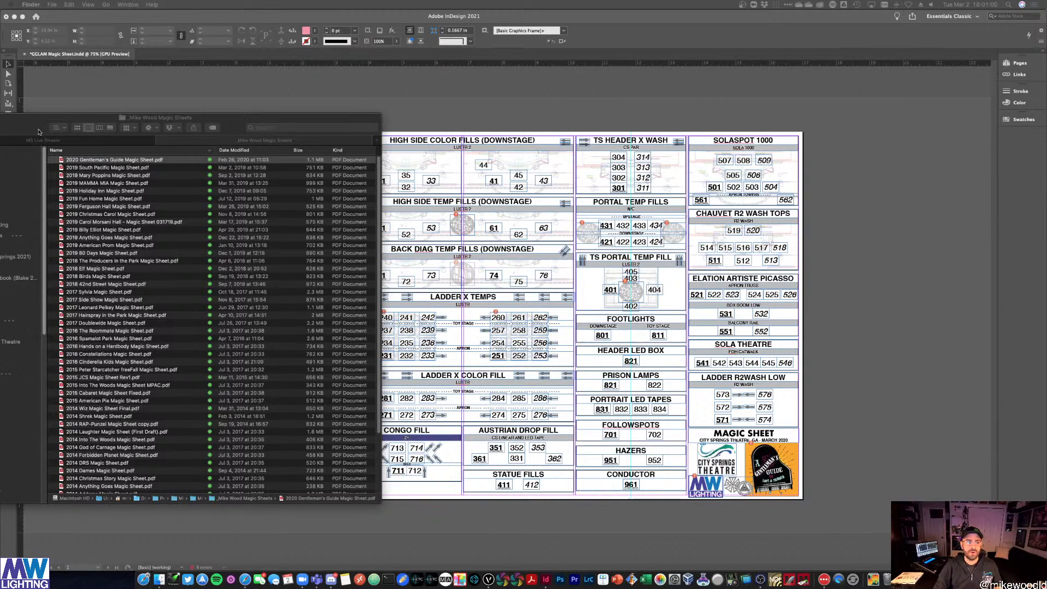
Preview the magic sheet PDFs one after another, from 2020 Gentleman's Guide to 2019 Ferguson Hall
left_click(73, 161)
key("space")
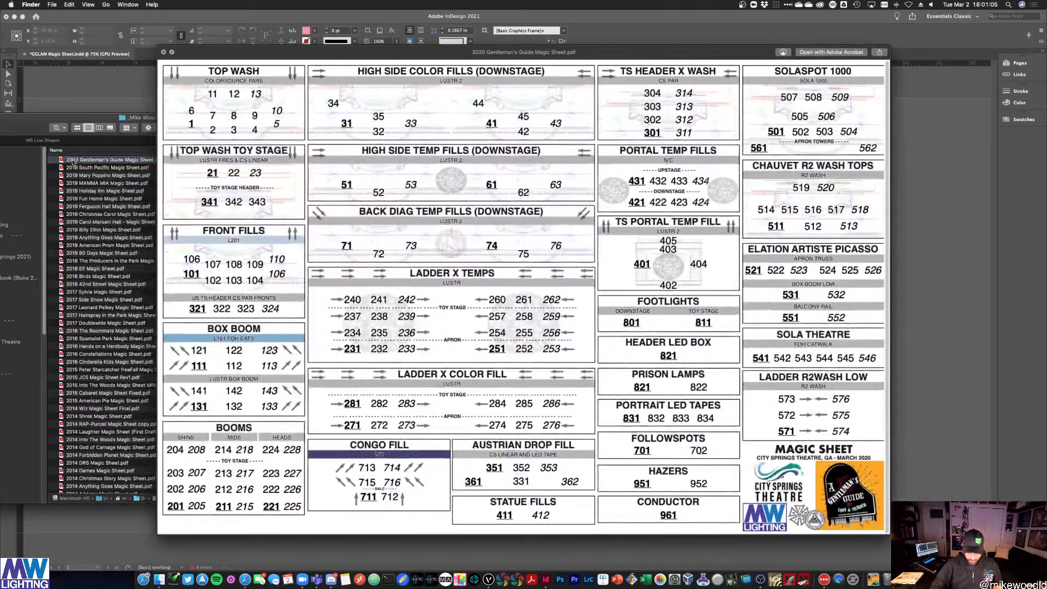
key("Down")
key("Down")
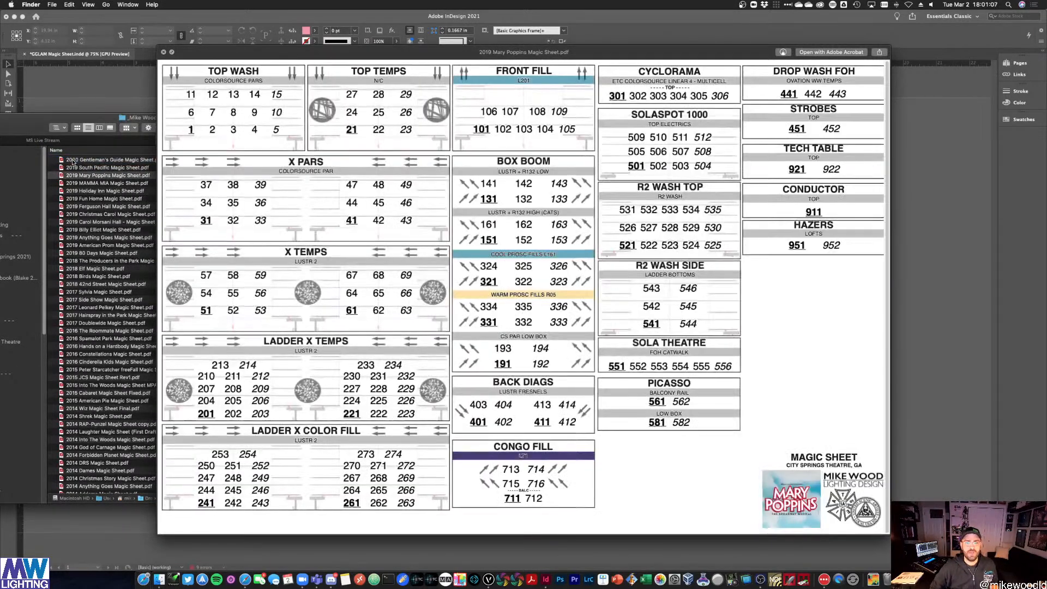
key("Down")
key("Down")
key("Down")
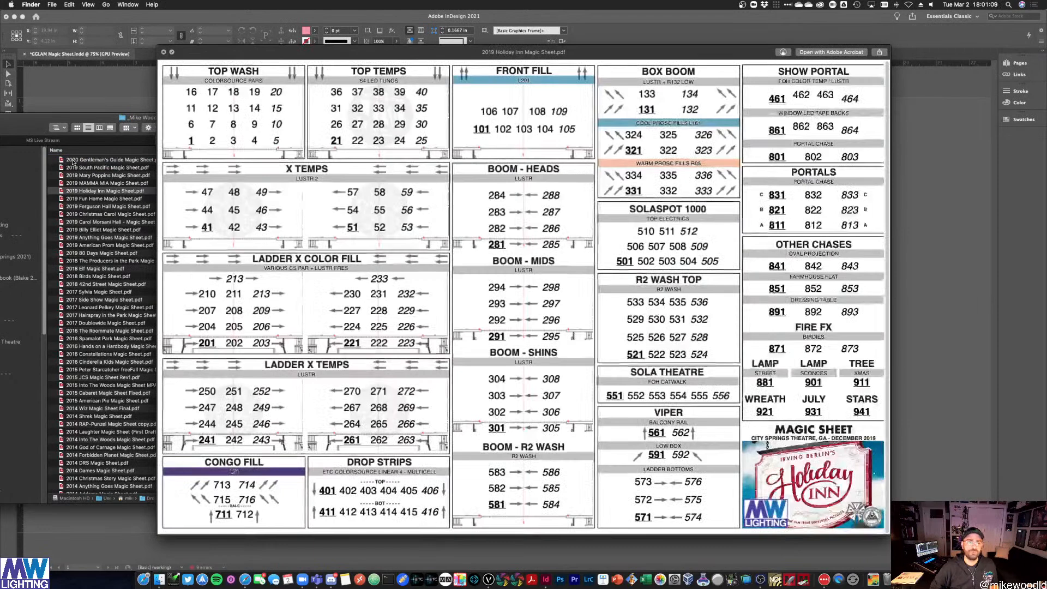
key("Down")
key("Down")
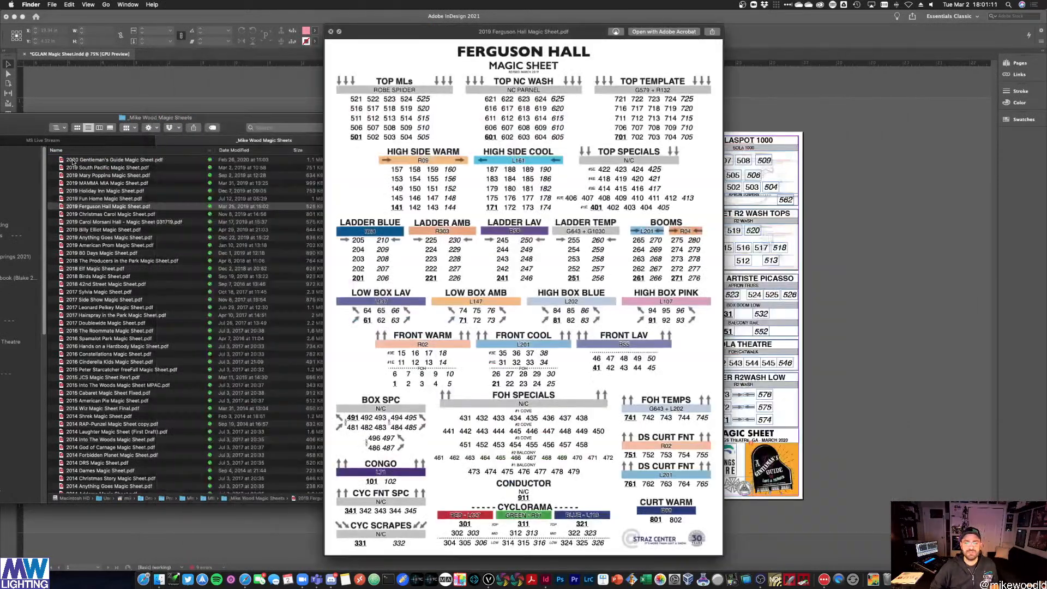
key("Down")
key("Up")
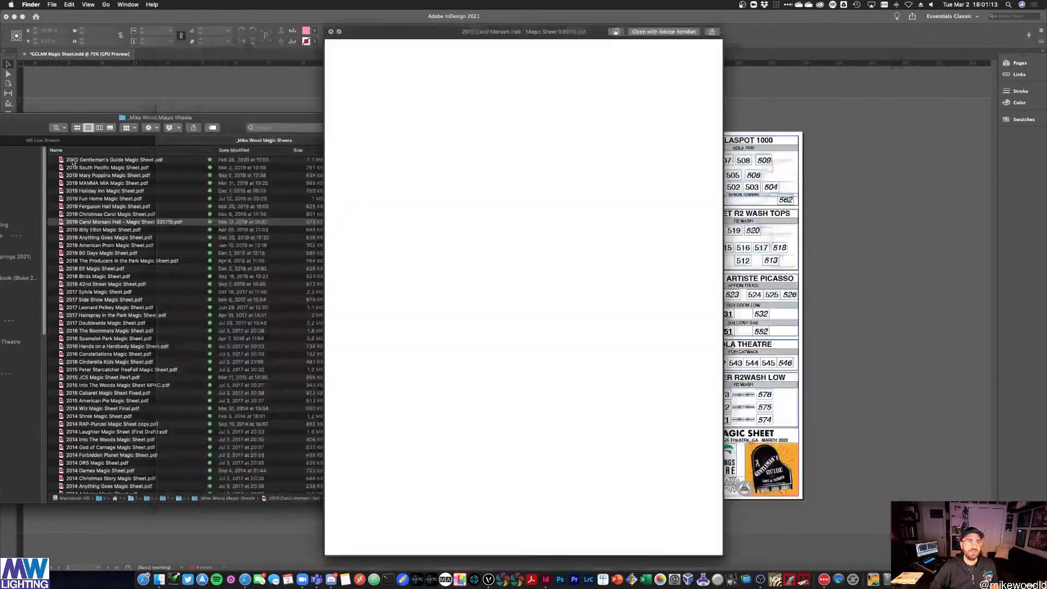
key("Up")
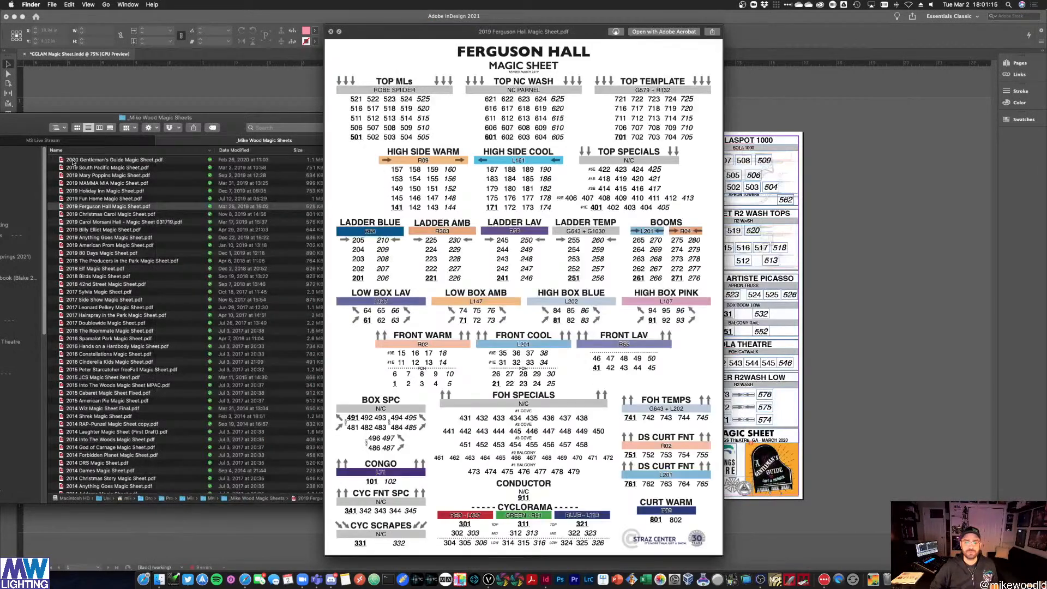
Continue previewing the older magic sheet PDFs, from 2019 Christmas Carol to 2018 42nd Street
key("Down")
key("Down")
key("Down")
key("Down")
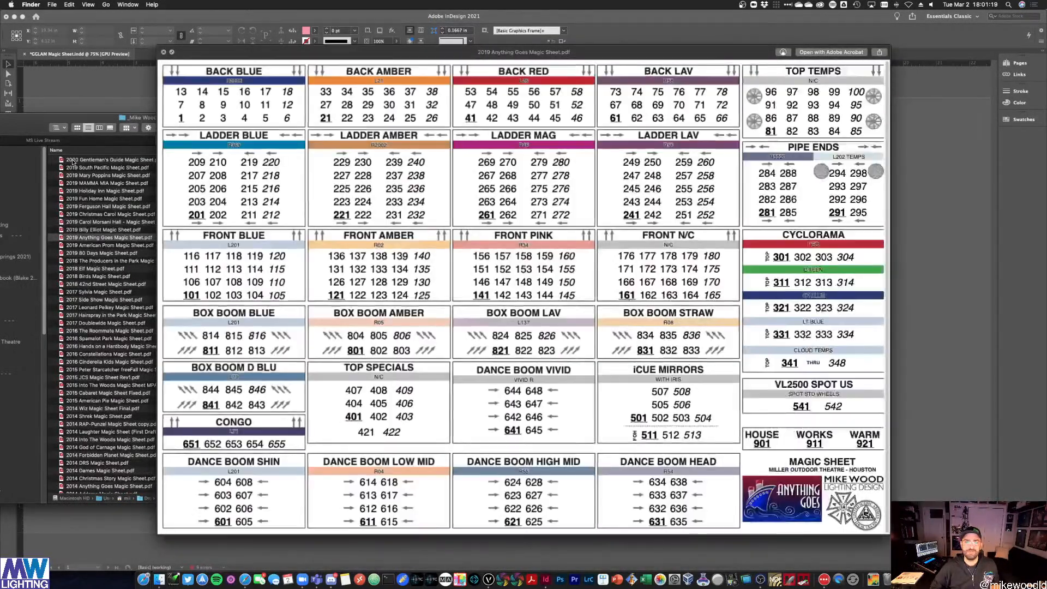
key("Down")
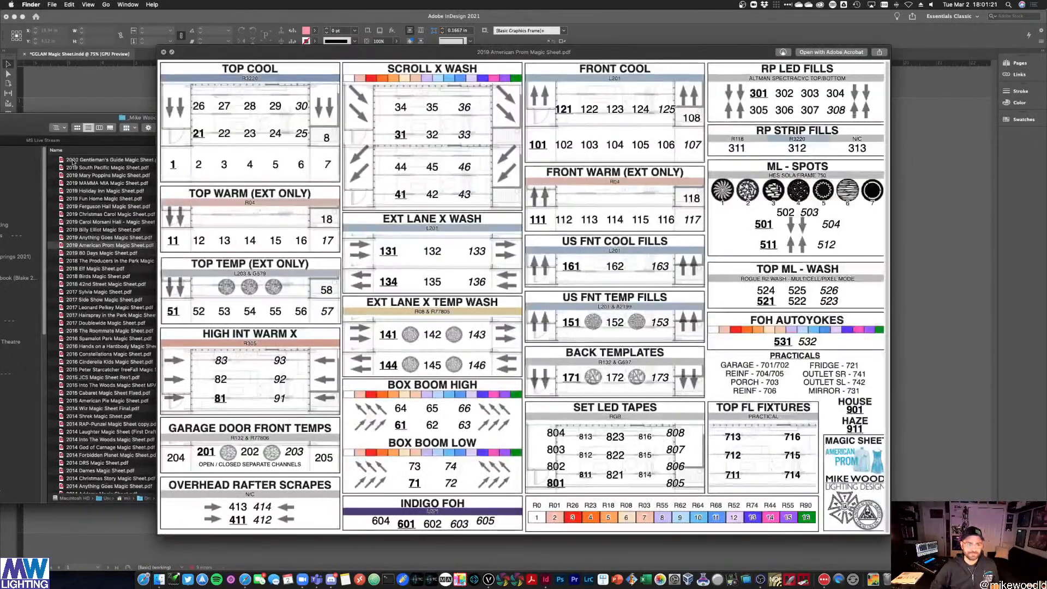
key("Down")
key("Down")
key("Down")
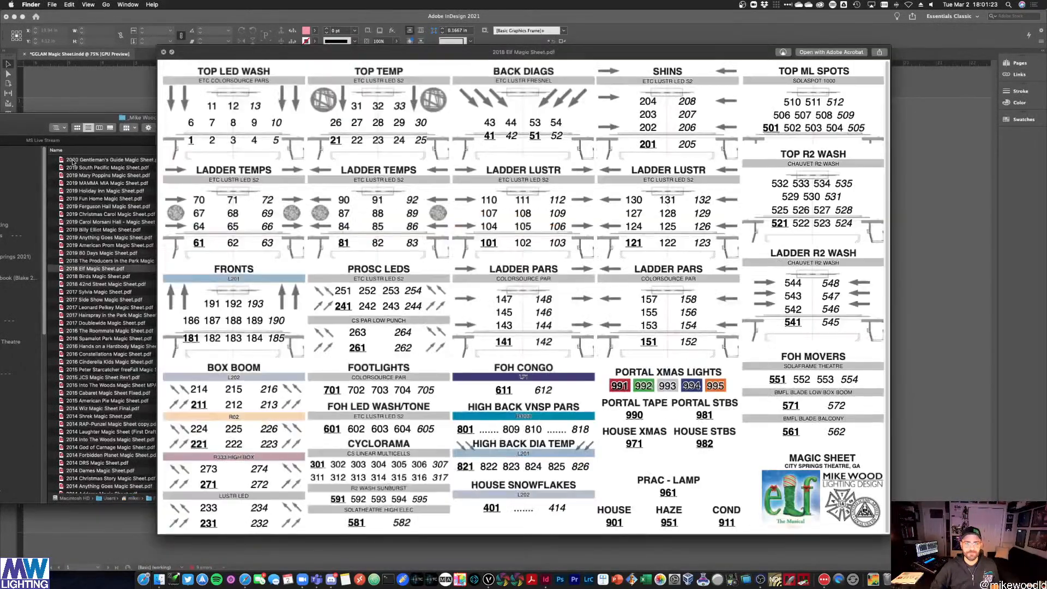
key("Down")
key("Down")
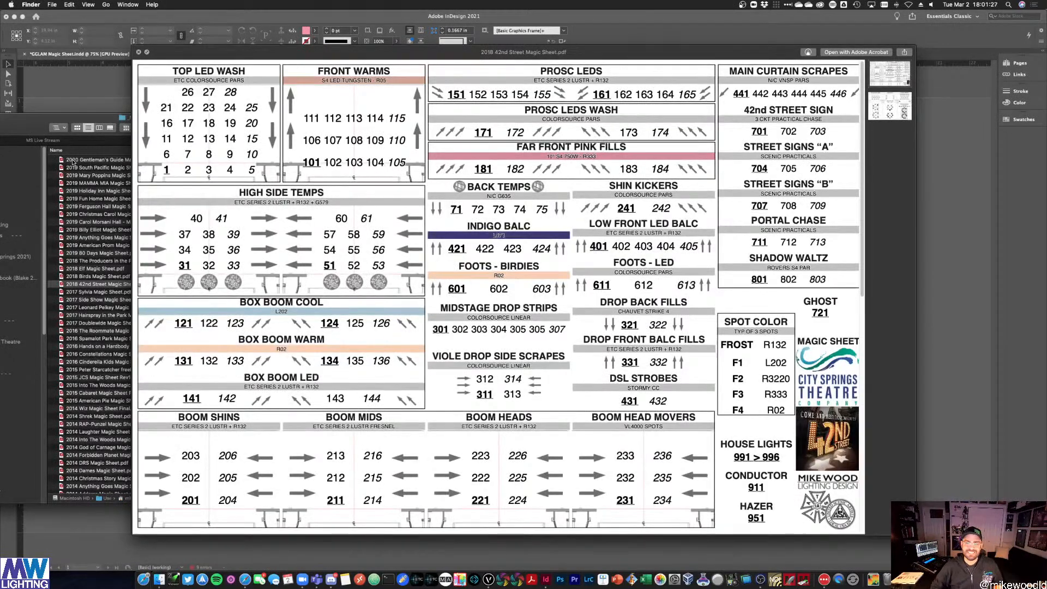
Preview the magic sheets from 2017 Sylvia to 2016 Spamalot Park, and return to the GGLAM Magic Sheet document in InDesign
key("Down")
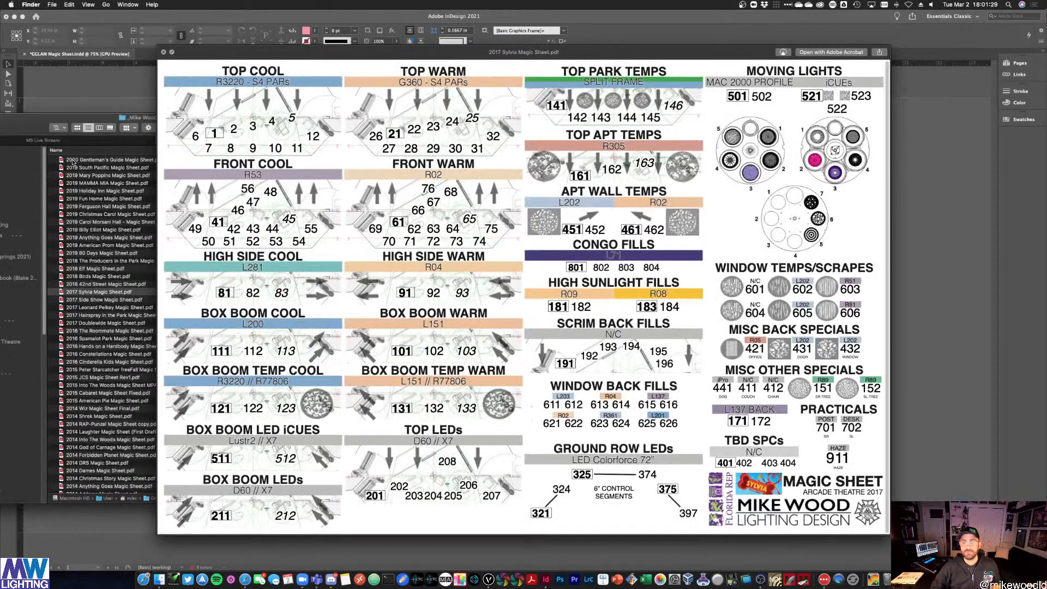
key("Down")
key("Down")
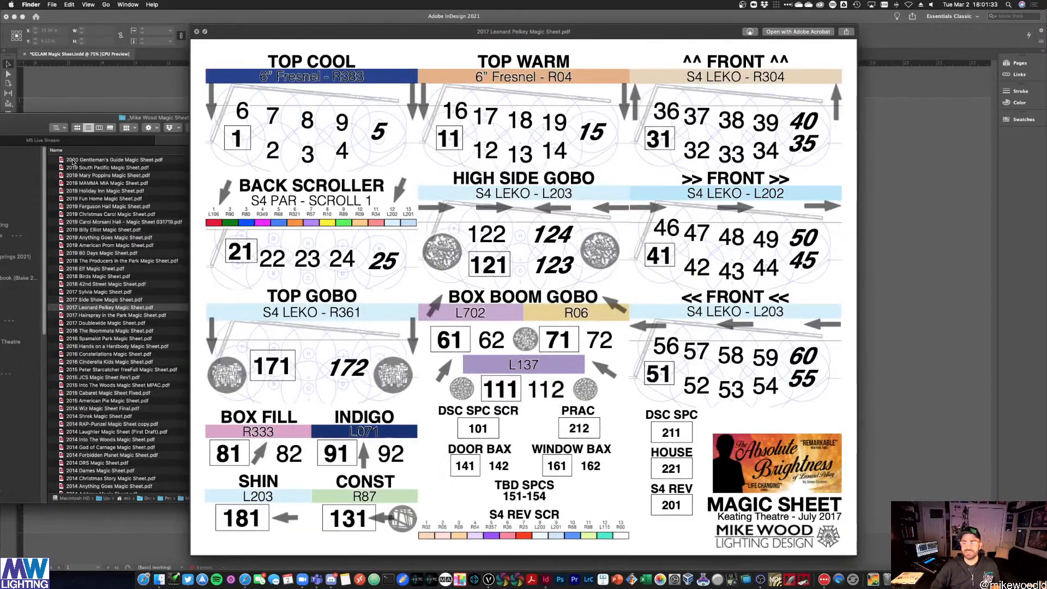
key("Down")
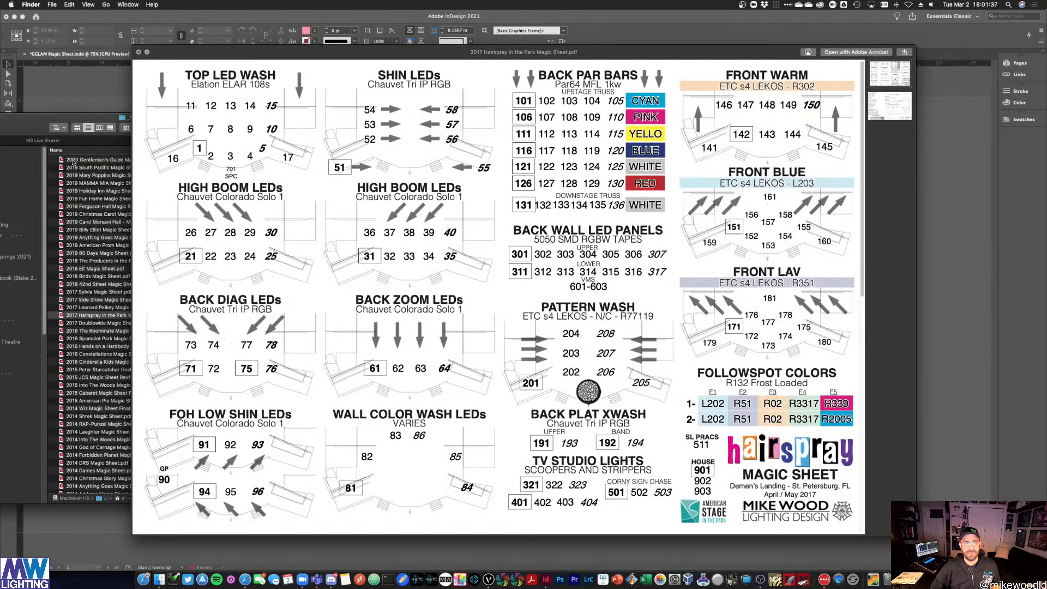
key("Down")
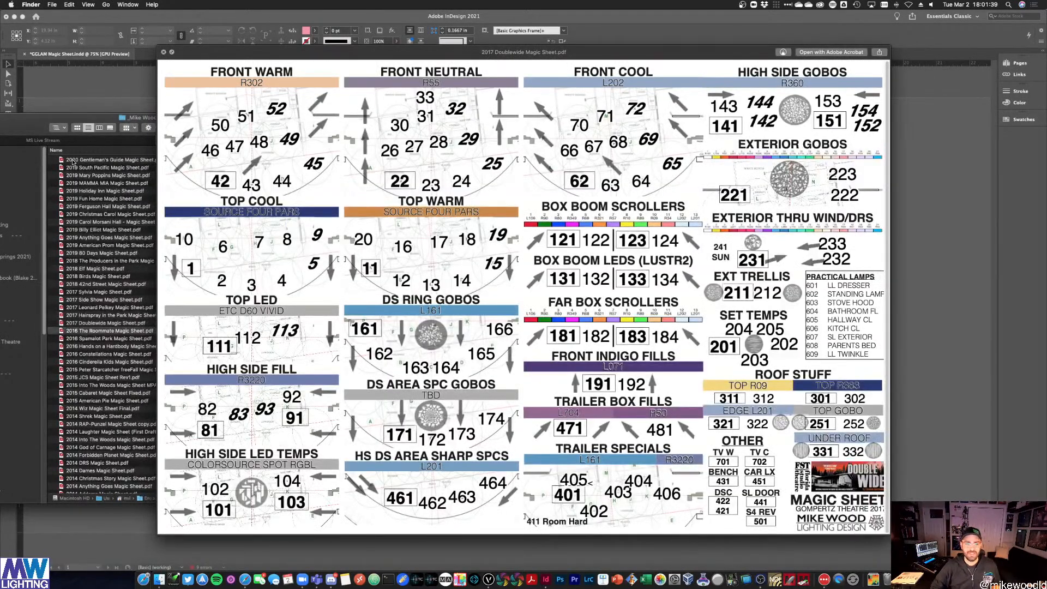
key("Down")
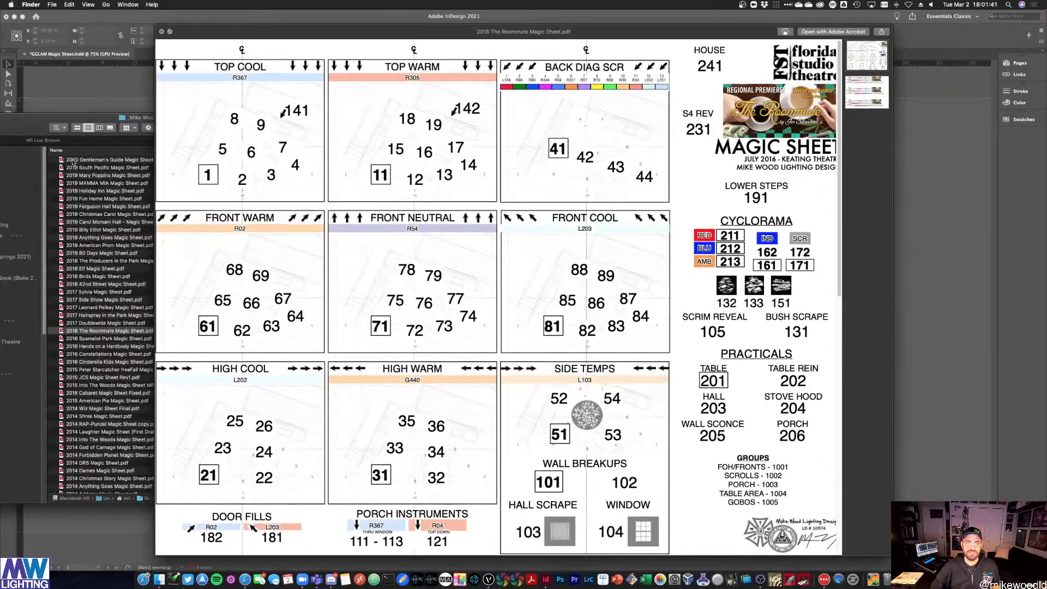
key("Down")
key("space")
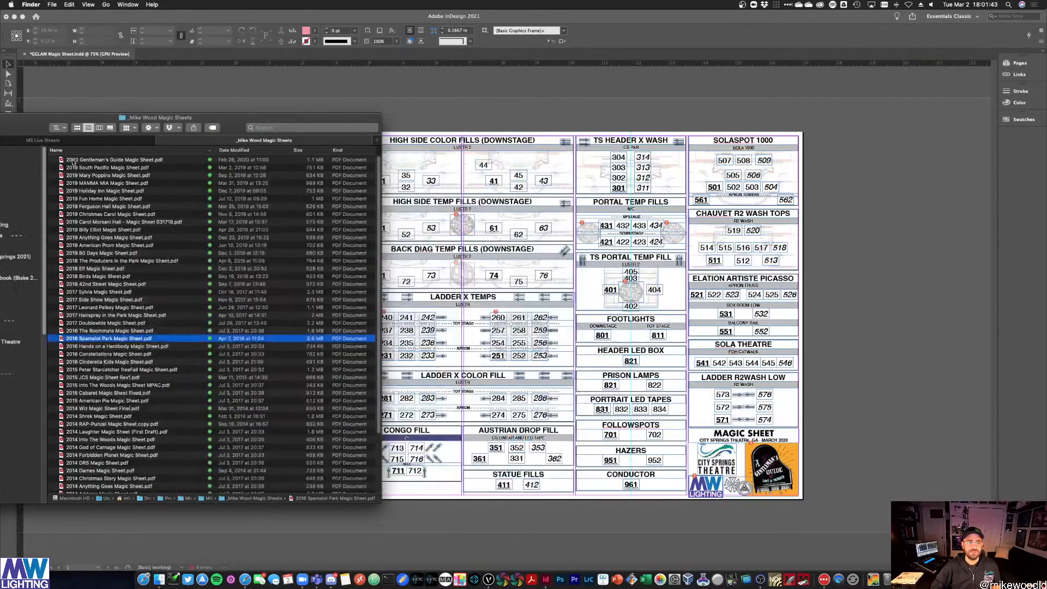
left_click(417, 81)
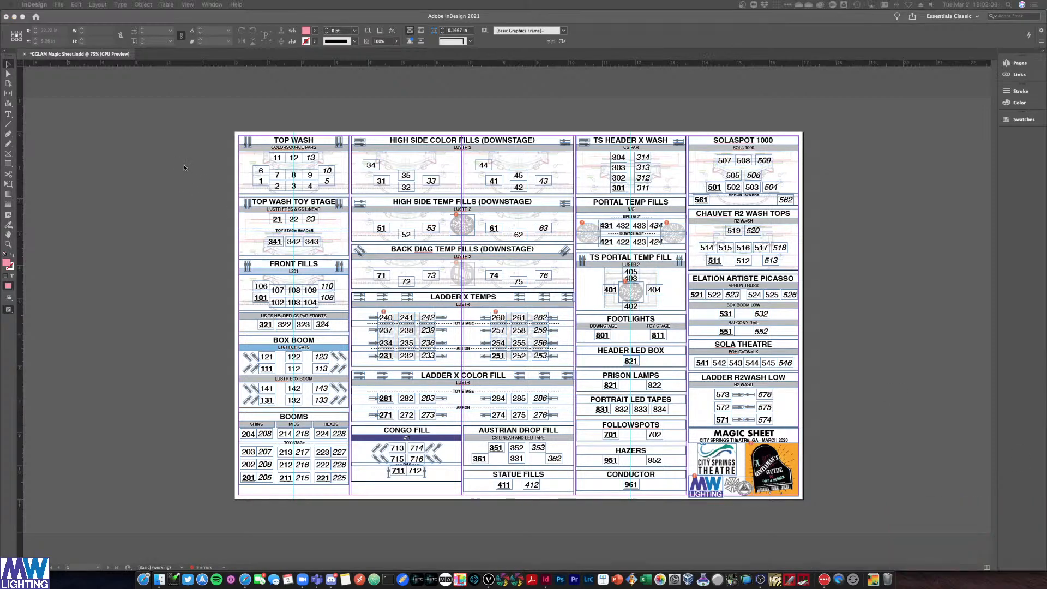
left_click(847, 295)
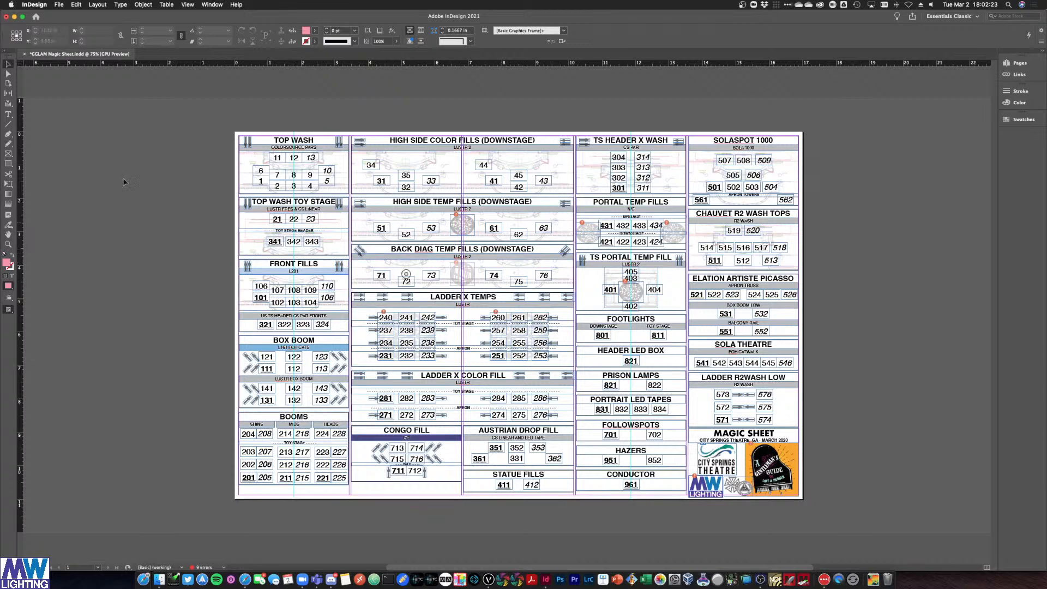
Switch to the CSTC March Concert lighting plot in Vectorworks and examine sheet layer 1 [LX PLOT OVERHEAD]
key("ctrl+Up")
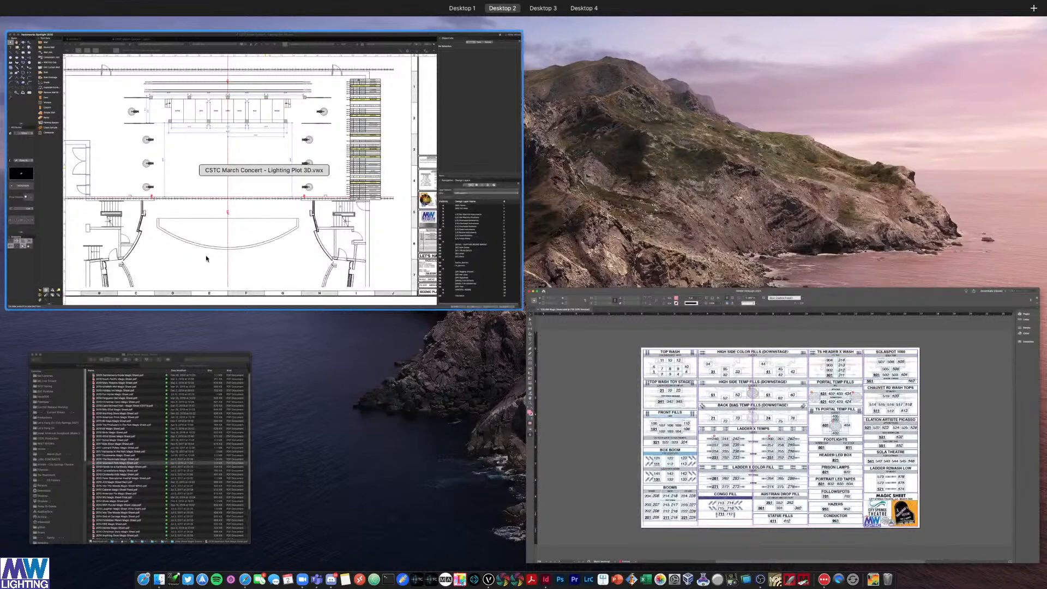
left_click(241, 231)
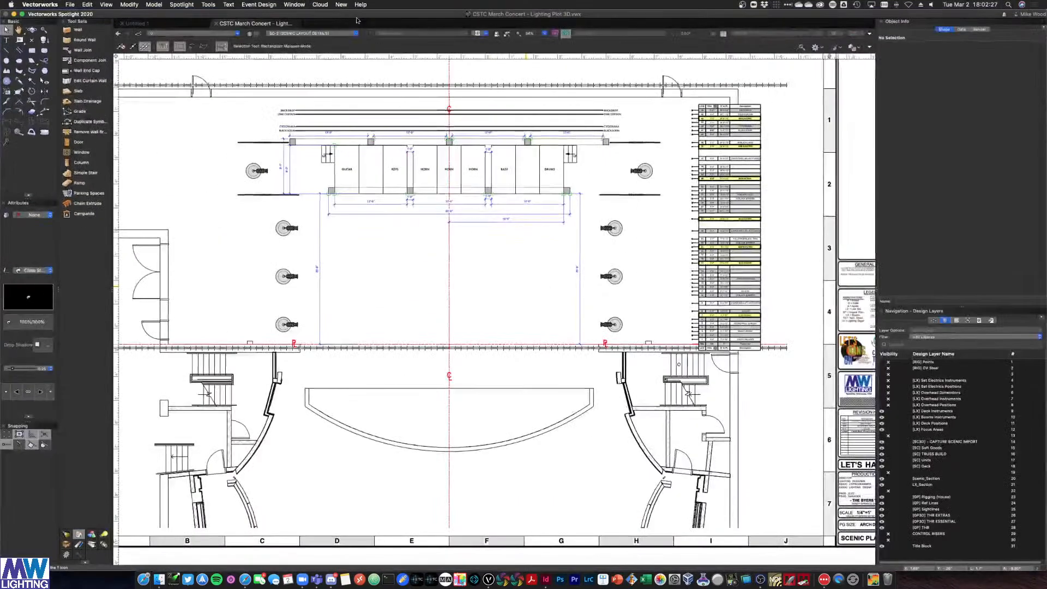
left_click(308, 33)
scroll(319, 110, "up", 2)
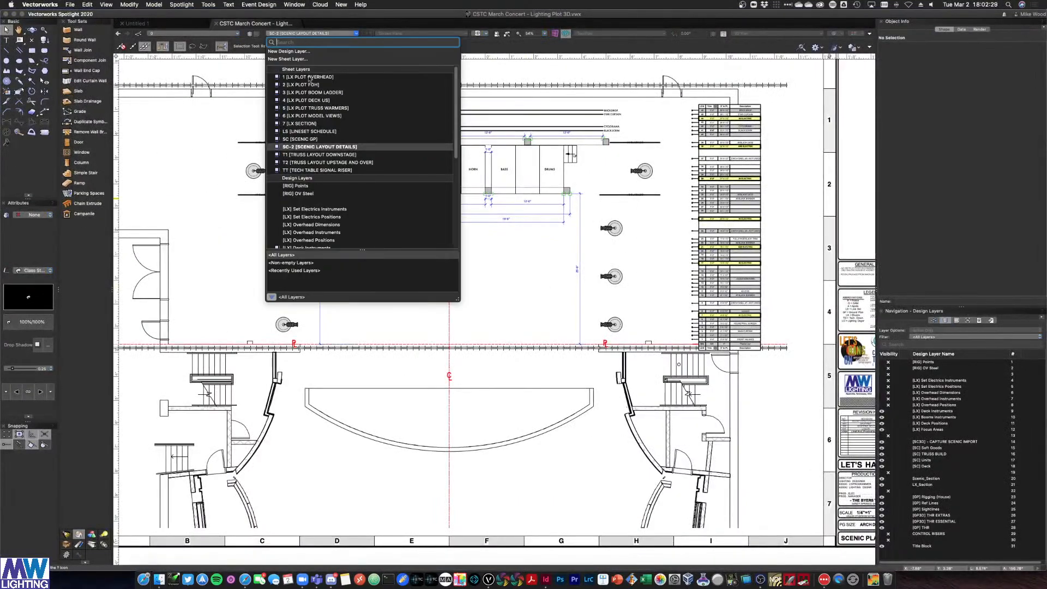
key("Escape")
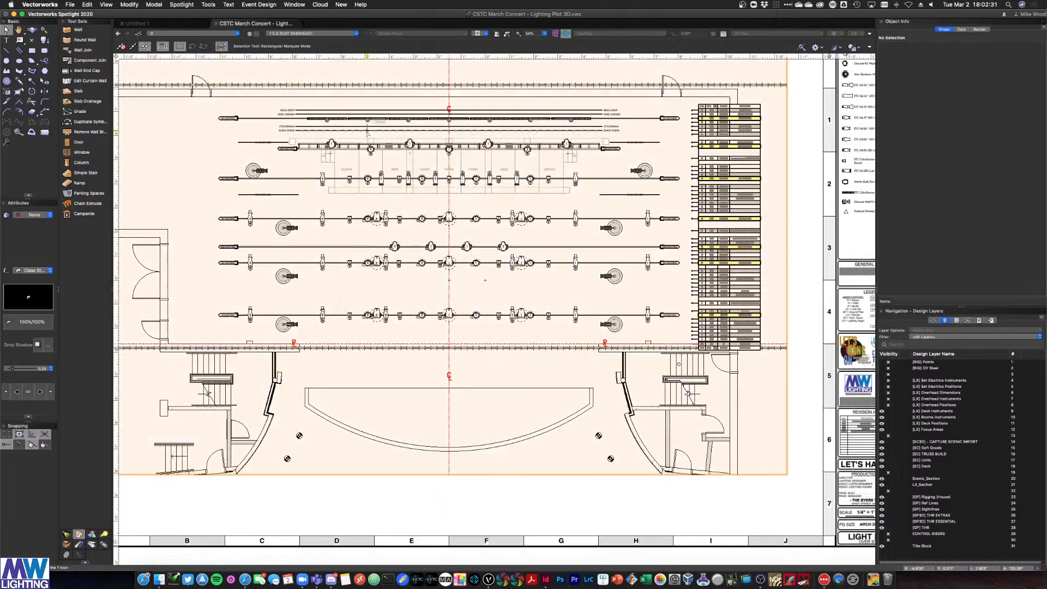
left_click_drag(350, 145, 373, 165)
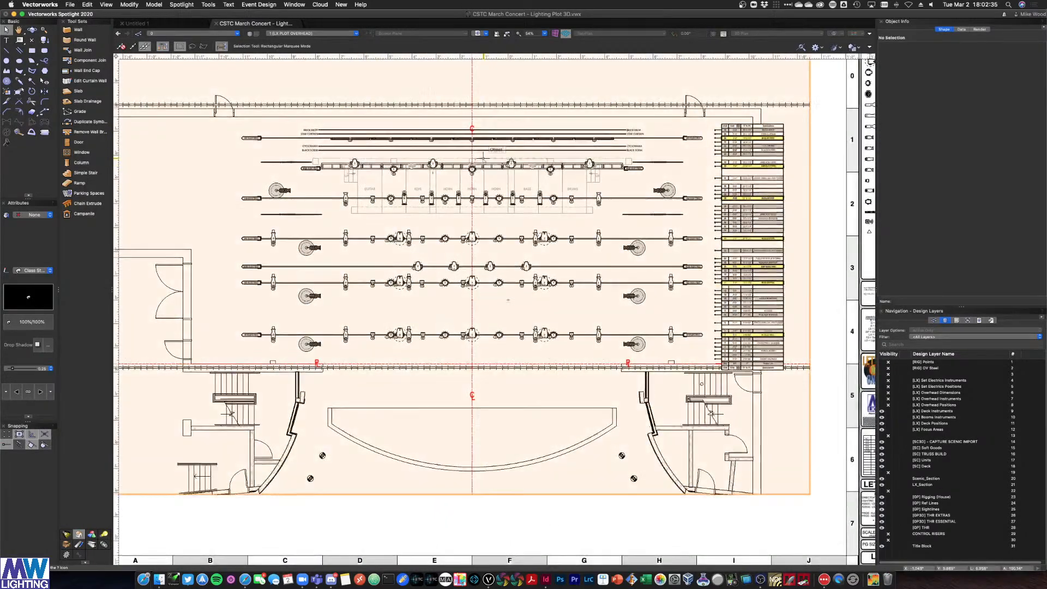
scroll(472, 160, "up", 2)
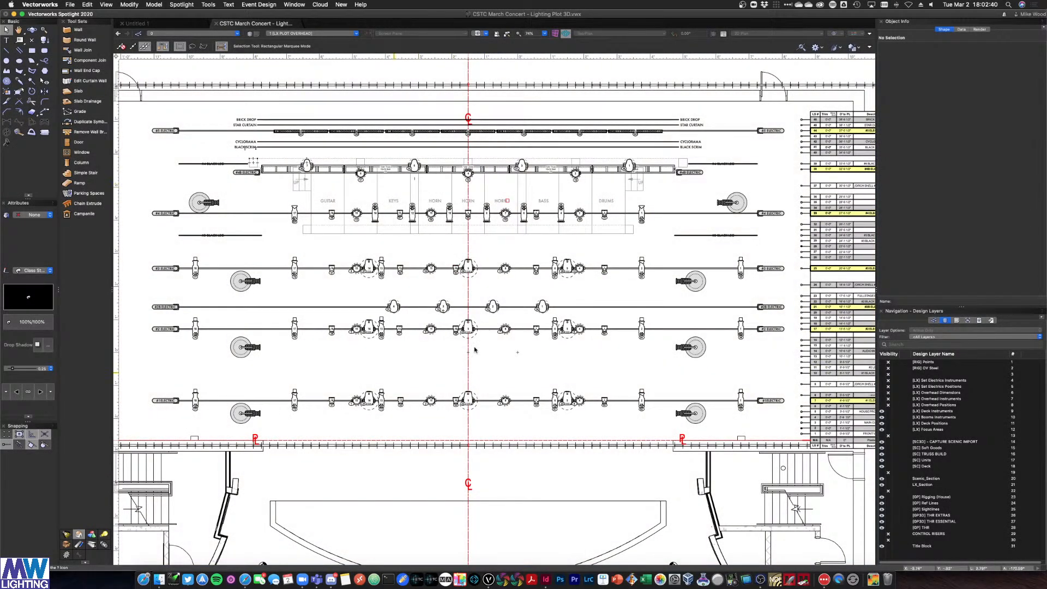
Display the lighting plot's sheet layers 2 [LX PLOT FOH] and 4 [LX PLOT DECK US]
left_click(286, 33)
left_click(602, 61)
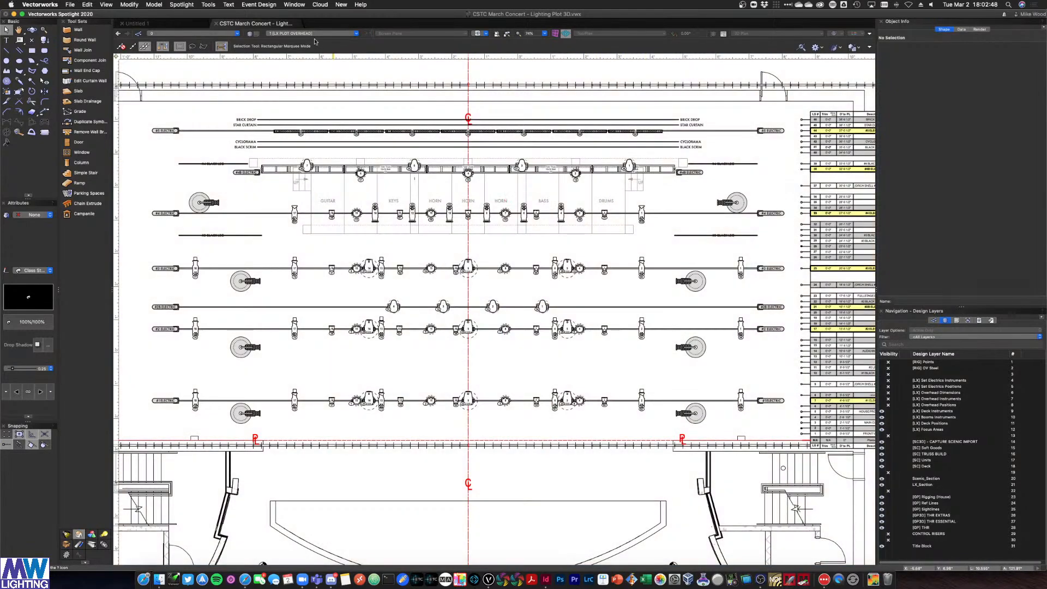
left_click(313, 34)
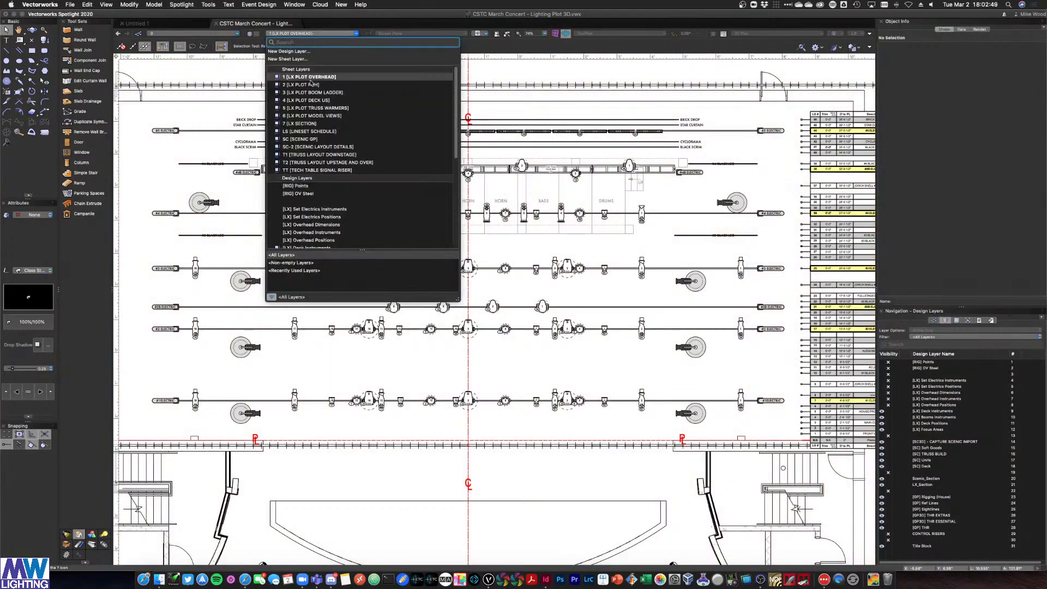
left_click(310, 81)
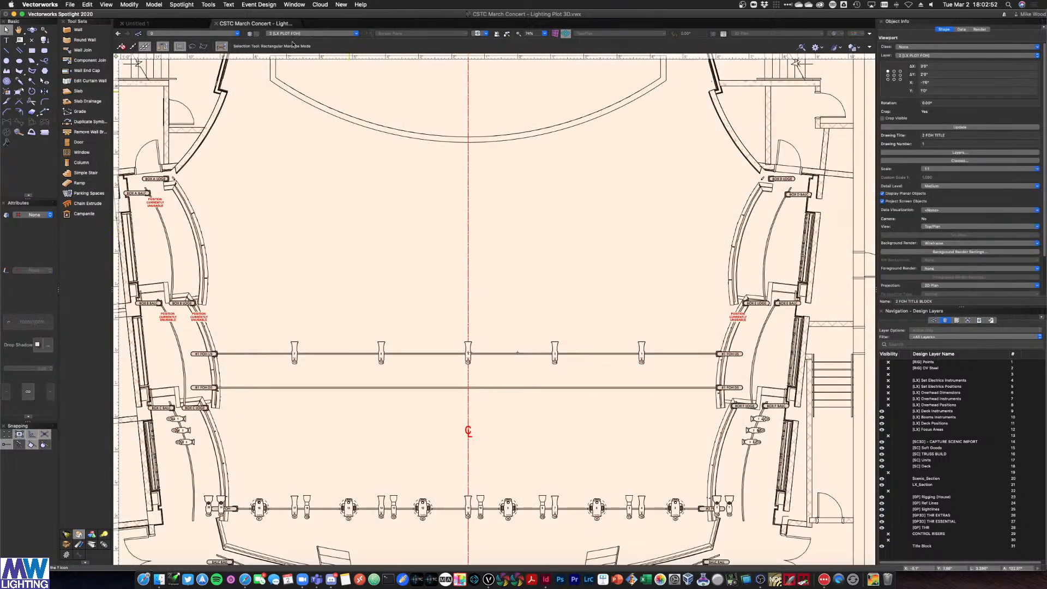
left_click(295, 34)
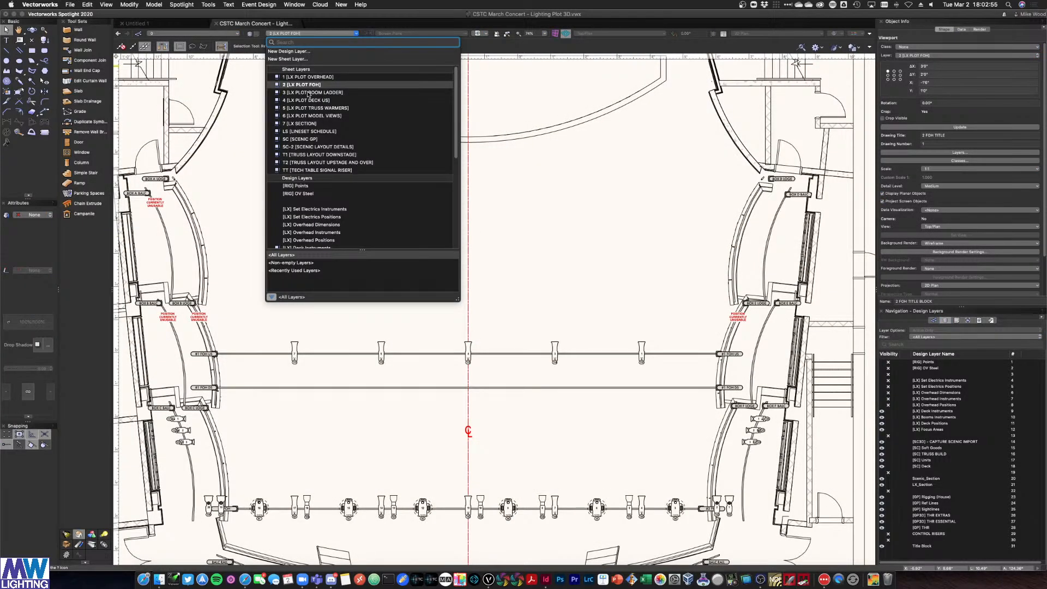
left_click(308, 101)
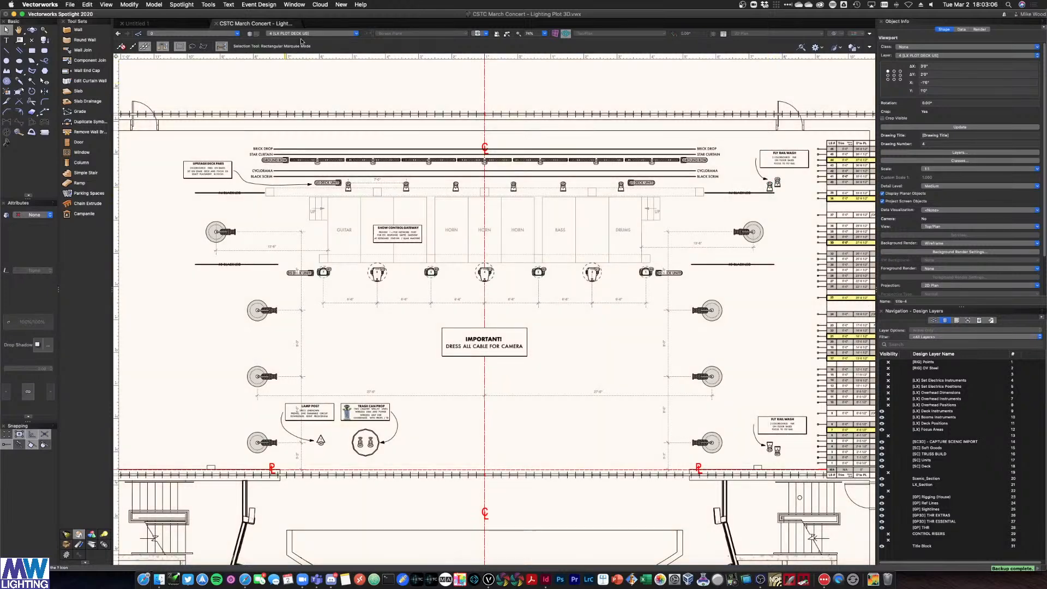
Examine the reference images on sheet layer 6 [LX PLOT MODEL VIEWS], and switch back to the GGLAM Magic Sheet document in InDesign
left_click(303, 33)
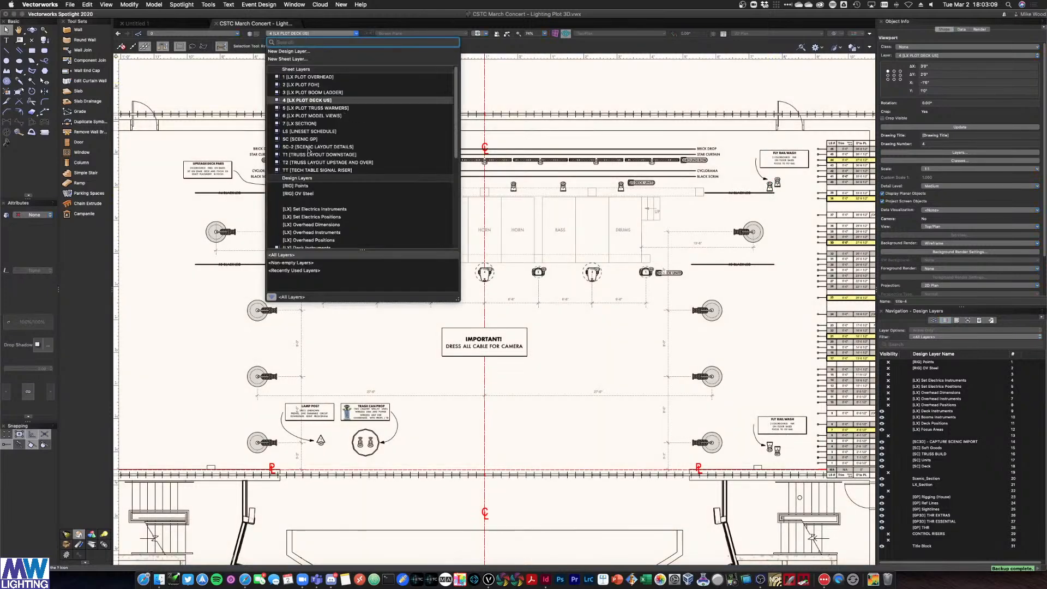
left_click(311, 116)
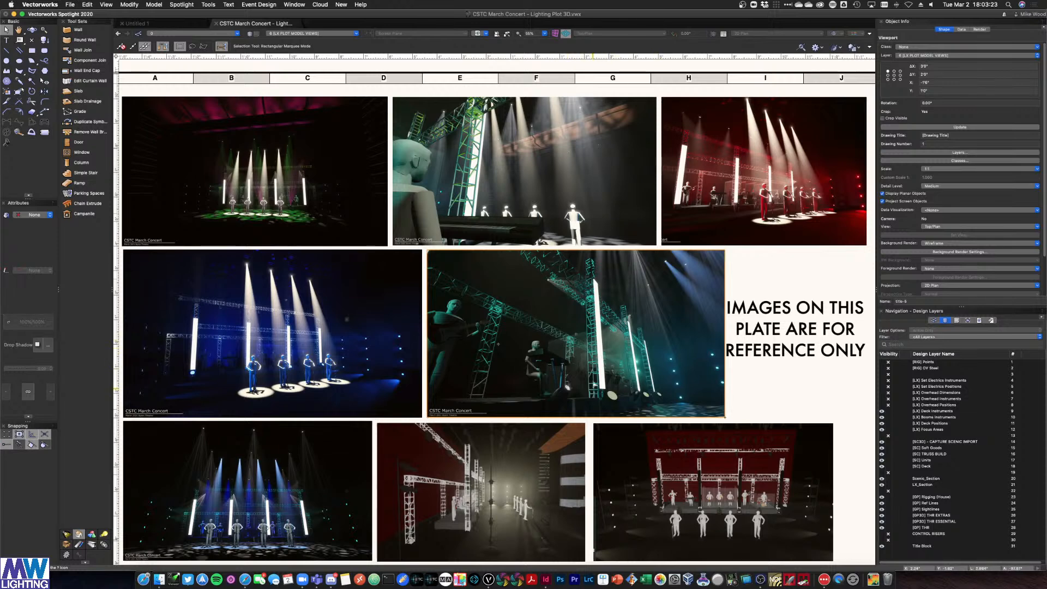
left_click(613, 517)
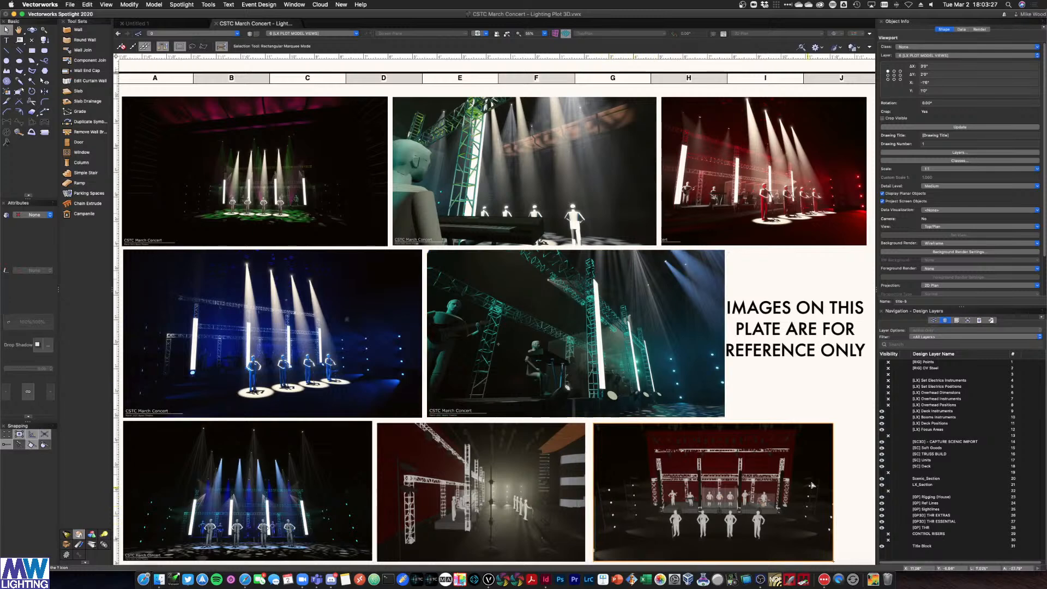
left_click(819, 185)
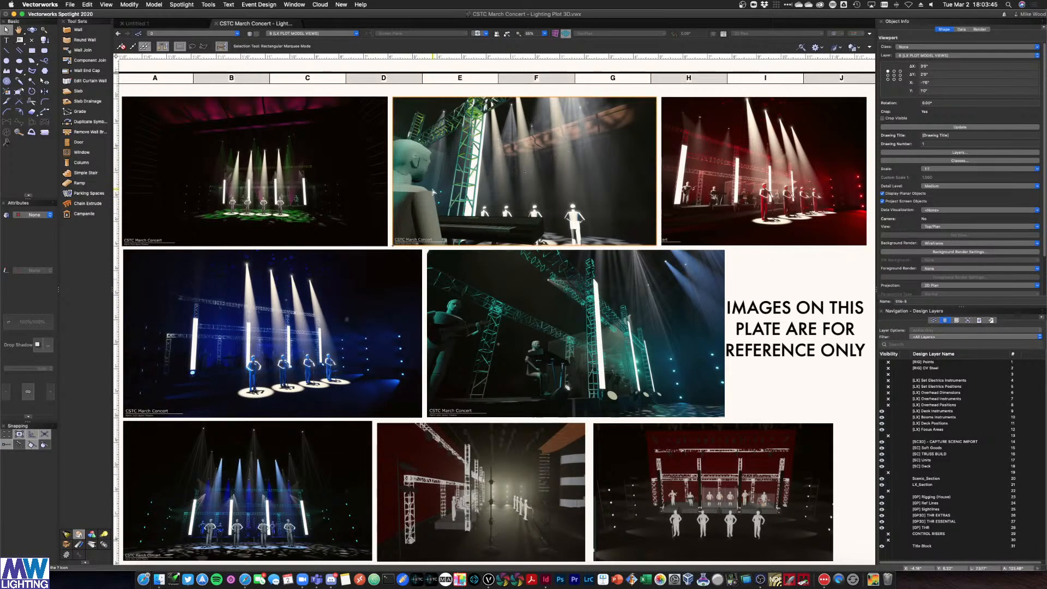
key("ctrl+Up")
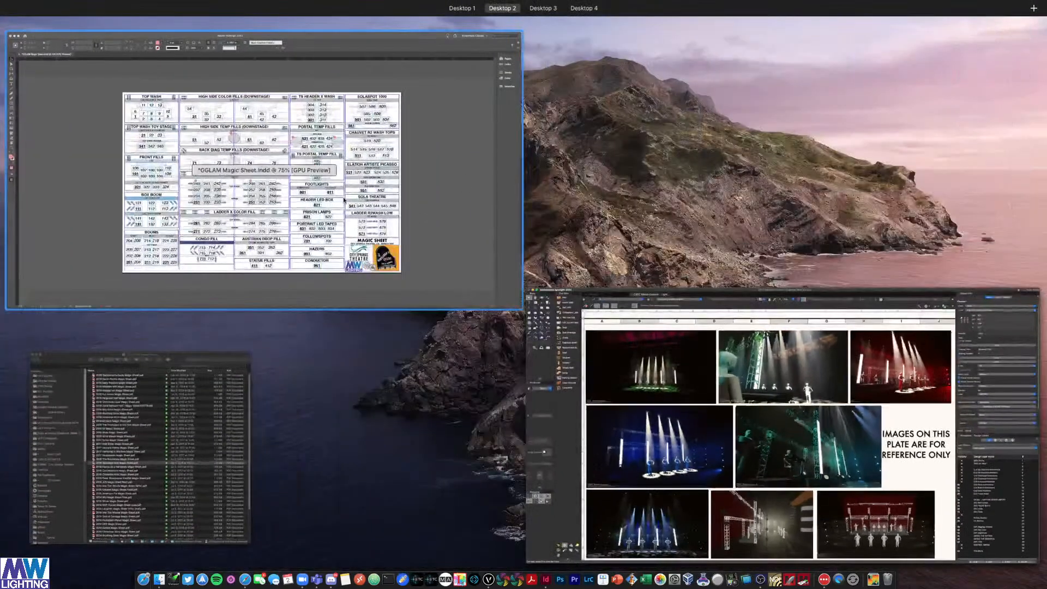
left_click(342, 198)
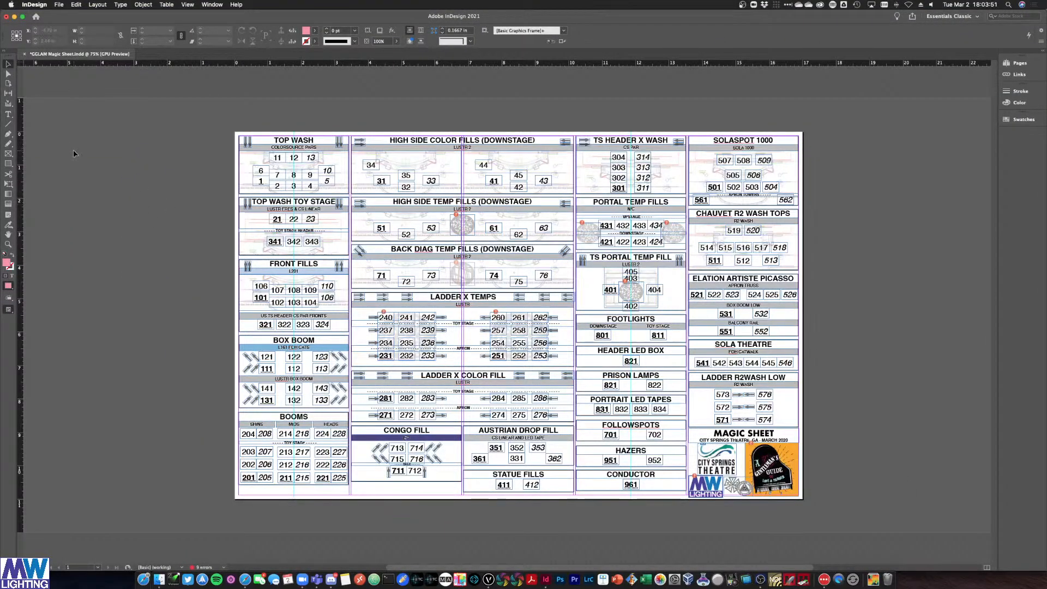
Start a new document measured in inches and set its width to 17 in
left_click(59, 5)
mouse_move(131, 14)
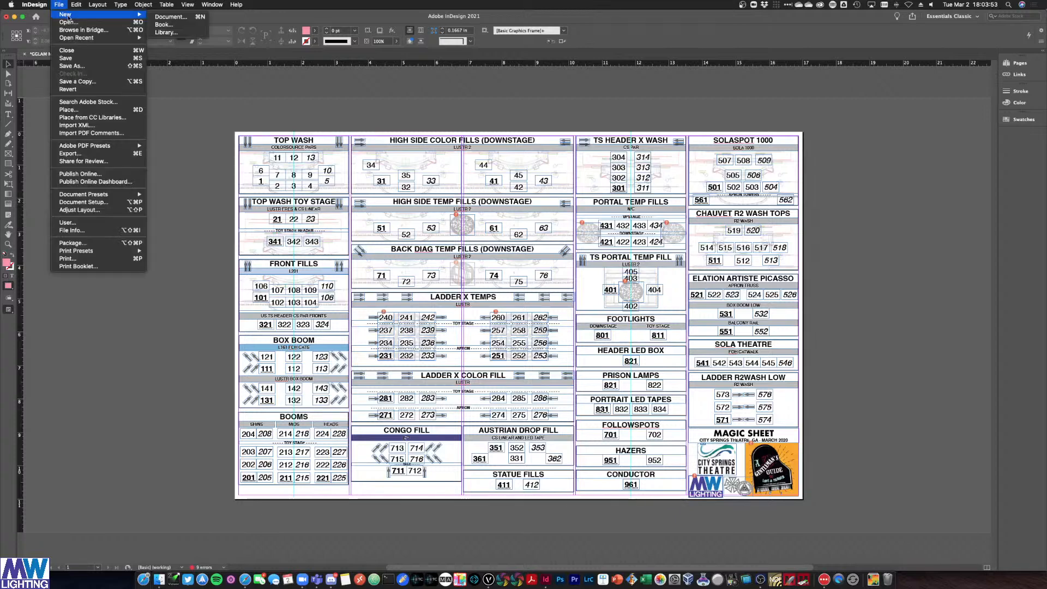
left_click(164, 17)
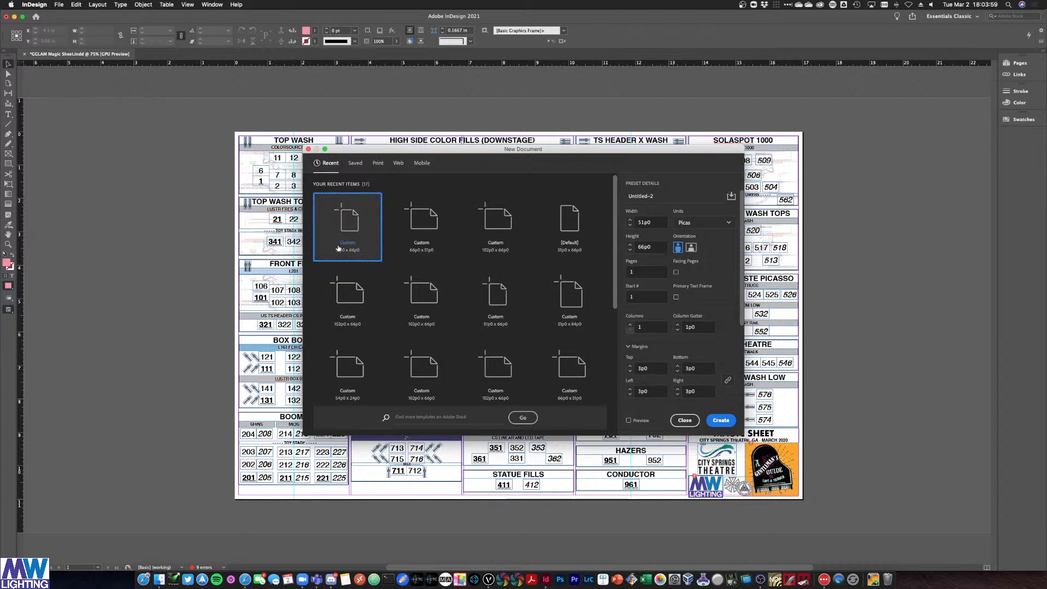
left_click(75, 4)
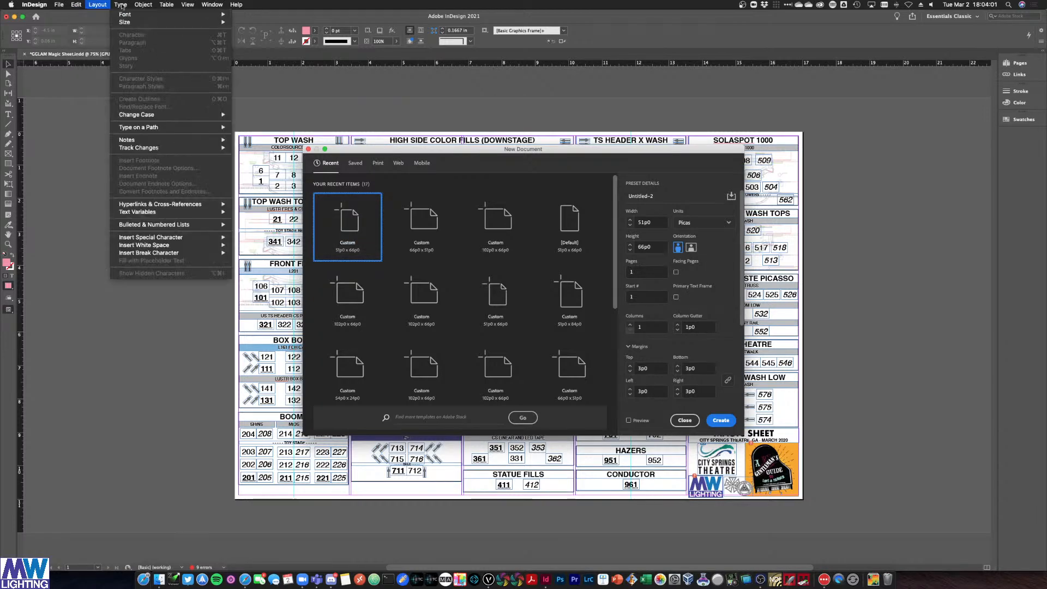
left_click(256, 79)
left_click_drag(533, 151, 525, 151)
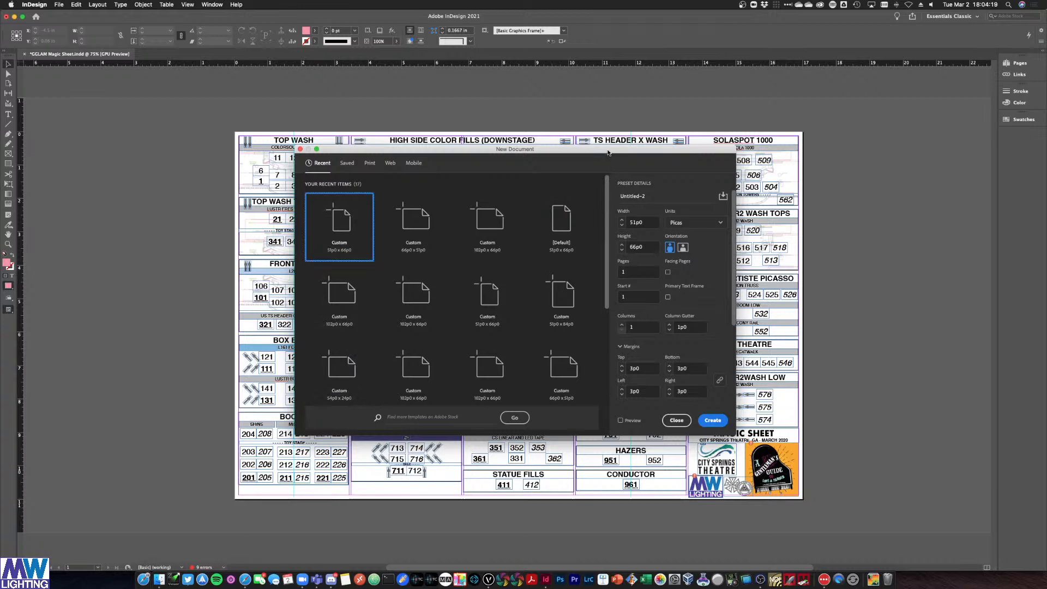
left_click(666, 228)
left_click(696, 270)
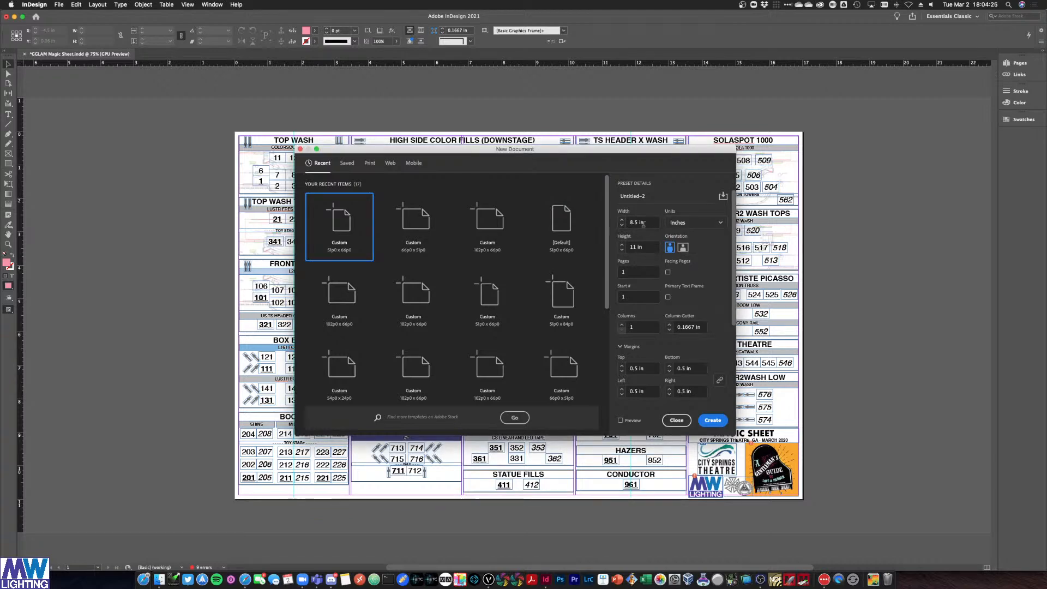
left_click_drag(645, 222, 620, 223)
type("17")
key("Tab")
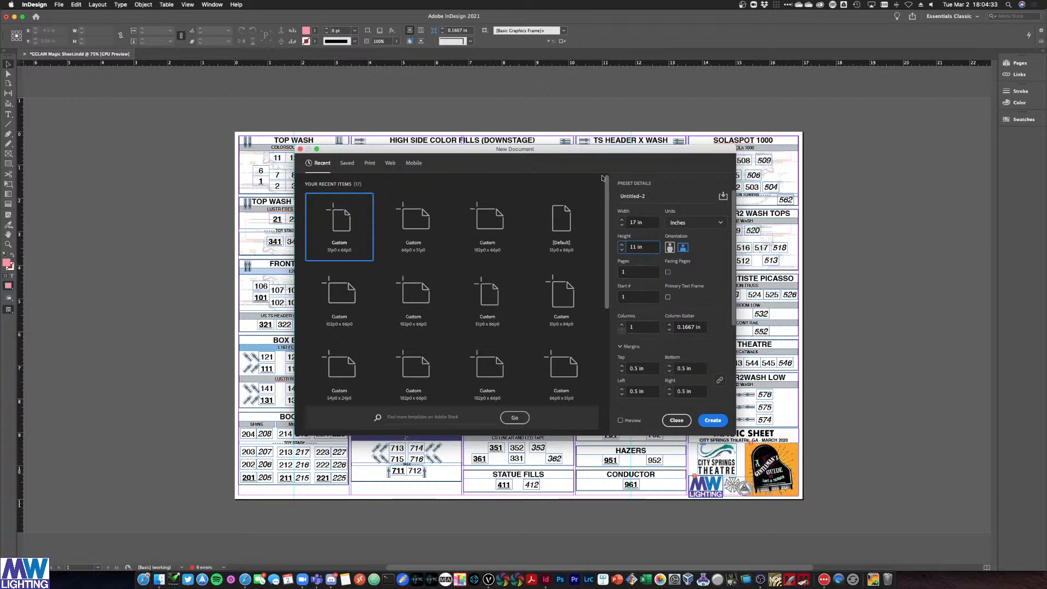
Set five columns with a 0 in gutter and 0 in margins, and create the document
mouse_move(593, 152)
left_mouse_down()
mouse_move(593, 460)
mouse_move(592, 166)
left_mouse_up()
left_click(601, 338)
left_click(602, 339)
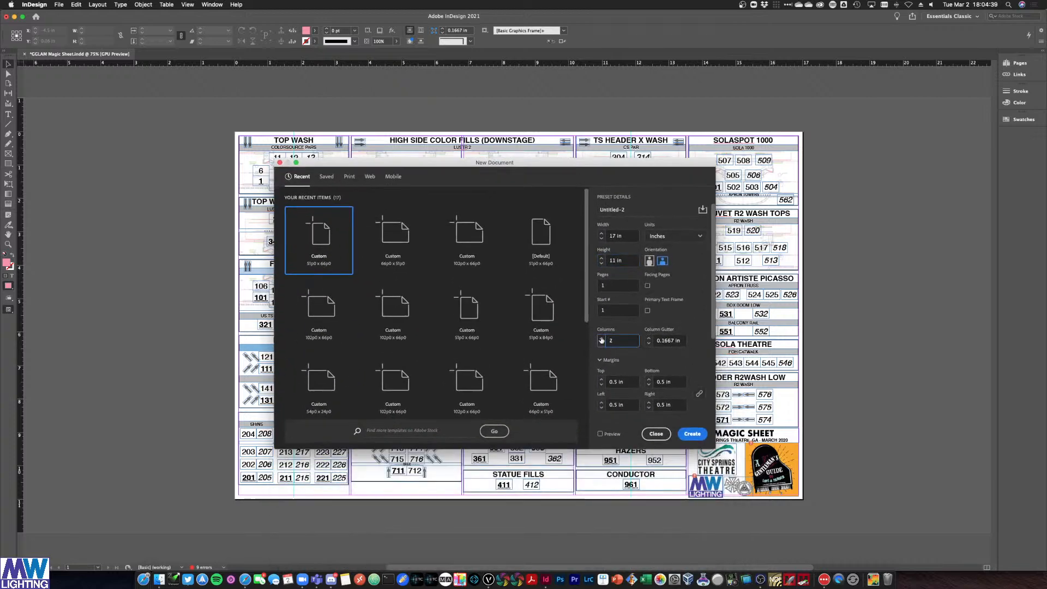
left_click(602, 339)
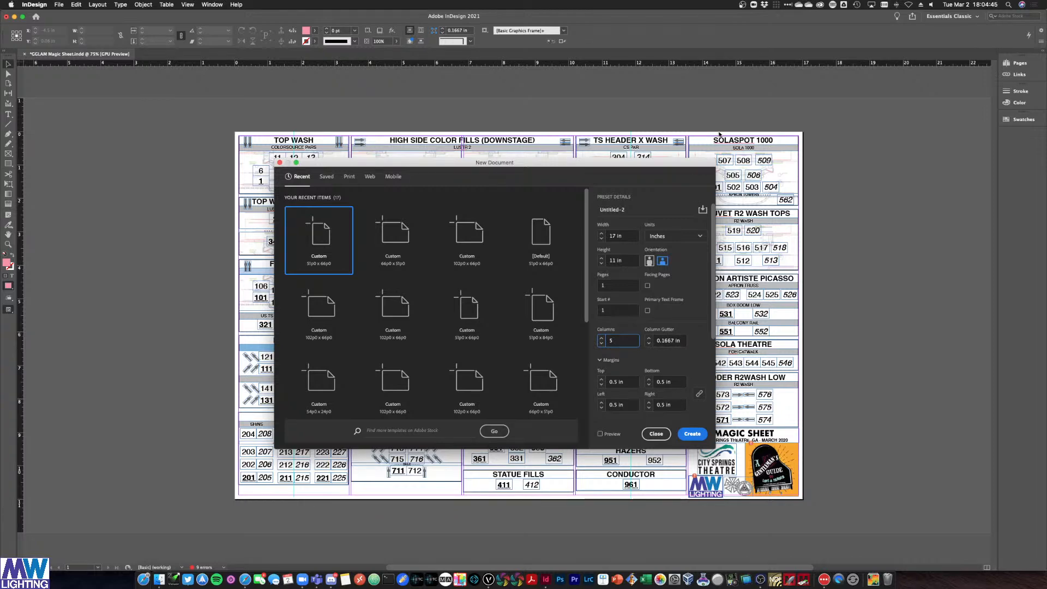
left_click(649, 343)
left_click(601, 386)
left_click(601, 386)
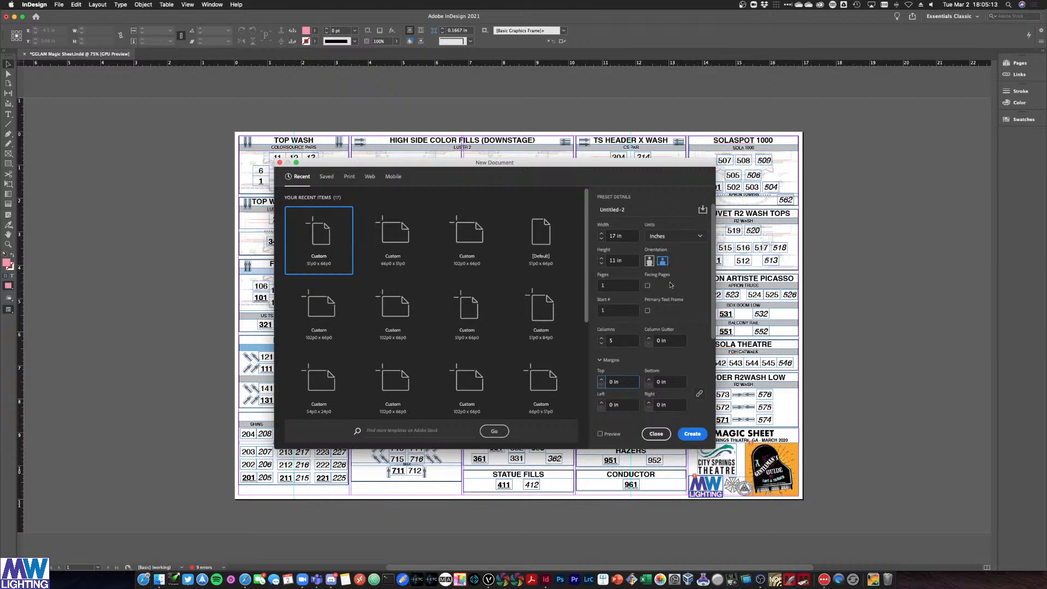
left_click(692, 434)
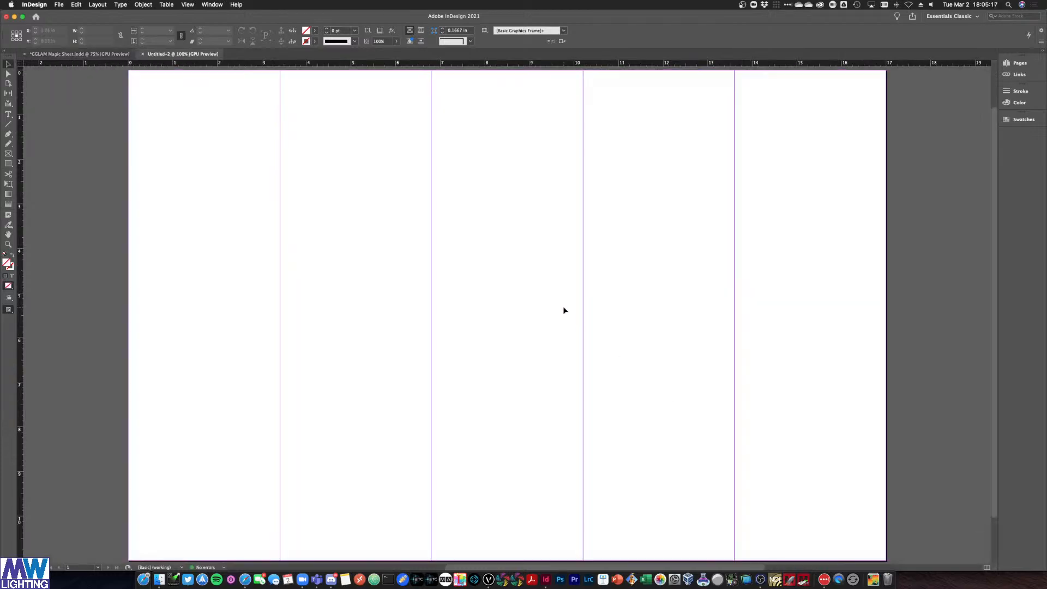
key("super+minus")
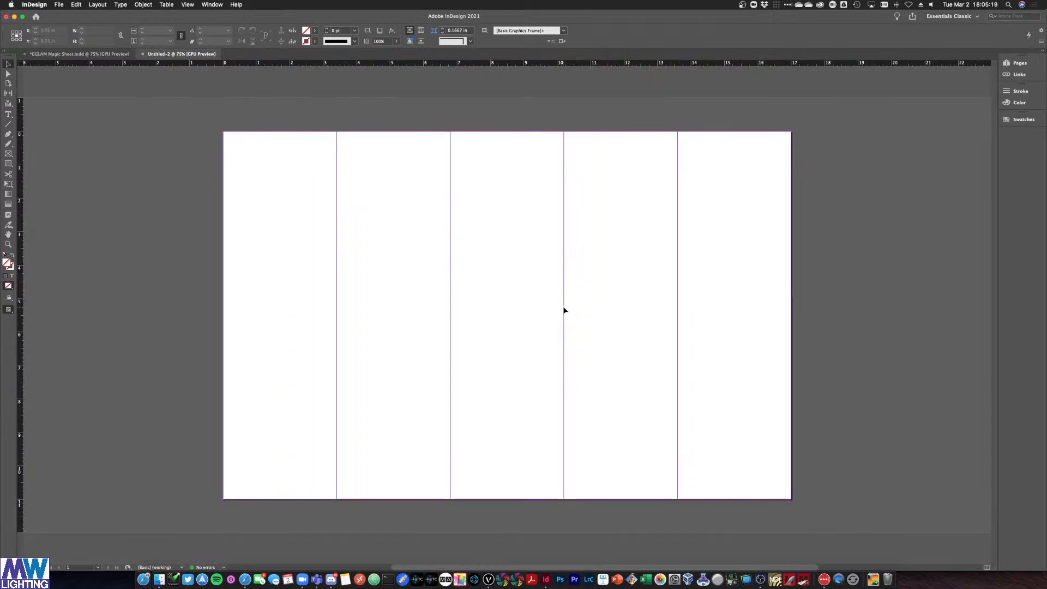
Inspect the blank five-column page and compare it with the GGLAM Magic Sheet document
key("super+equal")
key("super+minus")
key("super+equal")
key("super+minus")
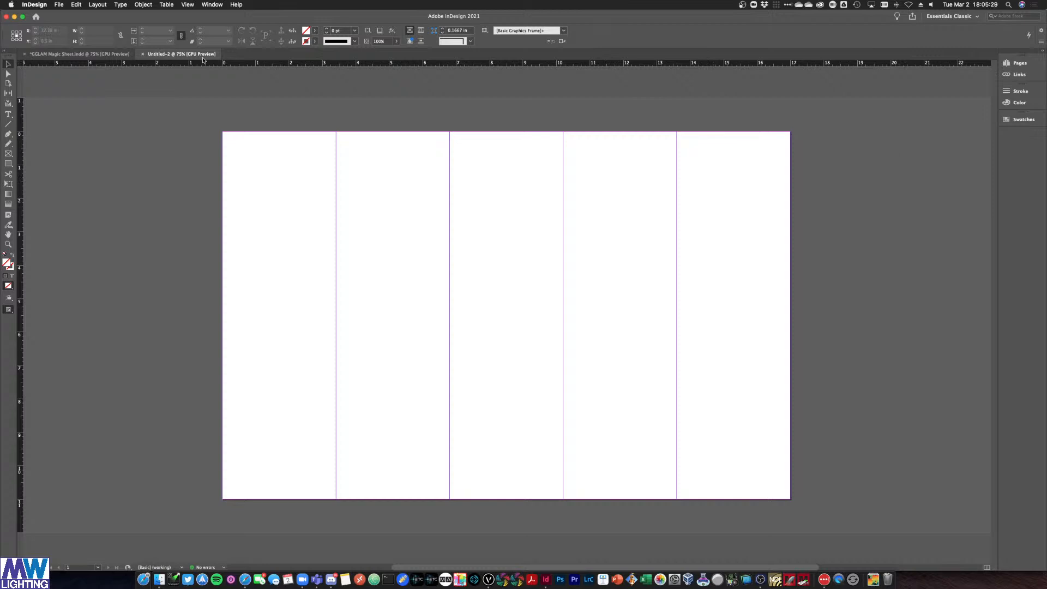
key("super+equal")
scroll(206, 123, "up", 1)
key("super+minus")
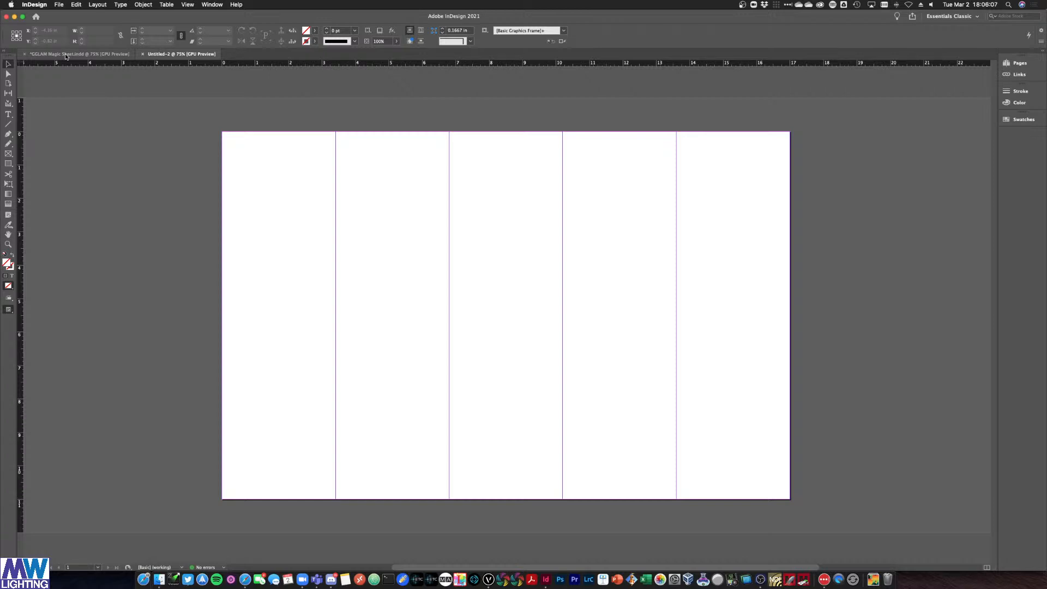
left_click(65, 55)
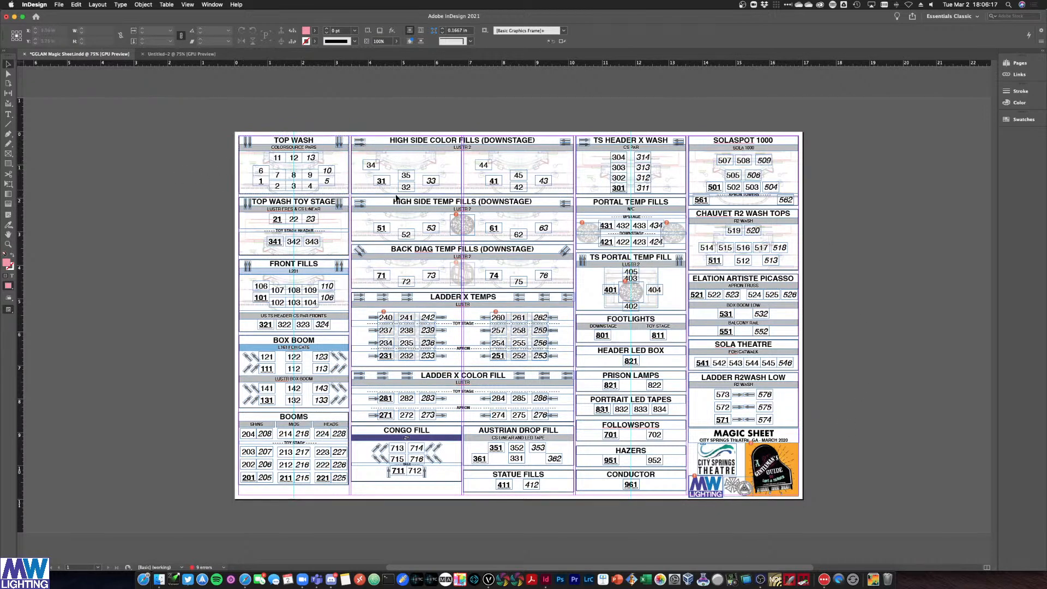
left_click(181, 55)
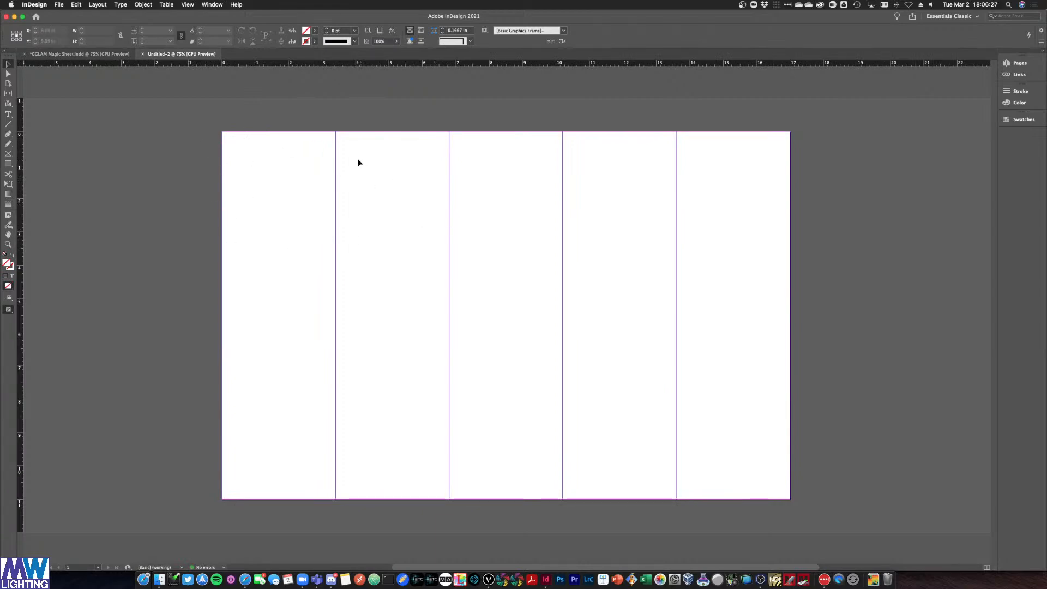
Switch to the CSTC March Concert lighting plot in Vectorworks and display sheet layer SC-2 [SCENIC LAYOUT DETAILS]
key("ctrl+Up")
left_click(327, 98)
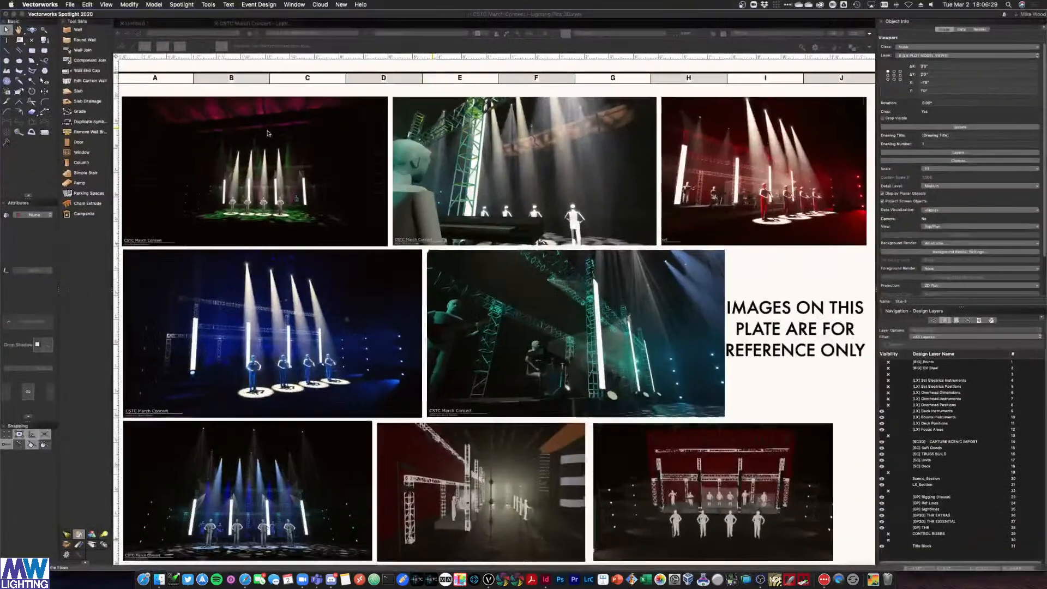
left_click(276, 34)
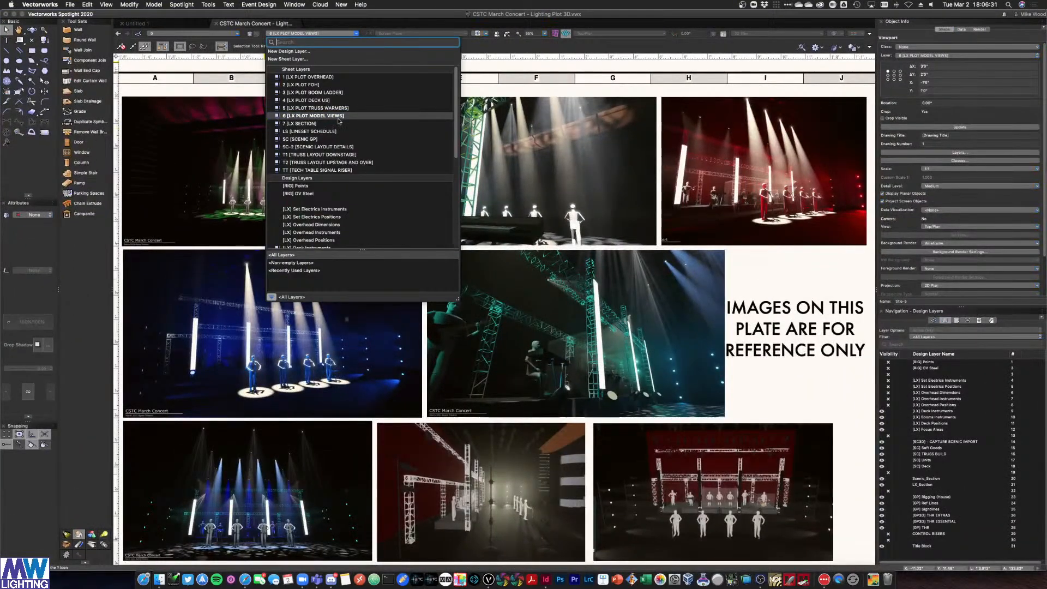
left_click(305, 140)
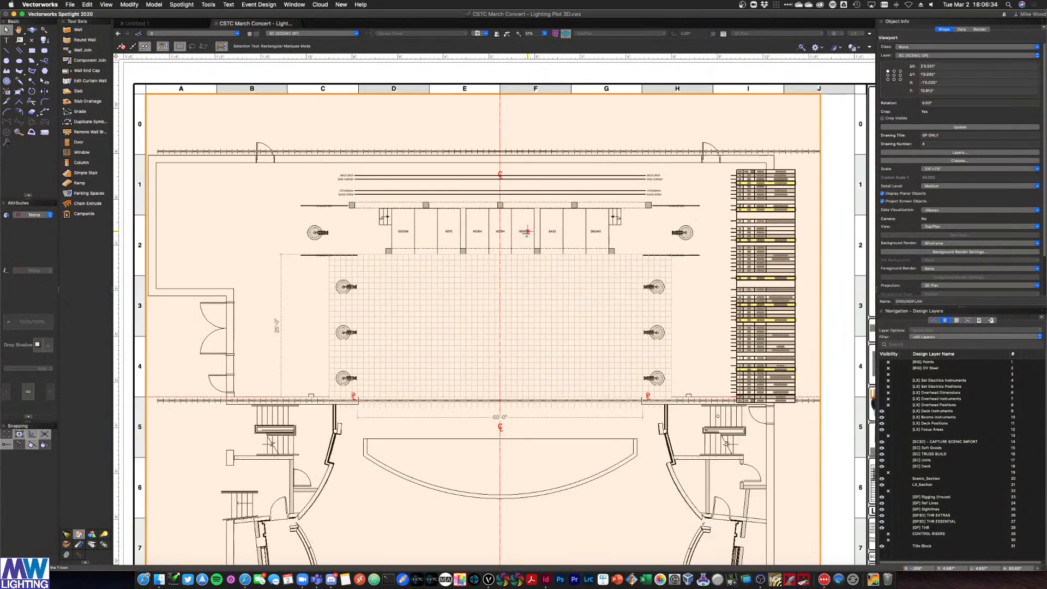
scroll(527, 232, "down", 5)
scroll(527, 232, "up", 3)
left_click(289, 33)
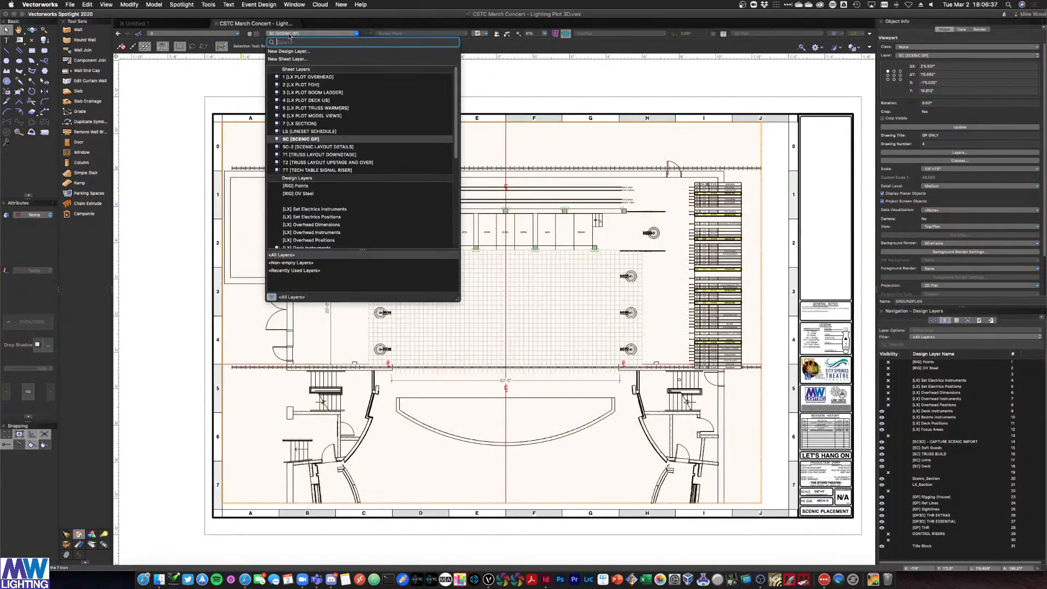
left_click(308, 147)
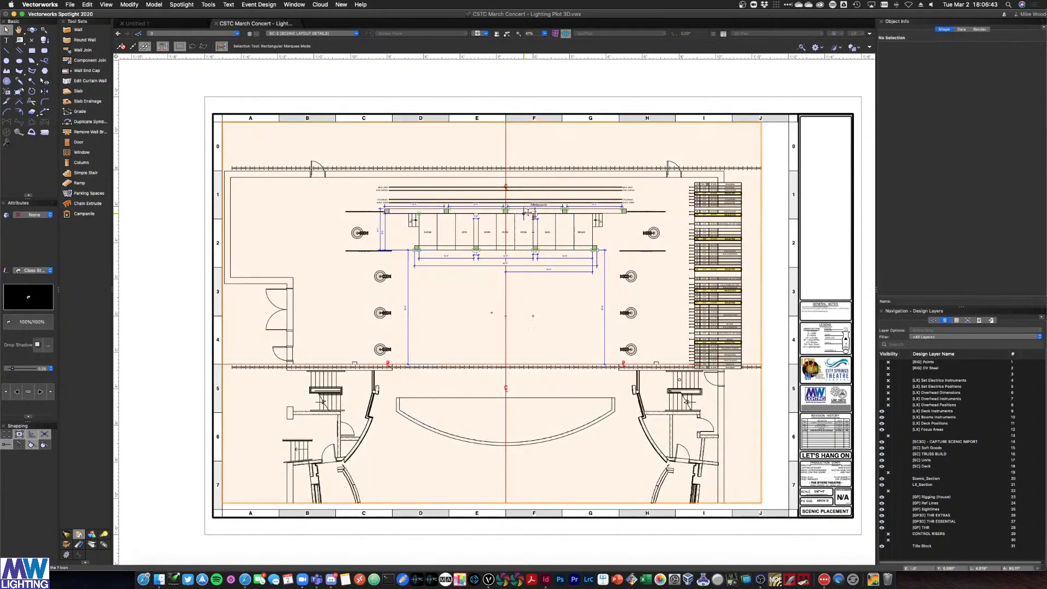
Delete all dimension annotations from the scenic layout viewport and exit annotation editing
double_click(506, 206)
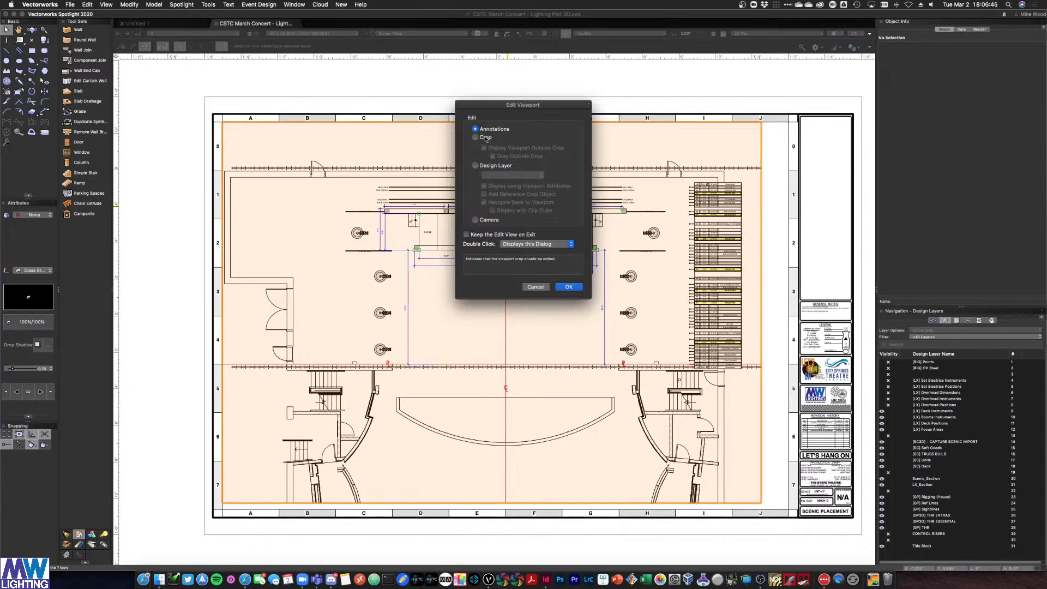
left_click(567, 287)
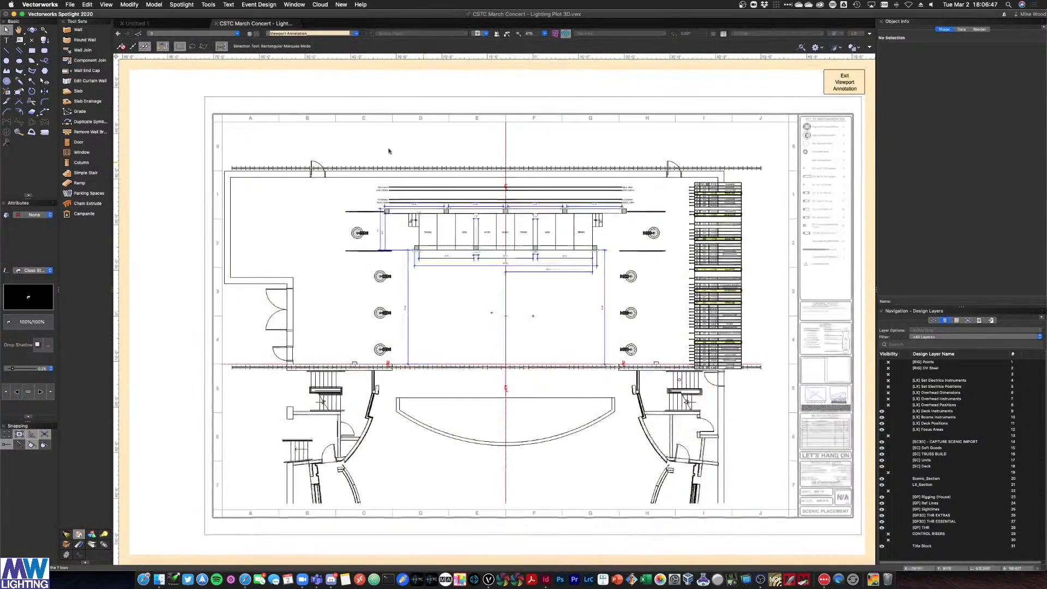
key("ctrl+a")
key("Delete")
left_click(834, 87)
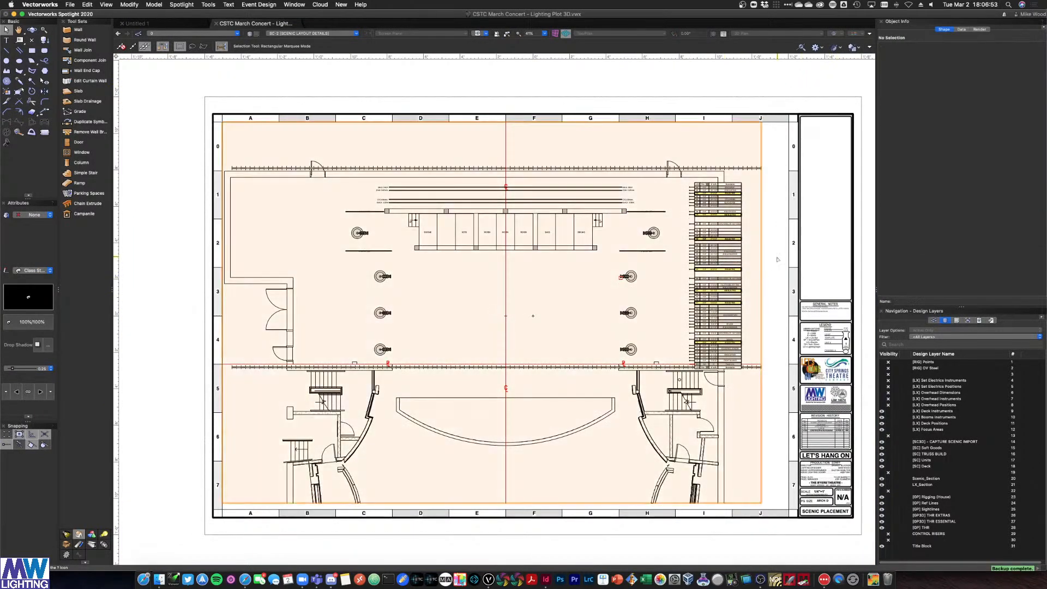
Capture a screen image of the stage plan, from just below the plaster line up to the cyclorama and beyond the side booms
scroll(686, 227, "up", 2)
scroll(777, 259, "up", 3)
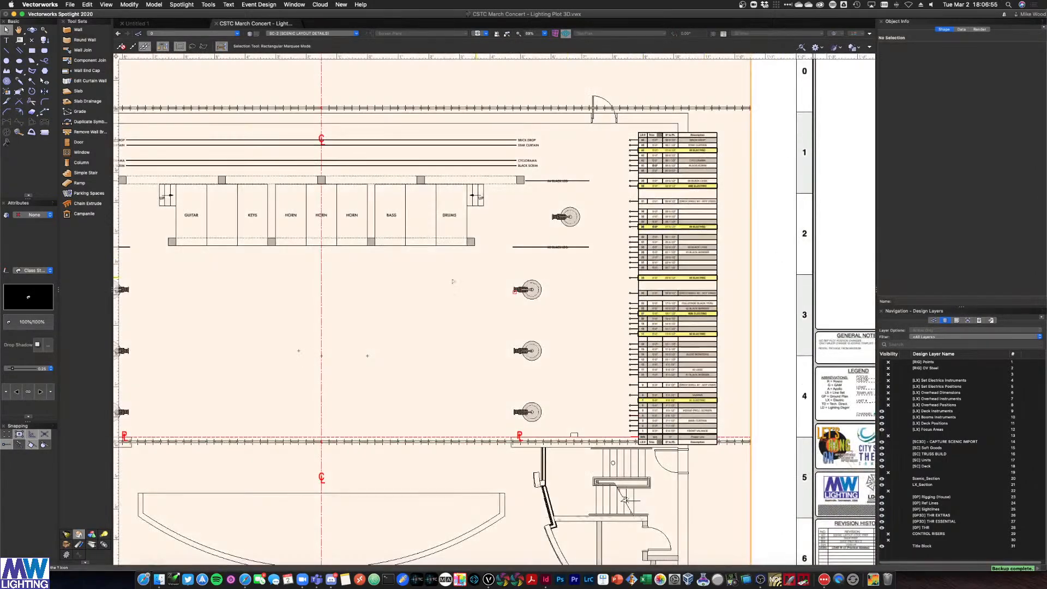
mouse_move(455, 275)
left_mouse_down()
mouse_move(556, 261)
mouse_move(607, 271)
left_mouse_up()
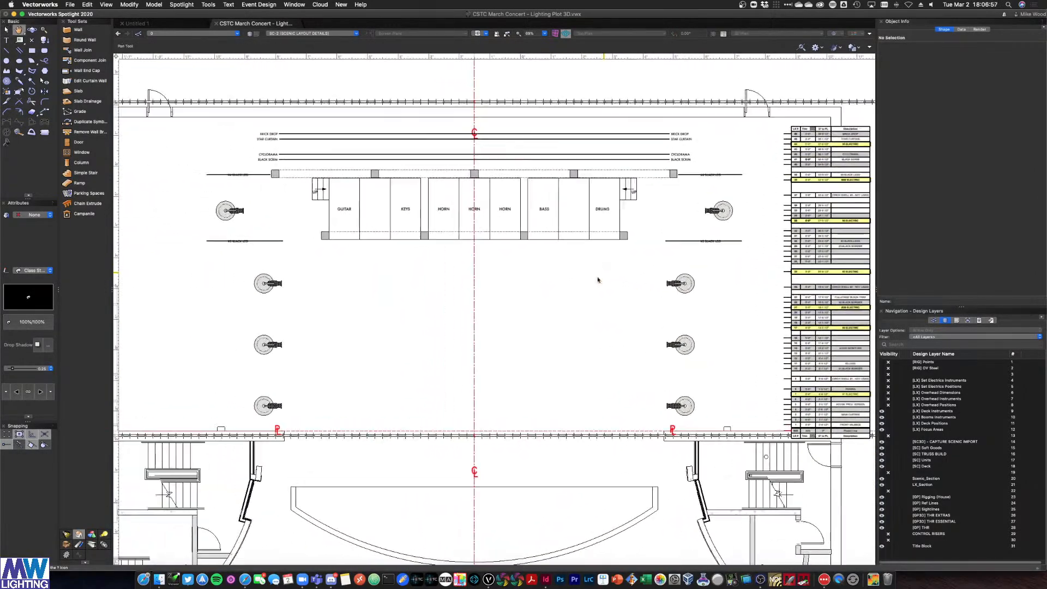
scroll(474, 349, "up", 1)
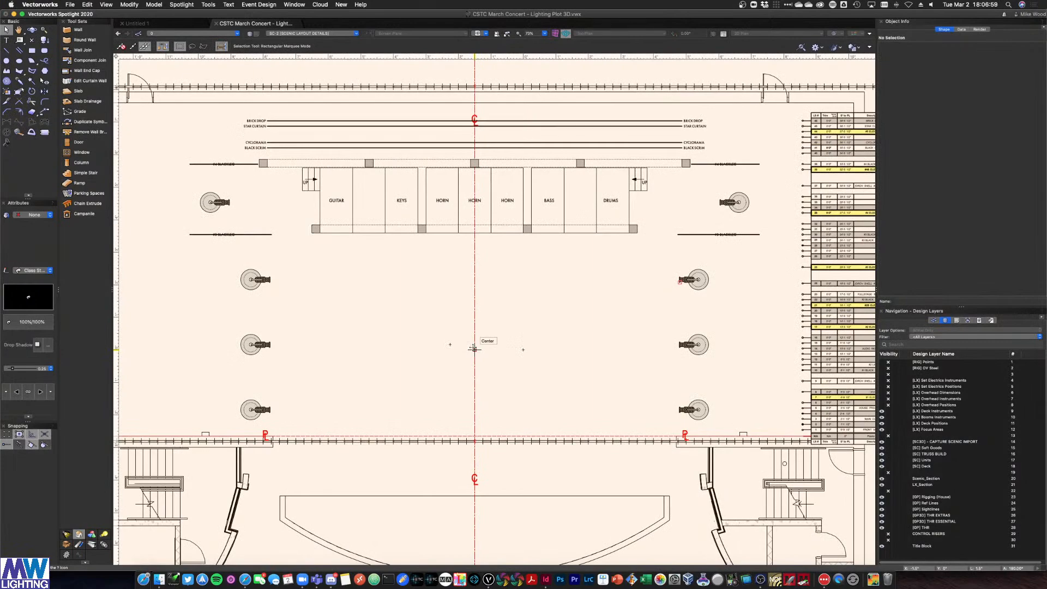
left_click_drag(474, 349, 474, 334)
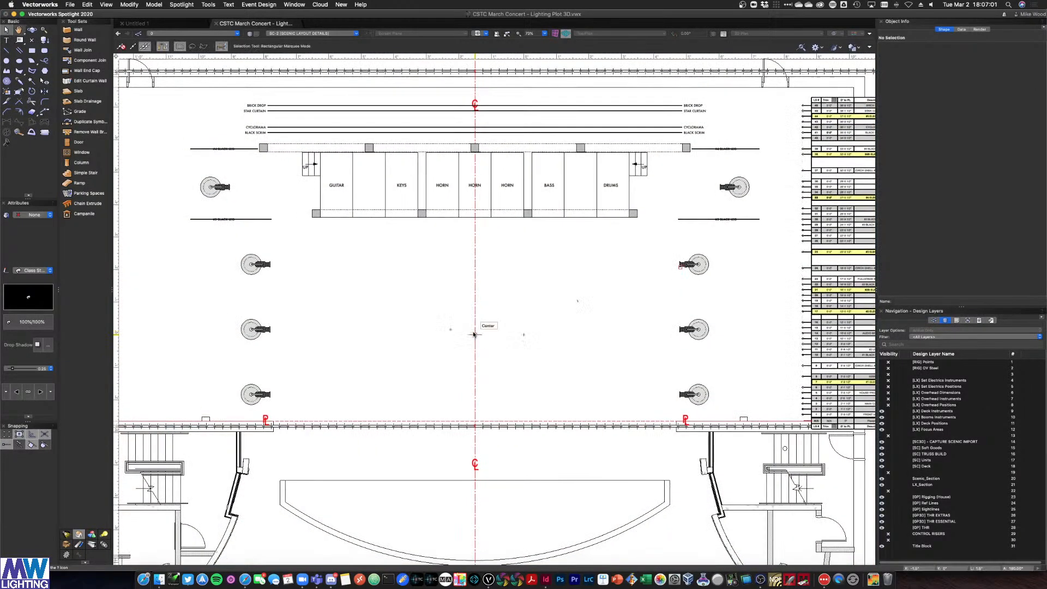
left_click_drag(473, 334, 472, 351)
scroll(477, 348, "up", 1)
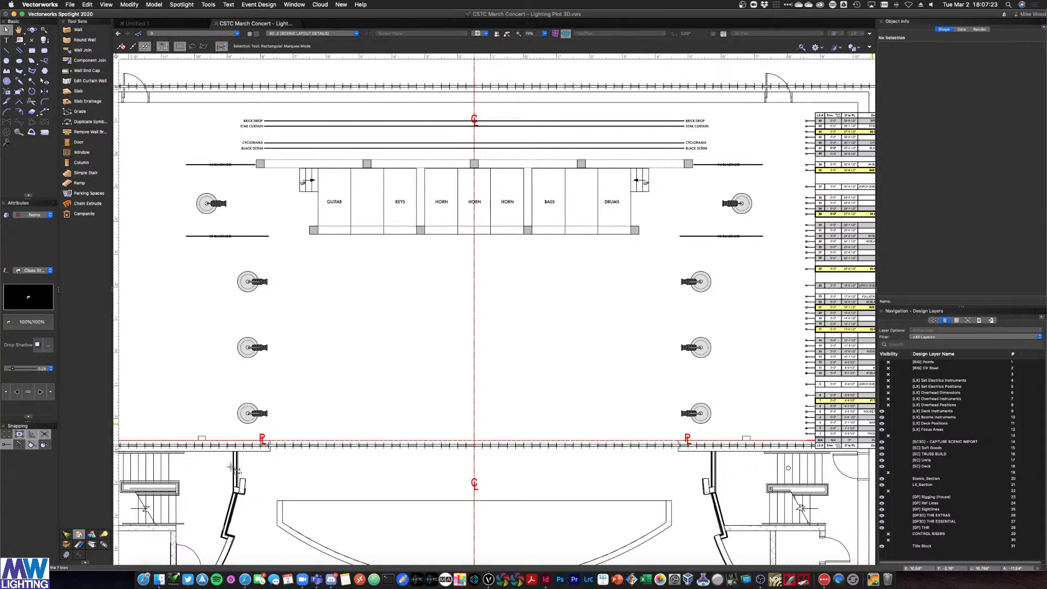
left_click_drag(234, 466, 314, 388)
left_click_drag(224, 475, 723, 143)
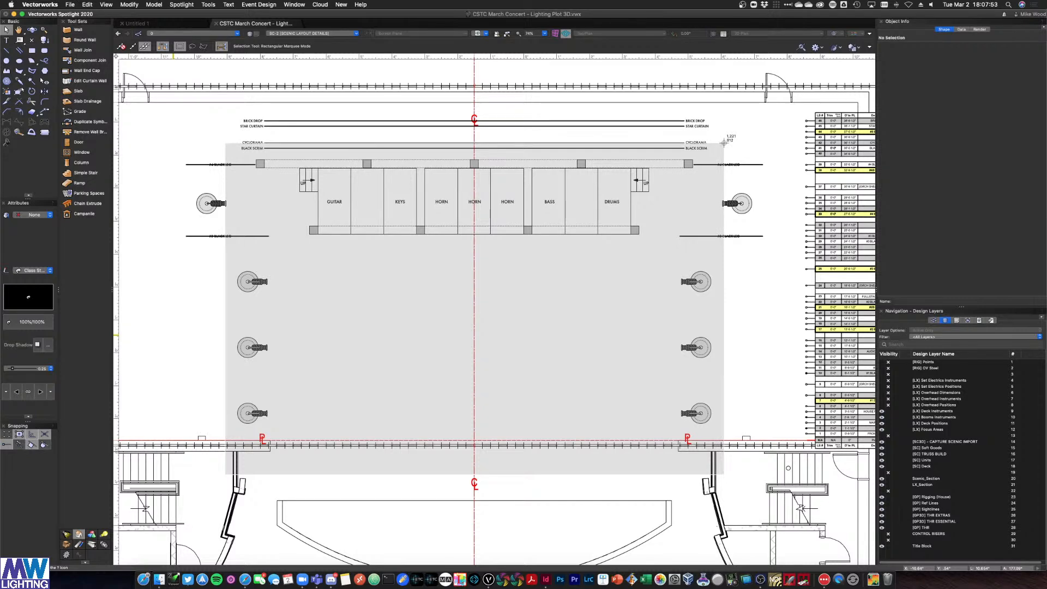
left_click_drag(723, 143, 724, 144)
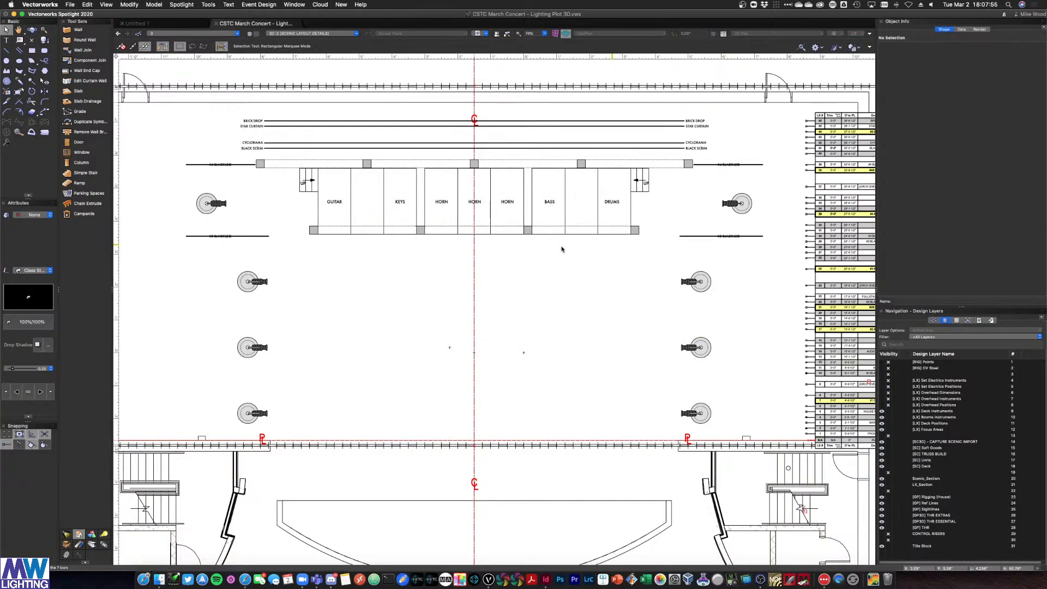
Switch to the new five-column document in InDesign and paste the captured stage plan onto the page
key("ctrl+Up")
left_click(269, 187)
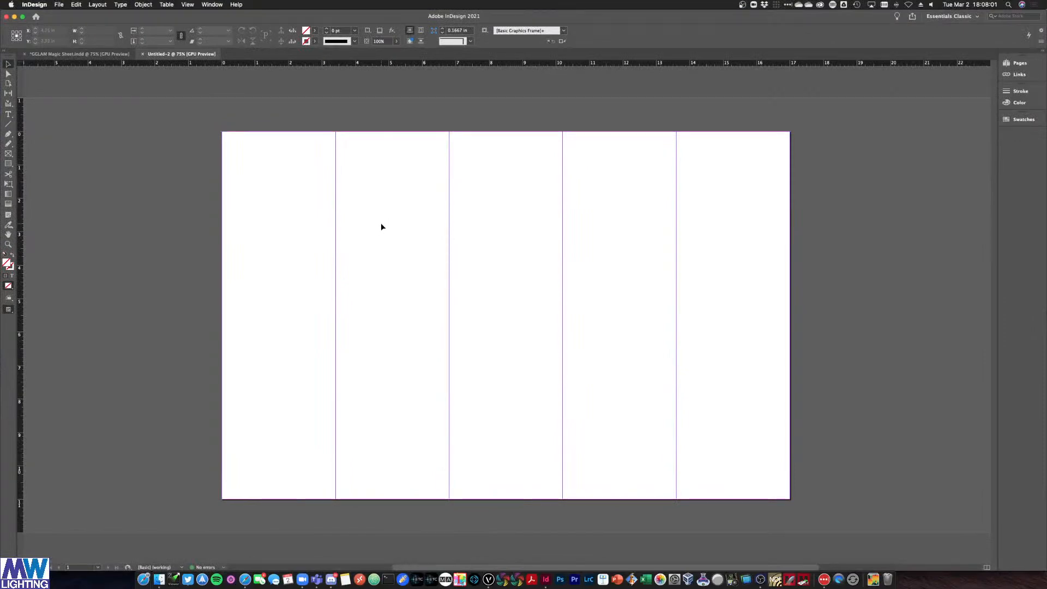
key("super+v")
mouse_move(381, 222)
left_mouse_down()
mouse_move(499, 259)
mouse_move(364, 218)
mouse_move(453, 261)
mouse_move(440, 251)
left_mouse_up()
left_click(518, 154)
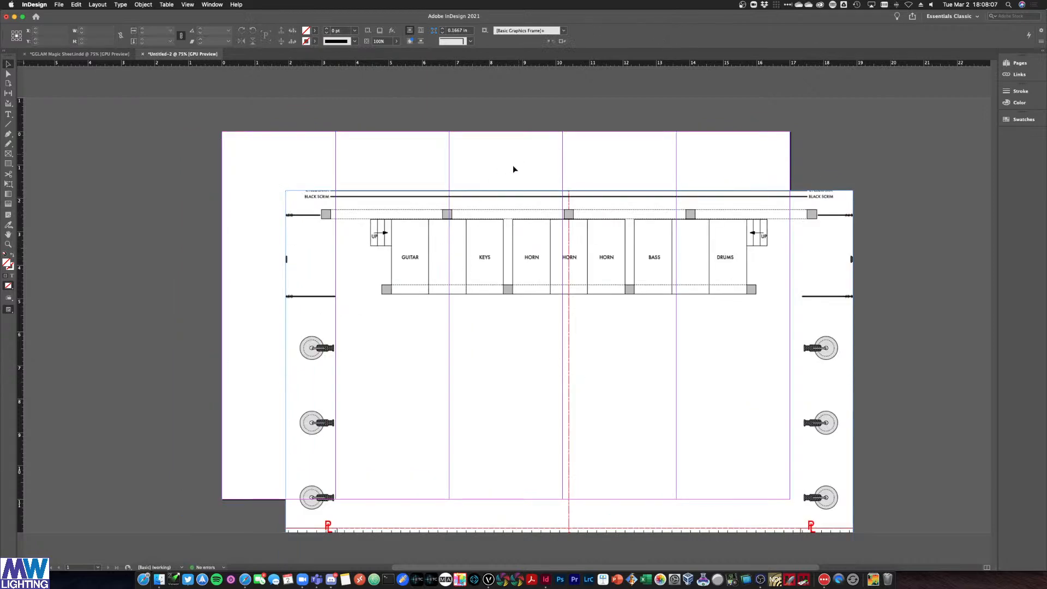
Move the pasted stage plan so it spans the page's width with its left edge on the page's left edge
mouse_move(301, 214)
left_mouse_down()
mouse_move(313, 232)
mouse_move(276, 196)
left_mouse_up()
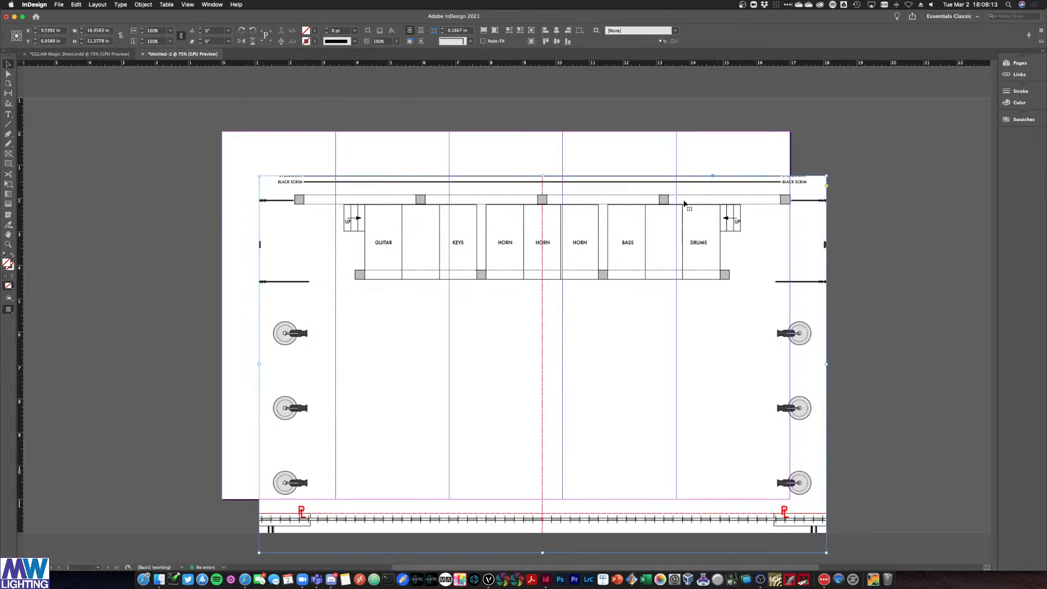
left_click_drag(355, 223, 338, 191)
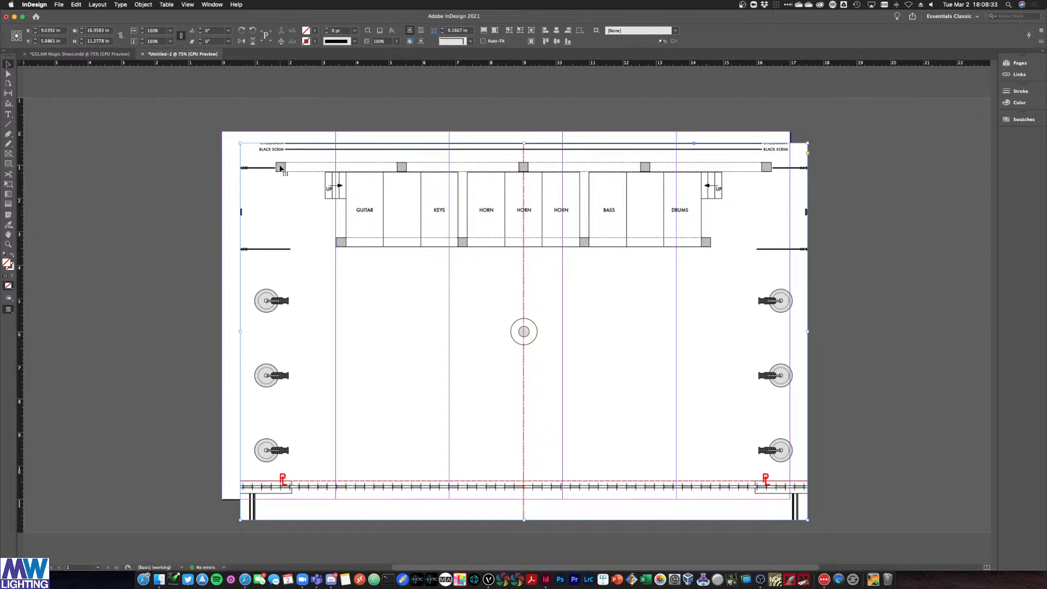
left_click_drag(245, 169, 227, 171)
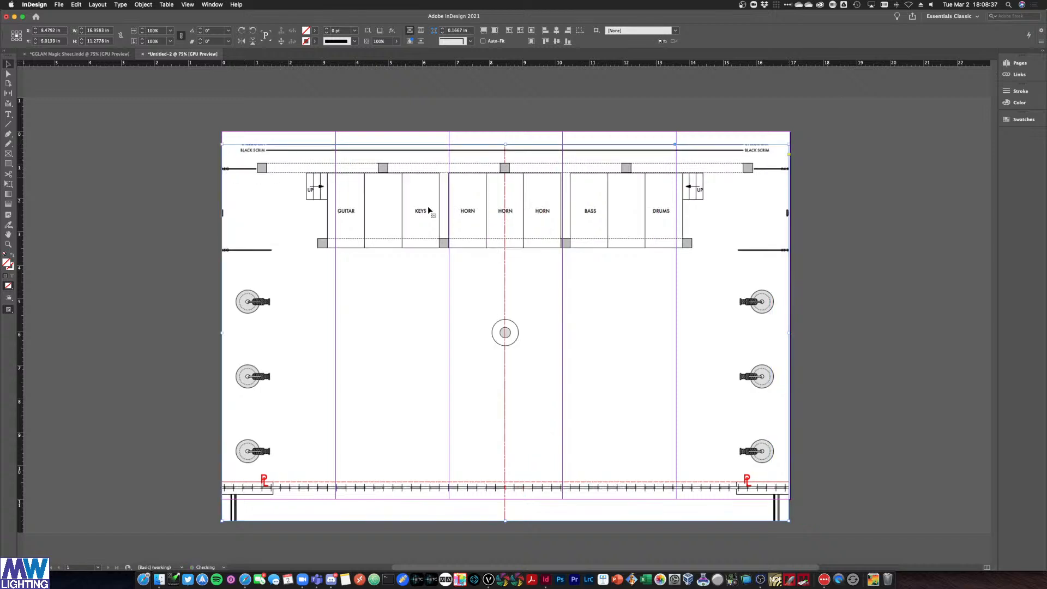
Crop the stage plan's frame to the first column's width, about 3.4 in wide by 2.3 in high
left_click_drag(789, 520, 328, 219)
left_click(346, 238)
left_click(312, 187)
left_click(344, 238)
left_click(303, 191)
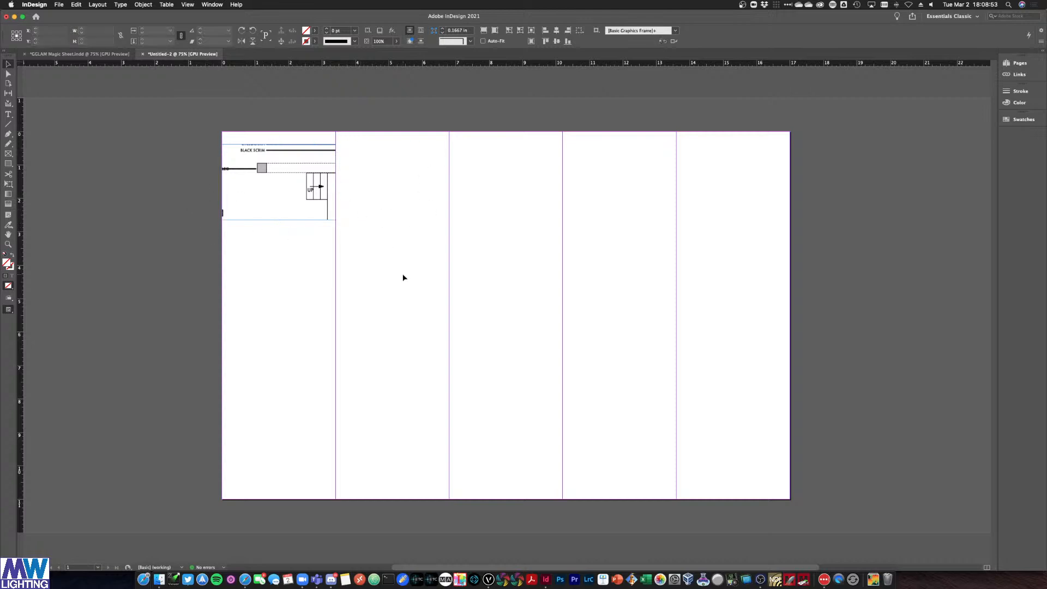
Try to reposition the stage plan image inside its cropped frame and scale it down to about 84%
double_click(285, 203)
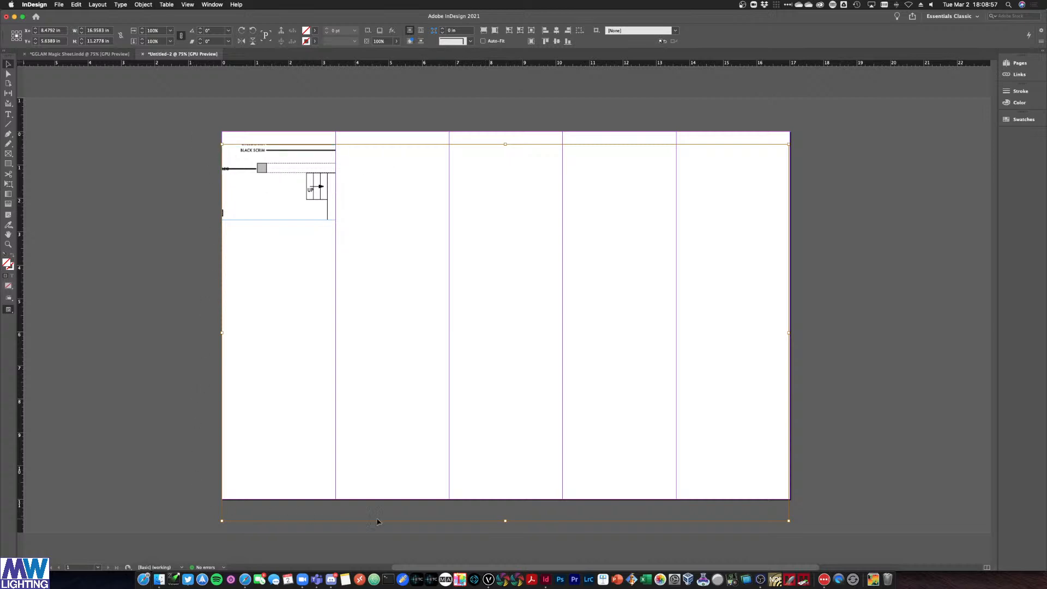
left_click_drag(302, 185, 239, 172)
mouse_move(318, 190)
left_mouse_down()
mouse_move(255, 162)
mouse_move(335, 205)
mouse_move(335, 193)
left_mouse_up()
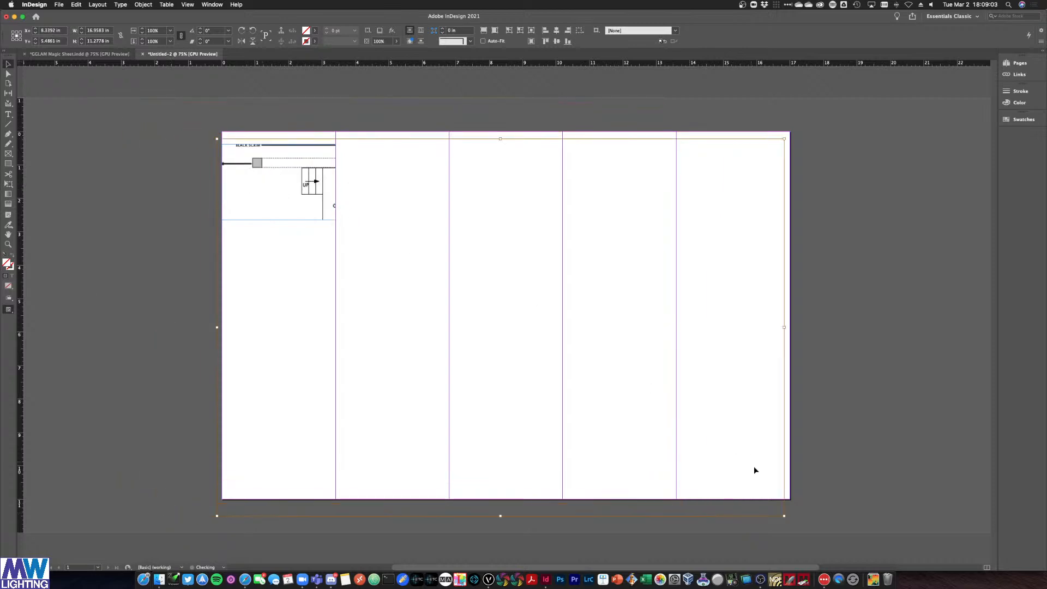
left_click_drag(784, 516, 694, 426)
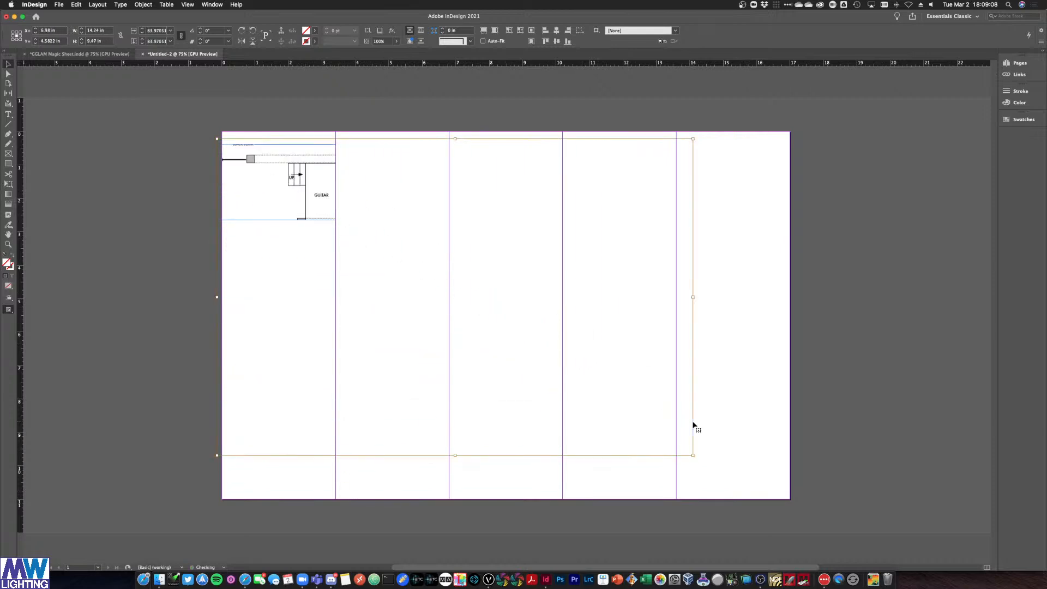
left_click(751, 301)
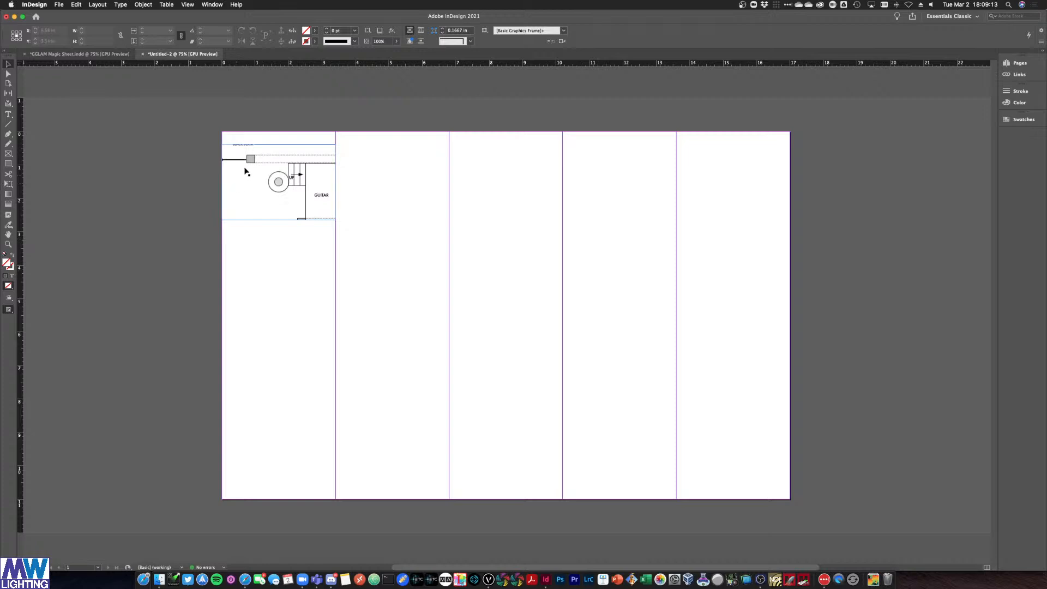
Fit the stage plan image to its frame with Fit Content to Frame
right_click(231, 151)
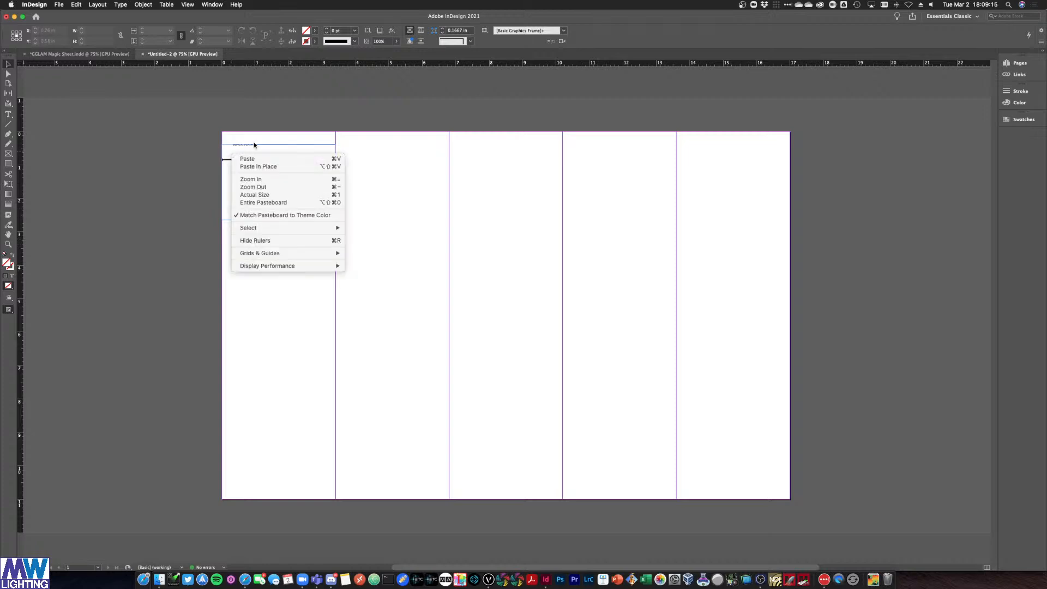
left_click(269, 273)
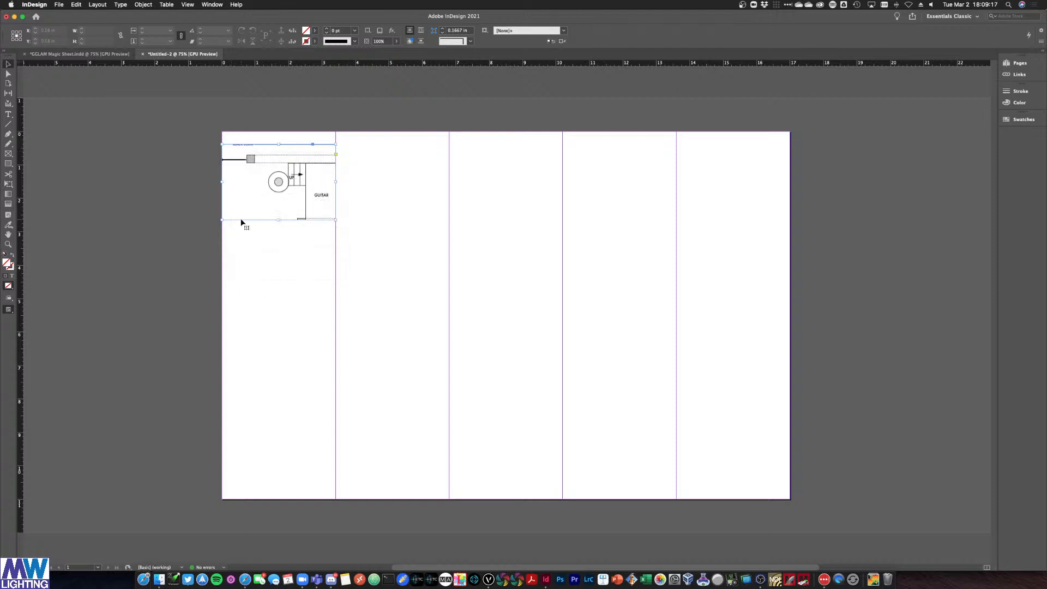
left_click(240, 219)
right_click(240, 218)
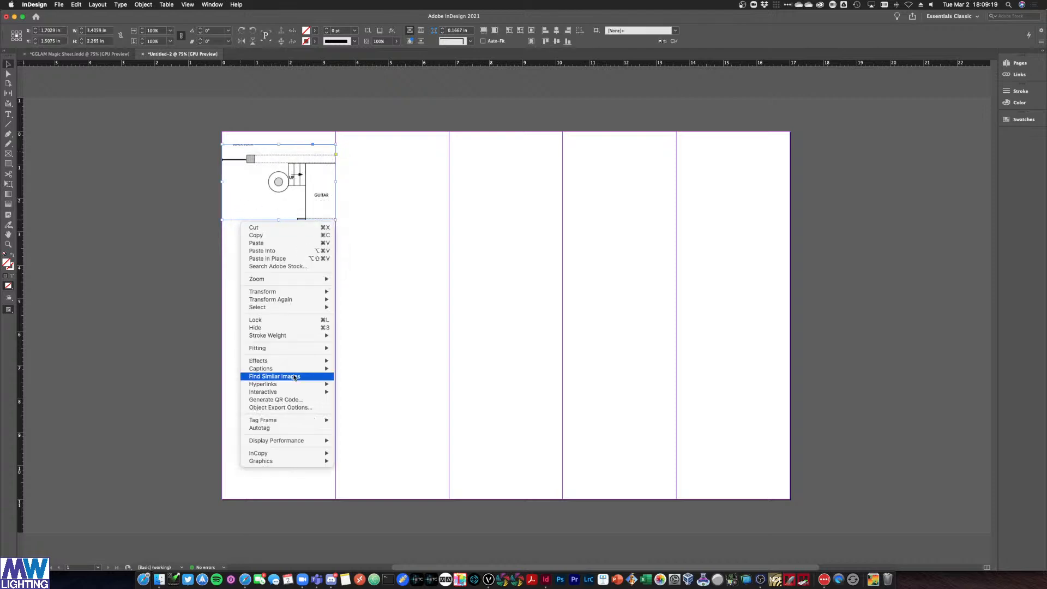
mouse_move(297, 348)
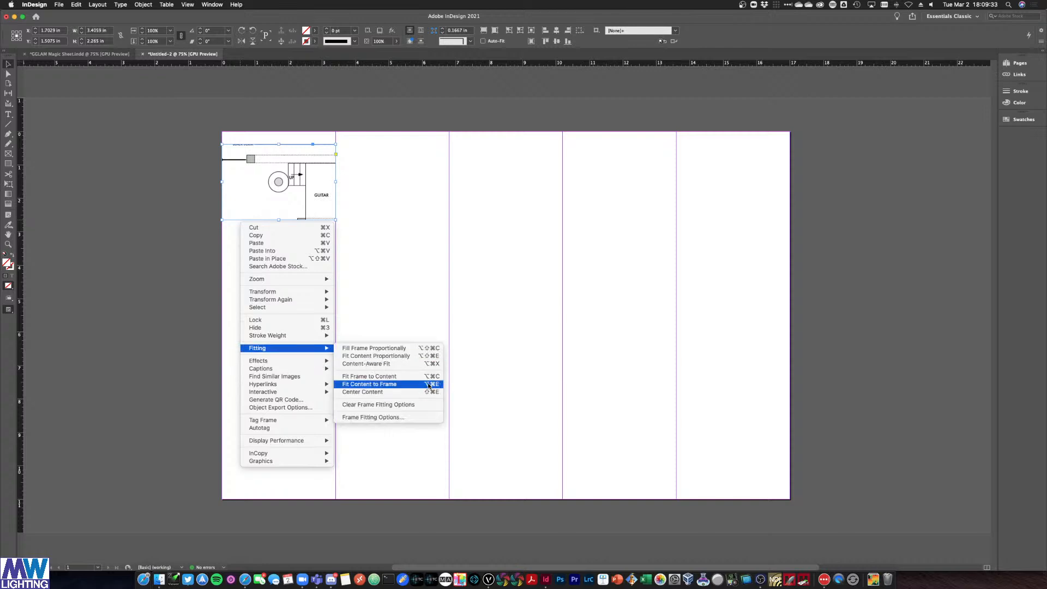
left_click(400, 385)
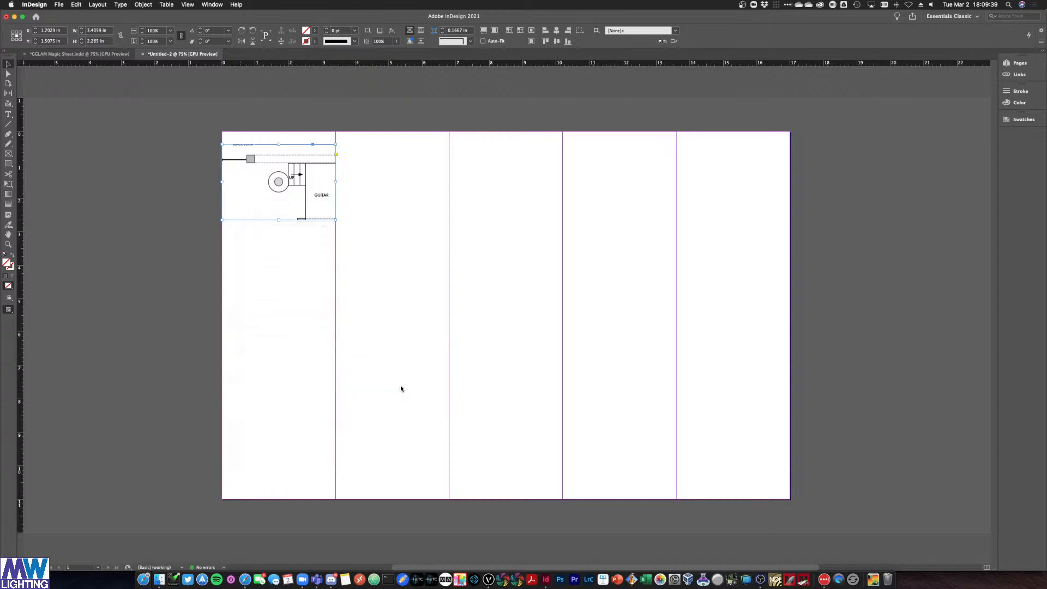
left_click(301, 276)
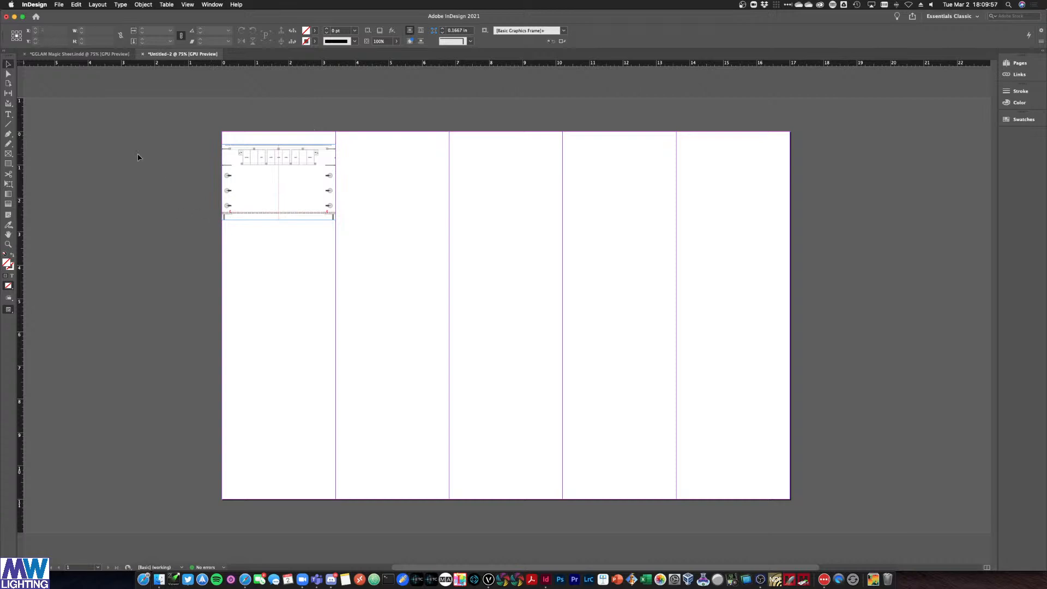
Set the document's margins to 0.125 in on all four sides
left_click(58, 4)
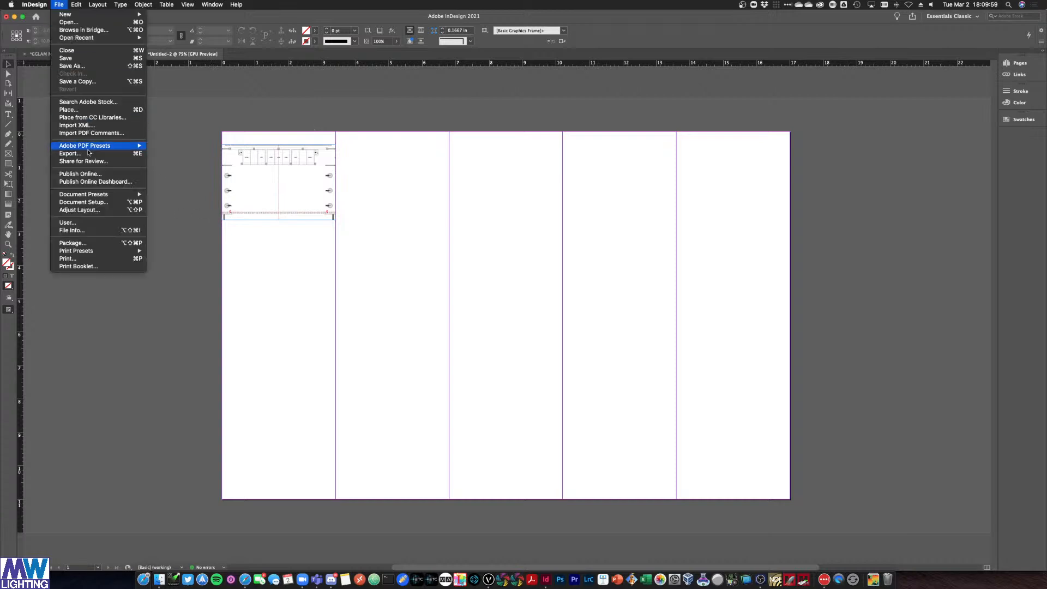
left_click(95, 203)
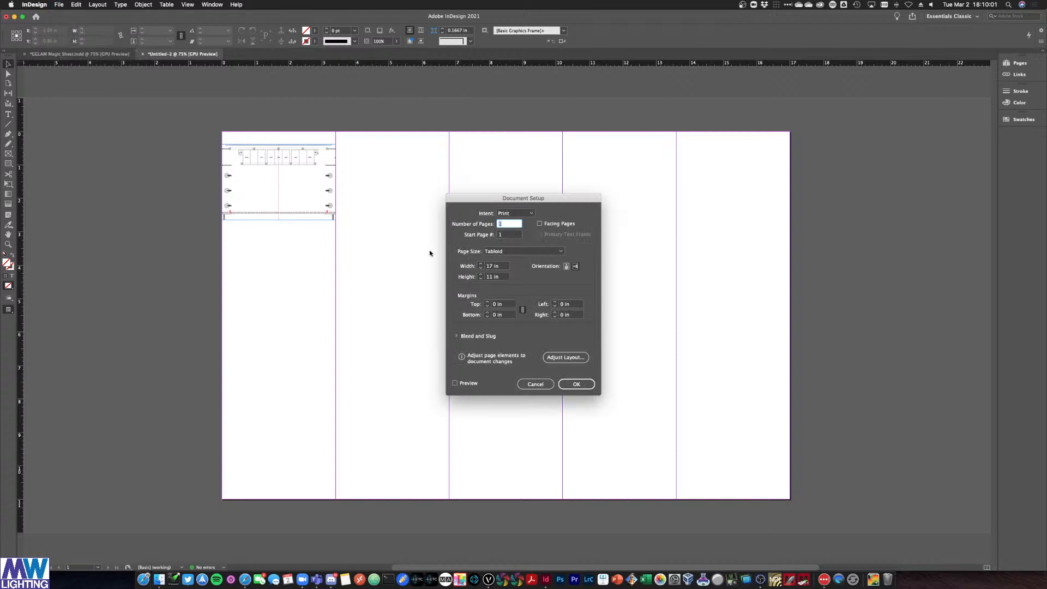
left_click(487, 302)
left_click(487, 302)
left_click(457, 337)
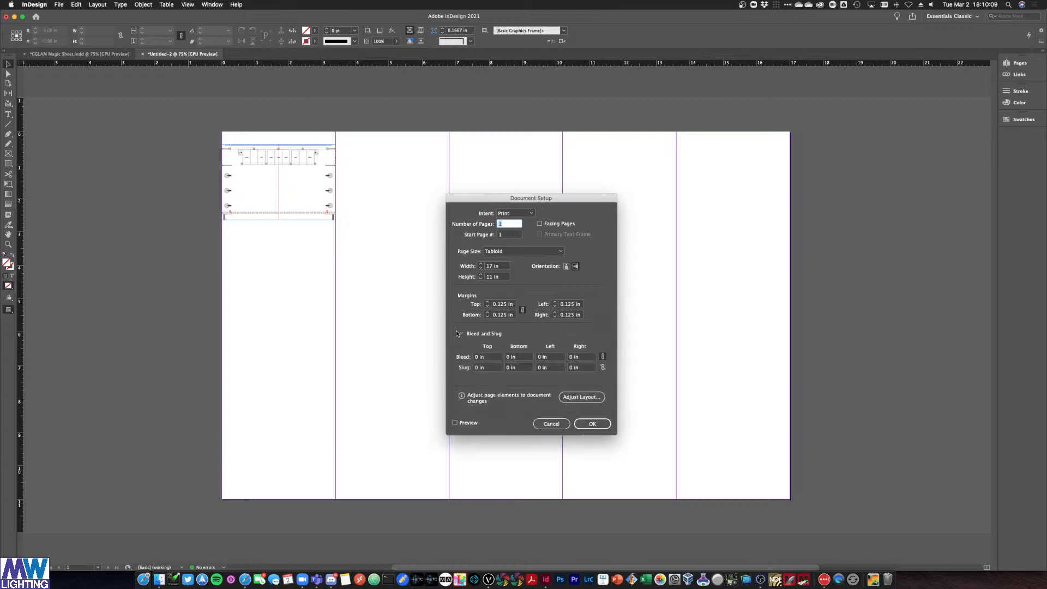
left_click(458, 334)
left_click(569, 384)
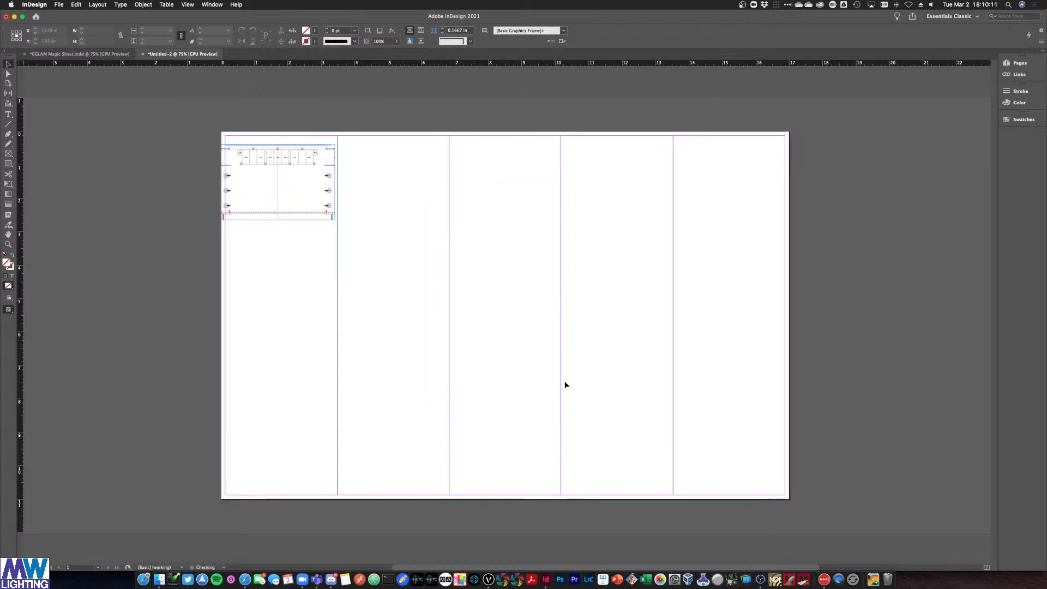
Set the gutter between the five columns to 0.125 in
left_click(77, 4)
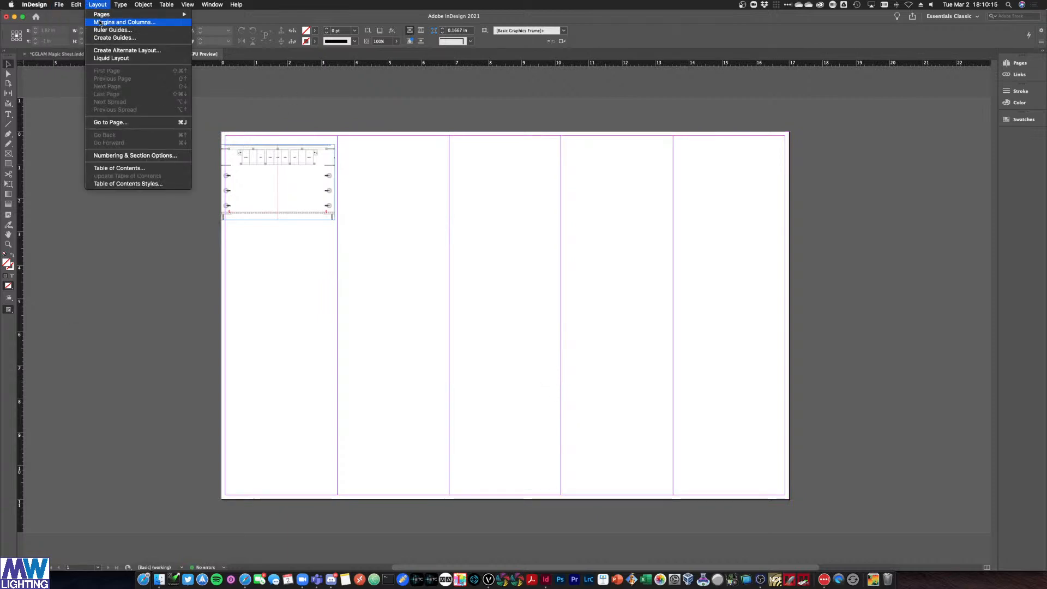
left_click(124, 21)
left_click_drag(517, 217, 536, 267)
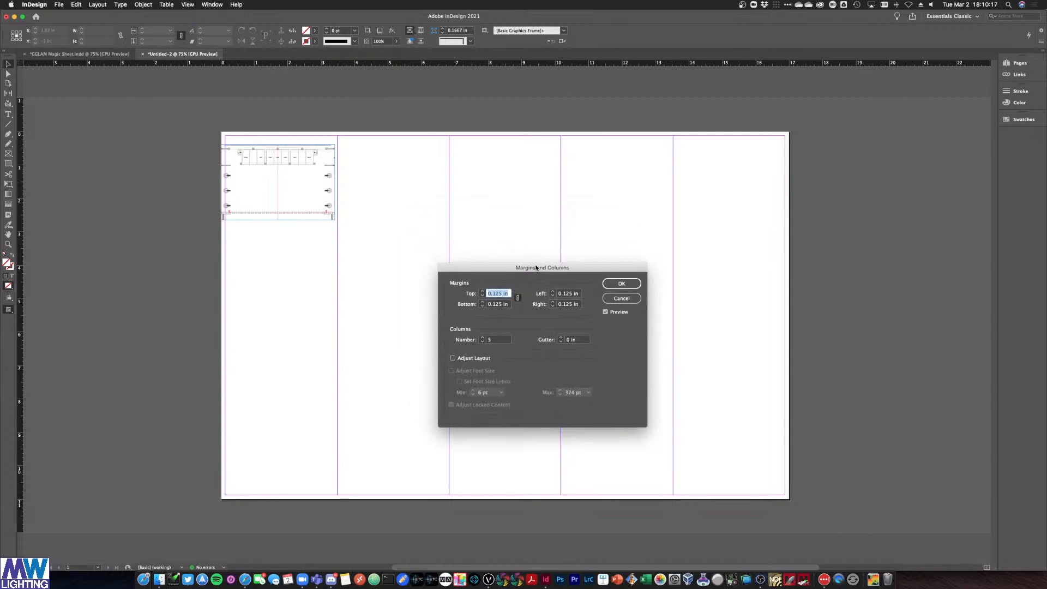
left_click(561, 338)
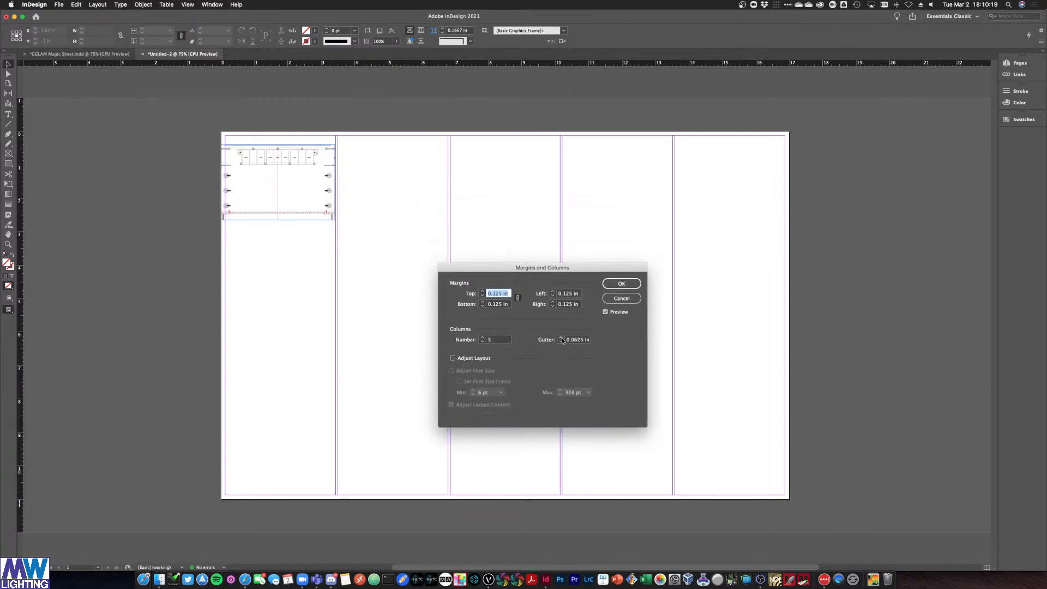
left_click(561, 338)
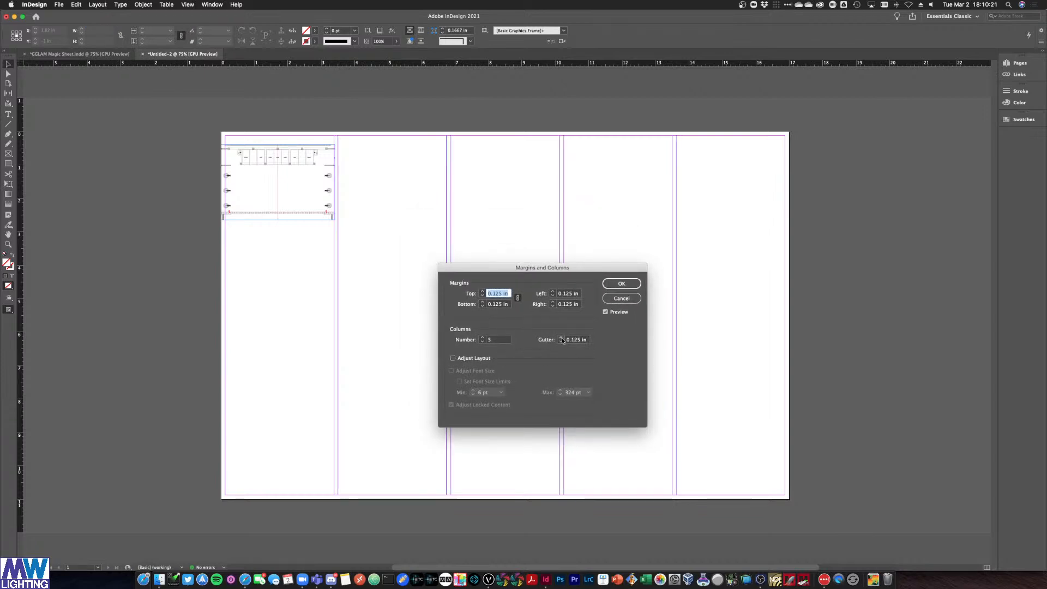
left_click(482, 296)
left_click(482, 291)
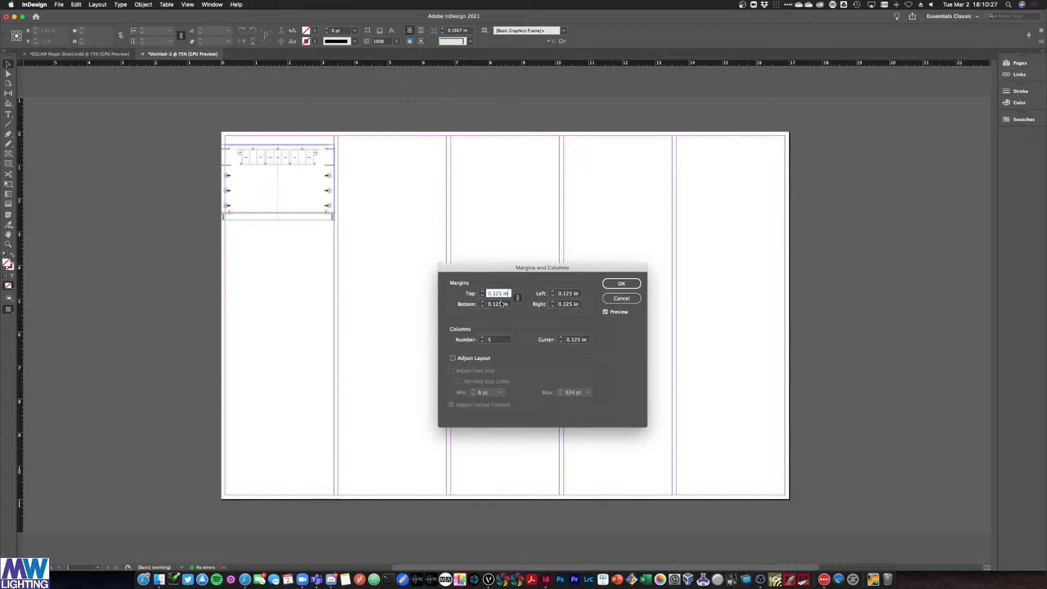
left_click(561, 342)
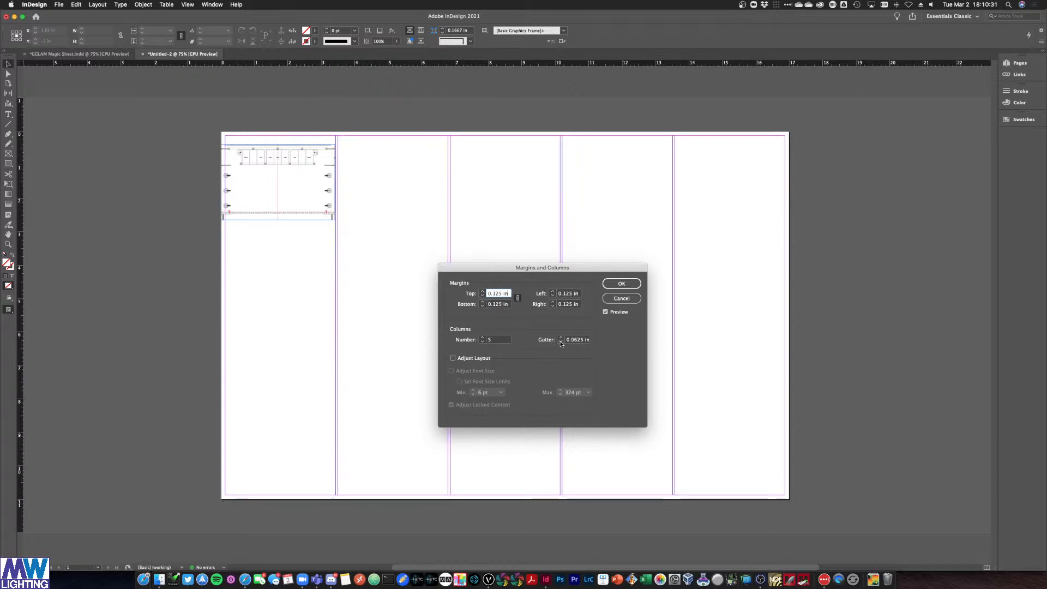
left_click(561, 338)
left_click(621, 284)
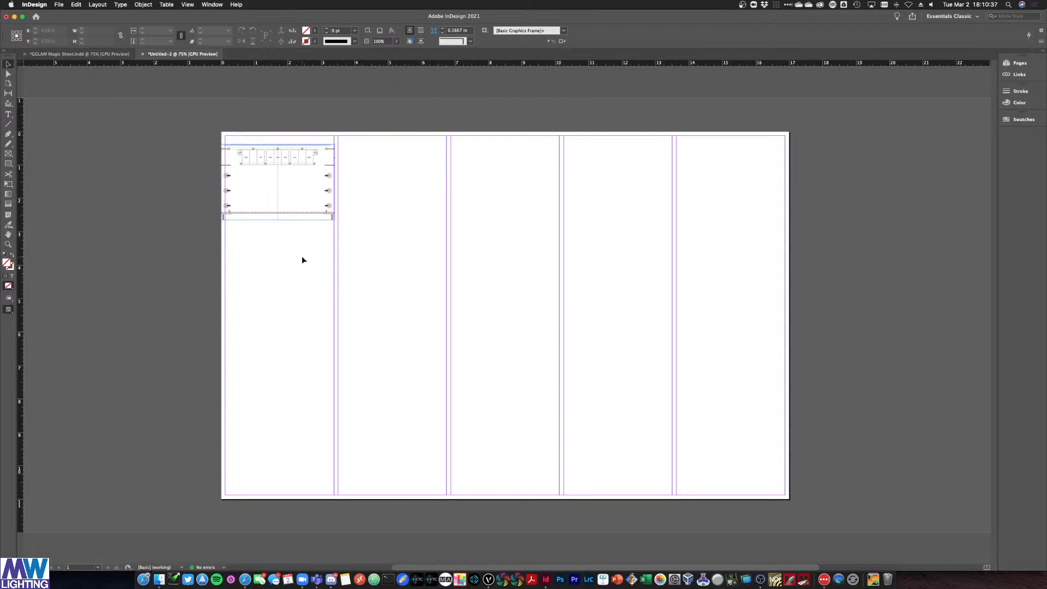
Move the stage plan so its left edge snaps to the page's left margin guide
key("super+equal")
key("super+equal")
scroll(289, 245, "left", 15)
scroll(378, 251, "right", 10)
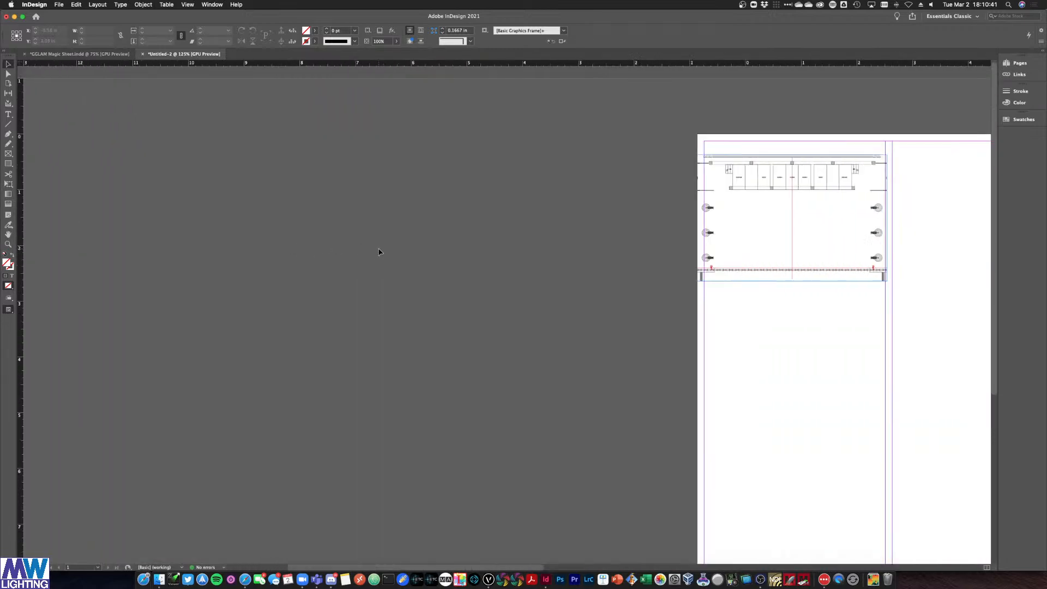
key("super+equal")
key("super+equal")
scroll(422, 237, "up", 5)
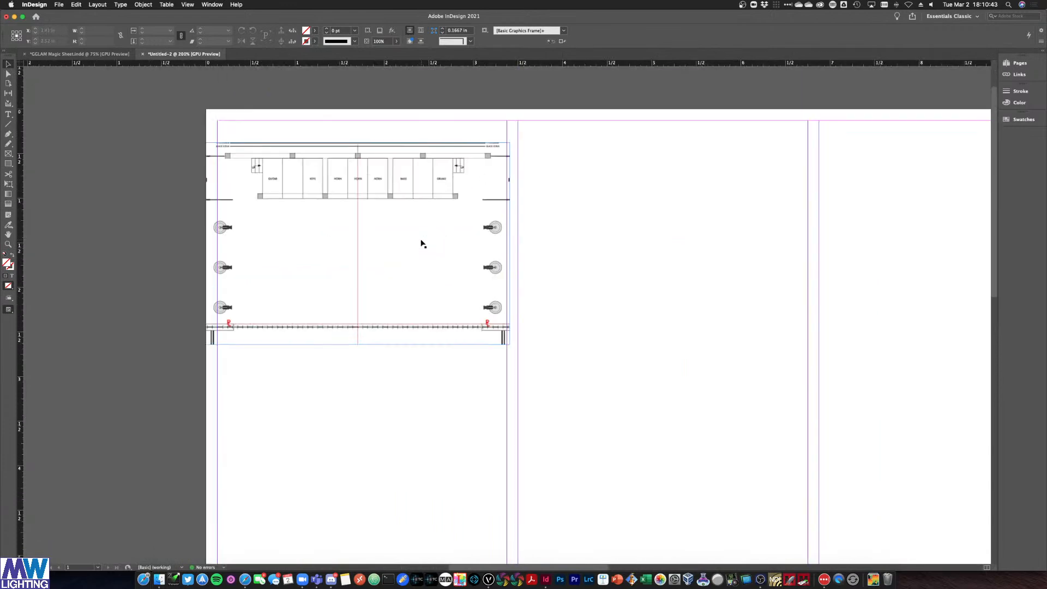
mouse_move(312, 296)
left_mouse_down()
mouse_move(354, 307)
mouse_move(321, 307)
left_mouse_up()
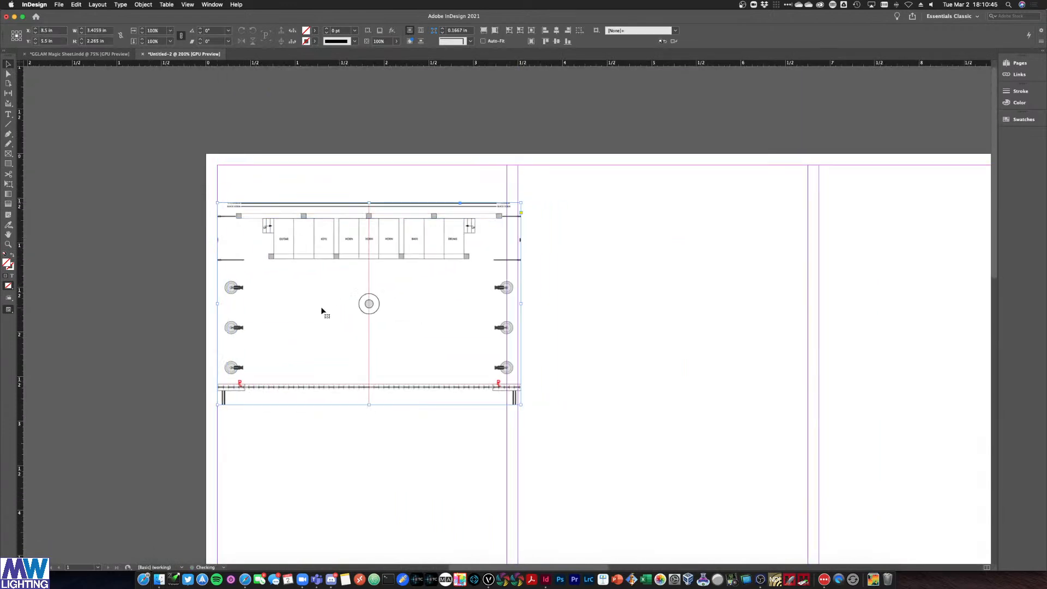
Shrink the stage plan's frame to the first column's 3.25 in width and fit the image to the frame
left_click_drag(522, 405, 513, 393)
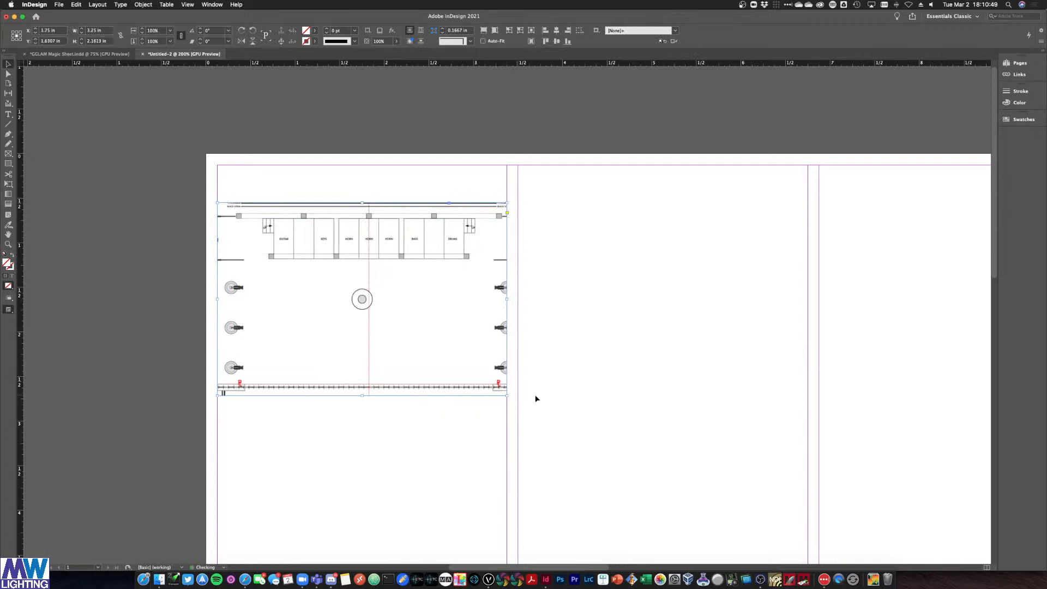
right_click(282, 214)
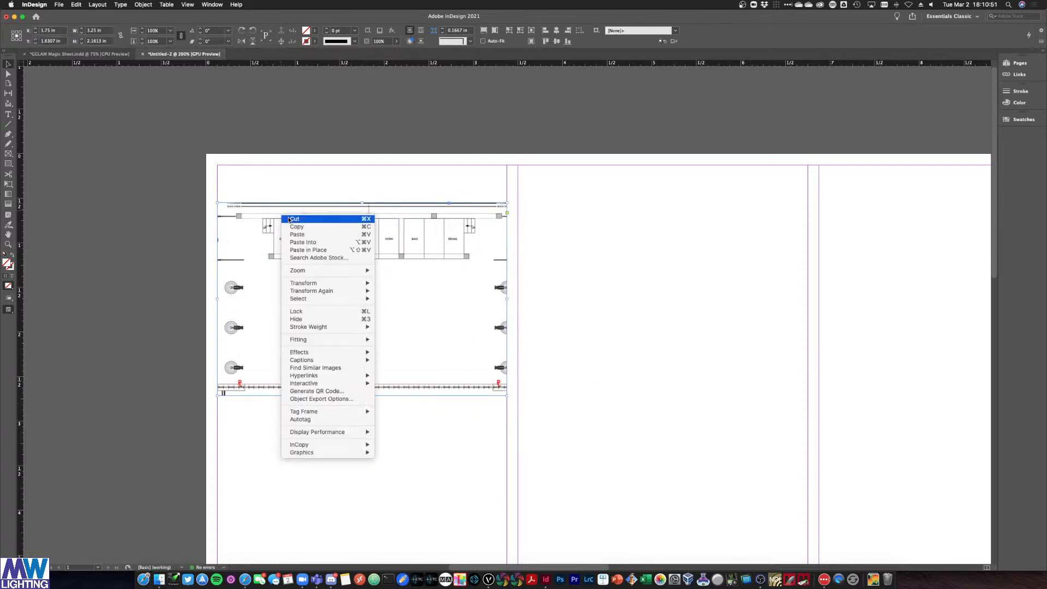
mouse_move(338, 339)
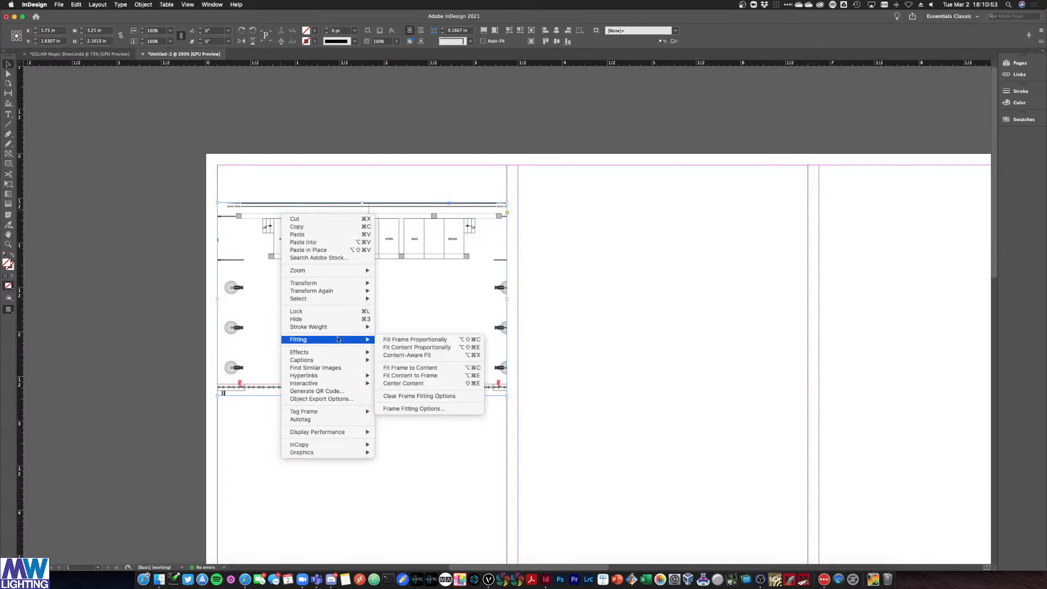
left_click(434, 376)
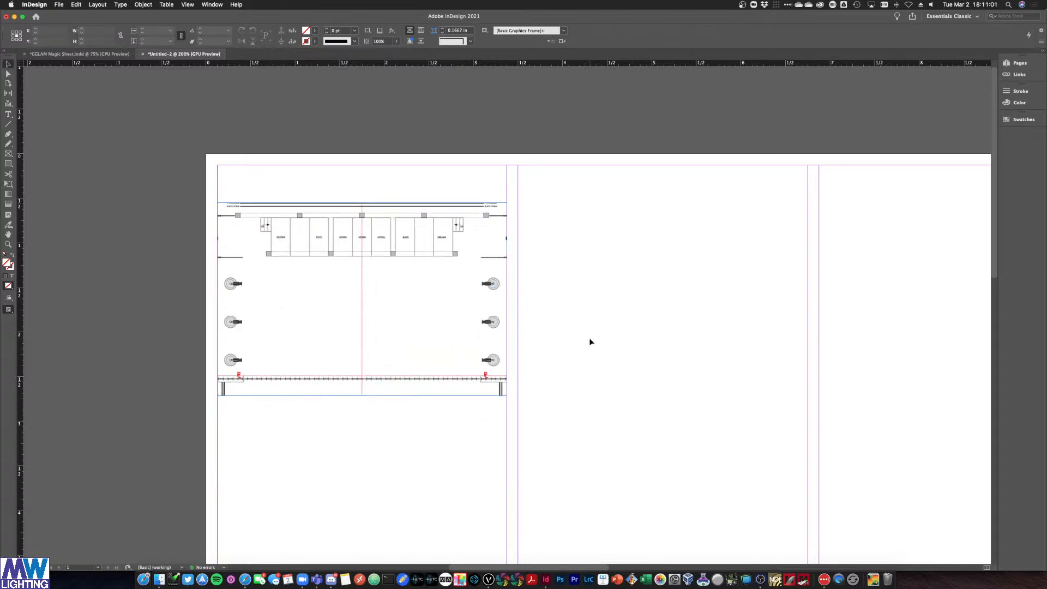
Move the stage plan slightly lower within the first column
left_click(416, 367)
left_click_drag(367, 346, 367, 381)
left_click(610, 339)
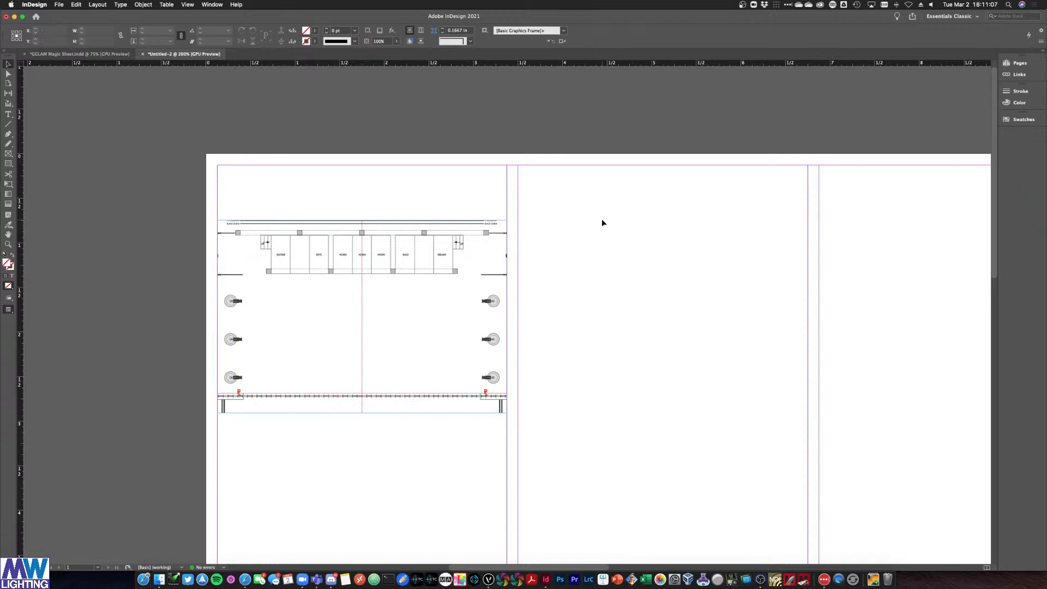
Crop the stage plan's frame to just above the upstage platforms and just below the plaster line, about 2 in high
left_click(373, 274)
left_click_drag(362, 222, 364, 226)
left_click(576, 236)
left_click(381, 379)
mouse_move(363, 412)
left_mouse_down()
mouse_move(367, 403)
mouse_move(370, 460)
mouse_move(340, 417)
mouse_move(252, 402)
left_mouse_up()
left_click(290, 448)
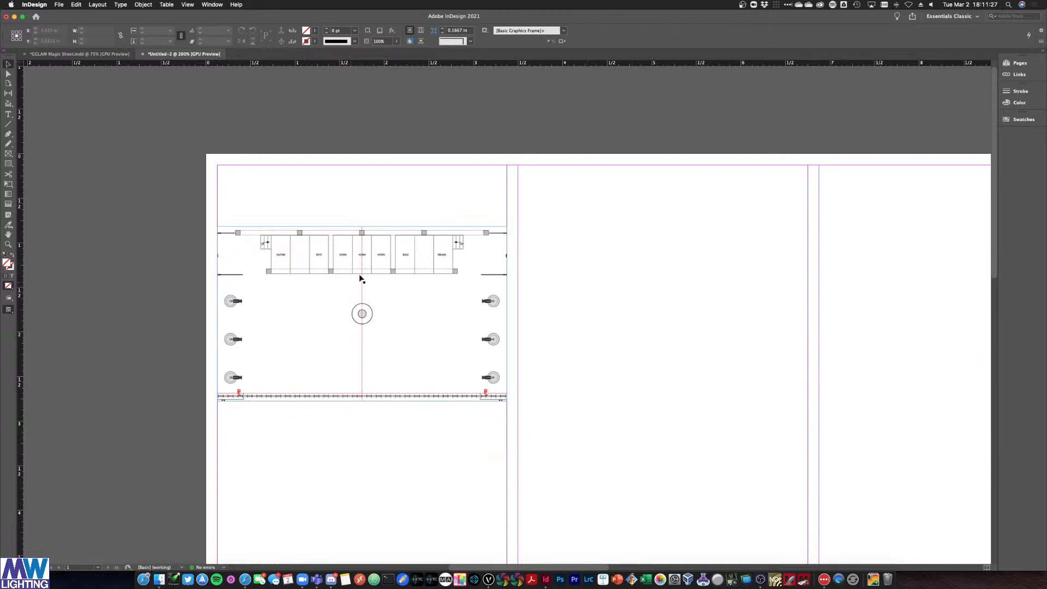
Try Fit Content to Frame on the cropped stage plan and undo it
right_click(276, 244)
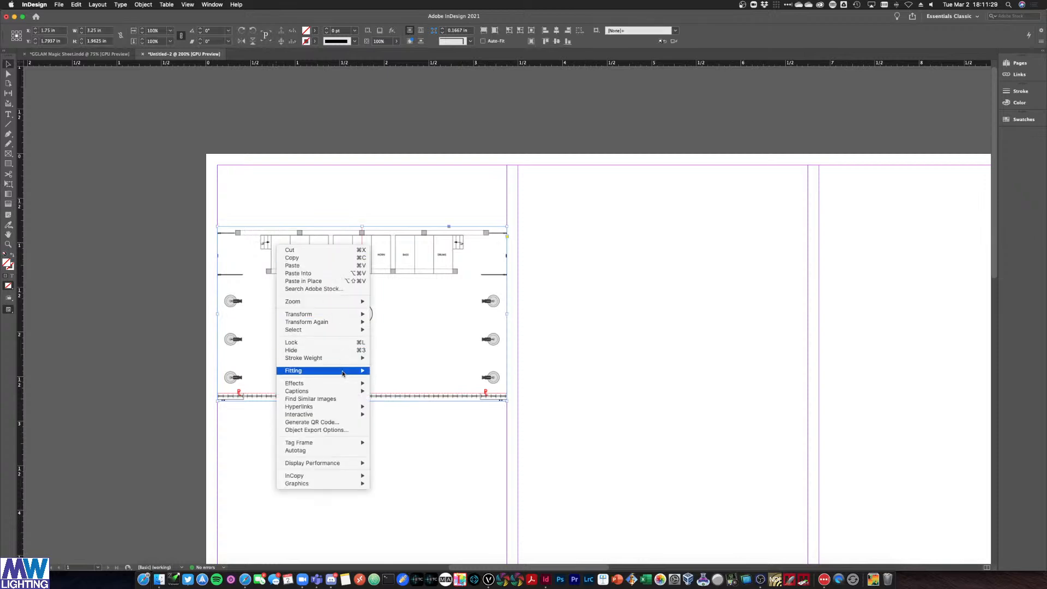
mouse_move(349, 370)
left_click(399, 399)
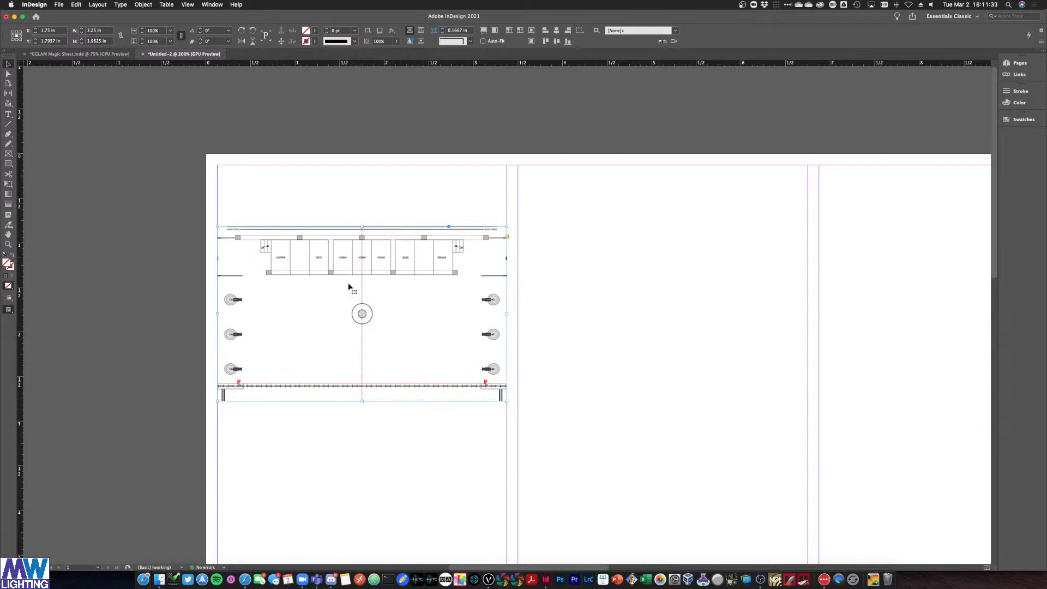
left_click(591, 164)
key("super+z")
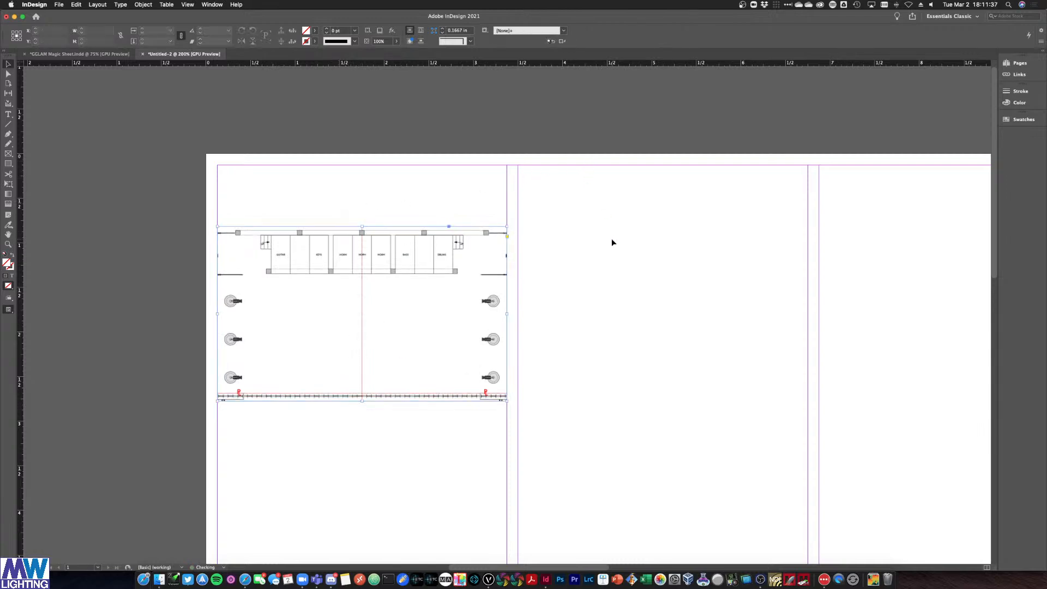
left_click(649, 271)
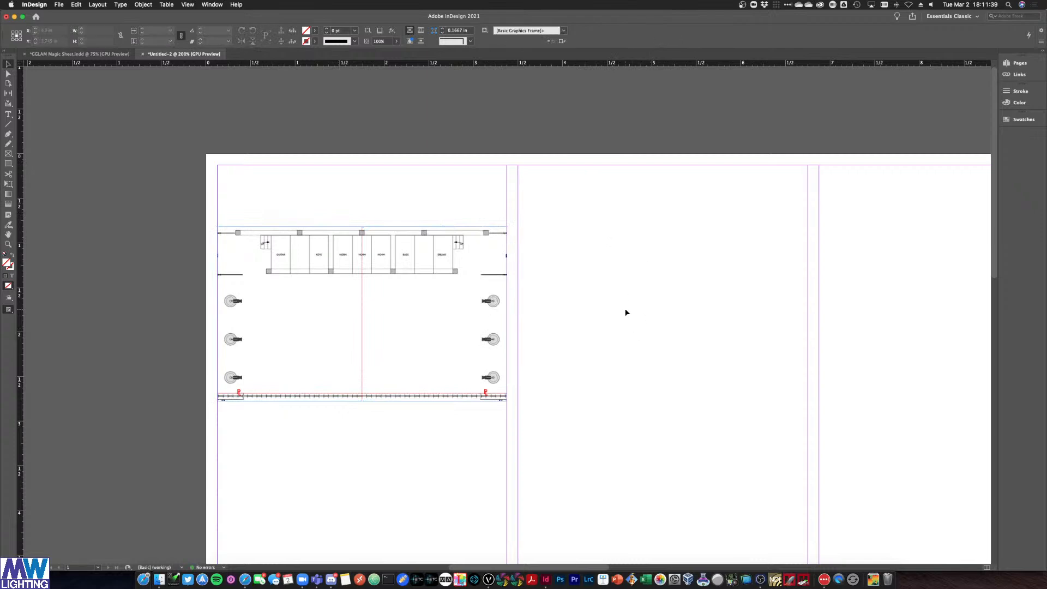
Check the finished GGLAM magic sheet for reference and return to the new document
left_click(395, 274)
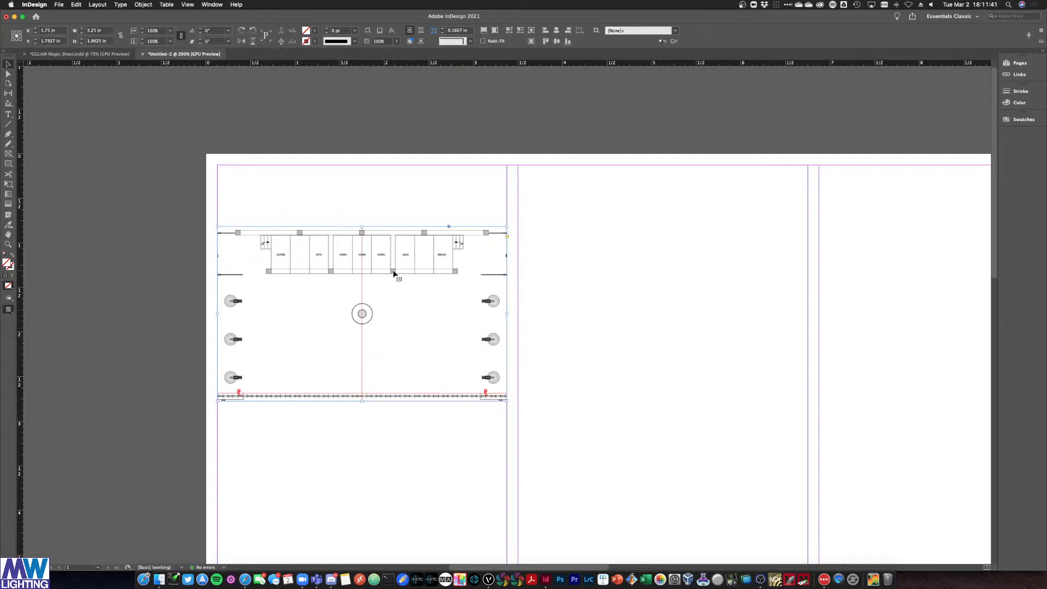
left_click(632, 241)
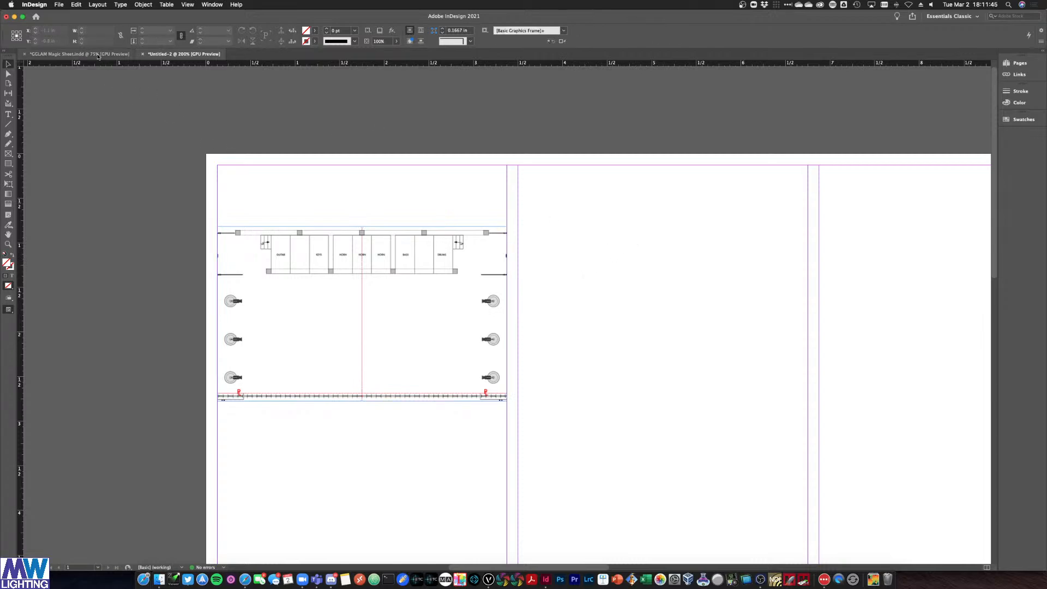
left_click(79, 54)
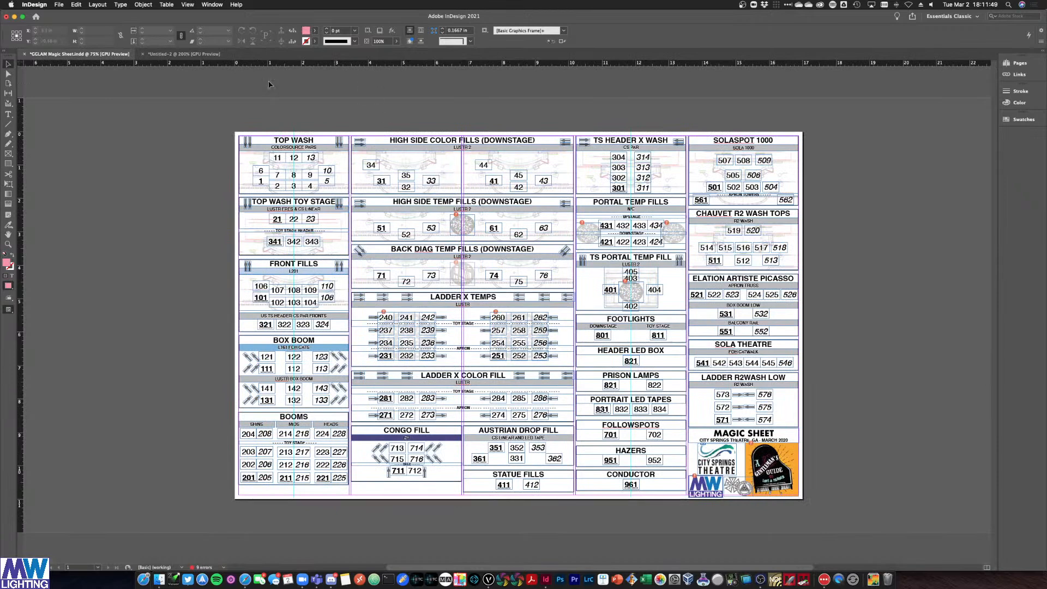
left_click(188, 54)
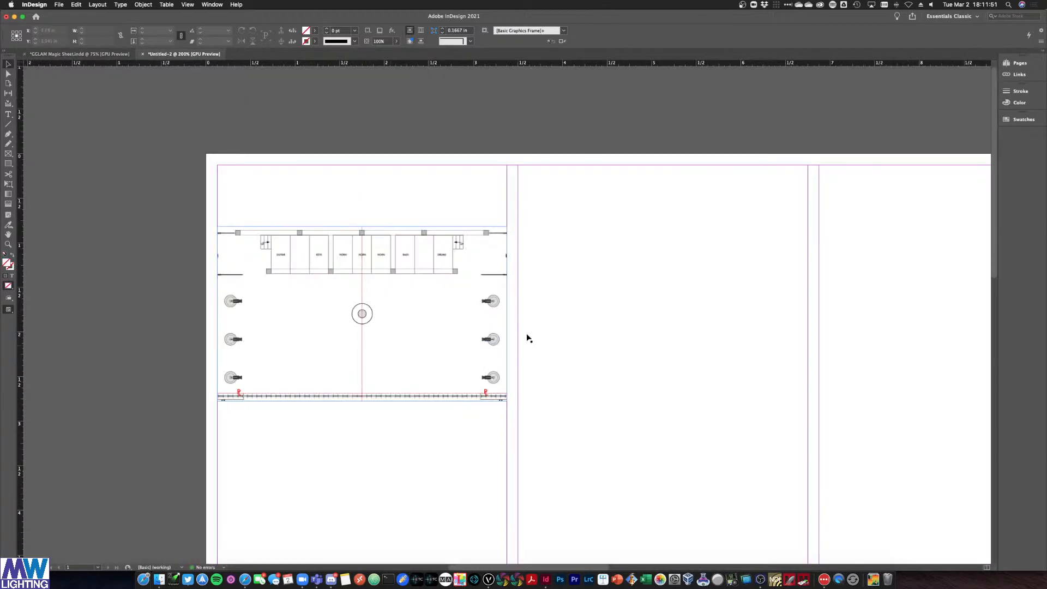
Set the stage plan's opacity to 50%
left_click(284, 265)
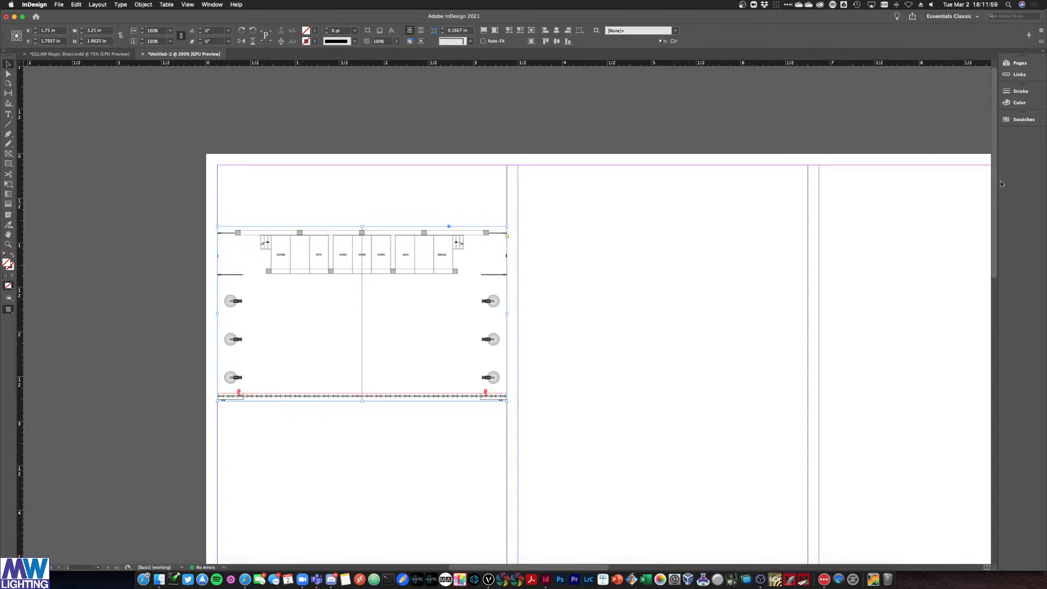
left_click(965, 17)
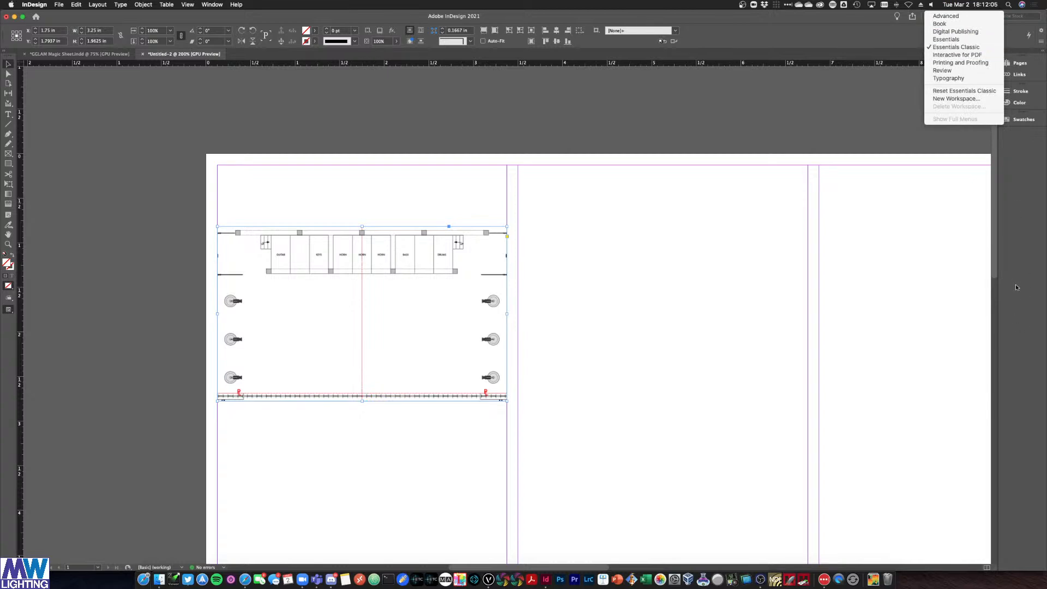
left_click(437, 118)
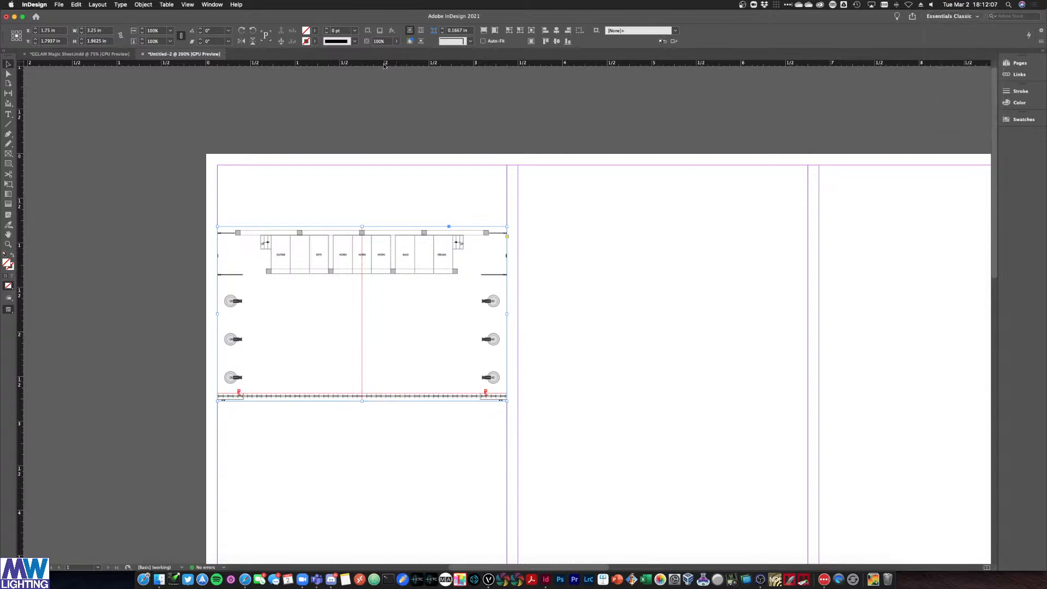
left_click(396, 41)
left_click_drag(395, 53, 374, 56)
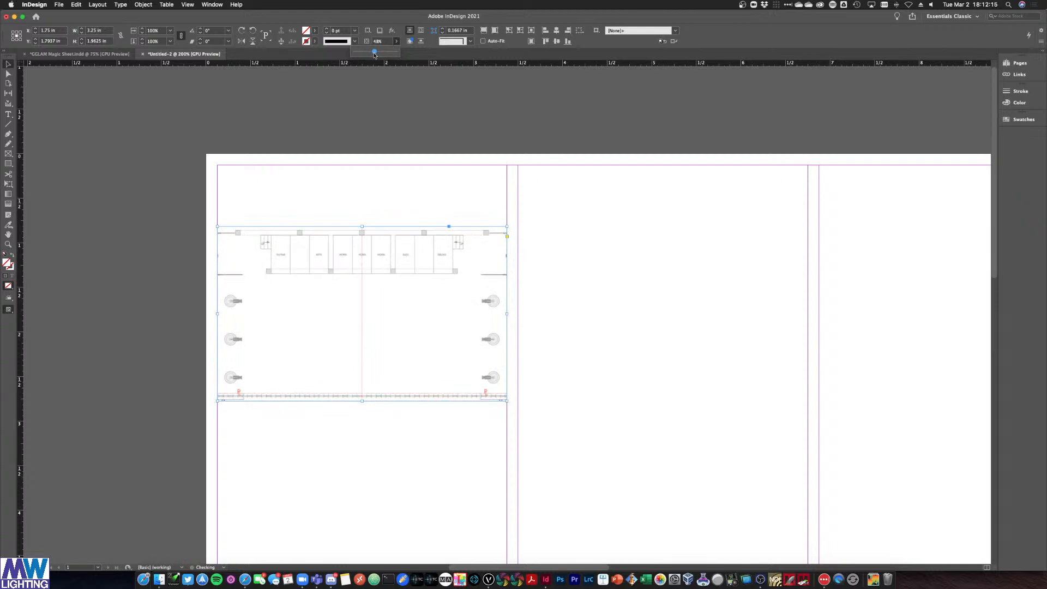
left_click(380, 44)
left_click(380, 31)
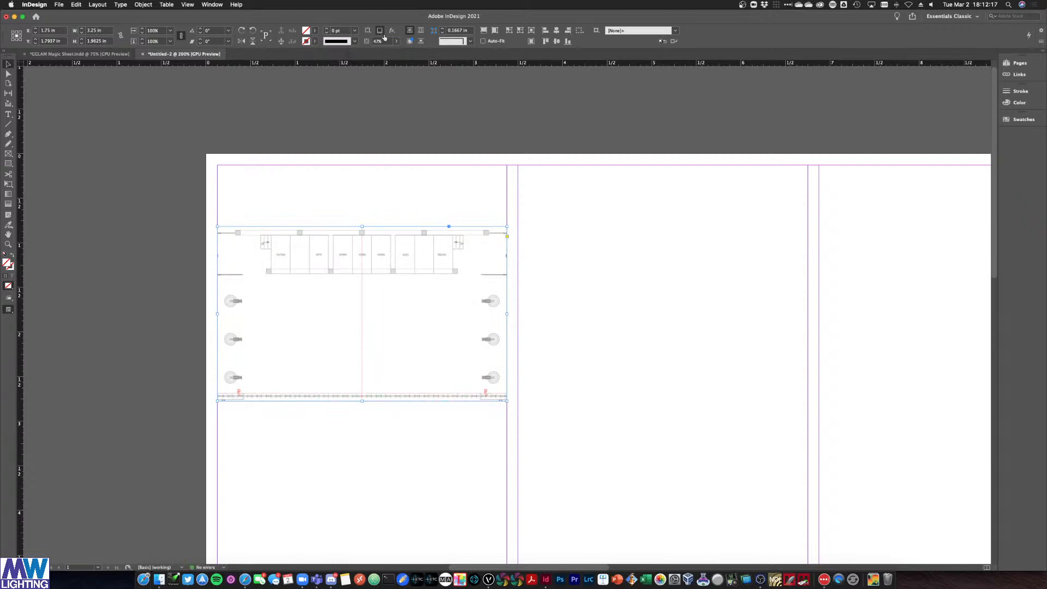
left_click(384, 42)
left_click(582, 251)
left_click(460, 248)
left_click(389, 42)
type("50")
key("Return")
Move the stage plan slightly lower within the first column, keeping it aligned to the column guides
mouse_move(407, 276)
left_mouse_down()
mouse_move(416, 297)
mouse_move(403, 281)
mouse_move(403, 292)
left_mouse_up()
left_click(621, 269)
left_click(627, 296)
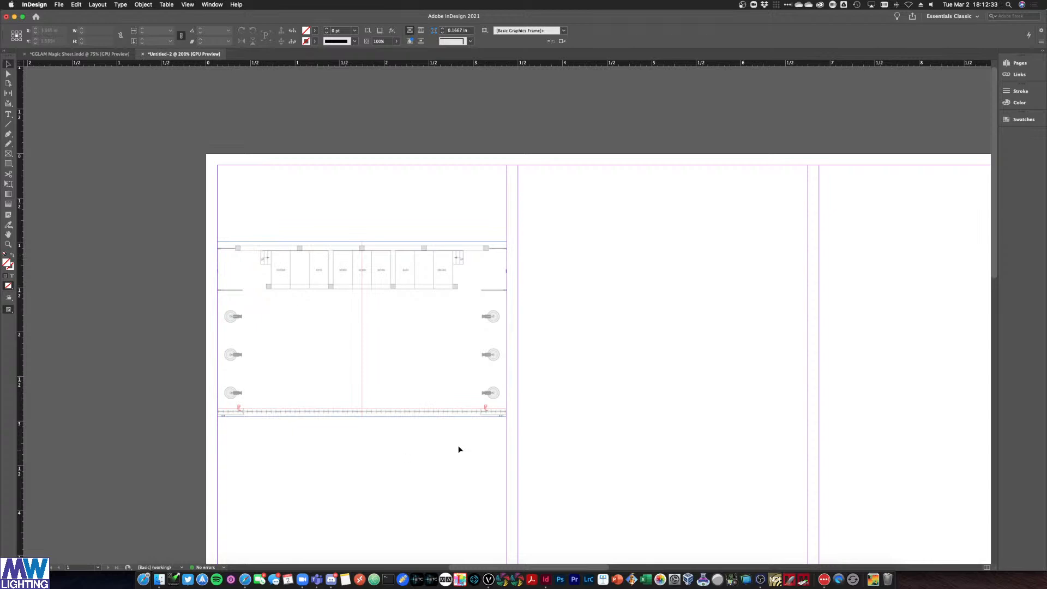
Try hiding the frame edges, show them again and look through the grid and guide options
left_click(192, 3)
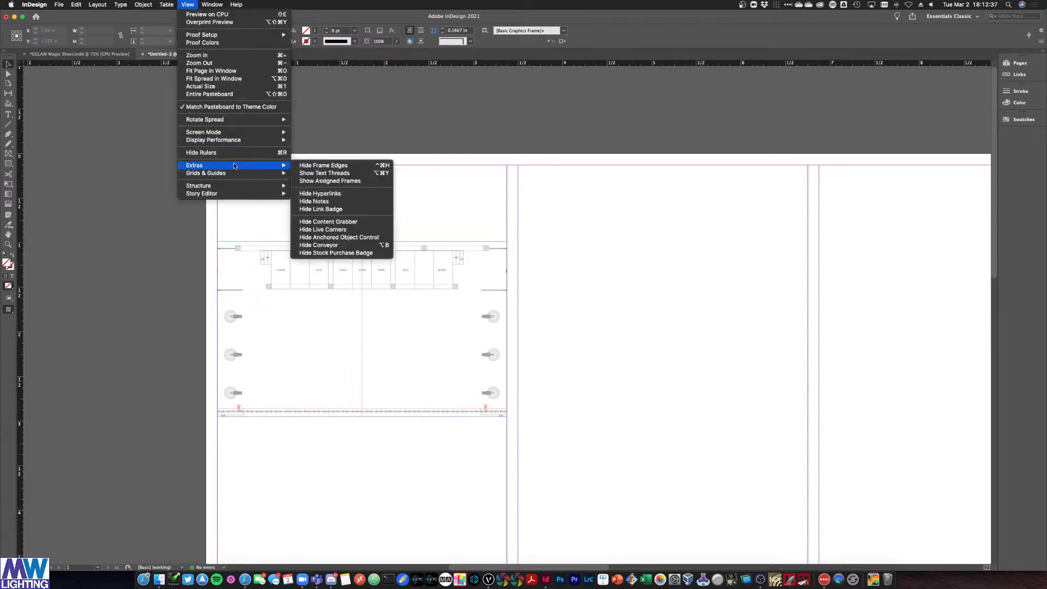
mouse_move(257, 165)
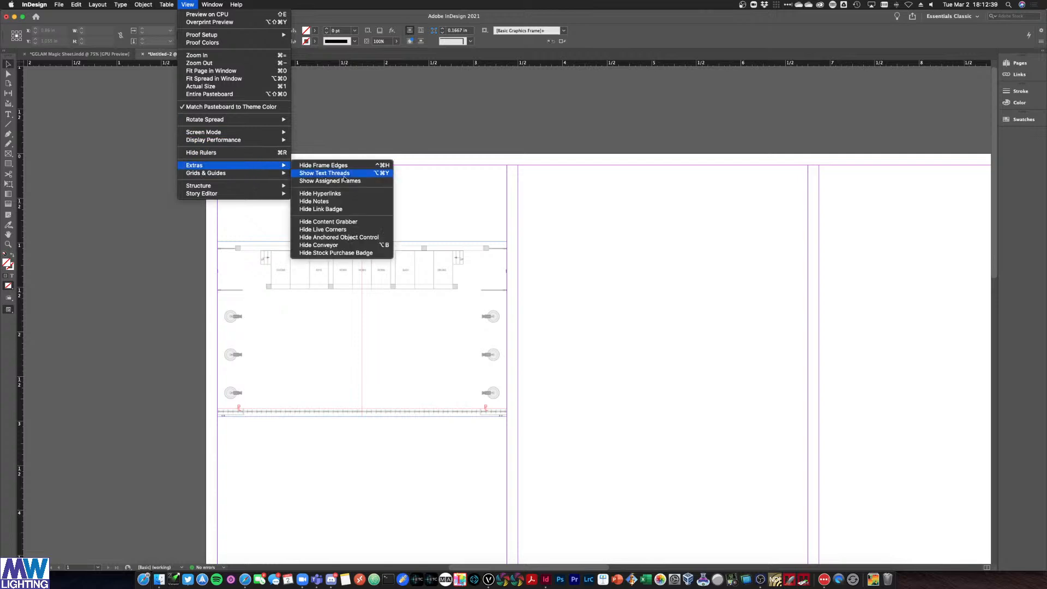
left_click(339, 168)
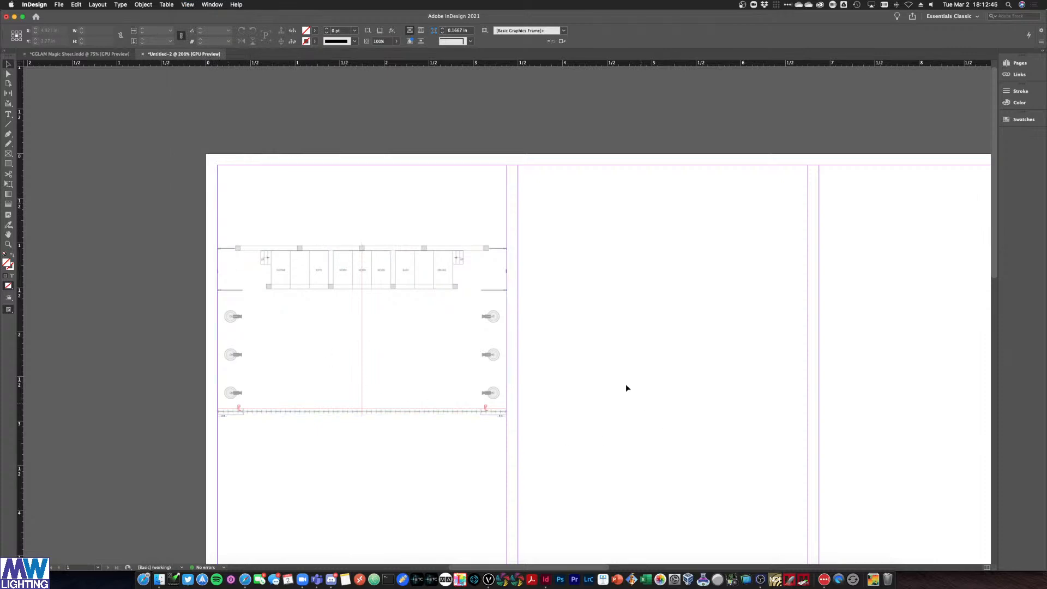
left_click(166, 4)
mouse_move(188, 5)
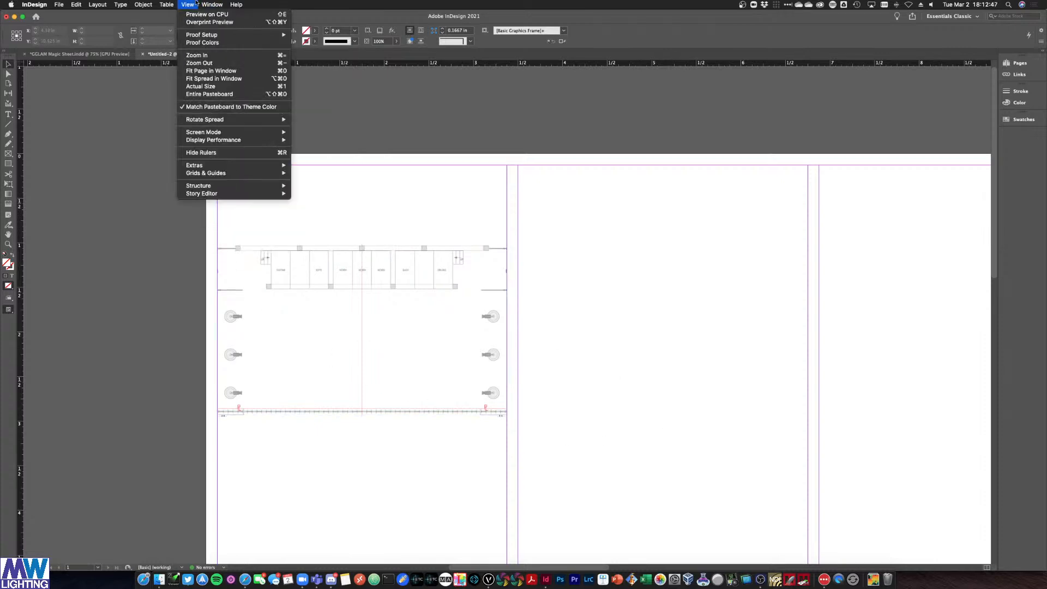
mouse_move(228, 134)
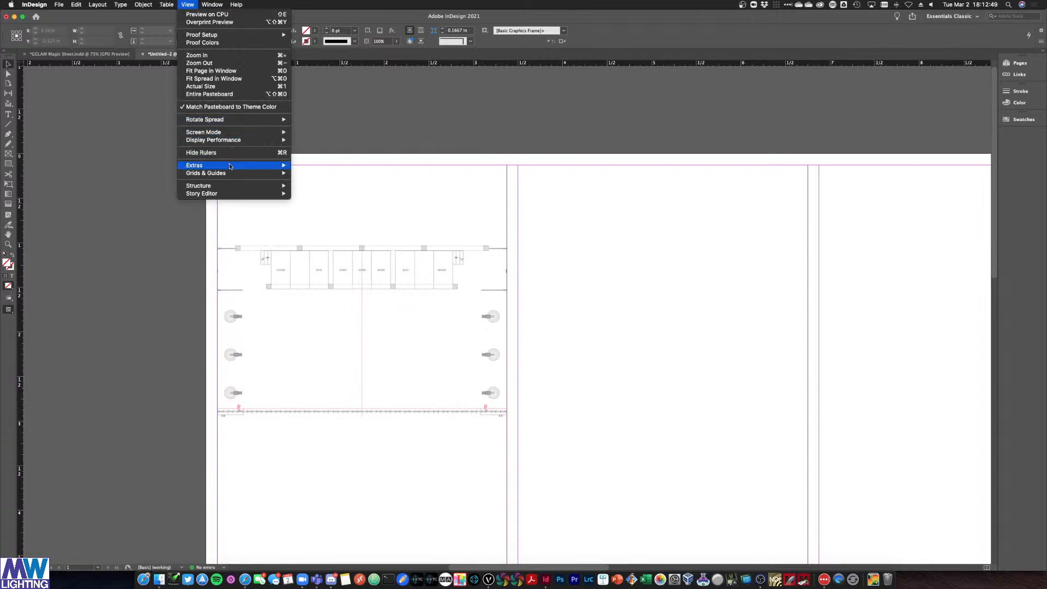
left_click(302, 166)
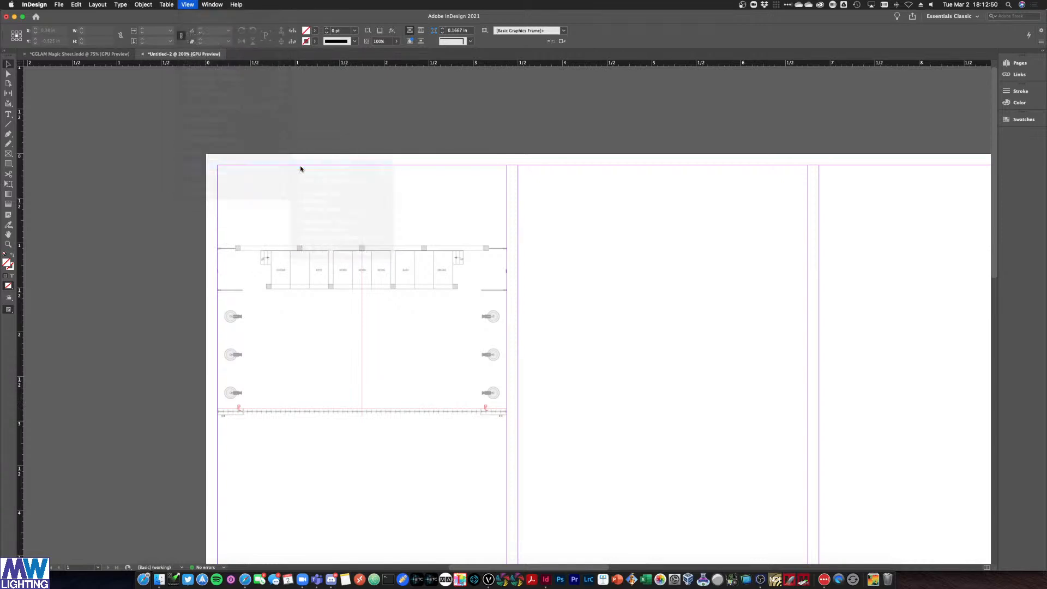
left_click(187, 5)
mouse_move(211, 177)
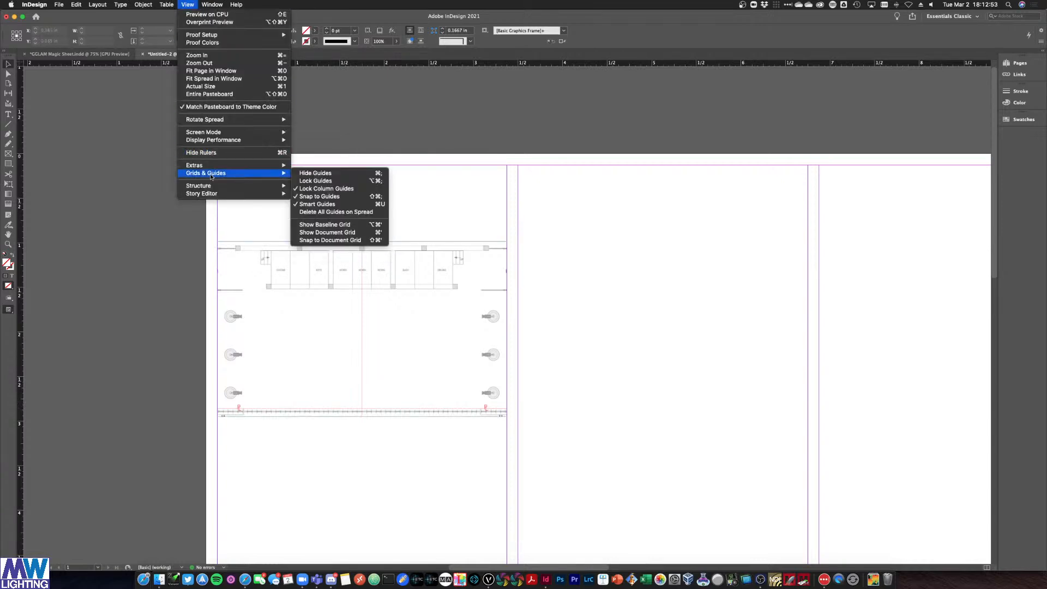
left_click(556, 247)
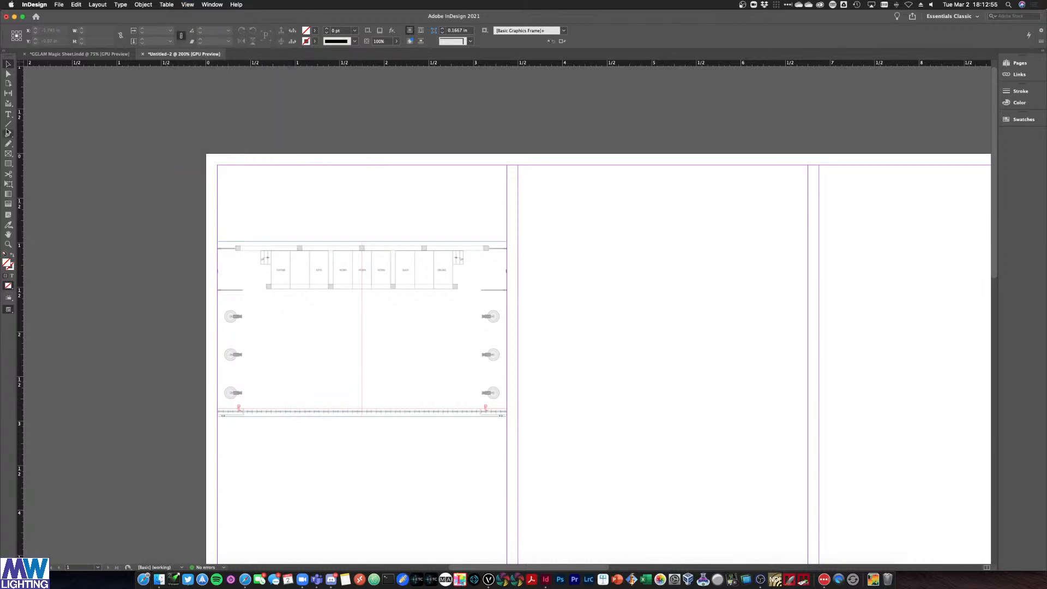
Compare the GGLAM magic sheet with a preview of the 2019 Carol Morsani Hall Magic Sheet PDF, ending back in the new document
left_click_drag(21, 124, 3, 143)
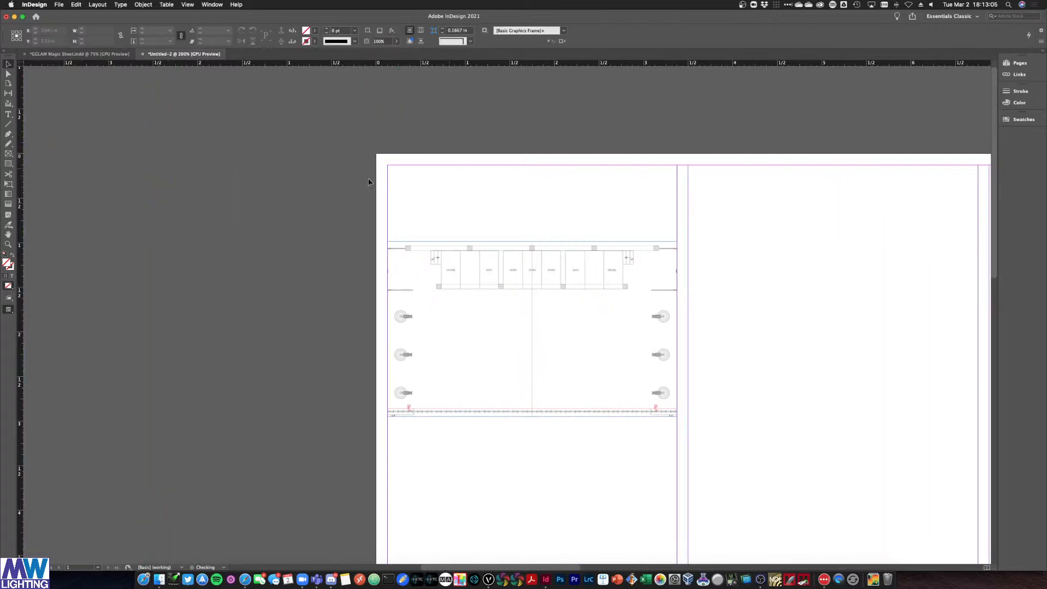
scroll(425, 218, "right", 2)
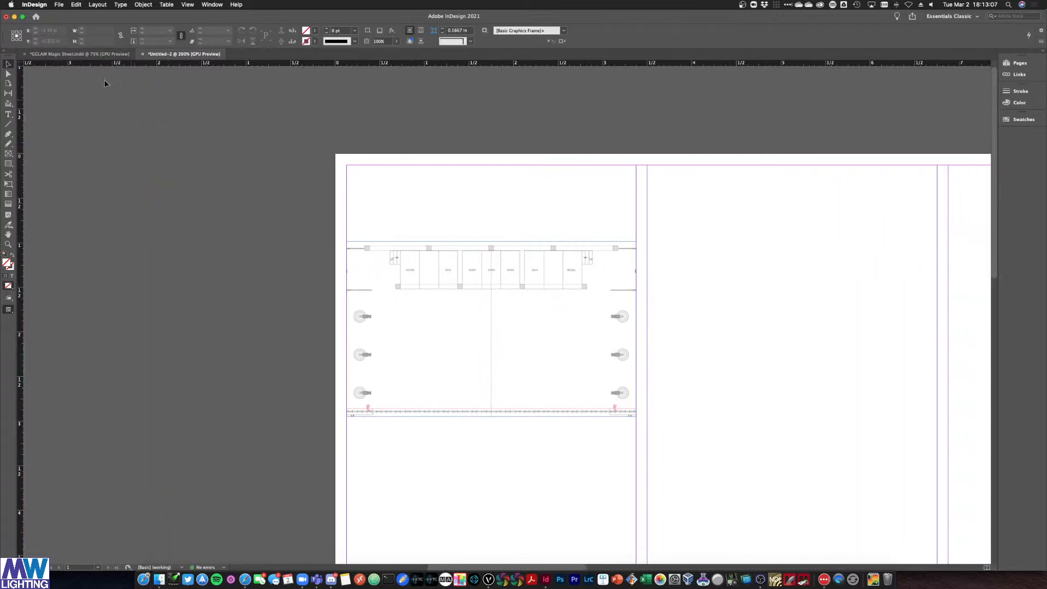
left_click(93, 54)
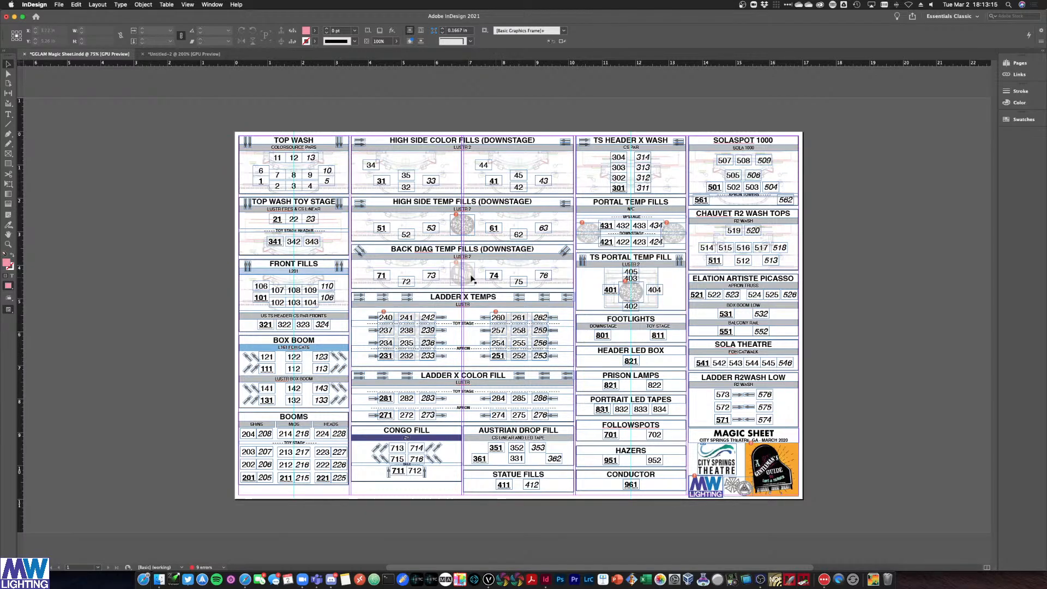
key("ctrl+Up")
left_click(164, 452)
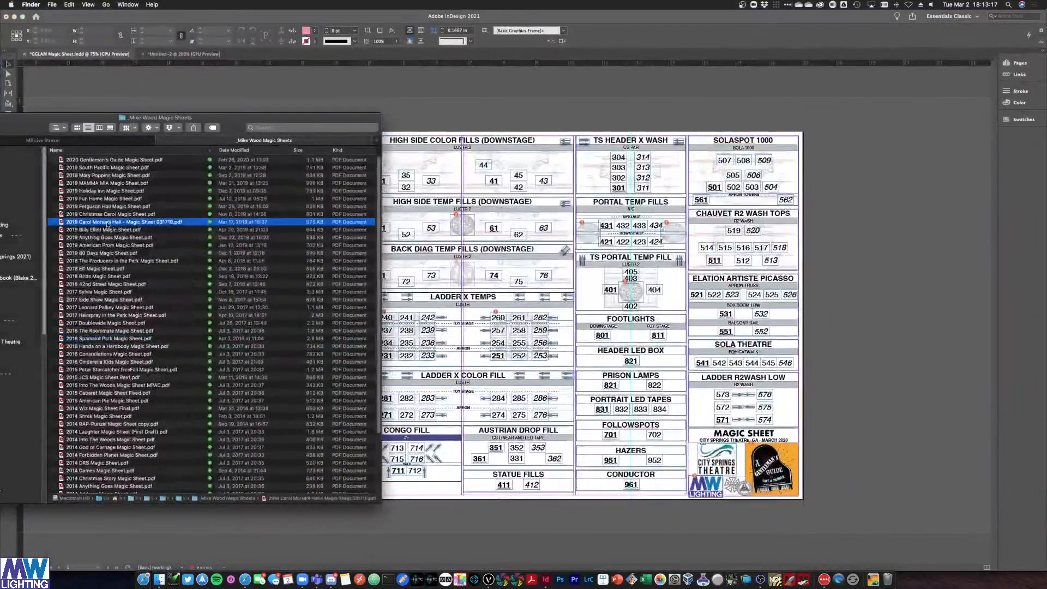
left_click(107, 222)
key("space")
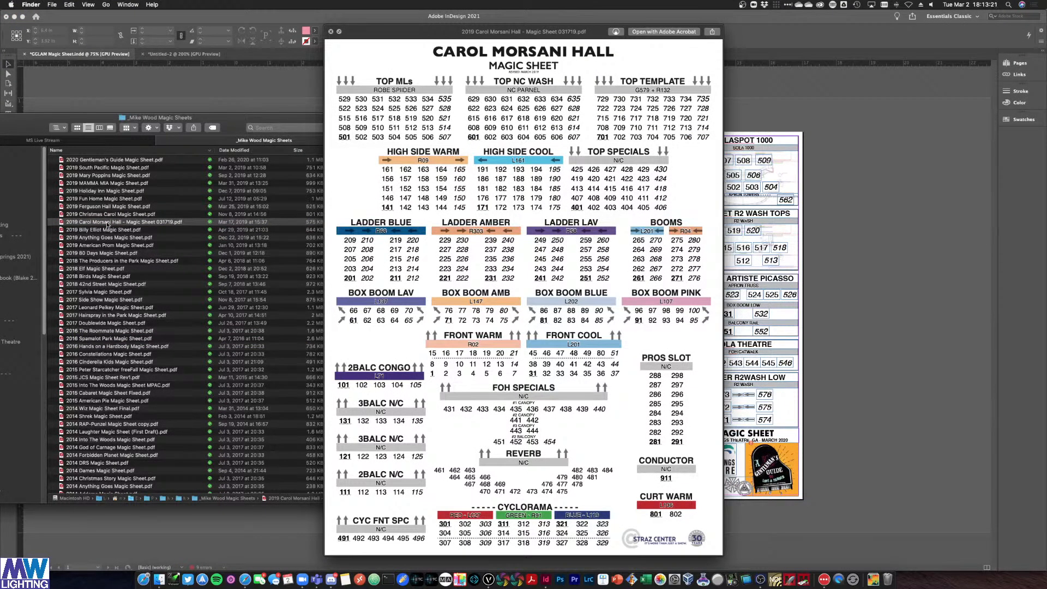
left_click(179, 96)
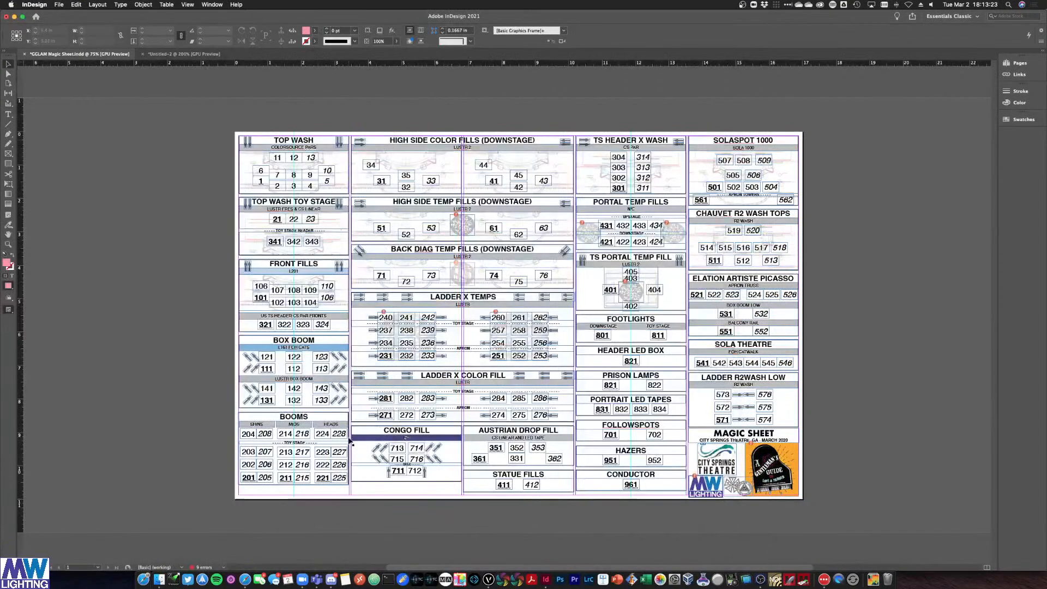
left_click(184, 54)
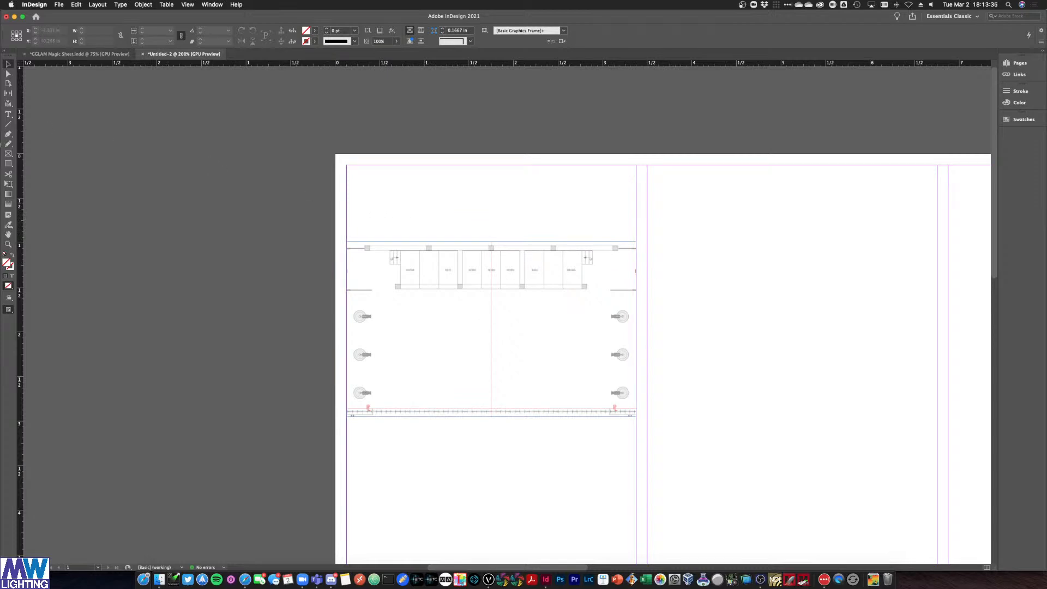
Draw a thin rectangle 3.25 in wide and about 0.165 in high across the first column above the stage plan
left_click(10, 167)
left_click_drag(346, 196, 638, 212)
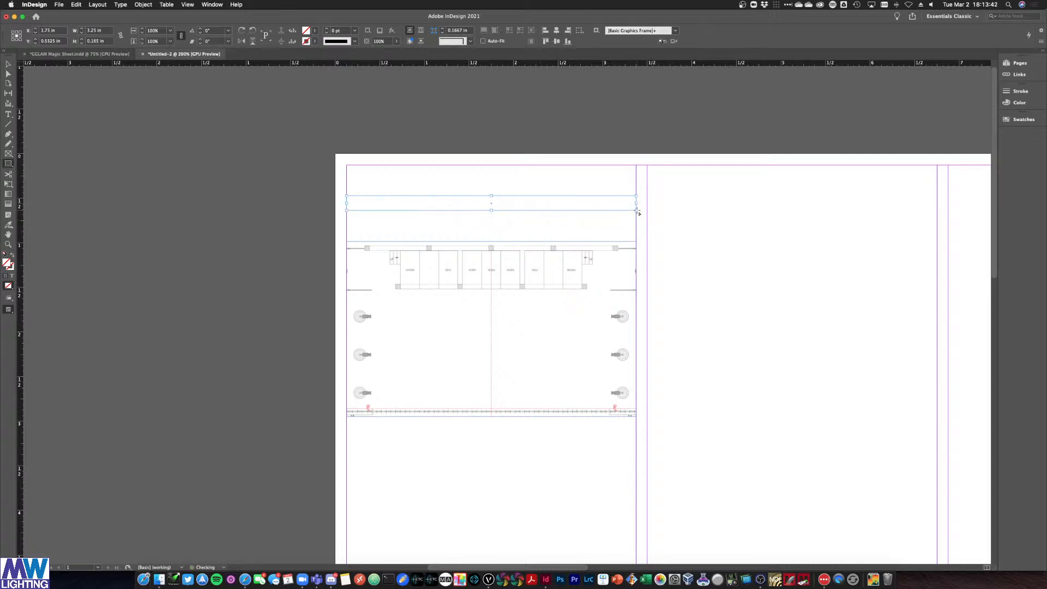
left_click(683, 271)
key("Escape")
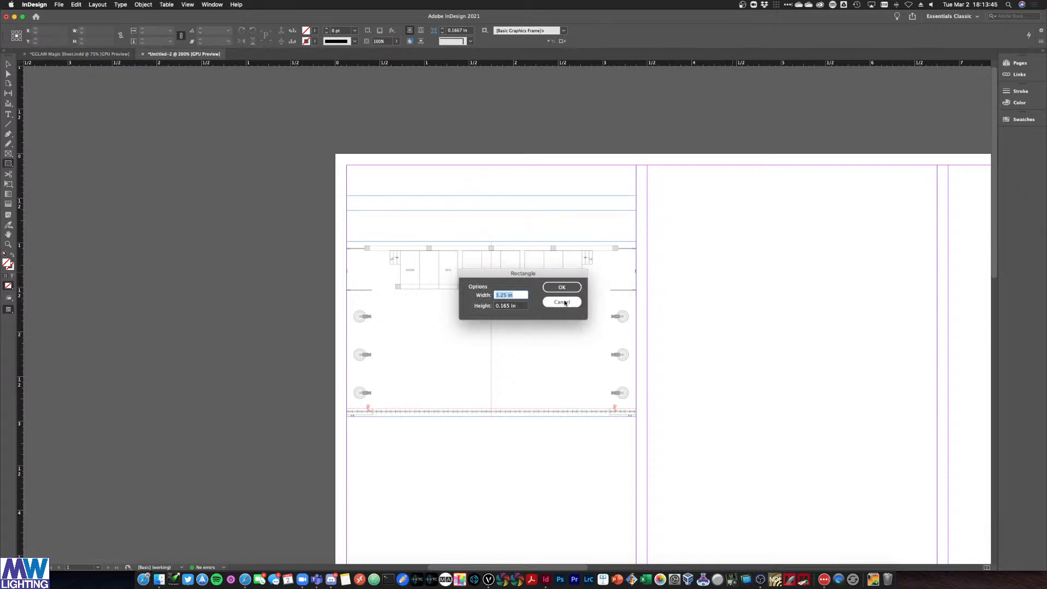
Move the thin rectangle down onto the top edge of the stage plan's frame, aligned with the first column
left_click(8, 64)
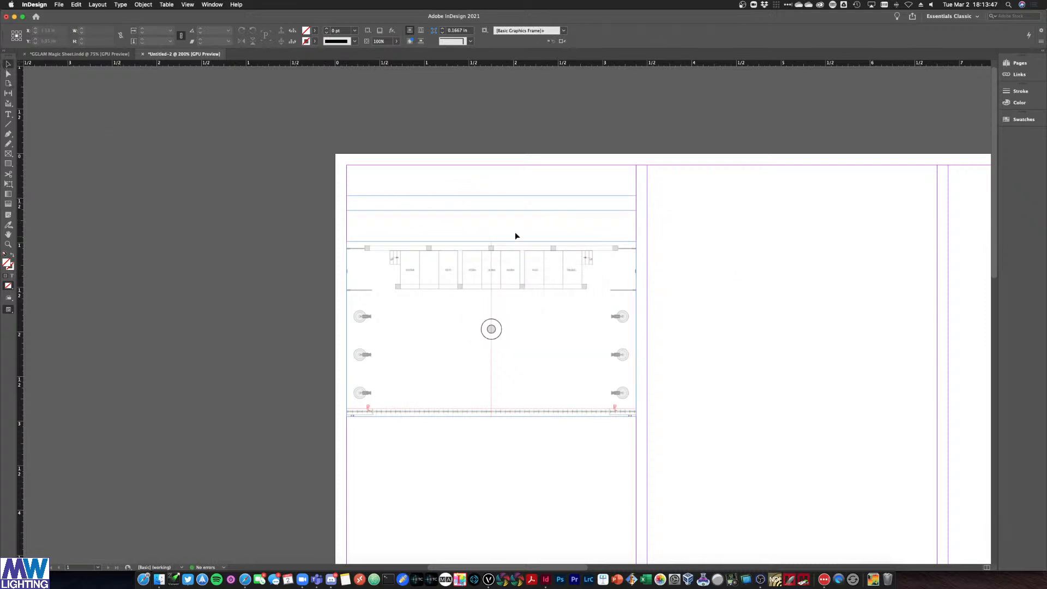
left_click(518, 209)
left_click(469, 213)
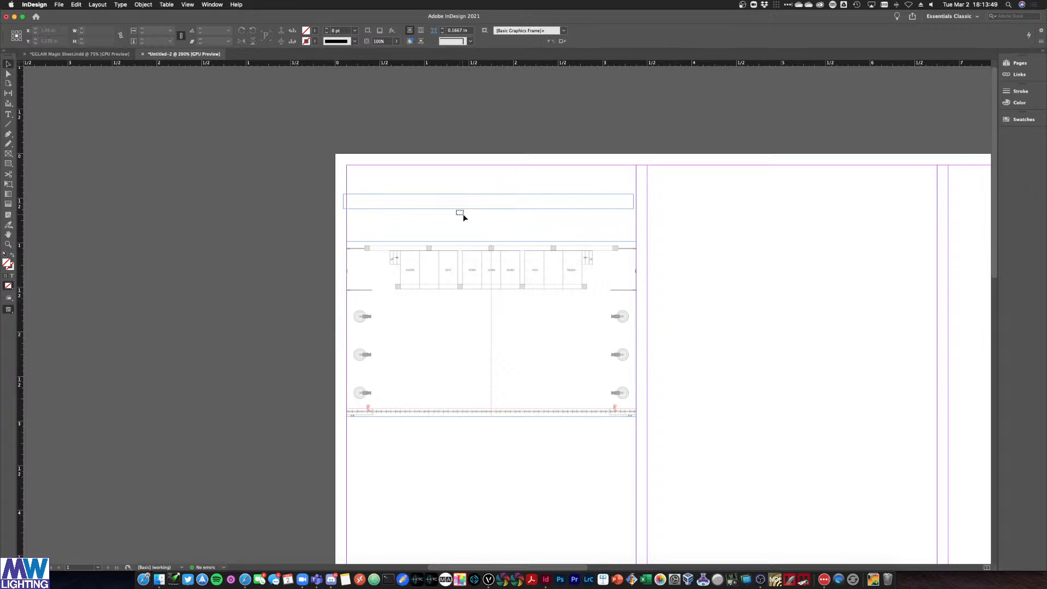
left_click_drag(454, 207, 482, 226)
left_click(460, 212)
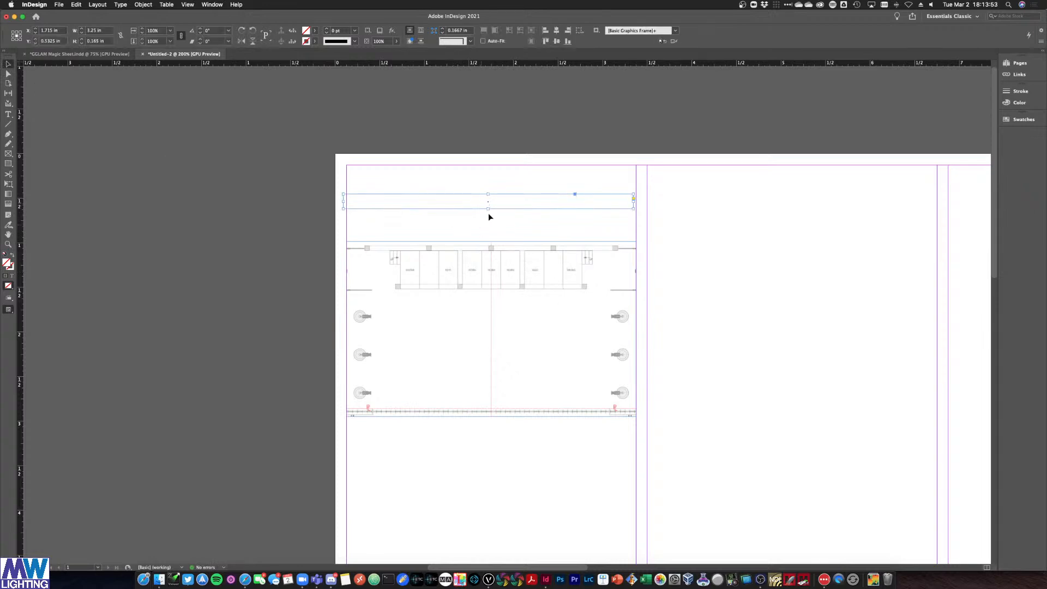
left_click(8, 73)
left_click(519, 230)
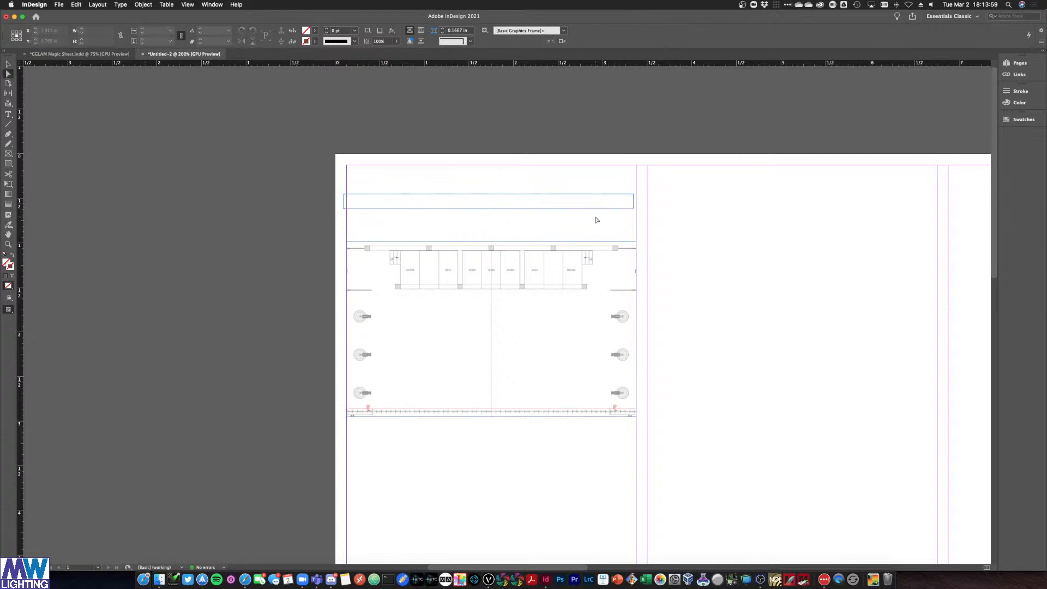
key("v")
left_click(577, 204)
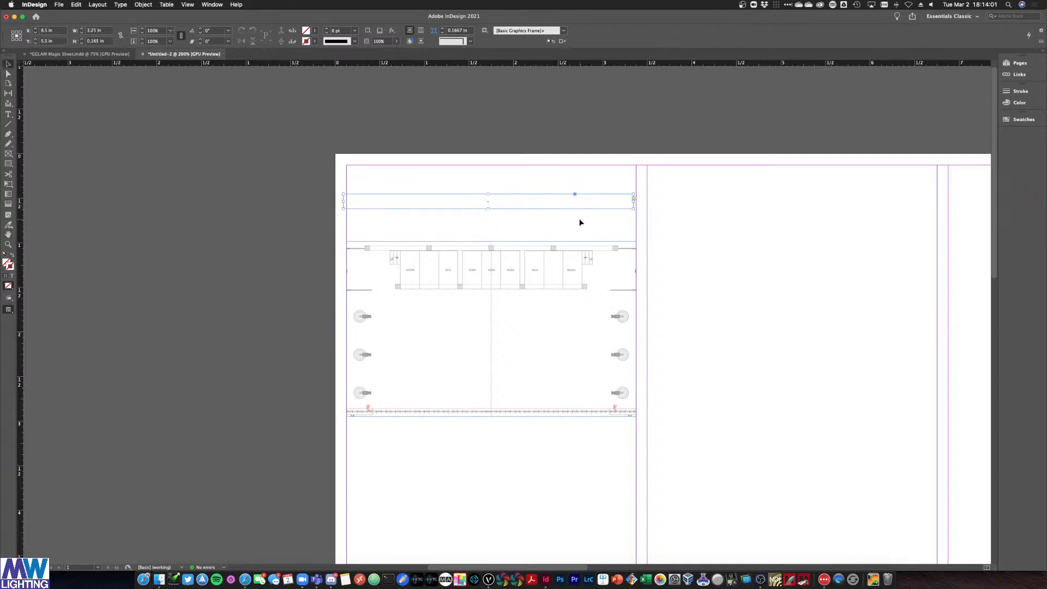
left_click_drag(593, 212, 598, 244)
left_click(727, 250)
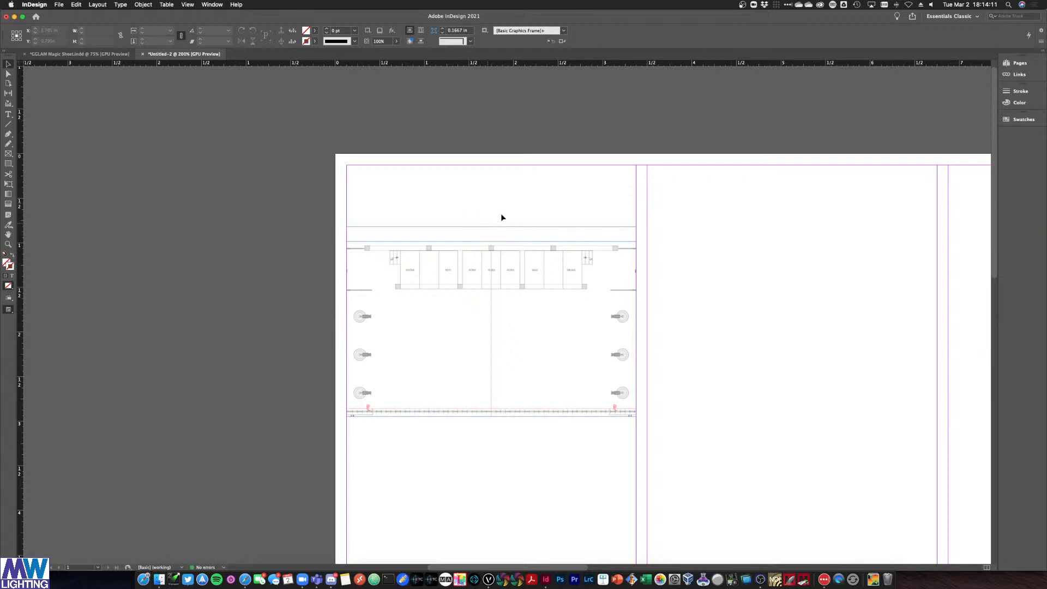
left_click(505, 234)
left_click(665, 240)
left_click(372, 234)
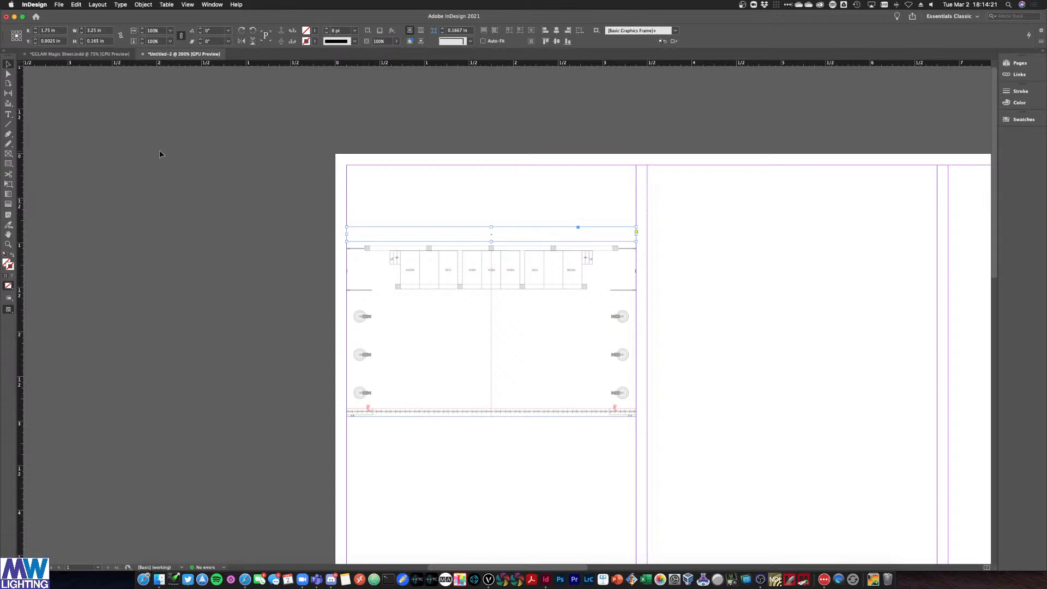
left_click(650, 198)
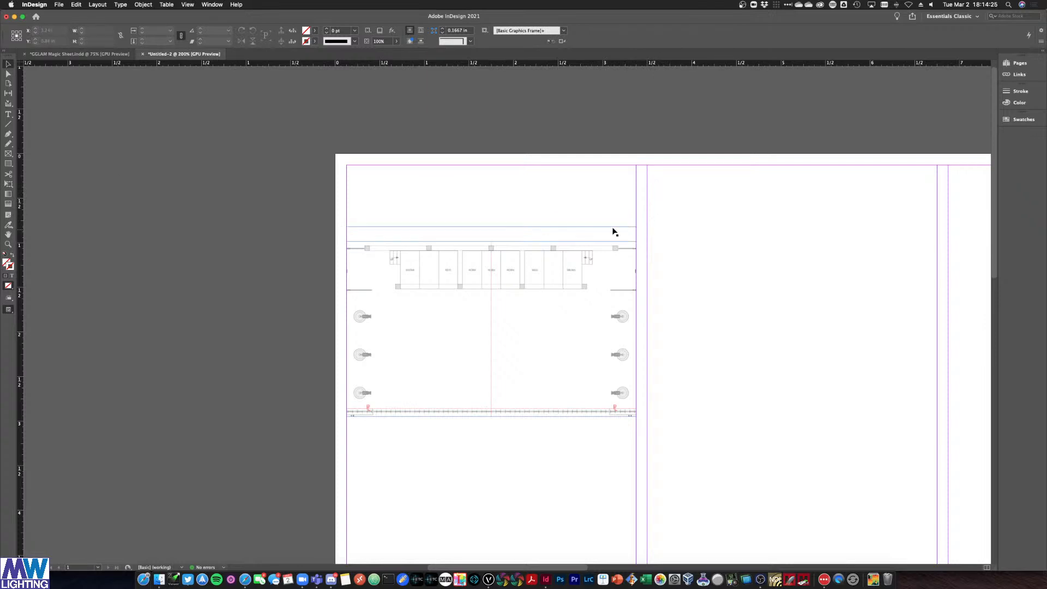
Try a black outline on the thin rectangle above the stage plan and clear it back to None
left_click(314, 31)
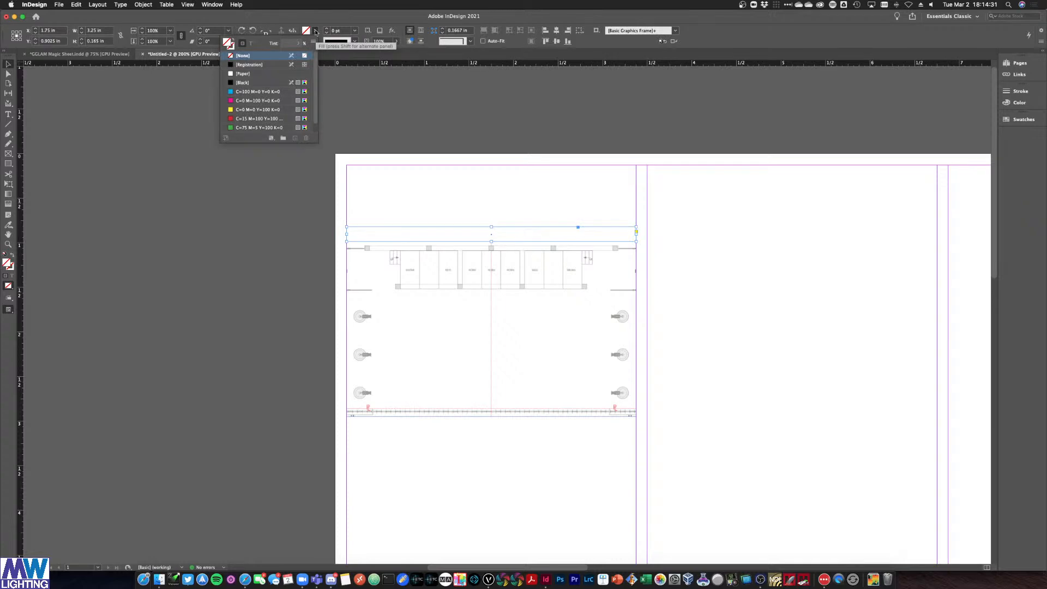
scroll(295, 82, "down", 1)
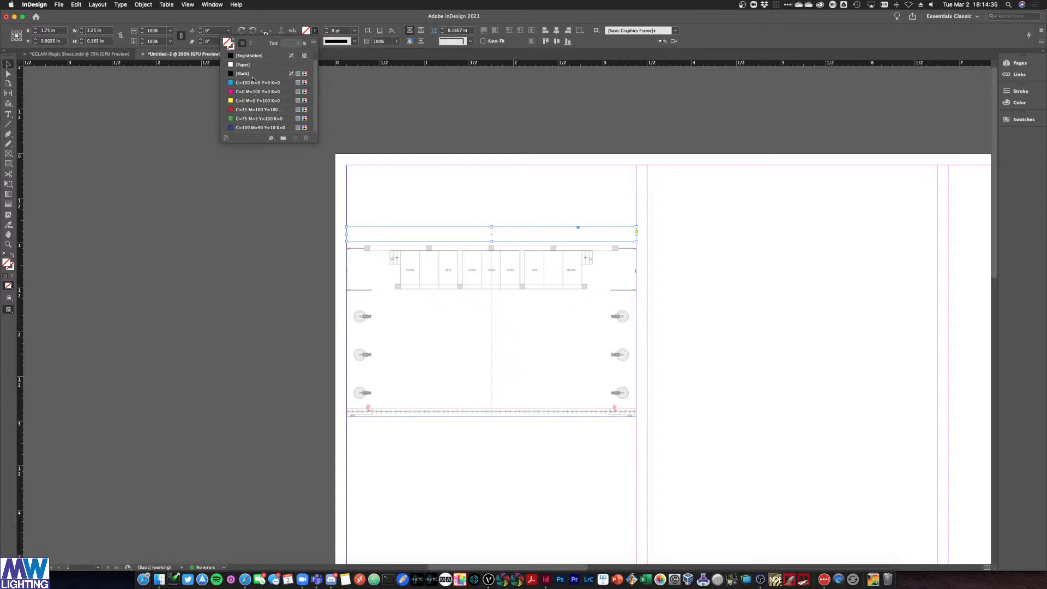
scroll(248, 123, "up", 1)
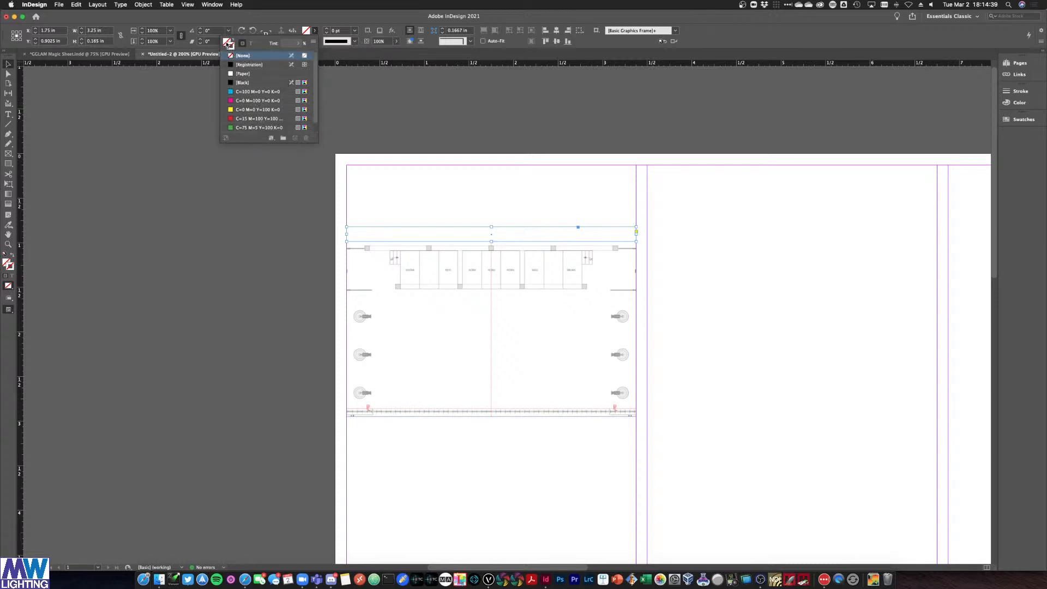
key("x")
left_click(243, 82)
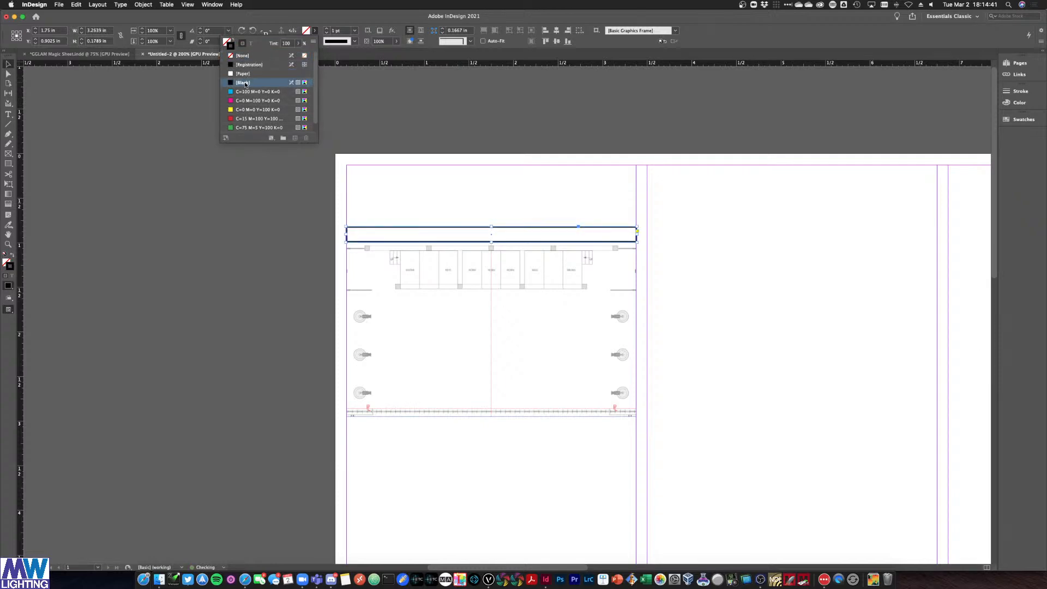
left_click(242, 55)
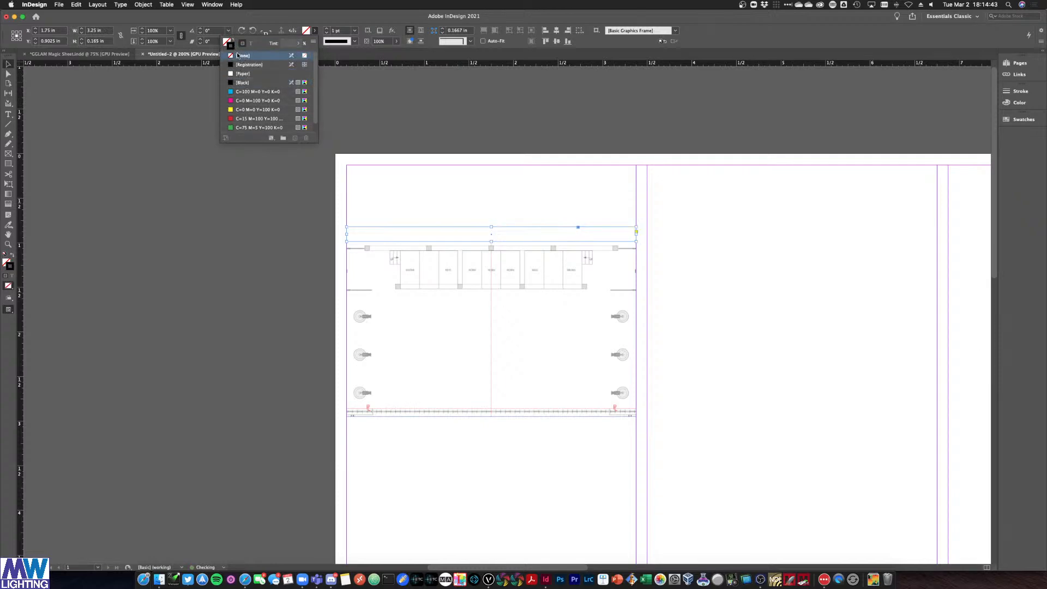
Try several colour swatches as the thin rectangle's fill, ending on cyan (C=100 M=0 Y=0 K=0)
left_click(242, 91)
left_click(243, 100)
left_click(243, 110)
left_click(243, 118)
left_click(243, 127)
left_click(243, 100)
left_click(242, 91)
left_click(235, 49)
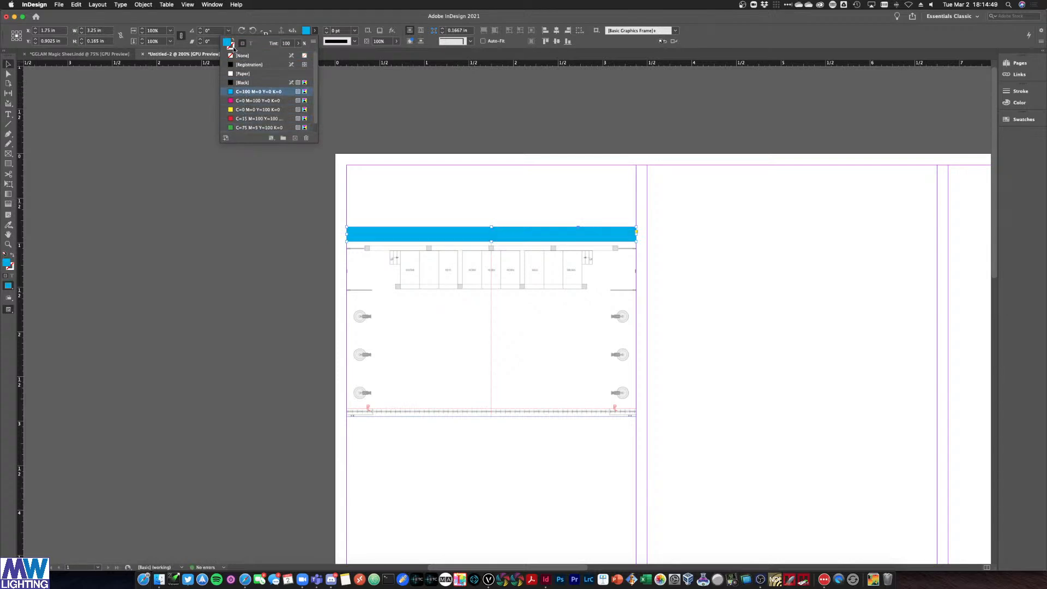
Try several stroke colours on the cyan rectangle, ending on green (C=75 M=5 Y=100 K=0)
left_click(243, 110)
left_click(243, 118)
left_click(249, 91)
scroll(249, 82, "down", 1)
left_click(249, 64)
left_click(256, 100)
left_click(263, 118)
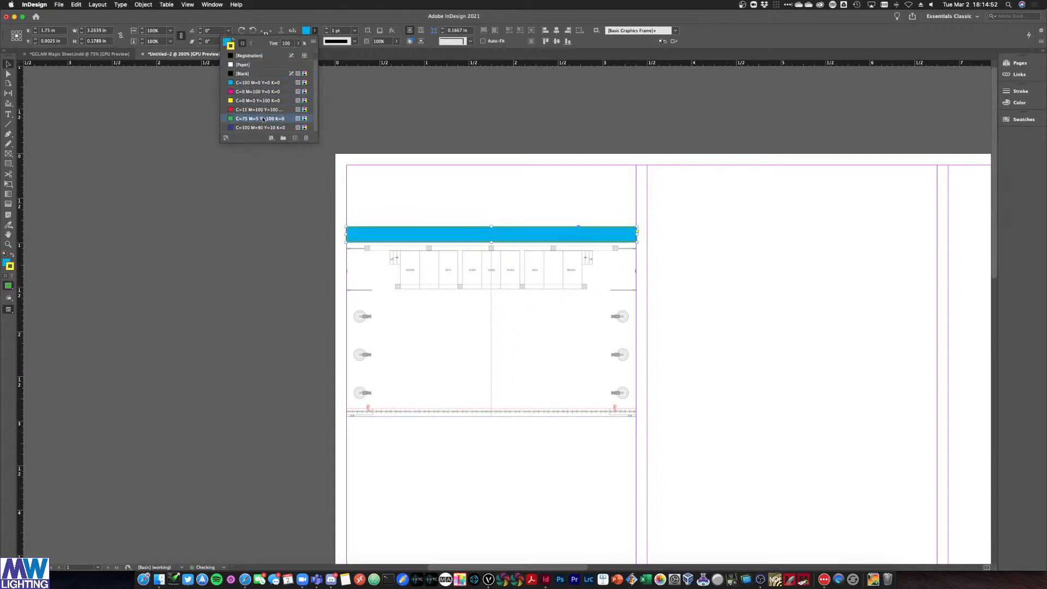
left_click(404, 106)
left_click(371, 241)
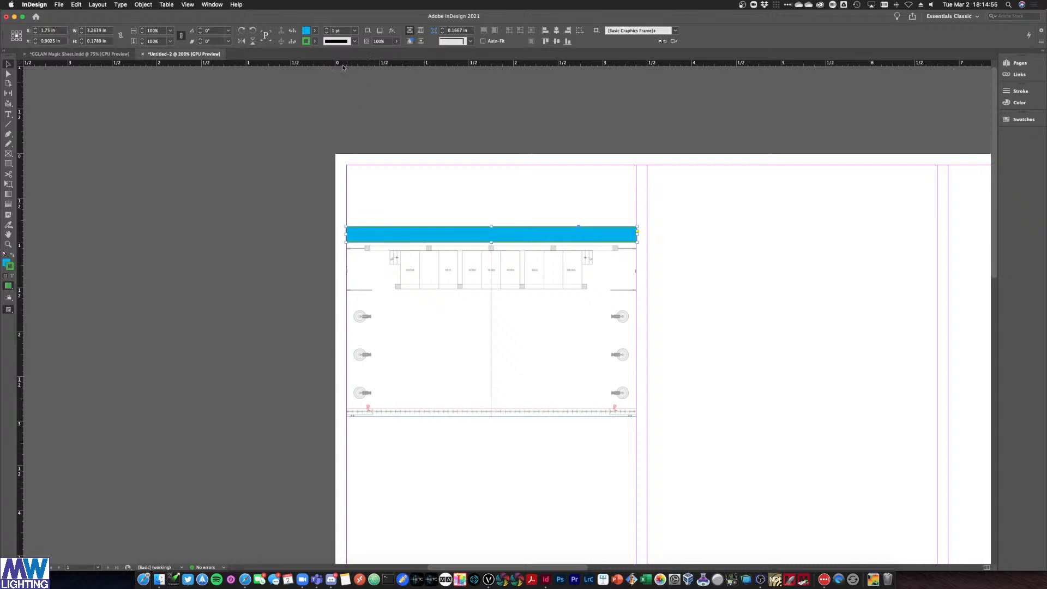
Try increasing the rectangle's stroke weight in steps and bring it back down to 1 pt
left_click(327, 29)
left_click(327, 29)
left_click(327, 29)
left_click(327, 29)
left_click(327, 28)
left_click(327, 28)
left_click(327, 29)
left_click(327, 29)
left_click(327, 32)
left_click(328, 32)
left_click(327, 32)
left_click(327, 32)
left_click(327, 32)
left_click(327, 32)
left_click(327, 32)
left_click(327, 33)
left_click(342, 113)
left_click(391, 235)
Set both the fill and the stroke of the thin rectangle back to None
left_click(314, 30)
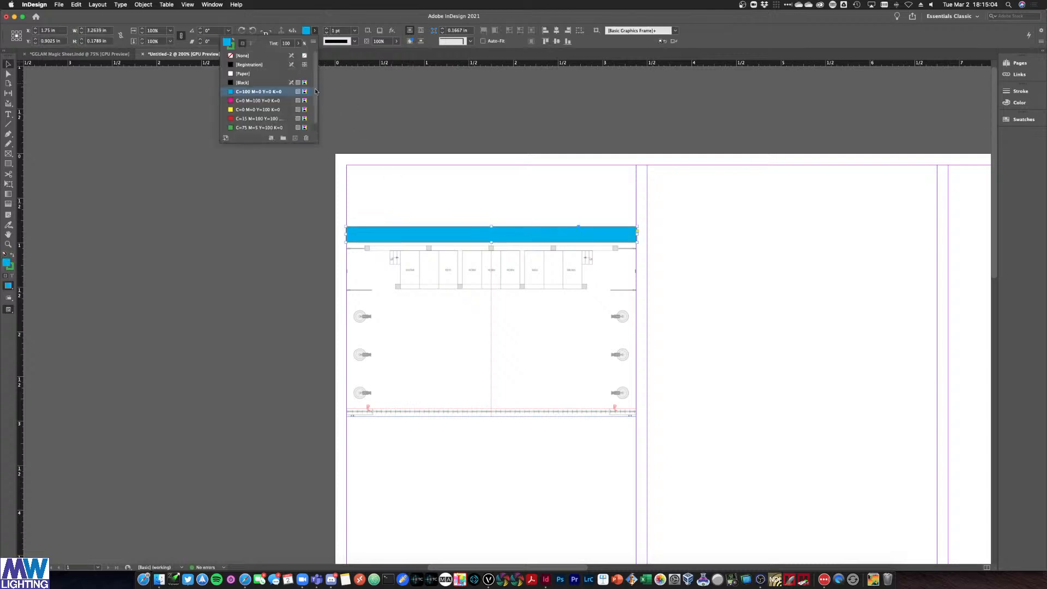
left_click(259, 56)
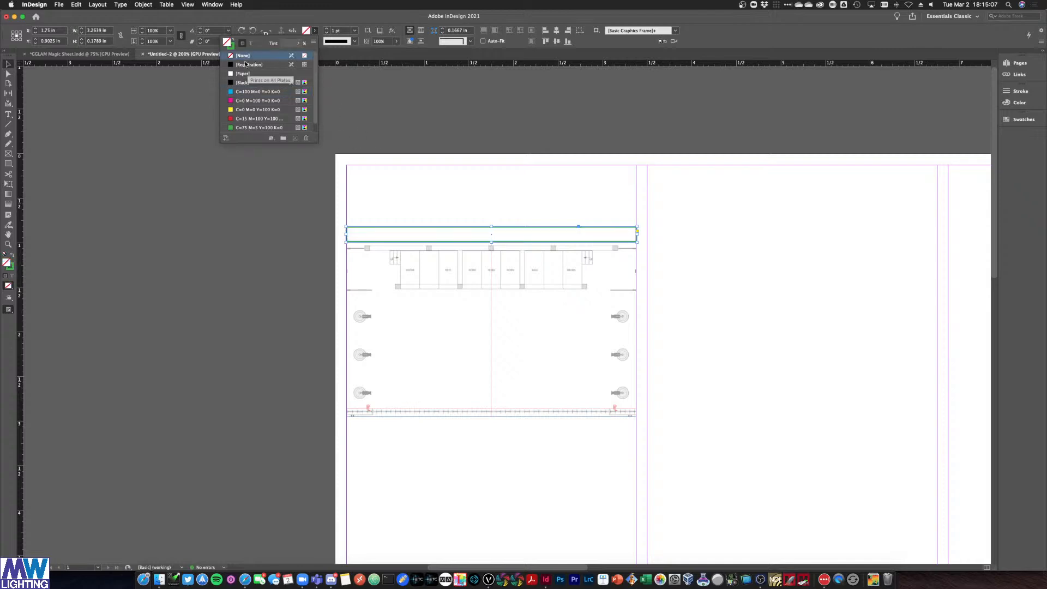
left_click(229, 44)
left_click(244, 64)
left_click(242, 56)
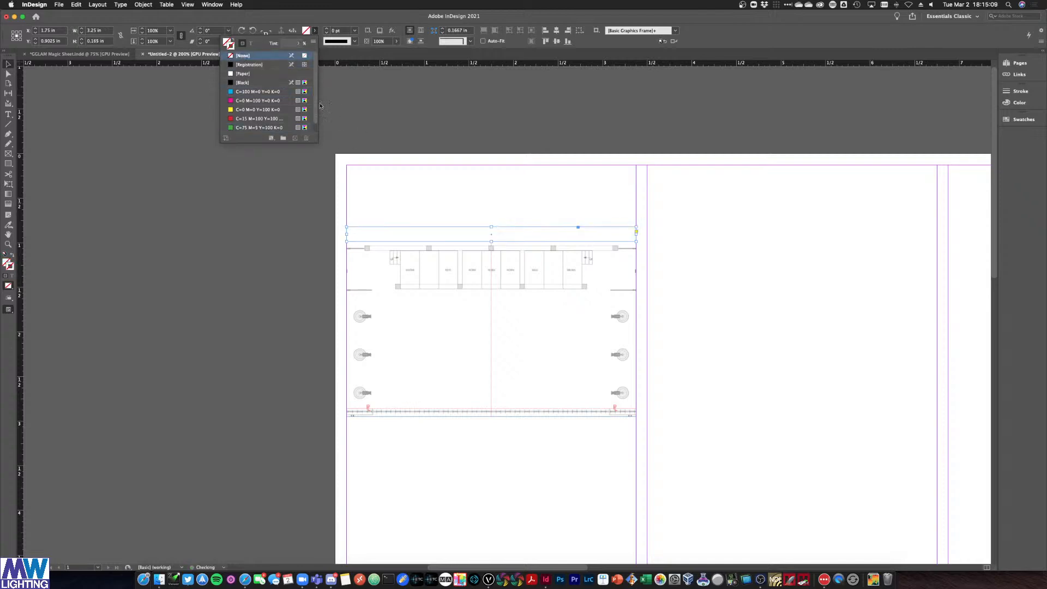
left_click(416, 113)
left_click(391, 231)
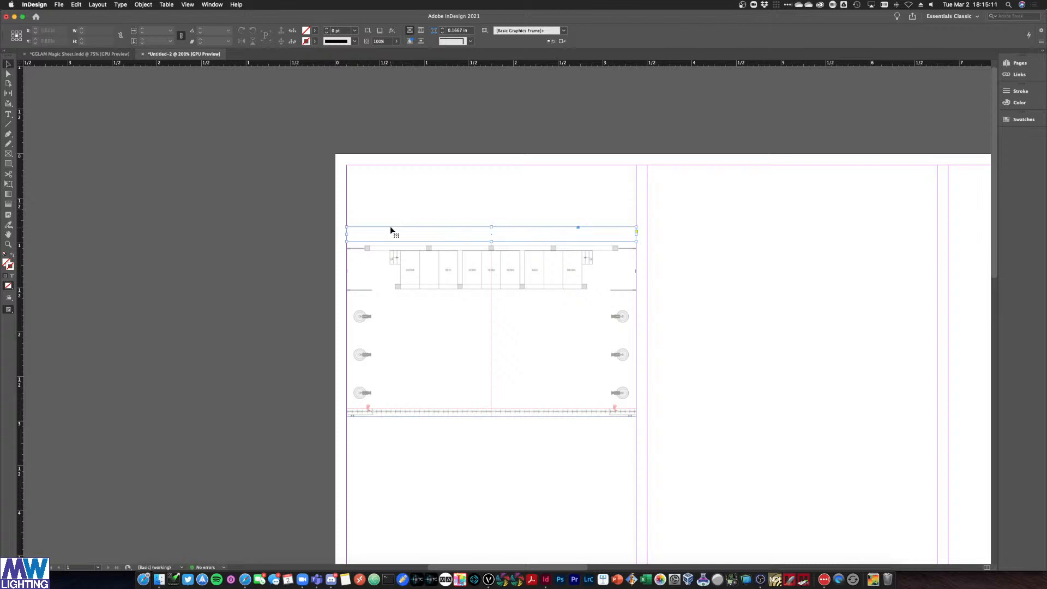
Switch to Safari, look through the gel swatch libraries for Adobe in the MW Lighting store, and return to the InDesign document
left_click(244, 187)
left_click_drag(591, 209, 590, 209)
left_click_drag(0, 159, 647, 53)
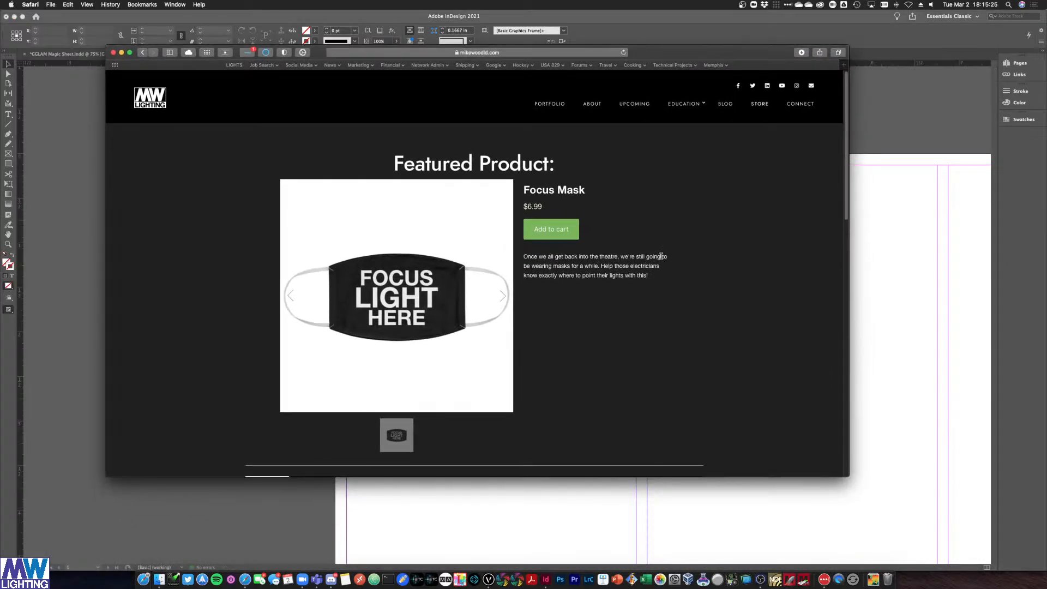
scroll(643, 242, "down", 10)
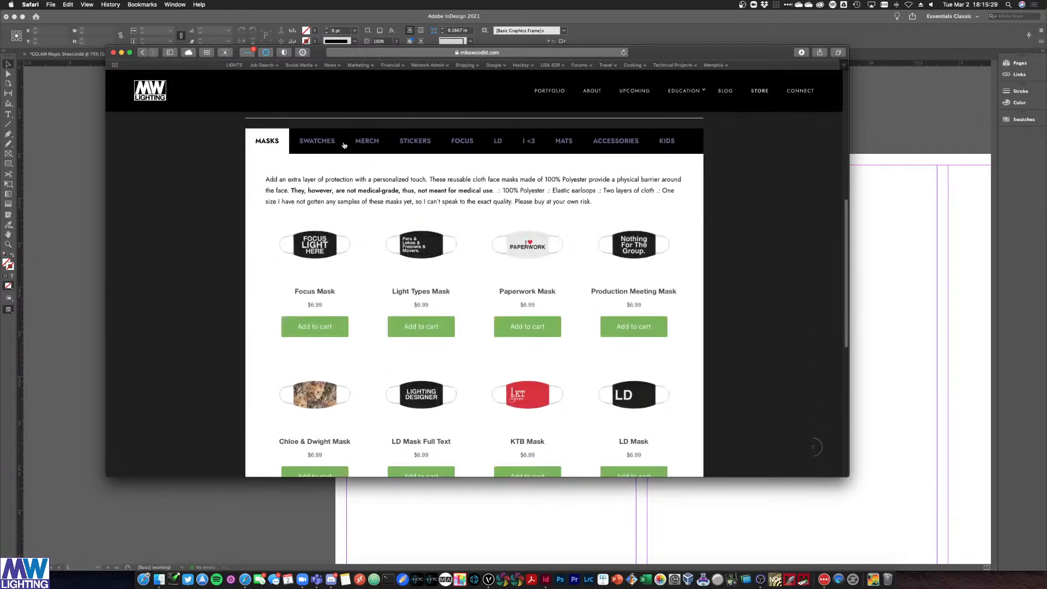
left_click(319, 141)
scroll(495, 340, "down", 2)
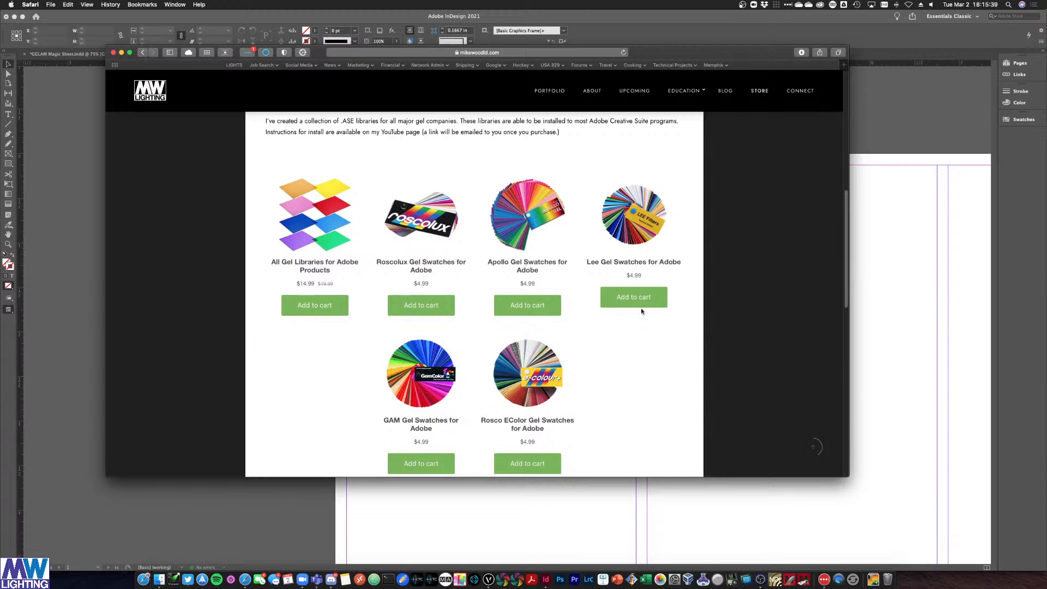
scroll(684, 225, "down", 2)
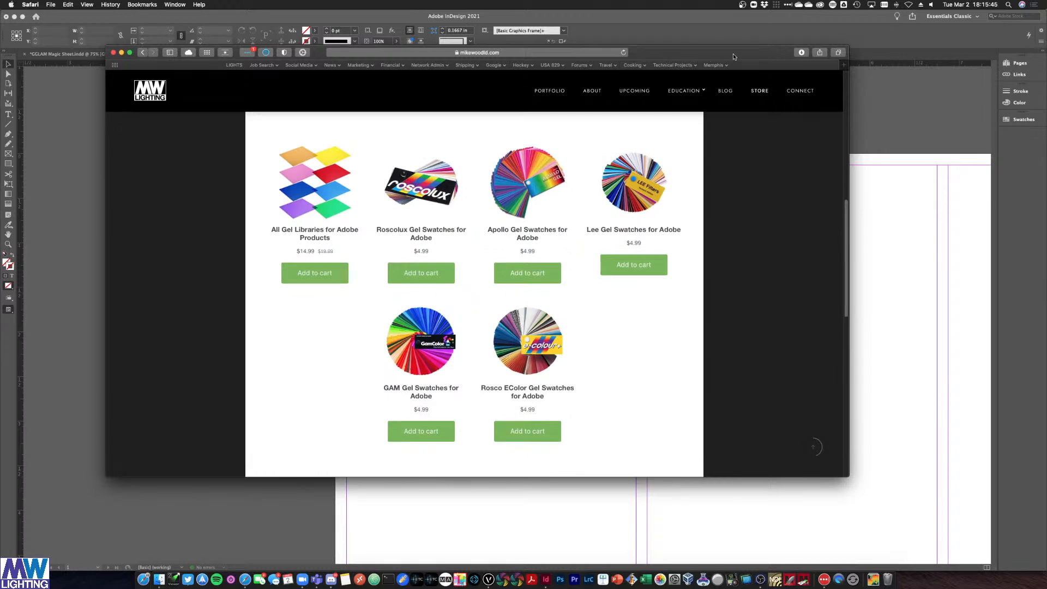
left_click_drag(760, 56, 0, 124)
left_click(250, 179)
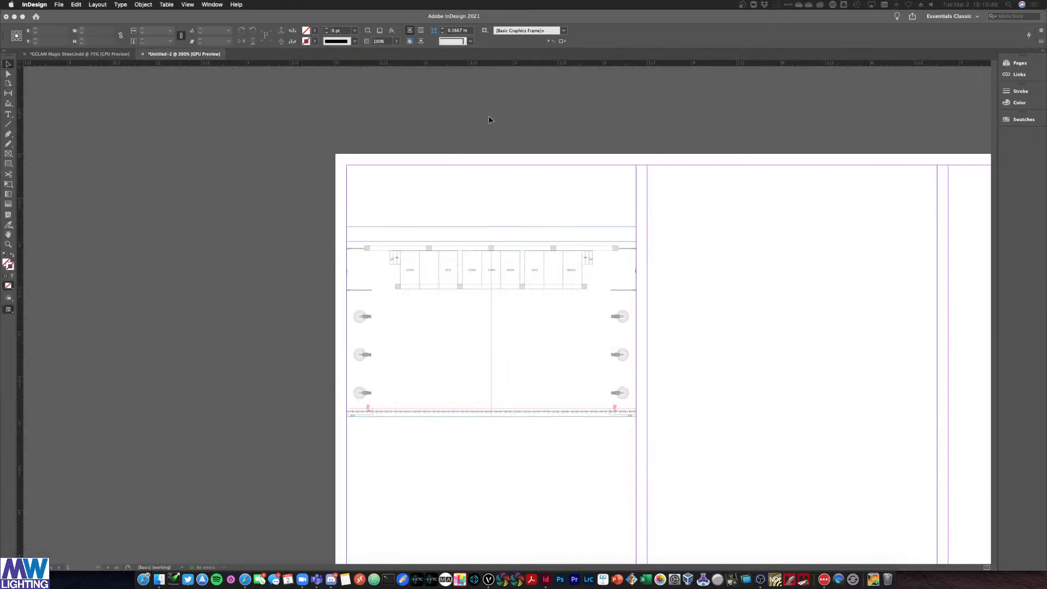
Load the Roscolux.ase gel library from the Gel Libraries folder into the document's swatches
left_click(1015, 119)
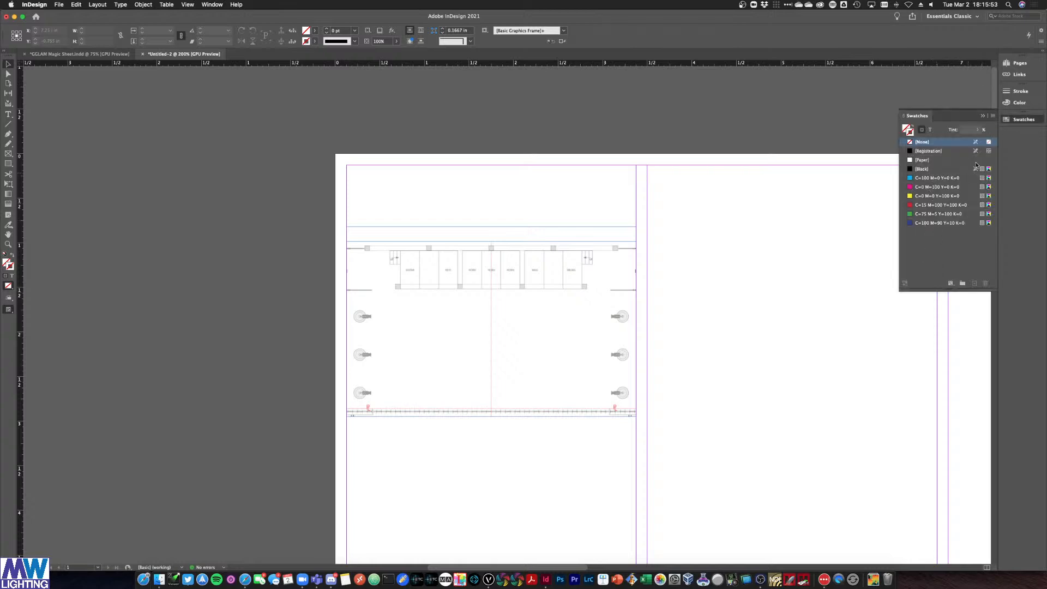
left_click(993, 116)
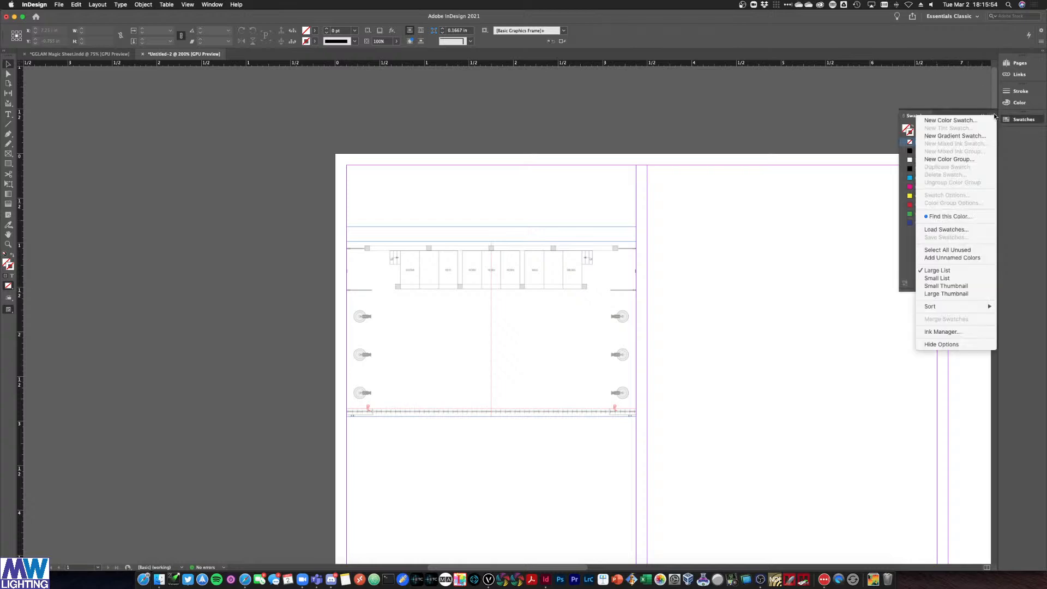
left_click(948, 230)
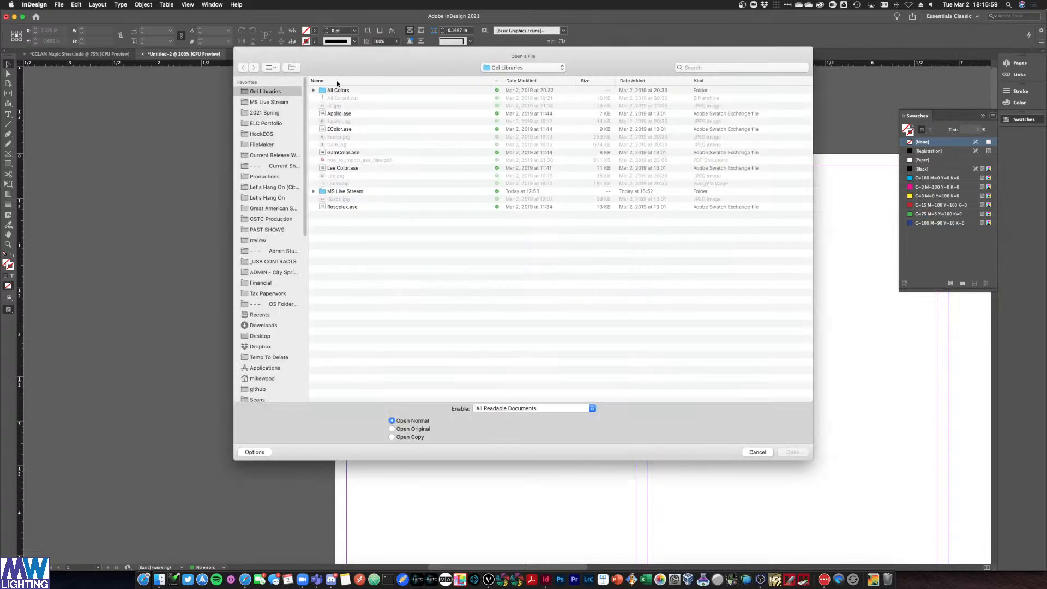
left_click(337, 208)
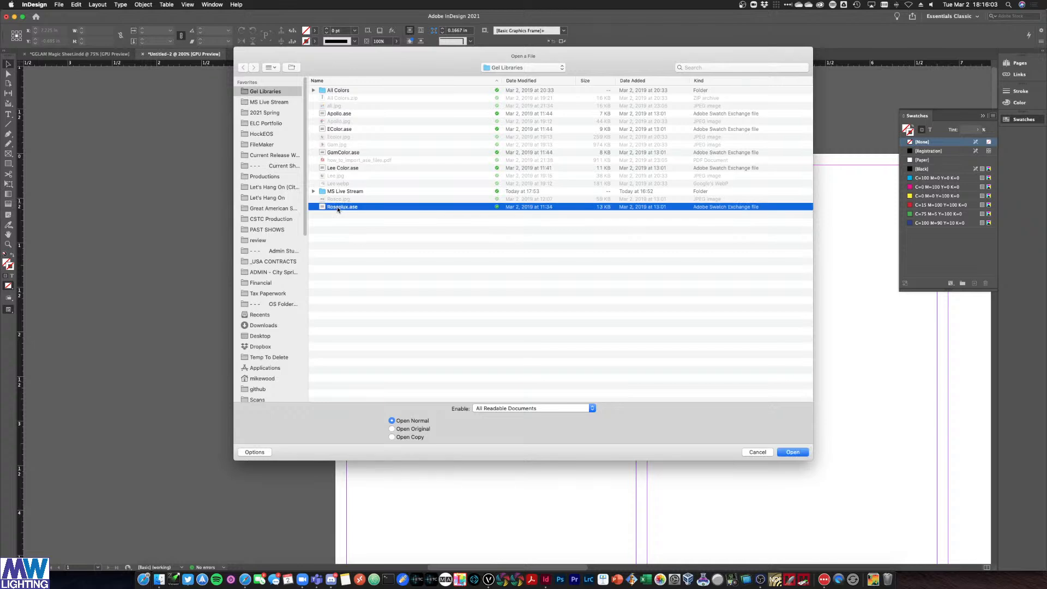
double_click(338, 208)
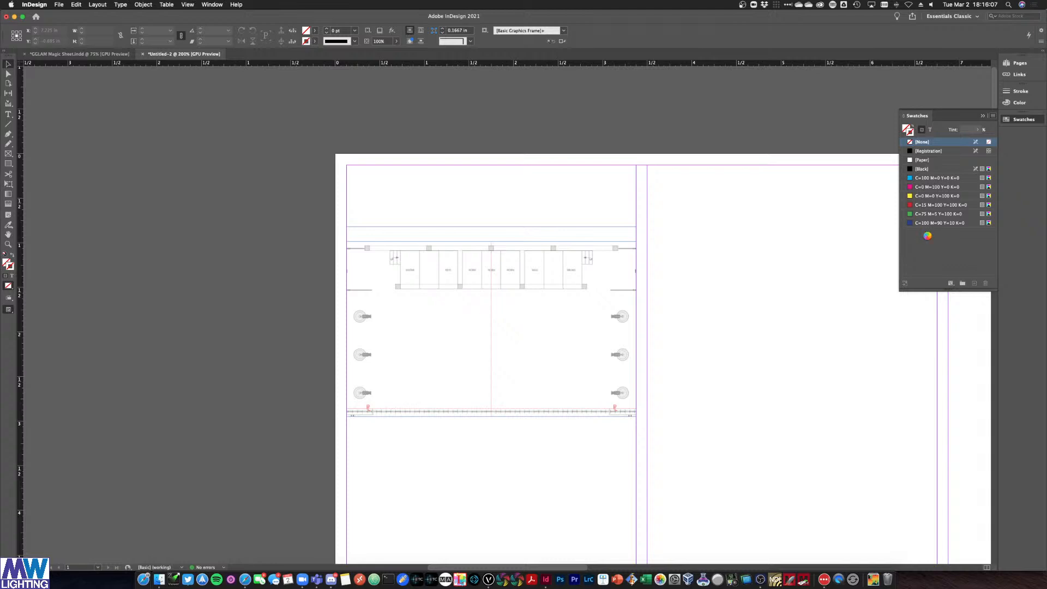
Browse the loaded Roscolux swatches, try a few such as R1012 as the stroke colour with nothing selected, and undo it
scroll(927, 238, "up", 15)
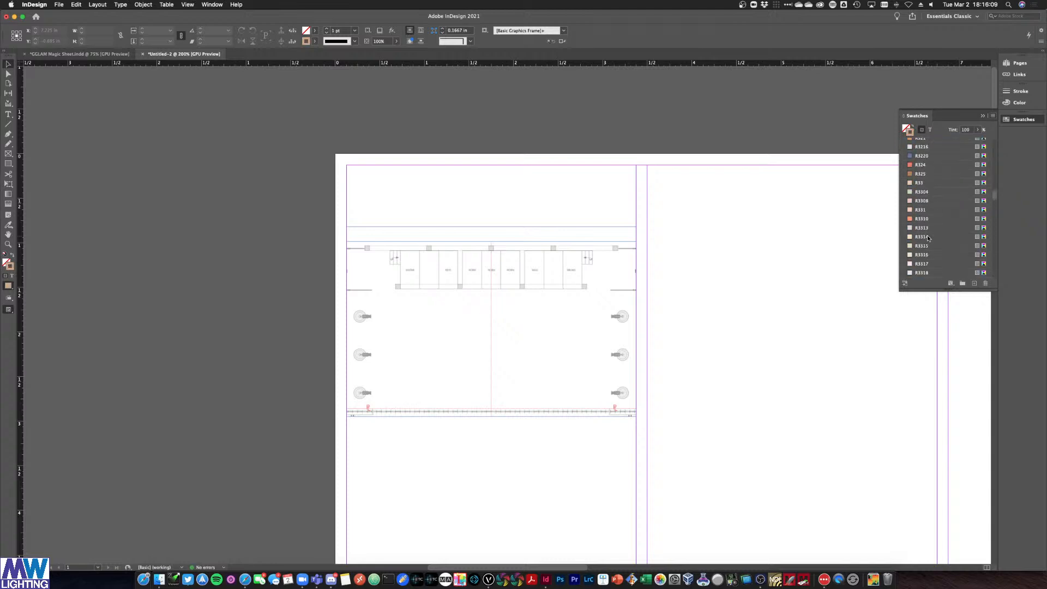
scroll(926, 238, "up", 10)
scroll(927, 238, "down", 6)
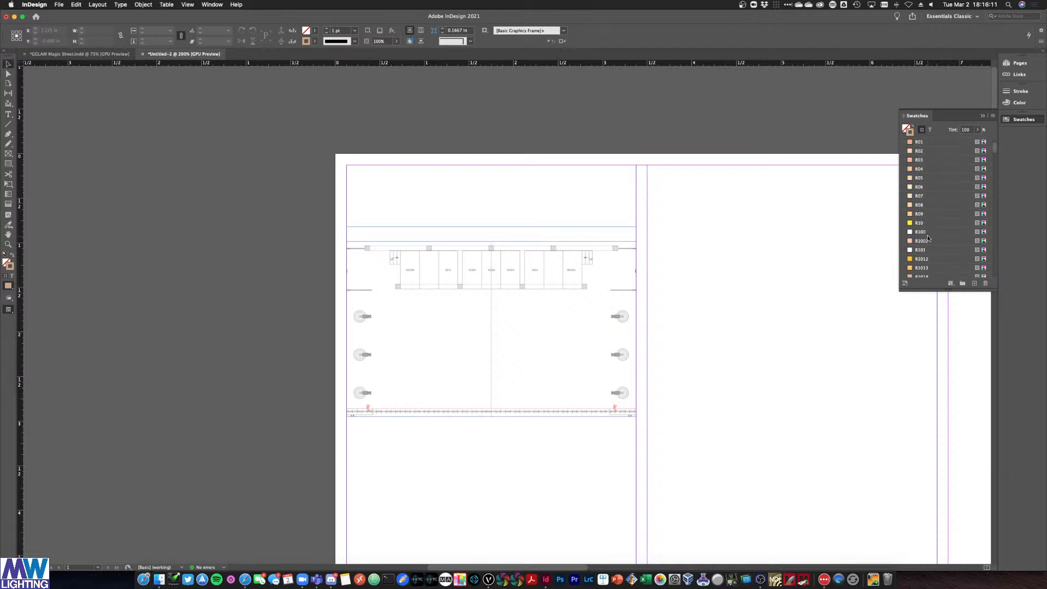
left_click(910, 196)
left_click(909, 223)
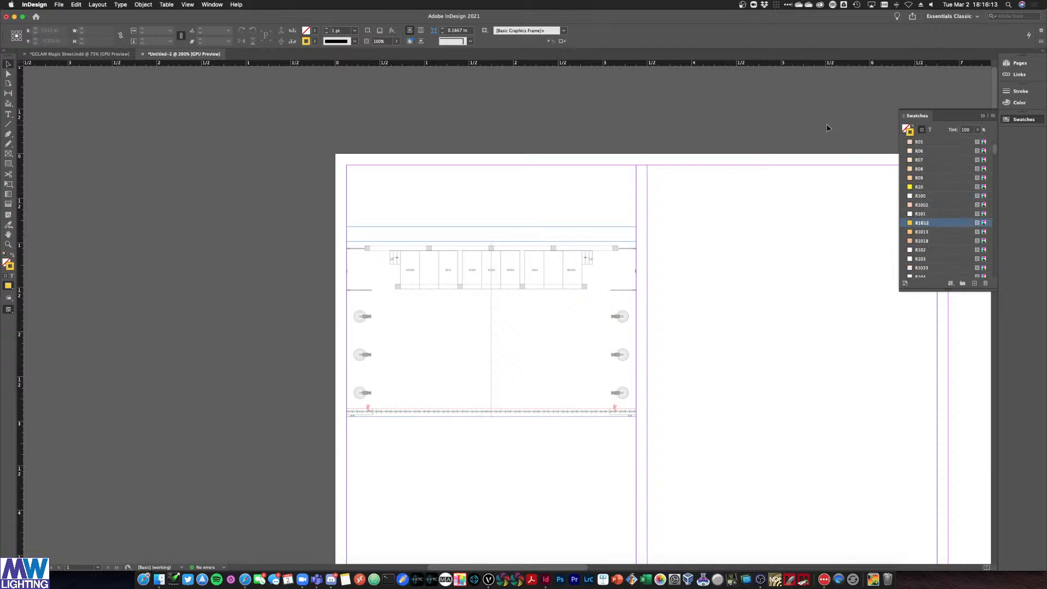
key("super+z")
Try filling the thin rectangle with the Roscolux swatch R332, undo the fill and put the swatch list away
left_click(398, 230)
left_click(315, 32)
scroll(273, 98, "down", 10)
scroll(265, 101, "down", 5)
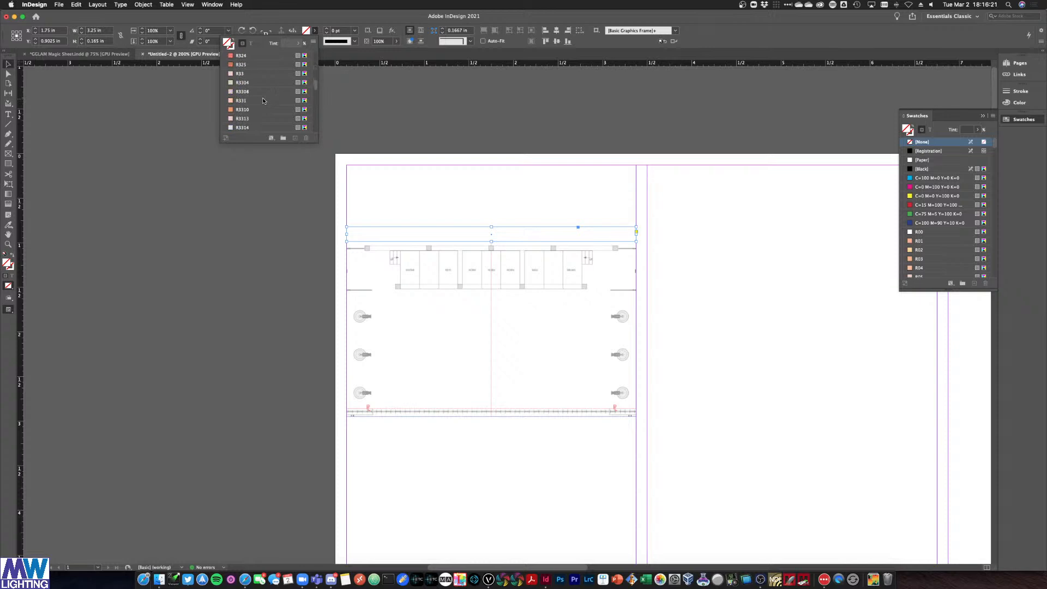
left_click(249, 102)
left_click(542, 154)
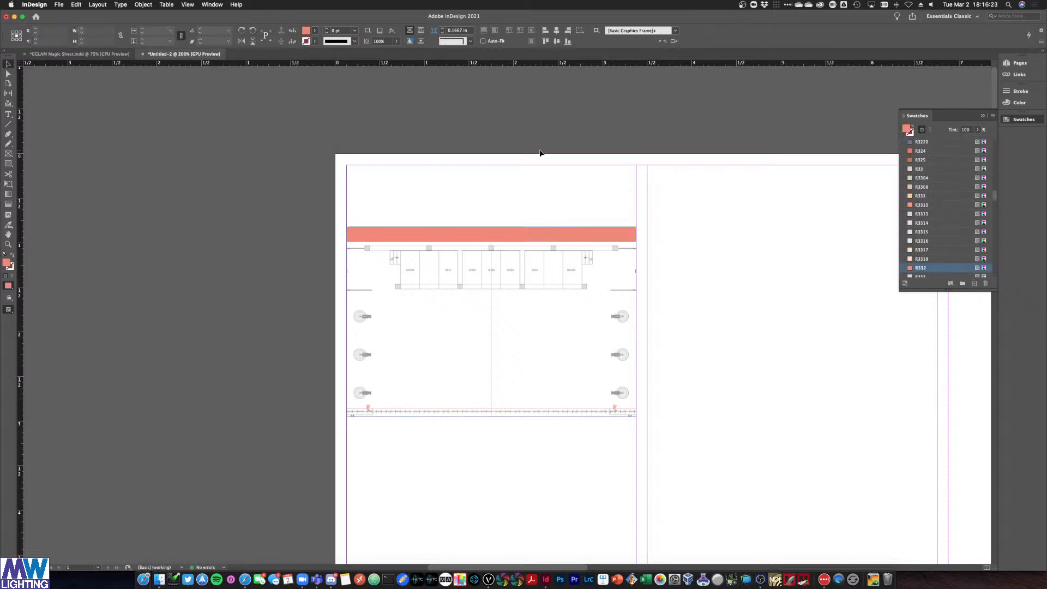
left_click(540, 154)
key("super+z")
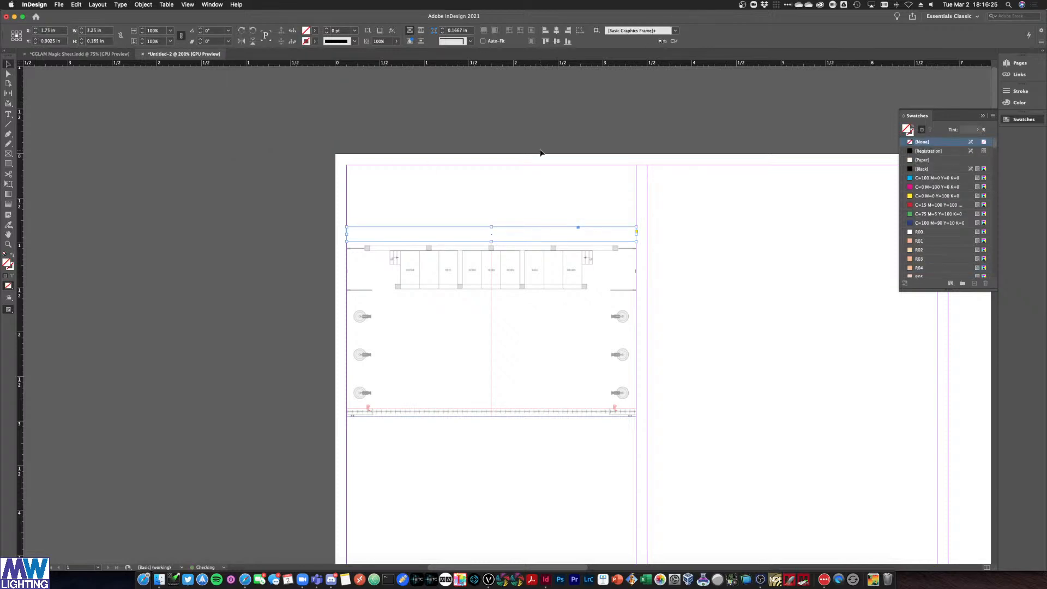
left_click(828, 176)
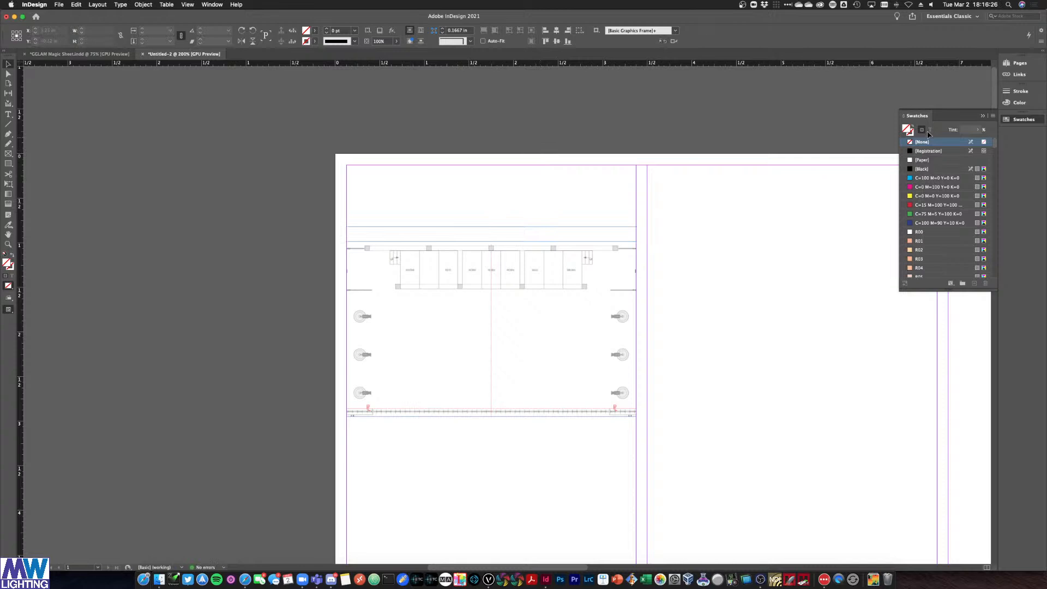
left_click(982, 115)
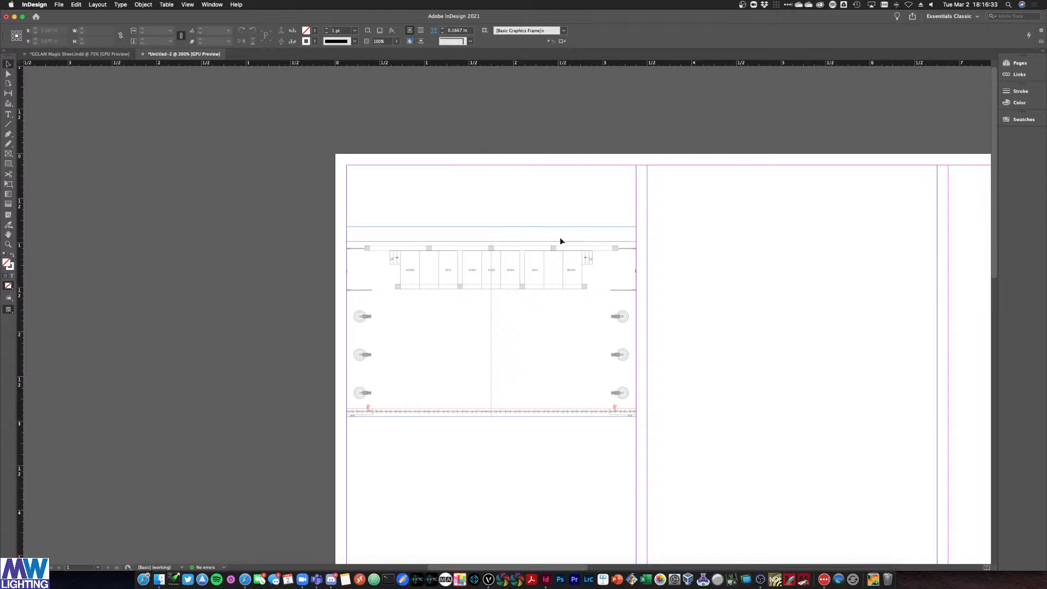
Fill the thin rectangle with Black and duplicate the Black swatch
left_click(545, 229)
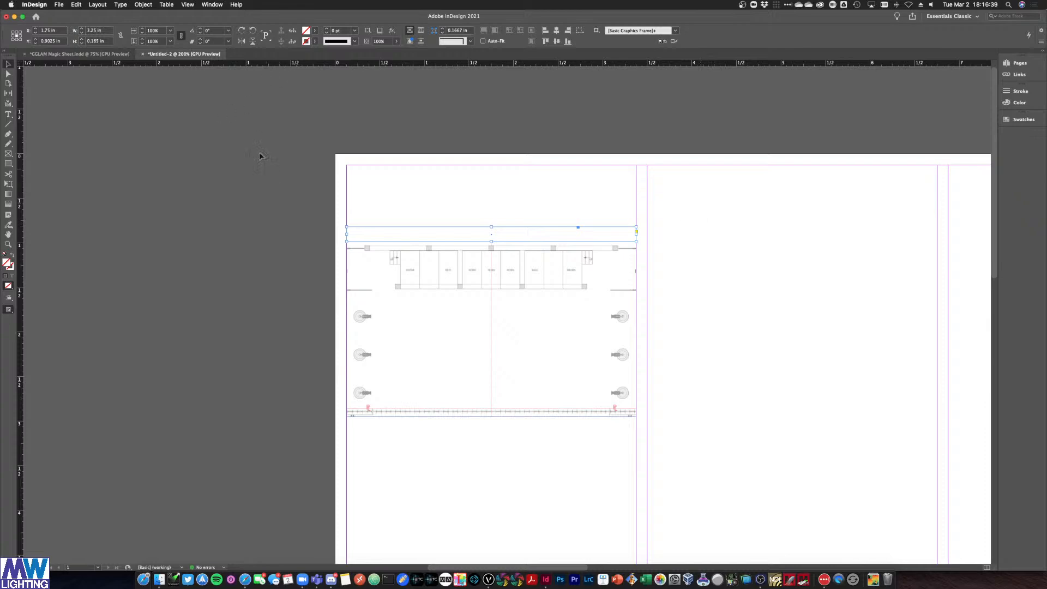
key("ctrl+Up")
left_click(834, 472)
left_click(314, 30)
scroll(261, 82, "down", 1)
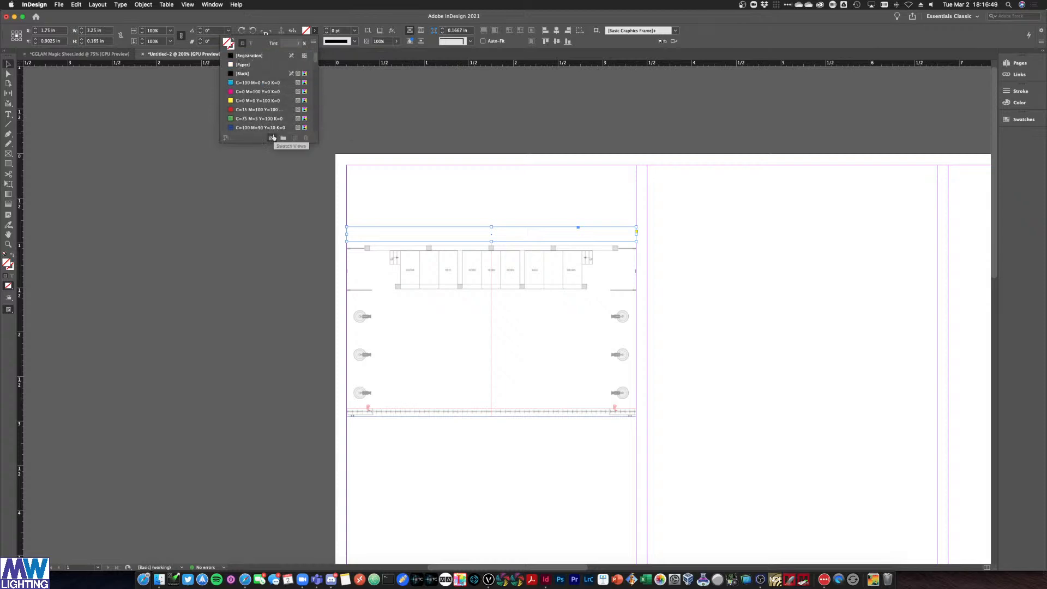
left_click(255, 74)
scroll(289, 132, "down", 15)
Lower the black percentage of the Black copy swatch so the header bar gets a light grey fill
double_click(261, 128)
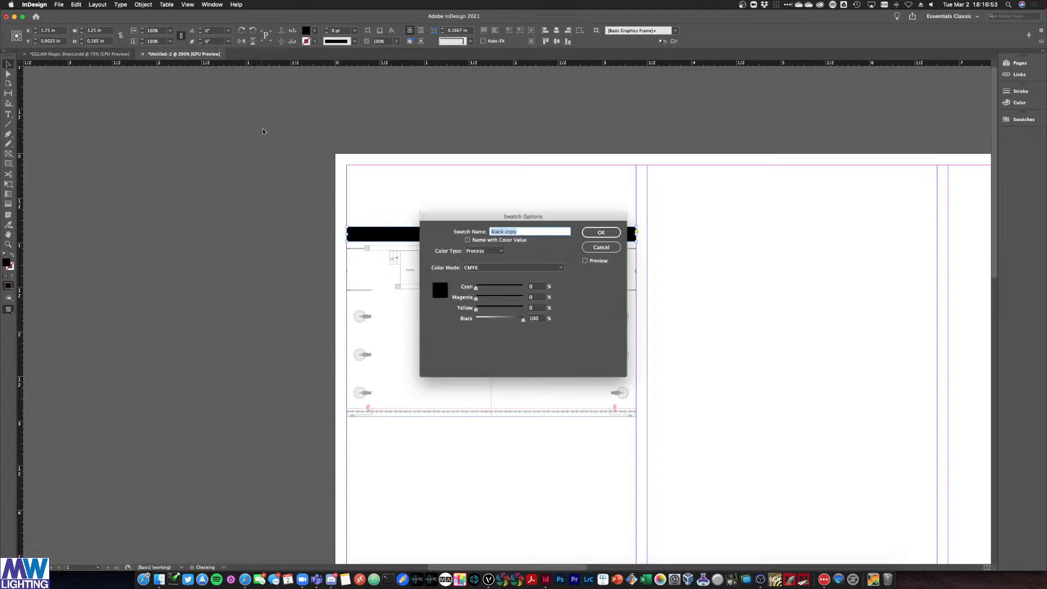
left_click_drag(490, 319, 490, 319)
left_click(586, 233)
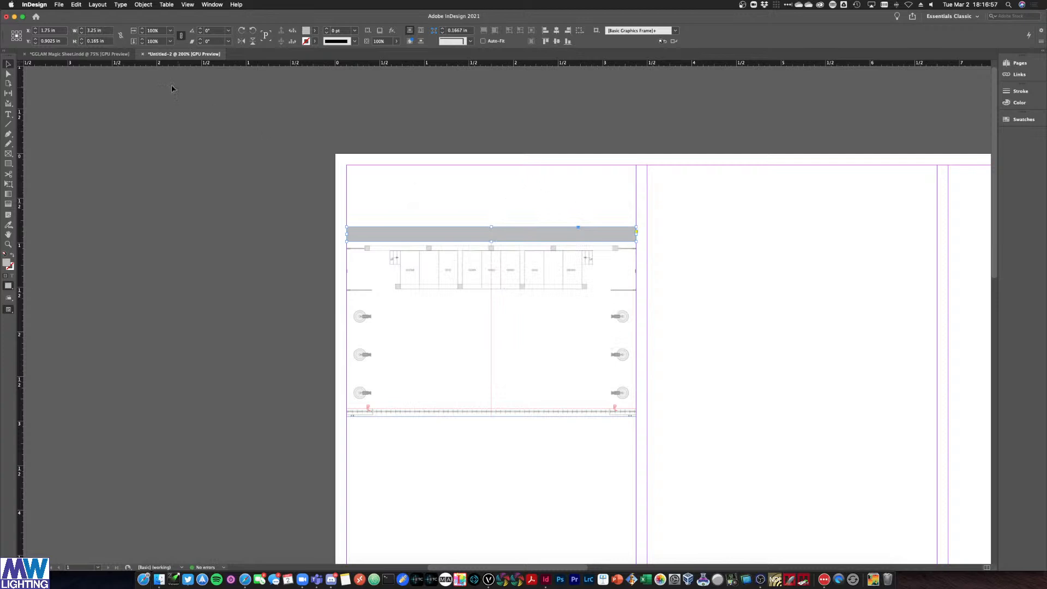
left_click(143, 129)
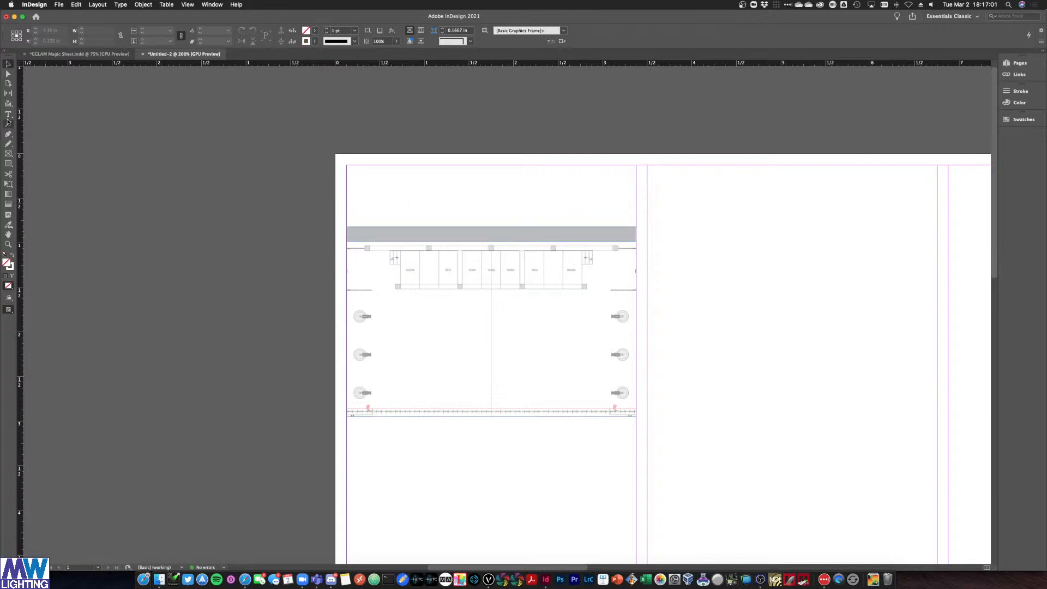
Move the grey header bar up, away from the stage plan, to leave room for a text frame below it
left_click(454, 240)
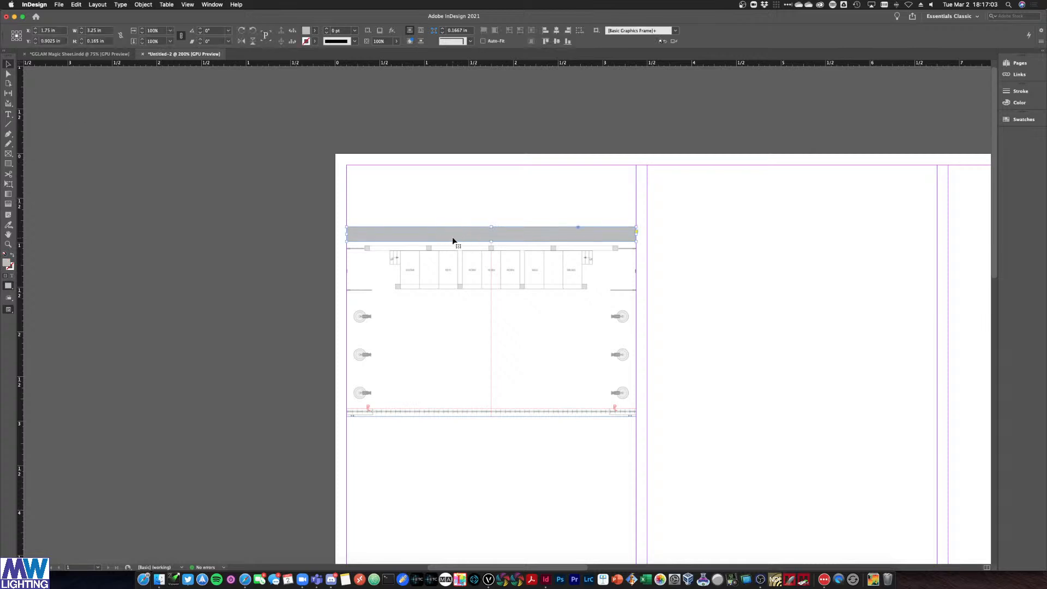
left_click_drag(372, 227, 383, 205)
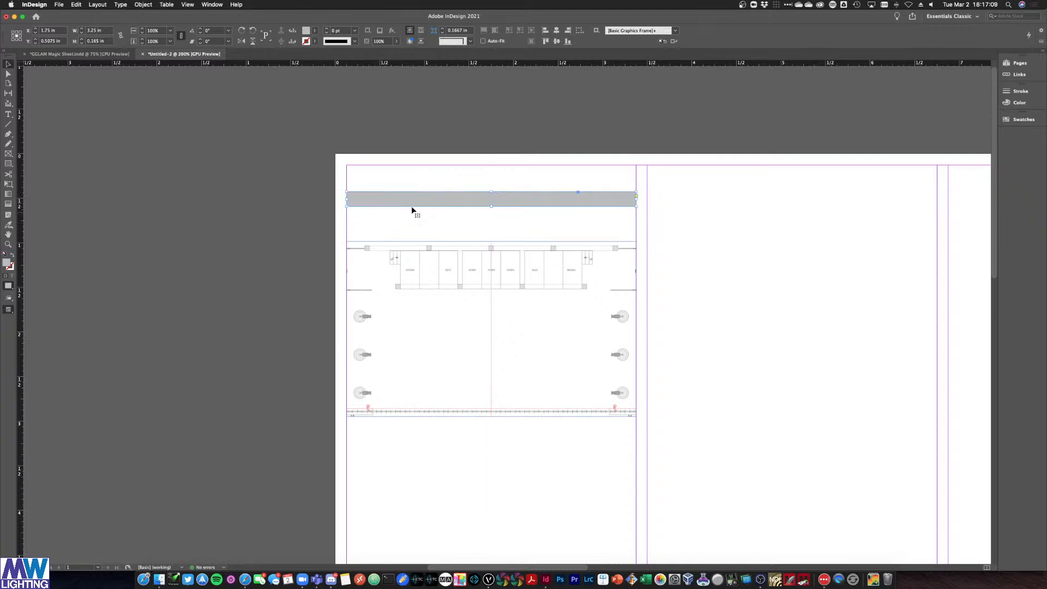
left_click(453, 229)
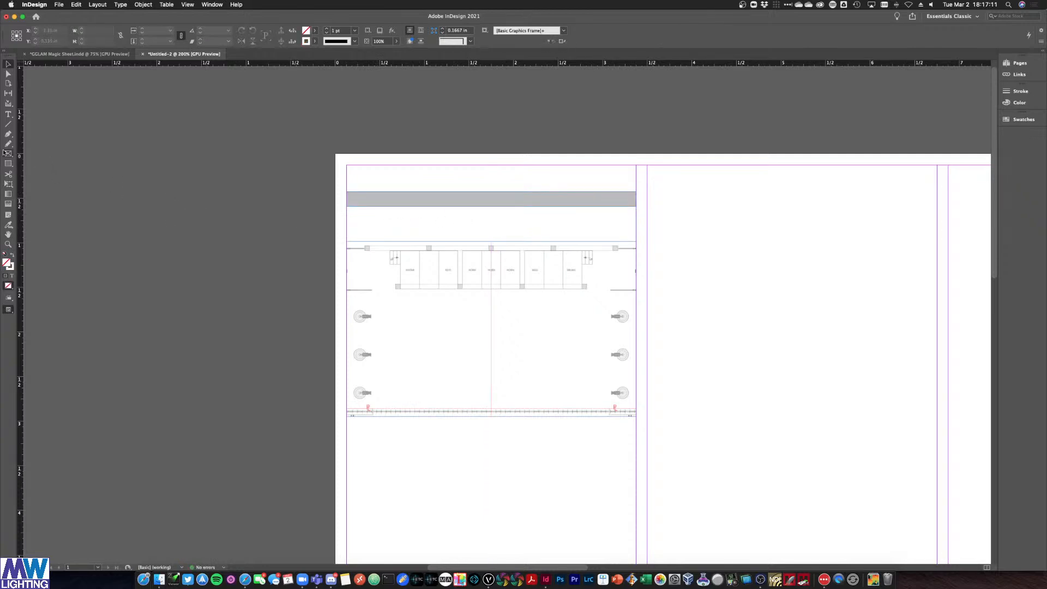
Add a text frame about 3.25 x 0.165 in spanning the first column above the stage plan, reading "TOP WASH - R2"
left_click(8, 116)
left_click_drag(350, 221, 637, 236)
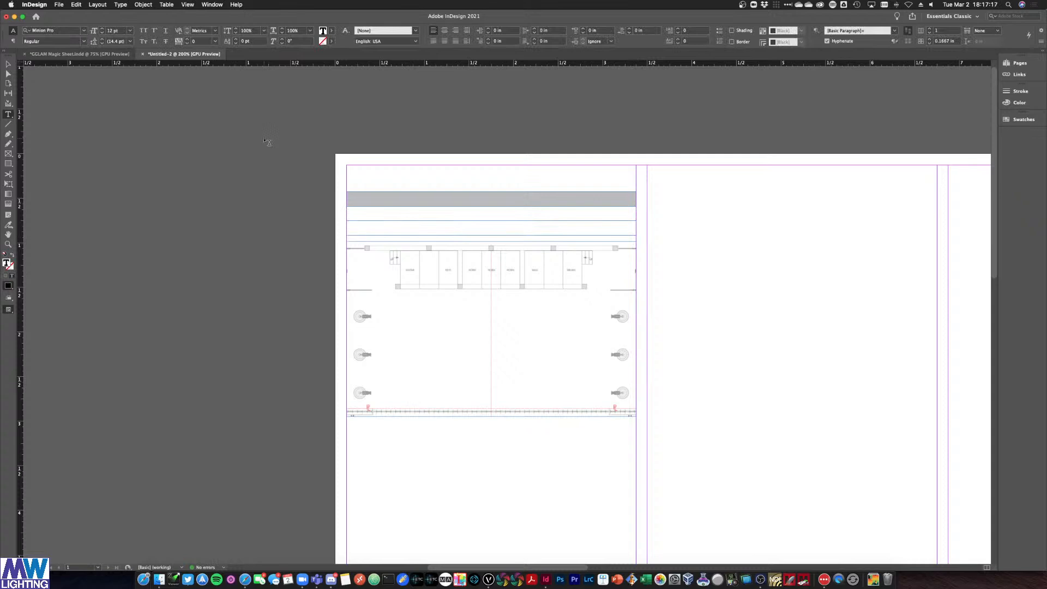
type("TOP WASH - R")
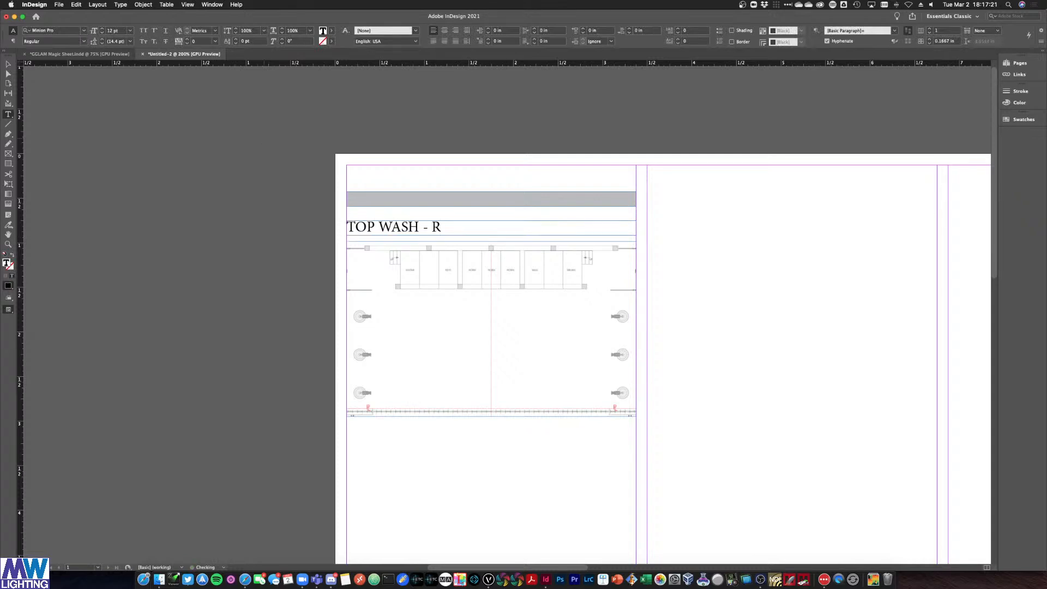
type("2")
key("Escape")
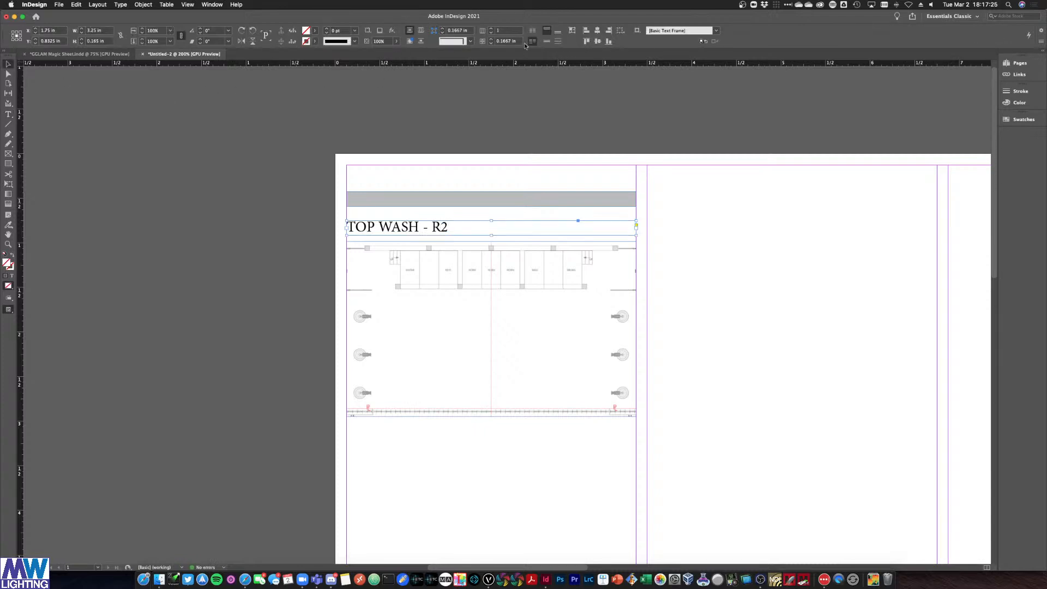
Centre the TOP WASH - R2 text horizontally and set its font to Helvetica
left_click(9, 114)
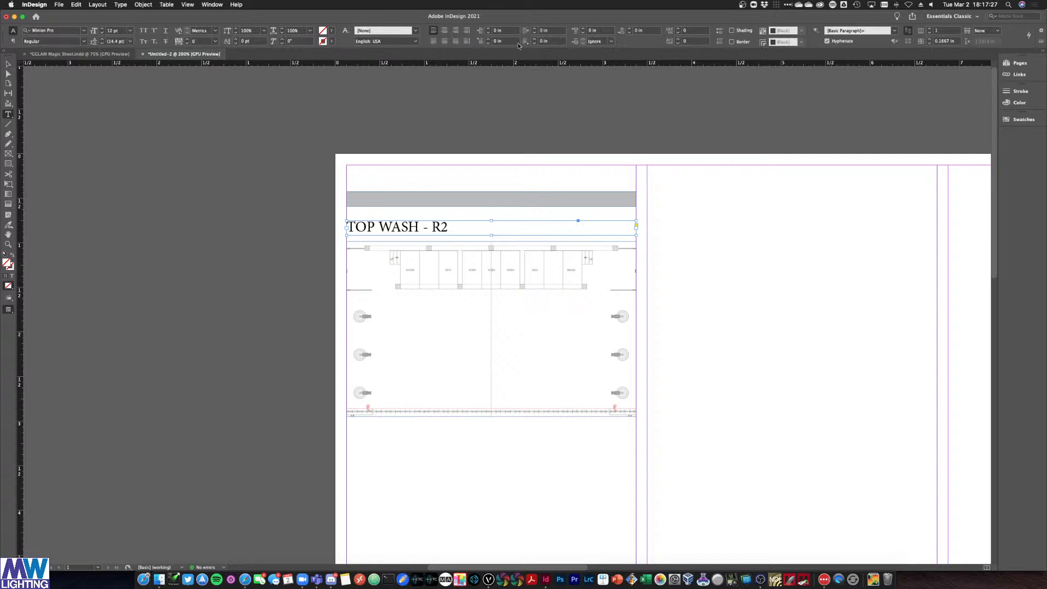
left_click(445, 31)
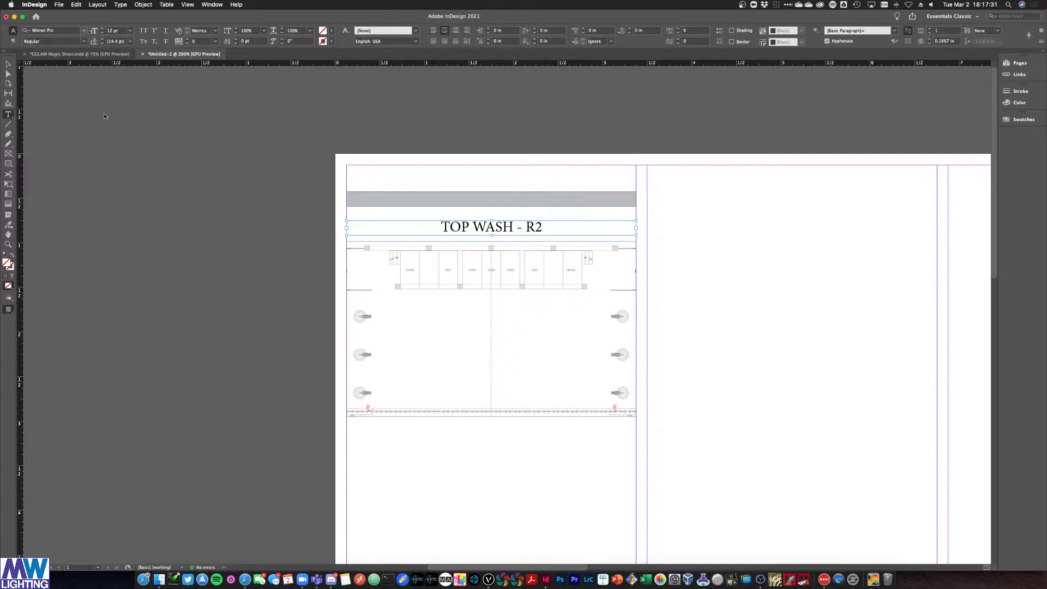
left_click(84, 30)
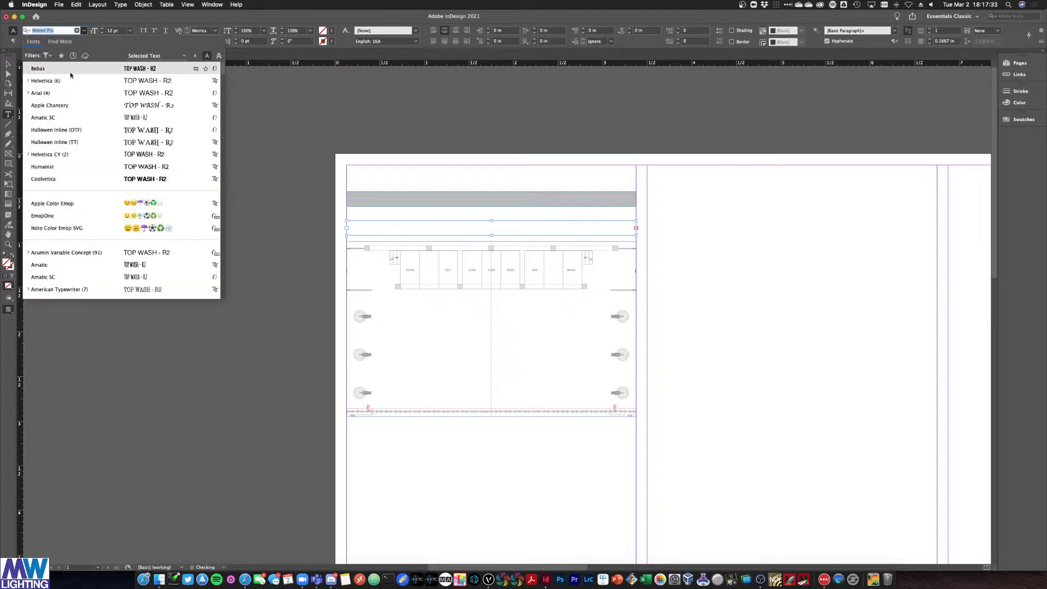
left_click(63, 80)
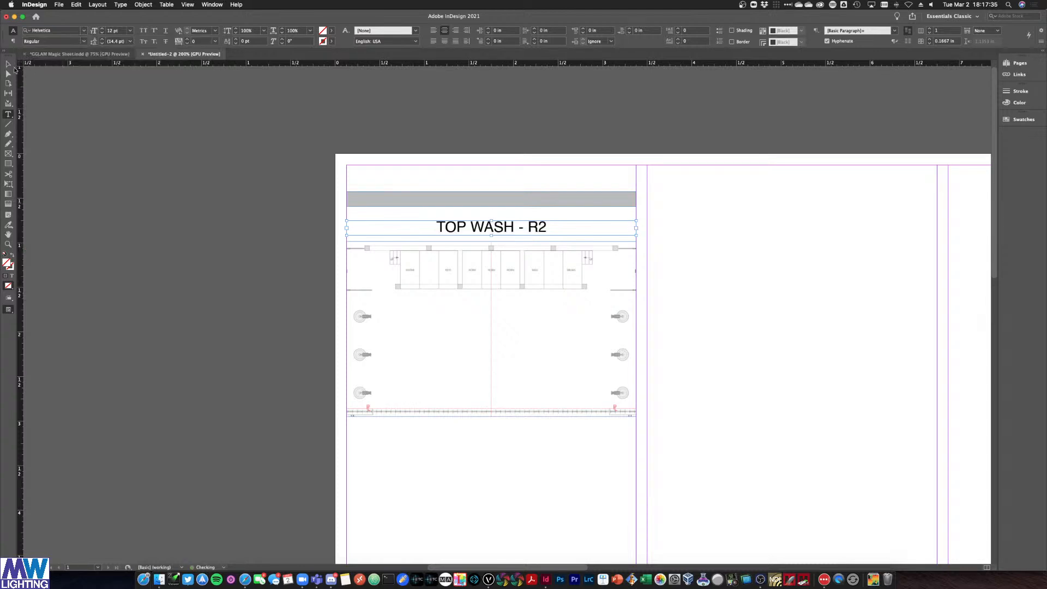
left_click(8, 64)
left_click(173, 167)
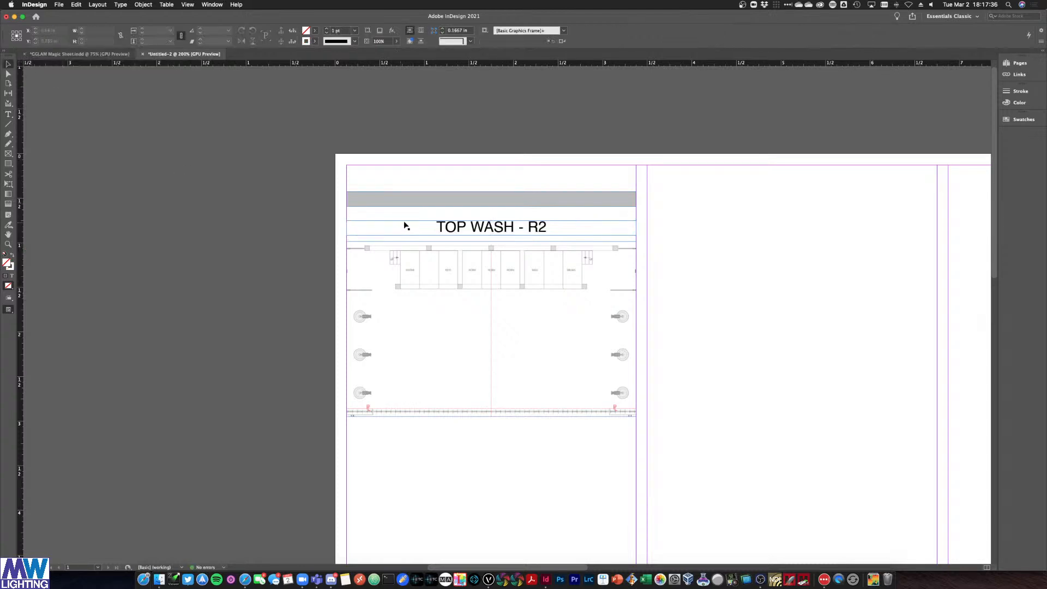
Centre the TOP WASH - R2 text vertically within its frame
left_click(435, 230)
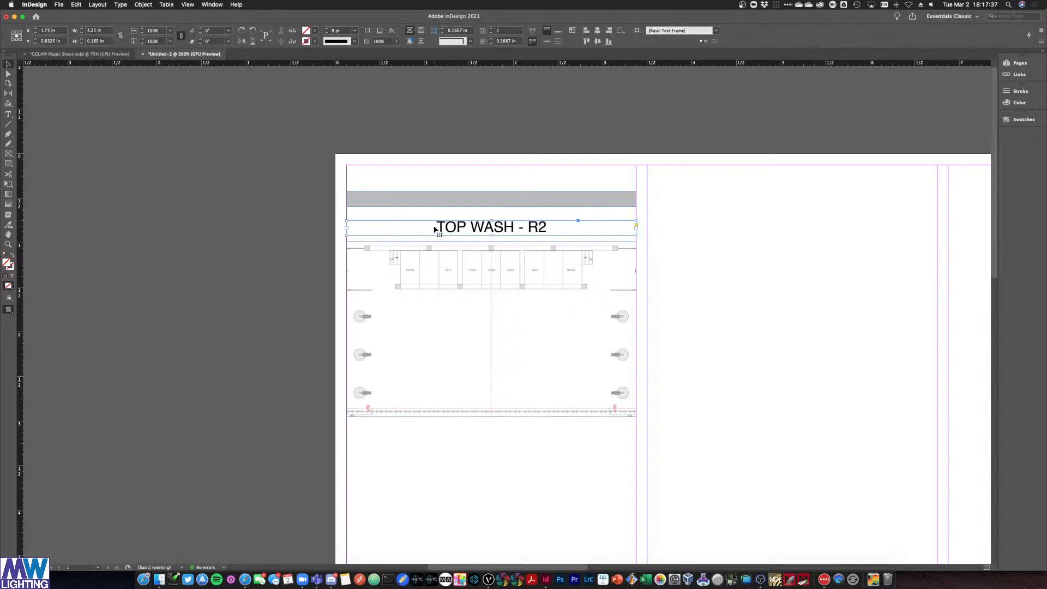
left_click(547, 42)
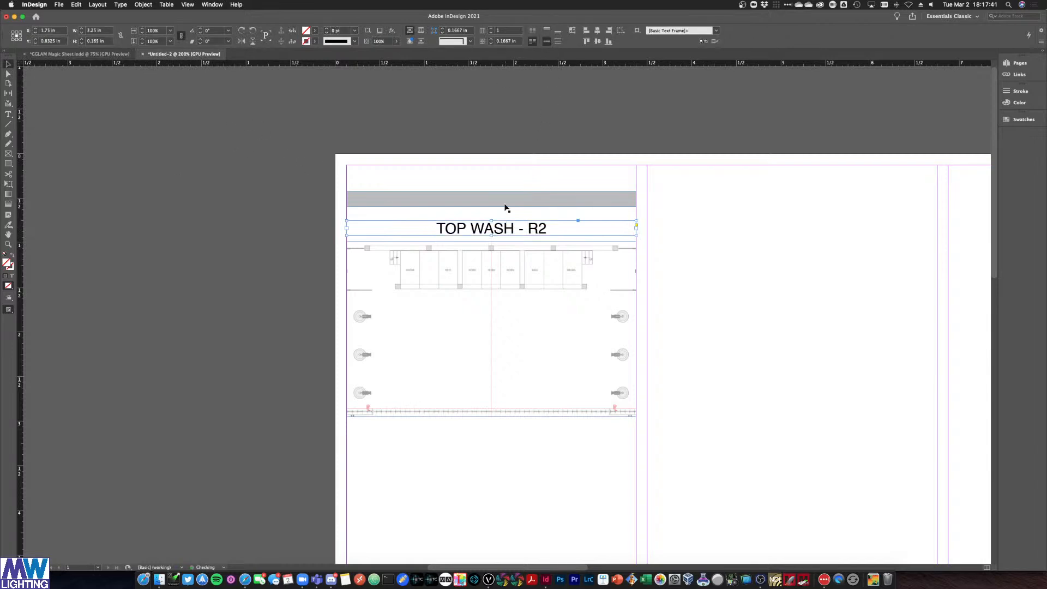
left_click(556, 136)
Try several colour swatches as the fill of the TOP WASH - R2 frame and return the fill to None
left_click(491, 226)
left_click(316, 30)
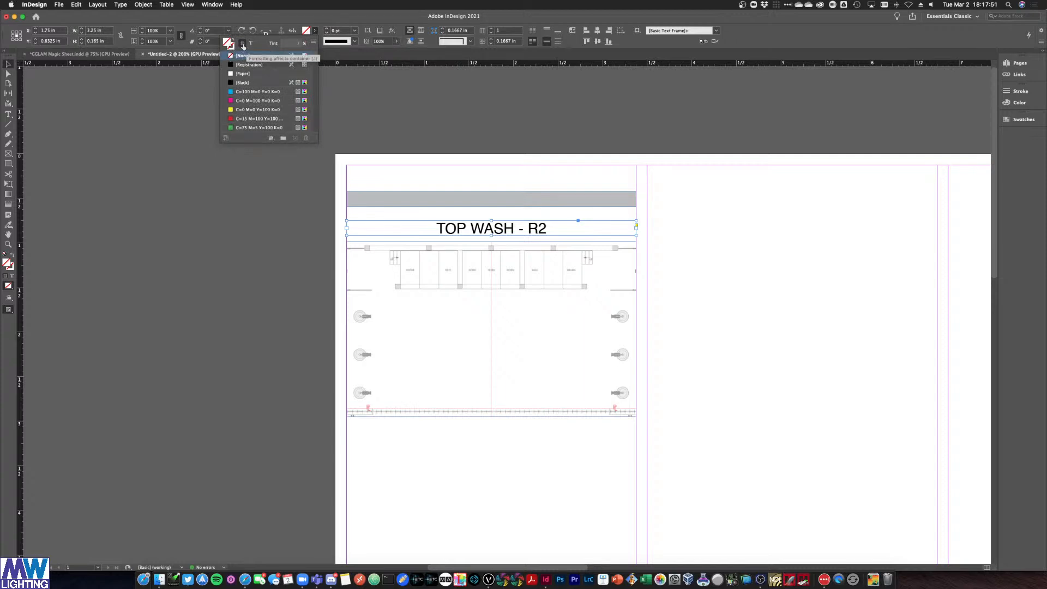
left_click(237, 102)
left_click(237, 118)
left_click(238, 101)
left_click(238, 92)
left_click(238, 56)
Try several swatches as the colour of the TOP WASH - R2 text itself, ending on the red C=15 M=100 swatch
left_click(250, 43)
left_click(240, 100)
left_click(240, 109)
left_click(240, 127)
left_click(240, 119)
left_click(246, 92)
left_click(252, 119)
left_click(85, 62)
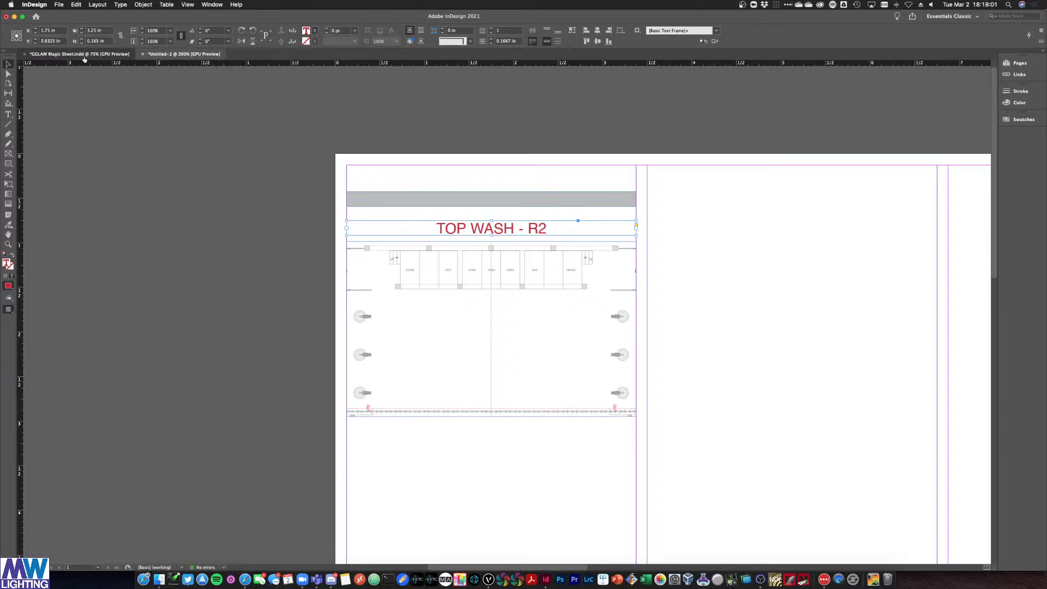
Check the headings in the GGLAM magic sheet and set the TOP WASH - R2 text back to Black
left_click(81, 54)
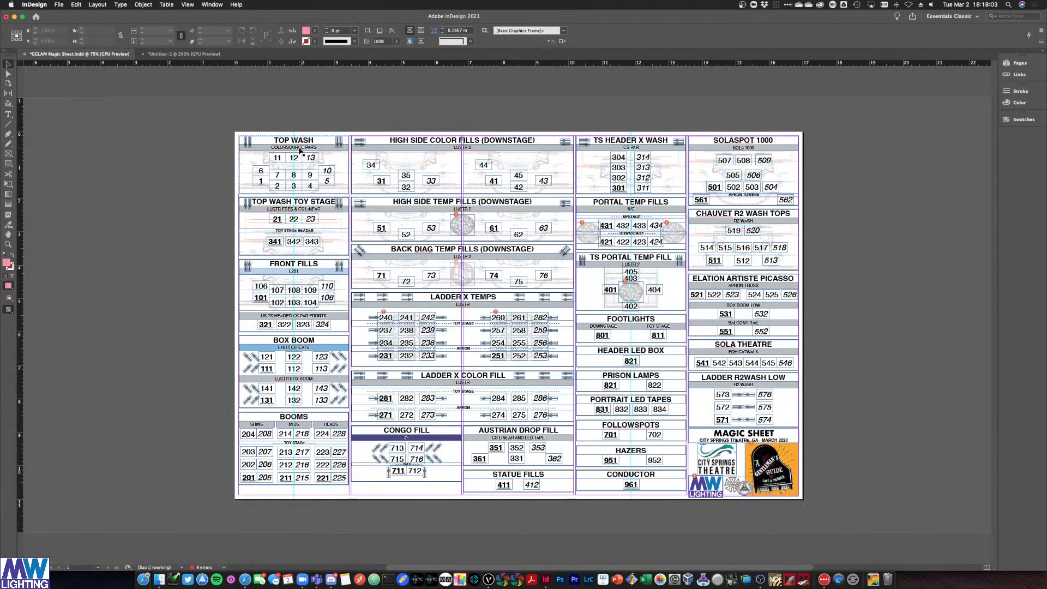
left_click(184, 54)
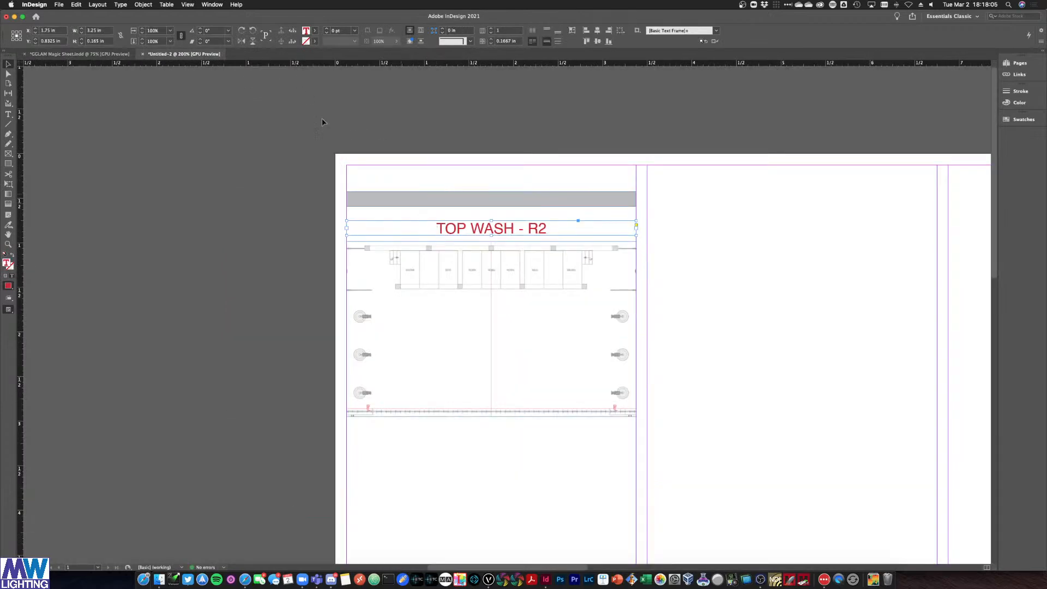
left_click(314, 31)
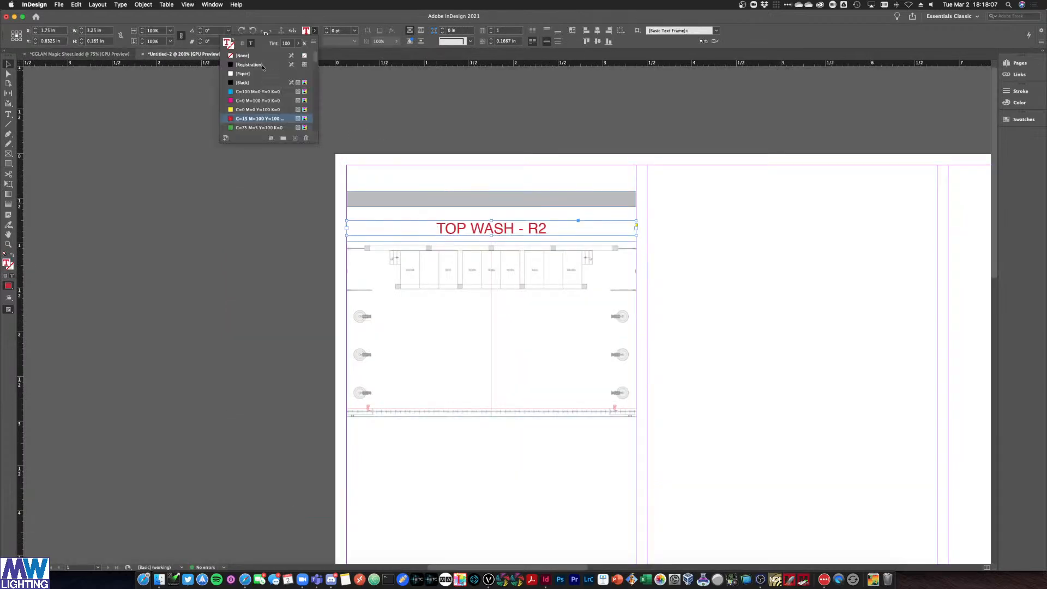
left_click(243, 82)
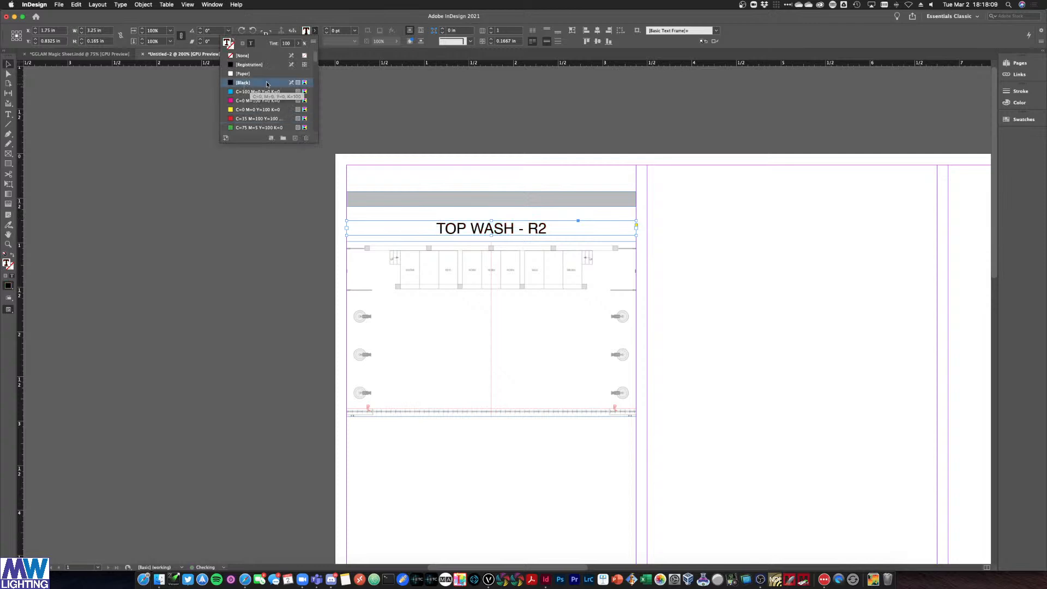
left_click(394, 102)
Fill the TOP WASH - R2 text frame with the grey Black copy swatch
left_click(362, 229)
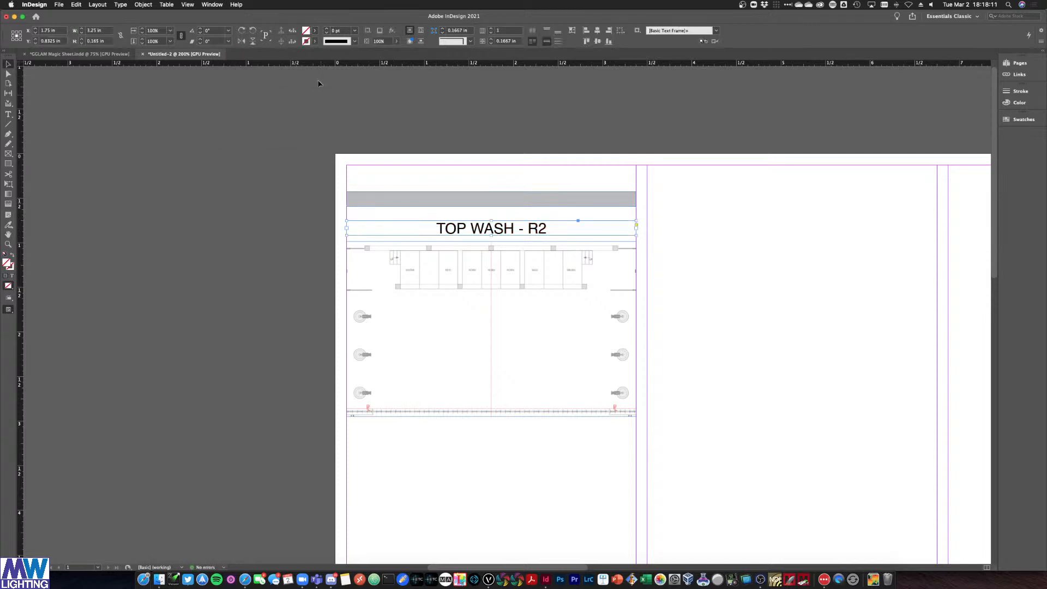
left_click(315, 31)
scroll(272, 93, "down", 15)
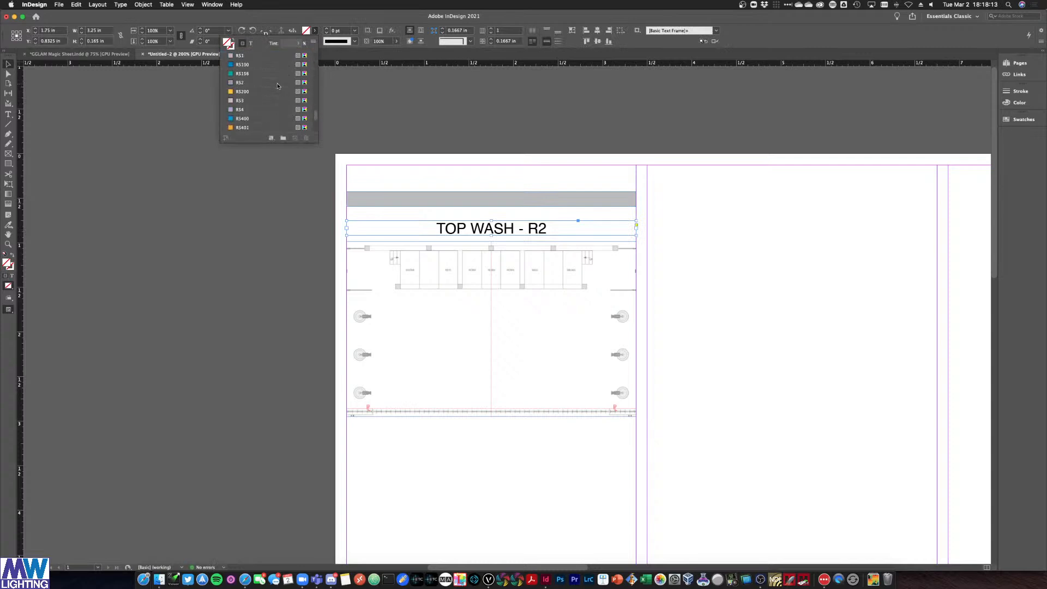
left_click(254, 128)
left_click(463, 129)
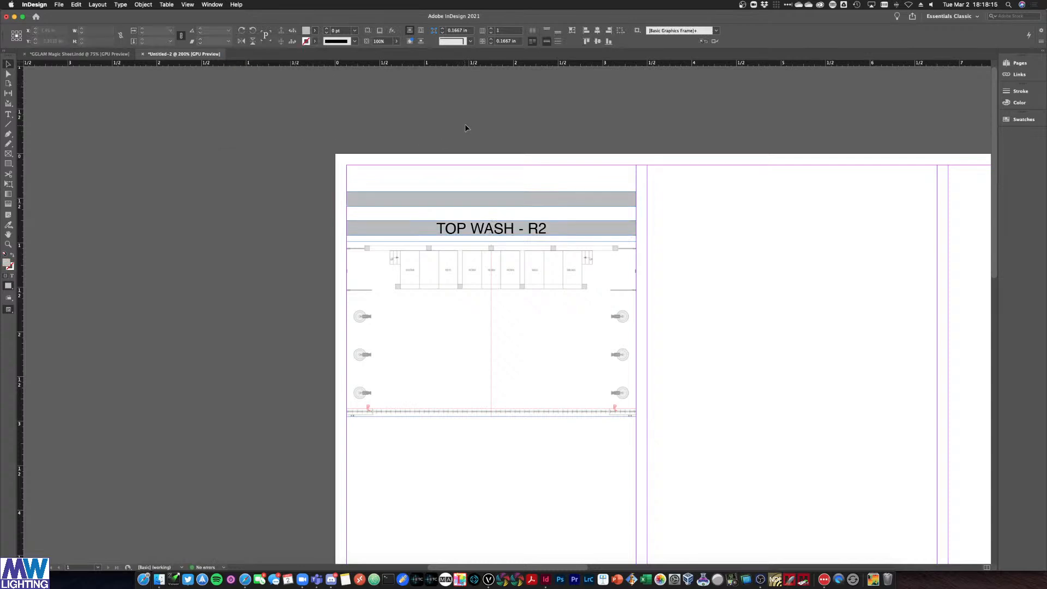
Give the TOP WASH - R2 lettering a Paper-coloured stroke with a weight of 0.5 pt
left_click(442, 229)
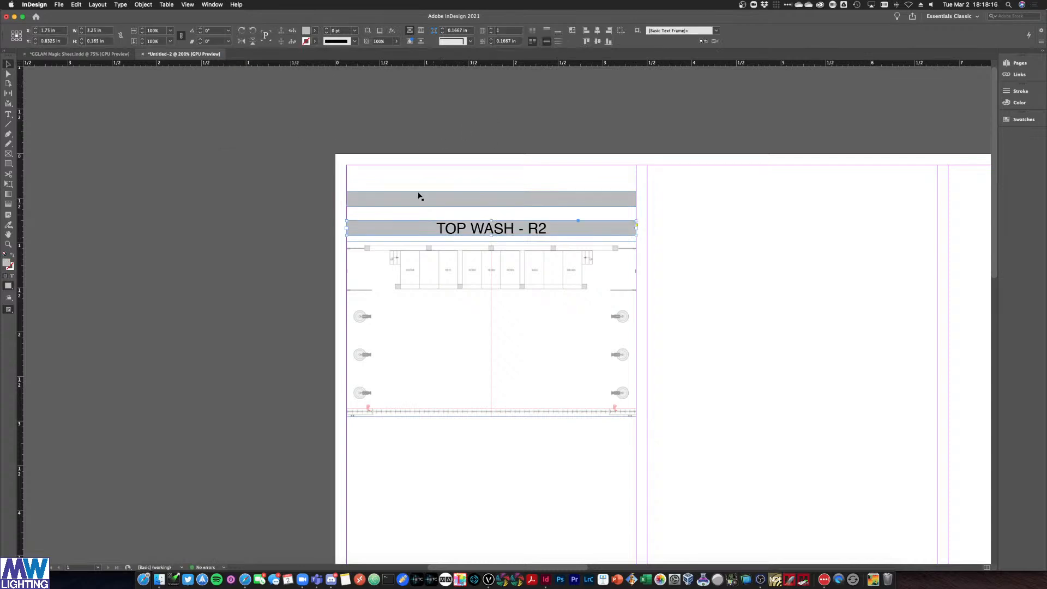
left_click(311, 42)
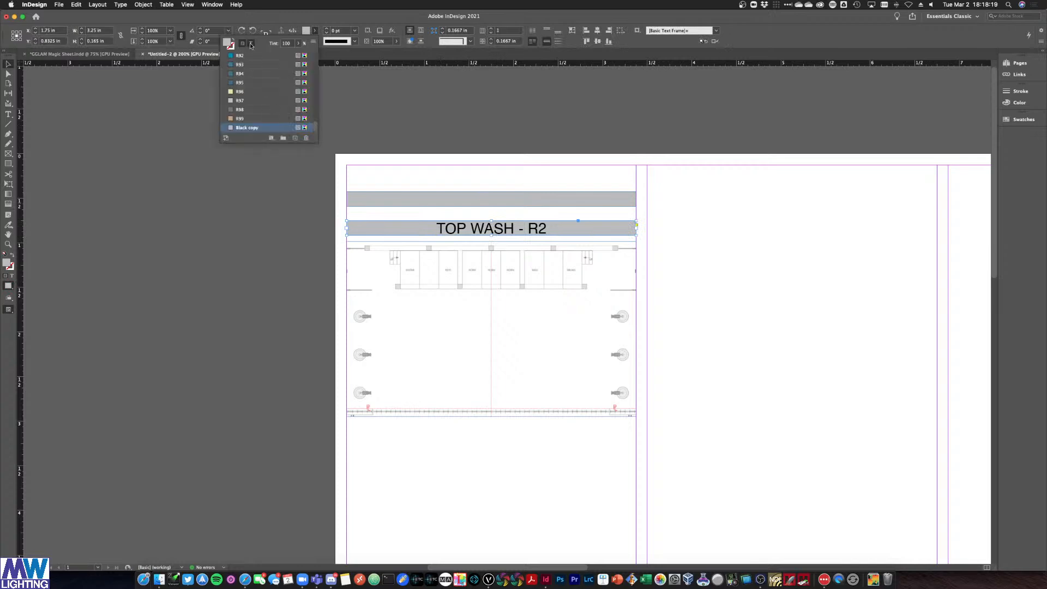
left_click(251, 43)
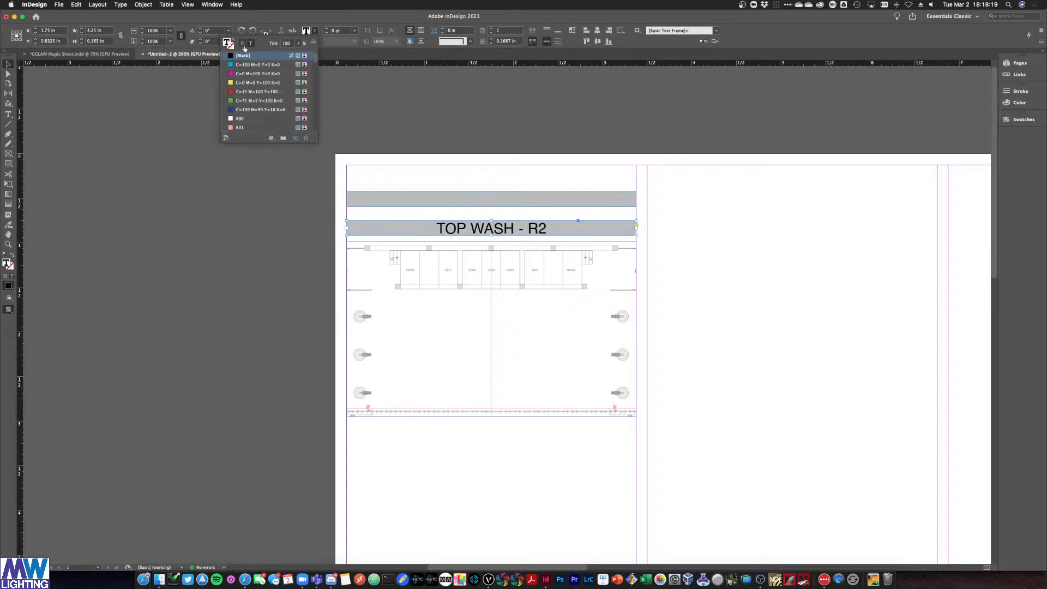
left_click(232, 47)
left_click(243, 75)
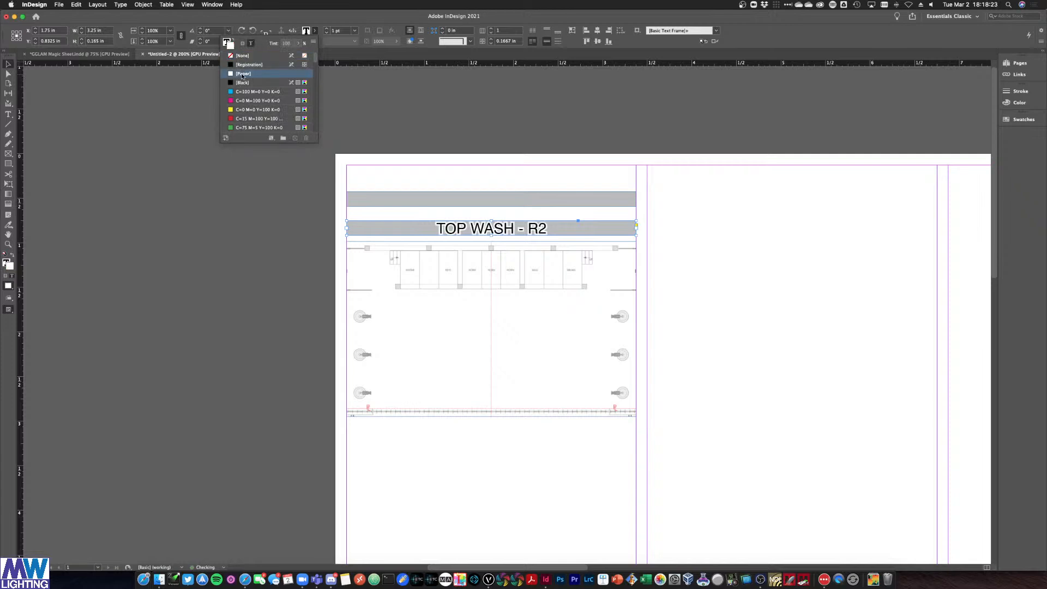
left_click(336, 31)
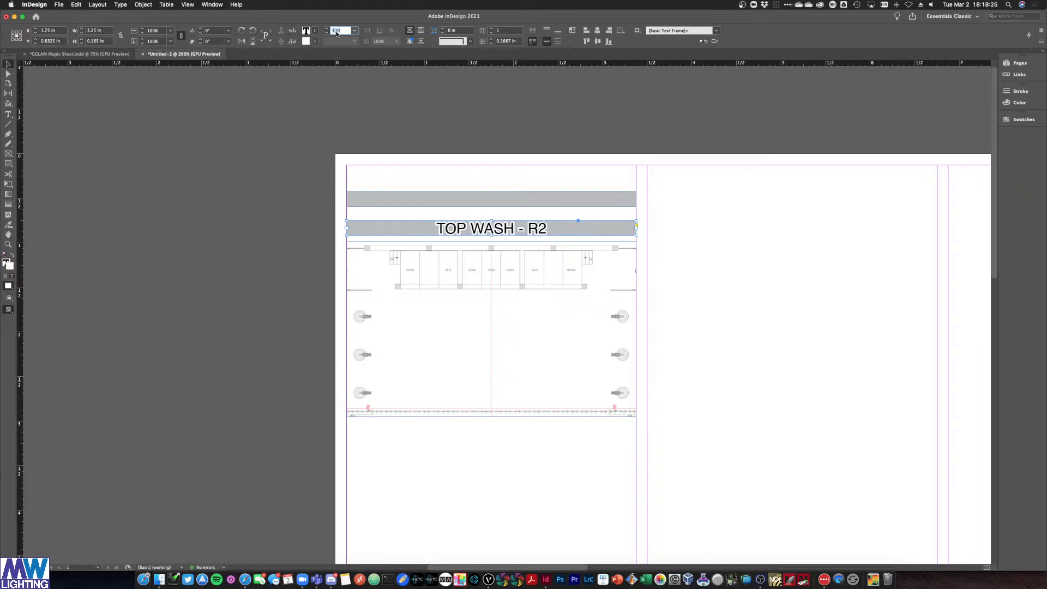
type("0.5")
key("Return")
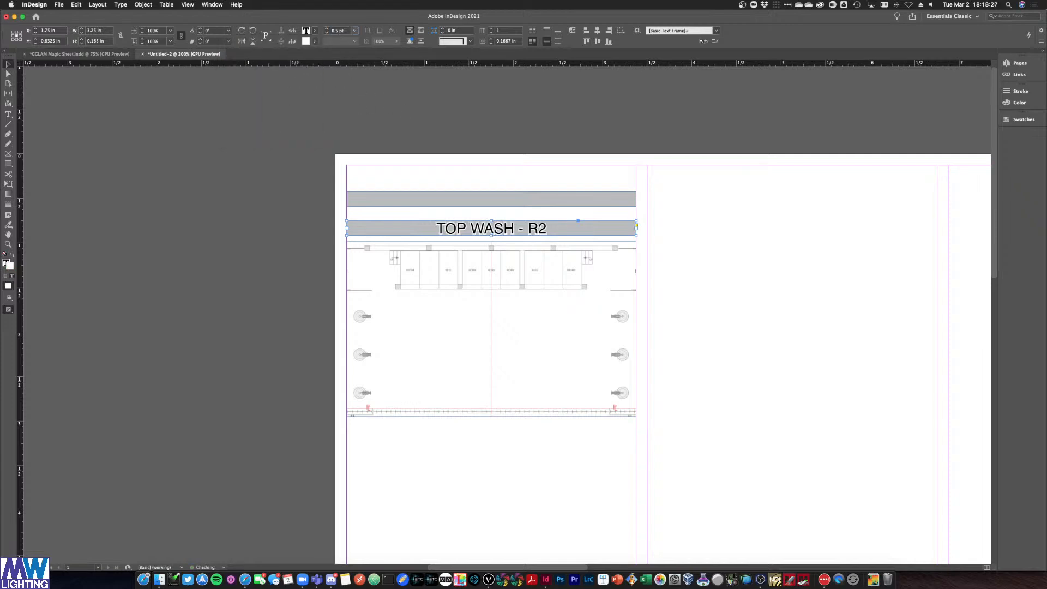
left_click(276, 169)
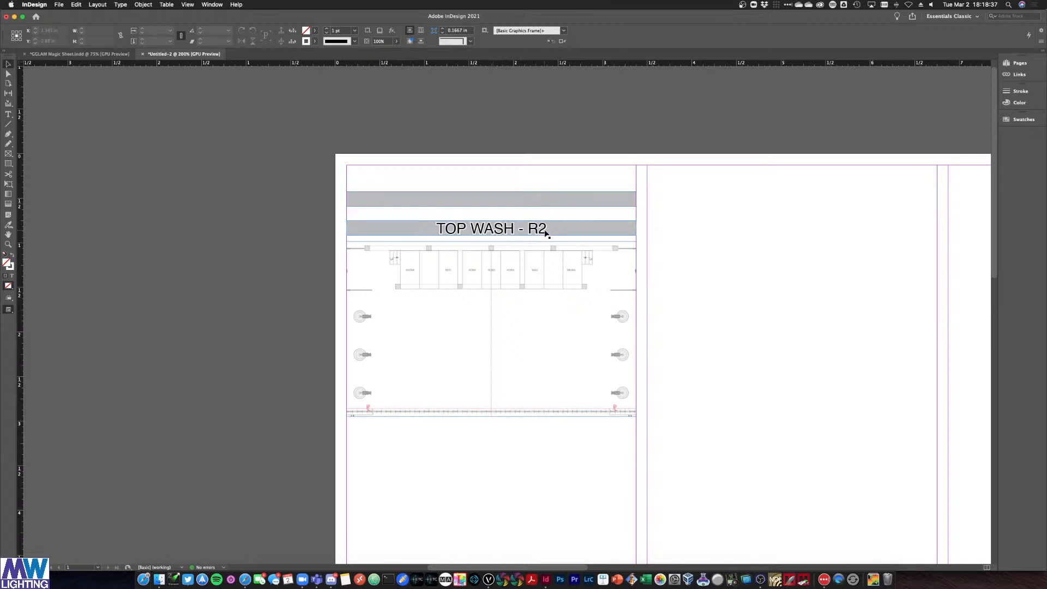
Delete the empty grey bar above the TOP WASH - R2 heading
left_click(620, 204)
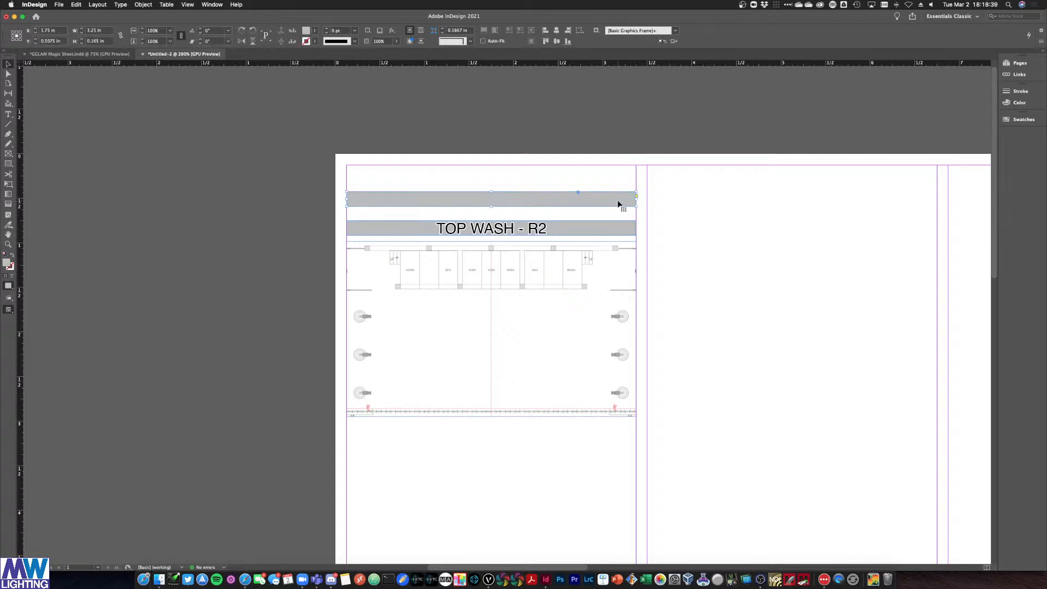
key("Delete")
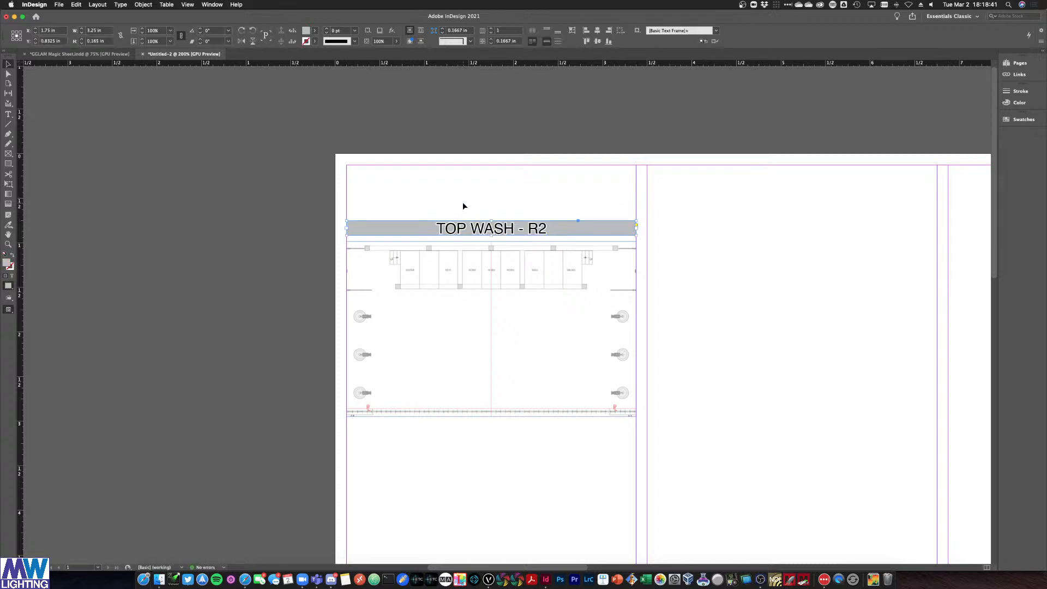
Try stretching the TOP WASH - R2 frame upward to about 0.44 in tall, and undo the resize
left_click(447, 229)
left_click_drag(491, 221, 498, 197)
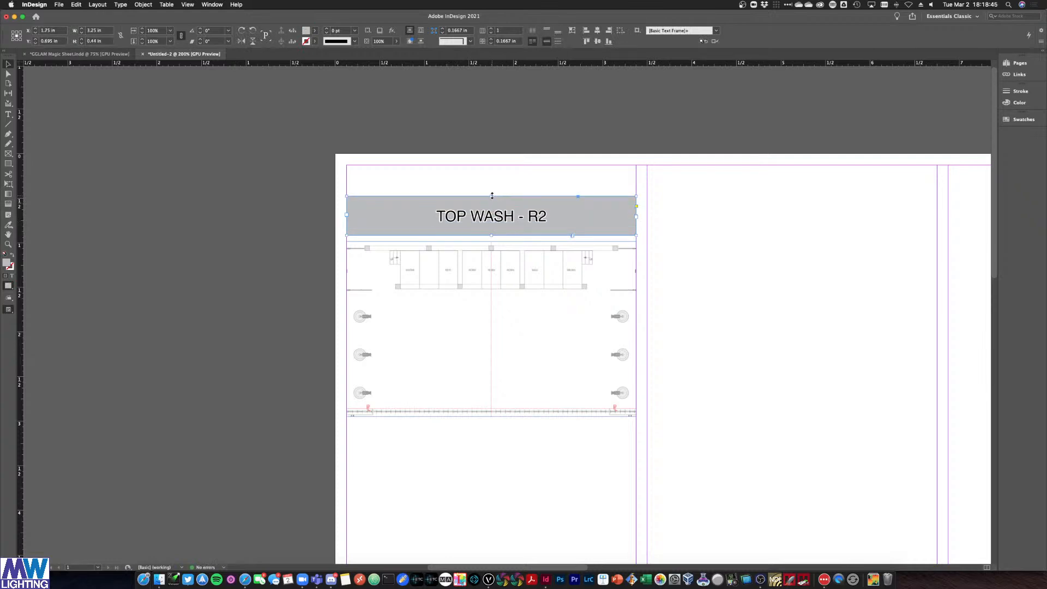
key("super+z")
Move the TOP WASH - R2 heading down so it sits directly on the stage plan's upper edge
left_click(495, 197)
left_click_drag(498, 233, 498, 247)
left_click(780, 239)
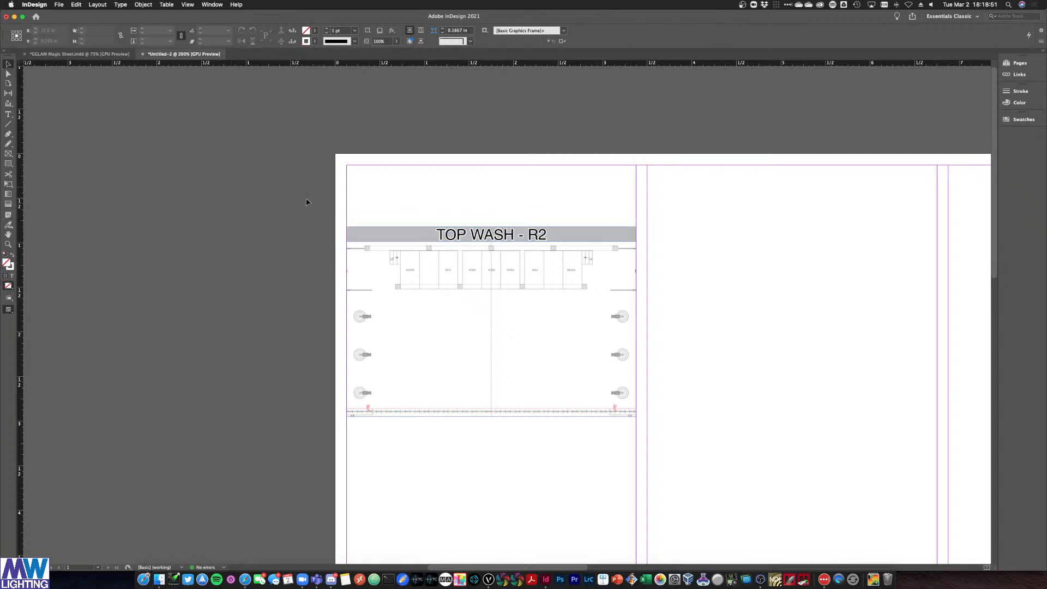
Duplicate the TOP WASH - R2 heading directly above itself and stretch the copy upward to about 0.245 in tall
left_click_drag(360, 235, 362, 218)
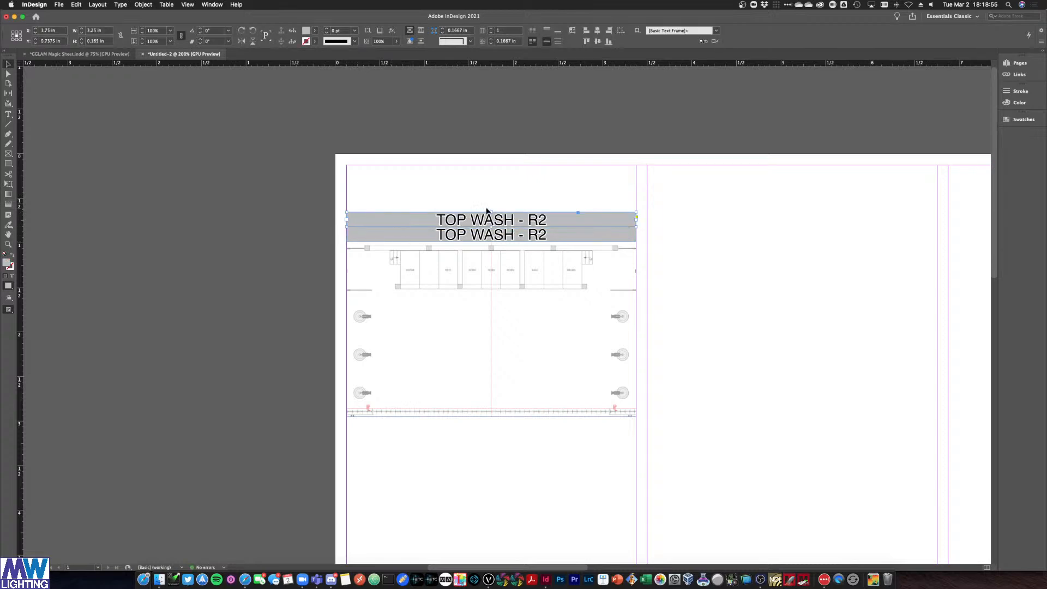
left_click_drag(491, 210, 491, 205)
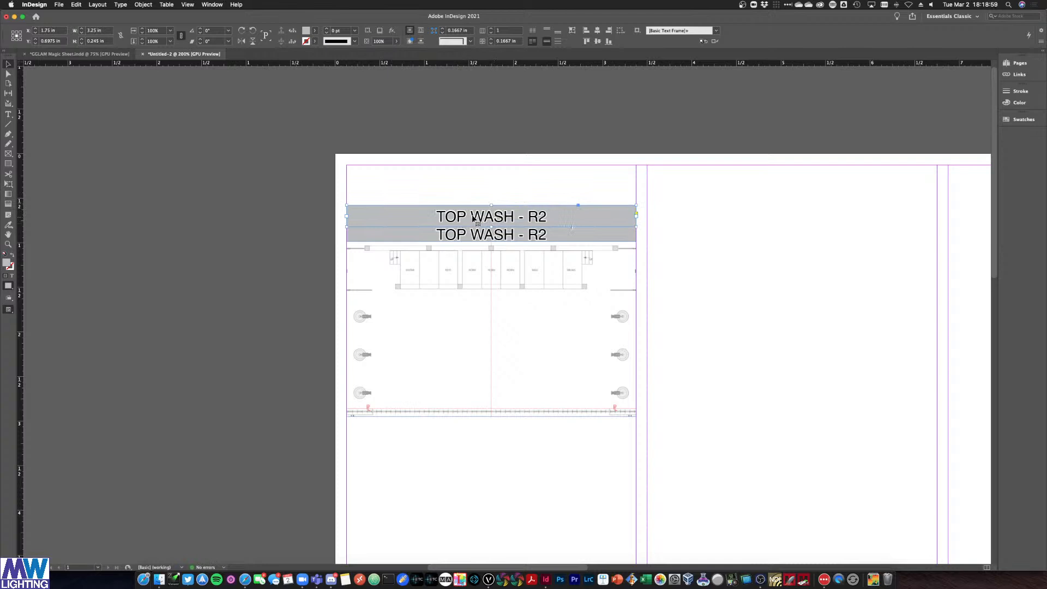
Change the text of the upper TOP WASH - R2 heading to TOP ML WASH
triple_click(501, 212)
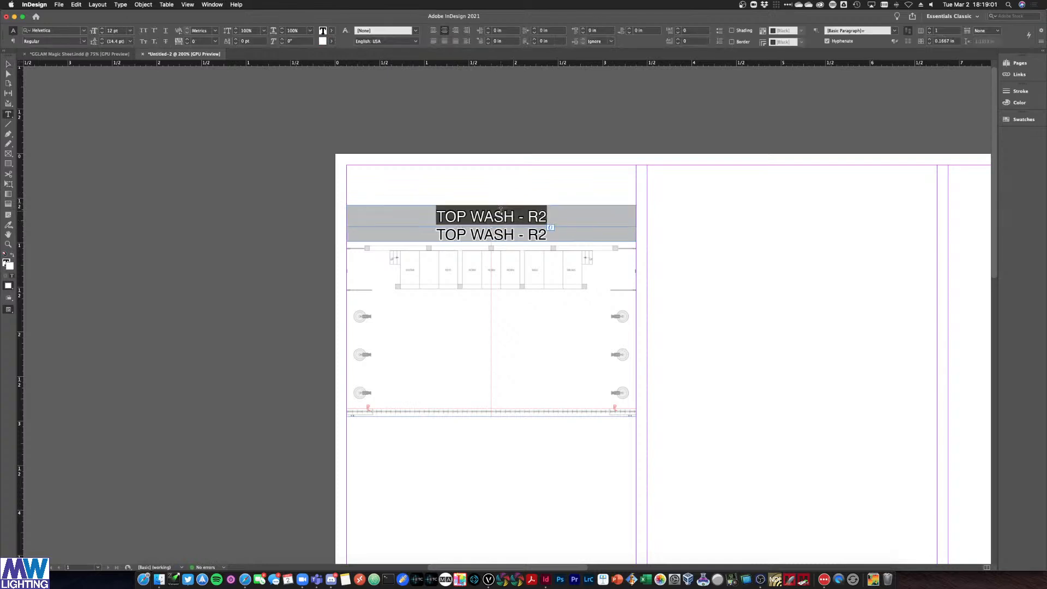
type("TO")
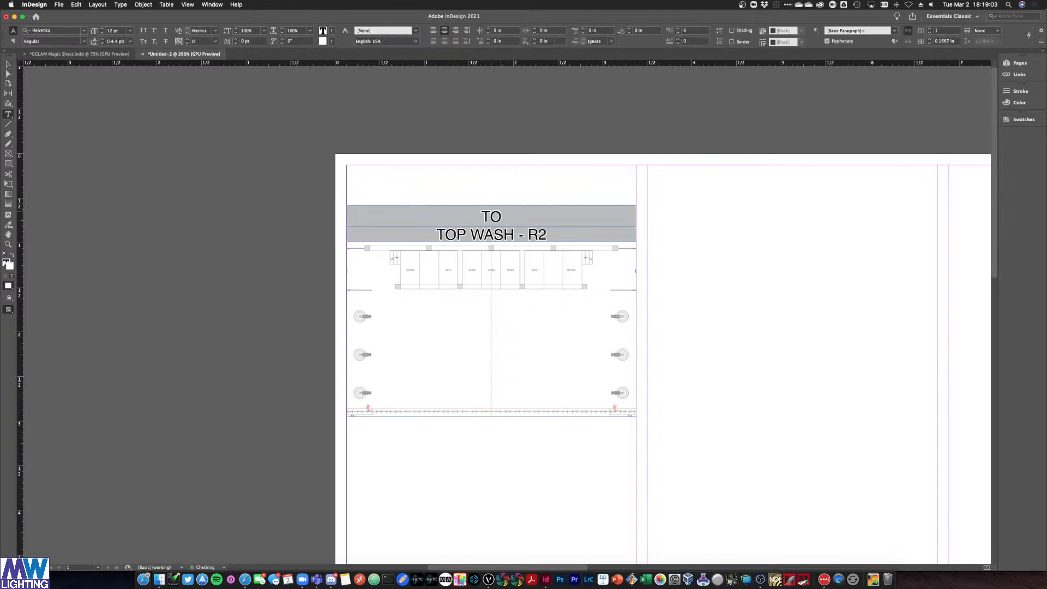
type("P ML WAL")
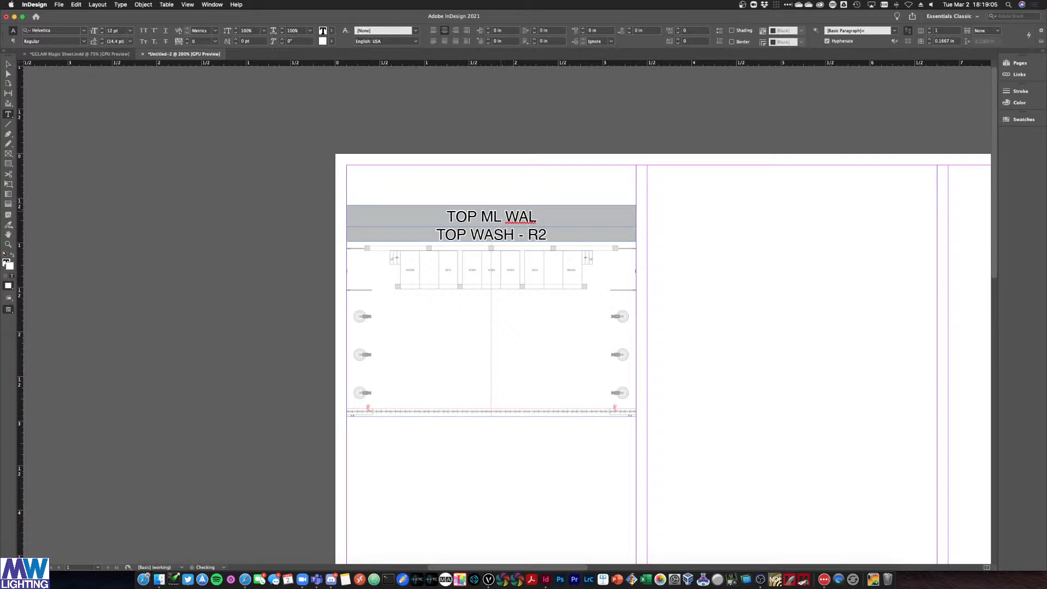
key("BackSpace")
type("SH")
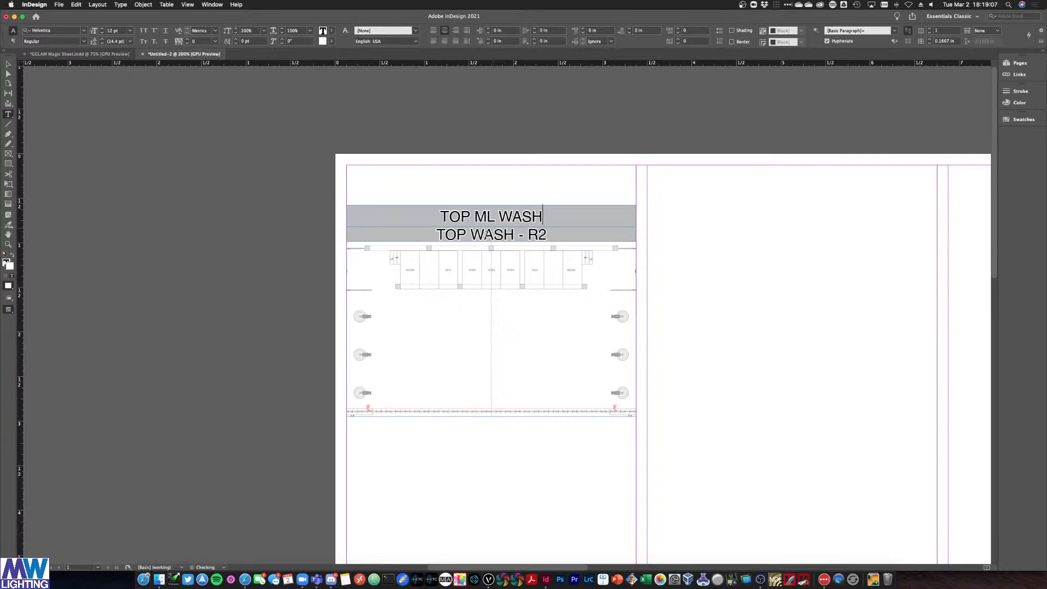
Replace the lower TOP WASH - R2 heading text with CHAUVET R2
triple_click(485, 234)
type("CHAU")
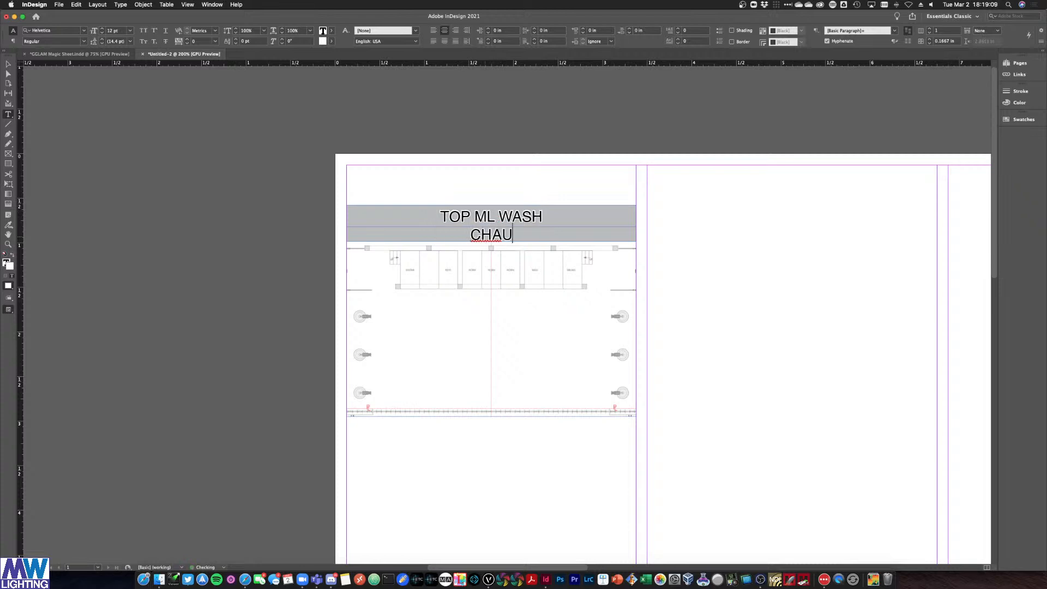
type("VET R2")
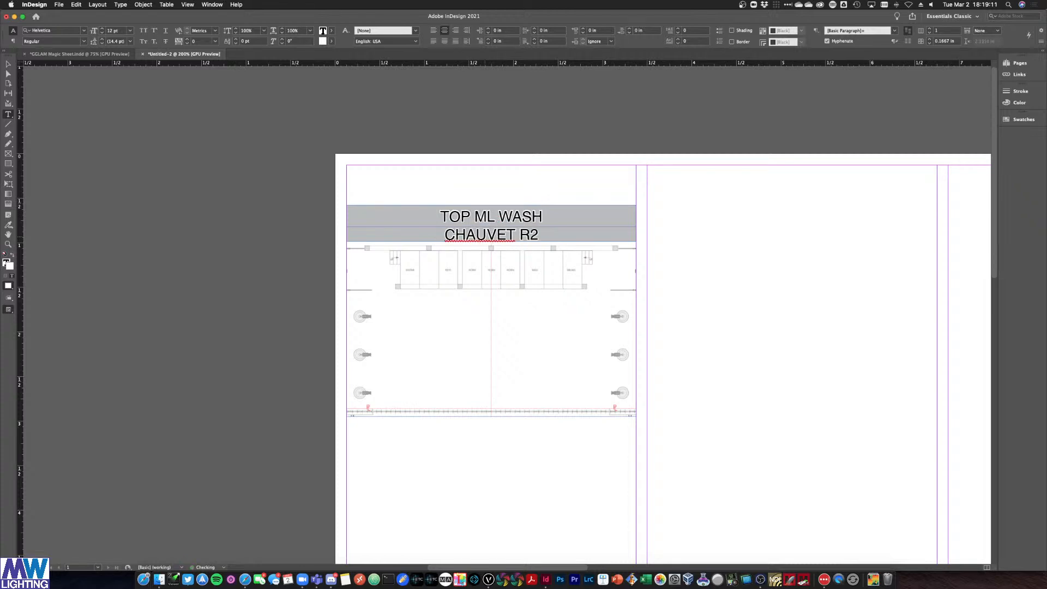
key("Escape")
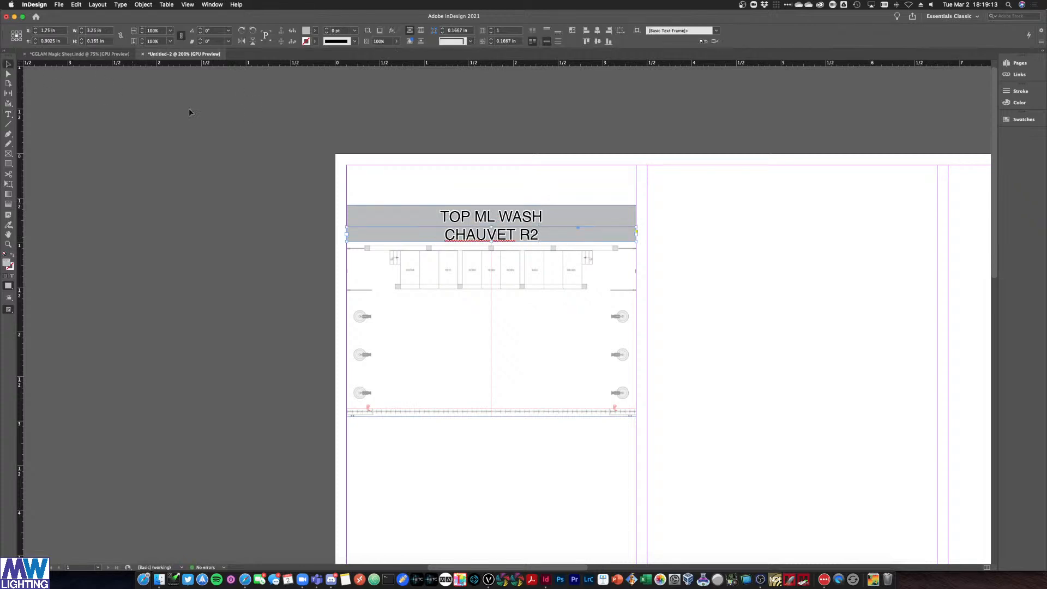
Reduce the font size of the CHAUVET R2 subheading so it is smaller than the heading above it
triple_click(465, 239)
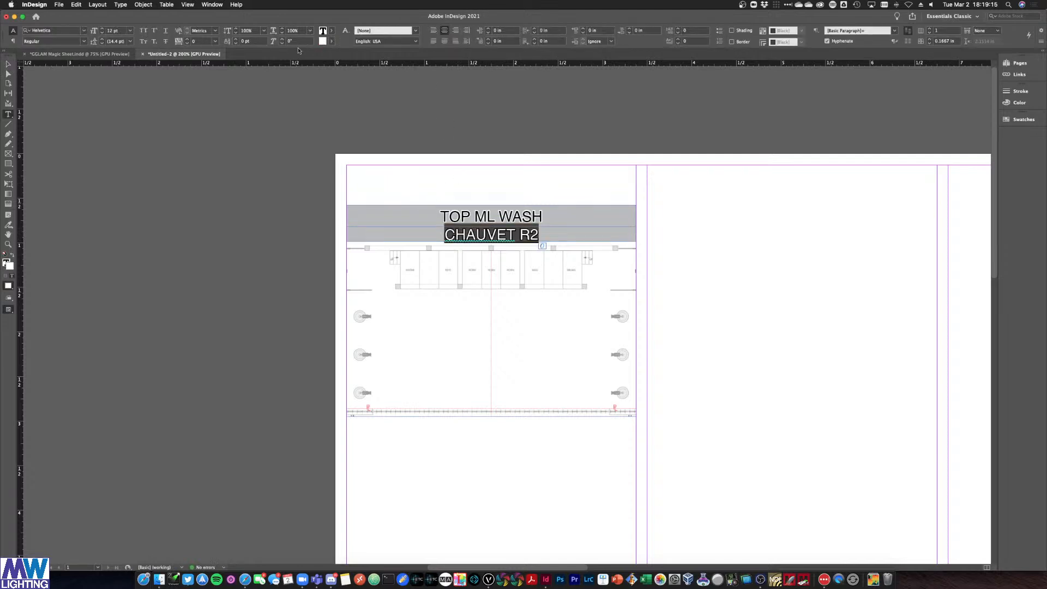
left_click(103, 33)
left_click(103, 33)
left_click(103, 33)
left_click(102, 33)
left_click(8, 64)
left_click(118, 111)
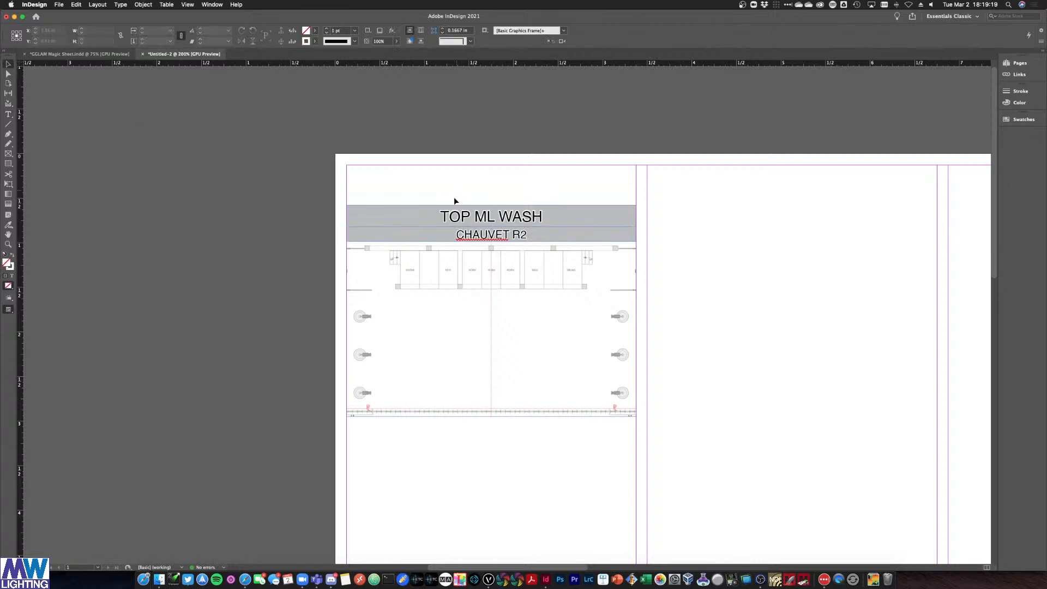
Make the TOP ML WASH heading bold and set its font size to 14 pt
triple_click(513, 216)
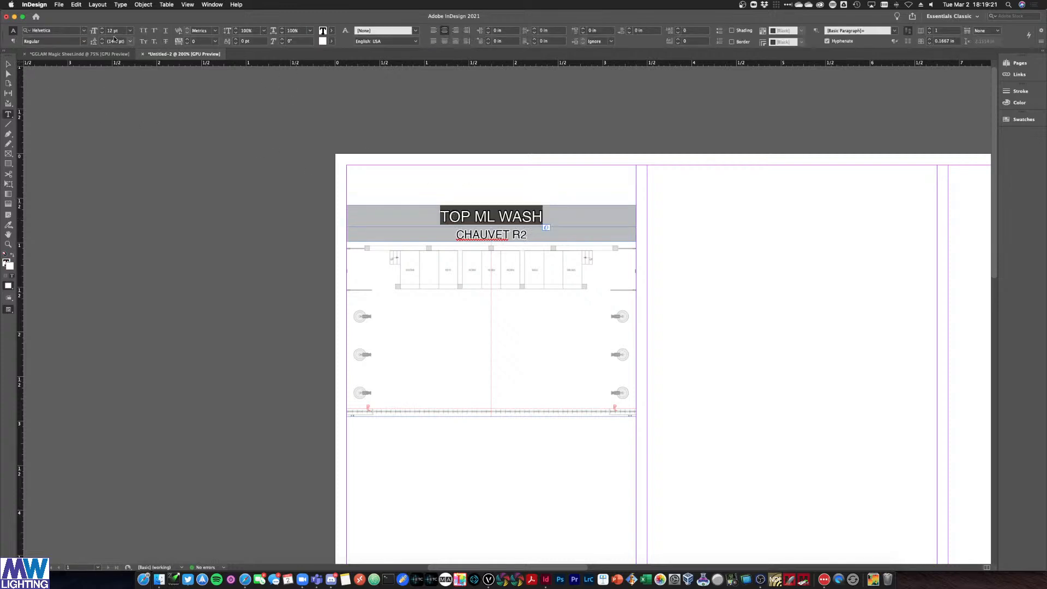
left_click(83, 41)
left_click(58, 73)
left_click(102, 28)
left_click(102, 28)
key("Escape")
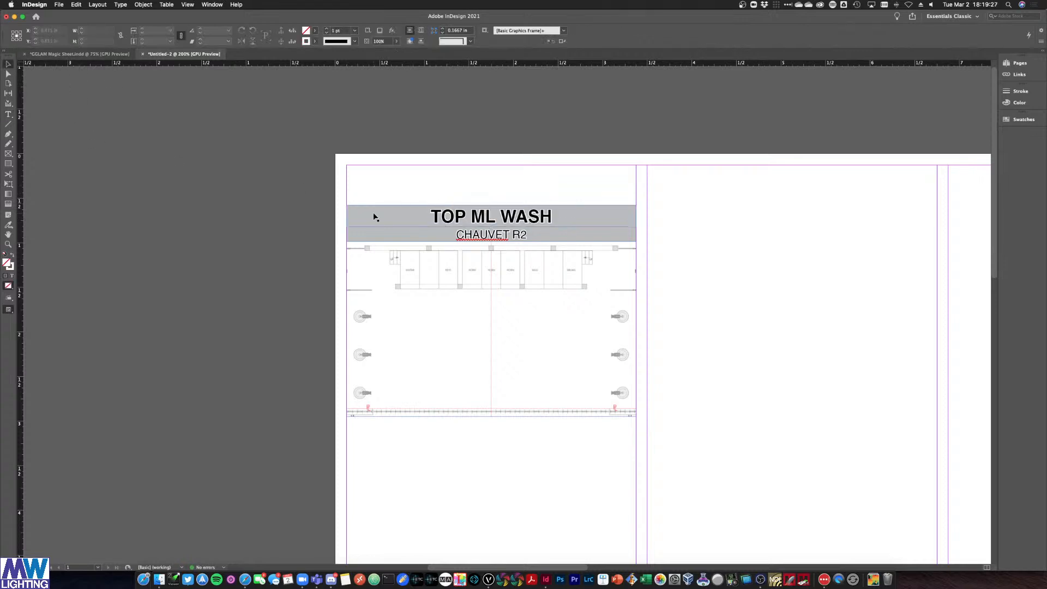
Set the fill of the TOP ML WASH heading frame to None
left_click(315, 30)
scroll(270, 59, "up", 10)
scroll(271, 58, "up", 5)
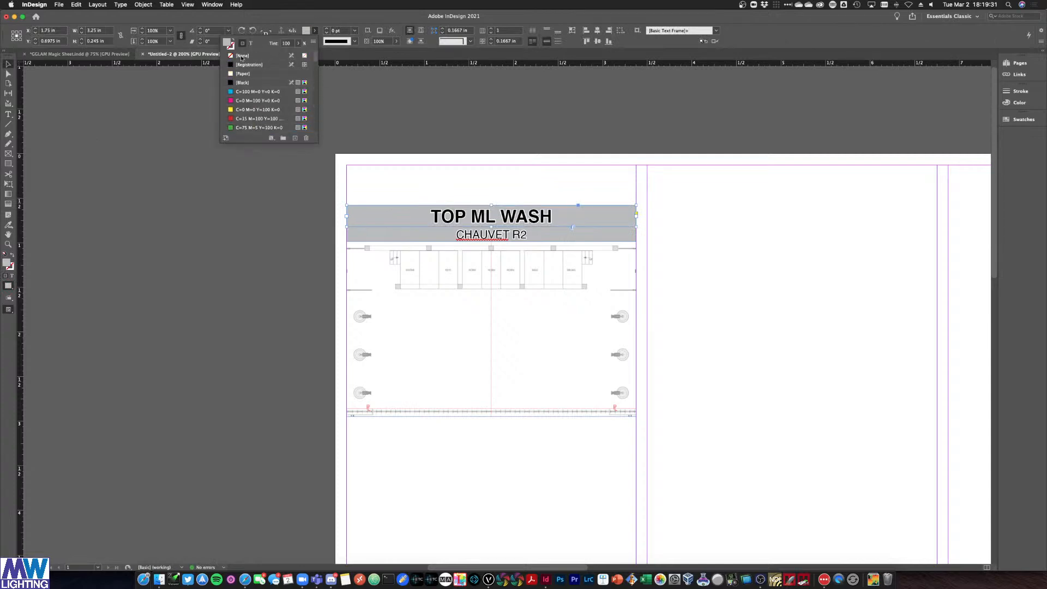
left_click(250, 55)
left_click(256, 196)
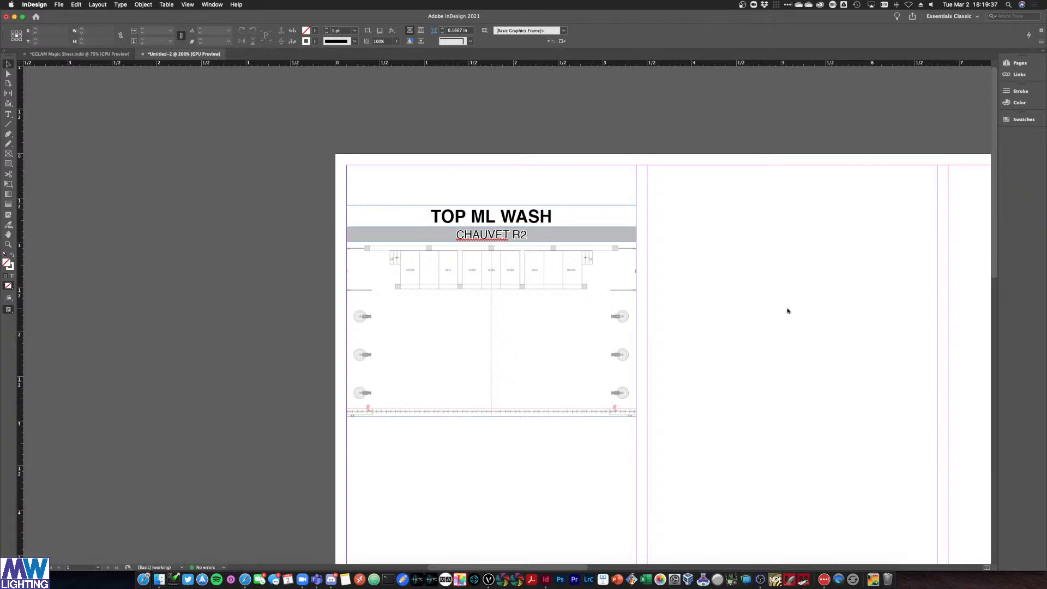
Save the document as Let's Hang On Magic Sheet in the 09 - Magic Sheet folder
key("super+s")
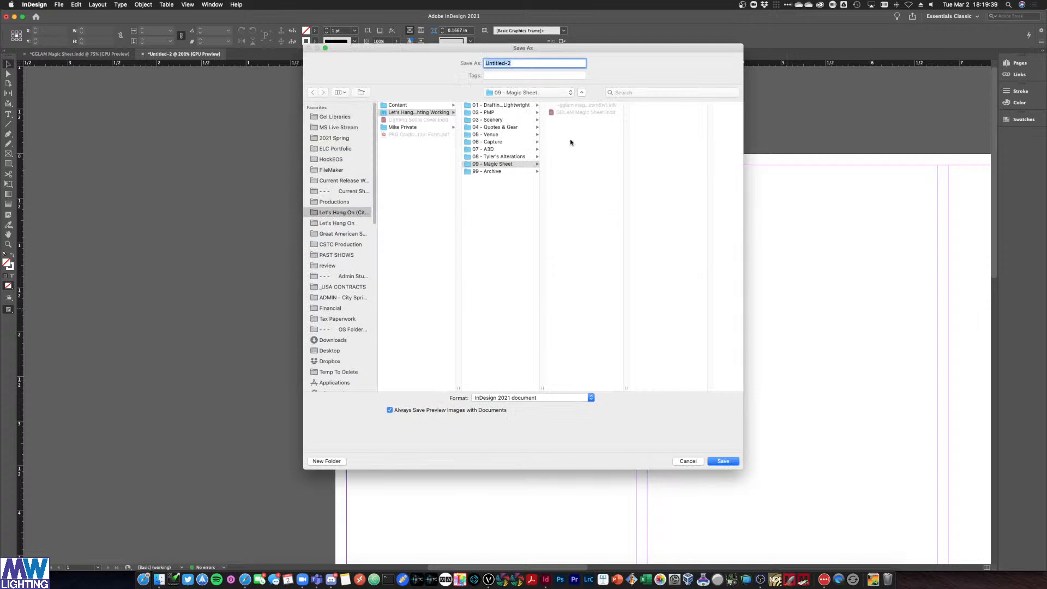
left_click(519, 165)
left_click(520, 66)
key("super+a")
type("Let's Hang On Magic Sheet")
key("Return")
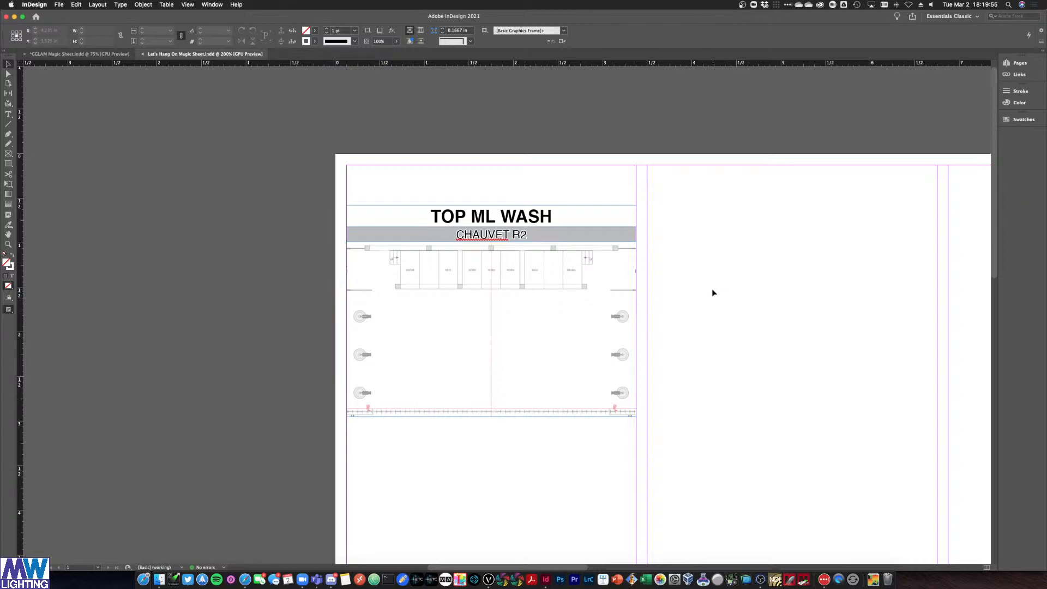
Switch to the Finder window, show the MS Live Stream folder and move the window fully into view
key("ctrl+Up")
left_click(389, 234)
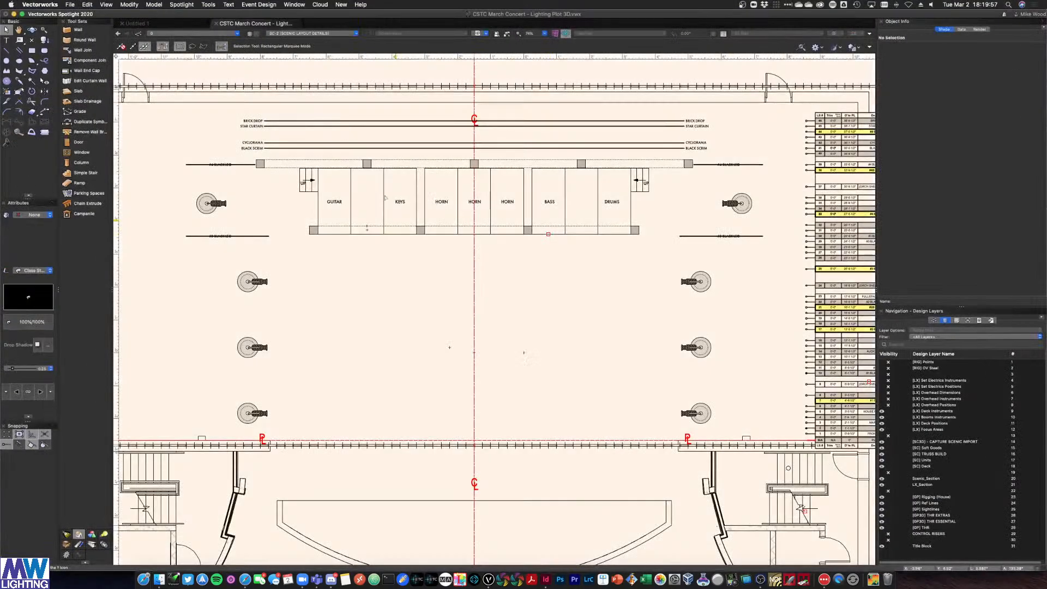
key("ctrl+Up")
left_click(214, 192)
key("ctrl+Up")
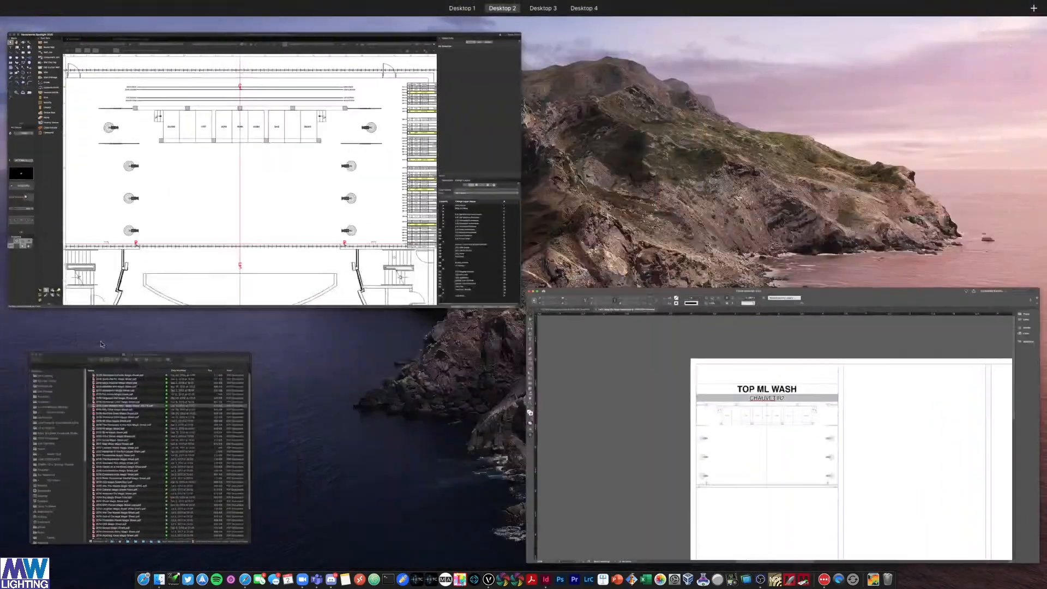
left_click(67, 343)
key("ctrl+Up")
left_click(106, 405)
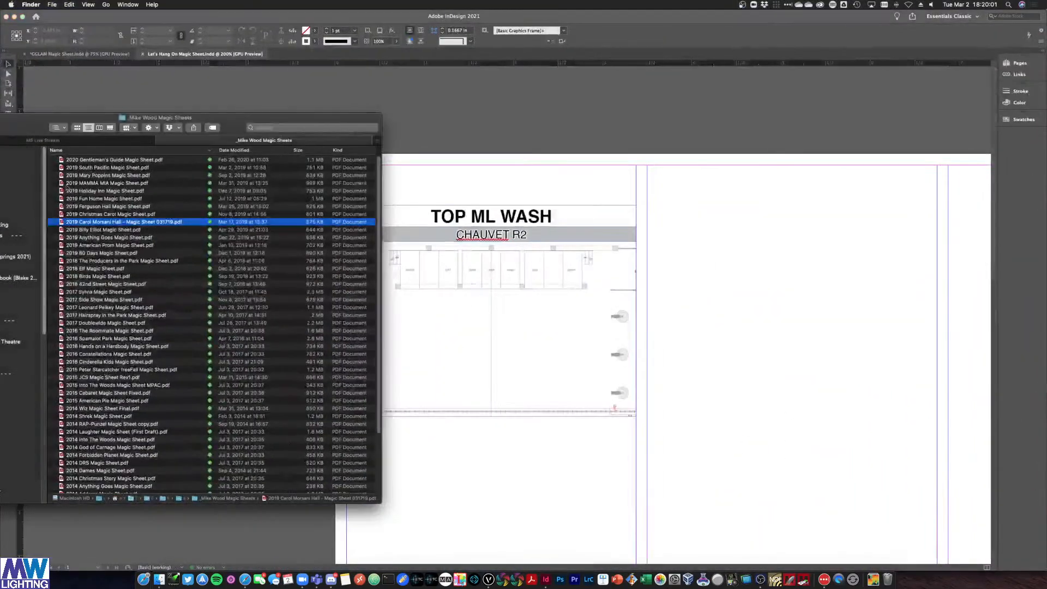
left_click(60, 142)
left_click_drag(33, 128, 159, 132)
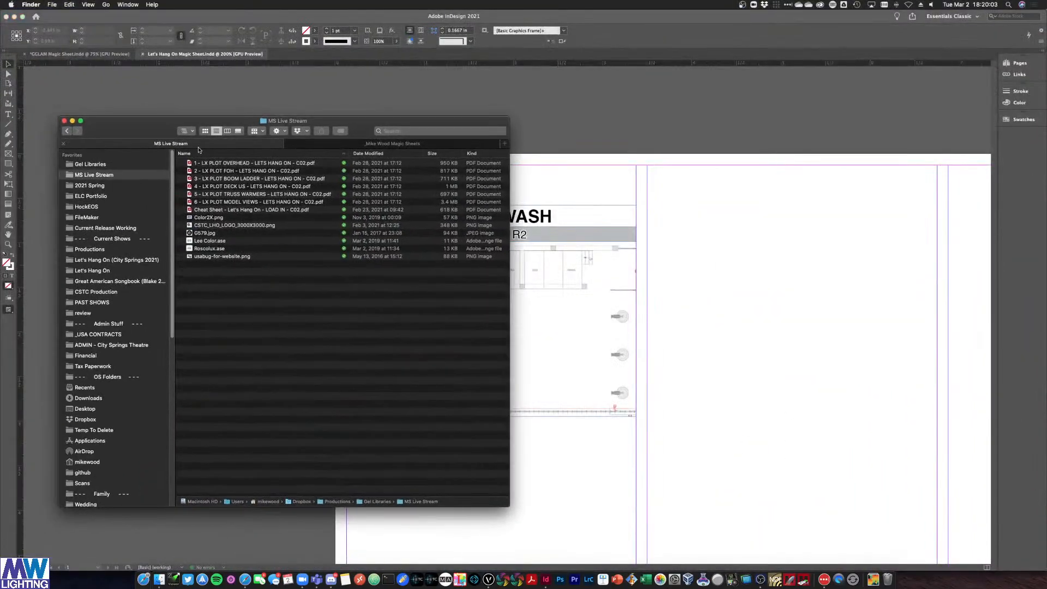
Briefly preview the LX PLOT OVERHEAD PDF, and open Cheat Sheet - Let's Hang On - LOAD IN - C02.pdf in Acrobat
left_click(199, 162)
key("space")
key("space")
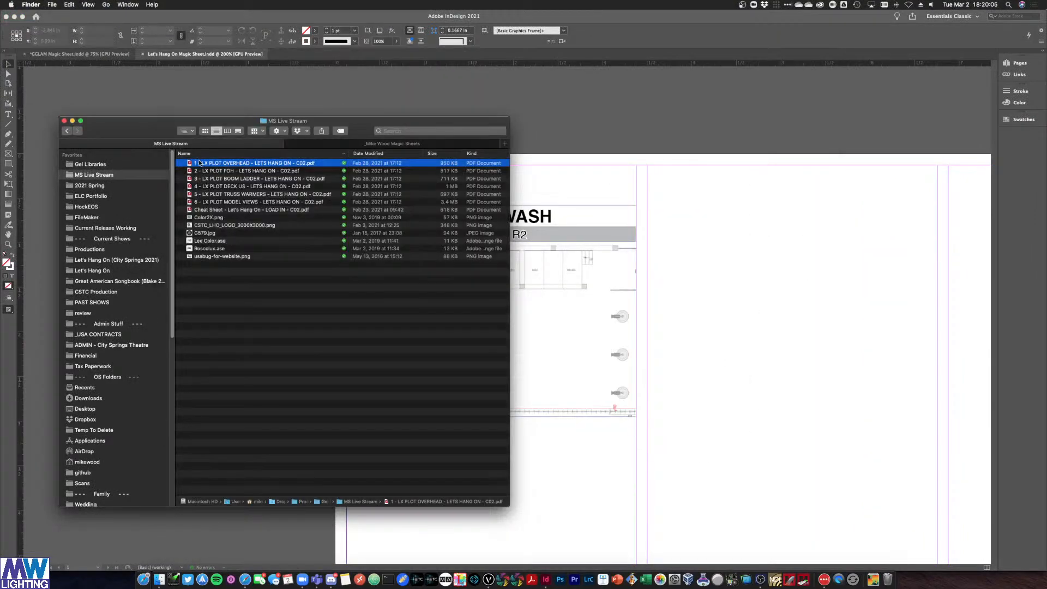
double_click(229, 210)
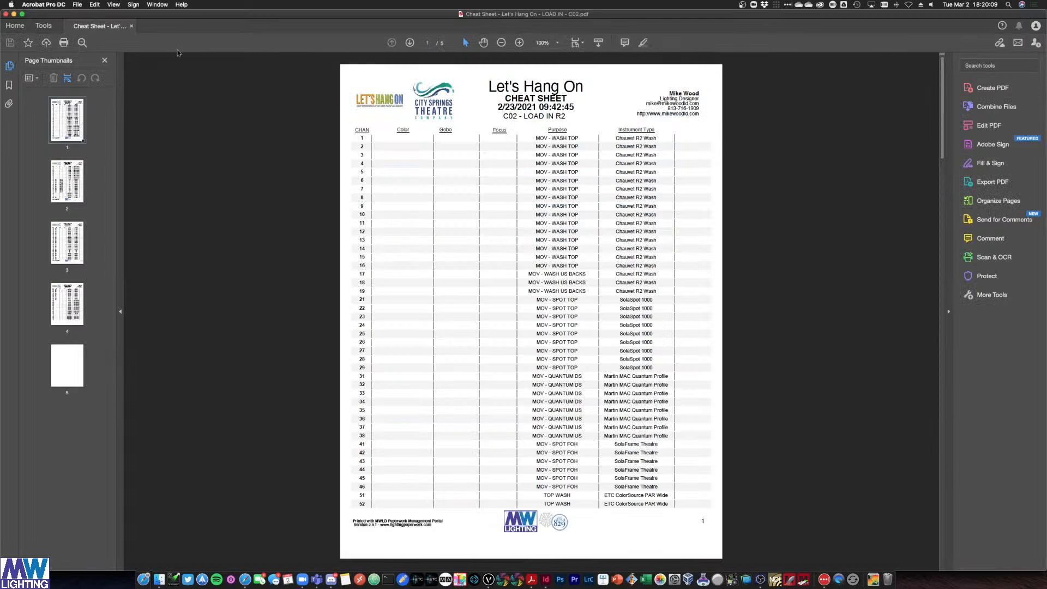
Narrow the Acrobat window to about half the screen and hide the page thumbnails
left_click_drag(1043, 12, 589, 11)
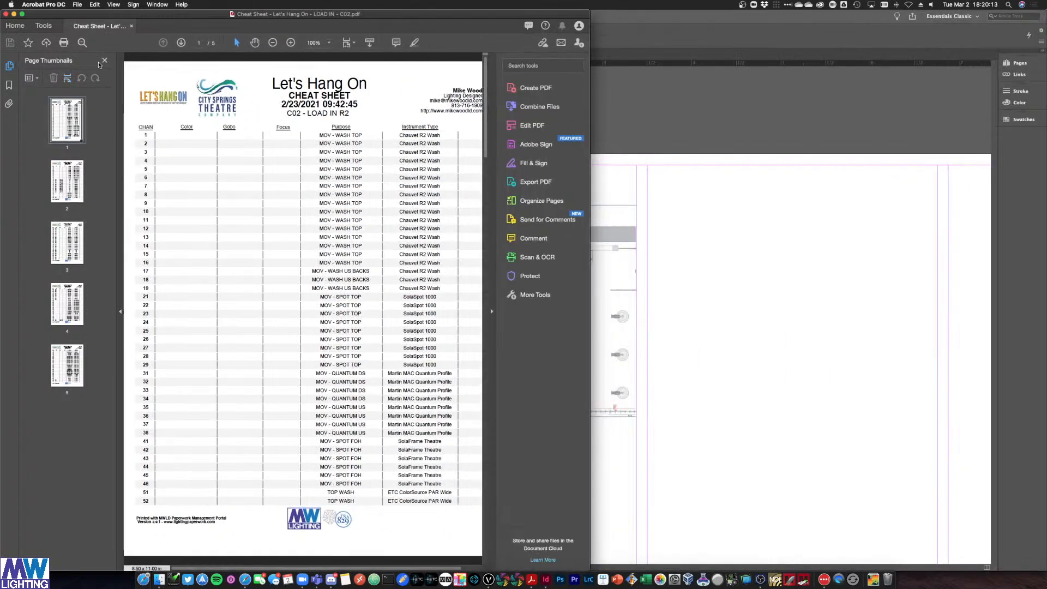
left_click(9, 66)
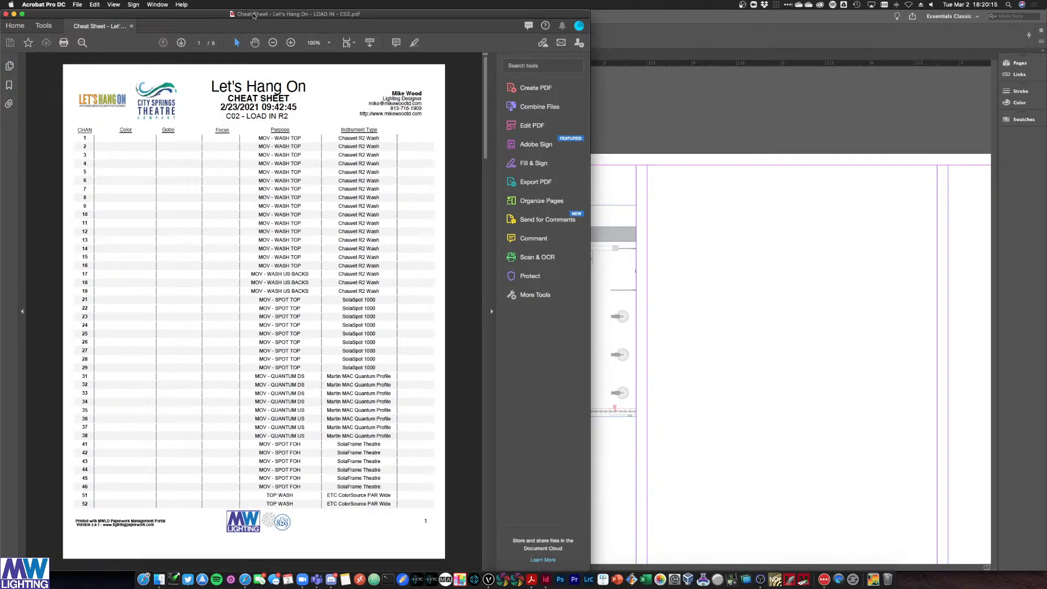
left_click_drag(589, 12, 510, 11)
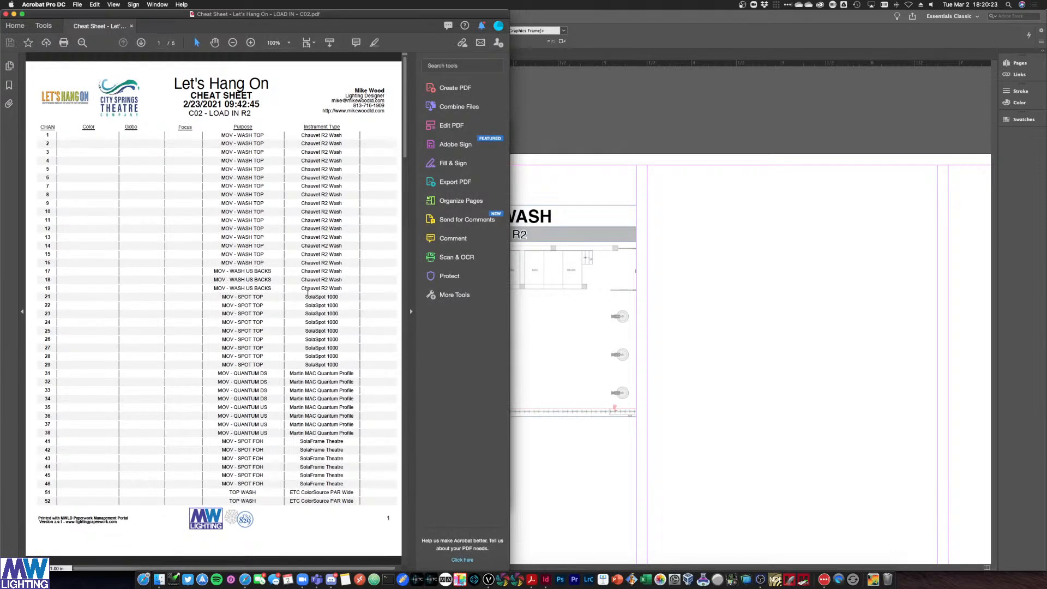
Switch to Vectorworks and display the sheet layer 1 [LX PLOT OVERHEAD] of the March Concert plot
key("ctrl+Up")
left_click(351, 186)
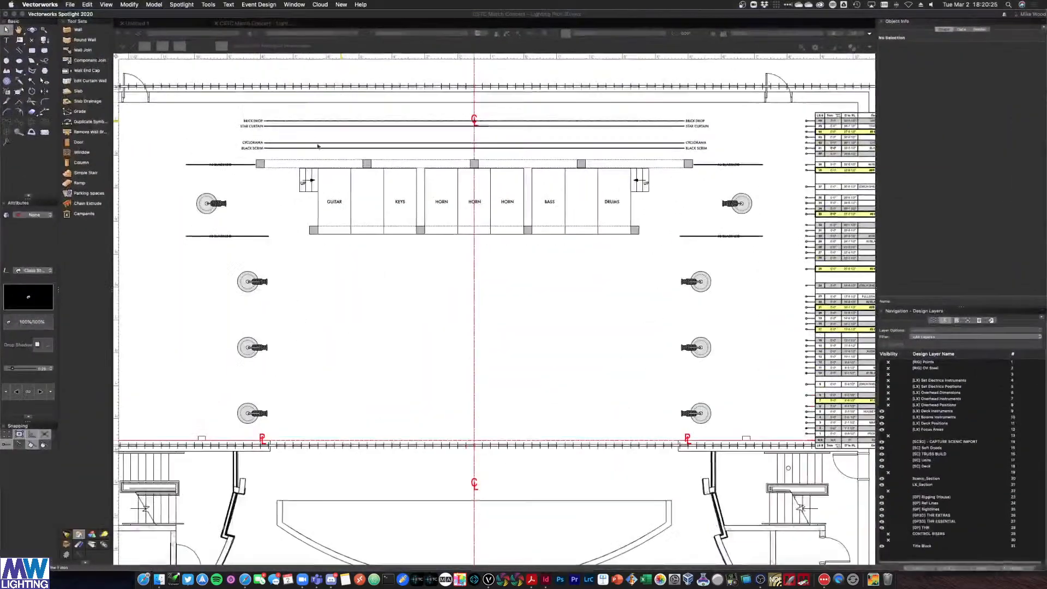
left_click(275, 34)
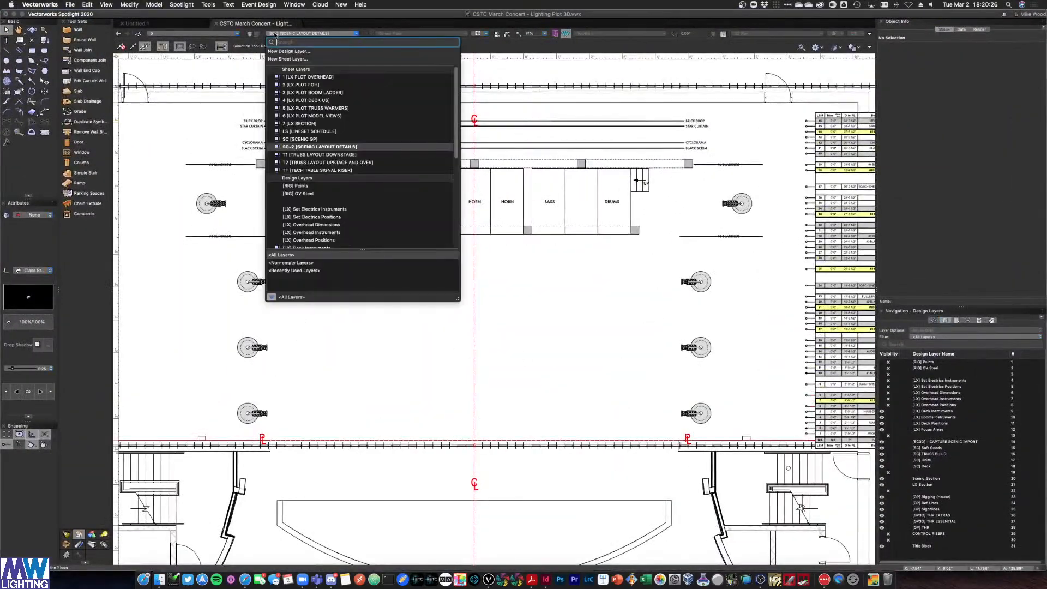
left_click(320, 78)
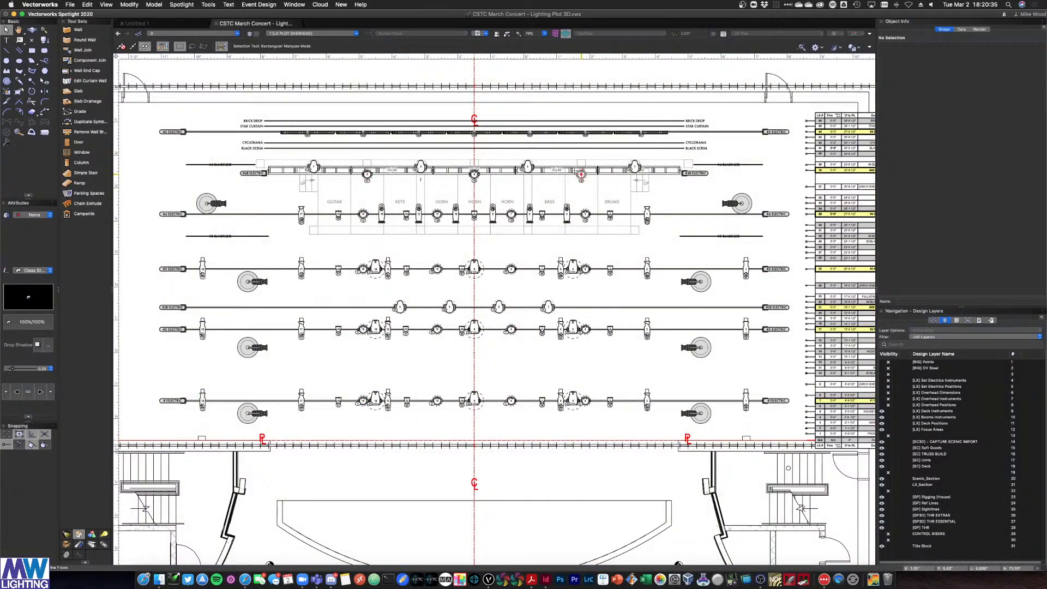
Back in InDesign, duplicate the TOP ML WASH heading onto the downstage end of the stage plan and change the copy's text to 999
key("ctrl+Up")
left_click(538, 207)
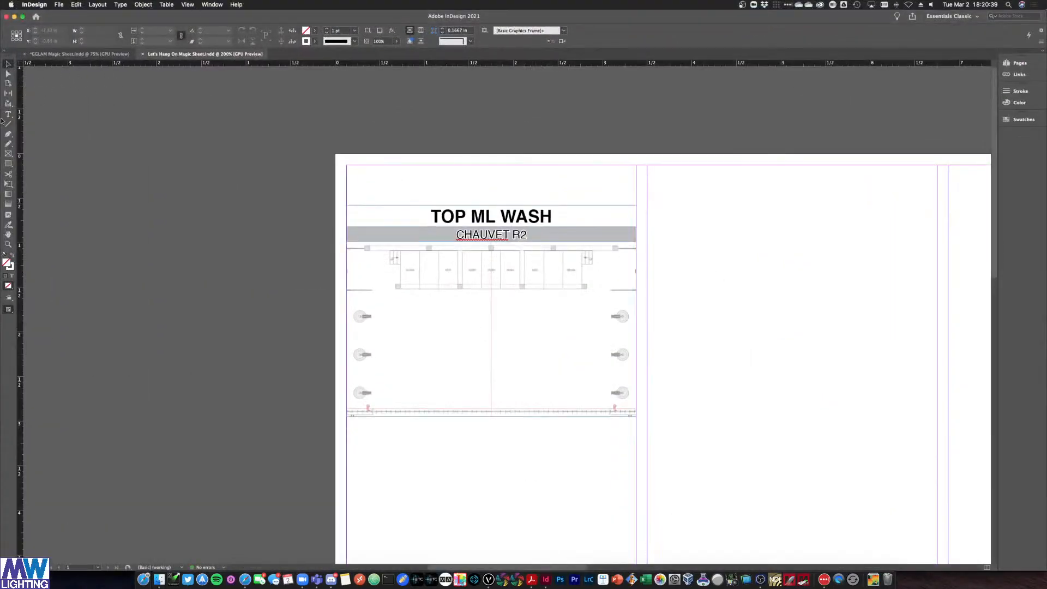
left_click(456, 219)
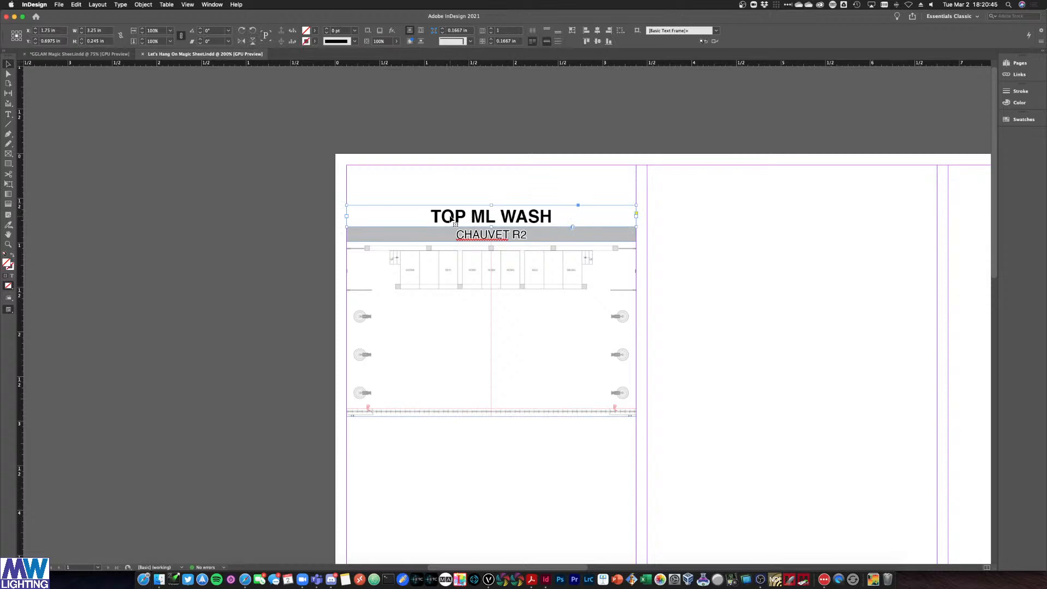
left_click_drag(455, 223, 455, 402)
triple_click(508, 394)
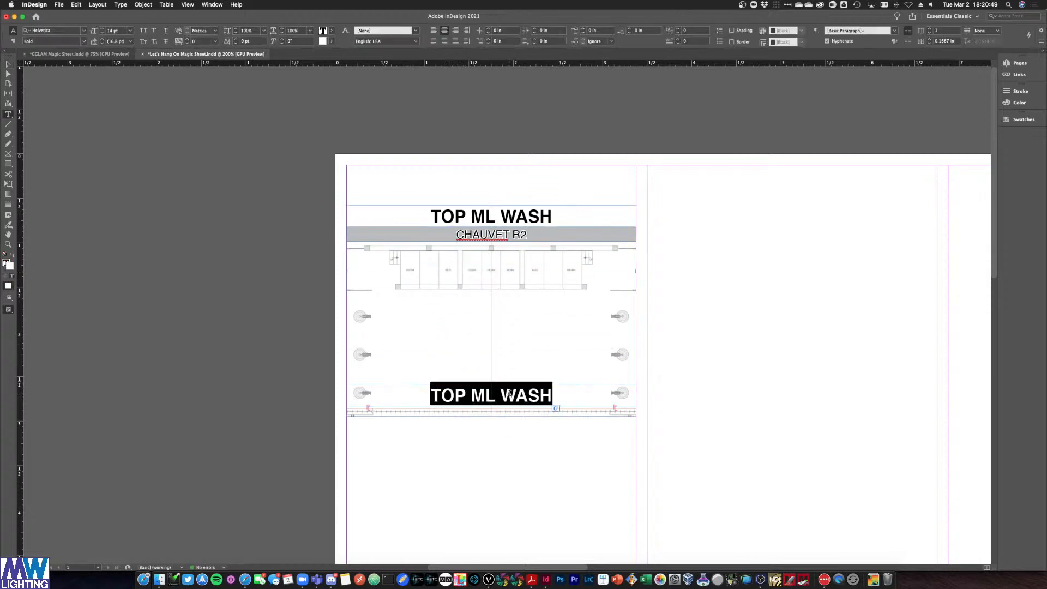
type("999")
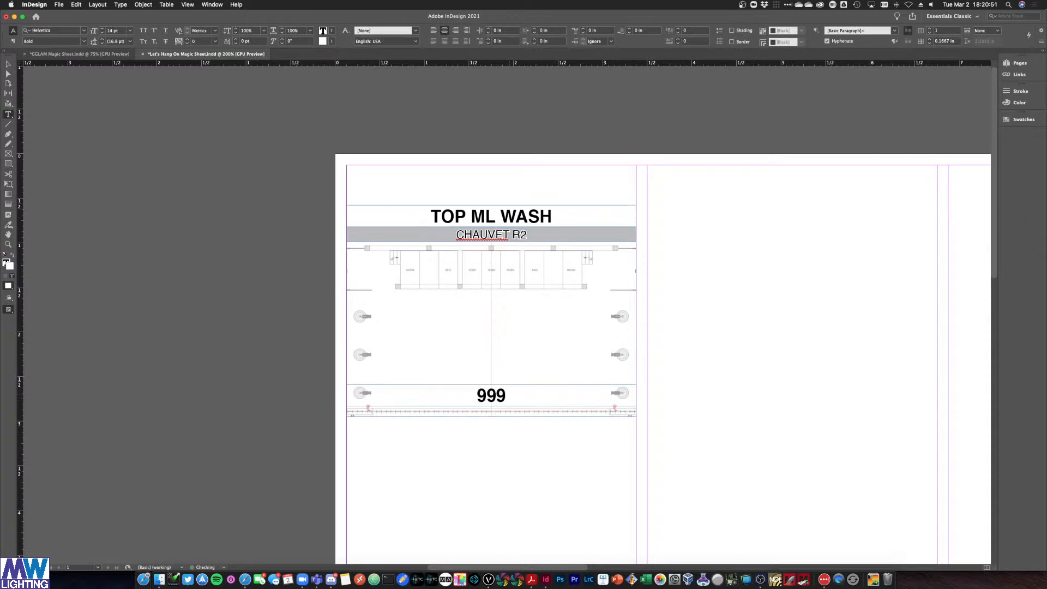
Narrow the 999 text frame from both sides to about 0.55 in wide, centred on the stage centre line
left_click(9, 64)
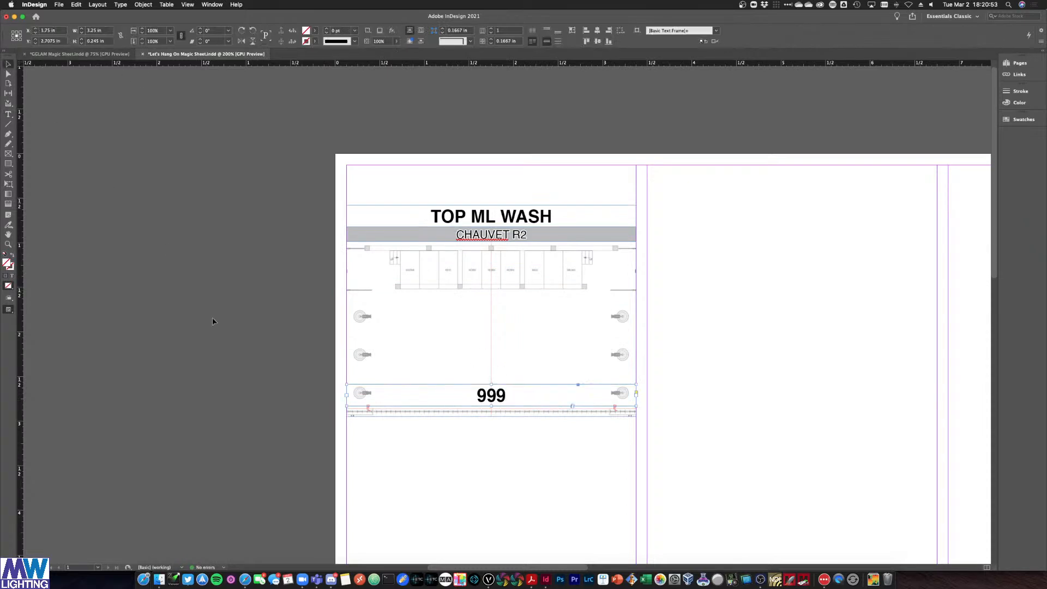
left_click(457, 399)
left_click_drag(345, 406, 467, 406)
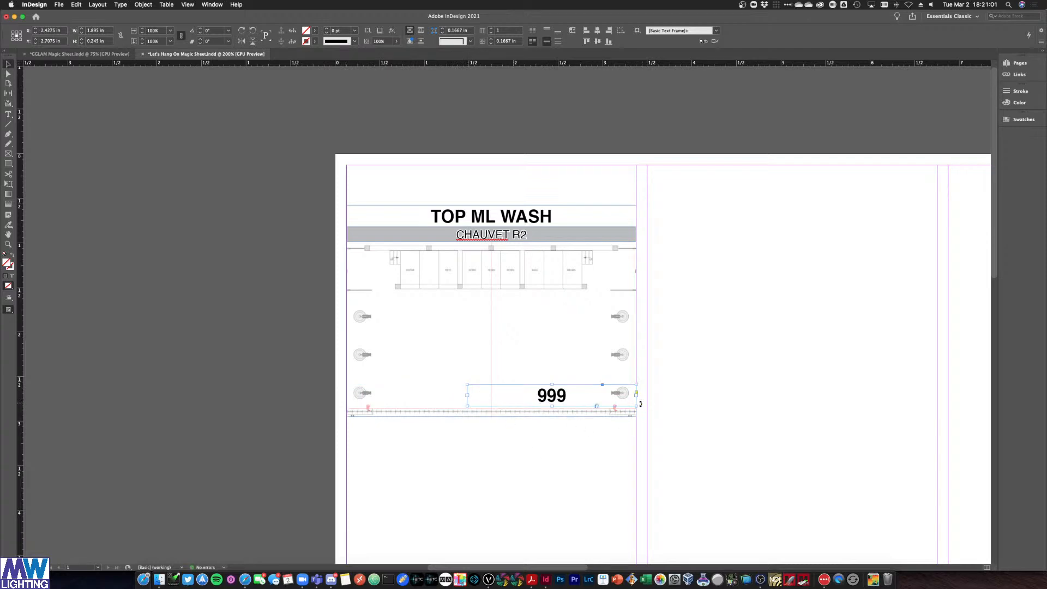
left_click_drag(635, 406, 516, 406)
left_click(512, 449)
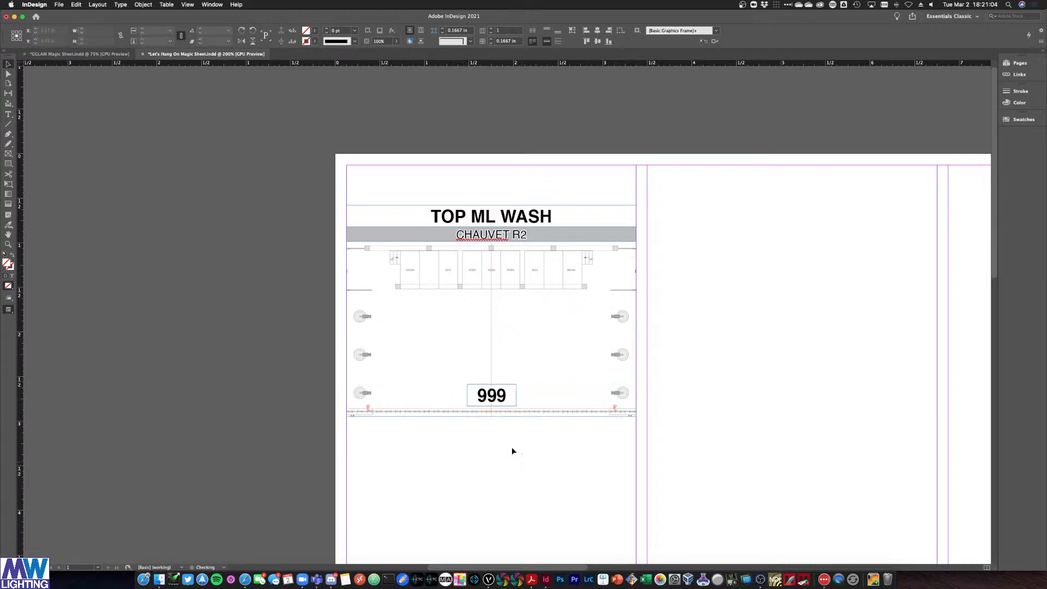
left_click(493, 385)
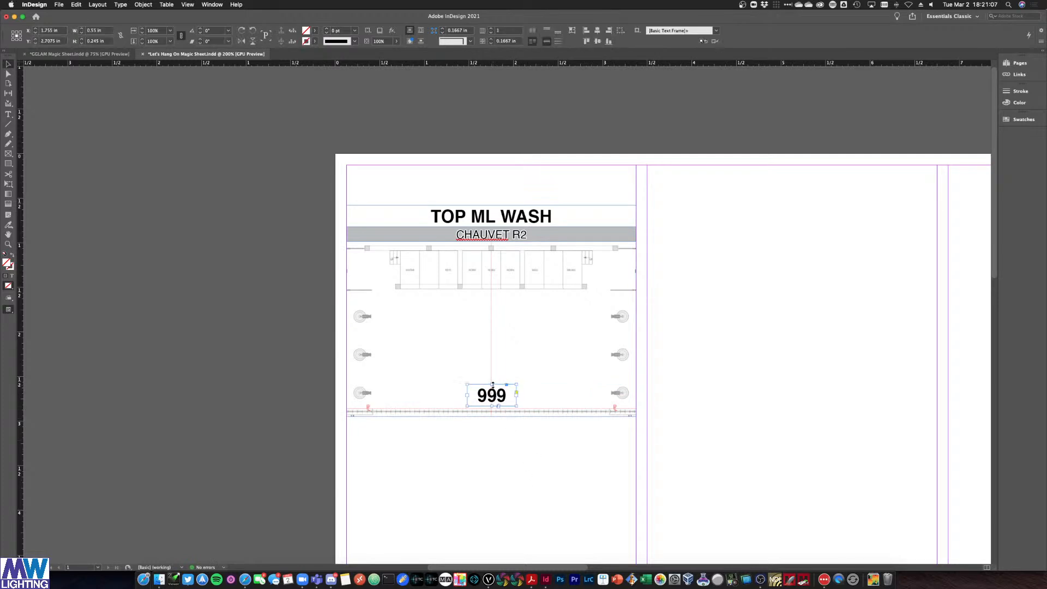
Increase the height of the 999 label frame to about 0.31 in from its upstage edge
left_click_drag(492, 383, 492, 378)
left_click(528, 496)
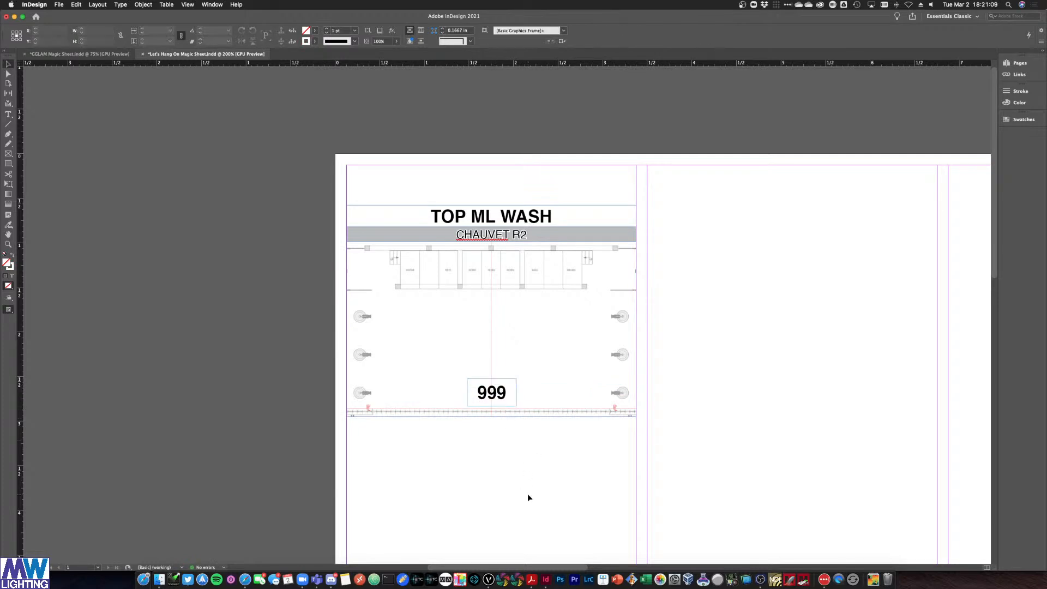
left_click(500, 401)
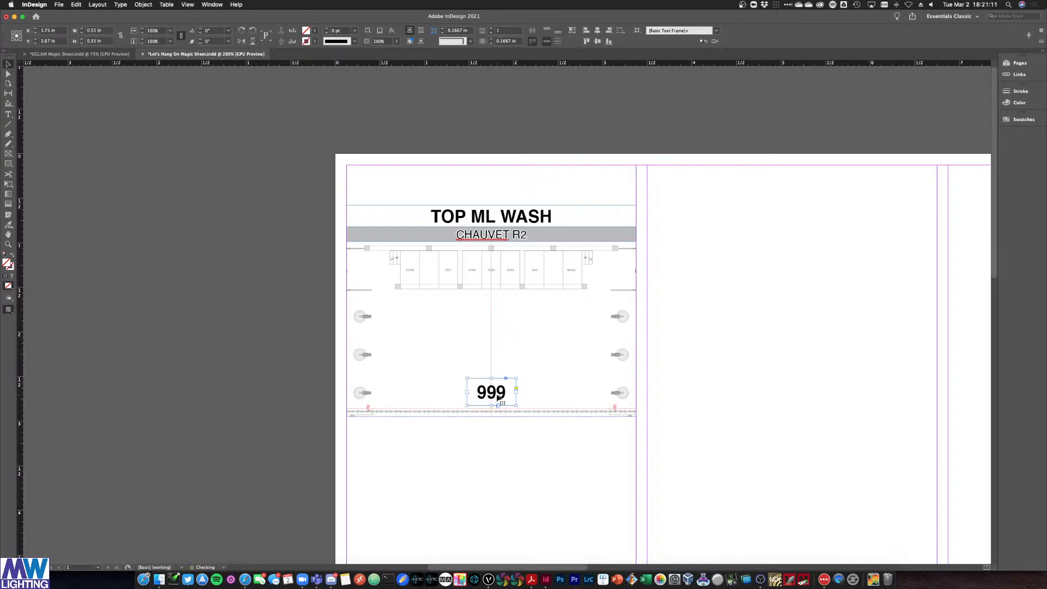
Duplicate the 999 frame into an edge-to-edge row of four labels, centred on the stage centre line
left_click_drag(498, 400, 544, 393)
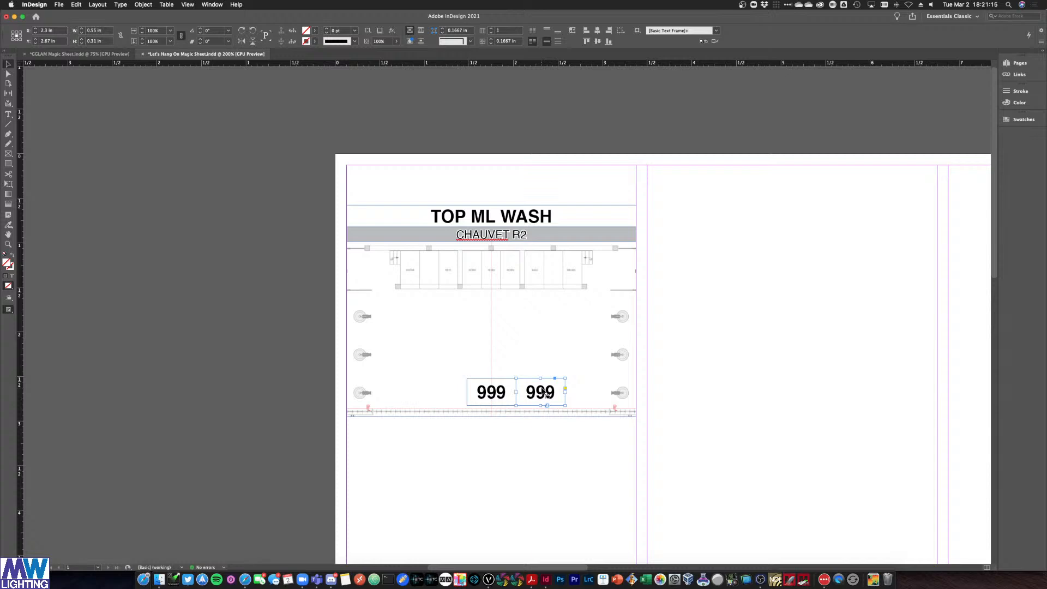
key("super+v")
left_click_drag(505, 314, 587, 395)
key("super+v")
left_click_drag(496, 312, 512, 393)
left_click(588, 392, "shift")
left_click(547, 391, "shift")
left_click(503, 393, "shift")
left_click(551, 458)
Copy the row of four 999 labels twice upstage to form three stacked rows
left_click(420, 395)
left_click(484, 393, "shift")
left_click(522, 393, "shift")
left_click(559, 393, "shift")
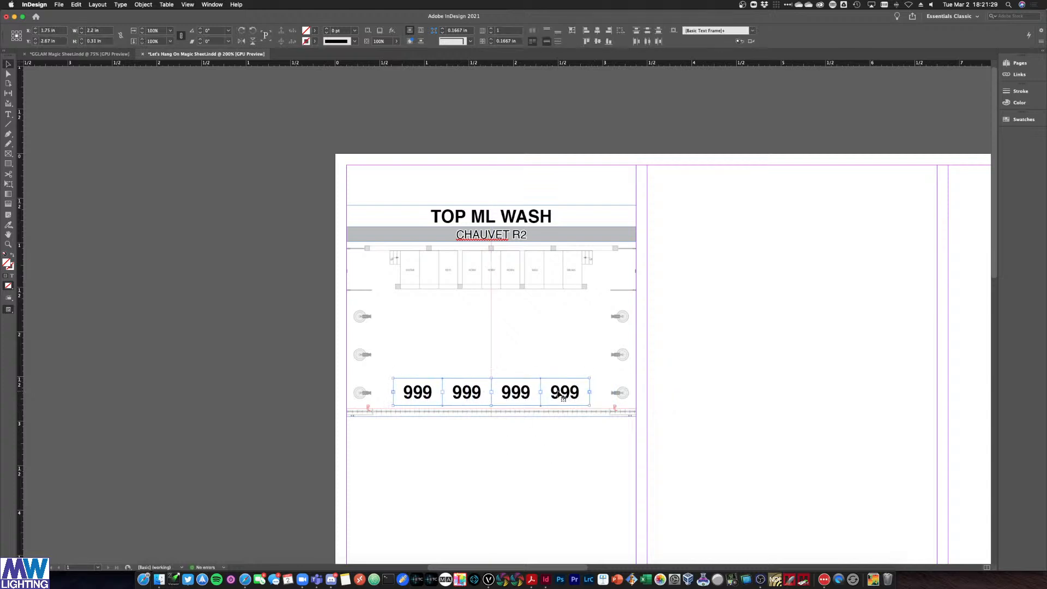
key("super+c")
key("super+v")
left_click_drag(480, 316, 464, 335)
left_click(516, 474)
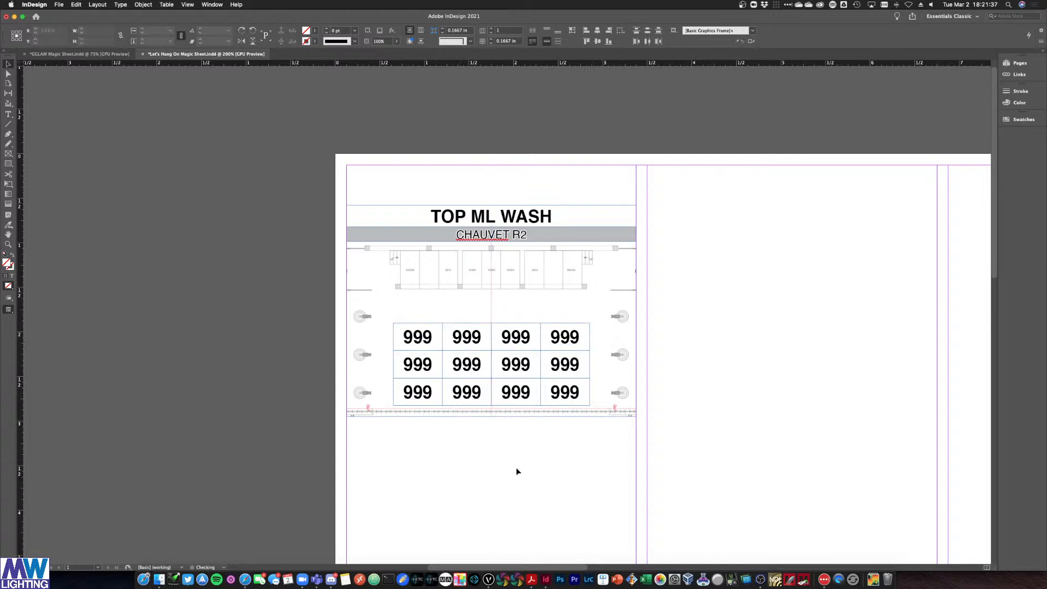
Duplicate the upstage row as a fourth row of four, and add a centred row of three 999 labels above it
left_click(468, 335)
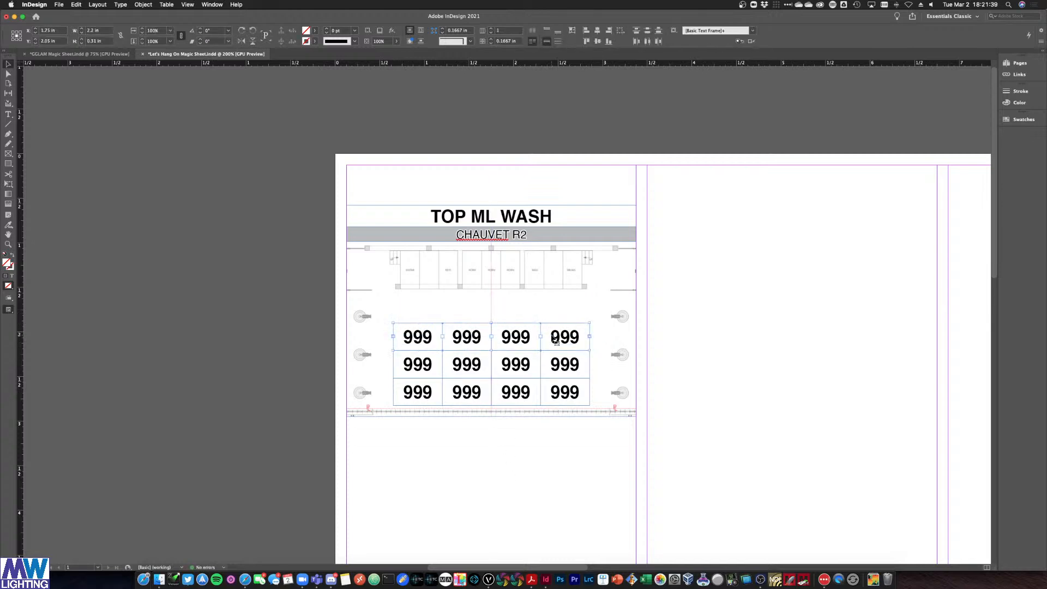
left_click_drag(556, 341, 453, 303)
left_click(527, 484)
left_click(480, 311)
left_click(515, 311, "shift")
left_click(560, 311, "shift")
left_click_drag(563, 315, 503, 284)
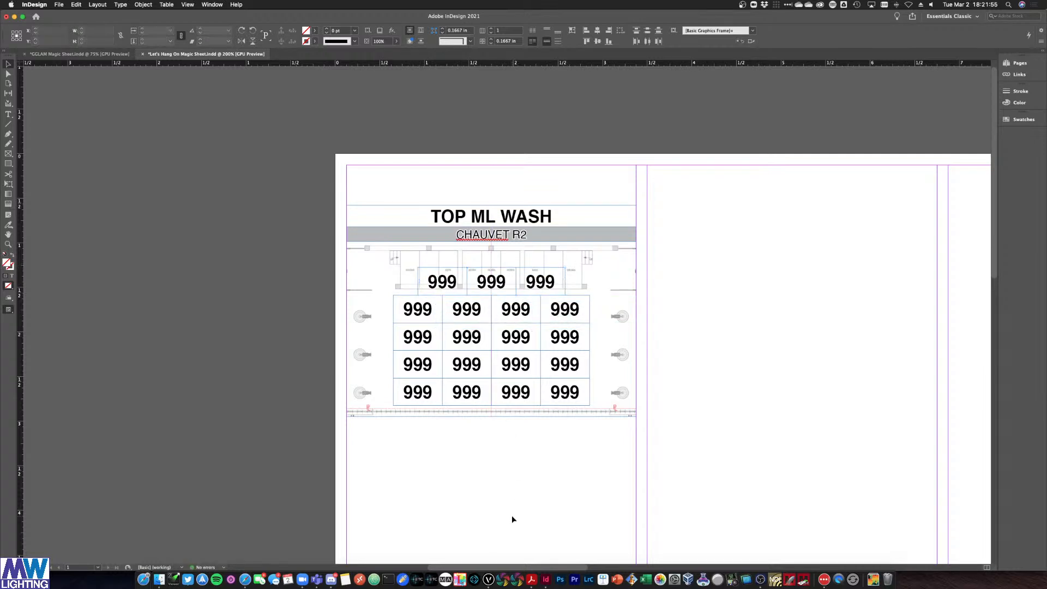
Check the fixture layout on the overhead plot in Vectorworks and return to the InDesign magic sheet
key("ctrl+Up")
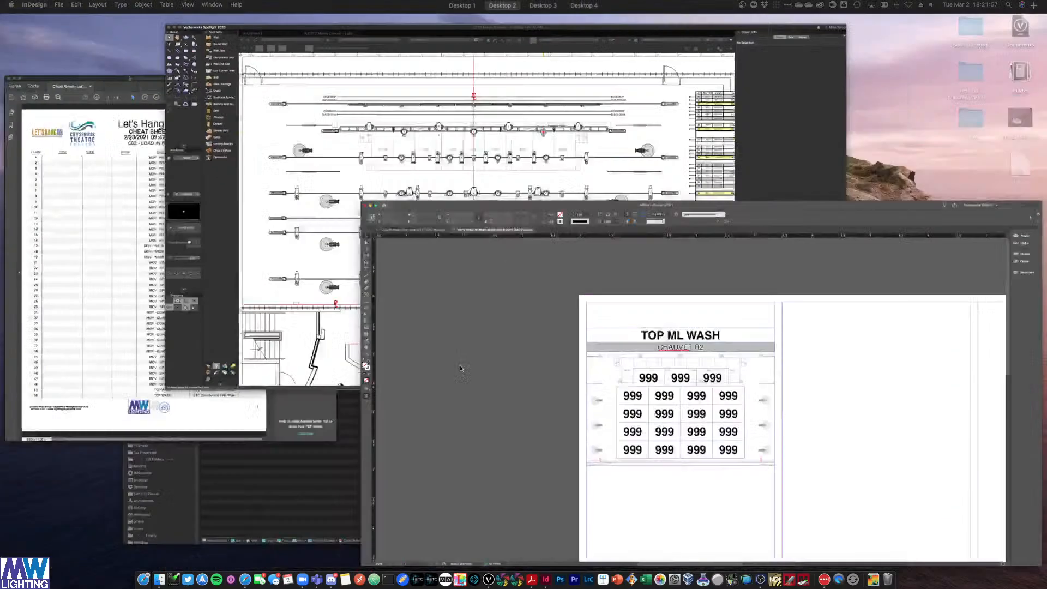
left_click(435, 271)
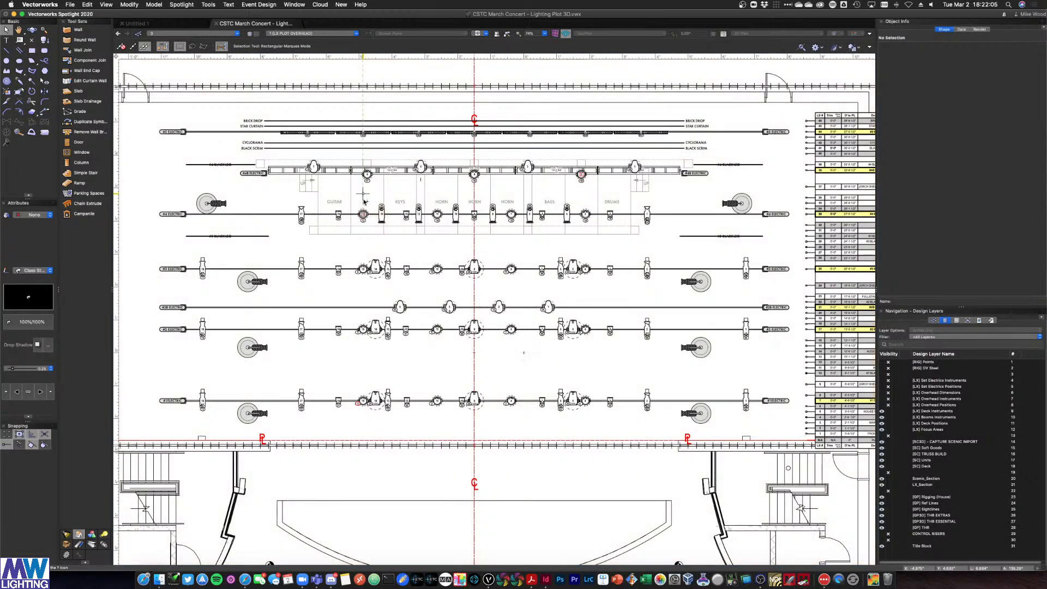
key("ctrl+Up")
left_click(514, 226)
Select all the 999 labels without the stage plan and nudge them upstage until the three-label row overlaps the band risers
left_click_drag(675, 458, 381, 264)
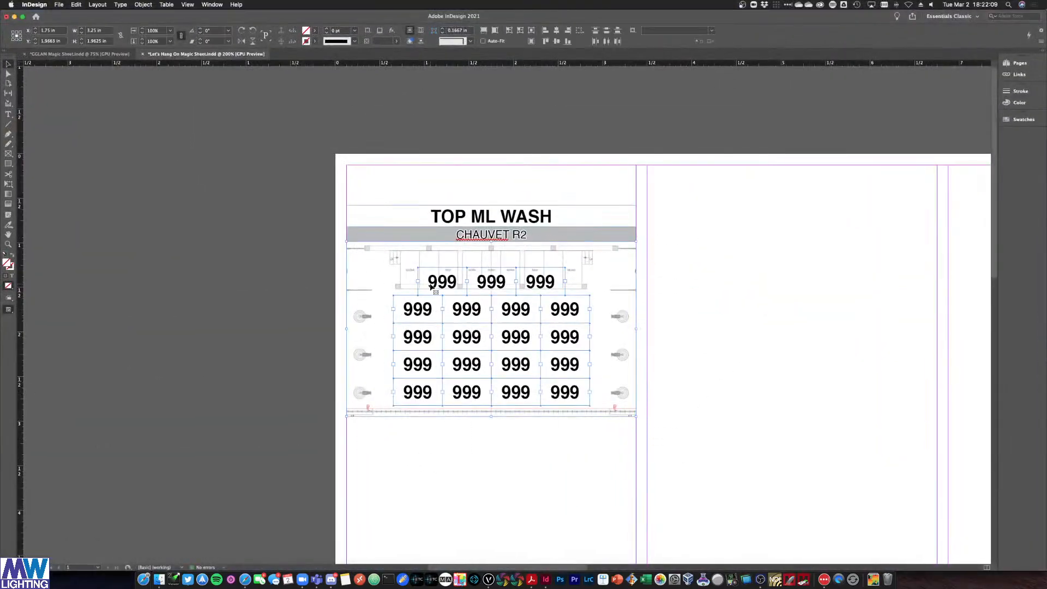
left_click(361, 265, "shift")
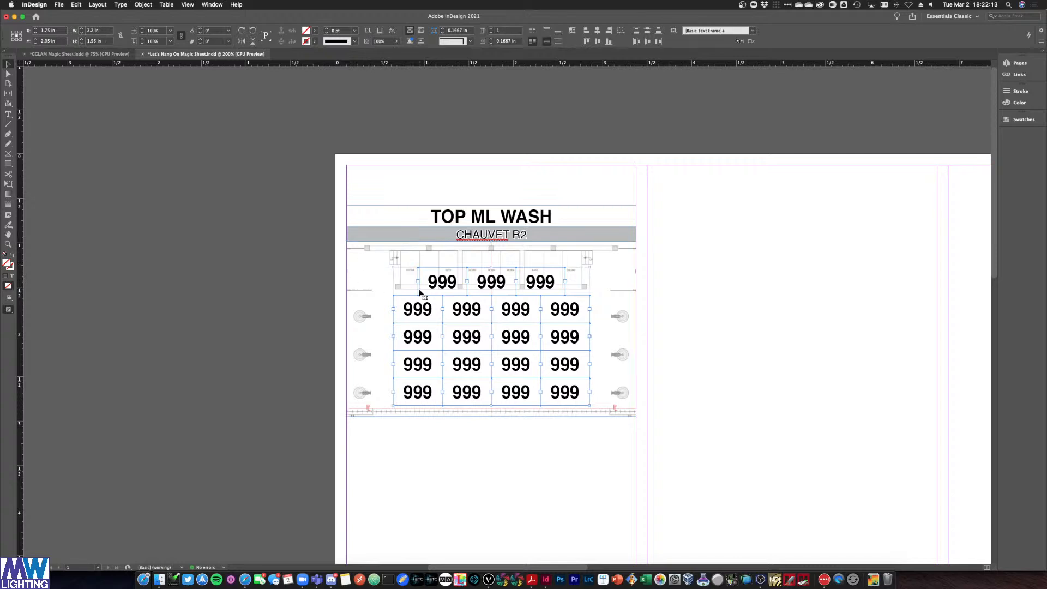
key("Up")
key("Up")
key("Up")
key("Up")
key("Up")
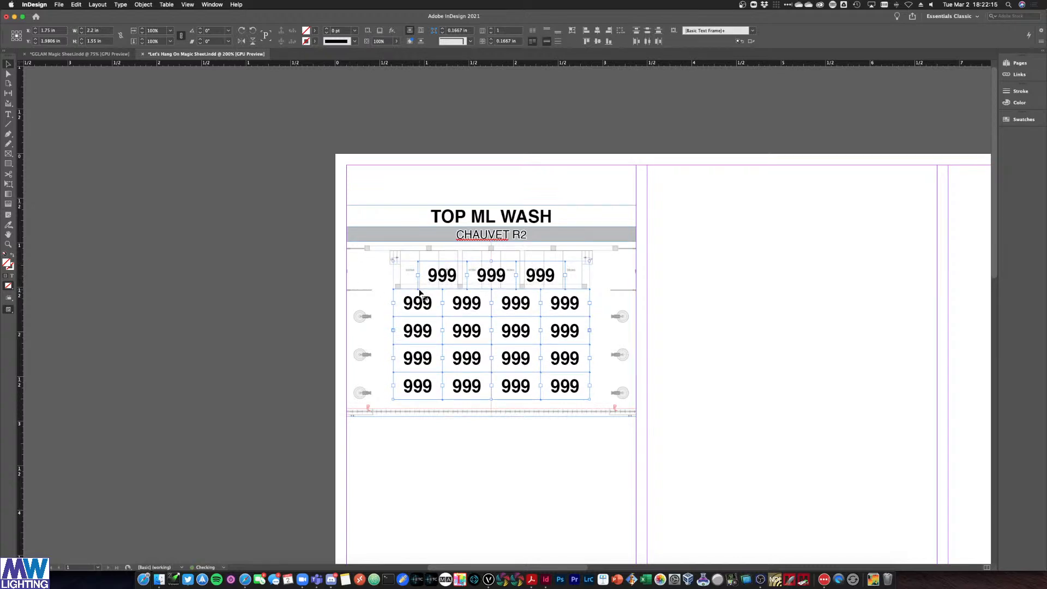
key("Up")
key("Up")
key("Up")
key("Up")
key("Up")
key("Up")
key("Up")
key("Up")
key("Up")
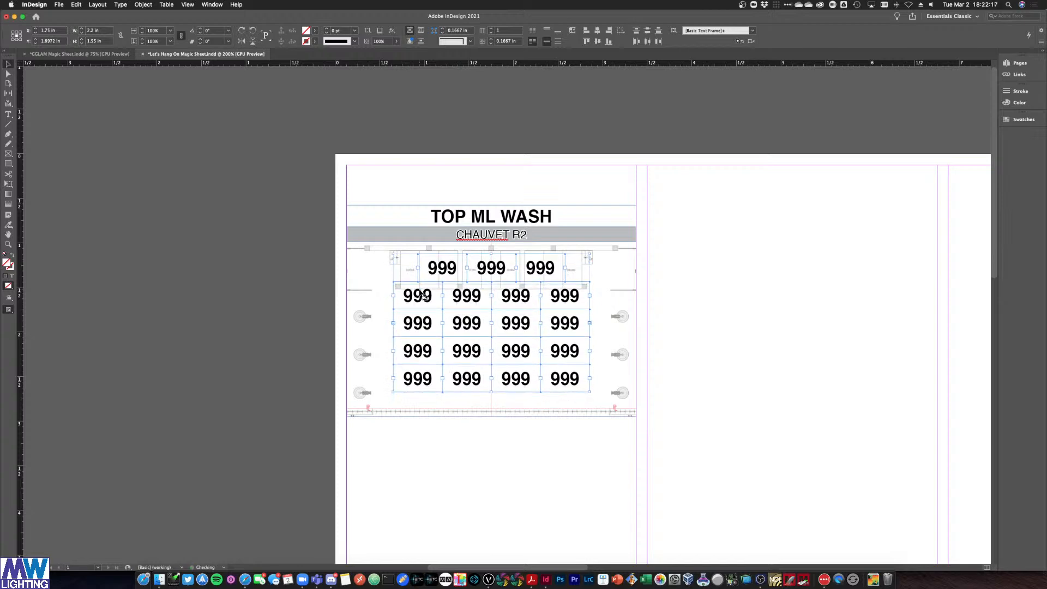
key("Down")
key("Down")
key("Down")
key("Down")
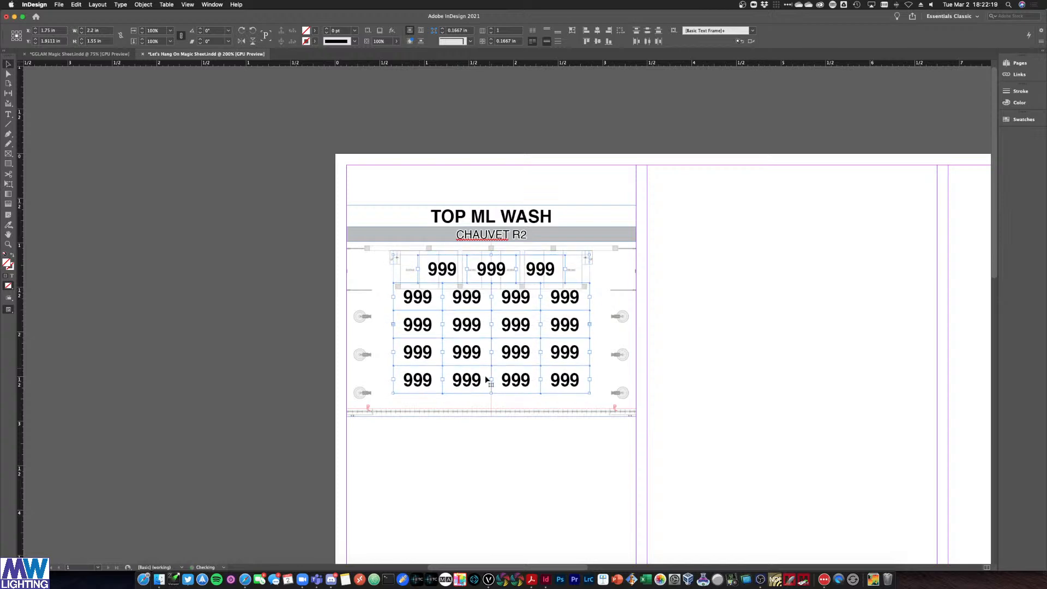
Stretch the label grid downstage to about 1.64 in tall and nudge it slightly further downstage
left_click_drag(491, 394, 491, 401)
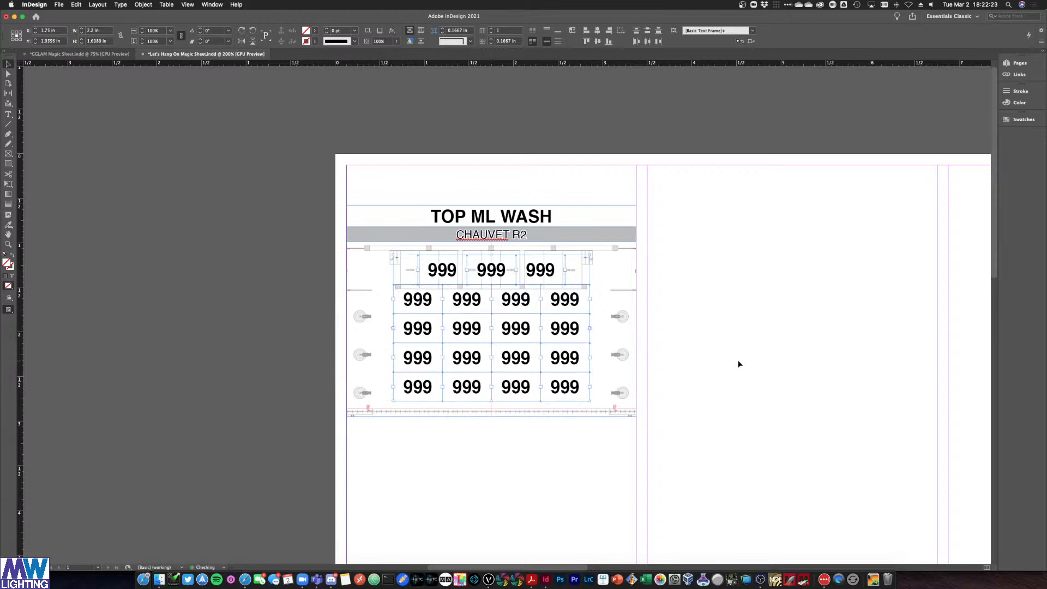
key("Down")
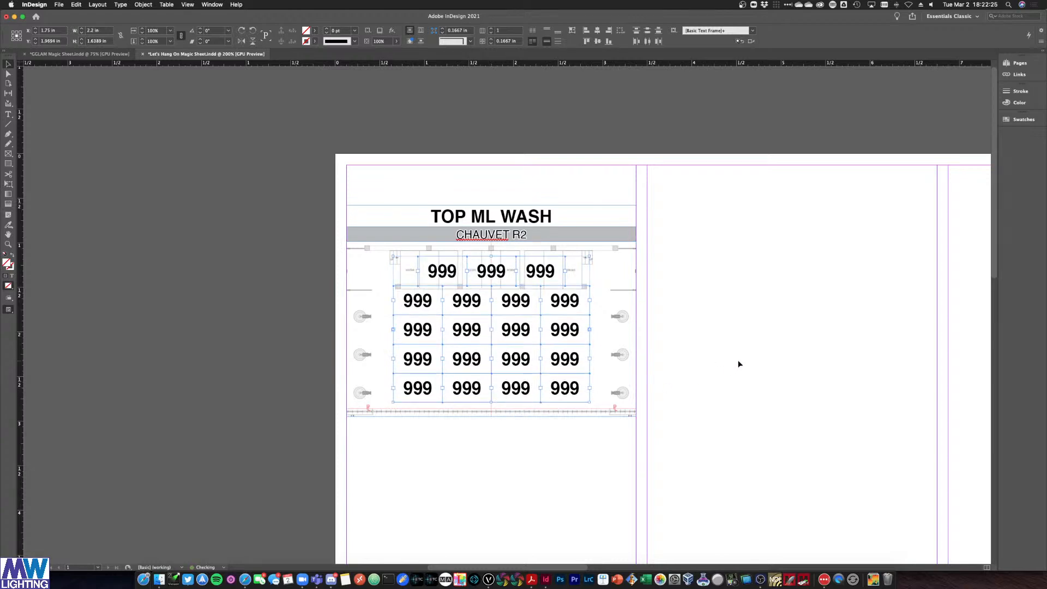
left_click(746, 361)
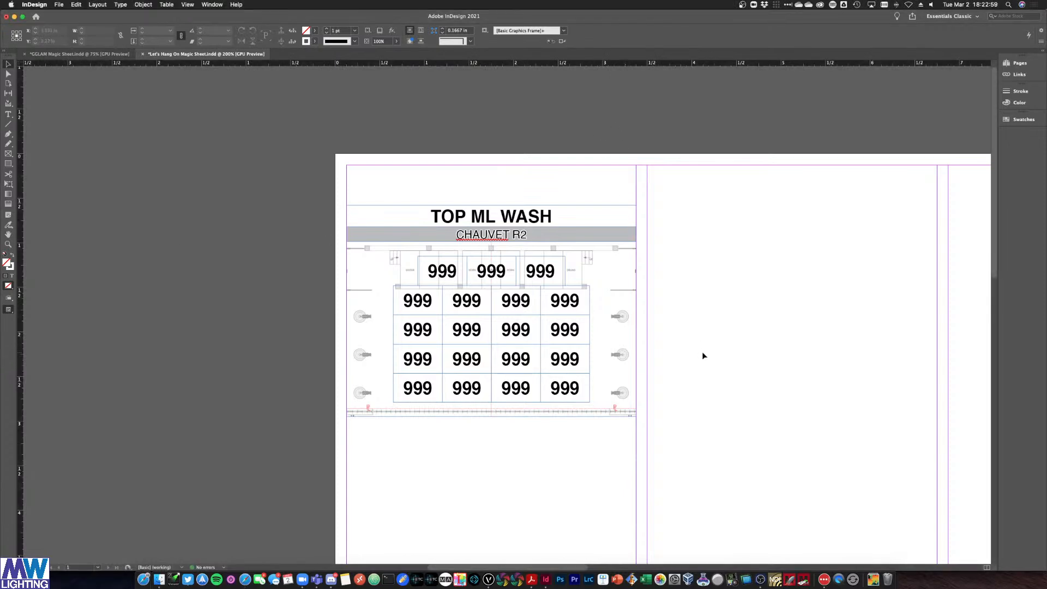
Consult the cheat sheet PDF in Acrobat and the Vectorworks overhead plot for the R2 wash channels, and return to InDesign
scroll(702, 364, "right", 2)
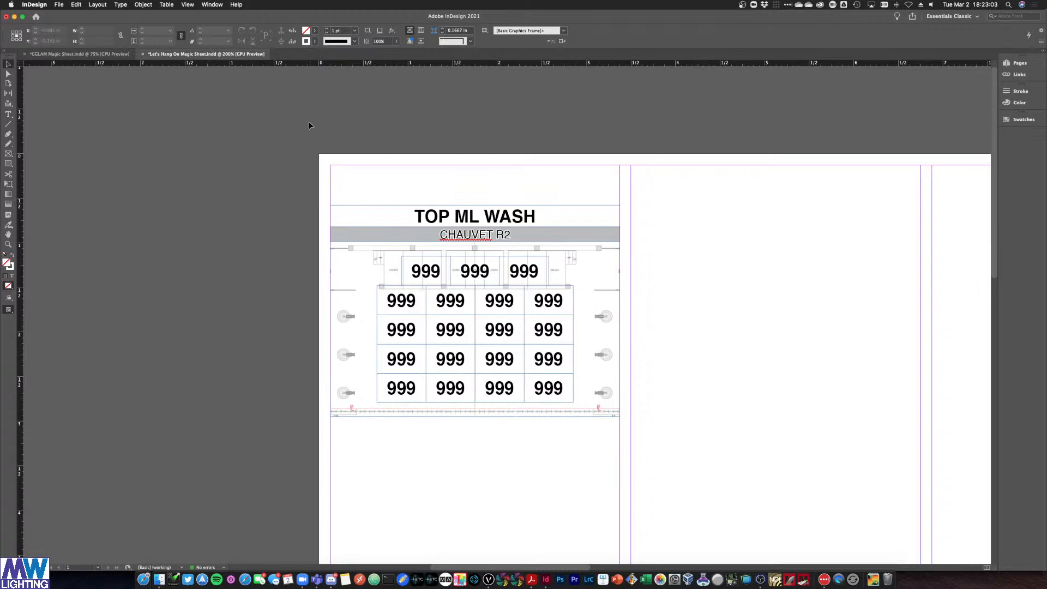
key("ctrl+Up")
left_click(85, 157)
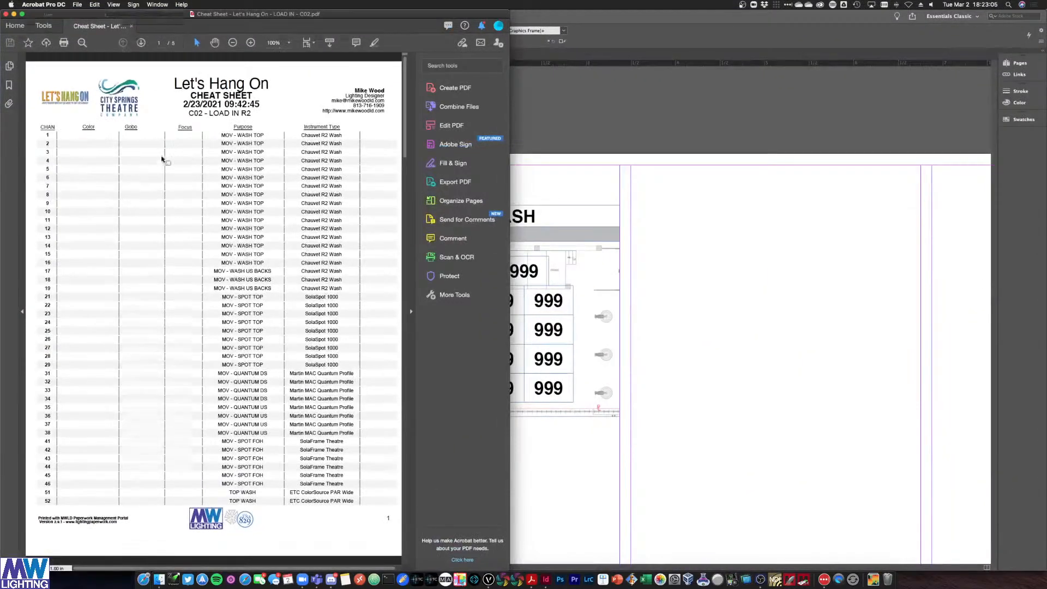
key("ctrl+Up")
left_click(338, 262)
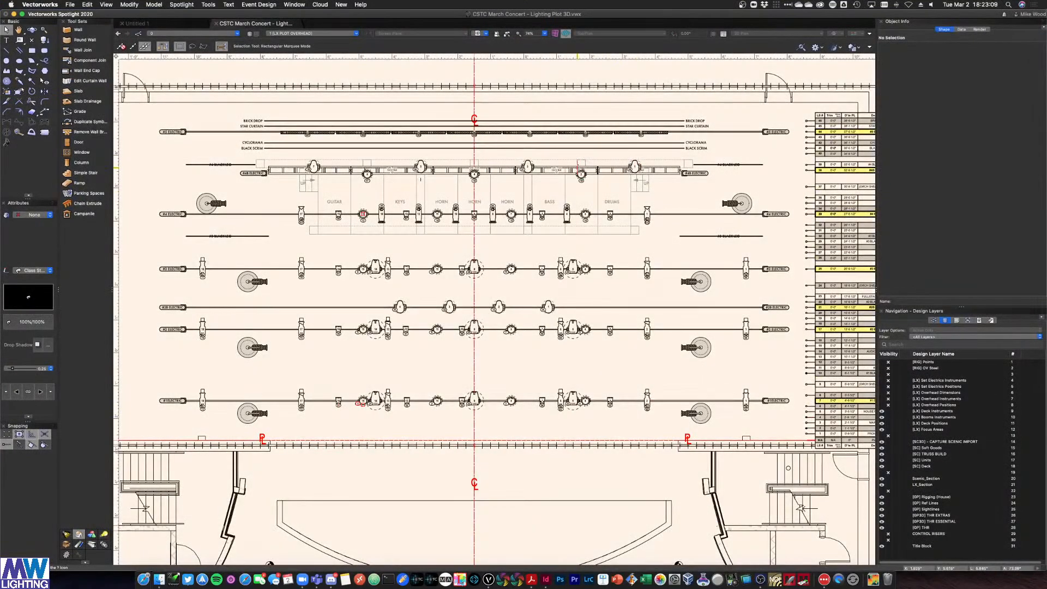
key("ctrl+Up")
left_click(607, 175)
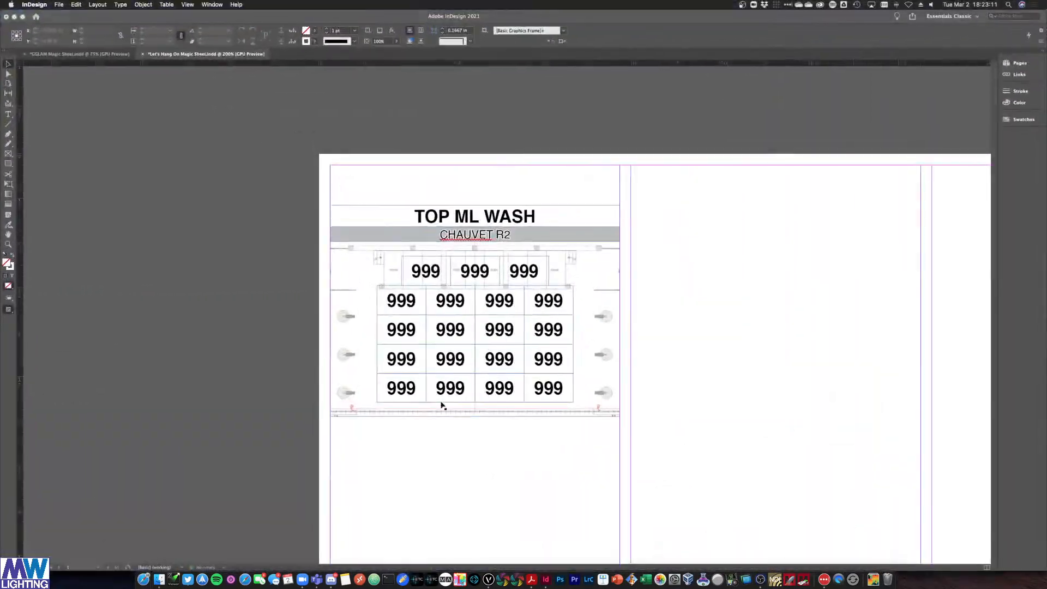
Number the four labels of the most downstage row 1, 2, 3 and 4
type("1")
key("Tab")
type("2")
key("Tab")
type("3")
key("Tab")
type("4")
Number the four labels of the second row from downstage 5, 6, 7 and 8
double_click(404, 357)
type("5")
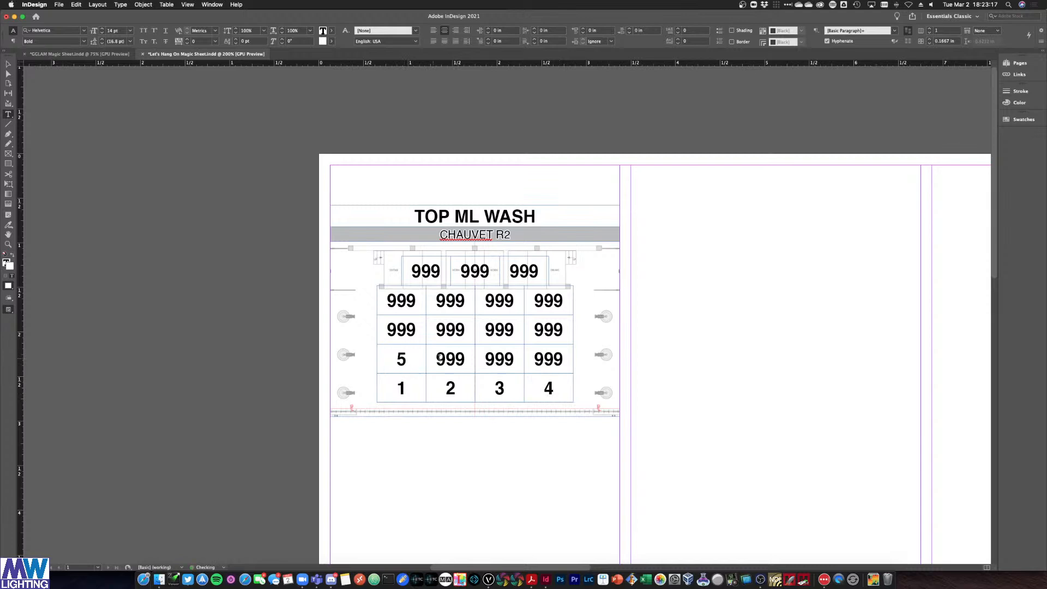
double_click(441, 357)
type("6")
double_click(500, 359)
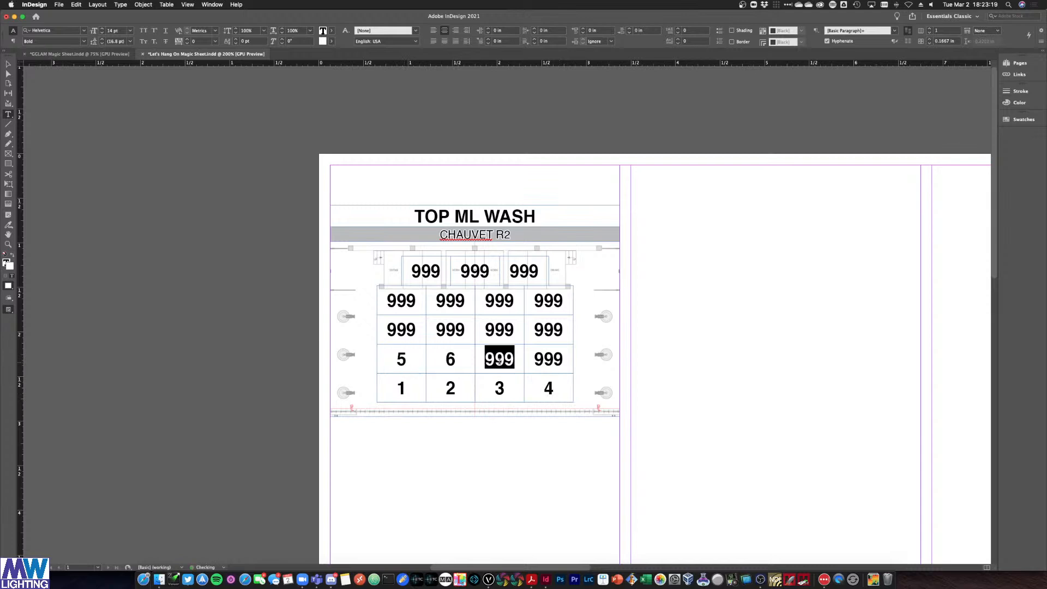
type("7")
double_click(561, 359)
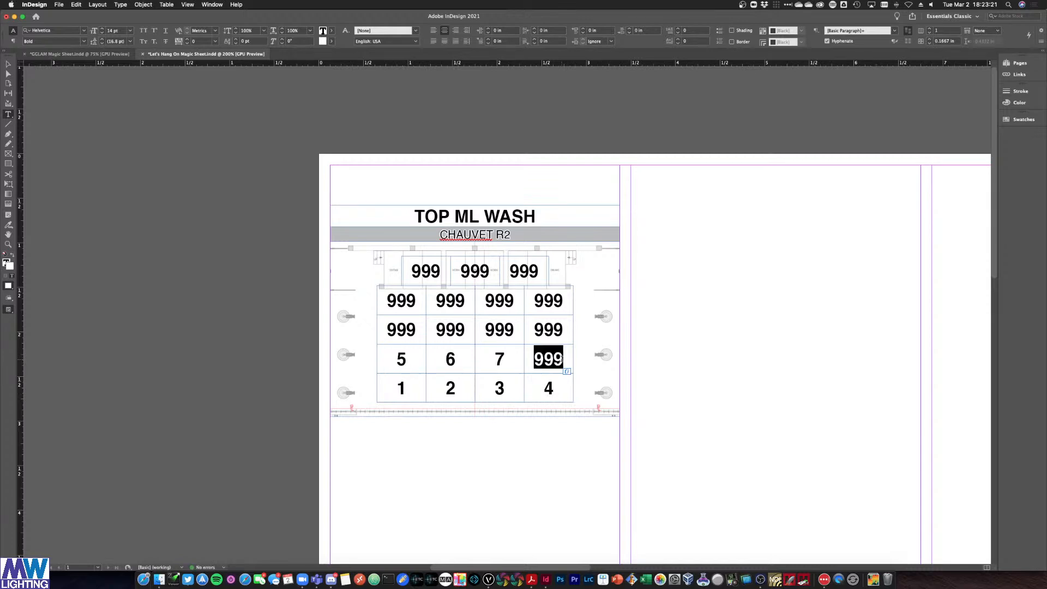
type("8")
Number the four labels of the third row from downstage 9, 10, 11 and 12
double_click(400, 328)
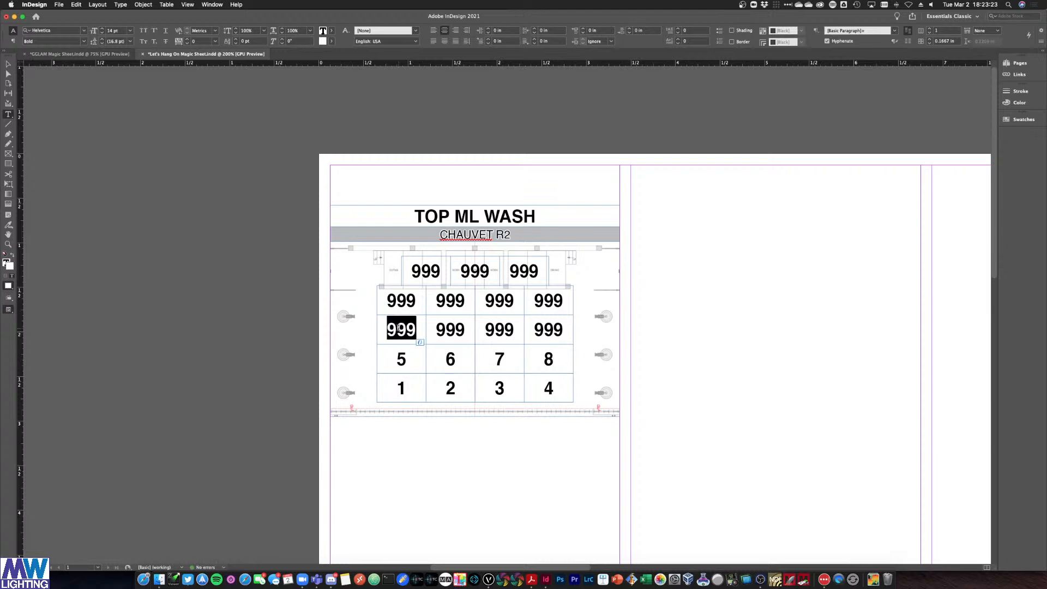
type("9")
double_click(464, 327)
type("10")
double_click(491, 325)
type("11")
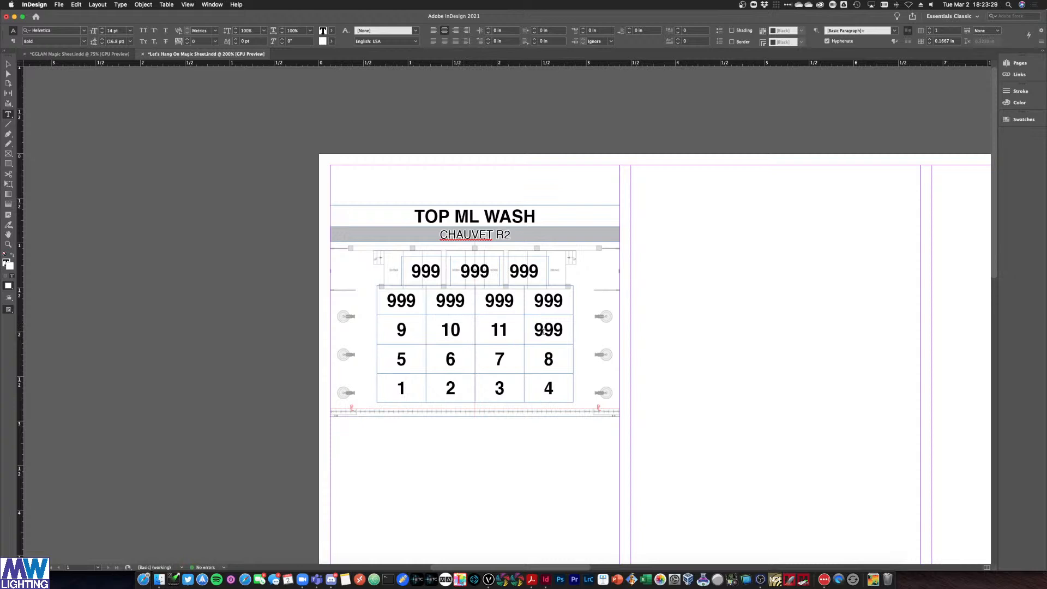
double_click(543, 331)
type("12")
Number the four labels of the fourth row from downstage 13, 14, 15 and 16
double_click(408, 304)
type("13")
double_click(453, 303)
type("14")
double_click(494, 301)
type("15")
double_click(528, 303)
type("16")
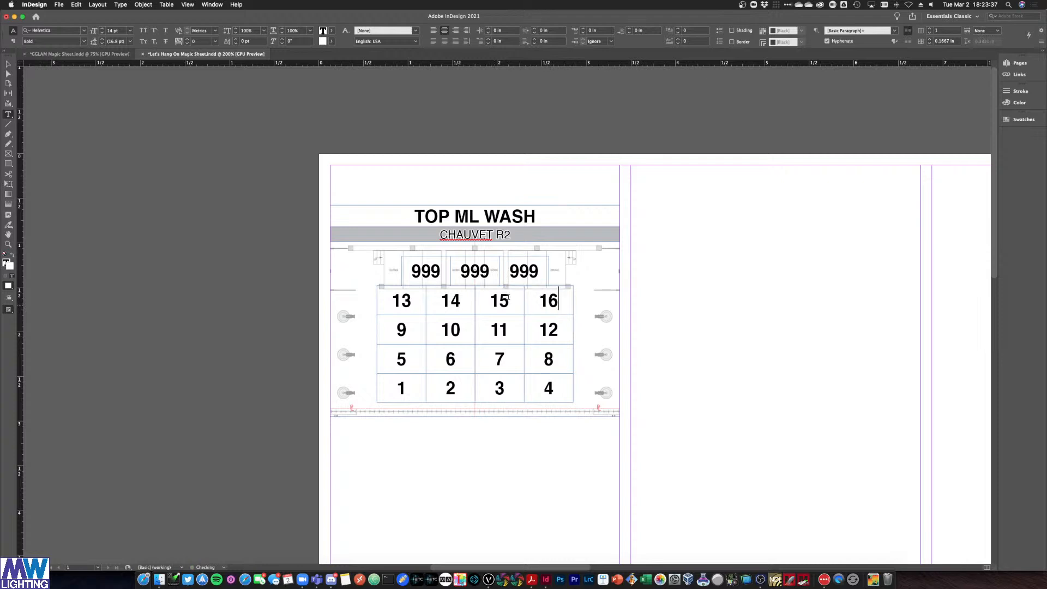
Number the three labels in the row over the band risers 17, 18 and 19
double_click(426, 271)
type("17")
double_click(466, 271)
type("18")
double_click(516, 273)
type("19")
left_click(8, 64)
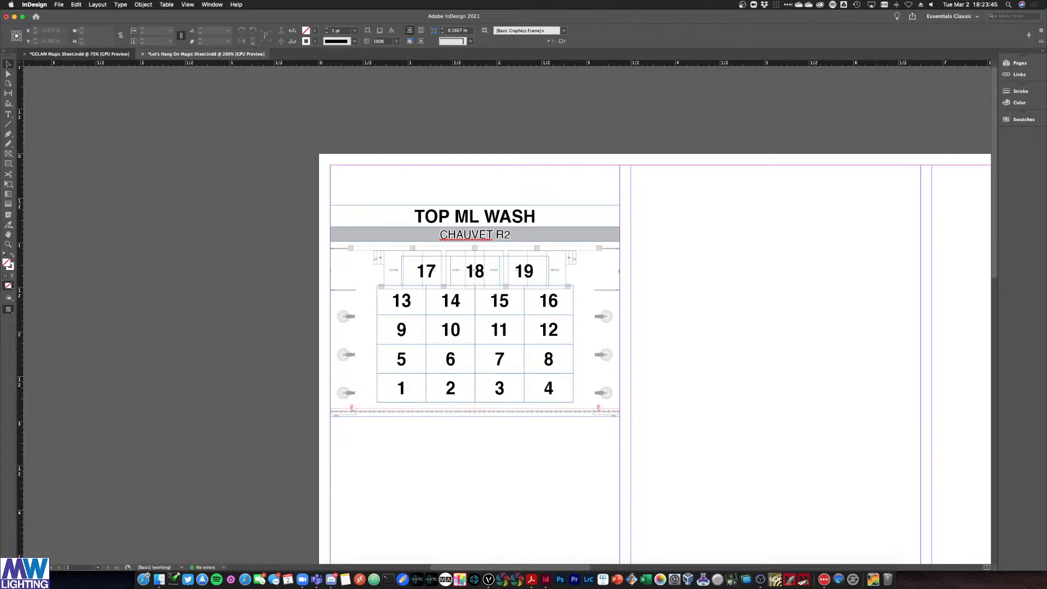
Examine how channel numbers are styled in the upper part of the reference document GGLAM Magic Sheet
left_click(79, 54)
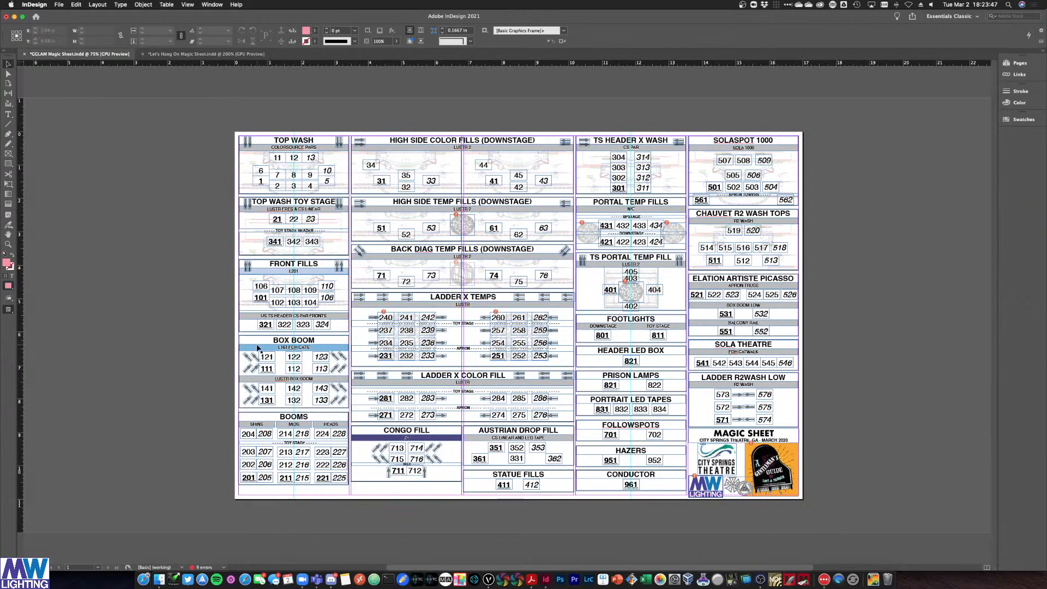
key("super+equal")
key("super+equal")
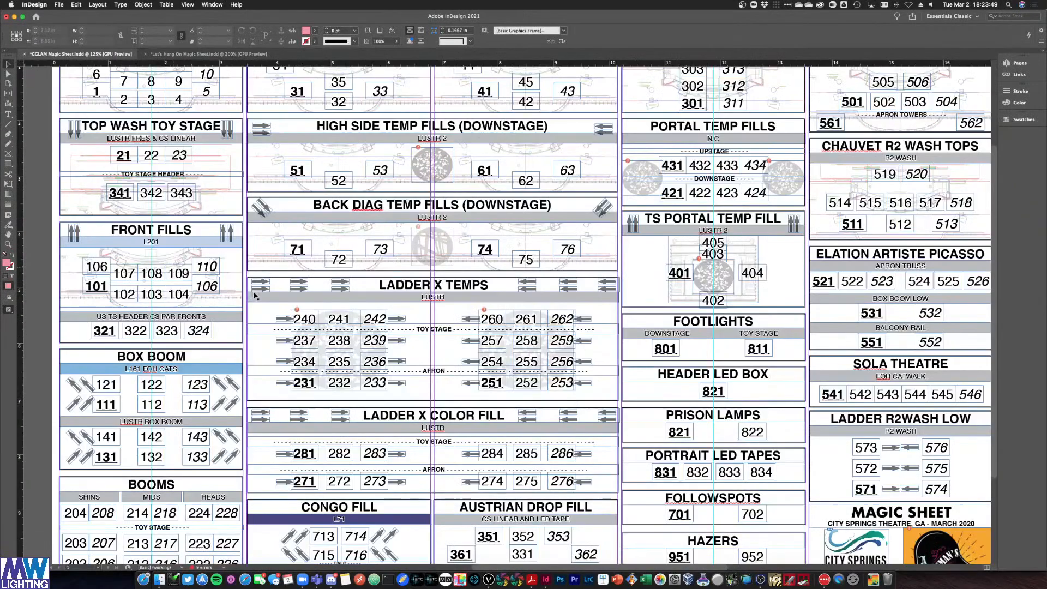
key("super+equal")
scroll(234, 172, "up", 4)
scroll(234, 172, "left", 8)
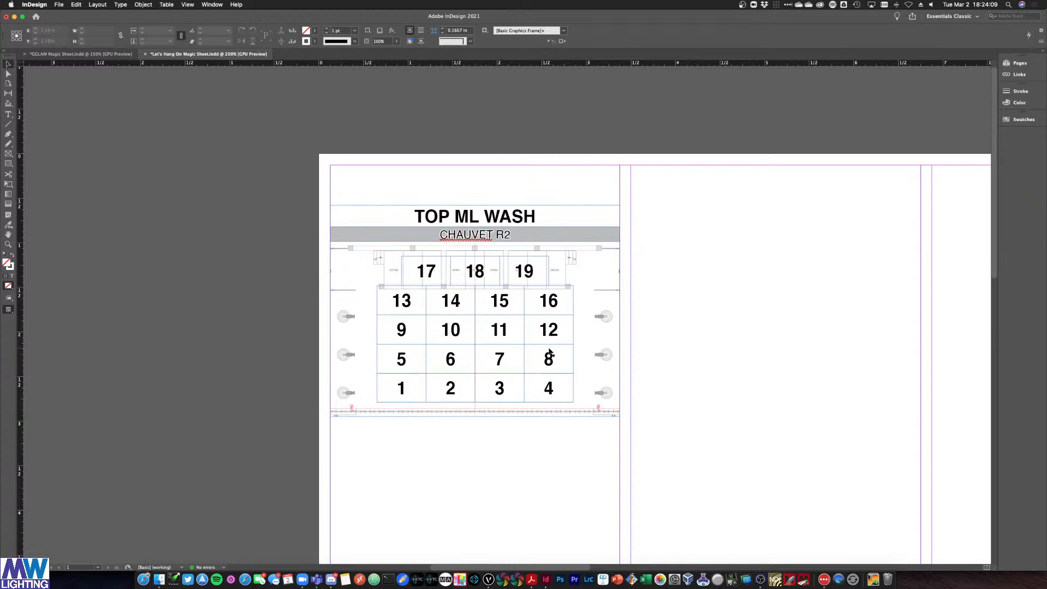
In the Let's Hang On magic sheet, set the font style of all channel labels 1 to 19 to Regular
left_click(417, 392)
left_click(461, 393, "shift")
left_click_drag(682, 450, 364, 252)
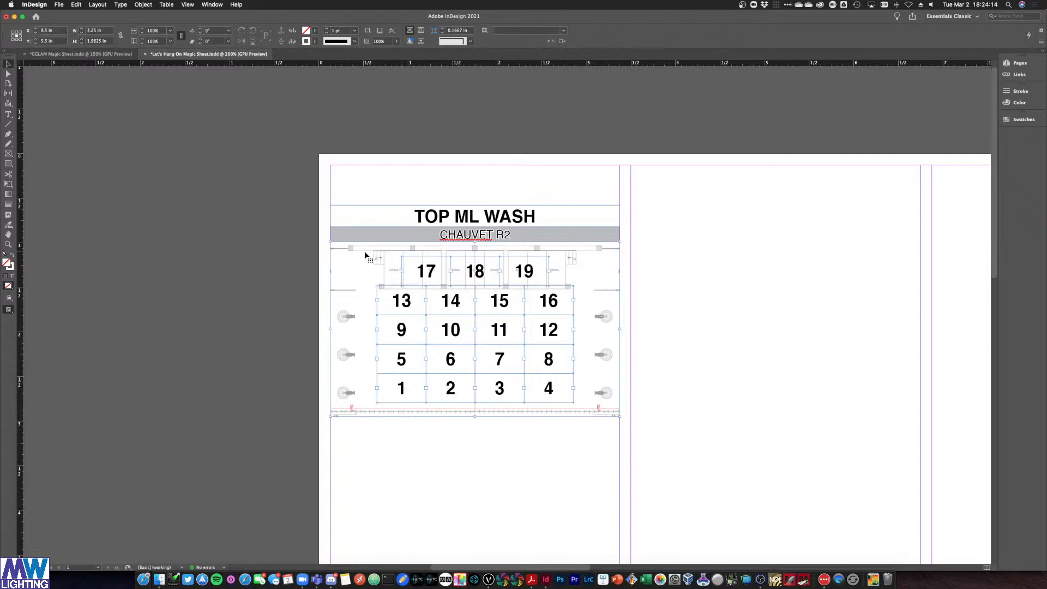
left_click(343, 289, "shift")
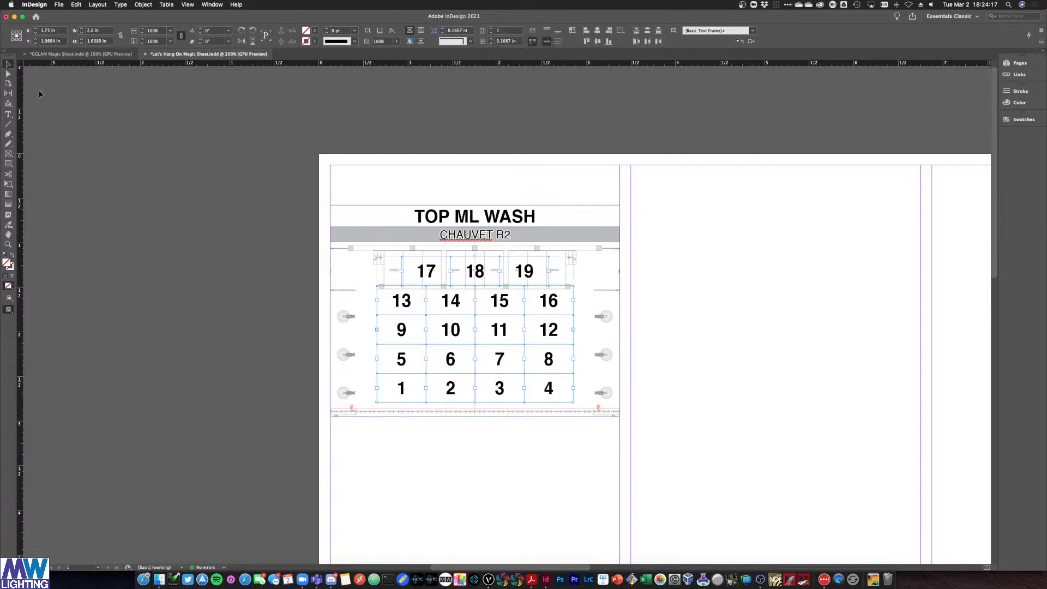
left_click(8, 115)
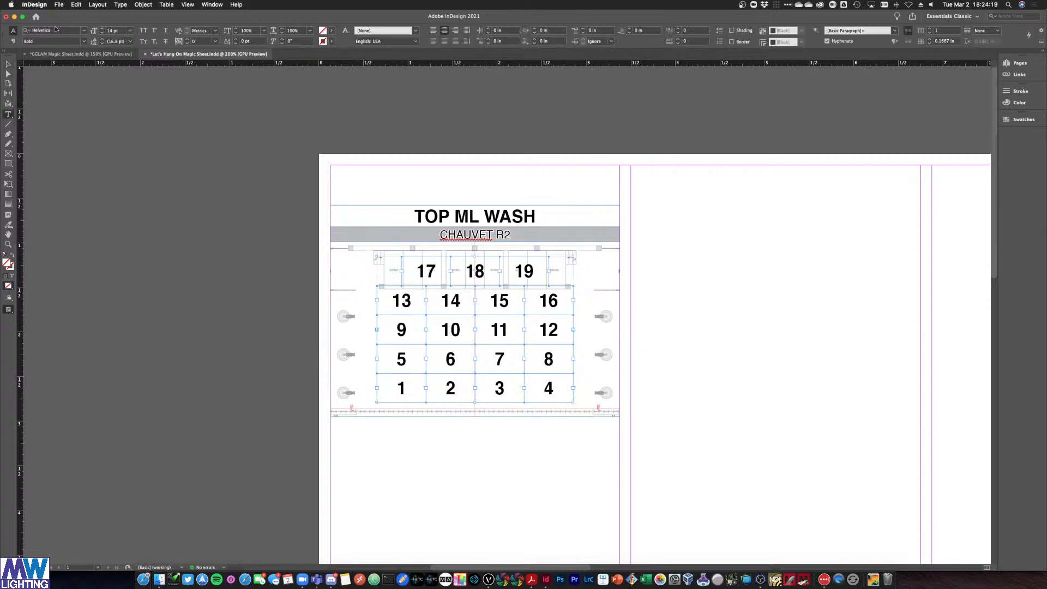
left_click(83, 41)
left_click(41, 67)
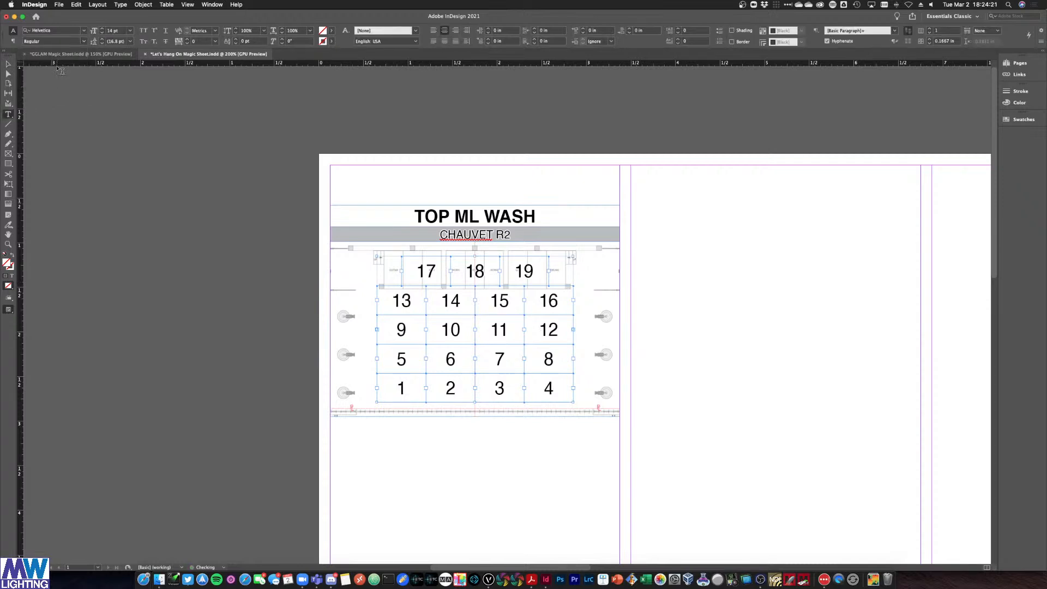
Make the channel 1 label in the TOP ML WASH plan bold and underlined
left_click(8, 64)
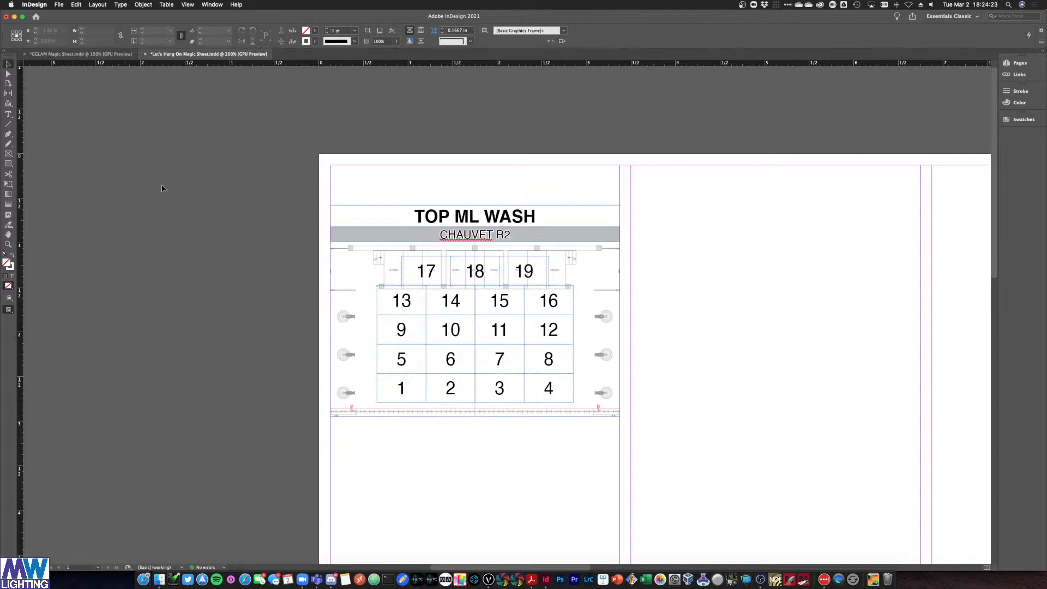
left_click(402, 401)
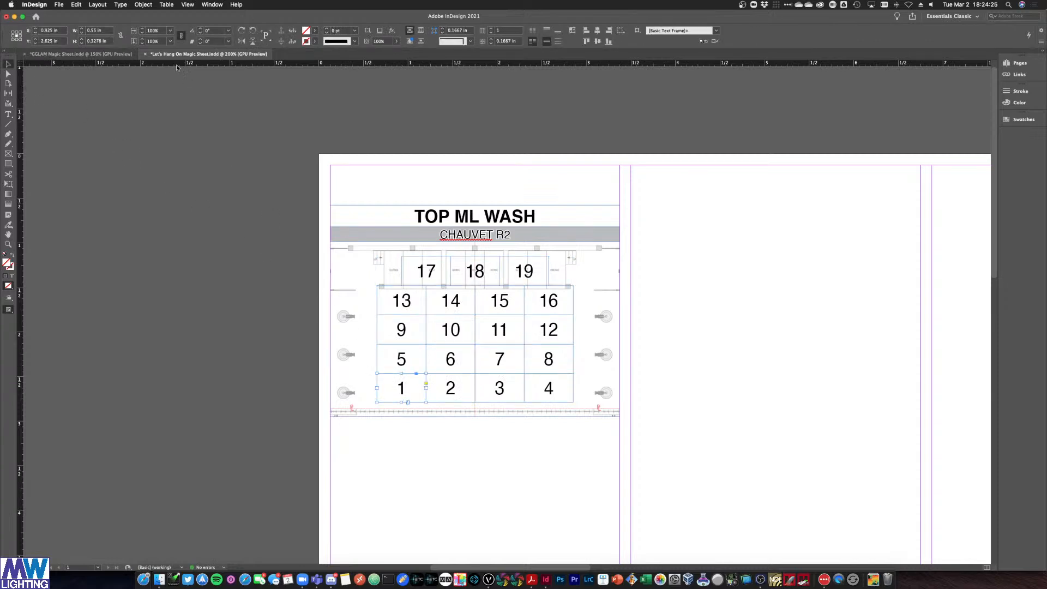
left_click(8, 114)
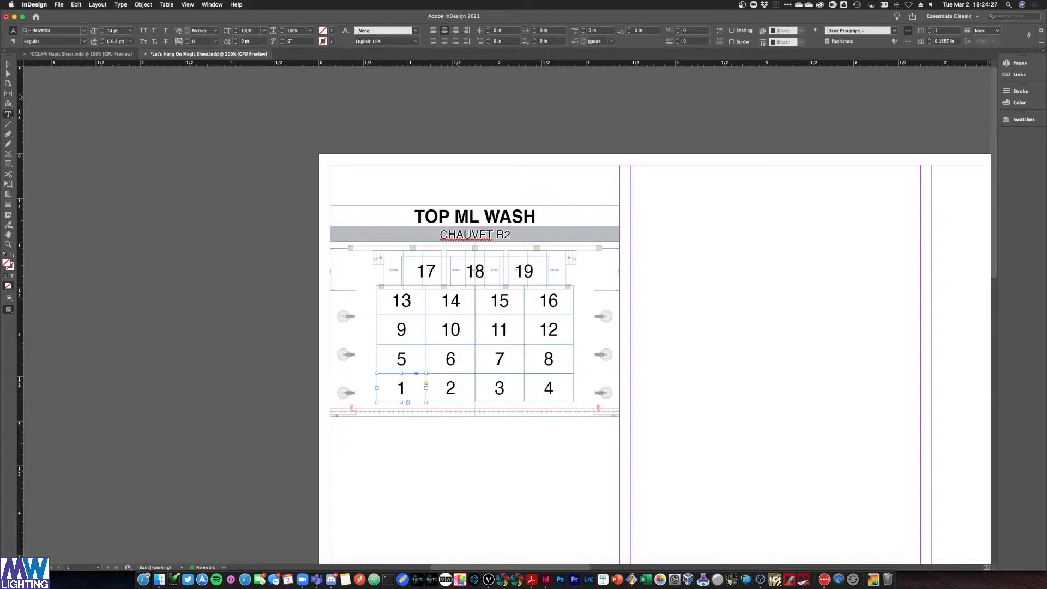
left_click(83, 42)
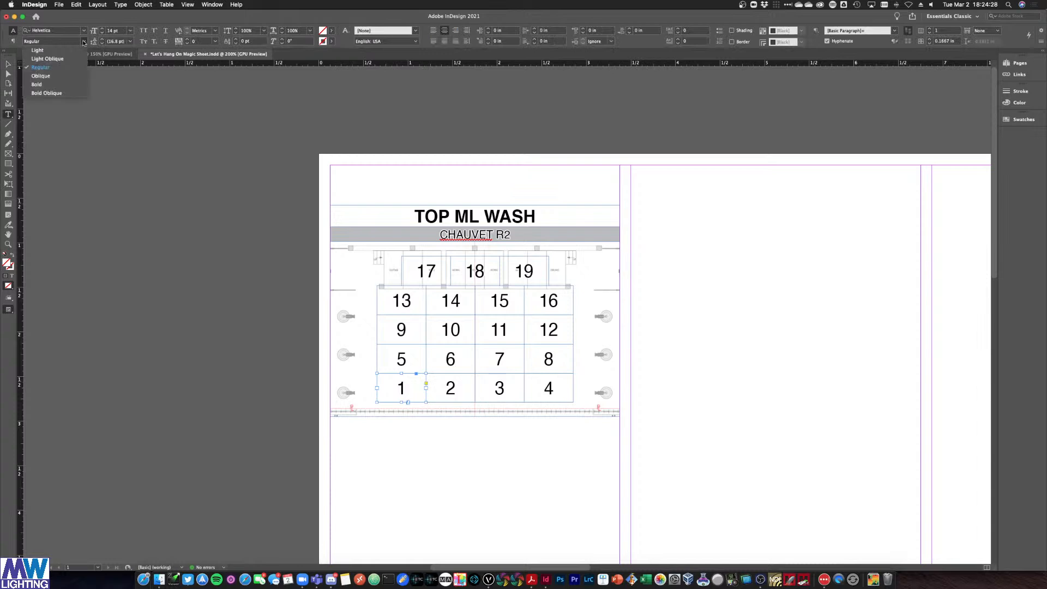
left_click(58, 86)
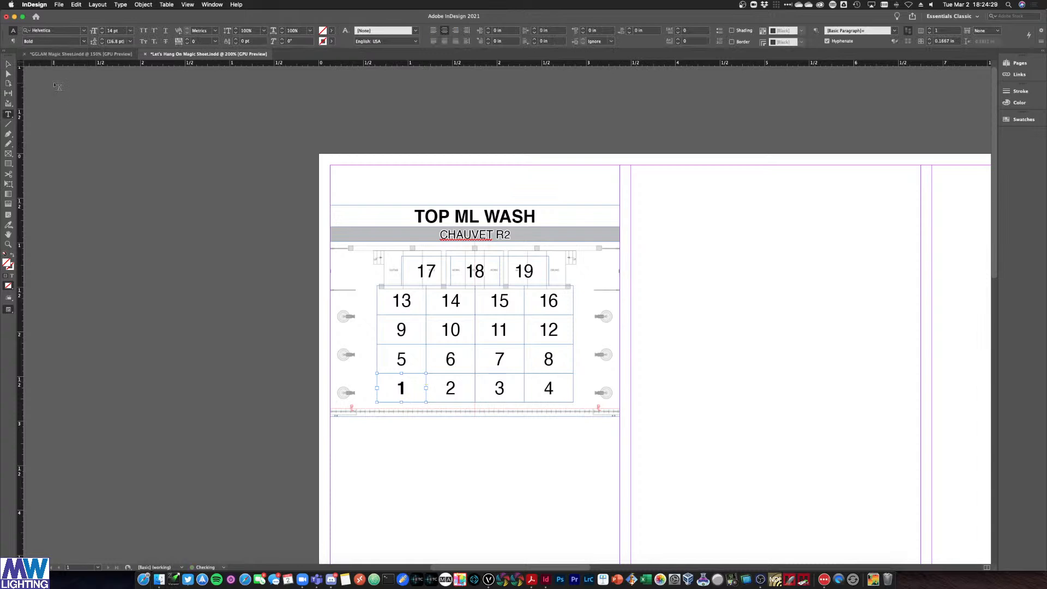
left_click(166, 33)
key("Escape")
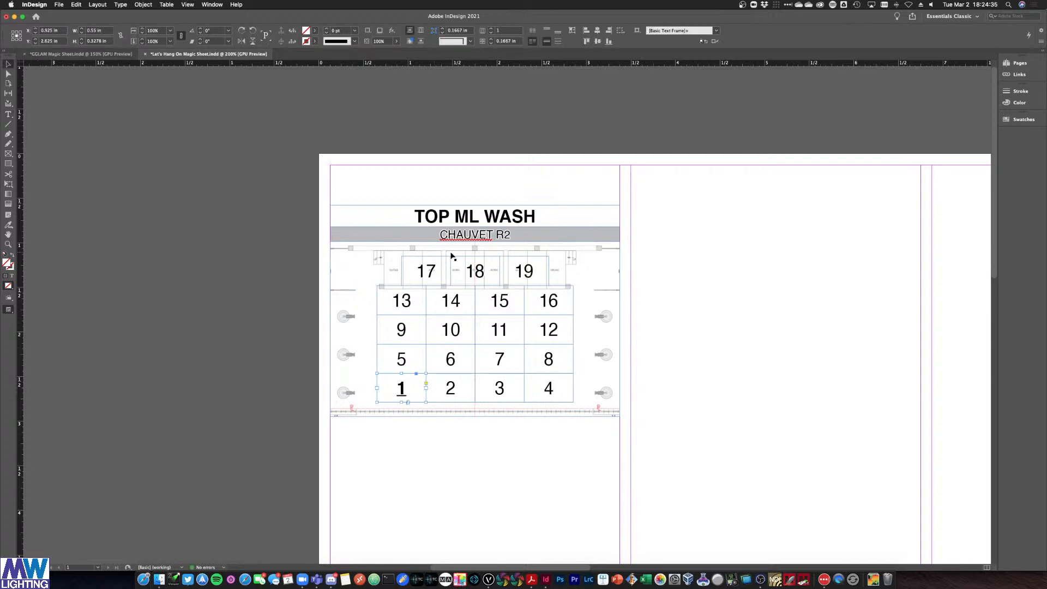
Set the font style of the row-end channel labels 4, 8, 12, 16 and 19 to Oblique
left_click(512, 272)
left_click(540, 297, "shift")
left_click(550, 330, "shift")
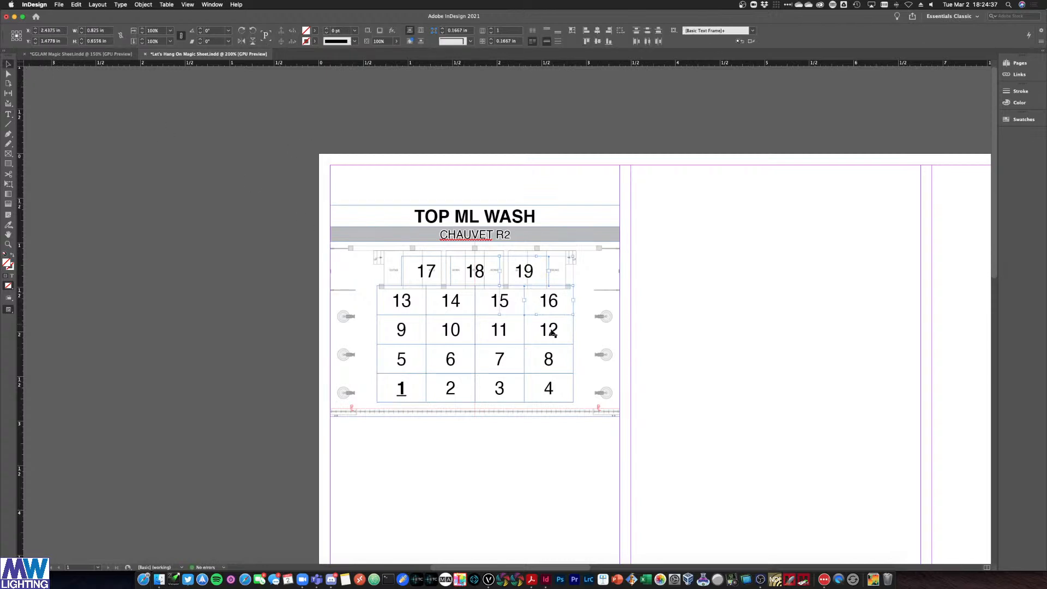
left_click(550, 359, "shift")
left_click(548, 387, "shift")
left_click(9, 115)
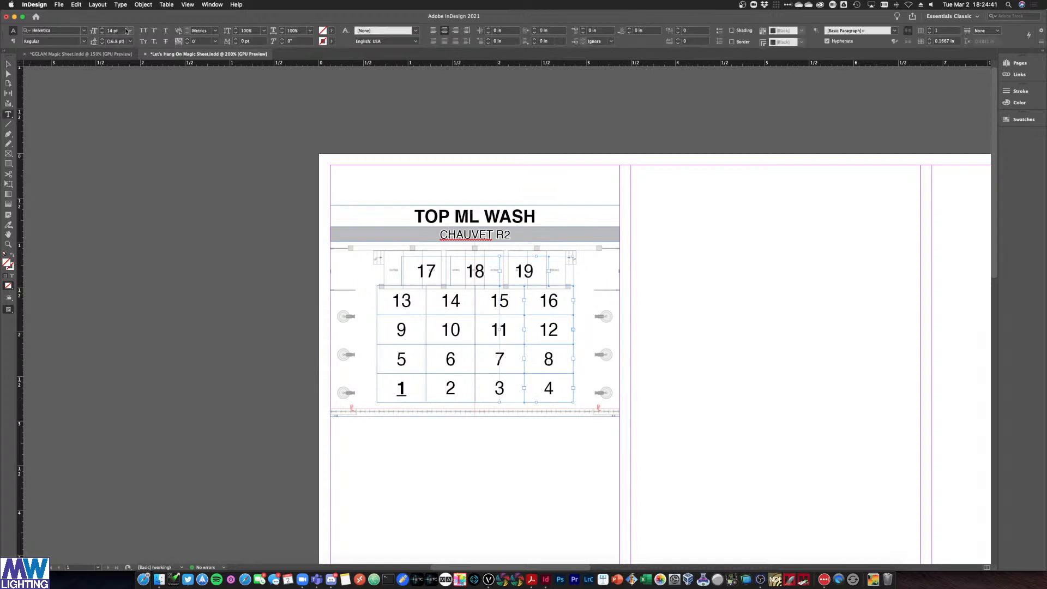
left_click(83, 45)
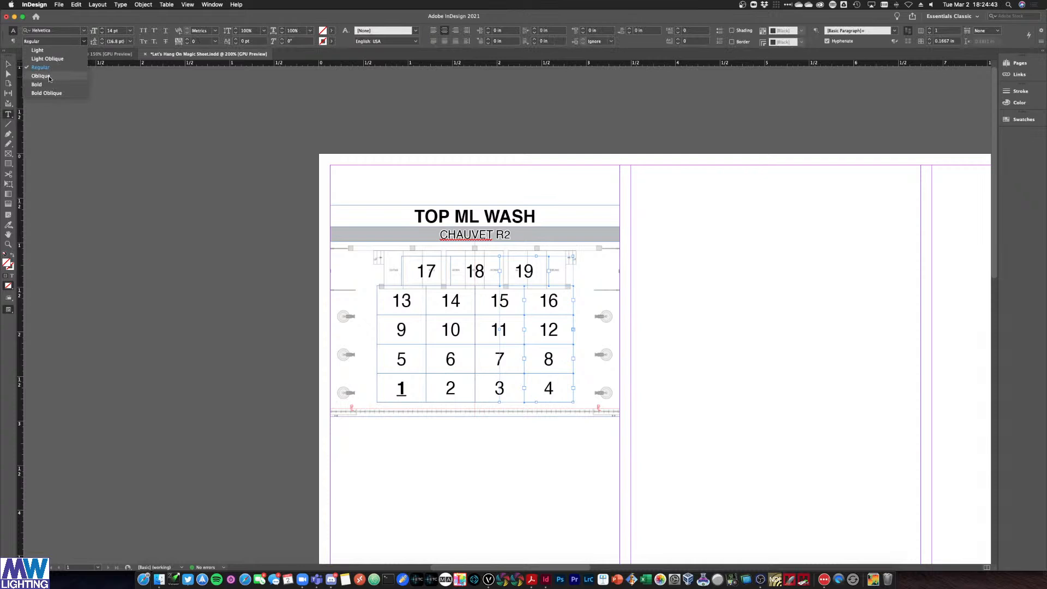
left_click(53, 81)
left_click(83, 41)
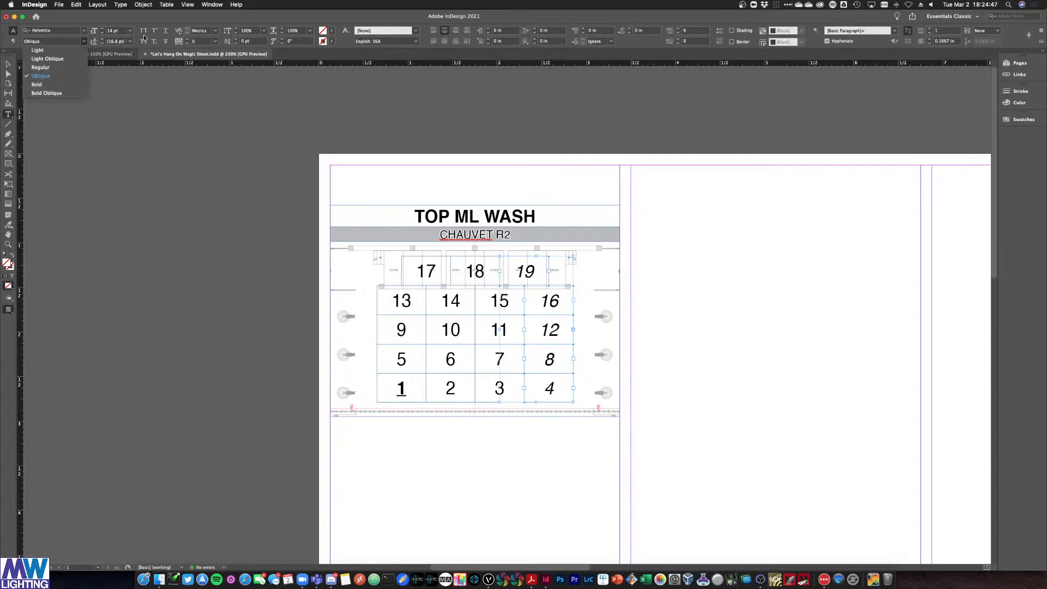
left_click(157, 21)
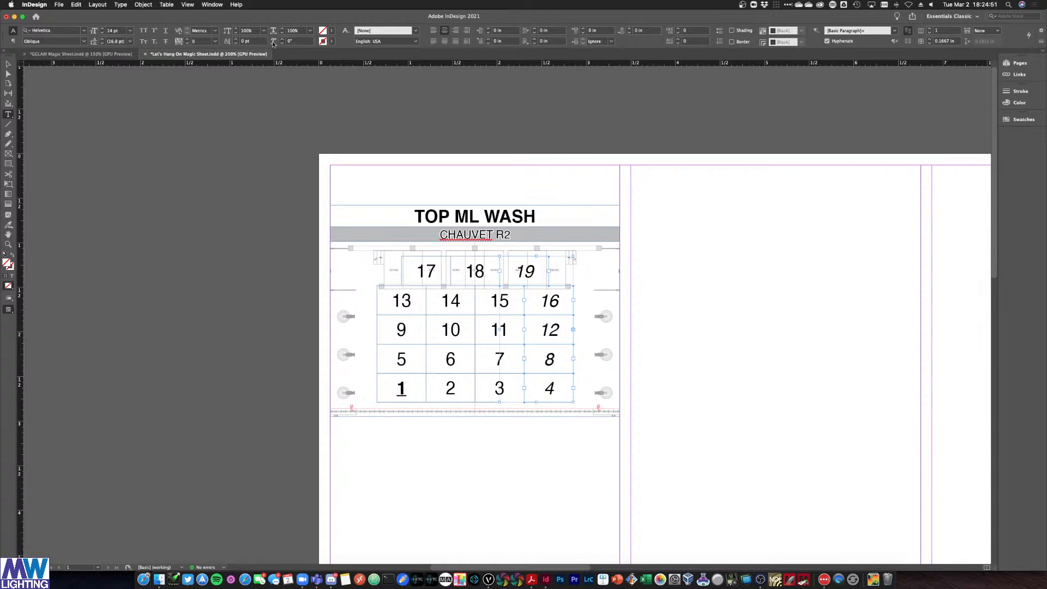
left_click(7, 64)
left_click(98, 127)
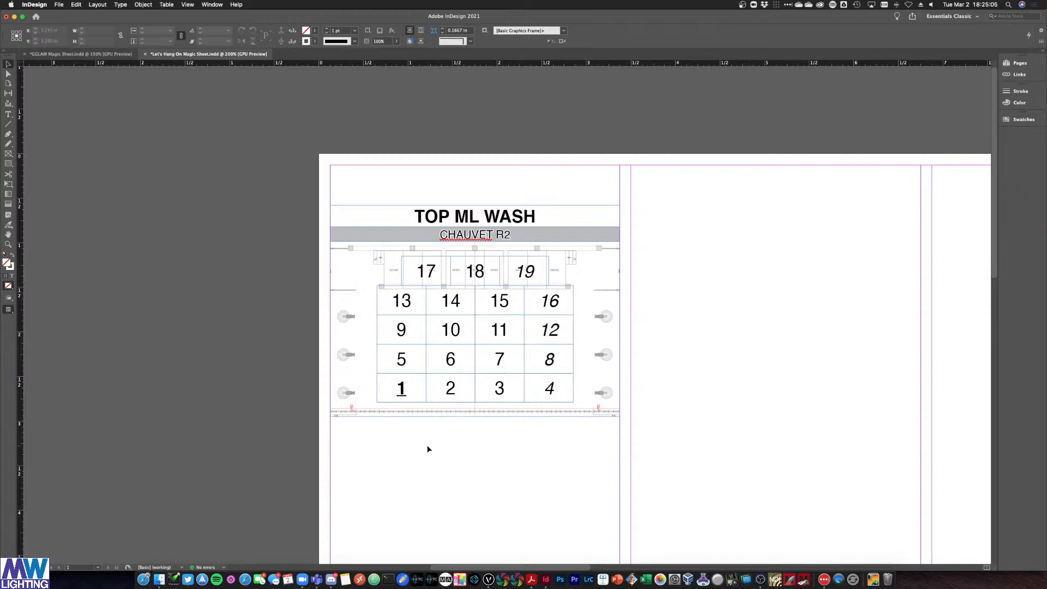
Copy the pair of downward arrows from the reference document's TOP WASH TOY STAGE header to the left end of the TOP ML WASH header
left_click(81, 54)
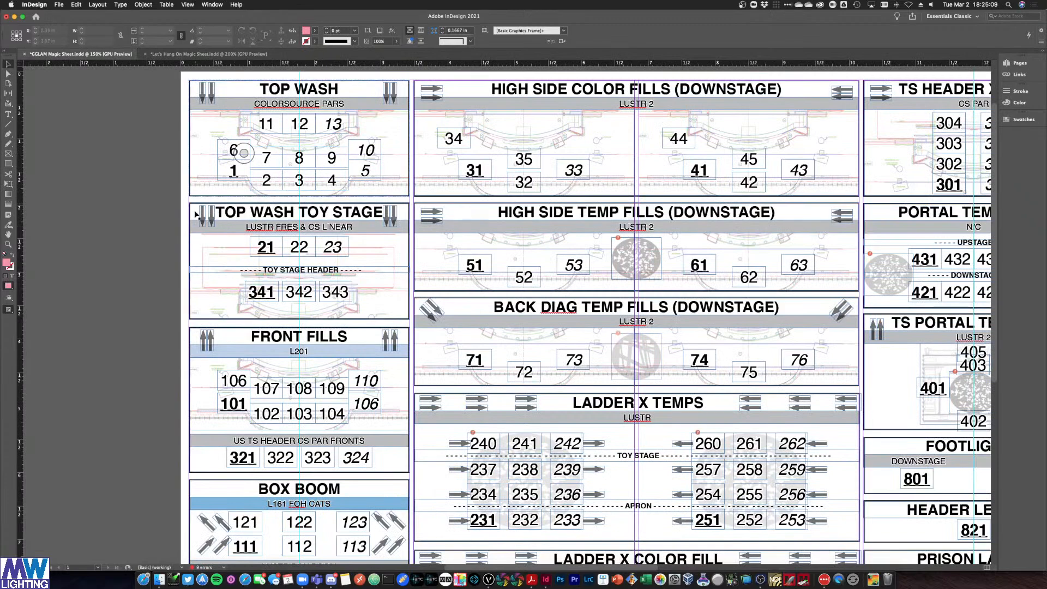
left_click(210, 221)
left_click(211, 222, "shift")
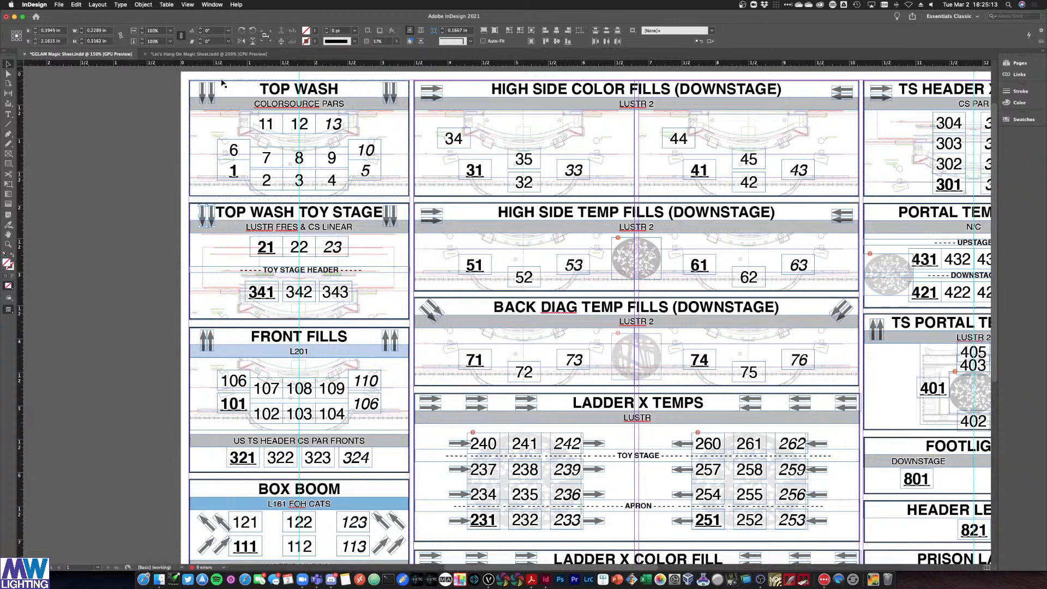
left_click(213, 54)
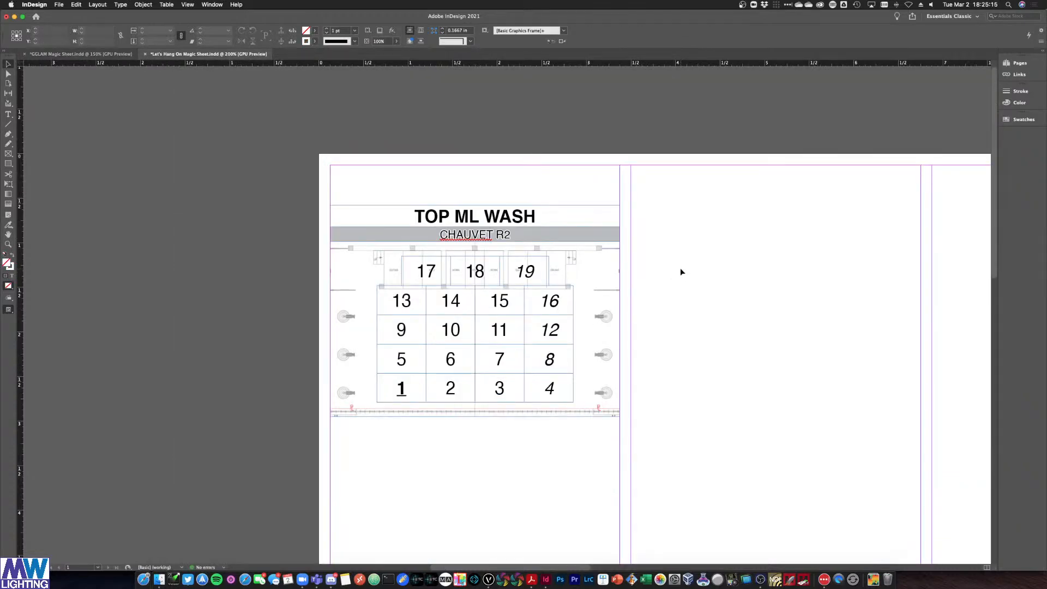
key("super+v")
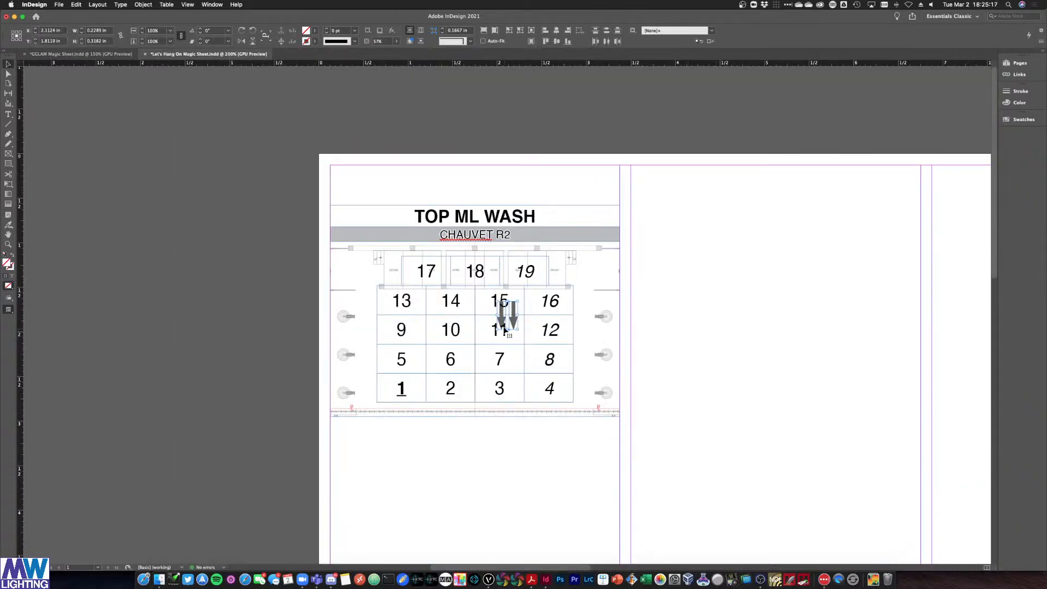
left_click_drag(502, 327, 339, 234)
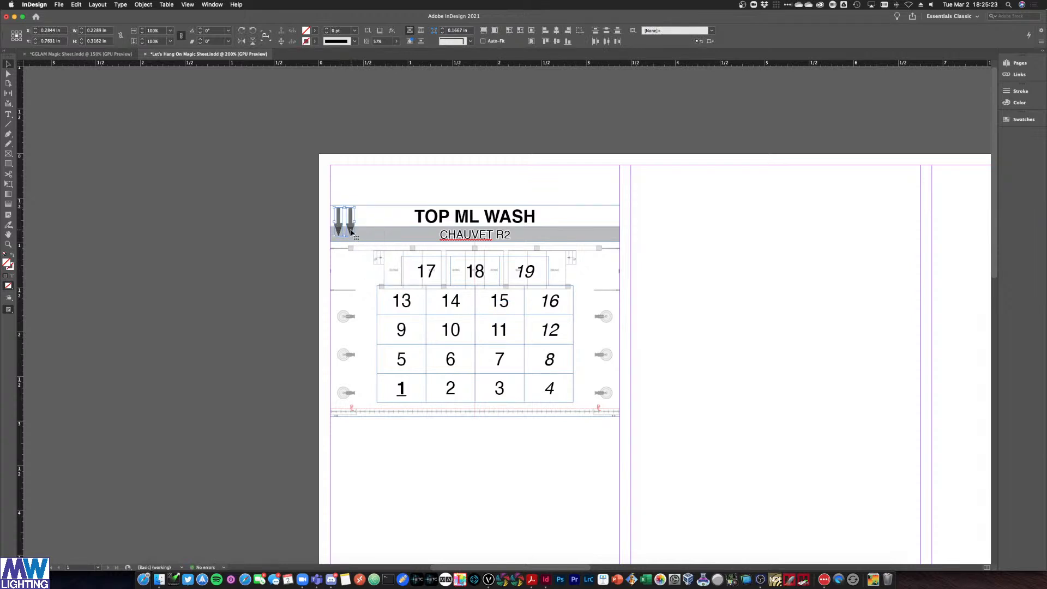
Duplicate the arrow pair to the right end of the TOP ML WASH header and nudge it slightly inward from the column edge
left_click_drag(352, 233, 616, 234)
left_click(364, 189)
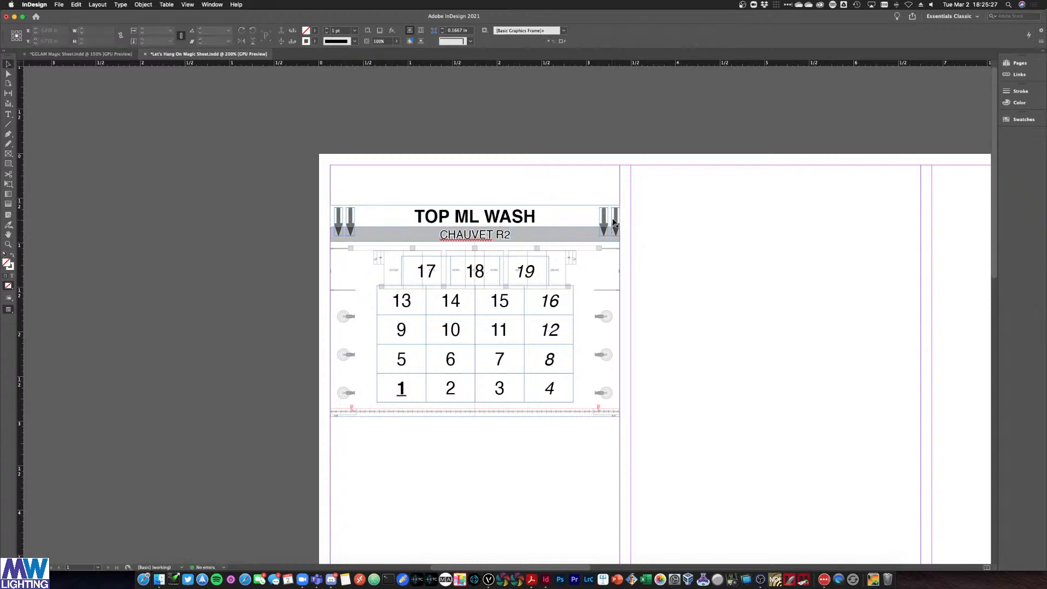
left_click(606, 219)
left_click(614, 219, "shift")
key("Left")
key("Left")
key("Left")
key("Left")
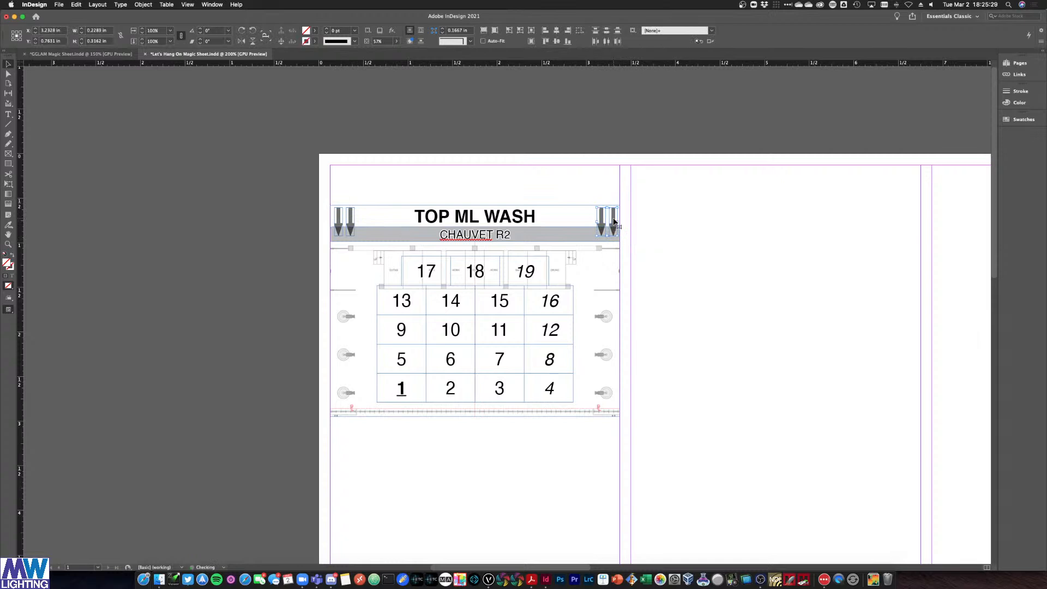
left_click(725, 250)
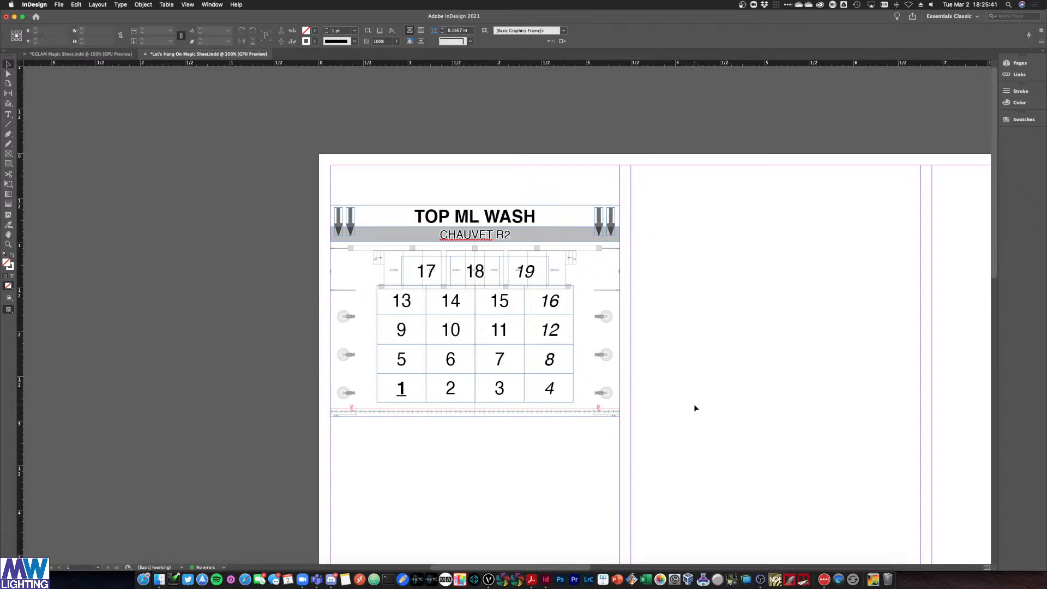
Move the complete TOP ML WASH block up to the top margin of the first column
left_click_drag(699, 435, 270, 178)
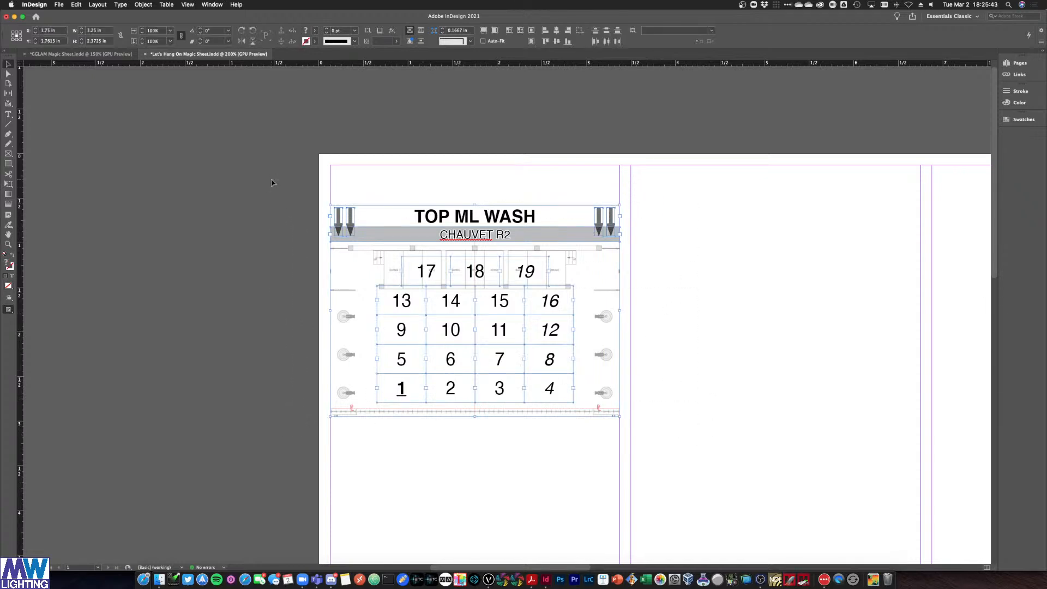
left_click(675, 446)
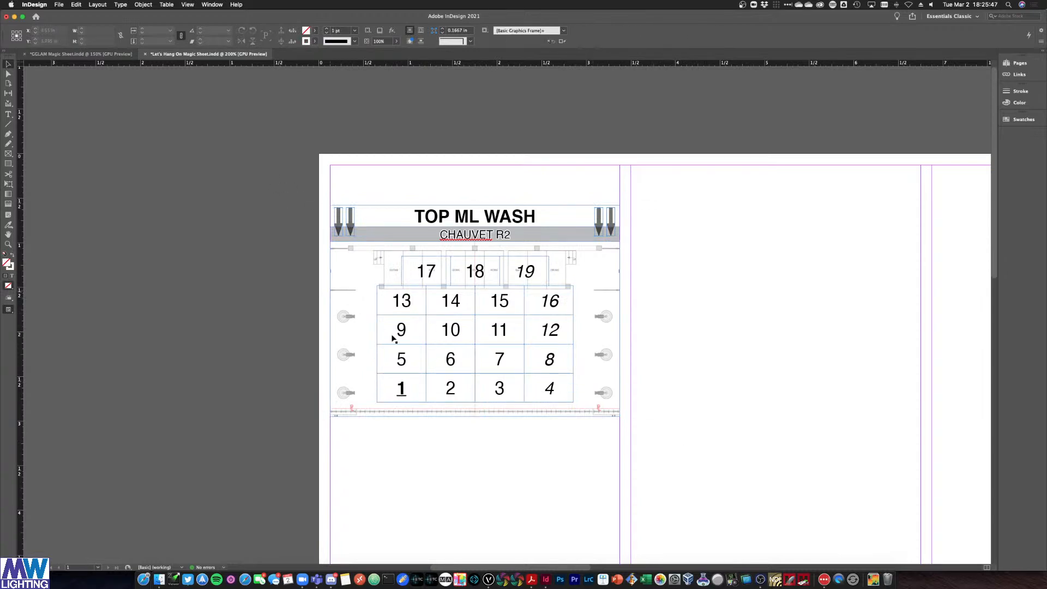
key("super+minus")
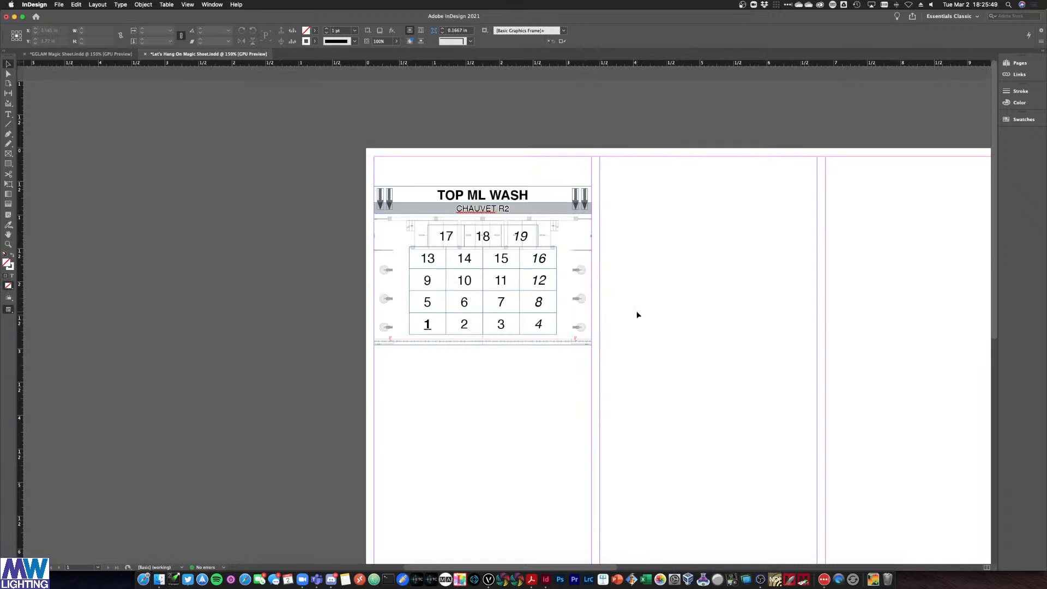
left_click_drag(642, 355, 345, 165)
left_click_drag(448, 196, 449, 170)
left_click(724, 224)
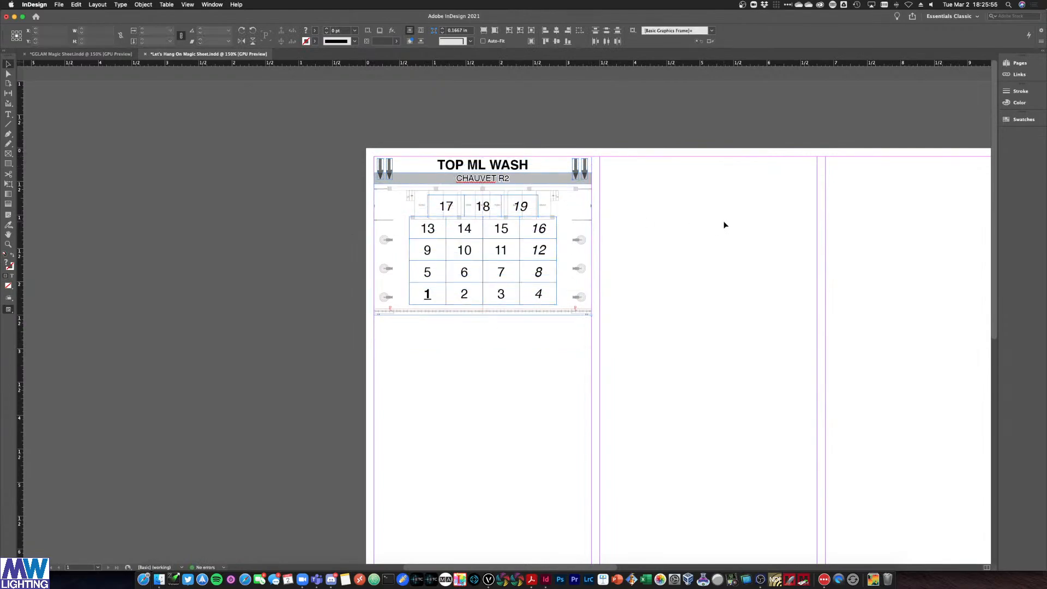
Check the next channels in the Let's Hang On cheat sheet in Acrobat and their positions on the Vectorworks lighting plot
key("ctrl+Up")
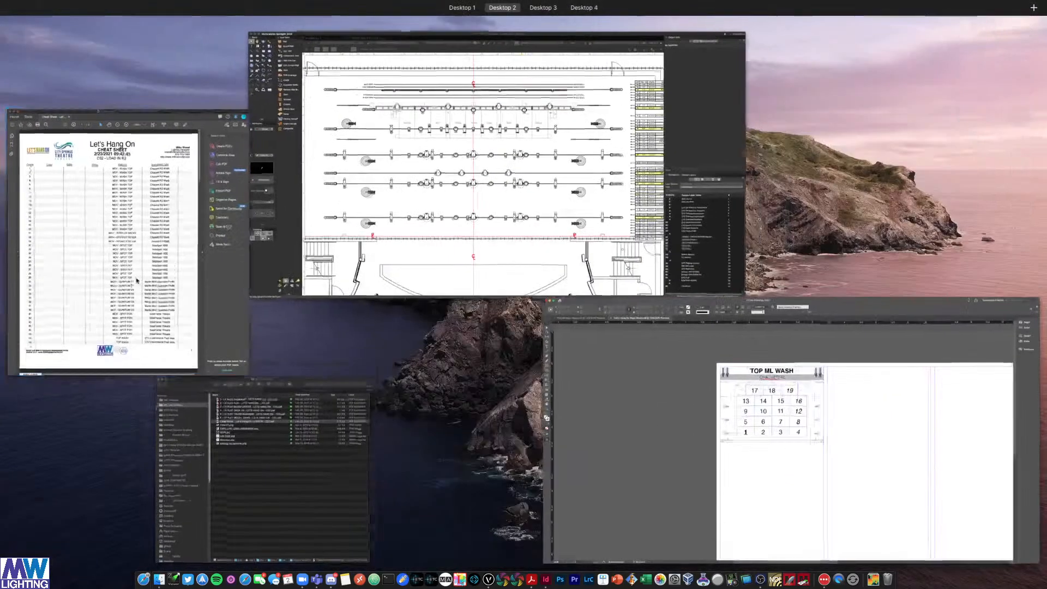
left_click(137, 280)
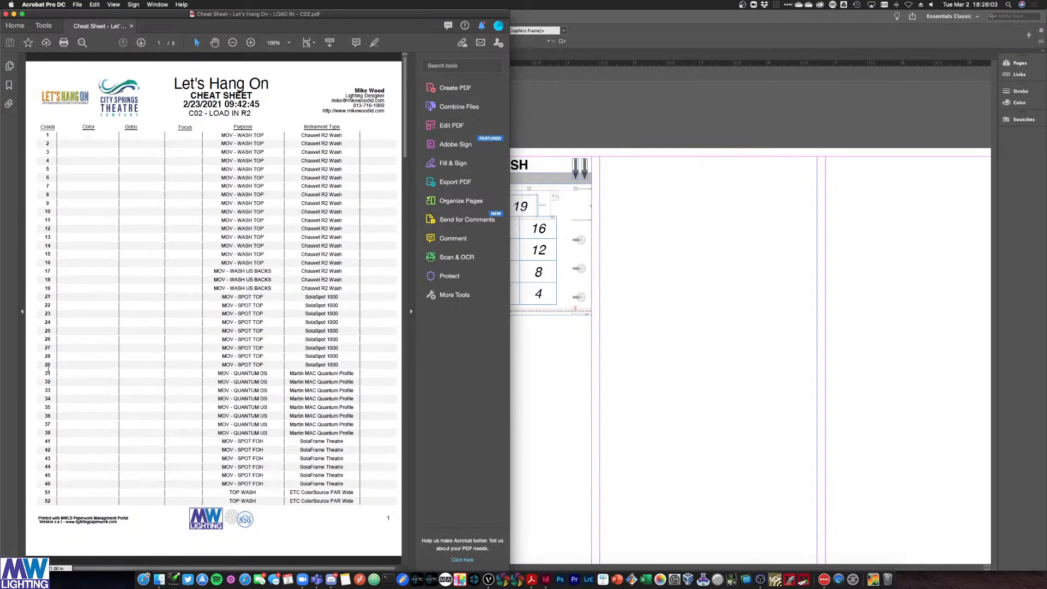
left_click(677, 331)
key("ctrl+Up")
left_click(421, 254)
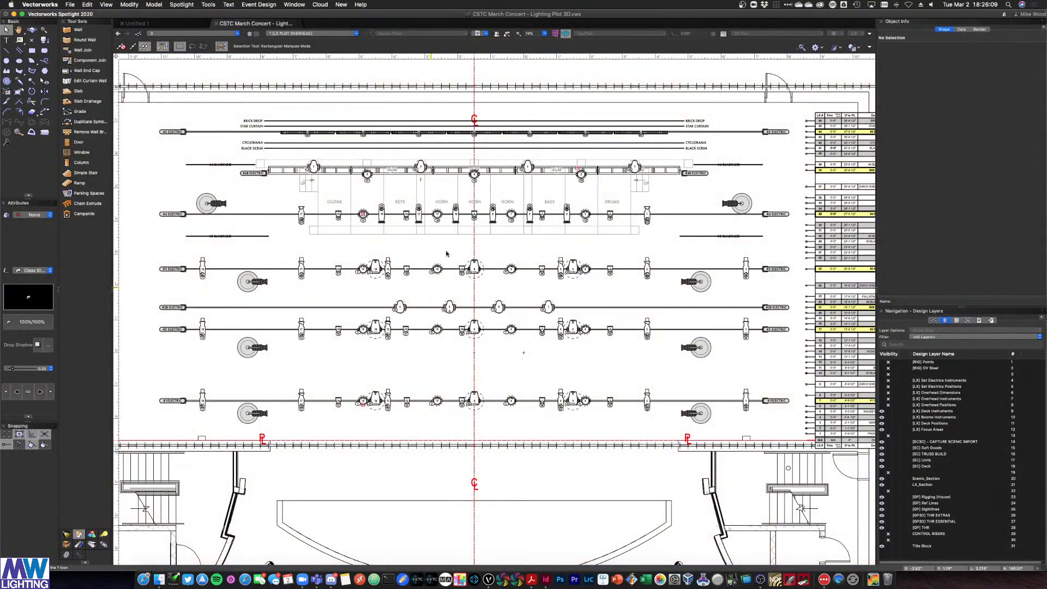
key("ctrl+Up")
left_click(507, 245)
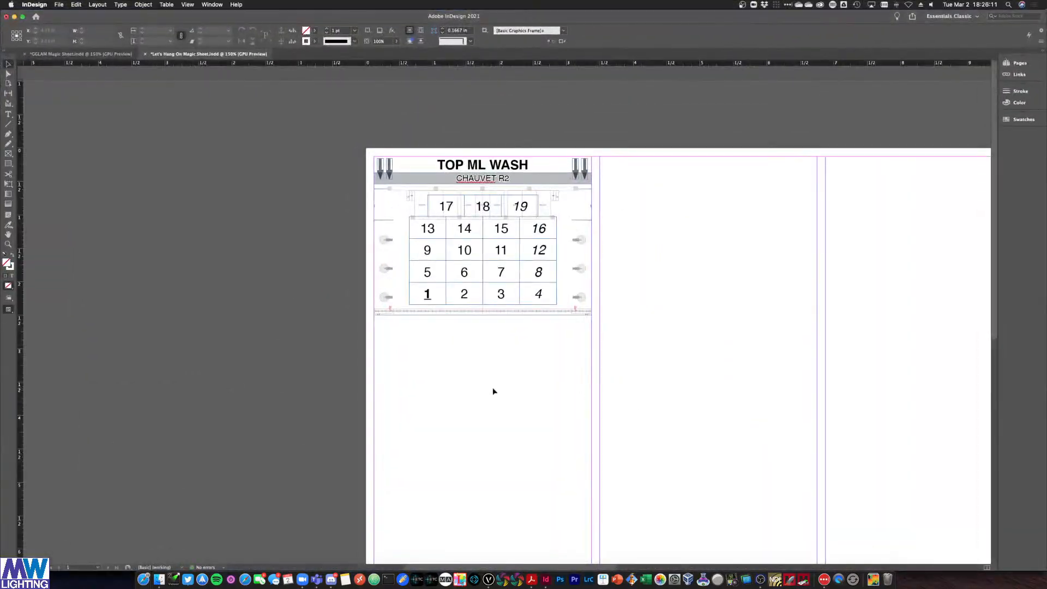
Back in InDesign, duplicate the complete TOP ML WASH block into the second column, aligned with the original
left_click_drag(639, 374, 345, 136)
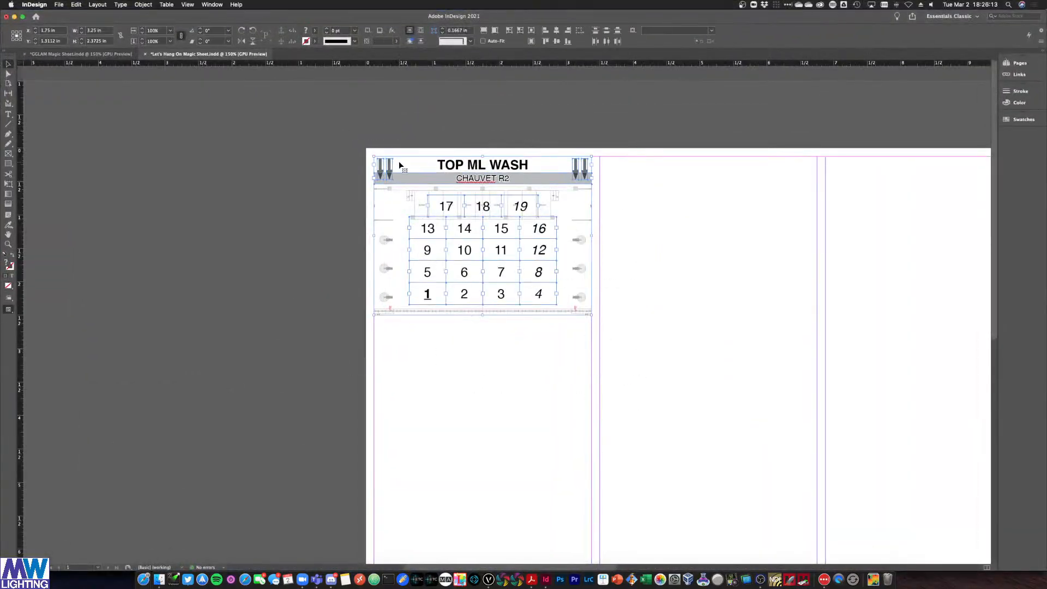
left_click_drag(436, 167, 554, 175)
key("super+z")
left_click_drag(401, 178, 630, 188)
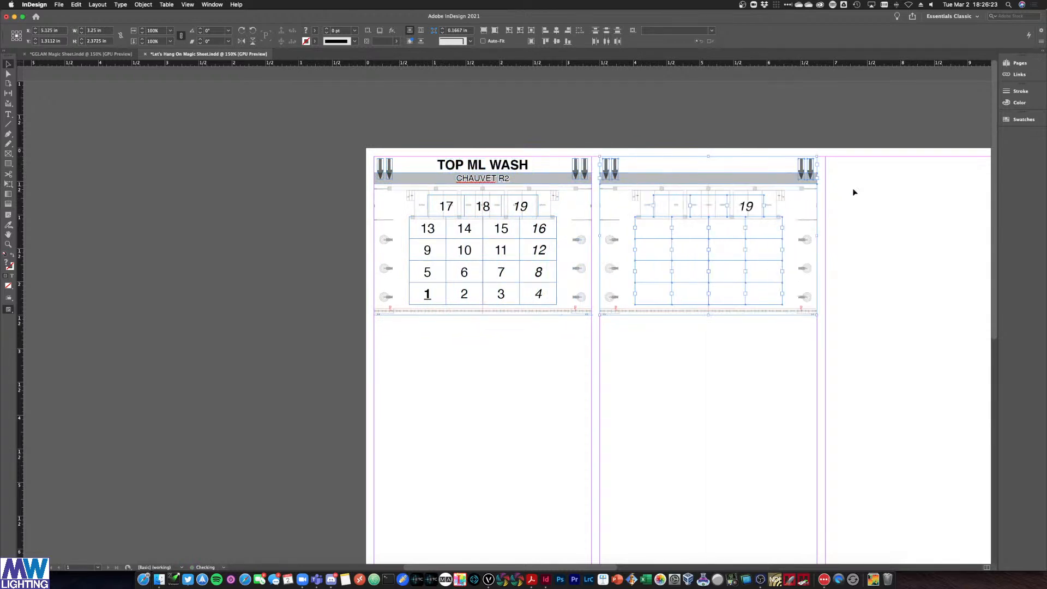
scroll(836, 184, "right", 2)
scroll(823, 180, "right", 3)
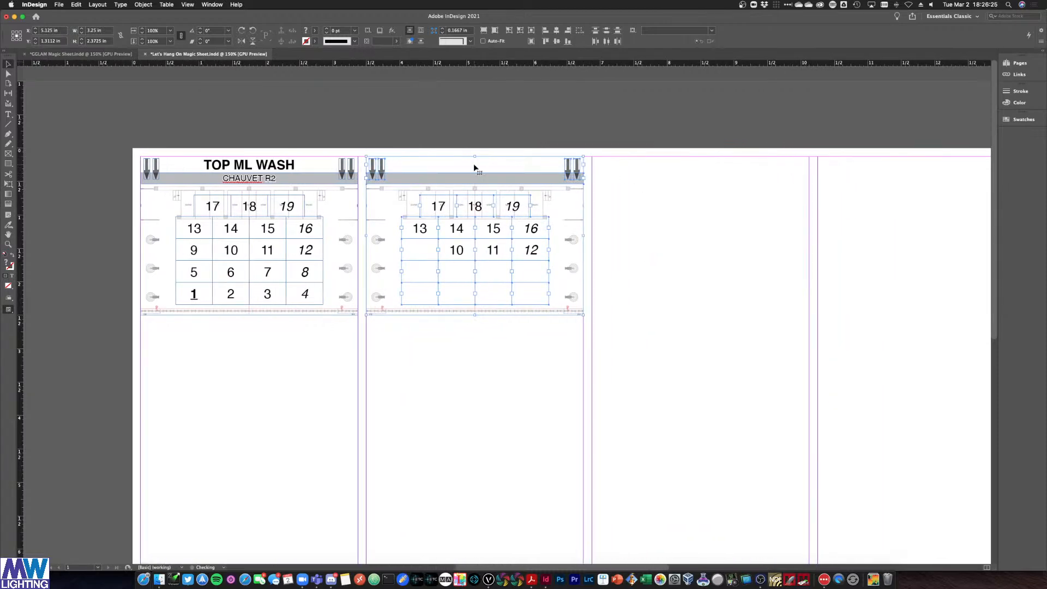
Retitle the copied block TOP ML SPOTS and change its subtitle to SOLA 1000
triple_click(456, 165)
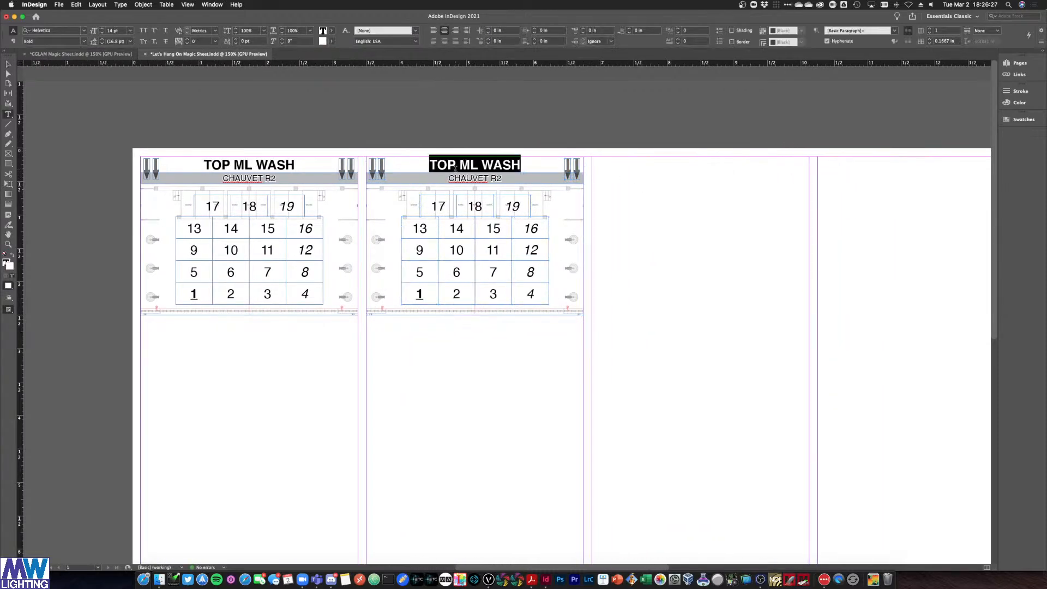
type("TOP ML SPOTS")
triple_click(453, 178)
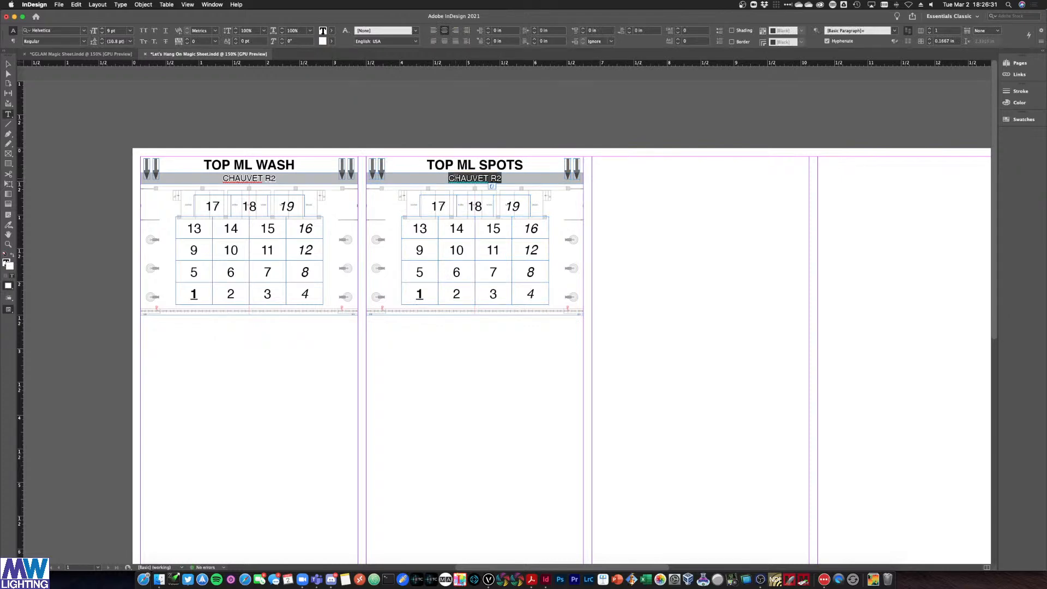
type("SOLA 1000")
key("Escape")
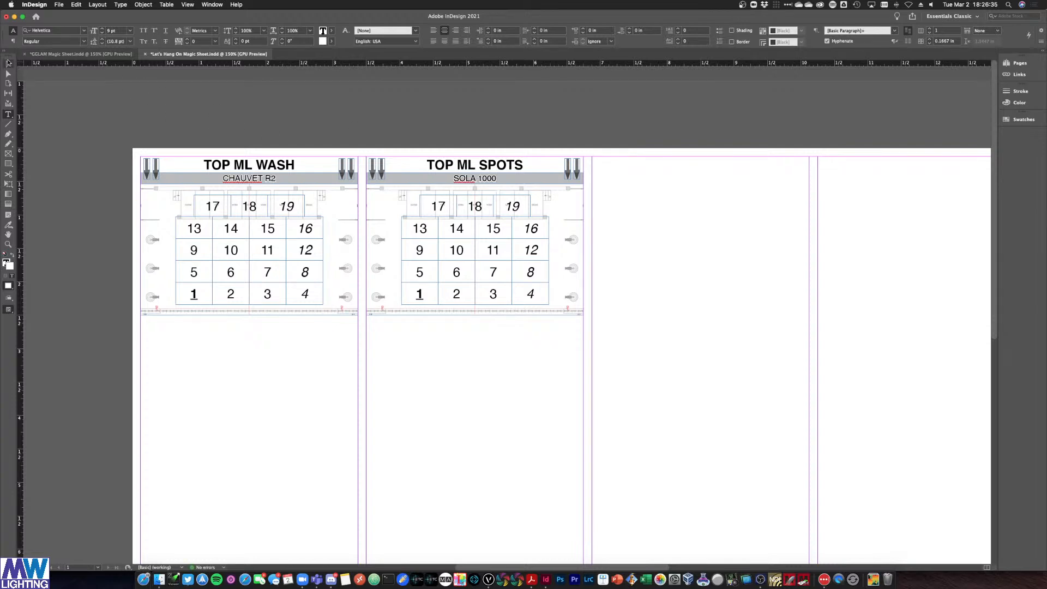
Delete the channel labels 17, 18 and 19 over the band risers in the TOP ML SPOTS plan
left_click(439, 206)
key("Delete")
left_click(476, 210)
key("Delete")
left_click(512, 211)
key("Delete")
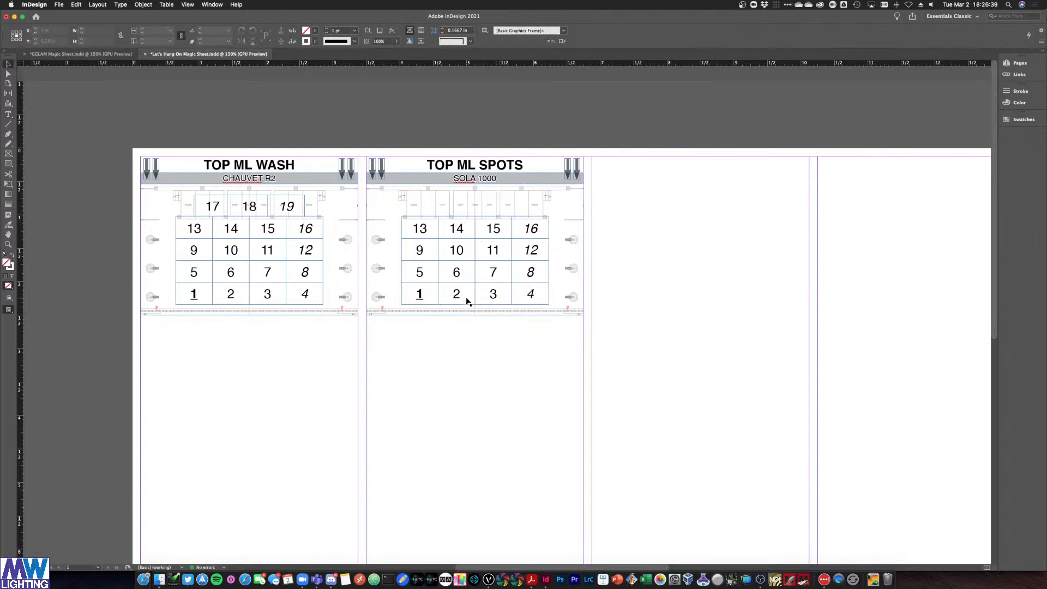
Delete the second column of channel labels, 2, 6, 10 and 14, from the TOP ML SPOTS plan
left_click(464, 301)
key("Delete")
left_click(463, 276)
key("Delete")
left_click(459, 250)
key("Delete")
left_click(460, 231)
key("Delete")
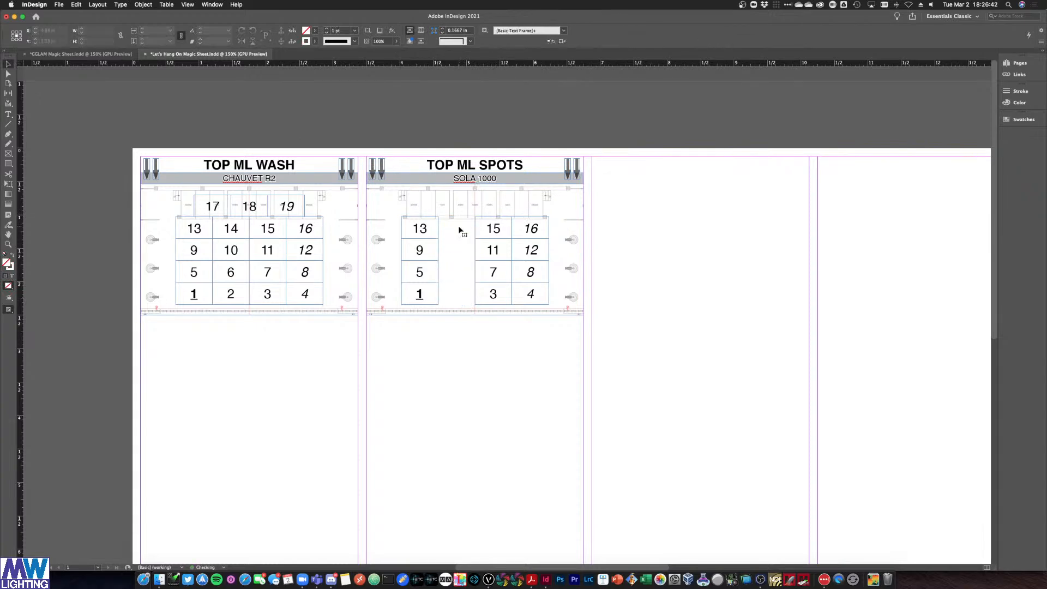
Close the gap between the remaining label columns and centre the three-column grid on the TOP ML SPOTS plan
left_click(427, 230)
left_click(420, 246, "shift")
left_click(420, 274, "shift")
left_click(420, 294, "shift")
left_click_drag(420, 273, 457, 273)
left_click_drag(692, 350, 356, 257)
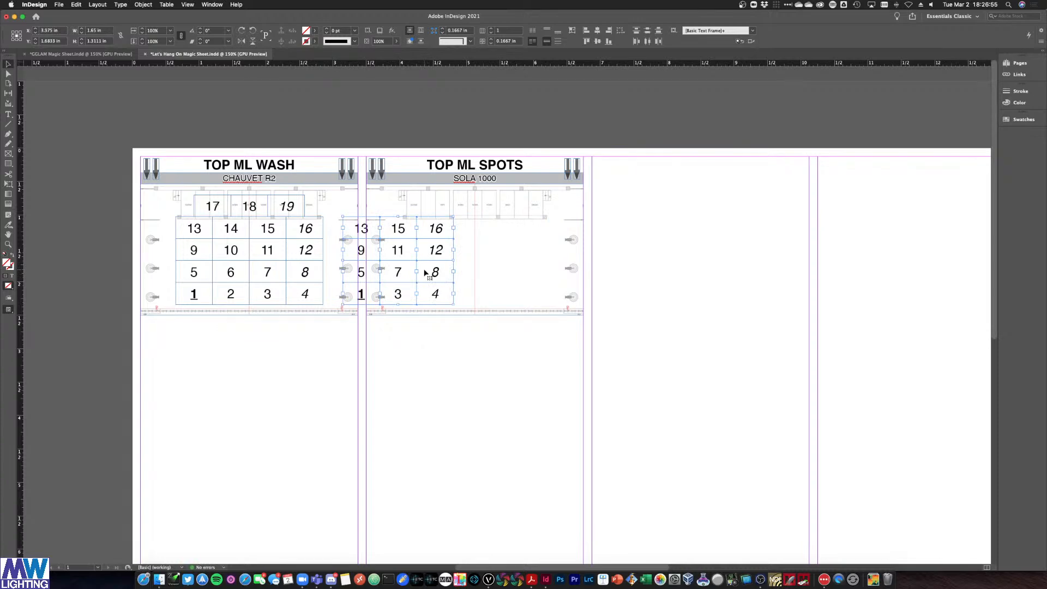
key("super+b")
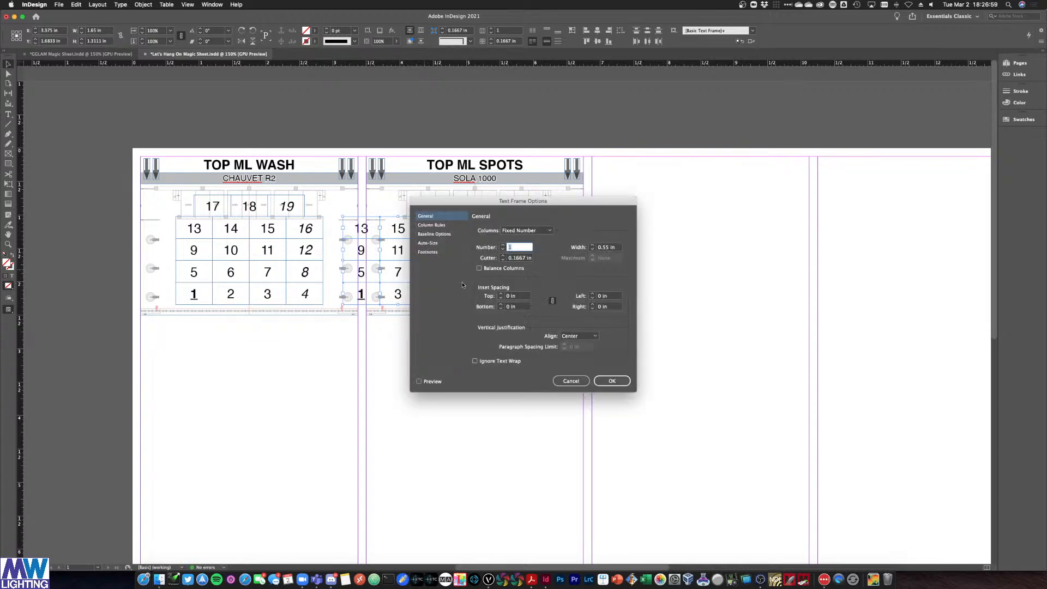
left_click(567, 380)
left_click_drag(406, 255, 479, 252)
left_click(616, 306)
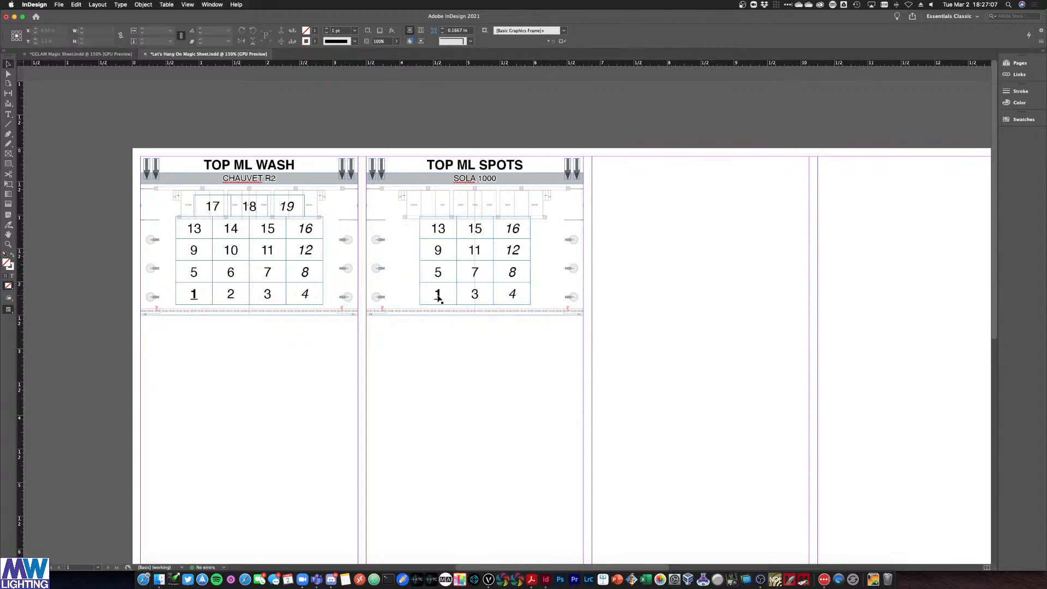
Check the SolaSpot channels in the Acrobat cheat sheet and renumber the lowest TOP ML SPOTS row in InDesign as 21, 22 and 23
key("ctrl+Up")
left_click(97, 308)
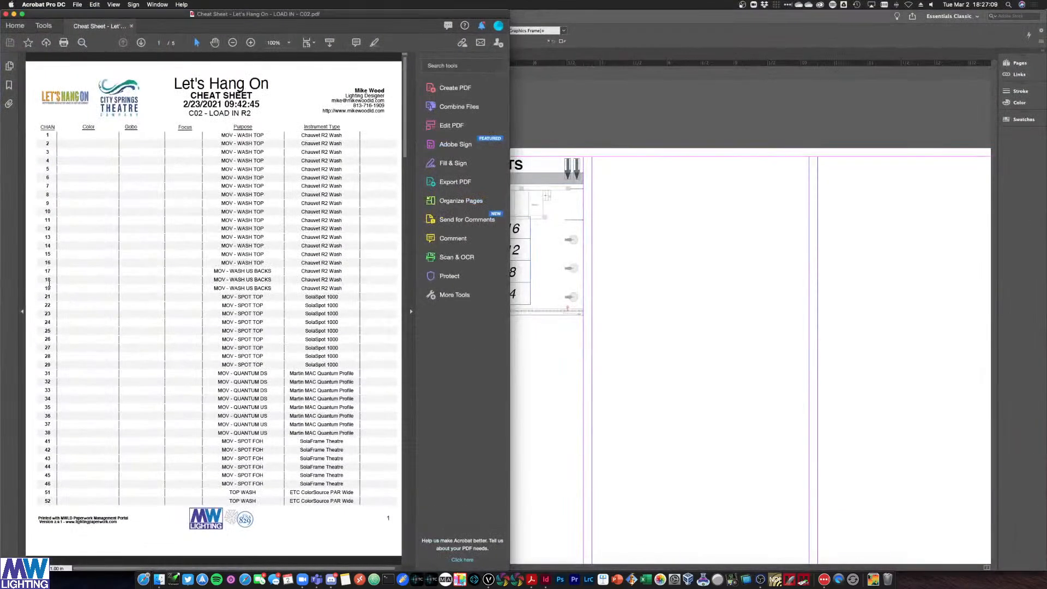
key("super+Tab")
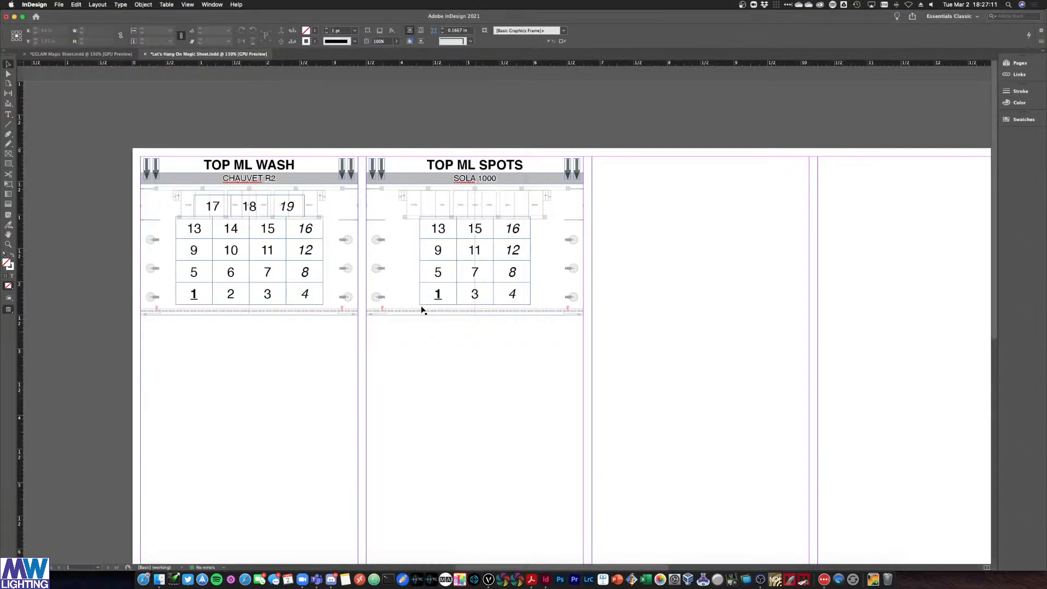
double_click(428, 293)
type("21")
key("Tab")
type("22")
key("Tab")
type("23")
Renumber the second TOP ML SPOTS row from downstage as 24, 25, 26 and the third row as 27, 28, 29
double_click(437, 272)
type("24")
double_click(469, 273)
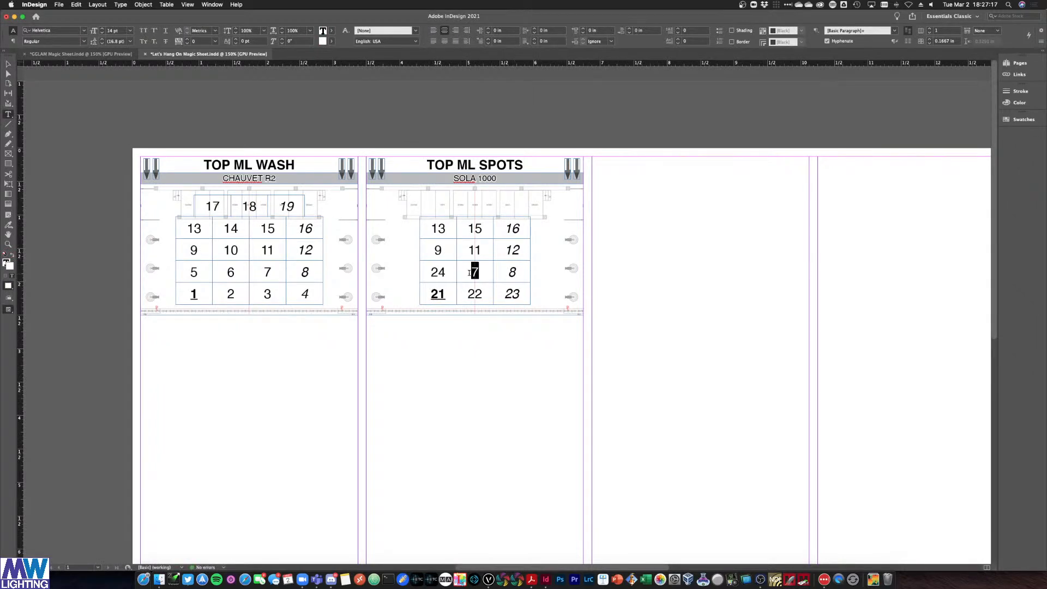
double_click(512, 271)
type("26")
double_click(438, 251)
type("27")
double_click(472, 250)
type("28")
double_click(508, 249)
type("29")
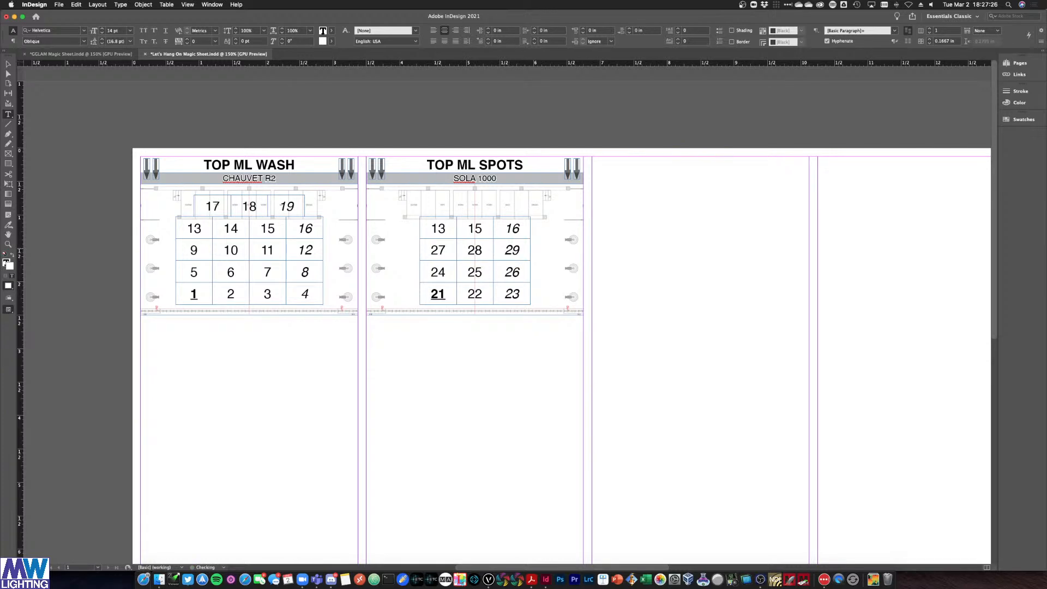
Renumber the furthest upstage row of the TOP ML SPOTS grid as 30, 31 and 32
double_click(442, 230)
type("30")
double_click(470, 229)
type("31")
double_click(512, 228)
type("32")
left_click(8, 64)
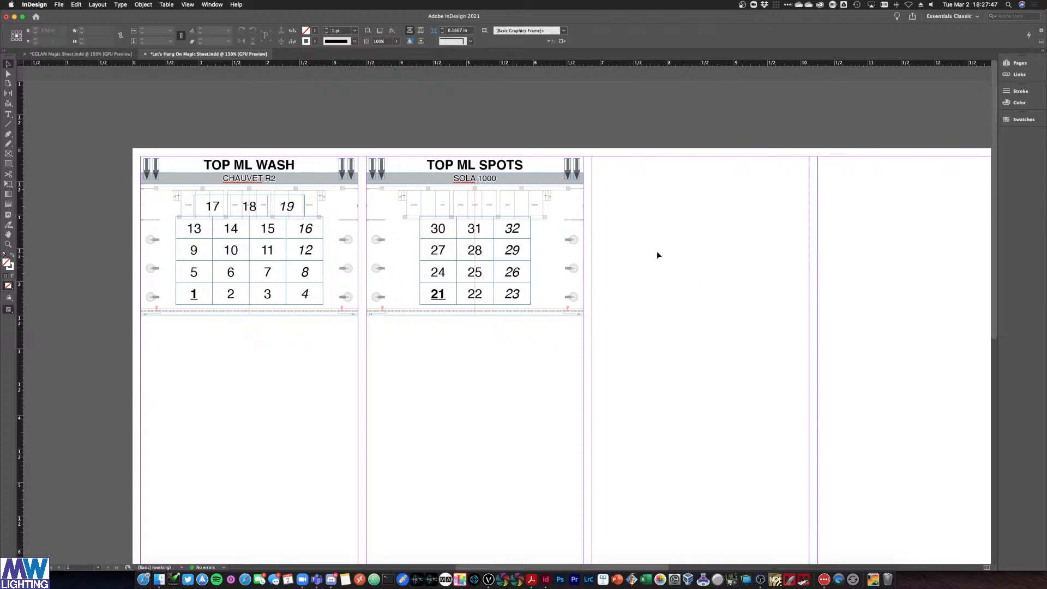
Check the MAC Quantum Profile channels in the Acrobat cheat sheet and their positions on the Vectorworks lighting plot
key("ctrl+Up")
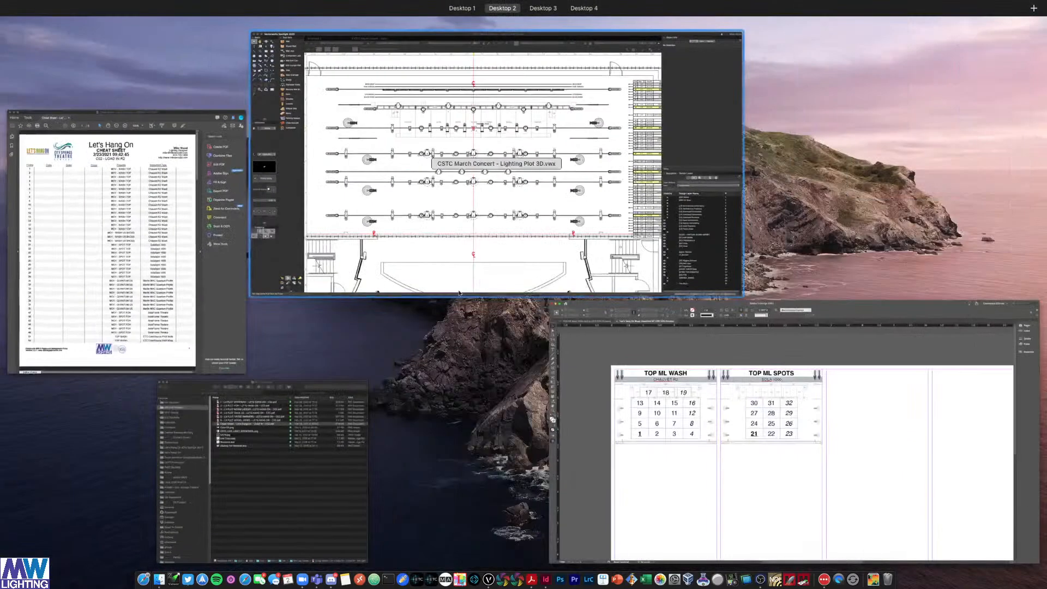
left_click(169, 327)
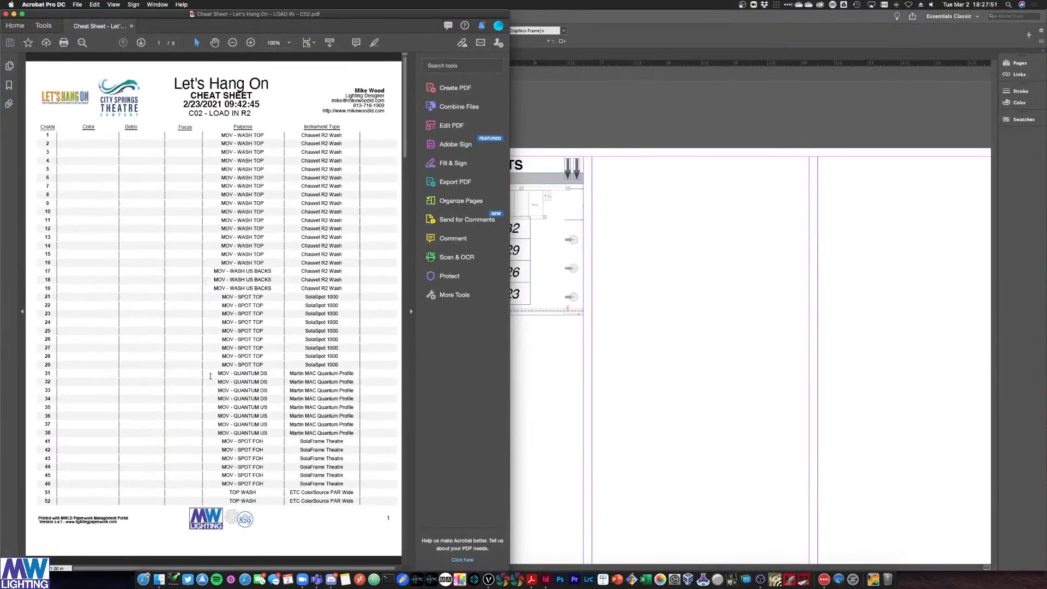
left_click_drag(45, 374, 351, 430)
left_click(387, 371)
left_click_drag(42, 371, 337, 433)
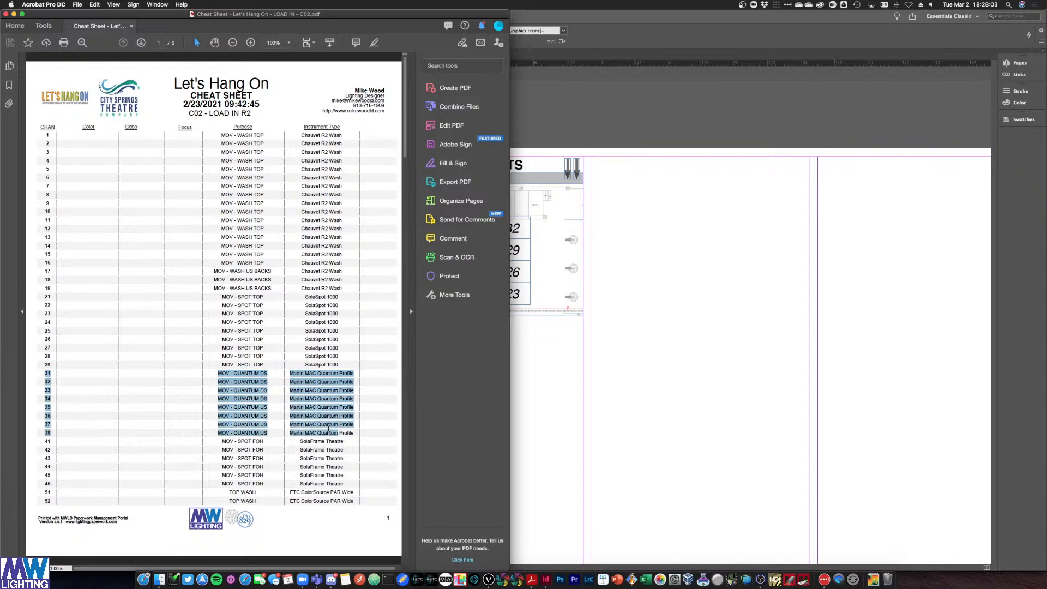
key("ctrl+Up")
left_click(490, 203)
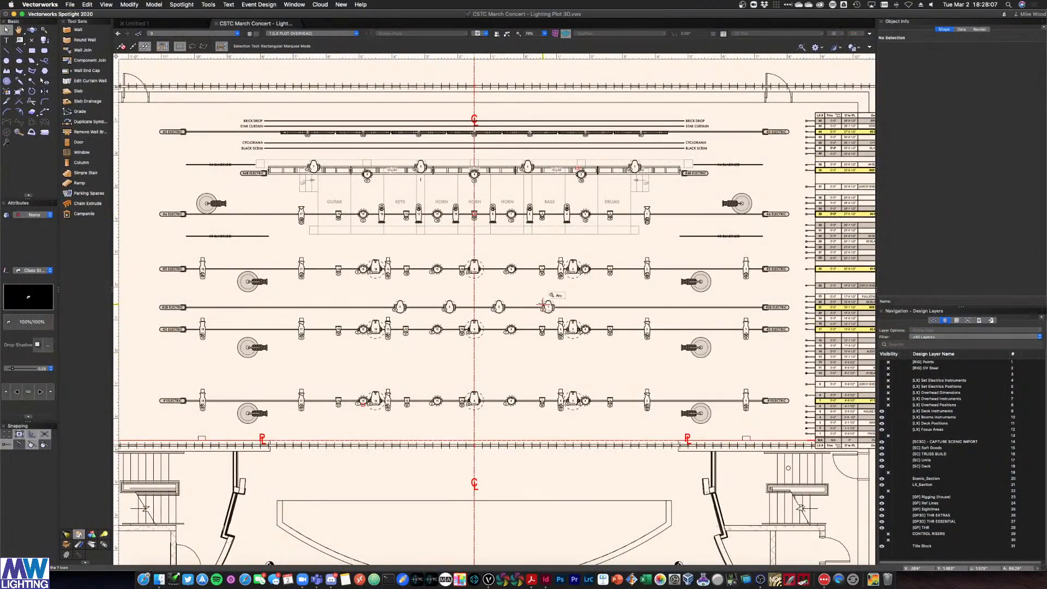
key("ctrl+Up")
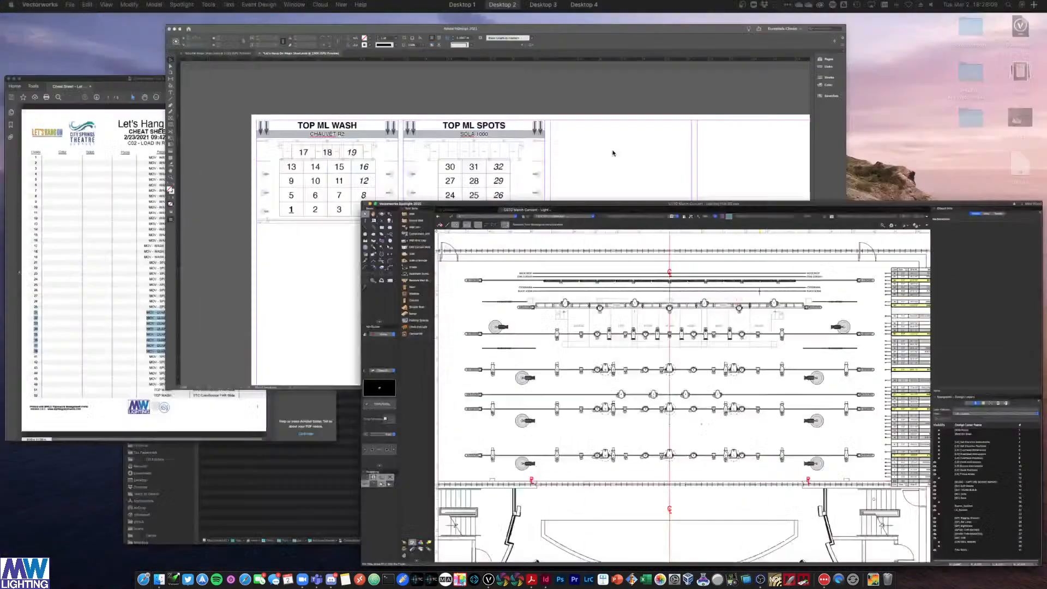
Back in InDesign, duplicate the complete TOP ML SPOTS block into the third column, aligned with the original
left_click(519, 214)
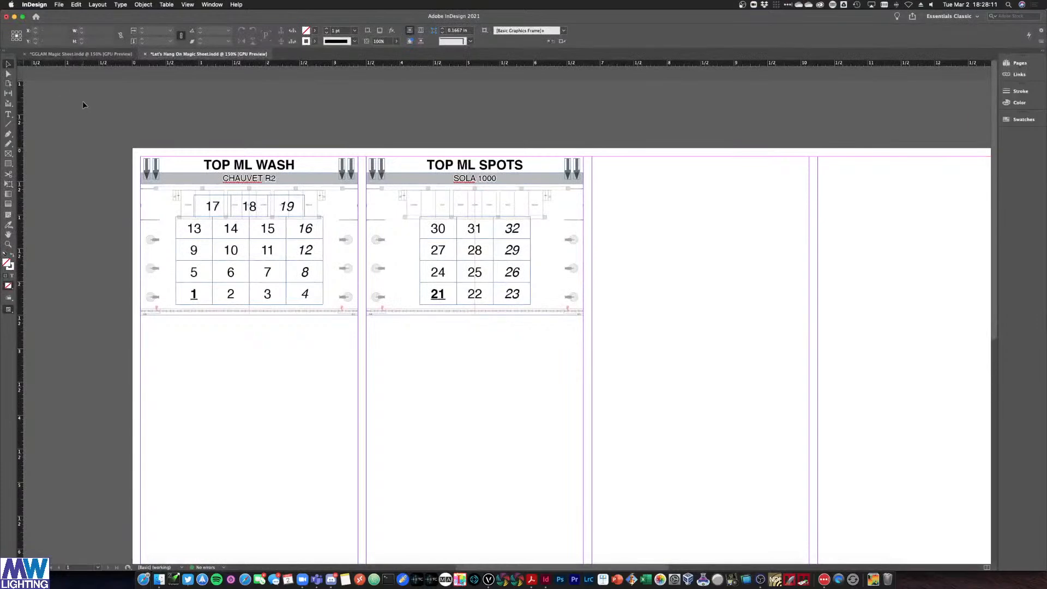
left_click_drag(648, 342, 369, 146)
left_click_drag(390, 180, 619, 190)
scroll(632, 185, "right", 10)
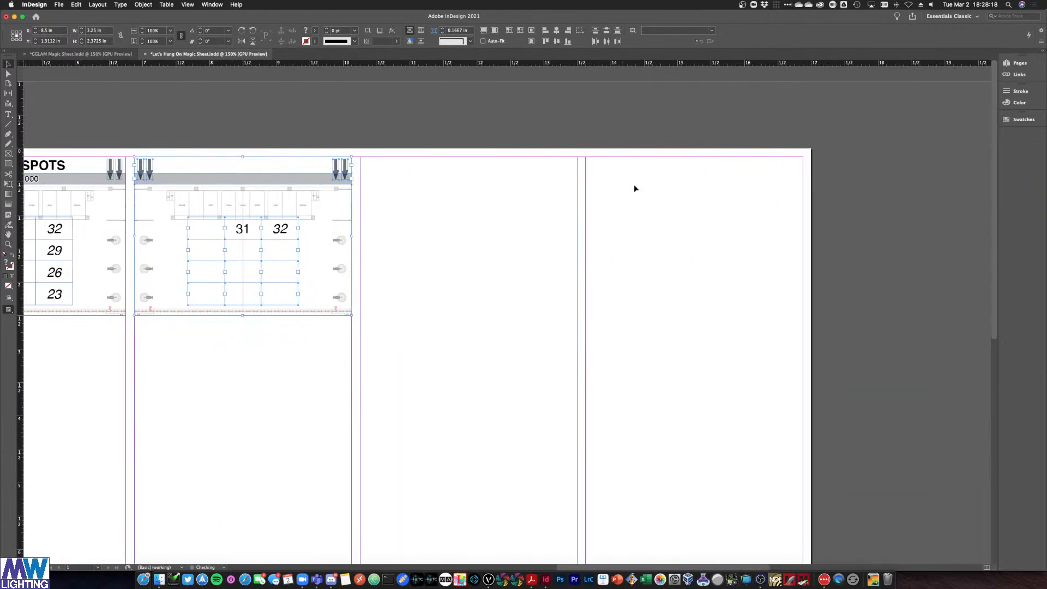
scroll(529, 177, "left", 1)
left_click(535, 175)
scroll(536, 175, "left", 5)
scroll(536, 175, "up", 1)
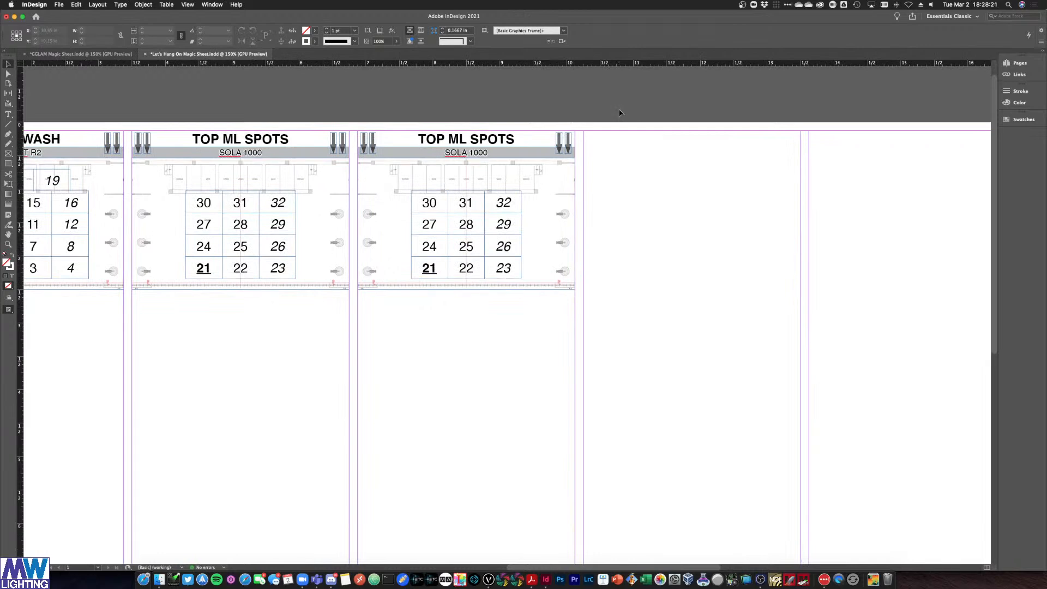
Retitle the copied block in the third column TOP ML QUANTUM
triple_click(480, 135)
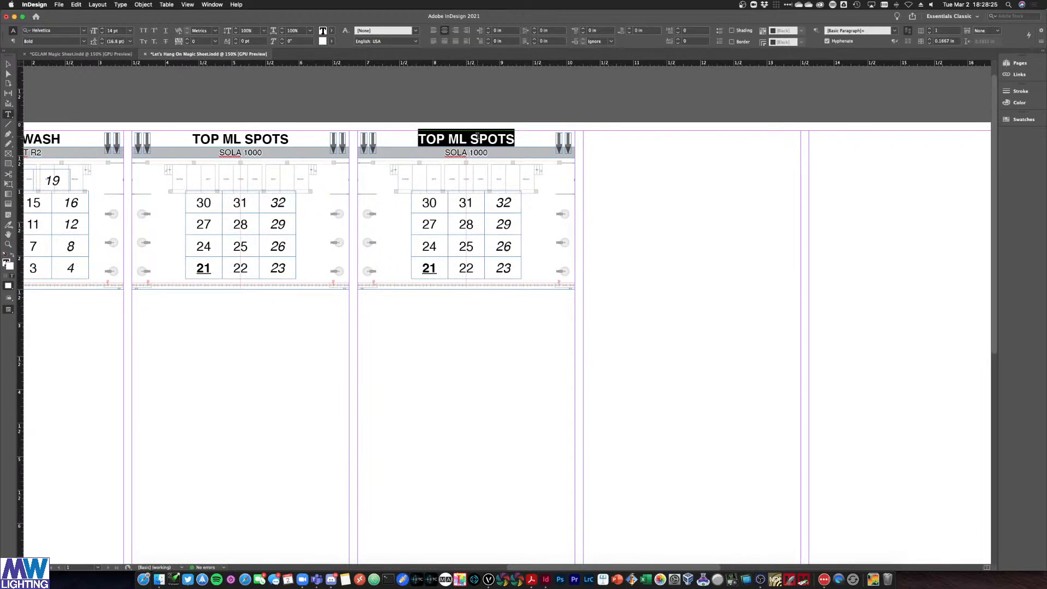
type("TOP ML")
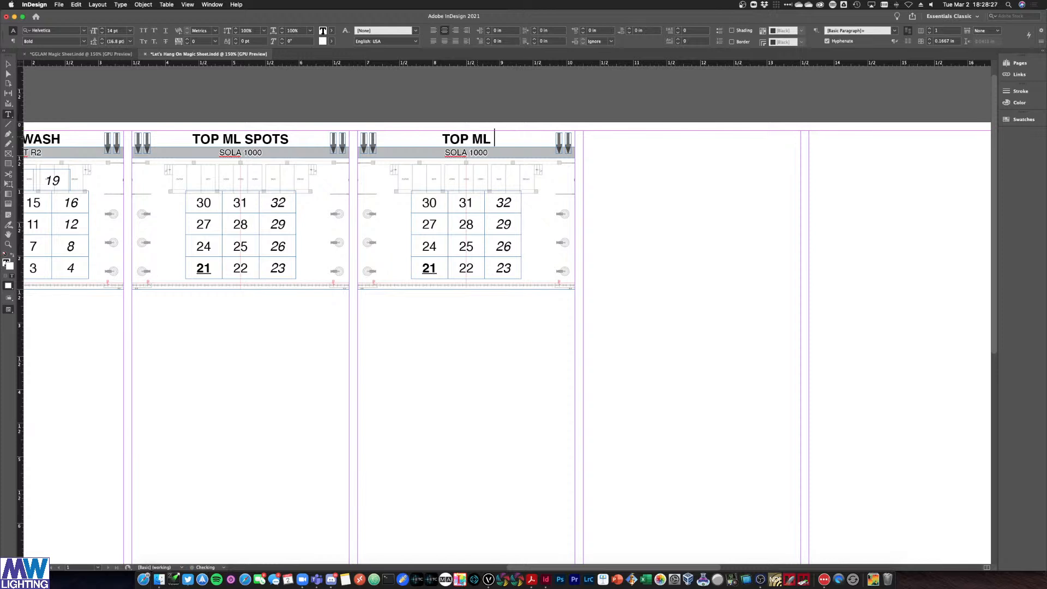
type(" QUANTUAM")
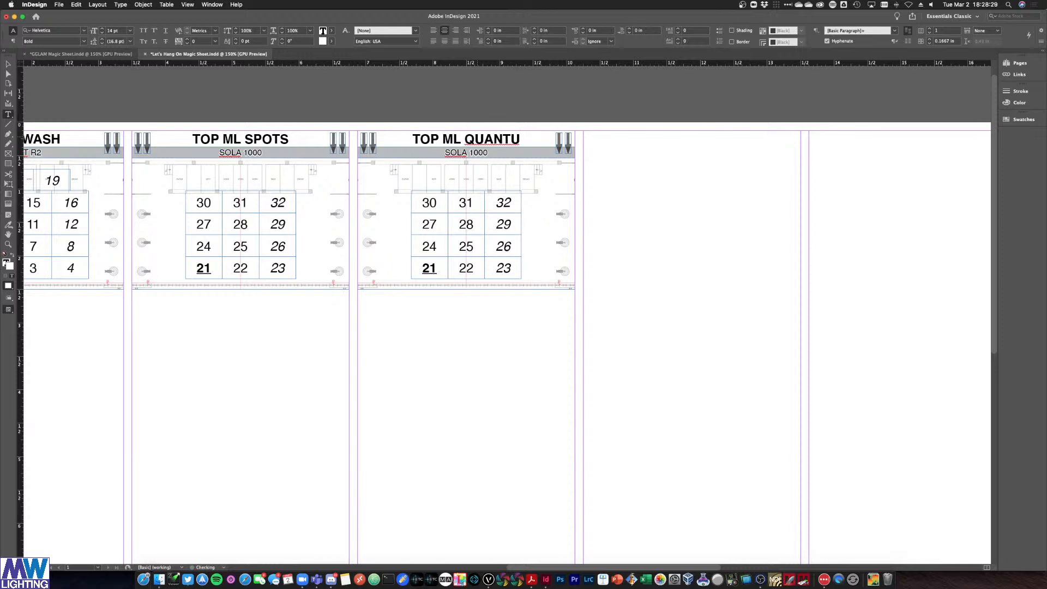
Complete the third block's heading as TOP ML QUANTUM, checking the fixture name's spelling against the cheat sheet PDF
key("BackSpace")
key("BackSpace")
key("BackSpace")
type("AM")
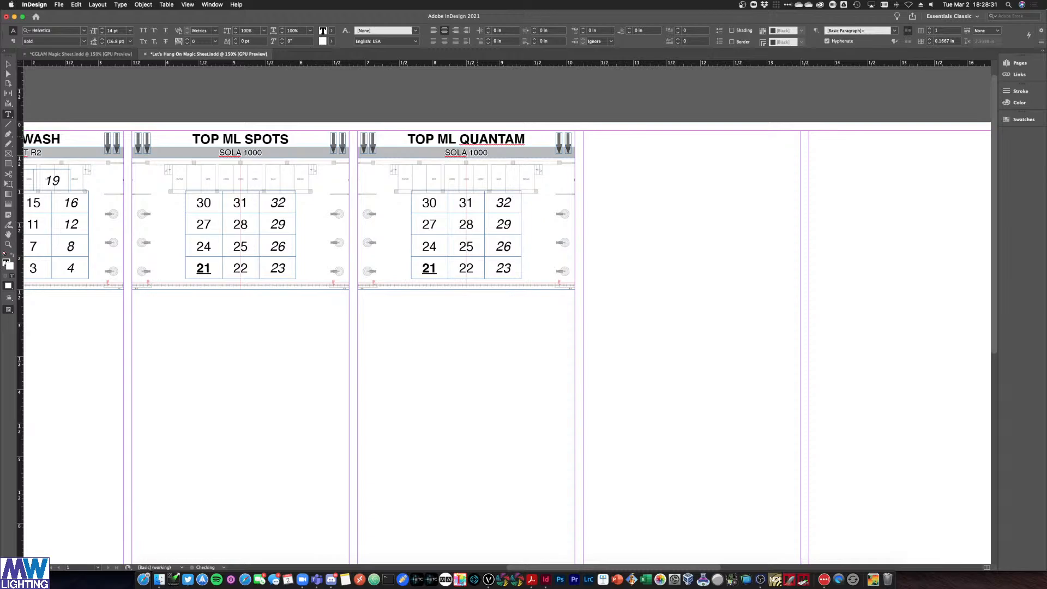
key("ctrl+Up")
left_click(171, 258)
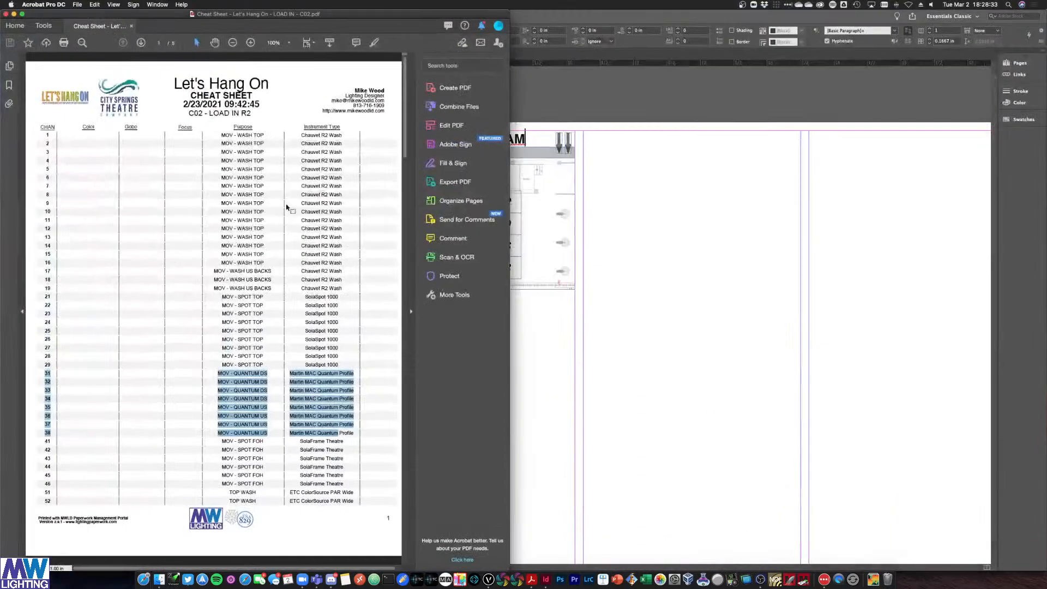
key("ctrl+Up")
left_click(515, 147)
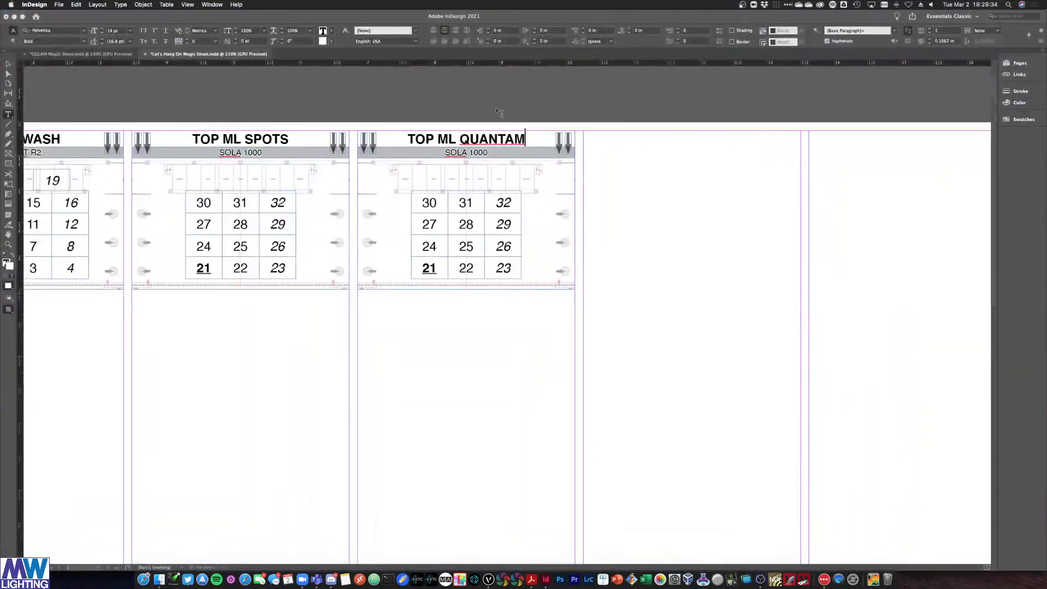
left_click(514, 138)
key("BackSpace")
type("U")
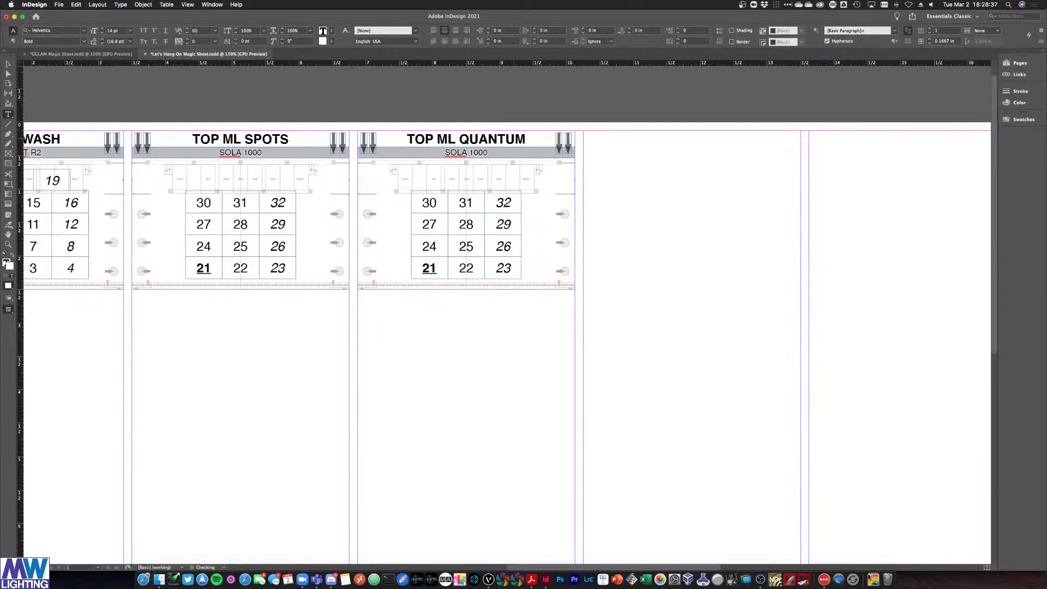
Replace the fixture subtitle under the TOP ML QUANTUM heading with QUANTUM SPOT
triple_click(454, 153)
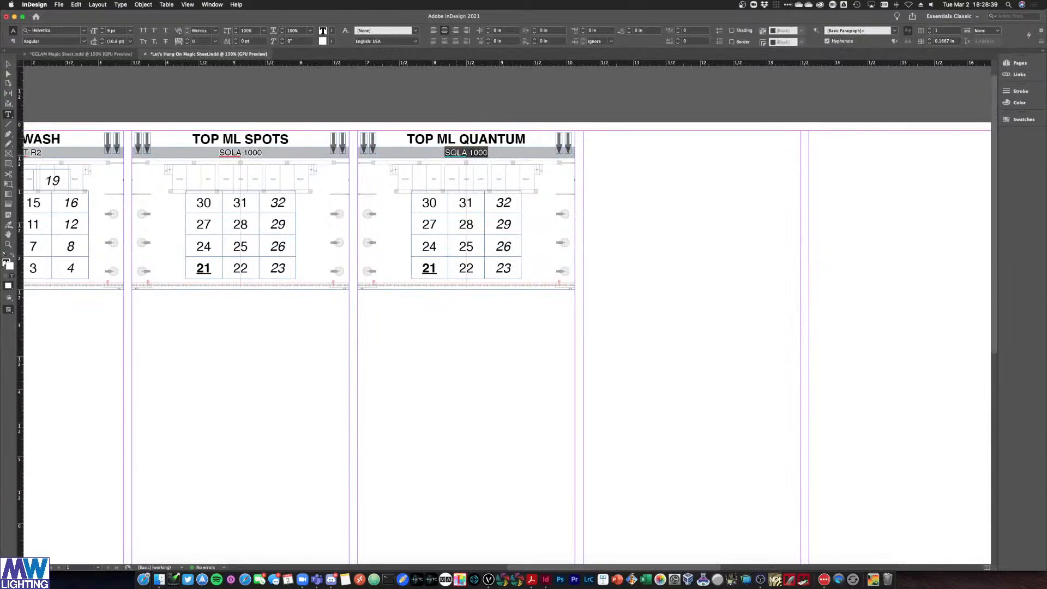
type("QUANTUM WASH")
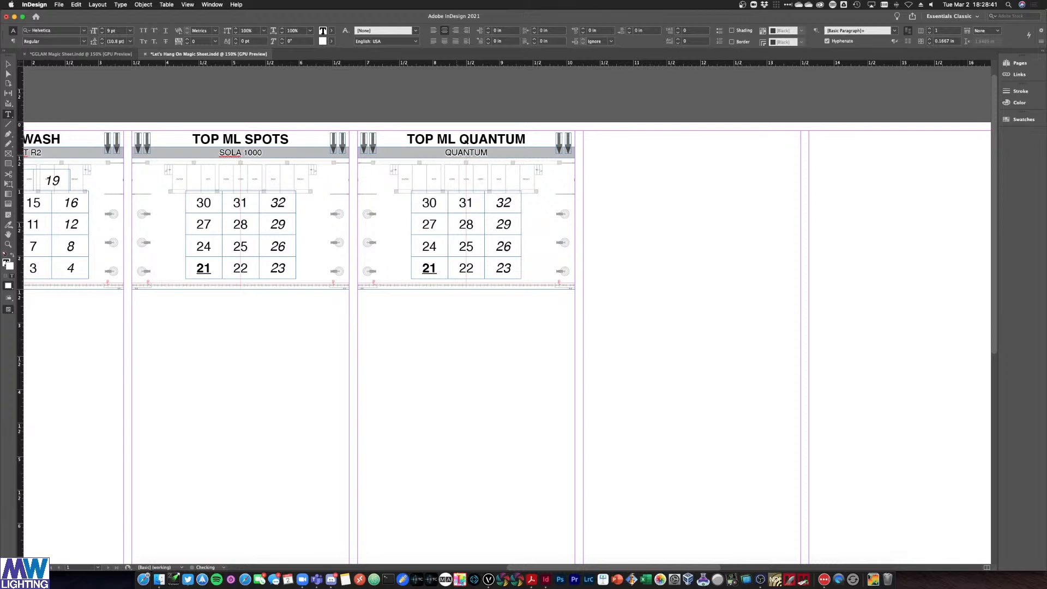
key("BackSpace")
key("BackSpace")
key("BackSpace")
key("BackSpace")
type("SPOT")
left_click(7, 65)
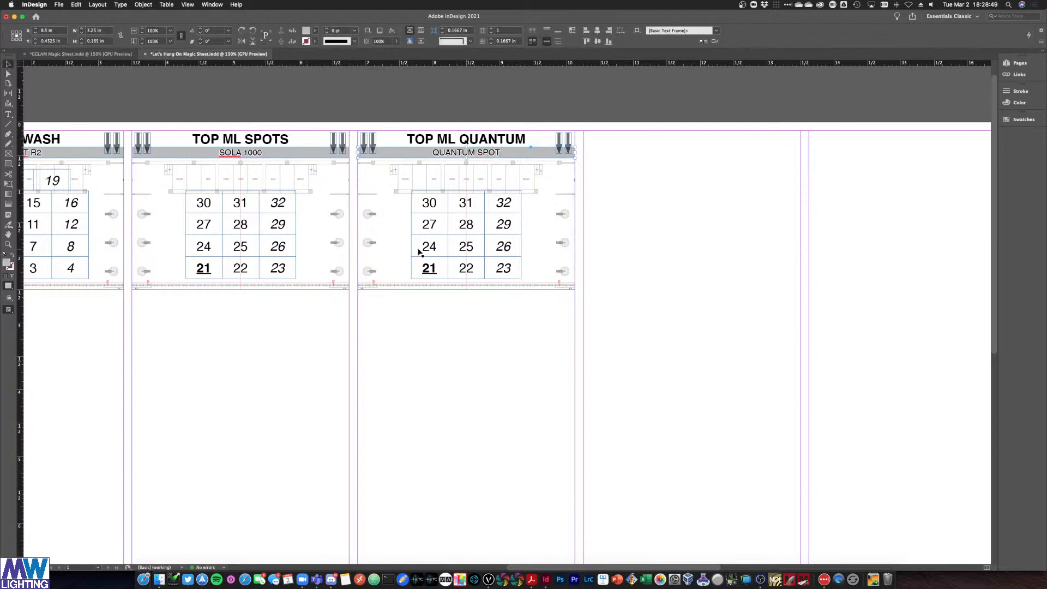
Delete the channel boxes 24 to 32 in the TOP ML QUANTUM block, keeping only the downstage row
key("Delete")
left_click(459, 247)
key("Delete")
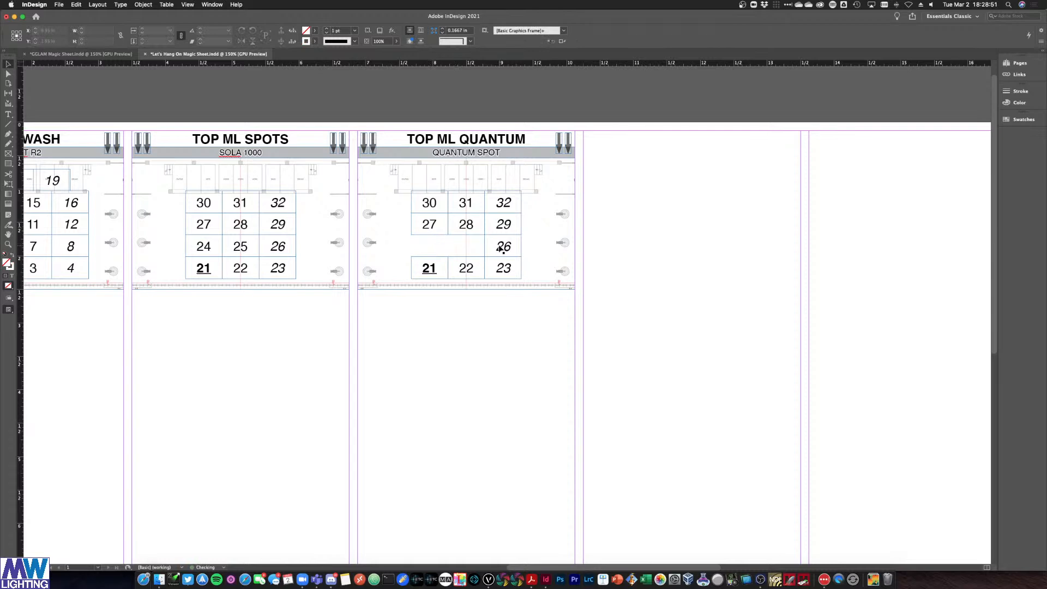
key("Delete")
left_click(464, 230)
key("Delete")
left_click(500, 228)
key("Delete")
left_click(428, 202)
key("Delete")
left_click(466, 204)
key("Delete")
left_click(502, 205)
key("Delete")
Extend the remaining QUANTUM row to four boxes with a second 22 box before 23, and center the row on the stage
left_click_drag(499, 270, 532, 271)
left_click_drag(636, 278, 423, 258)
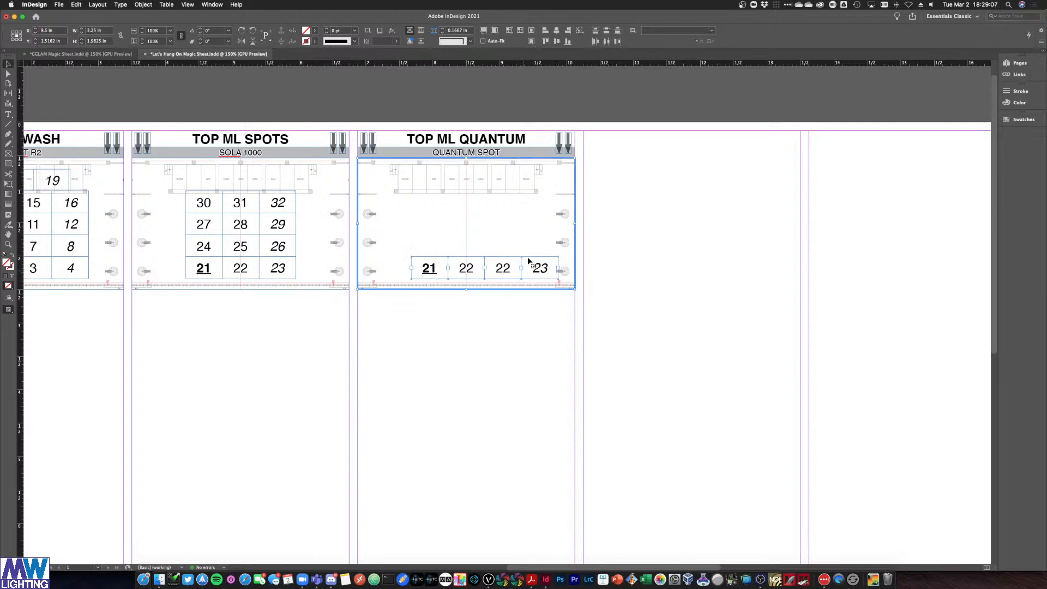
left_click(563, 253, "shift")
mouse_move(542, 274)
left_mouse_down()
mouse_move(526, 273)
mouse_move(534, 275)
left_mouse_up()
left_click(640, 273)
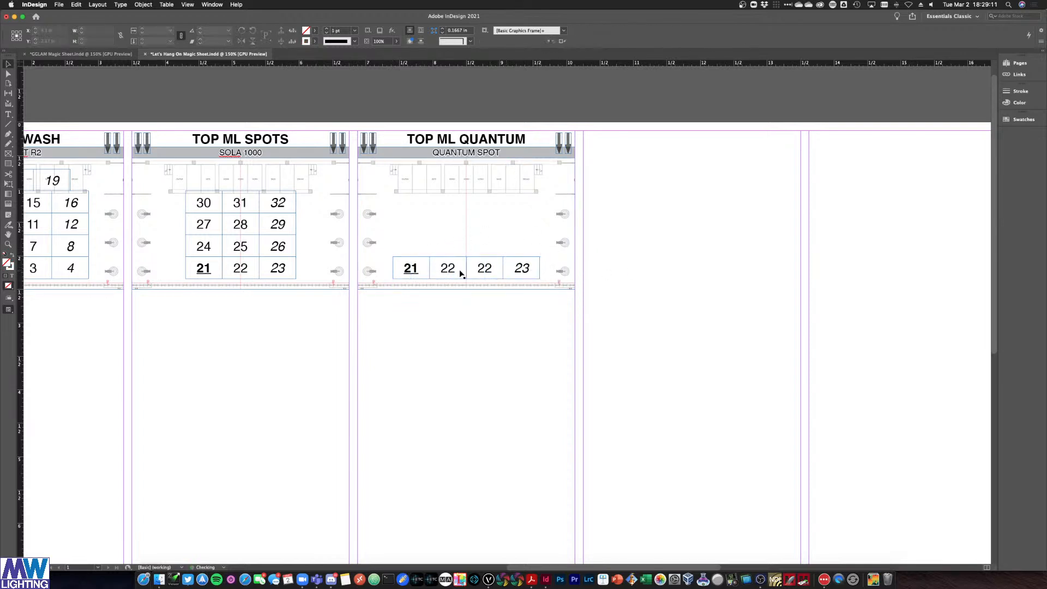
Check the Quantum positions on the Vectorworks lighting plot and move the four-box row upstage by about one box height
left_click(488, 273, "shift")
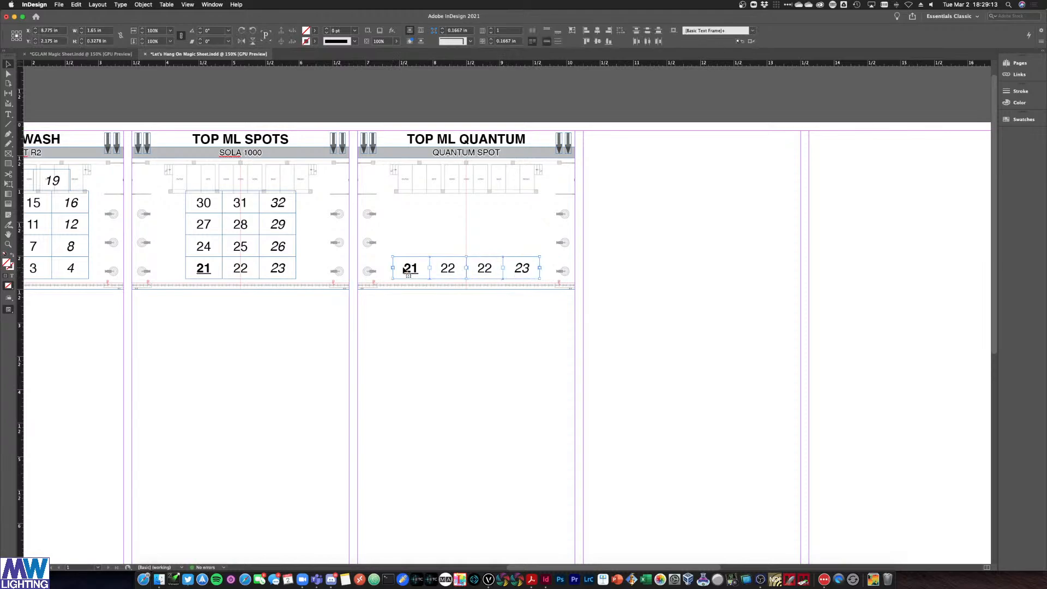
key("ctrl+Up")
left_click(485, 191)
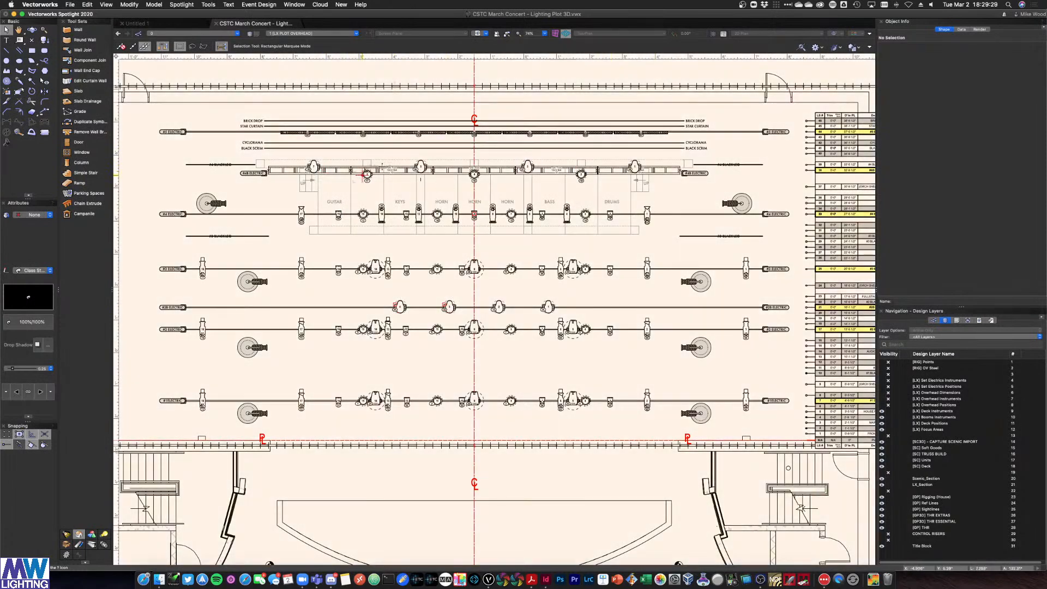
key("ctrl+Up")
left_click(461, 222)
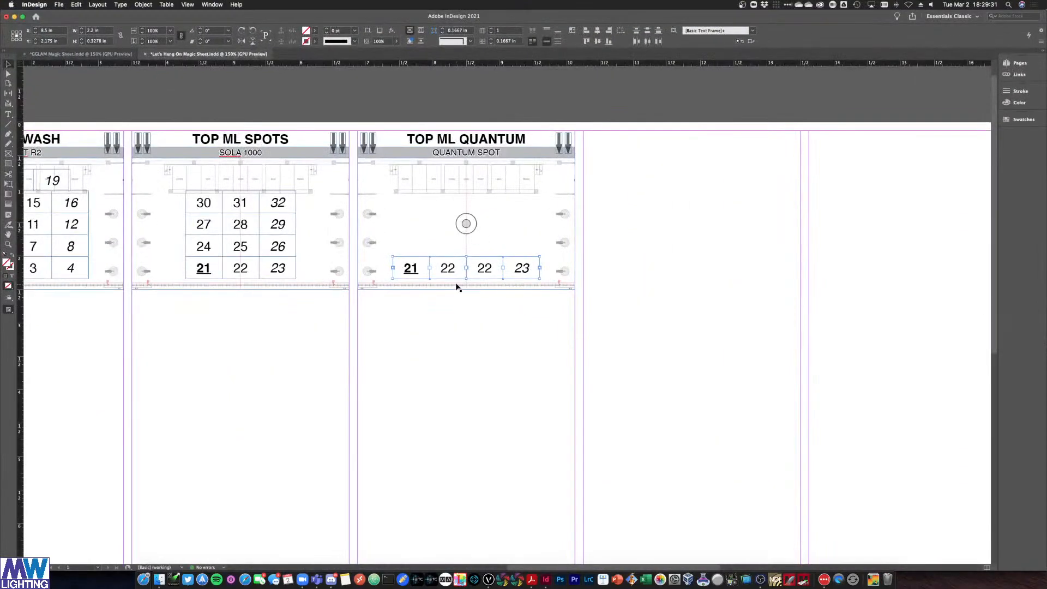
left_click_drag(458, 289, 458, 274)
key("Up")
key("Up")
key("Up")
key("Up")
key("Up")
key("Up")
key("Up")
key("Up")
key("Up")
key("Up")
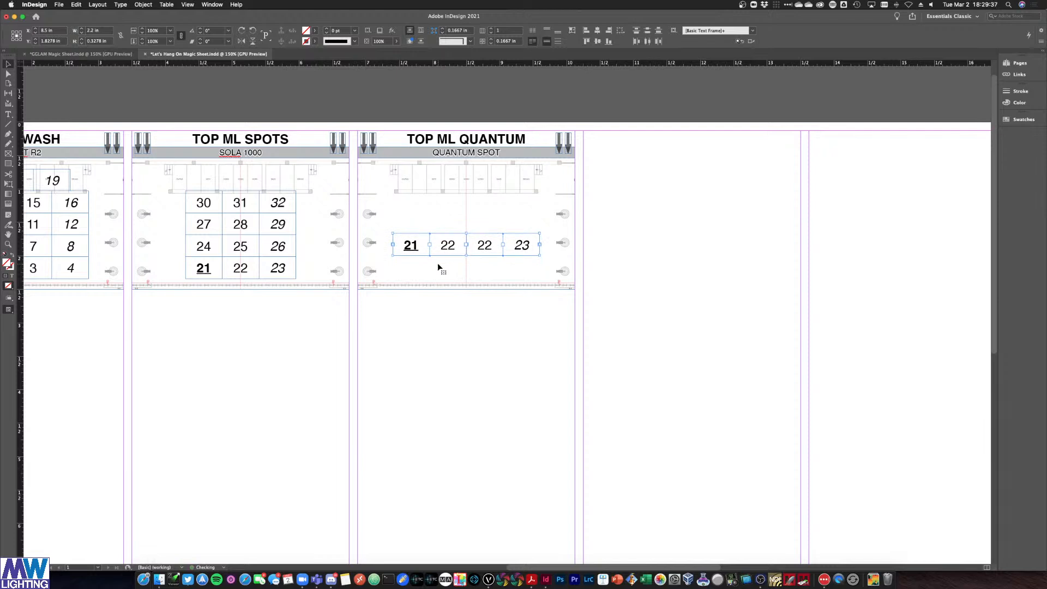
Duplicate the four-box row onto the upstage band platforms and replace the copy's underlined 21 box with a plain 22 box
left_click_drag(419, 249, 424, 186)
left_click(702, 228)
left_click(413, 184)
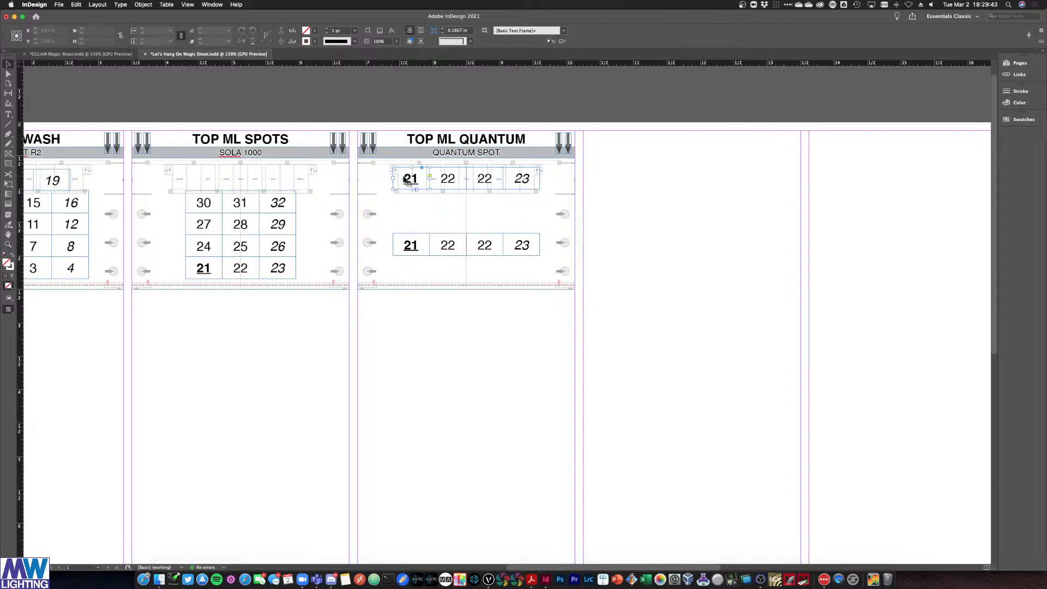
key("BackSpace")
left_click(439, 181)
key("super+v")
left_click(478, 348)
left_click_drag(510, 320, 417, 185)
left_click(660, 231)
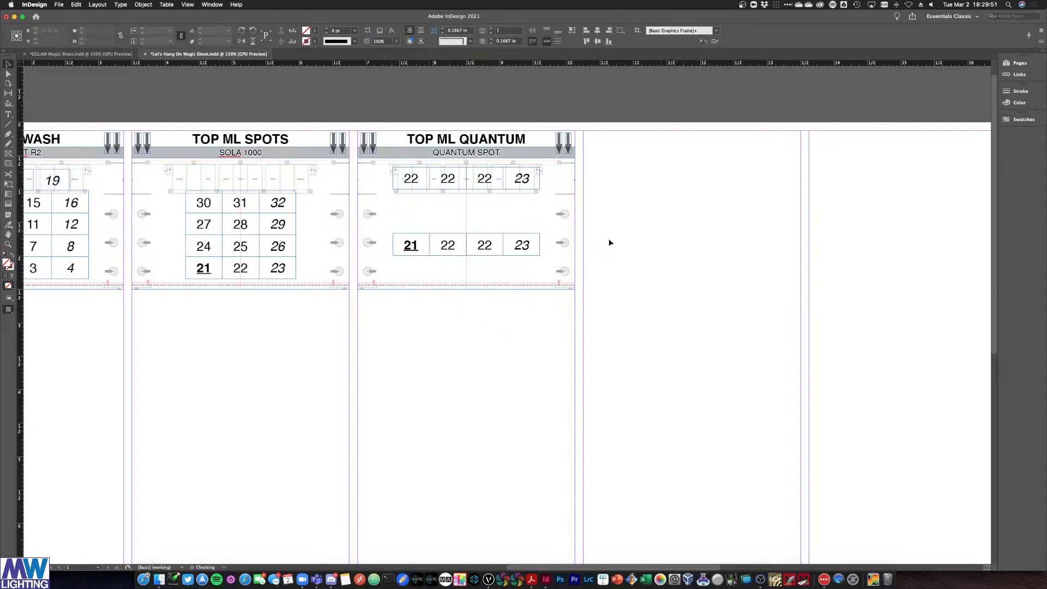
Spread the four upstage boxes of the TOP ML QUANTUM block apart with roughly equal gaps across the band platforms
left_click(409, 185)
key("Left")
key("Left")
key("Left")
key("Left")
key("Left")
key("Left")
left_click_drag(540, 179, 546, 178)
left_click(495, 186)
key("Right")
key("Right")
key("Right")
left_click(449, 187)
key("Left")
key("Left")
key("Left")
key("Left")
left_click(394, 184)
key("Left")
key("Left")
key("Left")
key("Left")
left_click_drag(539, 175, 542, 175)
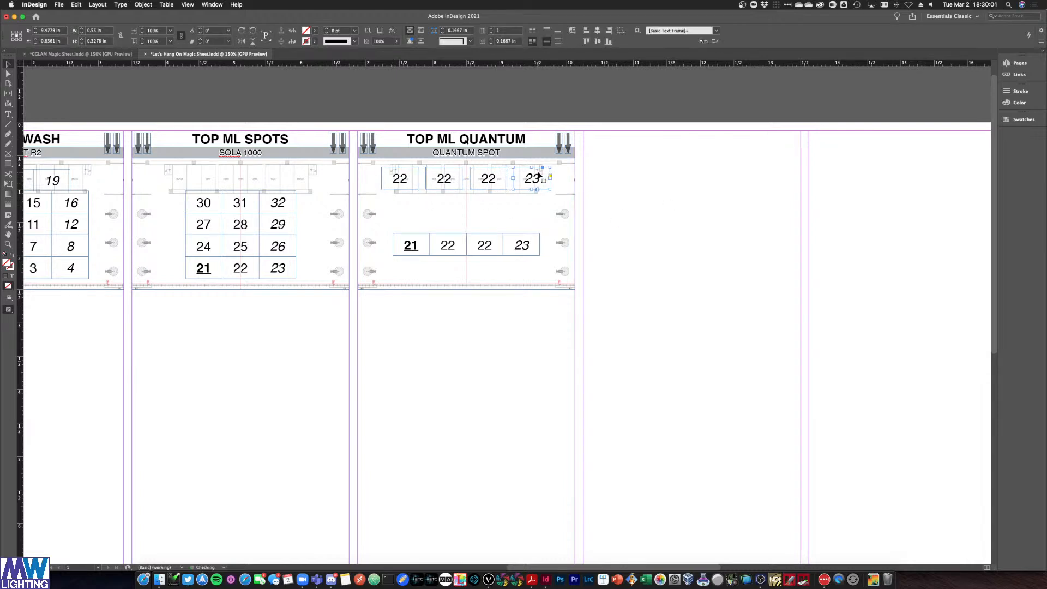
left_click(621, 196)
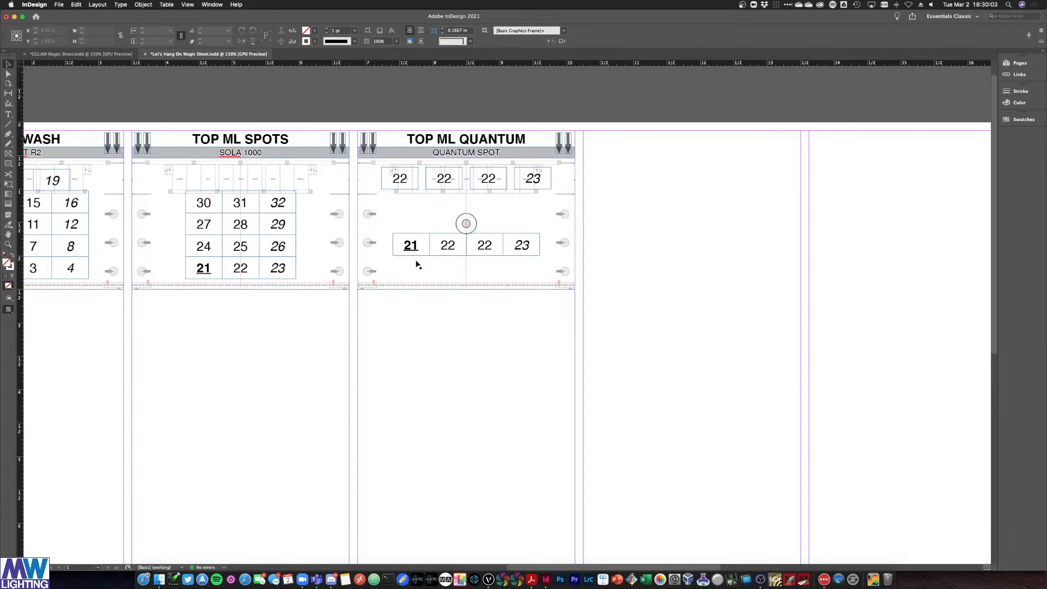
Renumber the QUANTUM boxes 31 to 34 in the downstage row and 35 to 38 in the upstage row
double_click(411, 245)
type("31")
key("Tab")
type("3")
key("Tab")
type("33")
key("Tab")
type("34")
key("Tab")
type("3")
key("Tab")
type("36")
key("Tab")
type("37")
key("Tab")
type("38")
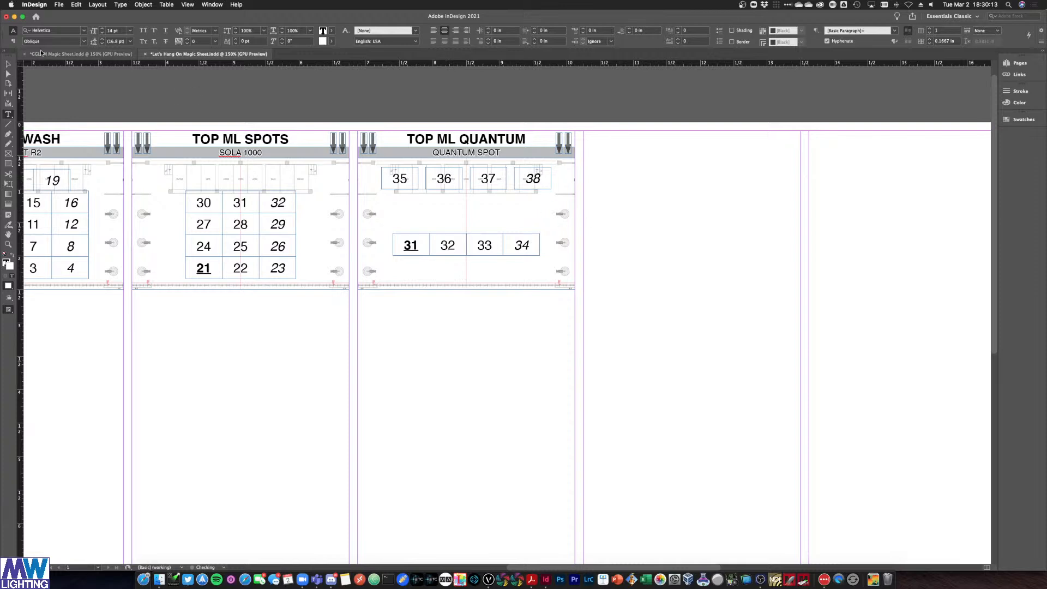
key("Escape")
left_click(688, 254)
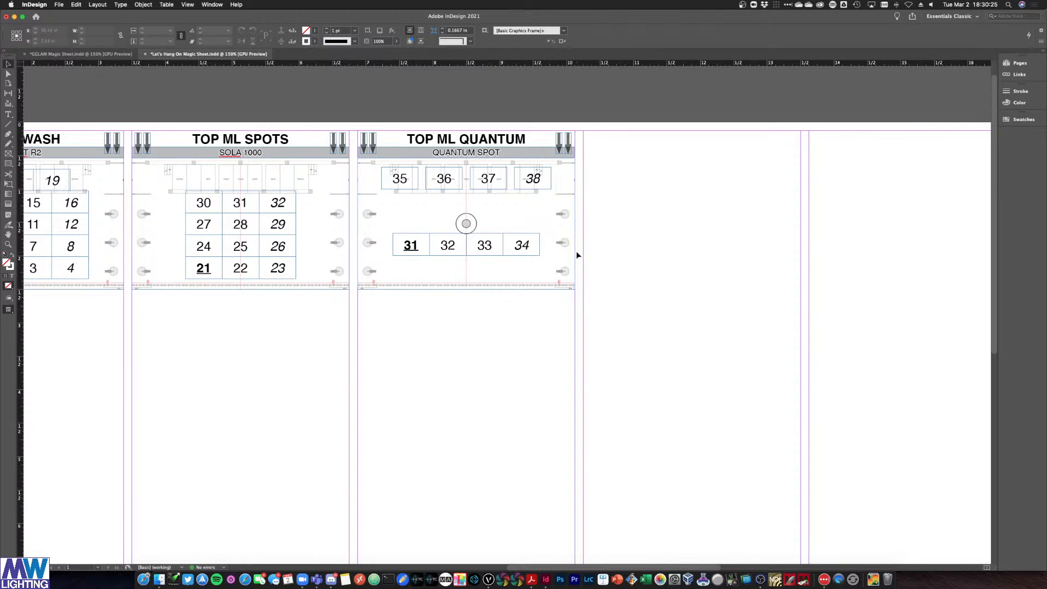
Look up the front-of-house spot channels 41 to 46 and their instrument type in the cheat sheet PDF
scroll(575, 251, "right", 3)
scroll(572, 251, "right", 3)
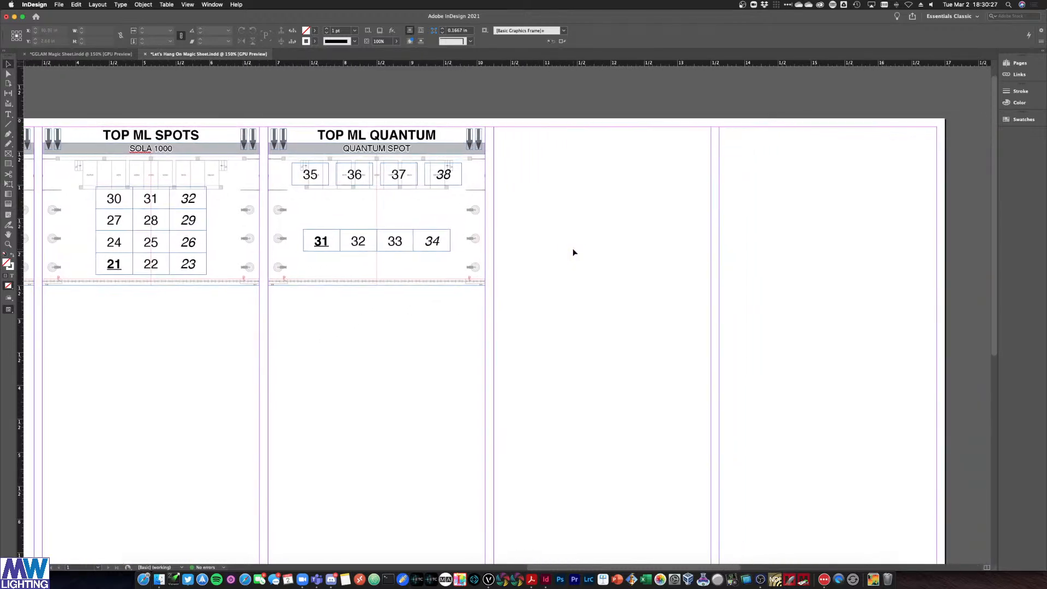
scroll(573, 251, "up", 1)
key("ctrl+Up")
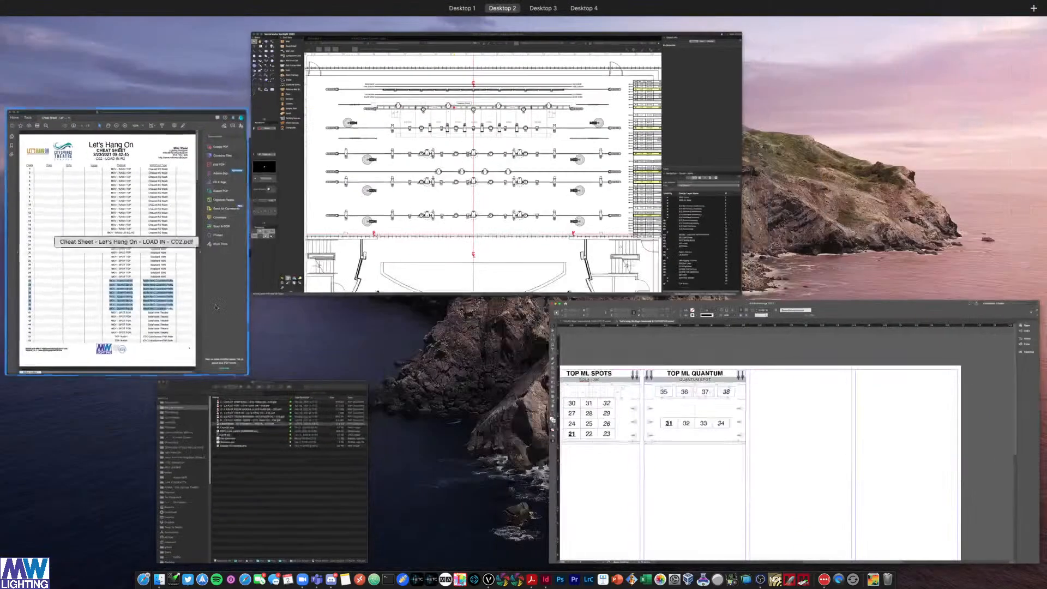
left_click(138, 307)
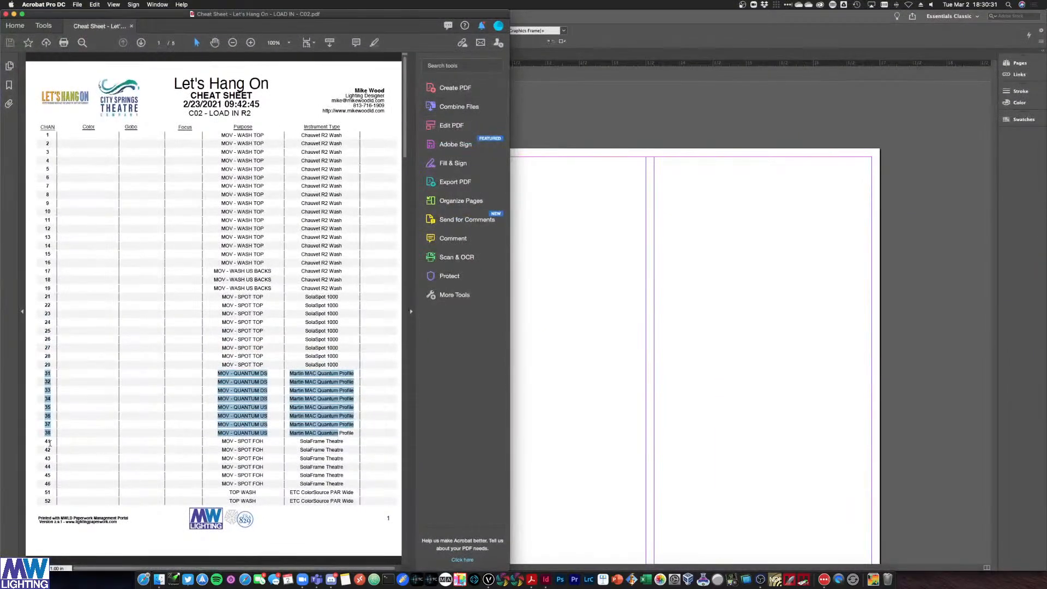
left_click_drag(47, 443, 343, 481)
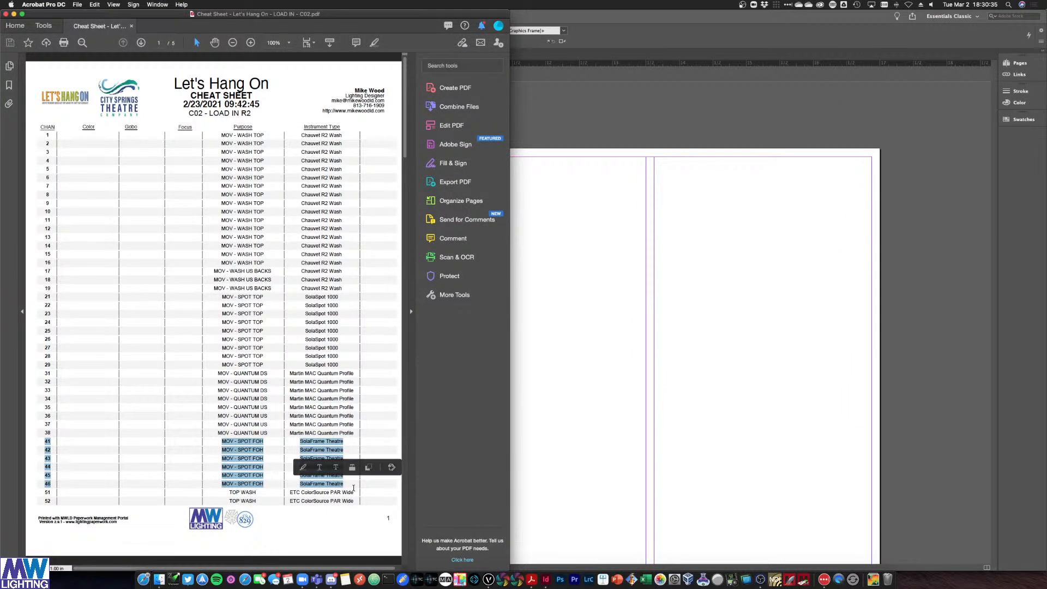
Open the FOH light plot sheet in Vectorworks and examine the front-of-house moving light positions
key("super+Tab")
key("ctrl+Up")
left_click(514, 96)
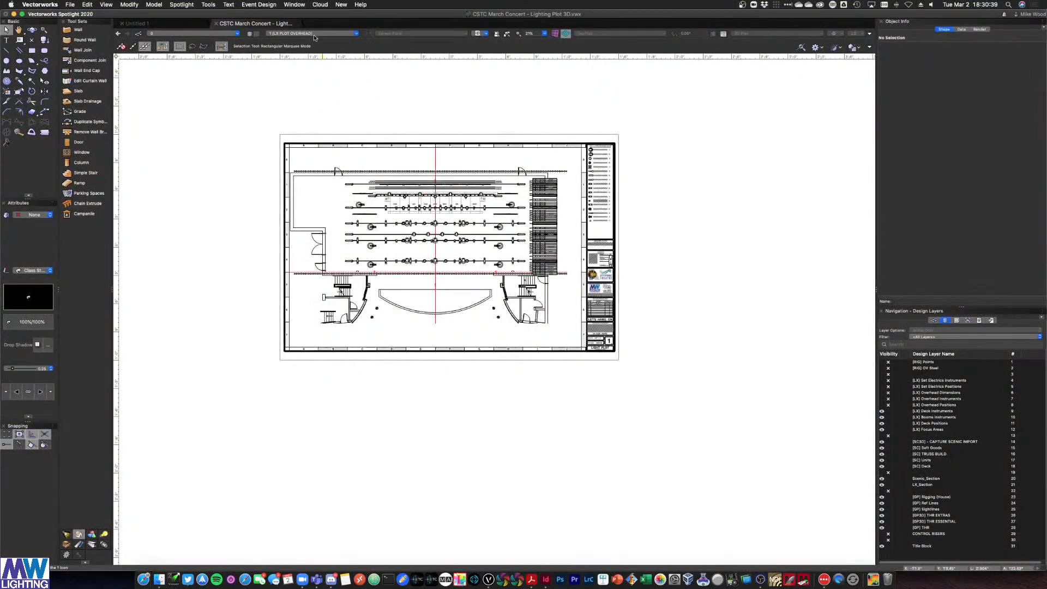
left_click(314, 34)
left_click(316, 84)
scroll(432, 319, "up", 4)
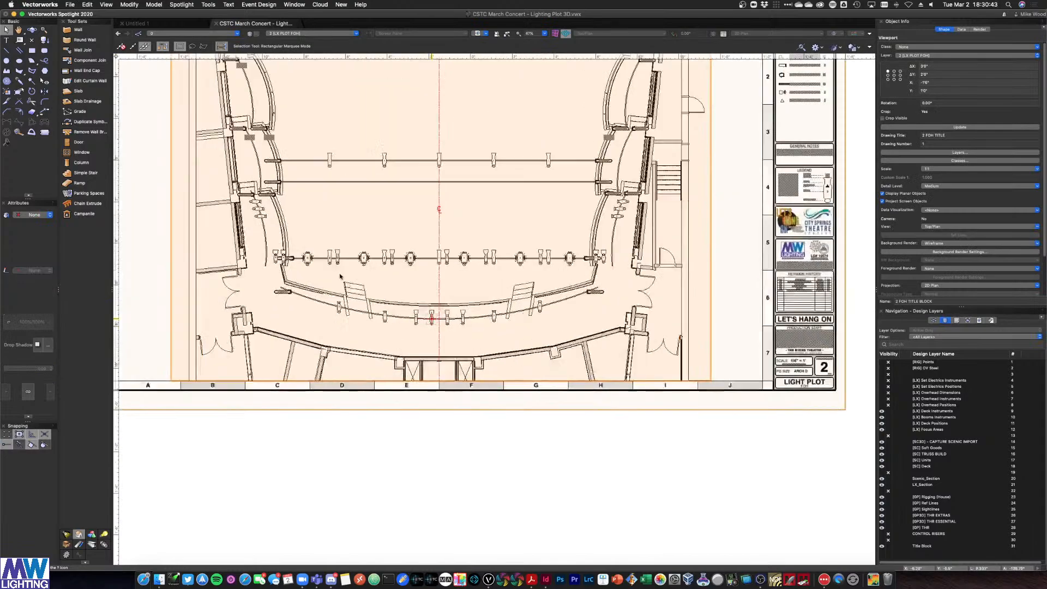
scroll(340, 276, "up", 4)
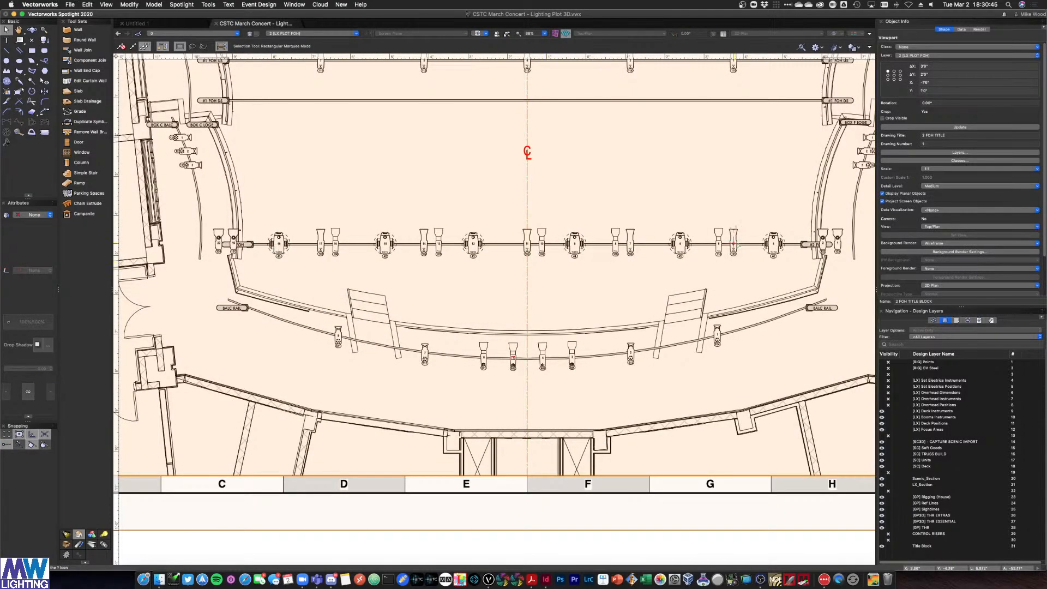
key("ctrl+Up")
left_click(560, 194)
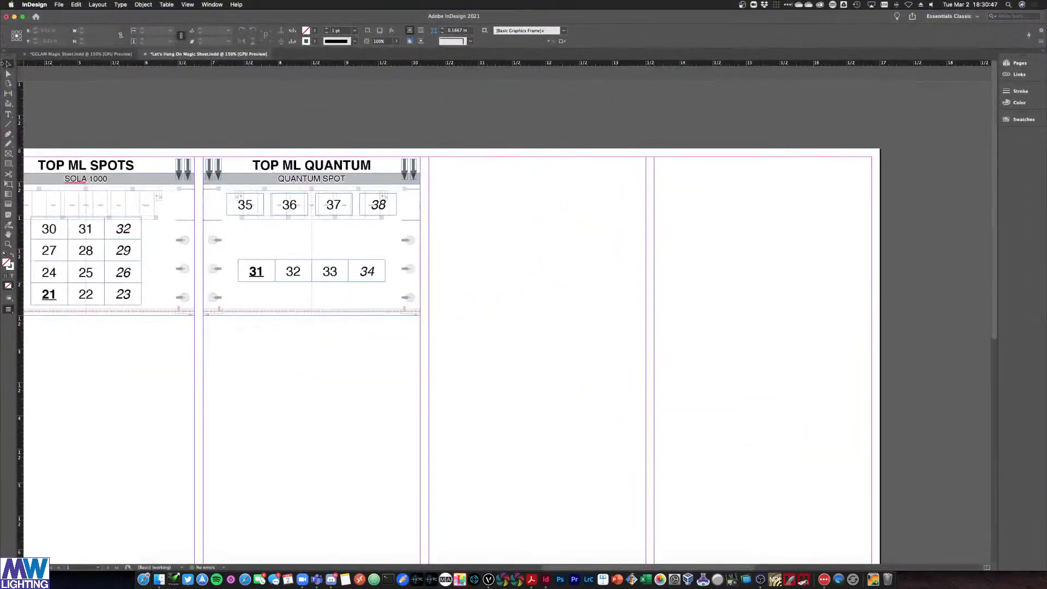
Duplicate the entire TOP ML QUANTUM block into the next empty column
left_click_drag(393, 284, 197, 142)
left_click_drag(243, 179, 470, 179)
left_click(490, 119)
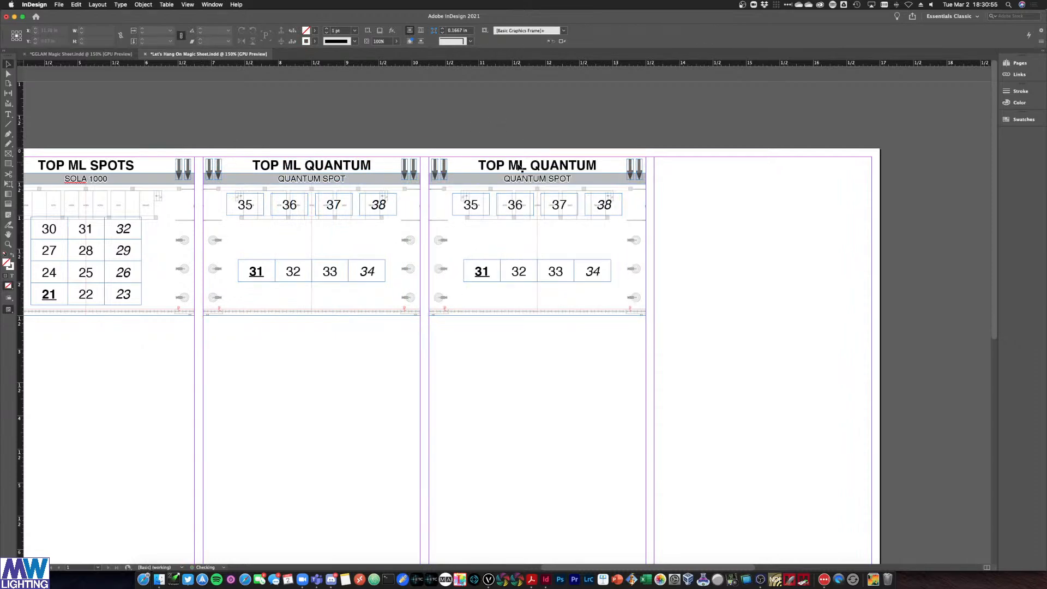
Change the duplicated block's heading to FRONT ML
triple_click(510, 165)
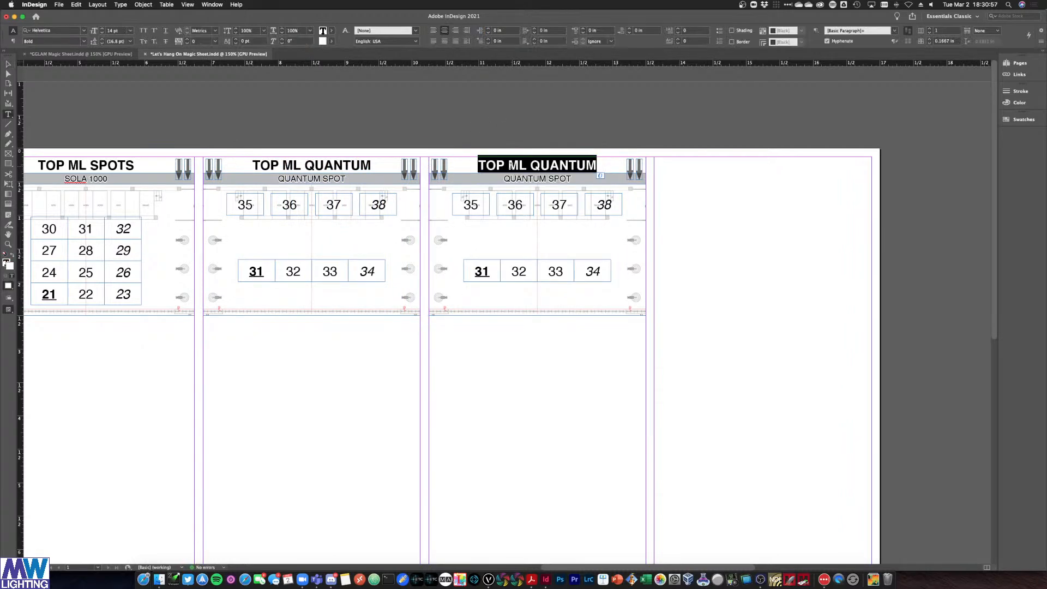
type("FOH S")
key("BackSpace")
key("super+a")
type("FRONT ML")
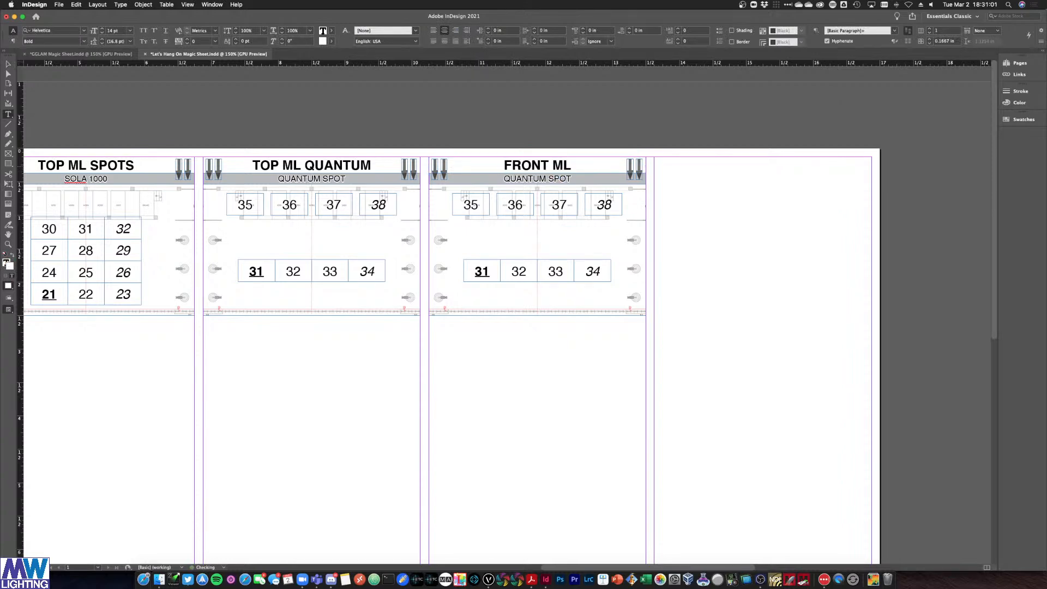
Replace the subtitle under the FRONT ML heading with SOLA THEATRE
triple_click(540, 173)
triple_click(534, 178)
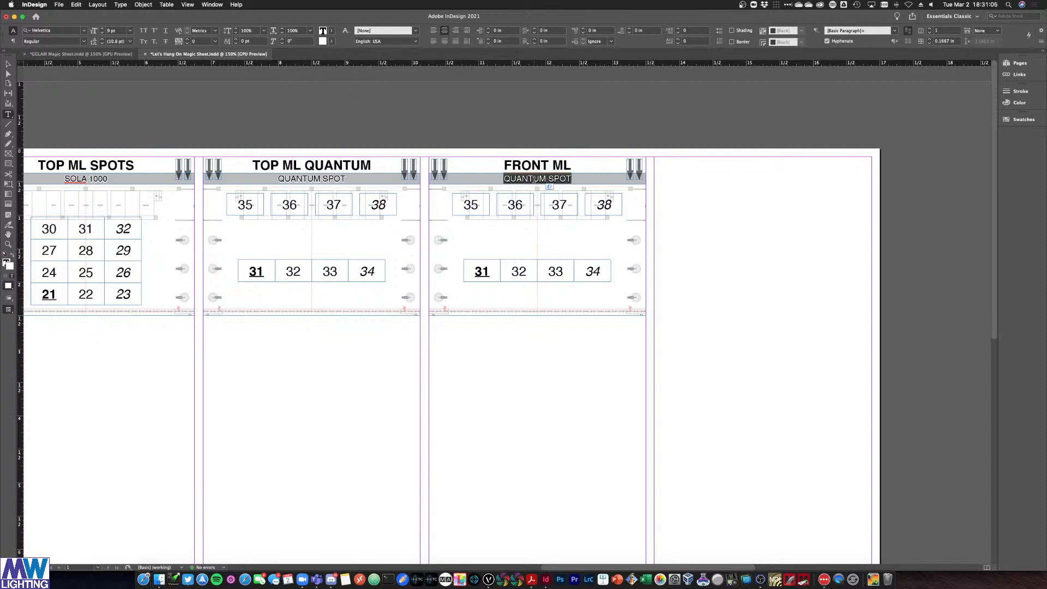
type("SOLA THEATRE")
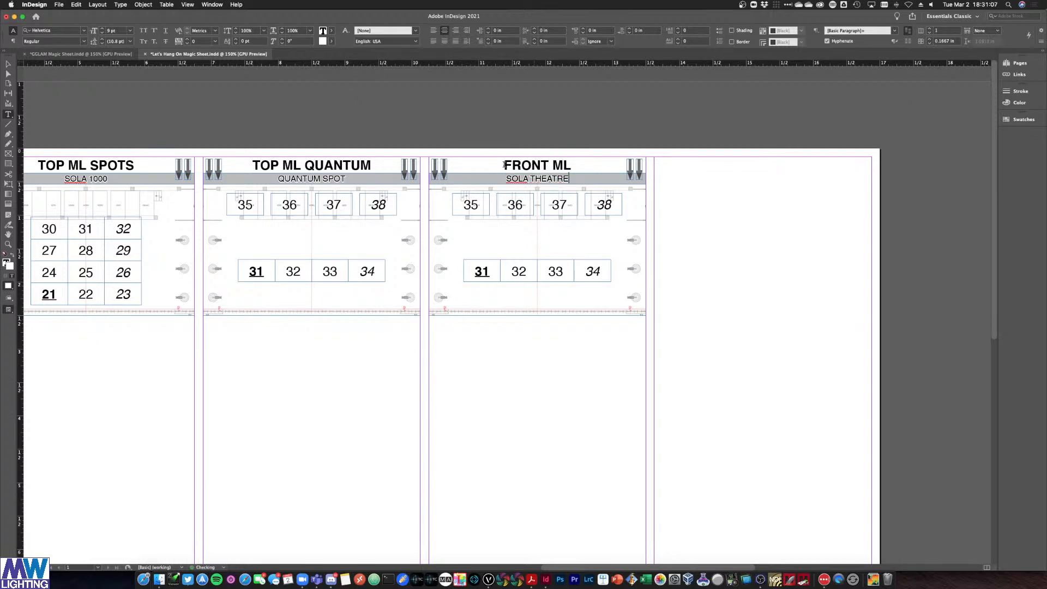
left_click(8, 65)
left_click(381, 152)
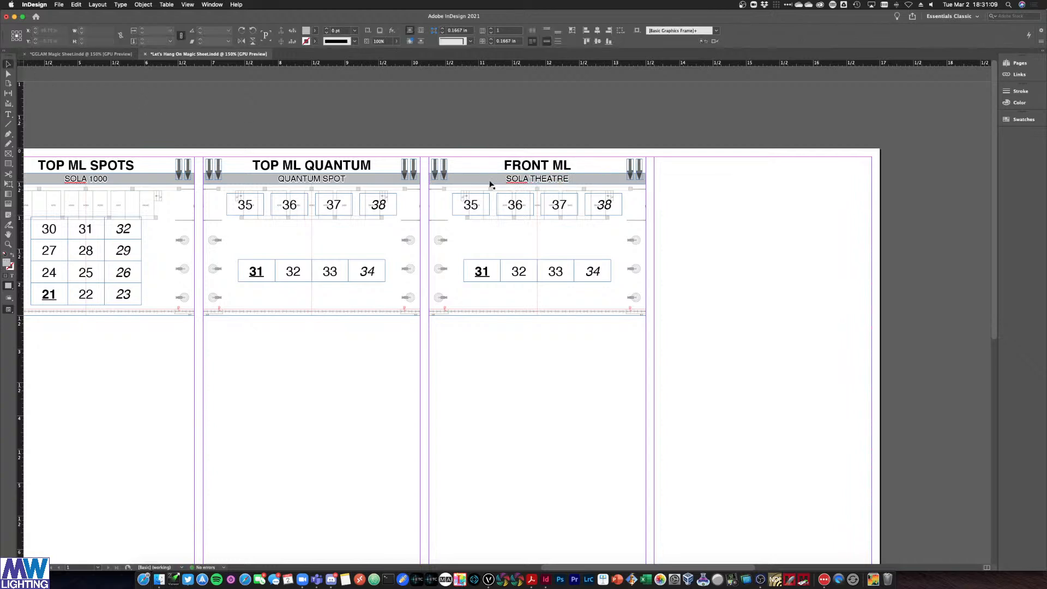
Delete the upstage channel boxes 35 to 38 from the FRONT ML block
left_click(470, 205)
key("Delete")
left_click(515, 204)
key("Delete")
left_click(559, 204)
key("Delete")
left_click(604, 204)
key("Delete")
Duplicate the 32 box to make a row of five channel boxes in the FRONT ML block and centre the row
left_click(482, 279)
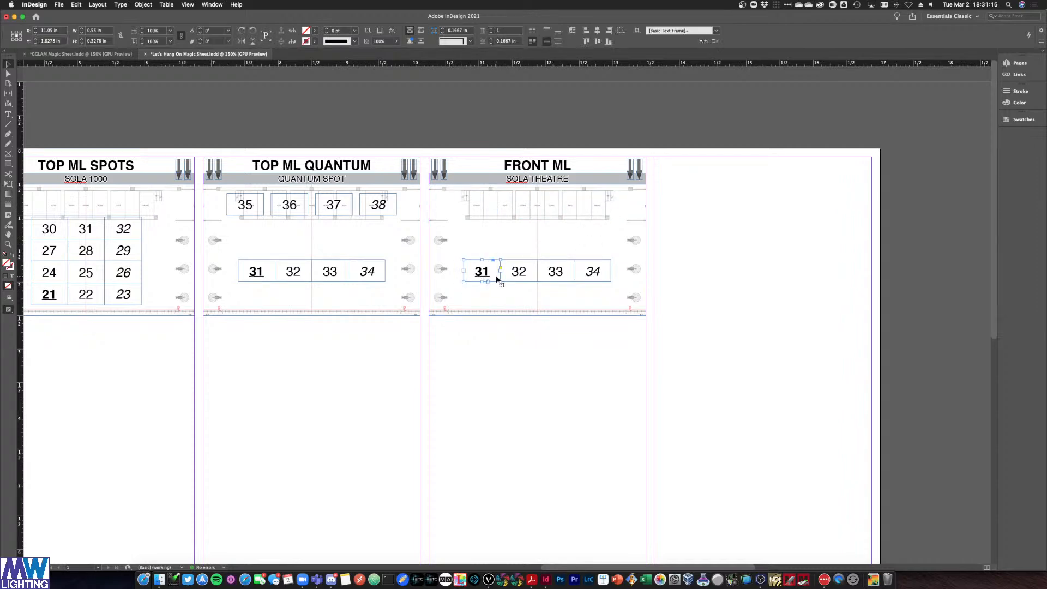
left_click_drag(488, 279, 453, 279)
left_click_drag(729, 279, 453, 252)
left_click(515, 280)
left_click(687, 275)
left_click(659, 294)
left_click(555, 257, "shift")
left_click_drag(590, 272, 582, 272)
key("Left")
key("Left")
left_click(718, 297)
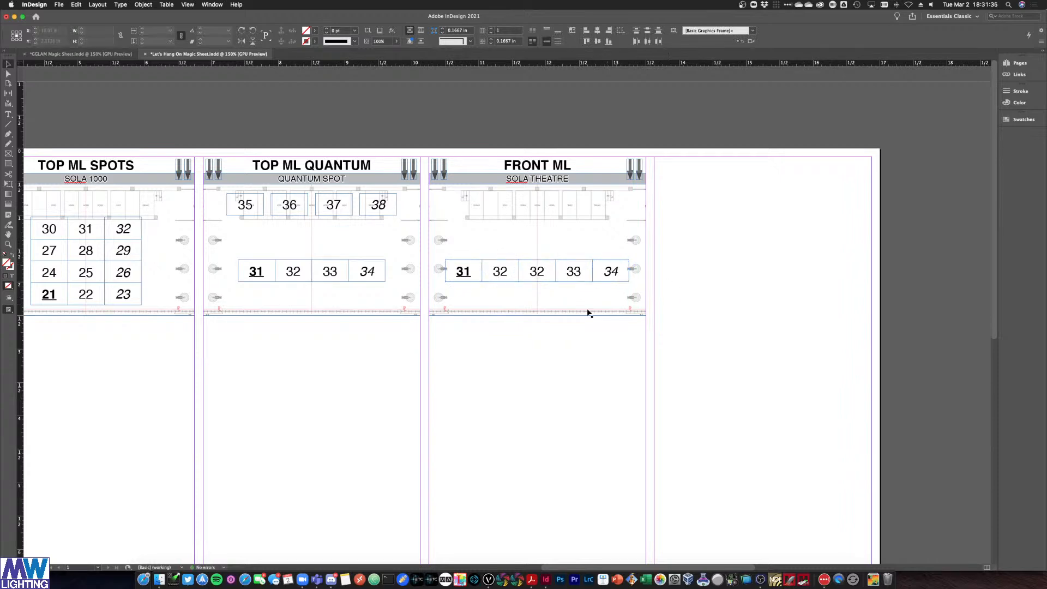
Flip the direction arrows on both sides of the FRONT ML heading so they point upward
left_click(441, 177)
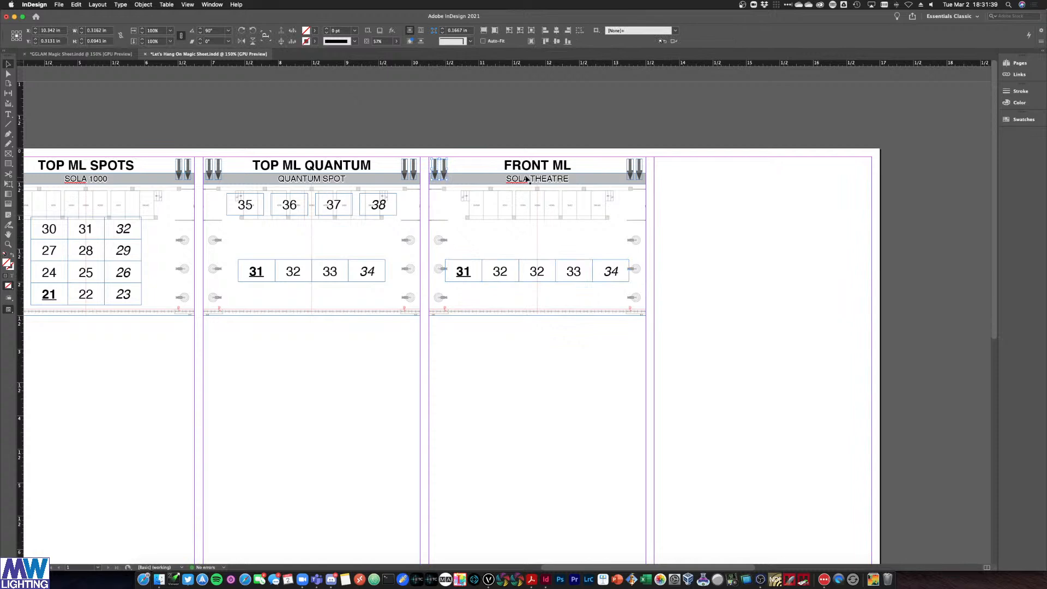
left_click(635, 177, "shift")
left_click(634, 178, "shift")
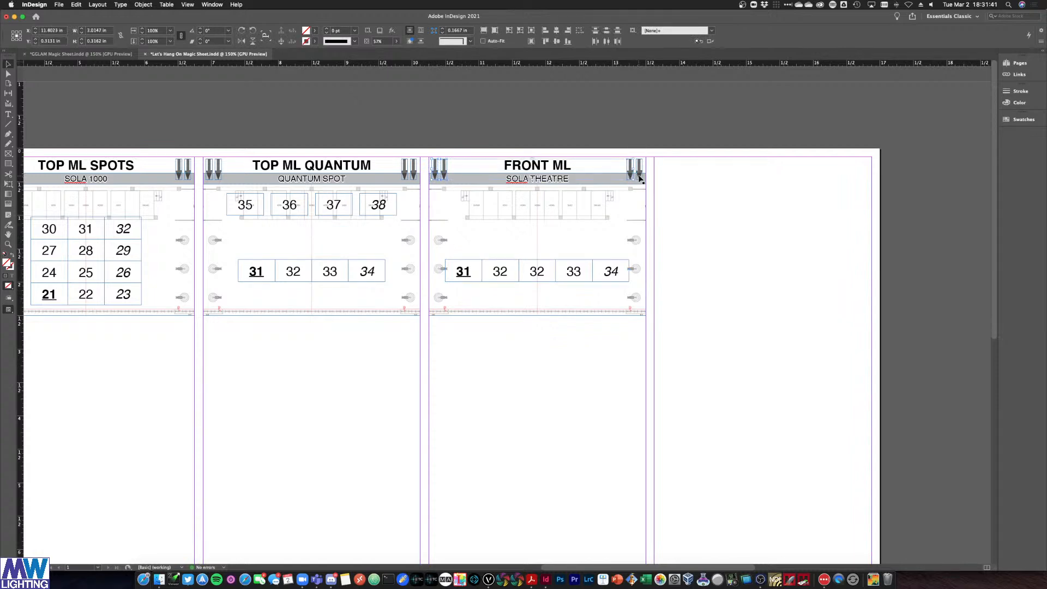
left_click_drag(646, 156, 376, 205)
left_click(739, 231)
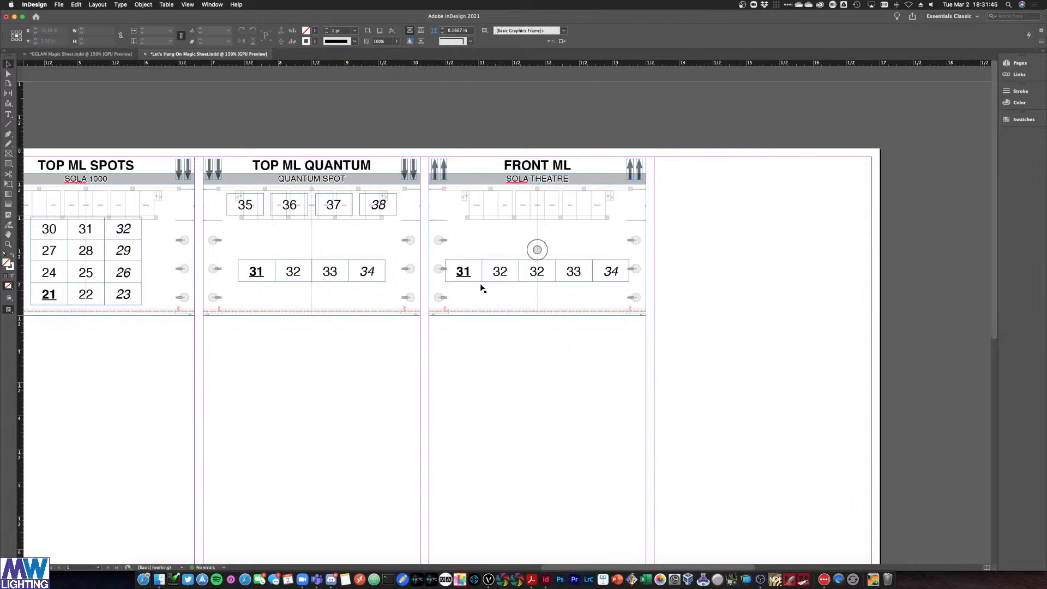
Check the light plot and renumber the five FRONT ML channel boxes as 41, 42, 43, 44 and 45
double_click(463, 271)
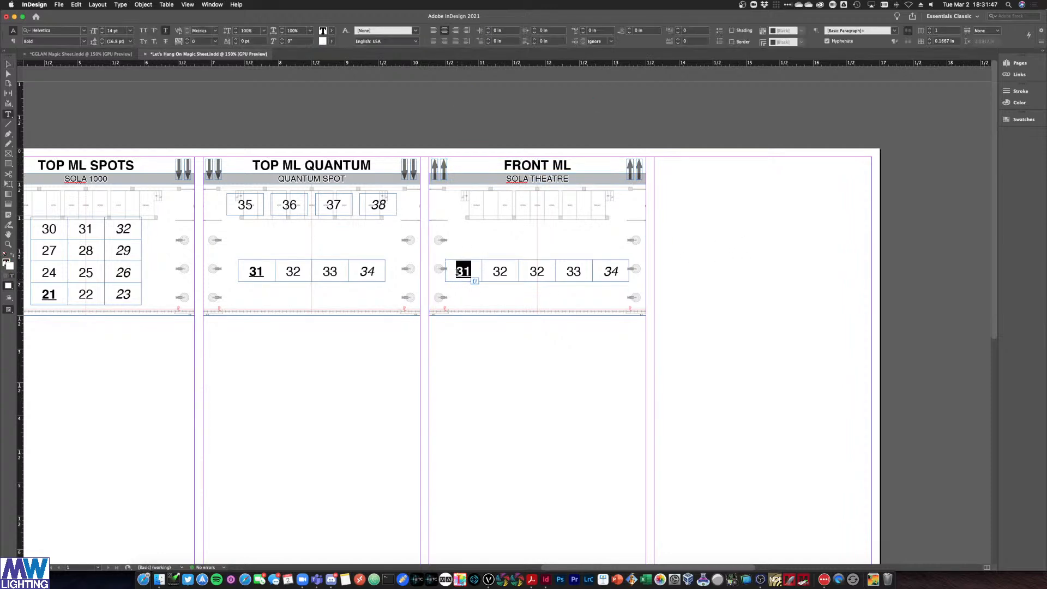
key("ctrl+Up")
left_click(459, 271)
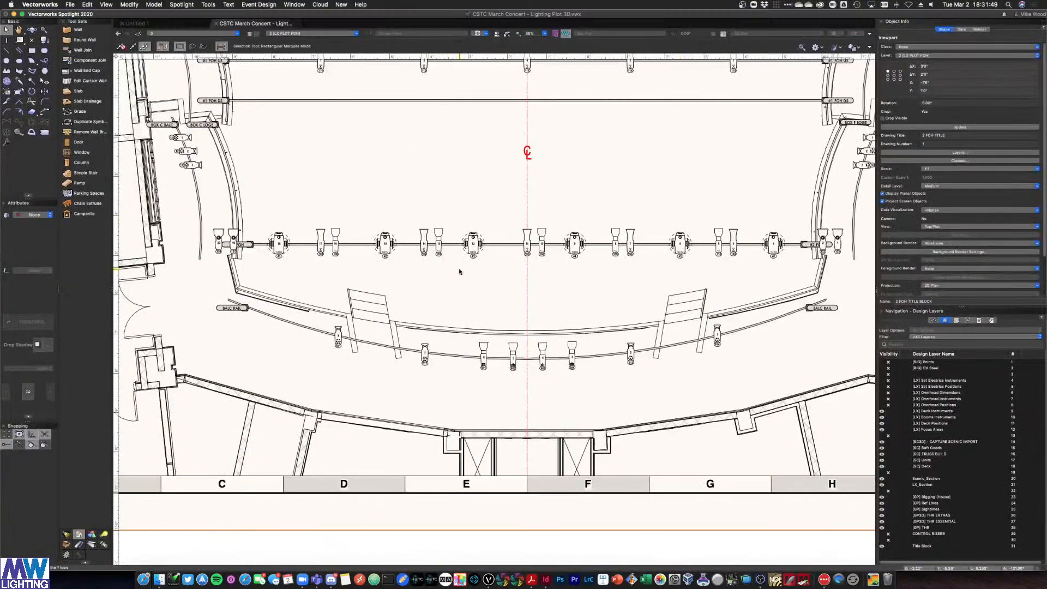
key("ctrl+Up")
left_click(459, 271)
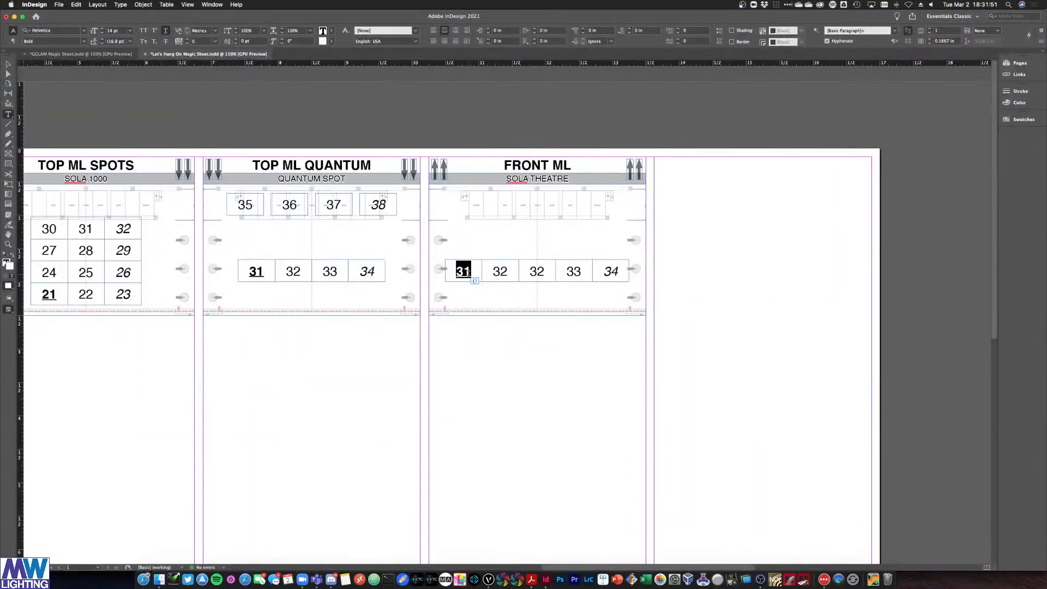
type("41")
double_click(504, 271)
type("42")
double_click(524, 274)
type("43")
double_click(576, 271)
type("43")
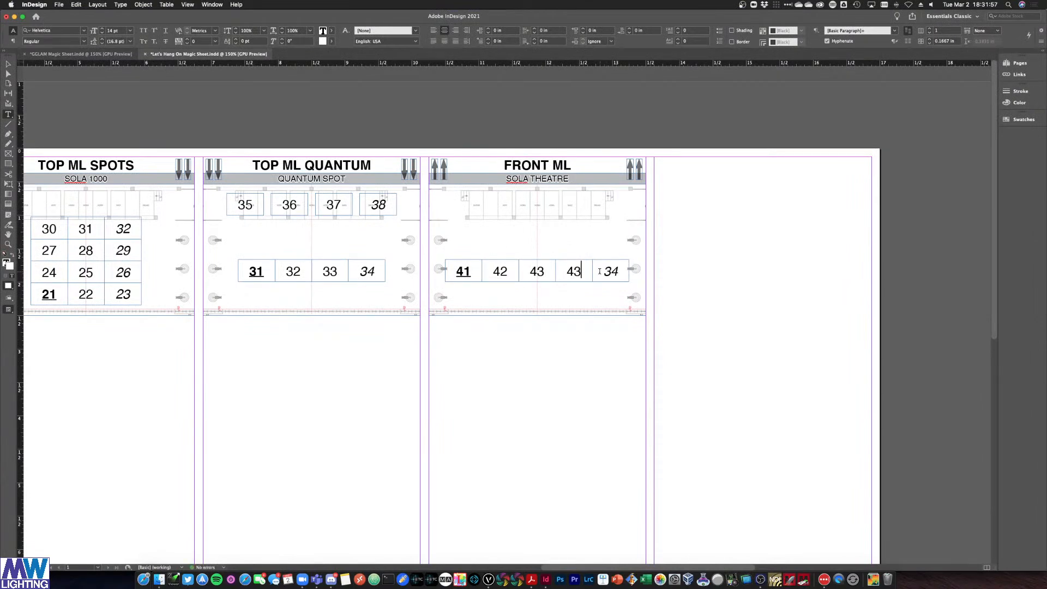
double_click(605, 271)
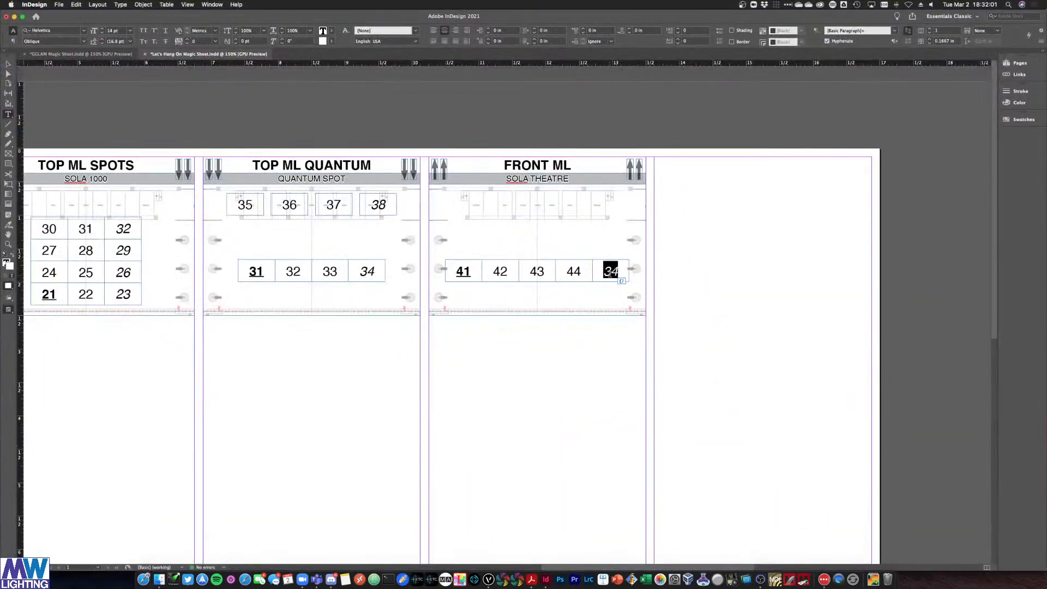
type("45")
Set the italic end box aside in the empty column, duplicate the 44 box into its place and number the copy 45
key("ctrl+Up")
left_click(610, 274)
key("ctrl+Up")
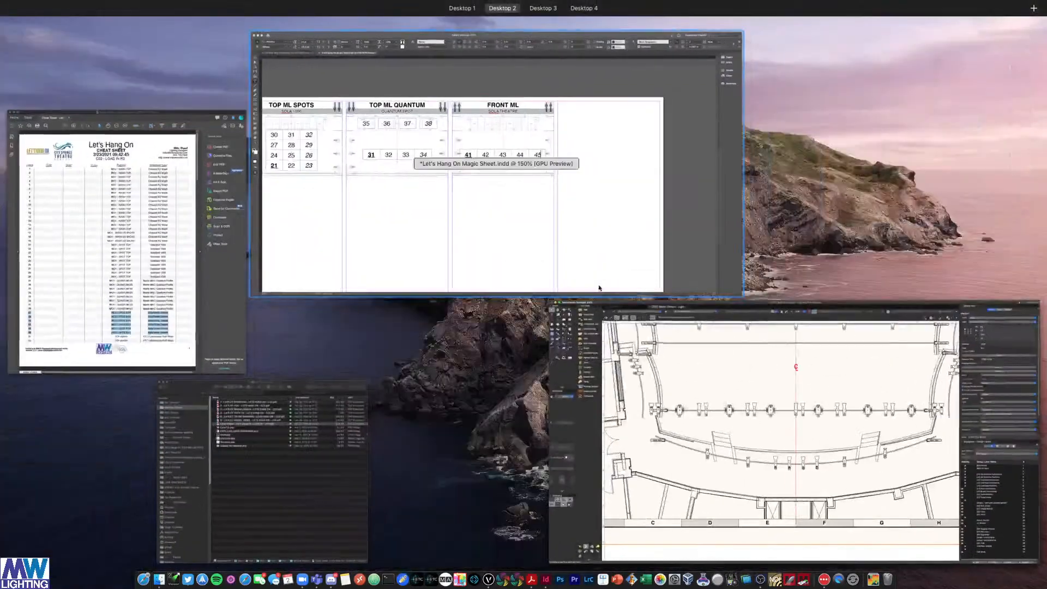
left_click(603, 284)
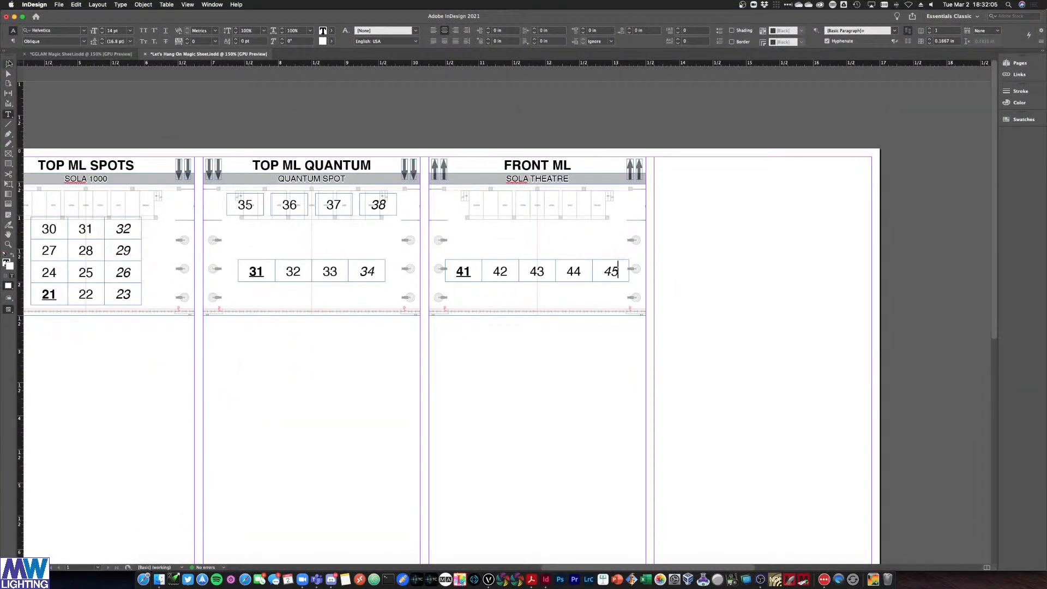
left_click(9, 63)
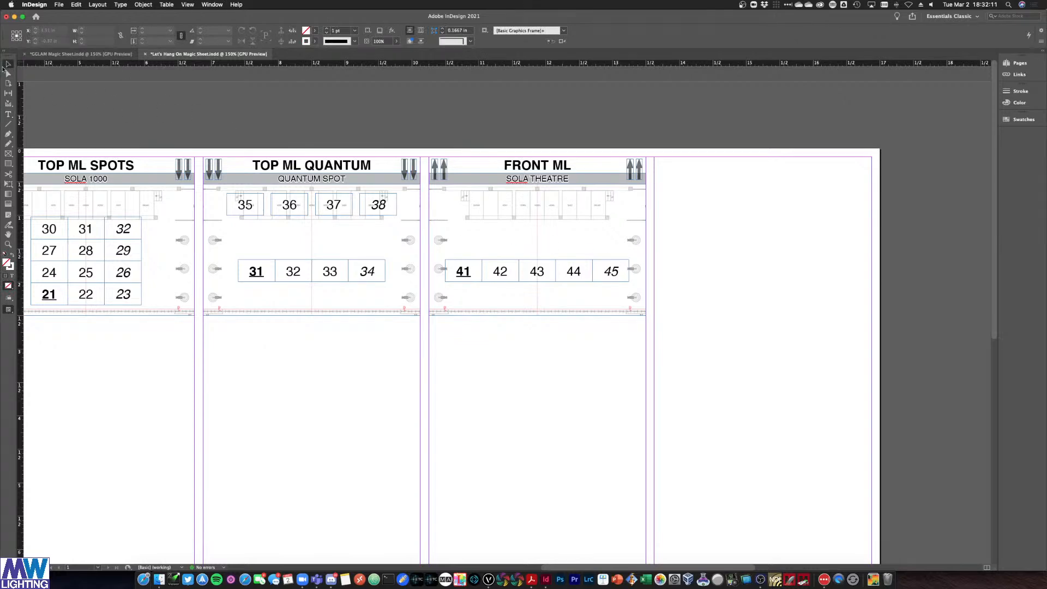
left_click(612, 275)
left_click_drag(613, 274, 697, 274)
left_click_drag(573, 279, 610, 279)
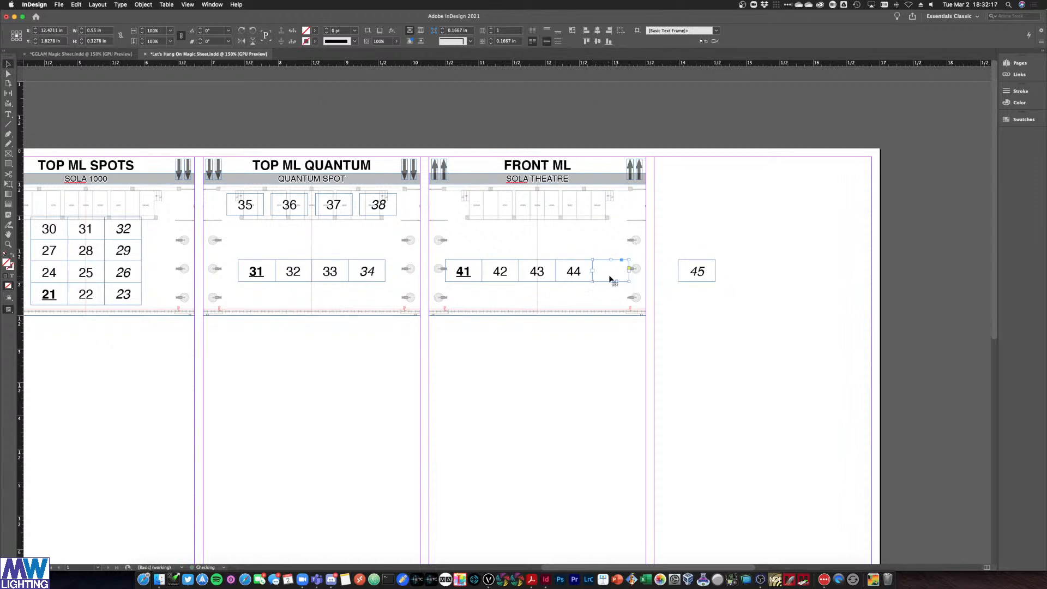
double_click(609, 274)
double_click(610, 274)
type("4")
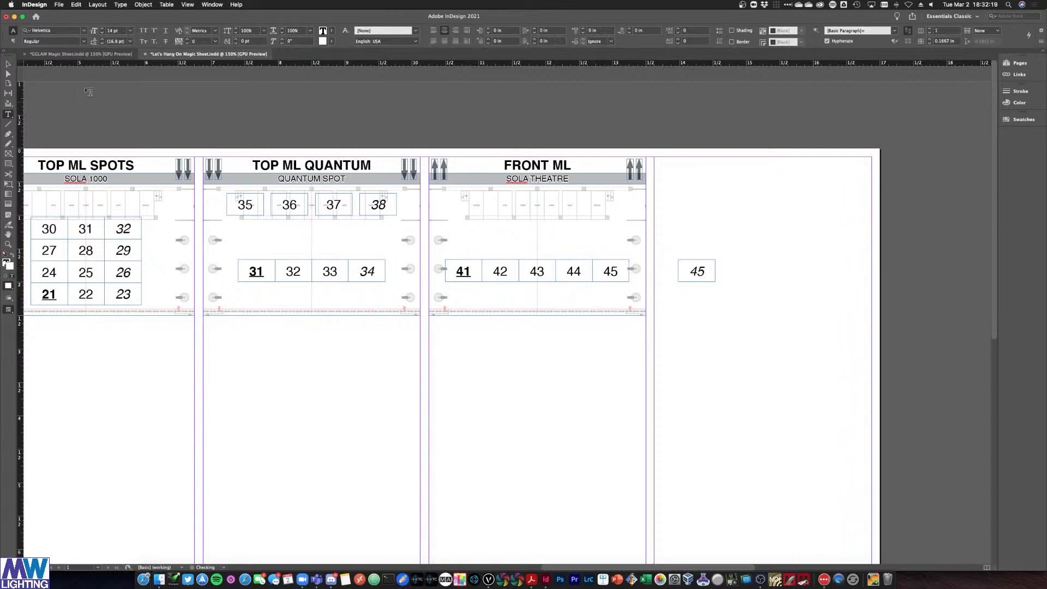
type("5")
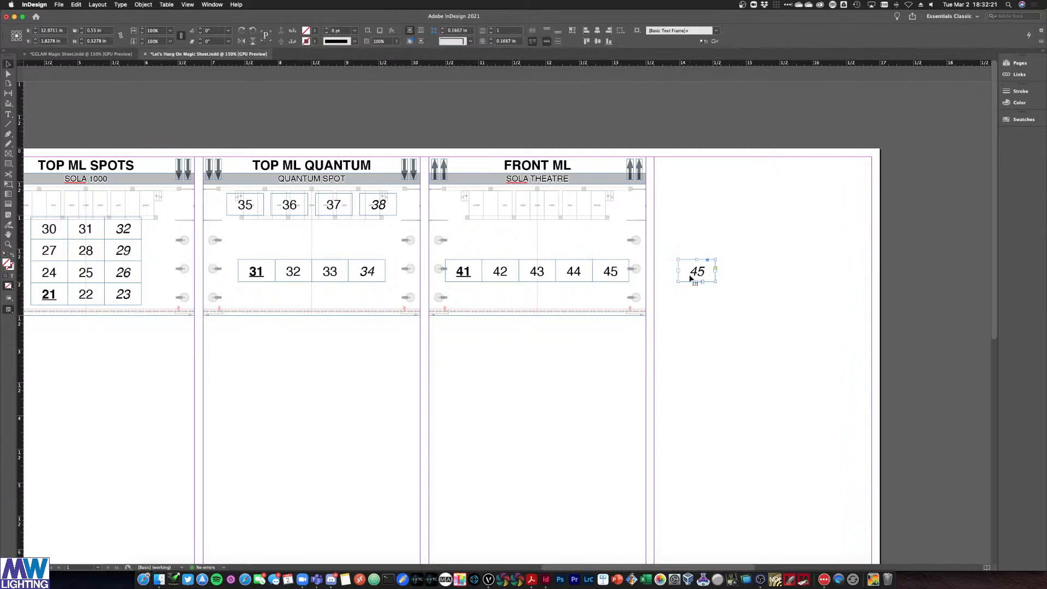
Renumber the italic box in the empty column as 46 and place it at the end of the FRONT ML row
double_click(693, 271)
type("46")
scroll(349, 169, "down", 1)
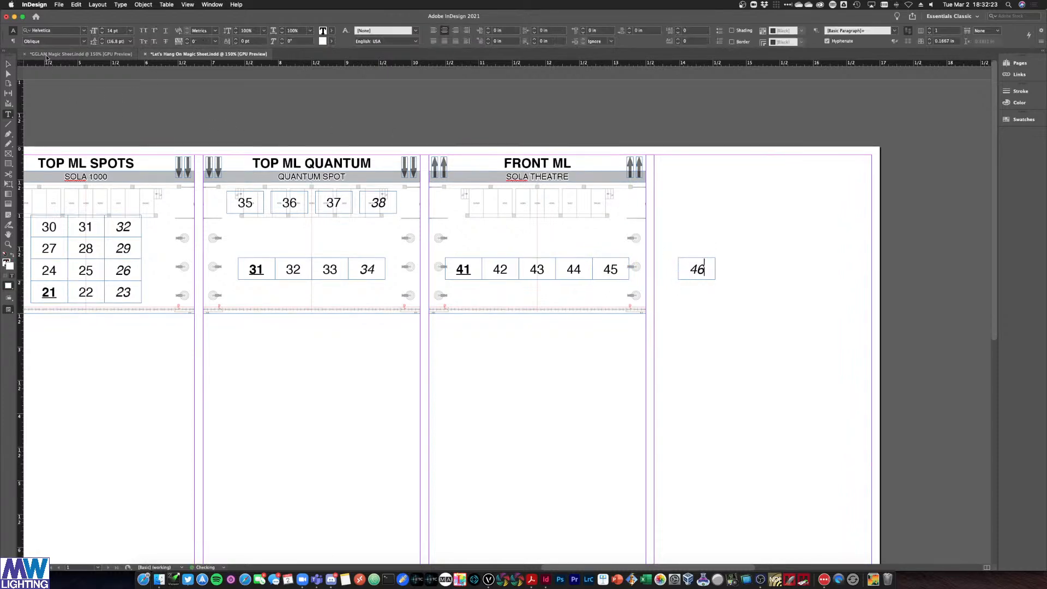
left_click(8, 64)
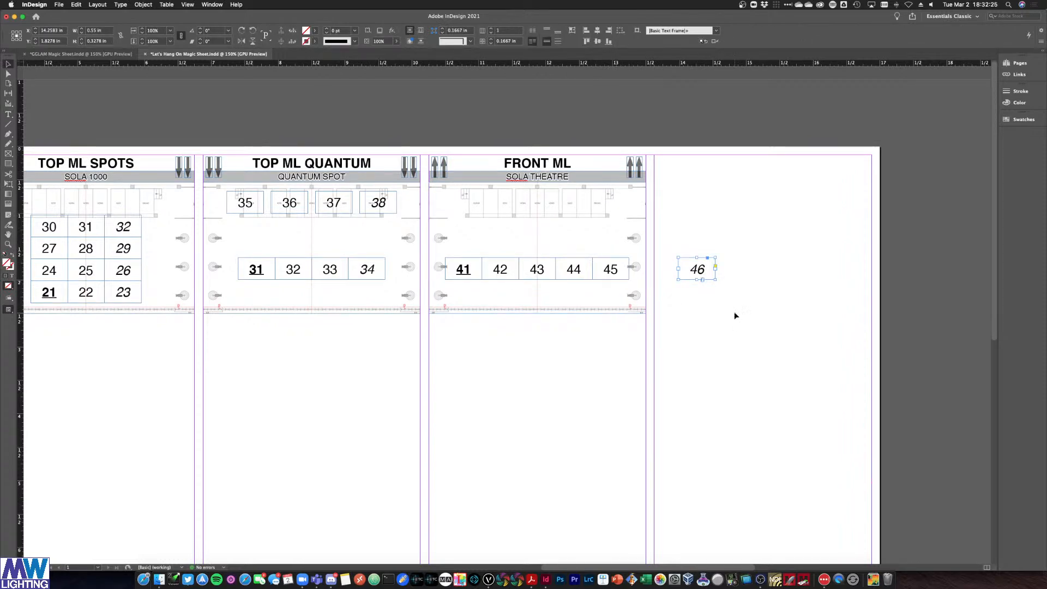
left_click_drag(702, 272, 655, 276)
Delete channel boxes 30, 31 and 32 from the upstage row of the TOP ML SPOTS block
left_click(50, 228)
key("Delete")
left_click(96, 226)
key("Delete")
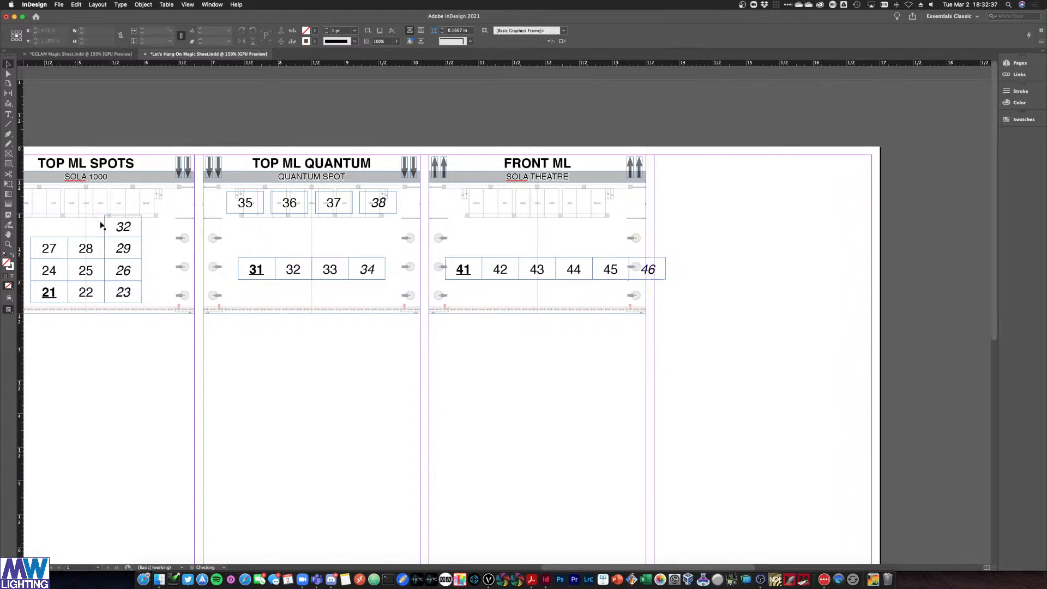
left_click(120, 225)
key("Delete")
Move the grid of boxes 21 to 29 slightly upstage to centre it in the TOP ML SPOTS stage area
left_click_drag(166, 346, 36, 235)
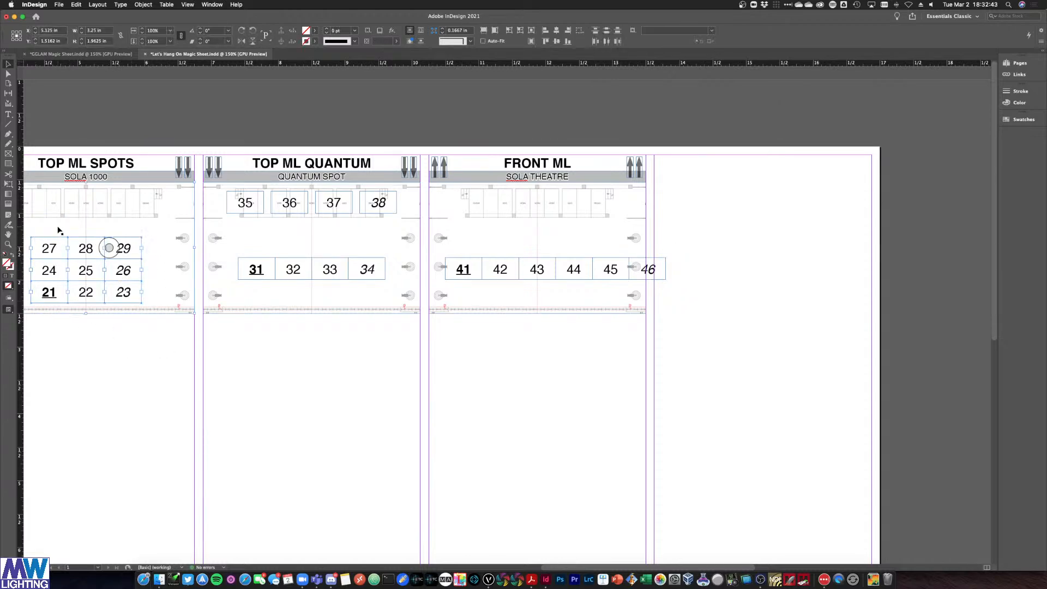
key("Up")
key("Up")
key("Up")
key("Up")
key("Up")
key("Up")
key("Up")
key("Up")
key("Up")
key("Up")
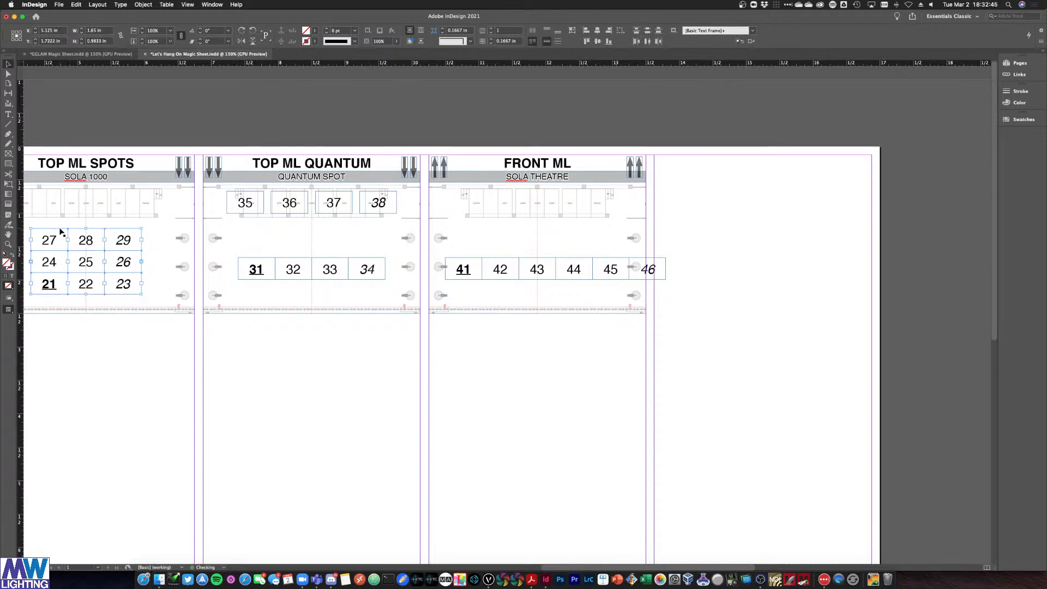
left_click(303, 361)
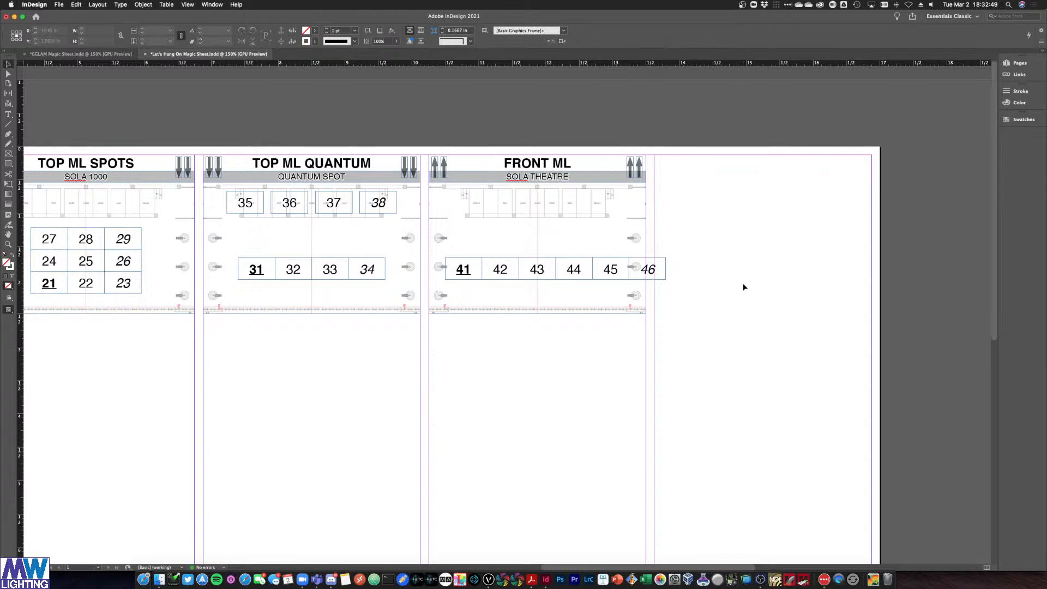
Shift the row of boxes 41 to 46 left so it is centred across the FRONT ML block
left_click(652, 273)
left_click(617, 272, "shift")
left_click(576, 275, "shift")
left_click(545, 276, "shift")
left_click(500, 277, "shift")
left_click(469, 275, "shift")
left_click_drag(581, 269, 563, 271)
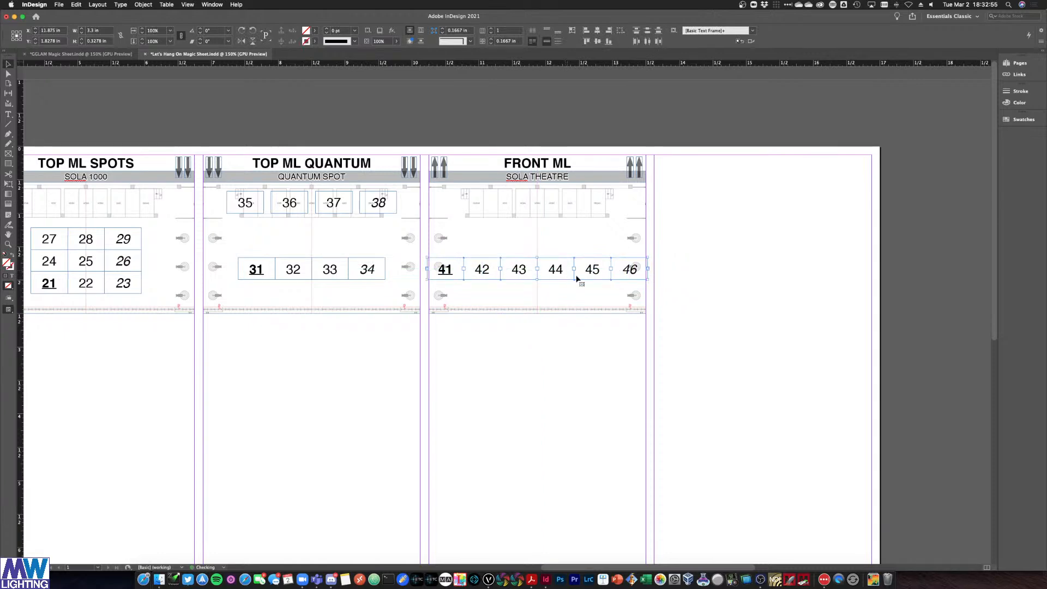
Nudge the row of boxes 41 to 46 slightly downstage within the FRONT ML block
key("Down")
key("Down")
key("Down")
key("Down")
key("Down")
key("Down")
key("Down")
key("Down")
key("Down")
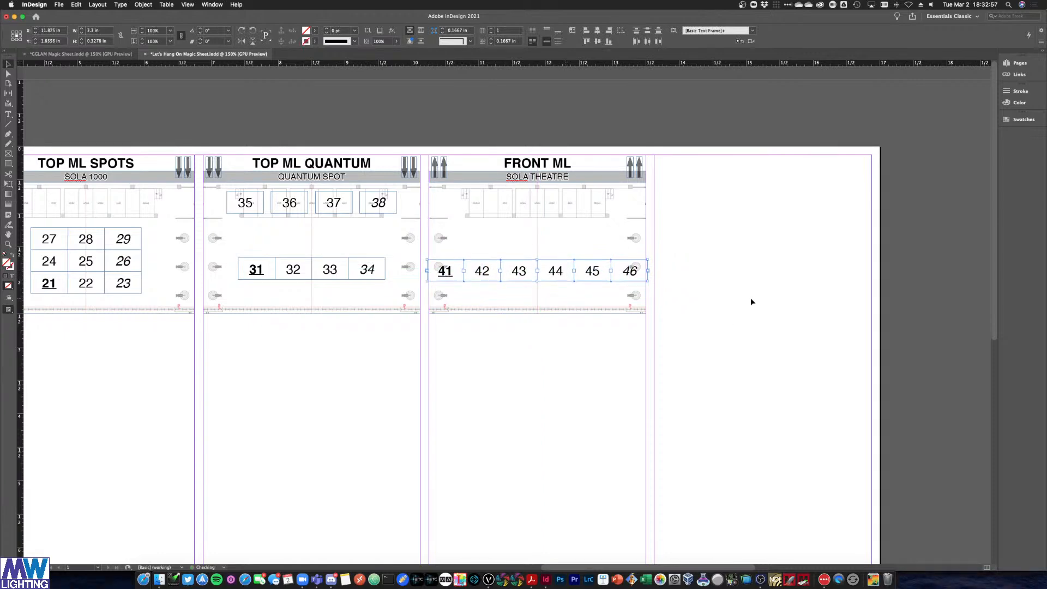
key("Down")
key("Down")
key("Down")
key("Down")
left_click(750, 298)
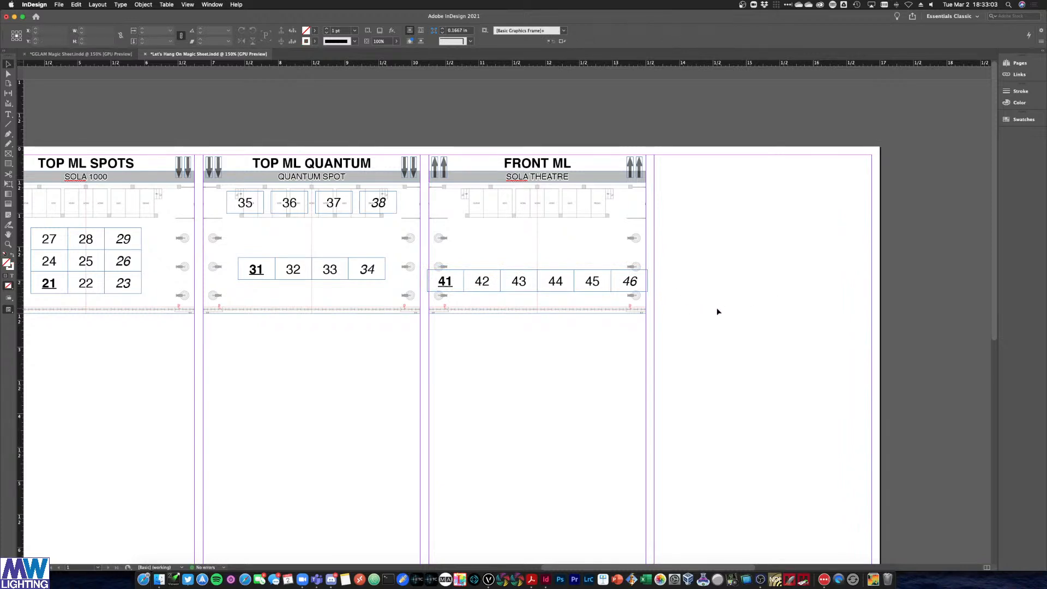
Switch to the cheat sheet PDF in Acrobat, examine pages 2 and 3 for the remaining lighting systems, and return to the magic sheet in InDesign
scroll(717, 311, "right", 4)
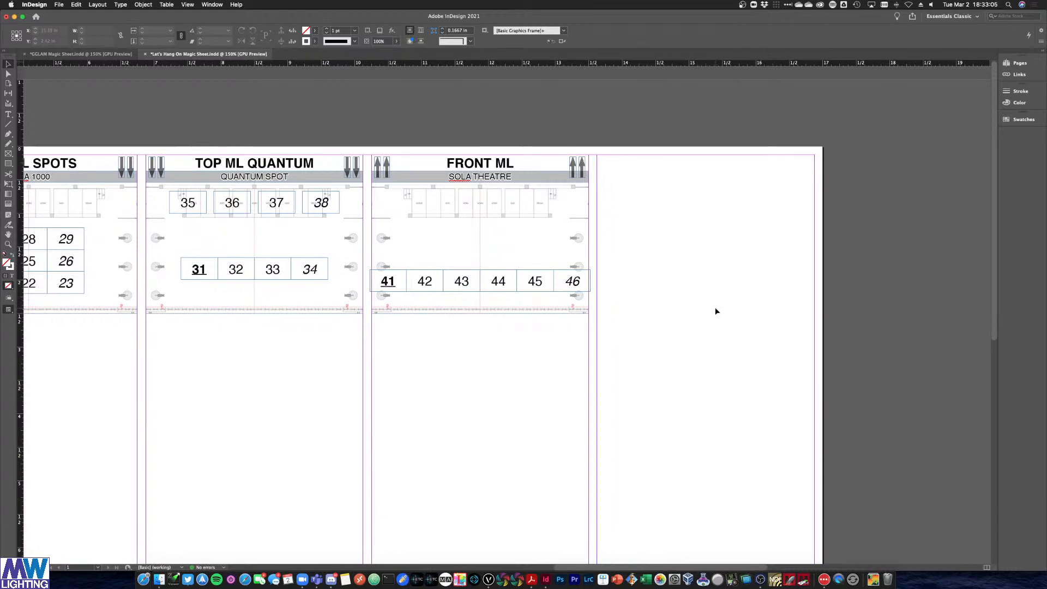
key("ctrl+Up")
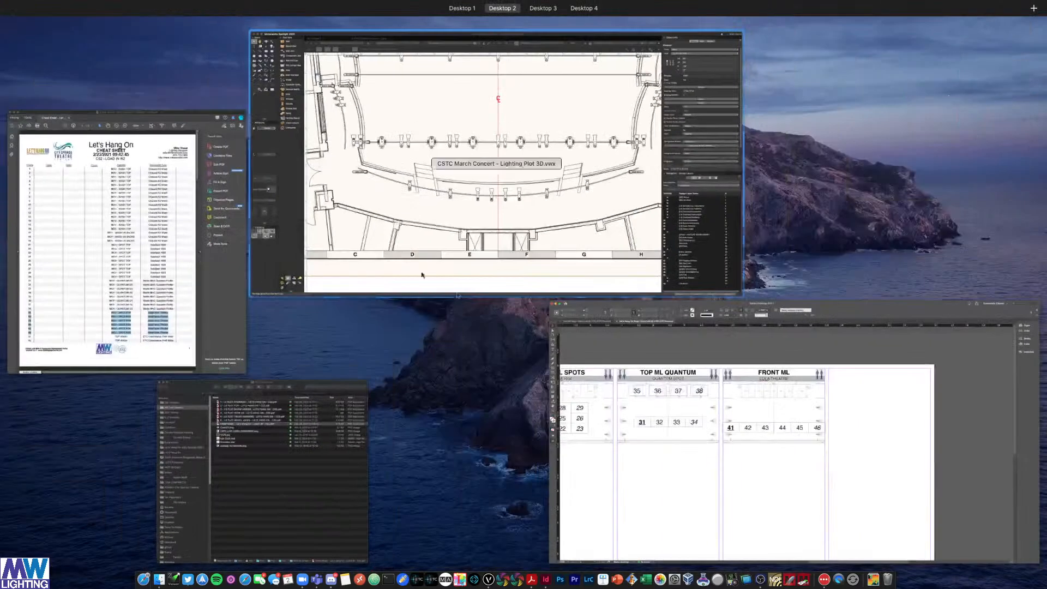
left_click(167, 285)
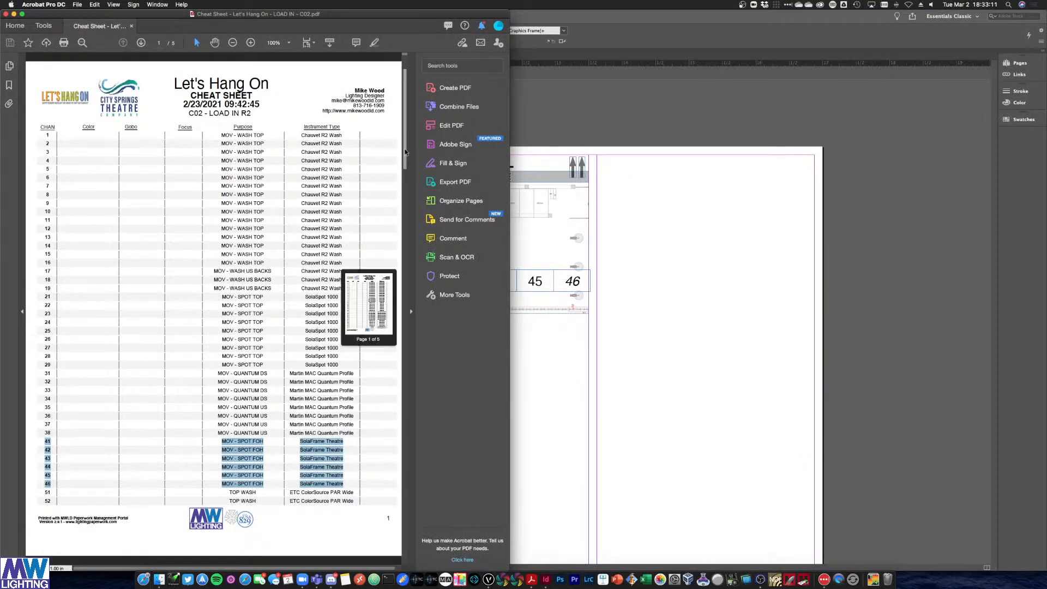
scroll(308, 169, "down", 2)
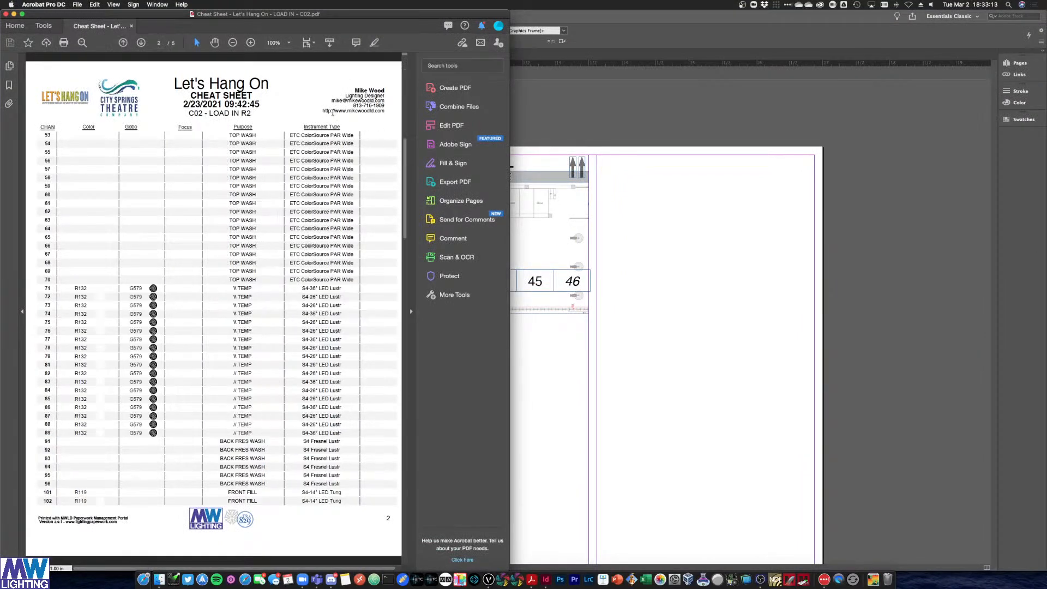
left_click(309, 43)
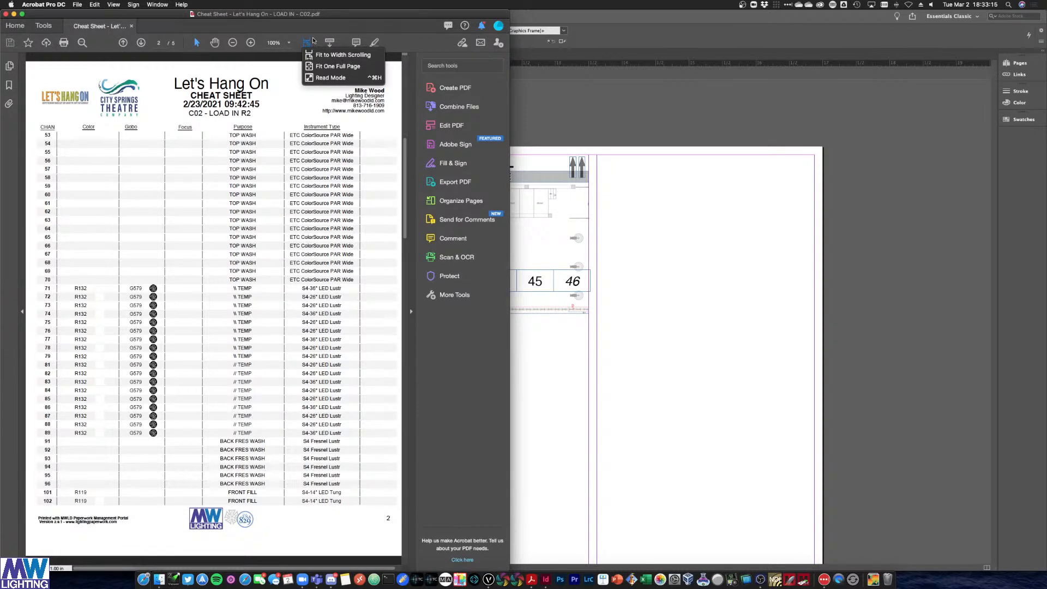
left_click(313, 40)
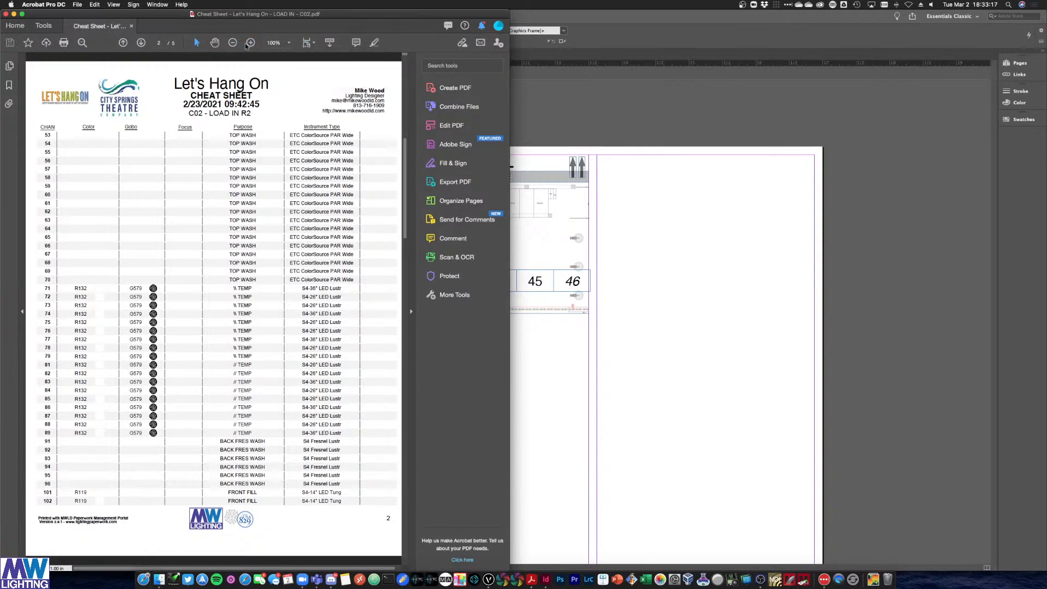
left_click(141, 43)
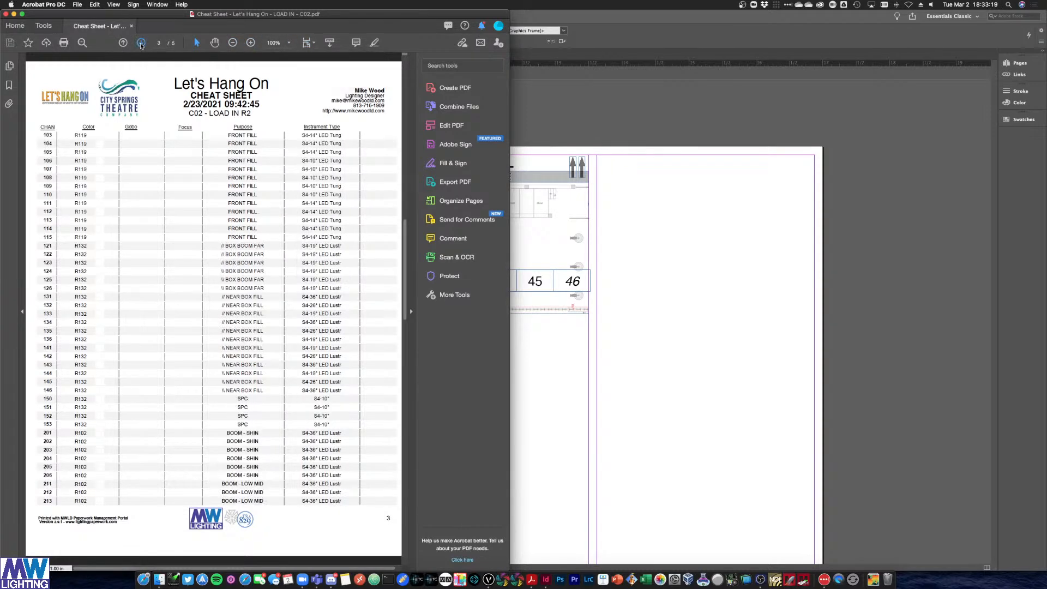
left_click(124, 43)
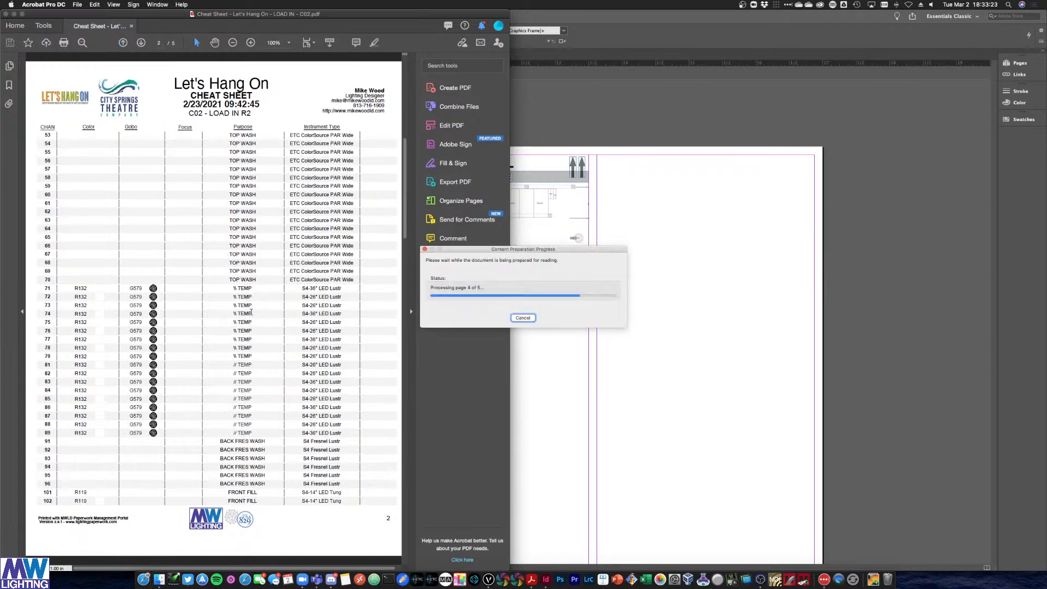
left_click(709, 108)
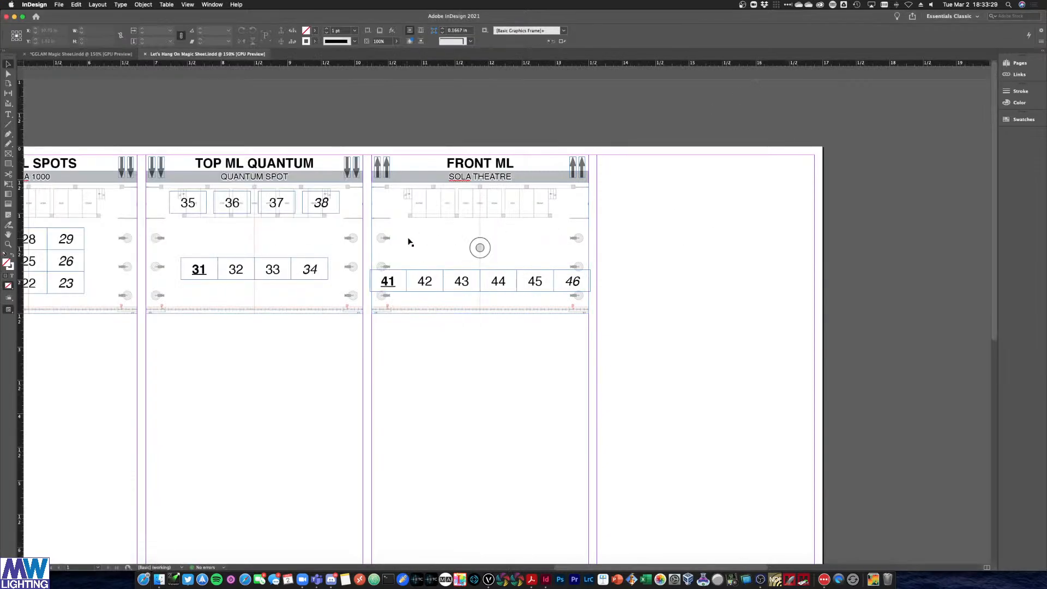
scroll(437, 239, "down", 1)
scroll(616, 209, "left", 4)
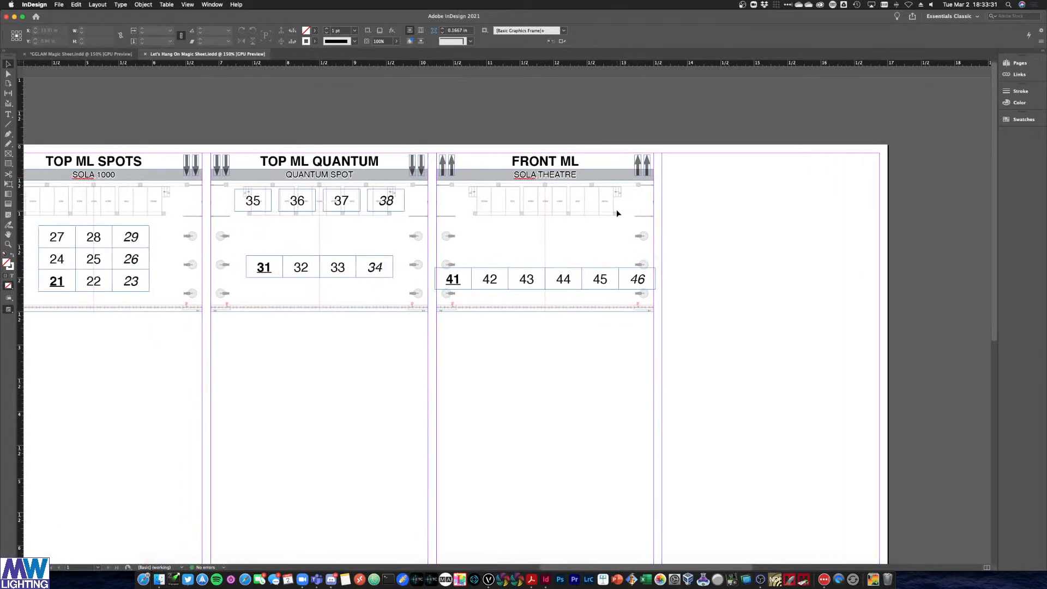
Duplicate the complete TOP ML WASH block directly below the original in the same column
scroll(776, 256, "left", 20)
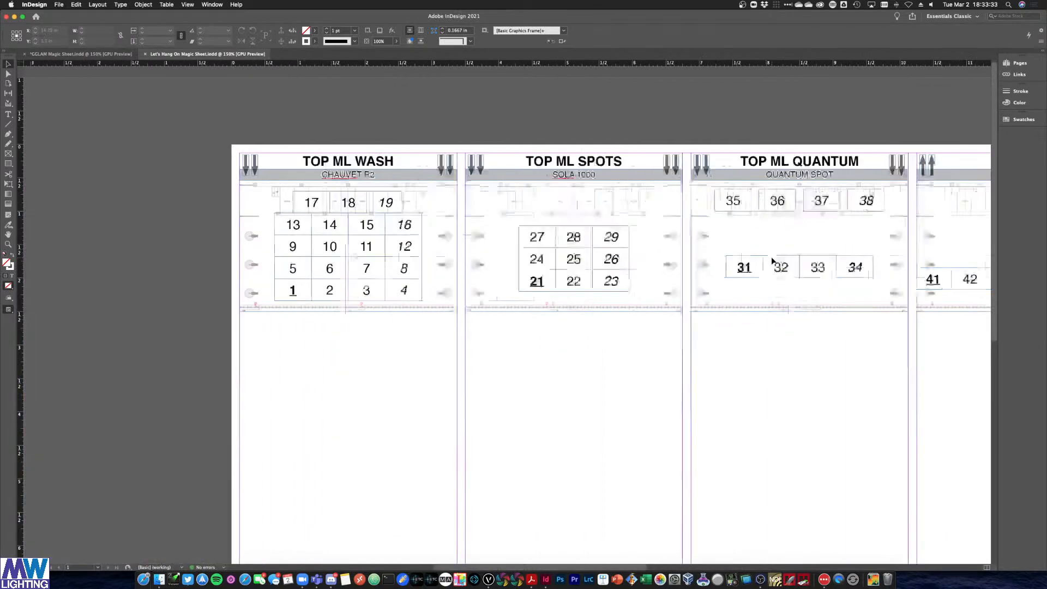
scroll(738, 264, "right", 12)
scroll(602, 248, "right", 2)
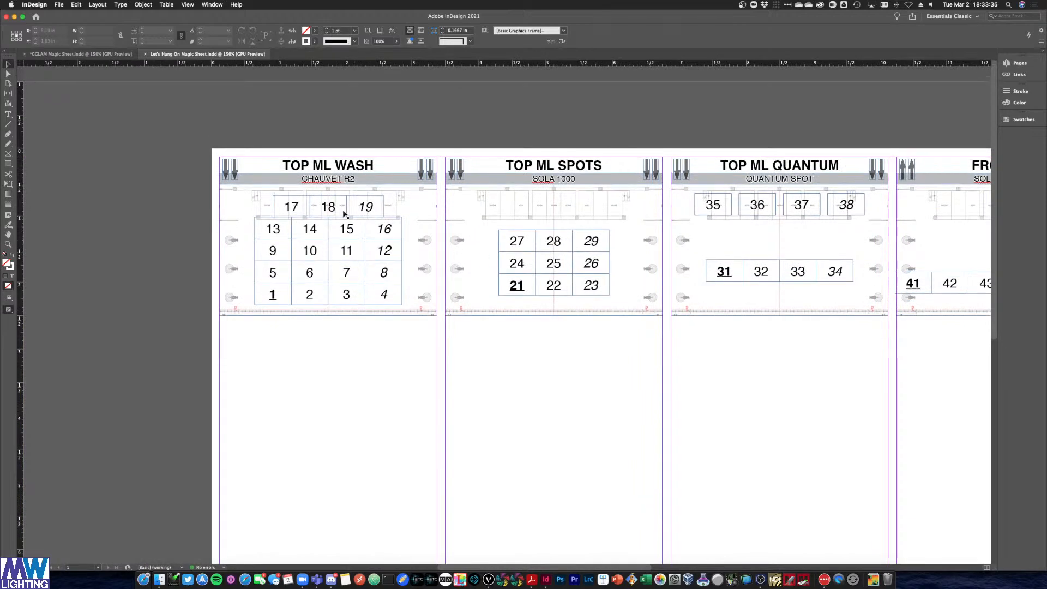
left_click_drag(178, 131, 439, 325)
left_click_drag(387, 166, 486, 358)
left_click(485, 355)
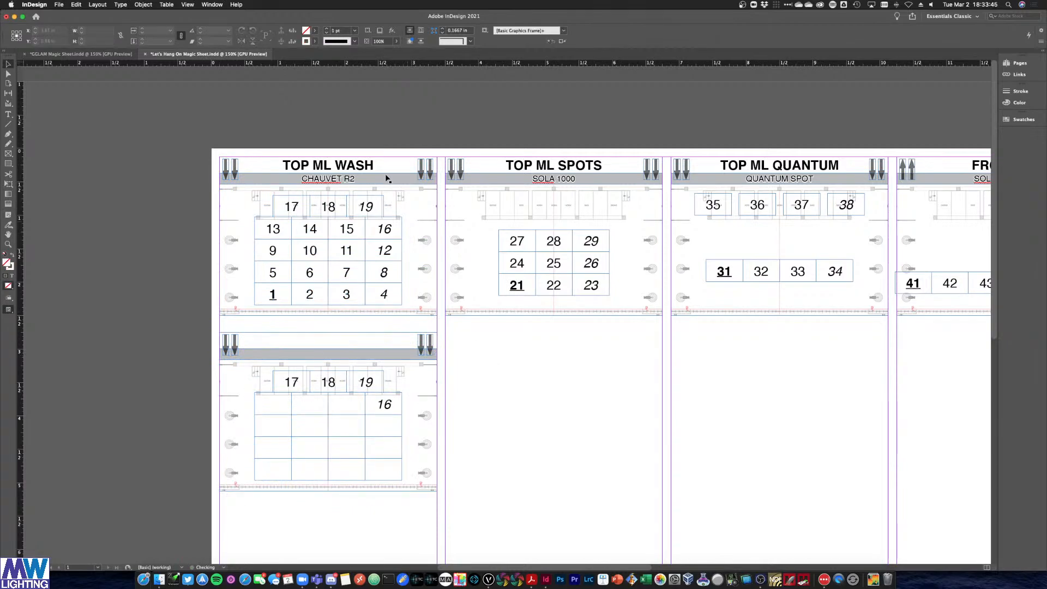
Switch to the light plot in Vectorworks, examine the electrics on sheet layer 1 [LX PLOT OVERHEAD], and return to the magic sheet in InDesign
key("ctrl+Up")
left_click(437, 240)
left_click(287, 32)
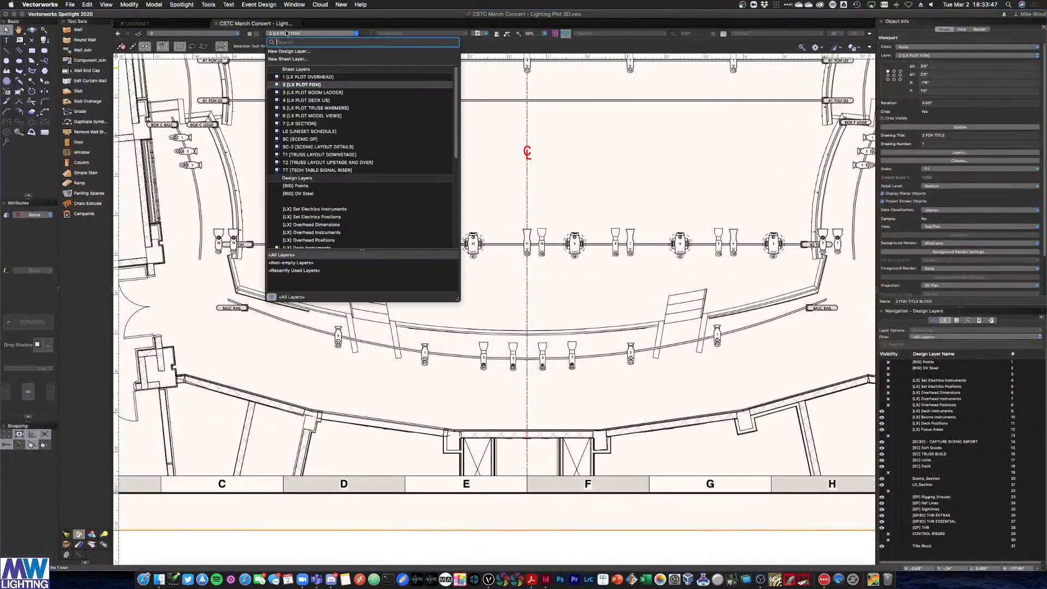
left_click(290, 77)
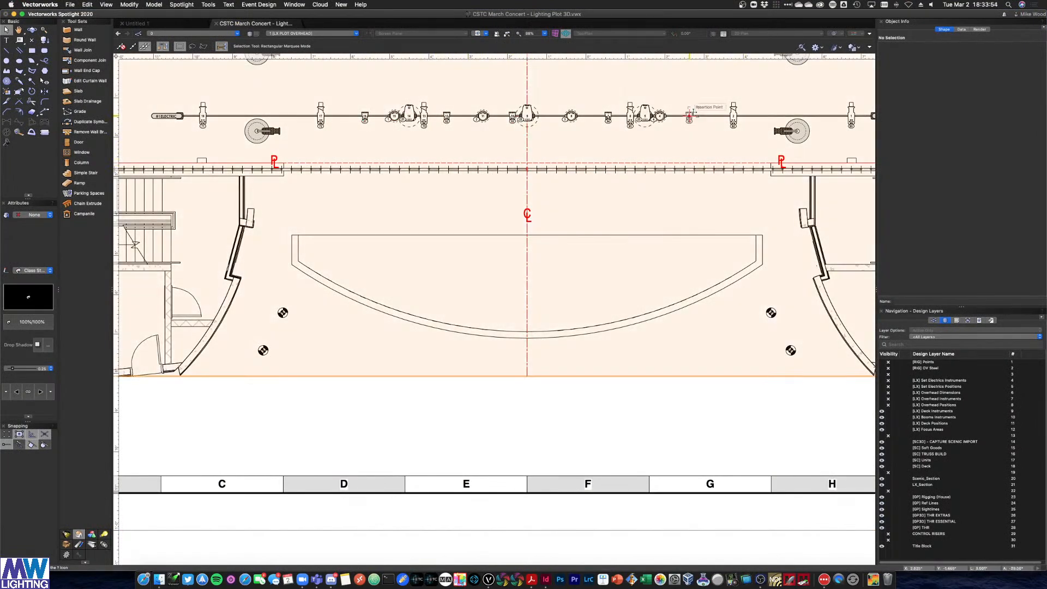
key("h")
mouse_move(684, 149)
left_mouse_down()
mouse_move(649, 262)
mouse_move(638, 410)
left_mouse_up()
key("x")
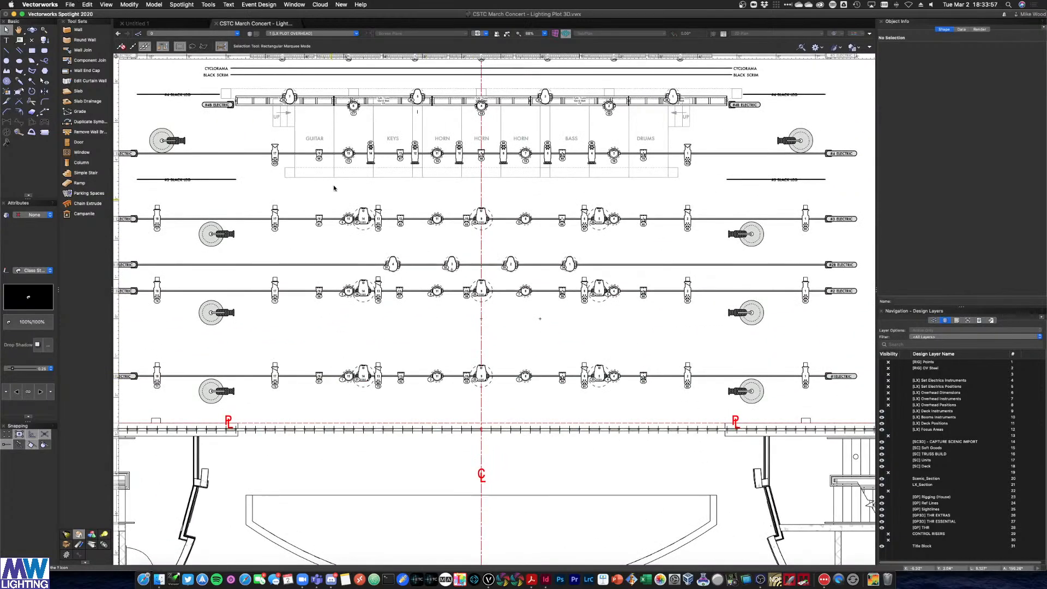
key("h")
key("x")
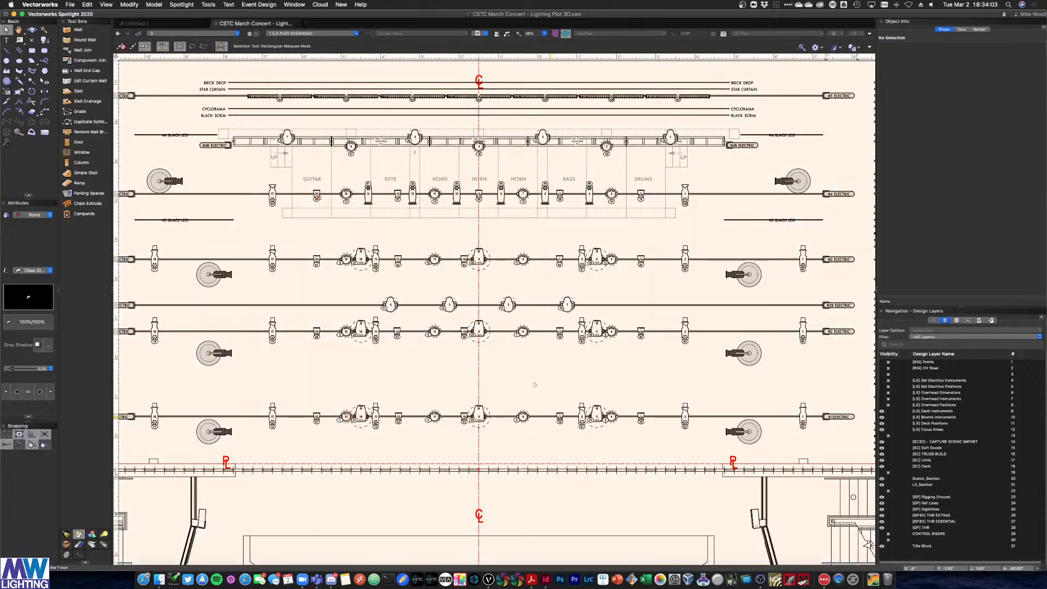
key("ctrl+Up")
left_click(445, 80)
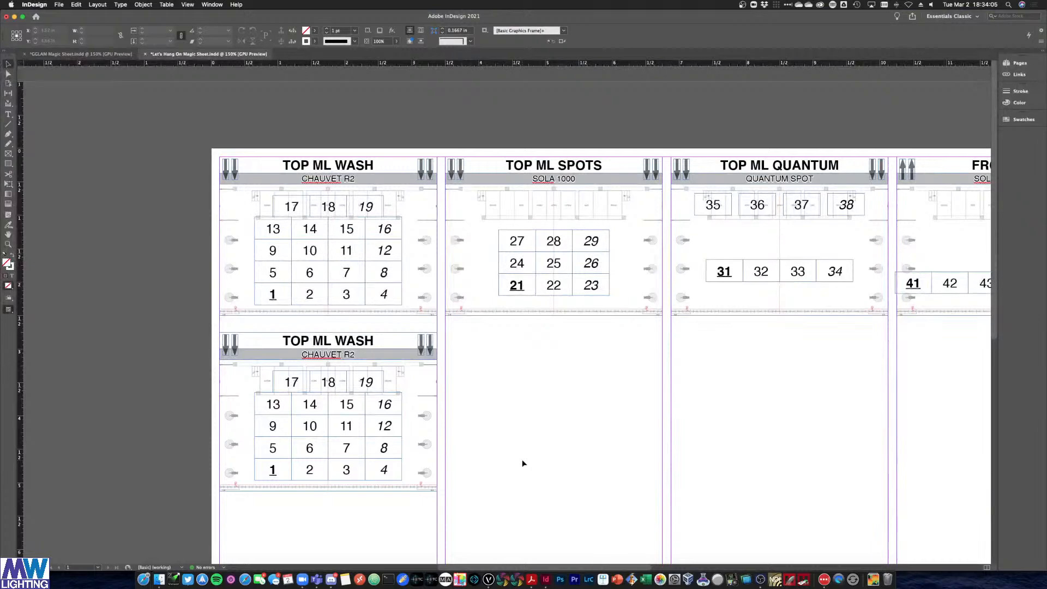
Delete the channel boxes 17, 18 and 19 from the duplicated TOP ML WASH block
left_click(285, 381)
key("Delete")
left_click(335, 382)
key("Delete")
left_click(362, 387)
key("Delete")
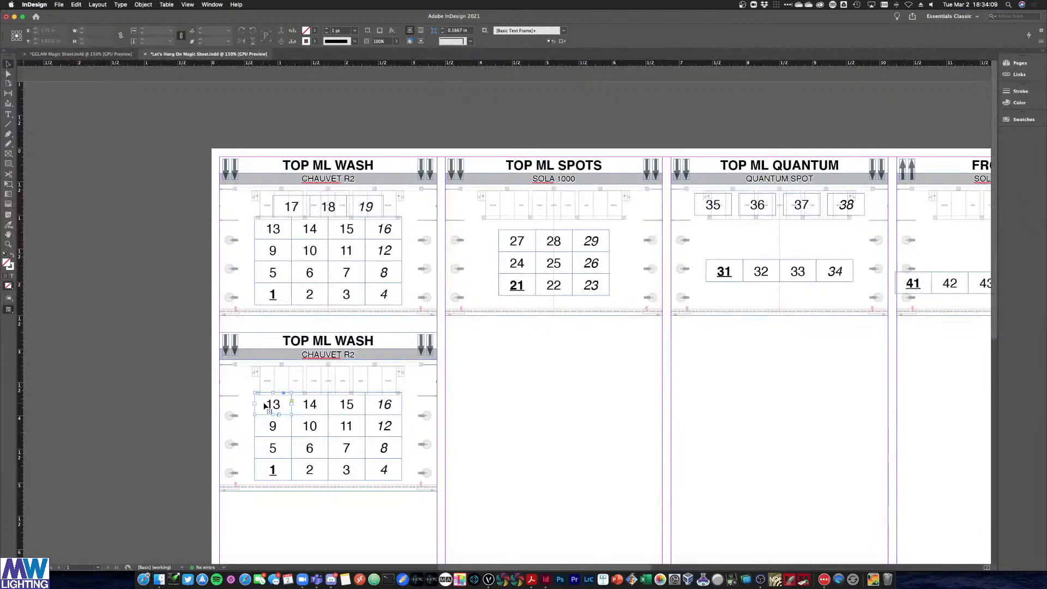
Duplicate the row of boxes 13 to 16 directly above itself in the lower block to make a fifth row
left_click(310, 404)
left_click_drag(273, 404, 271, 381)
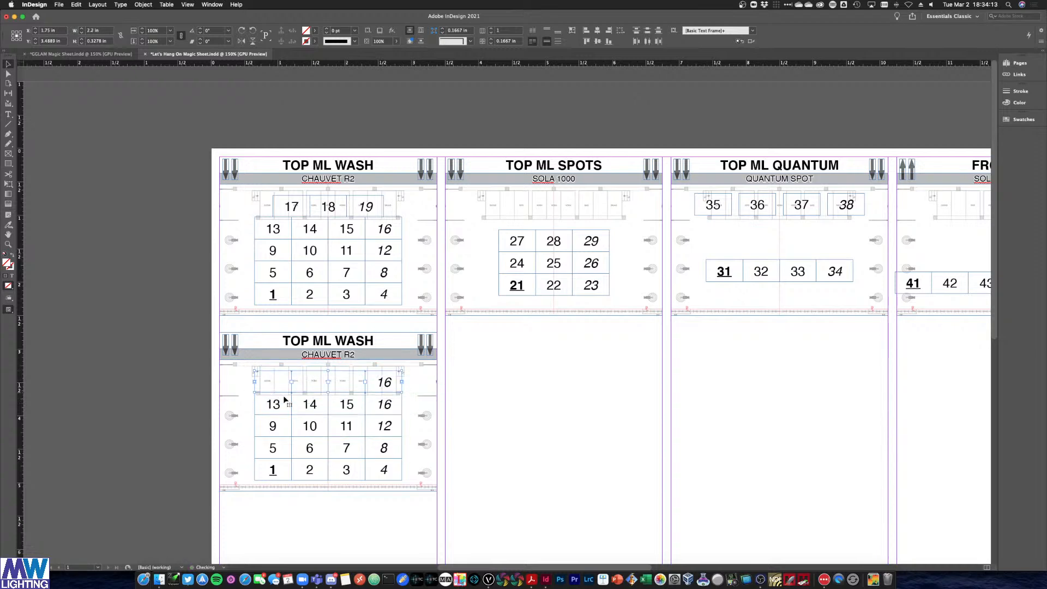
left_click(570, 477)
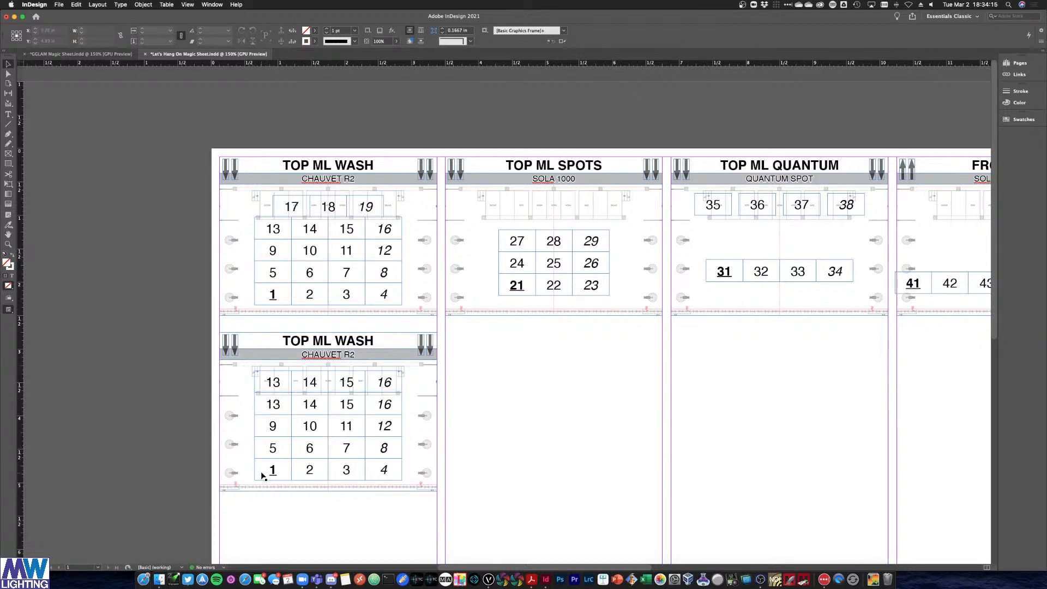
Renumber the most downstage row of the lower block as channels 51, 52, 53 and 54
double_click(273, 469)
double_click(272, 469)
type("51")
left_click(299, 469)
type("5")
left_click(342, 470)
type("5")
left_click(388, 469)
type("5")
key("BackSpace")
key("BackSpace")
type("54")
Renumber the second row from downstage in the lower block as channels 55 to 58
left_click(273, 448)
type("5")
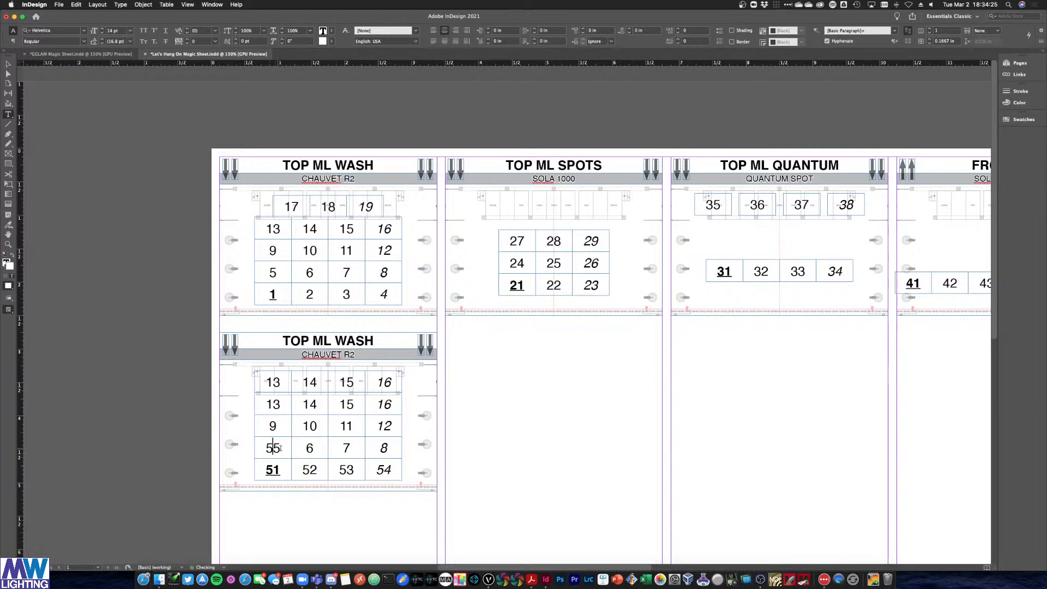
left_click(304, 446)
type("5")
left_click(379, 449)
type("5")
Renumber the middle row of the lower block as channels 59 to 62
left_click(273, 426)
type("5")
left_click_drag(303, 426, 376, 425)
type("6")
type("6")
type("6")
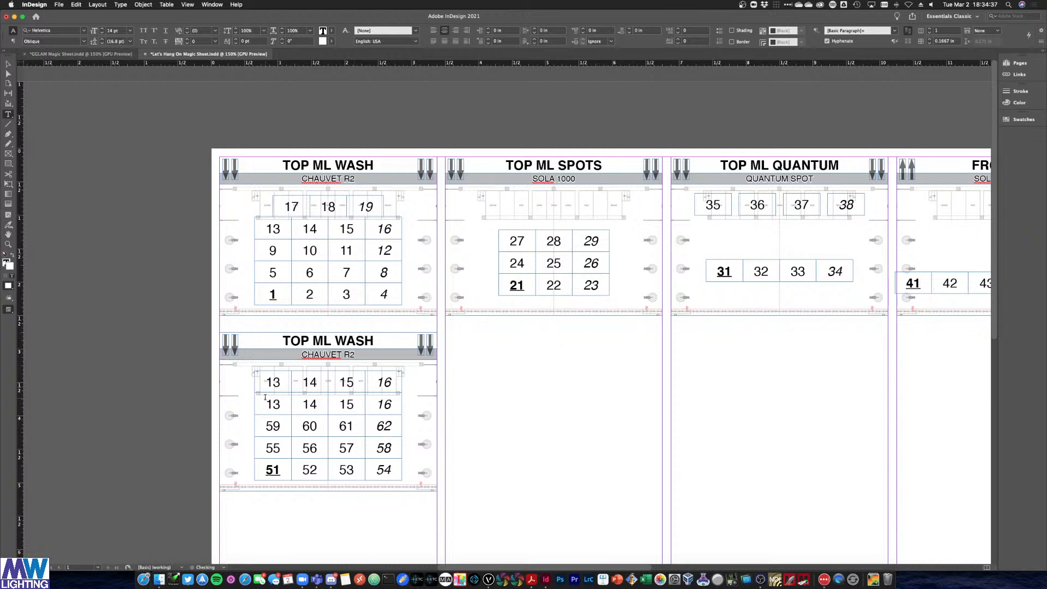
Renumber the two most upstage rows of the lower block as channels 63 to 66 and 67 to 70
left_click_drag(270, 405, 376, 405)
type("6")
type("6")
type("6")
type("6")
double_click(282, 383)
type("67")
double_click(310, 382)
type("68")
double_click(343, 382)
type("69")
double_click(380, 384)
type("70")
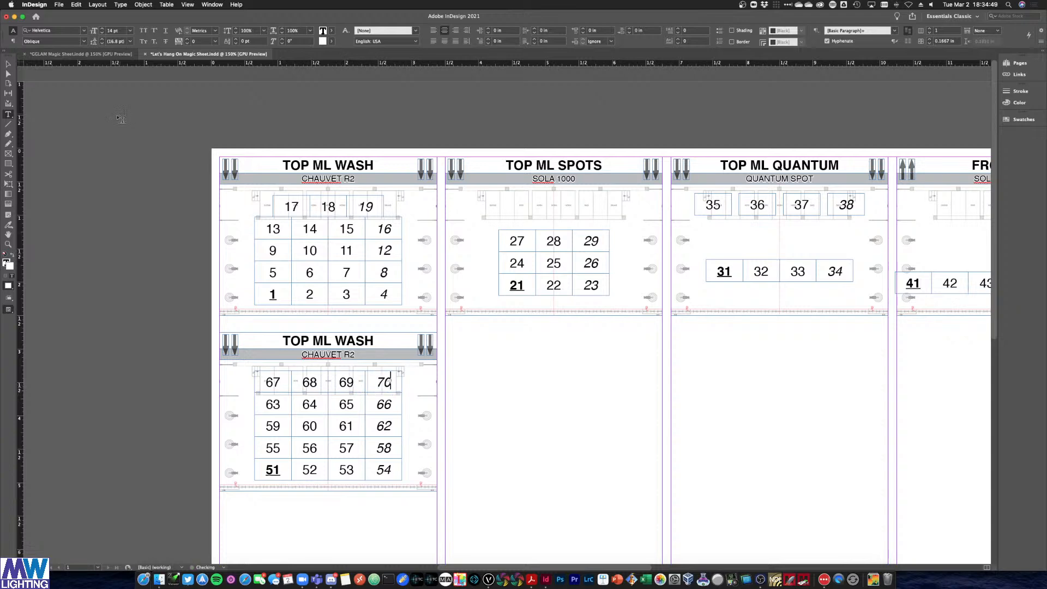
left_click(9, 64)
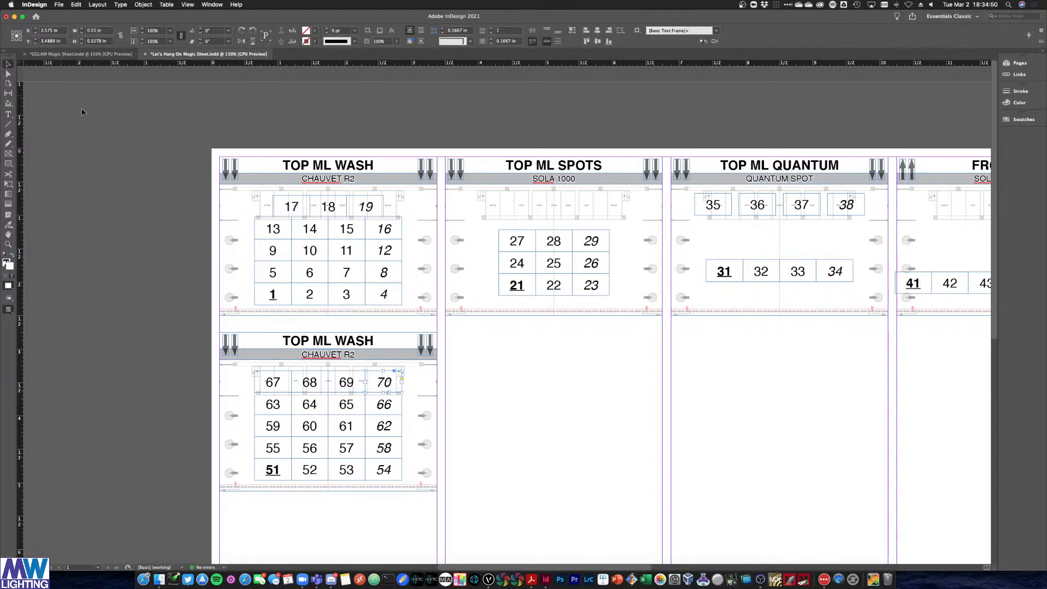
Retitle the lower block TOP PAR WASH and set its fixture subtitle to COLORSOURCE PAR
triple_click(295, 343)
type("TOP PAR WASH")
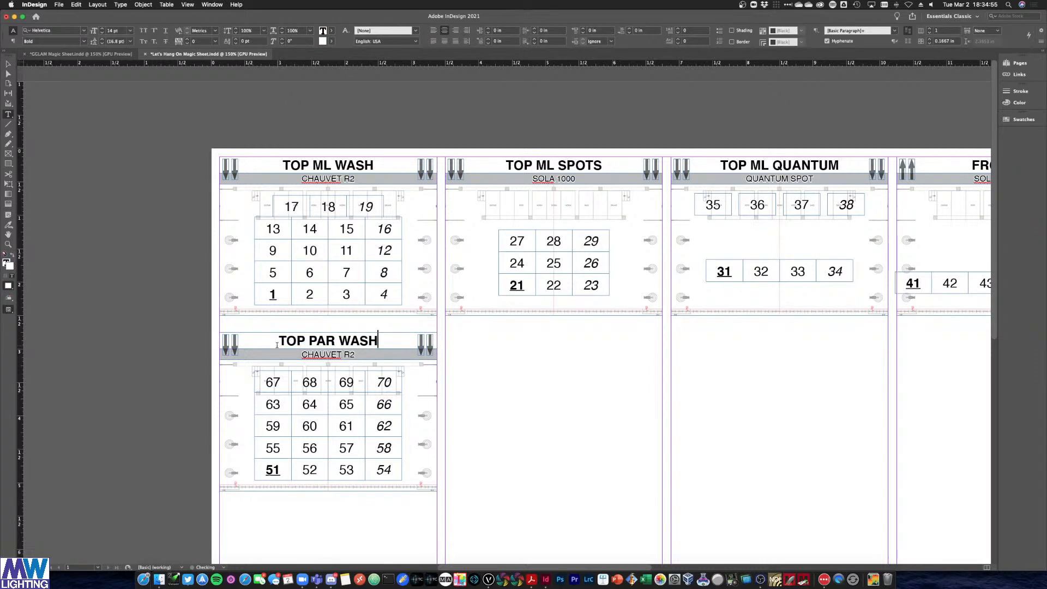
triple_click(317, 353)
type("COLORSOURCE PAR")
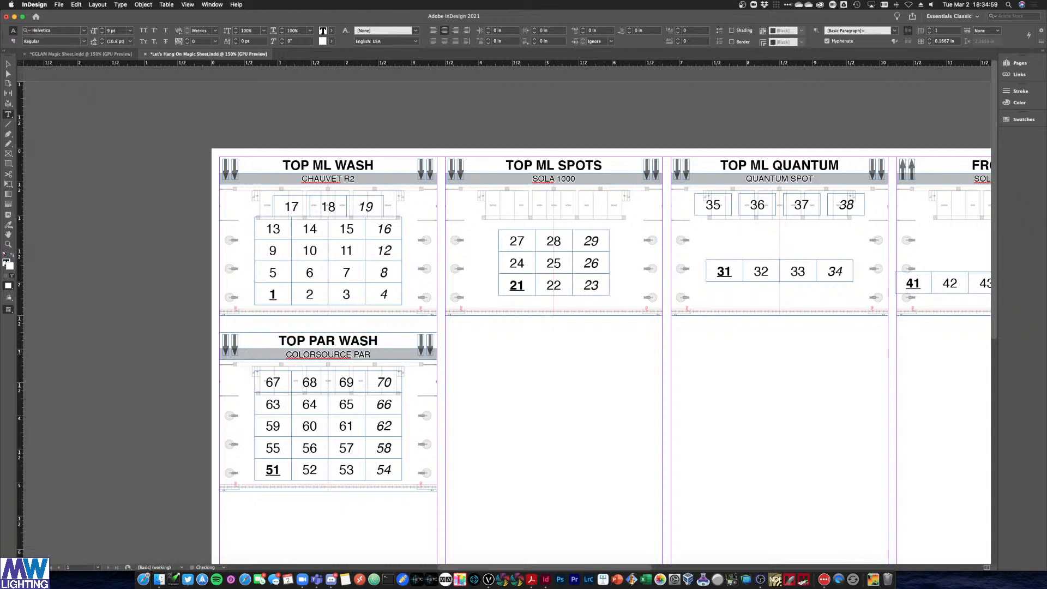
left_click(8, 64)
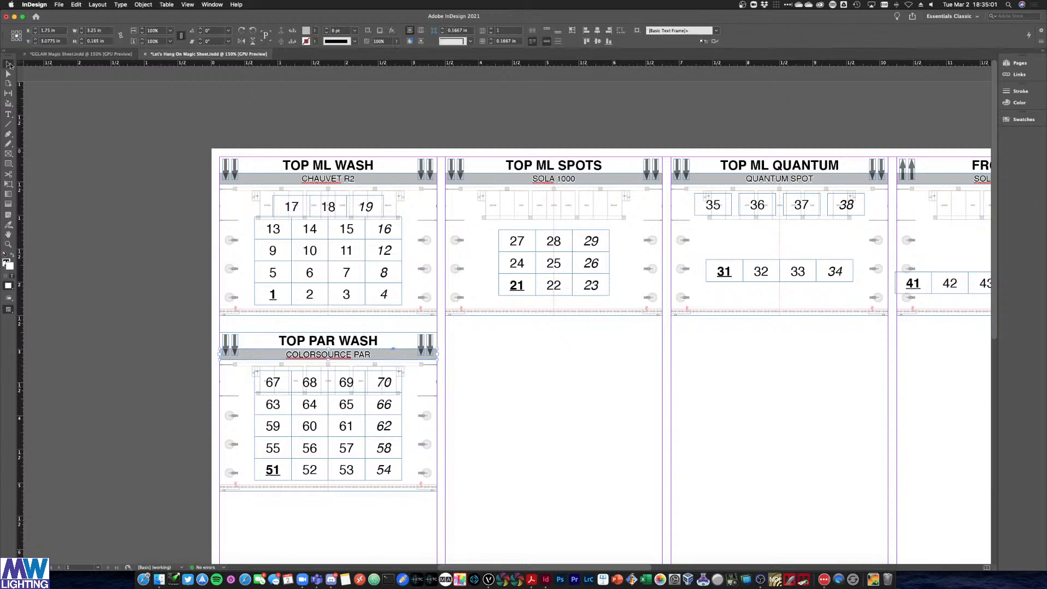
left_click(482, 352)
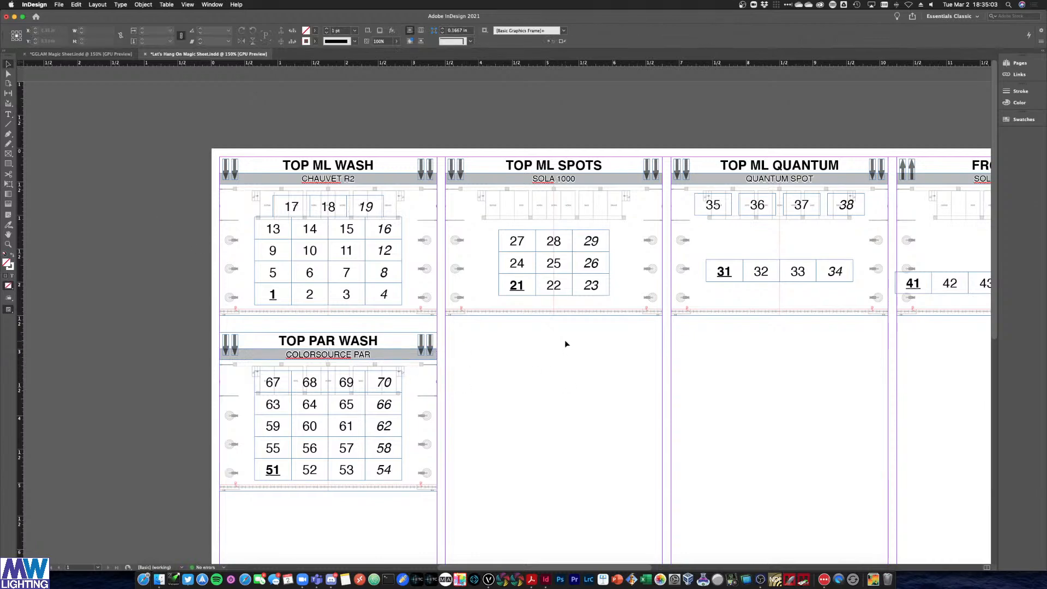
Examine the overhead plot in Vectorworks and template channels 71 to 89 on cheat sheet page 2 in Acrobat, returning to the magic sheet in InDesign
key("ctrl+Up")
left_click(480, 265)
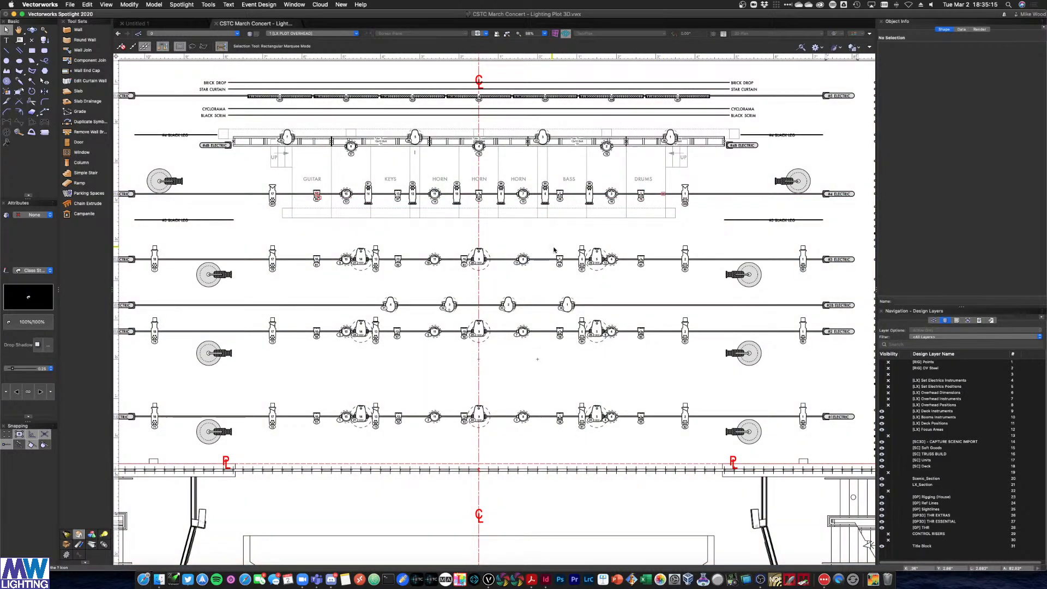
key("ctrl+Up")
left_click(475, 232)
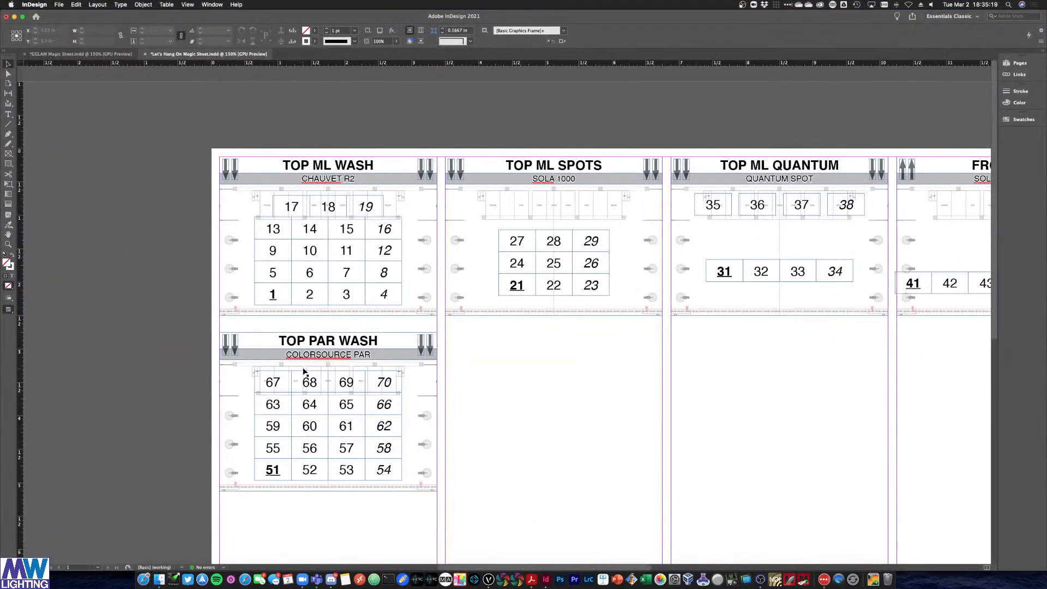
key("ctrl+Up")
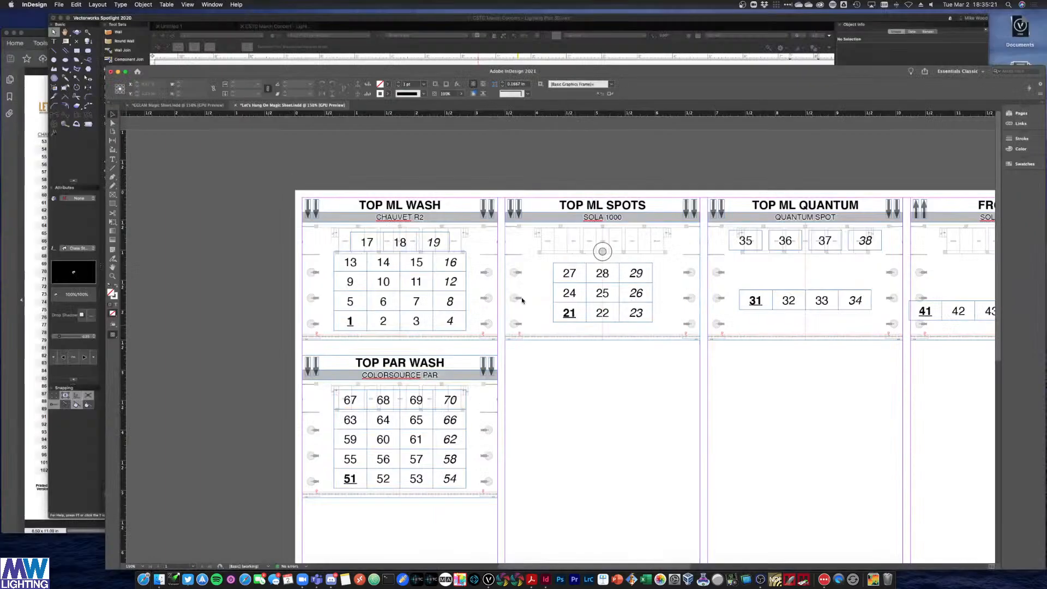
left_click(729, 521)
key("ctrl+Up")
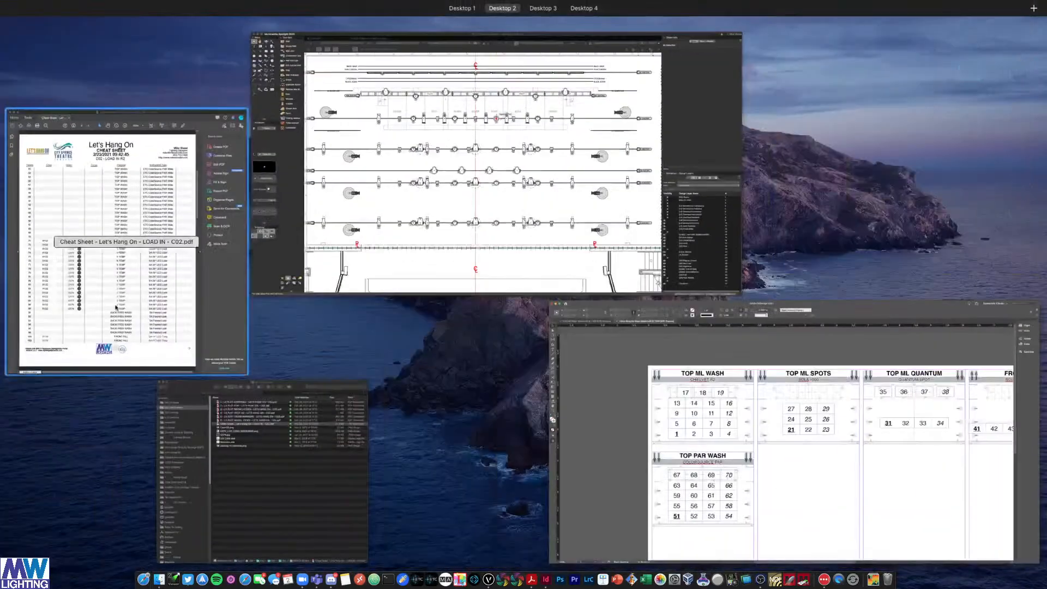
left_click(117, 334)
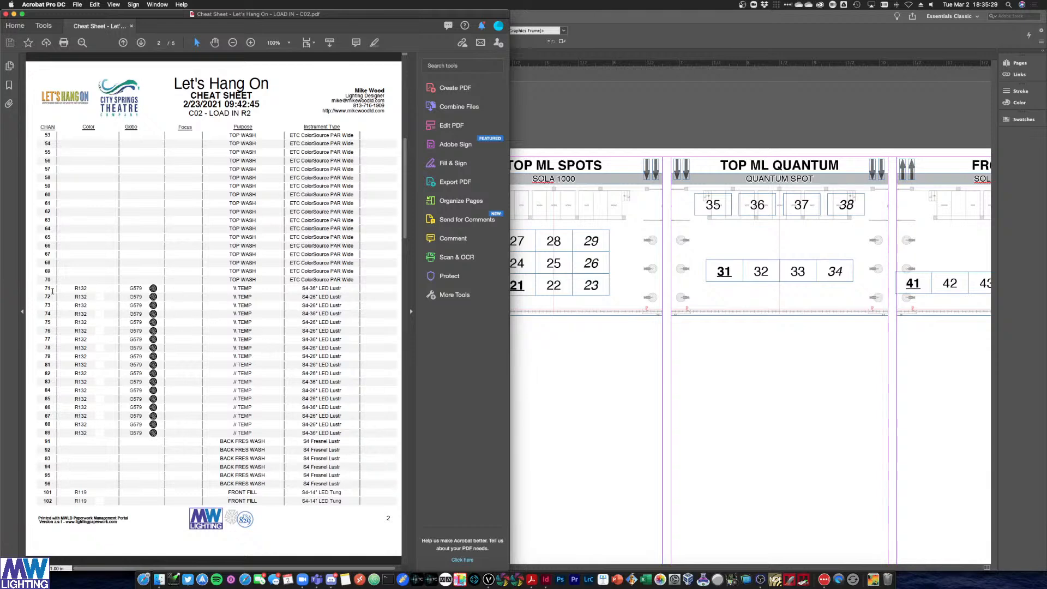
left_click_drag(44, 288, 272, 355)
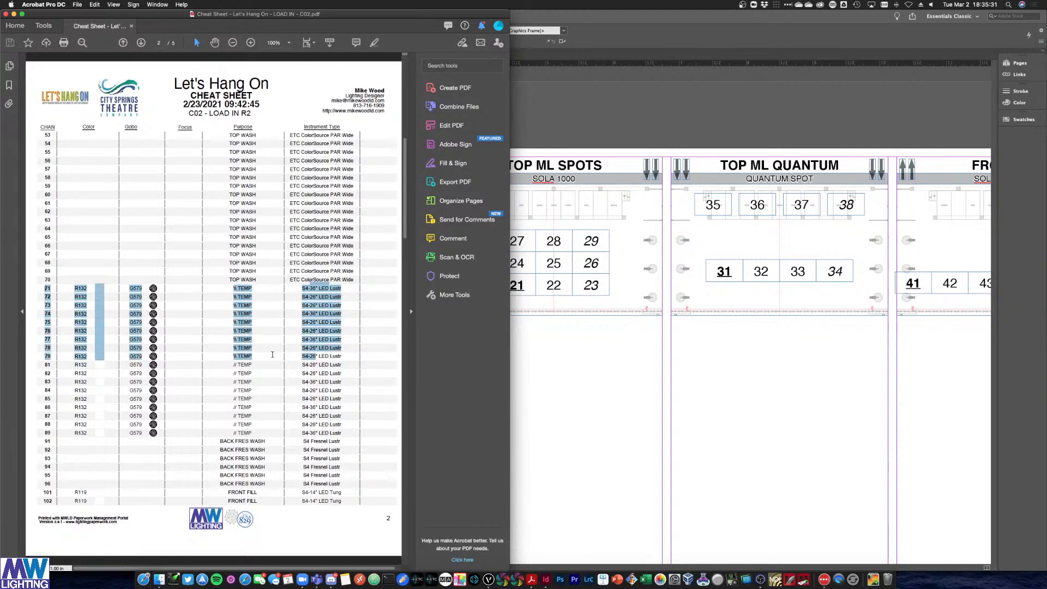
left_click(227, 292)
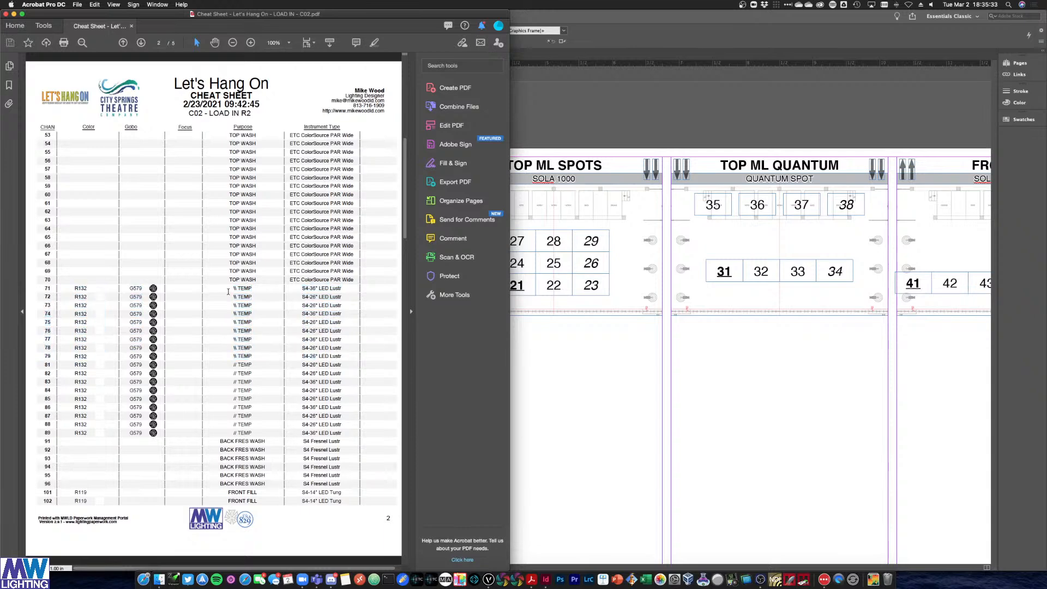
left_click_drag(58, 367, 205, 432)
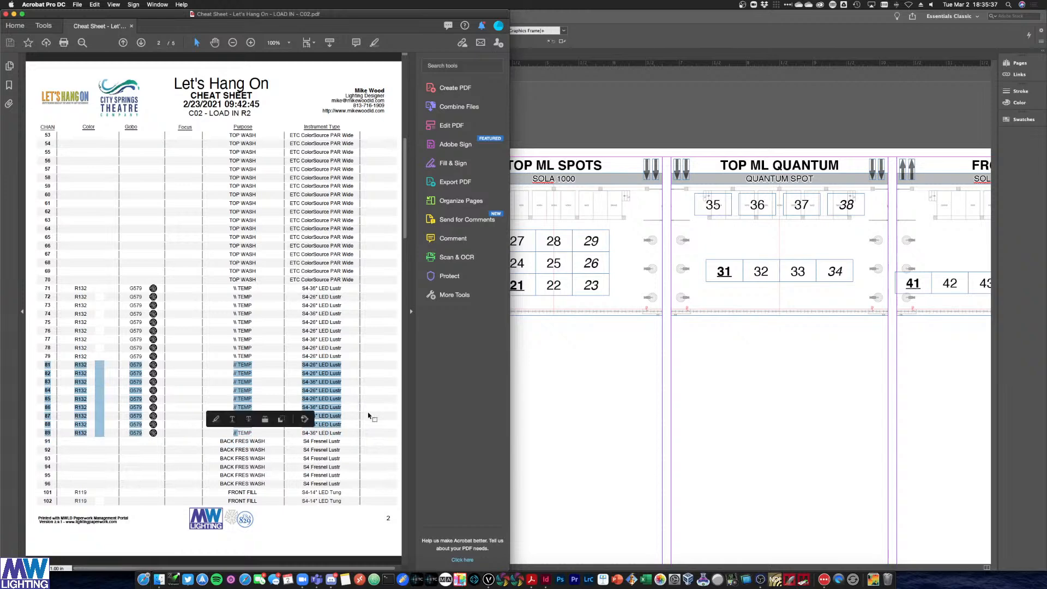
left_click(598, 417)
Duplicate the whole TOP PAR WASH block into the adjacent column beneath TOP ML SPOTS
scroll(557, 385, "right", 5)
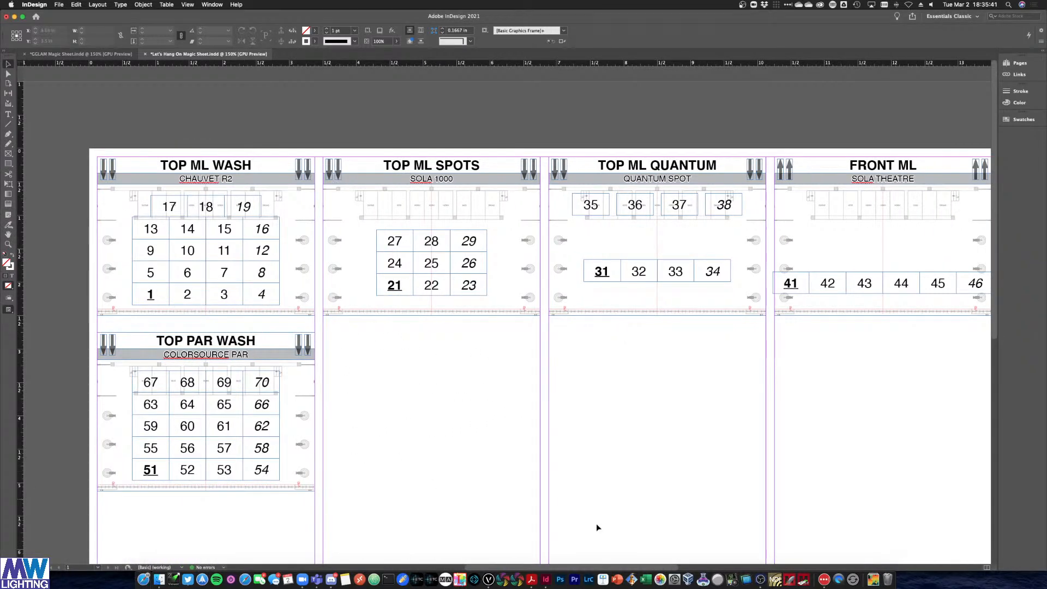
left_click_drag(357, 494, 87, 323)
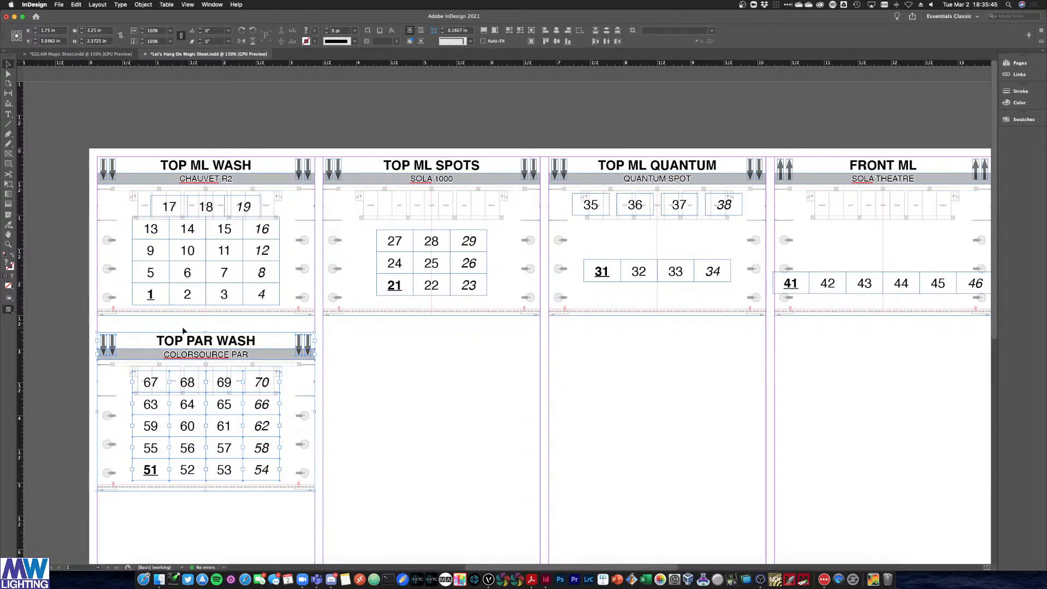
left_click_drag(166, 344, 389, 345)
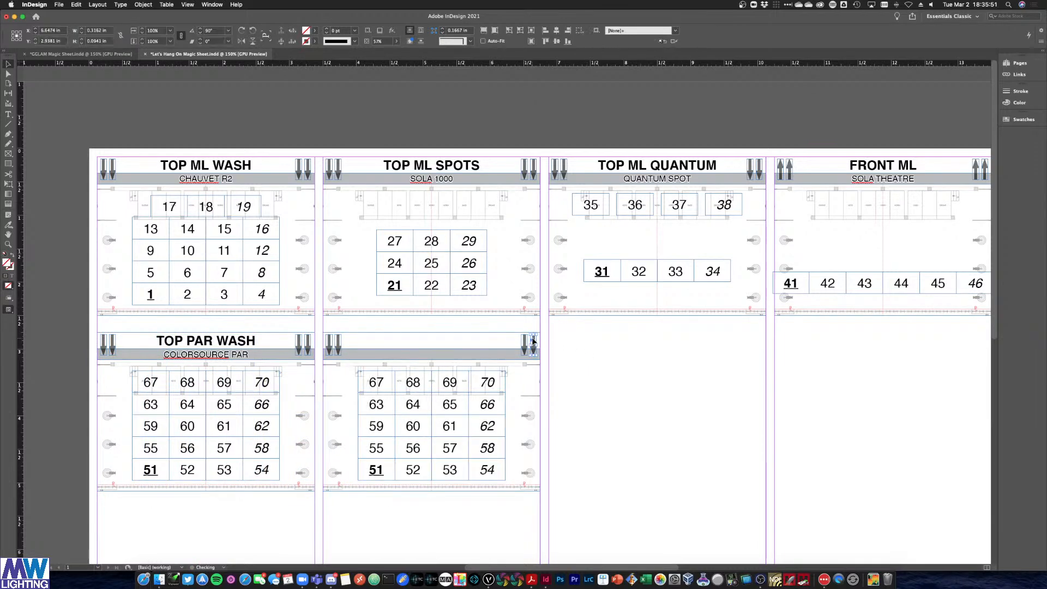
Delete the four direction arrows from the header of the duplicated TOP PAR WASH block beneath TOP ML SPOTS
left_click(533, 343)
key("Delete")
left_click(525, 343)
key("Delete")
key("Delete")
left_click(331, 344)
key("Delete")
left_click(338, 343)
key("Delete")
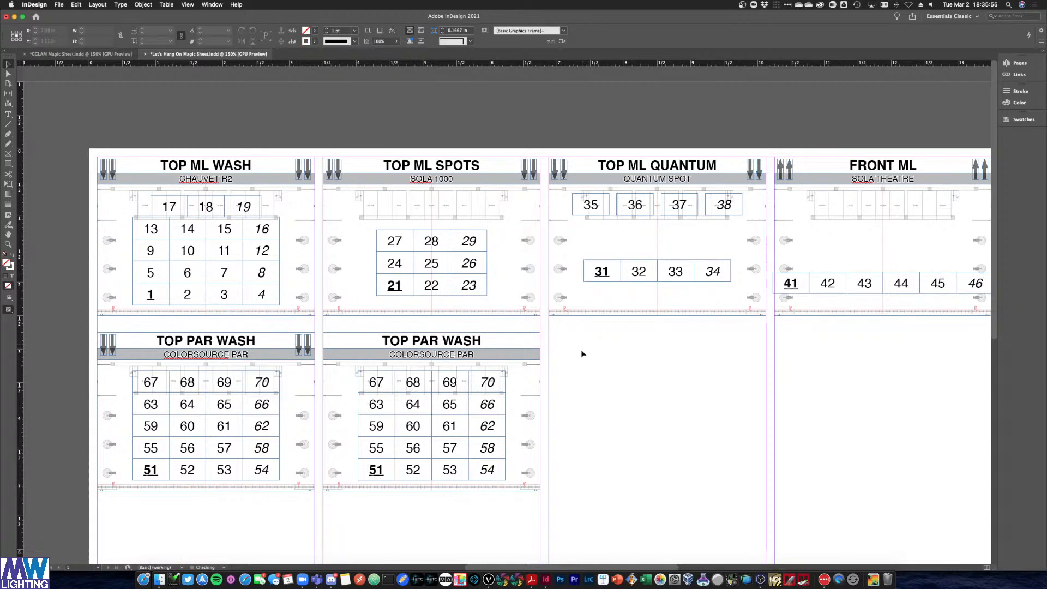
Widen the duplicated block's header across the columns beneath TOP ML SPOTS and TOP ML QUANTUM and retitle it HIGH SIDE TEMPLATE WASH
left_click_drag(522, 345, 771, 350)
left_click(712, 374)
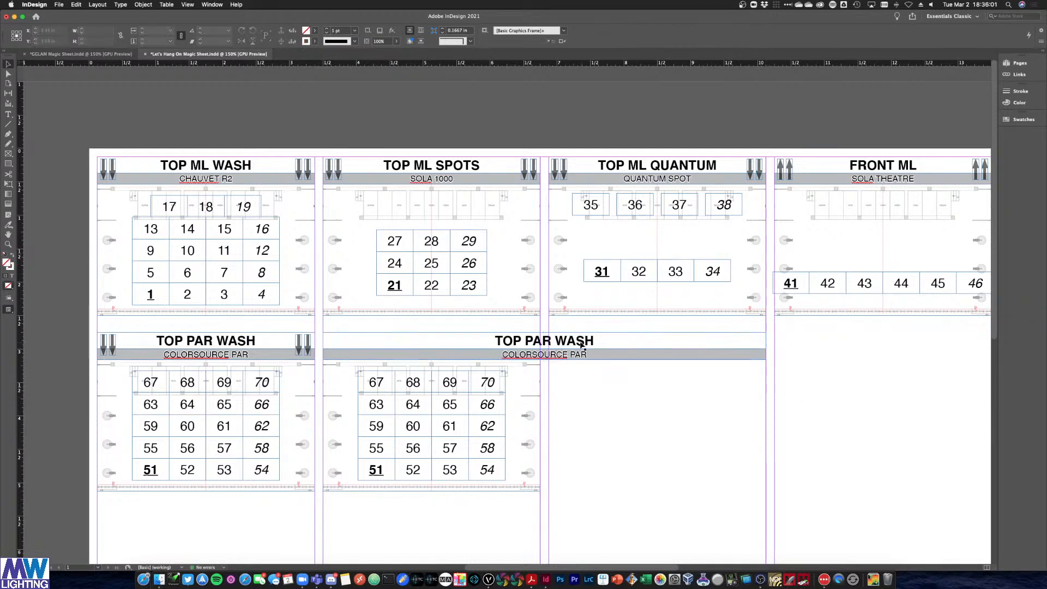
triple_click(575, 339)
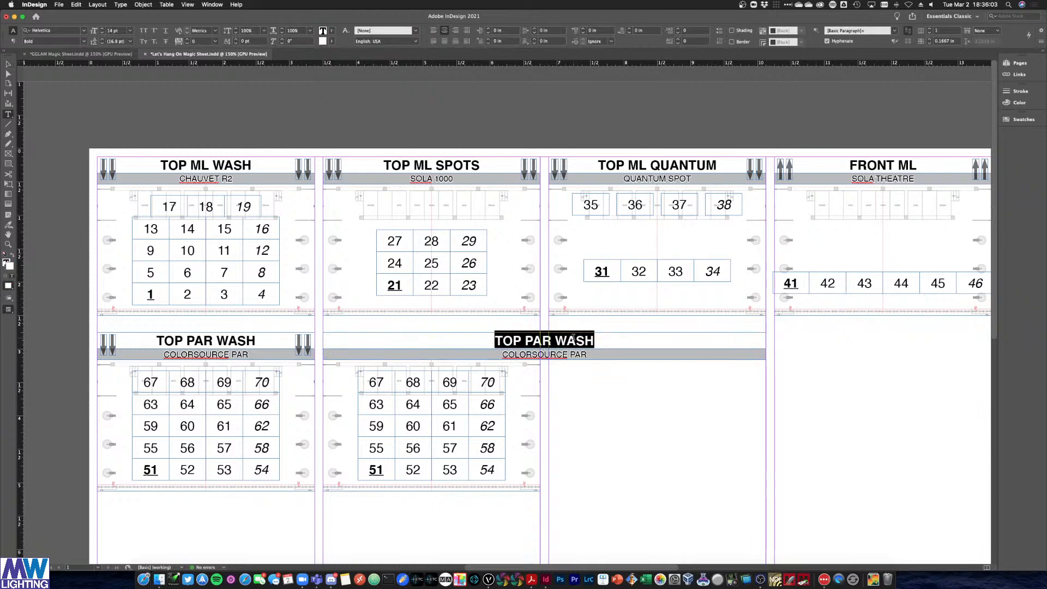
type("HIGH SIDE TEM")
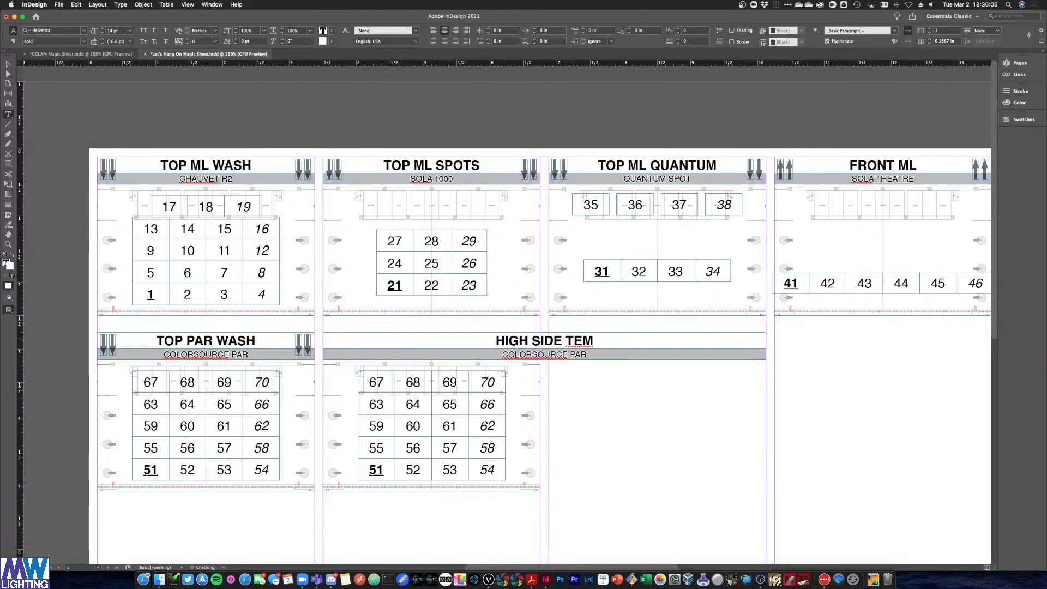
type("PLATE WASH")
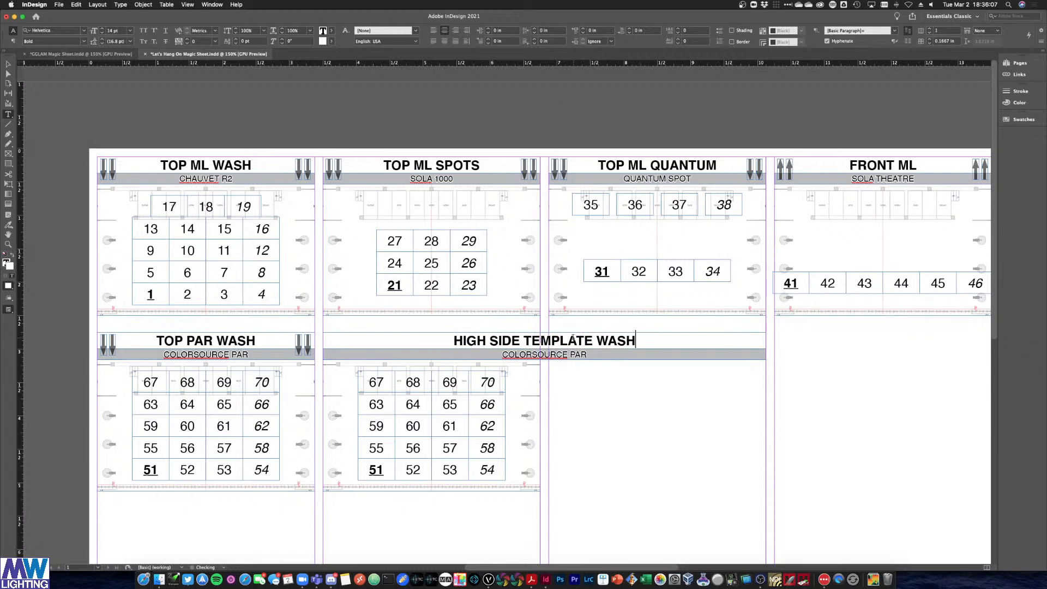
Consult the cheat sheet in Acrobat, return to the magic sheet in InDesign and select the HIGH SIDE TEMPLATE WASH subtitle text
key("ctrl+Up")
left_click(152, 292)
left_click(648, 377)
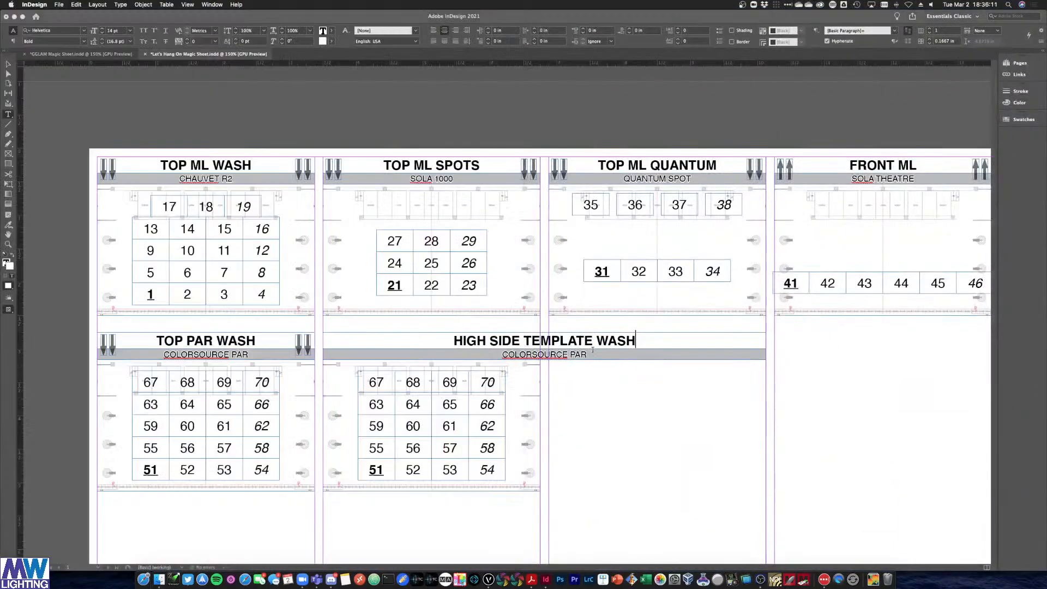
left_click_drag(502, 354, 592, 354)
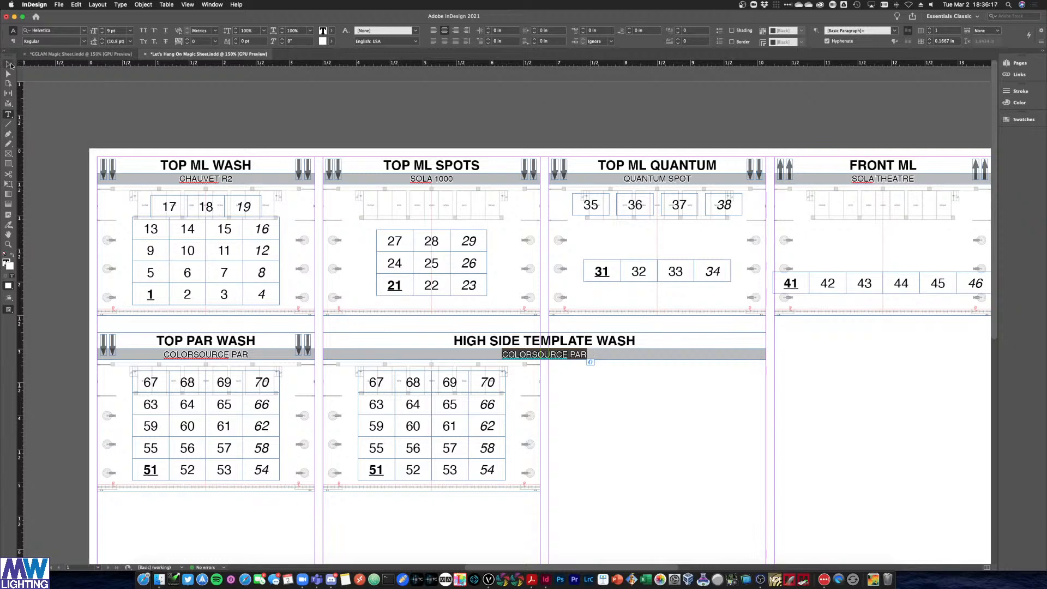
Shift the first three columns of the TOP PAR WASH channel grid left, opening a gap before the last column
left_click(8, 63)
scroll(145, 127, "down", 3)
scroll(198, 160, "down", 2)
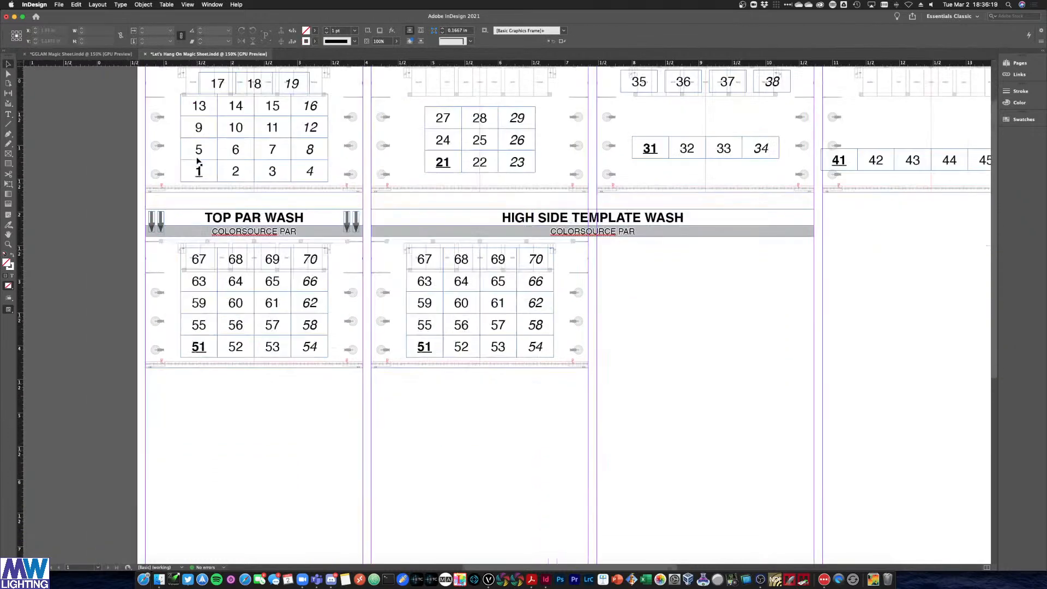
left_click(229, 349)
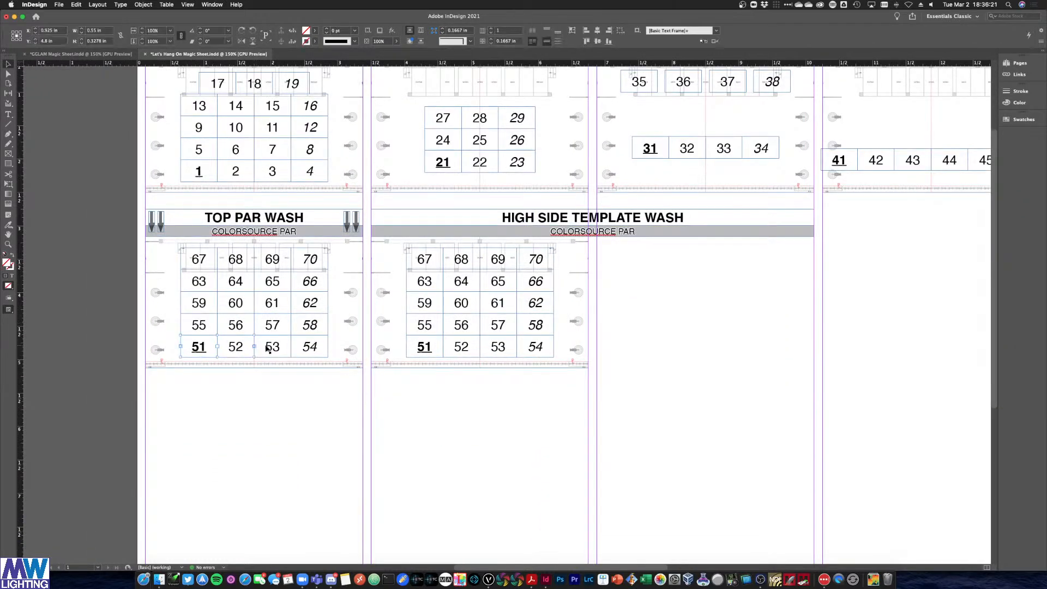
left_click_drag(289, 397, 179, 261)
left_click(282, 439)
Delete the top row of channel boxes, 67 to 70, from the TOP PAR WASH grid
left_click(196, 261)
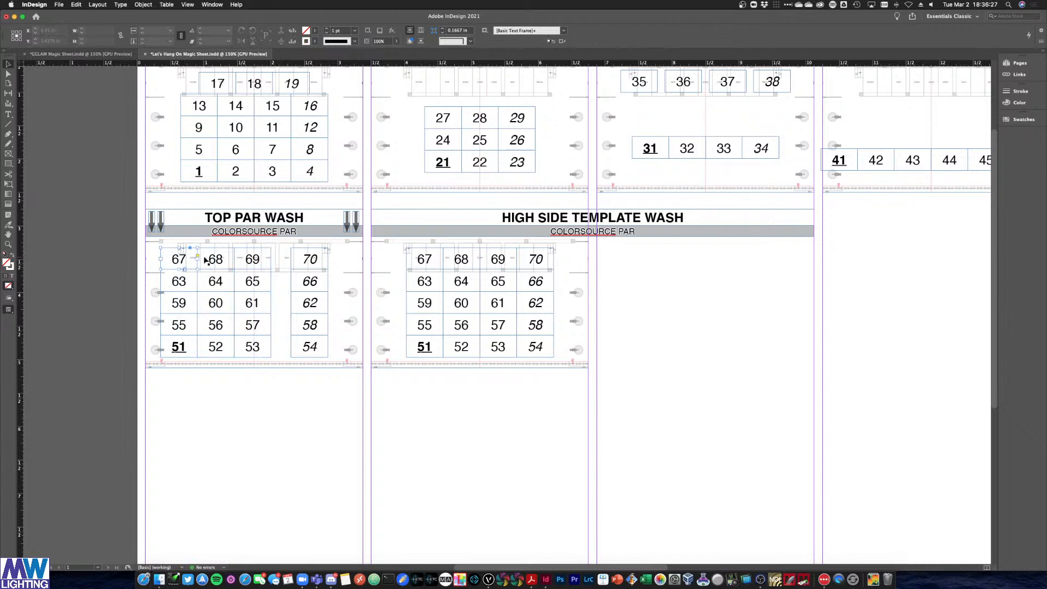
key("Delete")
left_click(215, 261)
key("Delete")
left_click(255, 259)
key("Delete")
Duplicate the third column of the TOP PAR WASH grid to make five columns and centre the grid in its block
left_click_drag(308, 352, 331, 308)
left_click_drag(276, 422, 328, 284)
left_click(330, 346)
left_click_drag(339, 409, 155, 262)
left_click(156, 259, "shift")
left_click_drag(250, 302, 251, 303)
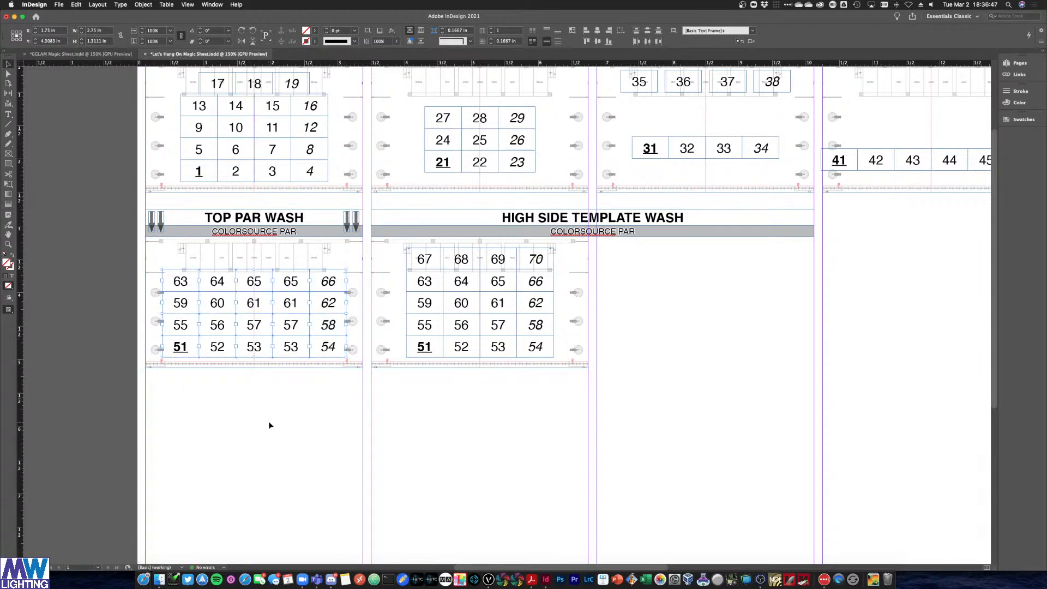
Nudge the five-column TOP PAR WASH grid up slightly over its stage plot
key("Up")
key("Up")
key("Up")
key("Up")
key("Up")
key("Up")
key("Up")
left_click(268, 449)
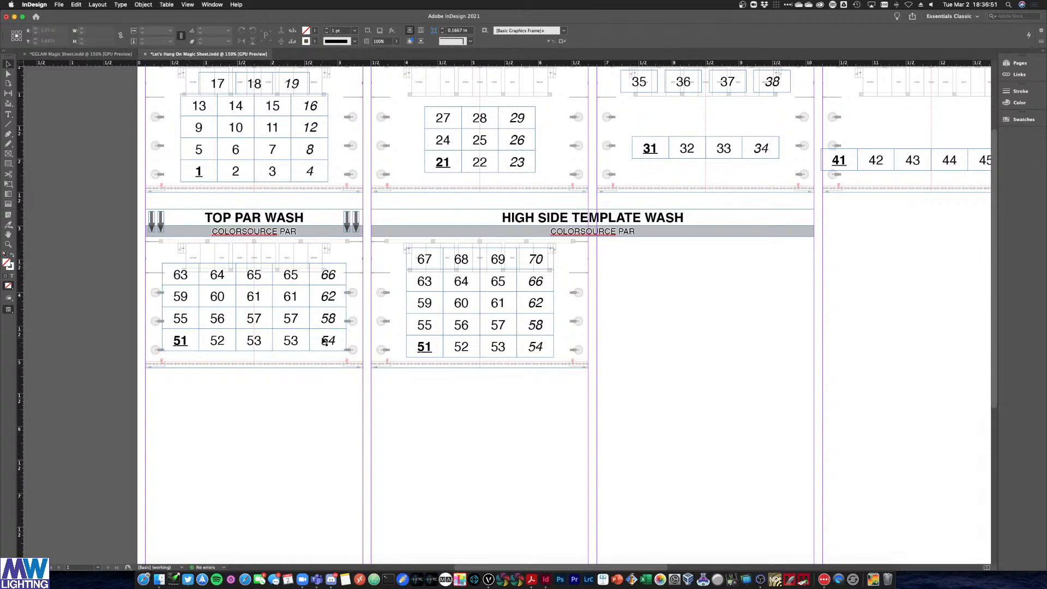
Renumber the last two boxes of the TOP PAR WASH grid's bottom row as 54 and 55
double_click(290, 342)
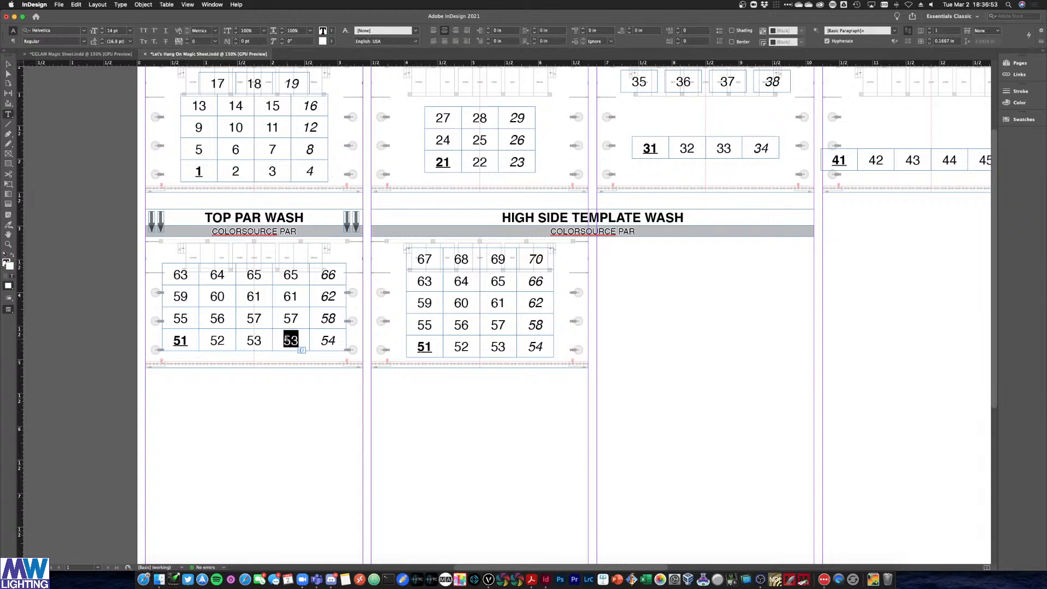
type("54")
key("Tab")
type("55")
Renumber the second row from the bottom of the TOP PAR WASH grid as 56 to 60
double_click(172, 313)
type("56")
double_click(217, 319)
type("57")
double_click(247, 320)
type("58")
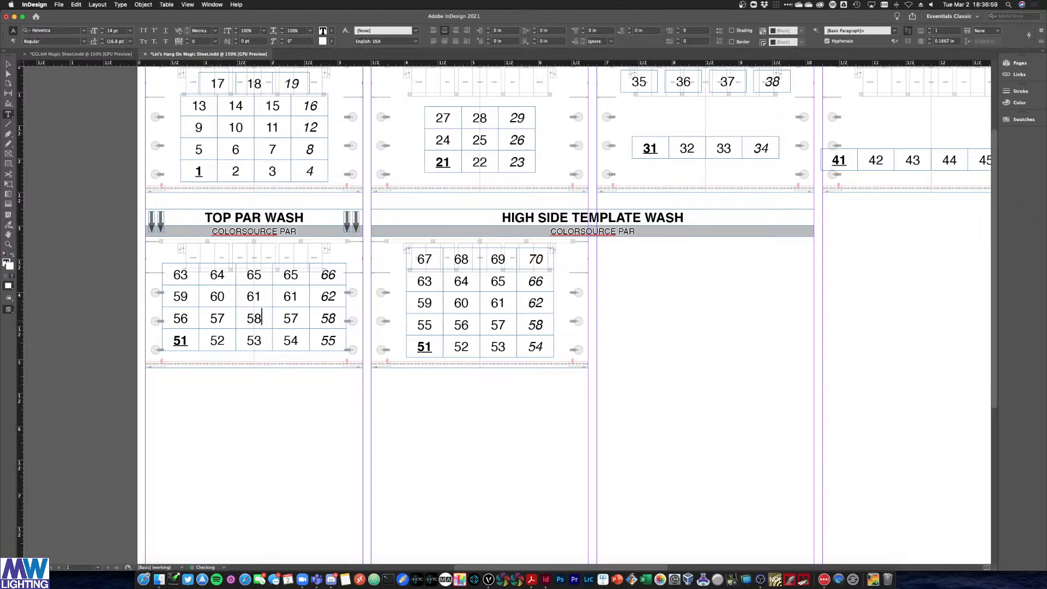
double_click(291, 318)
type("59")
double_click(328, 319)
type("60")
Renumber the third row from the bottom of the TOP PAR WASH grid as 61 to 65
double_click(182, 297)
type("61")
double_click(225, 295)
type("62")
double_click(254, 297)
type("63")
double_click(290, 296)
type("64")
double_click(324, 295)
type("65")
Renumber the top row of the TOP PAR WASH grid as 66 to 70
double_click(183, 272)
type("66")
double_click(216, 273)
type("67")
double_click(254, 275)
type("68")
double_click(289, 275)
type("69")
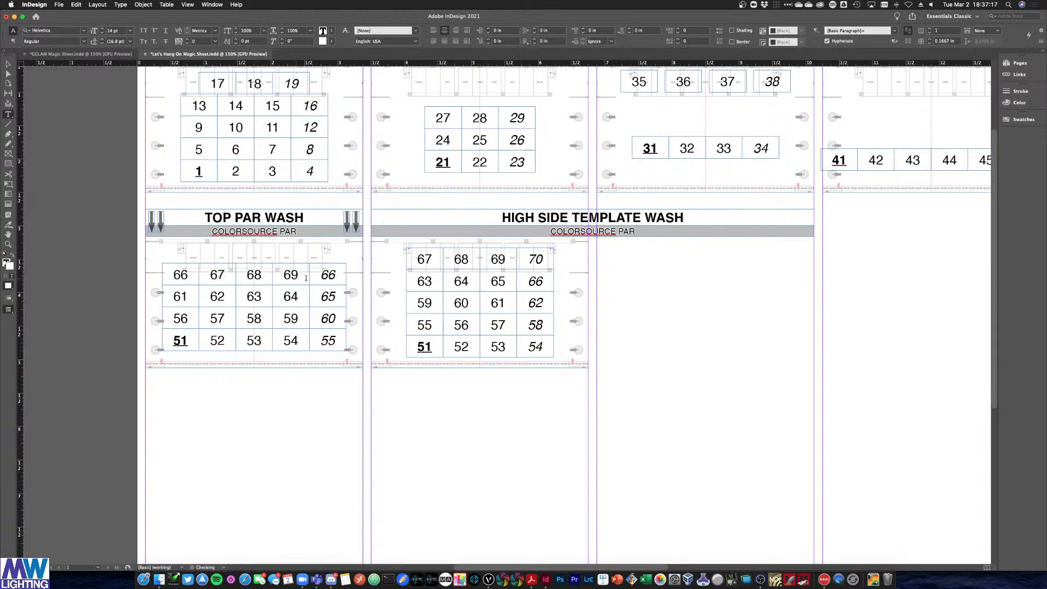
double_click(328, 275)
Check the template channels on cheat sheet page 2 in Acrobat and return to the magic sheet in InDesign
key("ctrl+Up")
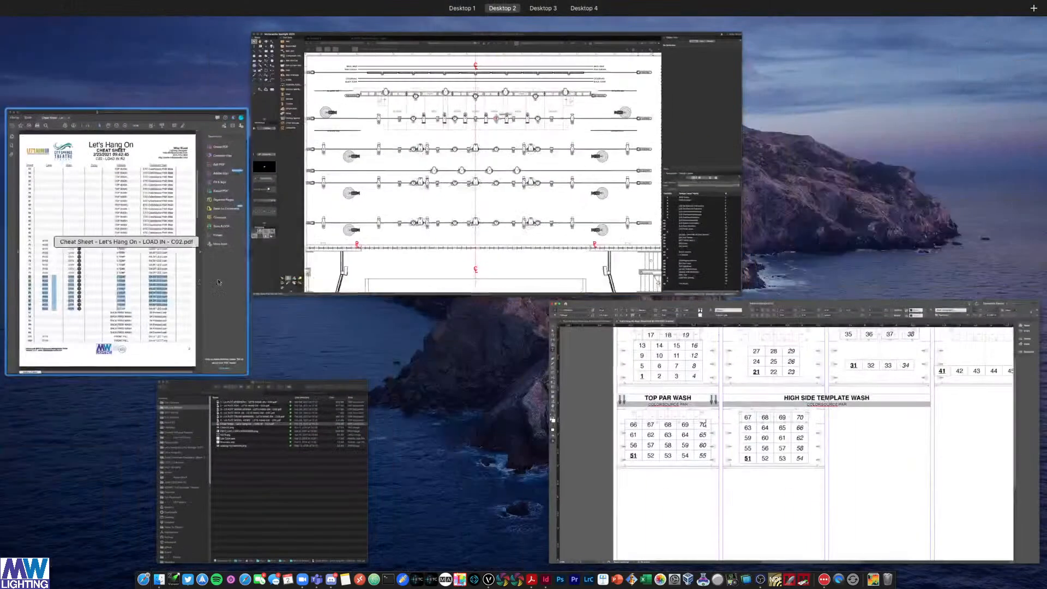
left_click(94, 288)
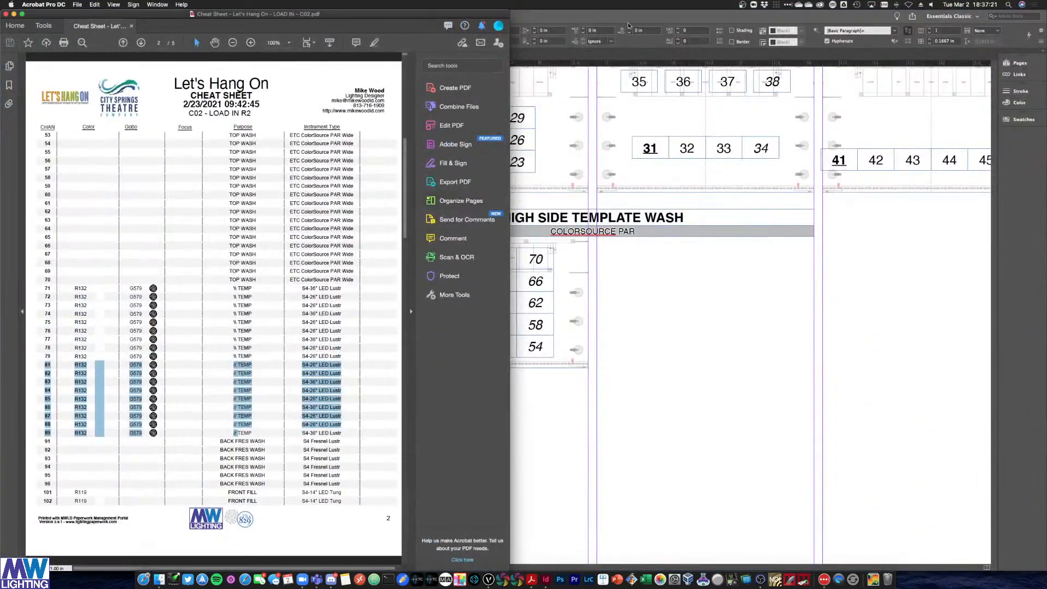
left_click(628, 24)
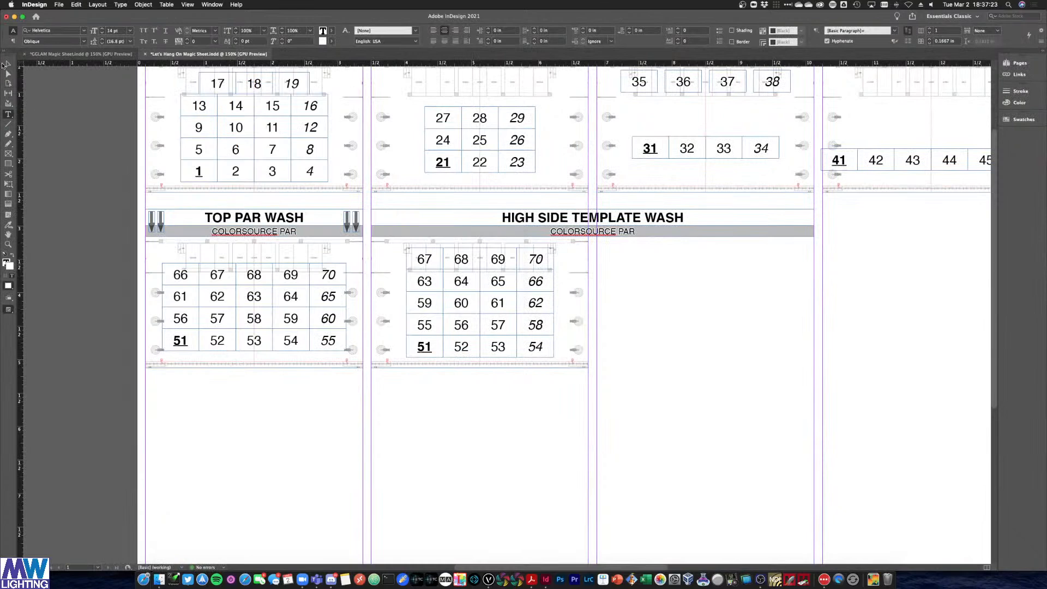
Duplicate the background stage plot of HIGH SIDE TEMPLATE WASH into the adjacent column beneath TOP ML QUANTUM
left_click(5, 64)
left_click(570, 371)
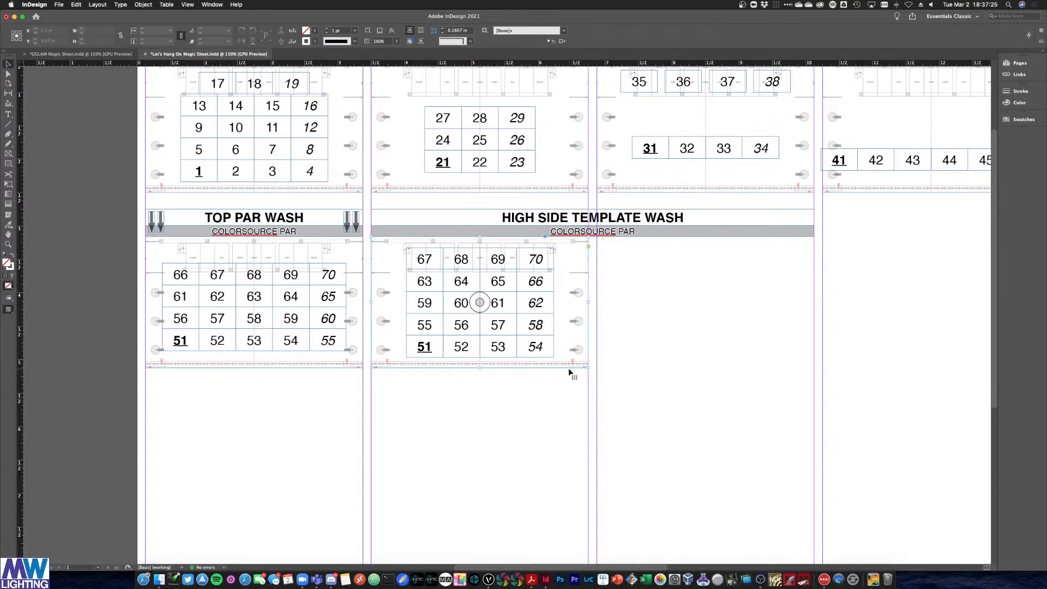
left_click_drag(434, 364, 662, 366)
scroll(653, 387, "right", 2)
scroll(653, 387, "down", 1)
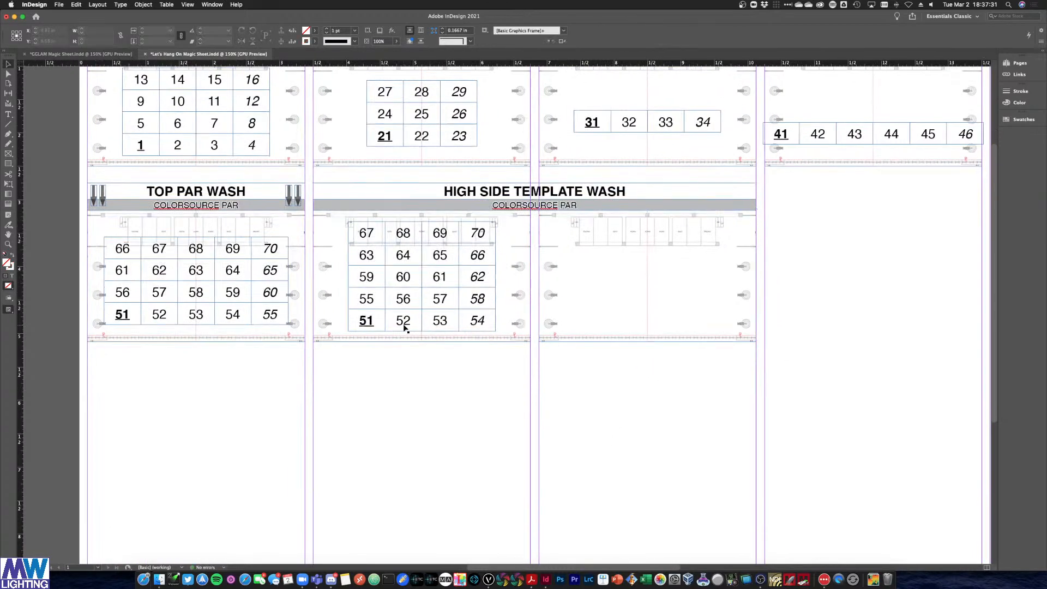
Compare the template channels on the Acrobat cheat sheet with the fixtures on the Vectorworks overhead plot, returning to InDesign
key("ctrl+Up")
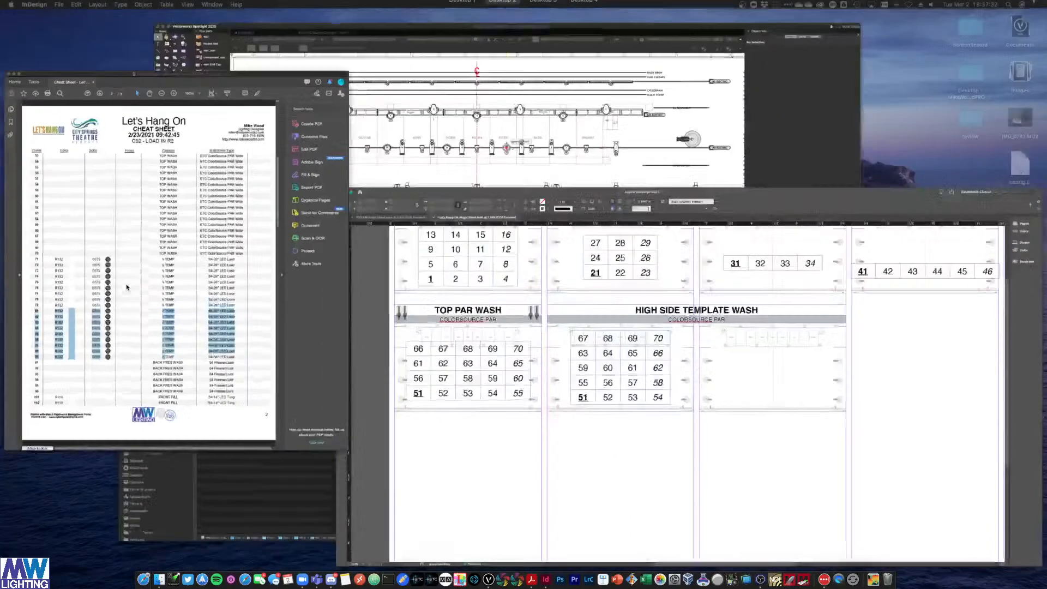
left_click(126, 287)
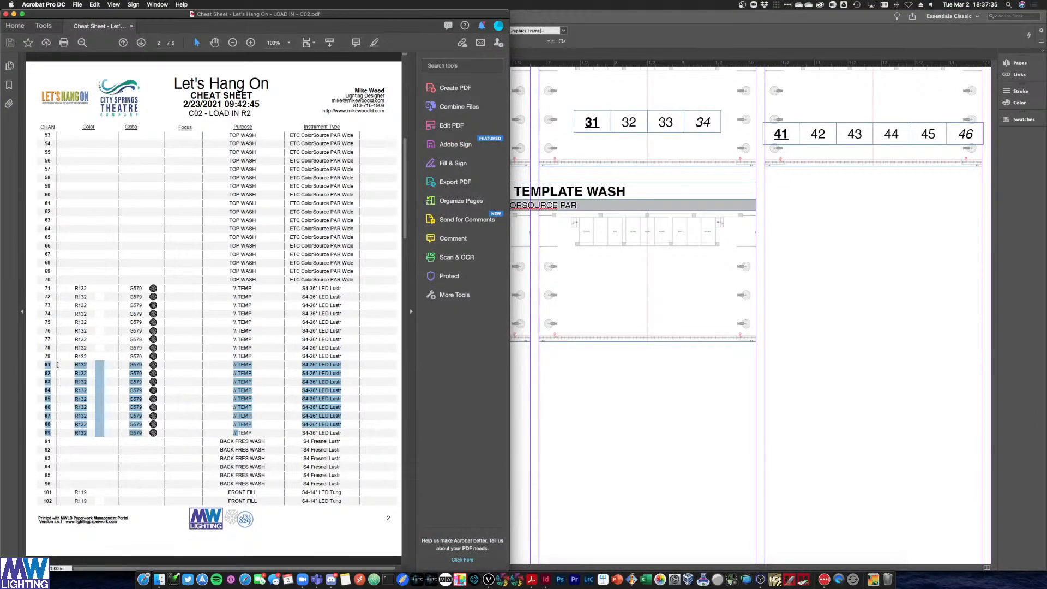
key("ctrl+Up")
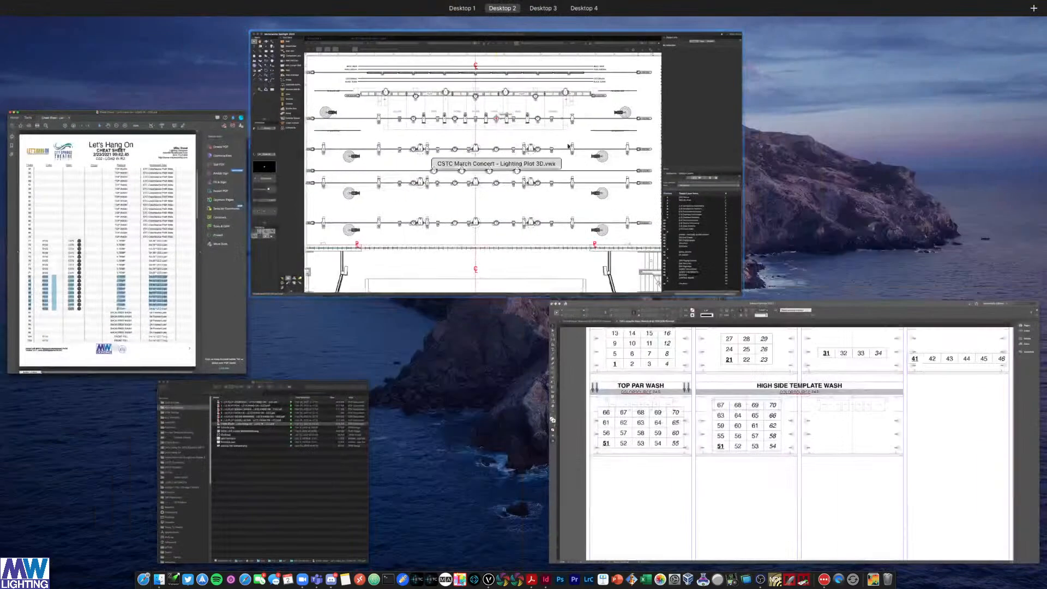
left_click(480, 164)
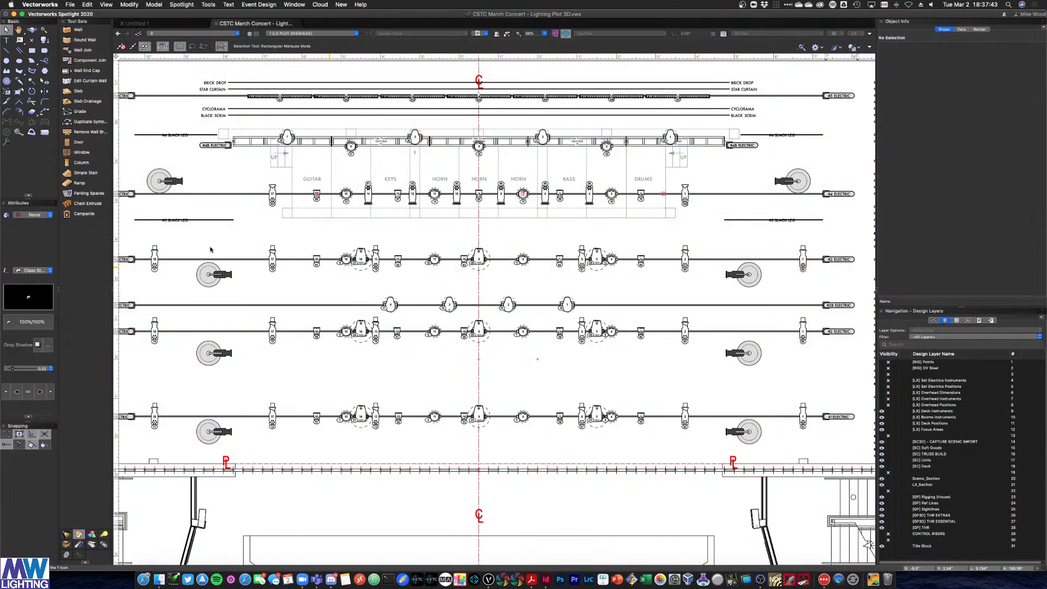
key("ctrl+Up")
left_click(393, 256)
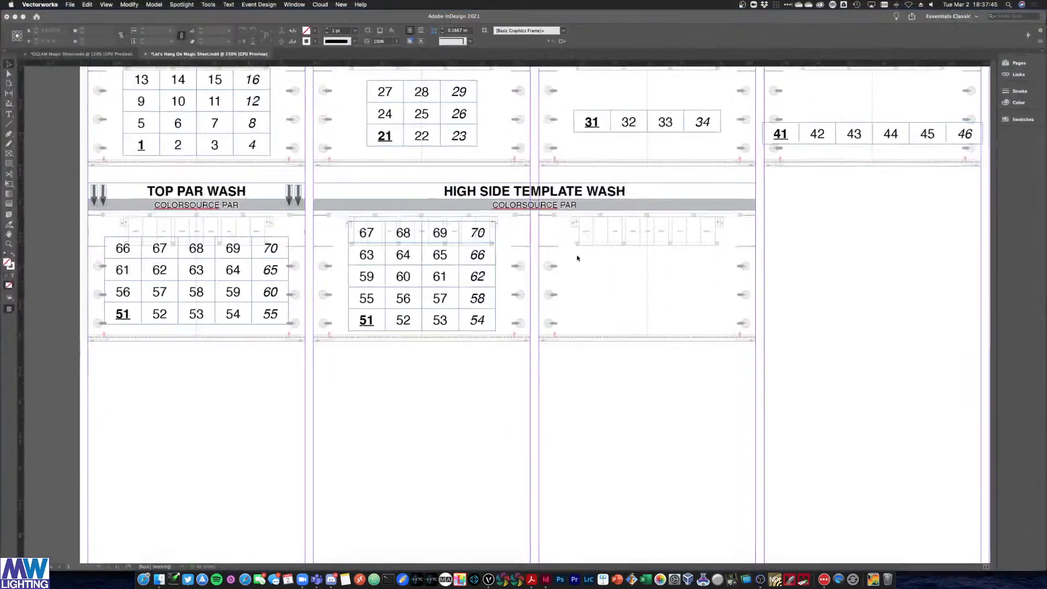
Duplicate the bottom three rows of HIGH SIDE TEMPLATE WASH channel boxes onto the stage plot beneath TOP ML QUANTUM, leaving out the third column
left_click(363, 320)
left_click(411, 326)
left_click(362, 325)
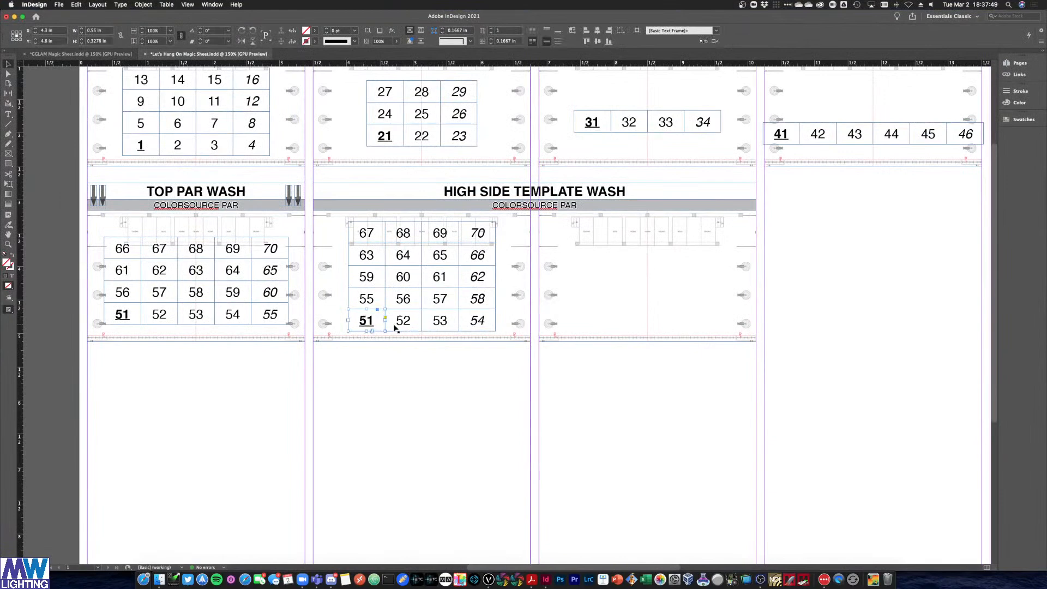
left_click(472, 325)
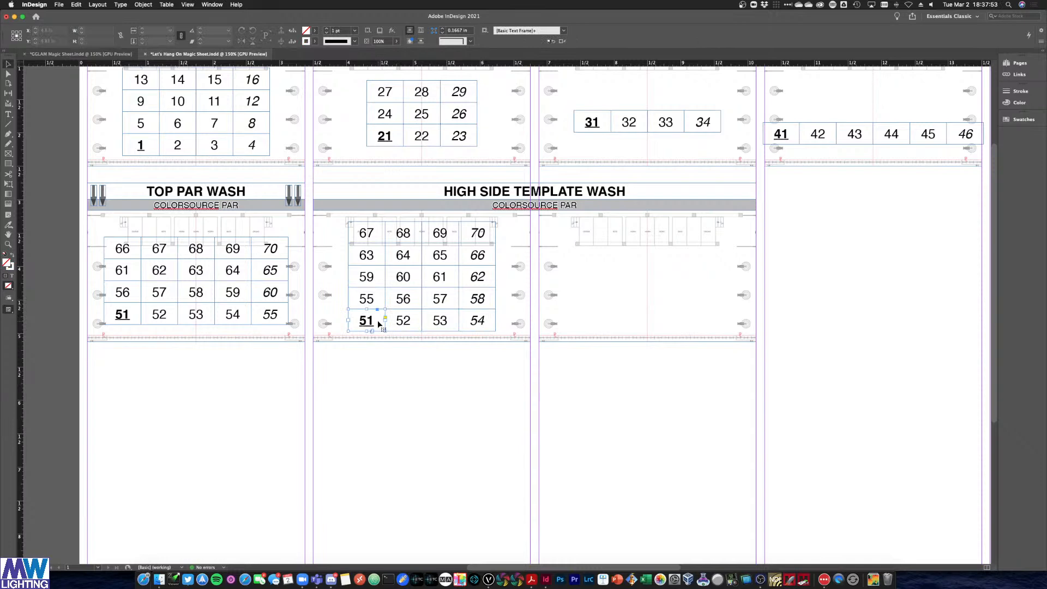
left_click(378, 320)
left_click(446, 325, "shift")
left_click(481, 325, "shift")
left_click(375, 304, "shift")
left_click(408, 305, "shift")
left_click(373, 277, "shift")
left_click(402, 279, "shift")
left_click(441, 281, "shift")
left_click(474, 282, "shift")
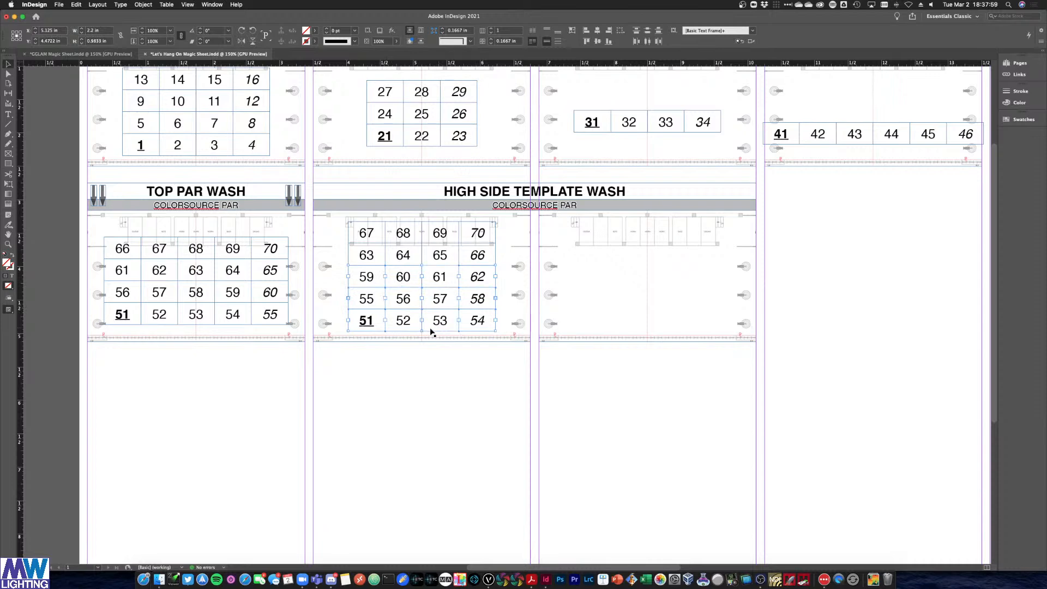
left_click_drag(367, 279, 586, 279)
left_click(648, 423)
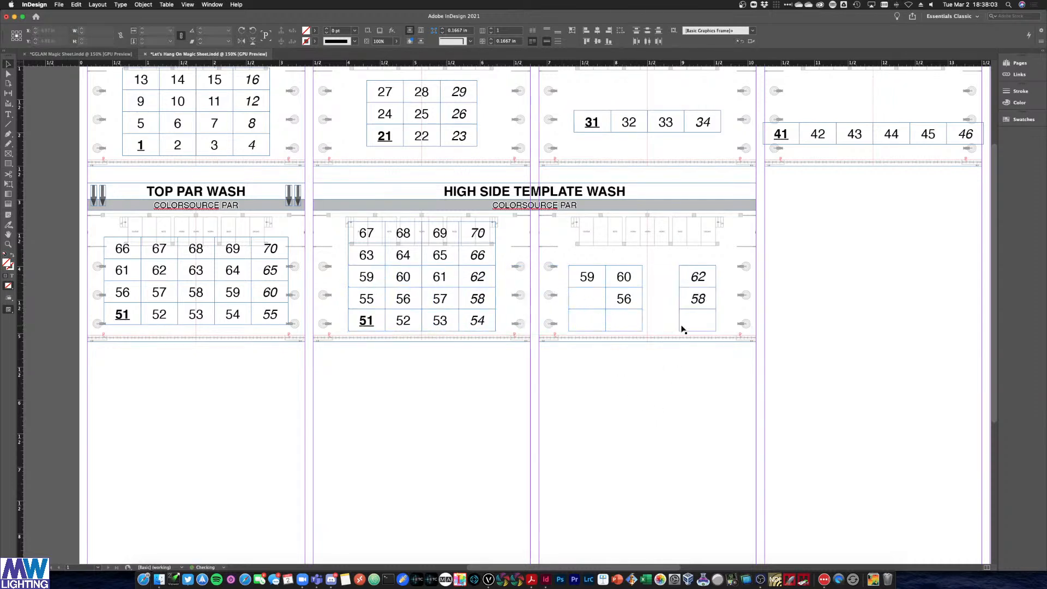
Move the copied column 62, 58, 54 against its neighbouring column to form a three-by-three grid
left_click(695, 322)
left_click(697, 299, "shift")
left_click(700, 278, "shift")
left_click_drag(700, 278, 664, 277)
left_click(640, 428)
Replace the HIGH SIDE TEMPLATE WASH grid beneath TOP ML SPOTS with a centred copy of the three-by-three grid
left_click_drag(494, 359, 323, 246)
left_click(327, 251, "shift")
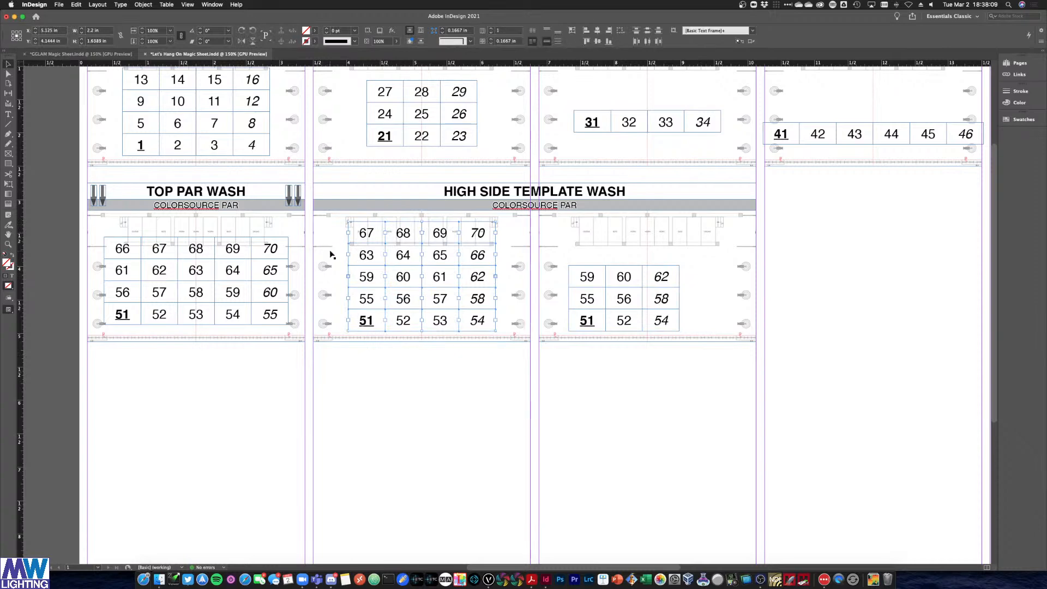
key("Delete")
left_click_drag(695, 375, 556, 250)
left_click_drag(623, 276, 425, 291)
left_click(457, 433)
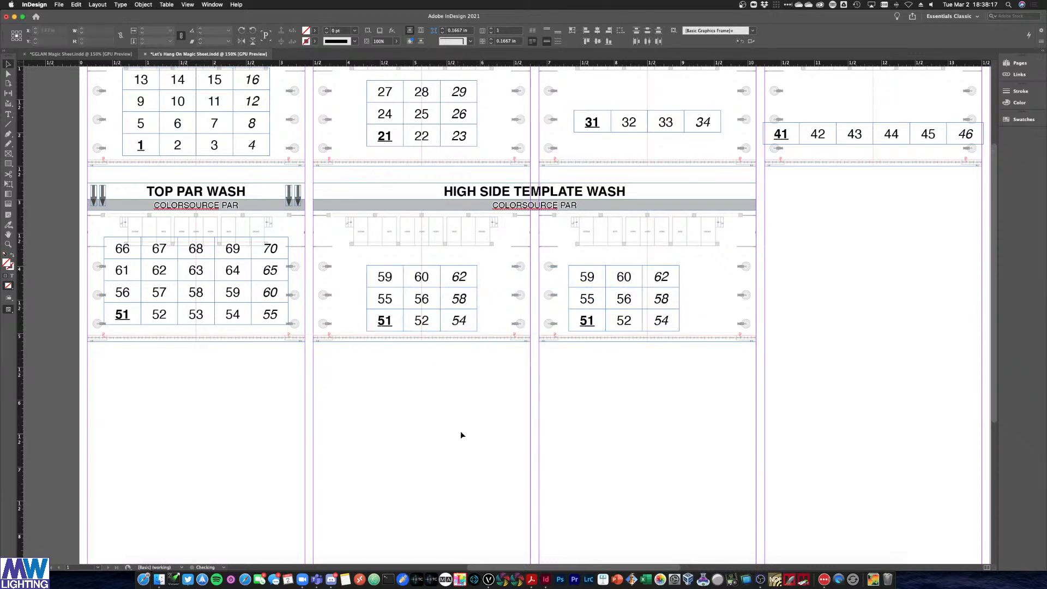
Centre the three-by-three grid on the stage plot beneath TOP ML QUANTUM, undoing the accidental duplicate
left_click_drag(691, 386, 649, 278)
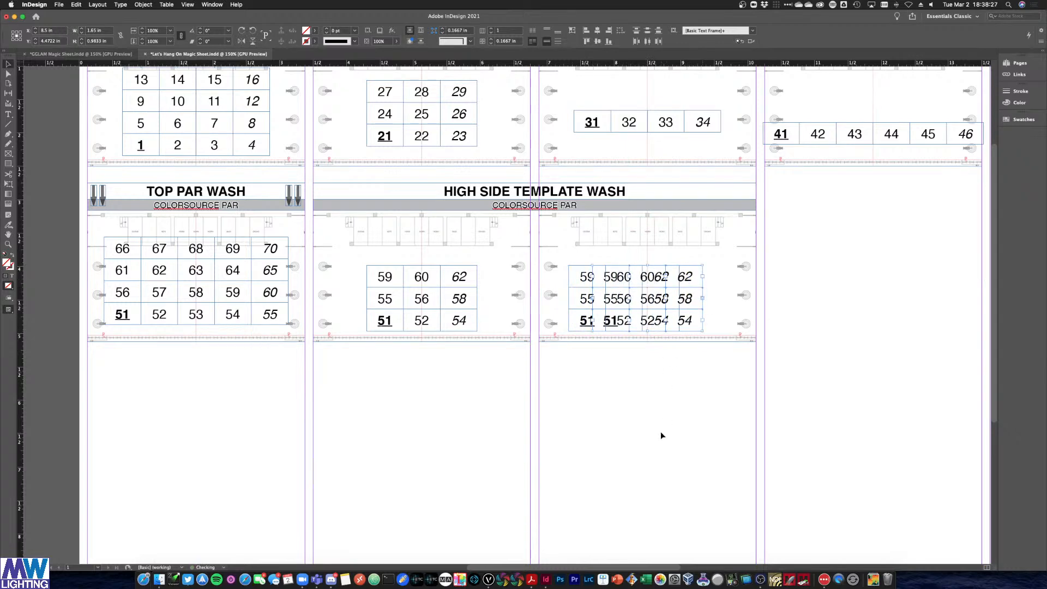
key("super+z")
left_click_drag(582, 271, 604, 276)
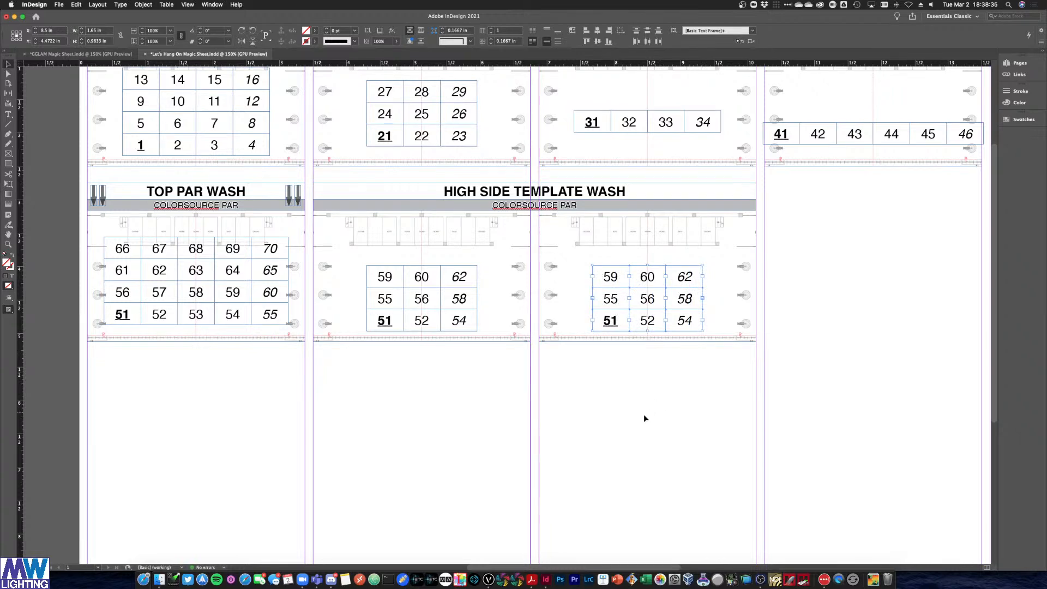
left_click(551, 371)
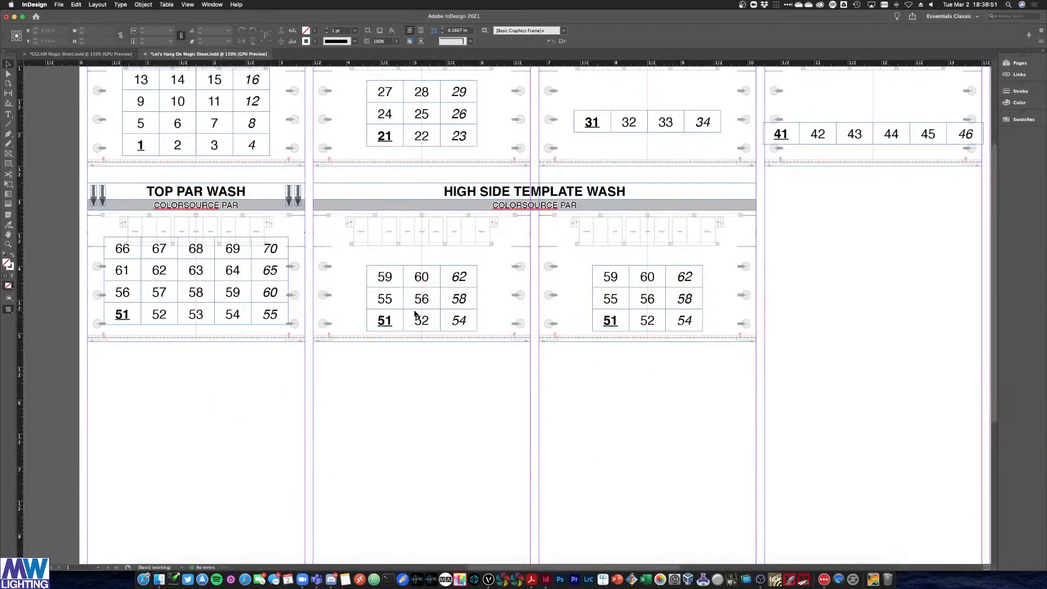
Nudge both HIGH SIDE TEMPLATE WASH grids up slightly together, leaving the background stage plots out of the selection
left_click(394, 310)
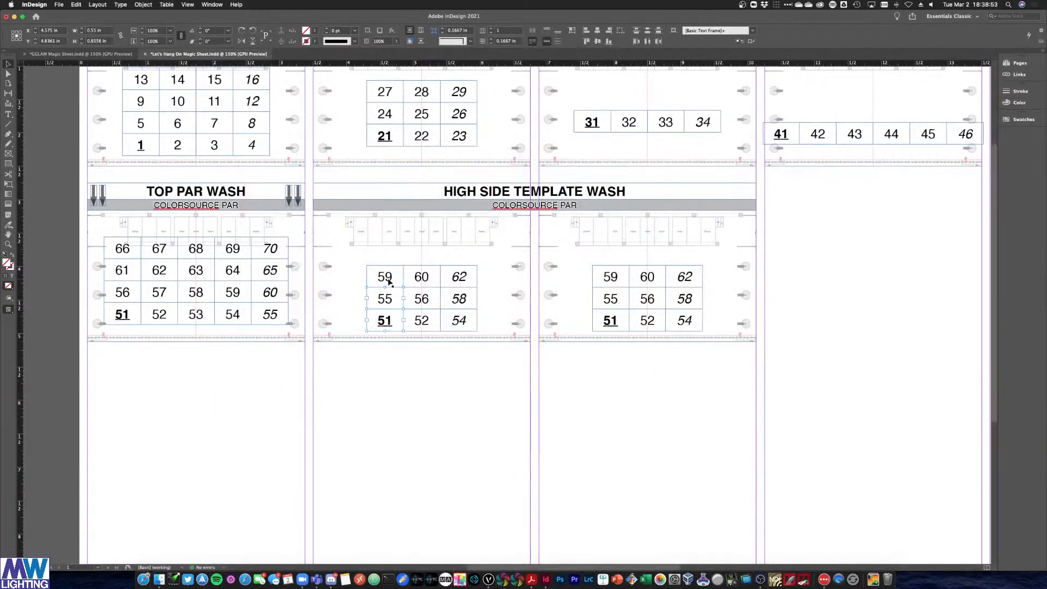
left_click_drag(823, 390, 351, 268)
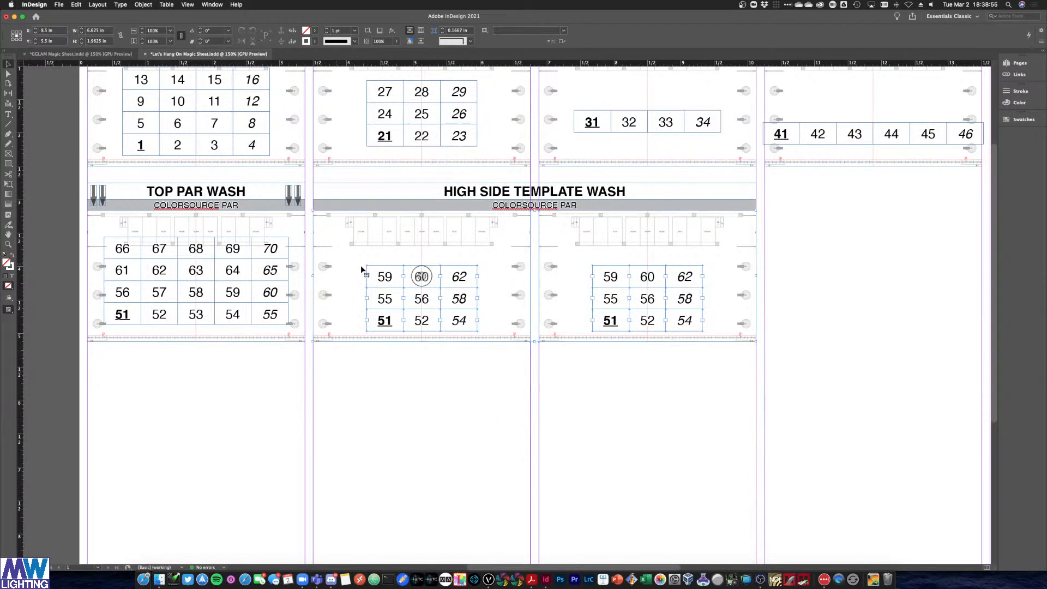
left_click_drag(600, 394, 509, 339)
key("Up")
key("Up")
key("Up")
key("Up")
key("Up")
key("Up")
key("Up")
key("Up")
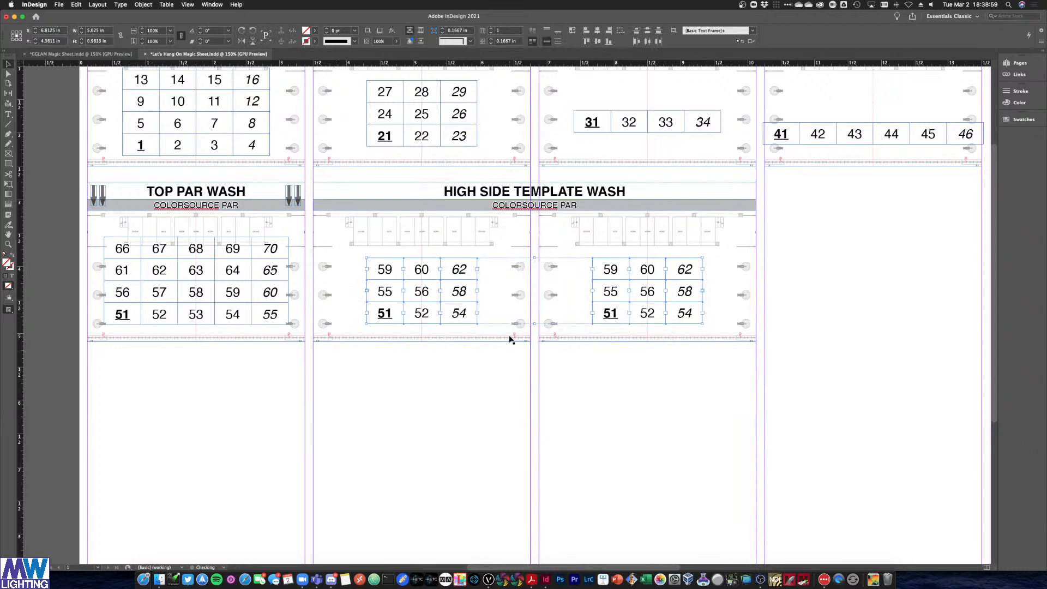
key("Down")
left_click(474, 363)
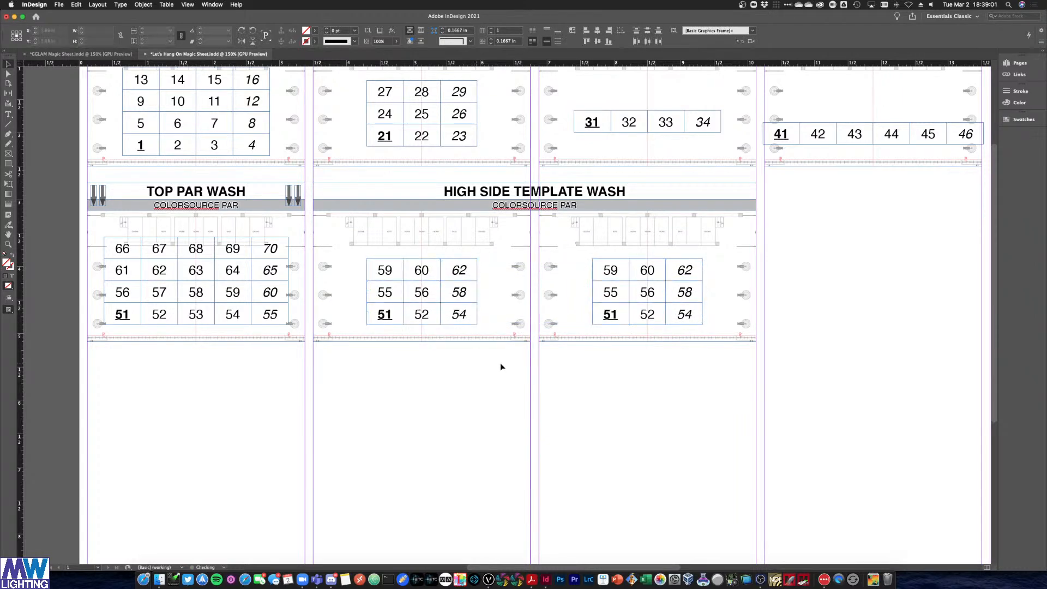
Nudge the bottom row of both HIGH SIDE TEMPLATE WASH grids down slightly to separate it from the rows above
left_click_drag(855, 374, 368, 321)
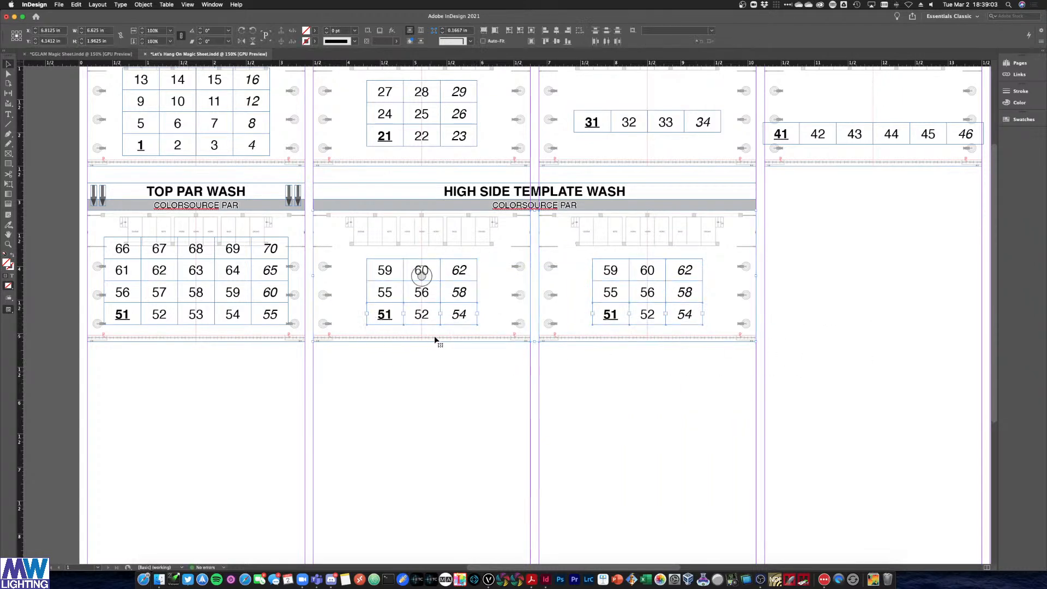
key("Down")
key("Down")
key("Down")
key("Down")
key("Down")
key("Down")
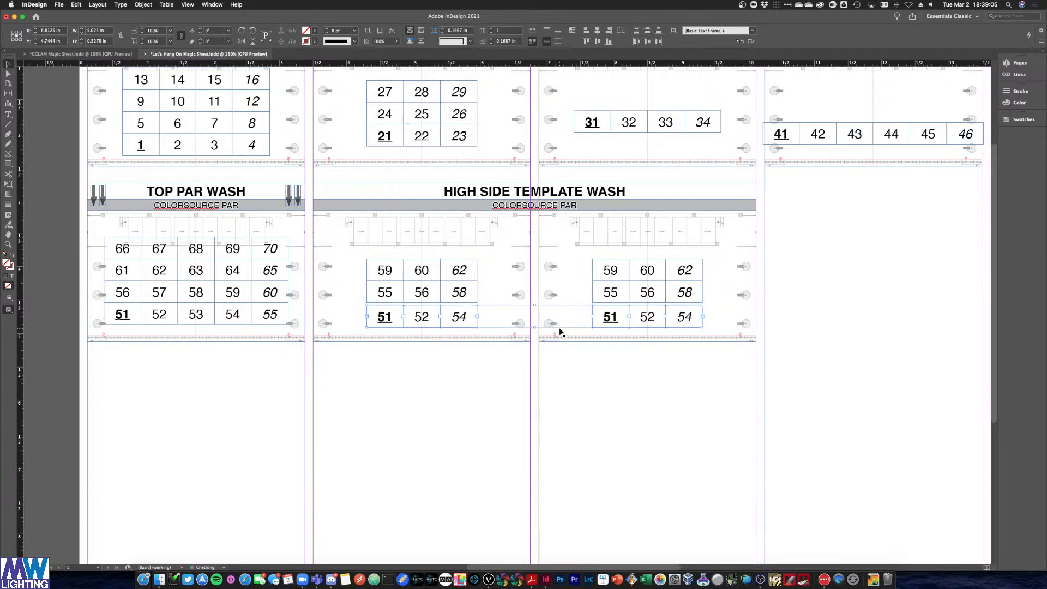
Move the top row of both HIGH SIDE TEMPLATE WASH grids up together so the three rows are evenly spaced
left_click(833, 289)
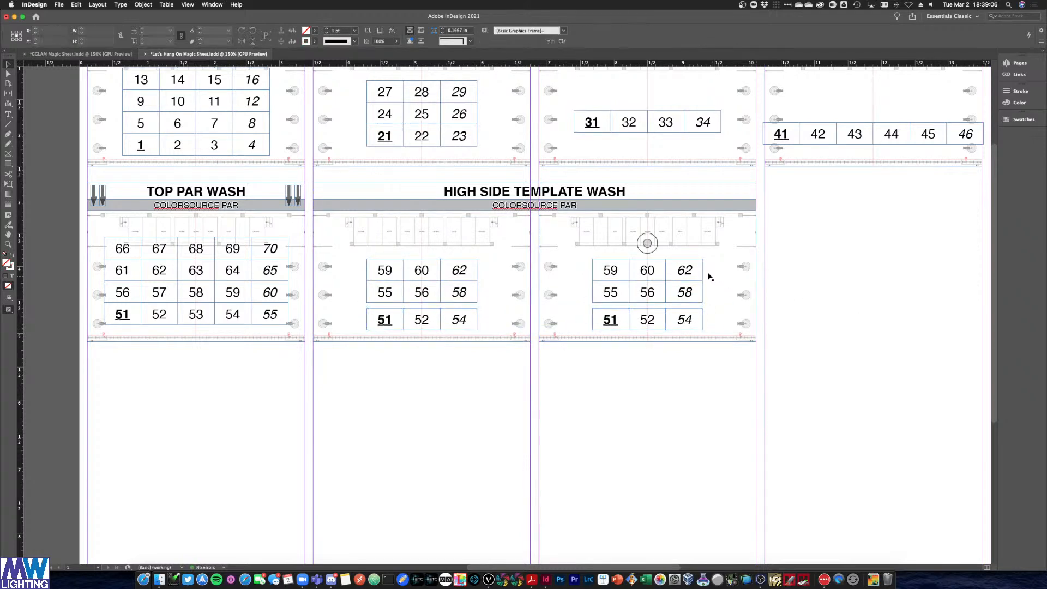
left_click(641, 269)
left_click(417, 271, "shift")
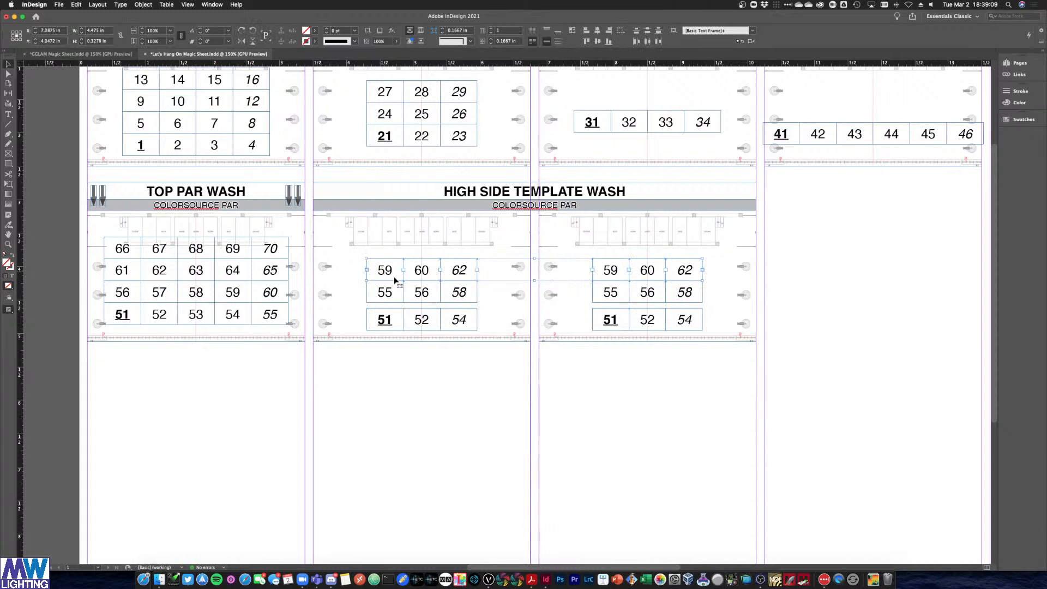
left_click_drag(387, 276, 388, 268)
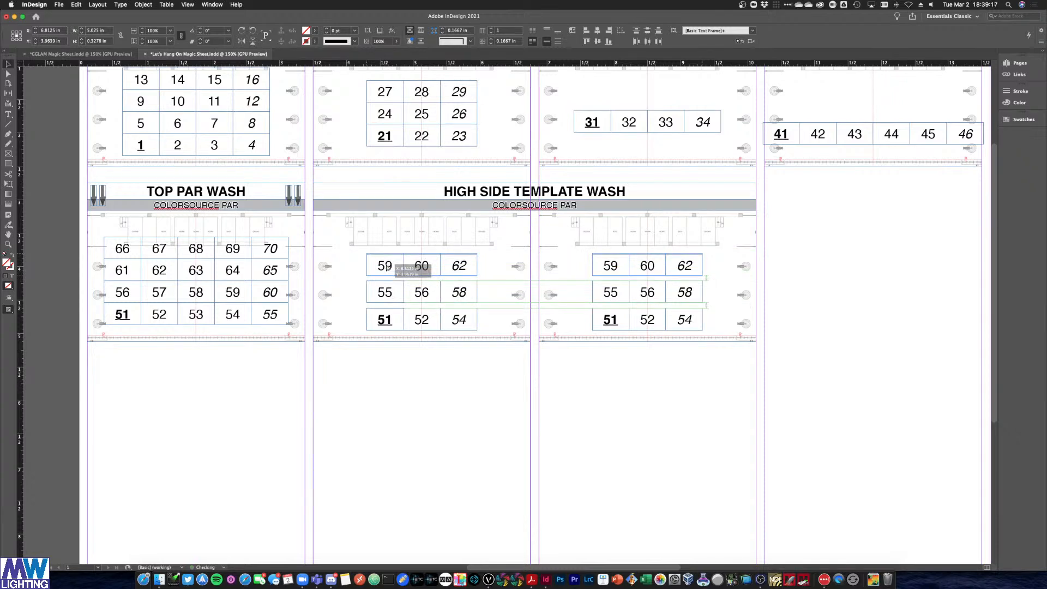
left_click_drag(388, 268, 387, 266)
left_click(809, 271)
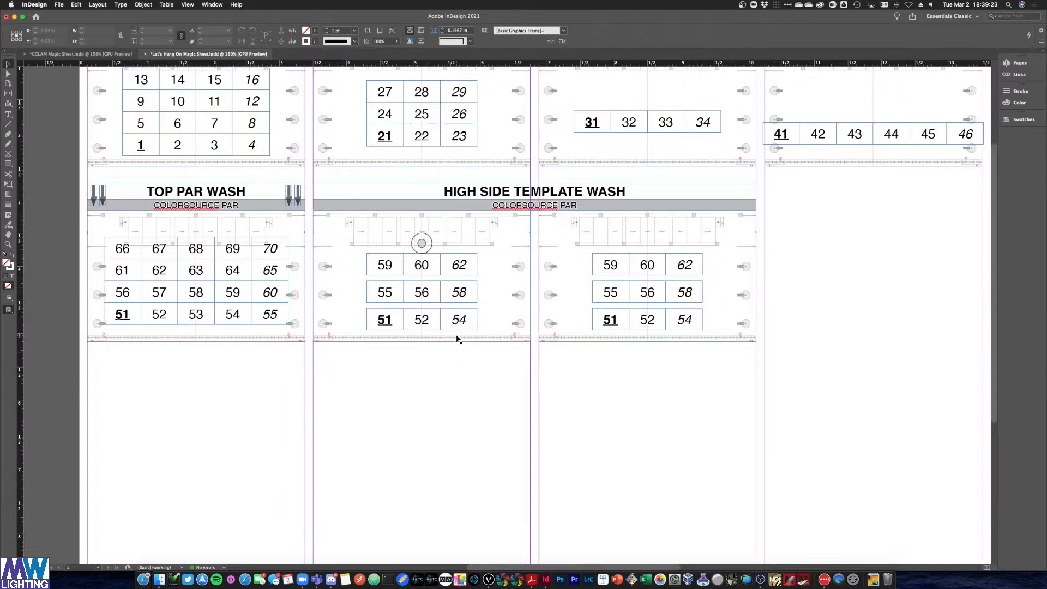
Check the cheat sheet and number the bottom row of the first HIGH SIDE TEMPLATE WASH grid 71, 72 and 73
key("ctrl+Up")
left_click(58, 288)
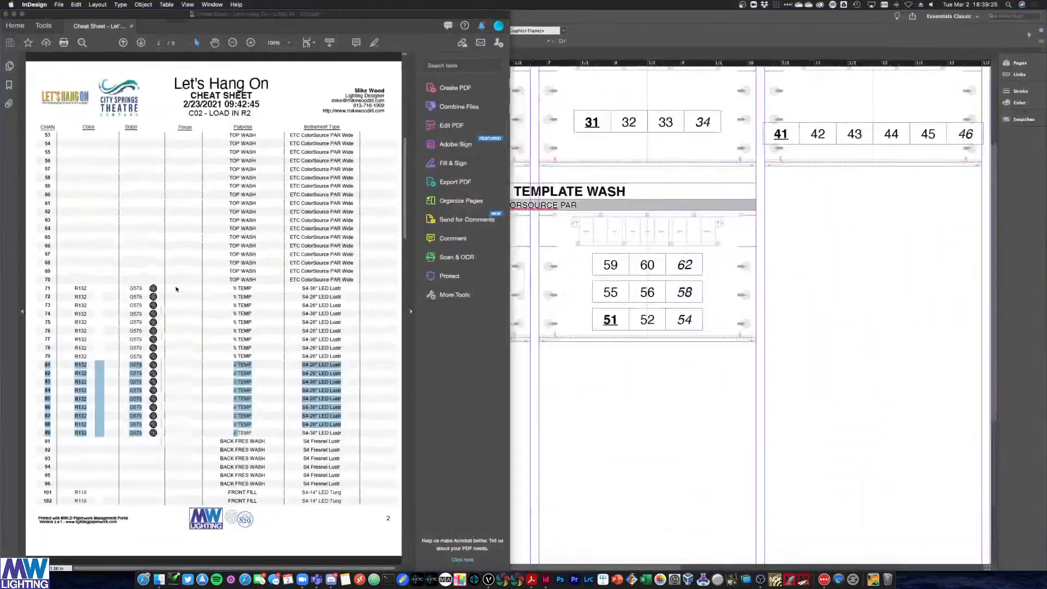
key("super+Tab")
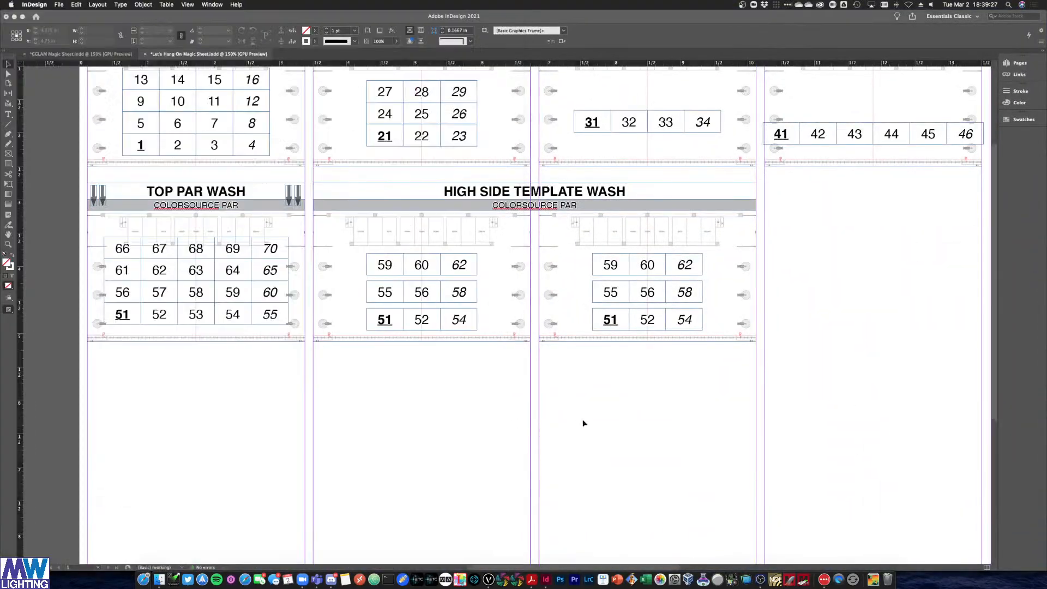
double_click(384, 319)
type("71")
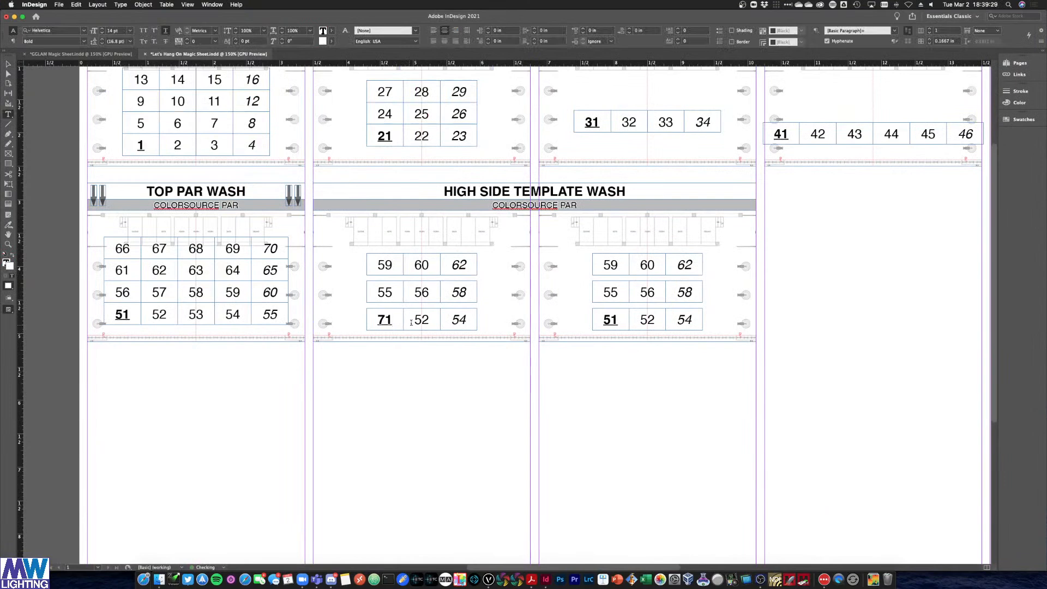
key("Tab")
type("72")
key("Tab")
type("73")
Number the first HIGH SIDE TEMPLATE WASH grid's middle row 74, 75, 76 and its top row 77, 78, 79
double_click(385, 292)
type("74")
key("Tab")
type("75")
key("Tab")
type("76")
double_click(388, 269)
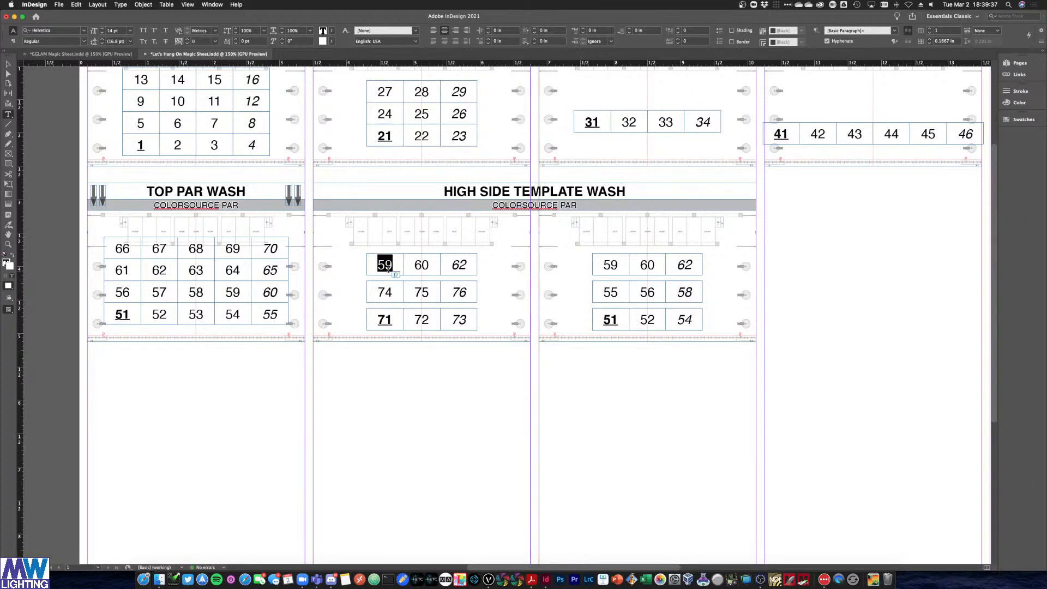
type("77")
key("Tab")
type("7")
key("Tab")
type("79")
Number the bottom row of the second HIGH SIDE TEMPLATE WASH grid 81, 82 and 83
double_click(610, 319)
type("81")
left_click(656, 322)
double_click(649, 319)
type("82")
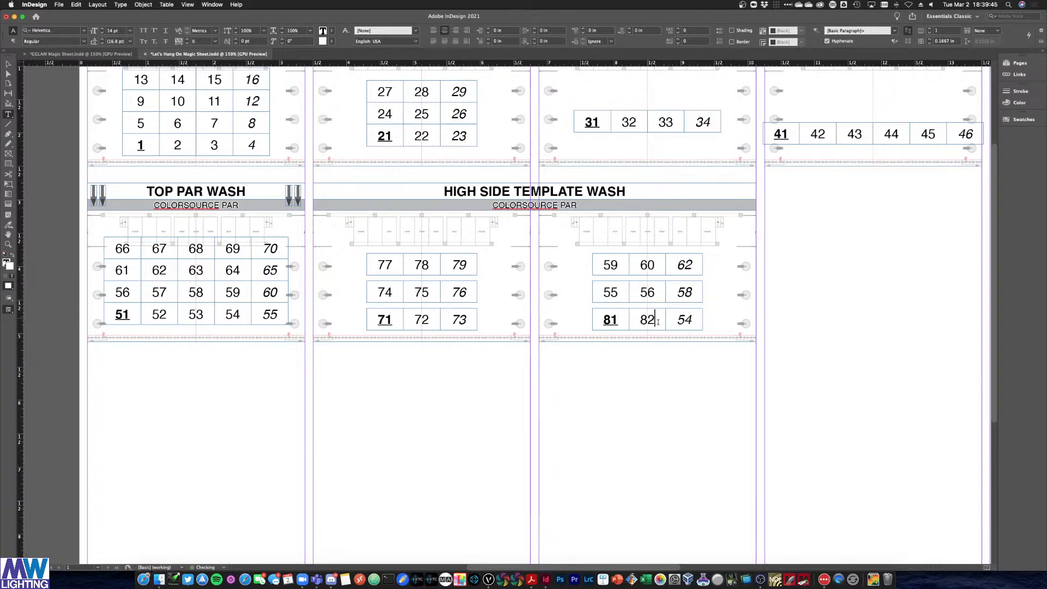
double_click(684, 319)
type("83")
Number the middle row of the second HIGH SIDE TEMPLATE WASH grid 84, 85 and 86
double_click(612, 291)
type("84")
double_click(647, 292)
type("85")
double_click(684, 292)
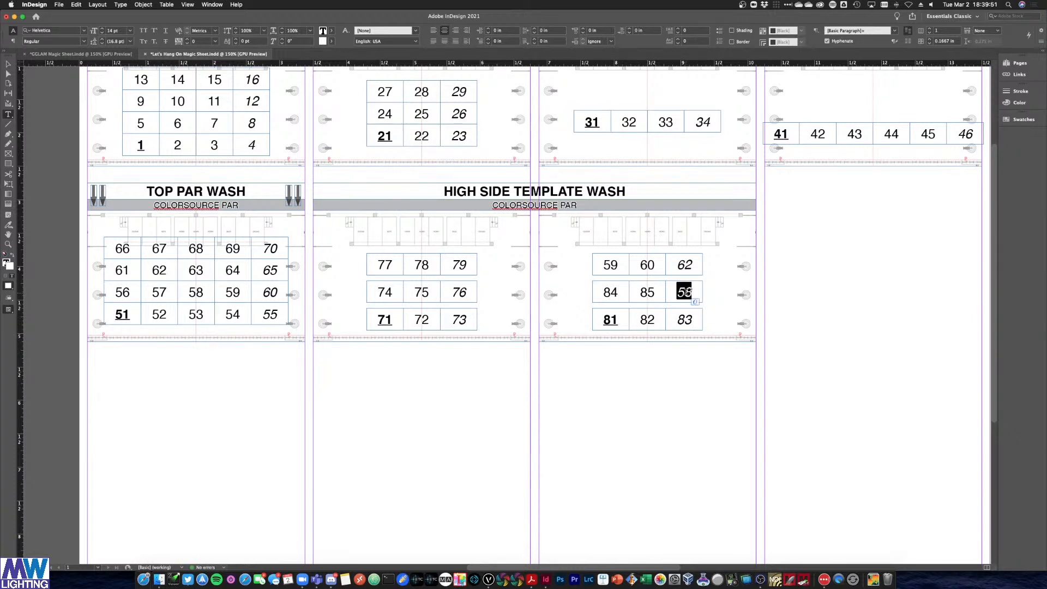
type("86")
Number the top row of the second HIGH SIDE TEMPLATE WASH grid 87, 88 and 89, and finish text editing
double_click(620, 265)
type("87")
double_click(652, 265)
type("88")
double_click(682, 264)
type("89")
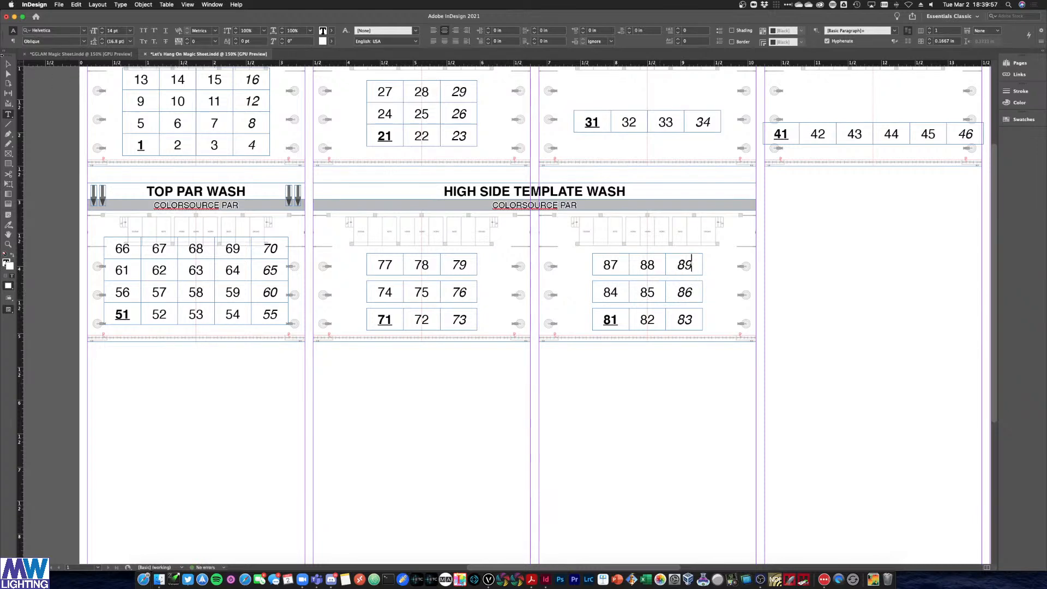
left_click(9, 62)
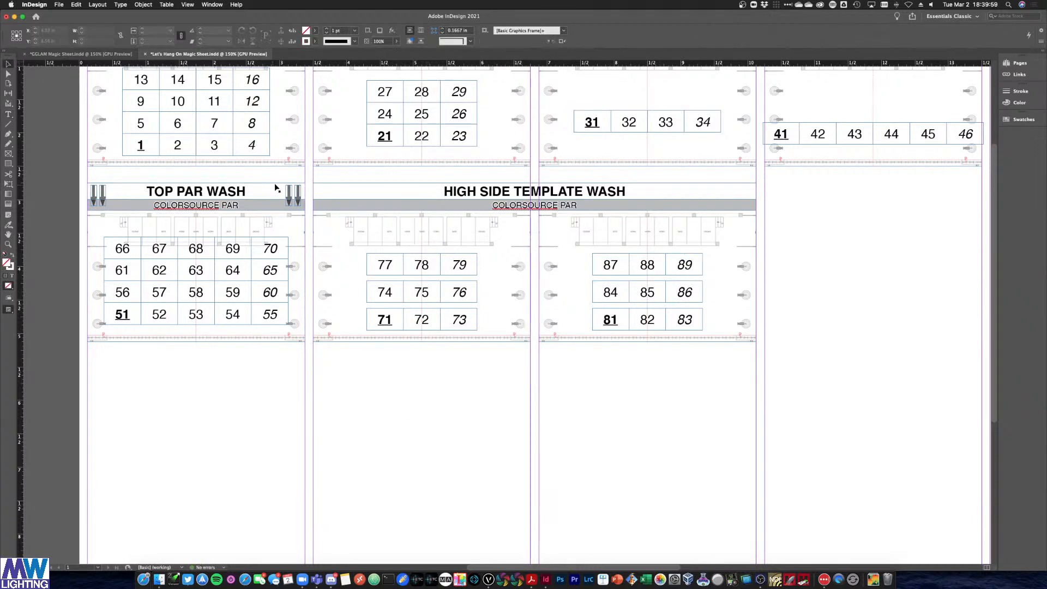
Copy the TOP PAR WASH double arrow into the HIGH SIDE TEMPLATE WASH header as two right-pointing pairs before the title
left_click(289, 204)
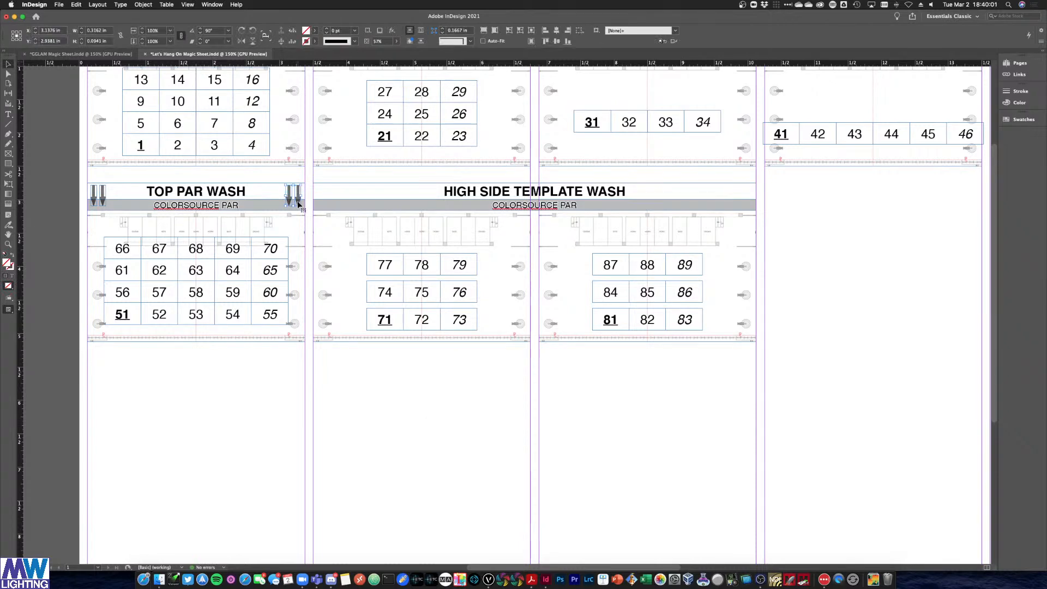
left_click(298, 204, "shift")
left_click_drag(289, 204, 424, 203)
left_click(343, 202, "shift")
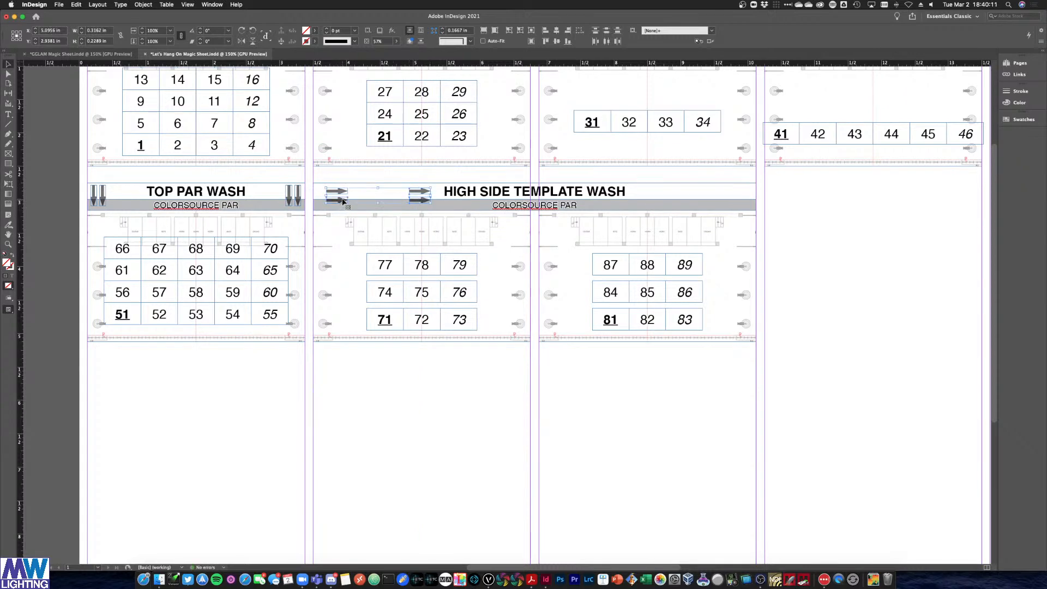
Duplicate the two arrow pairs to the other side of the HIGH SIDE TEMPLATE WASH title and flip them to point left
left_click_drag(344, 194, 660, 204)
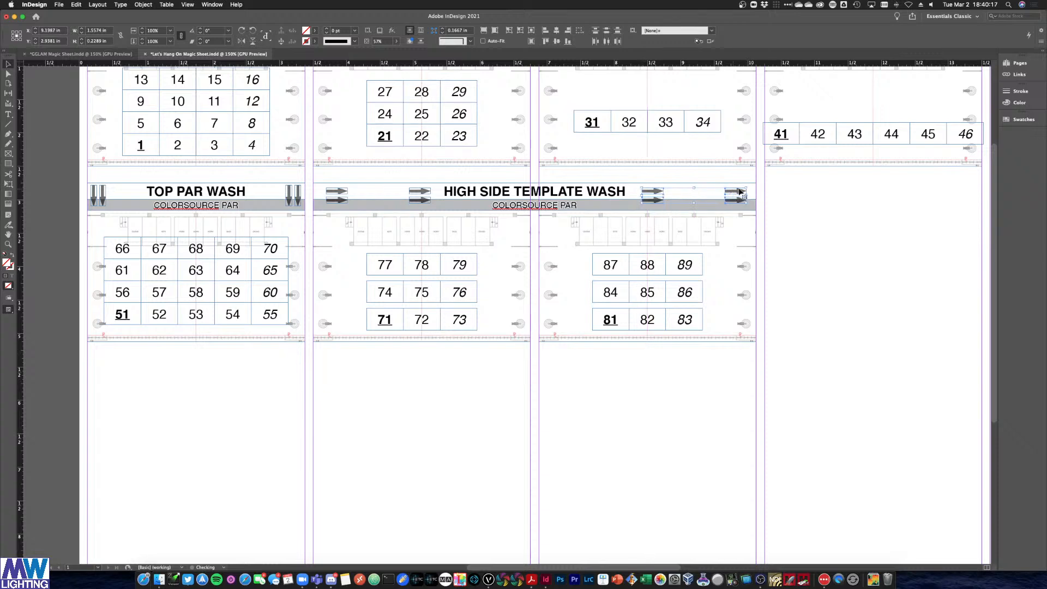
left_click_drag(818, 218, 634, 181)
left_click_drag(800, 233, 602, 208)
left_click(816, 244)
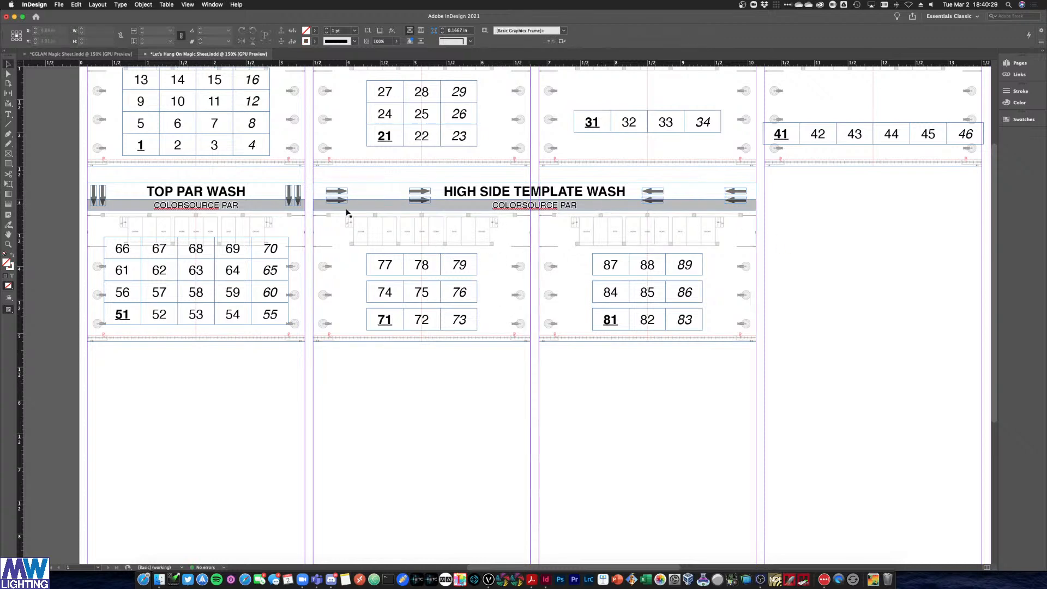
Place the gobo image G579.jpg from the MS Live Stream folder onto the magic sheet page
key("ctrl+Up")
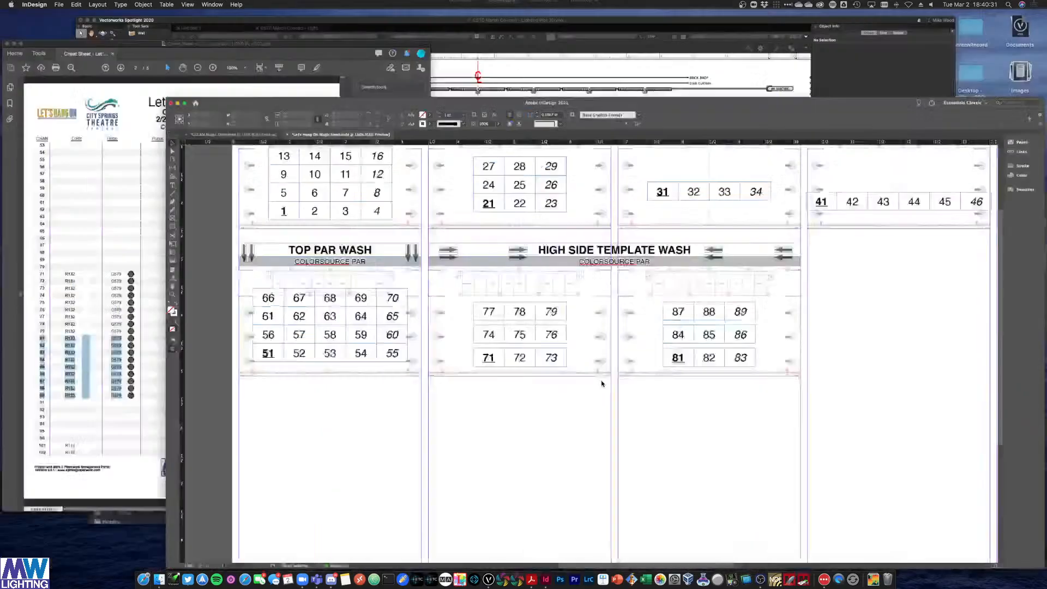
left_click(143, 283)
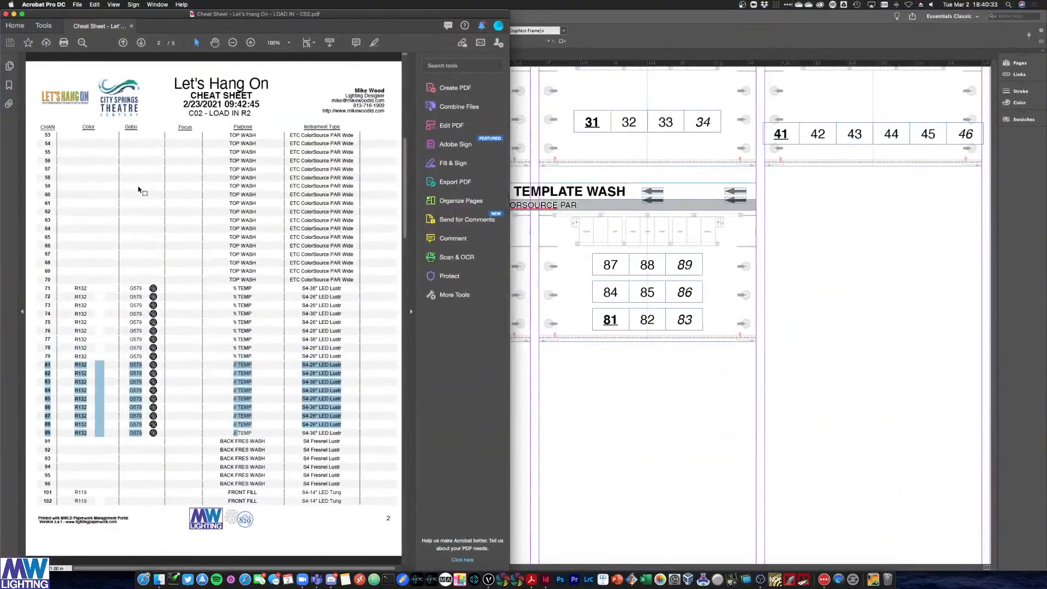
key("ctrl+Up")
left_click(282, 434)
left_click(248, 306)
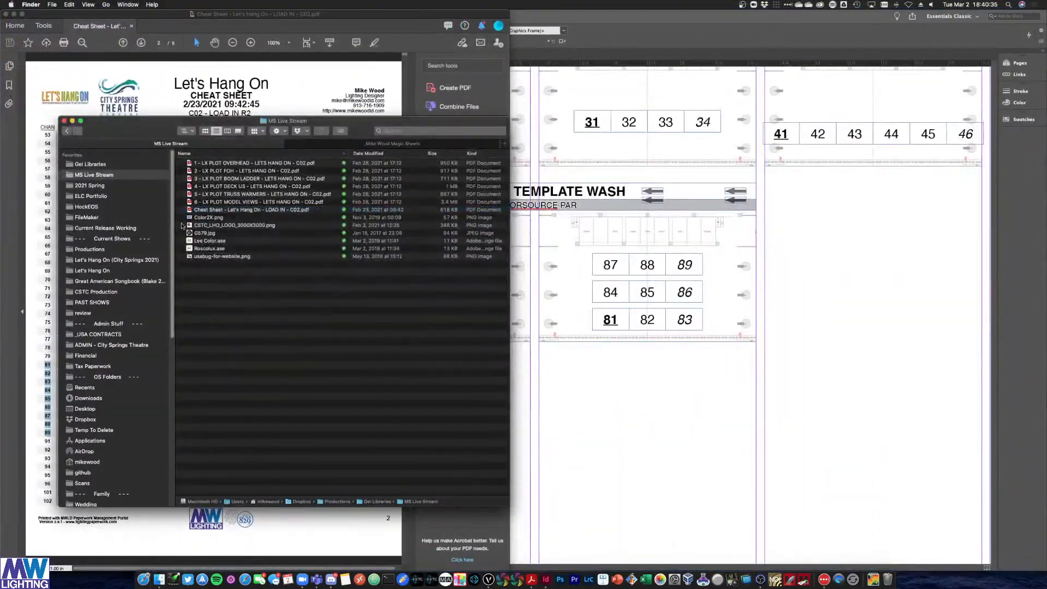
left_click(197, 233)
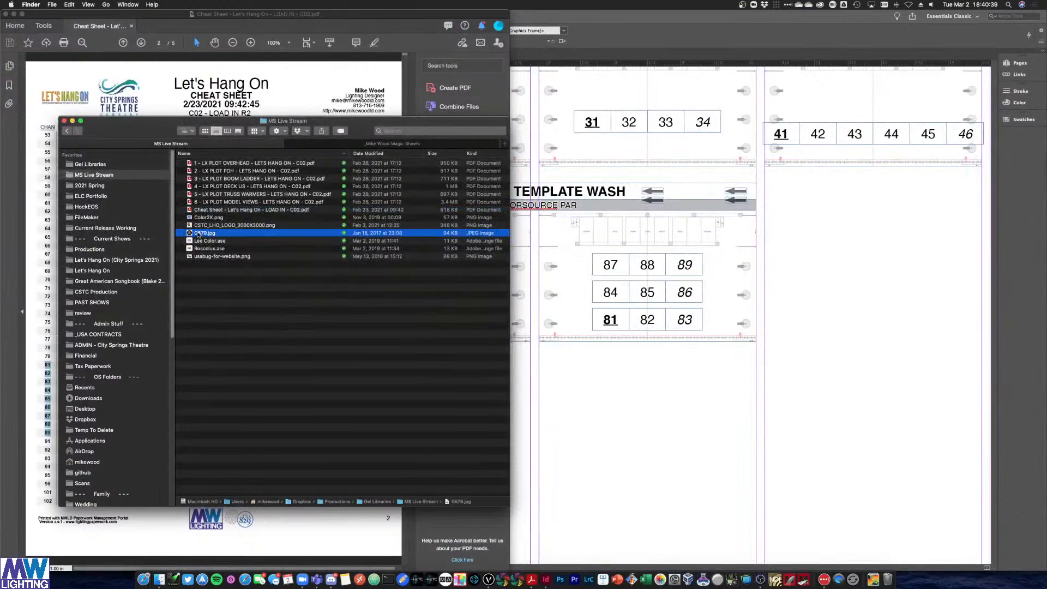
left_click_drag(196, 234, 590, 370)
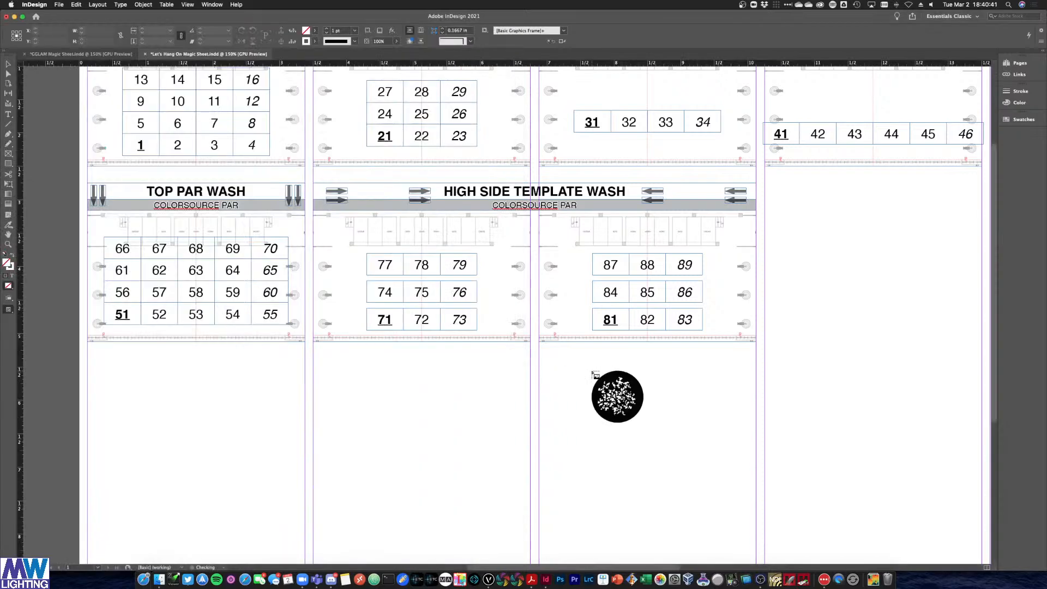
left_click(568, 361)
Shrink the gobo image frame to about 0.97 in square and centre it between the two HIGH SIDE TEMPLATE WASH grids
left_click_drag(819, 447, 647, 333)
left_click_drag(397, 247, 465, 253)
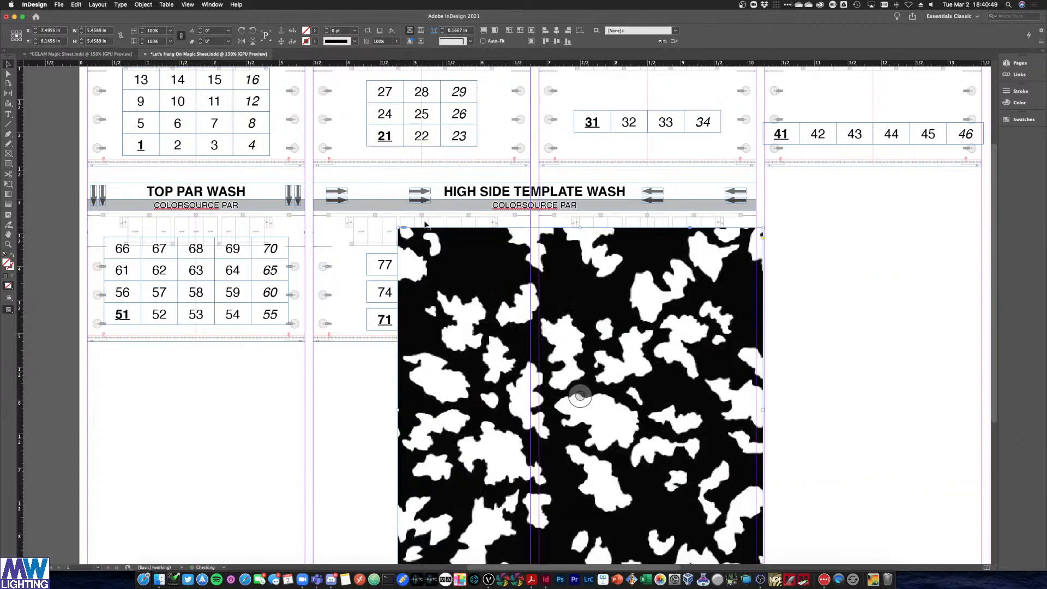
left_click_drag(397, 226, 537, 307)
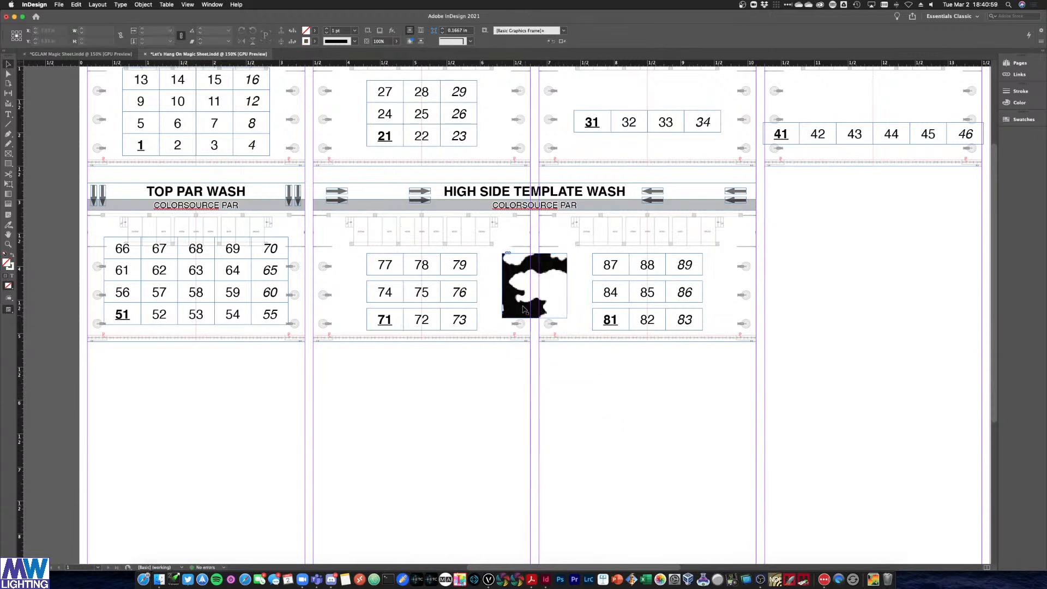
Fit the gobo image to its frame, then enlarge it inside the frame so the pattern fills the square
right_click(546, 301)
mouse_move(600, 434)
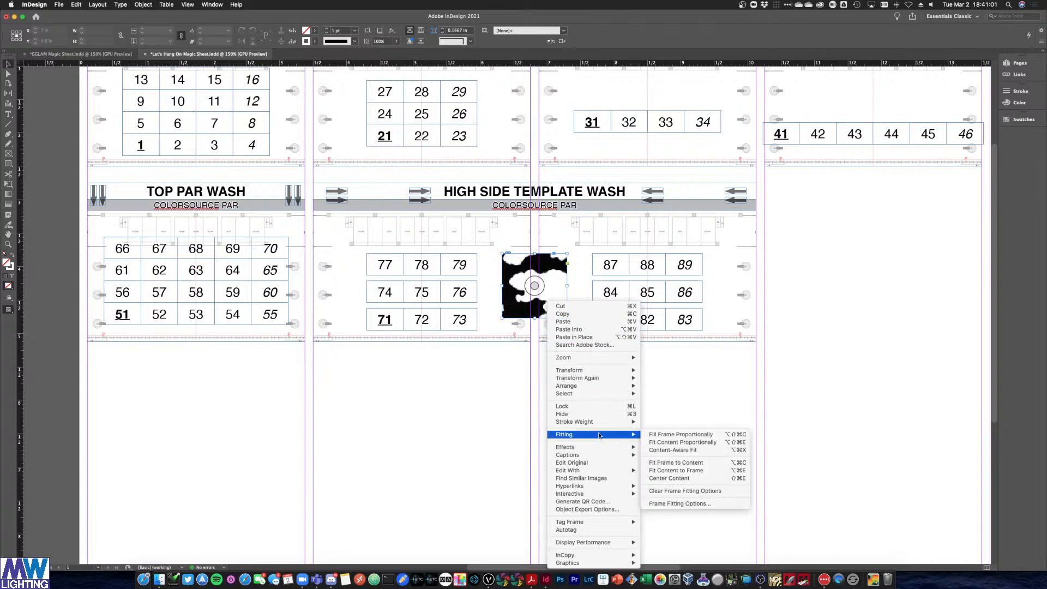
left_click(651, 470)
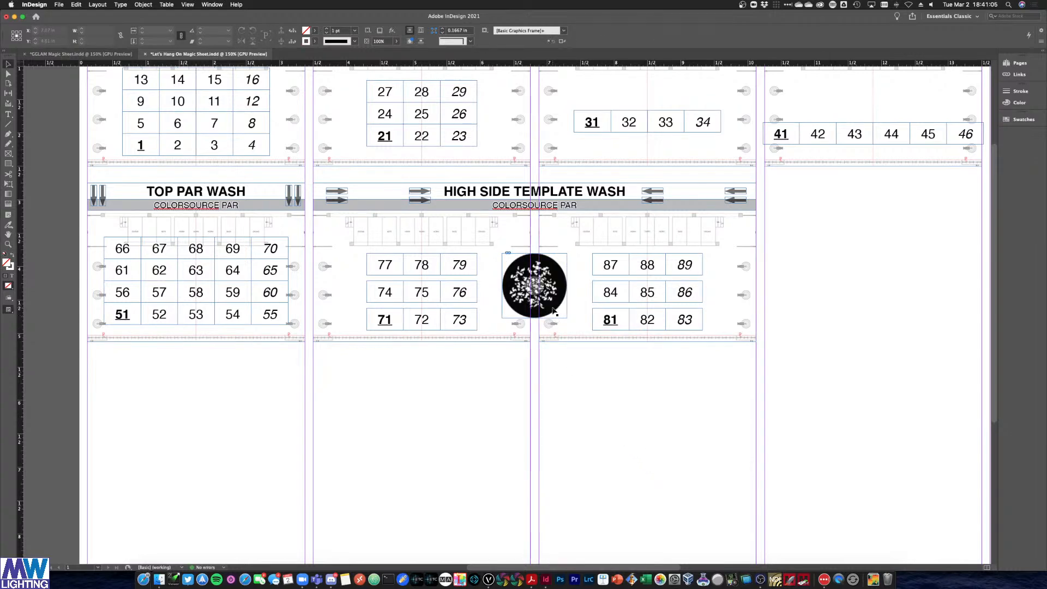
double_click(551, 307)
left_click_drag(566, 318, 576, 331)
left_click(600, 407)
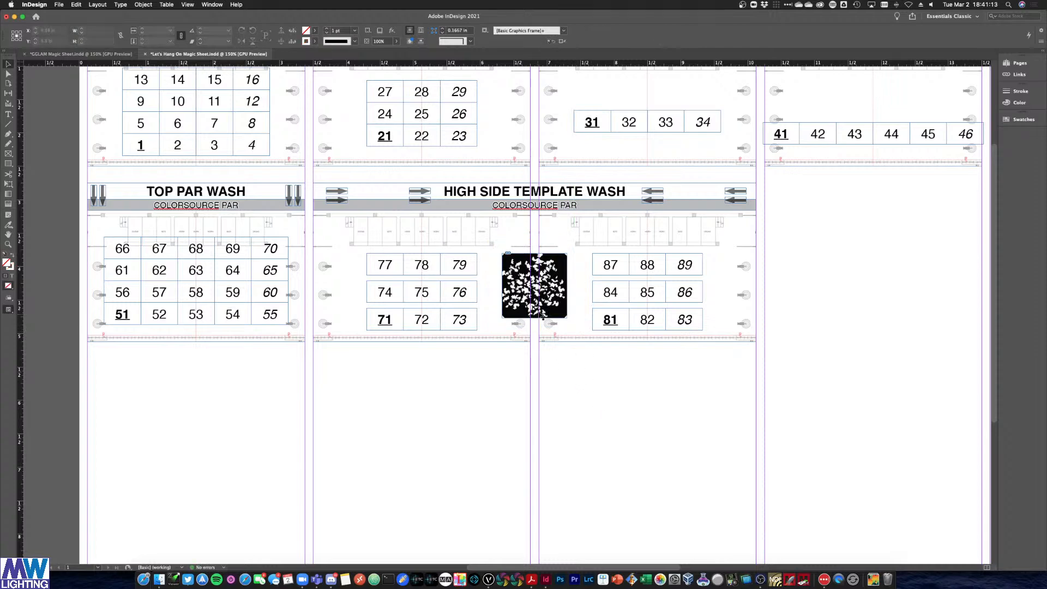
Reduce the gobo image's opacity to 37%
left_click(556, 308)
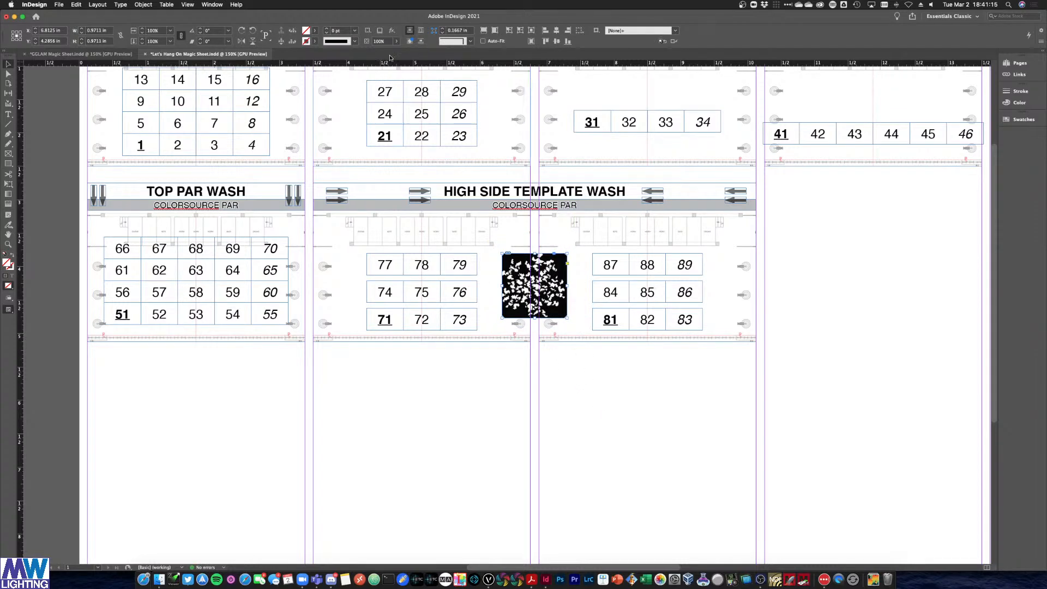
left_click_drag(393, 52, 372, 50)
left_click(679, 430)
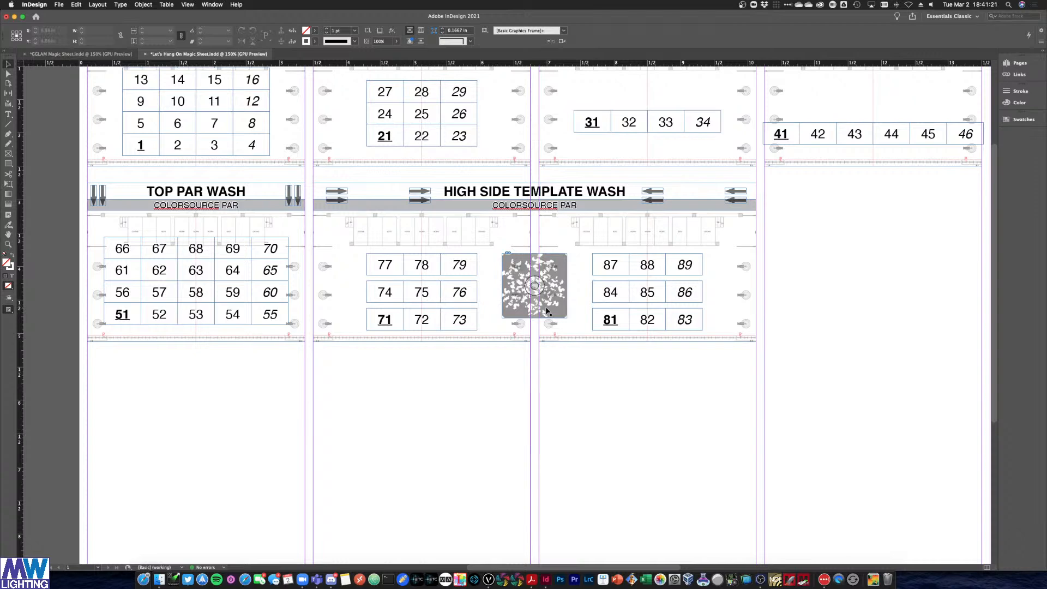
Try overlaying the gobo image on the 71–79 channel grid and bringing channel 73's text frame to the front
left_click_drag(549, 311, 468, 322)
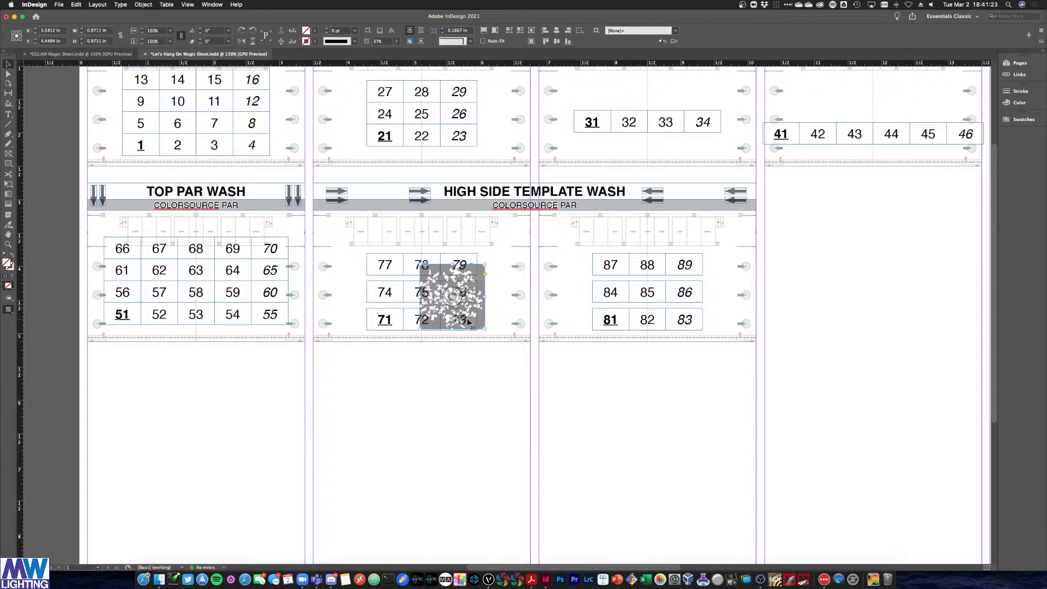
left_click_drag(473, 360, 413, 264)
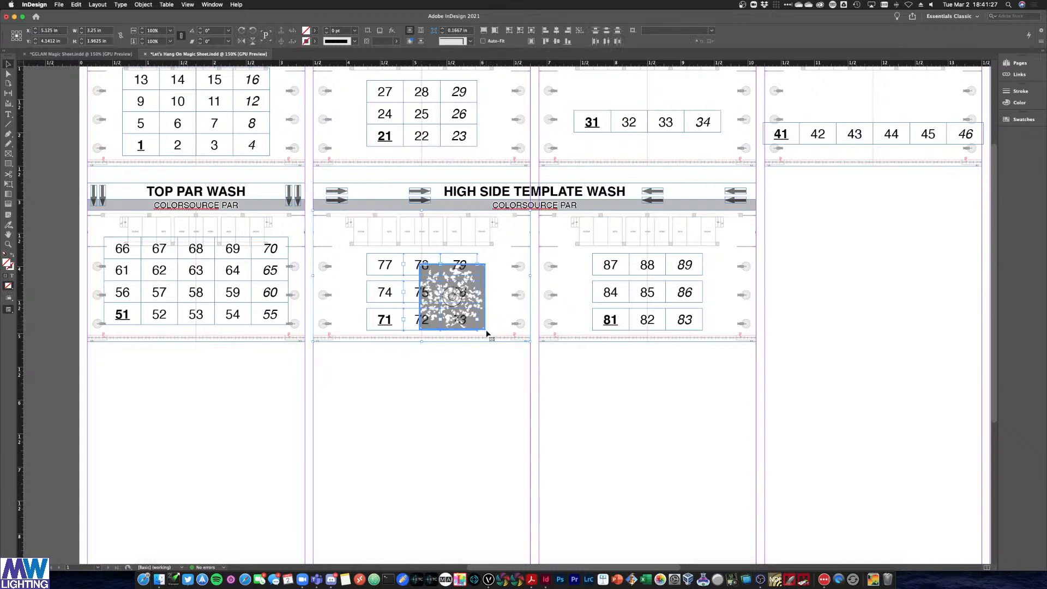
left_click(496, 353)
left_click(465, 306)
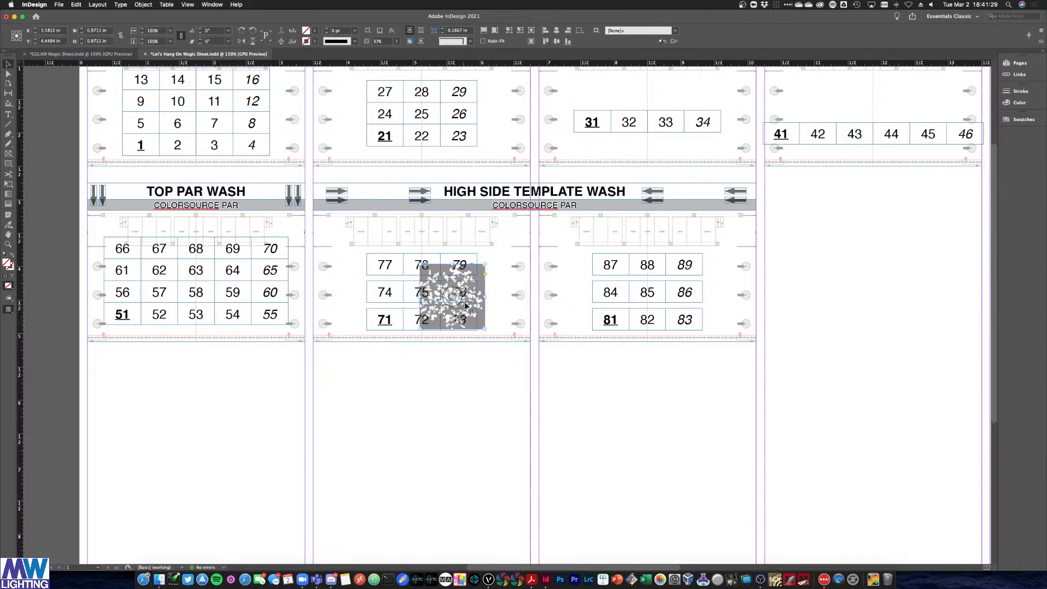
left_click_drag(482, 290, 497, 282)
right_click(456, 328)
mouse_move(494, 417)
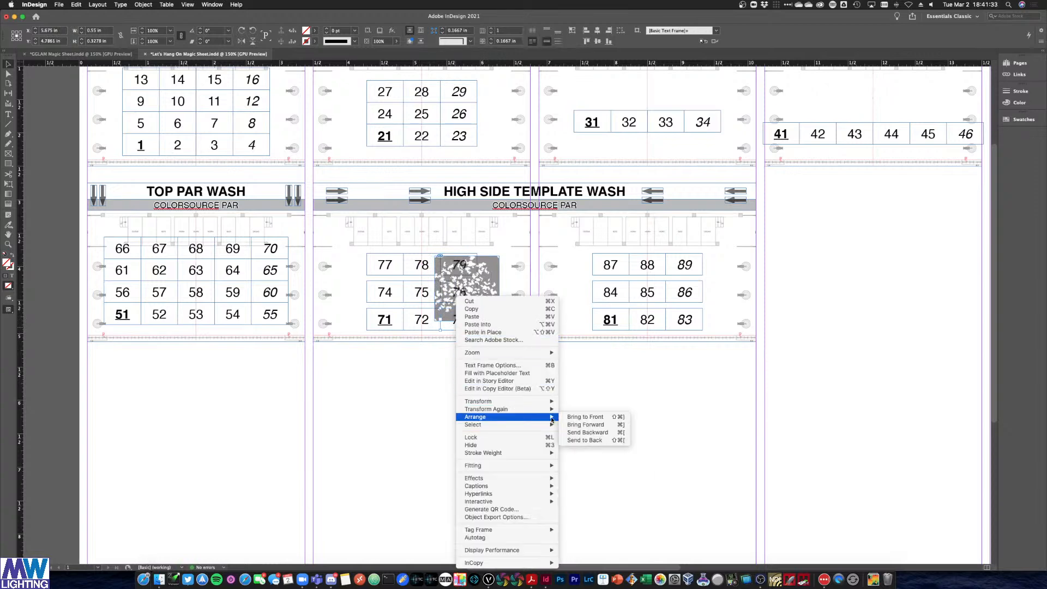
left_click(584, 417)
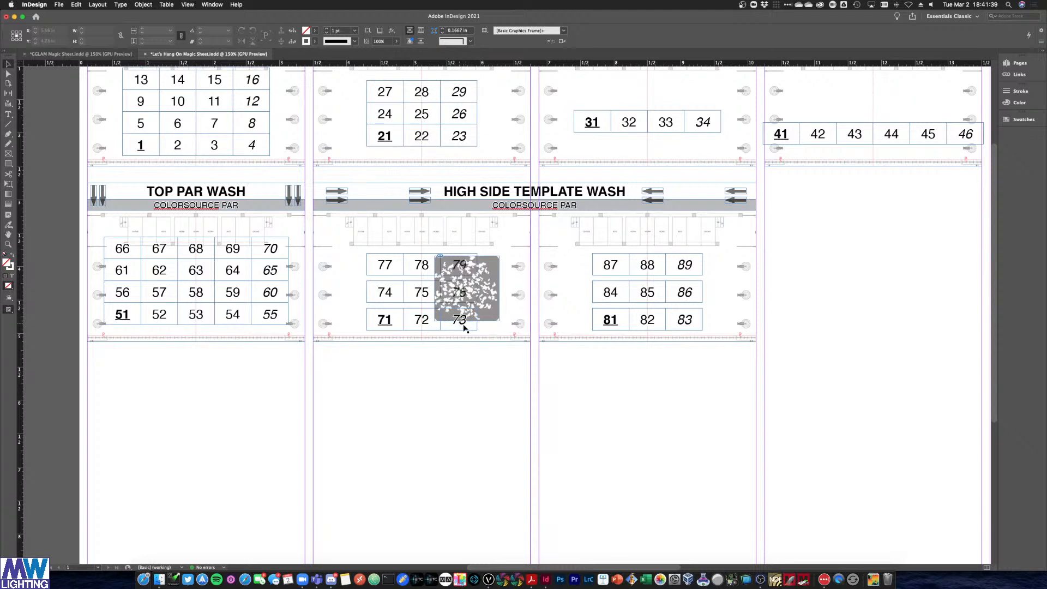
Undo the stacking change and the gobo image moves to put the image back between the two grids
key("super+z")
key("super+z")
key("super+z")
key("super+z")
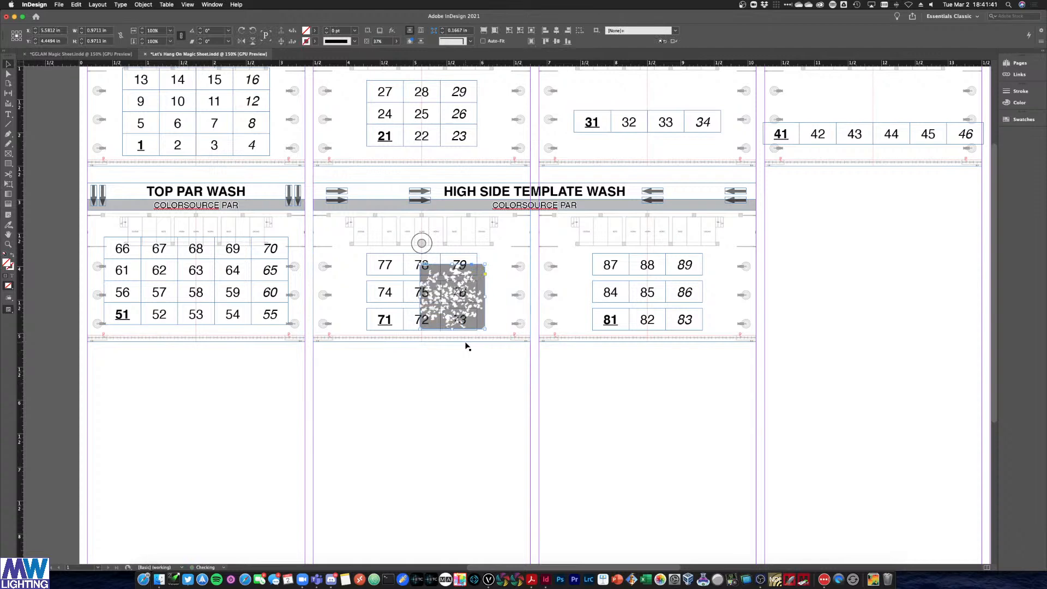
left_click(619, 427)
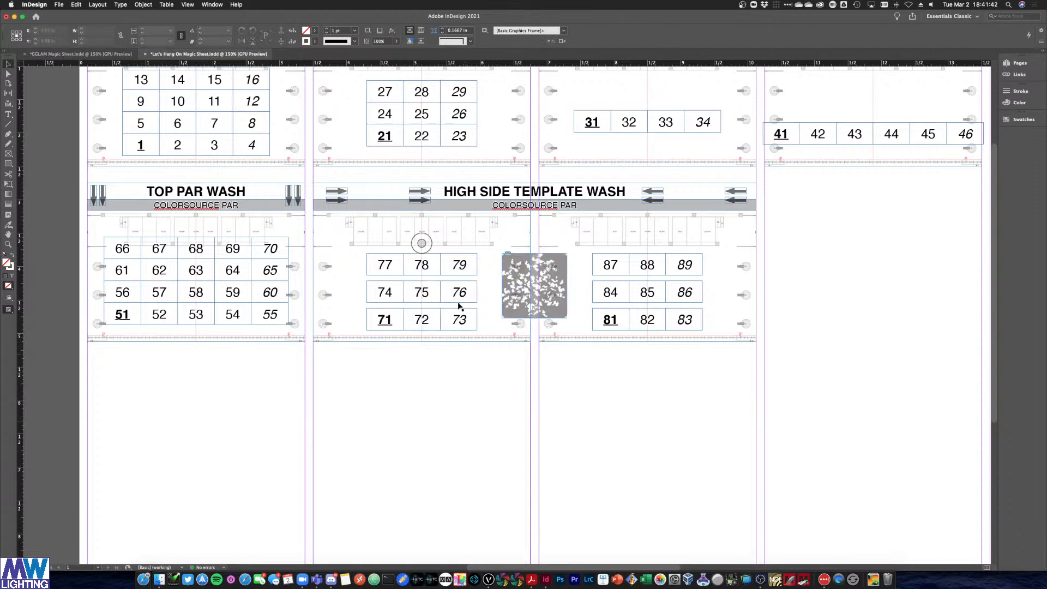
Change the High Side Template Wash block's fixture line to LUSTR S2 LEKO and save the document
triple_click(494, 210)
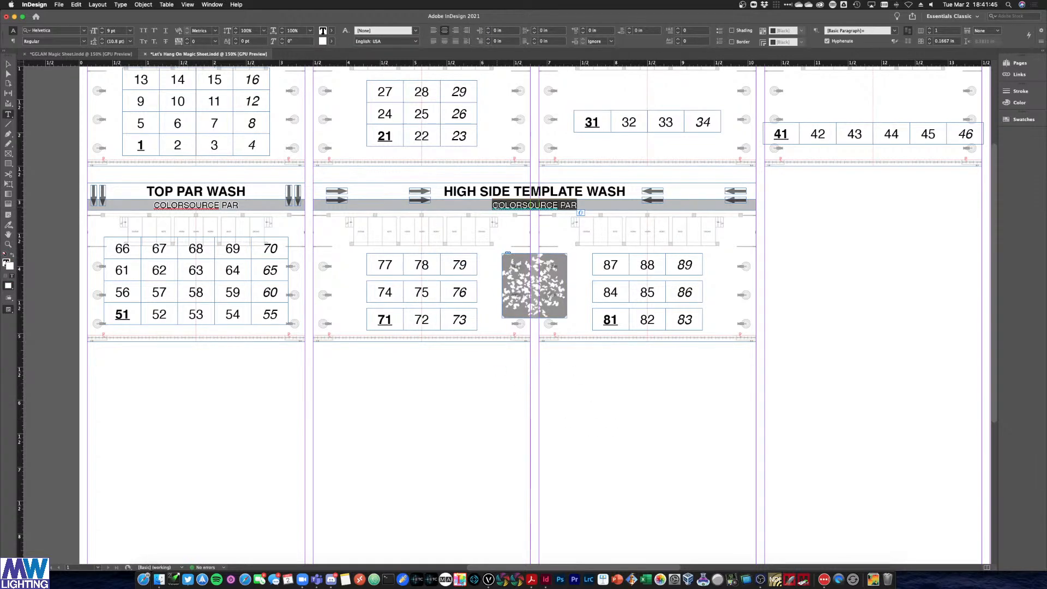
type("E")
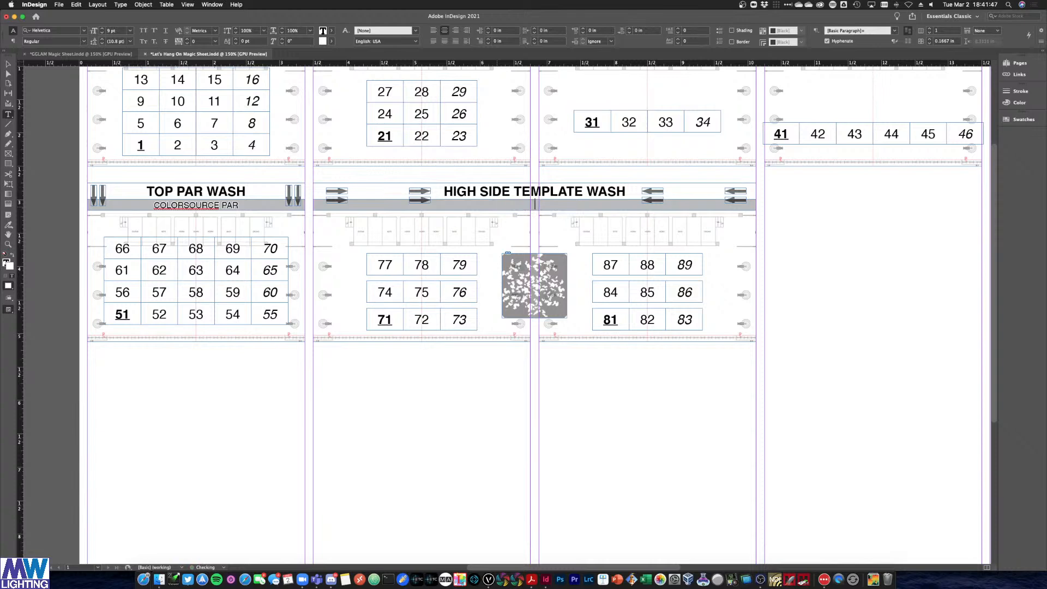
type("USTR S2 LEKO")
left_click(8, 62)
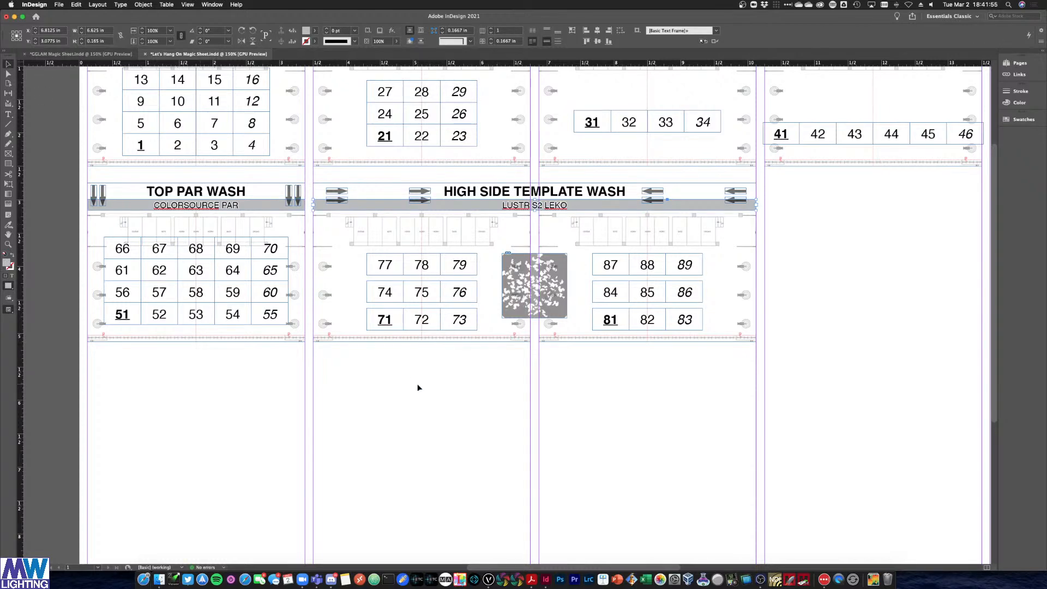
key("super+s")
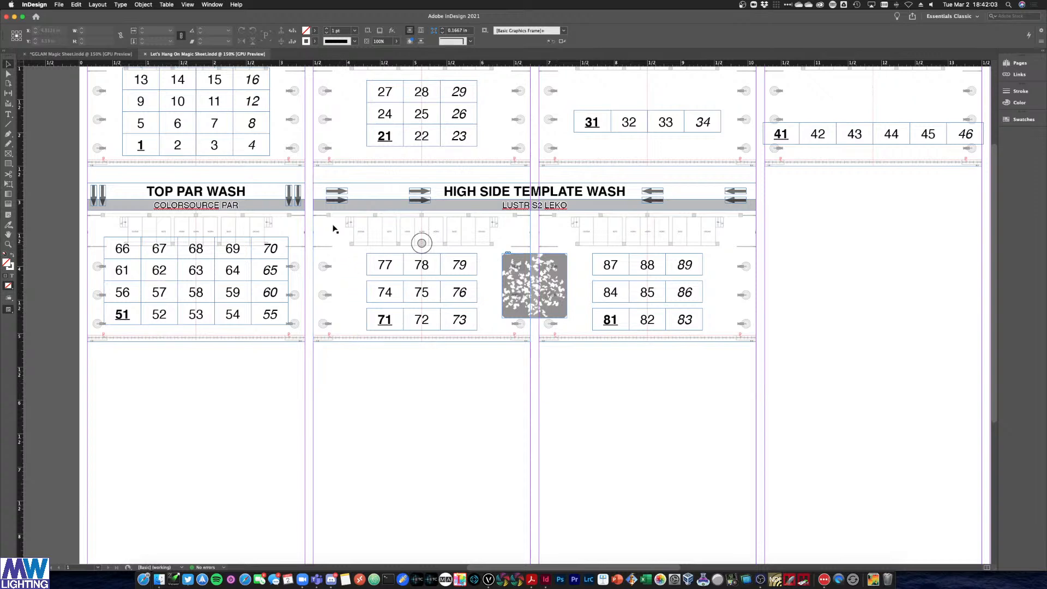
Move three right-pointing arrows from the High Side Template Wash header to the start of channel rows 77, 74 and 71
left_click_drag(343, 202, 360, 267)
left_click_drag(344, 193, 362, 294)
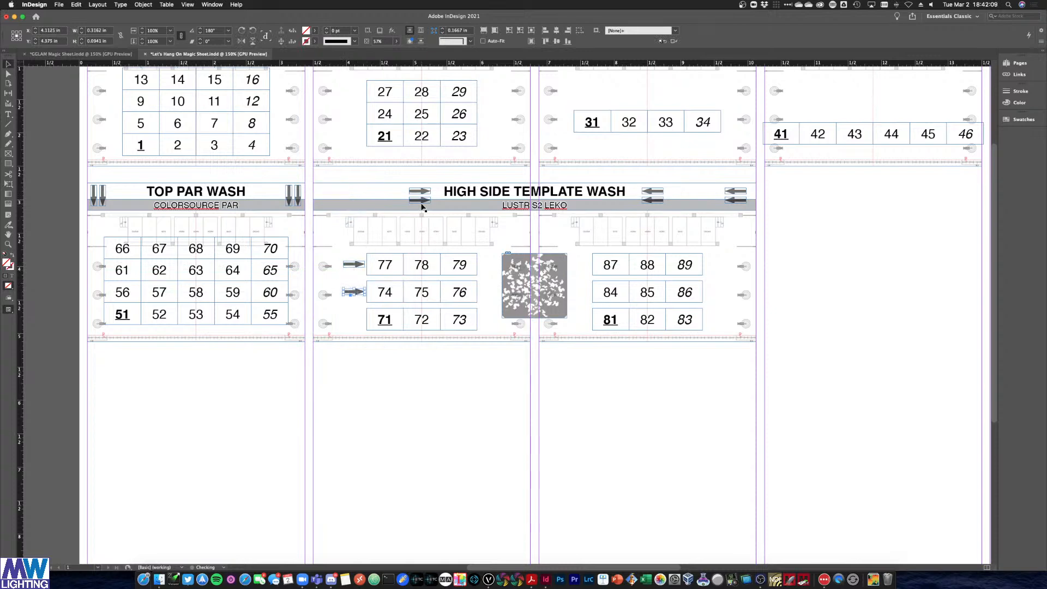
left_click_drag(421, 200, 358, 322)
Delete the remaining direction arrows from the High Side Template Wash header
key("Delete")
left_click(742, 190)
key("Delete")
left_click(740, 200)
key("Delete")
left_click(649, 192)
left_click(650, 201, "shift")
key("Delete")
Duplicate the three row arrows to the far side of the 71–79 channel grid, beside channels 79, 76 and 73
left_click(353, 266)
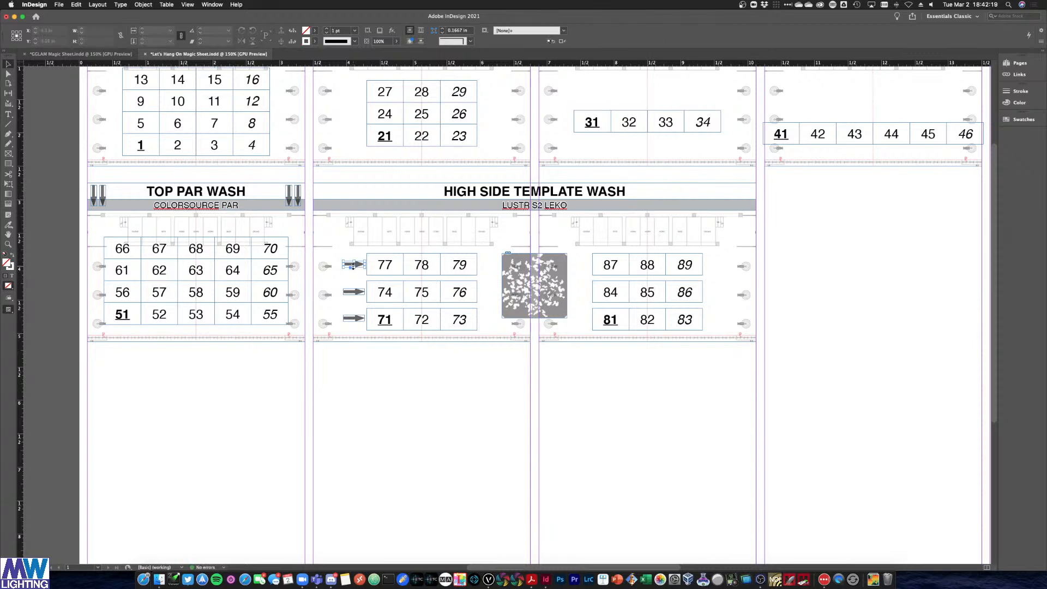
left_click(354, 292, "shift")
left_click(350, 320, "shift")
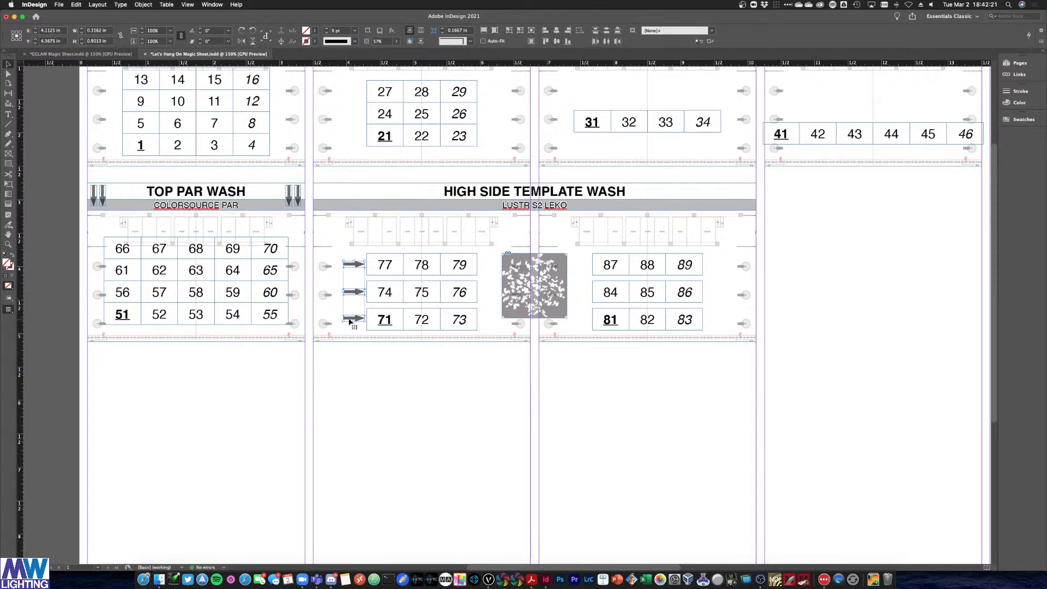
left_click_drag(350, 322, 486, 316)
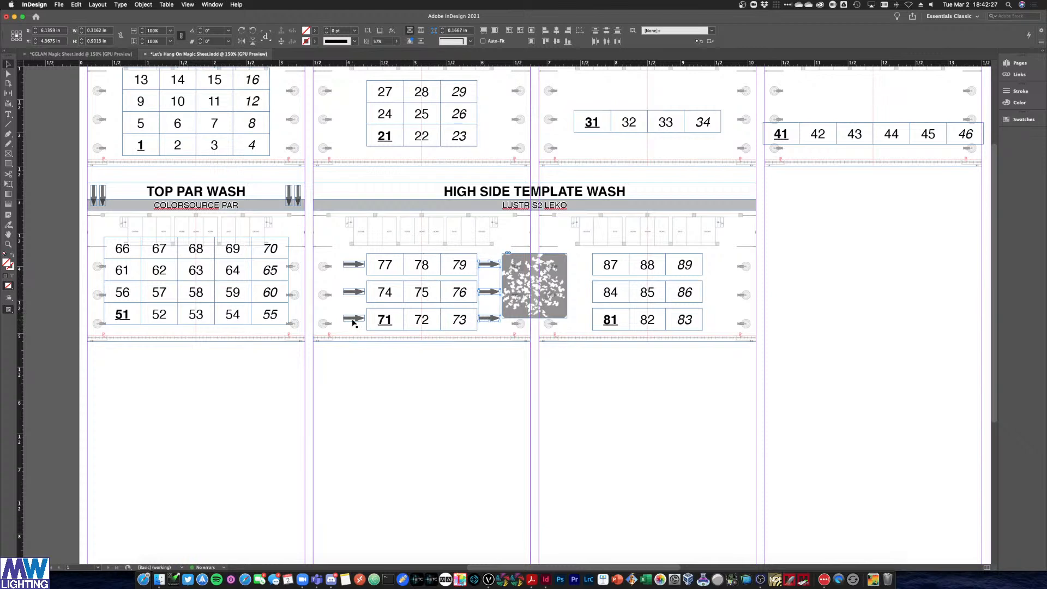
Duplicate all six row arrows onto both sides of the 81–89 channel grid, pointing the opposite way, and save the document
left_click(353, 319)
left_click(354, 292, "shift")
left_click(356, 265, "shift")
left_click(487, 266, "shift")
left_click(486, 292, "shift")
left_click(484, 319, "shift")
left_click_drag(484, 320, 551, 277)
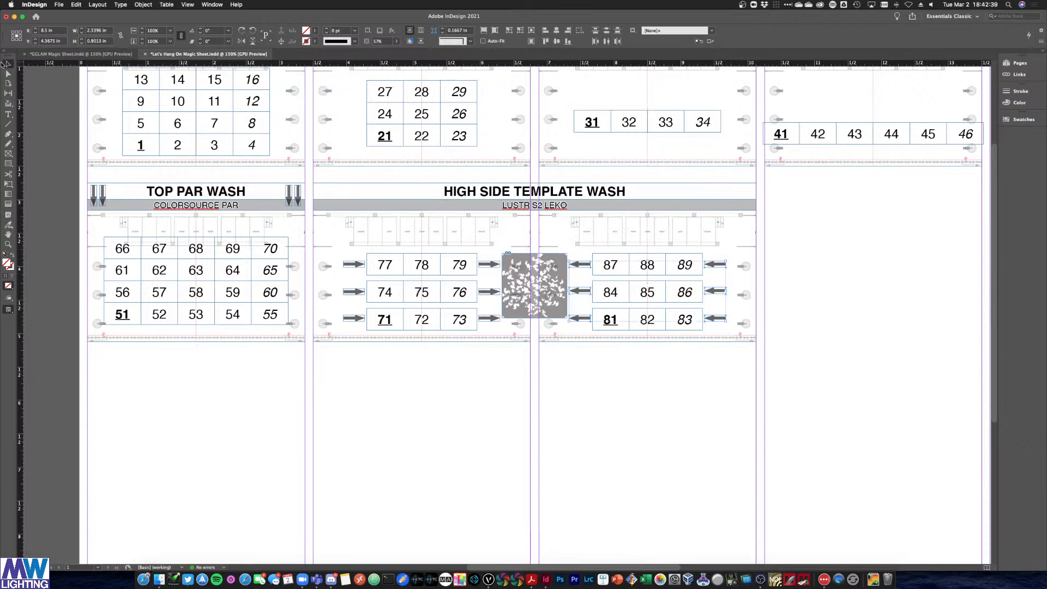
left_click(397, 374)
key("super+s")
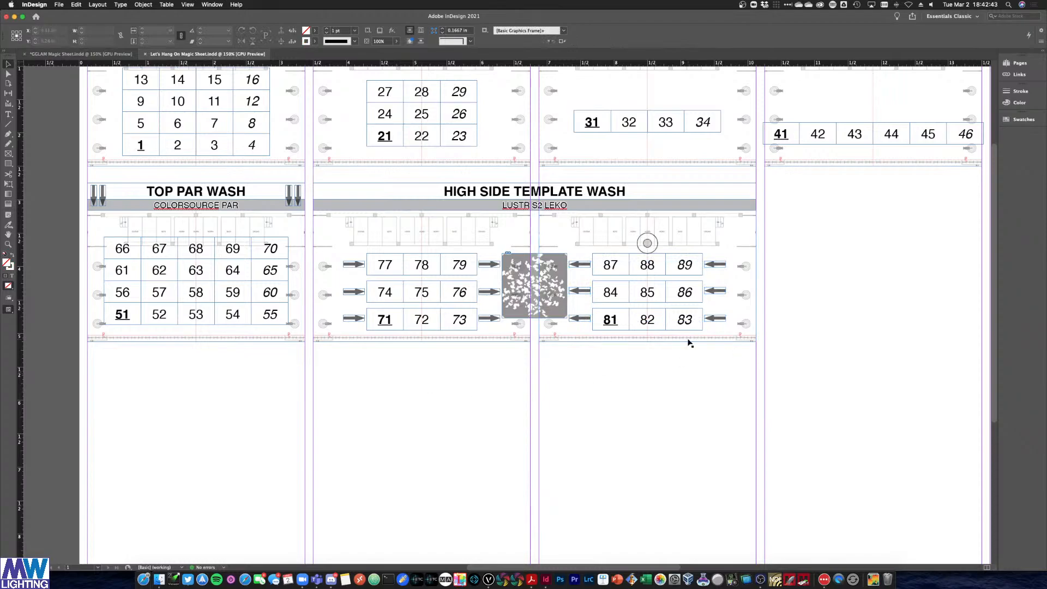
Check the Let's Hang On cheat sheet PDF and the Vectorworks lighting plot for the next system after channel 89, and return to InDesign
key("ctrl+Up")
left_click(844, 454)
key("ctrl+Up")
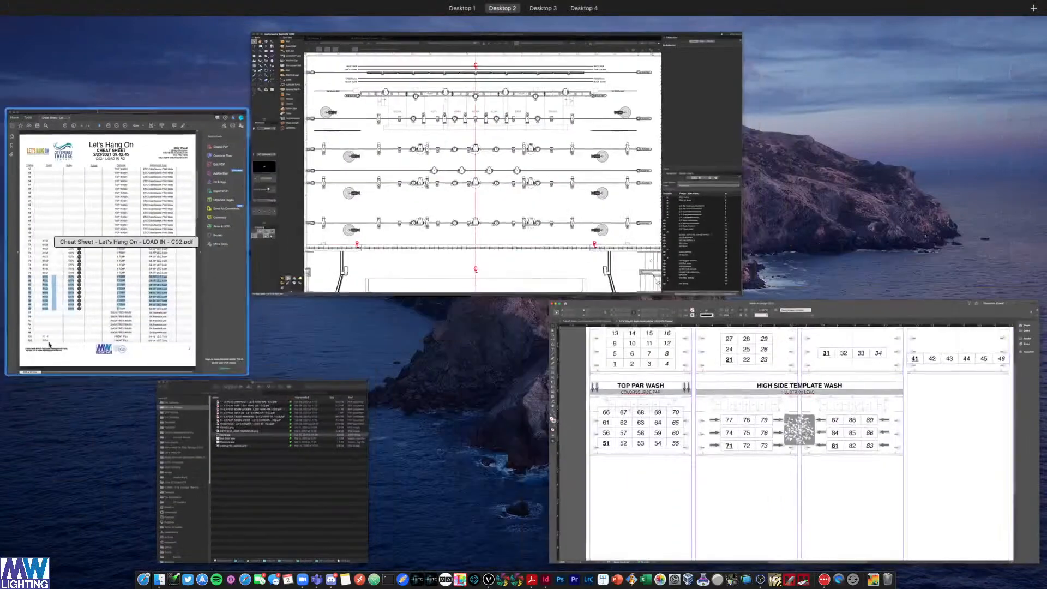
left_click(96, 304)
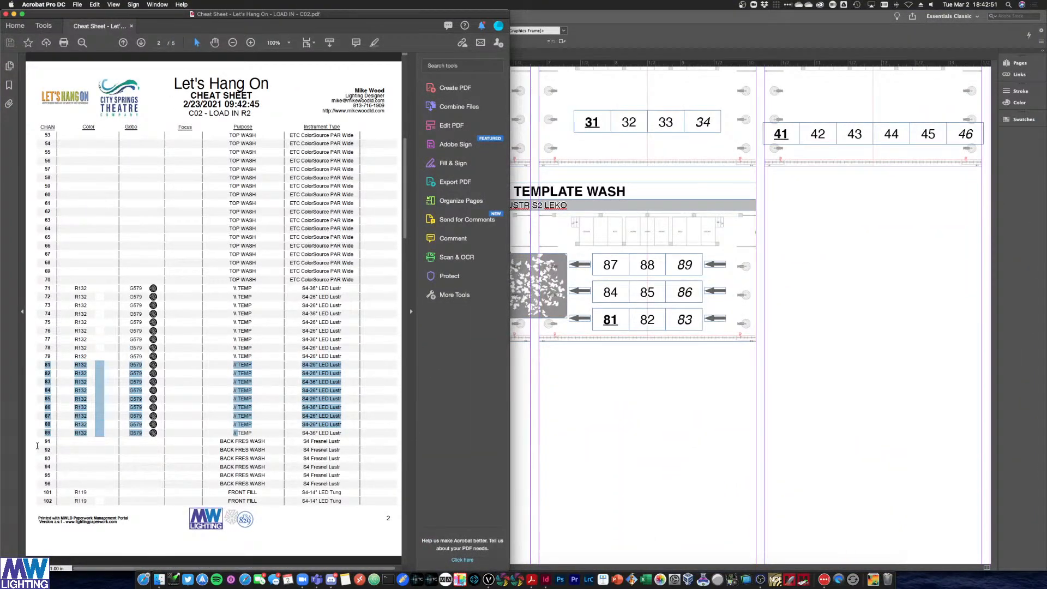
left_click(551, 424)
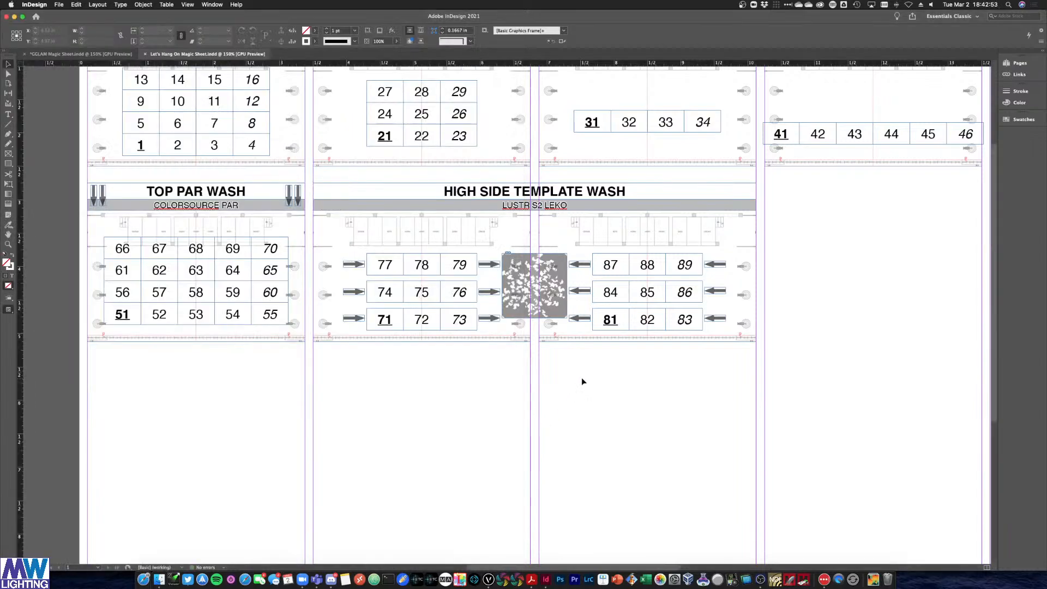
key("ctrl+Up")
left_click(485, 248)
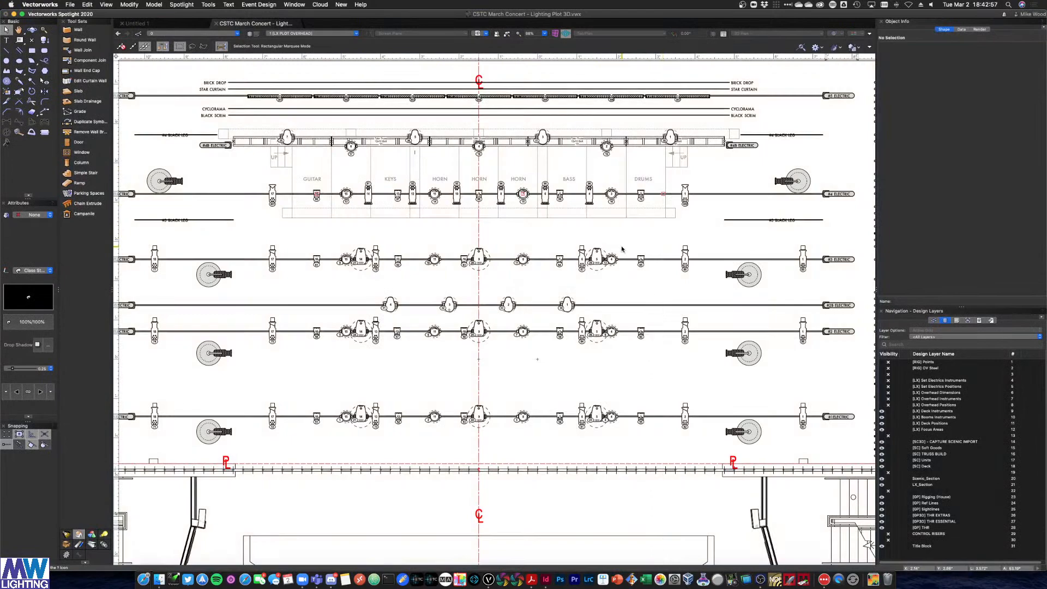
key("ctrl+Up")
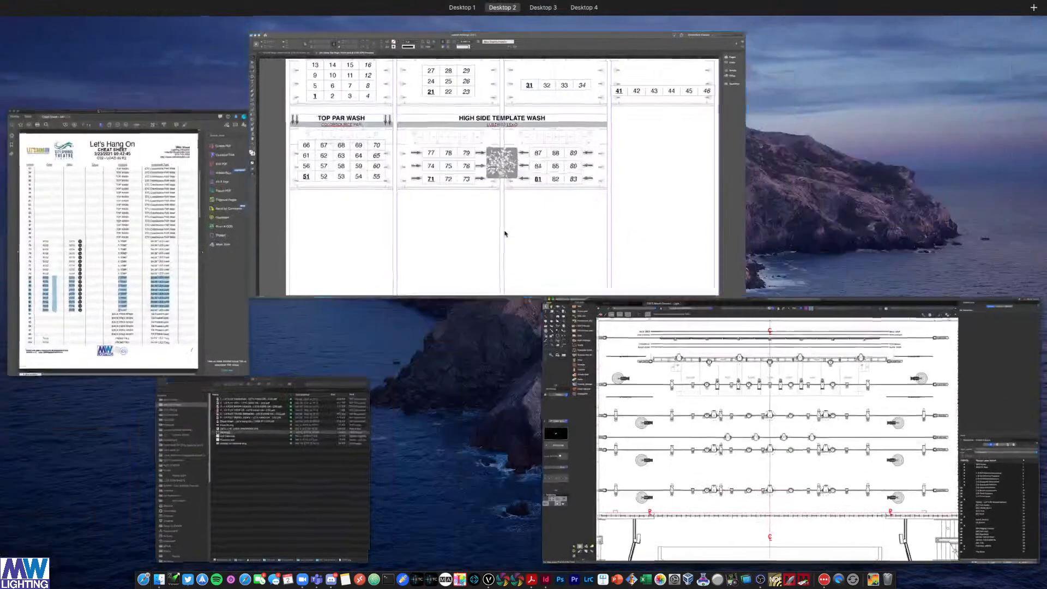
left_click(507, 238)
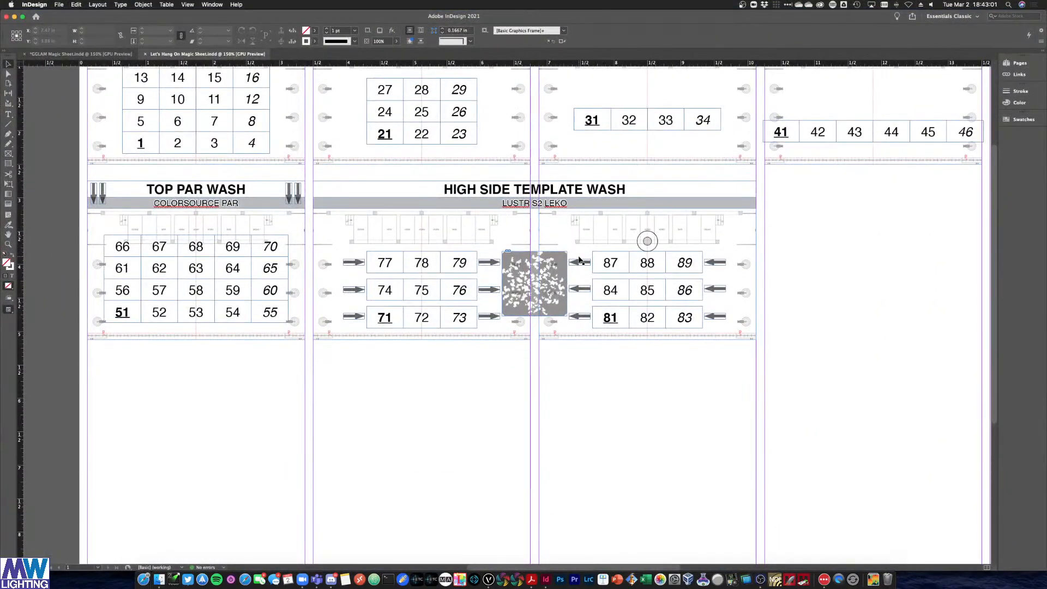
scroll(545, 255, "left", 5)
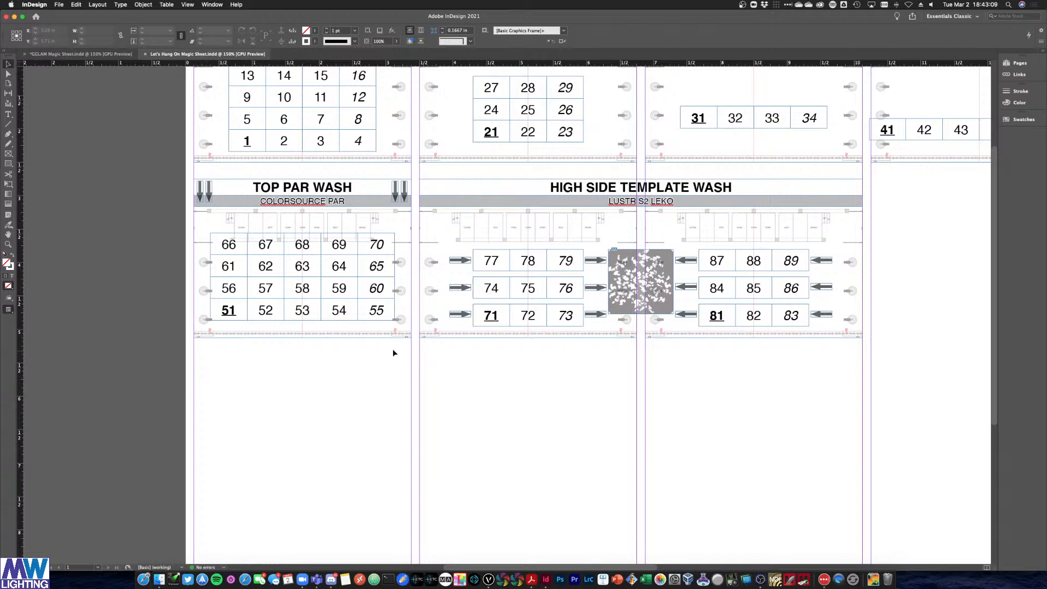
left_click_drag(411, 342, 188, 182)
key("super+g")
left_click_drag(234, 193, 413, 350)
key("super+z")
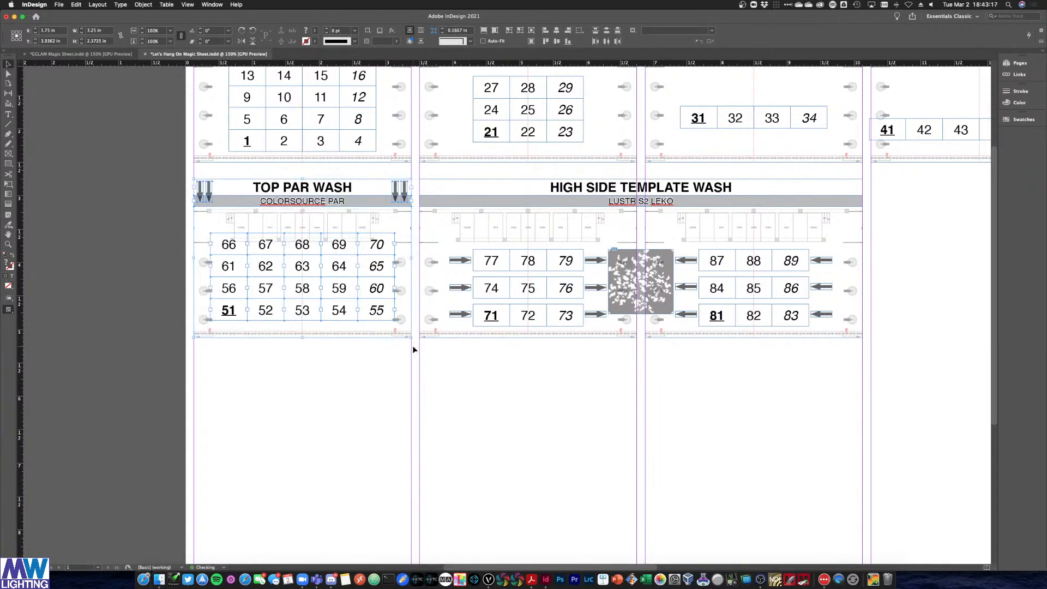
Duplicate the complete Top Par Wash block directly below the original in the first column
left_click(405, 347)
left_click_drag(413, 346, 199, 180)
left_click_drag(271, 193, 264, 362)
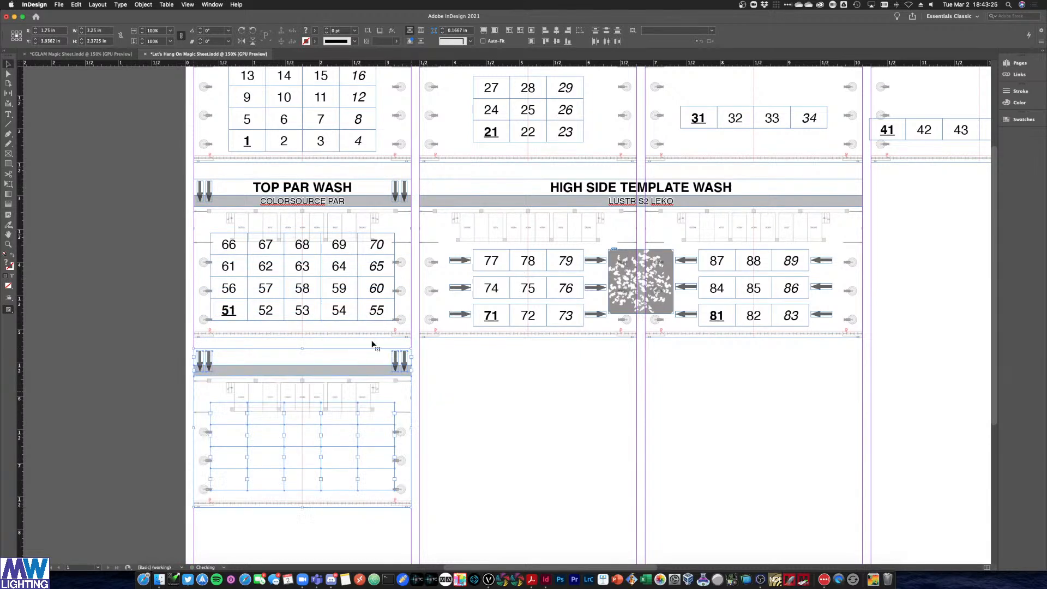
left_click(436, 168)
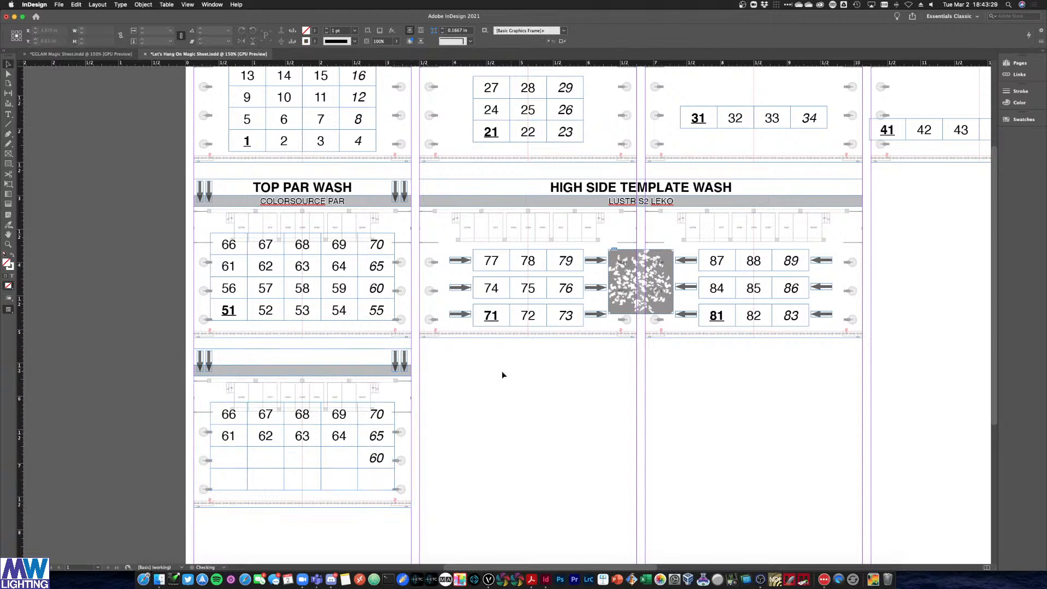
left_click_drag(489, 498, 207, 395)
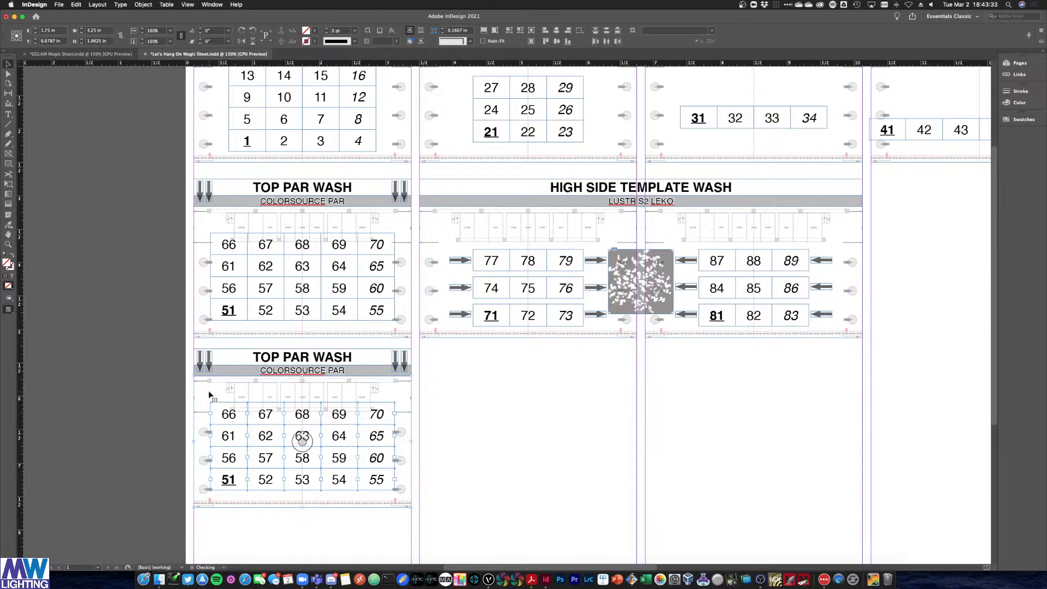
key("BackSpace")
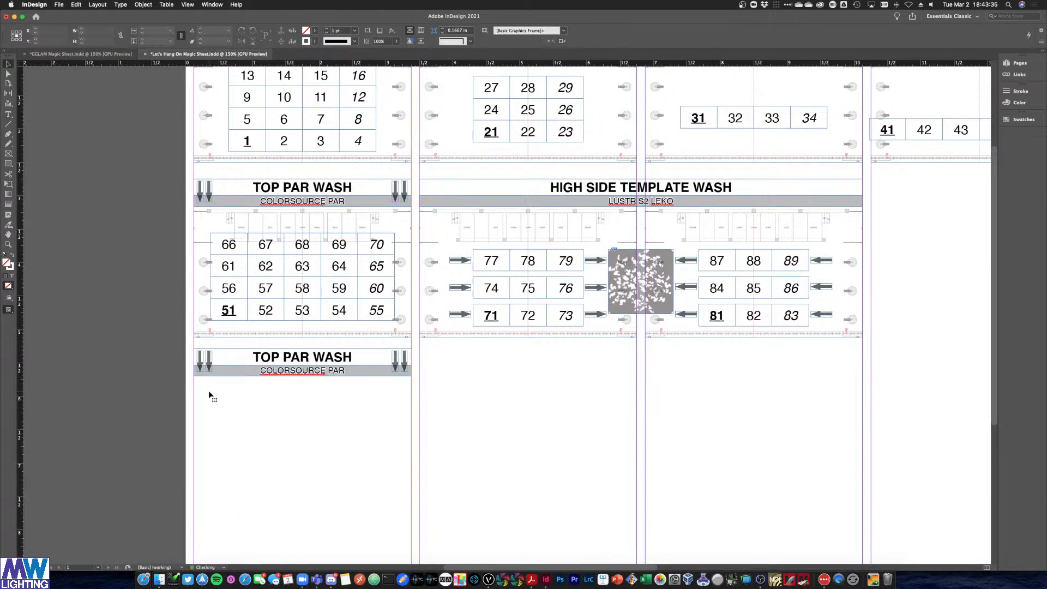
key("super+z")
Delete the 51–70 channel grid from the duplicated Top Par Wash block, keeping its header and stage background
left_click(481, 478)
left_click_drag(470, 491, 211, 476)
left_click(219, 502, "shift")
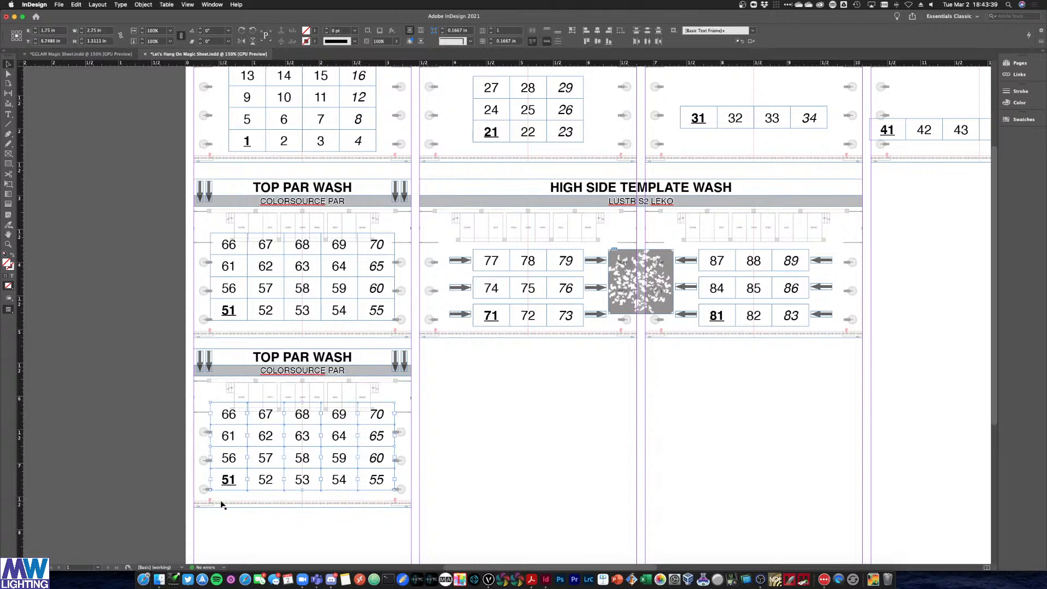
key("BackSpace")
Copy the 41–46 channel row into the duplicated block just below the risers, and crop the stage background to end beneath that row
scroll(618, 261, "right", 5)
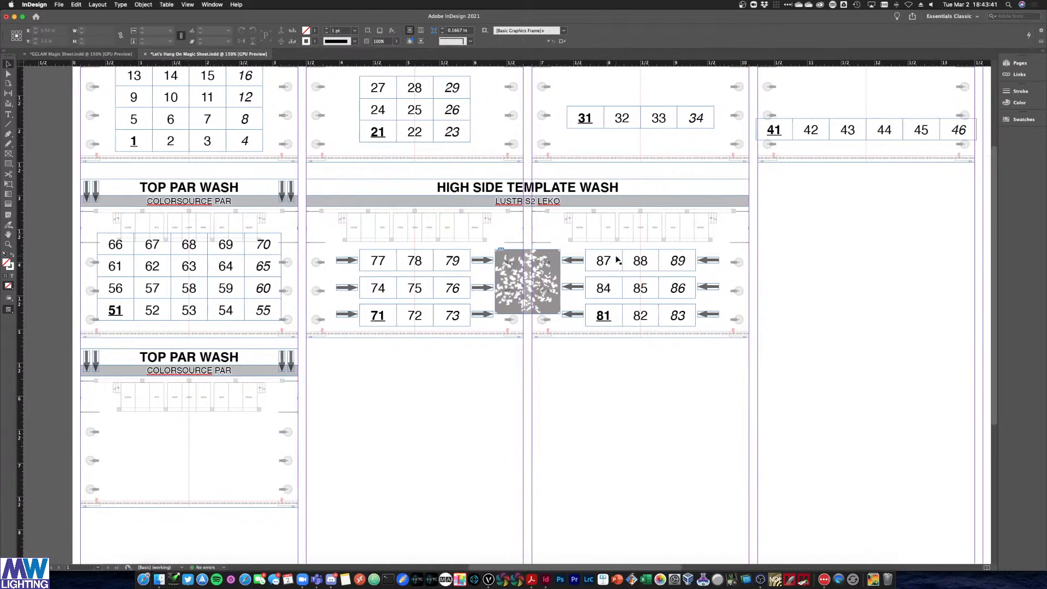
left_click(891, 132)
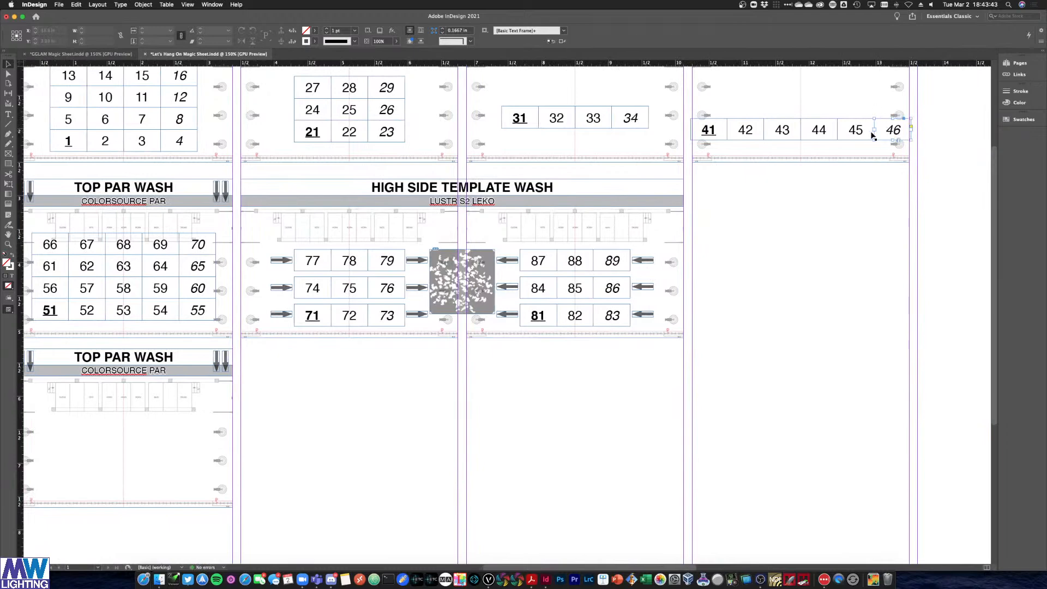
left_click(862, 135, "shift")
left_click(822, 135, "shift")
left_click(741, 136, "shift")
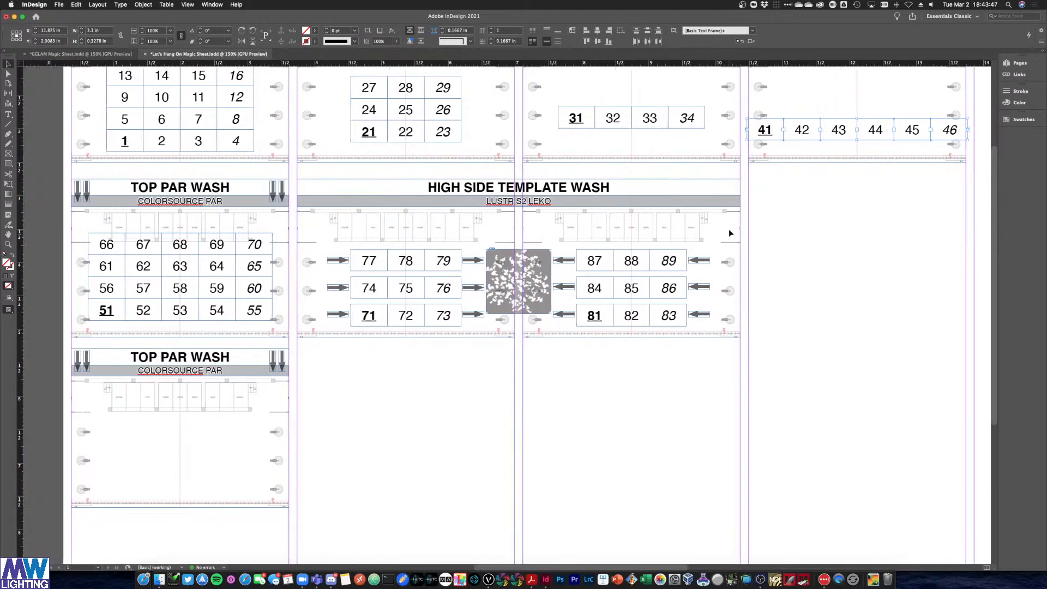
scroll(726, 228, "left", 10)
scroll(709, 234, "down", 6)
scroll(721, 246, "right", 8)
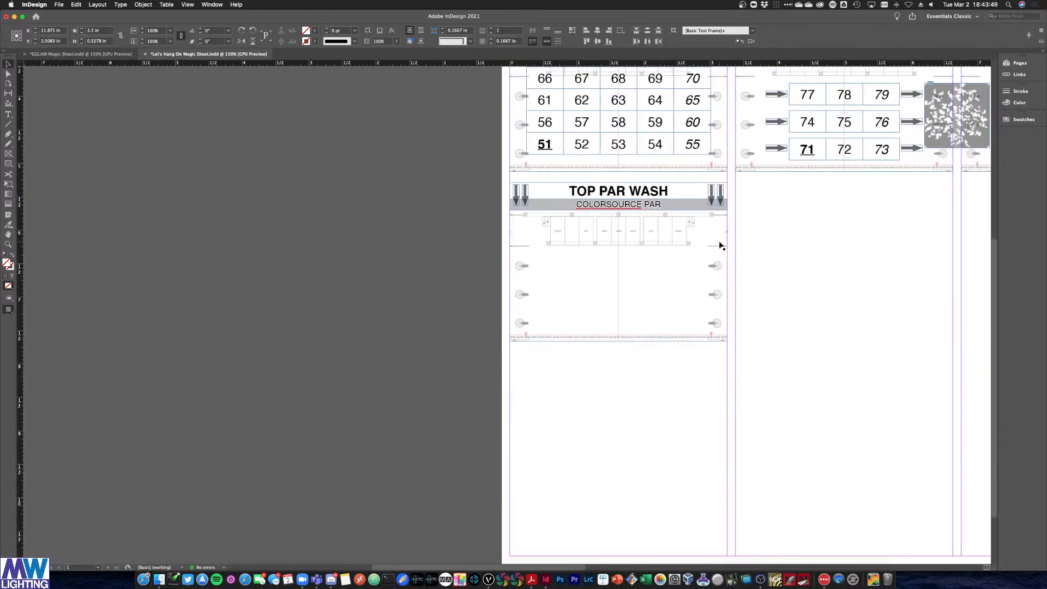
left_click(657, 329)
key("super+v")
left_click_drag(525, 324, 497, 270)
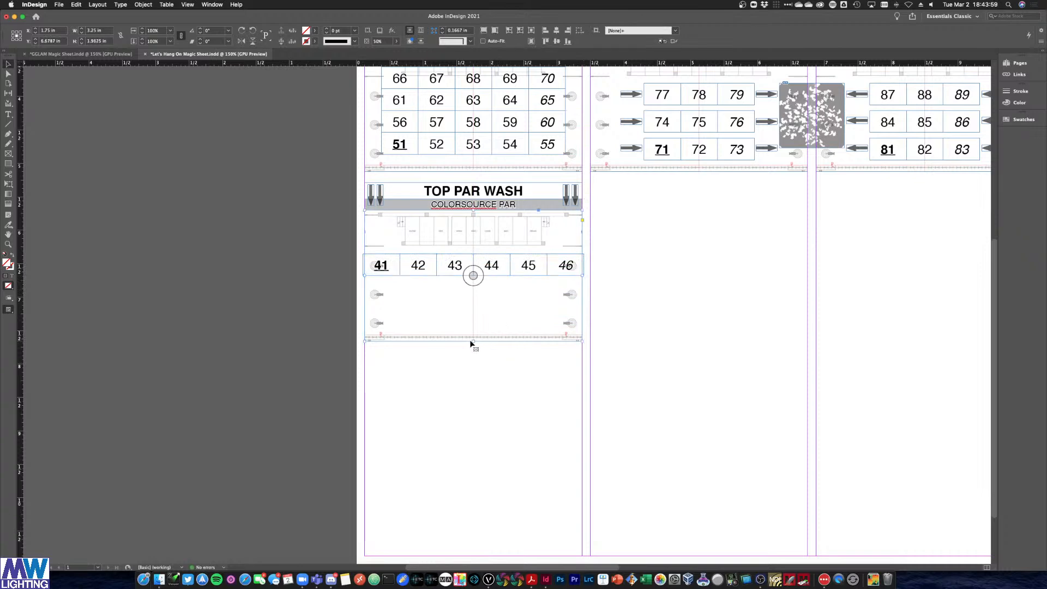
left_click_drag(472, 342, 475, 282)
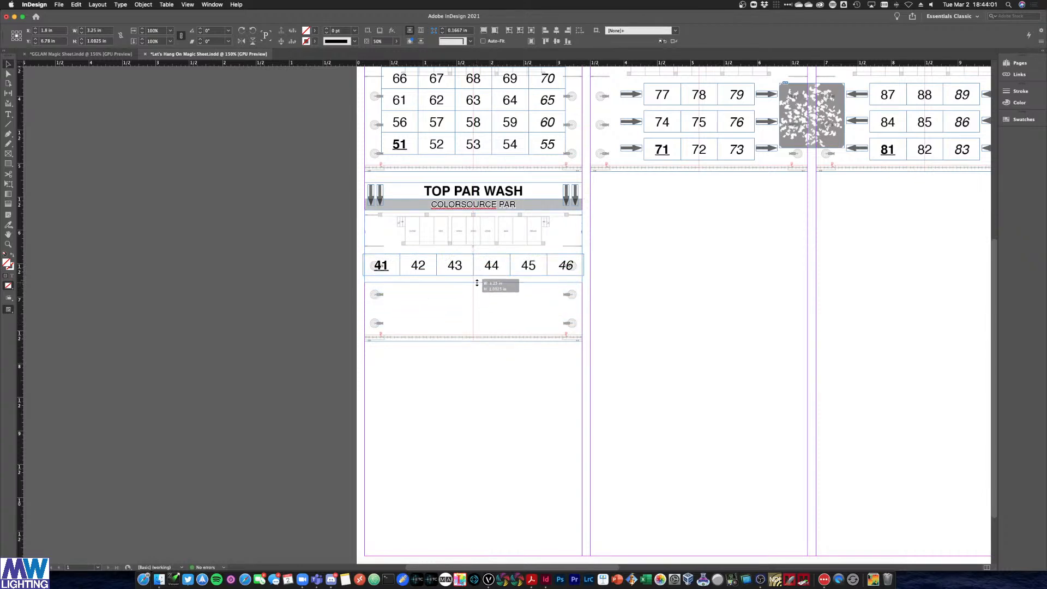
left_click(686, 273)
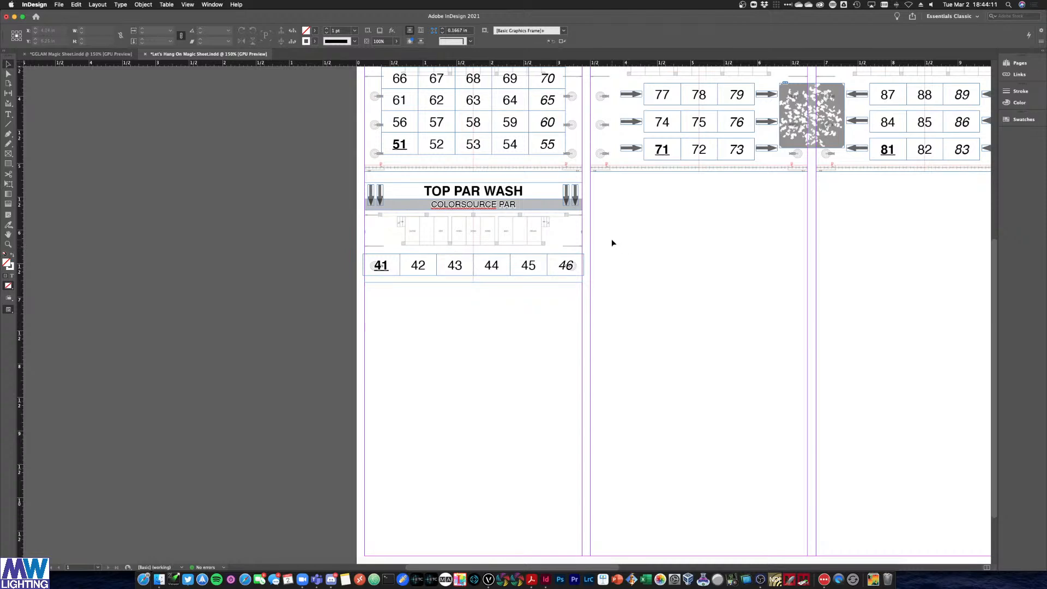
Change the duplicated block's fixture line to LUSTR FRESNEL
triple_click(500, 207)
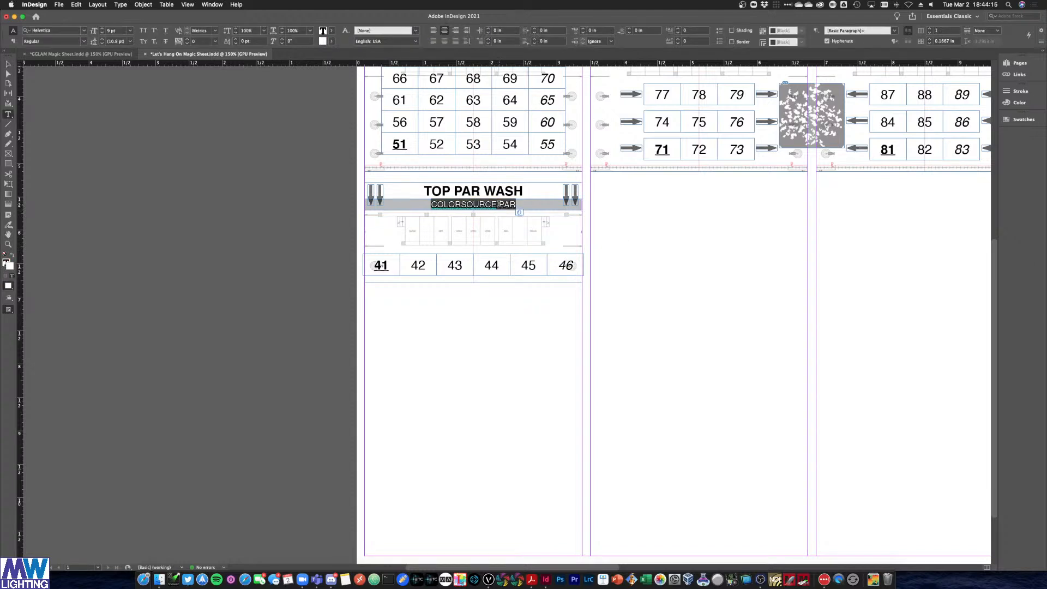
type("LUSTR DR")
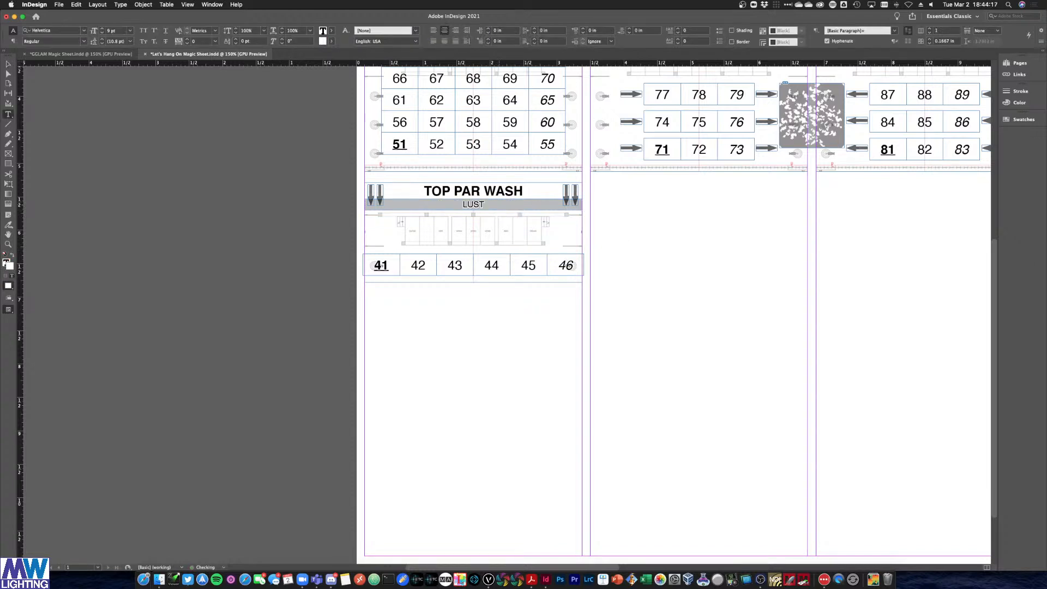
key("BackSpace")
key("BackSpace")
type("FRESNEL")
Retitle the duplicated block as BACK FRES WASH
triple_click(467, 193)
type("BACK WE")
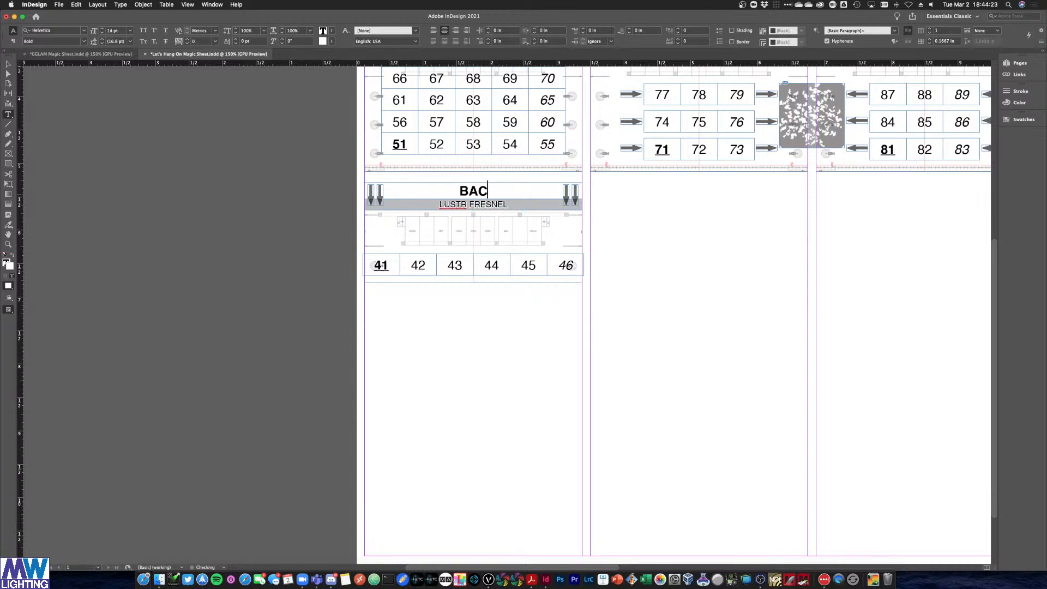
key("BackSpace")
key("BackSpace")
key("BackSpace")
type("FRES WASH")
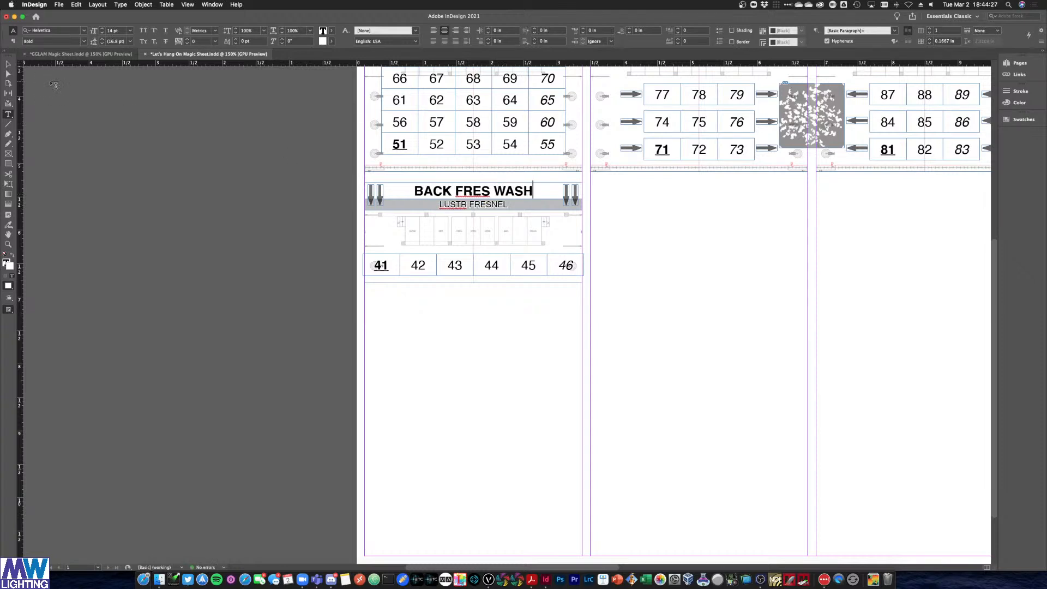
key("Escape")
Renumber the six channels in the BACK FRES WASH row as 91 to 96, following the cheat sheet
key("ctrl+Up")
left_click(209, 184)
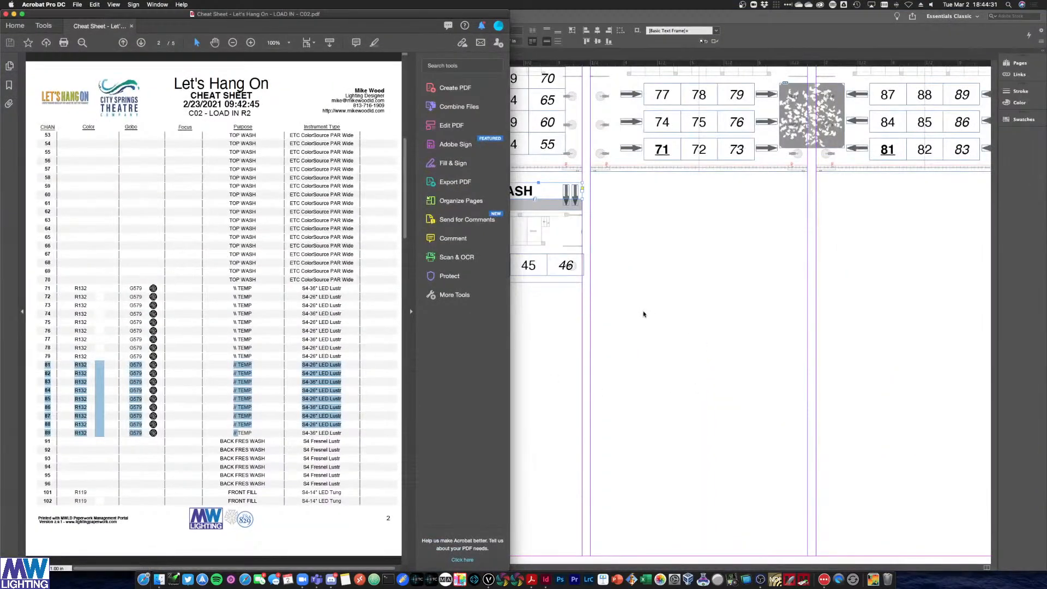
left_click(643, 314)
double_click(382, 264)
type("91")
double_click(424, 264)
type("92")
double_click(463, 264)
type("93")
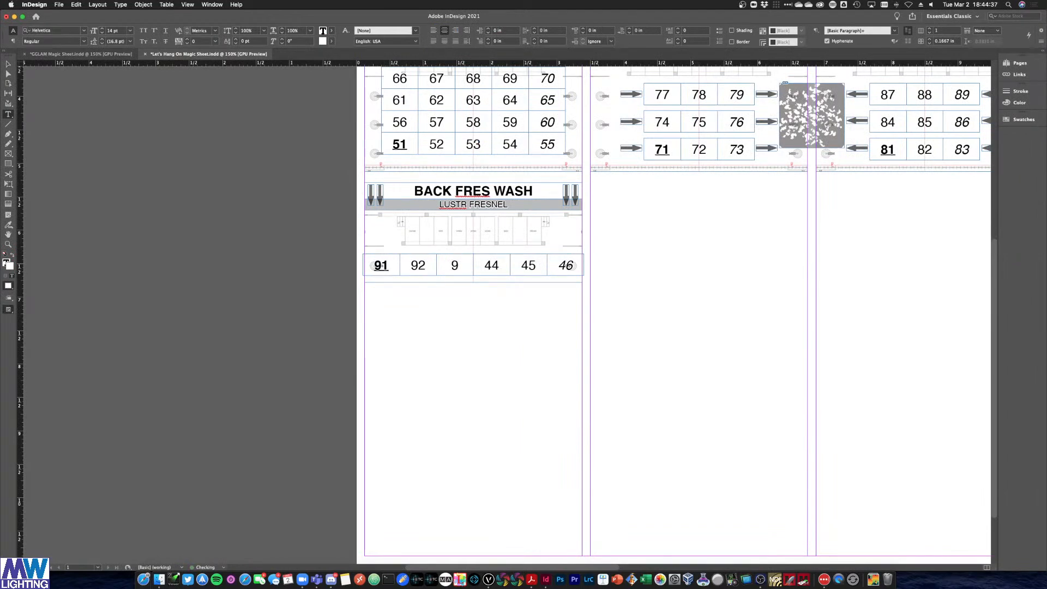
double_click(500, 265)
type("9")
type("4")
double_click(523, 264)
type("95")
double_click(560, 264)
type("96")
Look through pages 2 and 3 of the cheat sheet for the Front Fill channels and the systems after it
key("ctrl+Up")
left_click(173, 307)
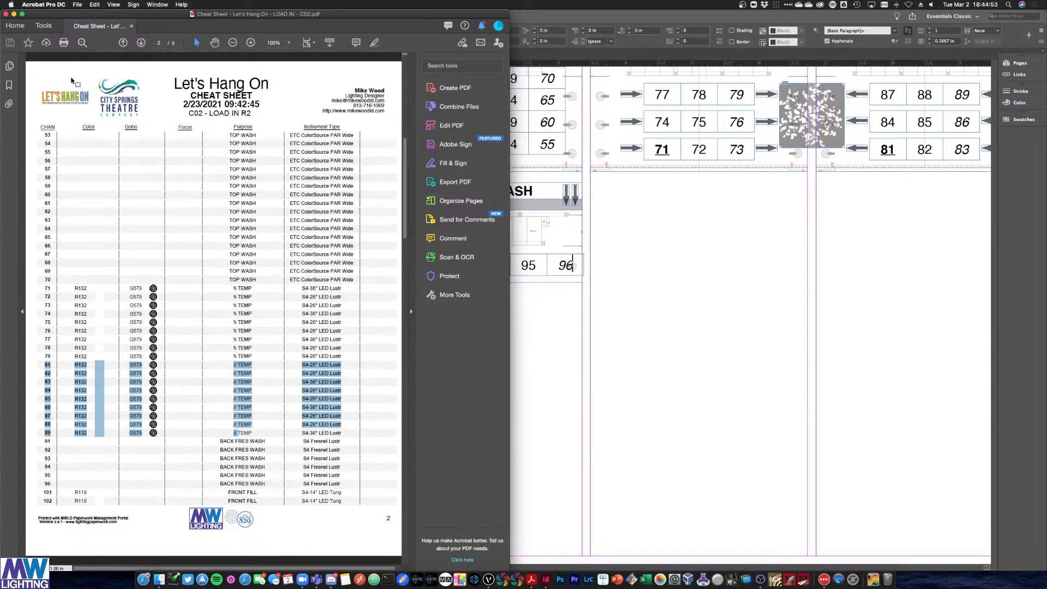
left_click(141, 43)
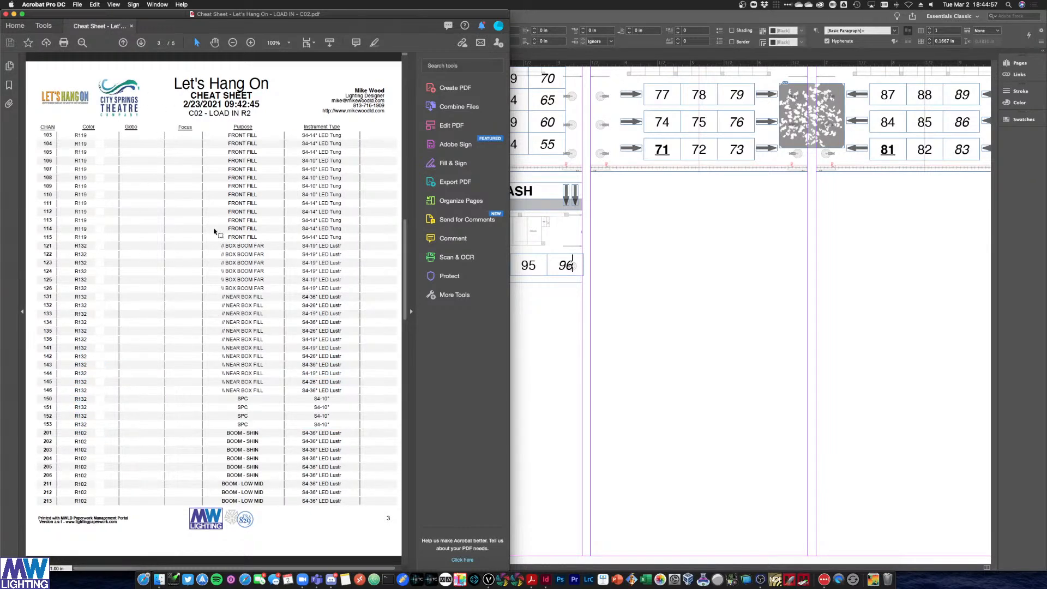
left_click(123, 43)
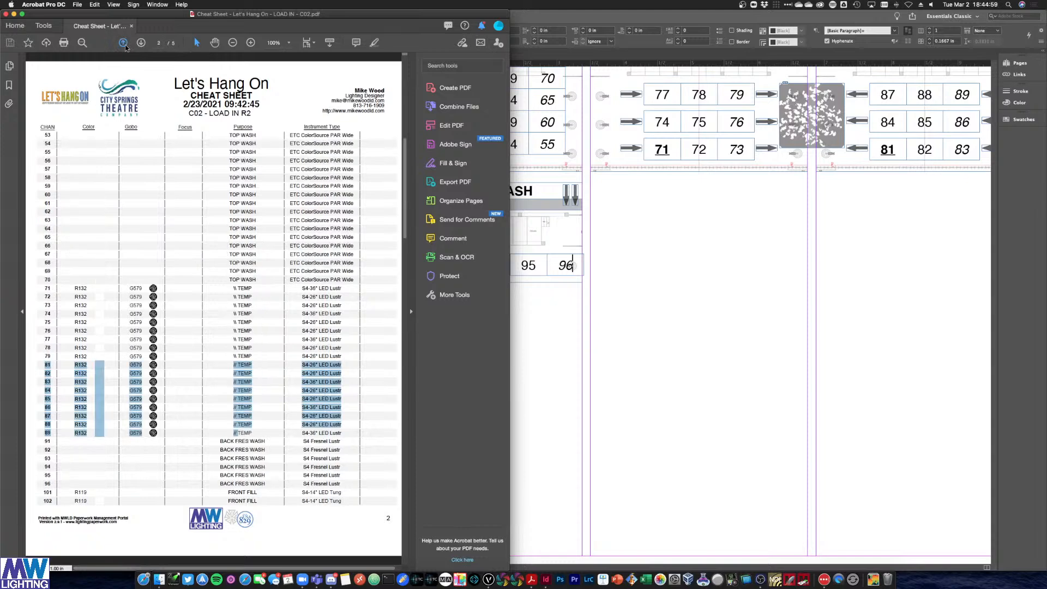
left_click(140, 46)
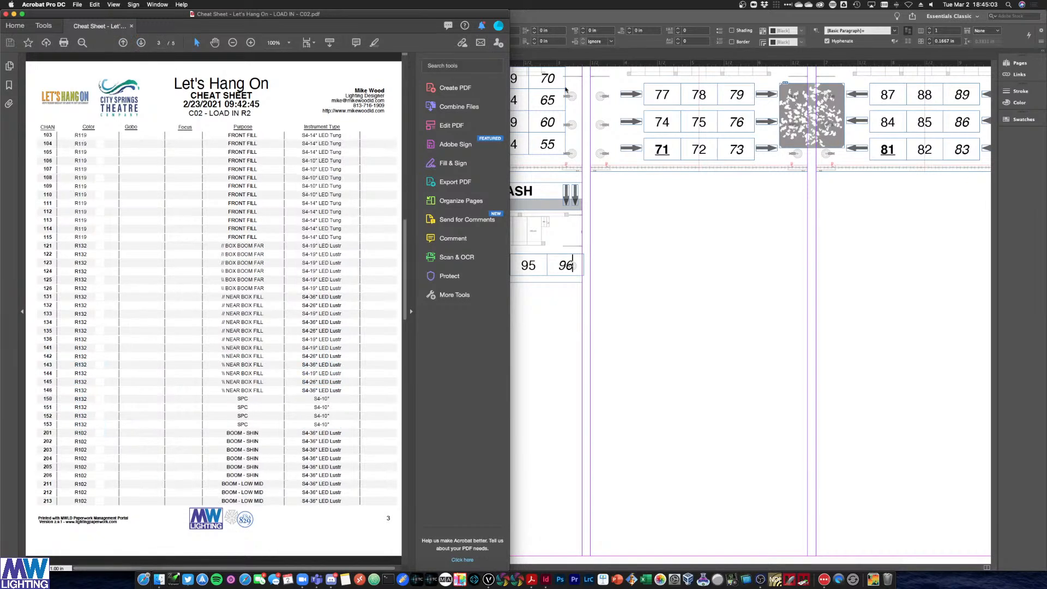
left_click(629, 50)
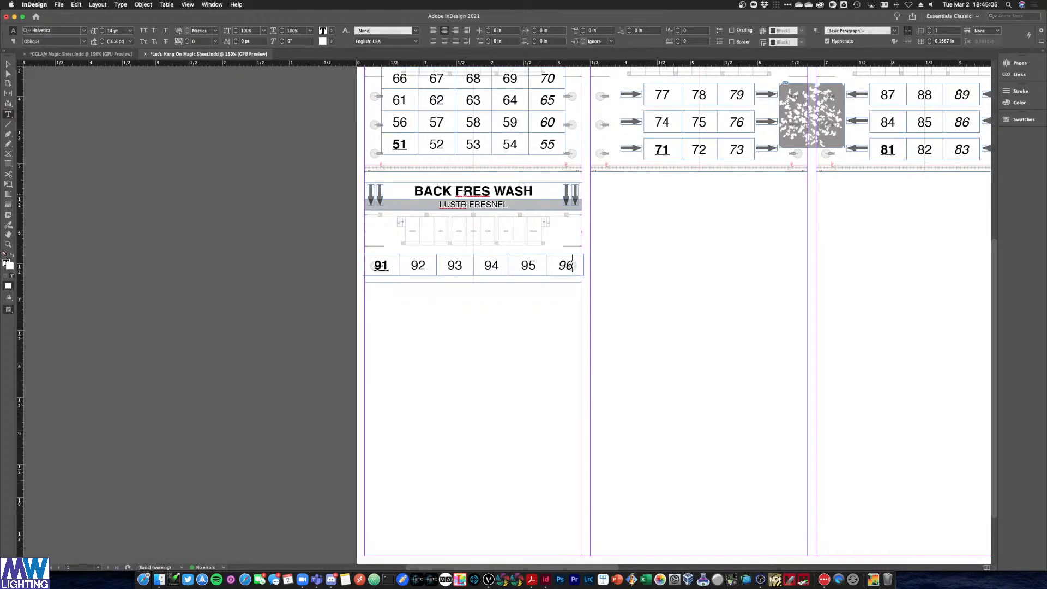
scroll(464, 194, "up", 1)
scroll(464, 194, "up", 3)
scroll(466, 197, "right", 4)
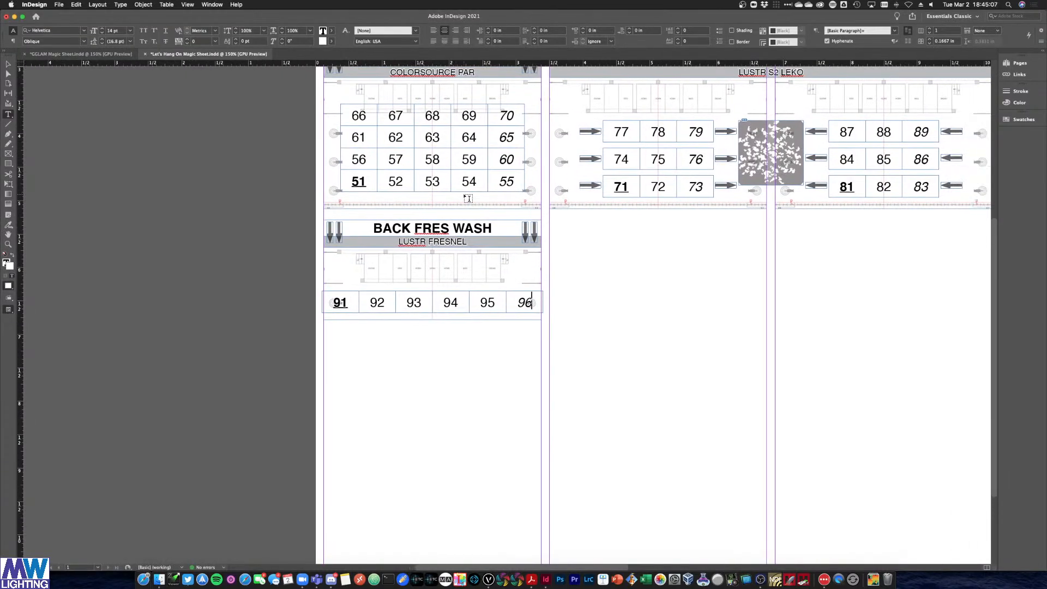
scroll(466, 195, "right", 10)
scroll(465, 194, "left", 2)
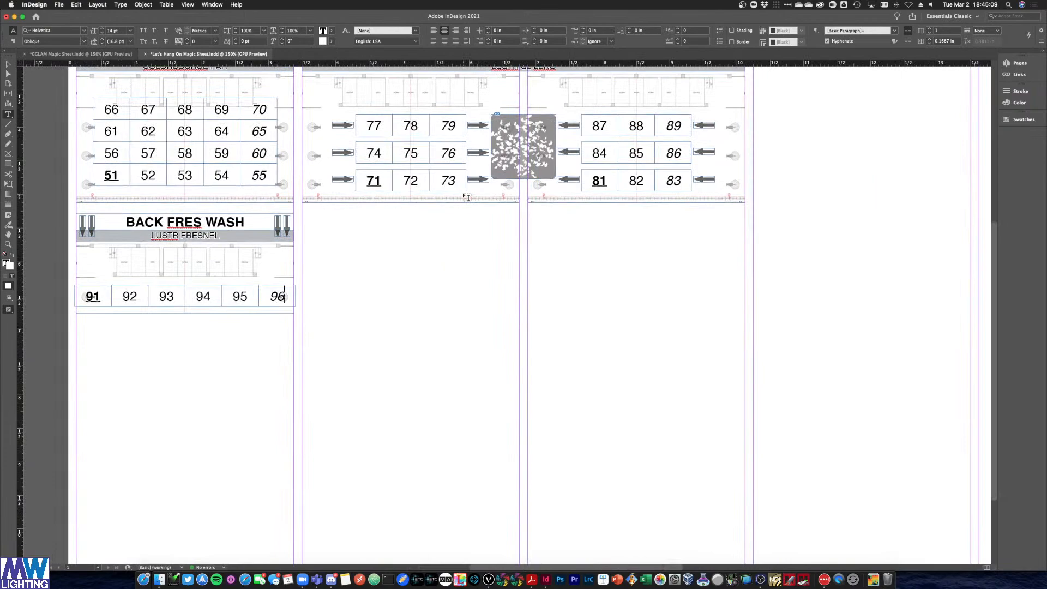
scroll(453, 192, "up", 5)
left_click(10, 67)
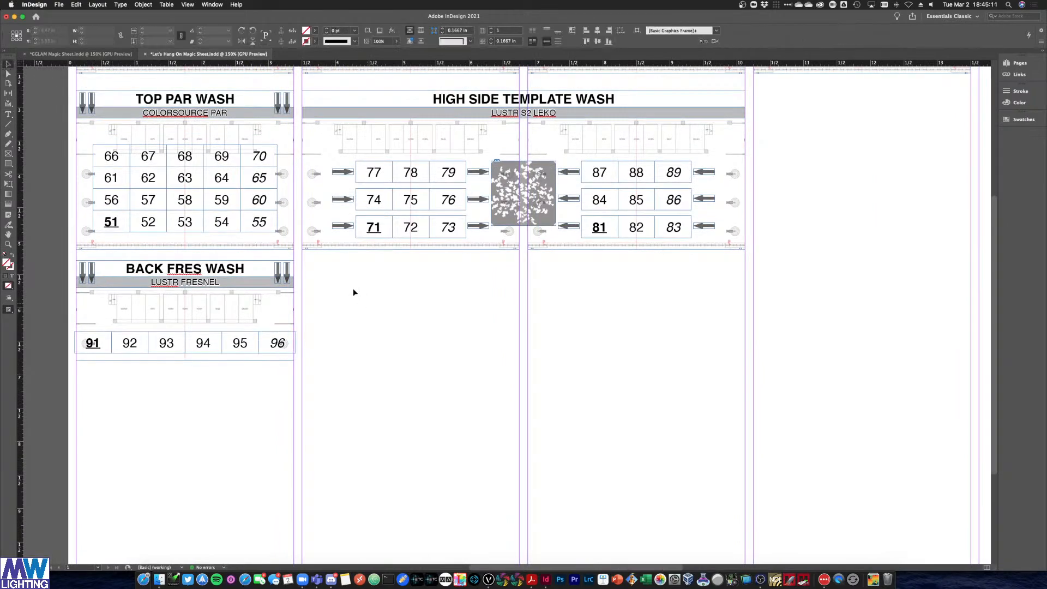
Switch to Vectorworks, examine the front-of-house positions on sheet layer 2 [LX PLOT FOH], and compare them with the Front Fill instrument types in the cheat sheet
key("ctrl+Up")
left_click(384, 235)
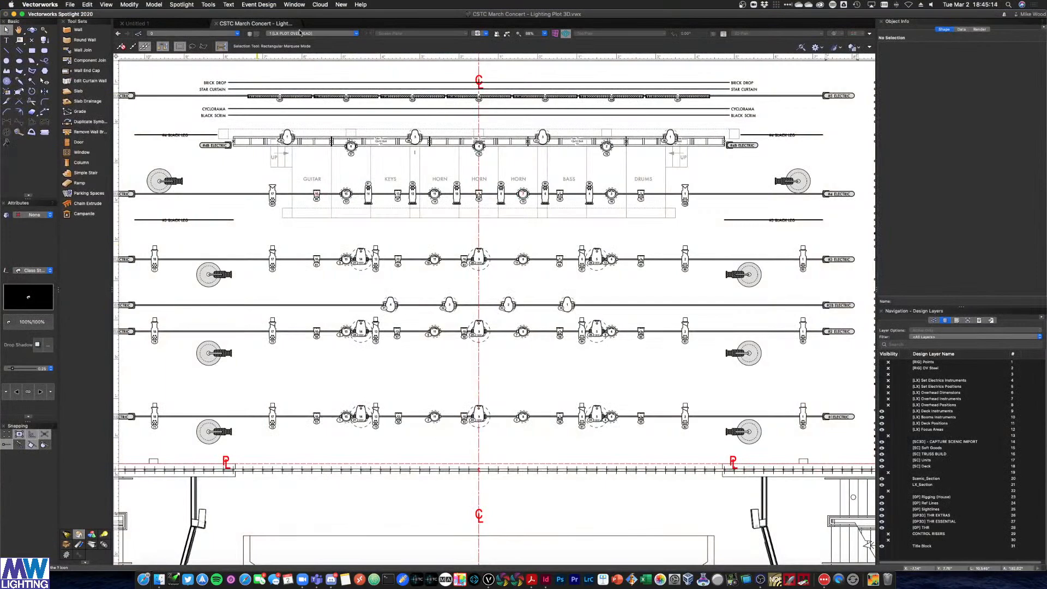
left_click(299, 34)
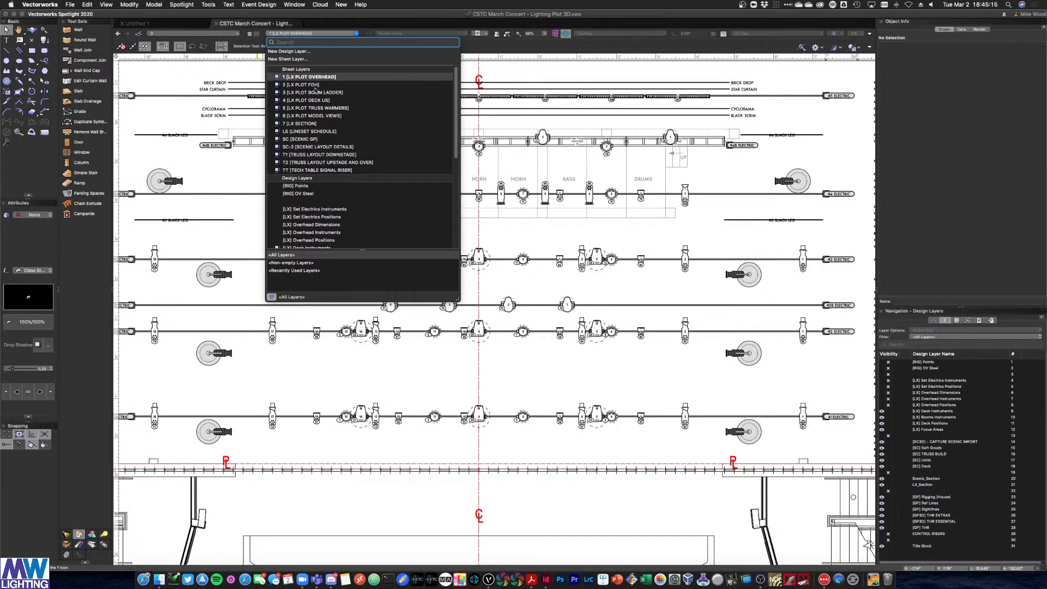
left_click(315, 86)
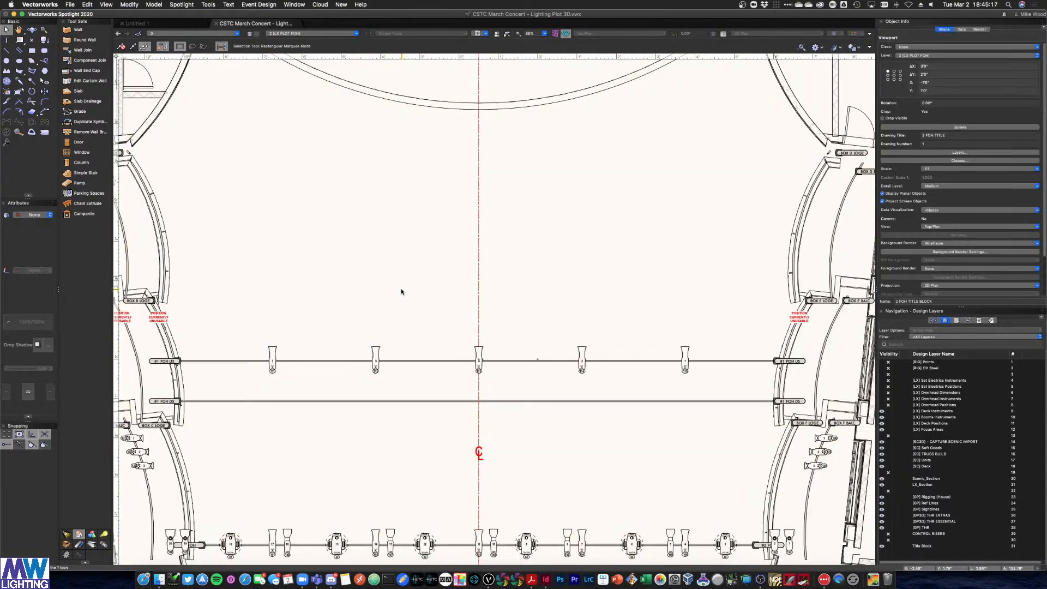
scroll(313, 420, "down", 3)
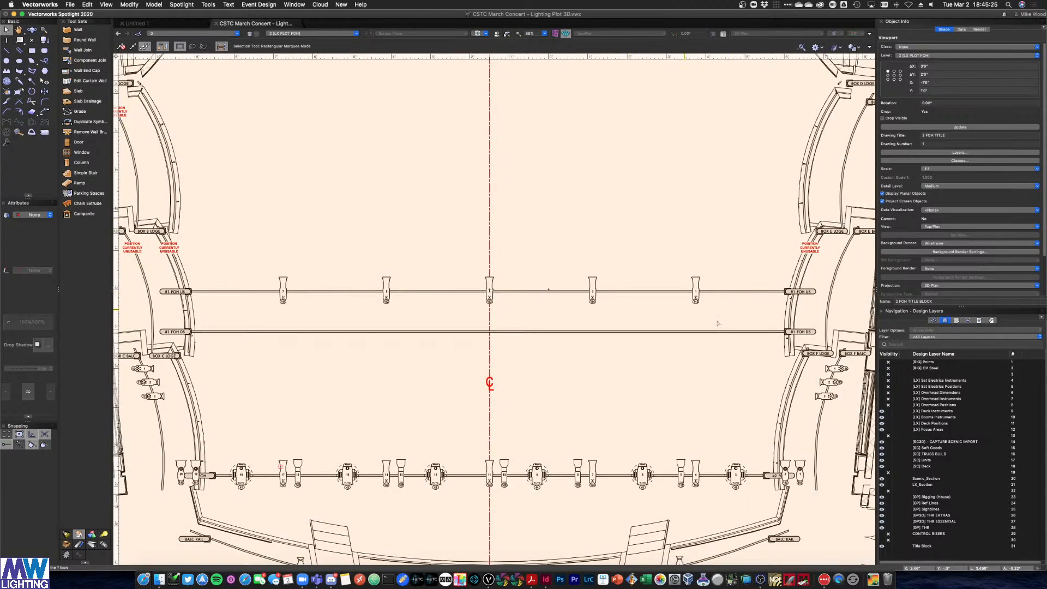
key("ctrl+Up")
left_click(180, 327)
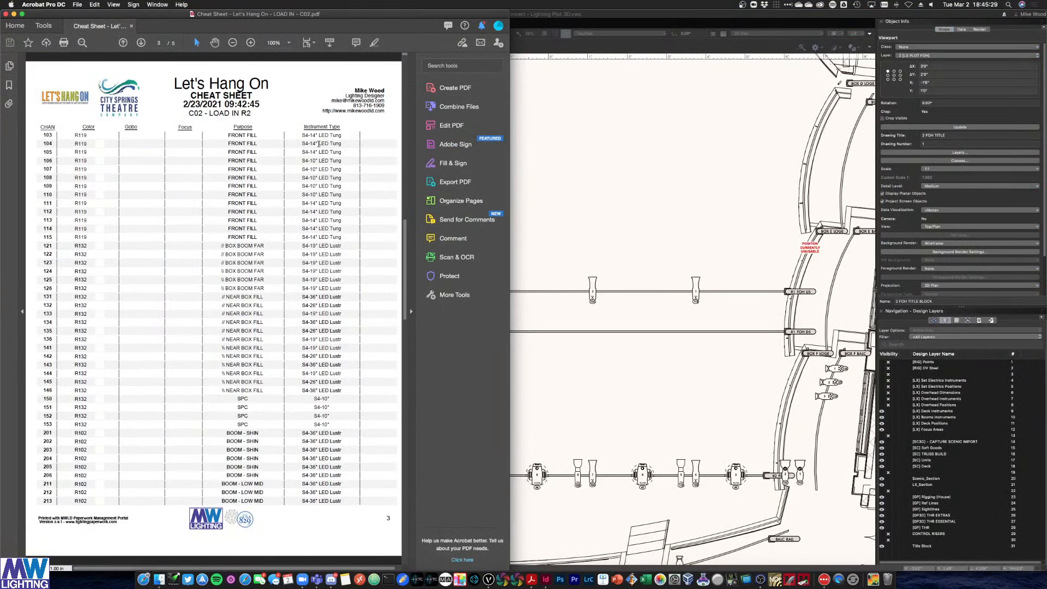
left_click_drag(303, 137, 339, 143)
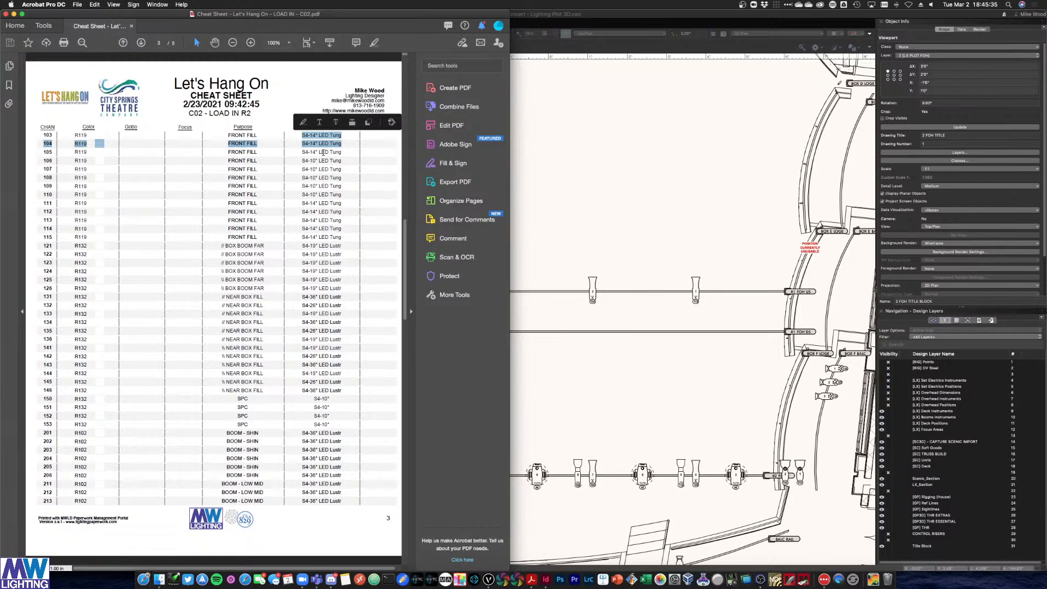
left_click(603, 25)
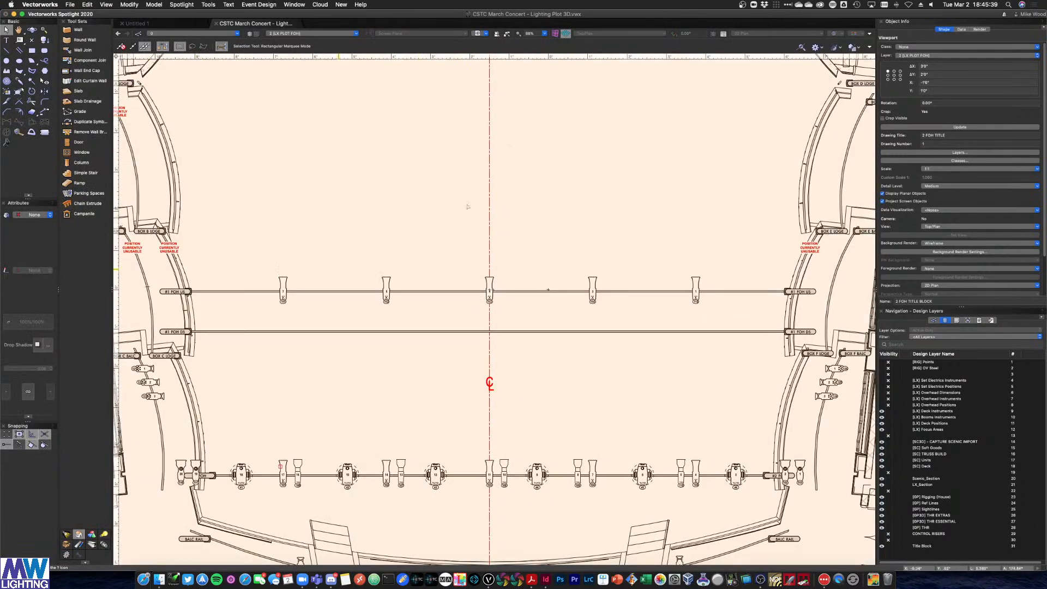
Back in InDesign, duplicate the TOP PAR WASH block into the second column beneath HIGH SIDE TEMPLATE WASH, and remove the copy's 66–70 row
key("ctrl+Up")
left_click(620, 231)
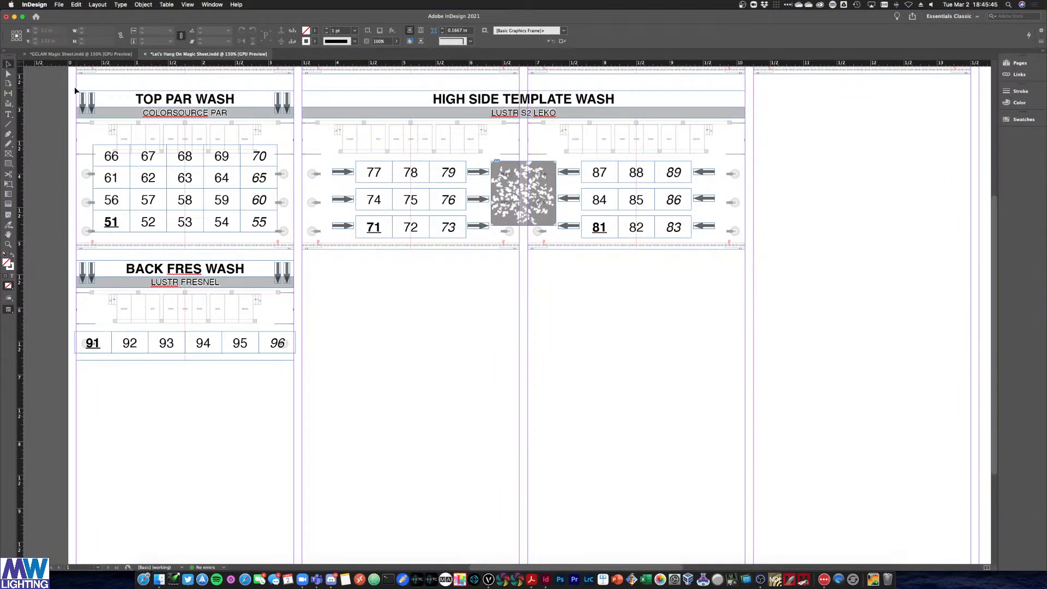
left_click_drag(74, 91, 453, 400)
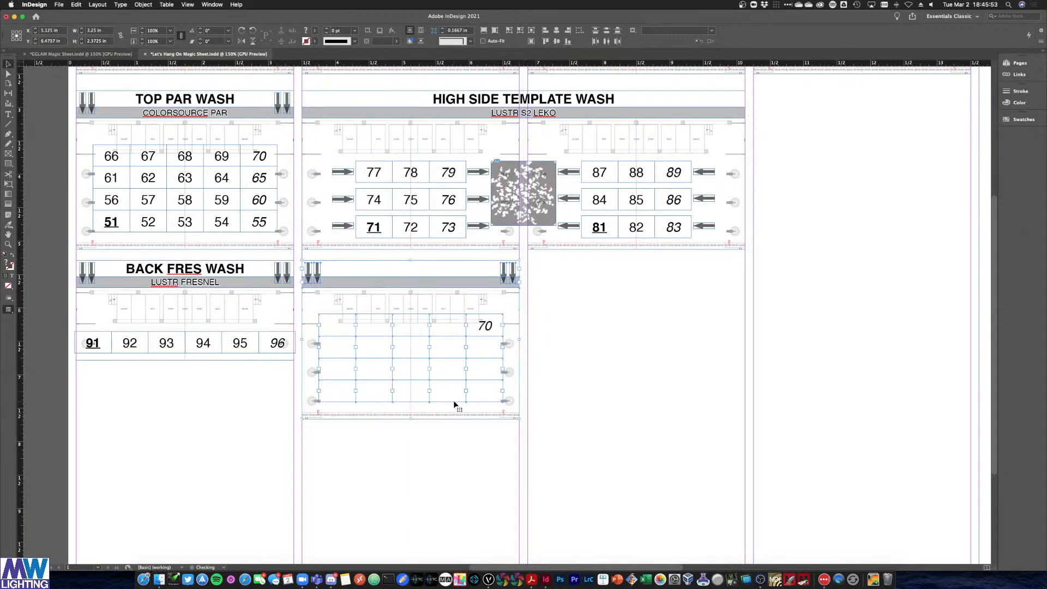
left_click(588, 364)
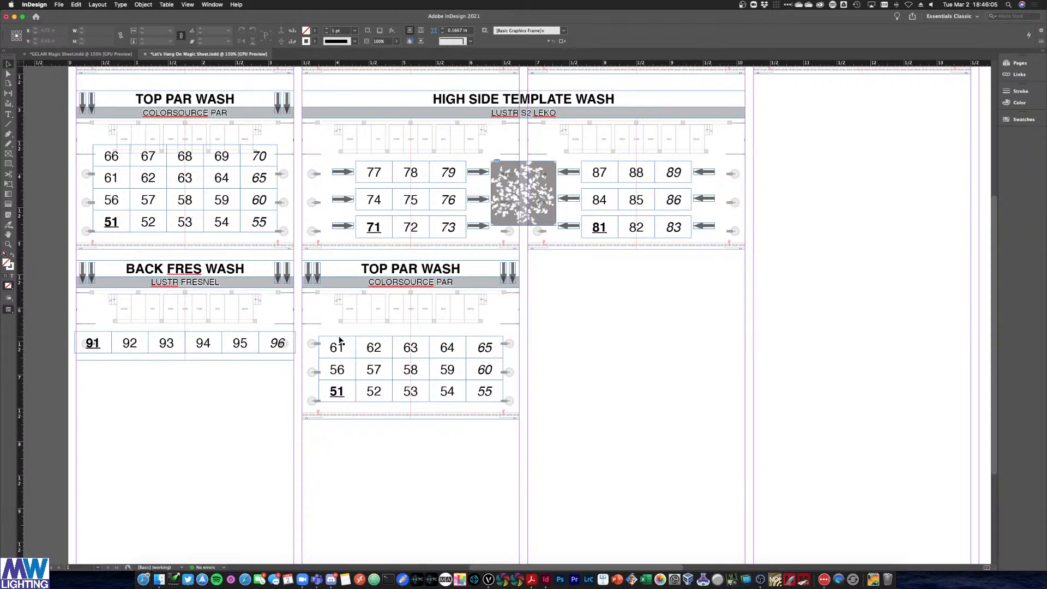
Check the Front Fill channels in the cheat sheet and renumber the duplicated block's bottom row as 101 to 105
key("ctrl+Up")
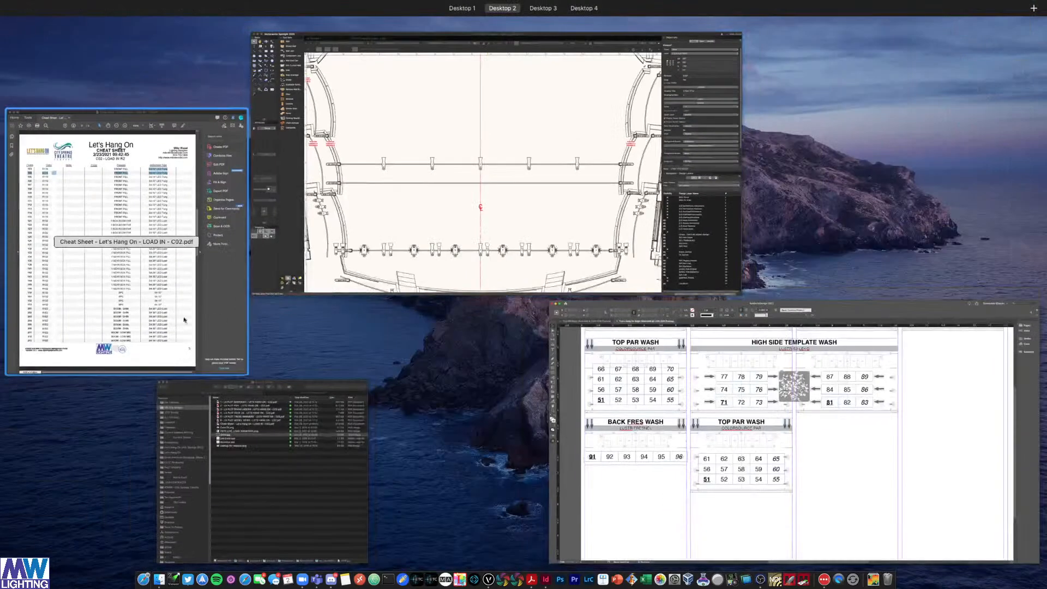
left_click(140, 344)
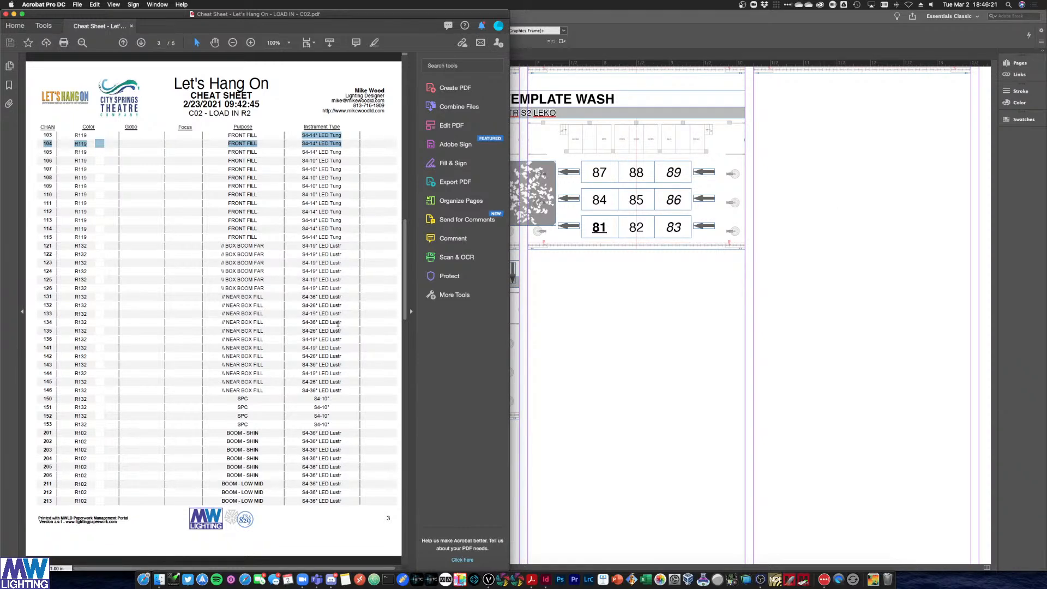
left_click(652, 373)
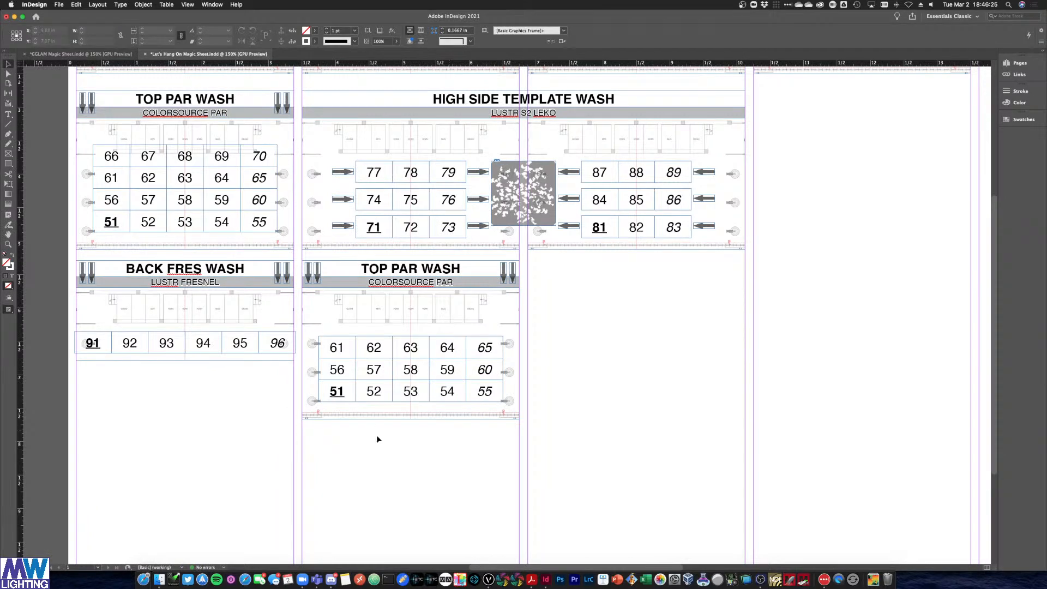
double_click(338, 394)
type("101")
key("Tab")
type("102")
key("Tab")
type("103")
key("Tab")
type("104")
key("Tab")
type("105")
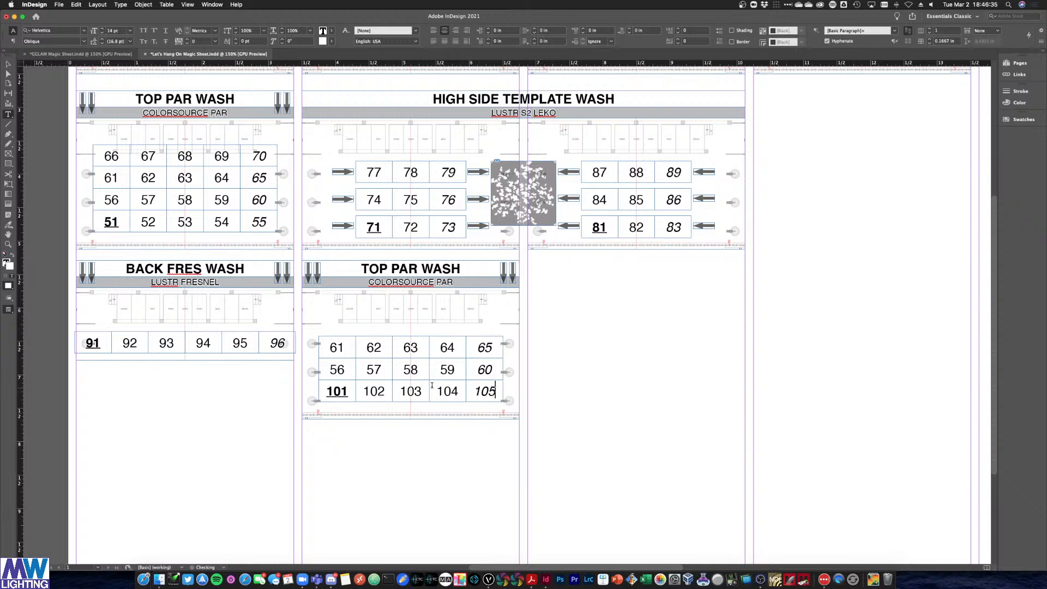
Renumber the middle row of the duplicated block as channels 106 to 110
double_click(337, 370)
type("106")
key("Tab")
type("107")
key("Tab")
type("108")
key("Tab")
type("109")
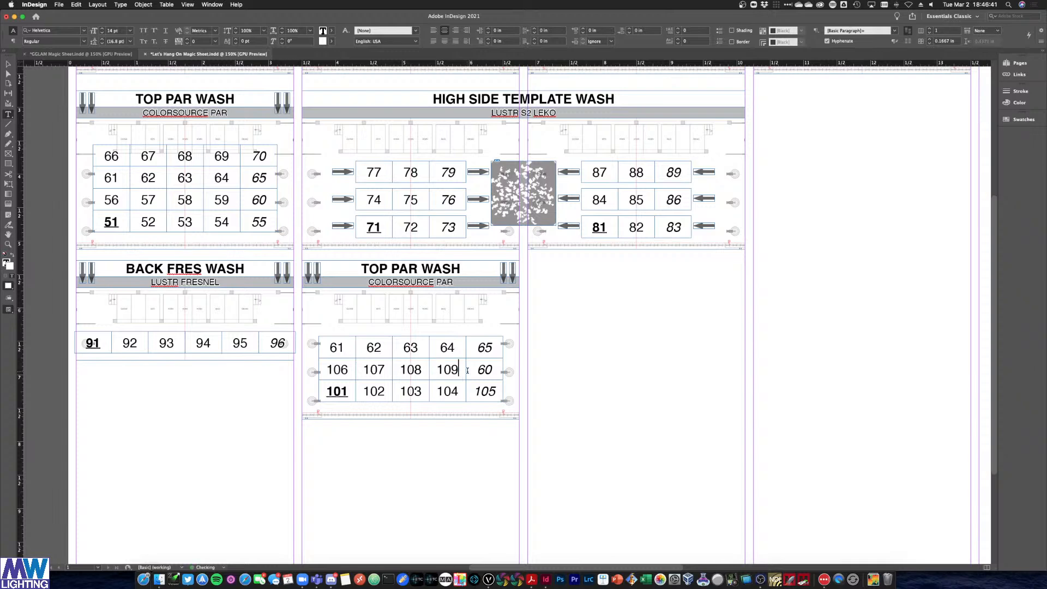
key("Tab")
type("110")
Renumber the top row of the duplicated block as channels 111 to 115
double_click(337, 347)
type("111")
double_click(379, 347)
type("112")
left_click(420, 346)
double_click(406, 347)
type("113")
double_click(444, 348)
type("114")
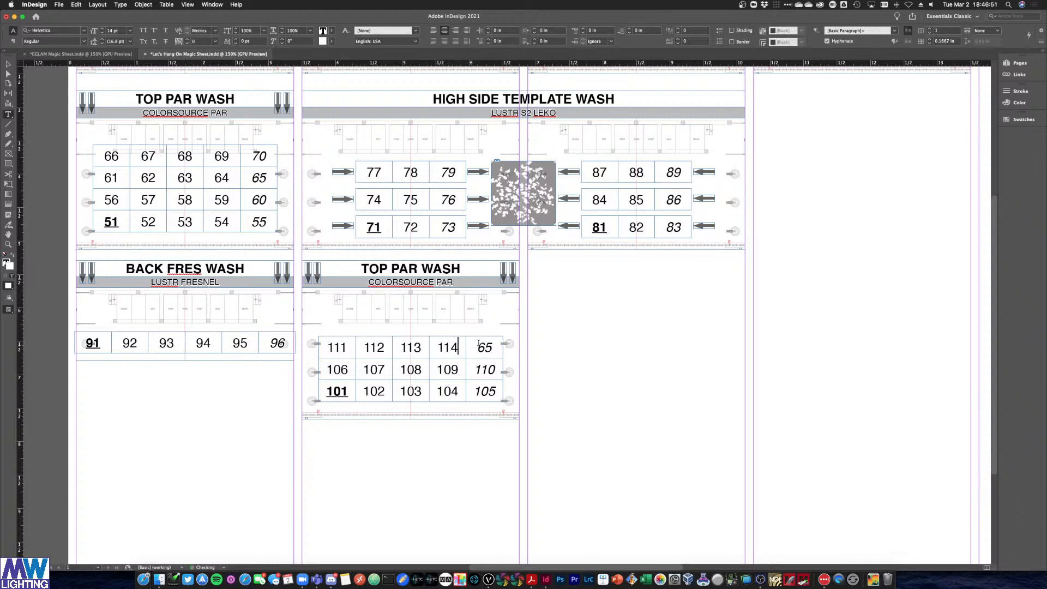
key("Tab")
type("115")
Retitle the duplicated block as FRONT FILL
left_click(8, 63)
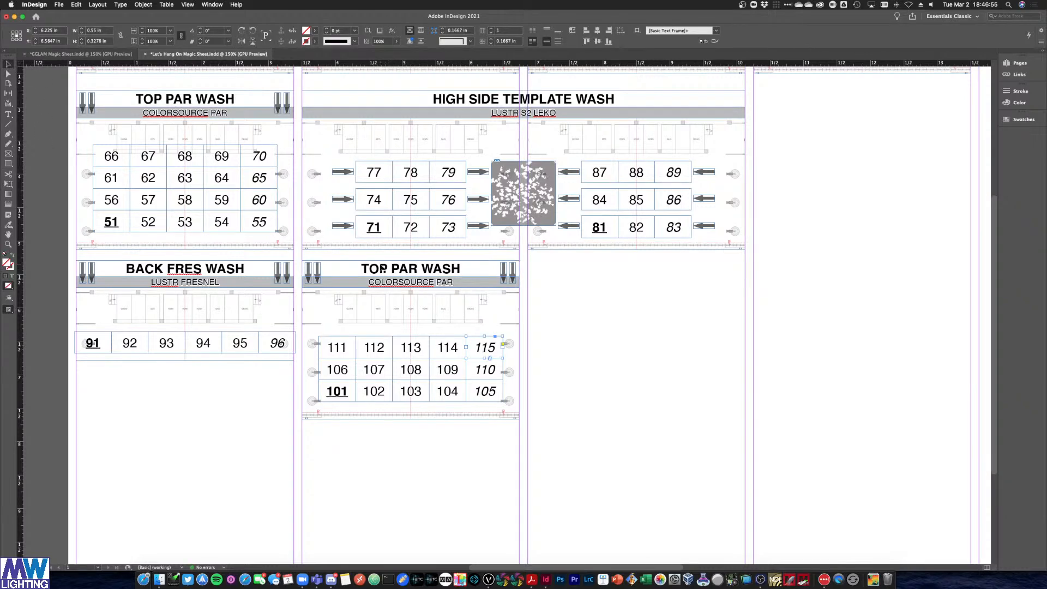
triple_click(382, 267)
type("FRONT FILL")
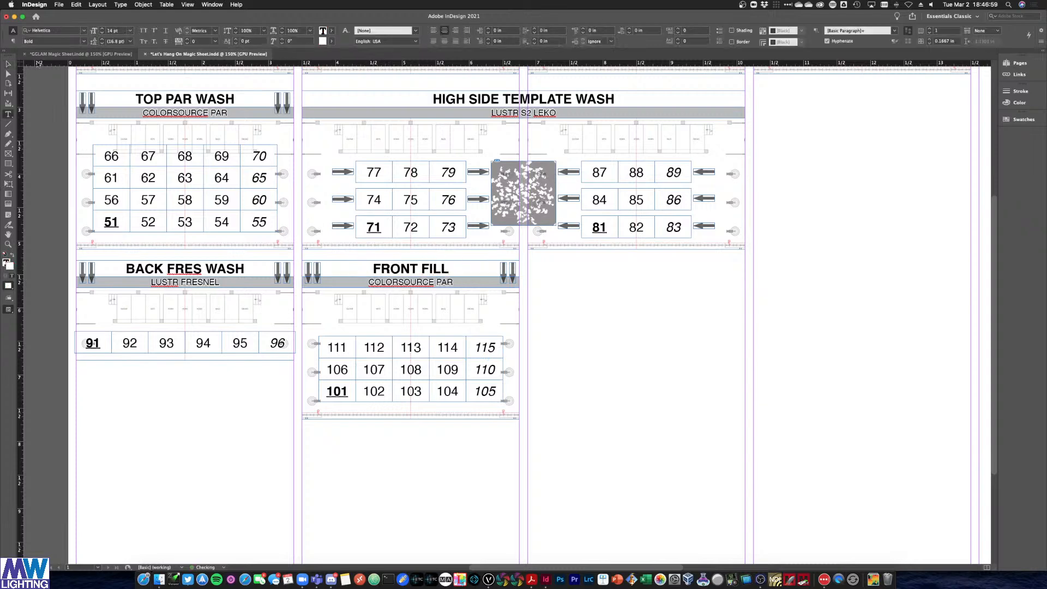
Change the FRONT FILL block's fixture line to S4 LED TUNGS - L201+R132
left_click(7, 64)
left_click(445, 288)
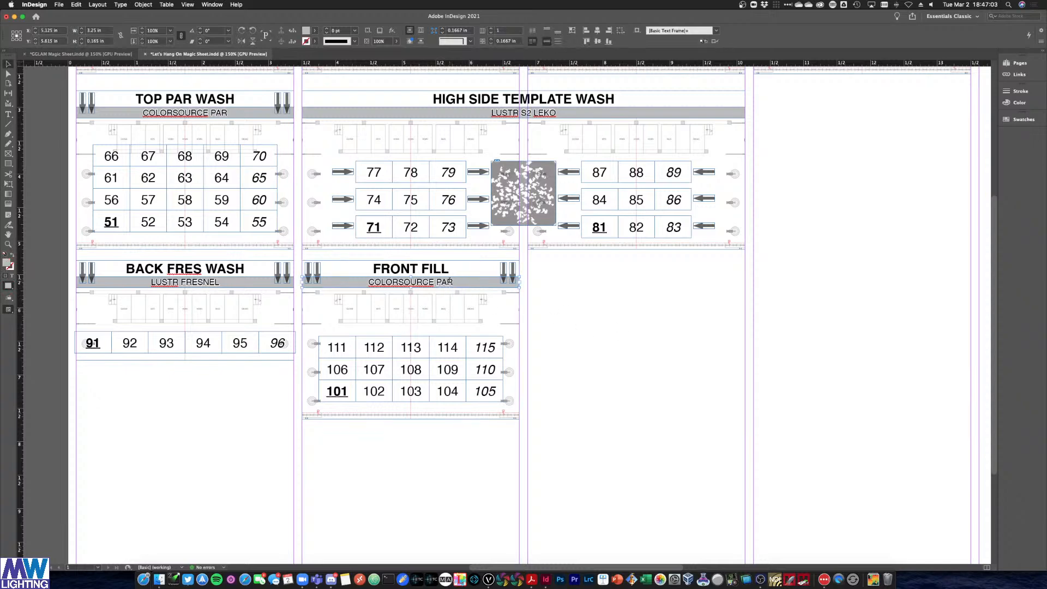
triple_click(449, 282)
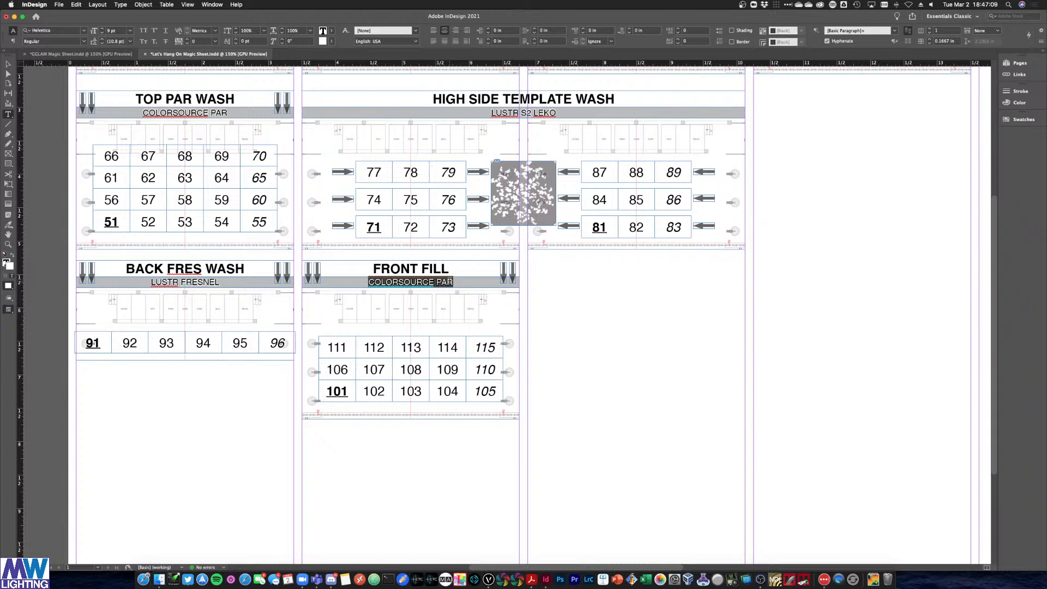
type("S4")
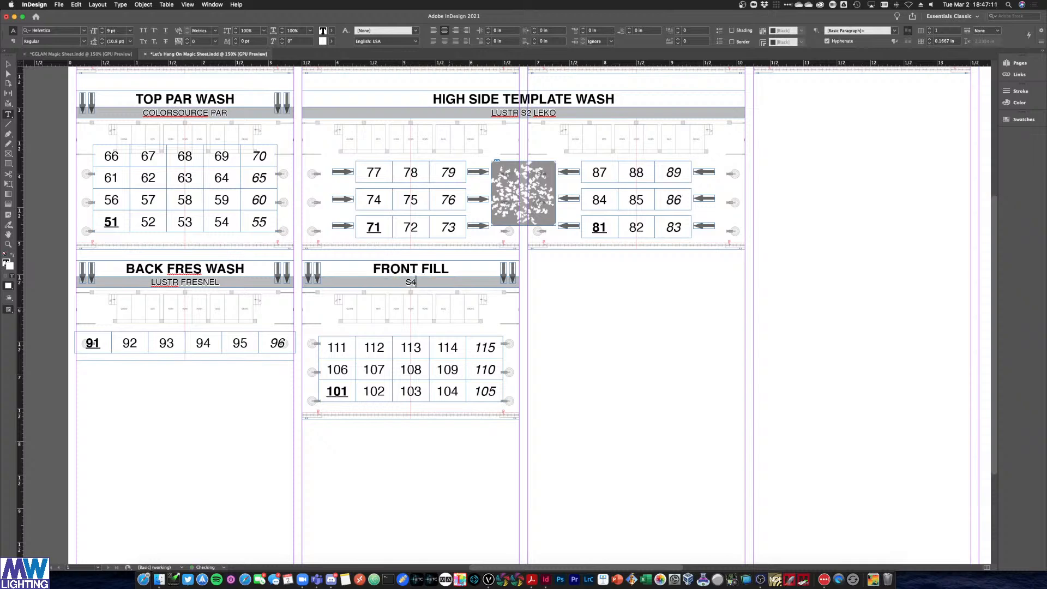
type(" LED TUNGS - L201+R13")
type("2")
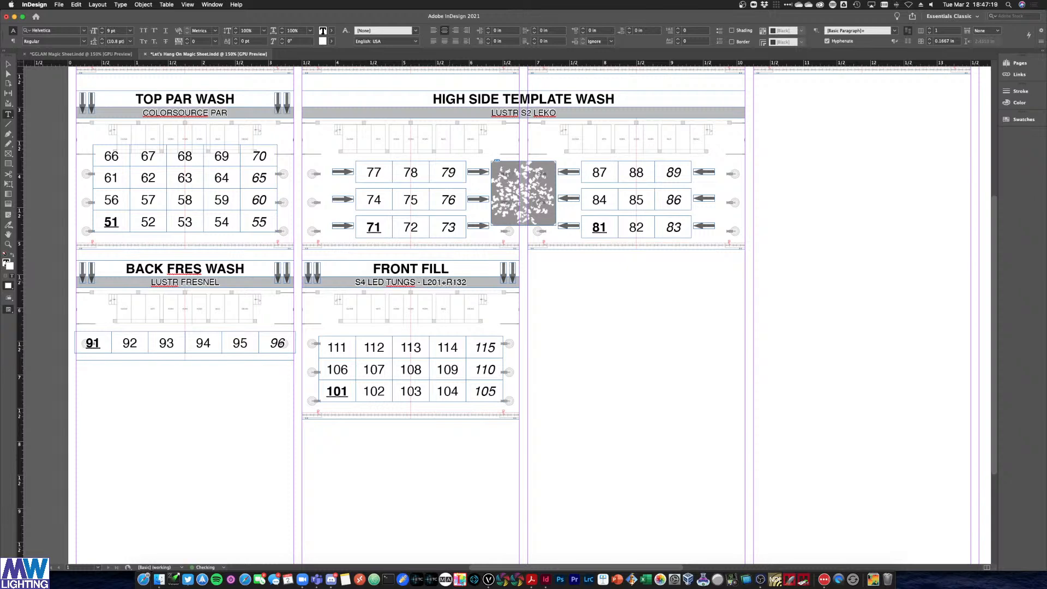
Append the gobo number to the HIGH SIDE TEMPLATE WASH fixture line so it reads LUSTR S2 LEKO - G579
left_click(8, 64)
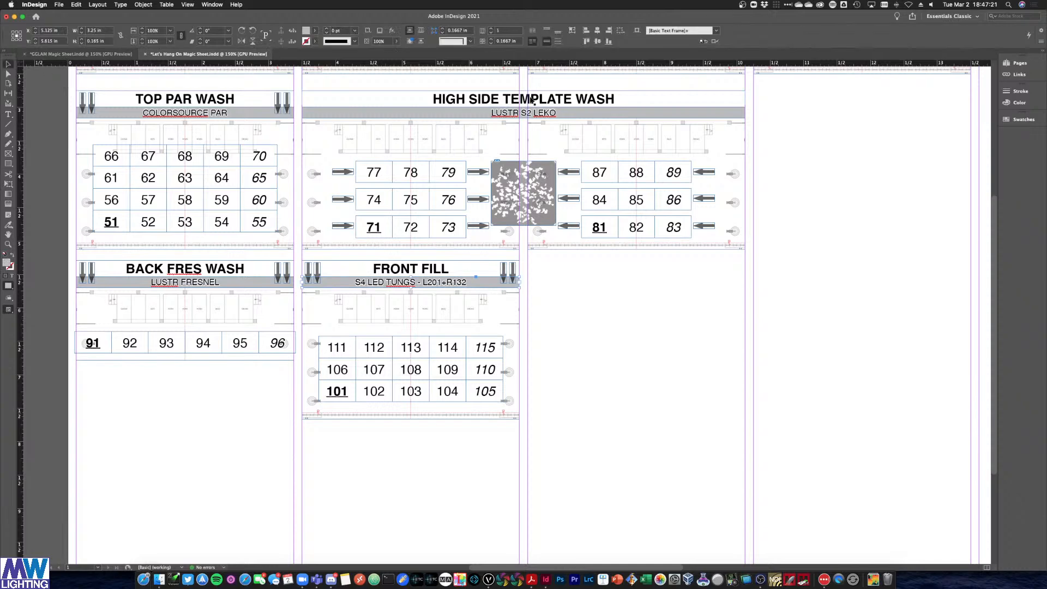
double_click(564, 113)
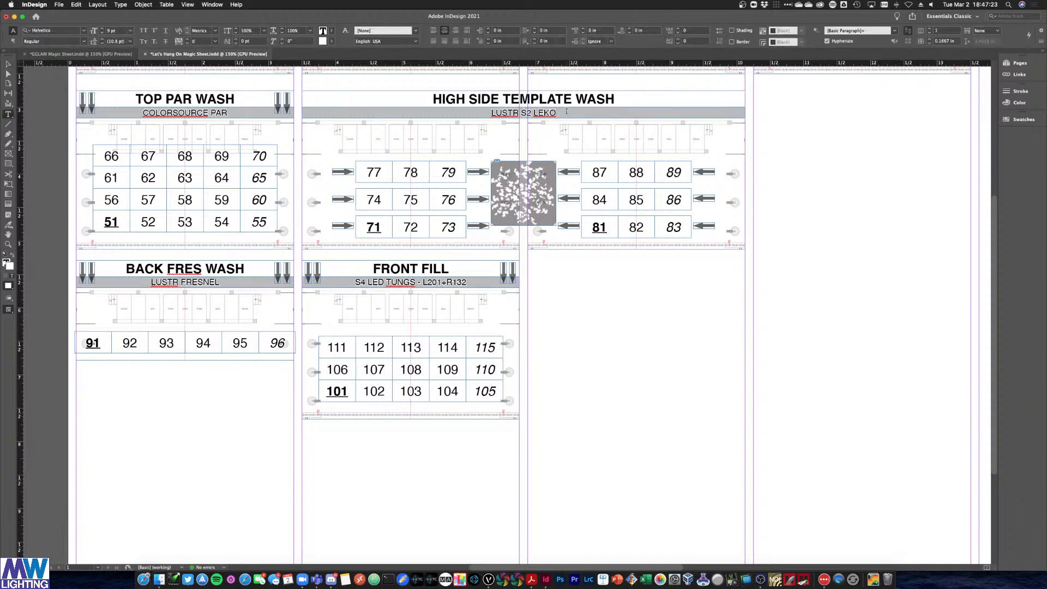
type("-")
key("BackSpace")
key("BackSpace")
type("- G579")
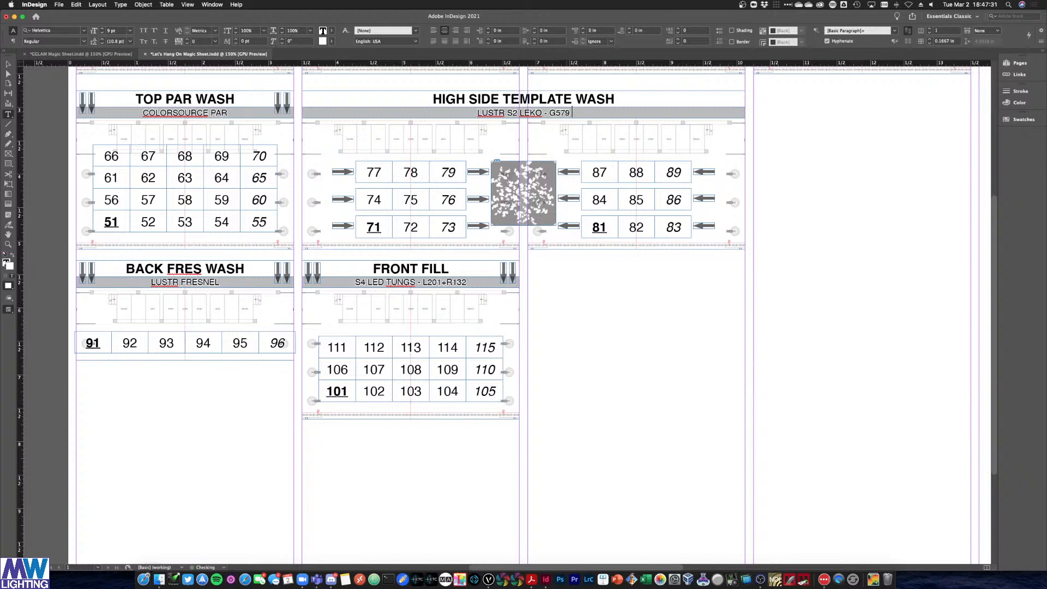
Append the colour to the HIGH SIDE TEMPLATE WASH fixture line so it reads LUSTR S2 LEKO - G579+R132
type(" &")
key("BackSpace")
key("BackSpace")
type("+R132")
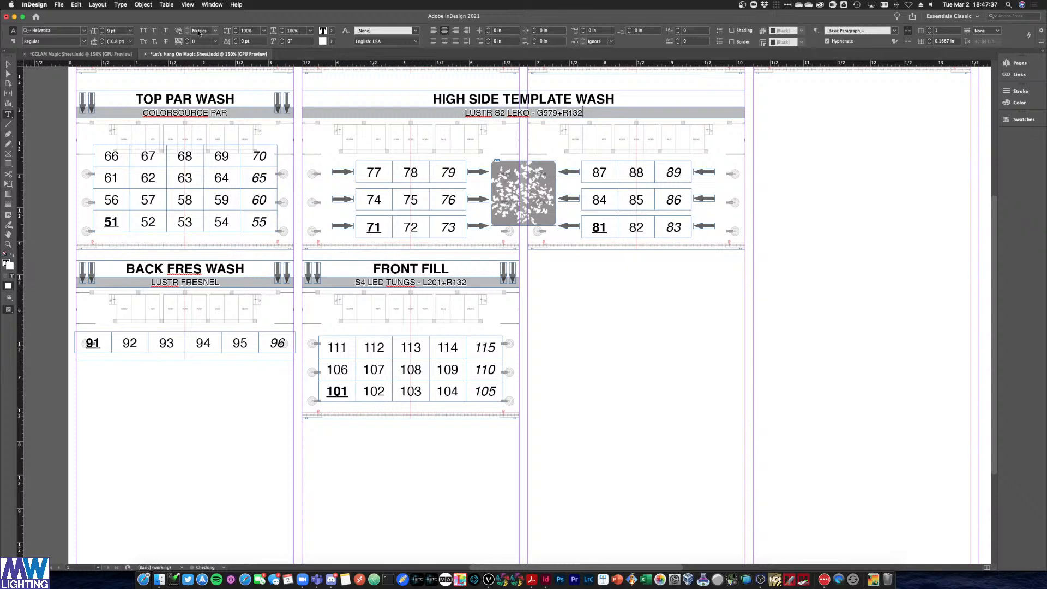
left_click(8, 64)
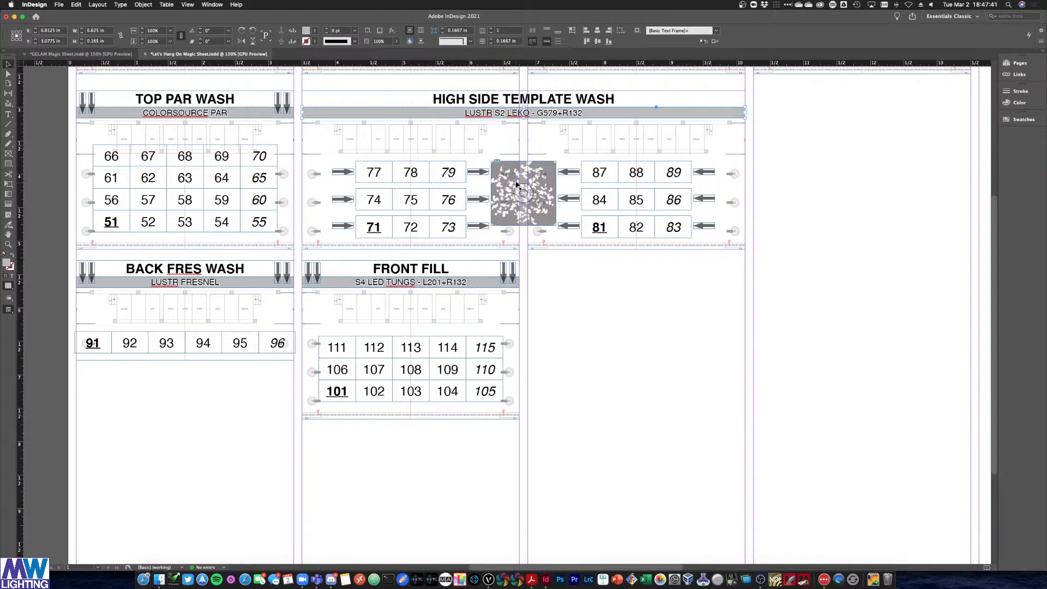
Nudge the gobo image in the HIGH SIDE TEMPLATE WASH block slightly down between its two channel groups
left_click(591, 347)
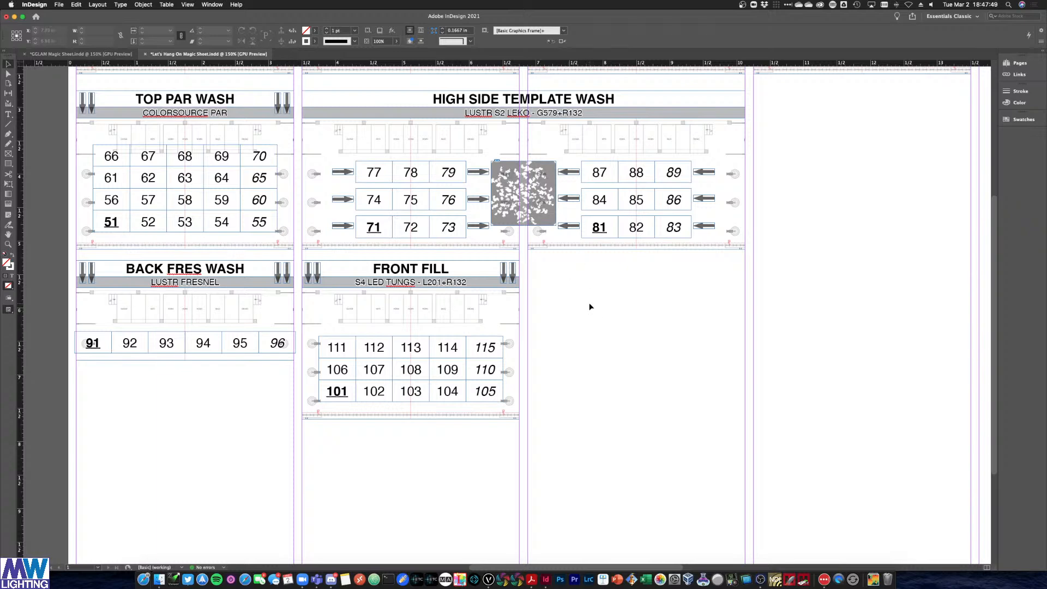
left_click(542, 216)
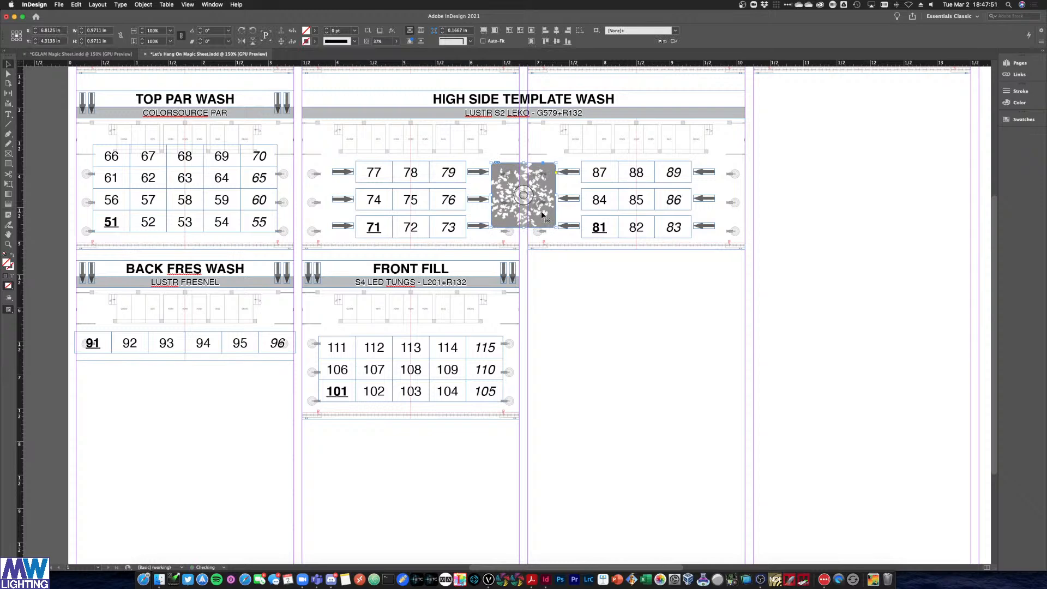
left_click(604, 289)
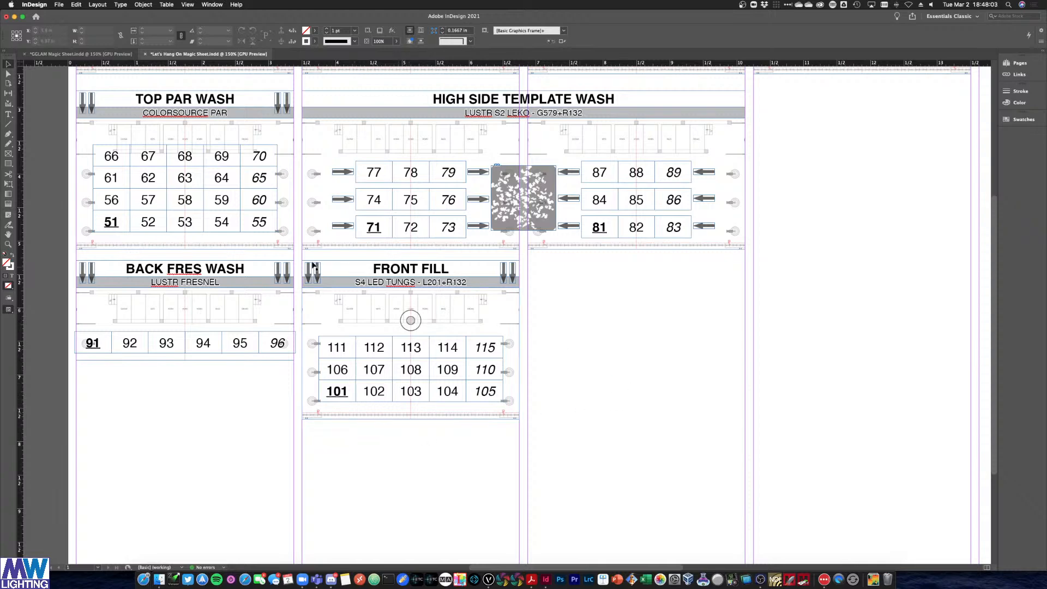
Load the L-numbered gel colours into the document's swatches with the FRONT FILL fixture line selected, and save the document
left_click(420, 286)
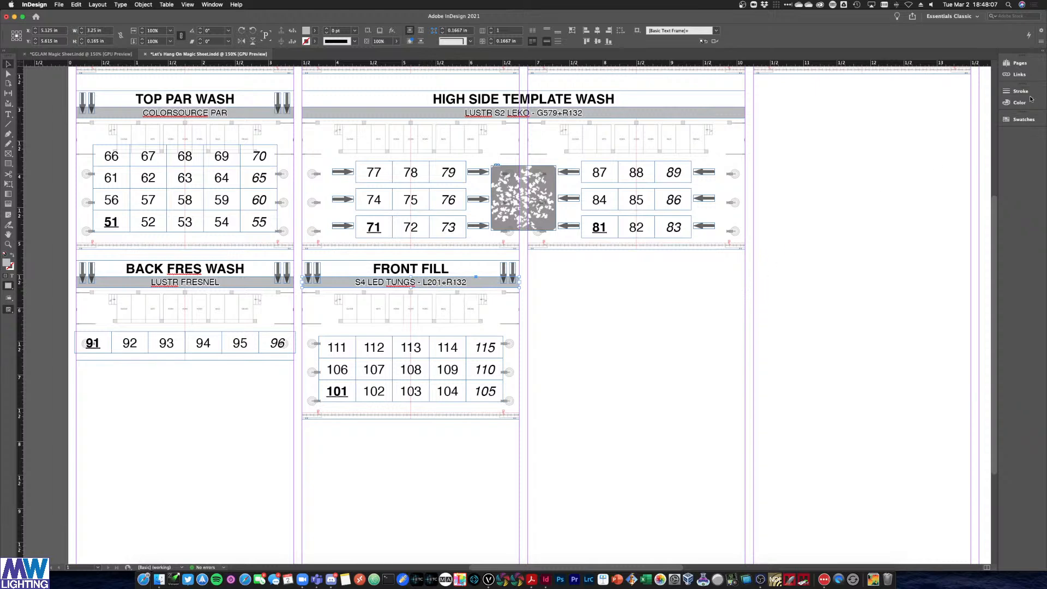
left_click(1015, 125)
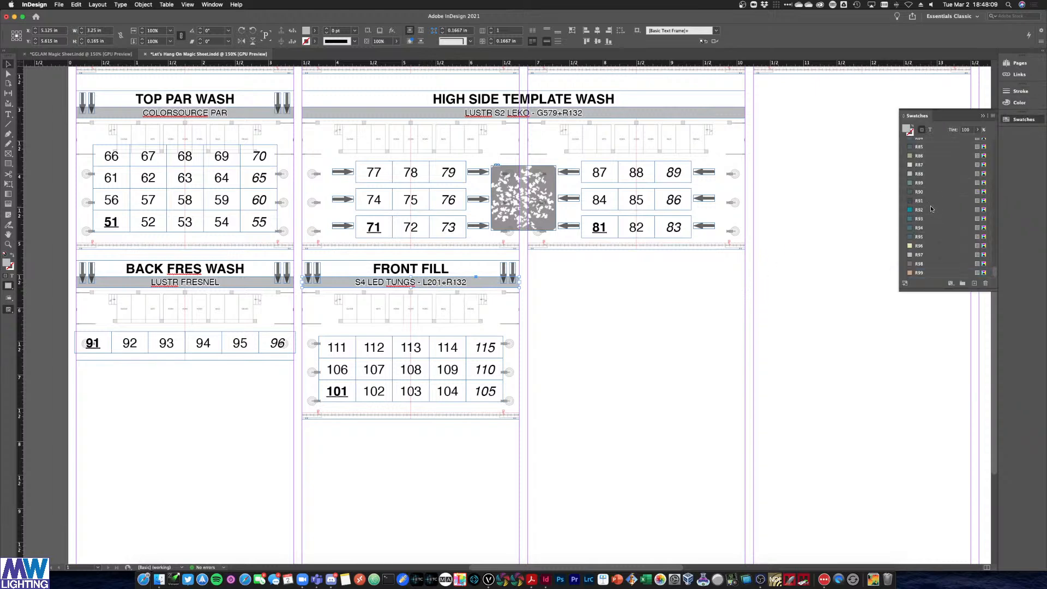
left_click(995, 116)
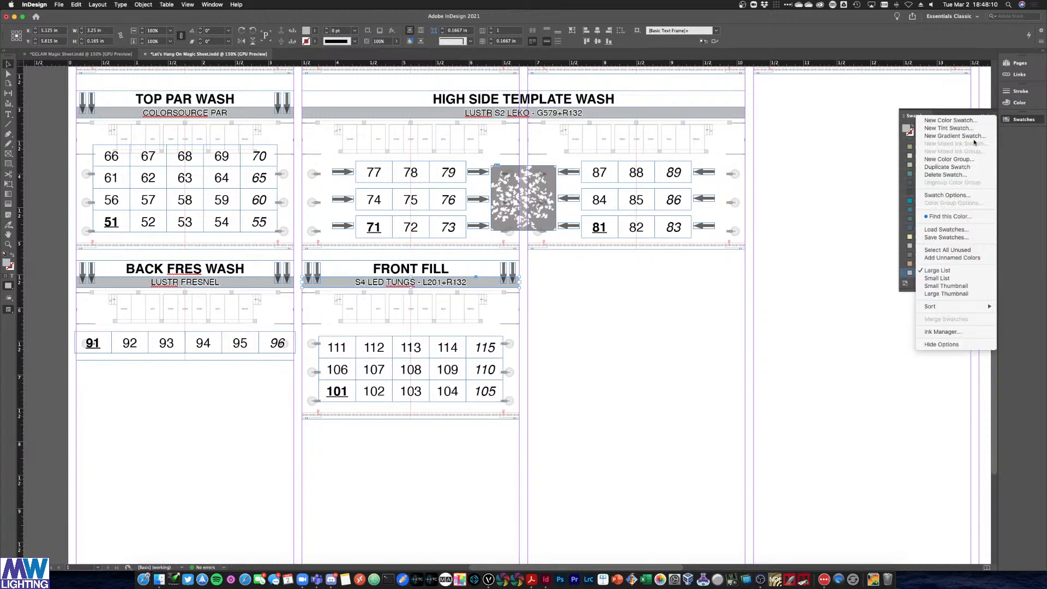
left_click(948, 199)
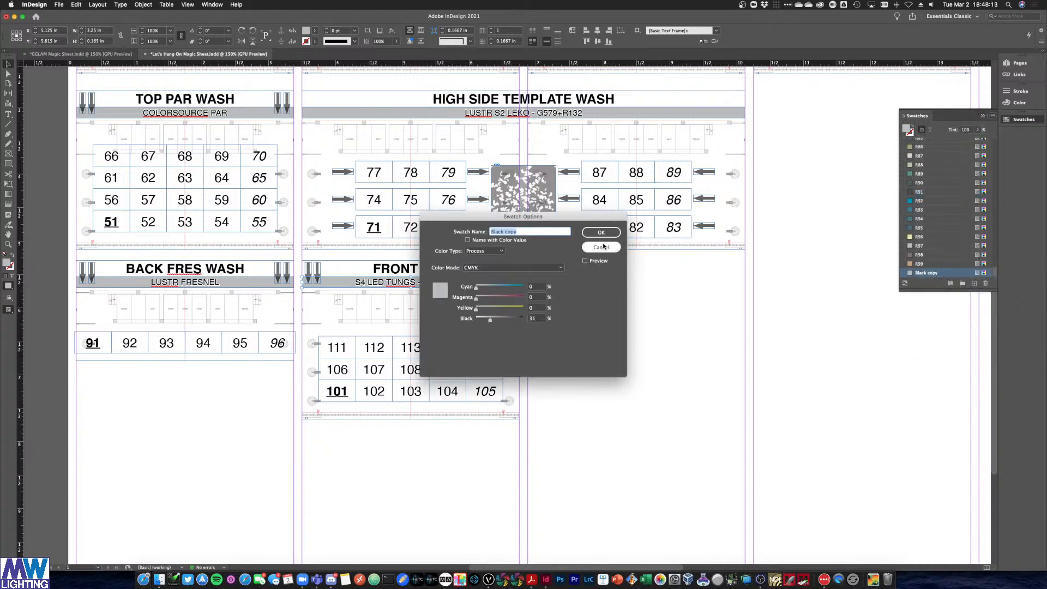
left_click(603, 246)
left_click(993, 115)
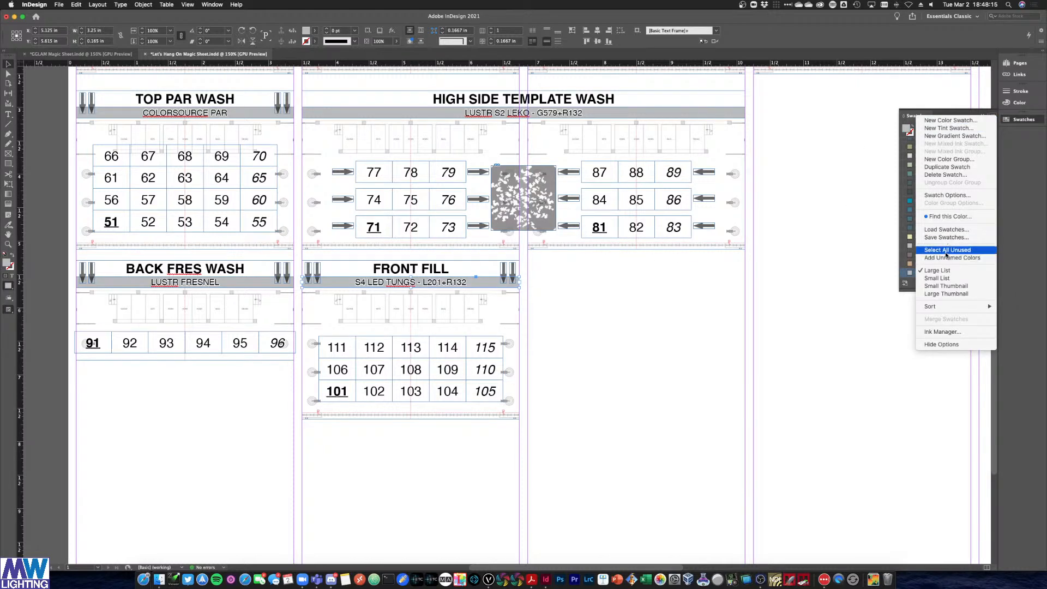
left_click(948, 229)
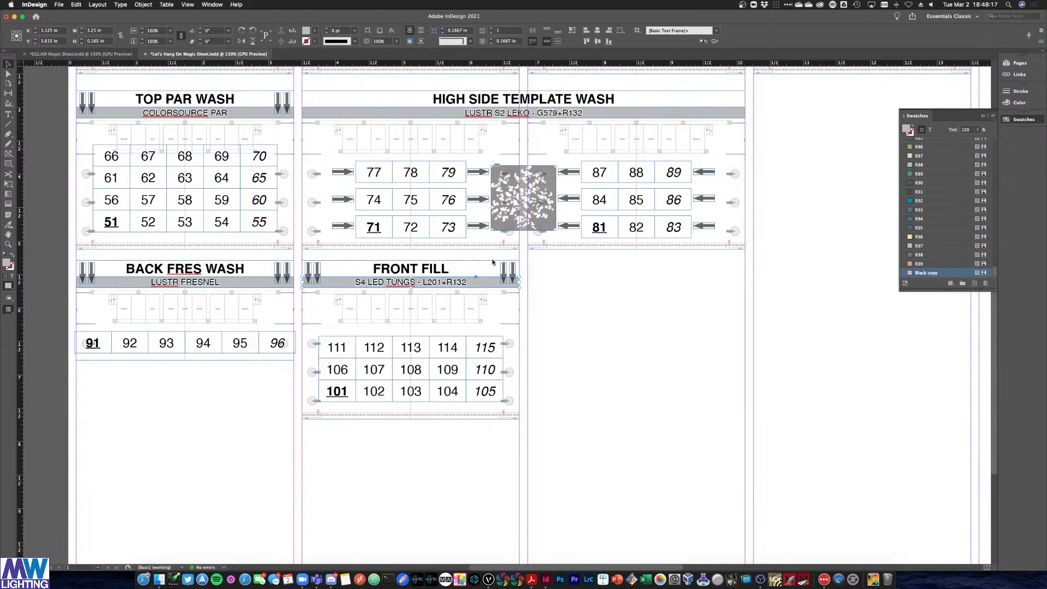
double_click(336, 168)
left_click(710, 282)
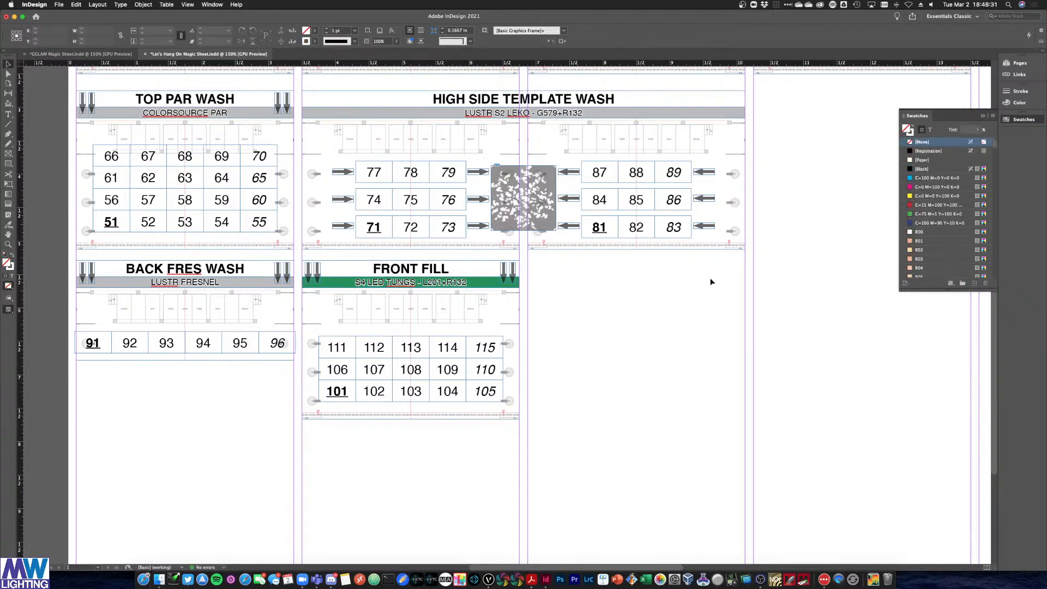
key("super+s")
Fill the FRONT FILL fixture line's bar with the L201 gel swatch
left_click(480, 288)
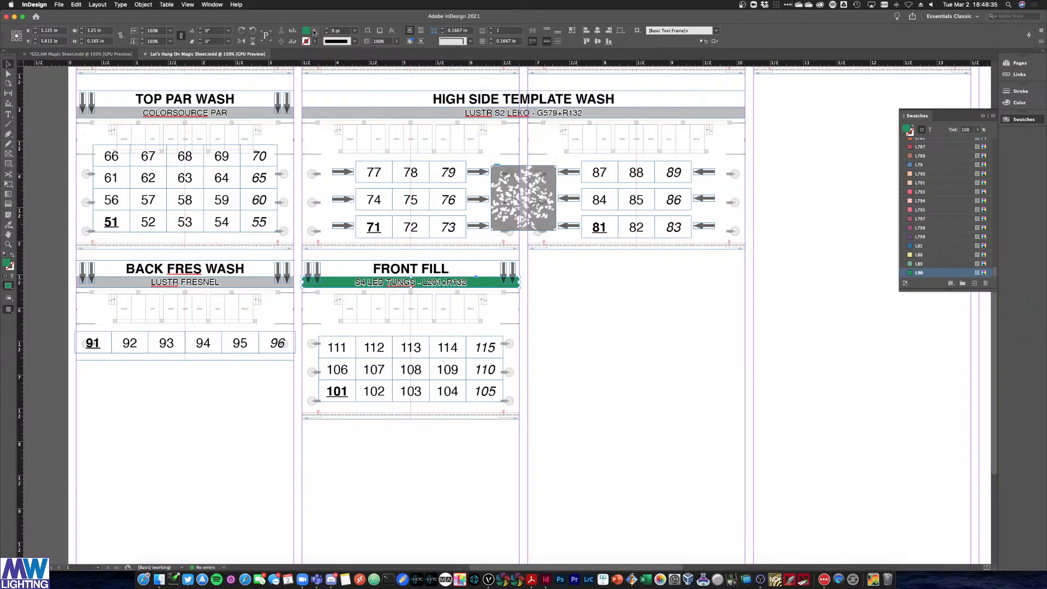
left_click(314, 31)
scroll(270, 95, "up", 10)
scroll(269, 97, "up", 10)
left_click(269, 100)
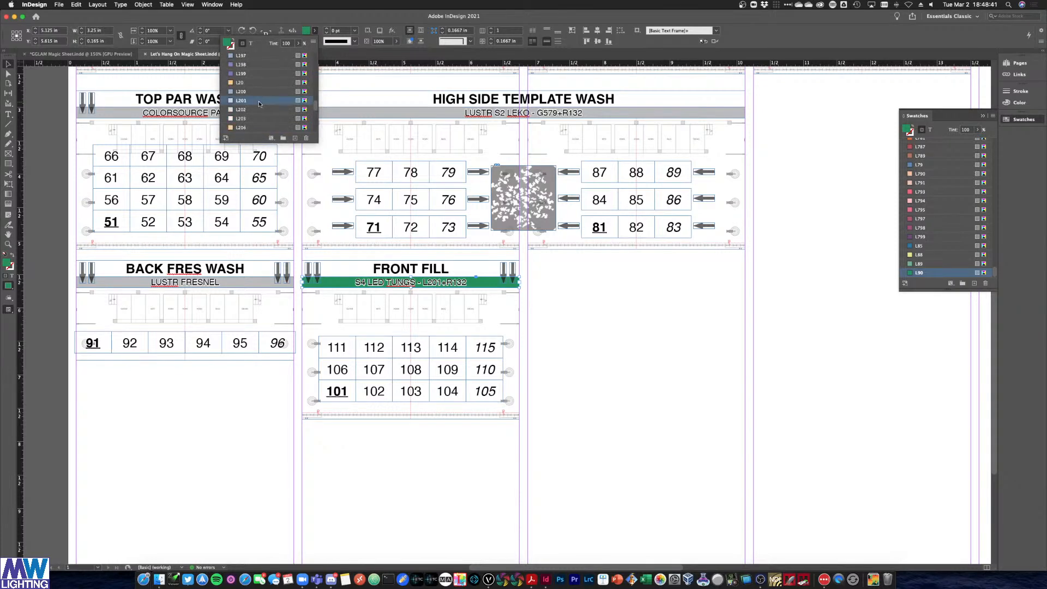
Try other gel swatches such as L193 on the FRONT FILL fixture bar and return it to the light blue fill
left_click(256, 91)
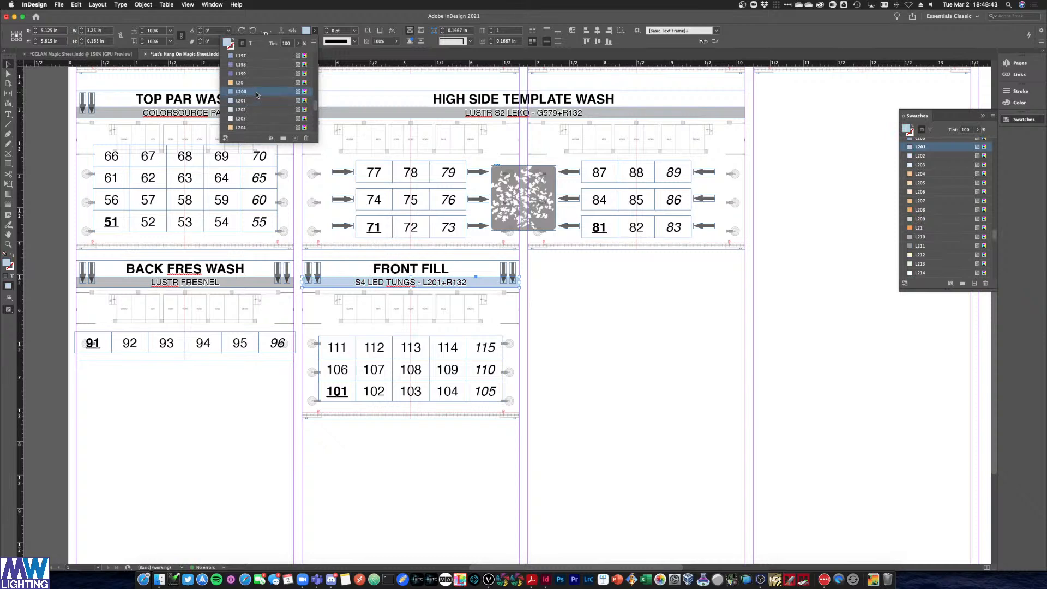
left_click(257, 101)
left_click(256, 109)
left_click(256, 118)
left_click(255, 110)
scroll(252, 99, "up", 3)
left_click(252, 99)
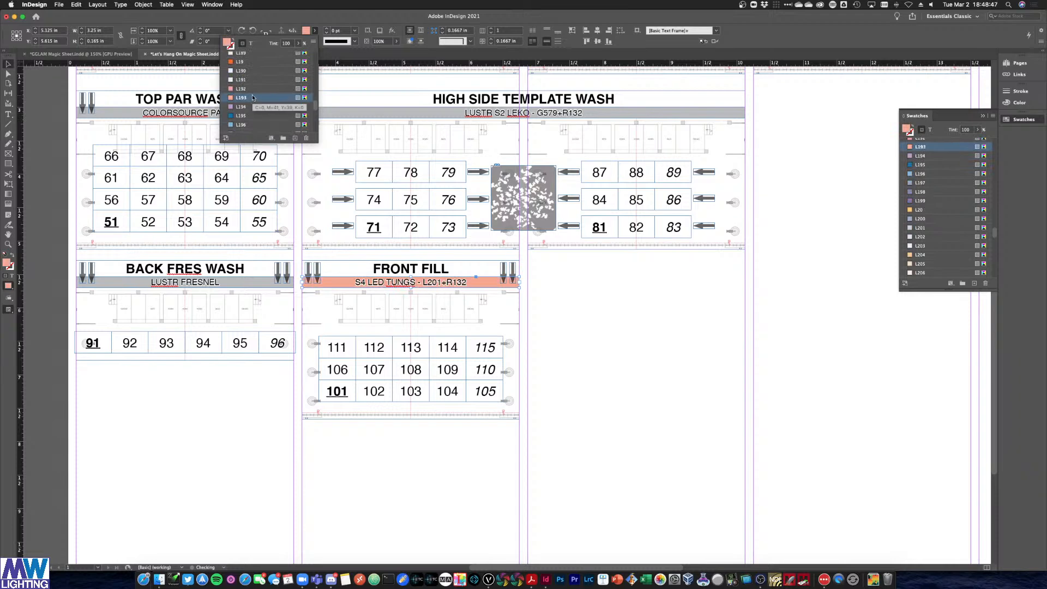
scroll(252, 97, "down", 2)
scroll(252, 97, "up", 3)
scroll(252, 97, "down", 5)
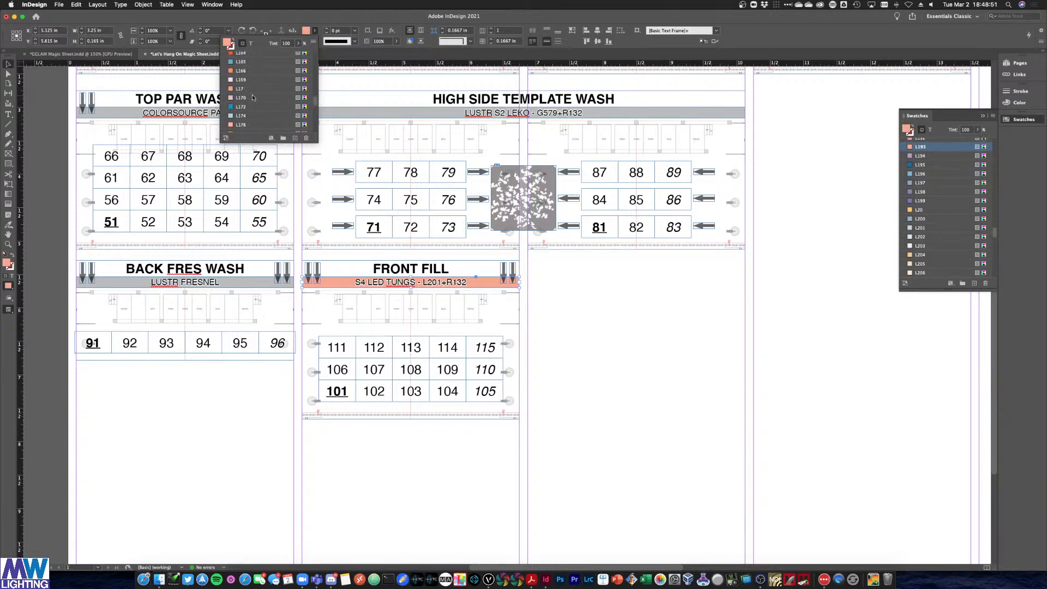
left_click(252, 97)
left_click(32, 84)
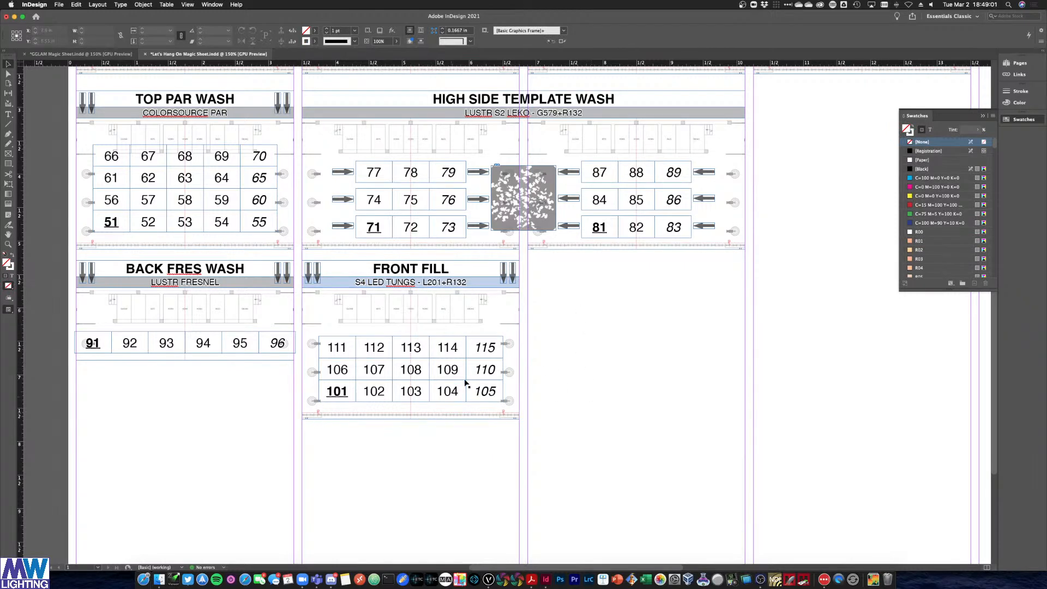
Switch to the cheat sheet PDF and highlight the BOX BOOM FAR and NEAR BOX FILL rows, channels 121 to 146
key("ctrl+Up")
left_click(114, 264)
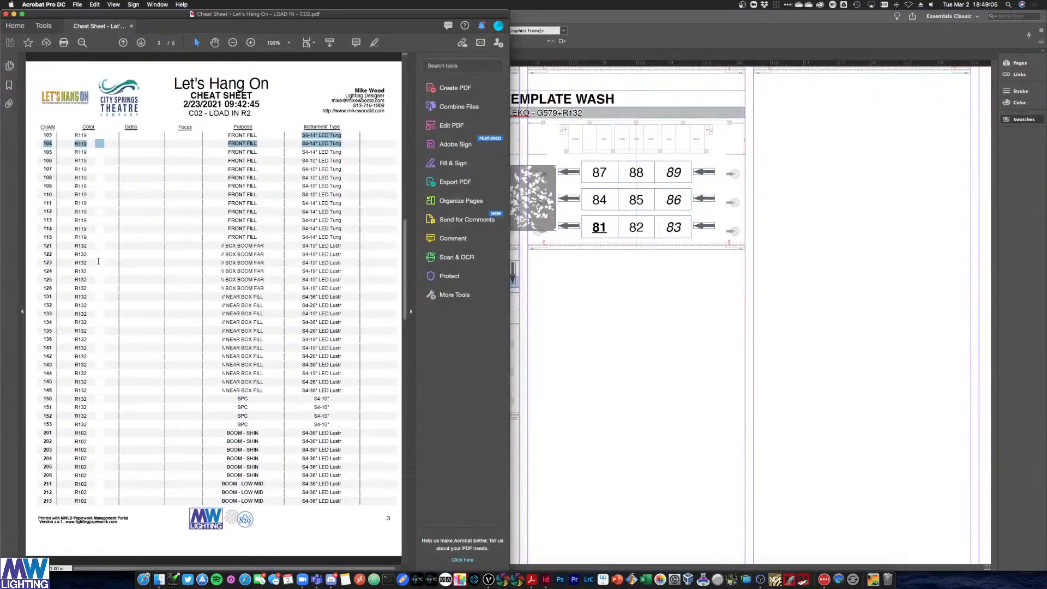
left_click_drag(45, 247, 267, 285)
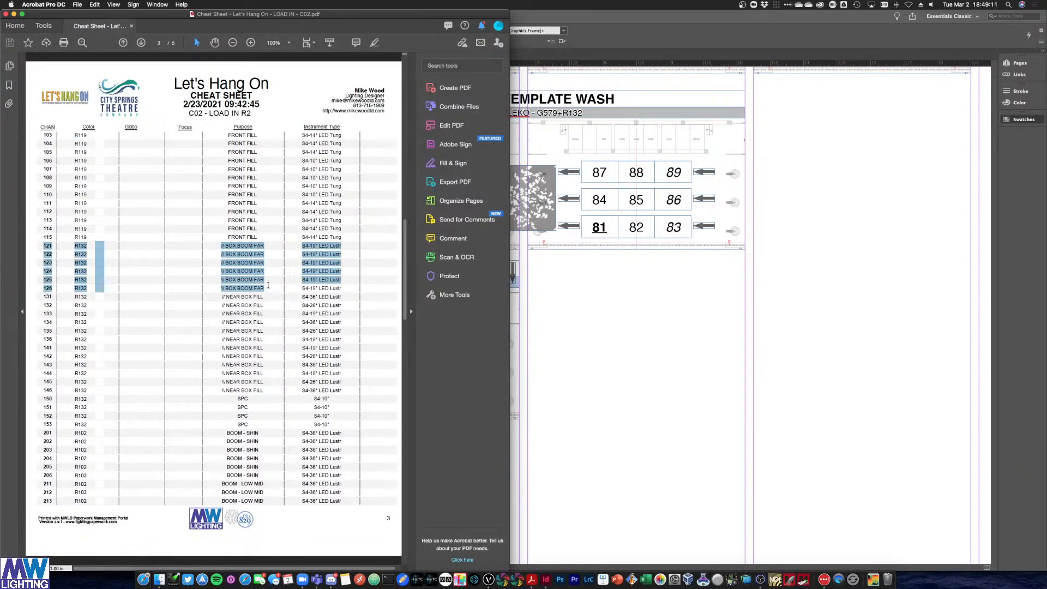
left_click_drag(269, 289, 268, 391)
Switch to the Vectorworks front-of-house plot and examine the fixtures hung at the BOX C BALC position
key("ctrl+Up")
left_click(400, 244)
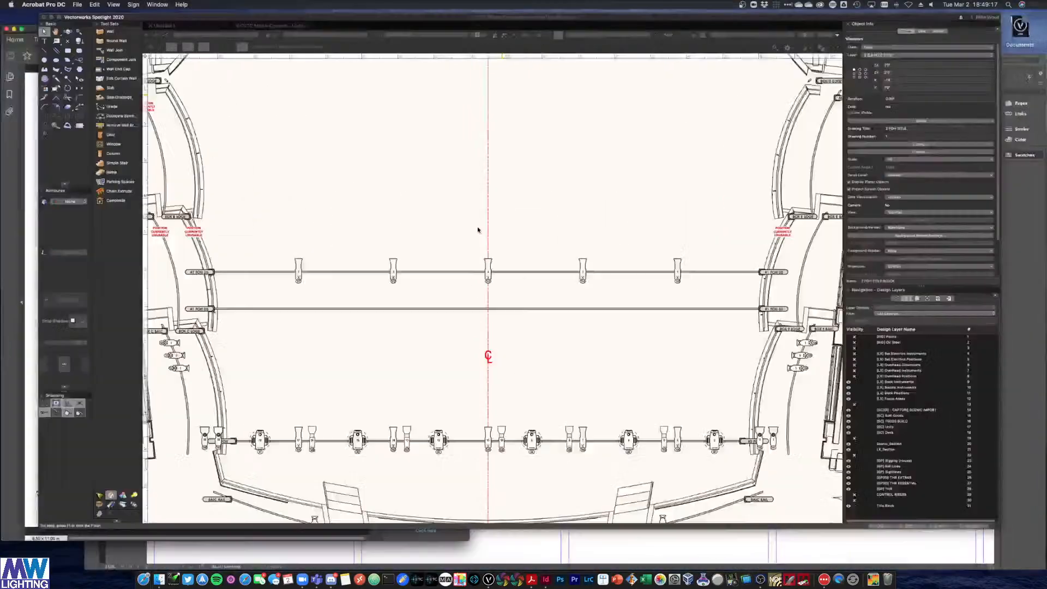
scroll(400, 245, "down", 5)
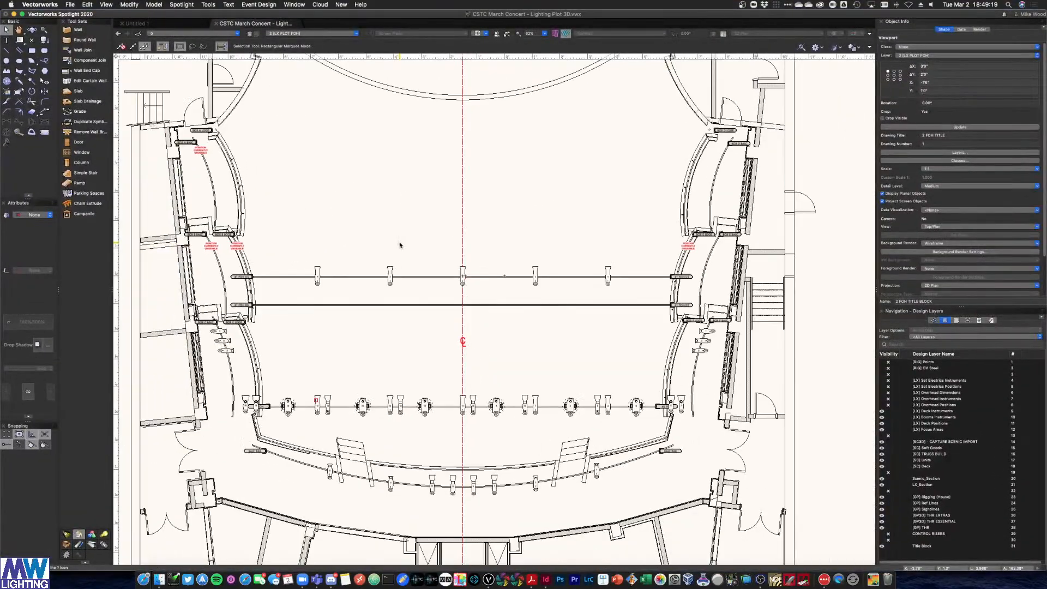
scroll(416, 190, "up", 5)
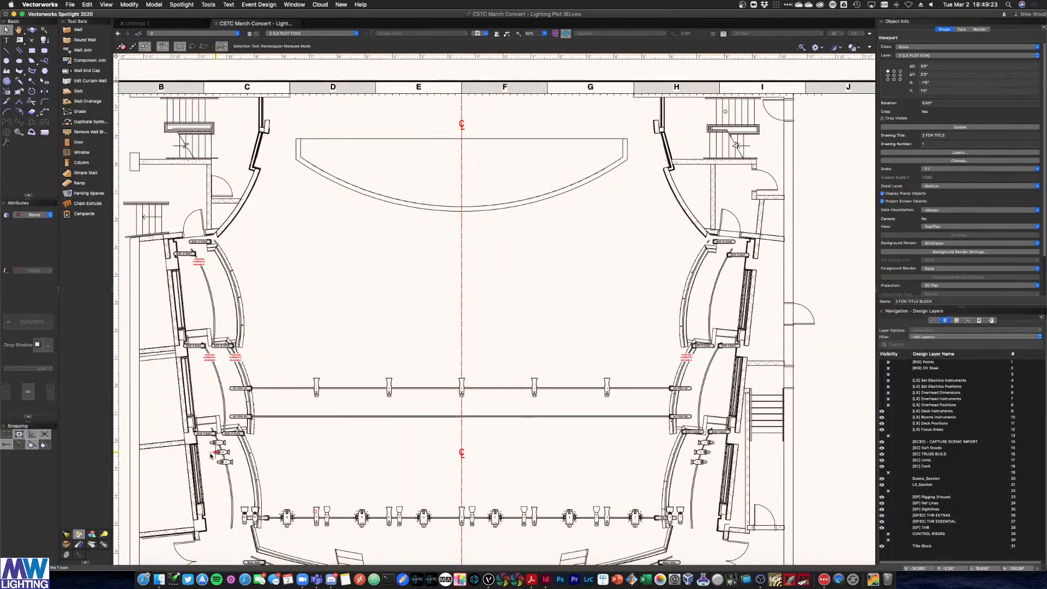
scroll(212, 454, "up", 5)
scroll(212, 454, "up", 3)
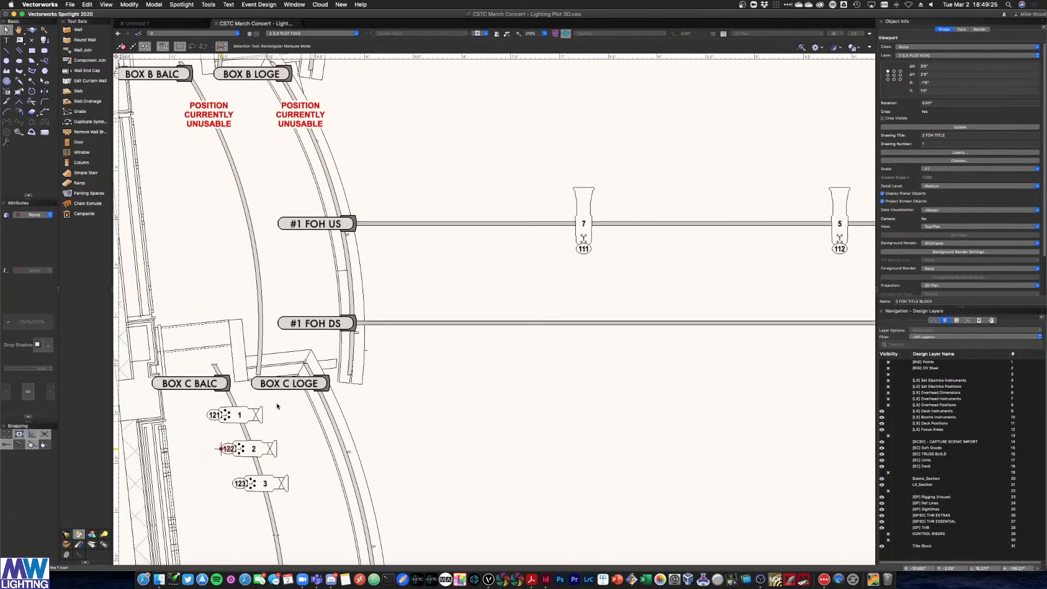
Recheck the box channels in the cheat sheet PDF and return to the front-of-house plot in Vectorworks
key("ctrl+Up")
left_click(161, 304)
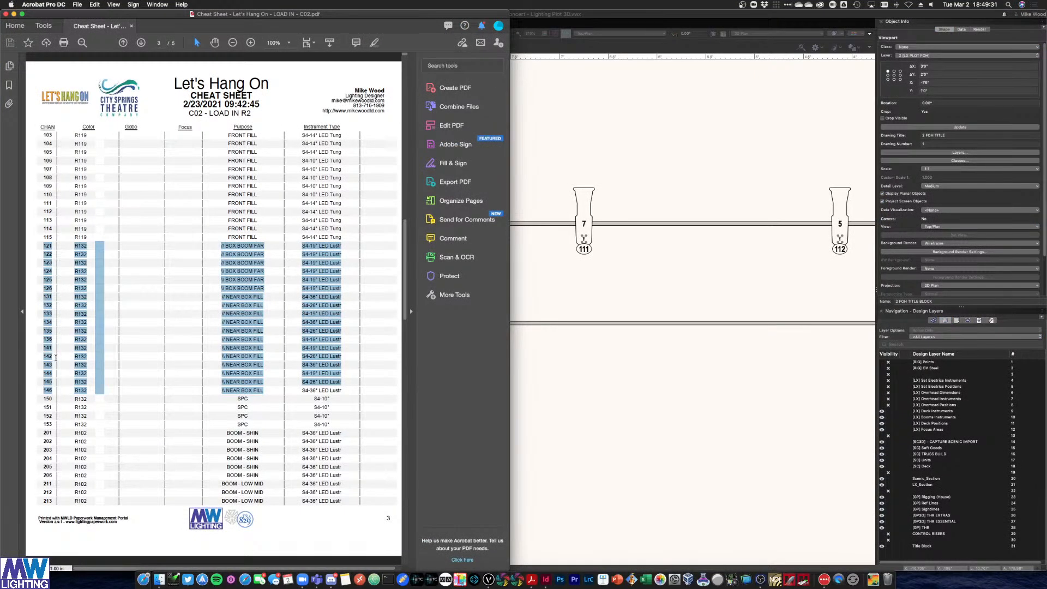
left_click(675, 270)
scroll(675, 271, "down", 5)
left_click_drag(675, 271, 427, 424)
scroll(463, 322, "up", 3)
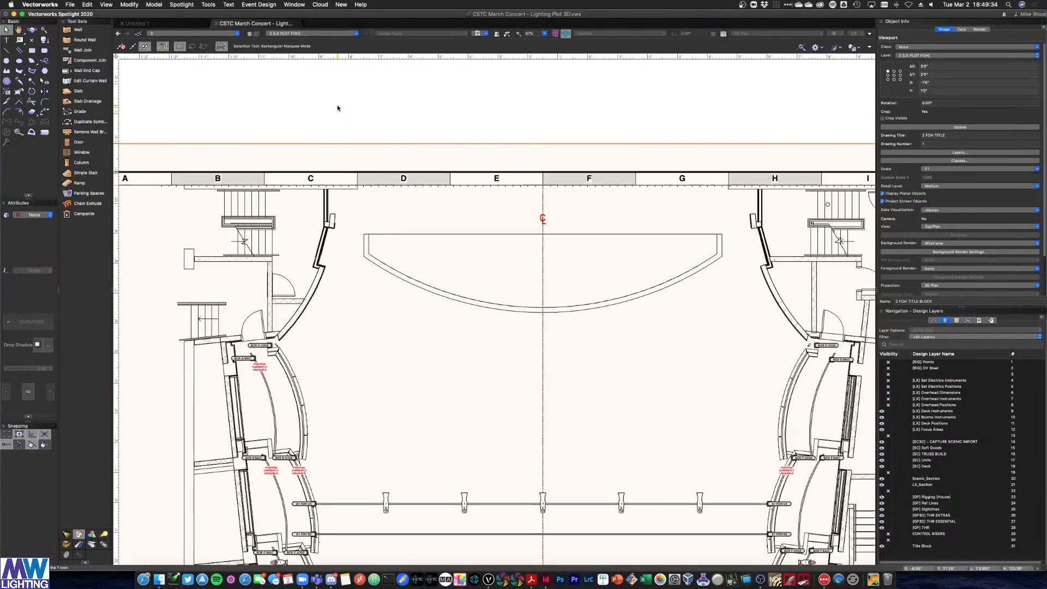
Display the LX PLOT BOOM LADDER sheet layer and examine the channels on the SR booms and ladder
left_click(301, 34)
scroll(319, 187, "down", 5)
scroll(319, 187, "up", 5)
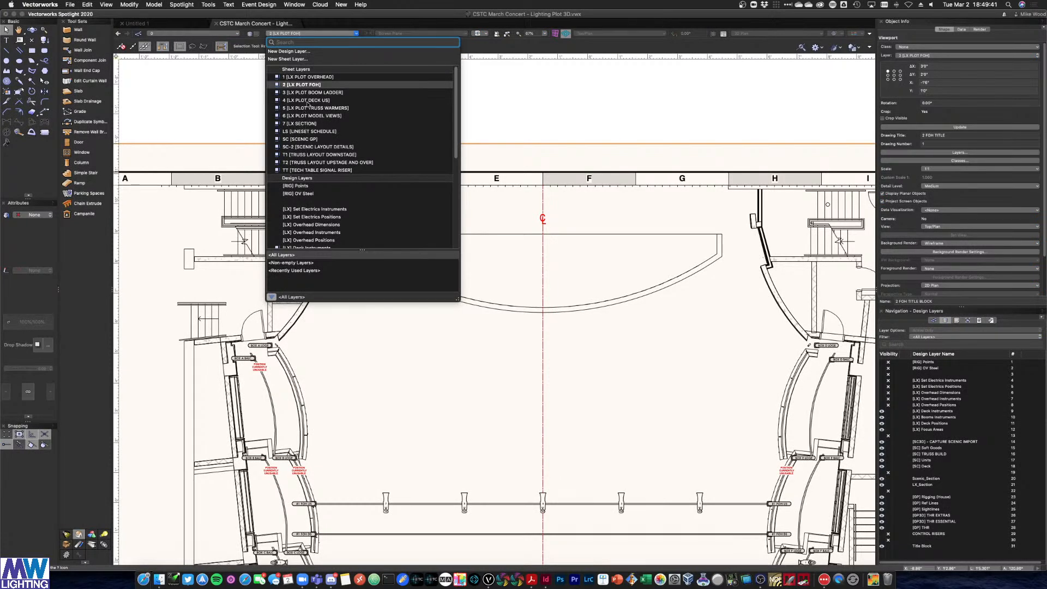
key("Escape")
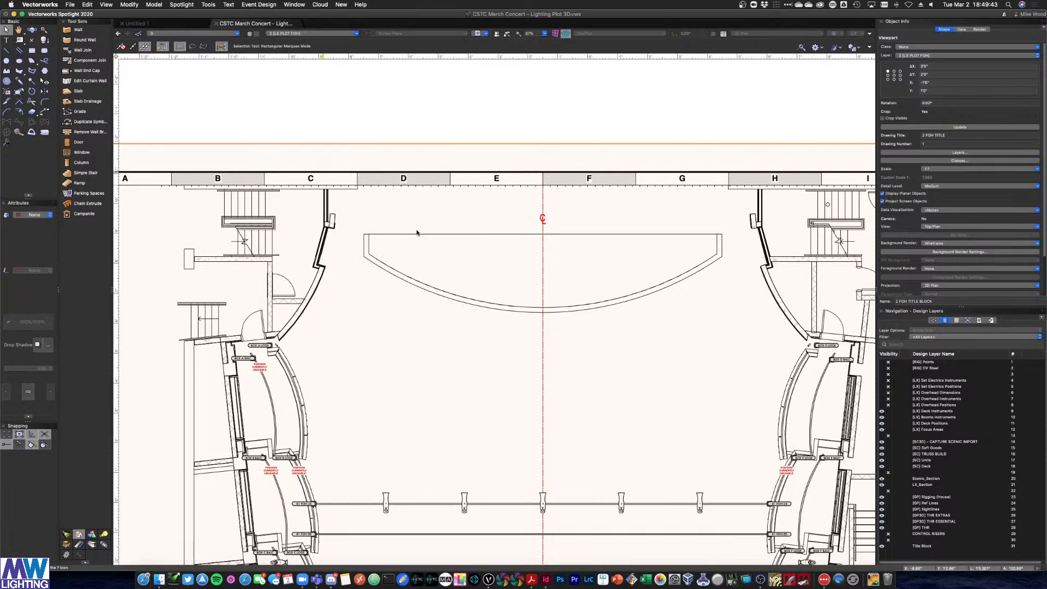
key("super+Down")
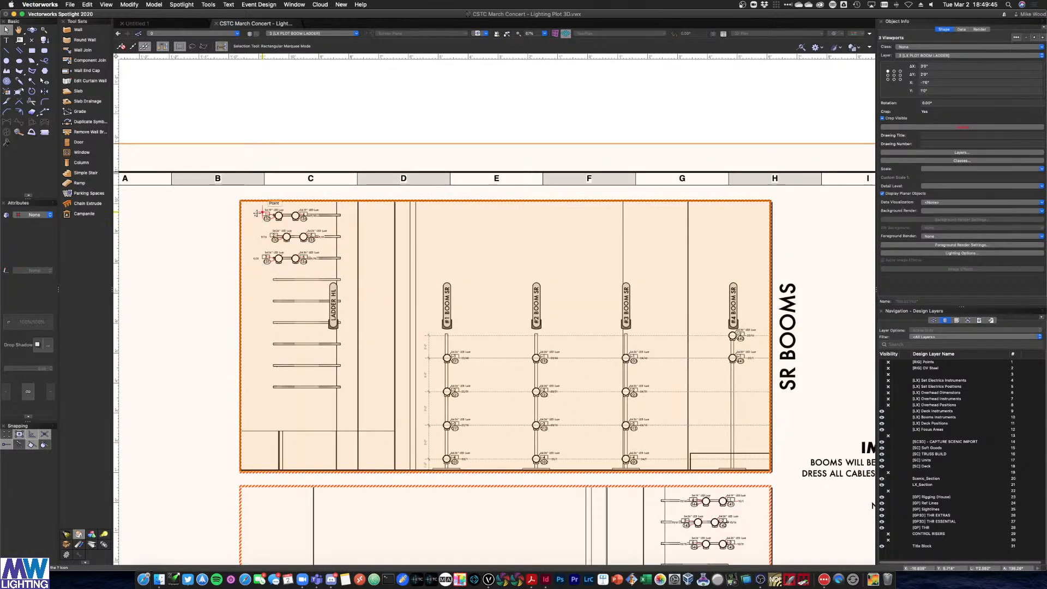
scroll(256, 213, "up", 3)
scroll(256, 213, "down", 3)
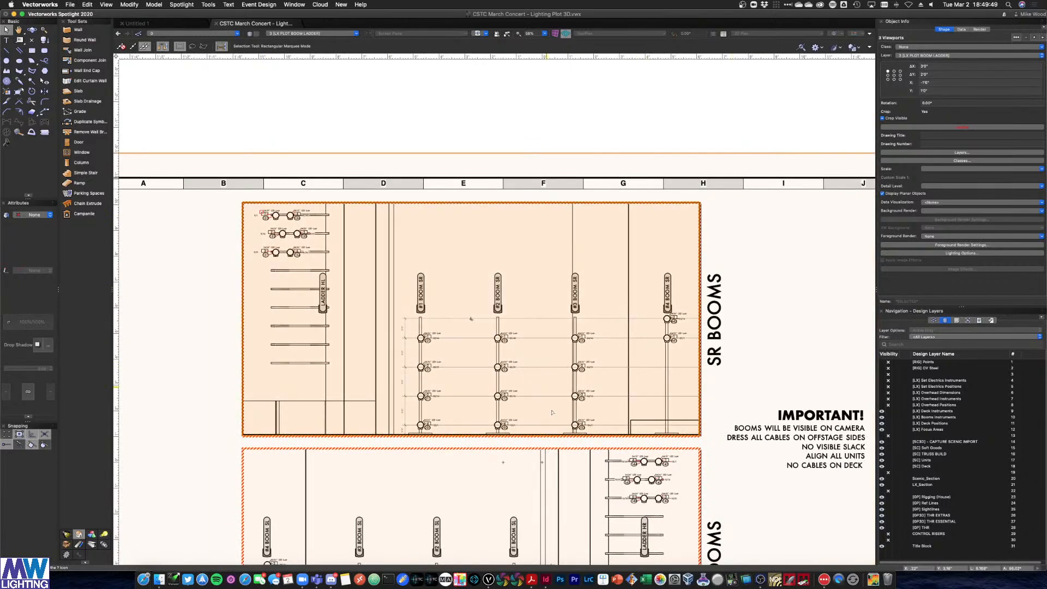
scroll(565, 363, "up", 4)
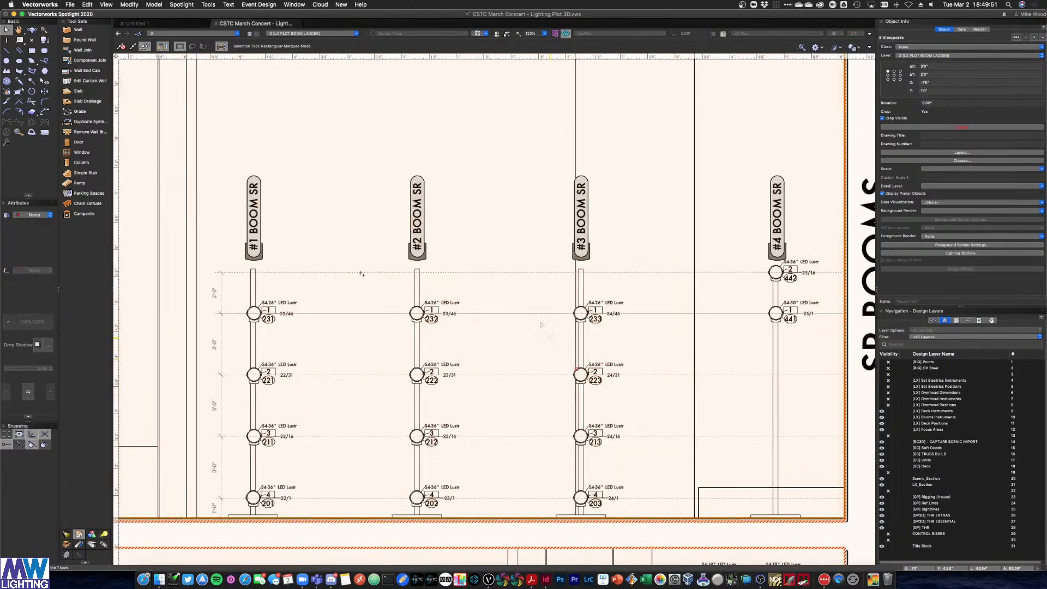
scroll(497, 223, "down", 3)
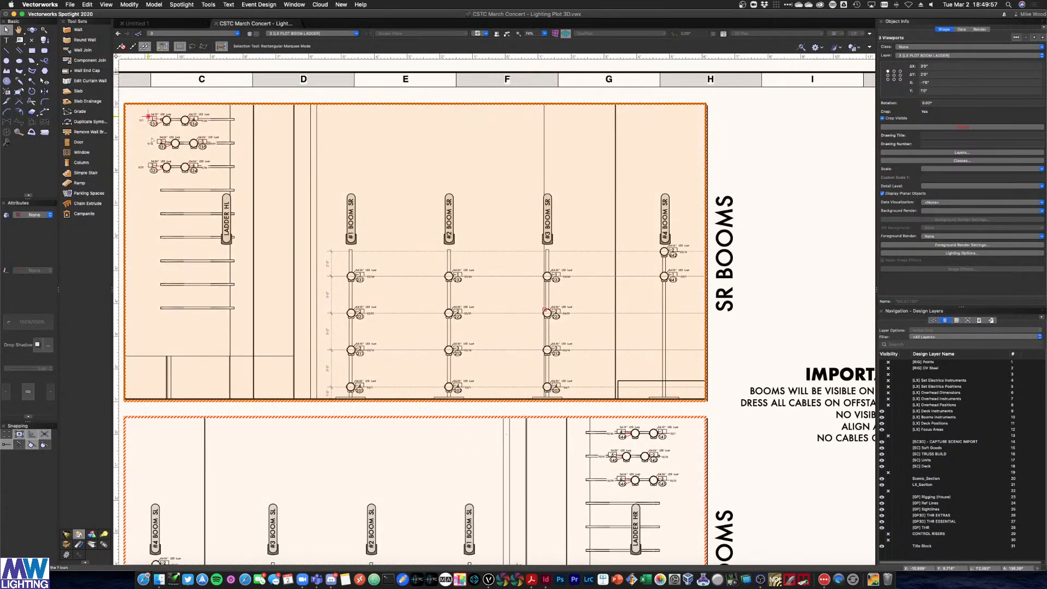
Display the [LX] Deck Instruments design layer of the plot
left_click(289, 33)
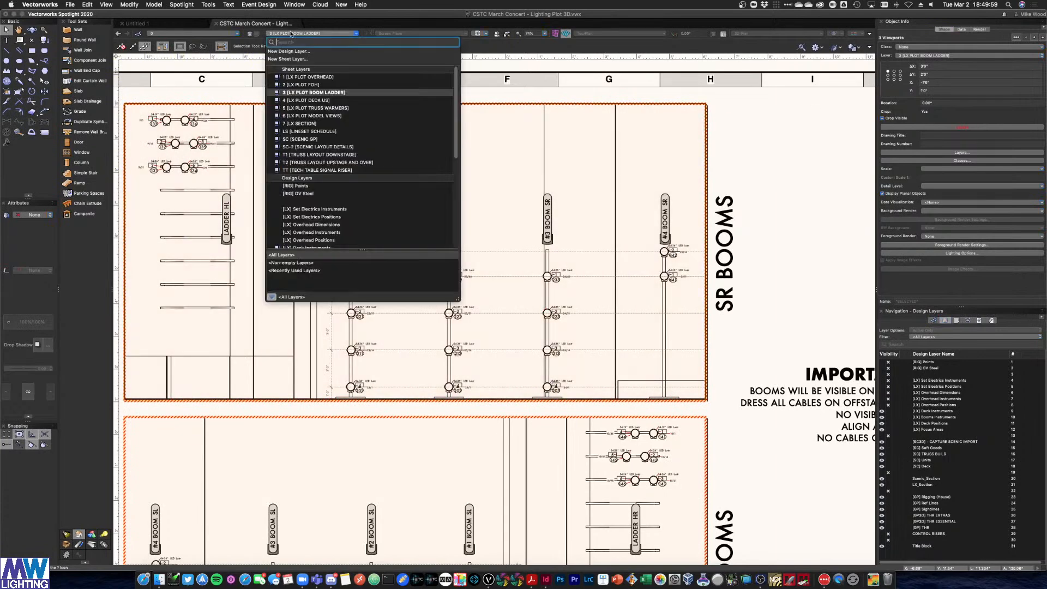
scroll(334, 146, "down", 3)
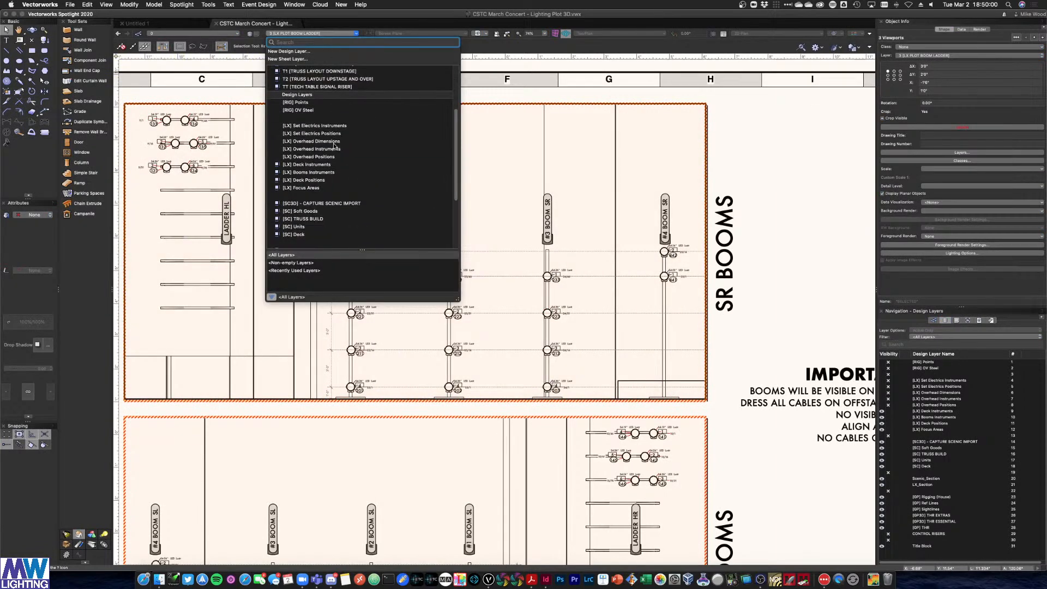
left_click(314, 165)
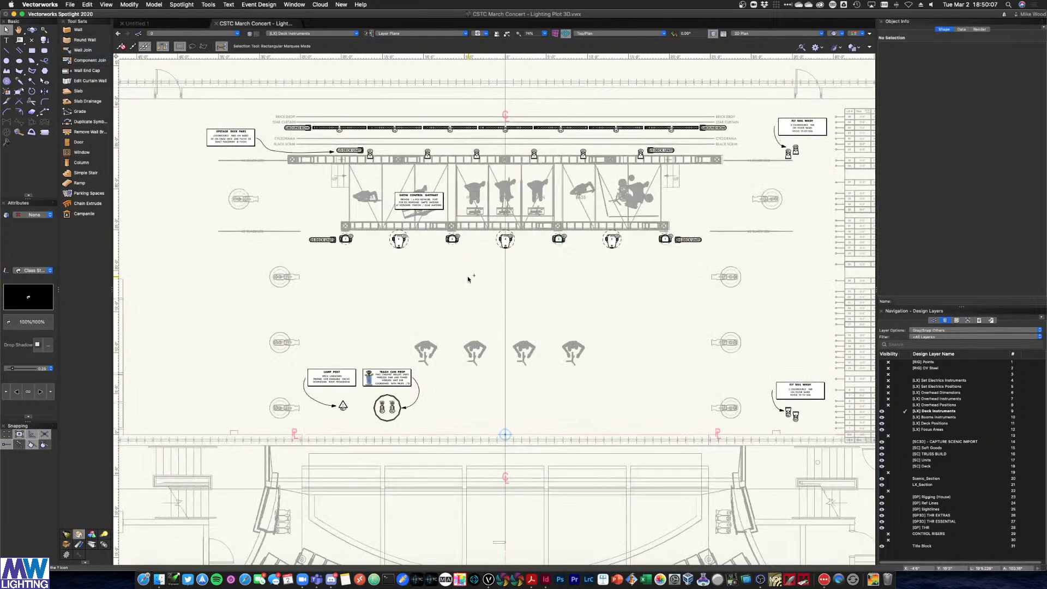
Orbit the plot to a 3D view of the box boom positions and set the layer options to Show/Snap Others
key("shift+c")
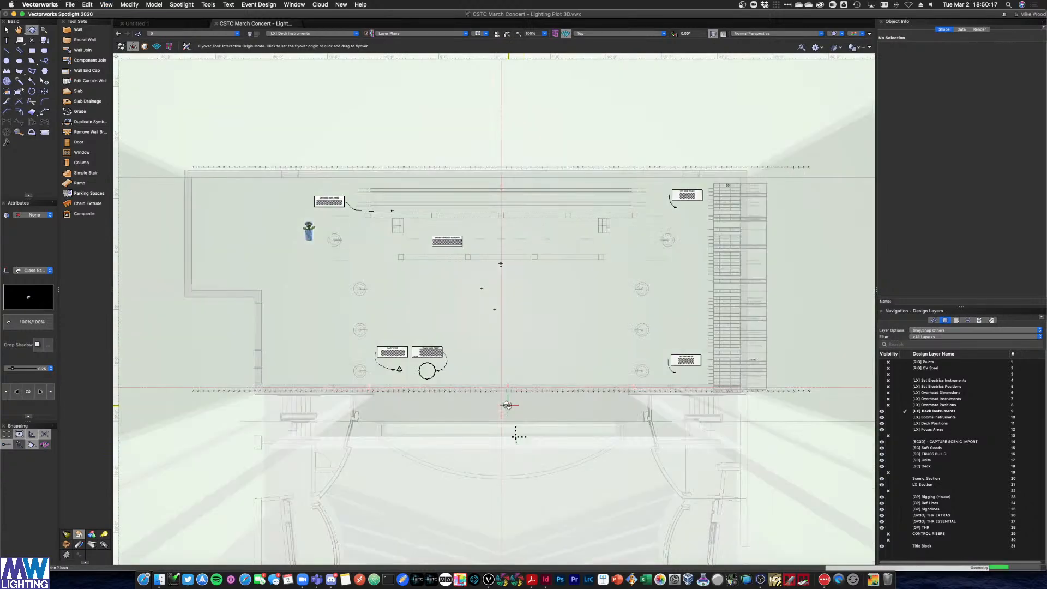
left_click_drag(515, 436, 518, 434)
left_click_drag(408, 287, 403, 284)
left_click_drag(337, 369, 516, 266)
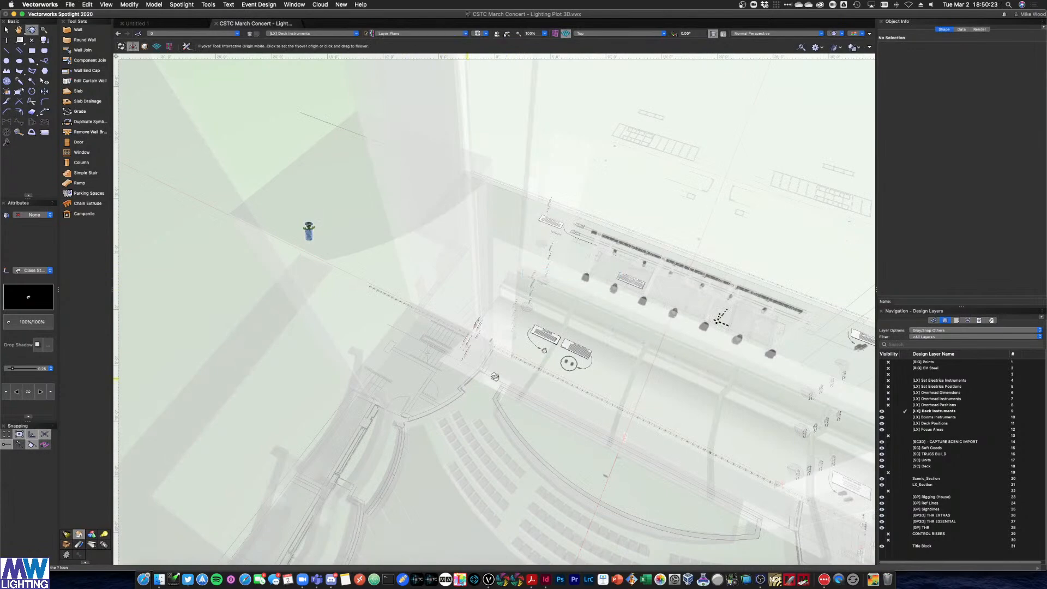
scroll(494, 377, "up", 4)
left_click_drag(494, 376, 567, 354)
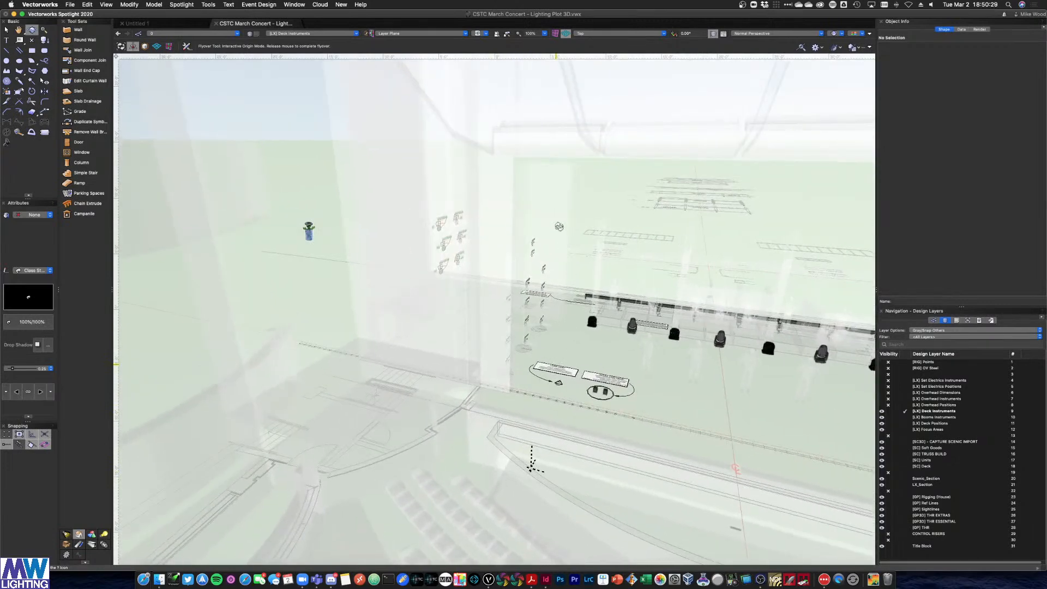
right_click(559, 225)
mouse_move(649, 326)
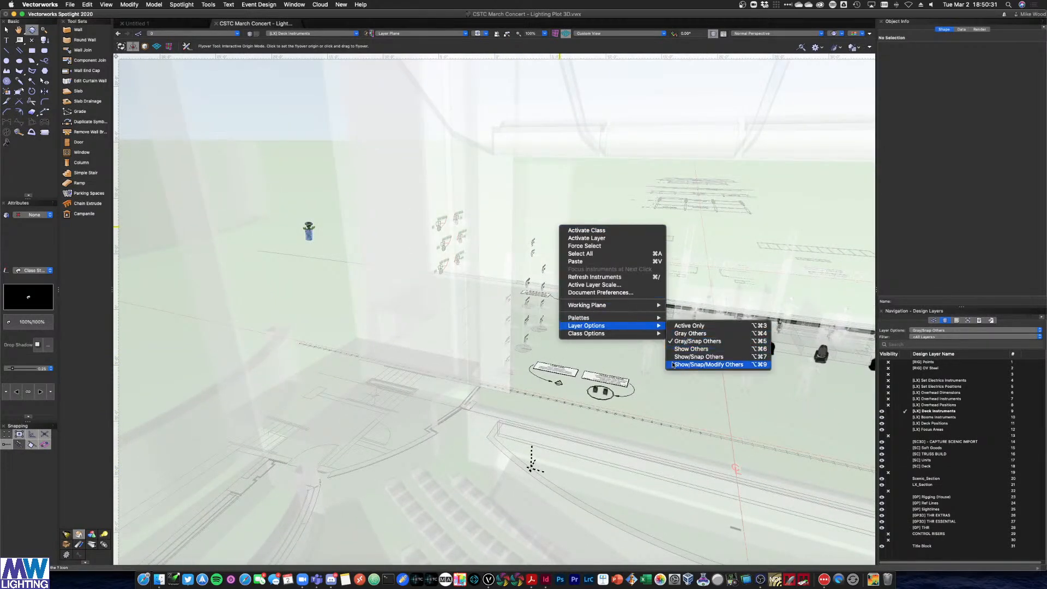
left_click(698, 357)
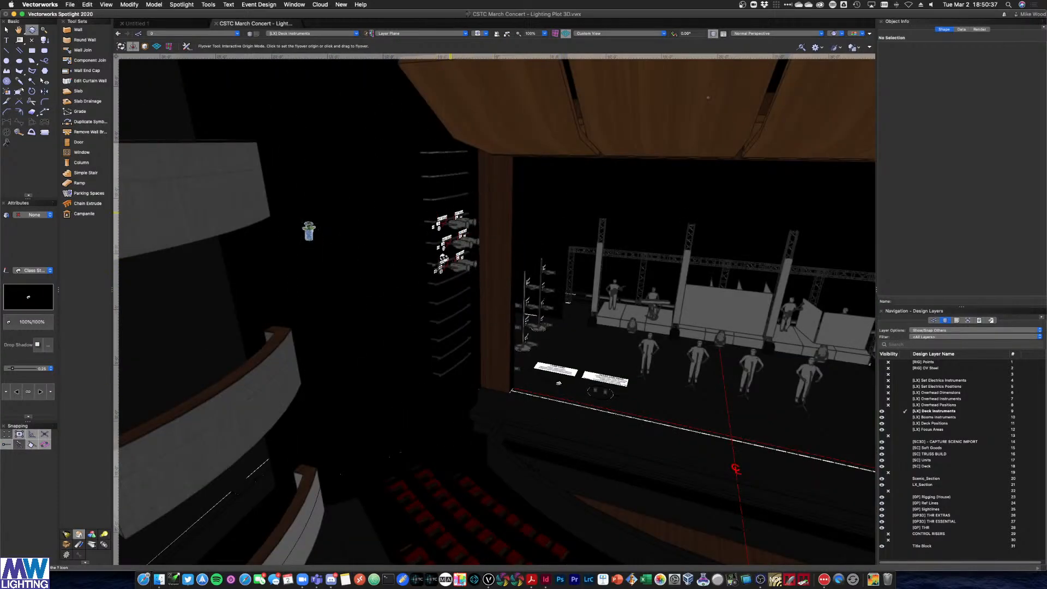
Switch to the InDesign magic sheet and check the box boom channels in the cheat sheet PDF against it
key("ctrl+Up")
key("ctrl+Up")
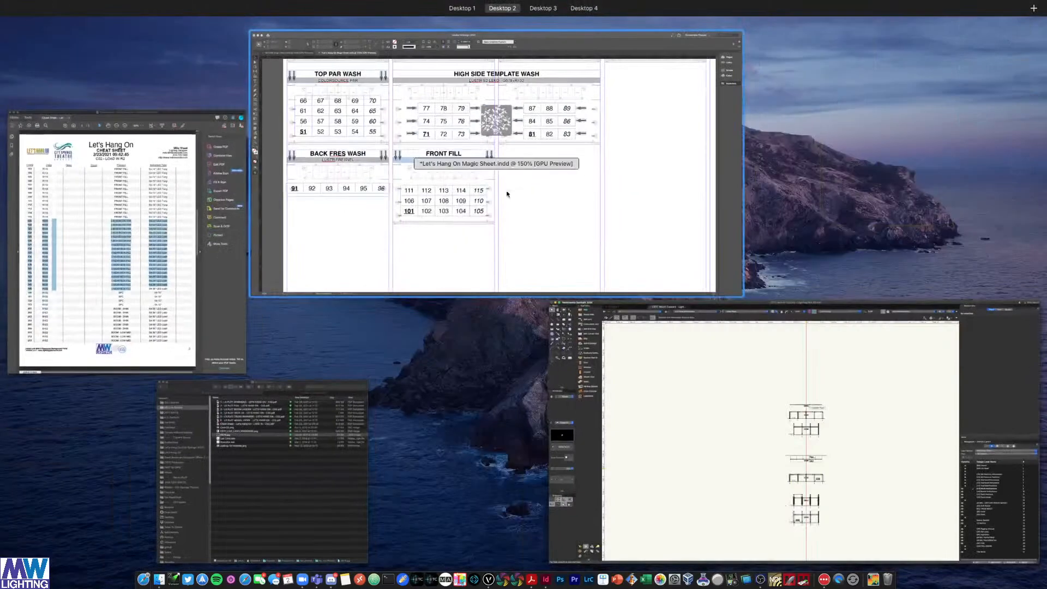
left_click(508, 194)
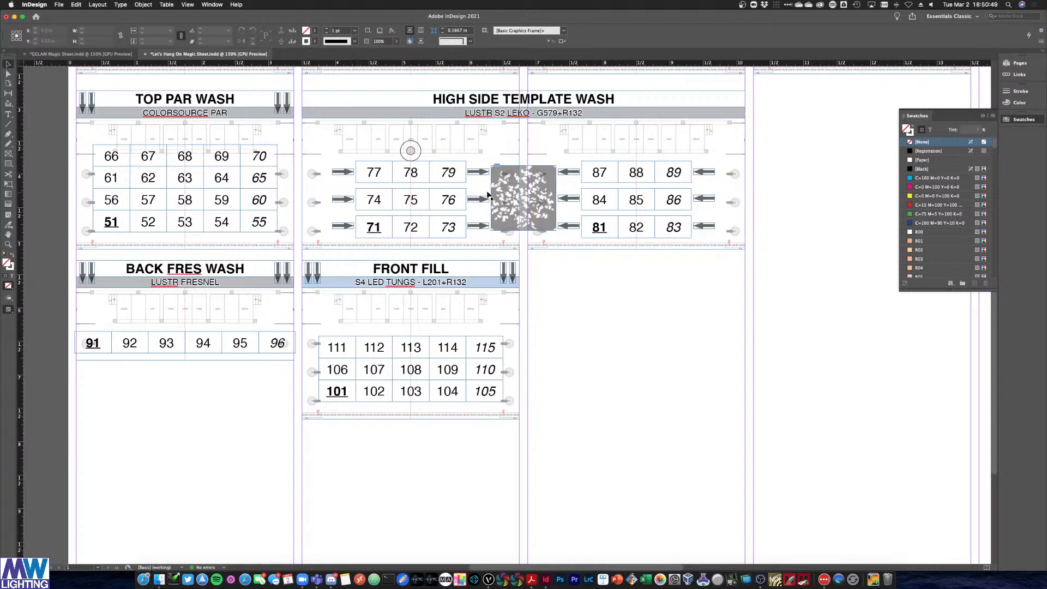
key("ctrl+Up")
left_click(226, 290)
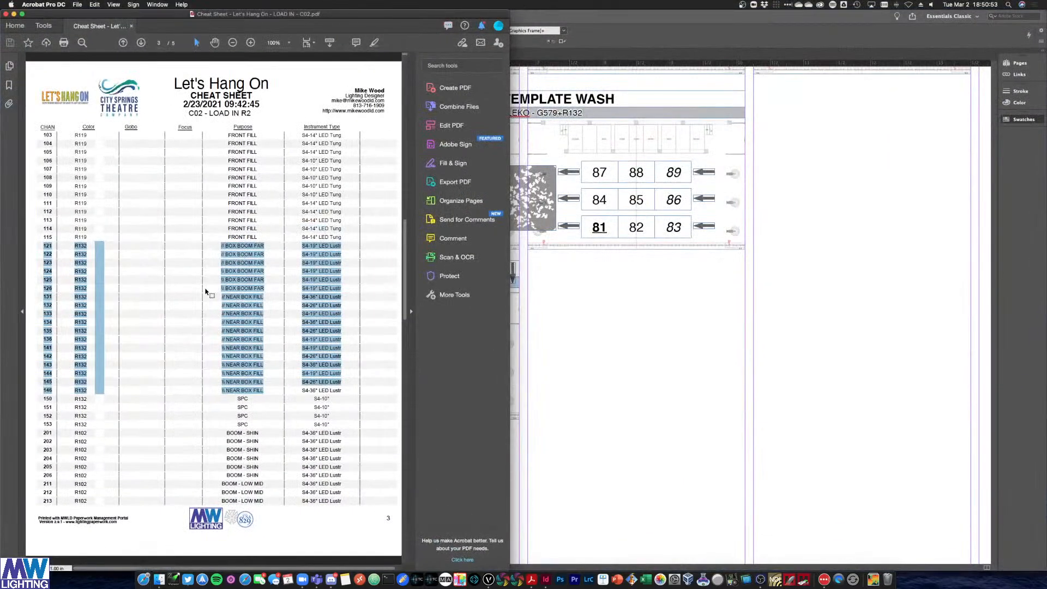
left_click(565, 310)
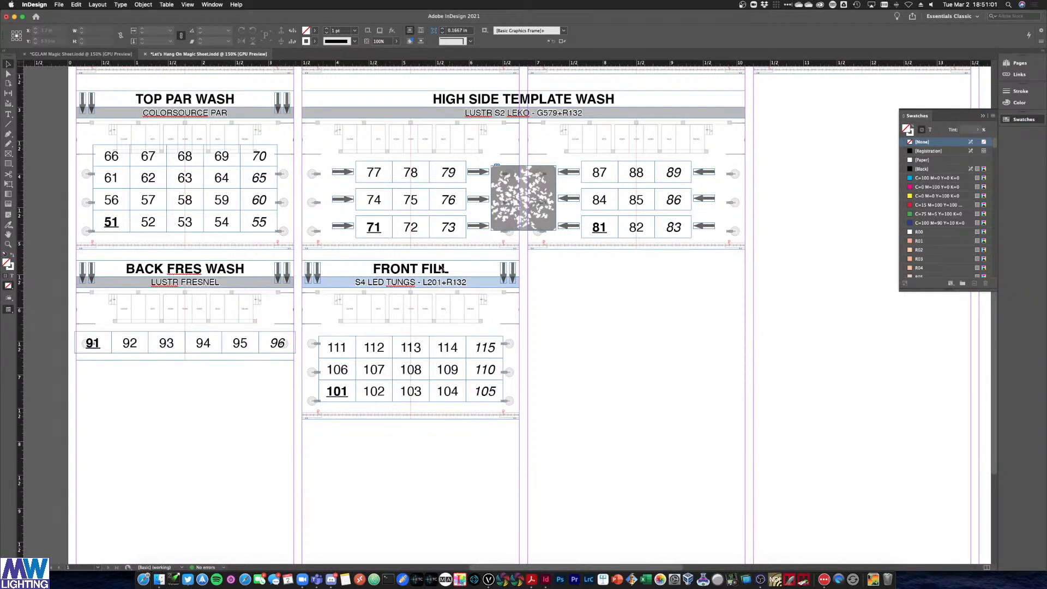
Move the BACK FRES WASH block beside HIGH SIDE TEMPLATE WASH and the FRONT FILL block under TOP PAR WASH
scroll(217, 364, "up", 1)
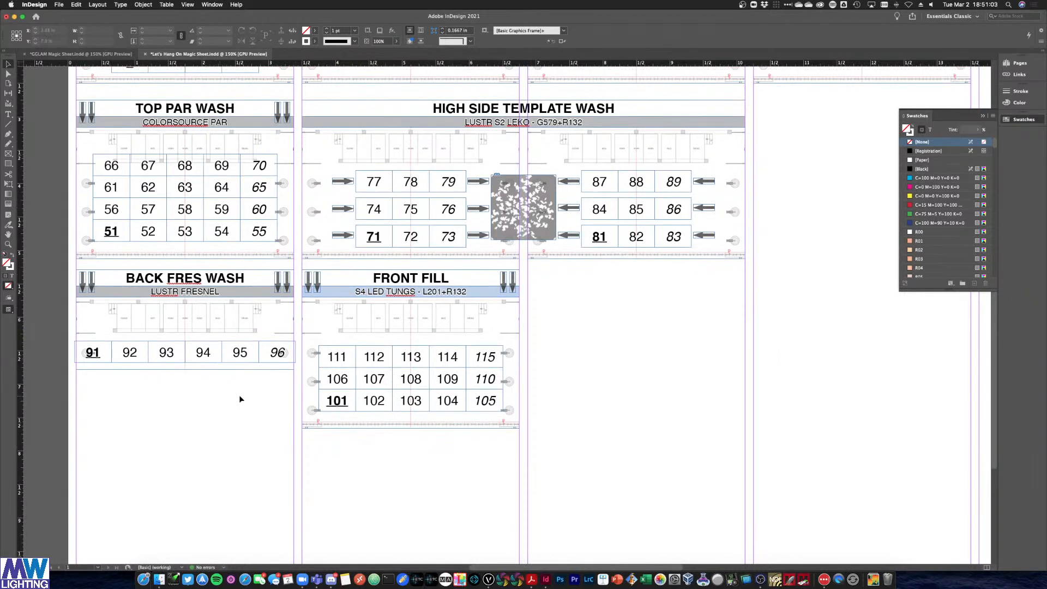
left_click_drag(289, 378, 791, 130)
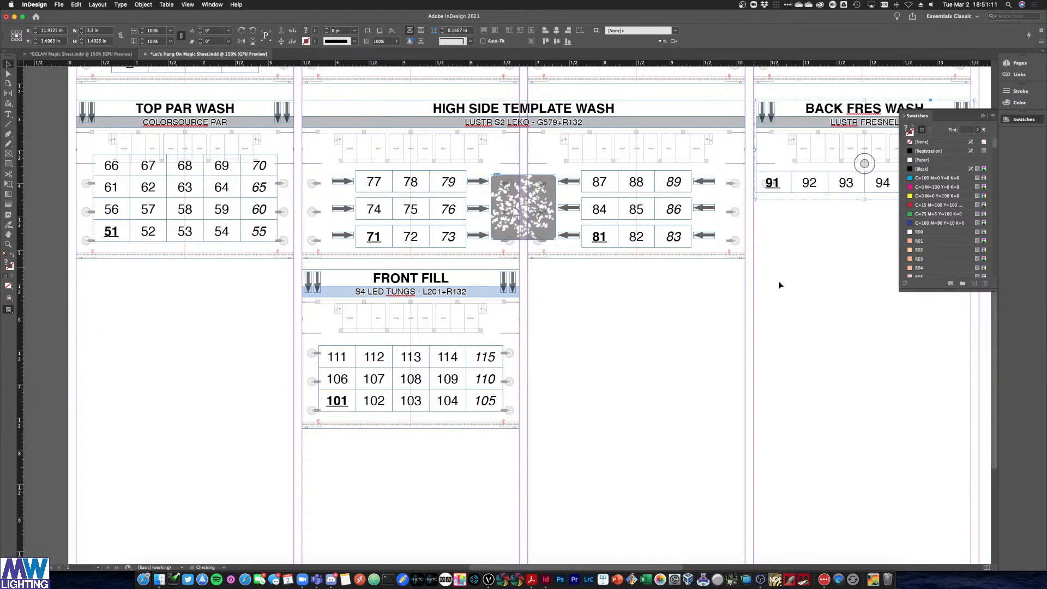
left_click_drag(540, 456, 281, 270)
left_click_drag(364, 274, 136, 293)
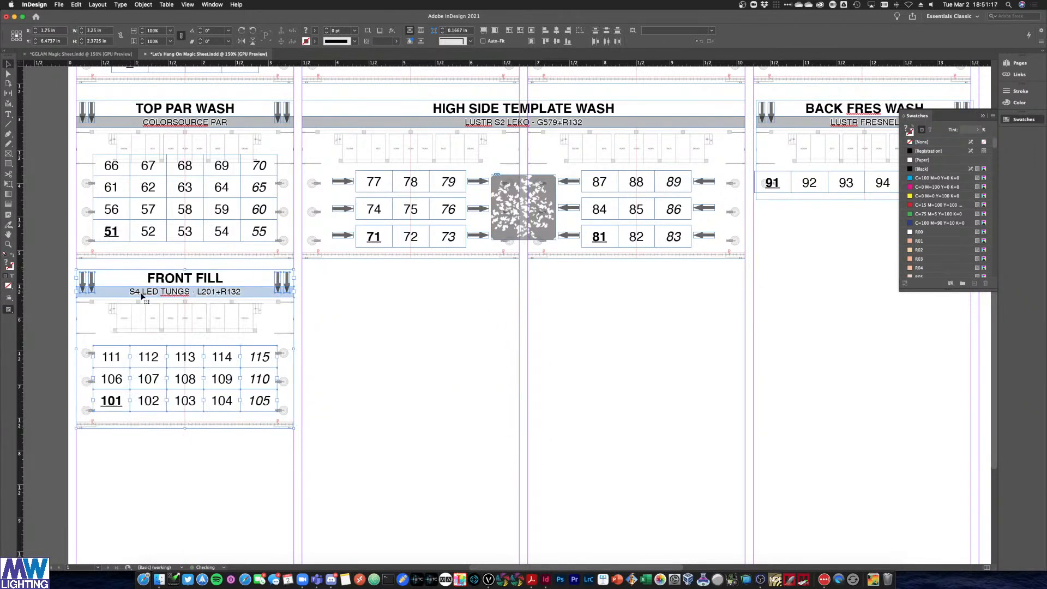
left_click(327, 291)
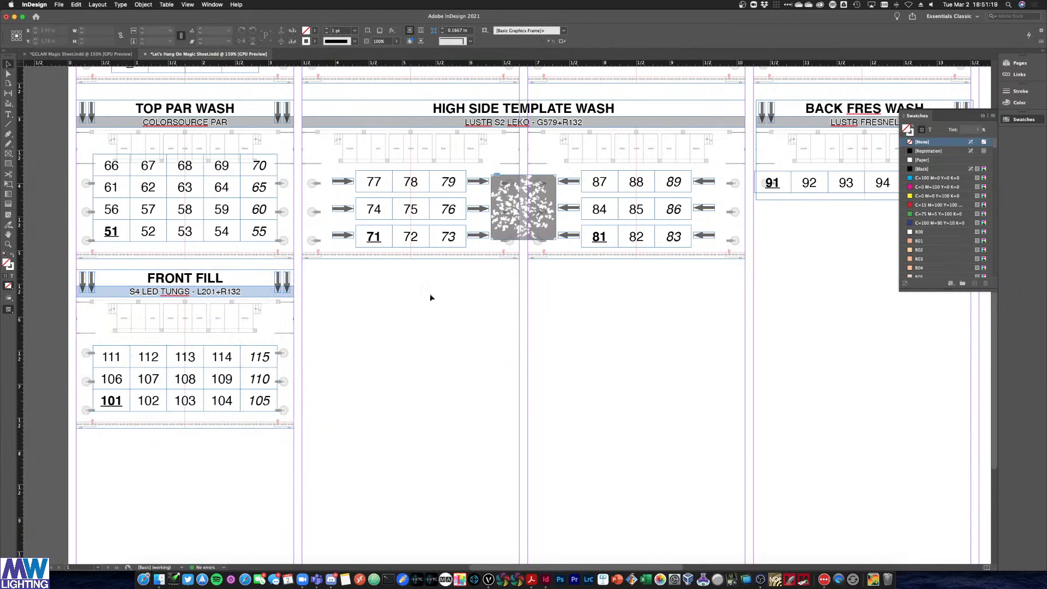
Duplicate the HIGH SIDE TEMPLATE WASH block directly beneath the original and delete the copy's gobo image
left_click_drag(747, 265, 319, 280)
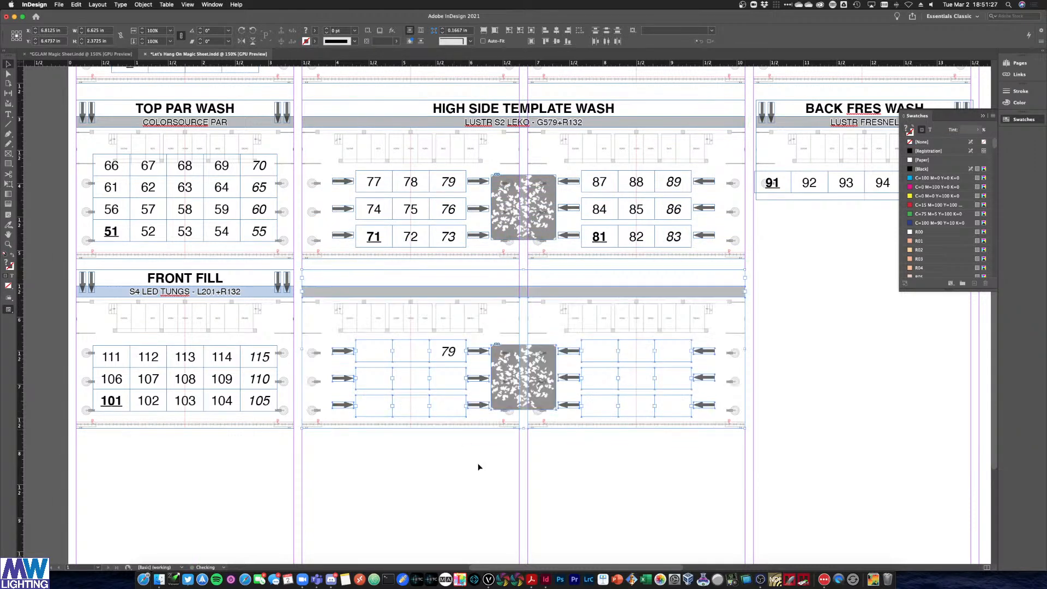
left_click(446, 479)
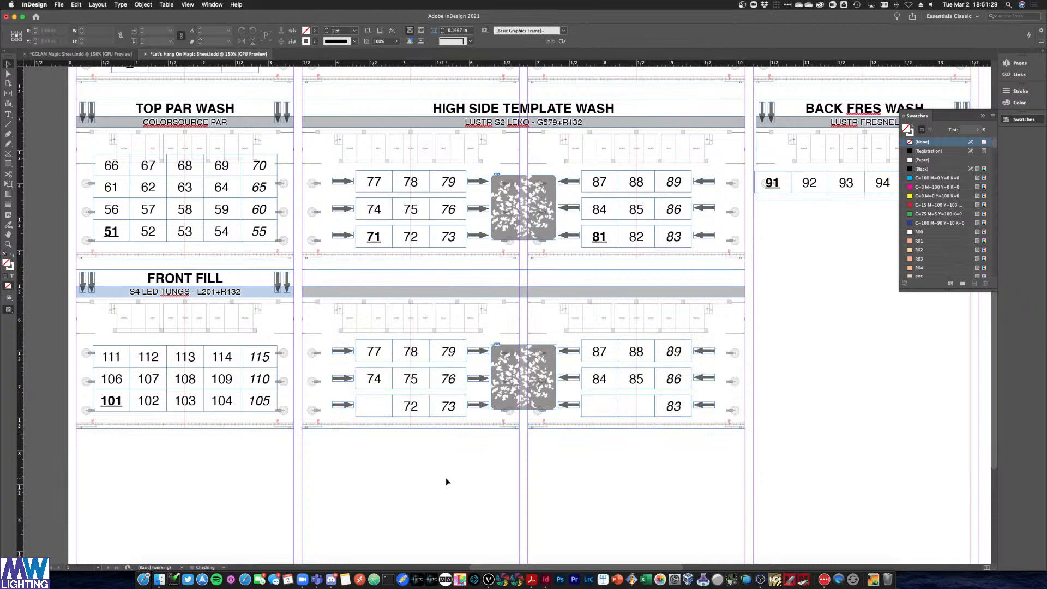
left_click(507, 370)
key("Delete")
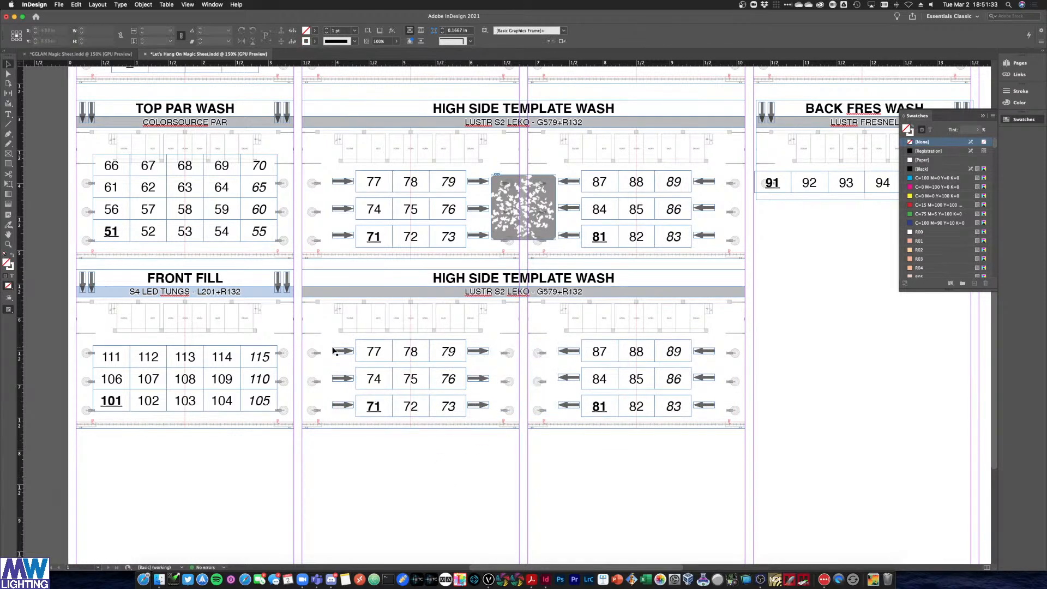
Delete the upper row of channel boxes (77–79 and 87–89) and its arrows from the duplicated block
left_click(374, 351)
key("Delete")
left_click(411, 351)
key("Delete")
left_click(448, 352)
key("Delete")
left_click(599, 352)
key("Delete")
left_click(636, 352)
key("Delete")
key("Delete")
left_click(699, 352)
key("Delete")
left_click(572, 352)
key("Delete")
left_click(346, 352)
key("Delete")
left_click(476, 352)
key("Delete")
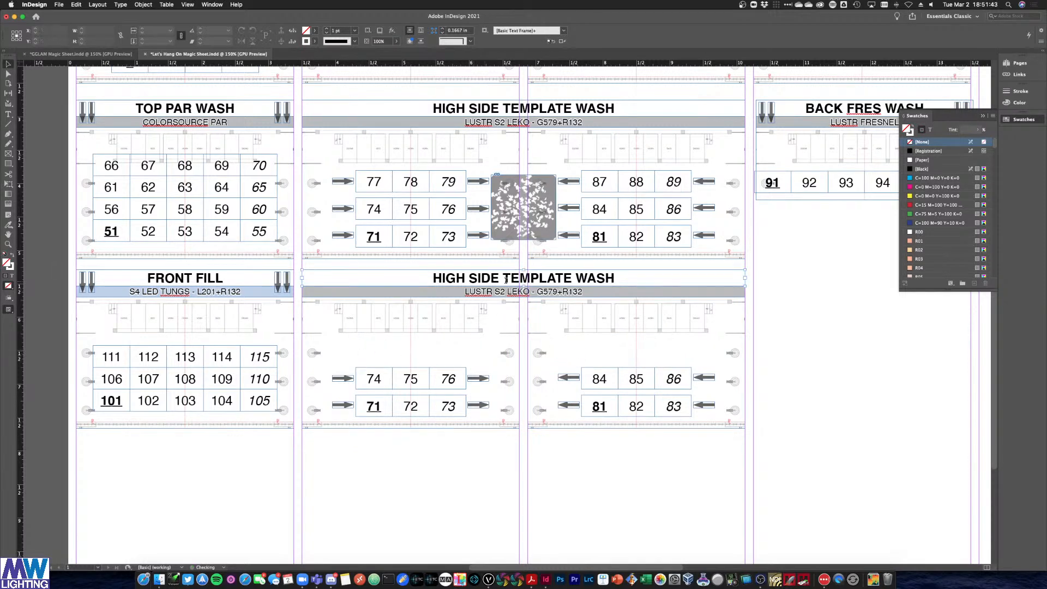
Retitle the duplicated block BOX BOOM FILLS and change its subtitle to LUSTR S2 LEKO - R132
double_click(506, 281)
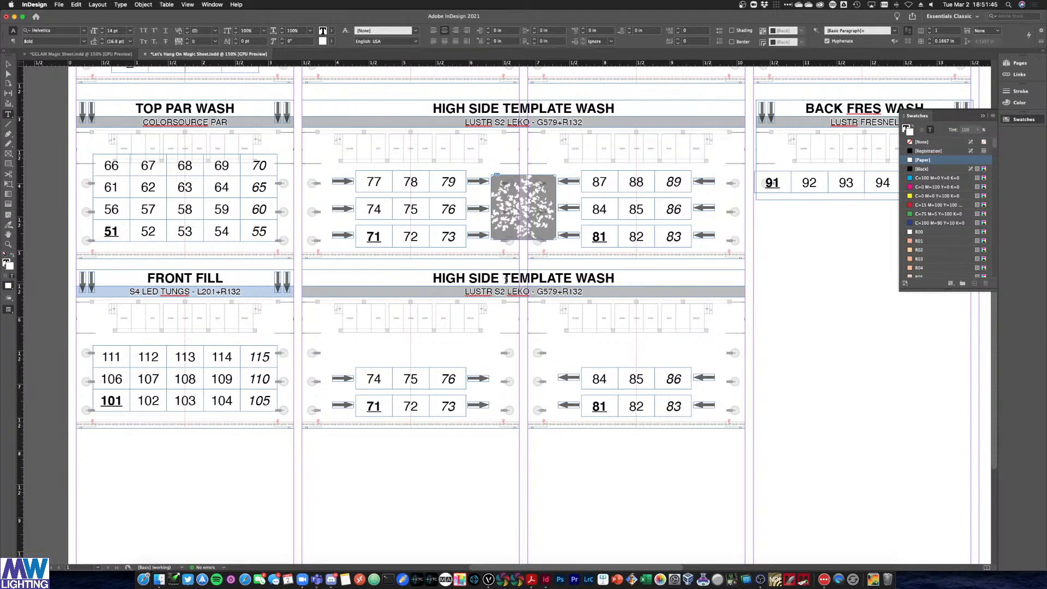
triple_click(505, 279)
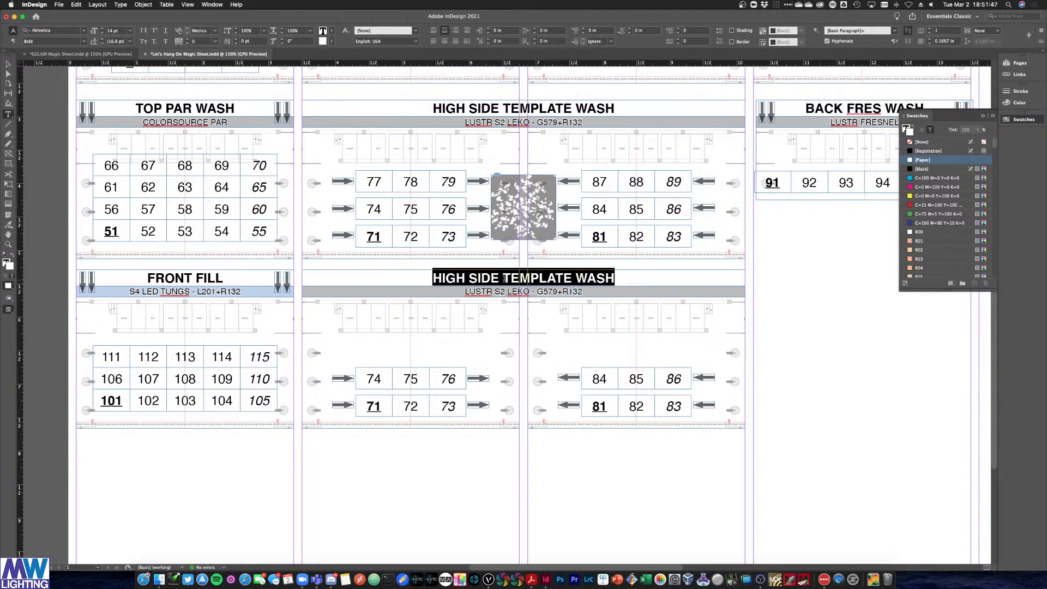
type("BOX BOOM")
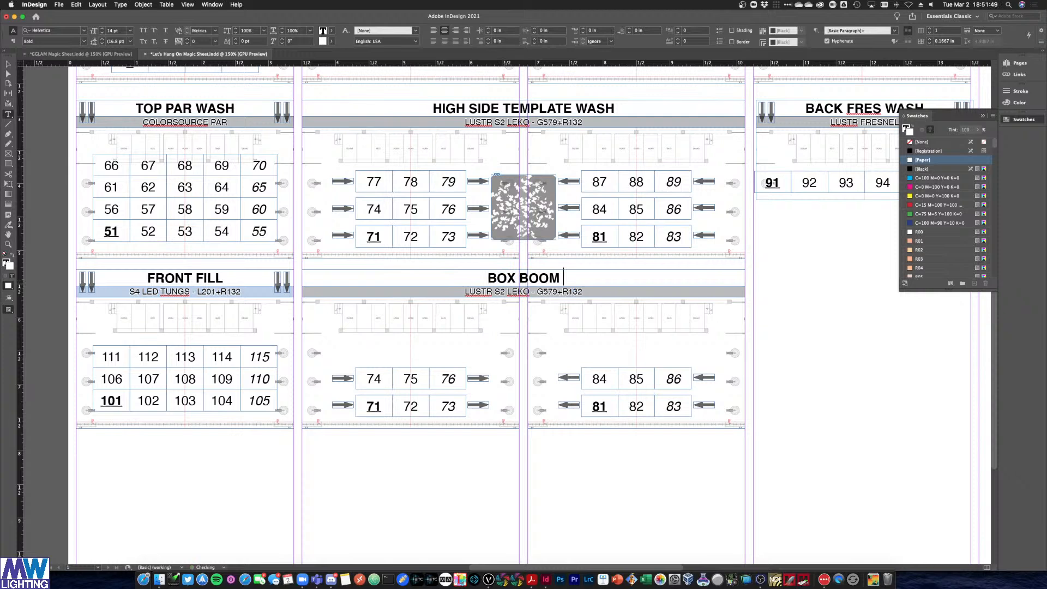
type(" FILLS")
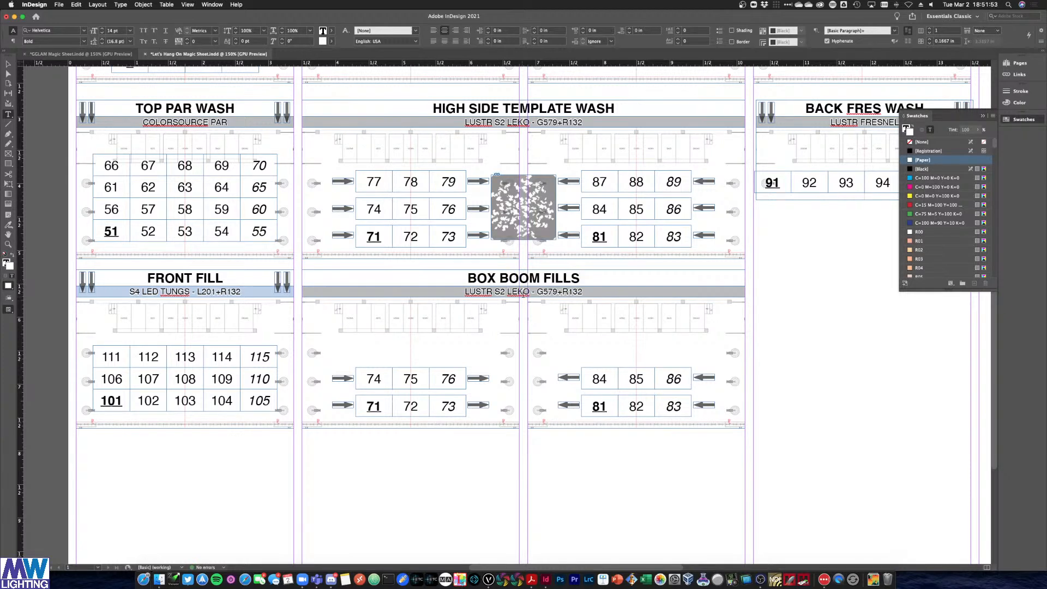
double_click(540, 291)
key("Delete")
key("Delete")
left_click(8, 65)
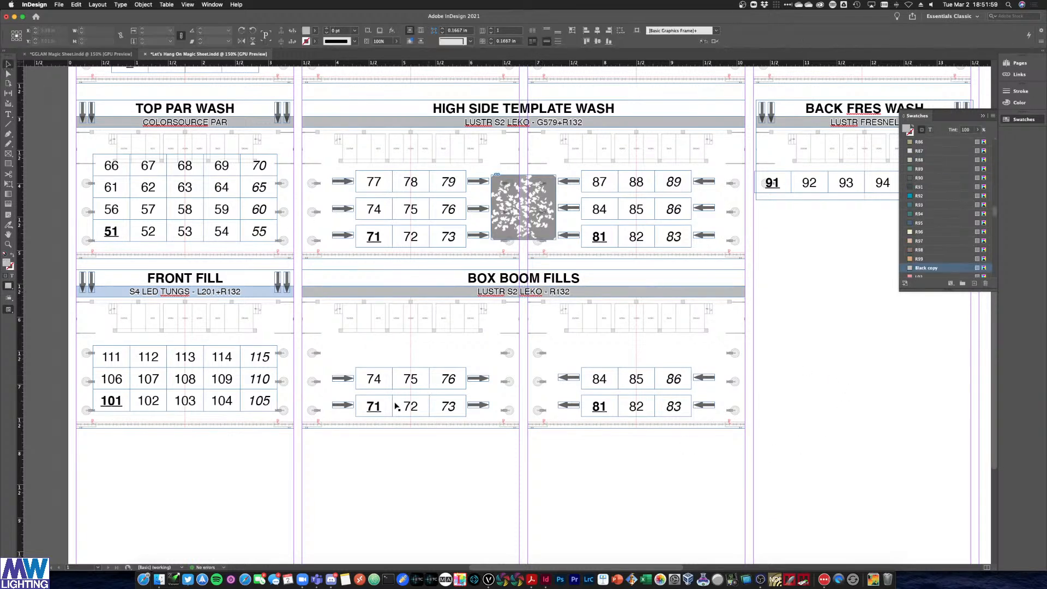
Rotate the four arrows in the left half of BOX BOOM FILLS to point diagonally up and to the right
left_click(378, 407)
left_click(350, 404)
left_click_drag(354, 398, 346, 362)
left_click(352, 379)
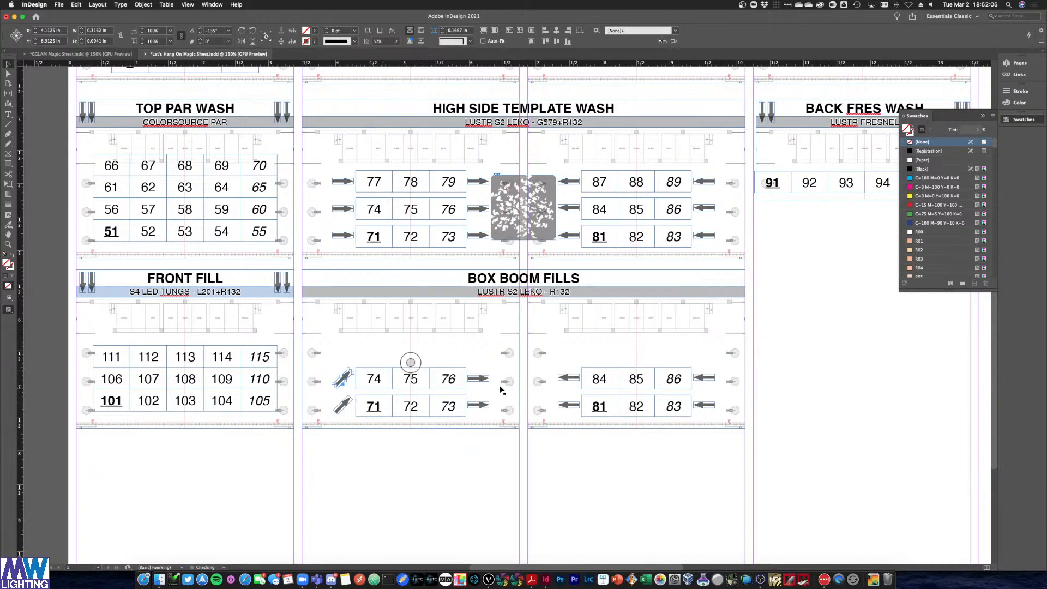
left_click(480, 378)
left_click(477, 444)
left_click(485, 384)
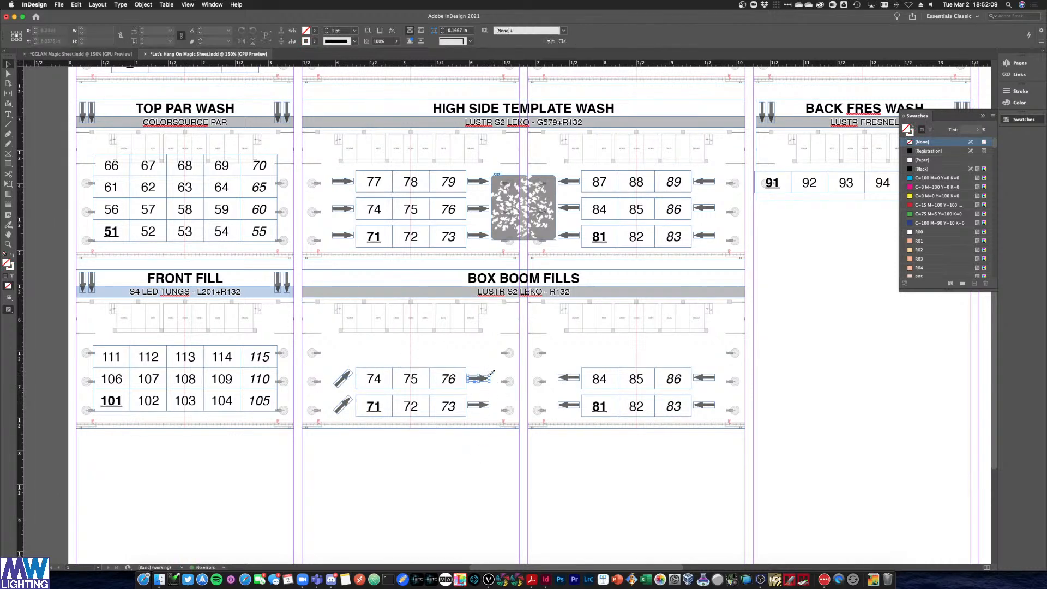
mouse_move(492, 373)
left_mouse_down()
mouse_move(490, 364)
mouse_move(487, 409)
mouse_move(487, 390)
left_mouse_up()
left_click(486, 405)
Rotate the four arrows in the right half of BOX BOOM FILLS to point diagonally up and to the left
left_click(571, 378)
left_click_drag(582, 370, 586, 413)
left_click(573, 408)
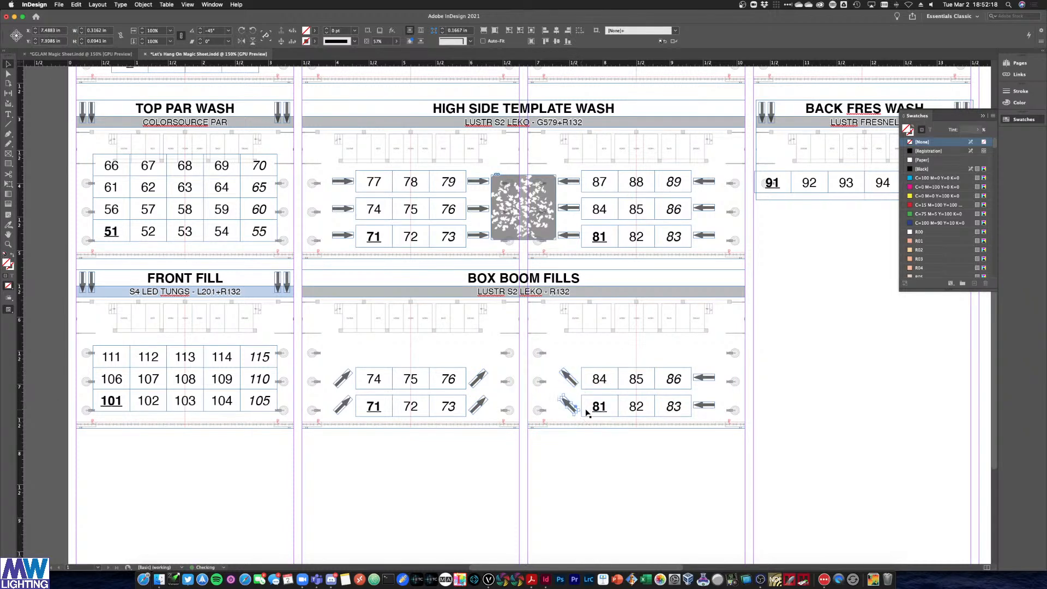
left_click(711, 377)
left_click_drag(716, 372, 717, 418)
left_click(709, 404)
left_click(830, 414)
left_click(408, 331)
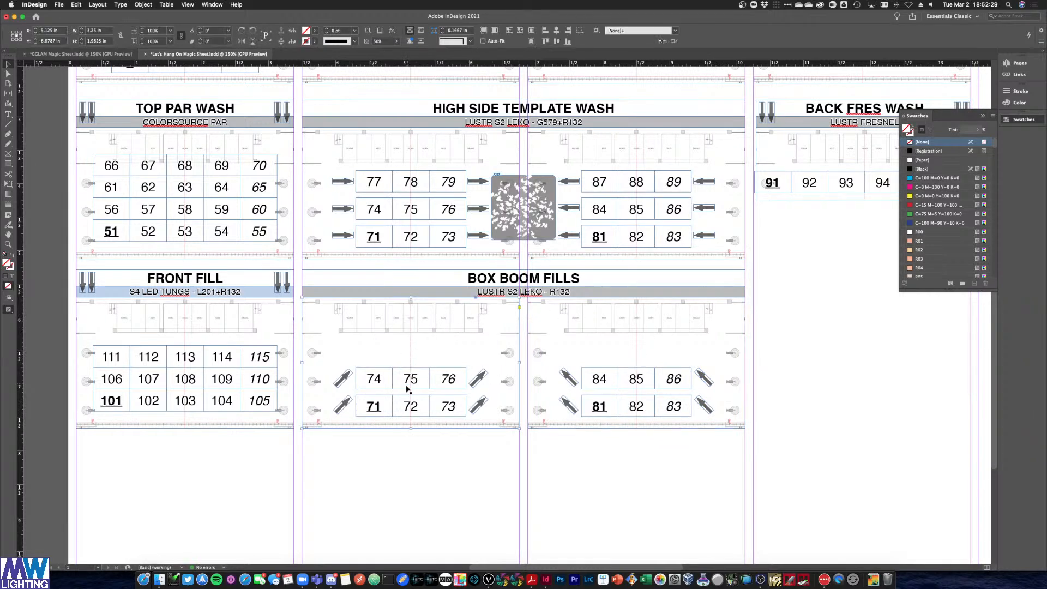
left_click(413, 448)
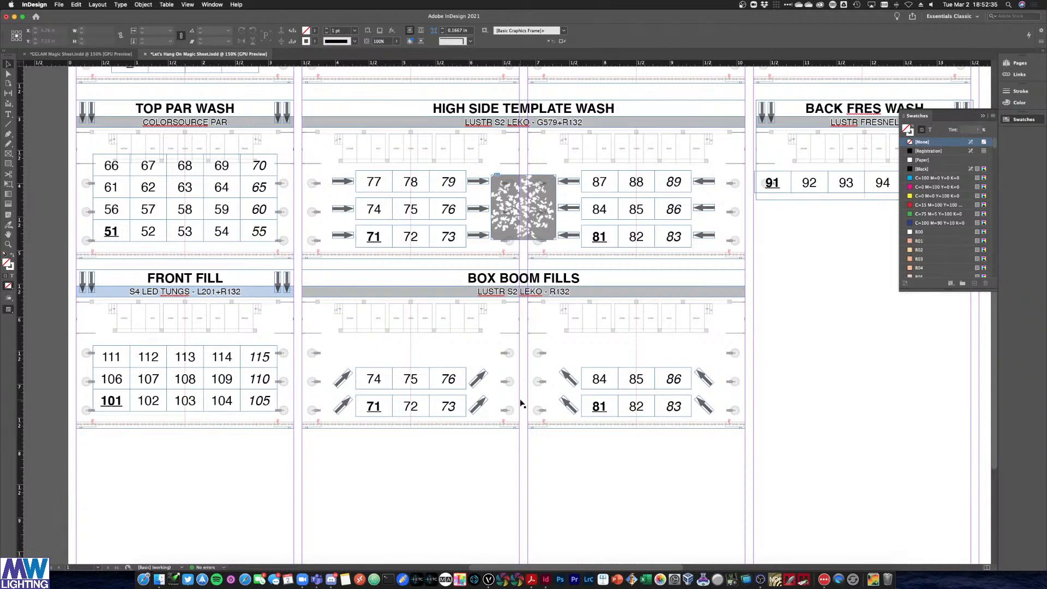
Look up the BOX BOOM FAR channel numbers in the cheat sheet PDF and return to the magic sheet
scroll(520, 403, "down", 2)
key("ctrl+Up")
left_click(122, 309)
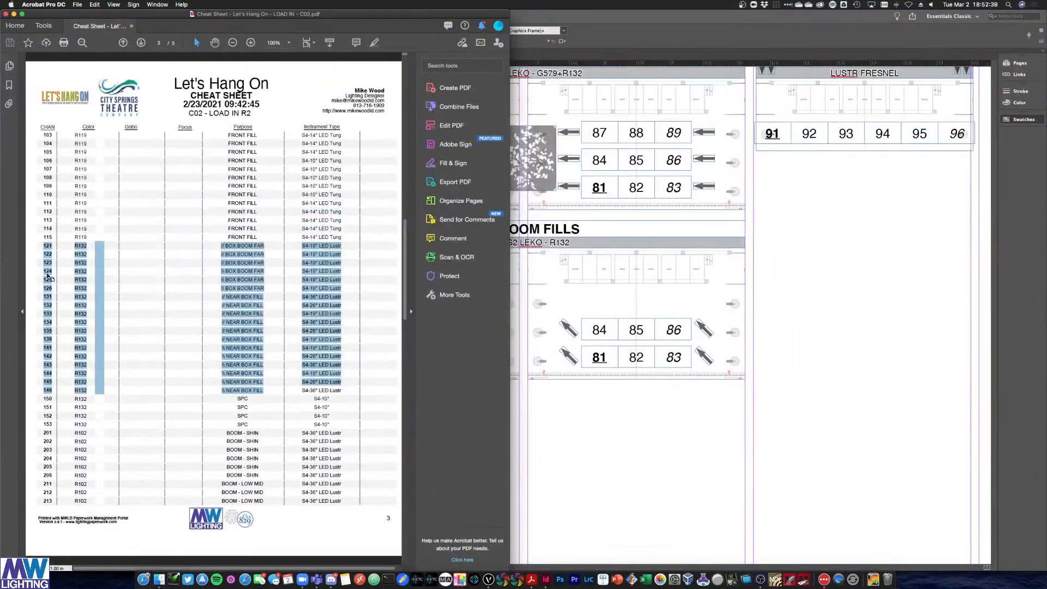
left_click(597, 451)
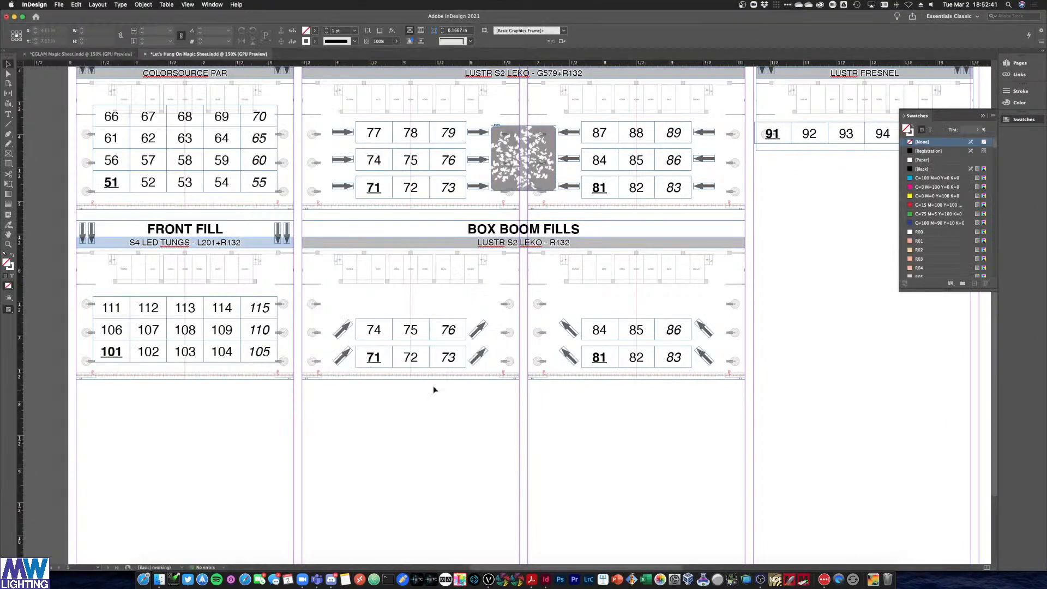
Renumber the lower row in the left half of BOX BOOM FILLS as 121, 122 and 123
left_click(368, 354)
double_click(368, 353)
double_click(368, 353)
type("121")
double_click(411, 356)
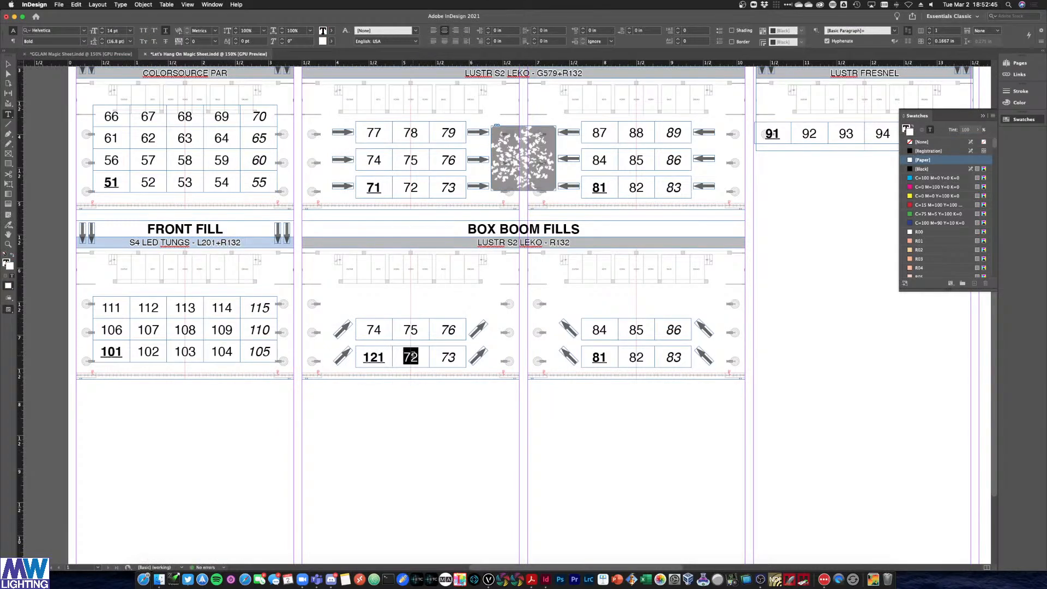
type("122")
double_click(449, 356)
type("123")
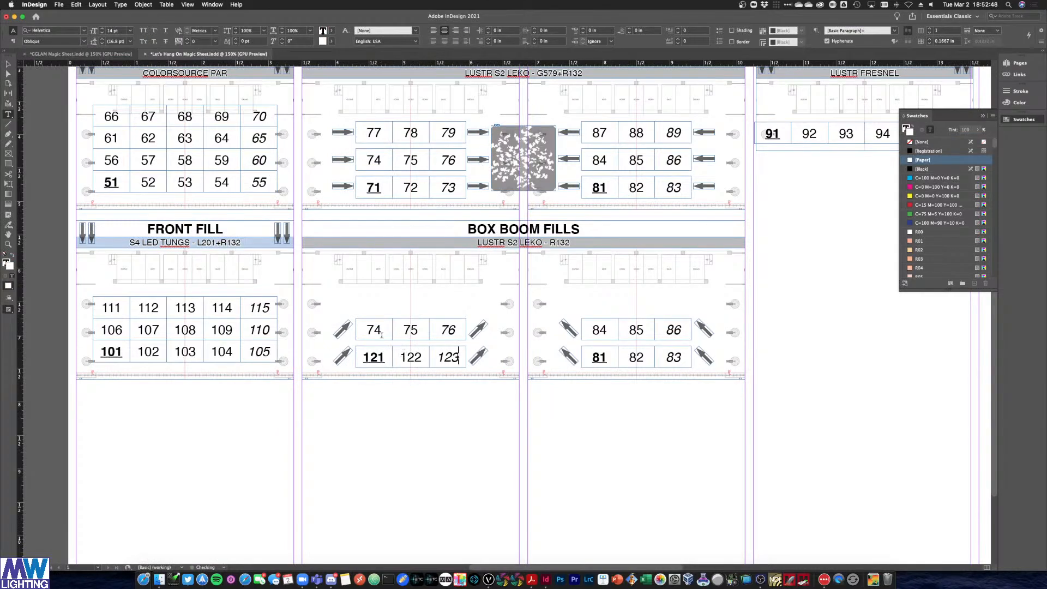
Review the NEAR BOX FILL channels in the cheat sheet PDF and return to the magic sheet
key("ctrl+Up")
left_click(188, 333)
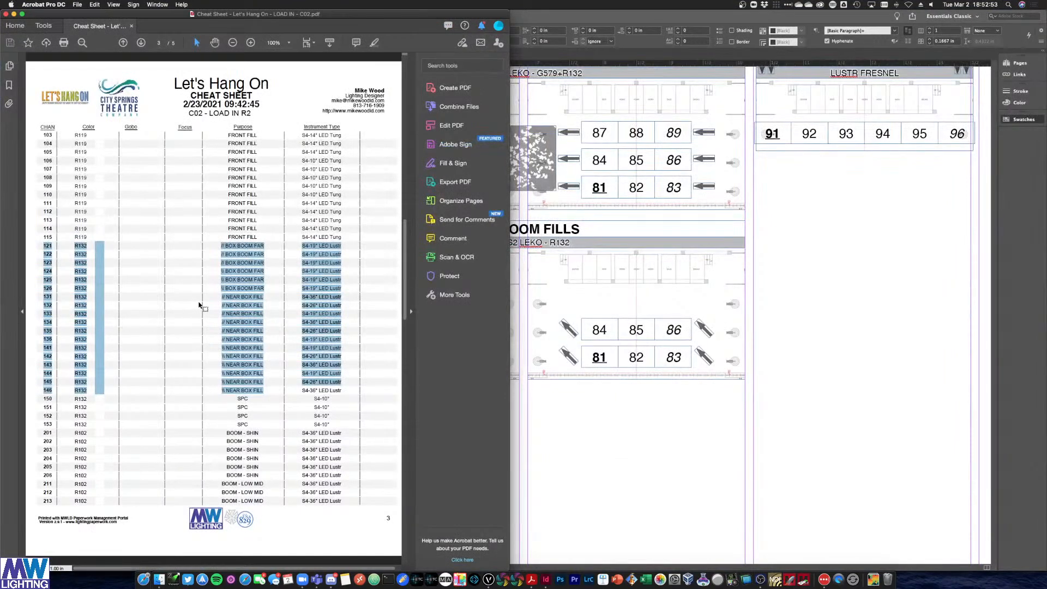
left_click(655, 418)
Replace the 74 cell in the left half of BOX BOOM FILLS with a bold underlined cell numbered 131
double_click(373, 329)
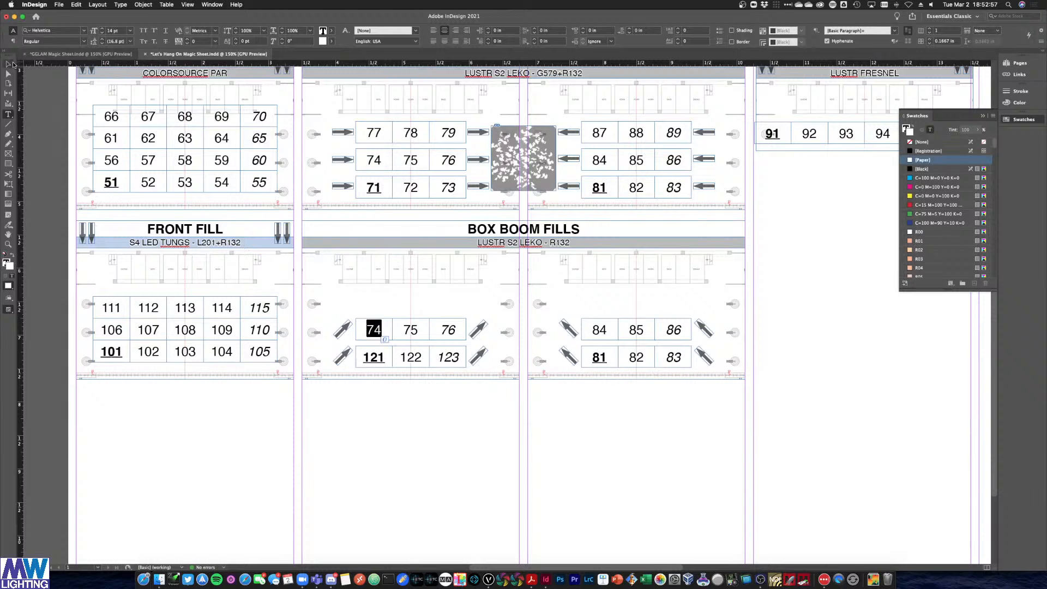
key("Escape")
mouse_move(378, 332)
left_mouse_down()
mouse_move(377, 360)
mouse_move(378, 337)
left_mouse_up()
left_click(405, 395)
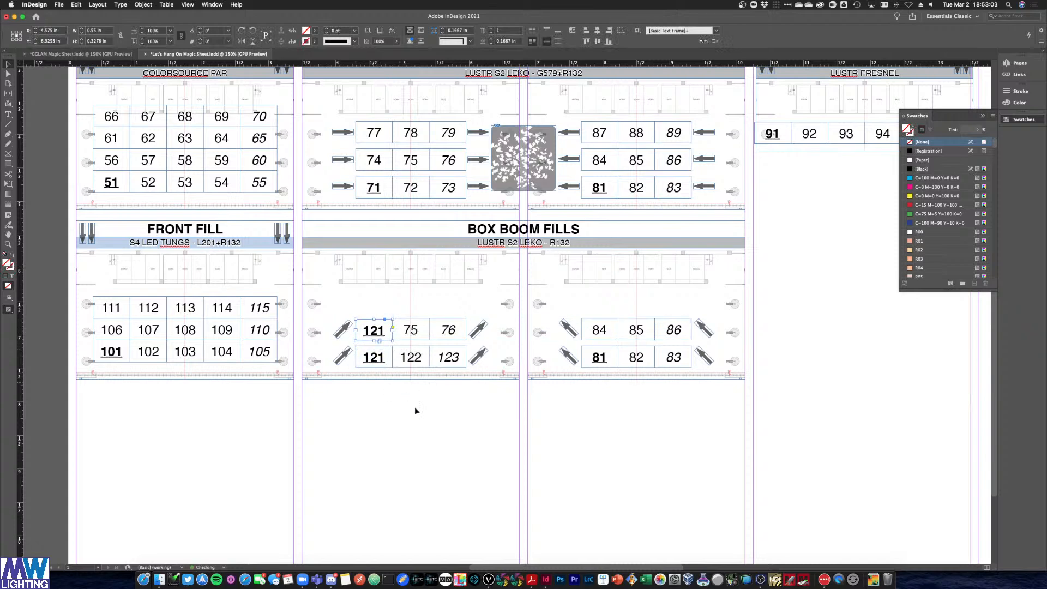
left_click(367, 330)
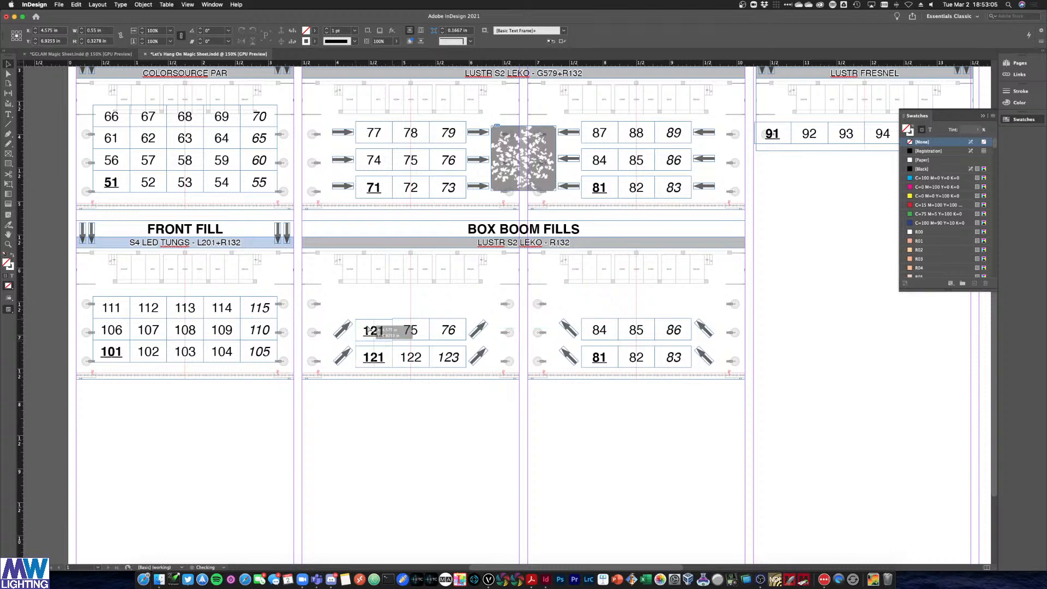
mouse_move(373, 331)
left_mouse_down()
mouse_move(367, 365)
mouse_move(369, 335)
left_mouse_up()
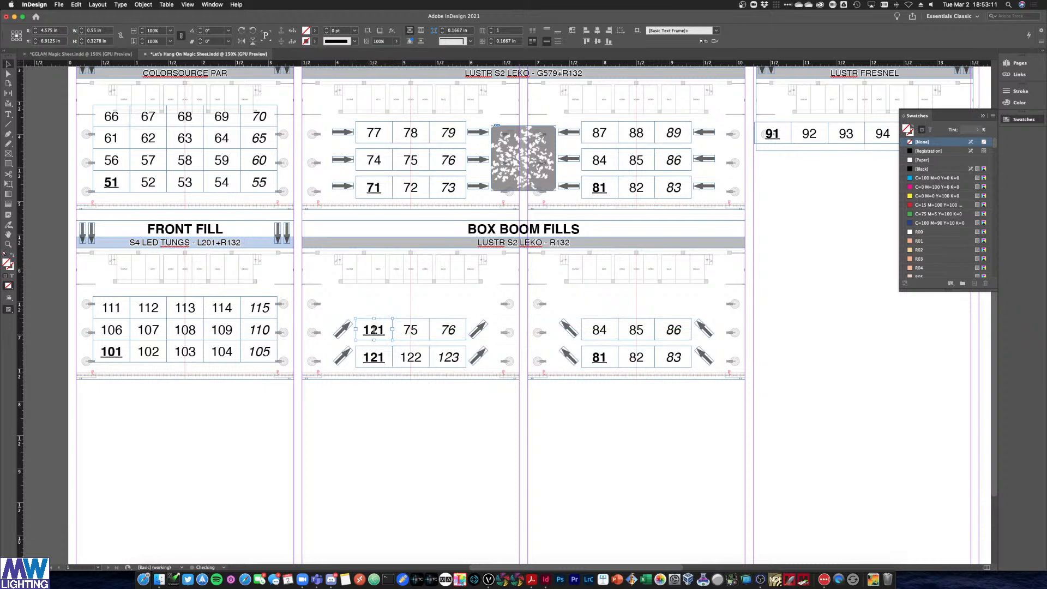
double_click(374, 337)
double_click(374, 337)
type("131")
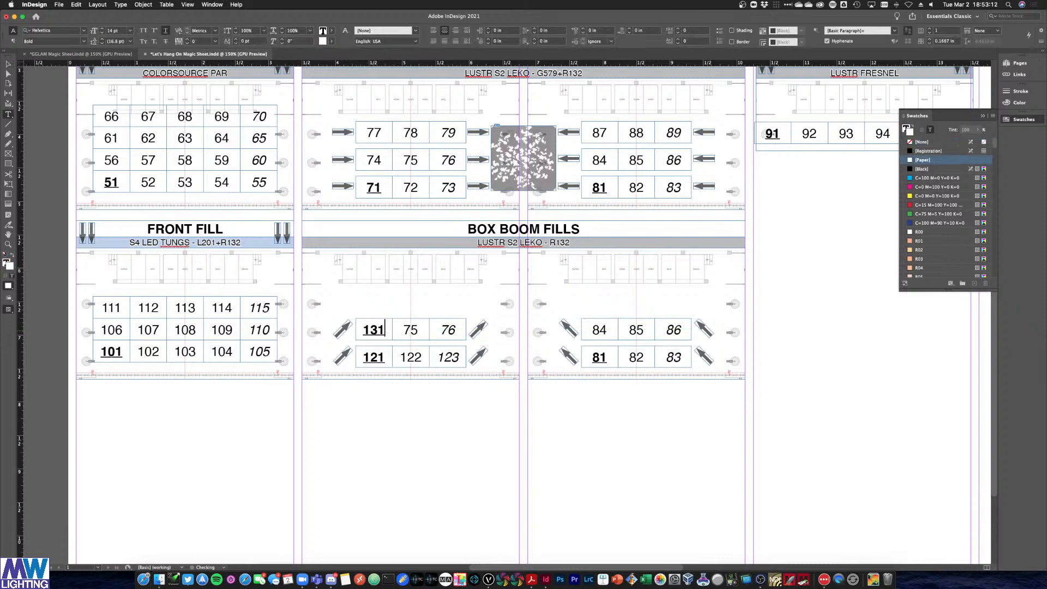
Renumber the two cells beside 131 in BOX BOOM FILLS as 132 and 133
double_click(412, 330)
type("132")
double_click(449, 329)
type("133")
key("Escape")
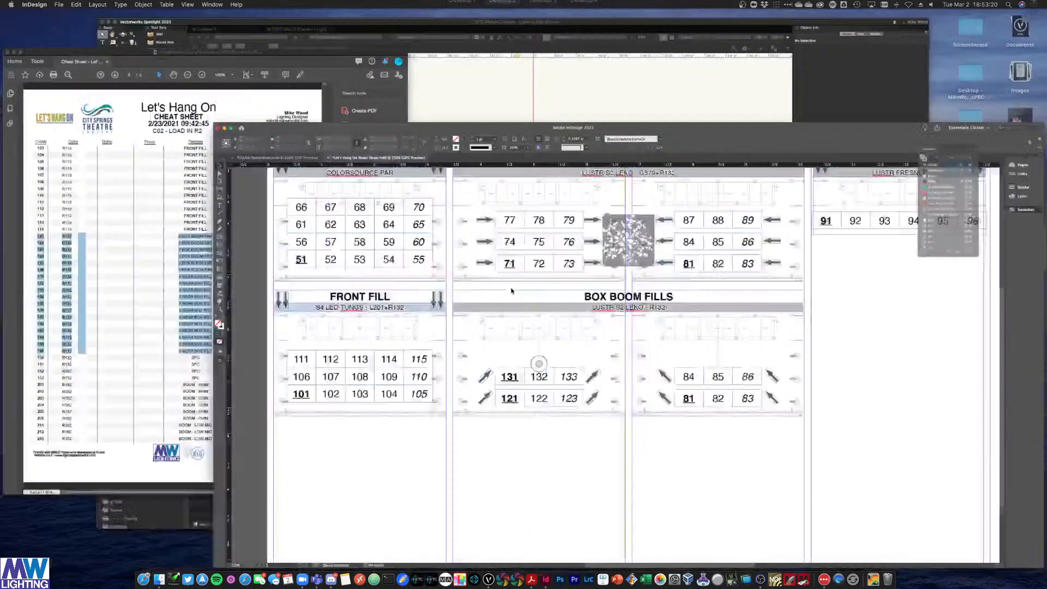
Check the remaining NEAR BOX FILL channels in the cheat sheet PDF and return to the magic sheet
key("ctrl+Up")
left_click(183, 314)
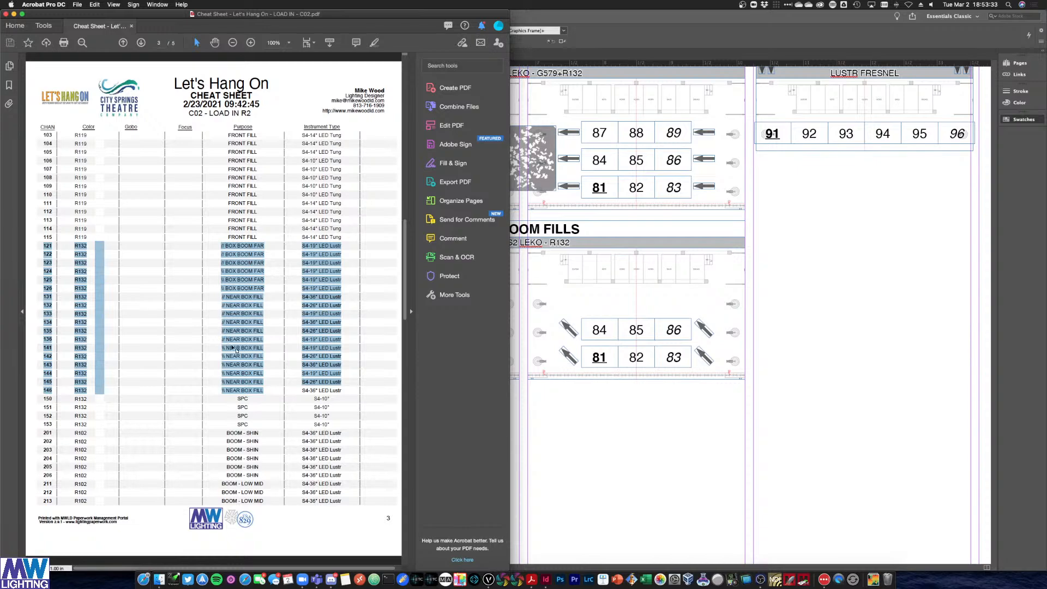
key("ctrl+Up")
left_click(548, 415)
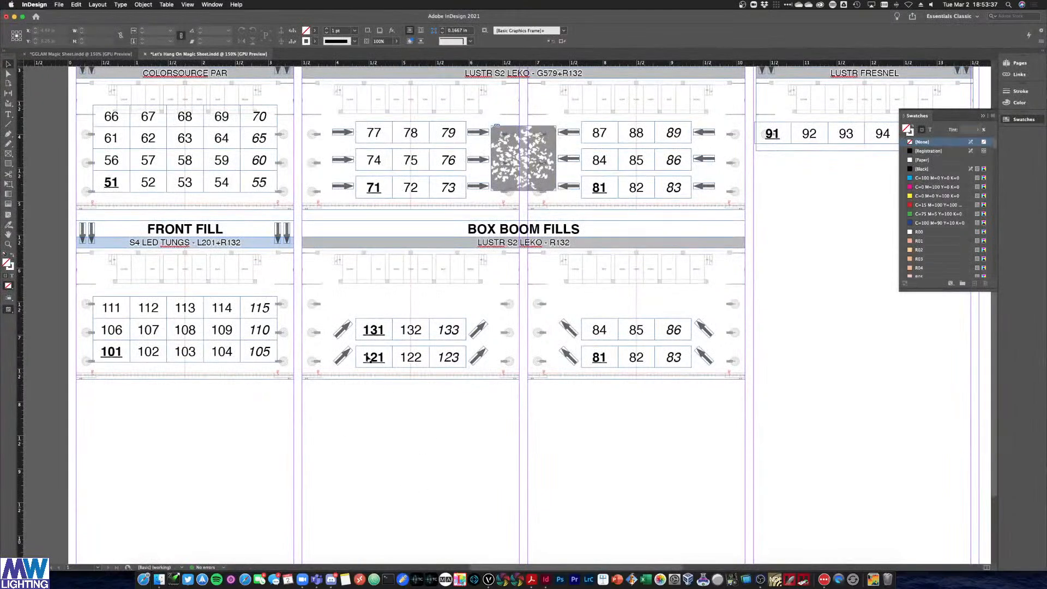
Duplicate the 131, 132 and 133 row with its two arrows directly above the original in BOX BOOM FILLS
left_click(413, 334)
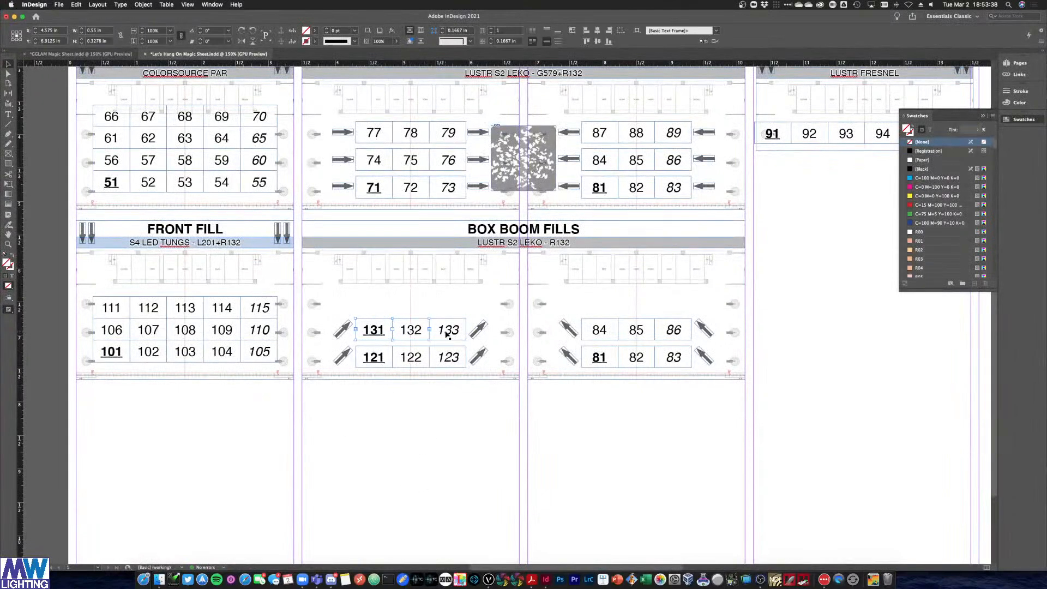
left_click(477, 331, "shift")
left_click(342, 332, "shift")
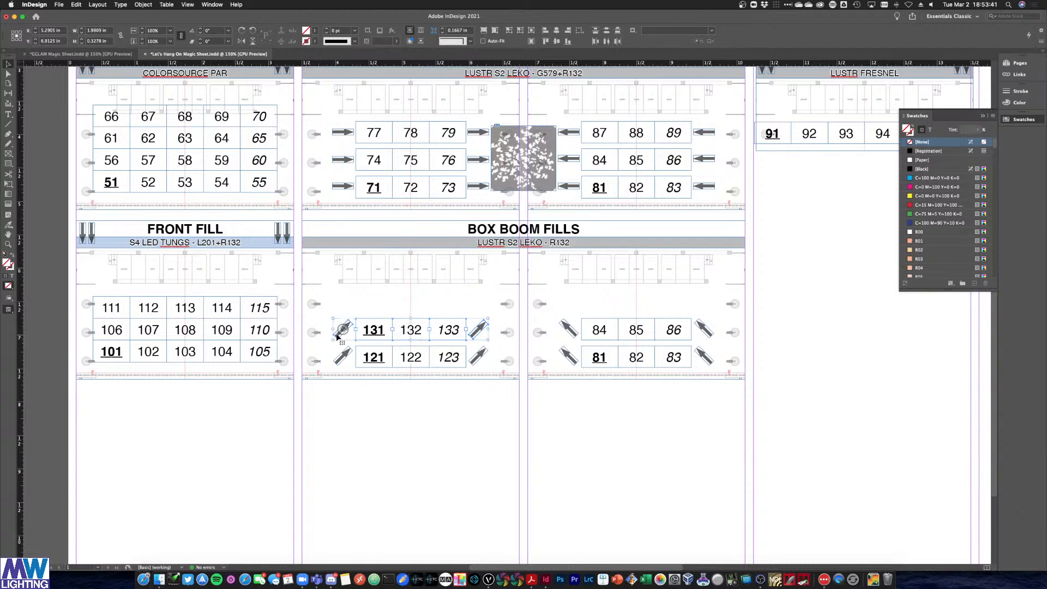
left_click_drag(339, 338, 338, 315)
left_click(345, 333)
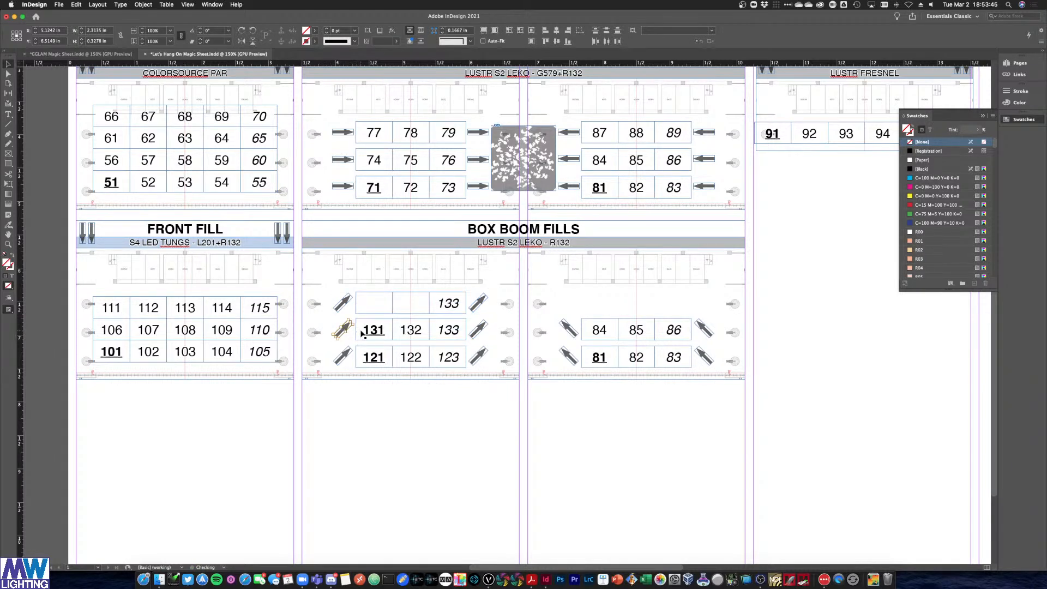
left_click(365, 334, "shift")
left_click(425, 393)
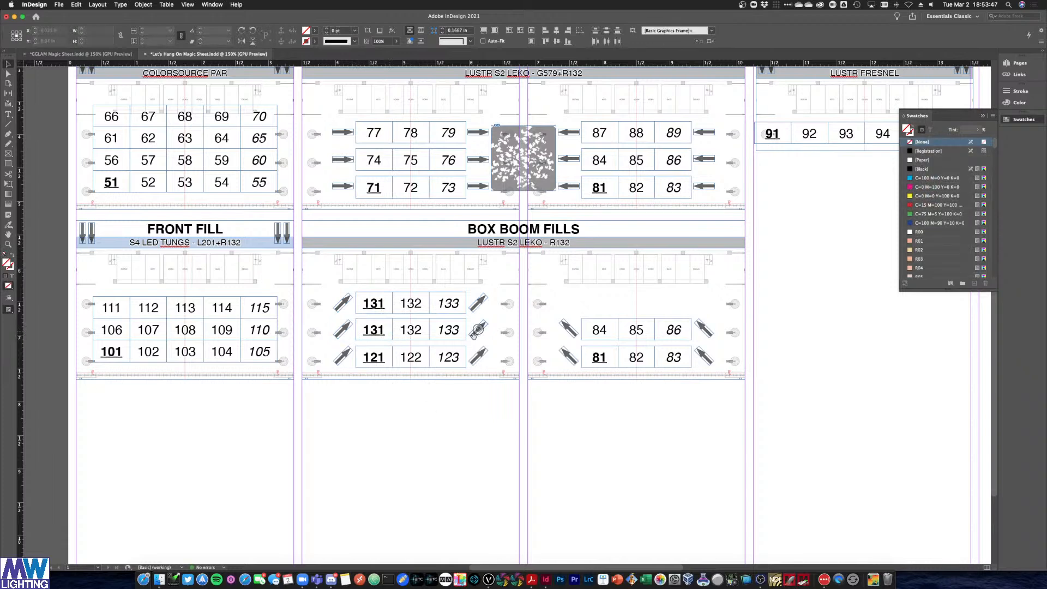
Move the original 131, 132 and 133 row with its arrows up against the duplicated row
left_click(474, 339)
left_click(444, 337, "shift")
left_click(413, 335, "shift")
left_click(368, 335, "shift")
left_click(341, 331, "shift")
left_click_drag(405, 329, 405, 321)
left_click(411, 426)
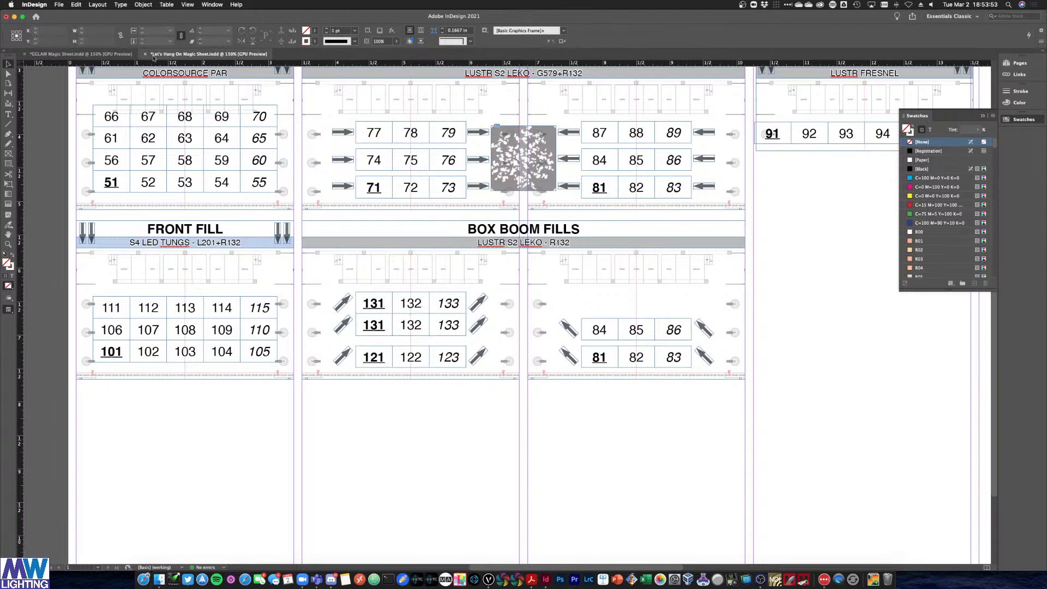
Copy the dashed TOY STAGE divider from the GGLAM magic sheet into the Let's Hang On magic sheet
key("super+grave")
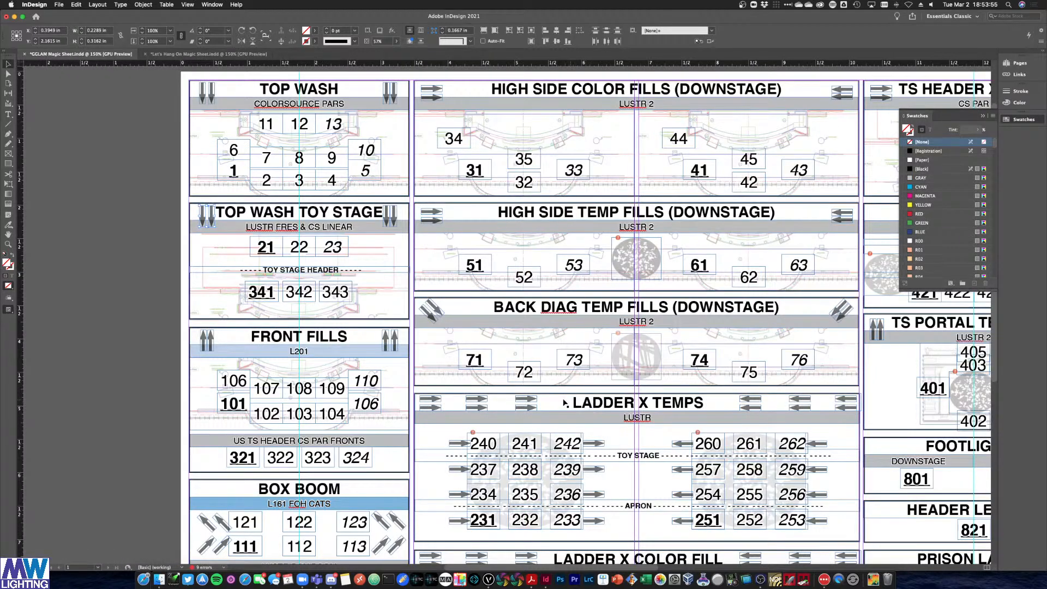
left_click(627, 450)
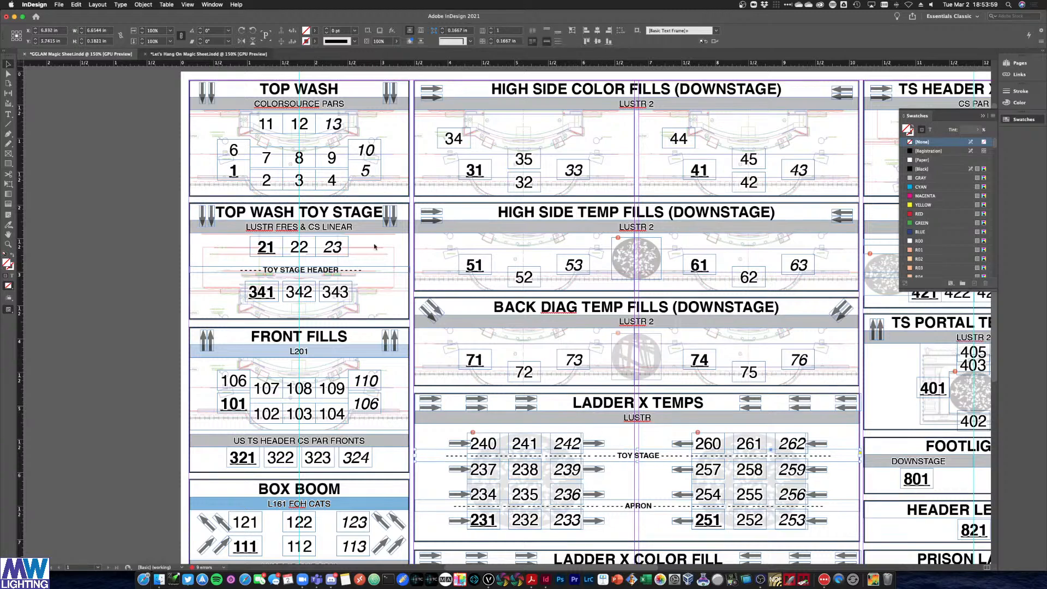
left_click(216, 55)
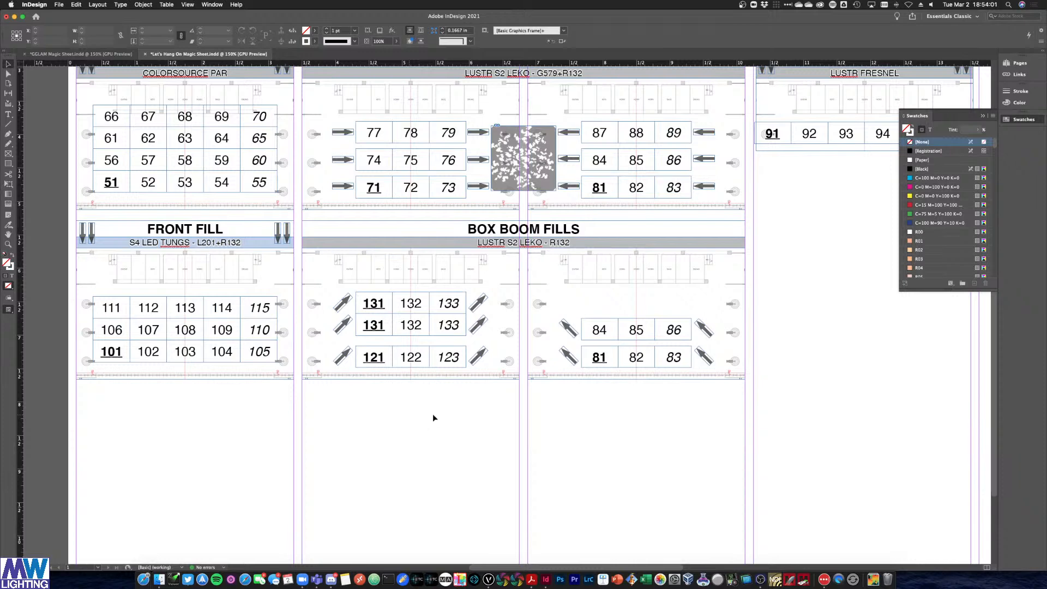
key("super+v")
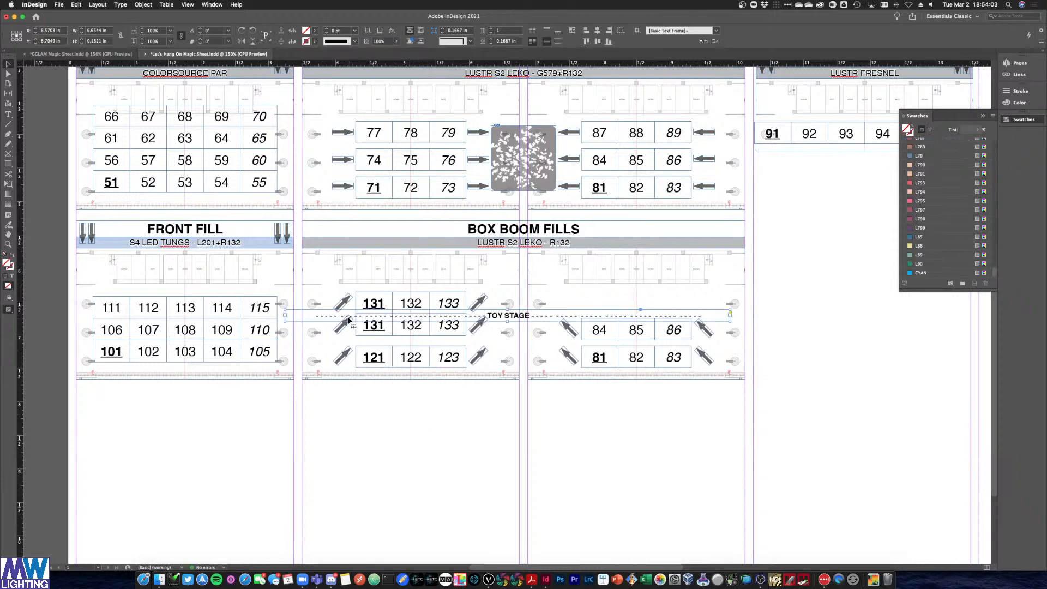
Reduce the pasted divider to a short dashed line and fit its frame, 3.22 in wide, between the 131 and 121 rows
triple_click(559, 315)
key("BackSpace")
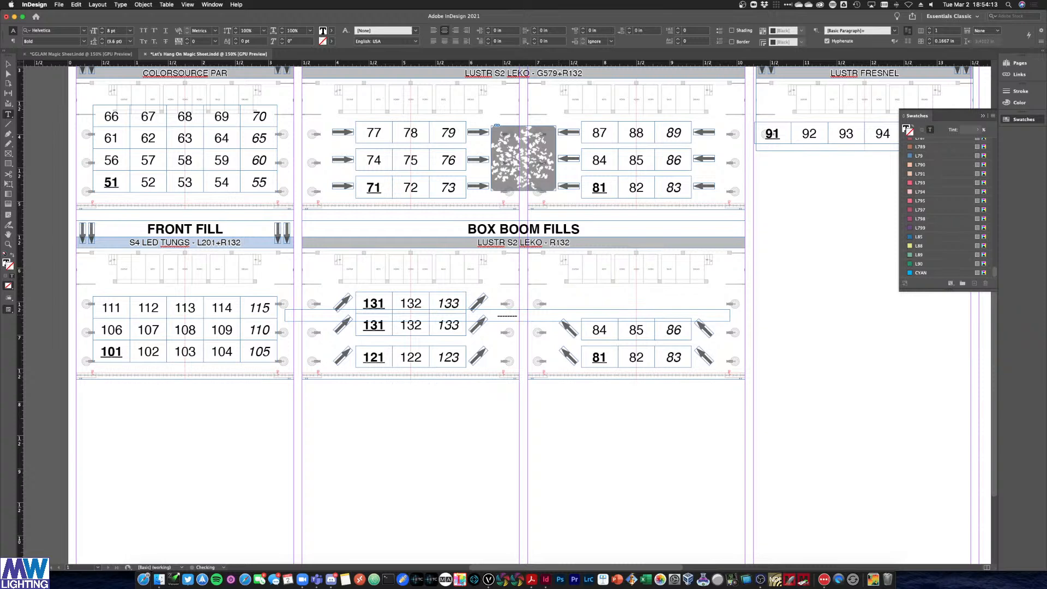
key("Escape")
left_click_drag(303, 318, 320, 341)
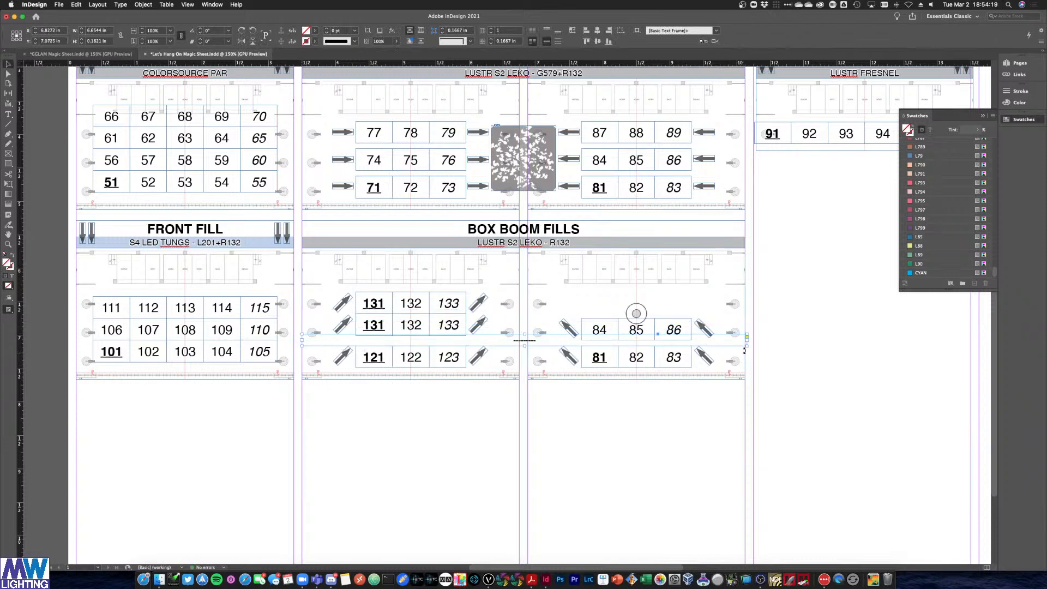
left_click_drag(747, 345, 516, 346)
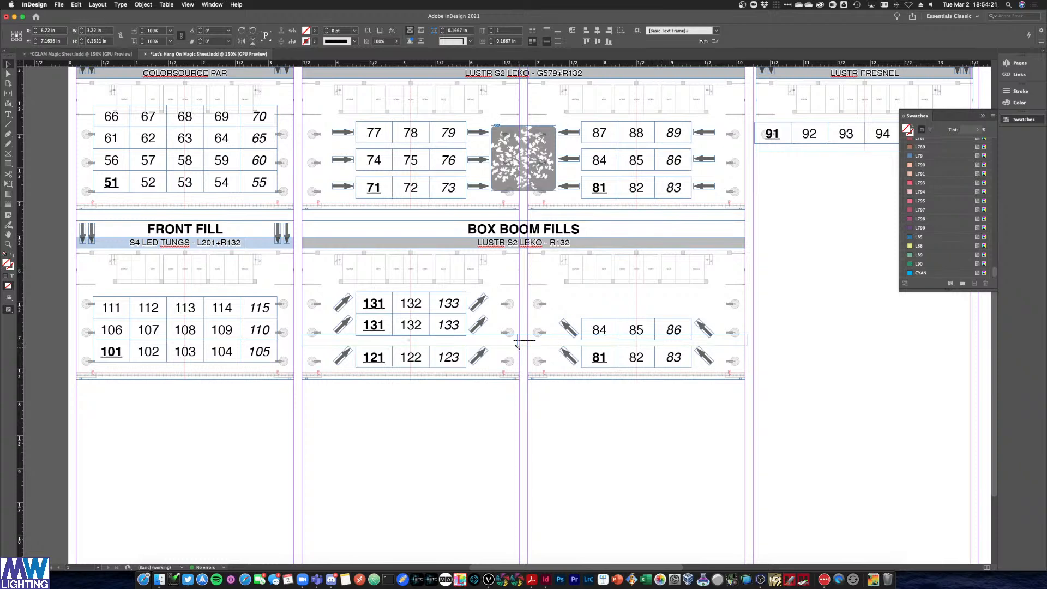
left_click(556, 451)
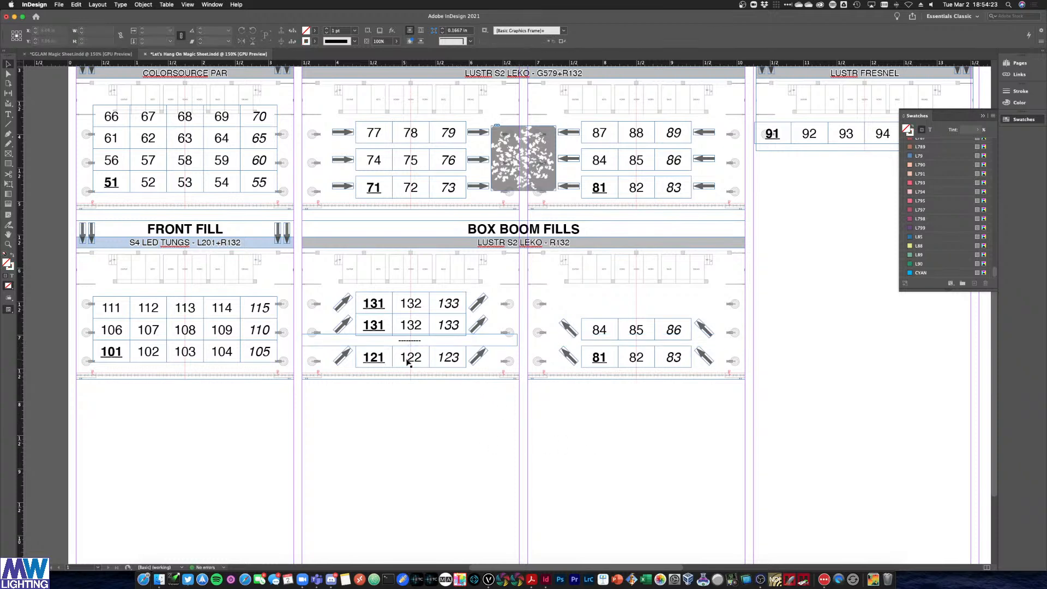
Renumber the top row in the left half of BOX BOOM FILLS as 134, 135 and 136
double_click(380, 304)
double_click(380, 303)
type("134")
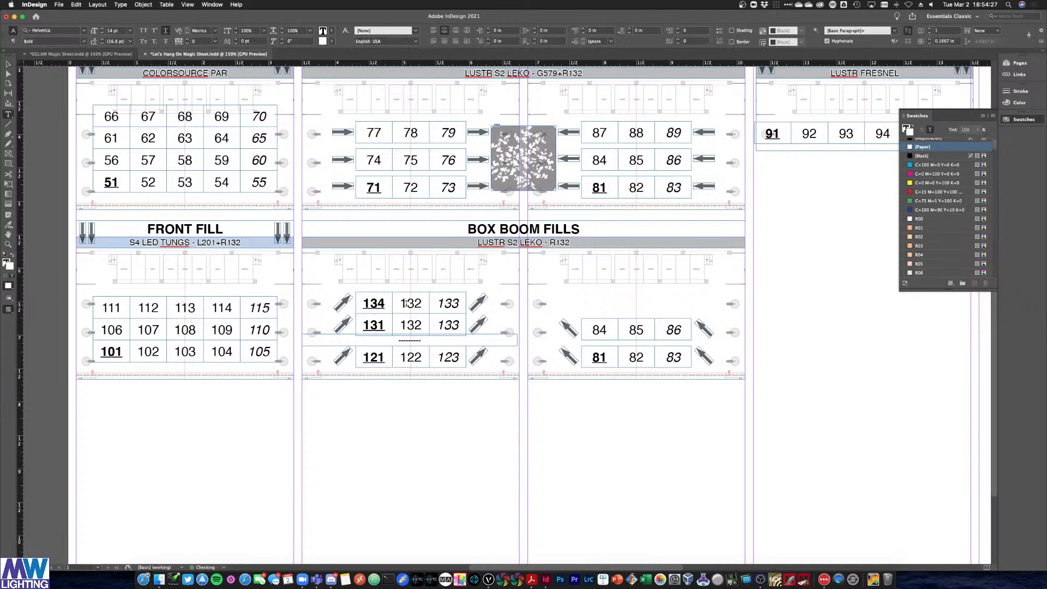
double_click(405, 303)
type("435")
key("BackSpace")
key("BackSpace")
key("BackSpace")
type("135")
double_click(449, 303)
type("136")
Delete both channel rows and their arrows from the right half of BOX BOOM FILLS
left_click(9, 64)
left_click_drag(818, 414, 562, 306)
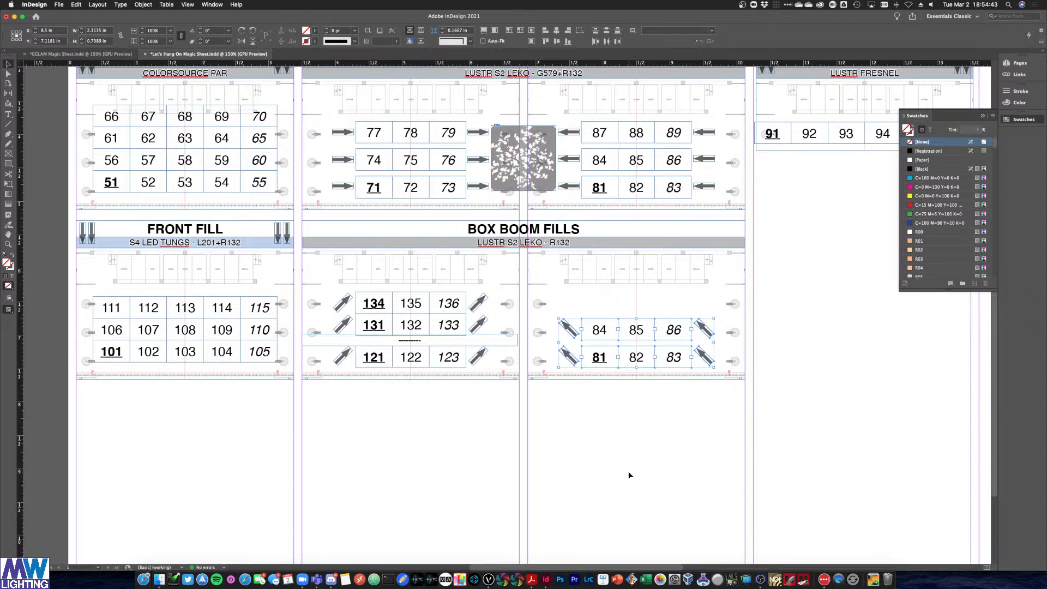
key("Delete")
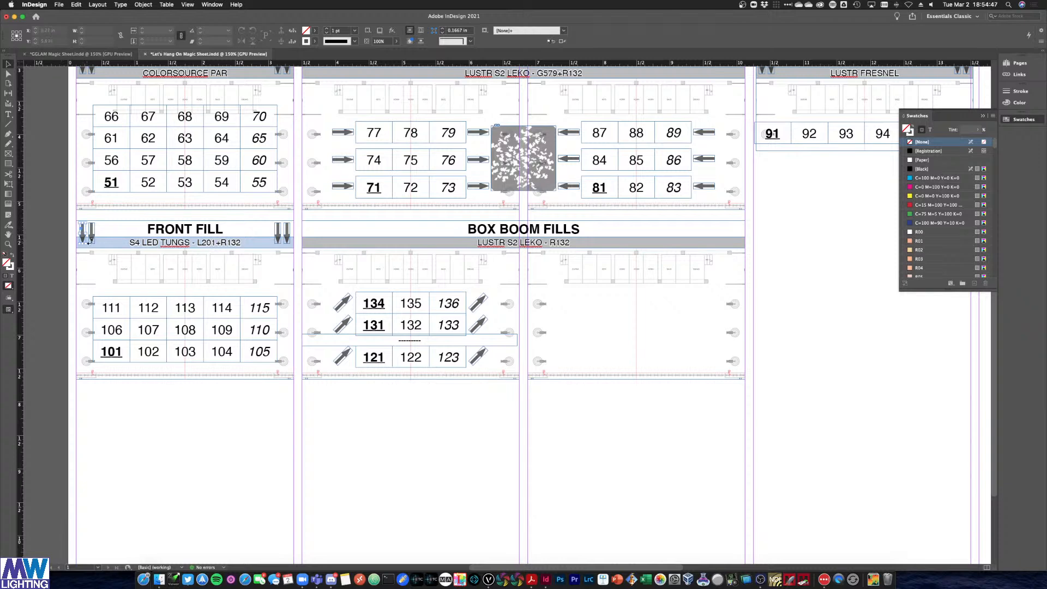
Turn the arrows at both ends of the FRONT FILL header to point up
left_click(86, 240)
left_click(284, 243)
left_click(277, 240, "shift")
left_click_drag(294, 223, 46, 249)
left_click(442, 443)
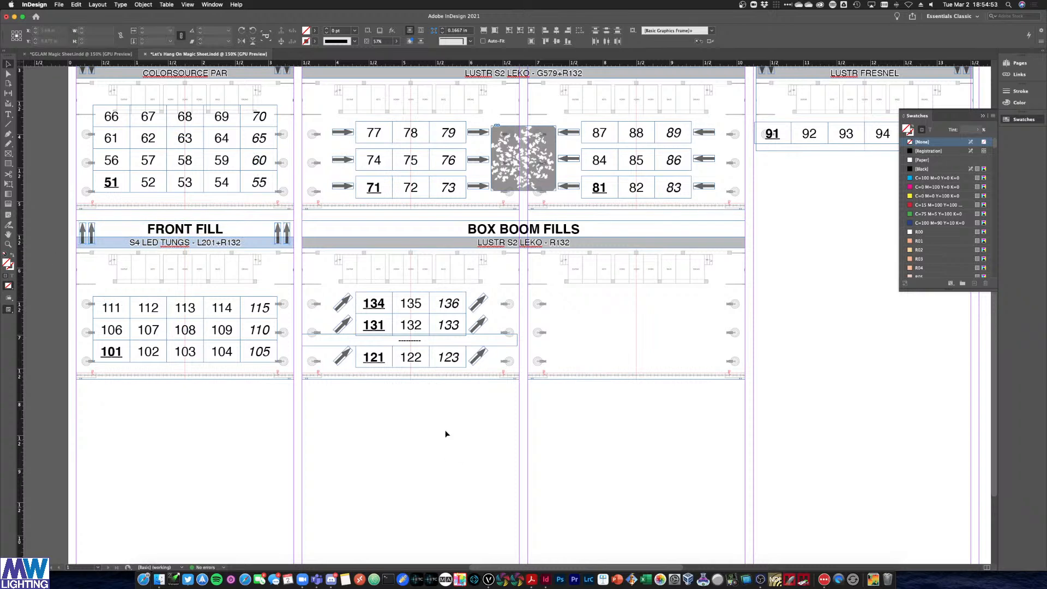
Duplicate the Box Boom Fills channel numbers, arrows and divider from the left stage diagram onto the empty right stage diagram
left_click_drag(495, 404, 322, 283)
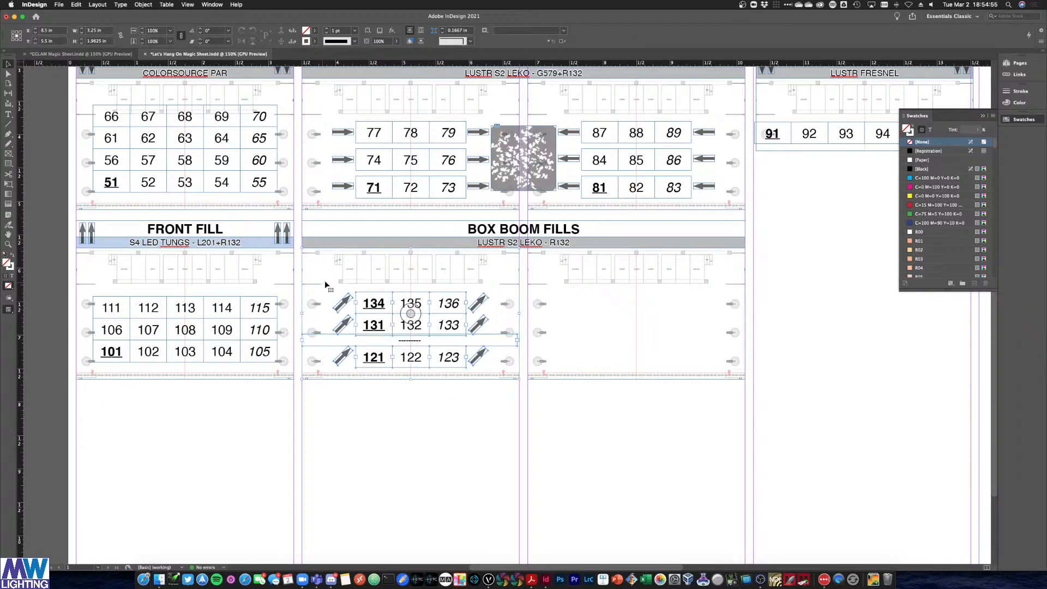
left_click_drag(379, 319, 599, 319)
key("Right")
left_click(659, 439)
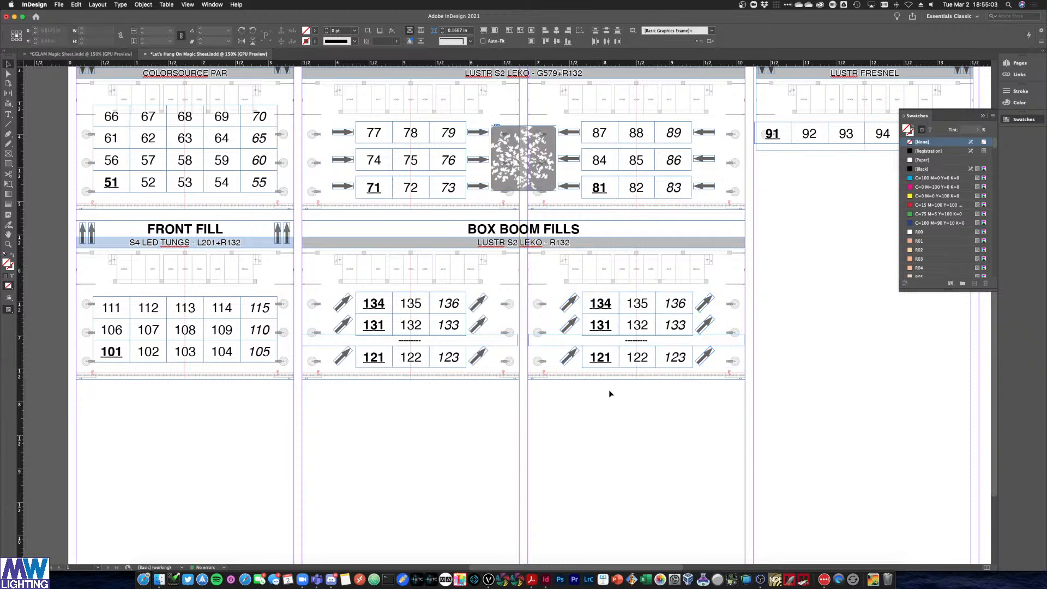
Rotate the three arrows left of the copied Box Boom Fills channels to -45° so they point up and left
left_click(569, 362)
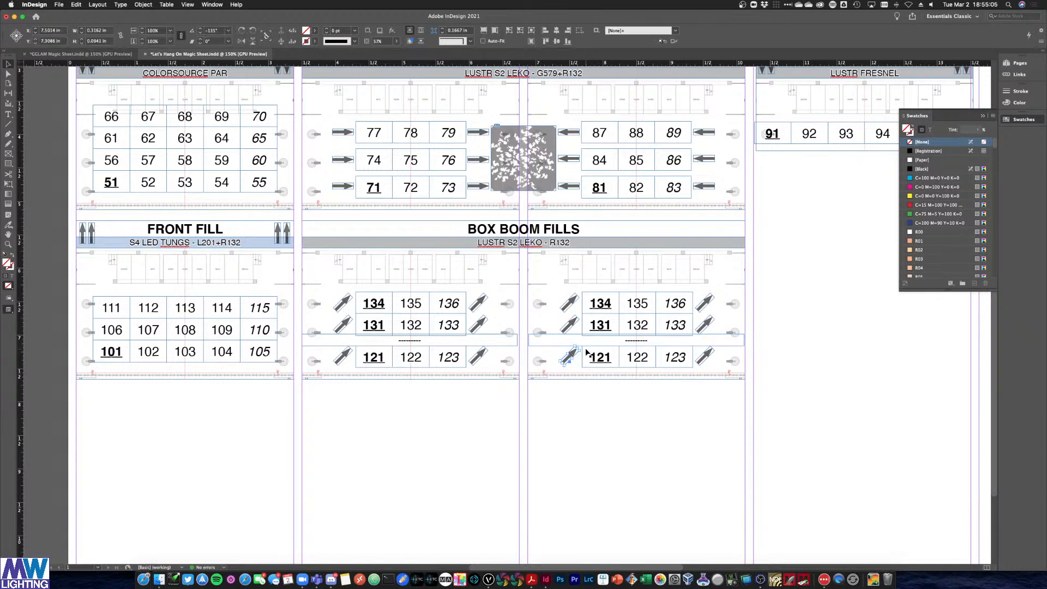
left_click_drag(582, 348, 558, 336)
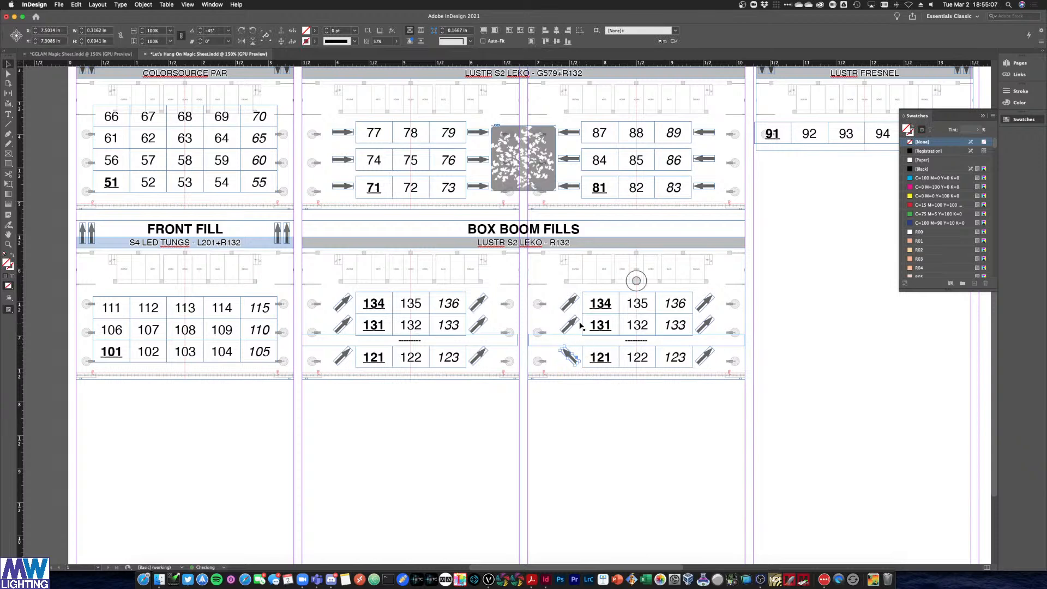
left_click(571, 325)
left_click(587, 320)
left_click(572, 325)
mouse_move(581, 317)
left_mouse_down()
mouse_move(573, 305)
mouse_move(562, 310)
left_mouse_up()
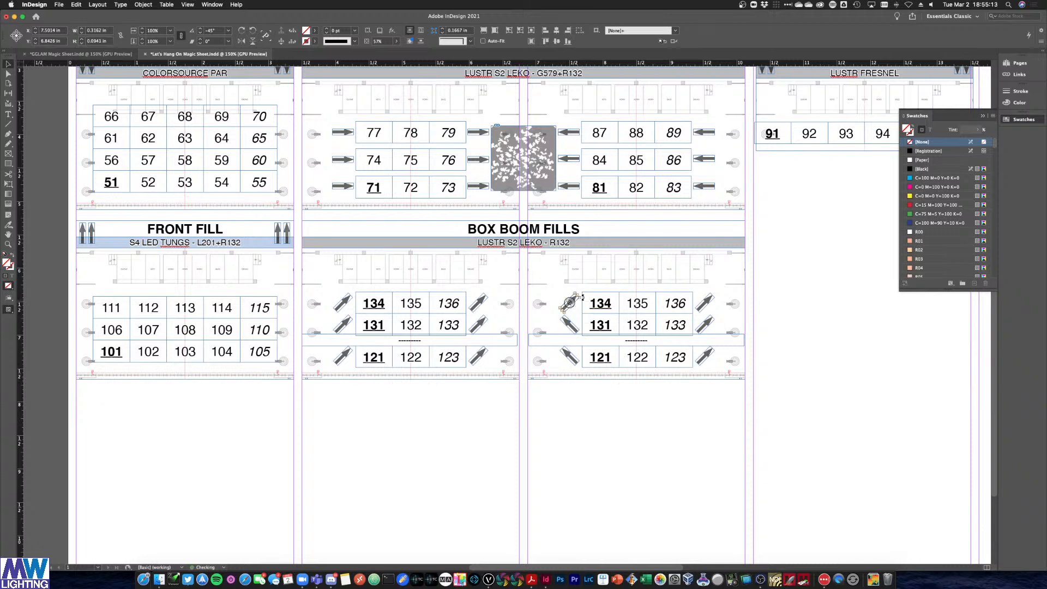
left_click(645, 488)
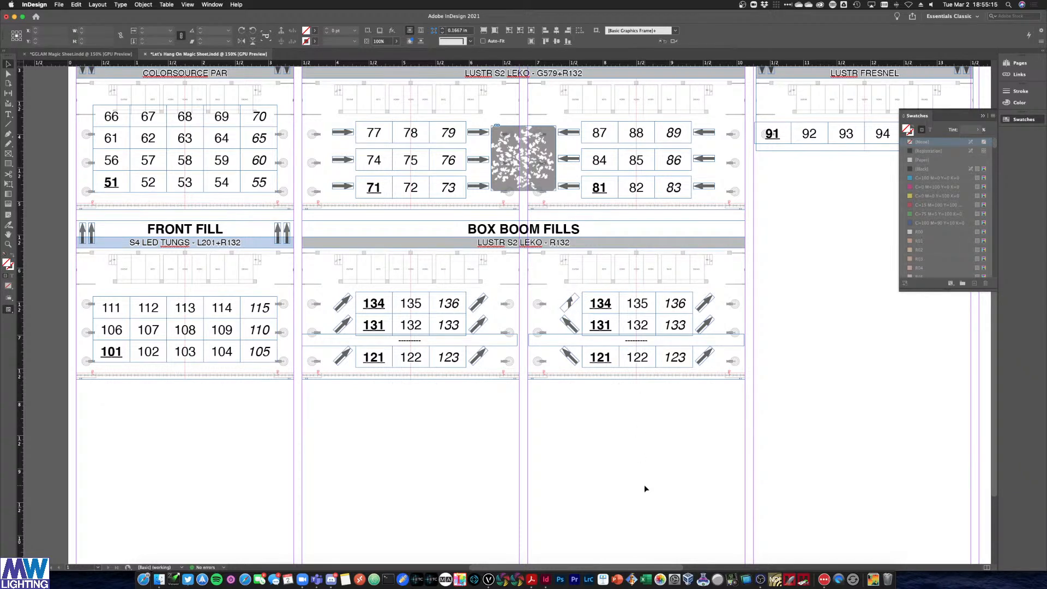
left_click(566, 312)
left_click(566, 312)
left_click_drag(565, 281, 554, 274)
Delete the three arrows right of the copied channels in the right Box Boom Fills diagram
left_click(704, 302)
key("Delete")
left_click(705, 325)
key("Delete")
left_click(703, 359)
key("Delete")
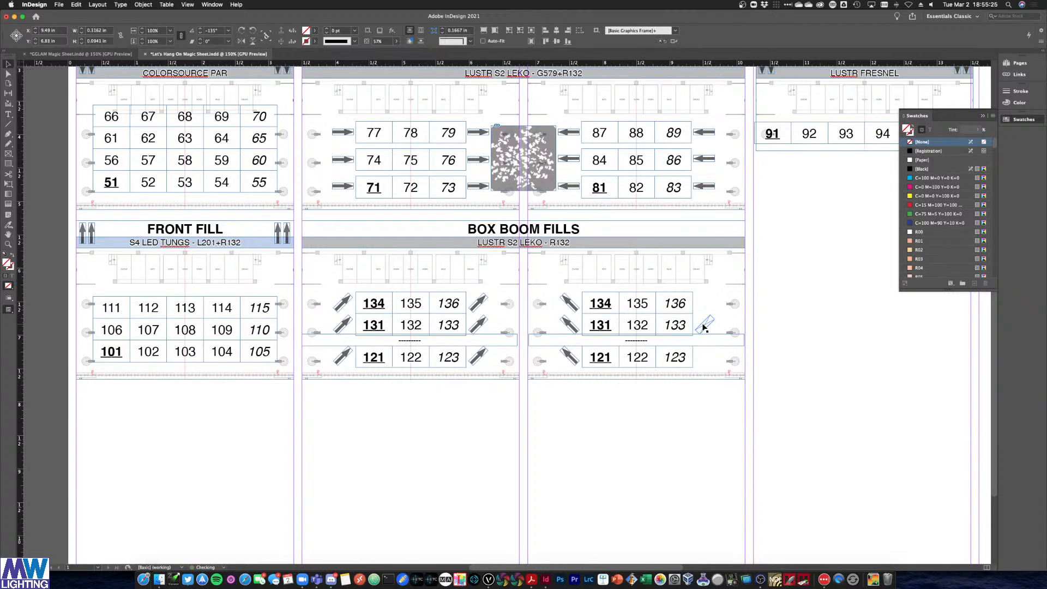
key("Delete")
Duplicate the three rotated arrows to the right side of the copied Box Boom Fills channels
left_click(571, 357)
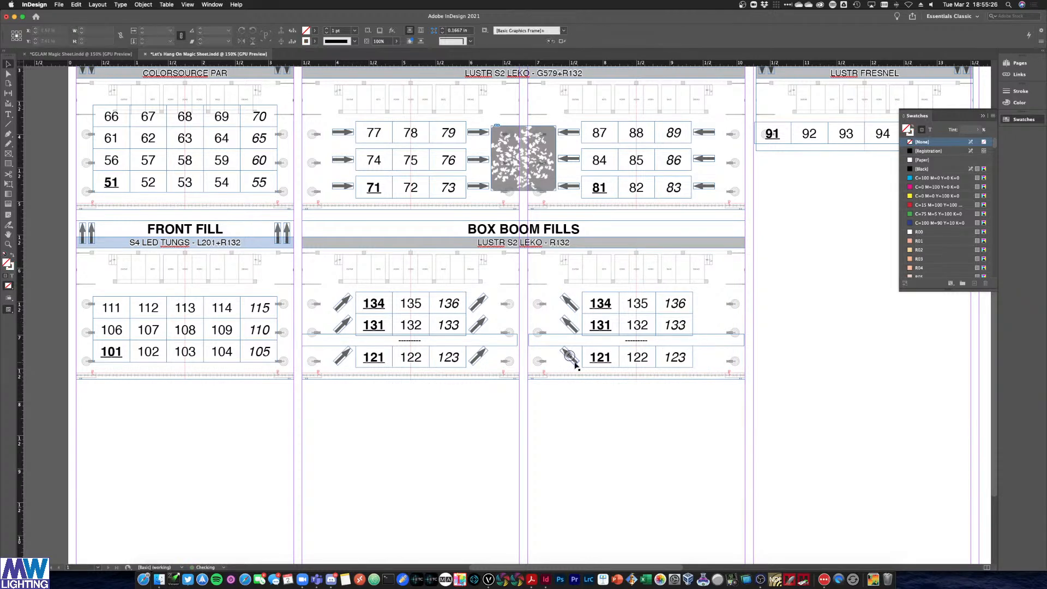
left_click(576, 330, "shift")
left_click(578, 308, "shift")
left_click_drag(583, 314, 711, 322)
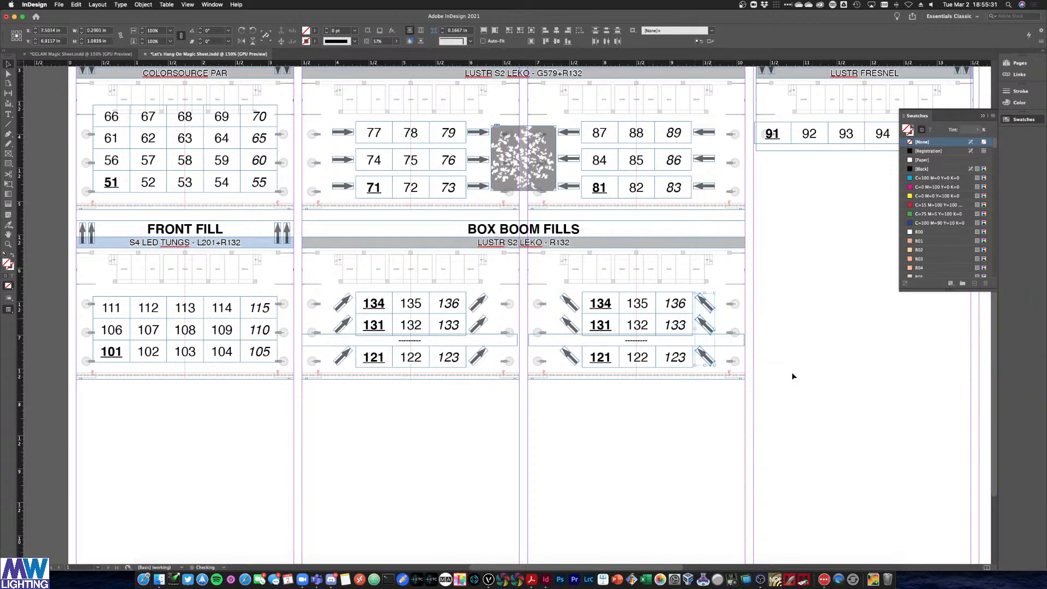
Check the box boom channel numbers in the Let's Hang On cheat sheet PDF and return to the magic sheet
key("ctrl+Up")
left_click(161, 314)
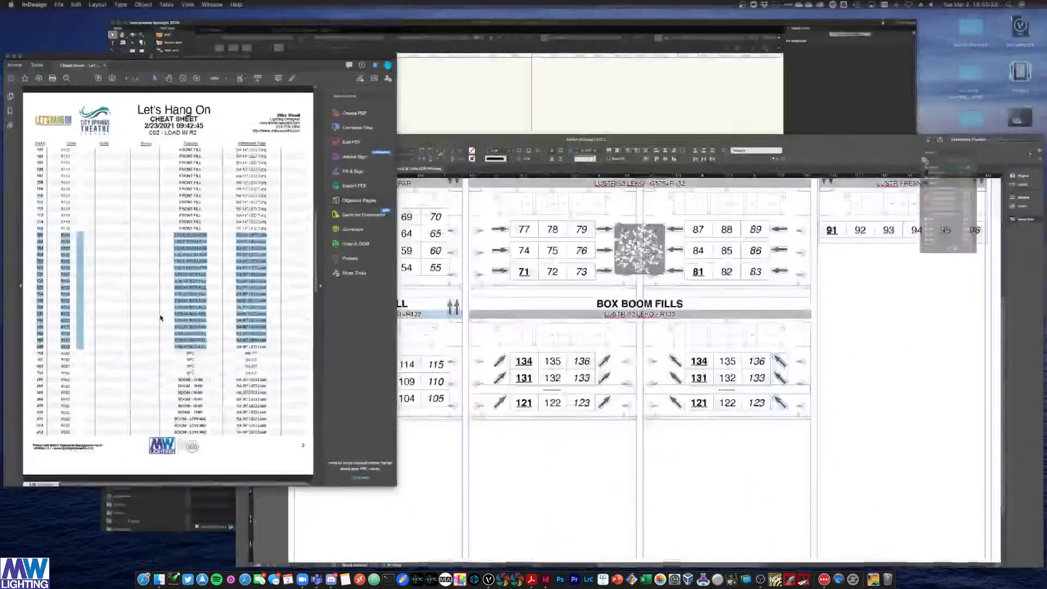
left_click(767, 397)
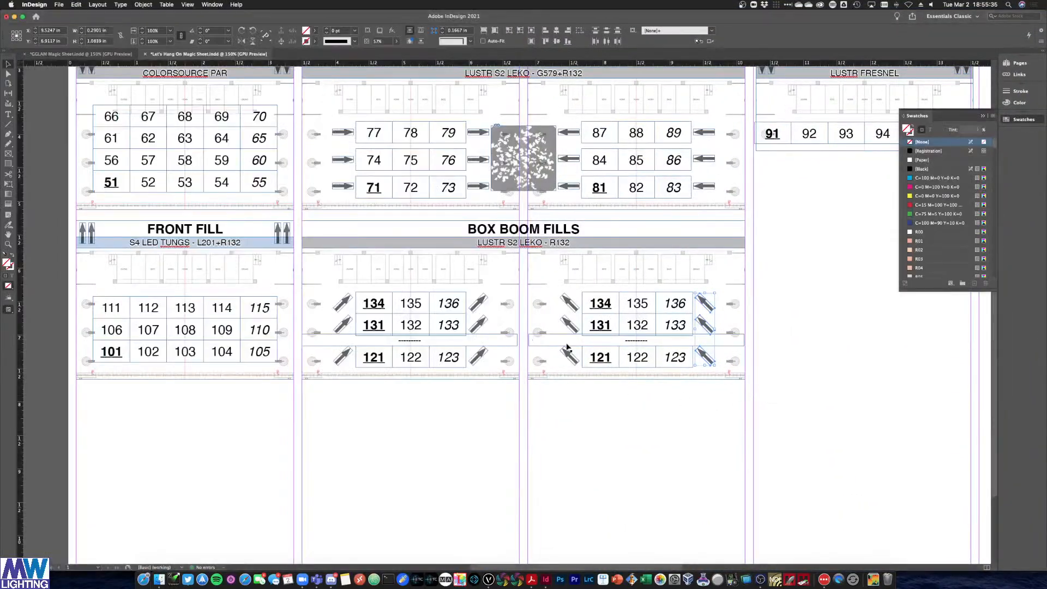
Renumber the bottom row of the right Box Boom Fills diagram as 124, 125 and 126
left_click(596, 363)
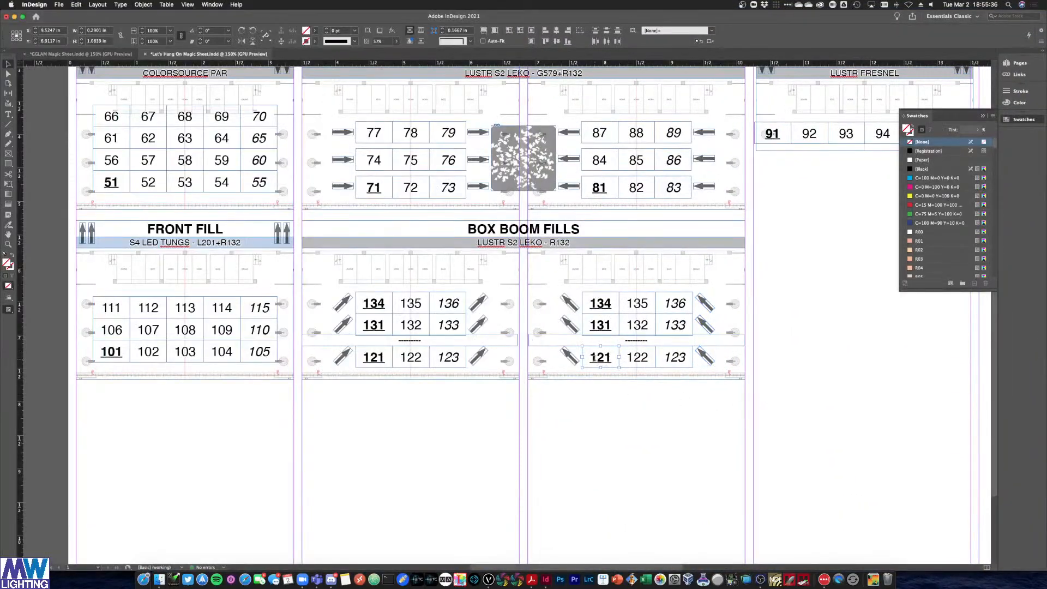
double_click(597, 357)
type("124")
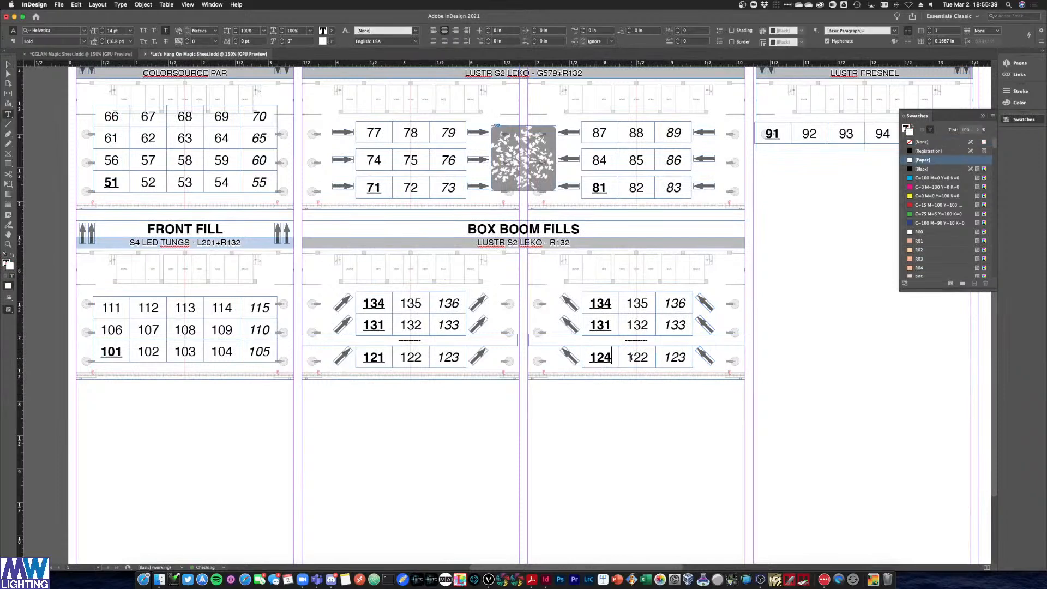
double_click(631, 357)
type("125")
double_click(669, 358)
type("126")
Renumber the middle row of the right Box Boom Fills diagram as 141 to 143 and the top row as 144 to 146
double_click(604, 326)
type("141")
left_click_drag(634, 325, 679, 325)
type("44")
left_click_drag(604, 303, 679, 303)
type("444")
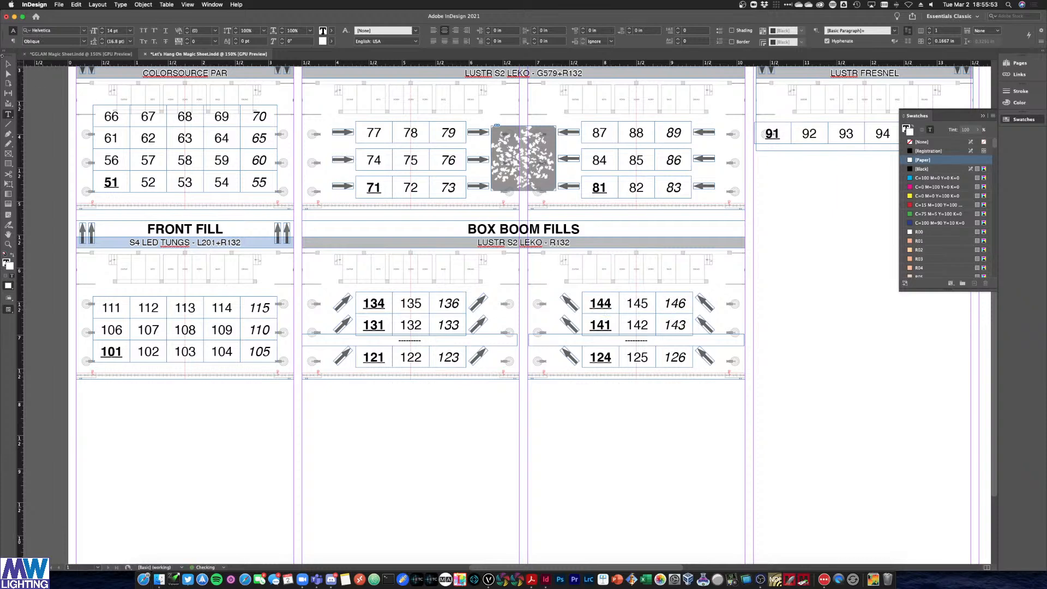
key("Escape")
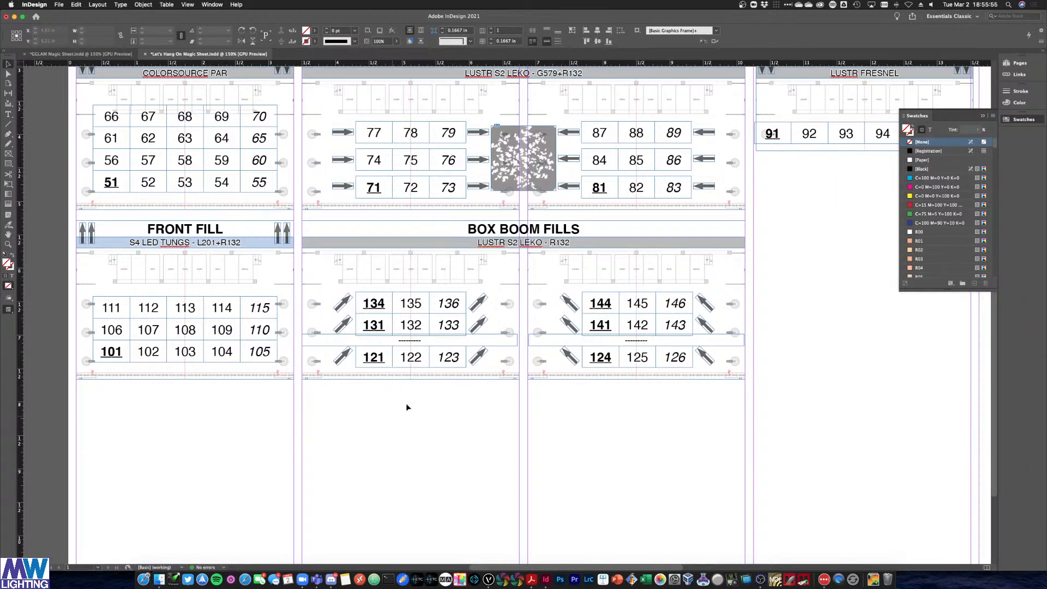
Check the boom channels in the Acrobat cheat sheet, and examine the SR booms on Vectorworks sheet layer 3 [LX PLOT BOOM LADDER]
key("ctrl+Up")
left_click(128, 336)
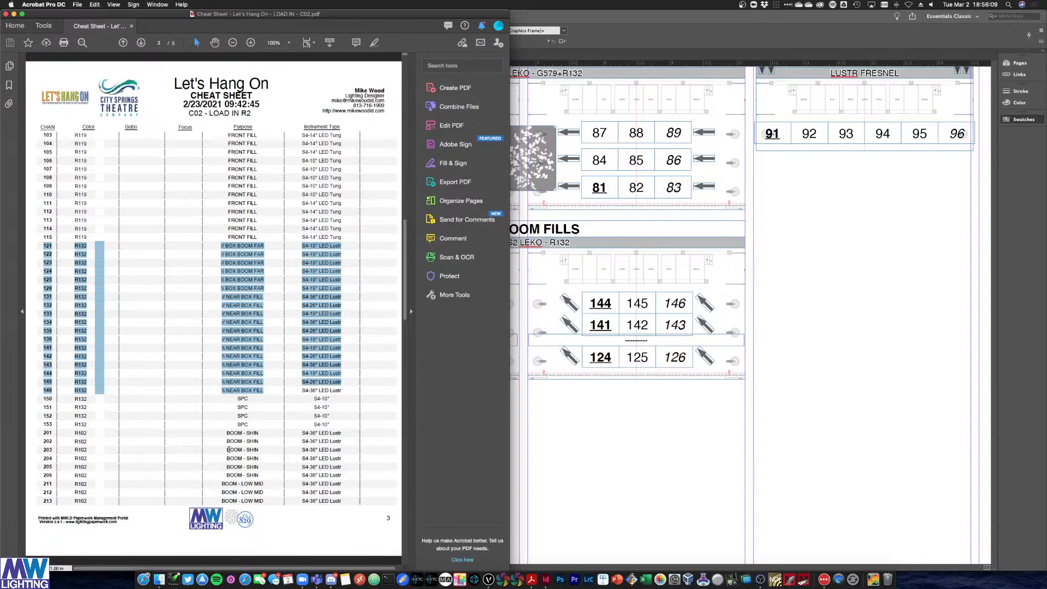
key("ctrl+Up")
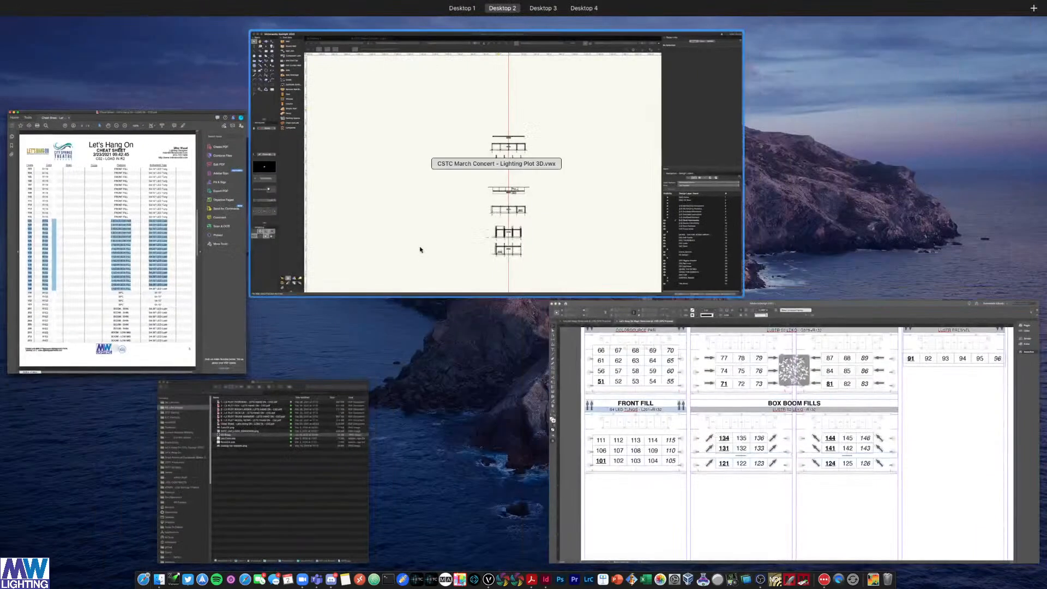
left_click(395, 238)
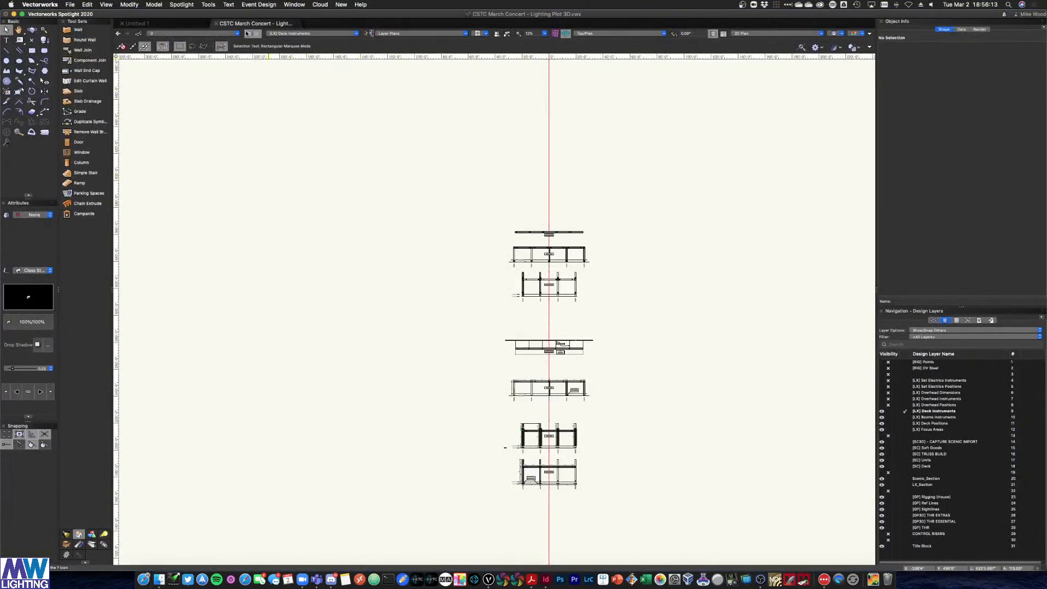
left_click(278, 32)
scroll(321, 124, "up", 5)
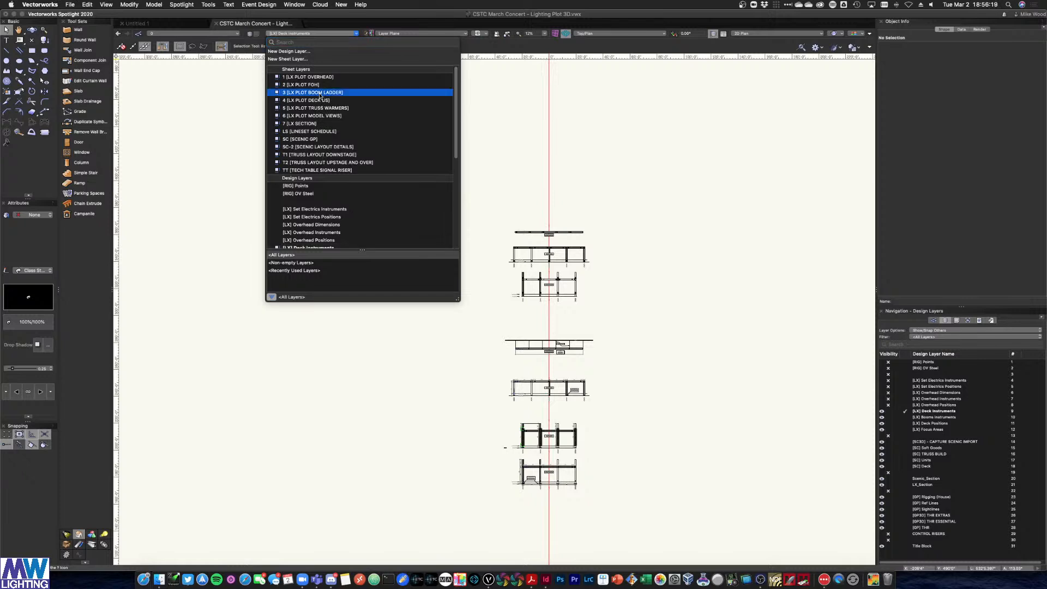
left_click(320, 98)
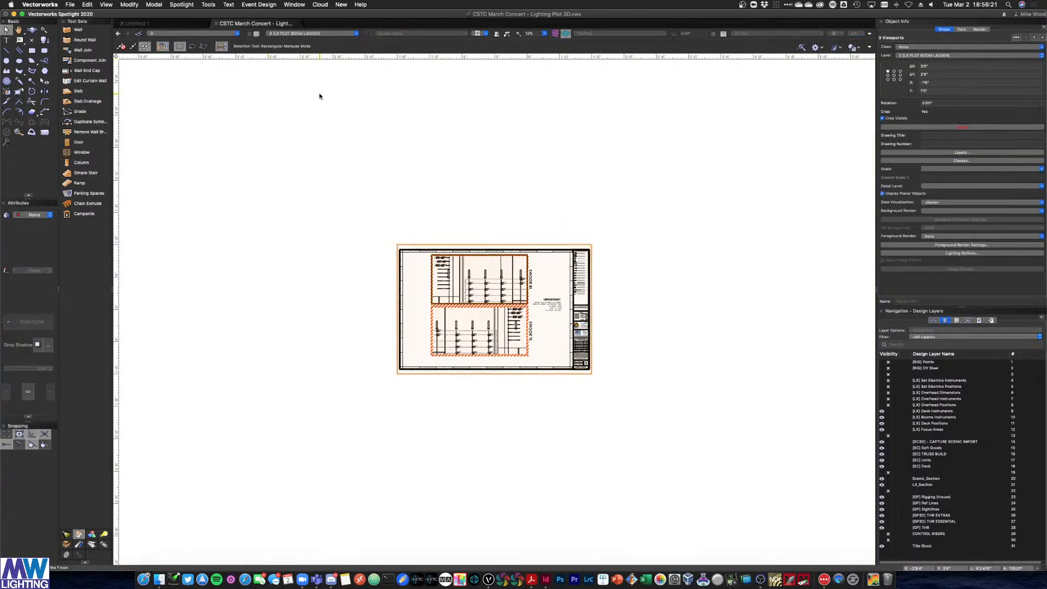
scroll(497, 281, "up", 5)
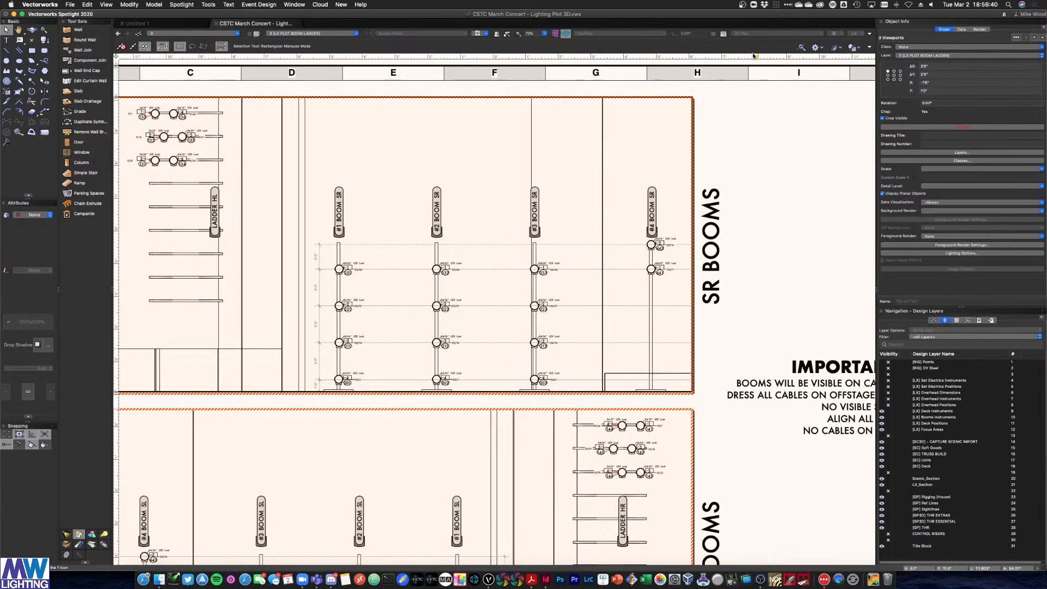
Switch back to InDesign and examine the ladder and Booms layouts in the GGLAM Magic Sheet for reference
key("ctrl+Up")
left_click(562, 231)
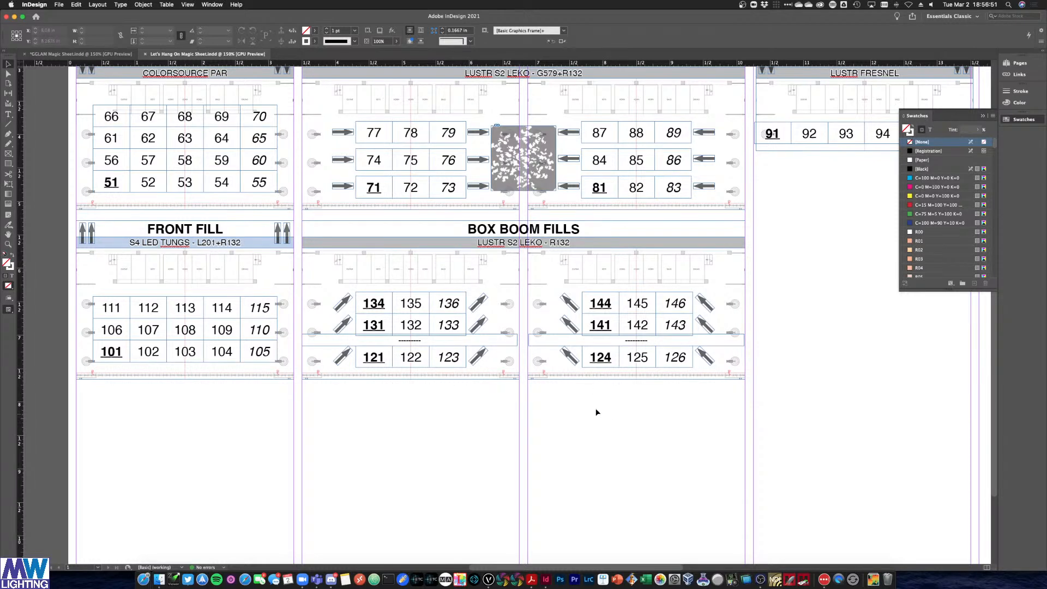
left_click(82, 54)
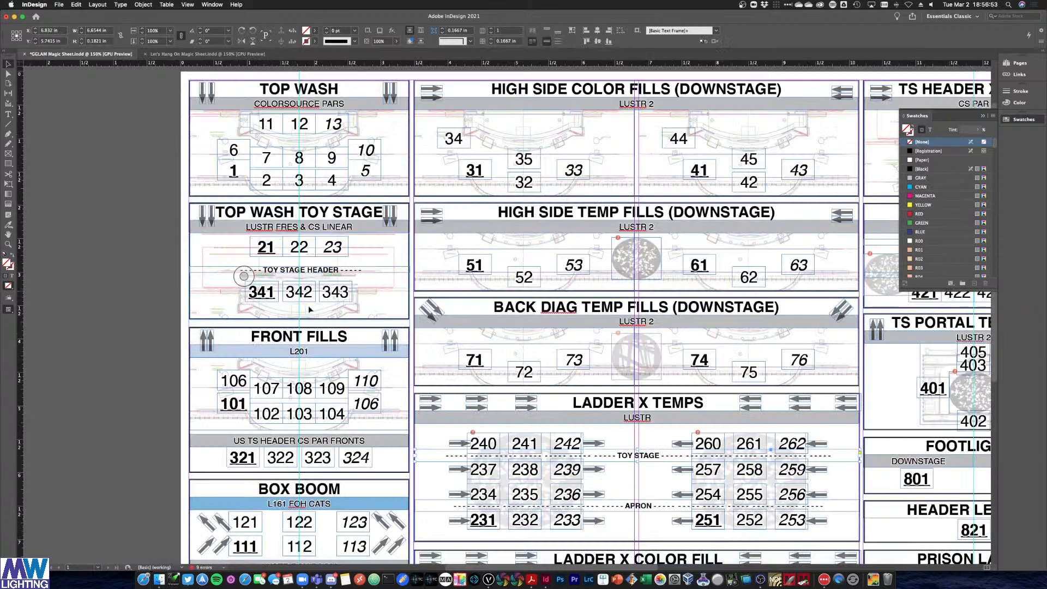
scroll(336, 320, "down", 5)
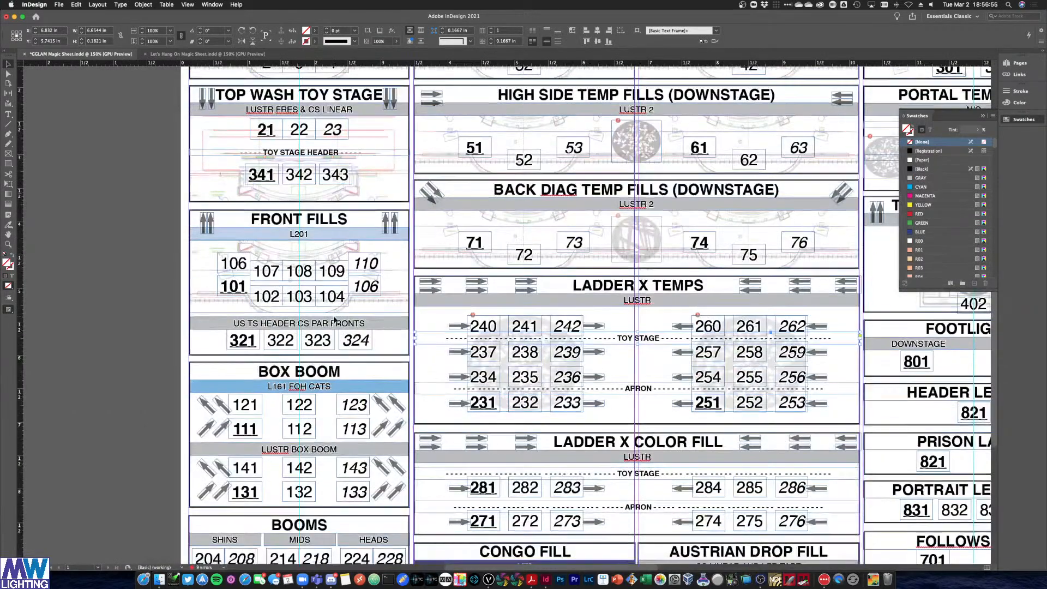
scroll(576, 371, "right", 3)
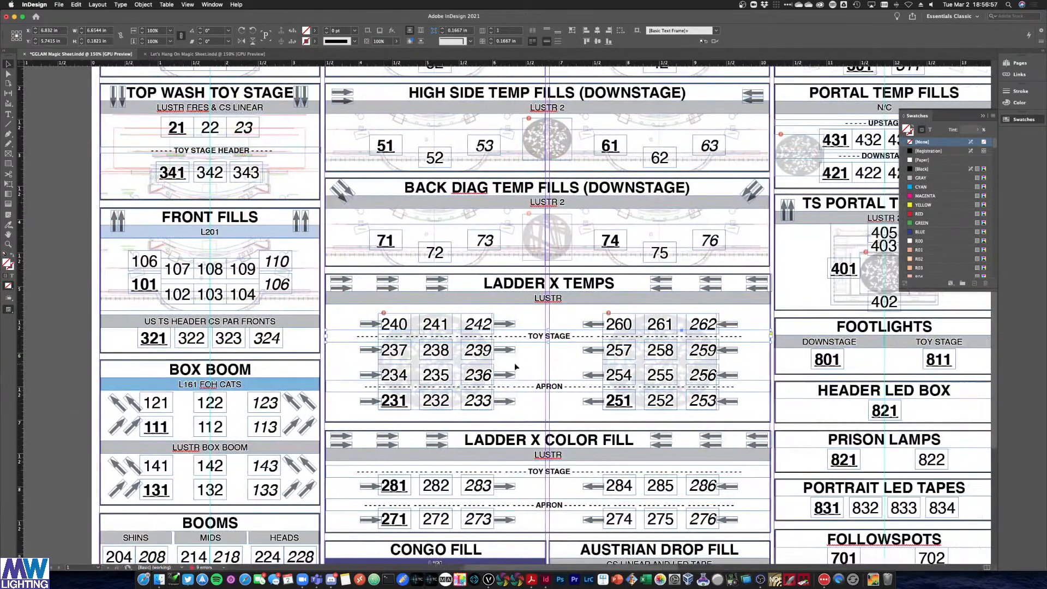
scroll(490, 369, "down", 4)
scroll(456, 369, "down", 5)
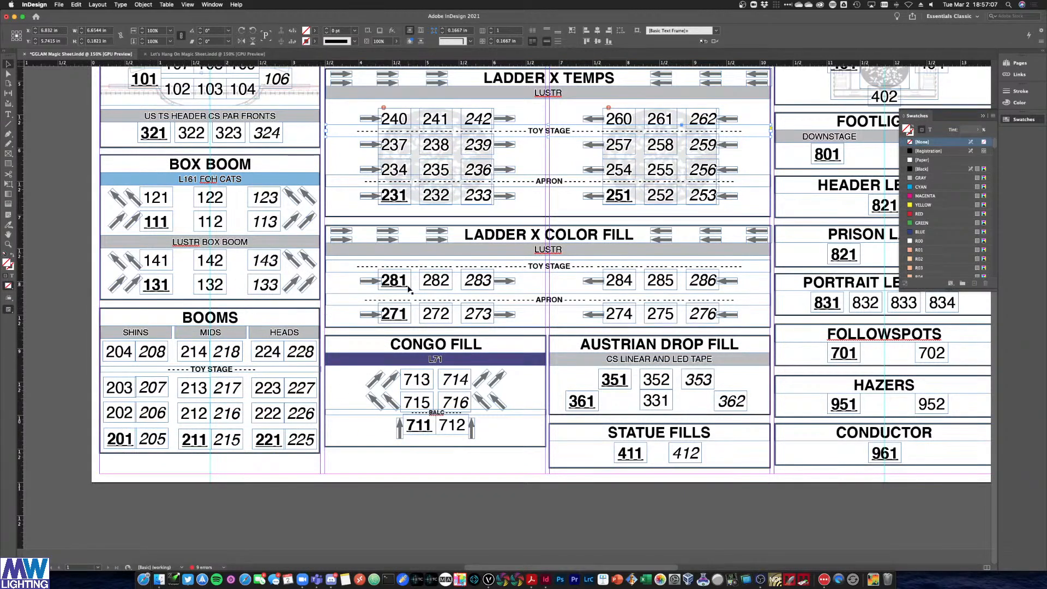
In the Let's Hang On magic sheet, copy the 121 and 123 frames below Box Boom Fills and place them closer together
left_click(207, 54)
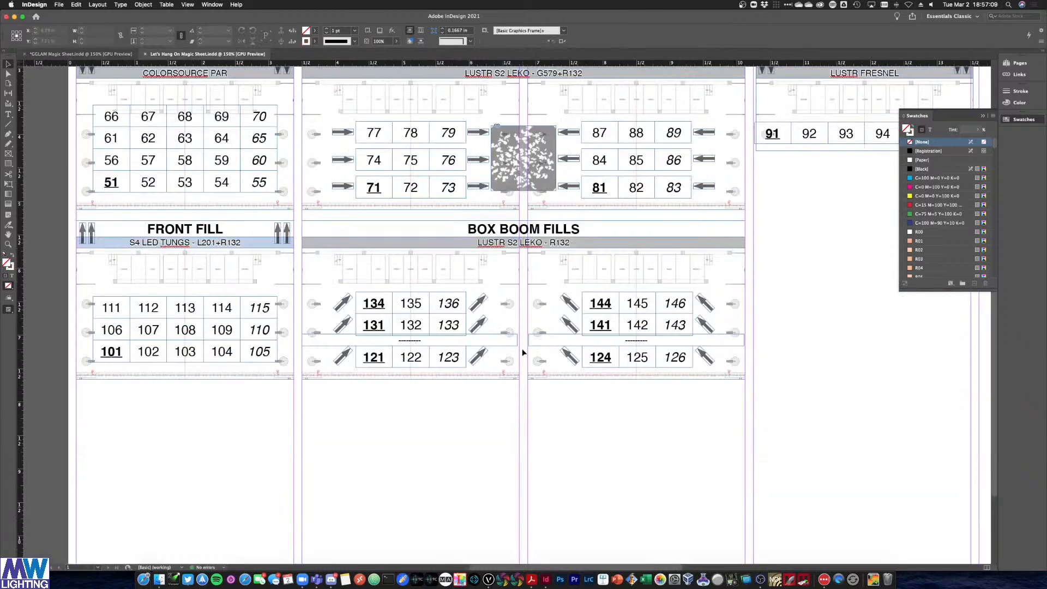
scroll(486, 383, "right", 10)
scroll(498, 370, "left", 4)
scroll(498, 370, "left", 5)
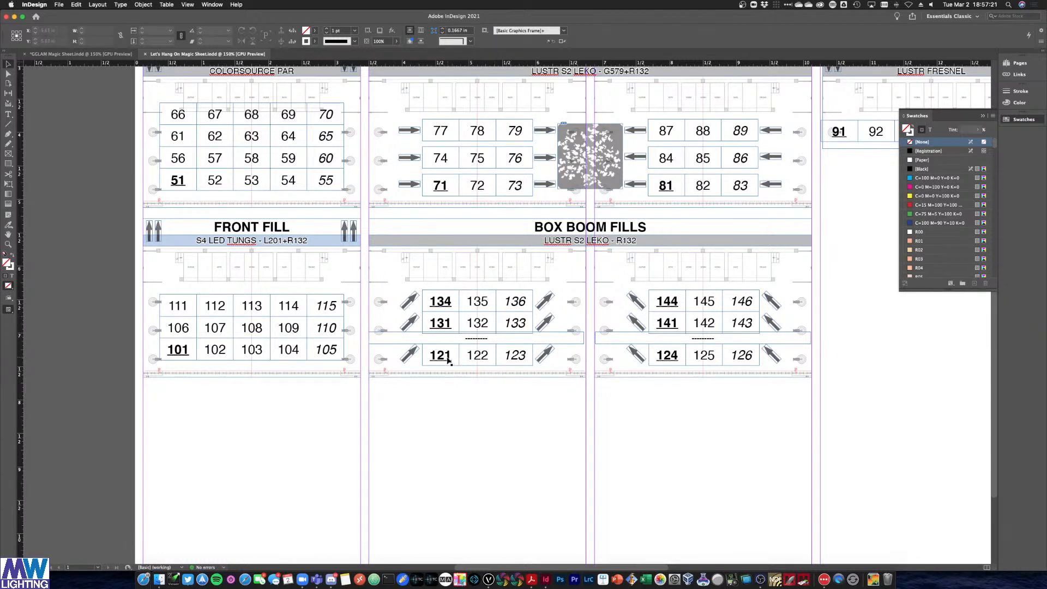
left_click(510, 360)
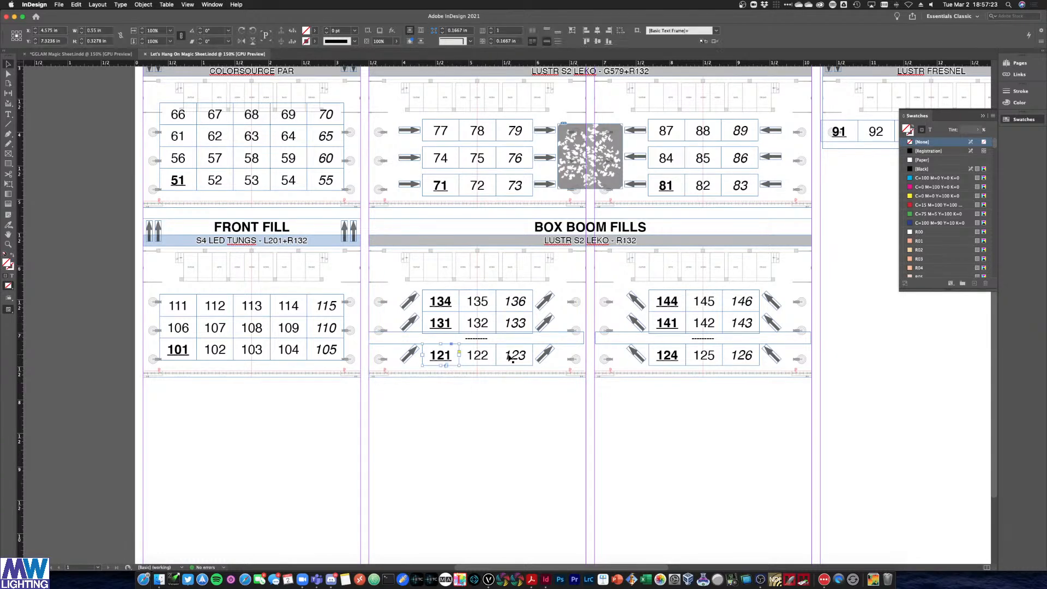
left_click(446, 360, "shift")
left_click_drag(446, 359, 446, 464)
left_click(480, 414)
left_click_drag(516, 457, 484, 456)
left_click(448, 475)
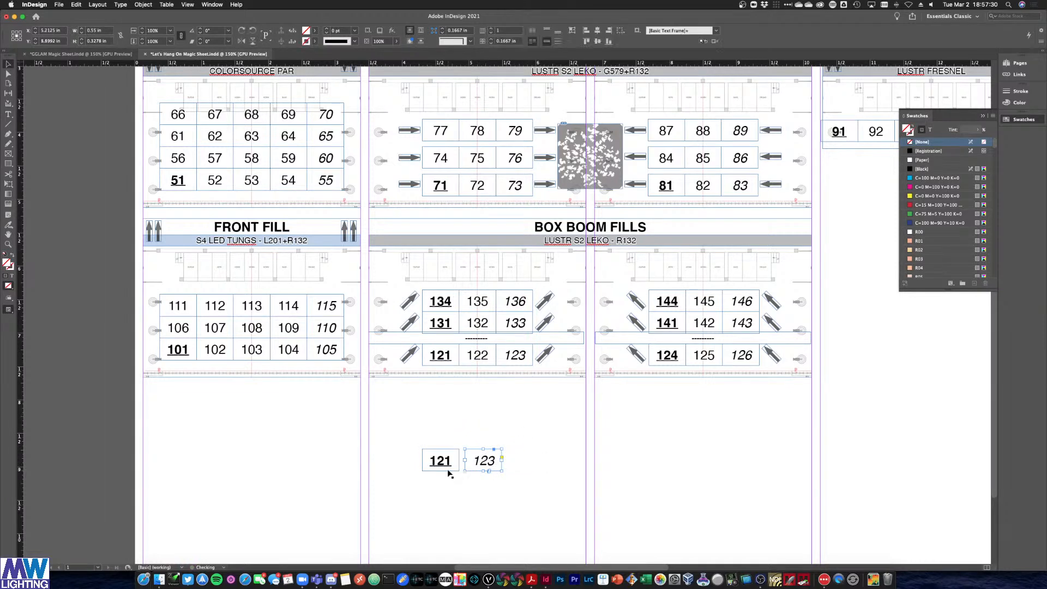
Build a four-row, two-column channel grid by stacking copies of 122 above the copied 121 and copies of 123 above the copied 123
left_click(476, 356)
left_click_drag(484, 360, 451, 444)
left_click(483, 464)
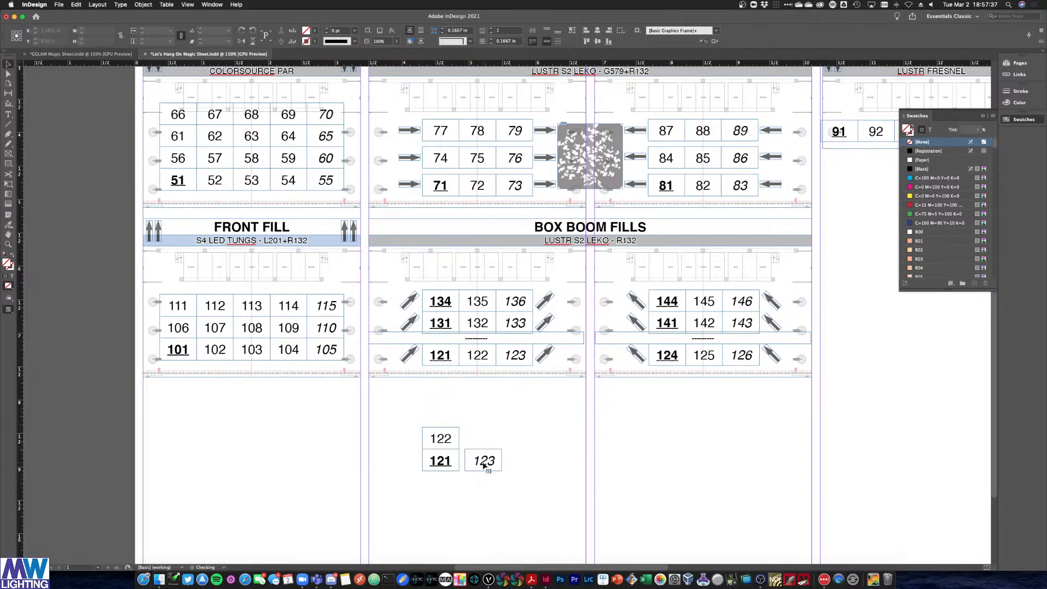
double_click(484, 450)
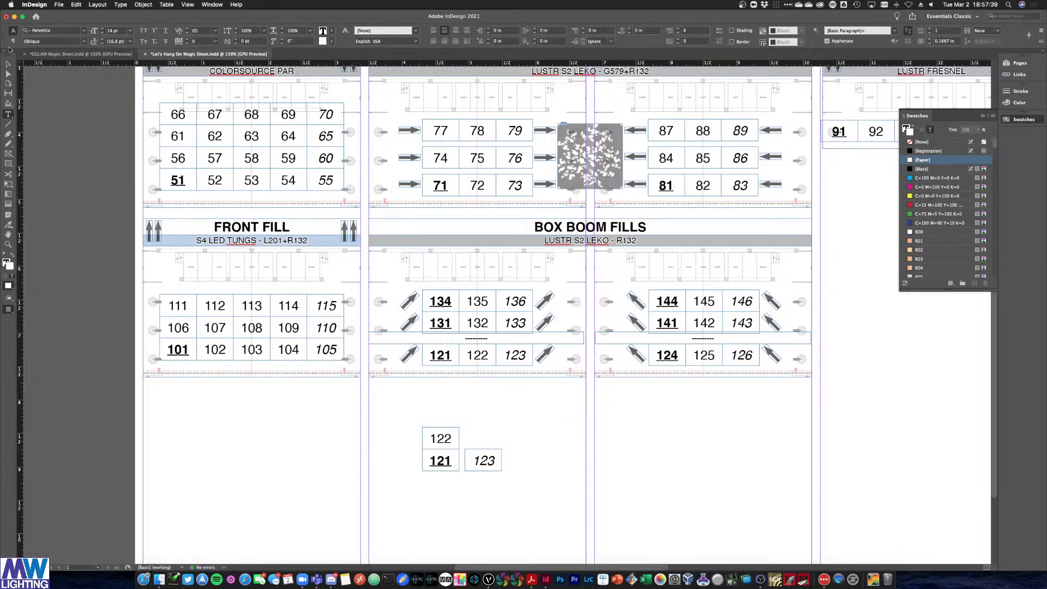
left_click(8, 64)
left_click(404, 386)
mouse_move(482, 469)
left_mouse_down("alt")
mouse_move(484, 447)
mouse_move(433, 439)
mouse_move(438, 398)
left_mouse_up("alt")
left_click(433, 442, "shift")
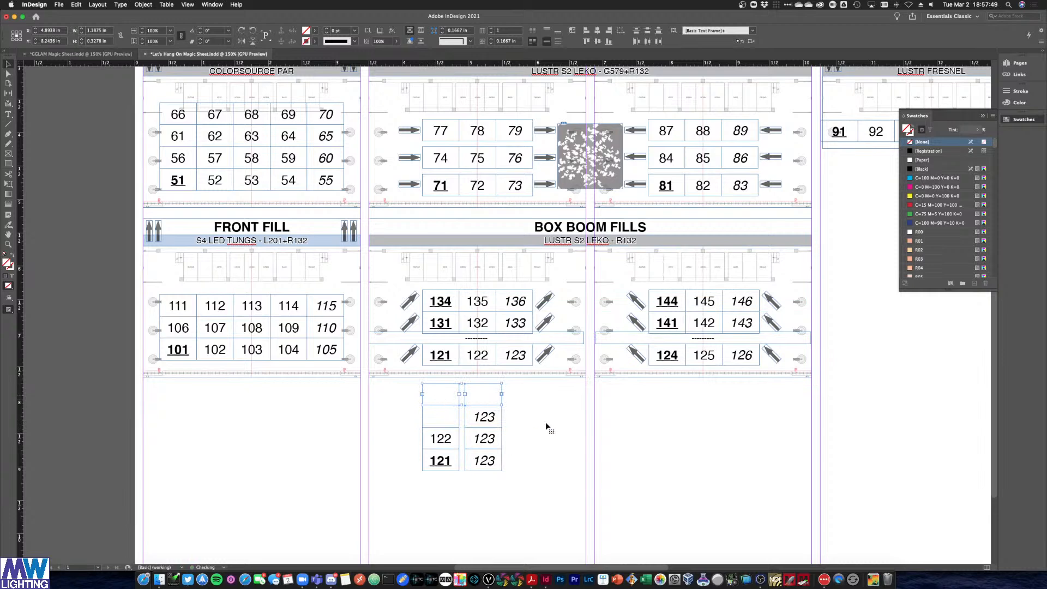
Move the four-row channel grid into the empty area below Front Fill, near the left margin of the page
mouse_move(518, 481)
left_mouse_down()
mouse_move(425, 400)
mouse_move(348, 443)
mouse_move(186, 469)
left_mouse_up()
scroll(206, 460, "down", 1)
scroll(205, 459, "down", 5)
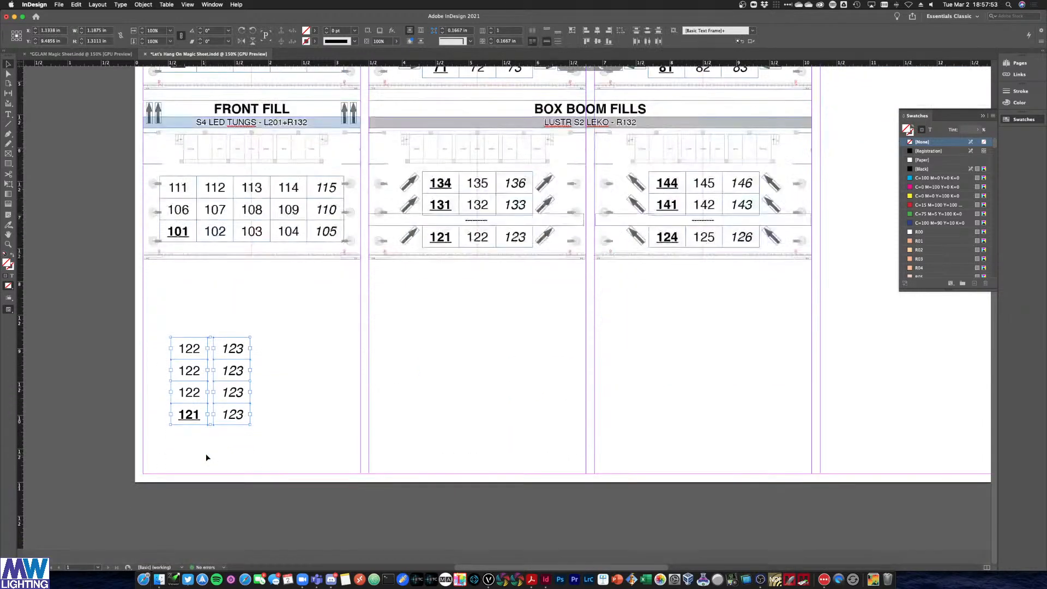
left_click_drag(195, 360, 173, 367)
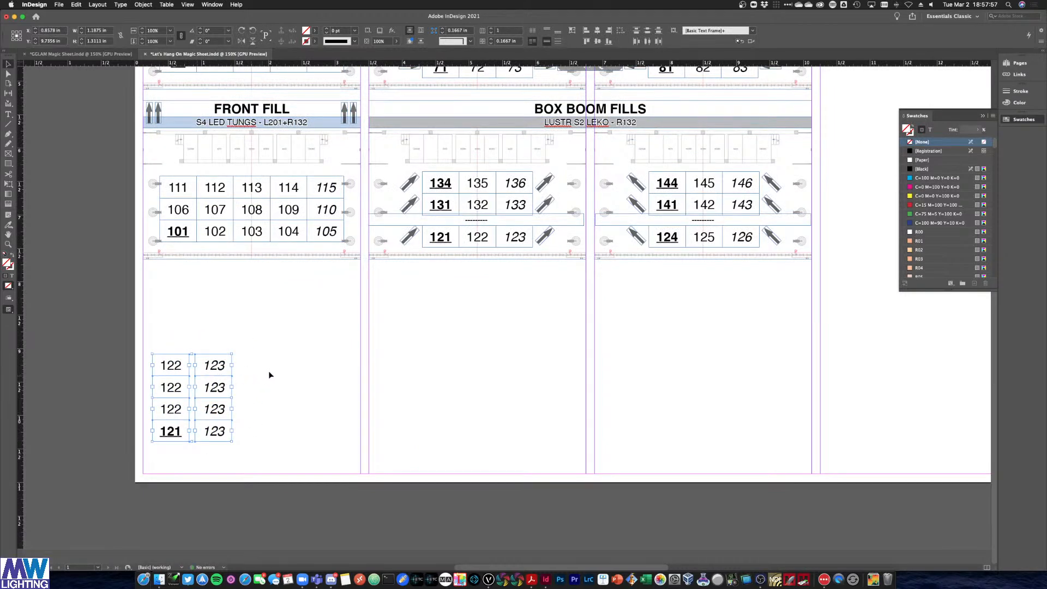
Close the gap between the two columns of the channel grid and move the grid against the page's left margin
left_click(214, 364)
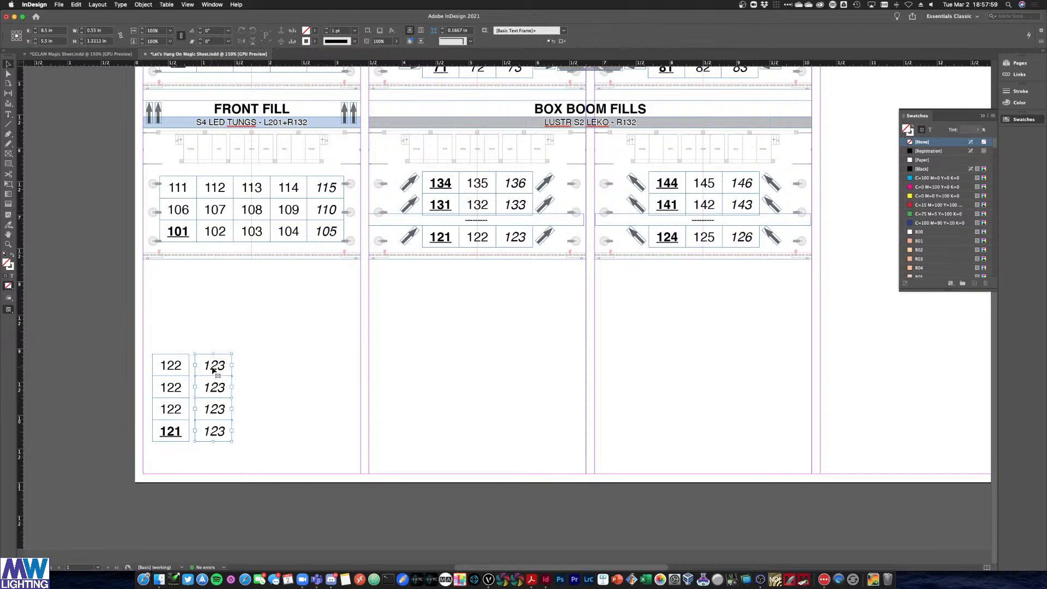
left_click_drag(212, 369, 206, 370)
left_click(250, 370)
left_click_drag(244, 444, 156, 359)
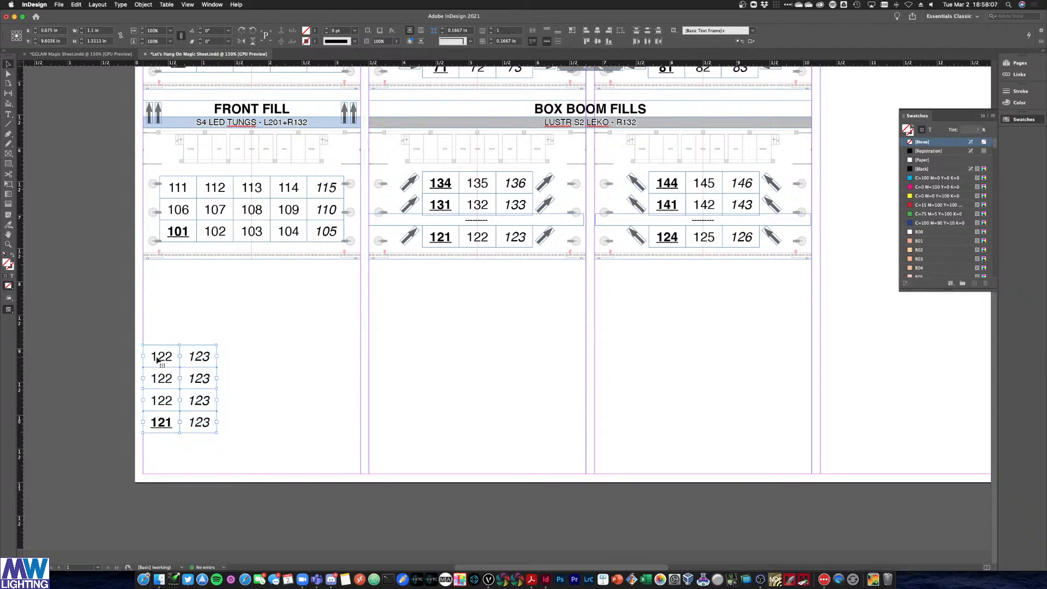
Check the boom positions in the lighting plot and the Booms layout in the GGLAM Magic Sheet for reference
key("ctrl+Up")
left_click(315, 280)
key("ctrl+Up")
left_click(305, 278)
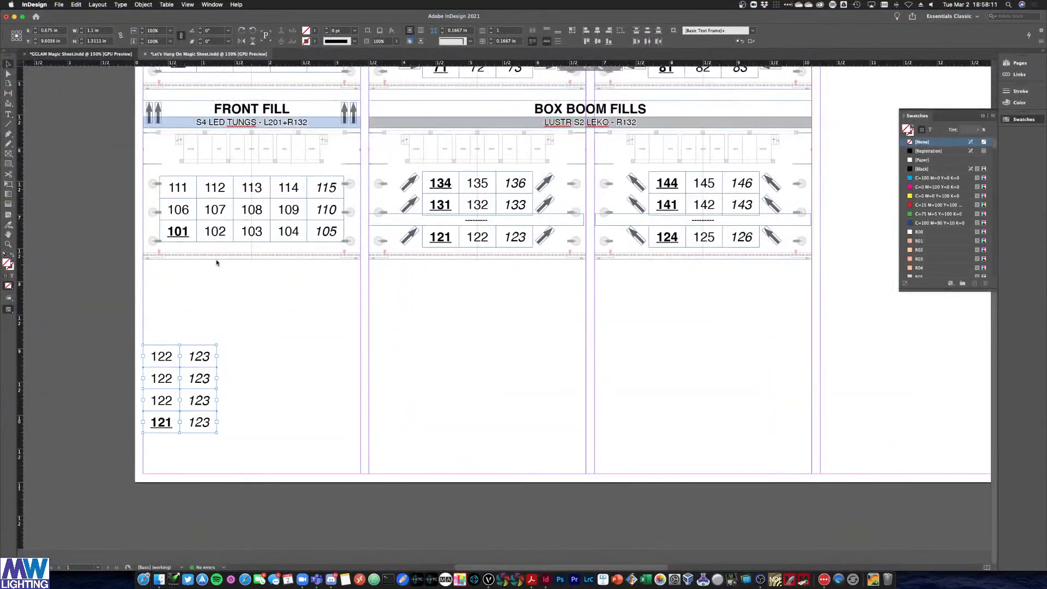
key("super+grave")
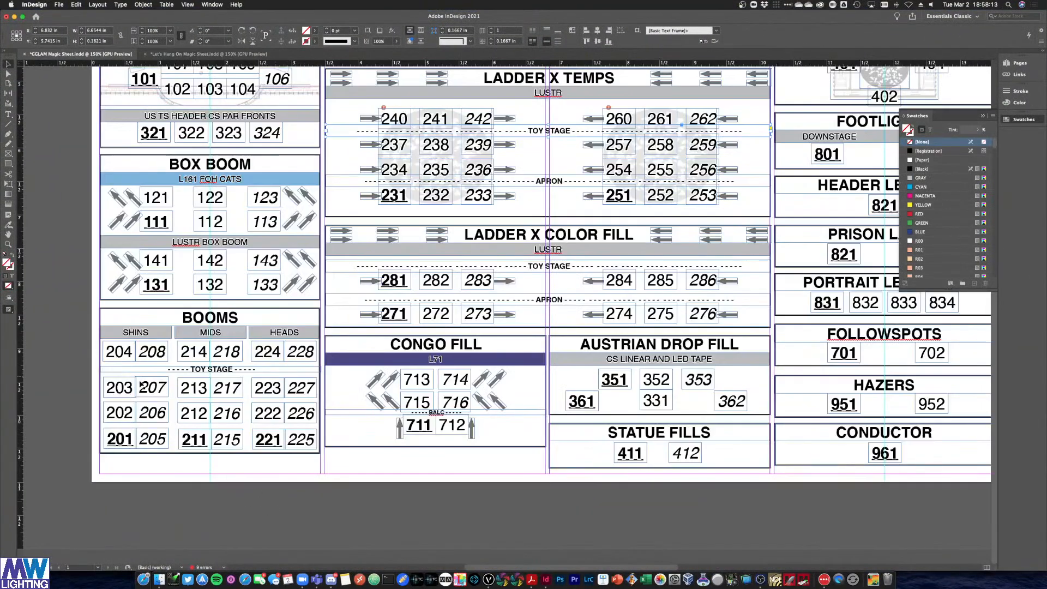
key("ctrl+Up")
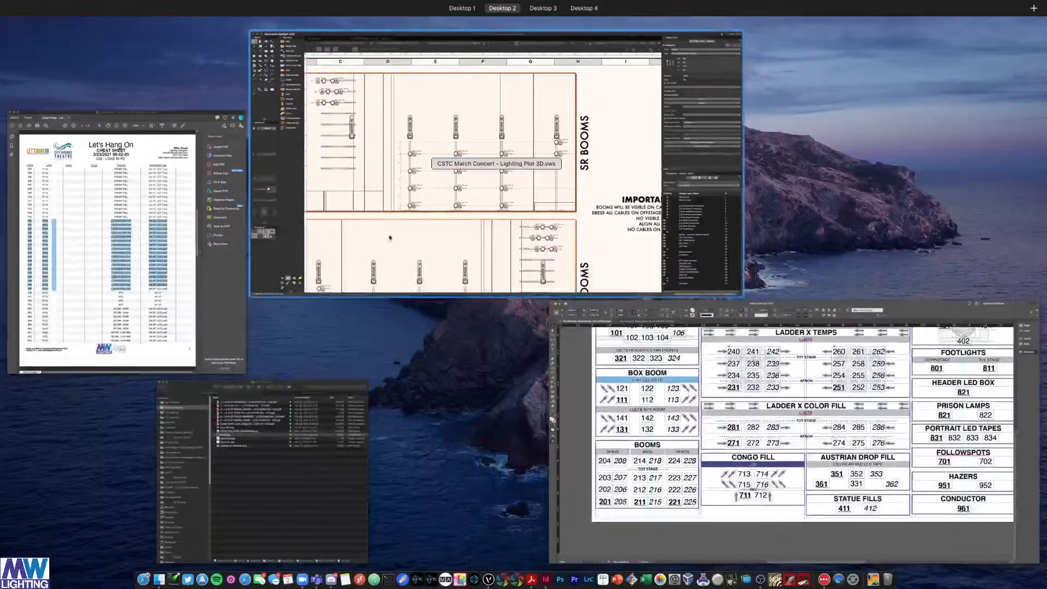
left_click(684, 362)
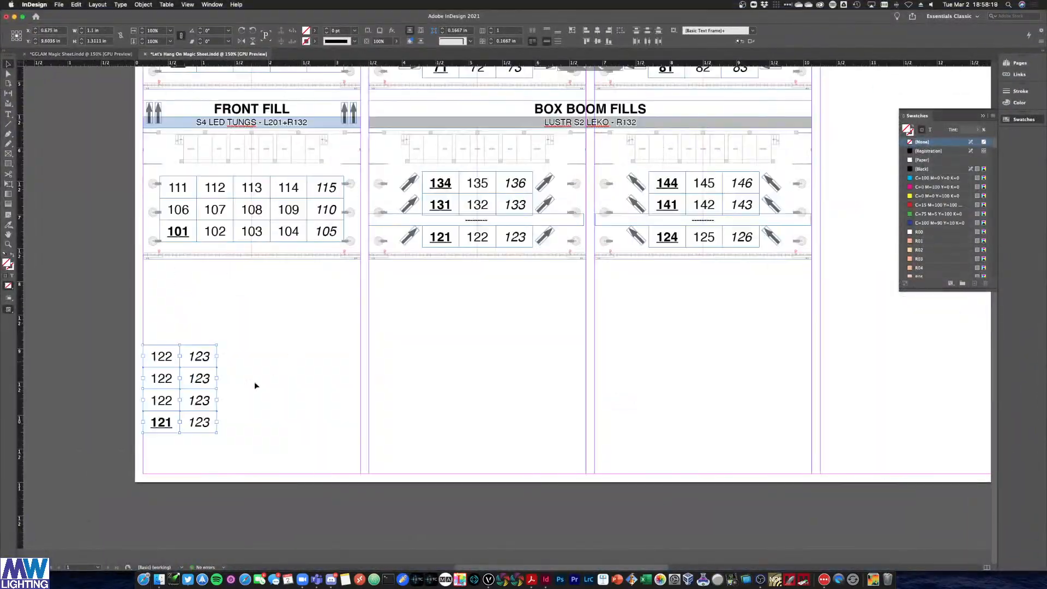
Duplicate the two-column channel grid three times to make four evenly spaced grids side by side
left_click_drag(196, 360, 398, 366)
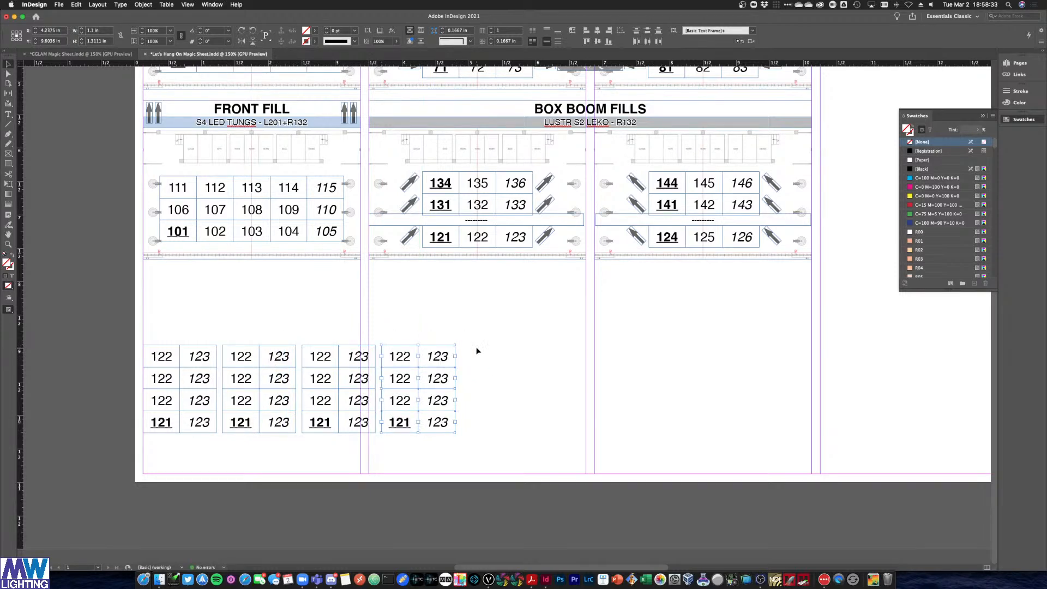
left_click(471, 358)
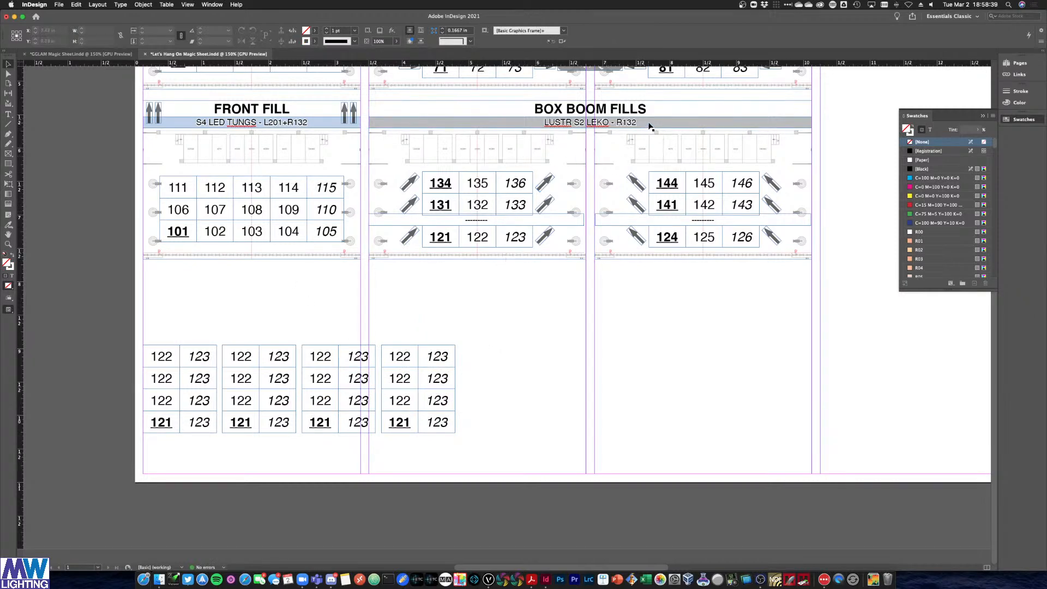
Copy the Box Boom Fills title and its gray LUSTR S2 LEKO bar above the four grids, narrowing both to the grids' combined width
left_click_drag(652, 124, 432, 343)
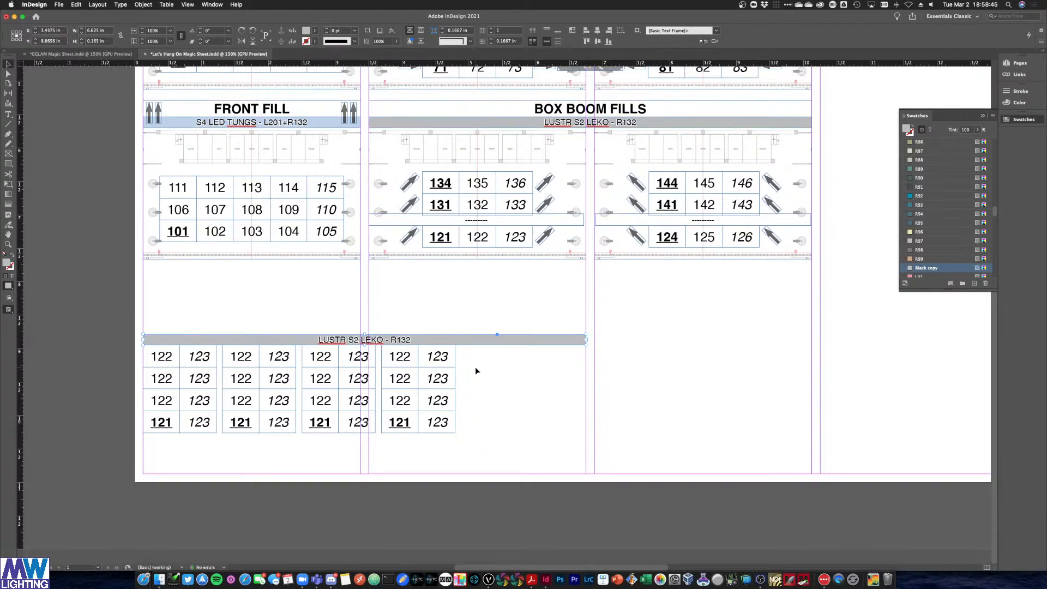
left_click_drag(584, 345, 454, 345)
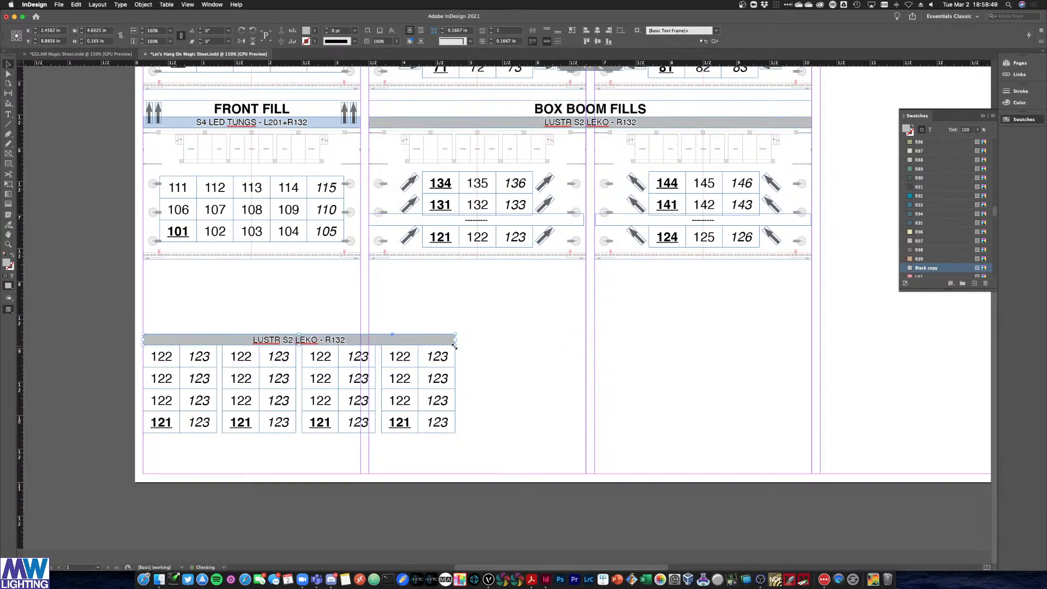
left_click(572, 113)
left_click_drag(572, 114, 344, 328)
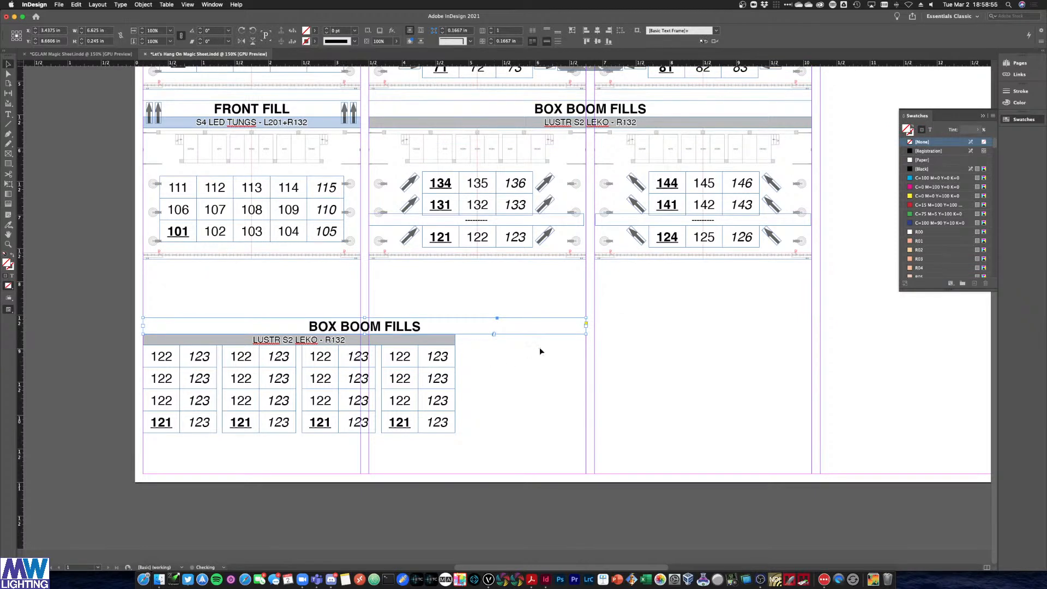
left_click_drag(585, 334, 455, 331)
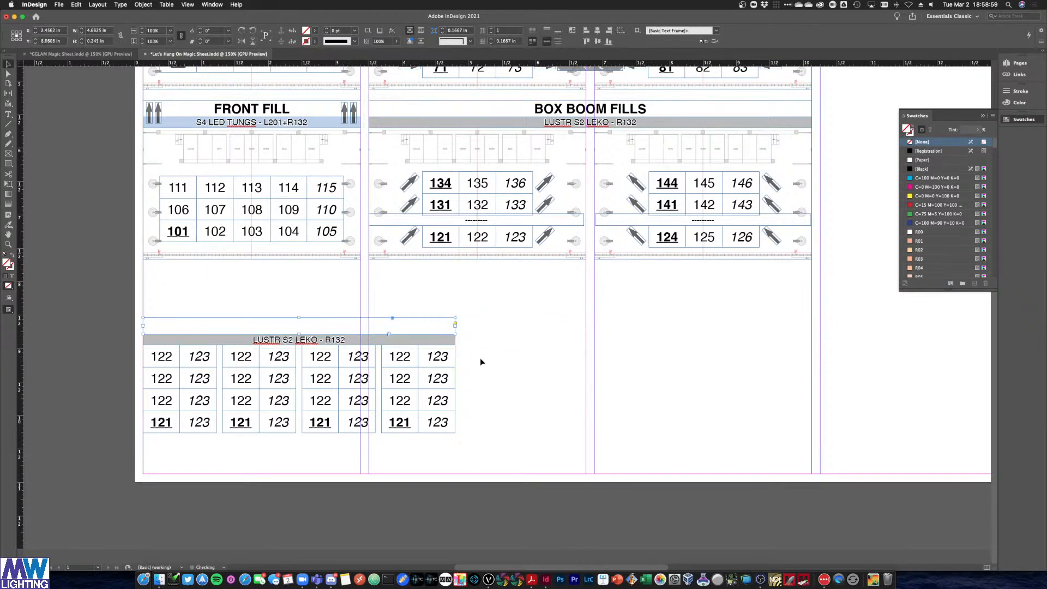
Change the copied section title to SIDE BOOMS
double_click(321, 325)
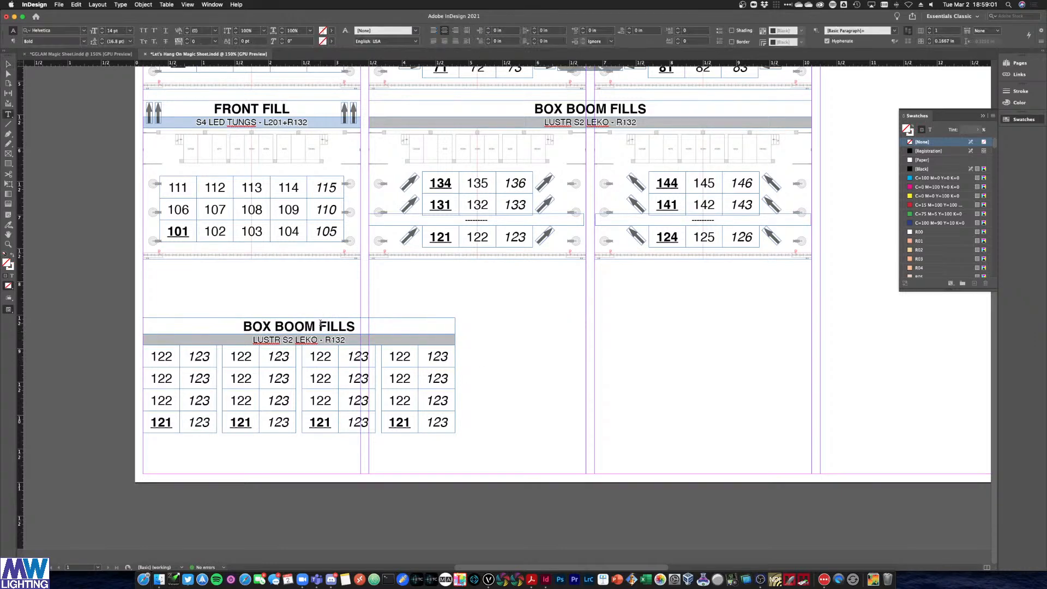
triple_click(320, 325)
type("SIDE BOOMS")
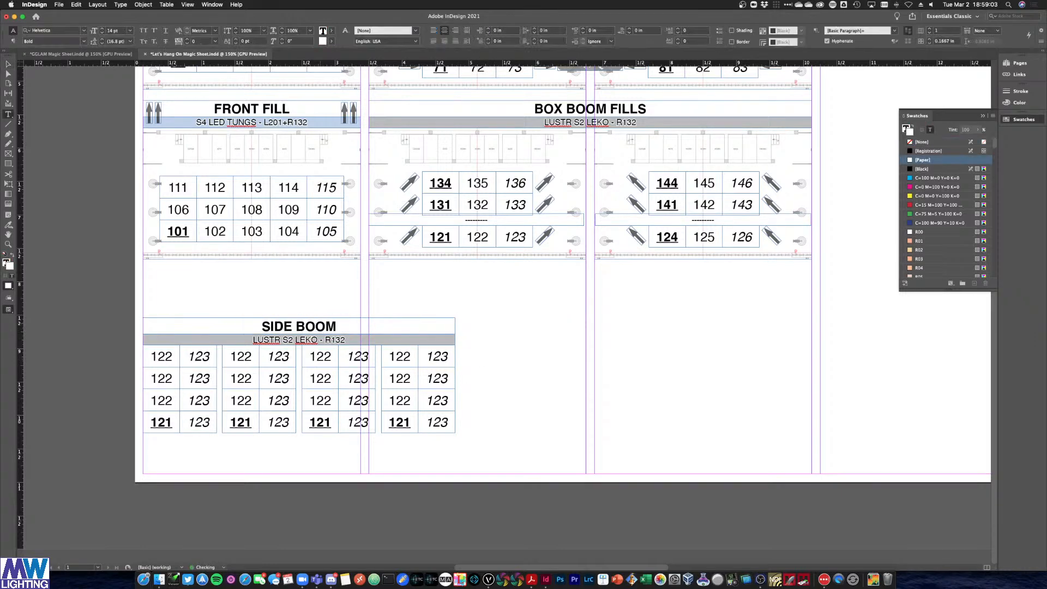
Look up the boom color in the Cheat Sheet PDF and change the Side Booms bar to LUSTR S2 LEKO - R102
double_click(306, 339)
triple_click(306, 340)
key("ctrl+Up")
left_click(178, 284)
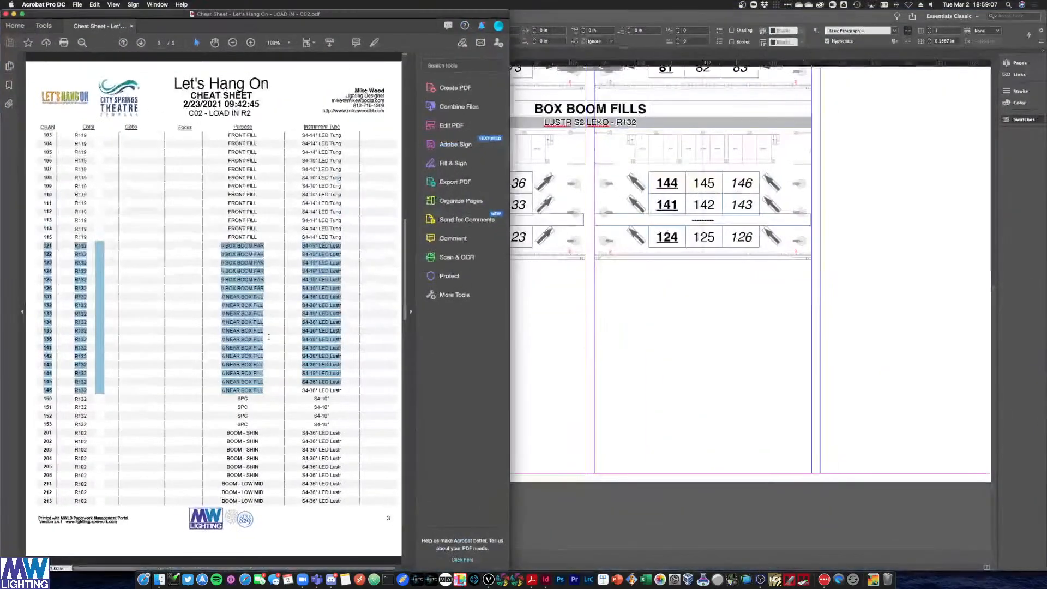
left_click(642, 18)
left_click(321, 341)
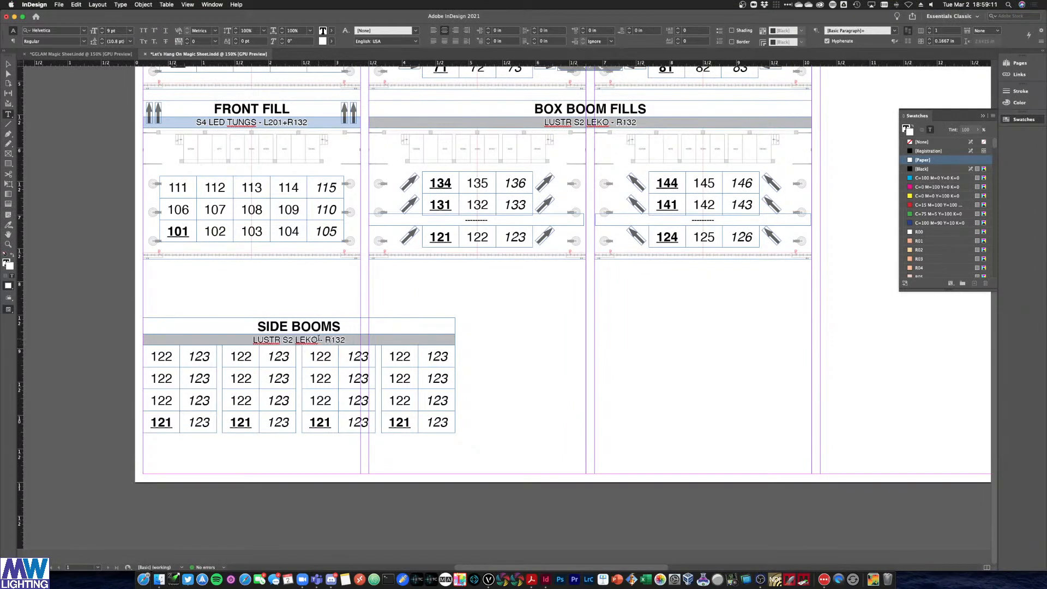
triple_click(320, 339)
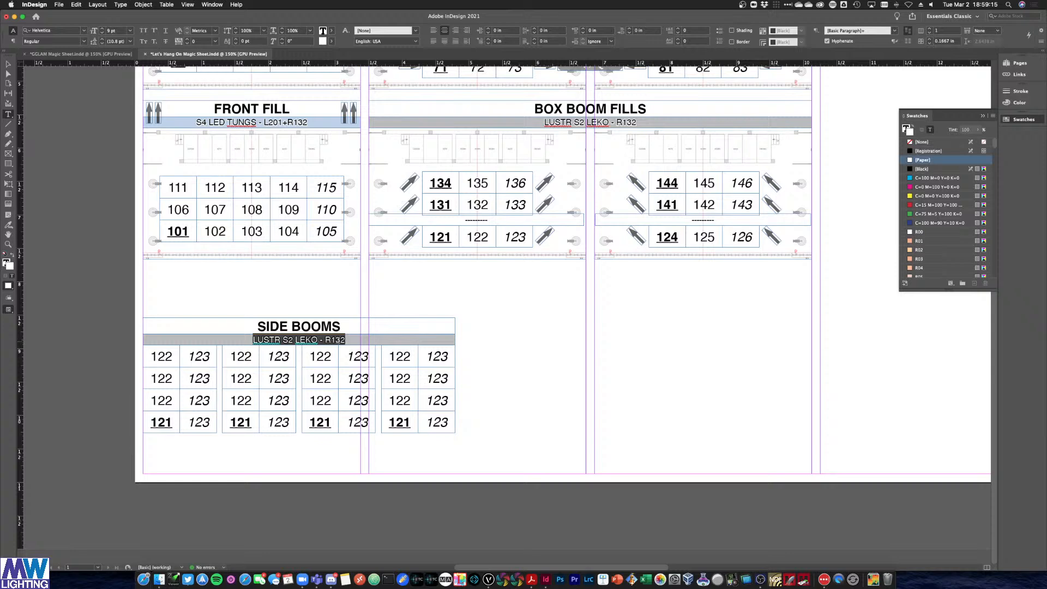
double_click(337, 339)
type("R01")
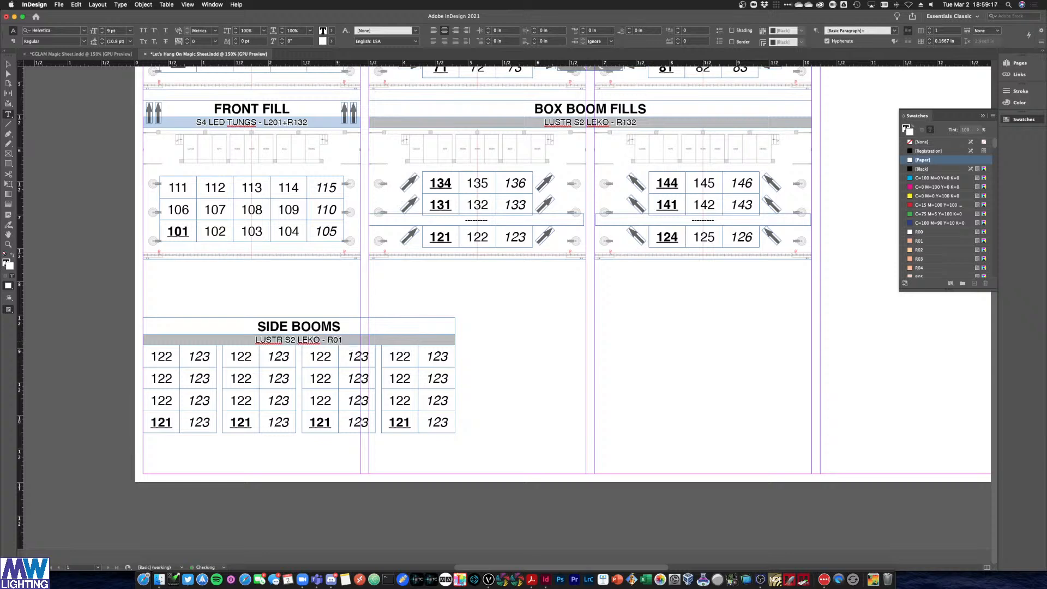
key("BackSpace")
key("BackSpace")
type("102")
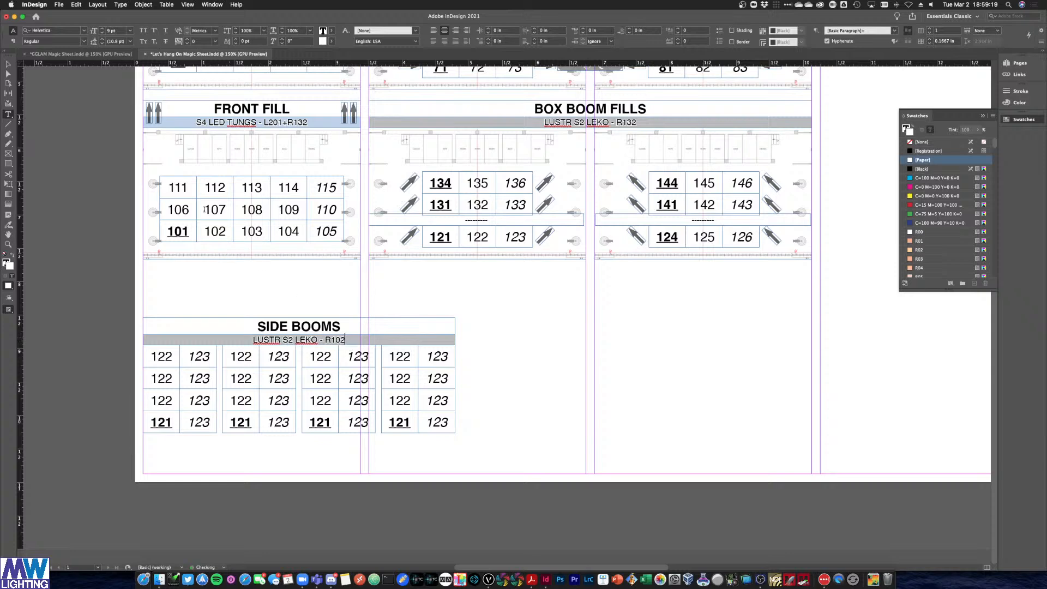
left_click(8, 64)
left_click(480, 340)
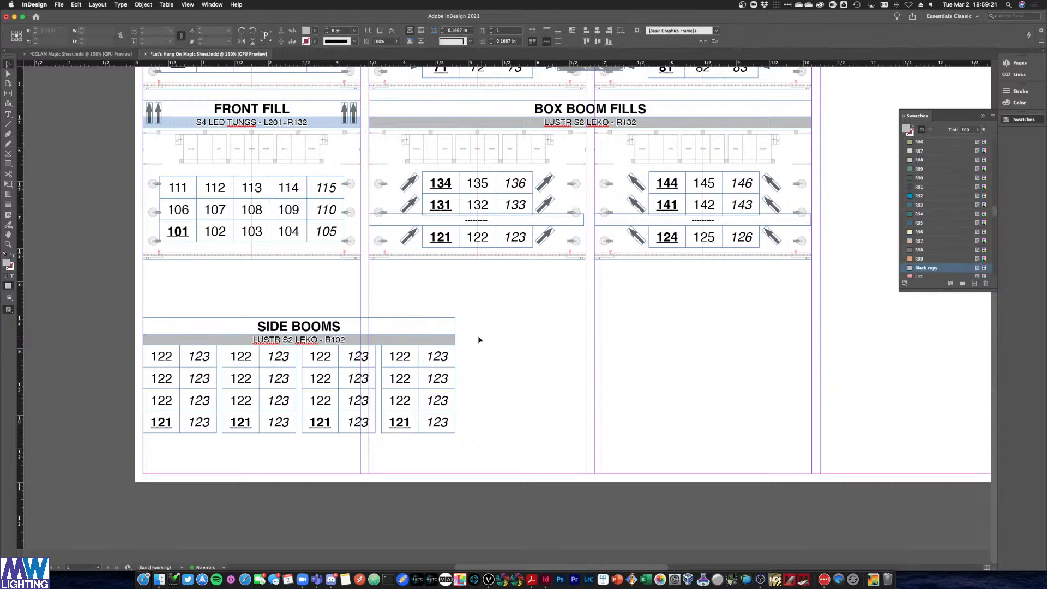
Make room between the Side Booms header and the grids, placing a narrowed copy of the dashed divider frame above the first grid
left_click_drag(394, 323, 395, 317)
left_click_drag(484, 266, 267, 348)
left_click_drag(359, 348, 216, 347)
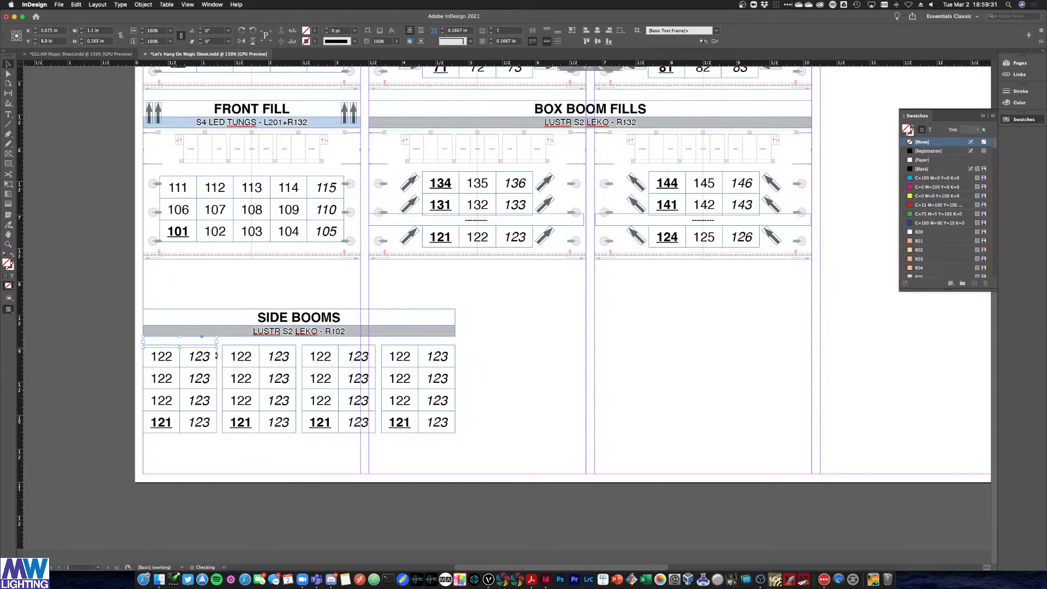
left_click_drag(194, 455, 159, 360)
left_click_drag(491, 442, 164, 378)
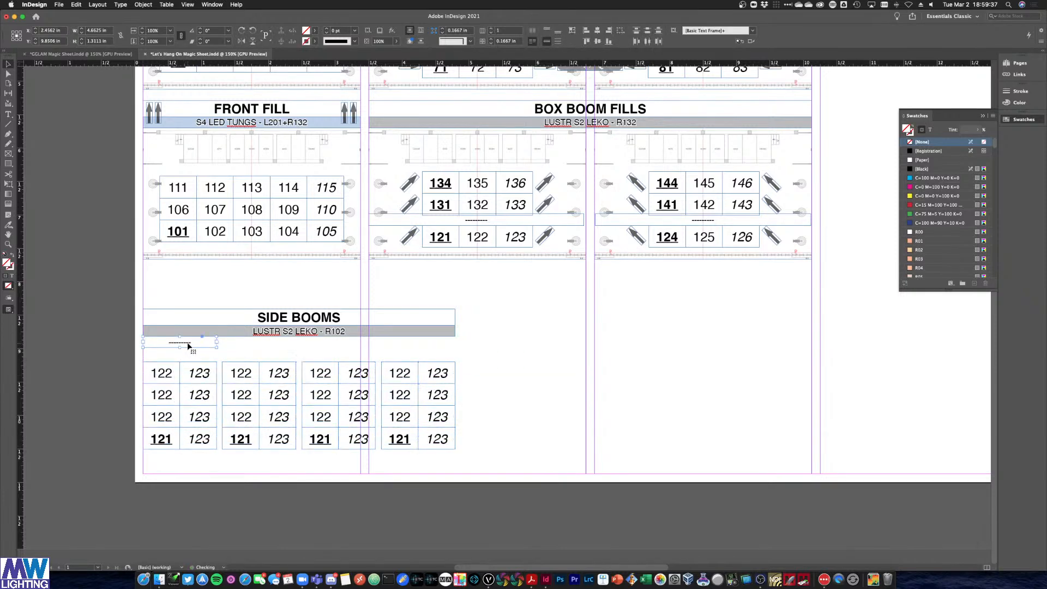
Replace the dashes in the copied divider frame with the label SHINS
double_click(188, 344)
key("super+a")
type("SHINS")
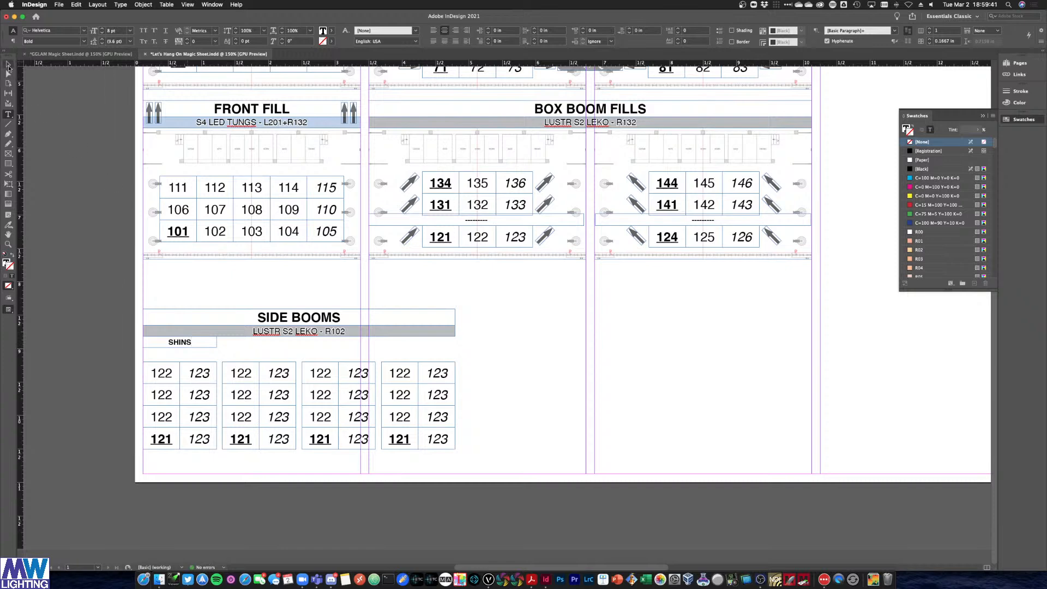
left_click(8, 65)
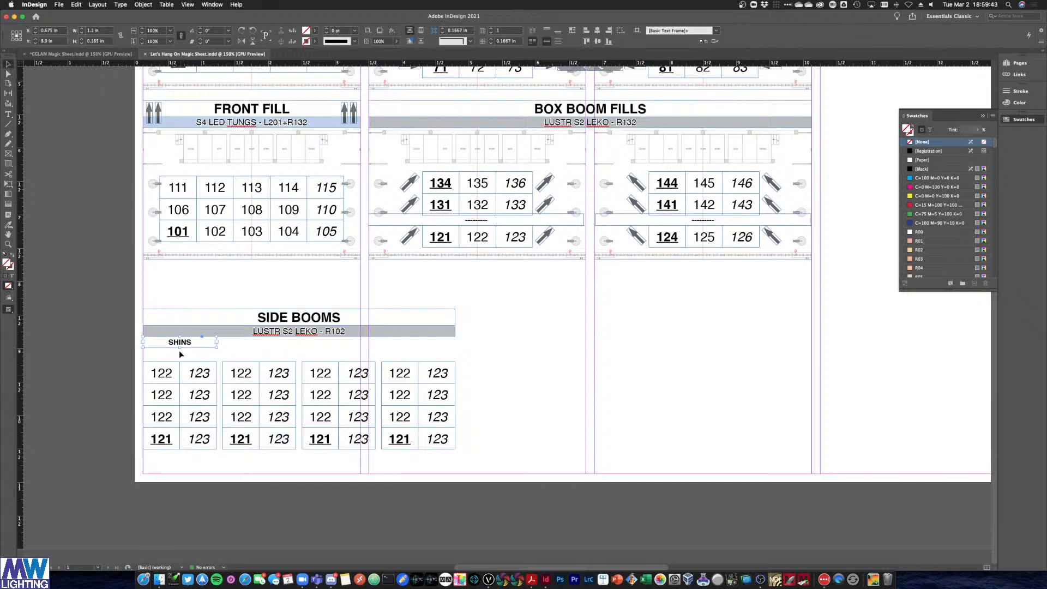
Copy the SHINS label above the other three grids and relabel the copies MIDS, HEADS and HIGHS
left_click_drag(171, 344, 403, 365)
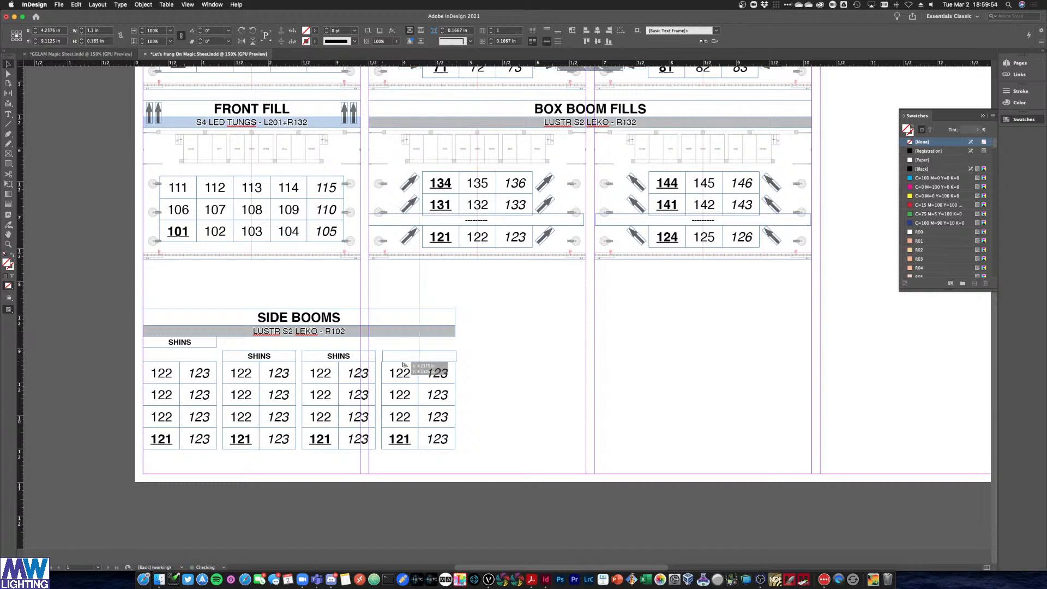
double_click(265, 357)
type("MIDS")
double_click(324, 355)
type("hEADS")
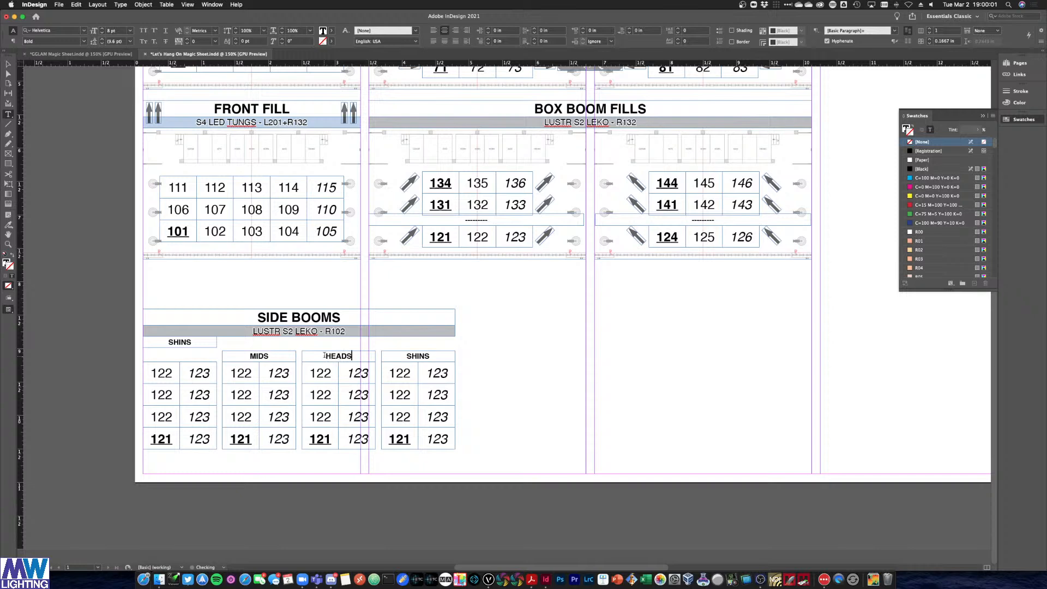
double_click(406, 355)
type("HIGHS")
left_click(8, 64)
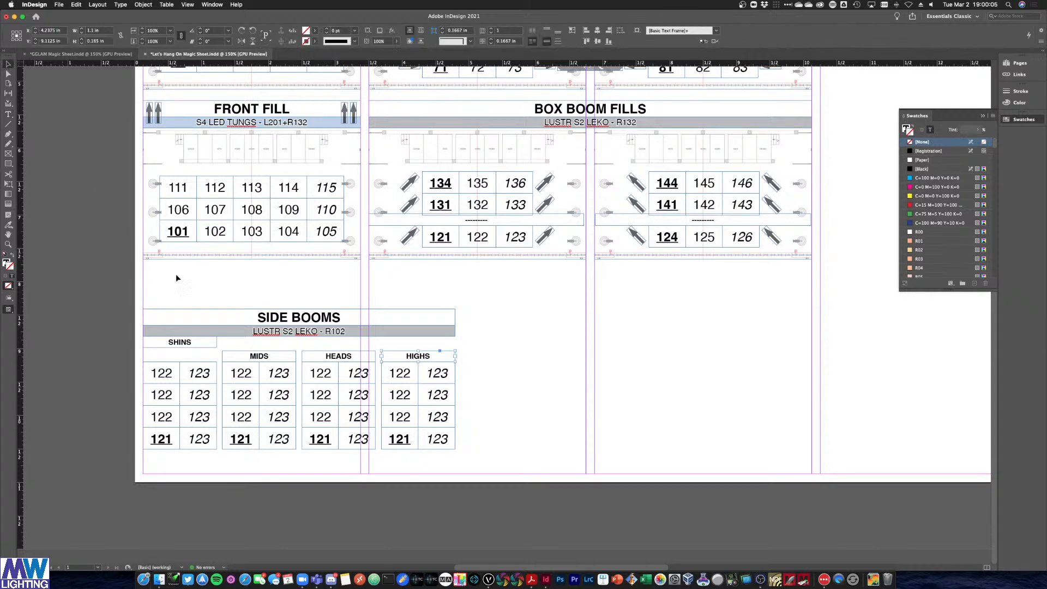
Align the SHINS label with the other three labels and move all labels and grids up against the gray bar
left_click(195, 351)
left_click(200, 342)
left_click_drag(201, 342, 200, 362)
left_click_drag(482, 456, 166, 347)
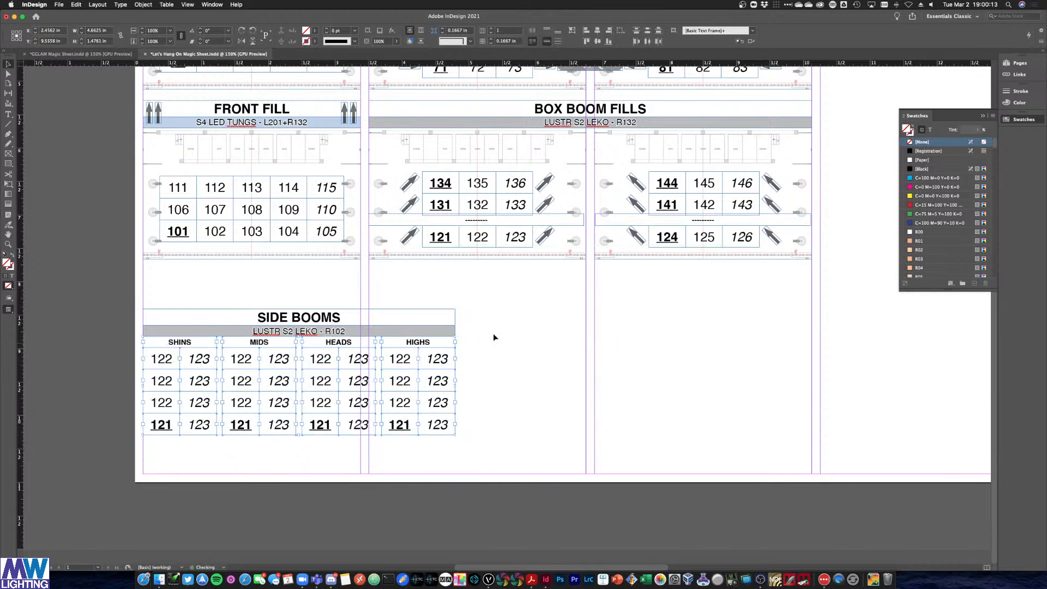
left_click(514, 323)
Number the first Shins column 201, 202, 203 and 204 from the bottom row up
left_click(170, 429)
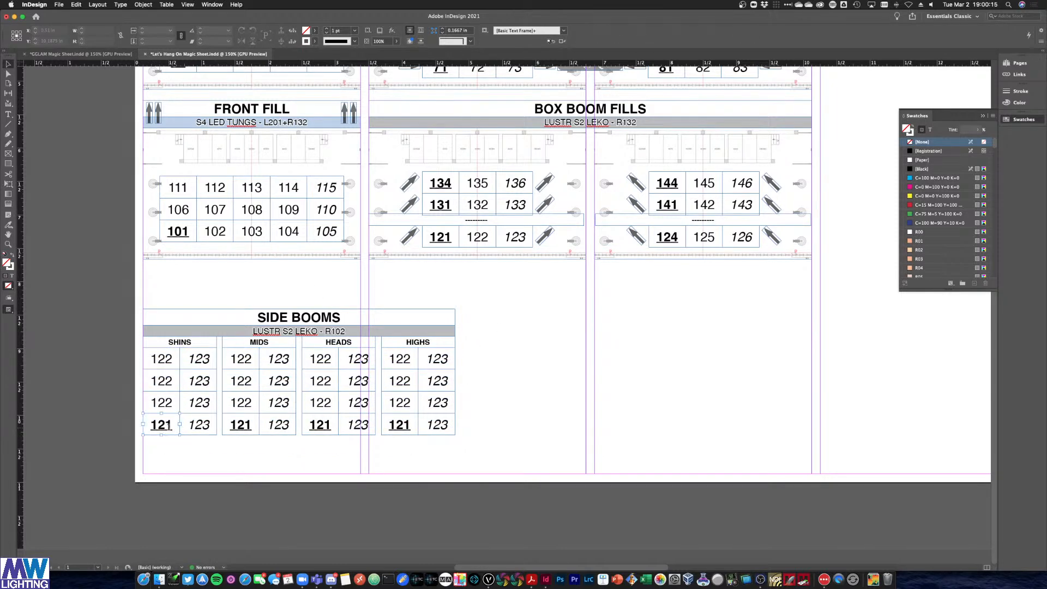
double_click(170, 425)
type("201")
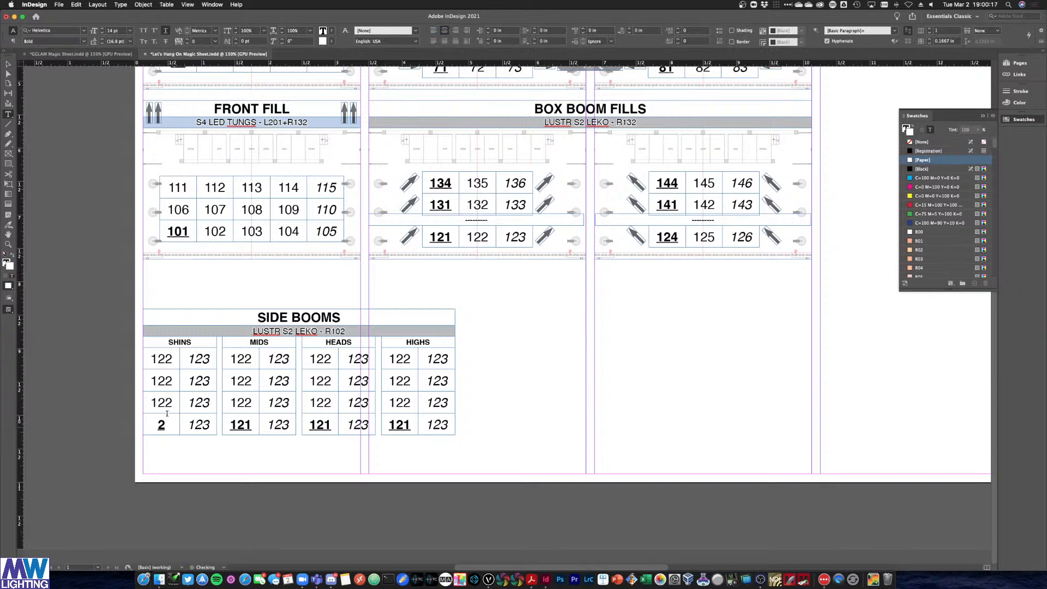
double_click(161, 402)
type("202")
double_click(164, 381)
type("203")
double_click(162, 352)
type("204")
Number the italic Shins column 205, 206, 207 and 208 from the bottom row up
double_click(194, 424)
type("204")
double_click(196, 404)
double_click(197, 425)
type("205")
double_click(199, 403)
type("205")
key("BackSpace")
type("6")
double_click(203, 382)
type("1")
key("BackSpace")
type("207")
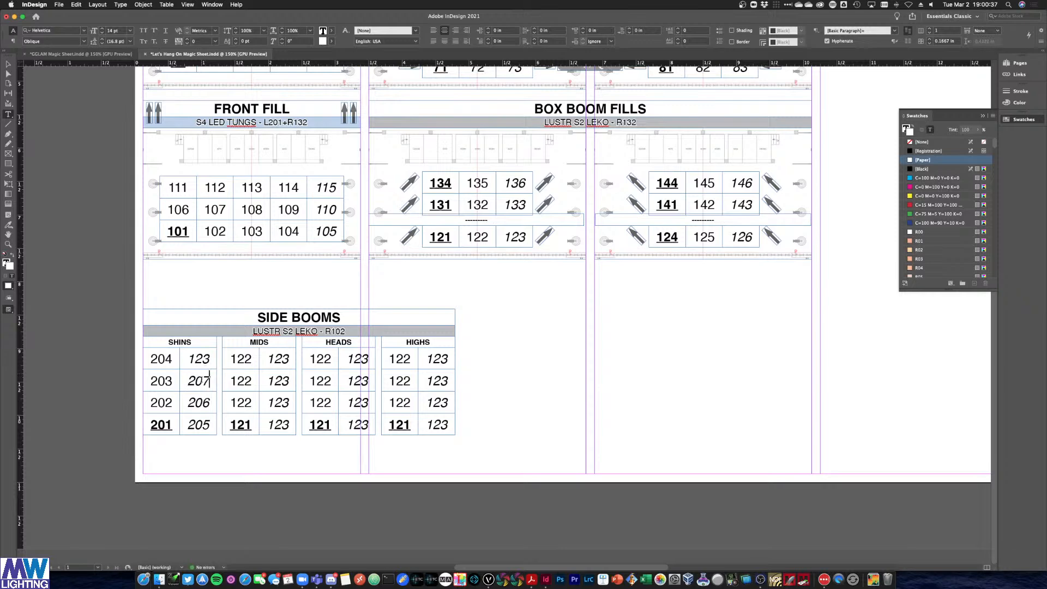
double_click(197, 359)
type("208")
Number the first Mids column 211, 212, 213 and 214 from the bottom row up
double_click(247, 426)
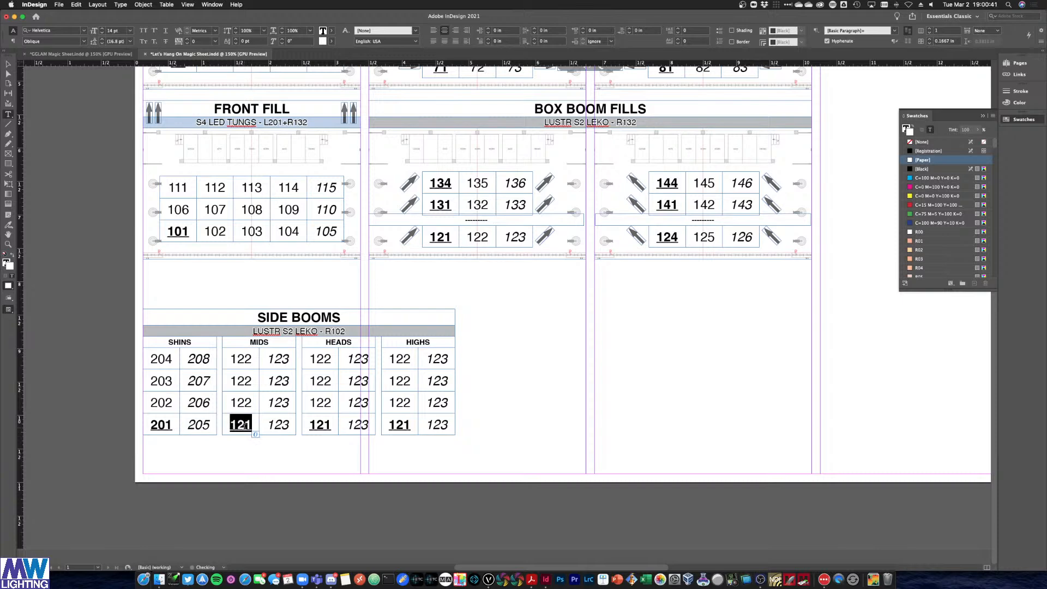
type("211")
double_click(241, 402)
type("212")
double_click(243, 377)
type("213")
double_click(242, 360)
type("214")
Number the italic Mids column 215, 216, 217 and 218 from the bottom row up
double_click(279, 425)
type("1")
key("BackSpace")
type("215")
double_click(278, 402)
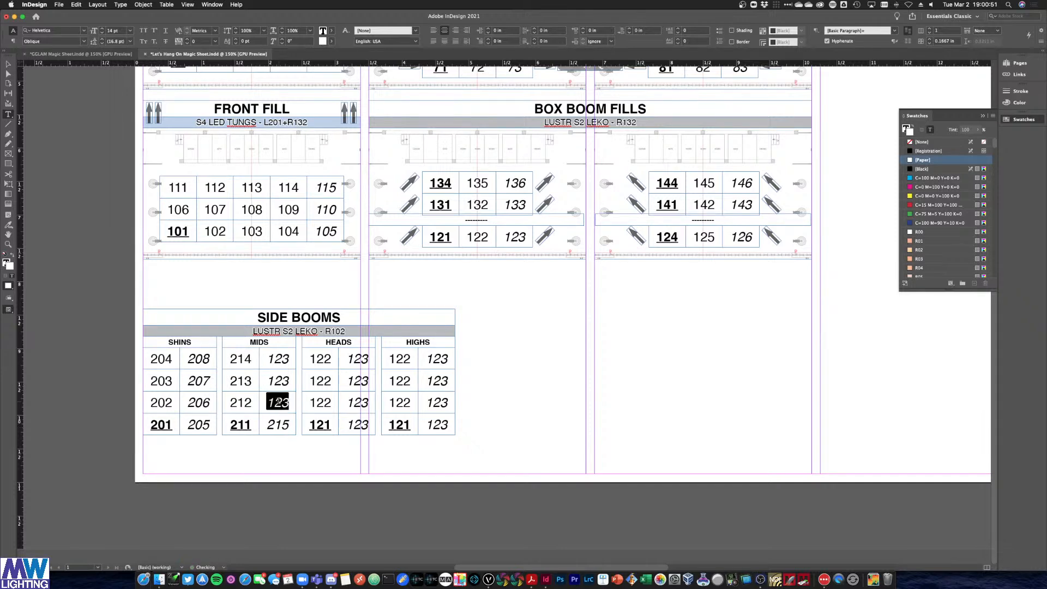
type("216")
double_click(279, 380)
type("217")
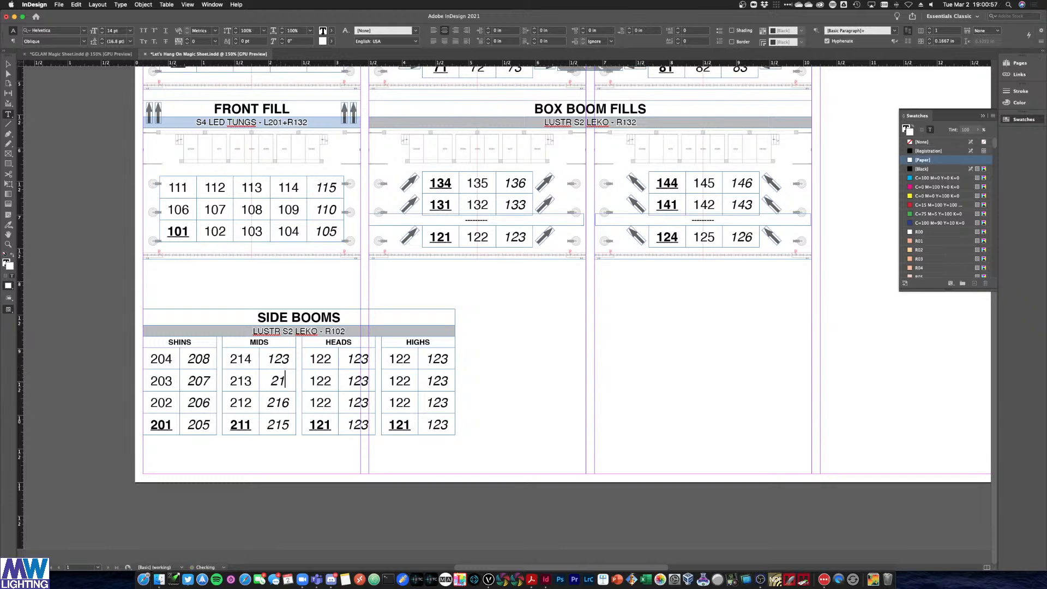
double_click(278, 359)
type("218")
Number the first Heads column 221, 222, 223 and 224 from the bottom row up
double_click(320, 424)
type("221")
double_click(318, 402)
type("222")
double_click(320, 381)
type("22")
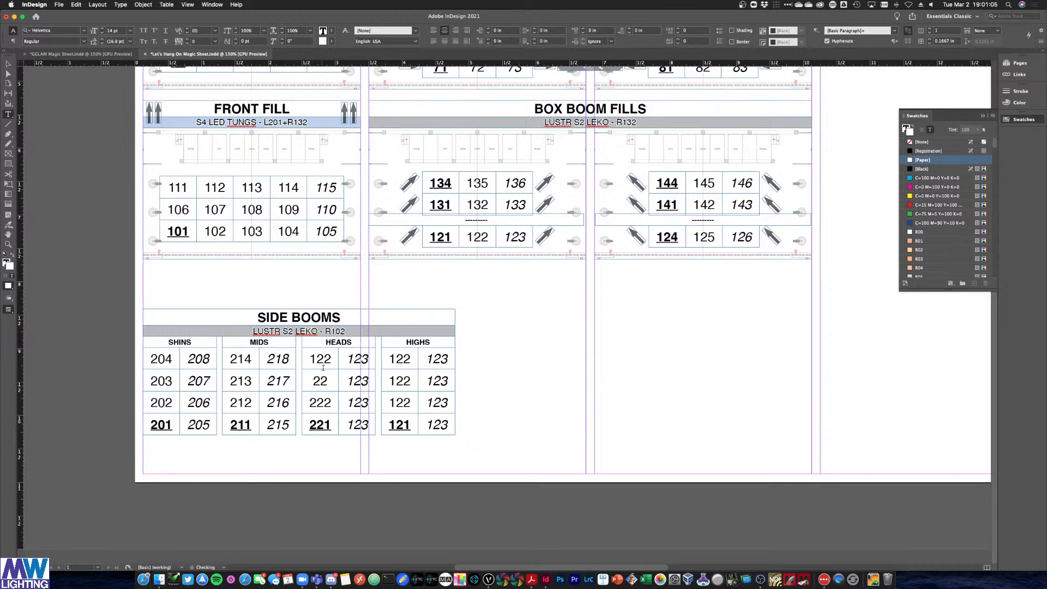
type("3")
double_click(320, 359)
type("224")
Number the italic Heads column 225, 226, 227 and 228 from the bottom row up
double_click(358, 425)
type("225")
double_click(356, 401)
type("226")
double_click(354, 380)
type("027")
double_click(355, 360)
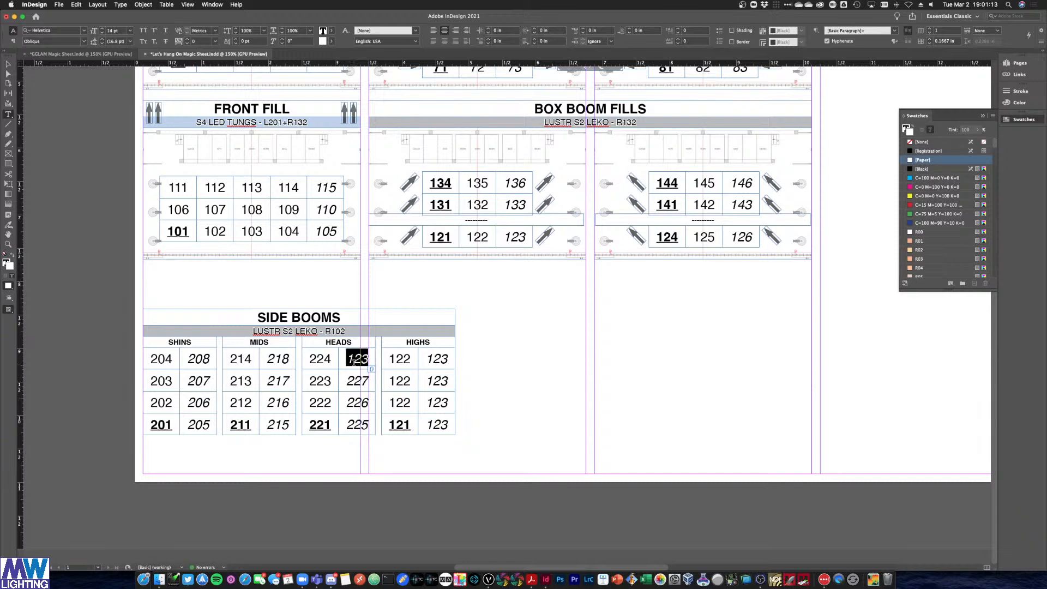
type("228")
Number the first Highs column 231, 232, 233 and 234 from the bottom row up
double_click(399, 425)
type("23")
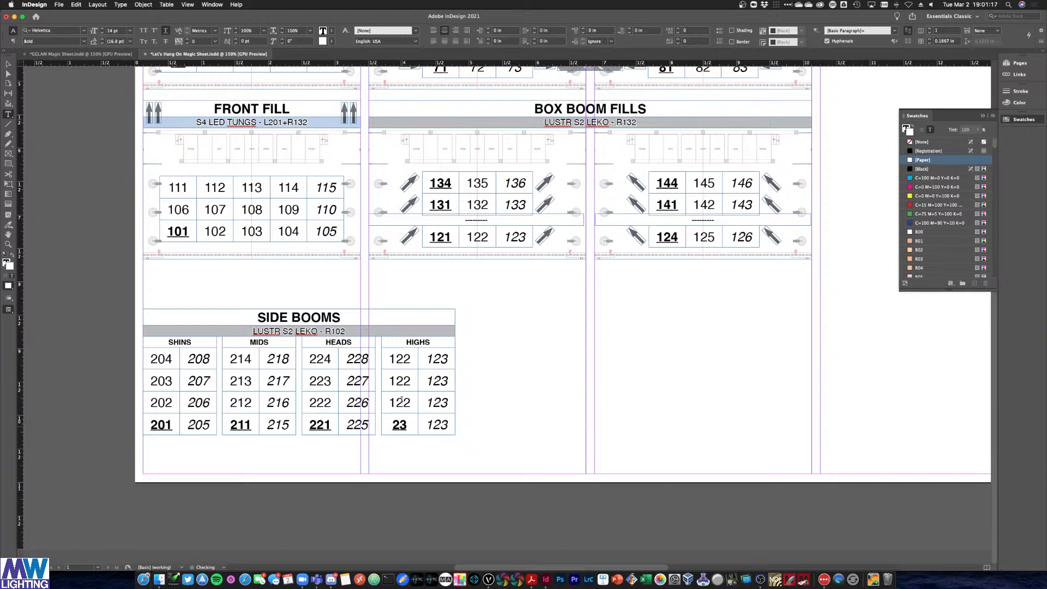
type("1")
double_click(399, 402)
type("23")
type("2")
double_click(400, 381)
type("233")
double_click(402, 358)
type("234")
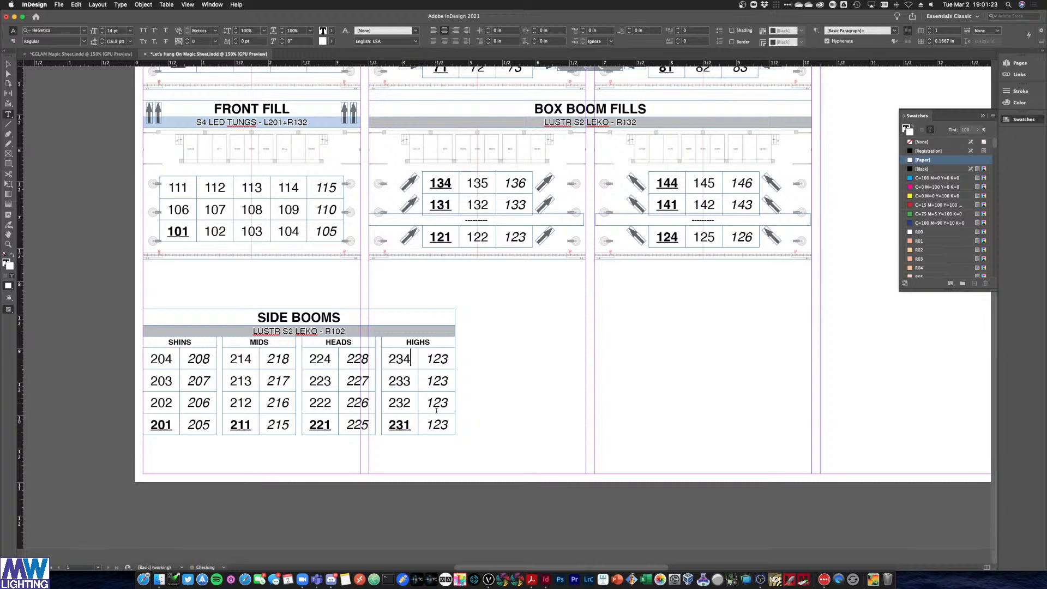
Number the italic Highs column 235, 236, 237 and 238 from the bottom row up
double_click(438, 425)
type("235")
double_click(441, 403)
type("235")
key("BackSpace")
key("BackSpace")
key("BackSpace")
type("236")
double_click(441, 381)
type("237")
double_click(440, 358)
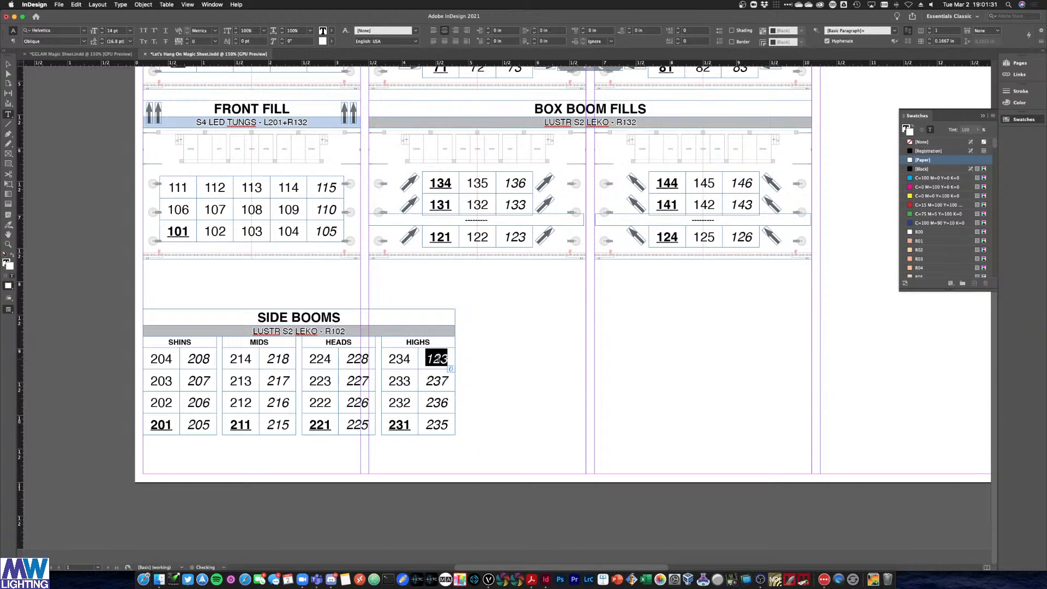
type("238")
left_click(7, 62)
left_click(496, 340)
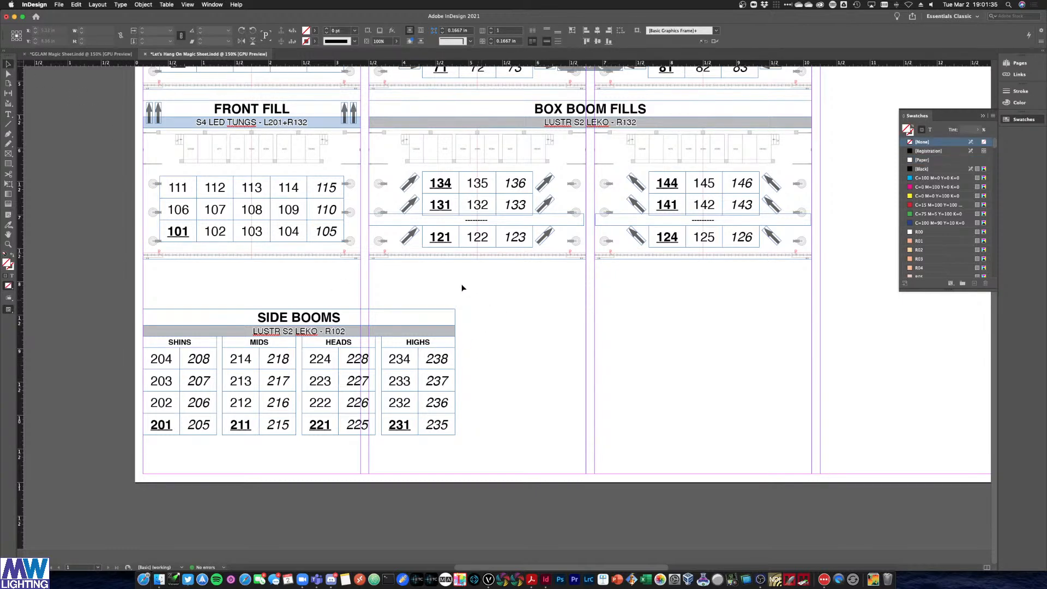
Check the boom channels in the Cheat Sheet PDF and the boom drawing in Vectorworks, and return to the InDesign magic sheet
key("ctrl+Up")
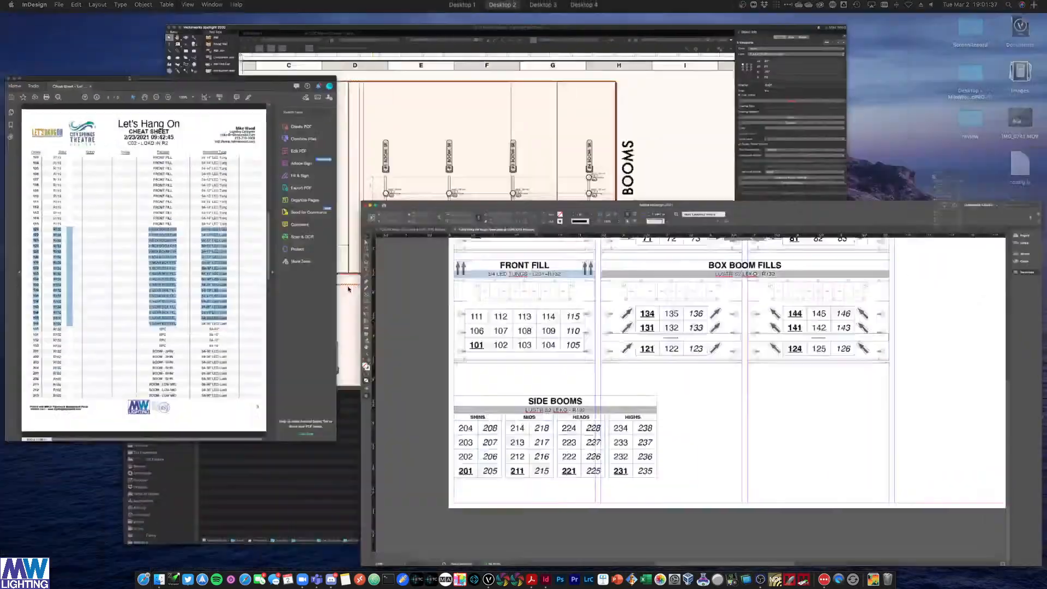
left_click(144, 289)
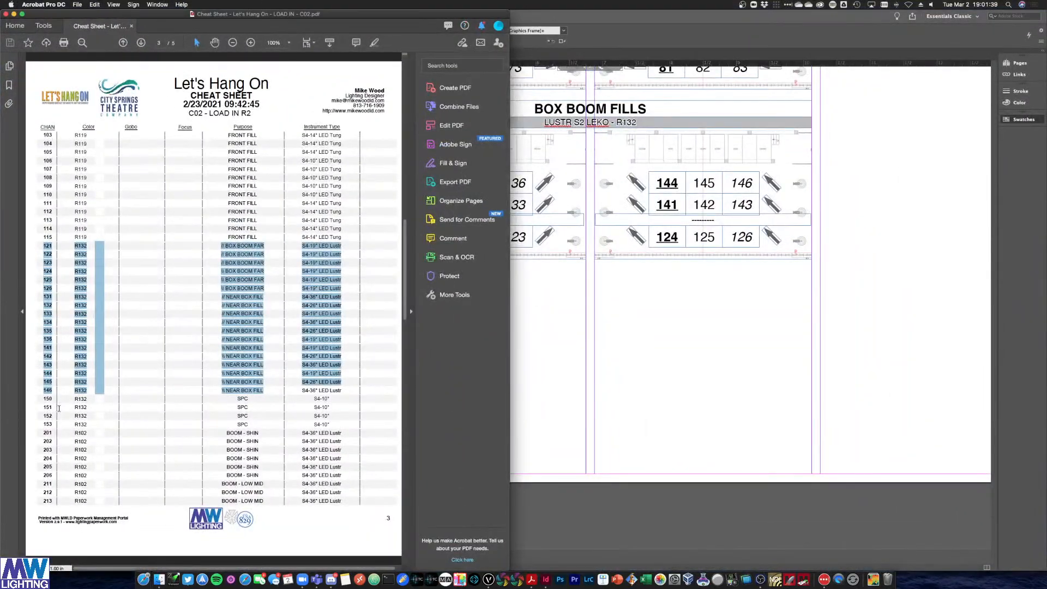
left_click(141, 43)
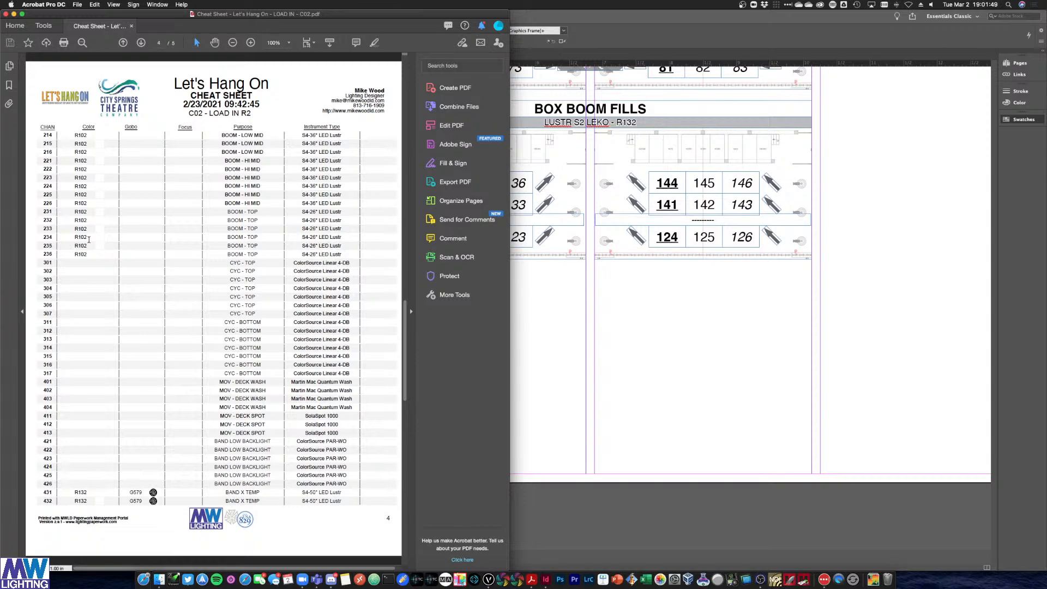
key("ctrl+Up")
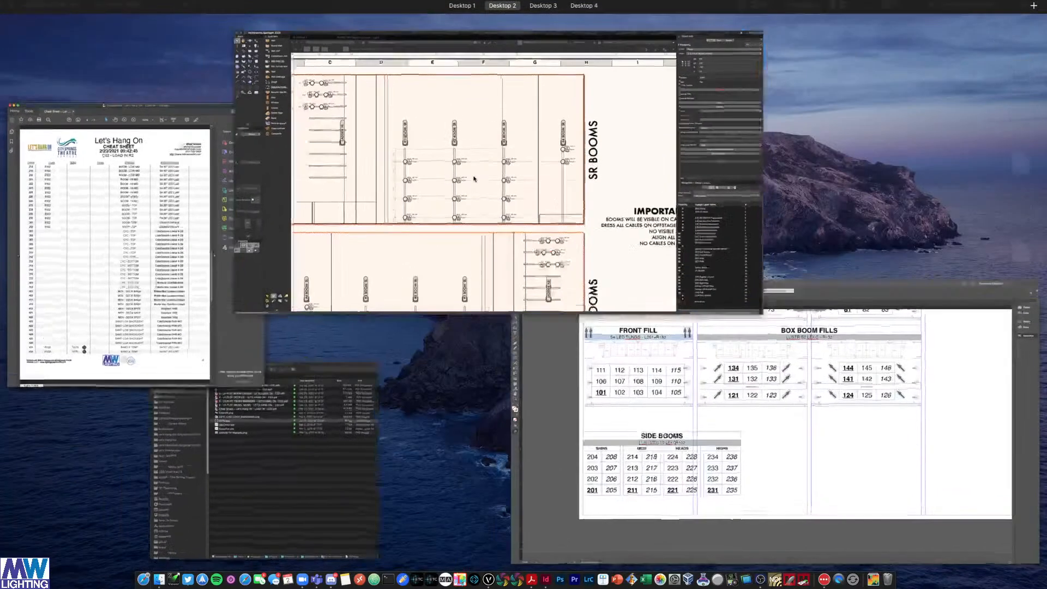
left_click(474, 178)
key("ctrl+Up")
left_click(430, 155)
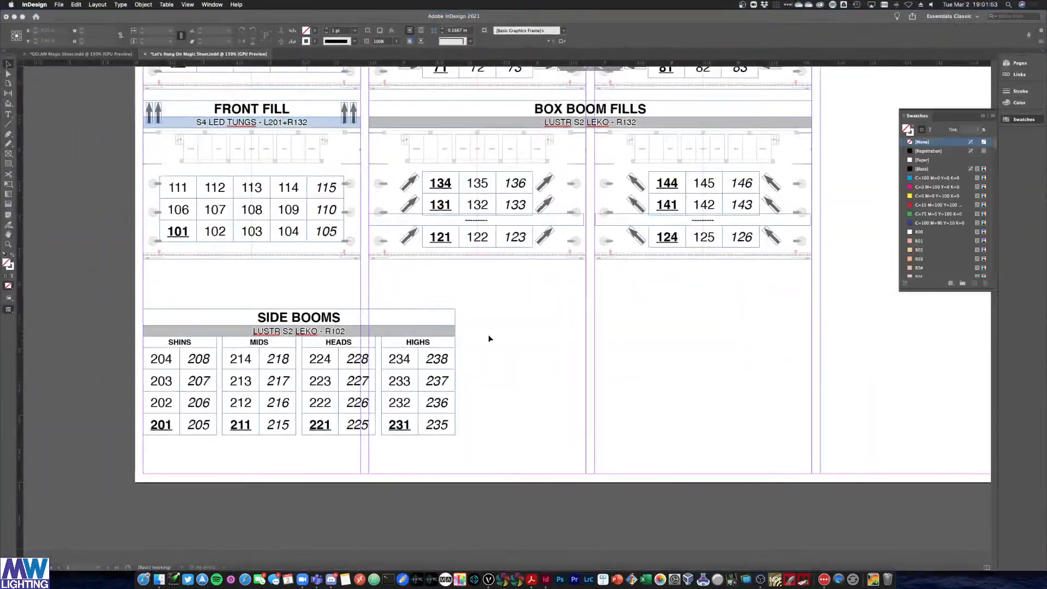
Delete the top row of channel numbers from all four Side Booms grids
left_click_drag(497, 357, 154, 362)
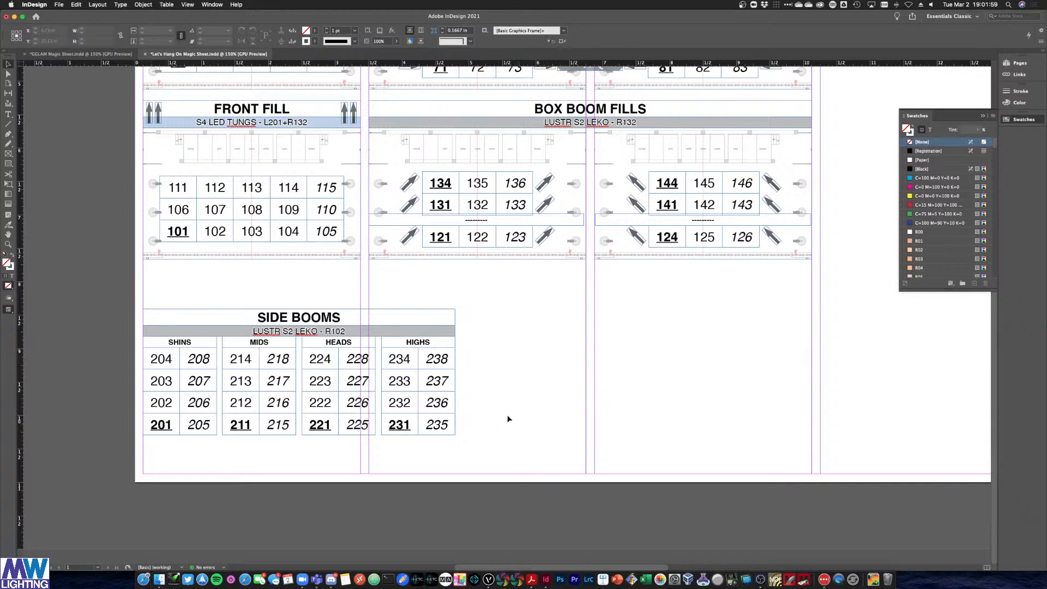
left_click_drag(468, 350, 160, 364)
key("Delete")
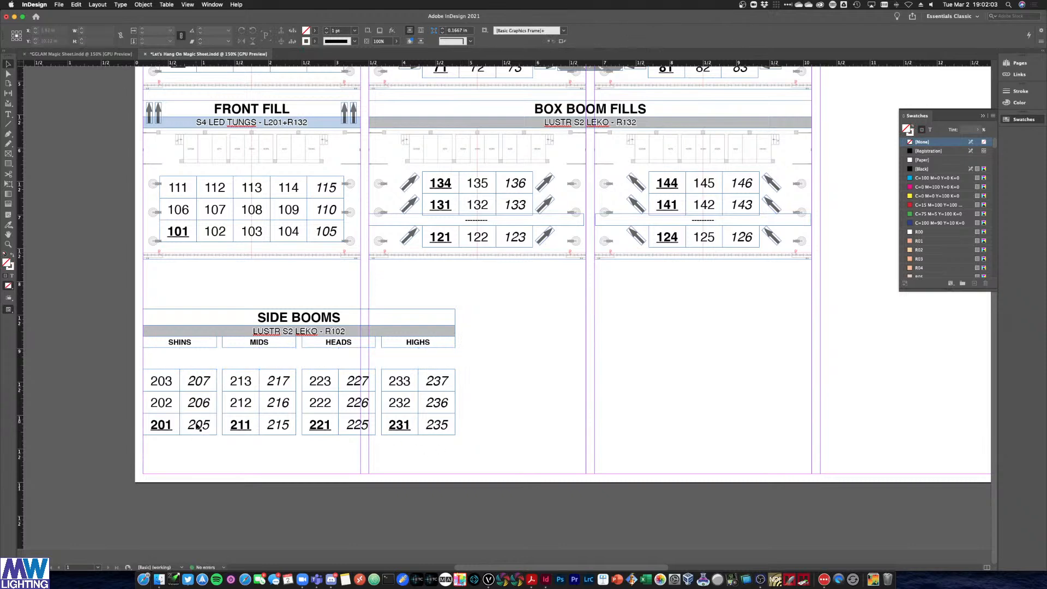
Renumber the italic Shins column 204, 205 and 206 from the bottom row up
double_click(198, 425)
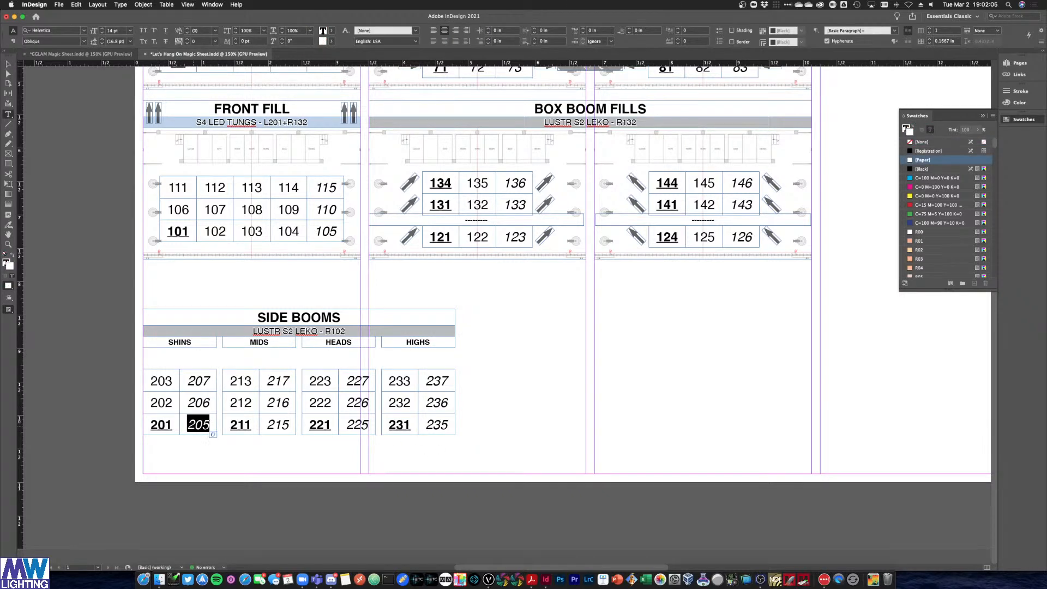
type("204")
double_click(198, 402)
type("205")
double_click(200, 382)
type("206")
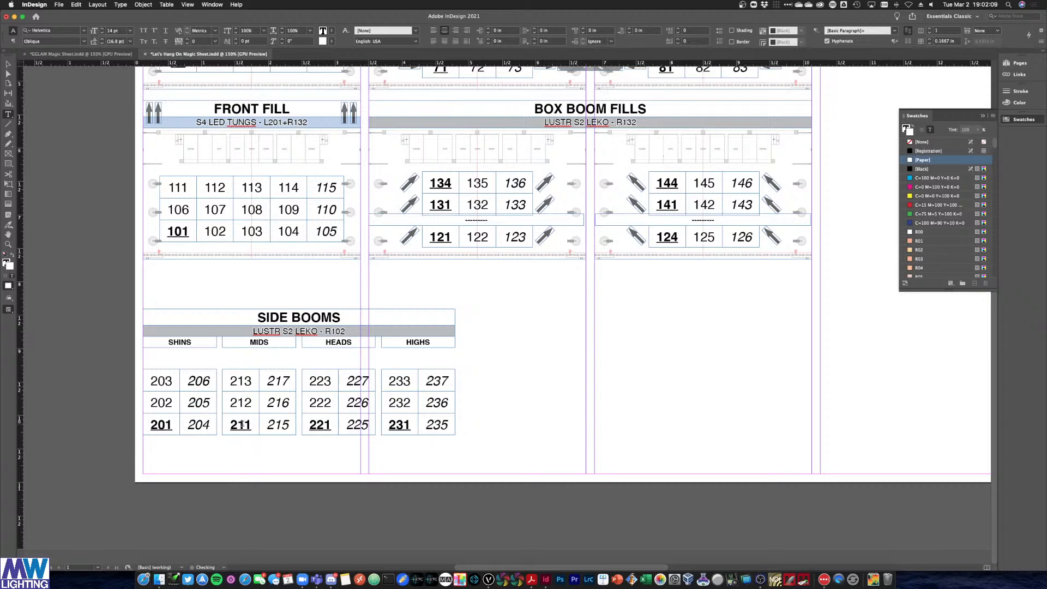
Renumber the italic Mids column 214, 215 and 216 from the bottom row up
double_click(278, 424)
type("214")
double_click(279, 402)
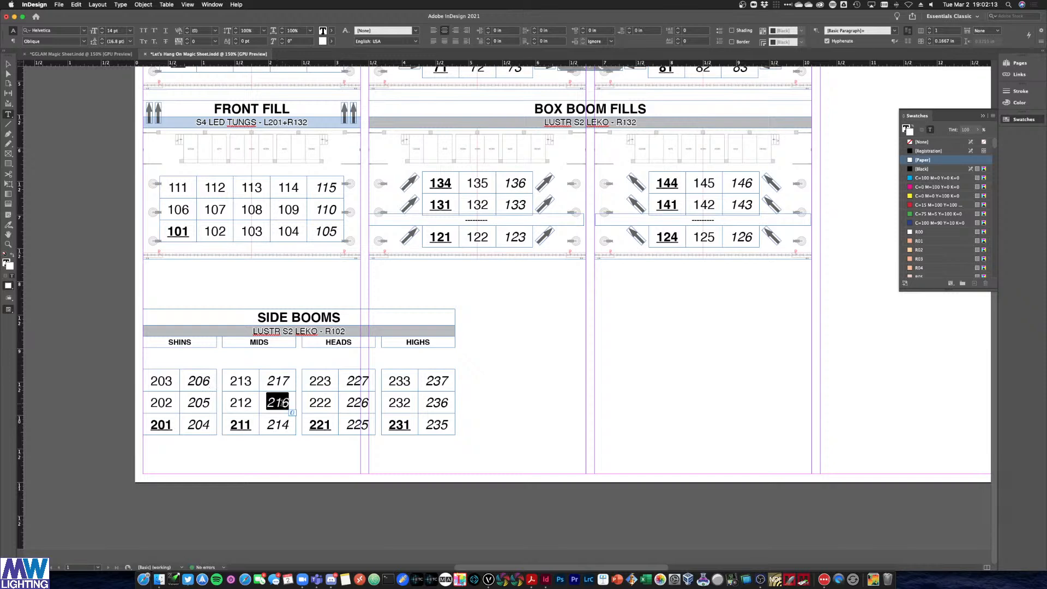
type("215")
double_click(279, 381)
type("20")
type("6")
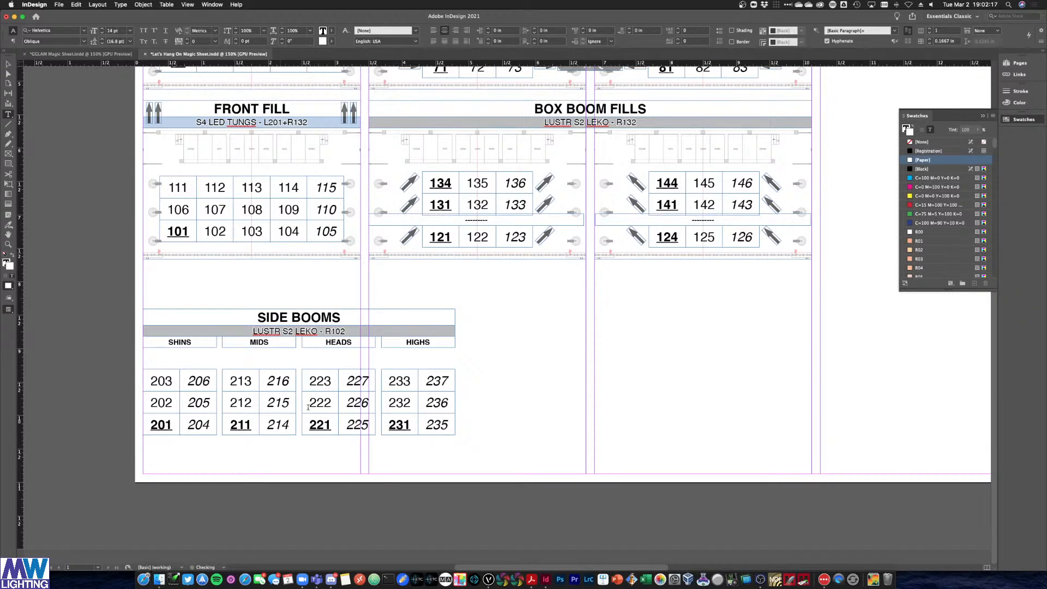
Renumber the italic Heads column 224, 225 and 226 from the bottom row up
double_click(349, 428)
type("224")
double_click(351, 404)
type("225")
double_click(354, 382)
type("226")
Renumber the italic Highs column 234, 235 and 236 from the bottom row up
double_click(438, 423)
type("234")
double_click(438, 402)
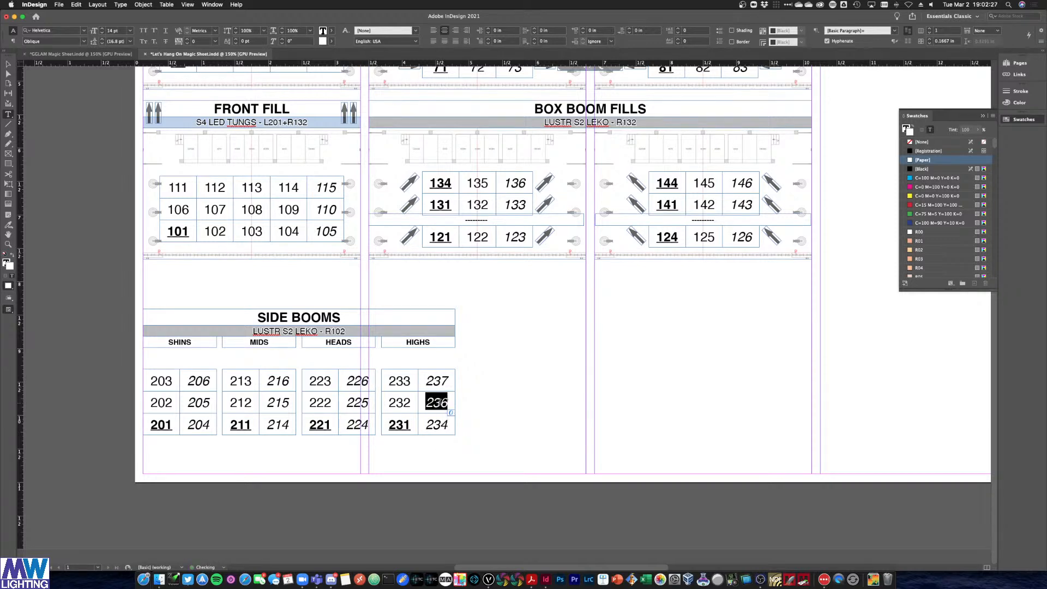
type("235")
double_click(438, 380)
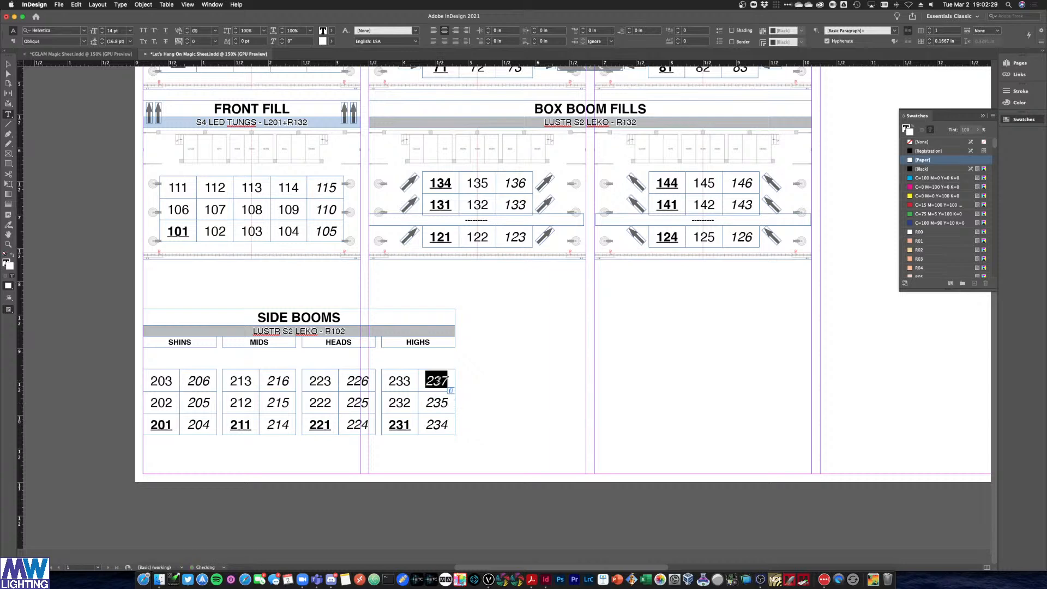
type("236")
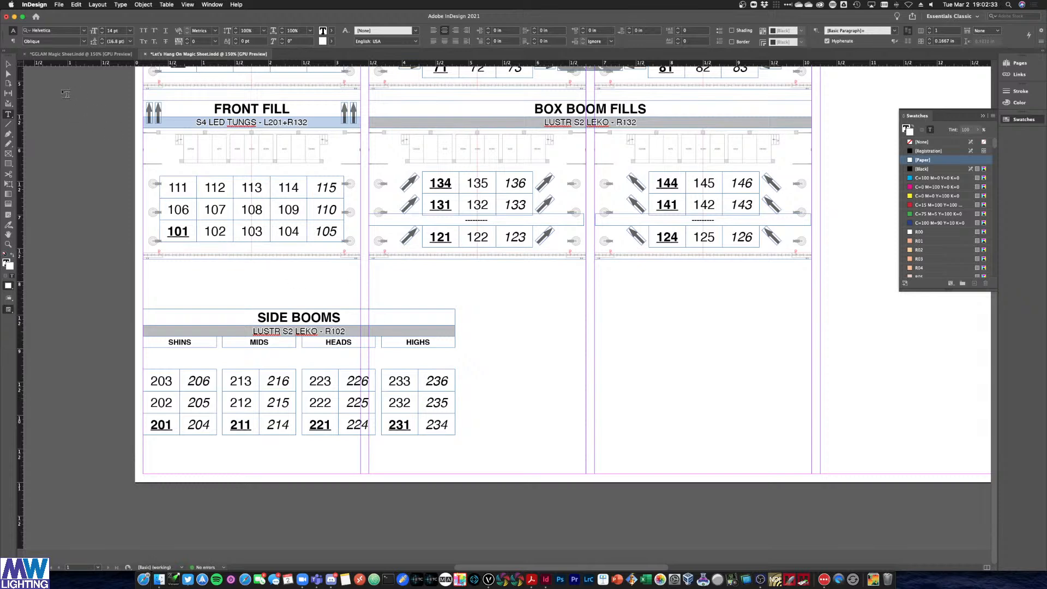
left_click(7, 63)
left_click(558, 303)
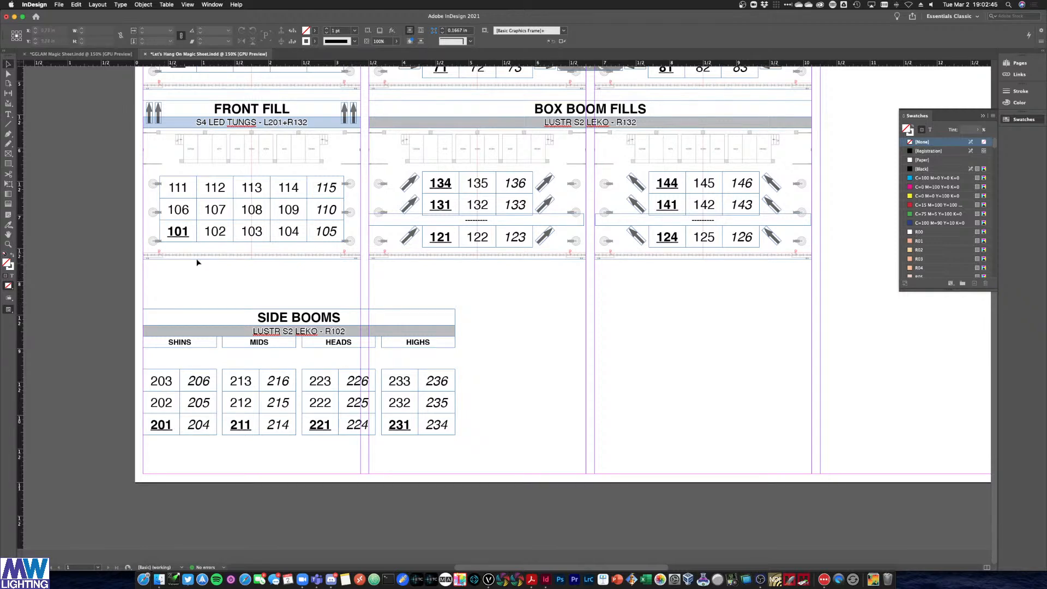
Copy a Front Fill arrow above the two Shins columns as a horizontal pair pointing toward each other
left_click(158, 120)
left_click_drag(159, 121, 192, 373)
key("Left")
key("Left")
key("Left")
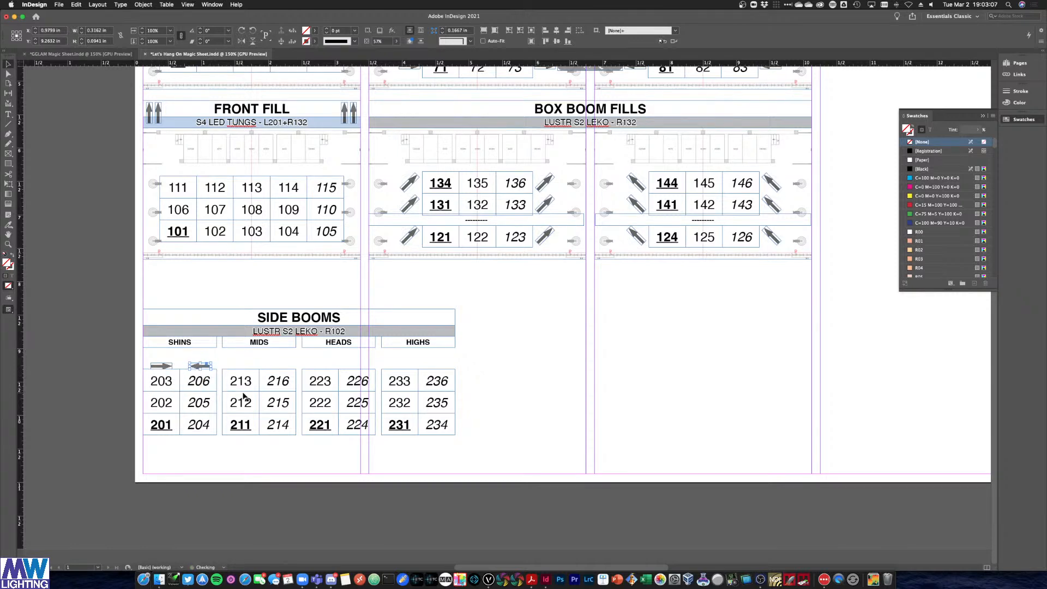
left_click(510, 360)
Copy the Shins arrow pair above the Mids, Heads and Highs grids
left_click_drag(223, 361, 321, 379)
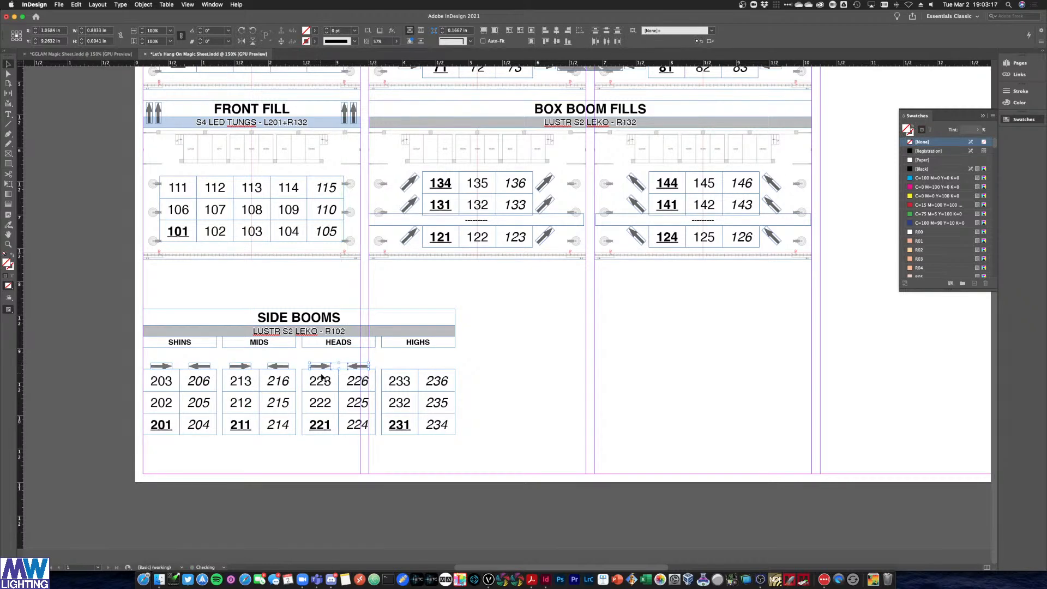
left_click_drag(325, 366, 425, 385)
left_click(477, 440)
Move the arrows and number grids up against their headings, and shift the whole Side Booms section up beneath Front Fill
left_click_drag(215, 380, 162, 350)
left_click(496, 359)
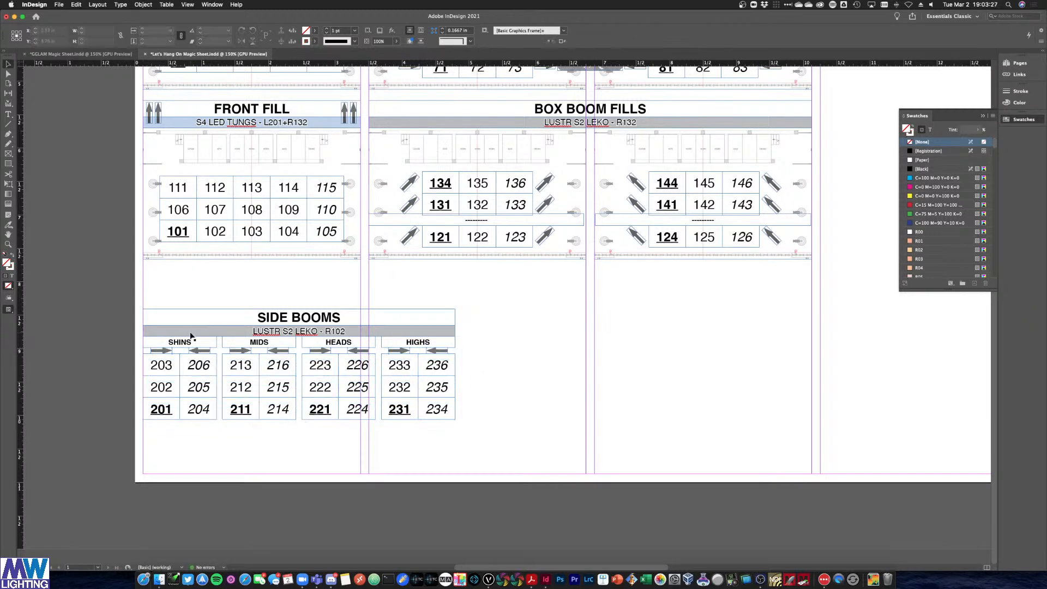
left_click_drag(490, 432, 122, 307)
left_click_drag(265, 323, 257, 290)
left_click(488, 331)
Highlight the Cyc Top and Cyc Bottom channels in the Cheat Sheet PDF, and return to the InDesign magic sheet
key("ctrl+Up")
left_click(213, 228)
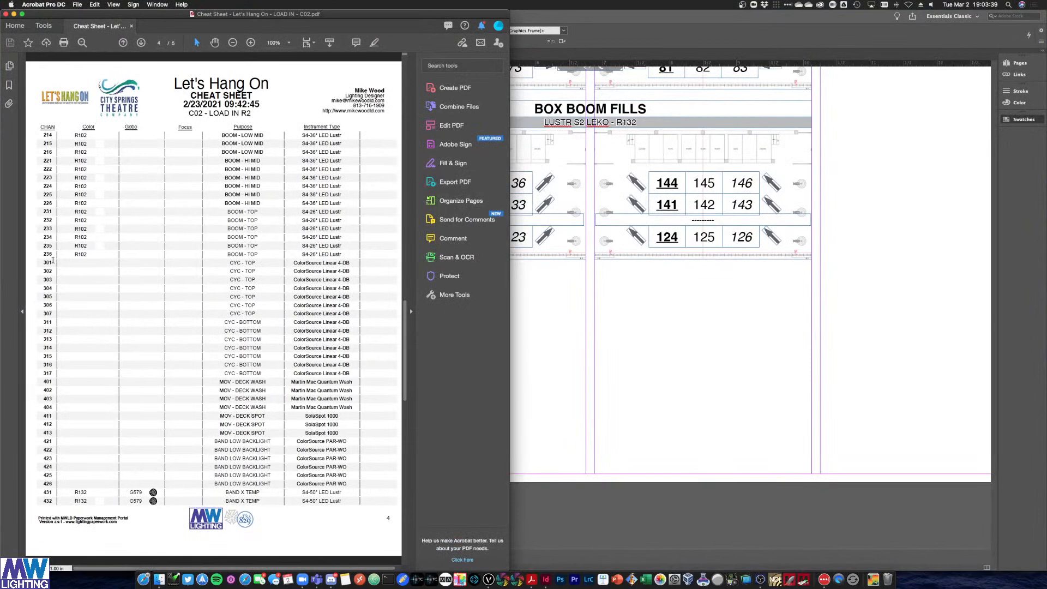
left_click_drag(44, 260, 263, 375)
left_click(542, 296)
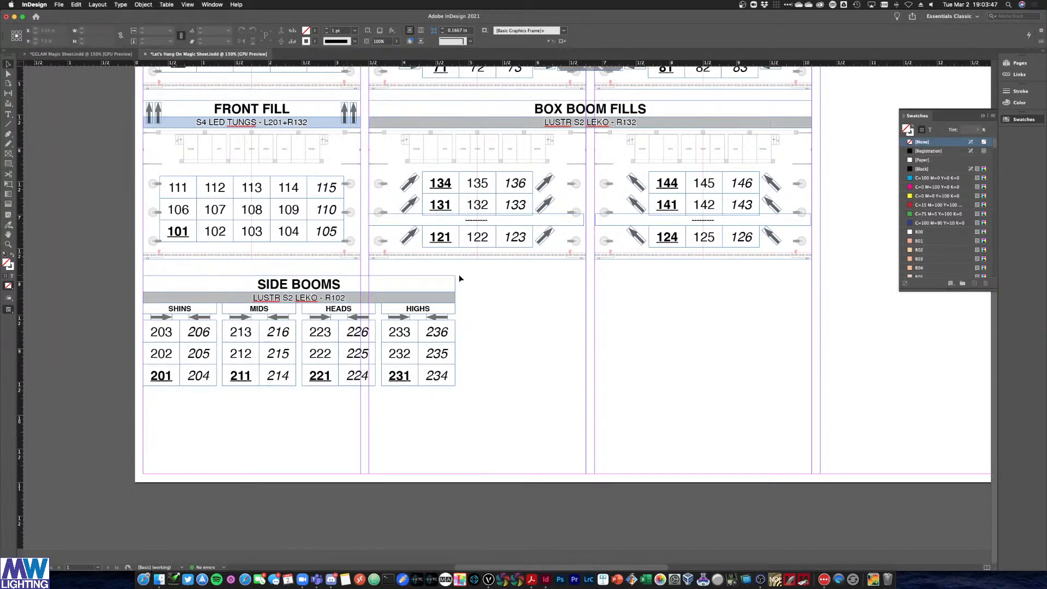
Move the whole Side Booms section into the space beneath Back Fres Wash, aligned with the fourth column's edge
key("super+minus")
key("super+minus")
key("super+minus")
scroll(506, 284, "right", 3)
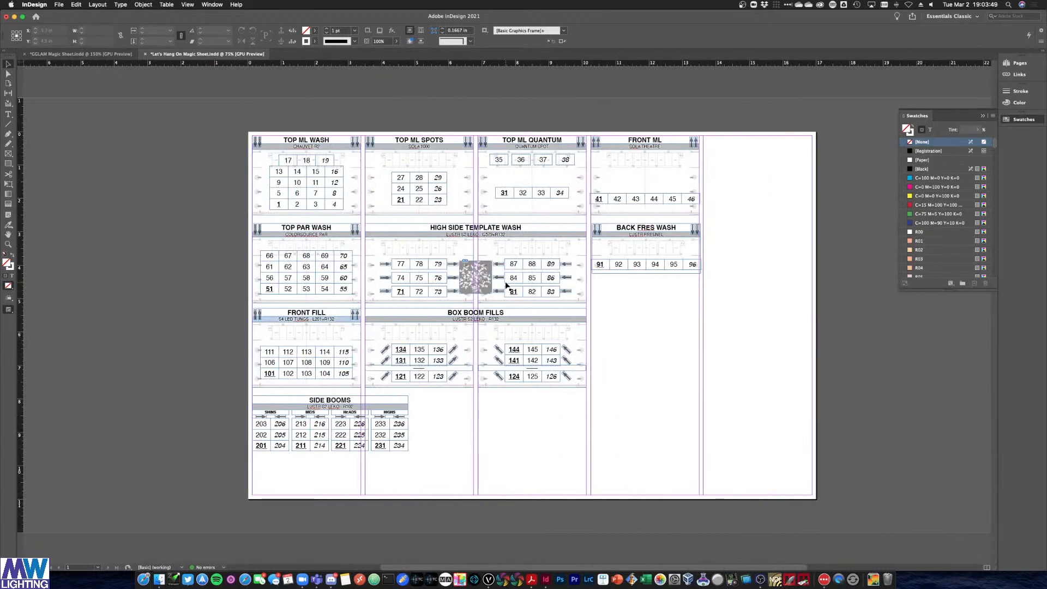
scroll(507, 284, "right", 1)
left_click_drag(413, 452, 583, 283)
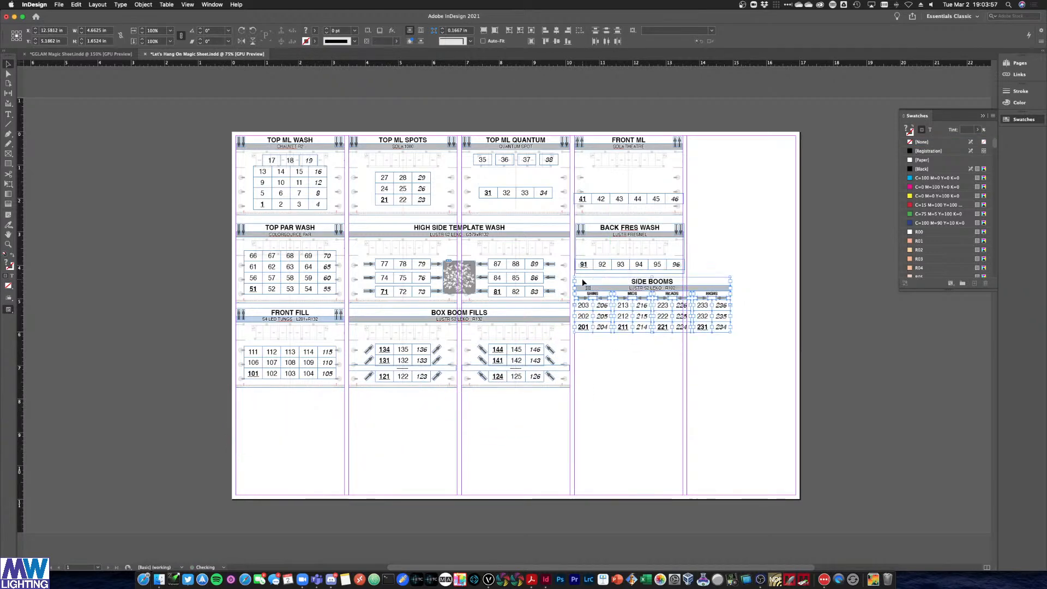
left_click(742, 366)
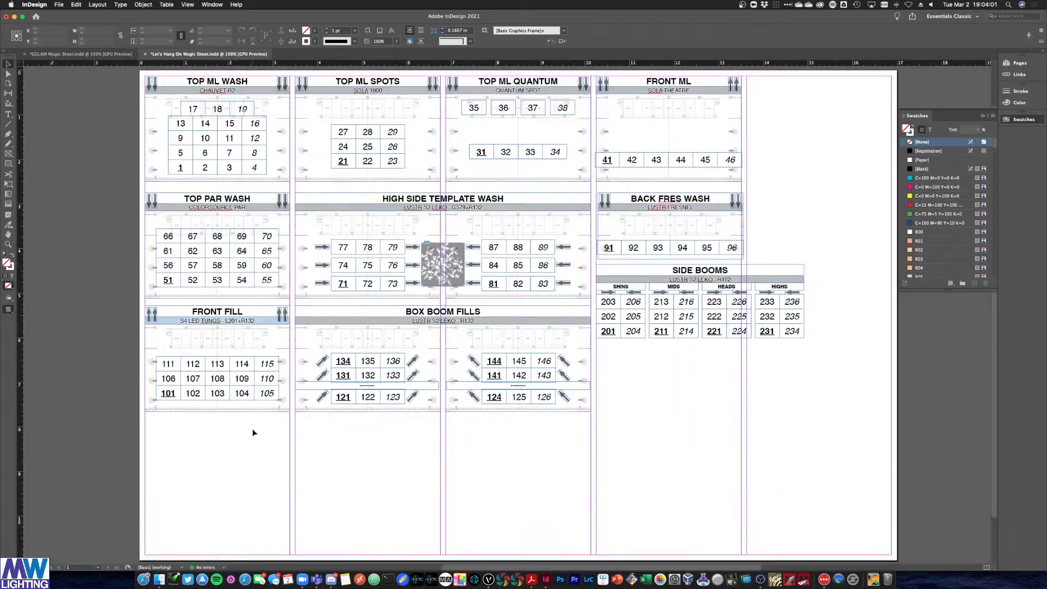
scroll(252, 433, "up", 2)
scroll(260, 419, "left", 5)
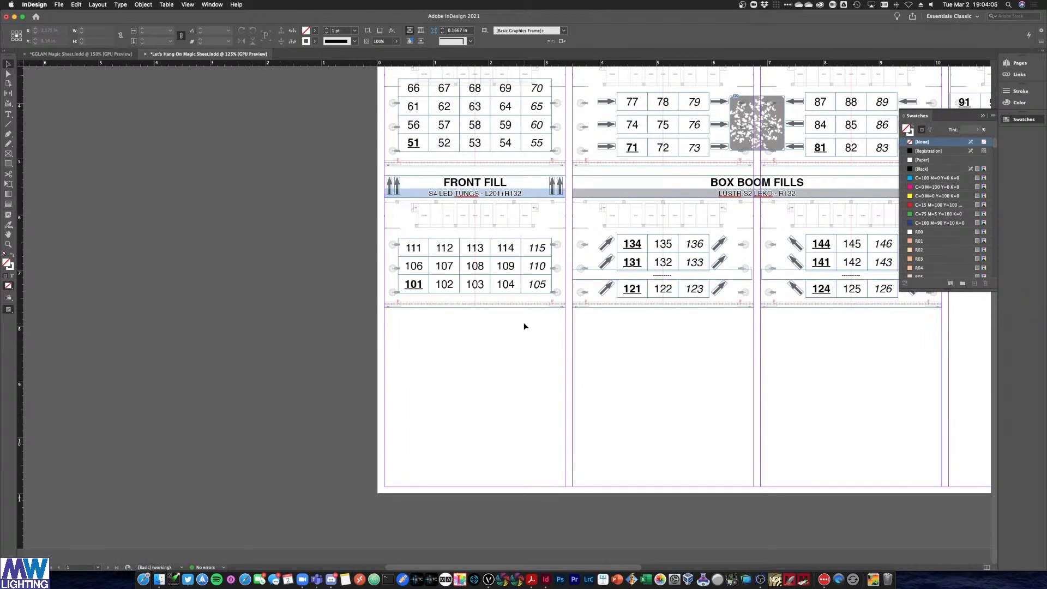
left_click_drag(417, 286, 491, 290)
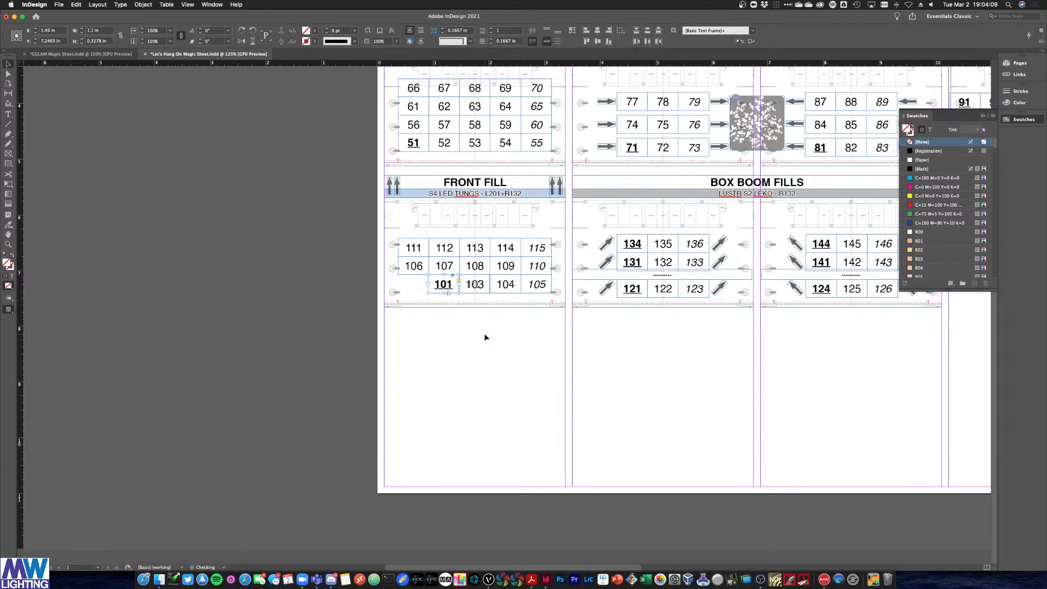
key("super+z")
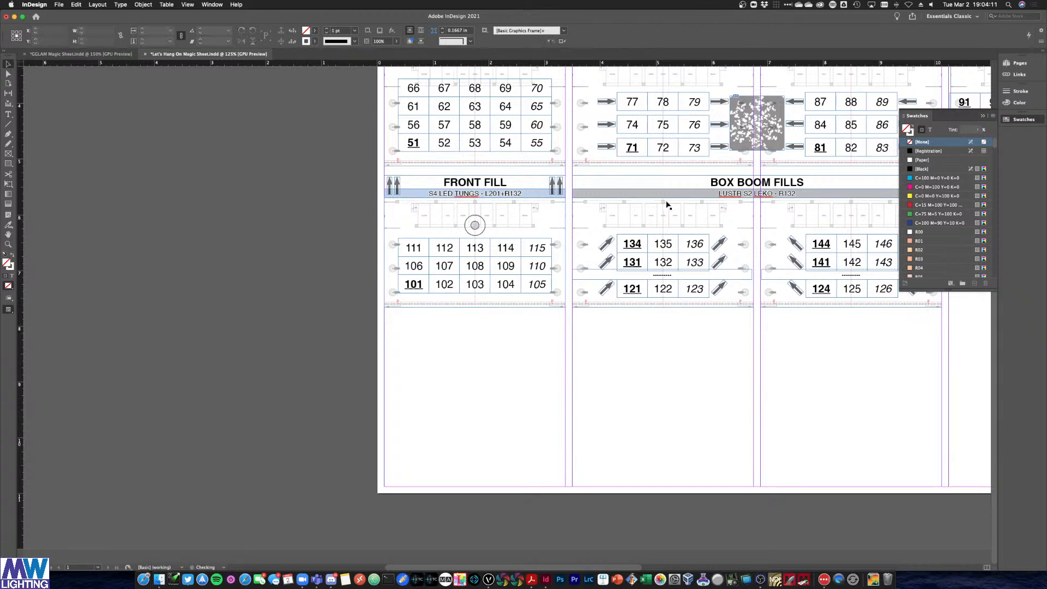
Copy the Box Boom Fills title and its gray subtitle bar into the empty area beneath that section
left_click(702, 189)
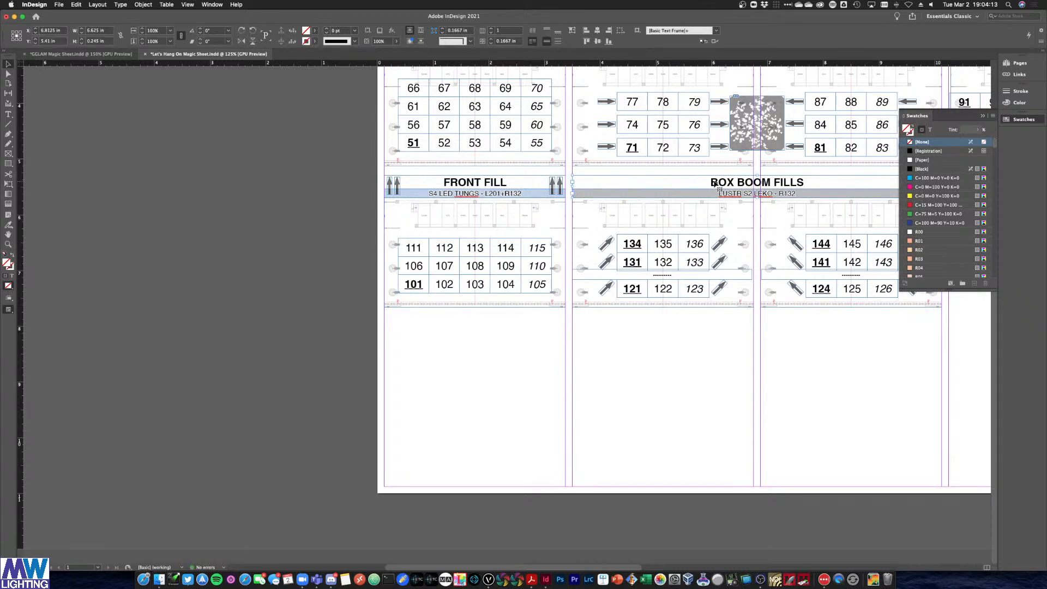
left_click_drag(702, 190, 702, 355)
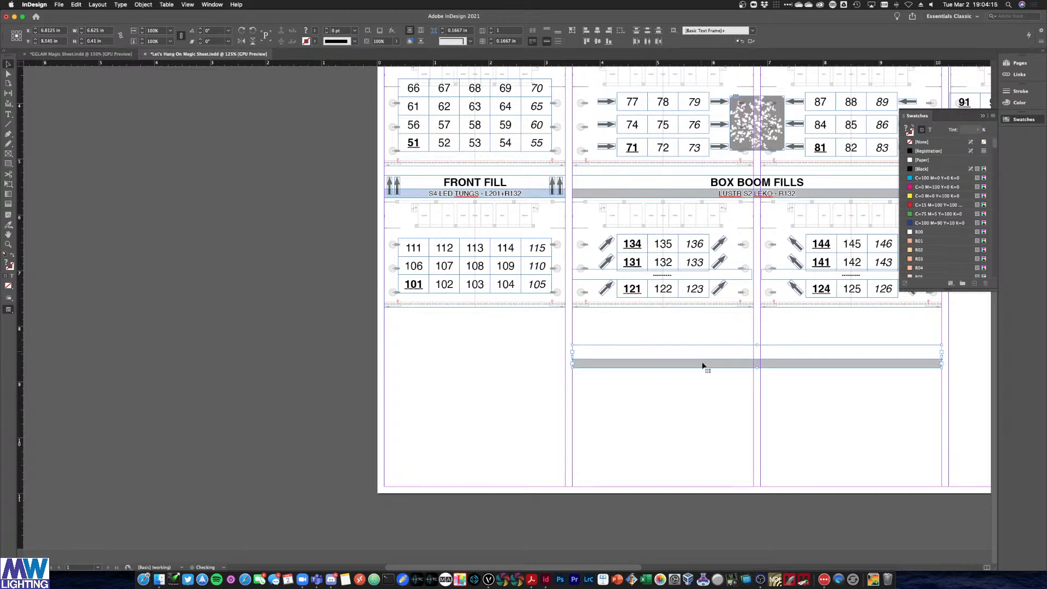
scroll(702, 364, "right", 5)
scroll(698, 364, "right", 5)
left_click(440, 324)
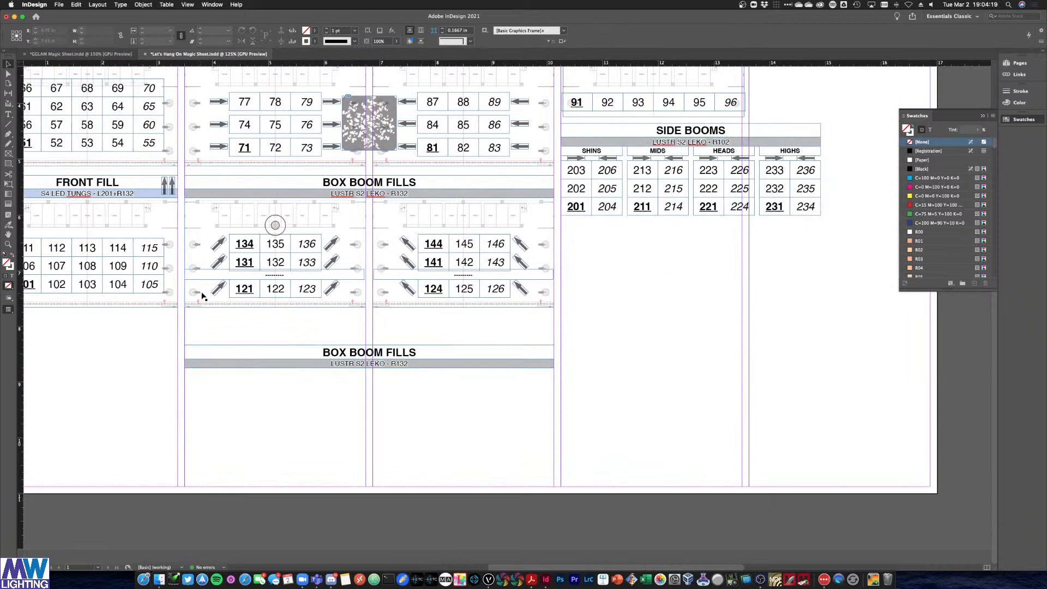
Copy the Front Fill channel row 101–105 into the empty area beneath the duplicated Box Boom Fills title
scroll(664, 256, "up", 2)
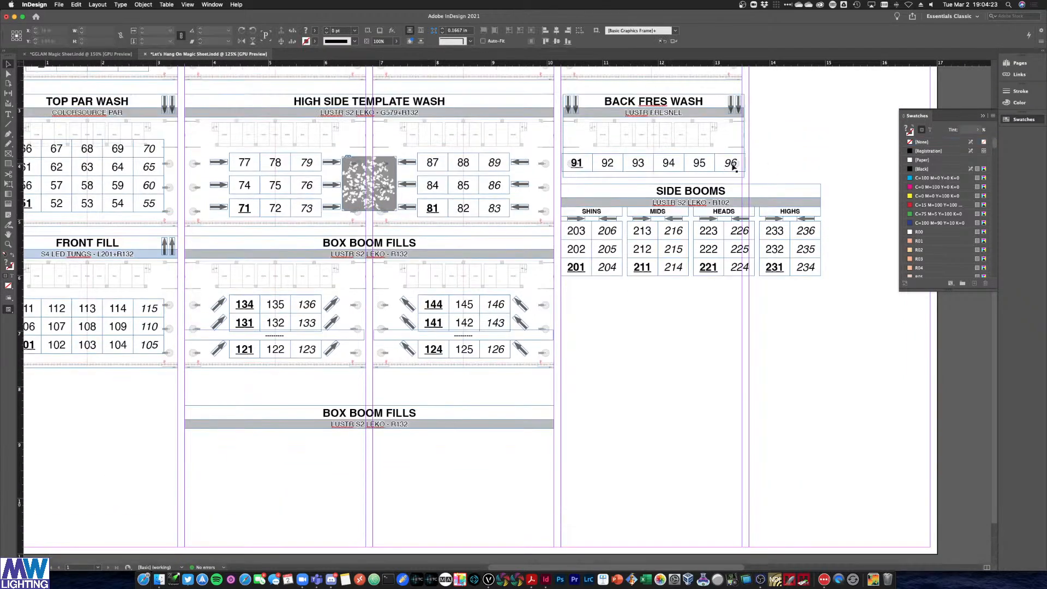
scroll(147, 302, "left", 5)
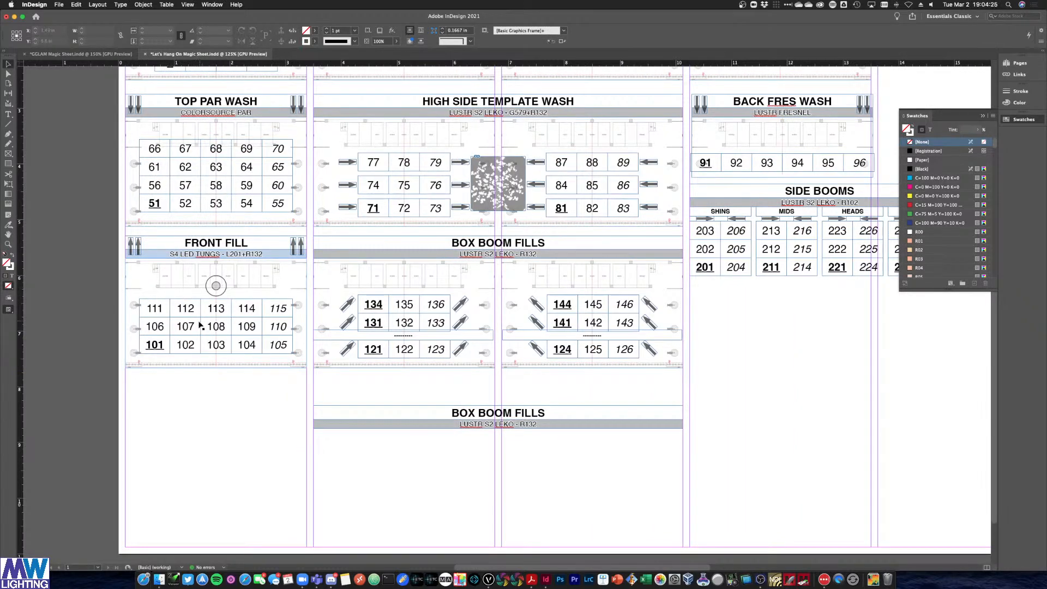
left_click(161, 347)
left_click(187, 349, "shift")
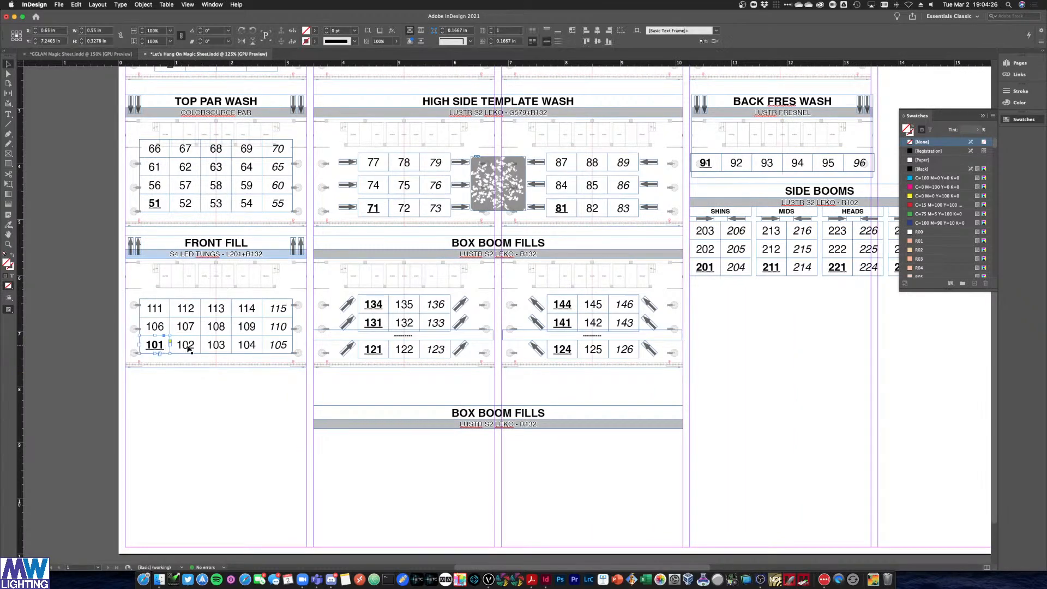
left_click(219, 349, "shift")
left_click_drag(253, 351, 539, 463)
Extend the copied row to seven adjoining boxes by duplicating the 103 and 104 boxes in front of the 105 box
left_click(473, 479)
left_click(469, 486)
left_click(407, 470)
left_click_drag(408, 470, 460, 467)
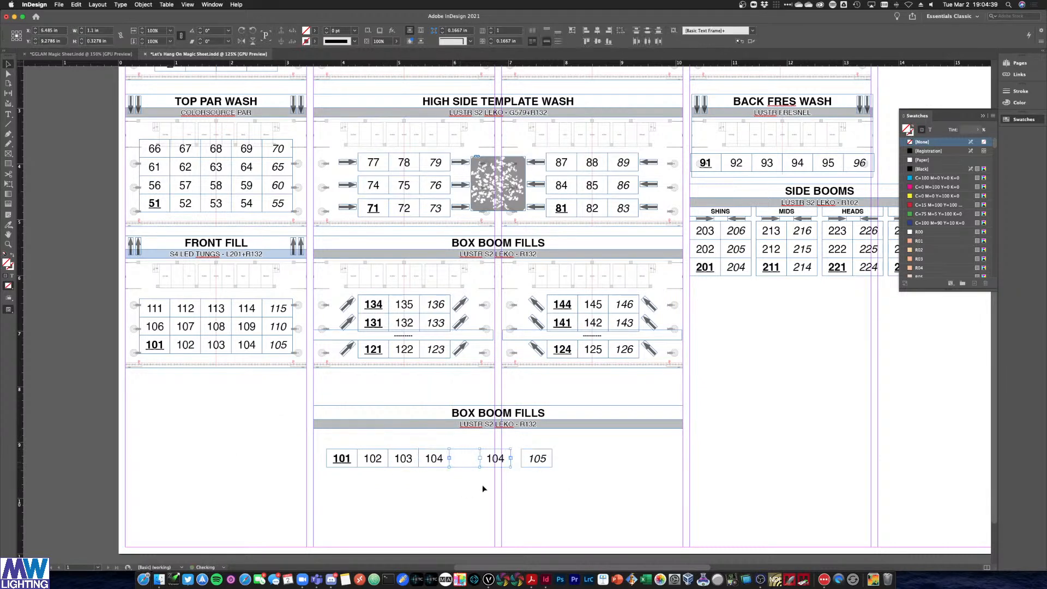
left_click_drag(528, 463, 523, 468)
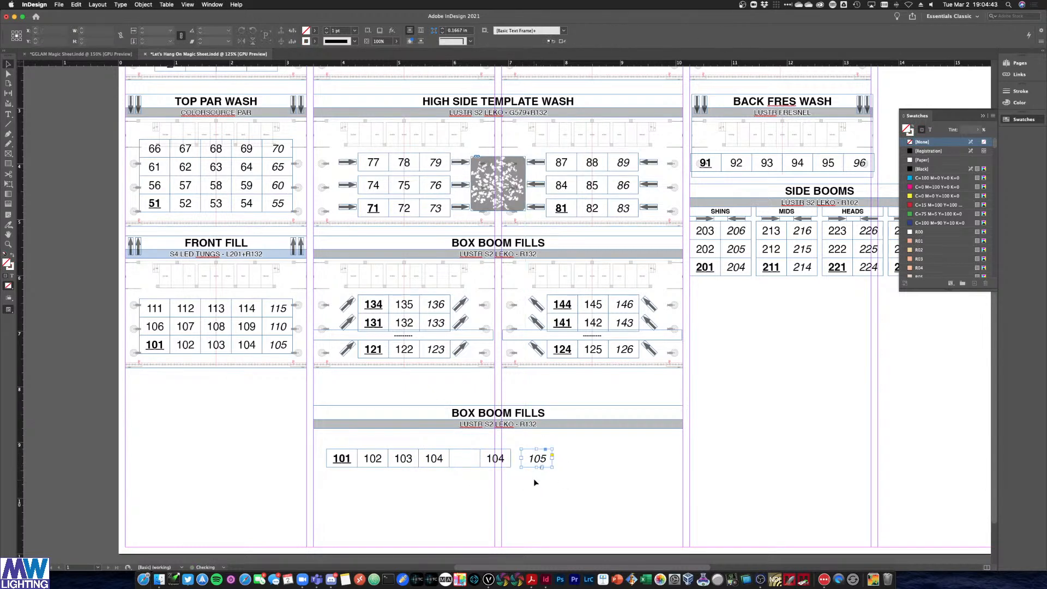
key("super+2")
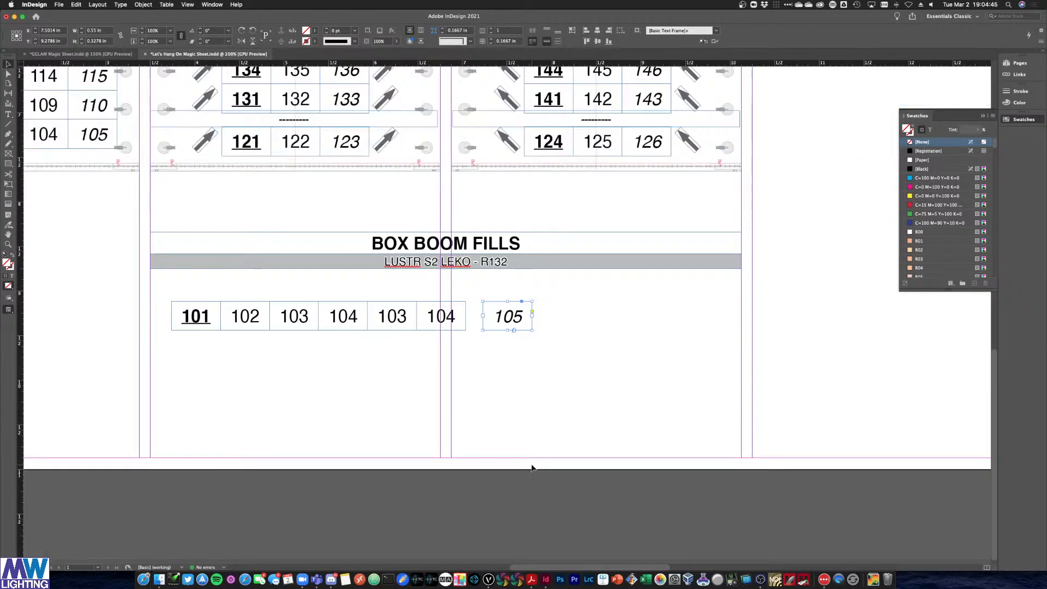
left_click_drag(497, 316, 479, 316)
Move the seven-box row up beneath the gray bar at the column edge, and narrow the title and bar to the row's width
left_click(510, 355)
left_click_drag(258, 330, 178, 302)
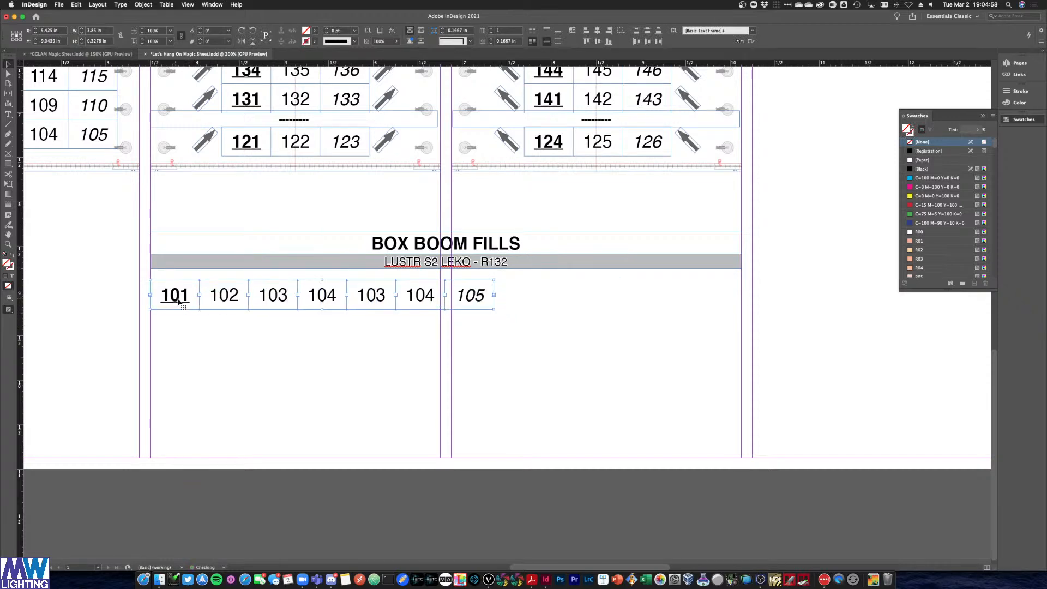
left_click(557, 240)
left_click_drag(740, 249, 493, 267)
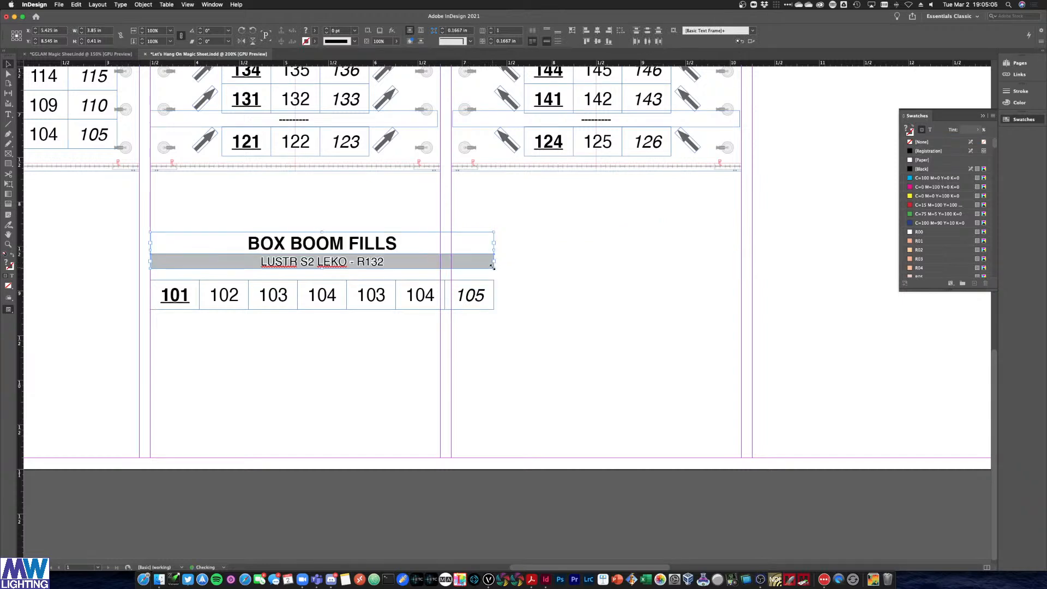
Shrink the title, gray bar and channel row frames together to fit the width of the second column
left_click_drag(542, 327, 133, 223)
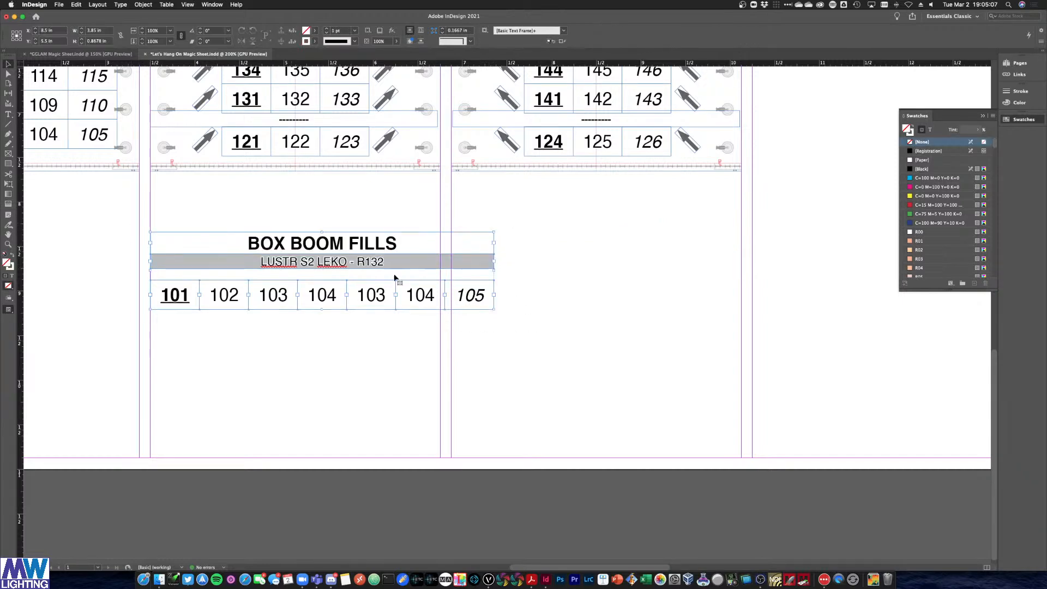
left_click_drag(494, 269, 440, 267)
left_click(515, 294)
Check the Cyc Top channels in the Cheat Sheet PDF, and renumber the seven boxes 301 through 307
double_click(171, 296)
double_click(171, 296)
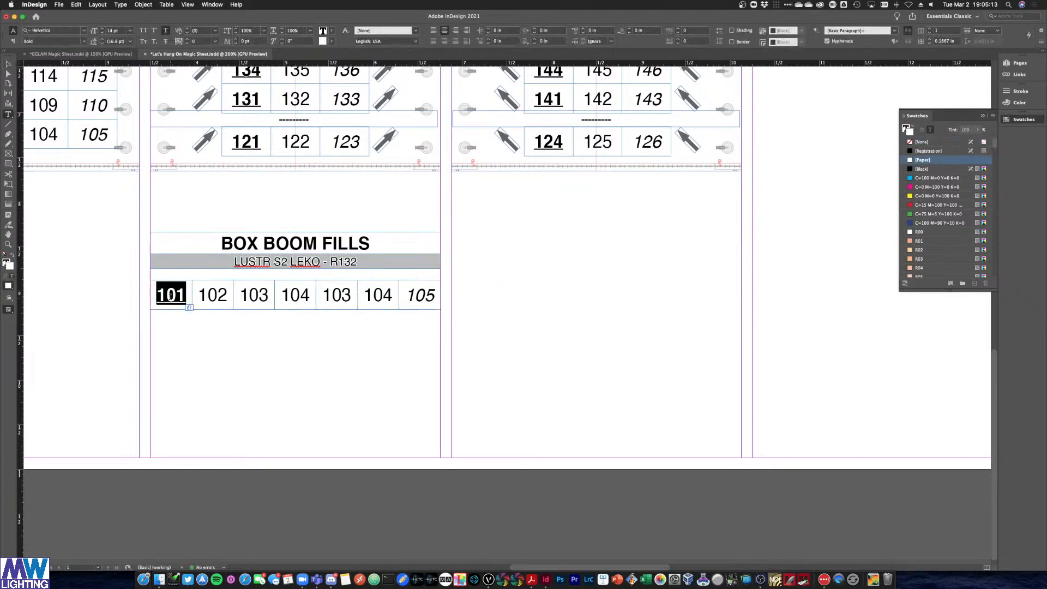
key("ctrl+Up")
left_click(185, 281)
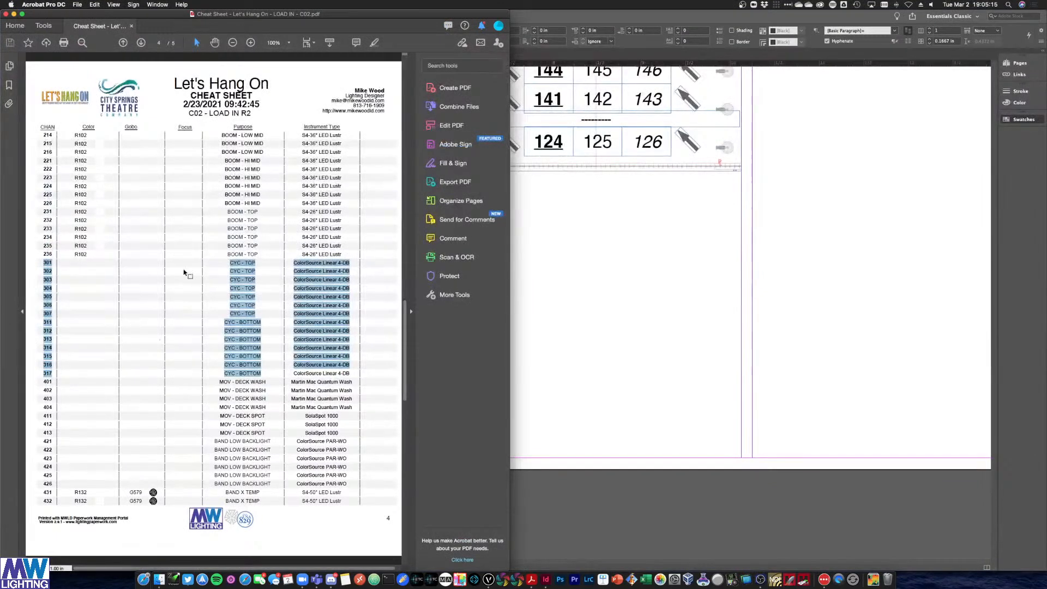
left_click(554, 306)
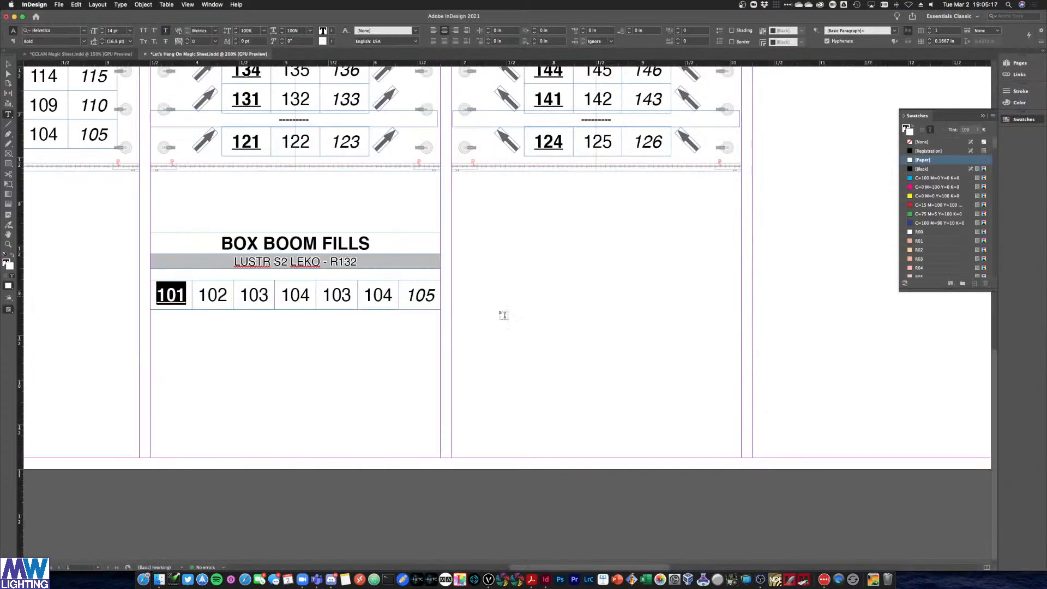
type("301")
double_click(203, 292)
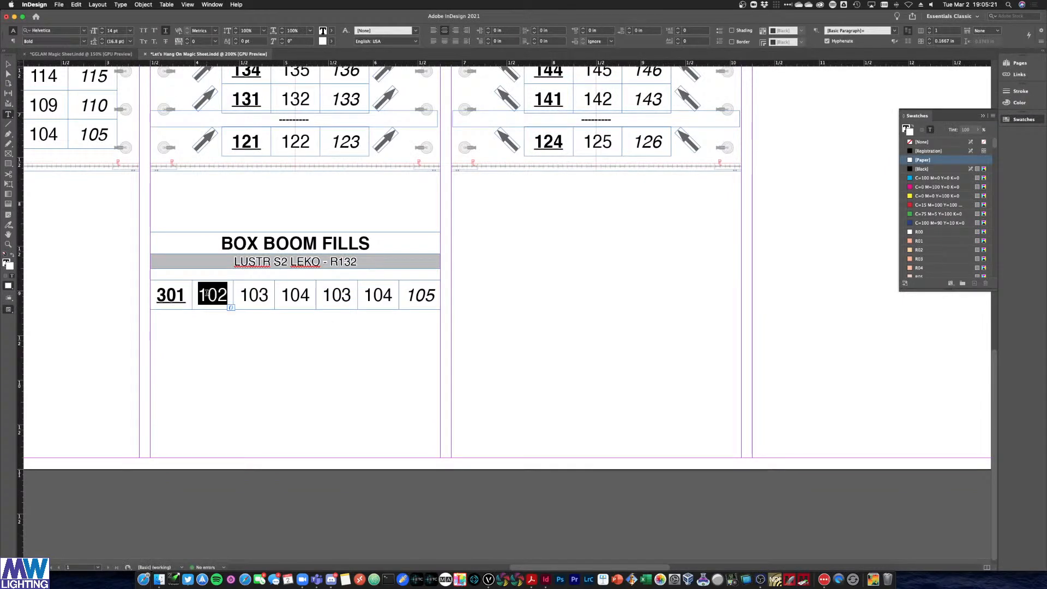
type("302")
double_click(251, 295)
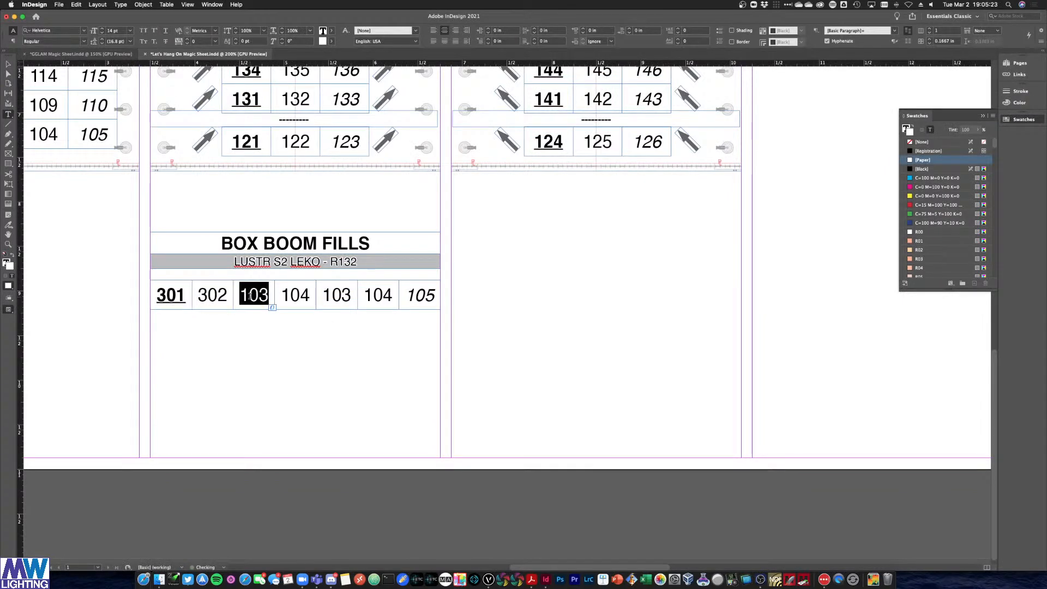
type("303")
double_click(293, 295)
type("304")
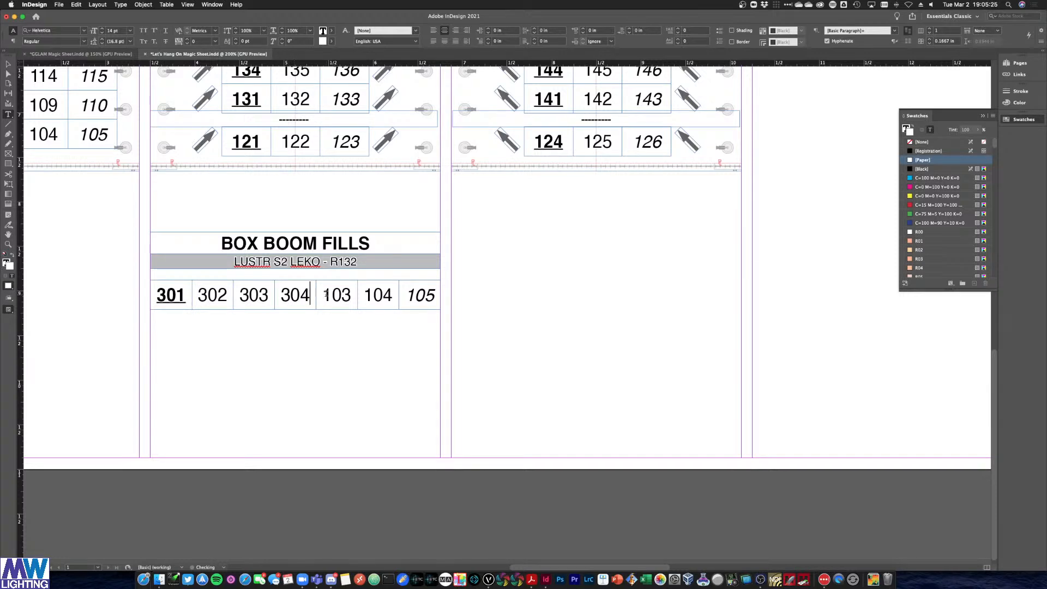
double_click(325, 294)
type("305")
double_click(378, 294)
type("306")
double_click(411, 295)
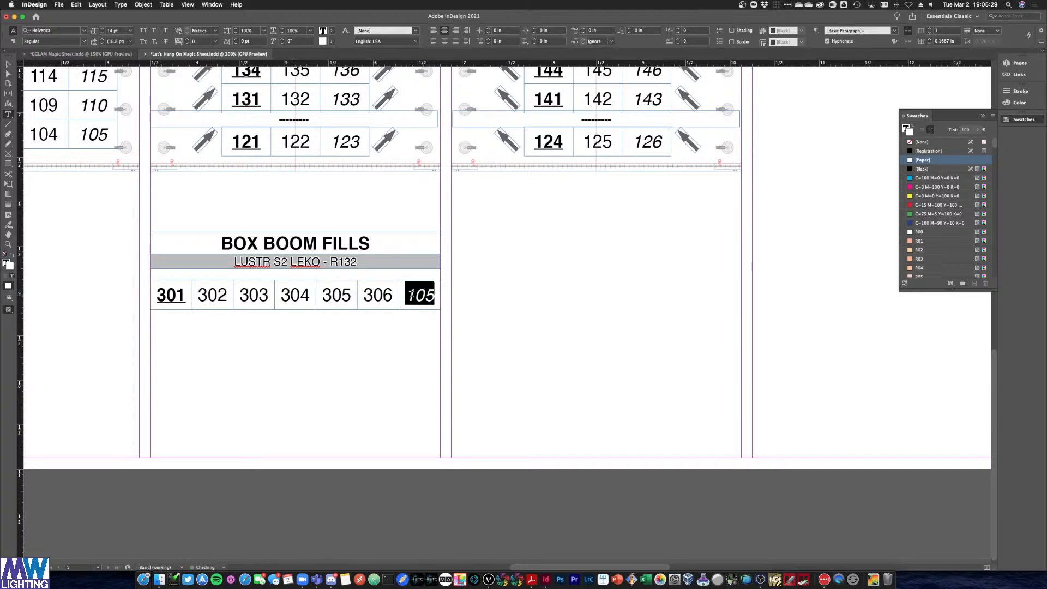
type("307")
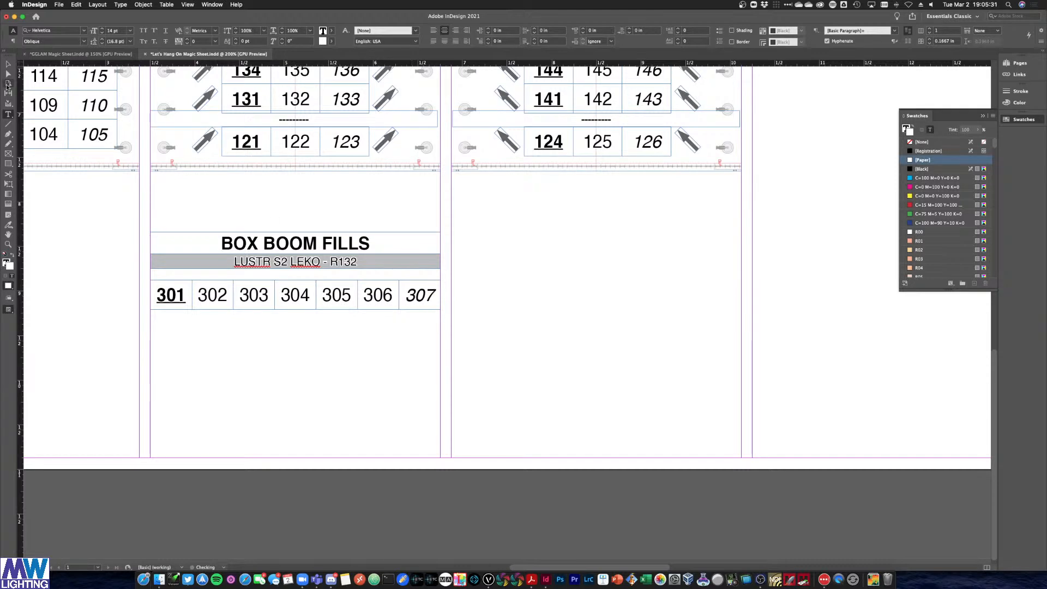
Duplicate the 301–307 channel row directly beneath itself and renumber the copy 311 through 317
left_click(8, 65)
left_click_drag(477, 336, 167, 336)
double_click(174, 330)
double_click(173, 330)
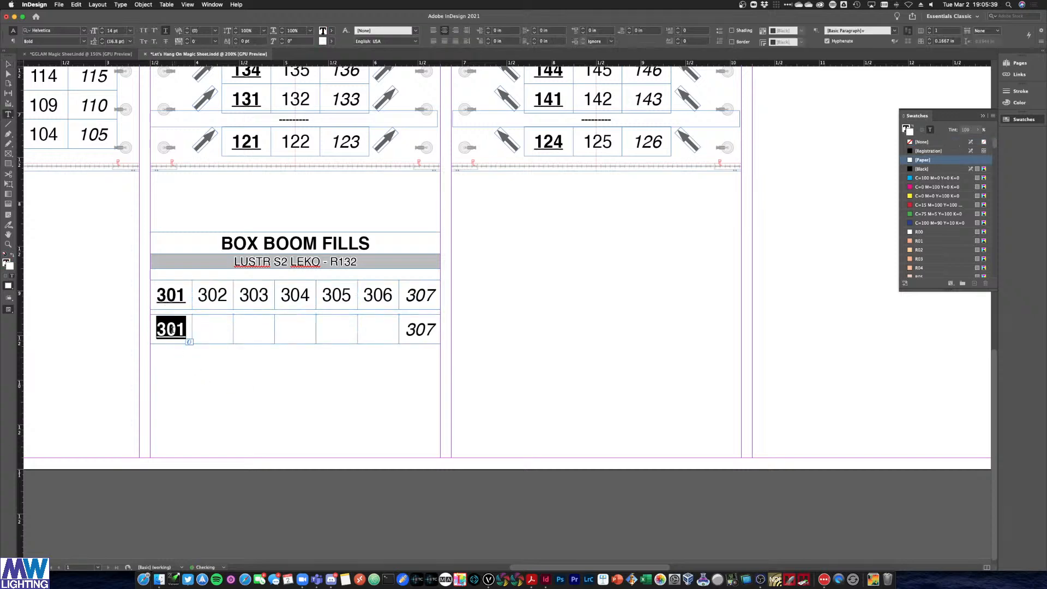
left_click(173, 329)
double_click(172, 330)
type("3")
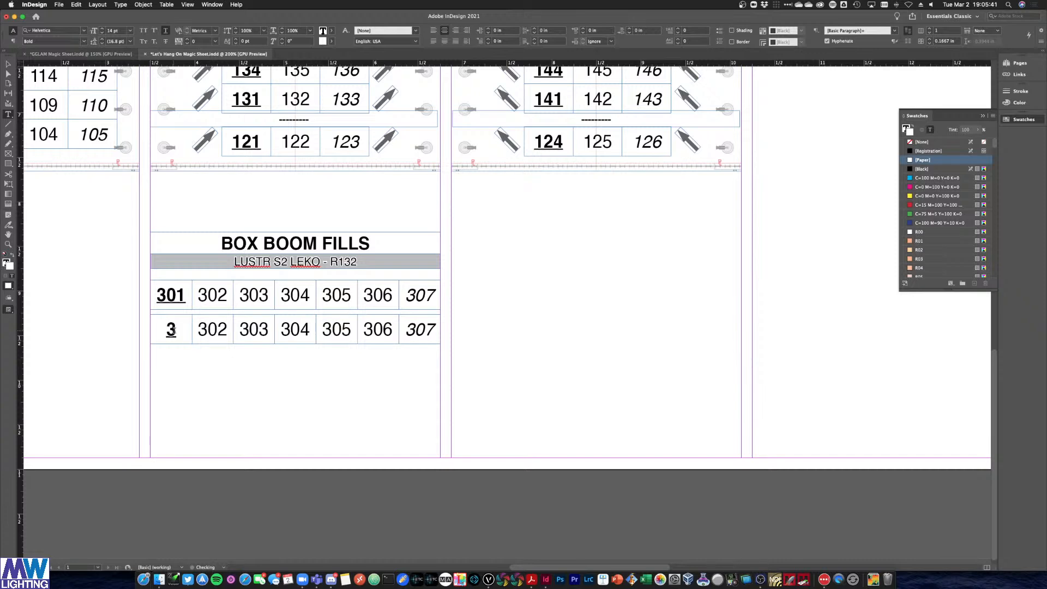
type("11")
double_click(213, 329)
type("312")
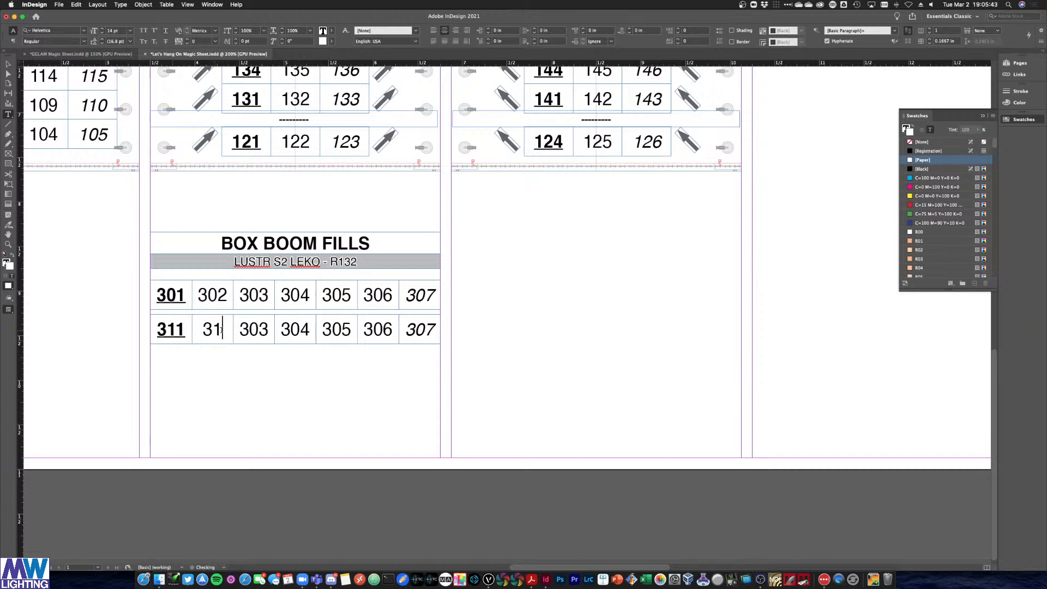
double_click(257, 328)
type("313")
double_click(295, 330)
type("314")
double_click(335, 329)
type("315")
double_click(376, 328)
type("316")
double_click(420, 328)
type("317")
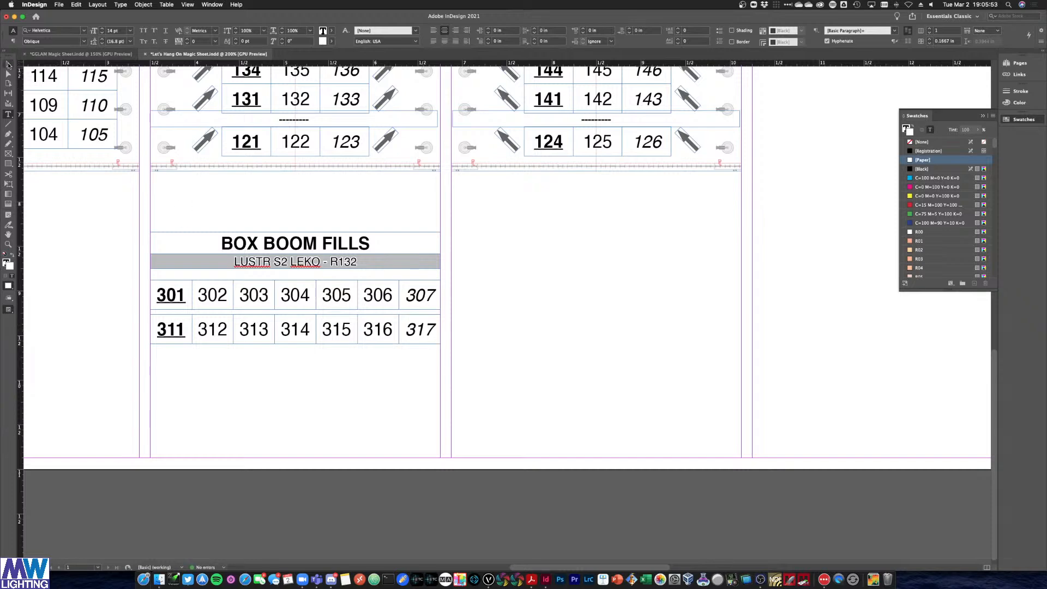
Shift the channel rows down and add a TOP heading above 301–307, using a copy of the Box Boom Fills dashed divider
key("Escape")
left_click_drag(509, 374, 167, 344)
left_click(565, 305)
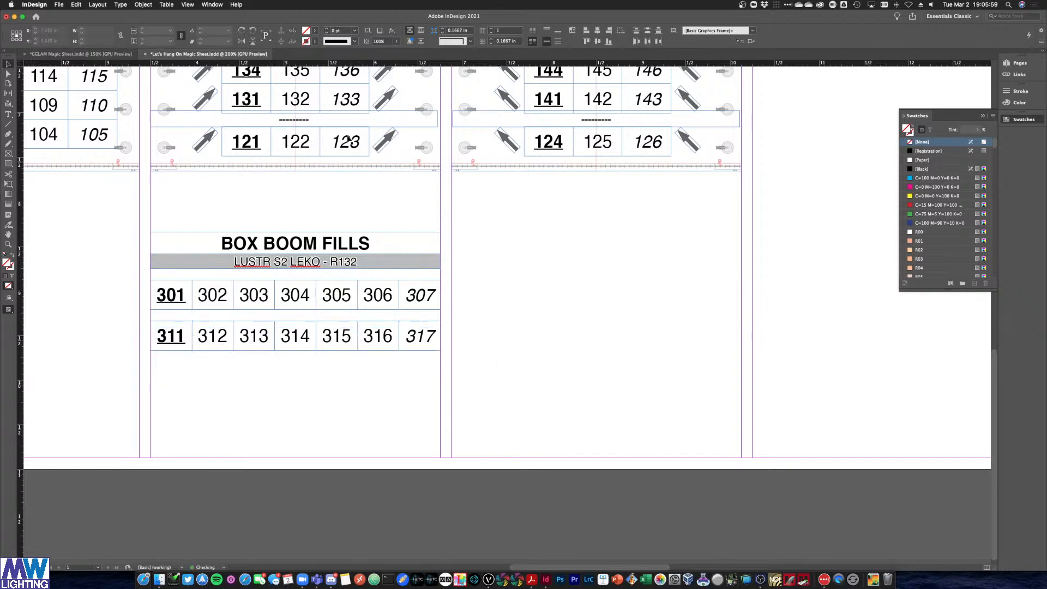
left_click(316, 121)
left_click_drag(328, 124, 317, 281)
left_click(529, 320)
left_click_drag(472, 321, 172, 308)
double_click(285, 275)
type("TOP")
Lower the 311–317 row and place a copy of the TOP heading above it, reworded as BOTTOM
left_click(8, 64)
left_click_drag(519, 377, 182, 353)
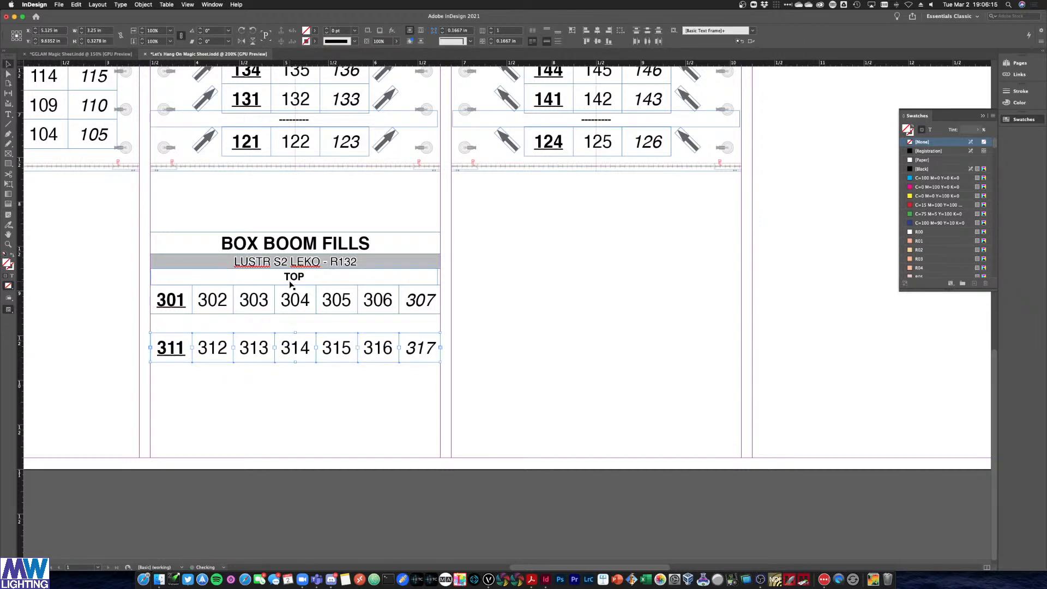
left_click(316, 321)
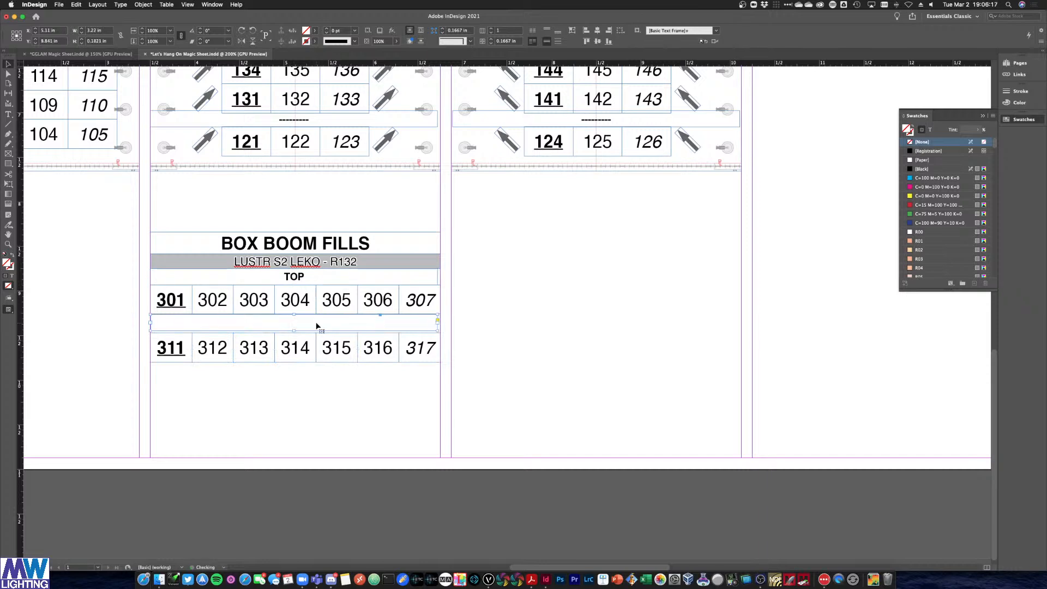
double_click(308, 322)
double_click(294, 322)
type("BOTTOM")
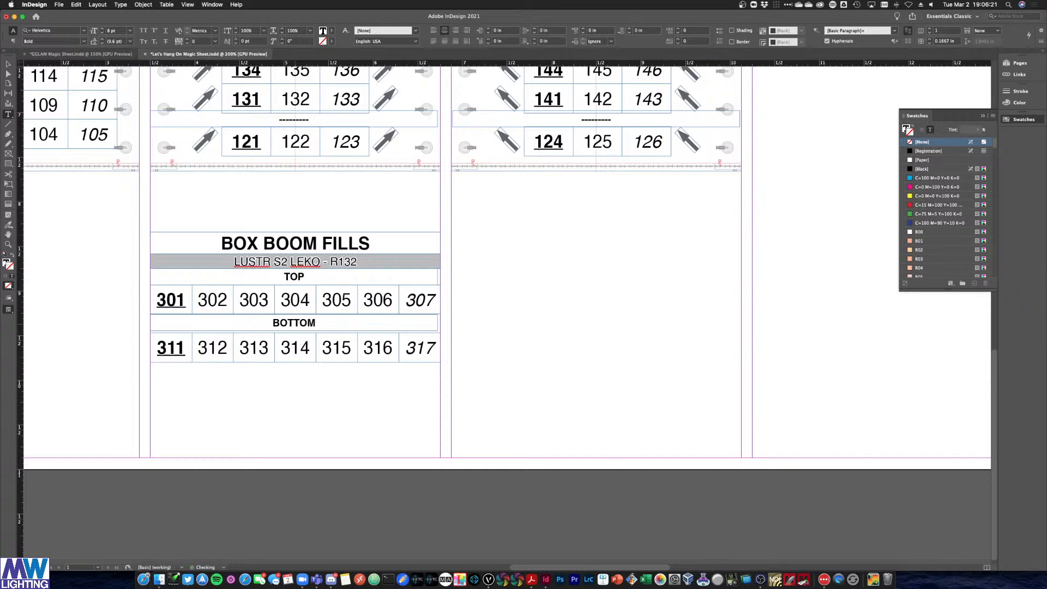
Move the 311–317 row up against the BOTTOM heading, aligned with the column, and widen the BOTTOM frame to the column edge
key("Escape")
left_click_drag(493, 391, 177, 342)
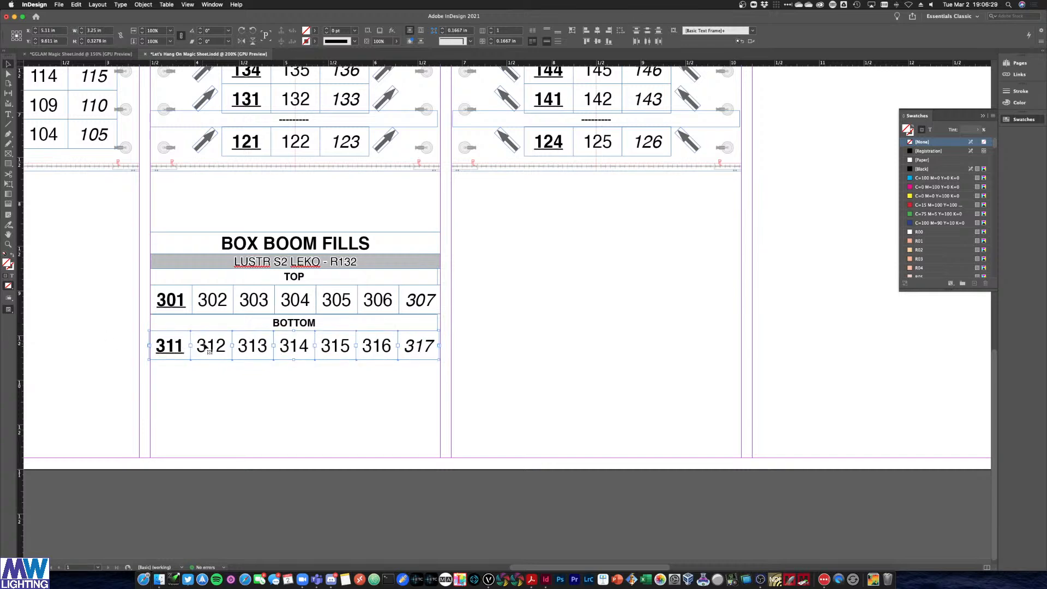
left_click_drag(206, 347, 208, 348)
left_click(463, 301)
left_click(408, 322)
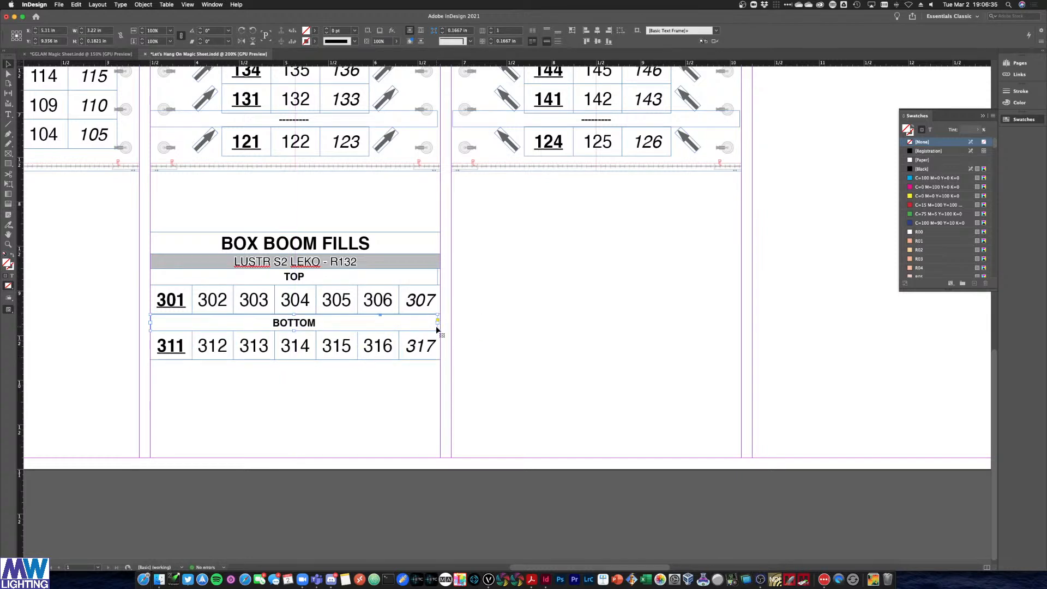
left_click_drag(437, 330, 440, 330)
left_click(485, 297)
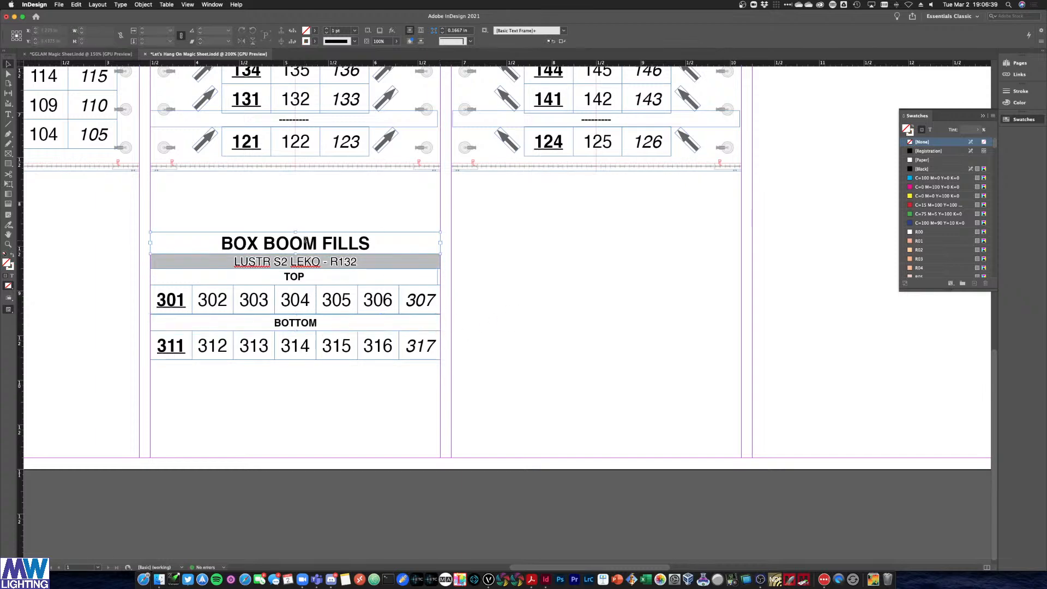
Retitle the duplicated Box Boom Fills section CYC STRIPS and change its gray subtitle to COLORSOURCE LINEAR - MC MODE
triple_click(329, 240)
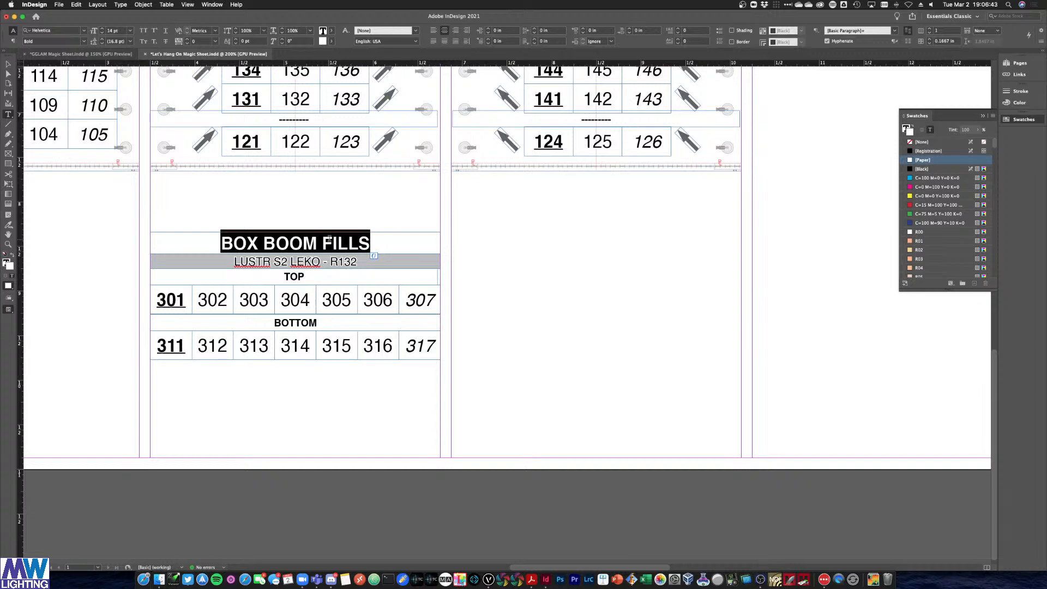
type("CYC STRIPS")
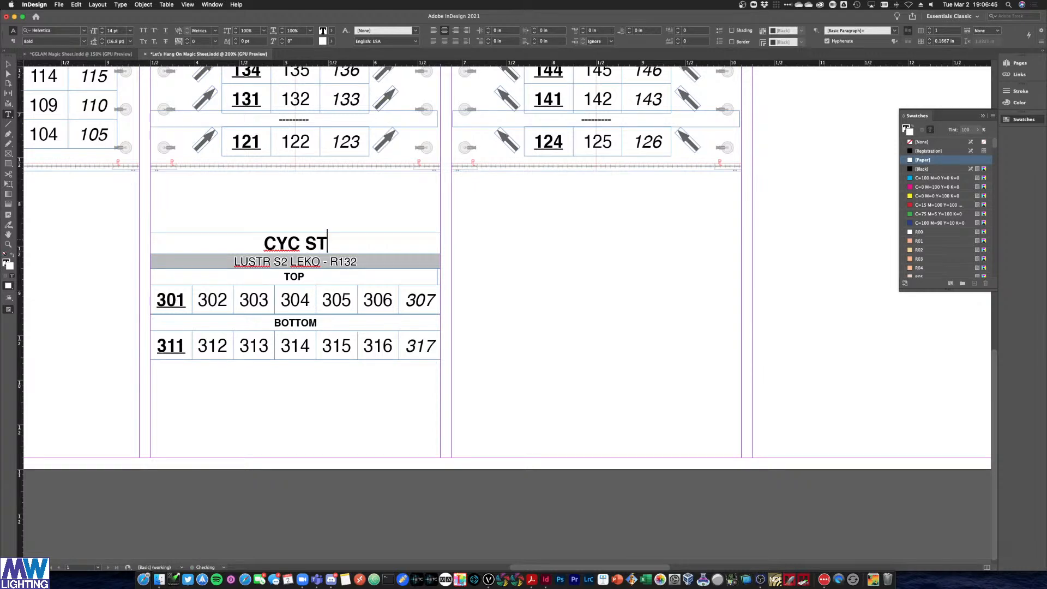
double_click(315, 262)
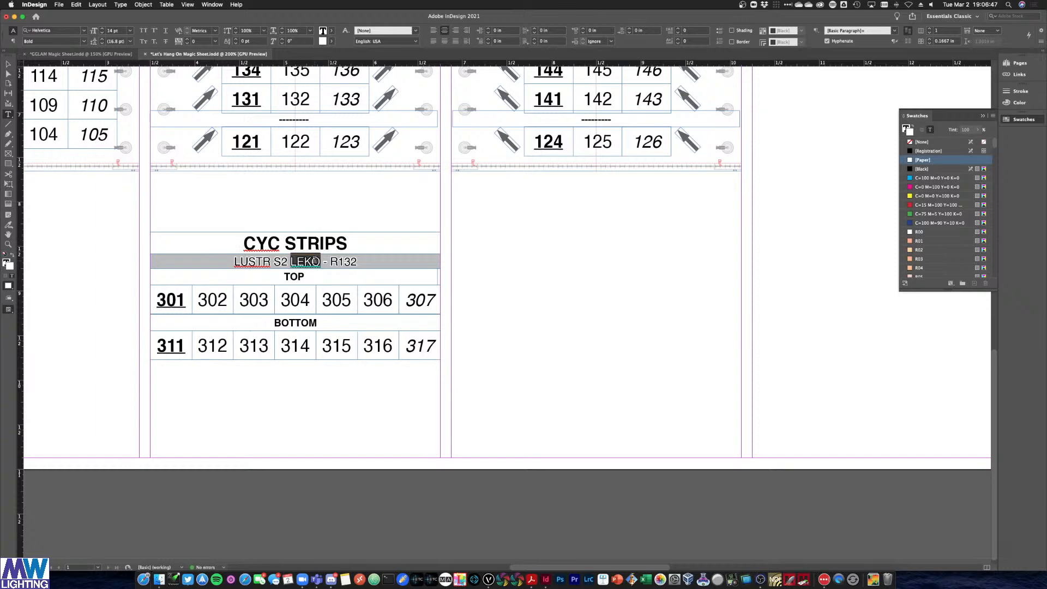
triple_click(315, 261)
type("COL")
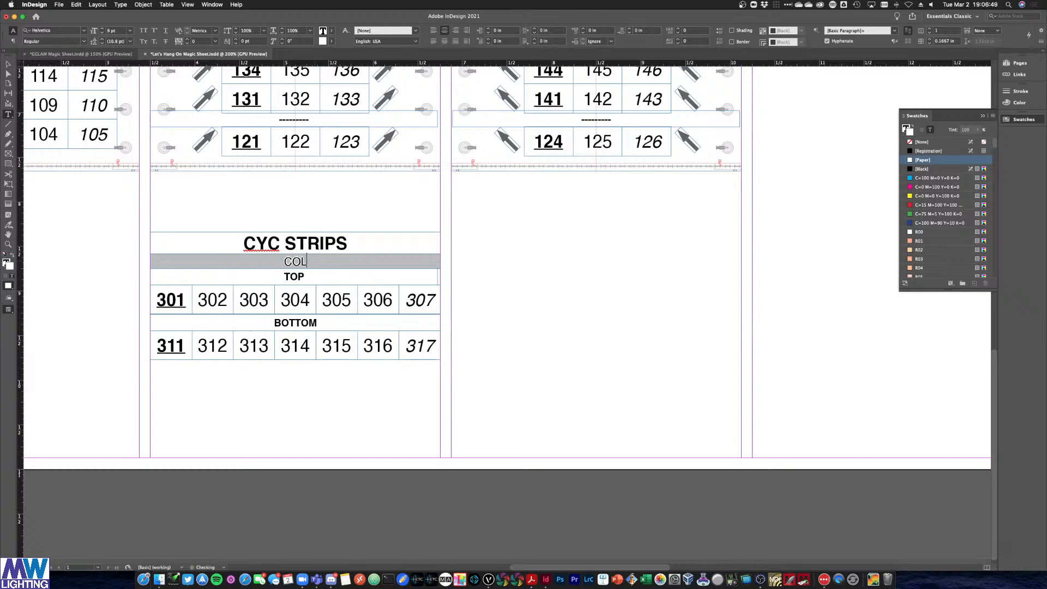
type("ORSOURCE LINEAR")
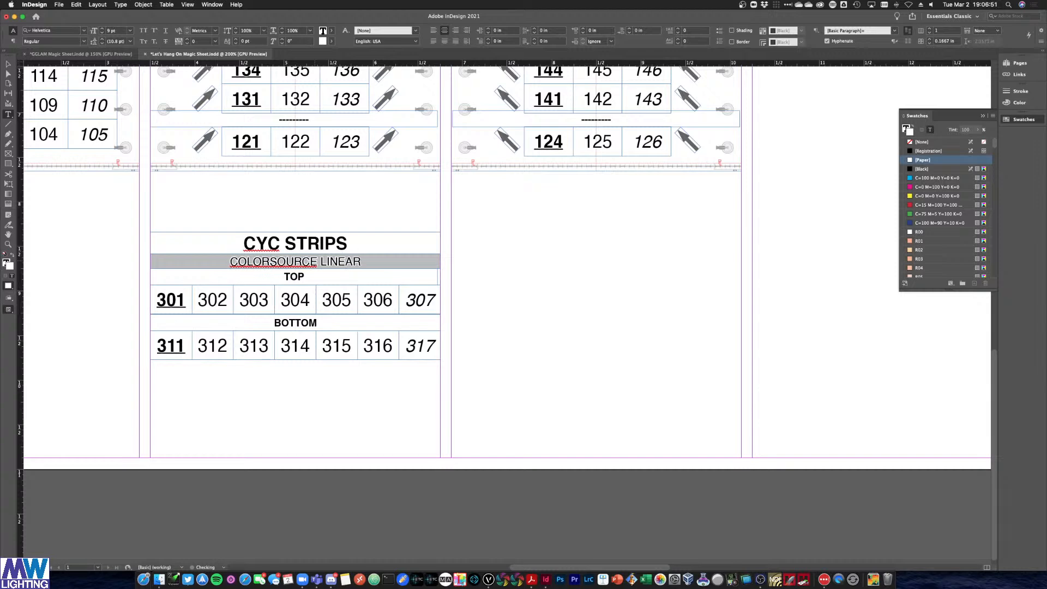
type(" - MC MODE")
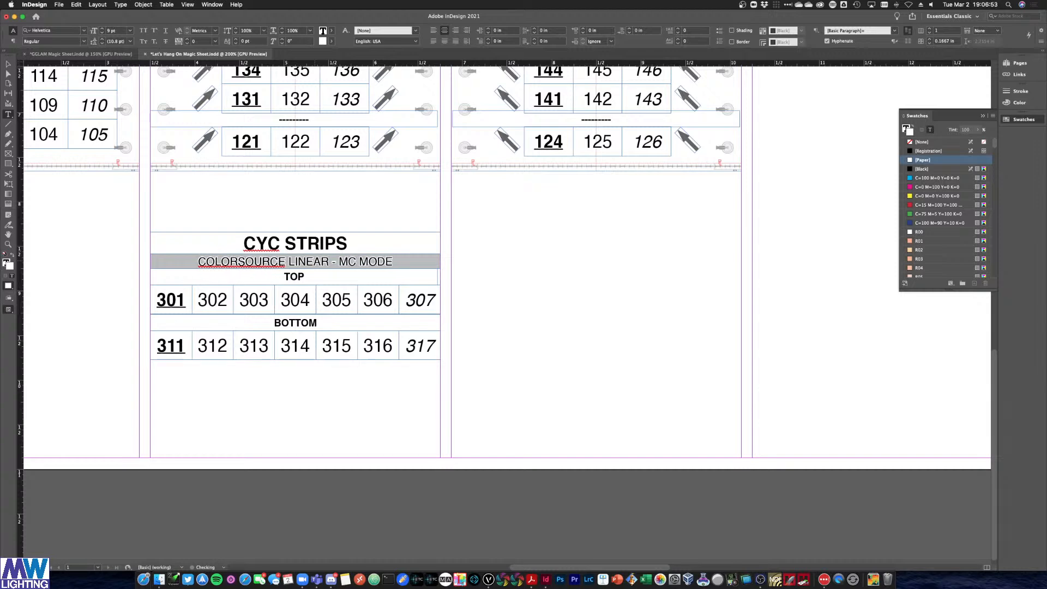
left_click(8, 64)
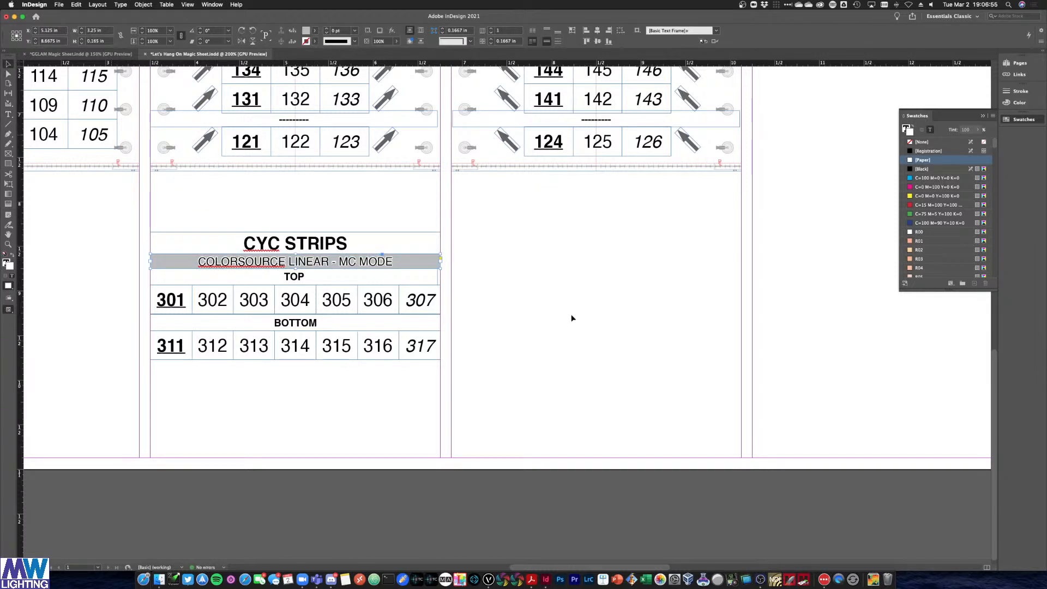
Move the whole Cyc Strips section into the first column, directly beneath Front Fill and aligned with the column edges
key("super+minus")
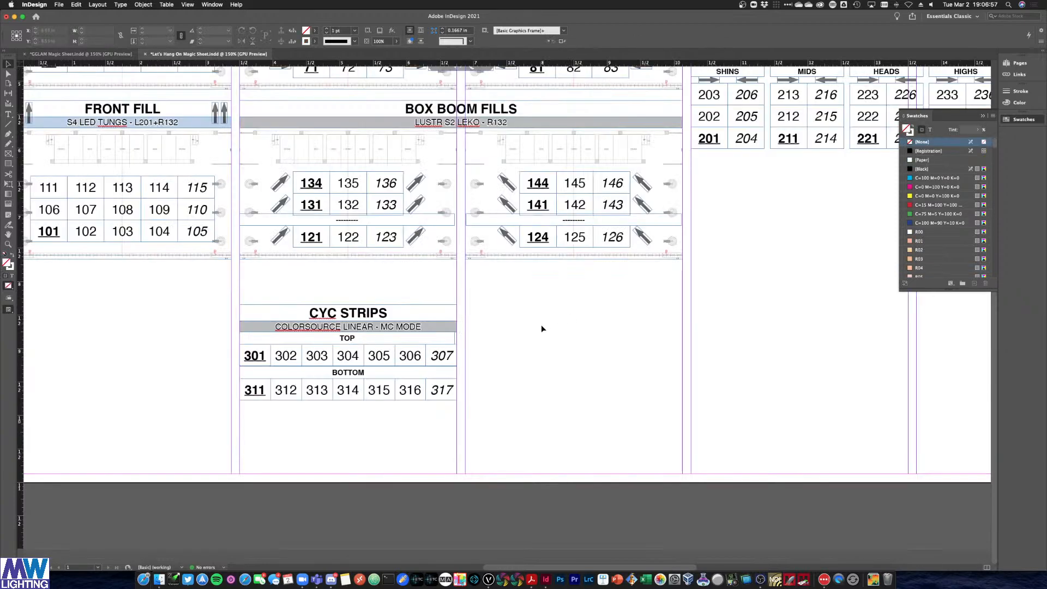
left_click(454, 342)
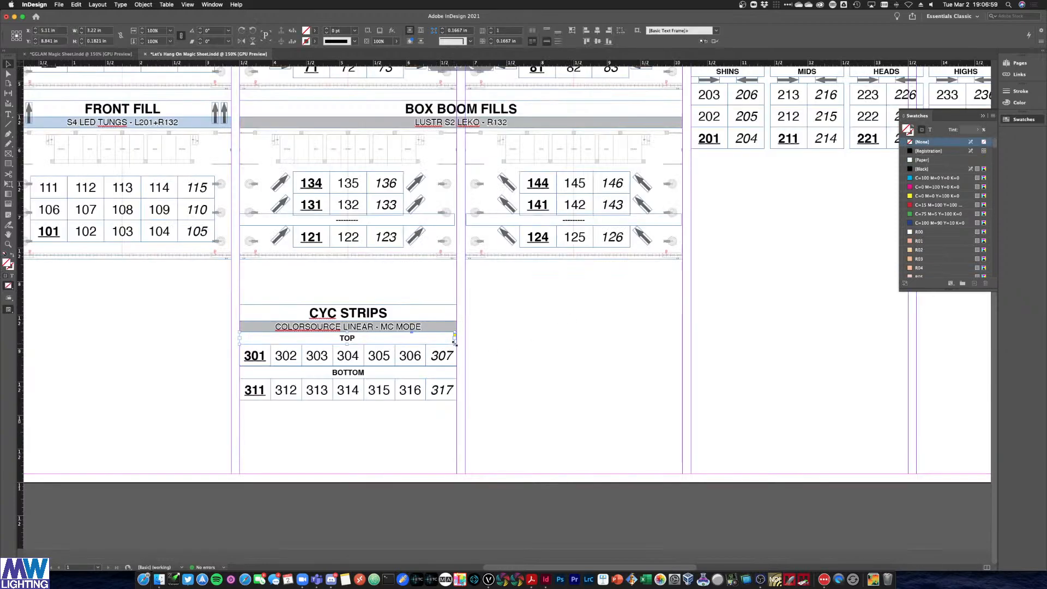
left_click(493, 369)
left_click_drag(501, 406, 225, 289)
scroll(392, 312, "left", 5)
left_click_drag(631, 318, 403, 285)
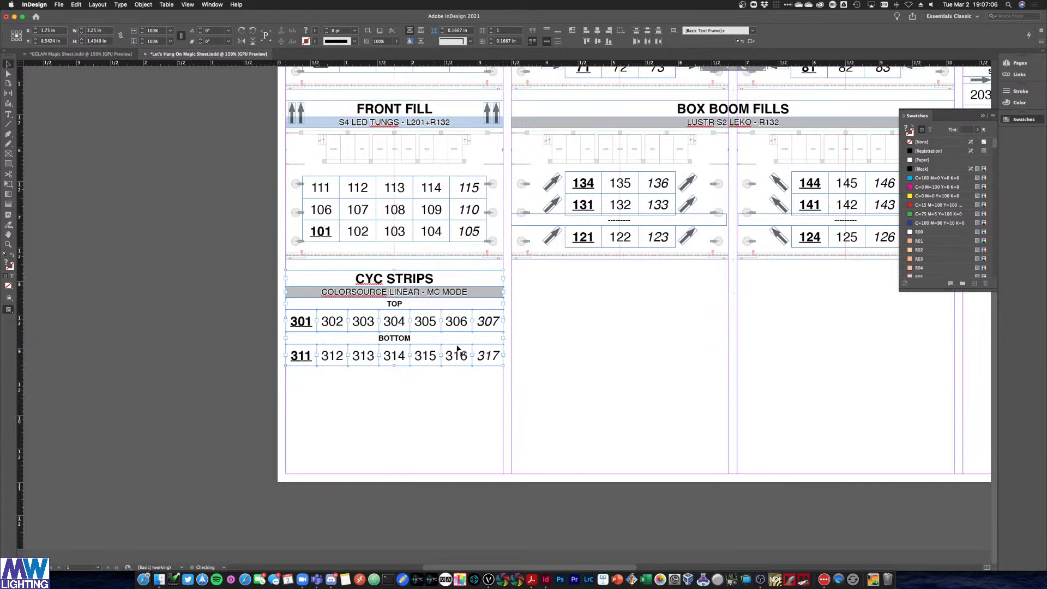
left_click(433, 406)
Switch to the Acrobat cheat sheet and examine the 400-series deck wash, deck spot and band backlight channels, plus the following page
key("ctrl+Up")
left_click(145, 270)
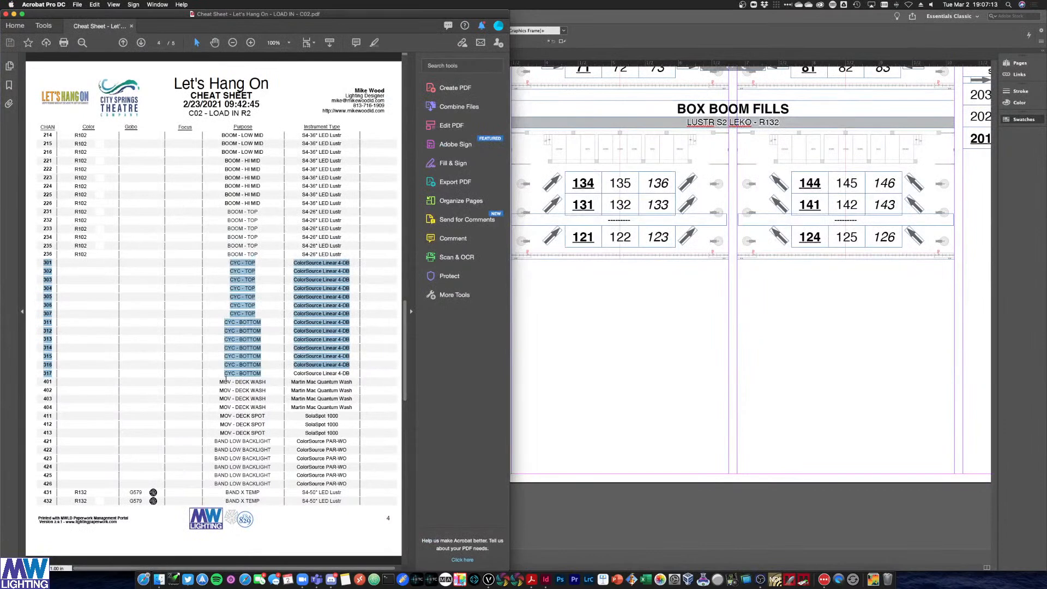
left_click_drag(42, 379, 356, 409)
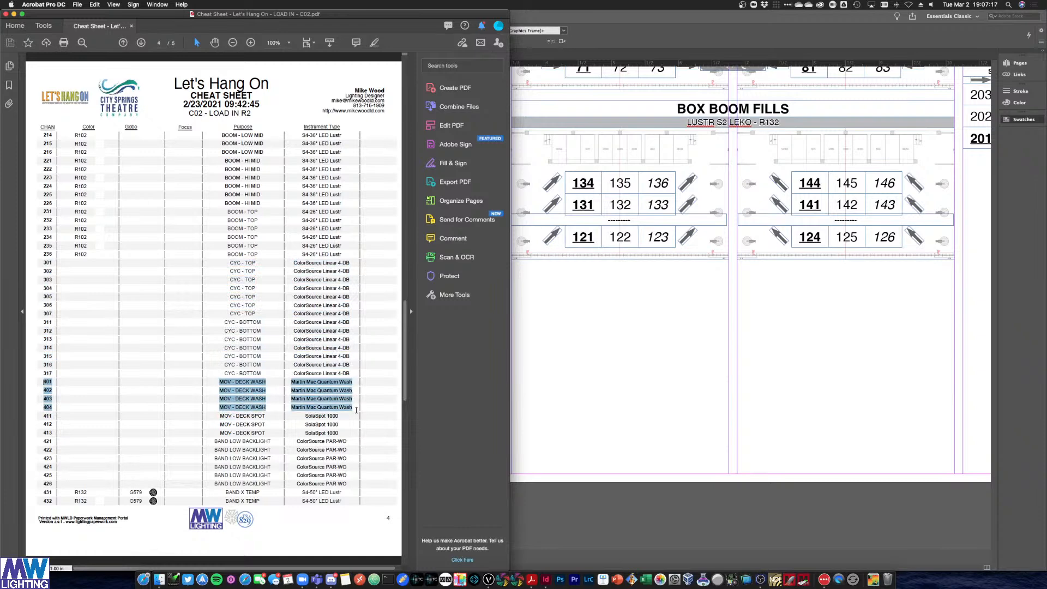
left_click_drag(51, 417, 337, 432)
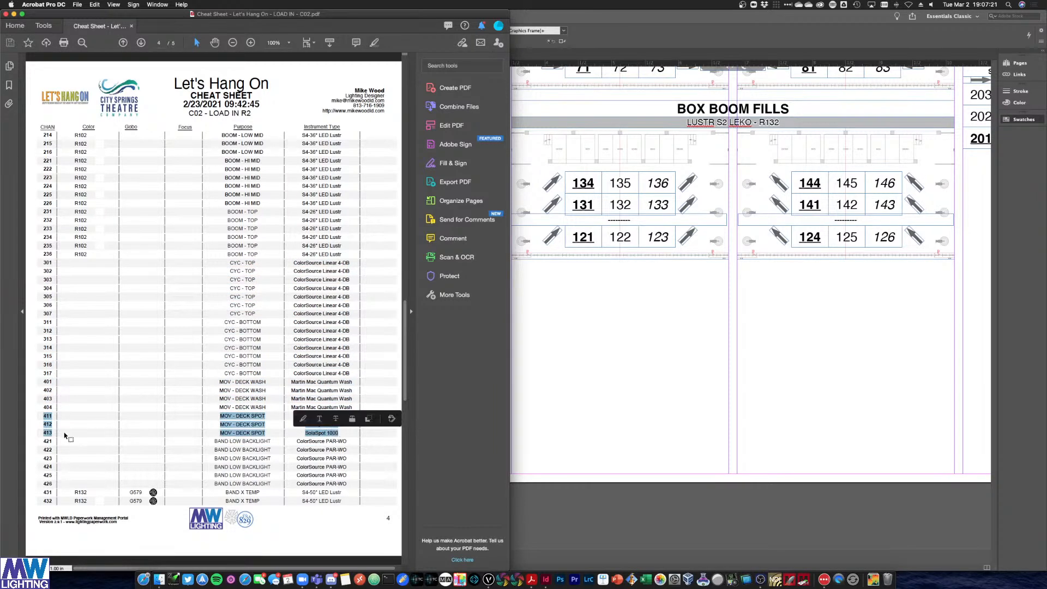
left_click_drag(44, 441, 352, 486)
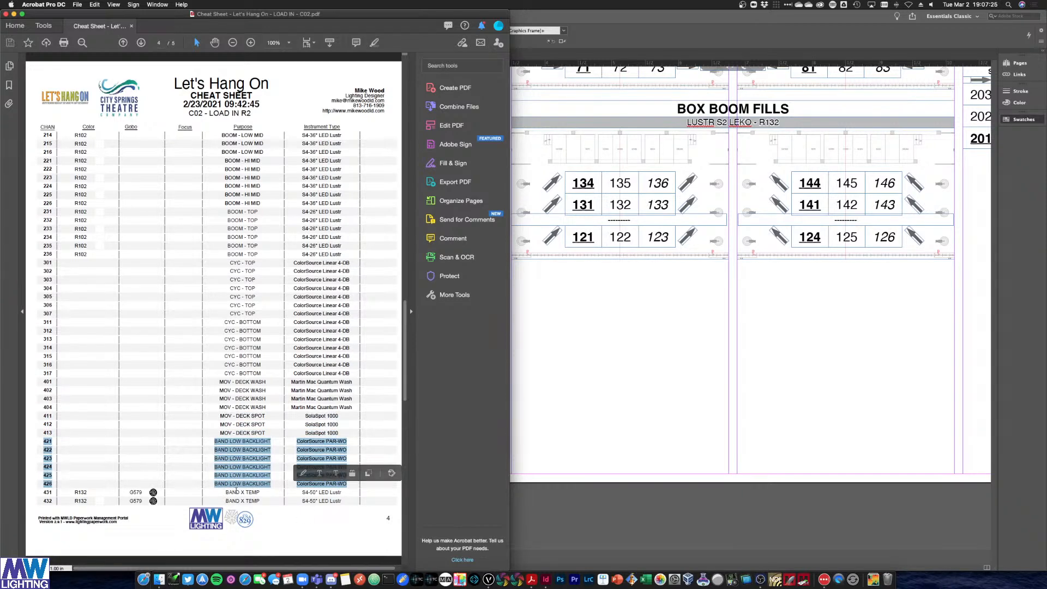
left_click(144, 44)
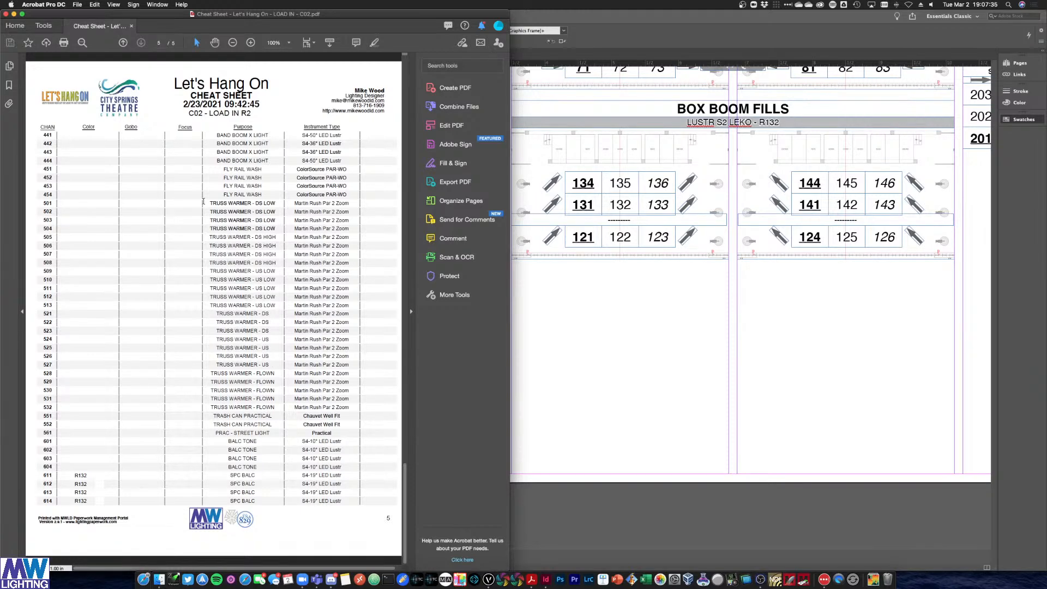
left_click(129, 45)
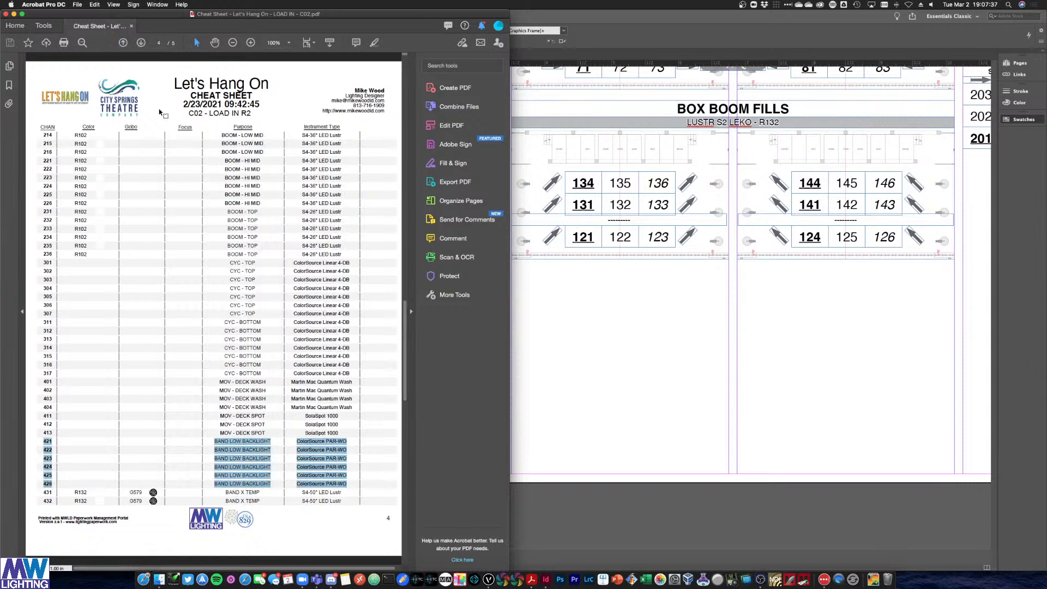
Return to the InDesign magic sheet and examine the page layout for free space, ending at the empty last column
left_click(597, 337)
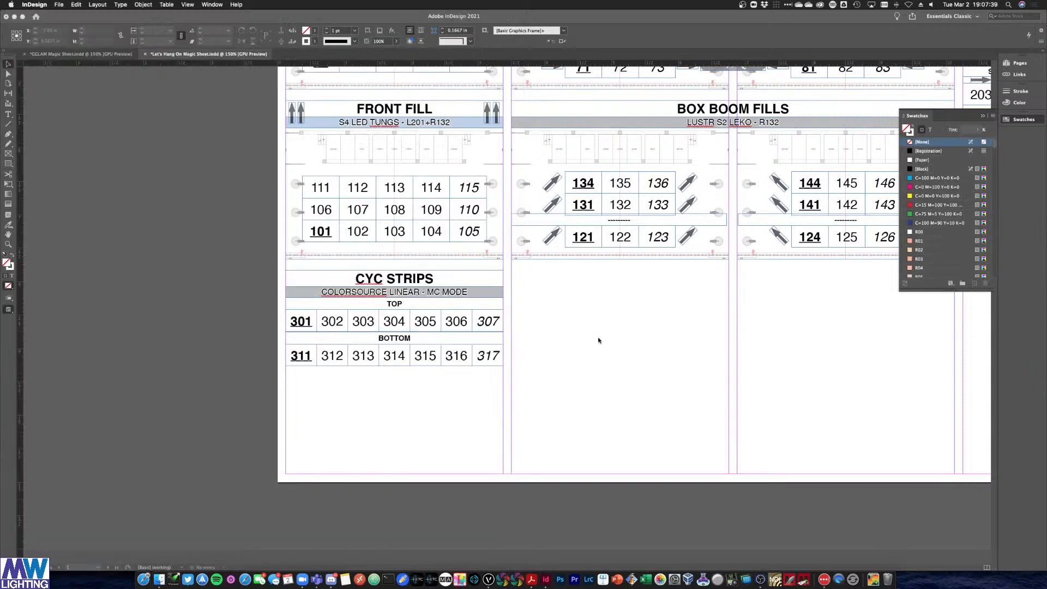
key("super+minus")
key("super+minus")
key("super+minus")
key("super+minus")
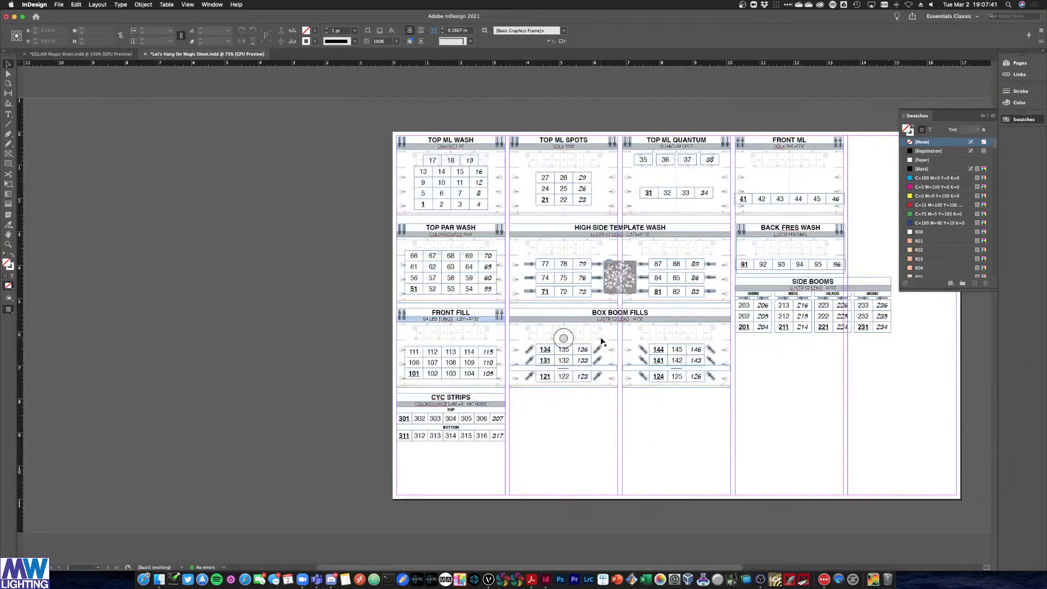
key("super+equal")
key("super+equal")
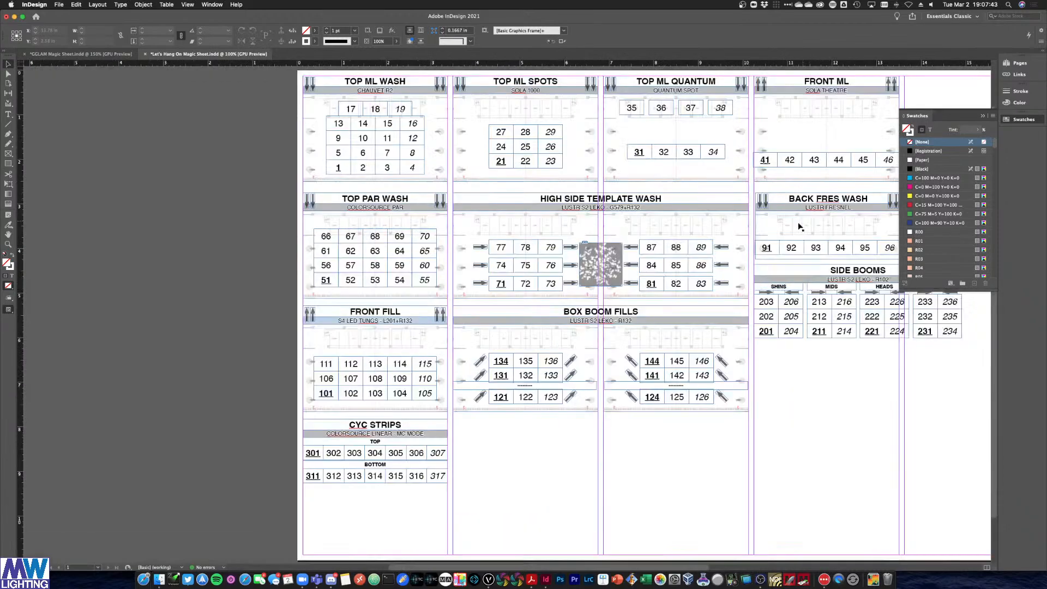
scroll(797, 224, "right", 15)
scroll(473, 257, "left", 1)
scroll(473, 257, "left", 15)
scroll(473, 257, "up", 2)
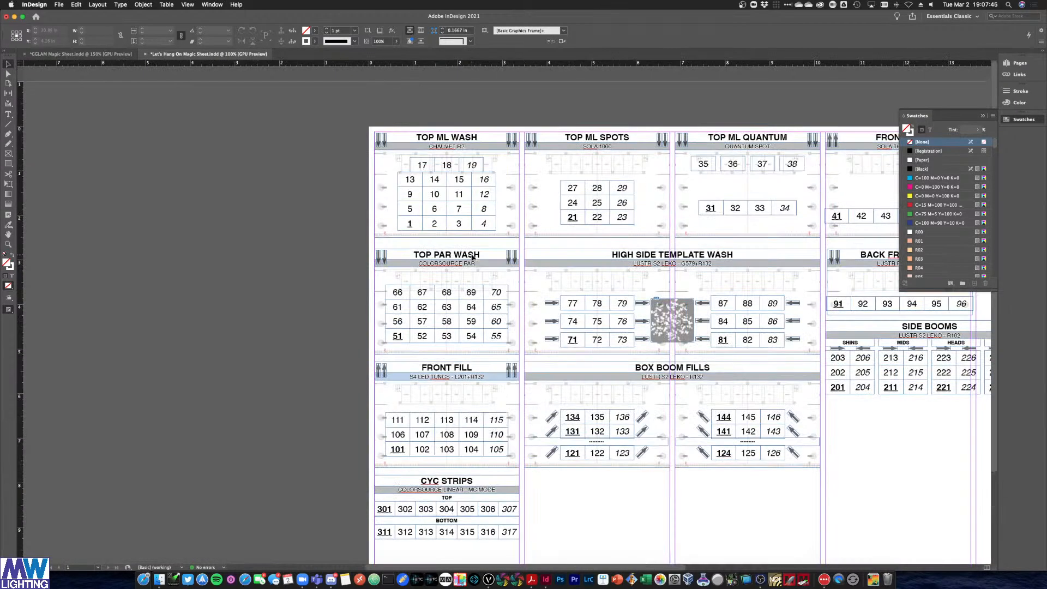
left_click_drag(384, 570, 556, 560)
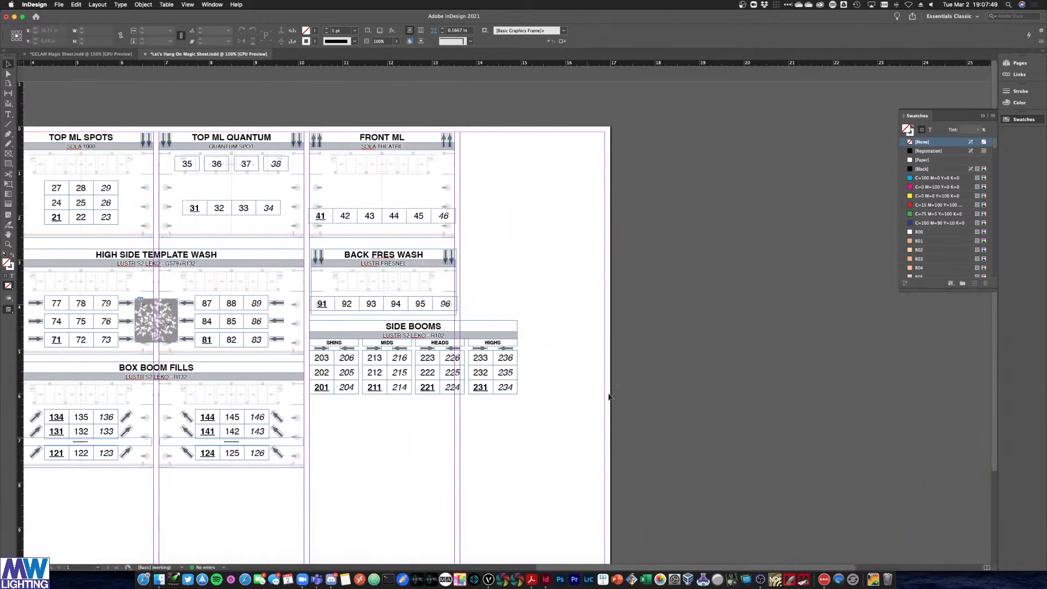
Copy the Front ML title and its gray subtitle bar to the head of the empty last column
key("super+equal")
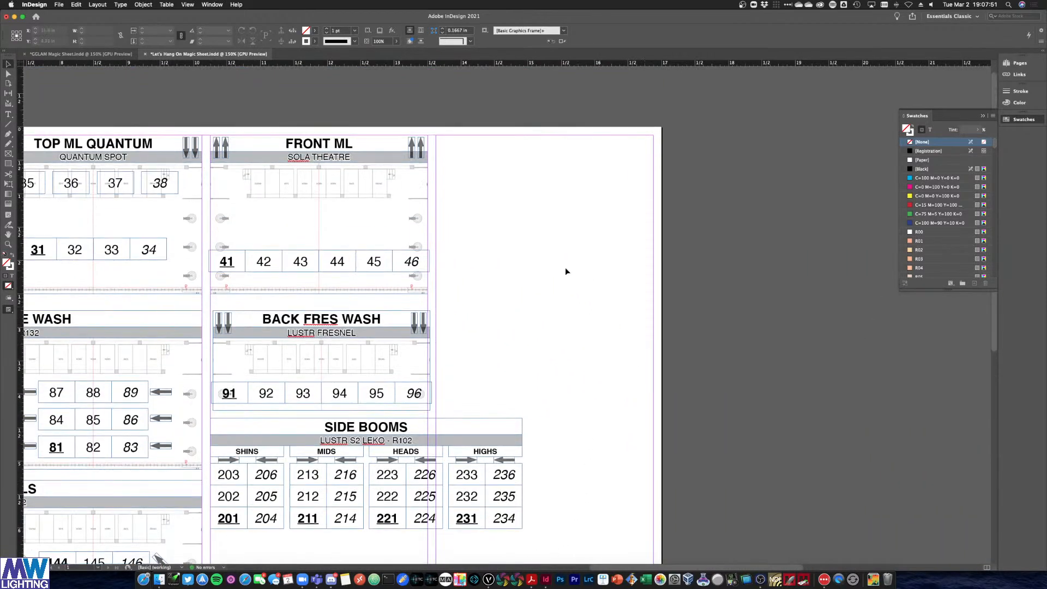
left_click(305, 150)
left_click(297, 157)
left_click(296, 146)
left_click(268, 162)
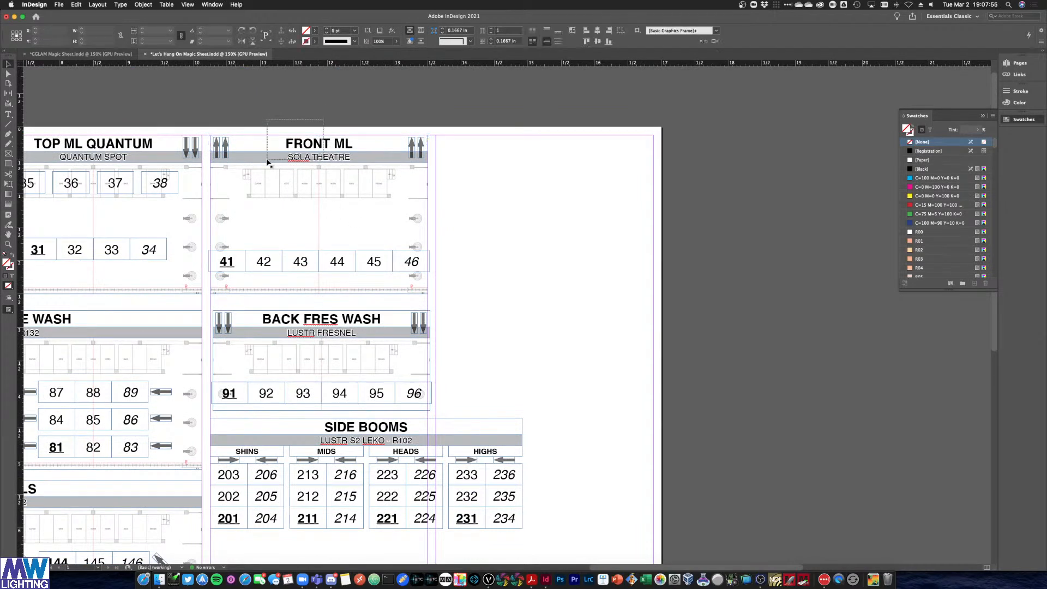
left_click(272, 155)
left_click(282, 144, "shift")
left_click_drag(283, 144, 513, 149)
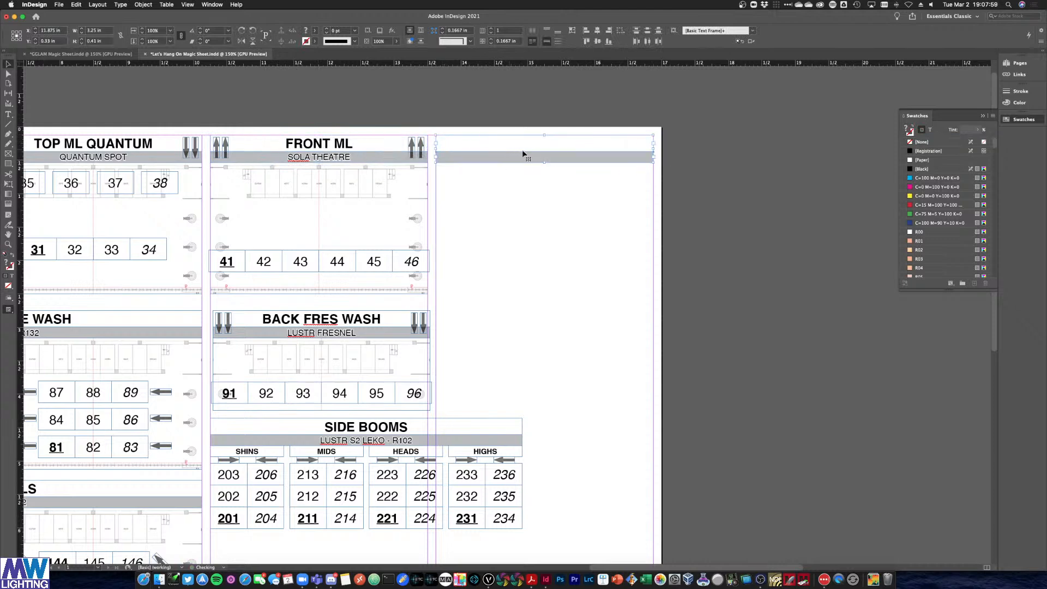
Retitle the copied heading DECK PACKAGE MLS and change its gray subtitle to QUANTUM WASH
triple_click(537, 143)
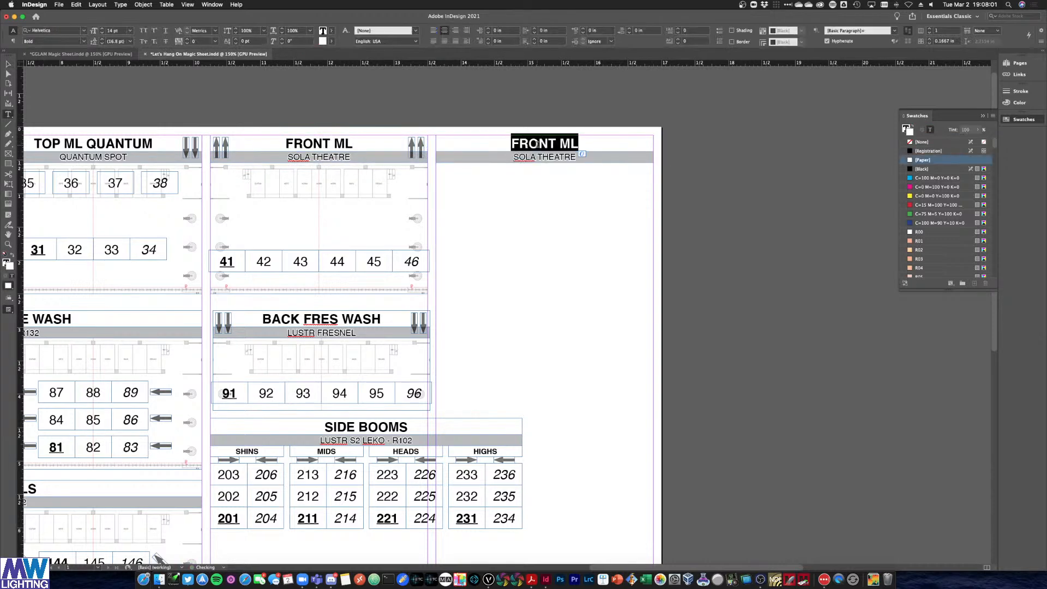
type("DECK PACKAGE ")
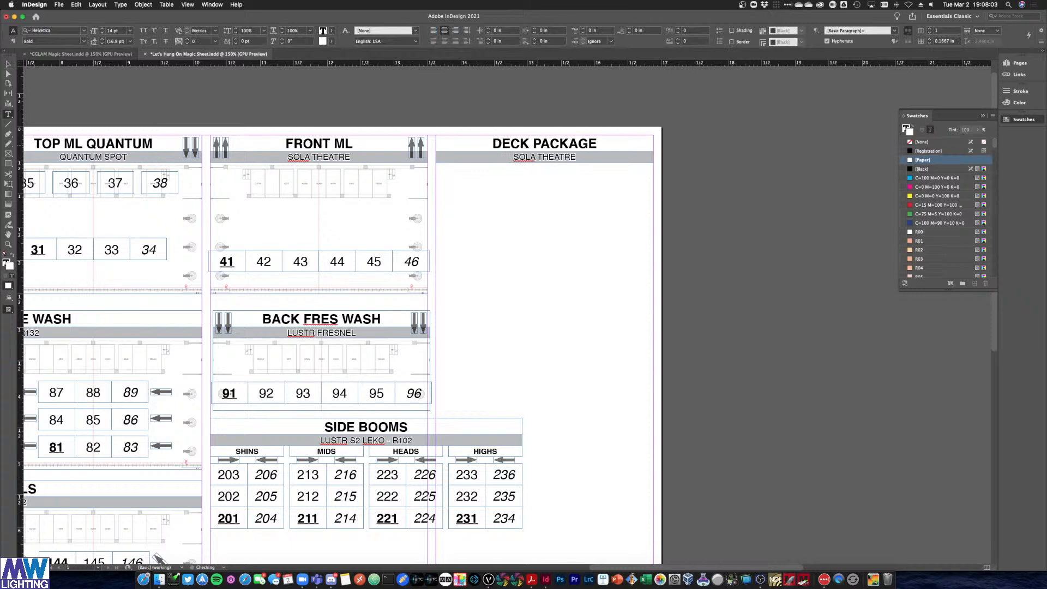
type("MLs")
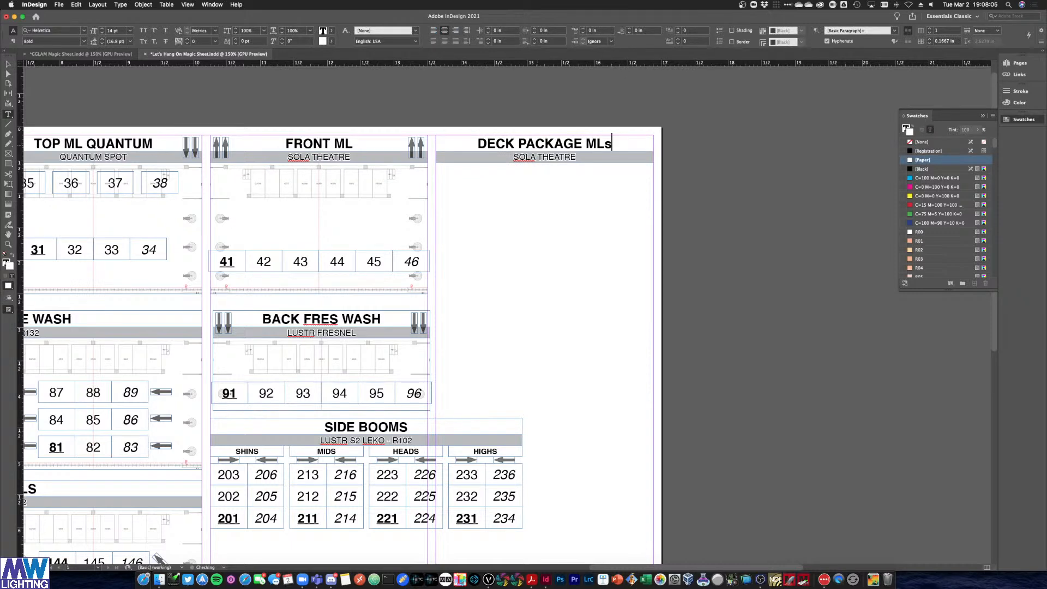
key("BackSpace")
type("S")
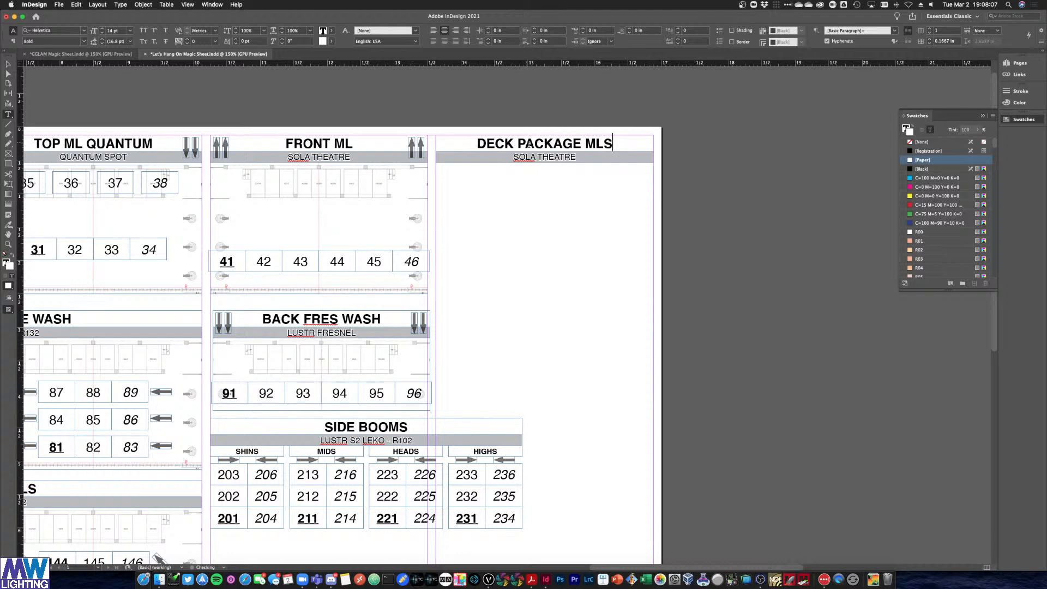
triple_click(540, 157)
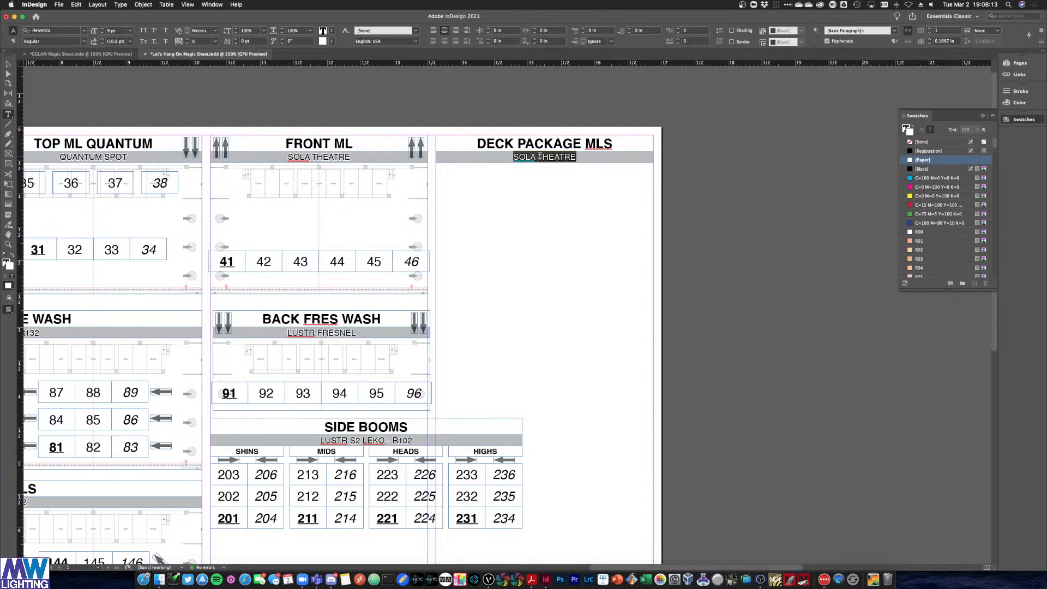
type("S")
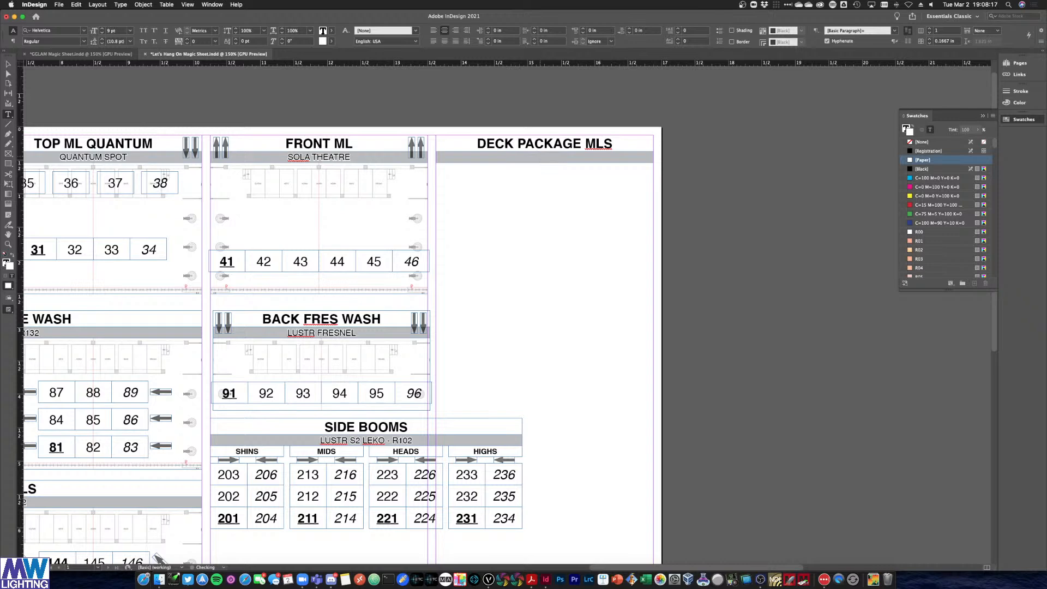
type("QUANTUM WASH")
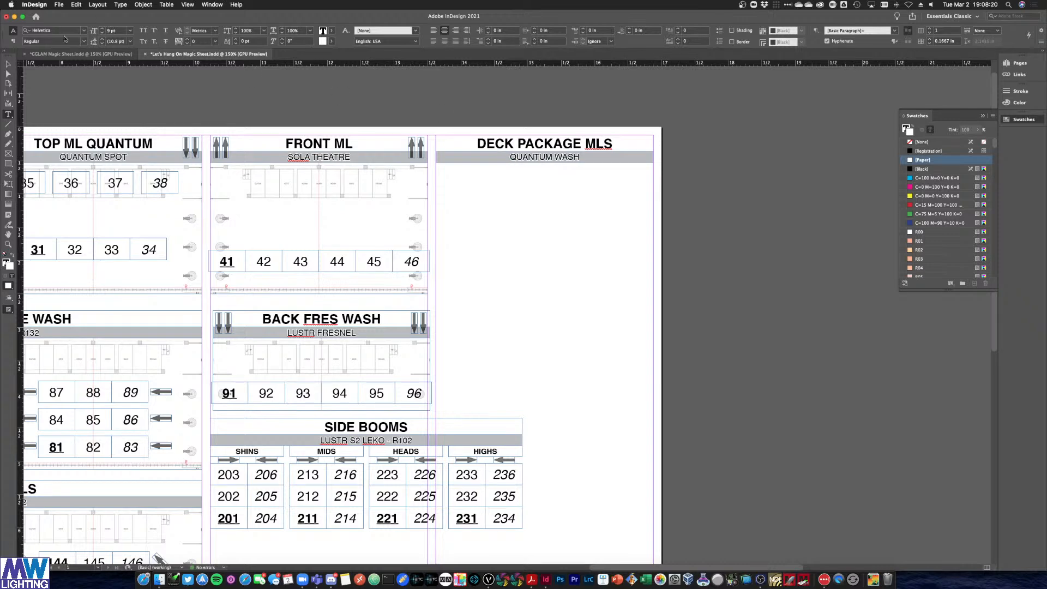
left_click(8, 64)
left_click(543, 222)
Place a copy of the 31–34 channel row from Top ML Quantum beneath the Deck Package MLS heading
scroll(273, 218, "left", 2)
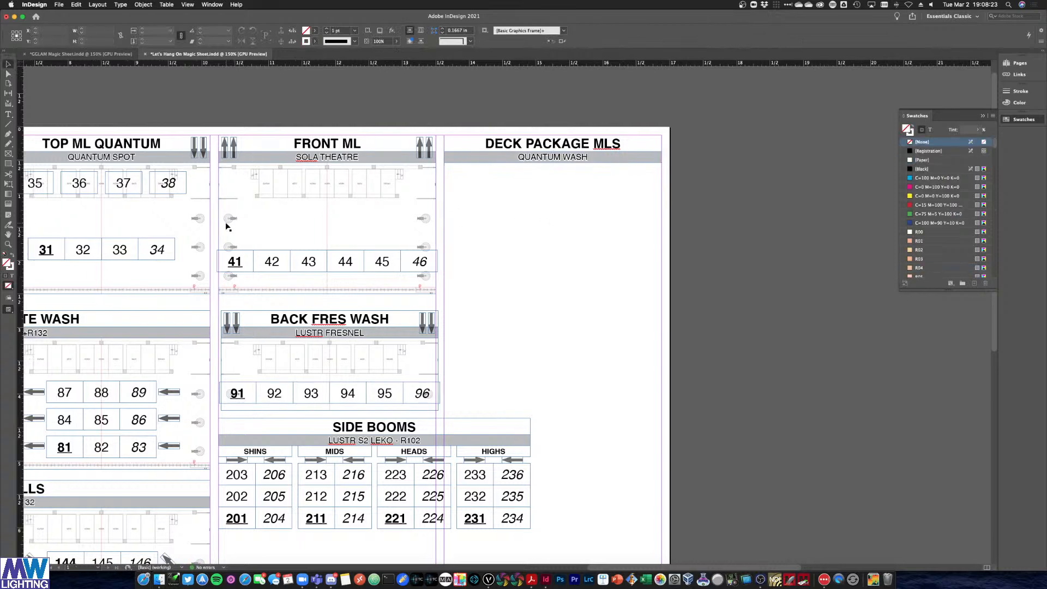
left_click(98, 252)
left_click(170, 254, "shift")
left_click_drag(179, 250, 590, 189)
Switch to Vectorworks, examine the deck fixture layout on sheet layer 4 [LX PLOT DECK US], and return to InDesign
key("ctrl+Up")
left_click(458, 140)
left_click(320, 33)
left_click(322, 76)
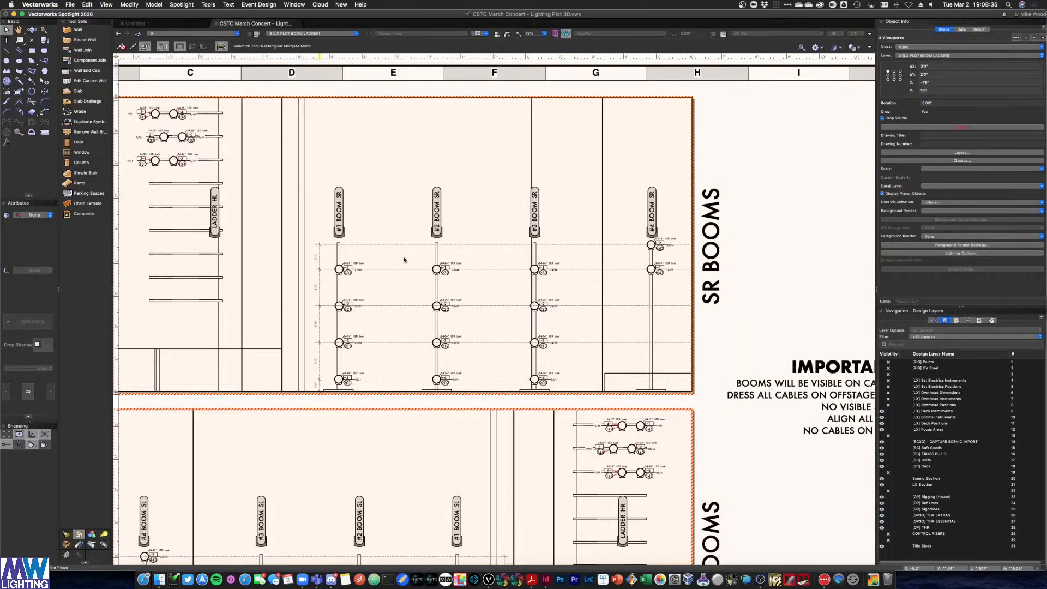
left_click(320, 34)
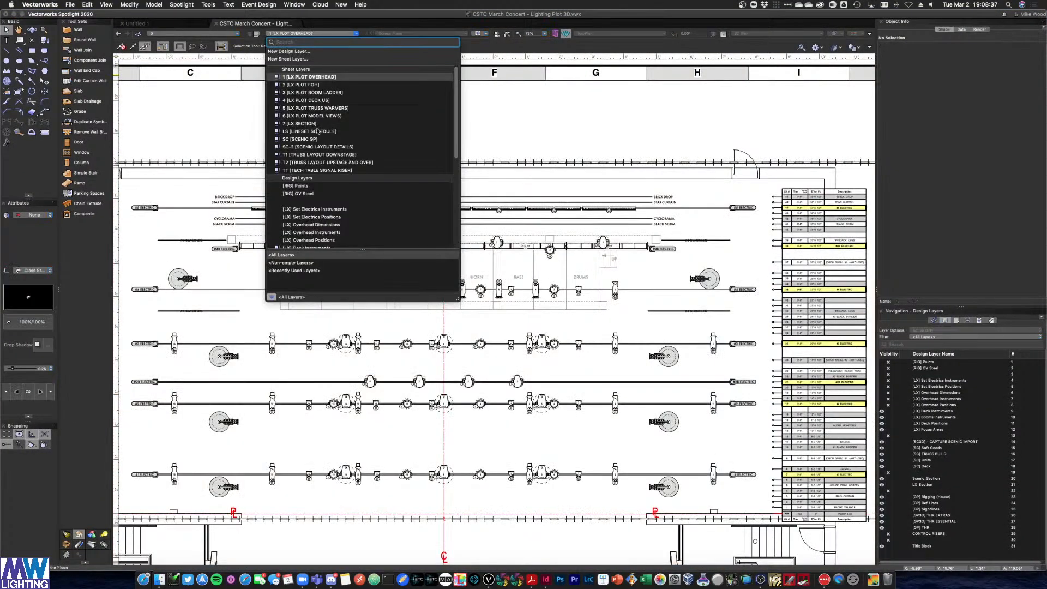
left_click(321, 77)
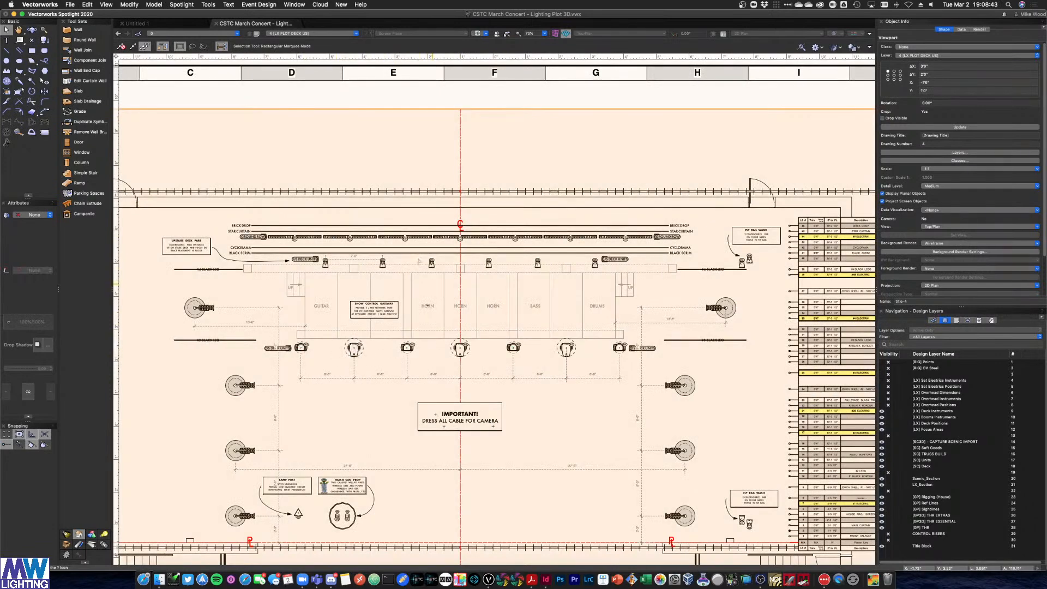
key("ctrl+Up")
left_click(598, 226)
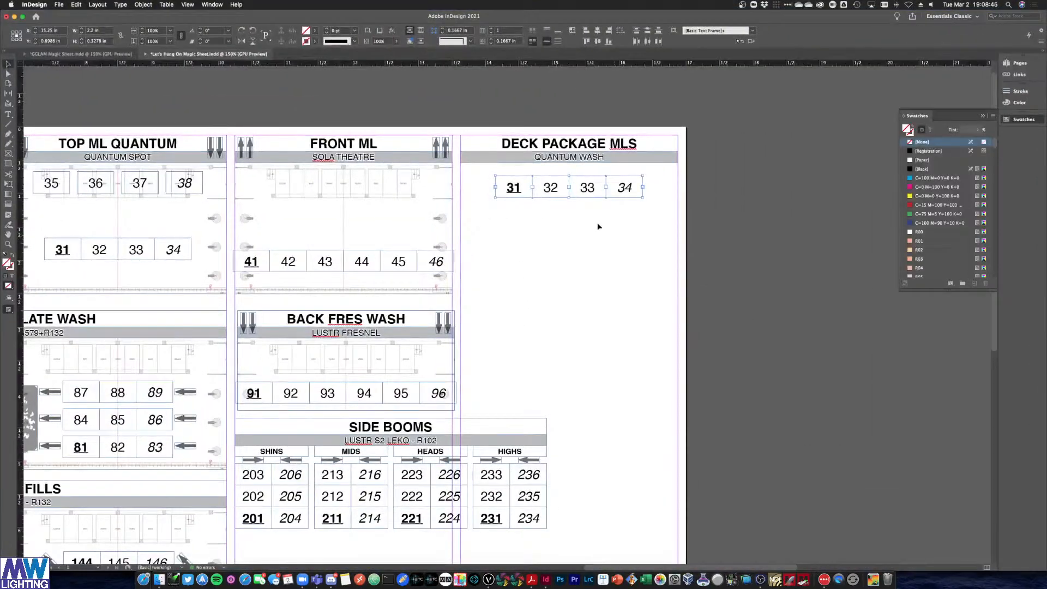
left_click(519, 201)
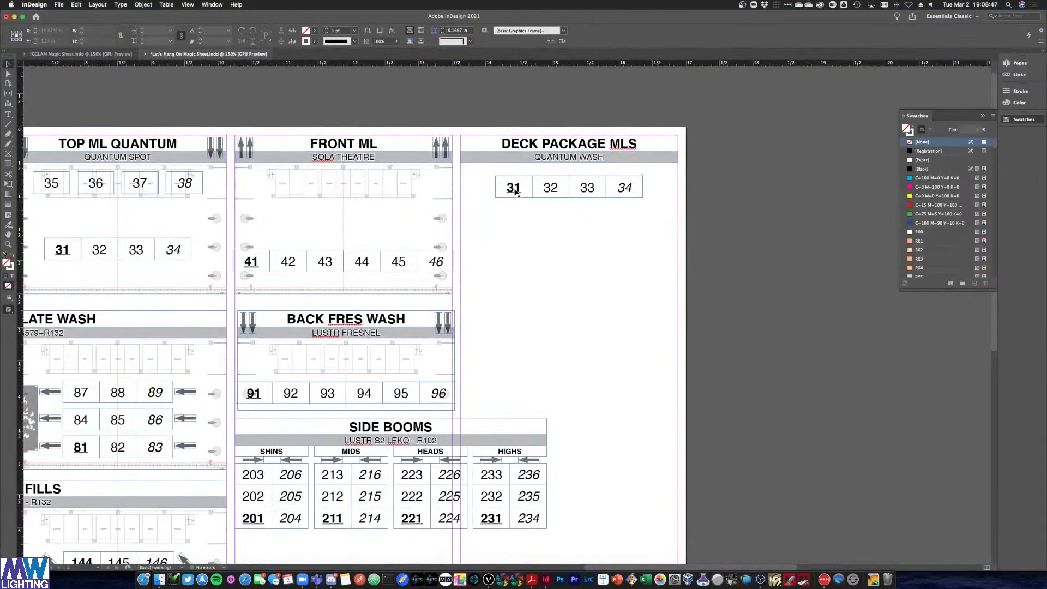
Check the deck wash channels in the Acrobat cheat sheet and renumber the copied Deck Package MLS row 401, 402, 403 and 404
key("ctrl+Up")
left_click(129, 240)
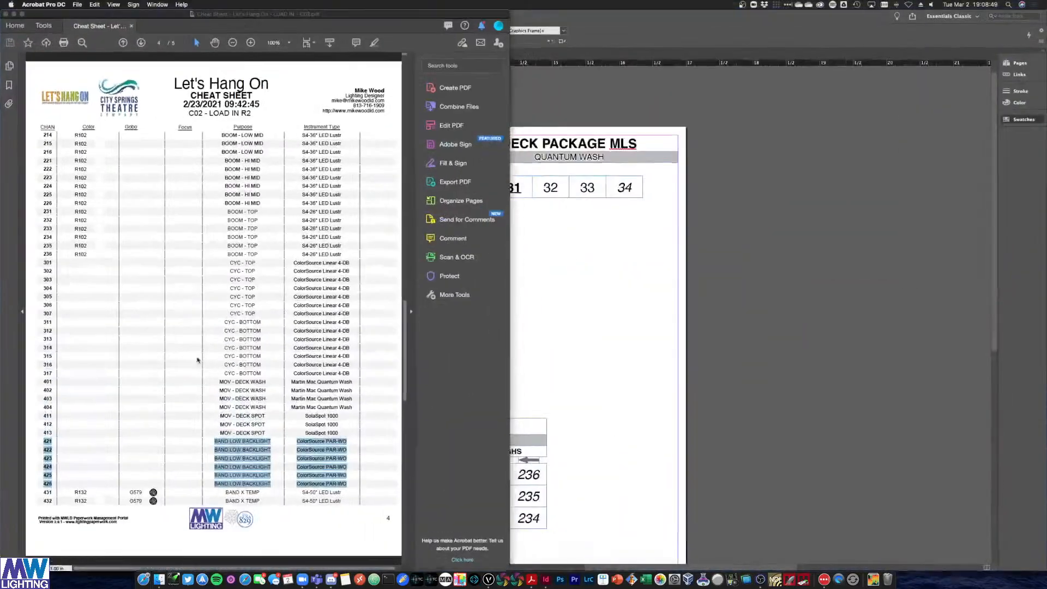
key("ctrl+Up")
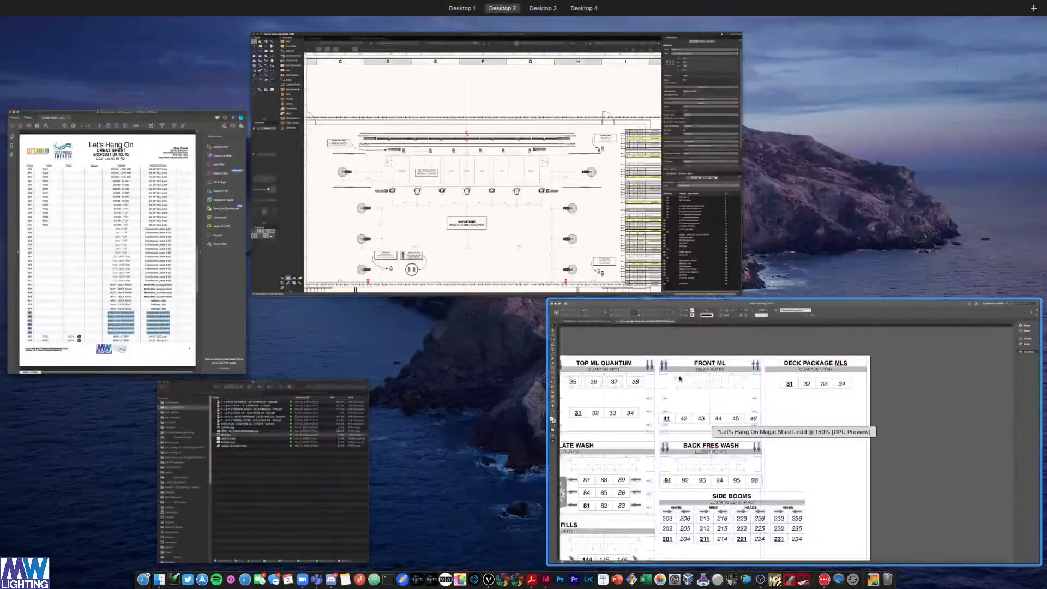
left_click(609, 319)
double_click(518, 188)
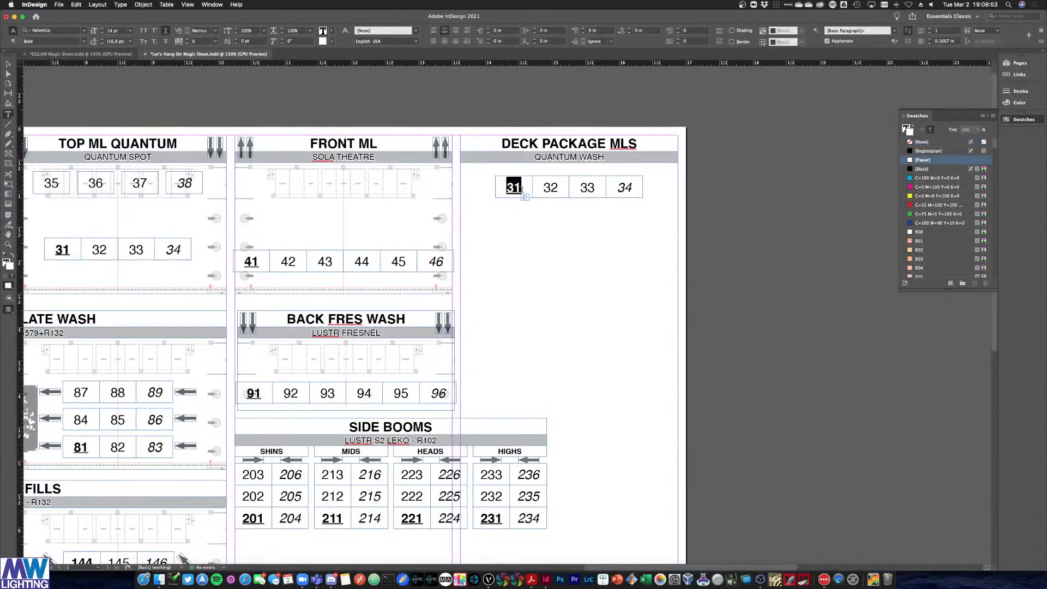
type("401")
double_click(558, 189)
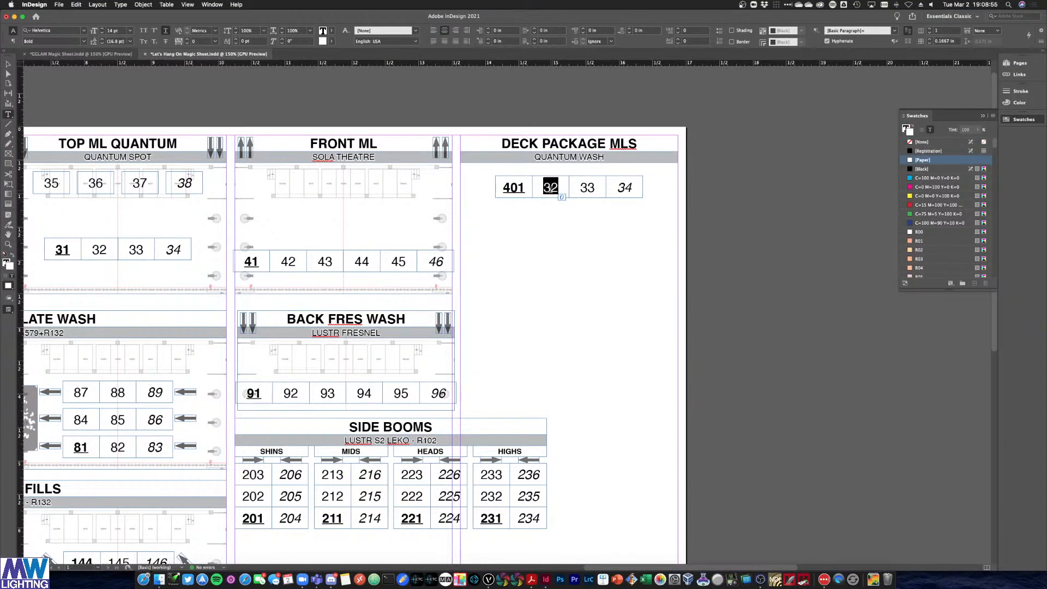
type("402")
double_click(591, 187)
type("403")
key("Tab")
type("404")
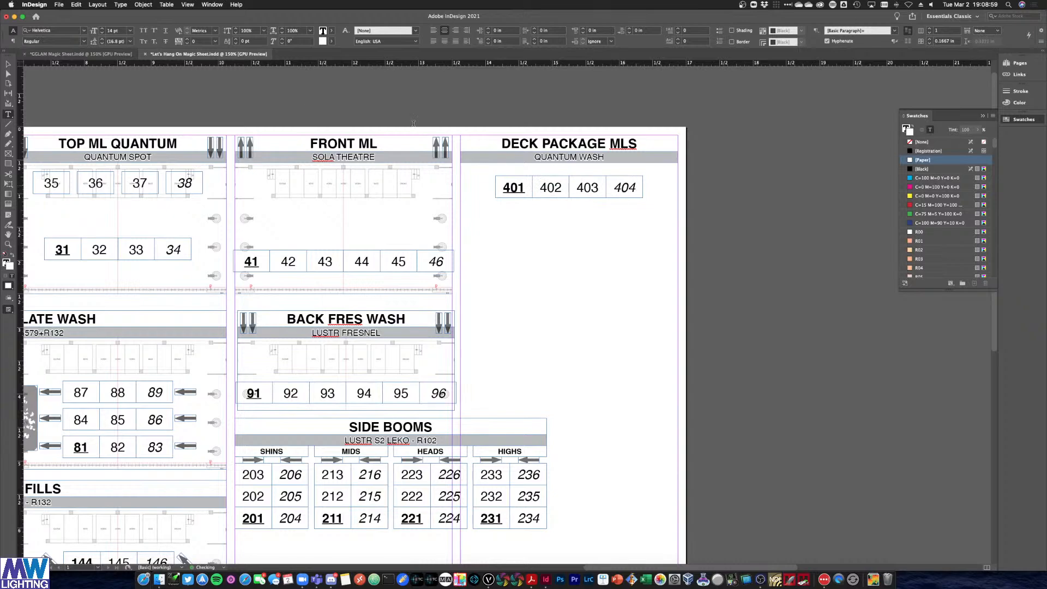
Check the deck spot channels in the Acrobat cheat sheet, return to InDesign, and move the 401–404 row up against the QUANTUM WASH bar
key("ctrl+Up")
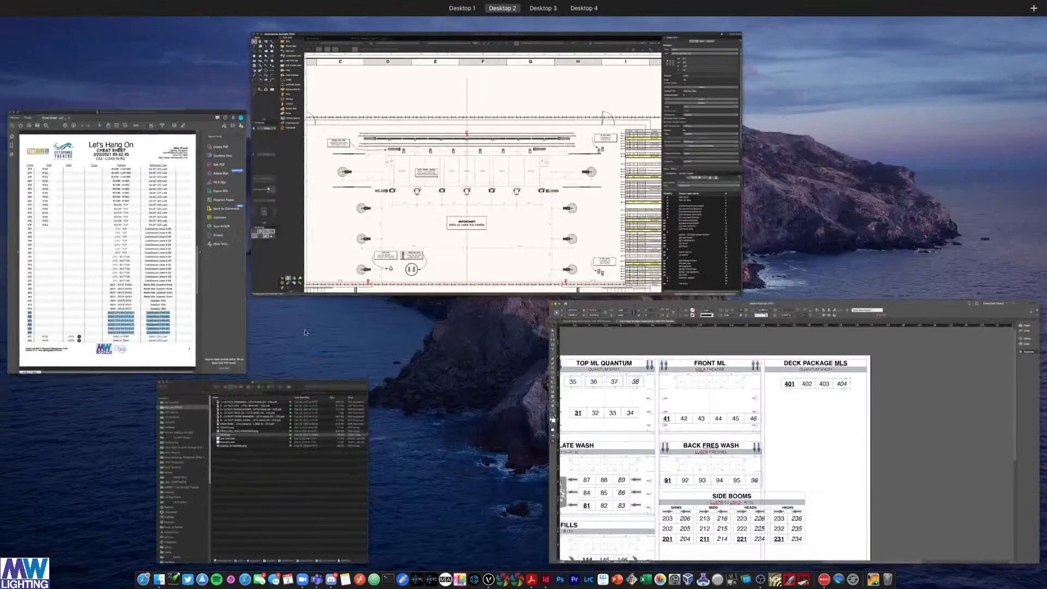
left_click(153, 328)
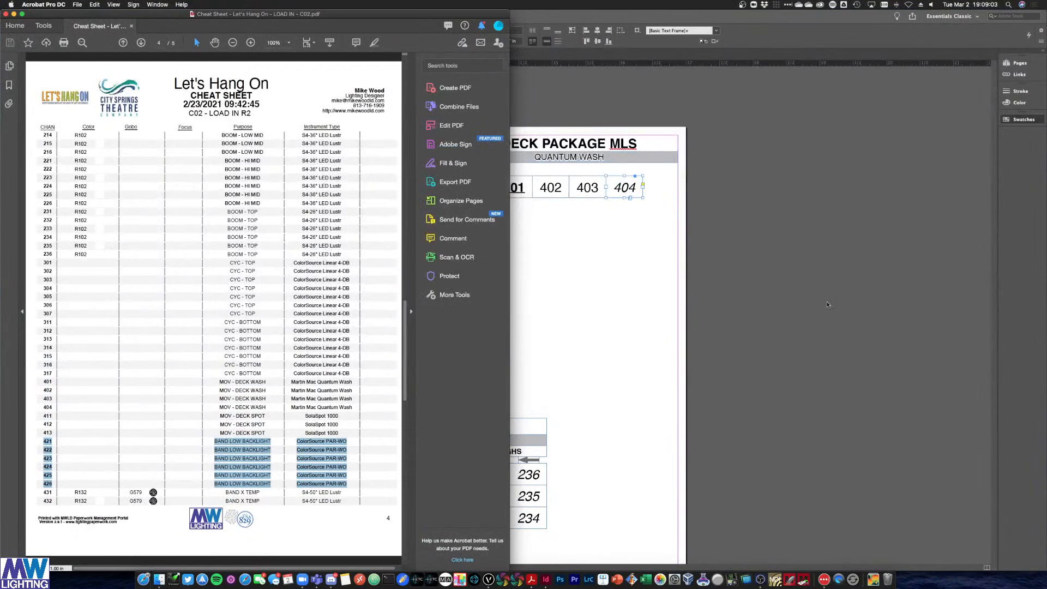
left_click(552, 261)
left_click(620, 235)
left_click(515, 187)
left_click_drag(514, 187, 515, 180)
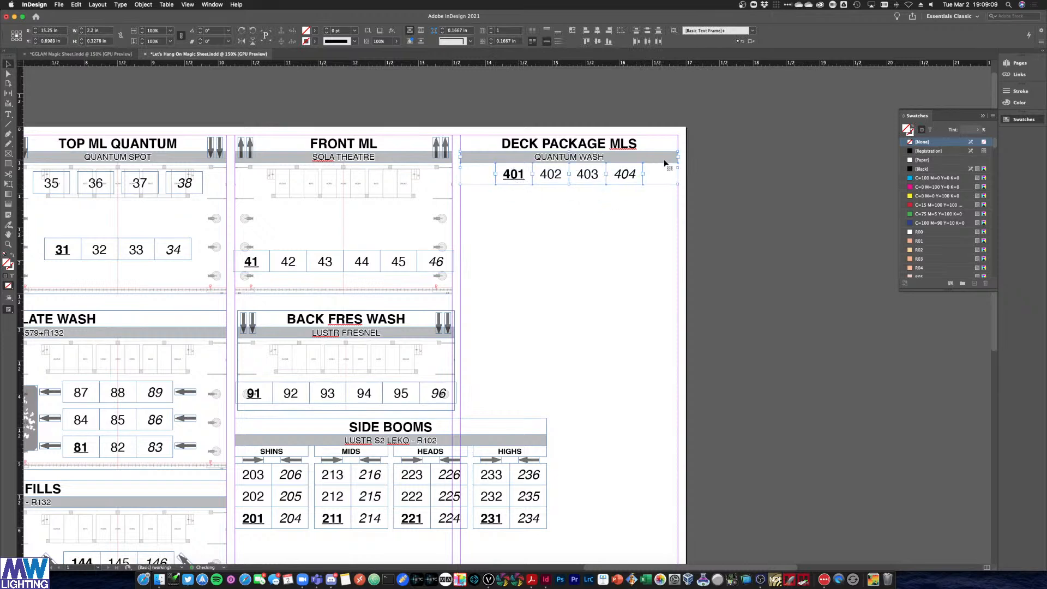
Duplicate the QUANTUM WASH bar and its channel row directly beneath the original and retitle the copied bar SOLA 1000
left_click_drag(663, 158, 664, 195)
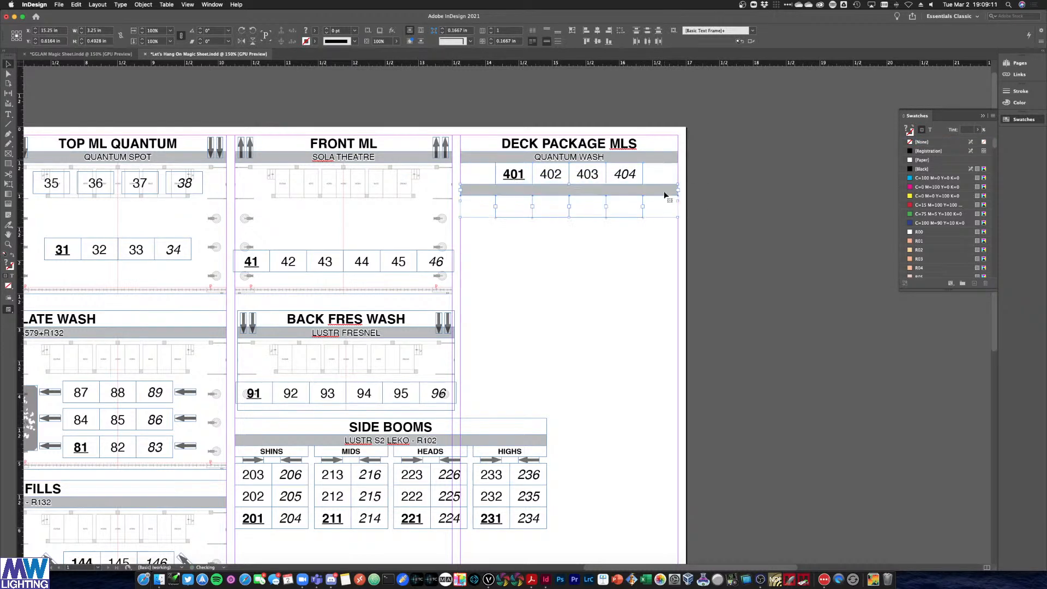
left_click(611, 236)
left_click(582, 195)
double_click(581, 195)
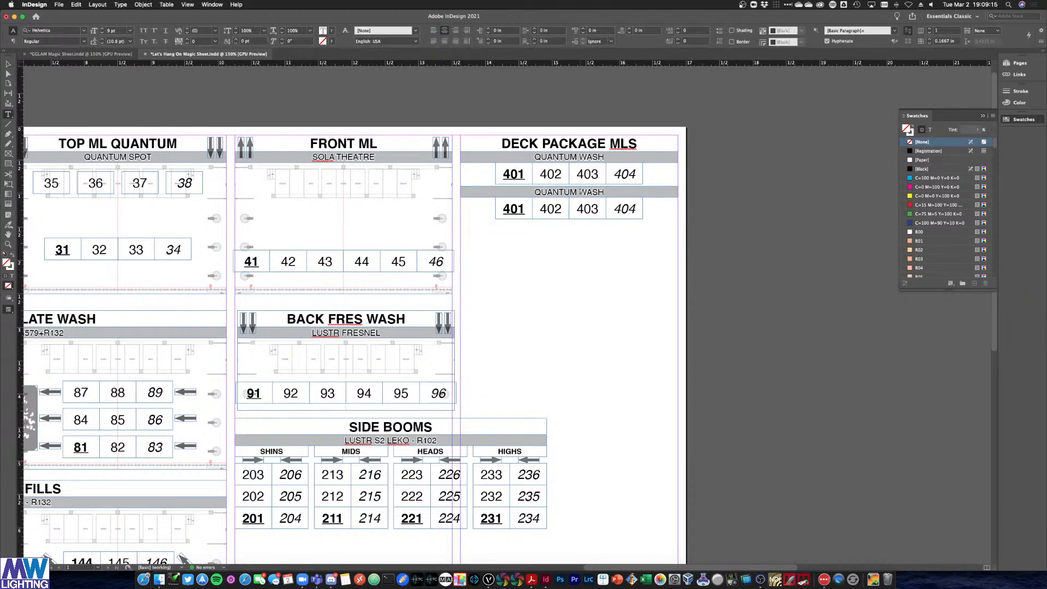
triple_click(577, 192)
type("SOLA 1000")
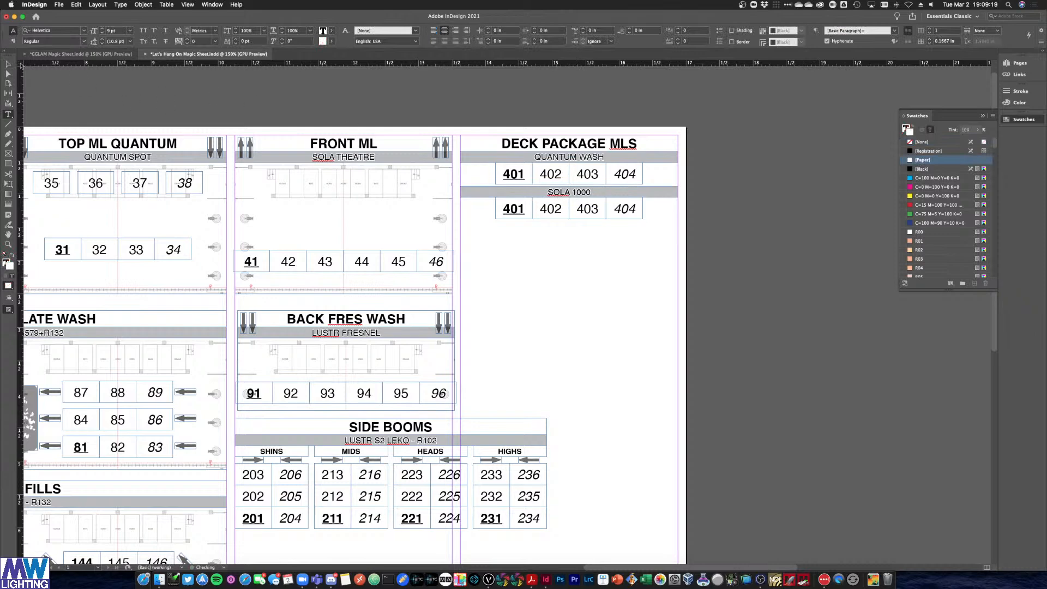
left_click(6, 65)
left_click(613, 326)
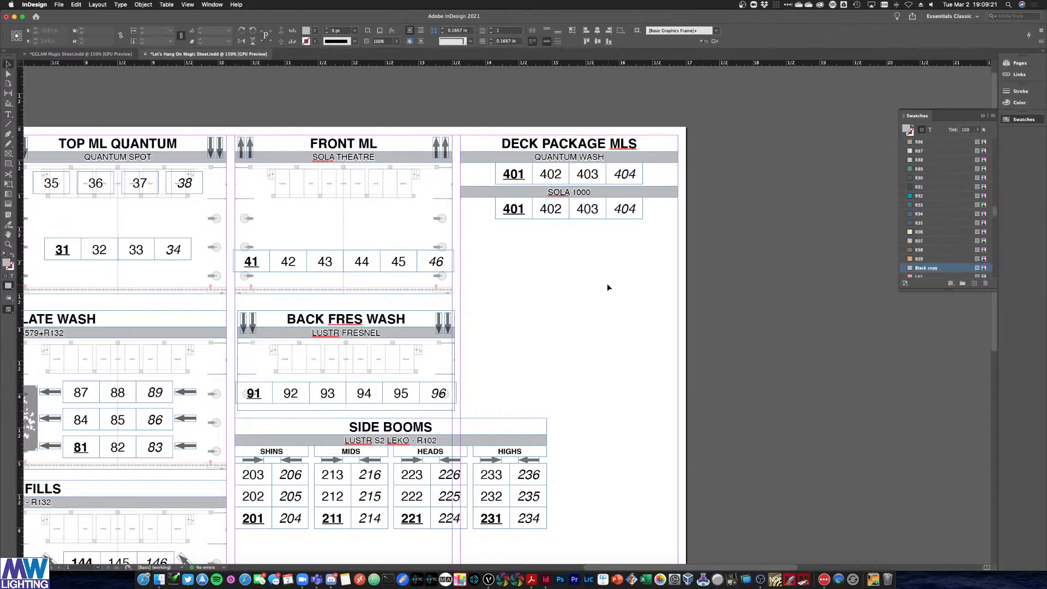
Delete the 403 cell from the copied row, close the gap, and center the three remaining cells under the SOLA 1000 bar
left_click(600, 213)
key("Delete")
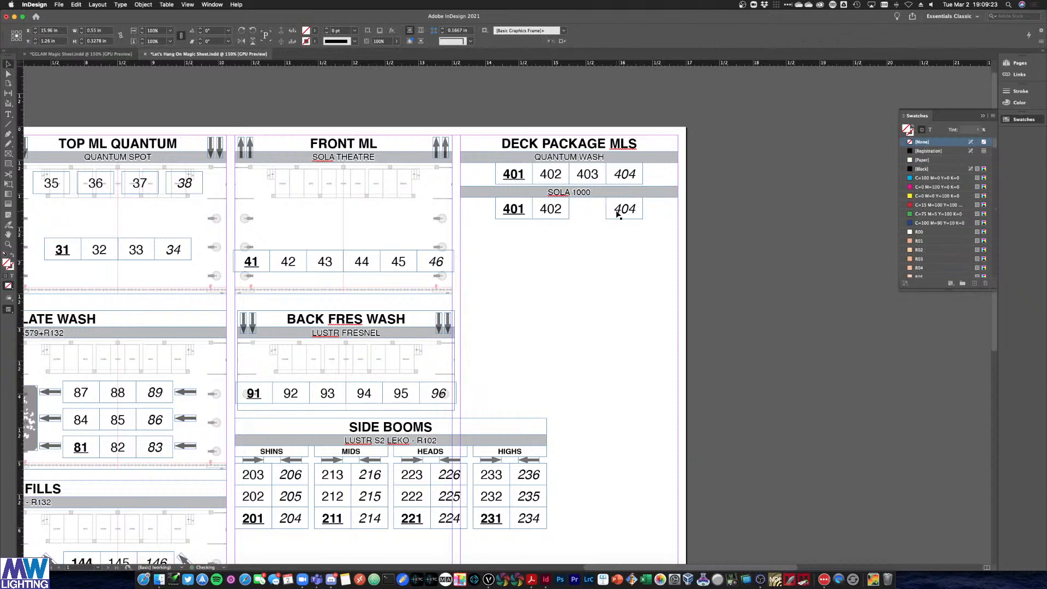
left_click_drag(624, 210, 587, 210)
left_click(590, 253)
left_click_drag(589, 248, 591, 215)
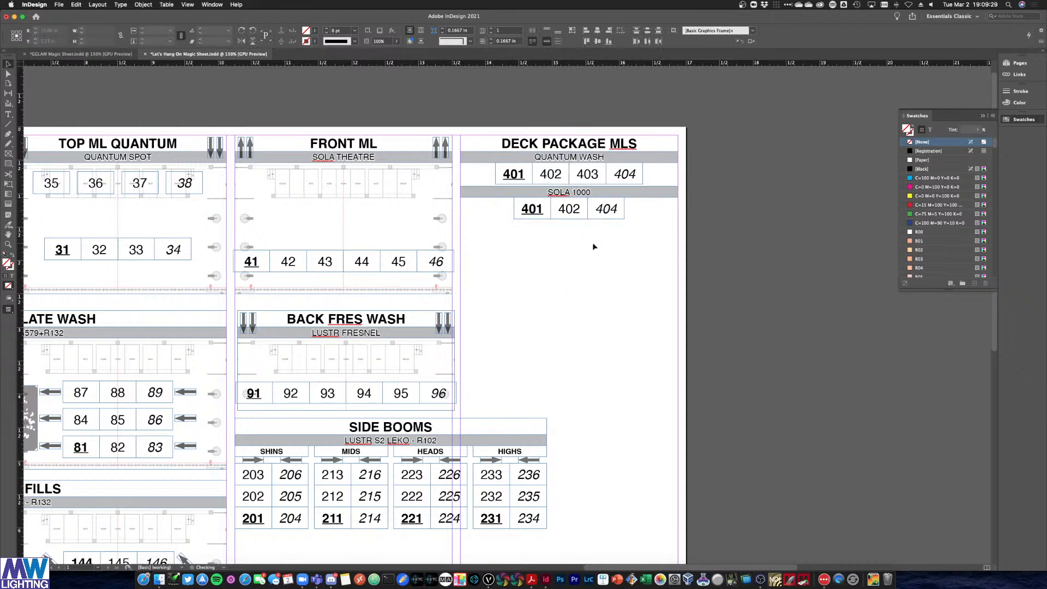
left_click(600, 231)
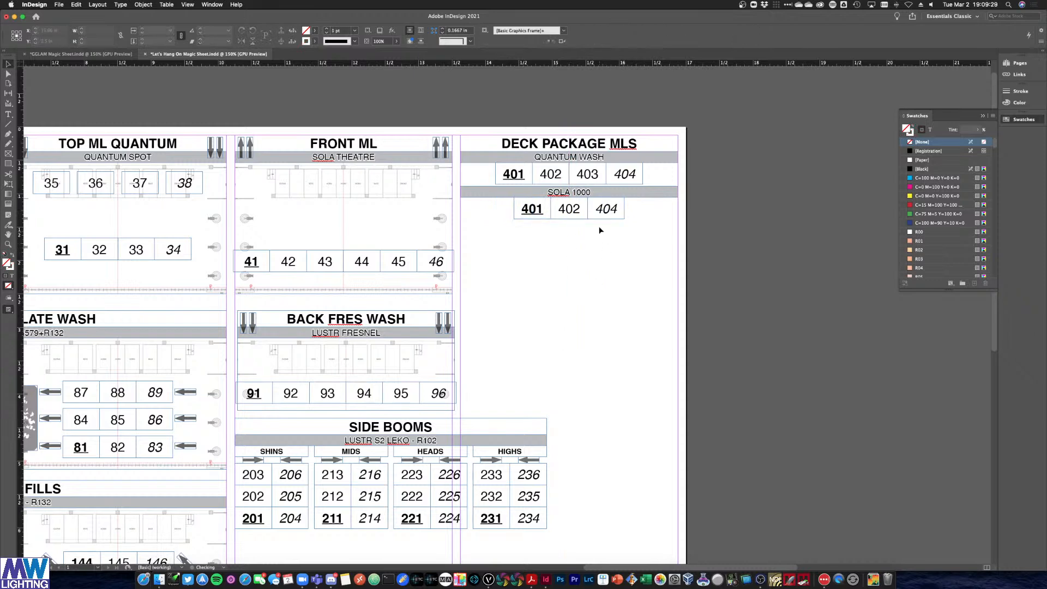
Renumber the three cells of the SOLA 1000 row 411, 412 and 413
double_click(531, 211)
double_click(530, 207)
type("411")
double_click(569, 209)
type("412")
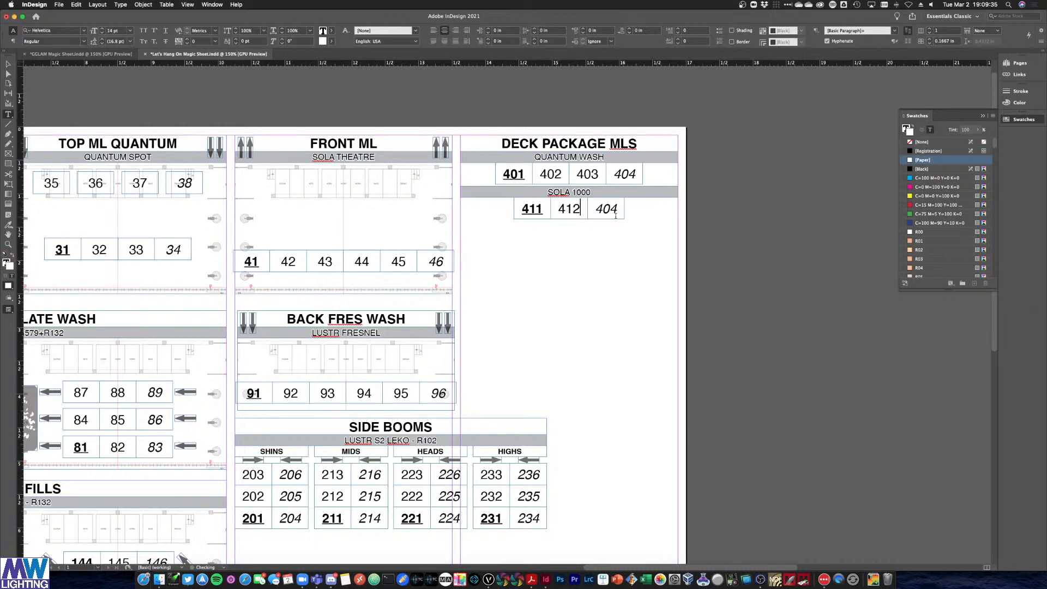
double_click(606, 210)
type("413")
key("Escape")
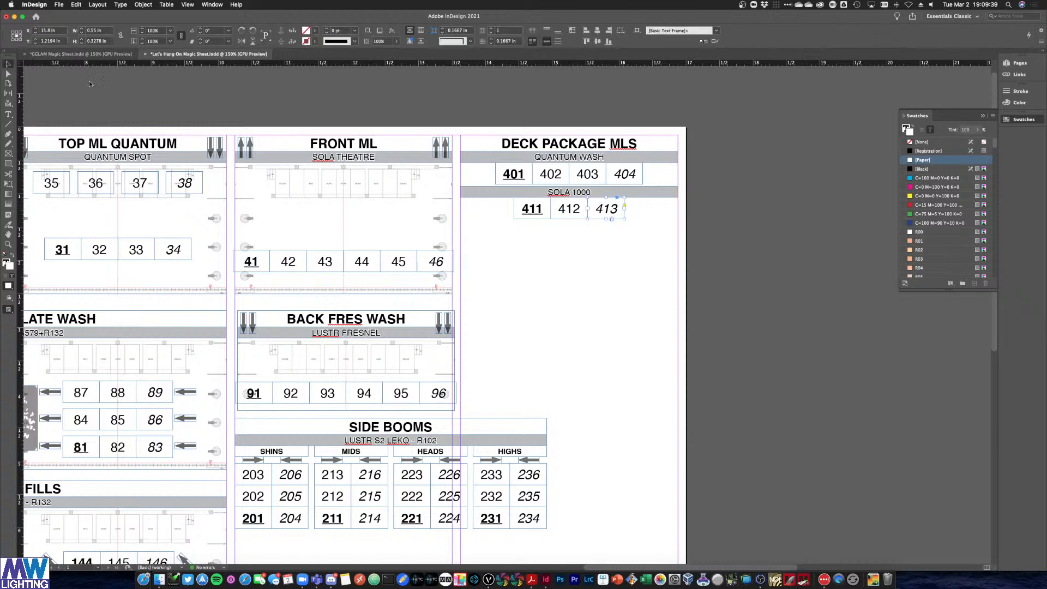
left_click(107, 84)
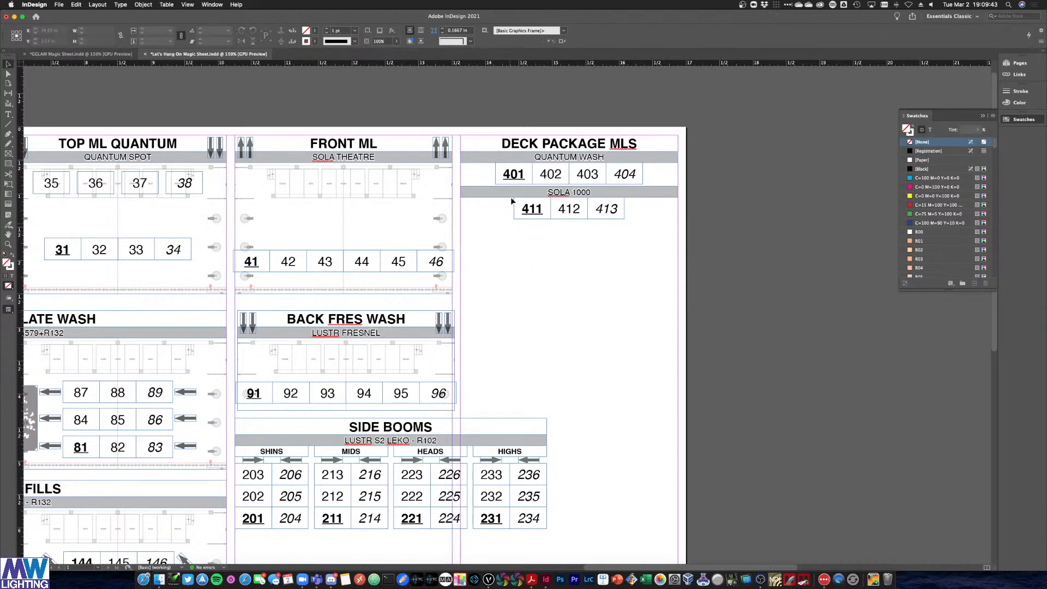
Place a copy of the DECK PACKAGE MLS heading, QUANTUM WASH bar and 401–404 row beneath the SOLA 1000 row
double_click(635, 143)
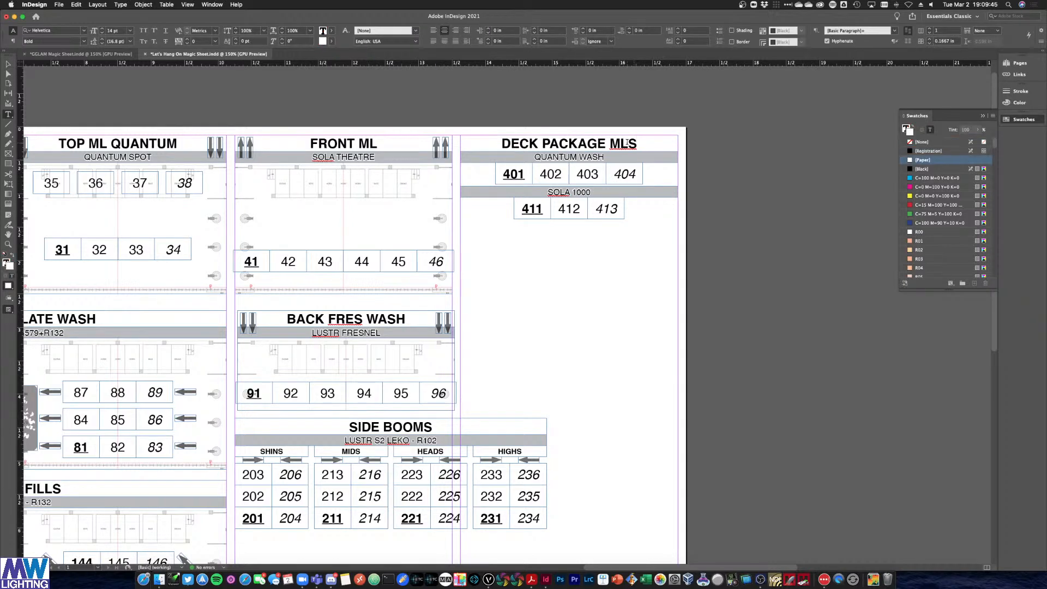
double_click(627, 142)
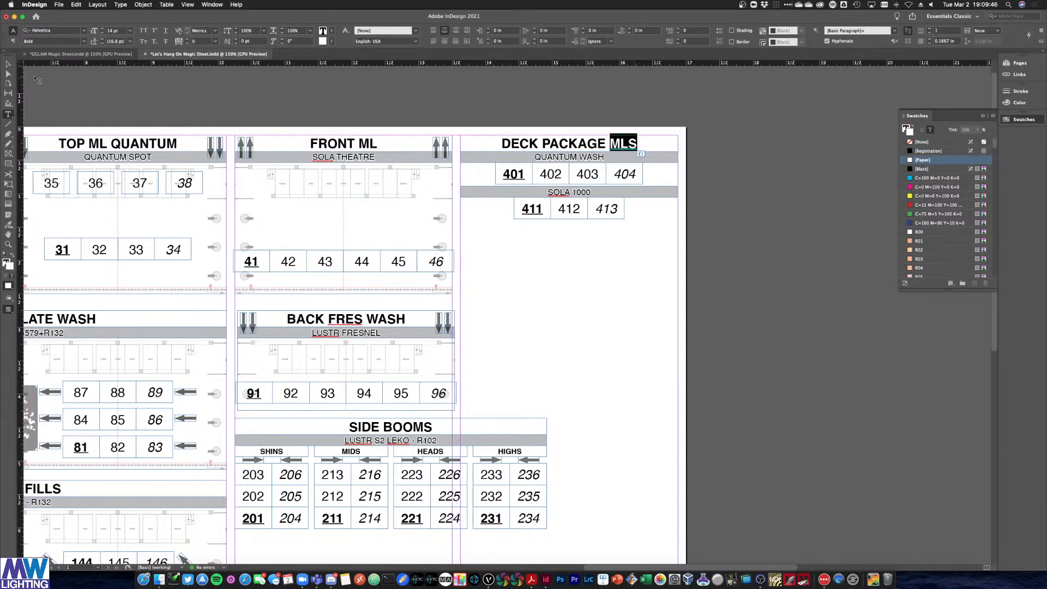
left_click(8, 65)
left_click(782, 233)
left_click_drag(720, 170, 512, 243)
Examine the band low backlight entries in the Acrobat cheat sheet and the deck layout in Vectorworks, and return to InDesign
key("ctrl+Up")
left_click(124, 269)
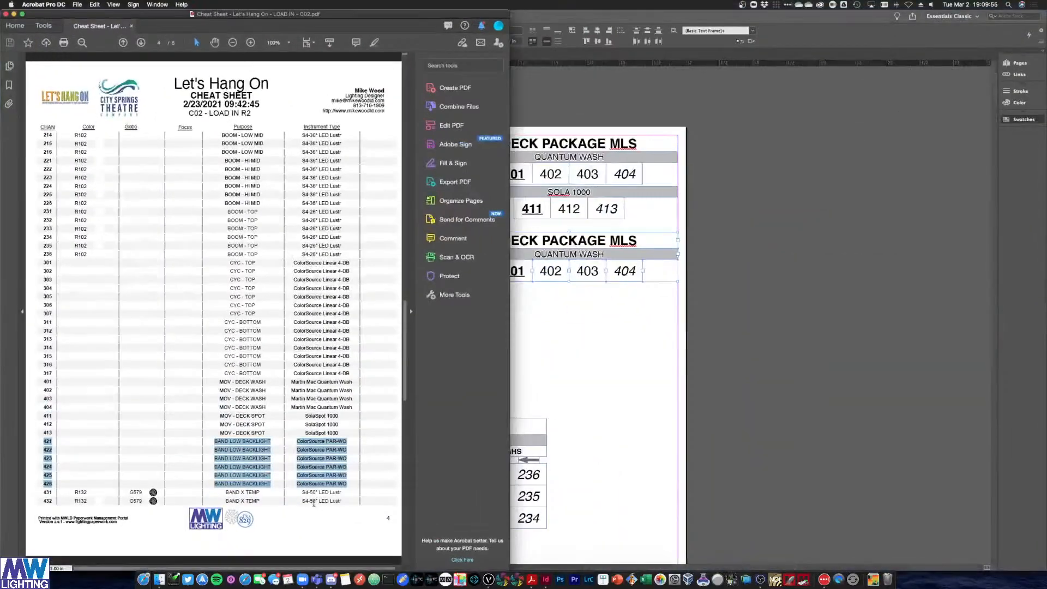
key("ctrl+Up")
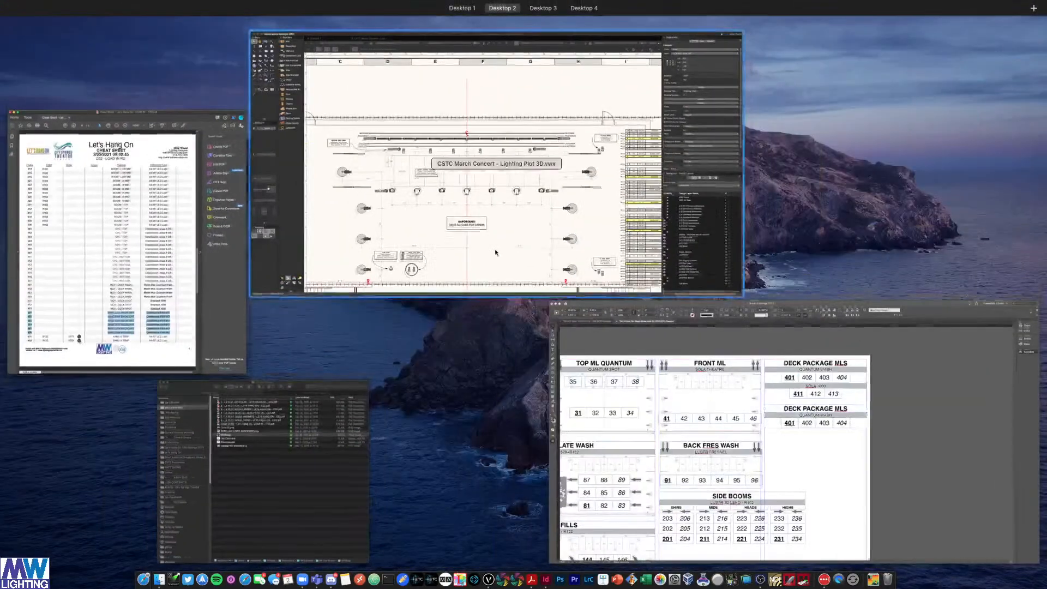
left_click(420, 262)
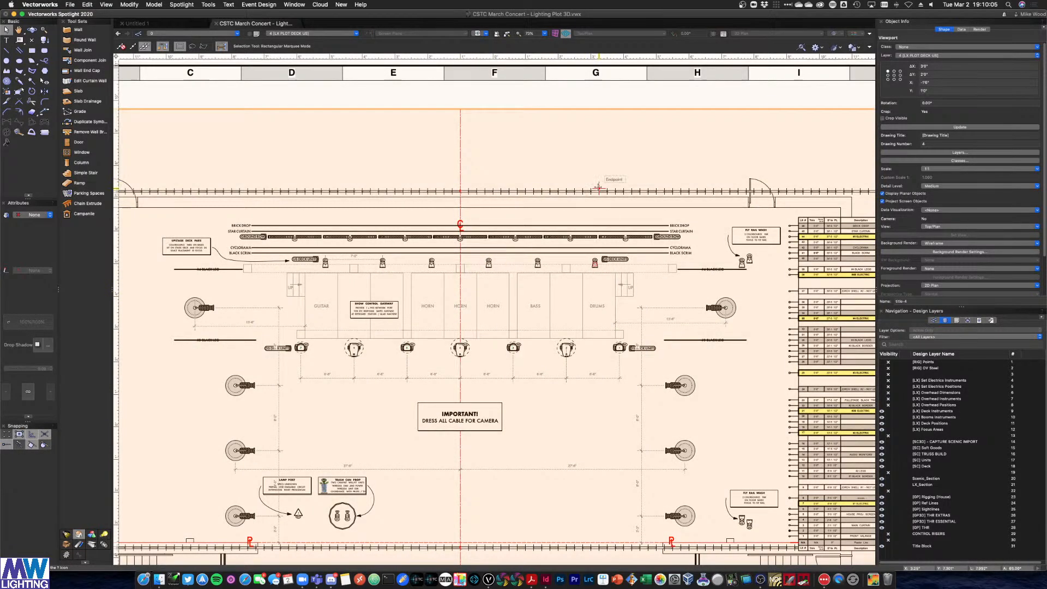
key("ctrl+Up")
left_click(539, 220)
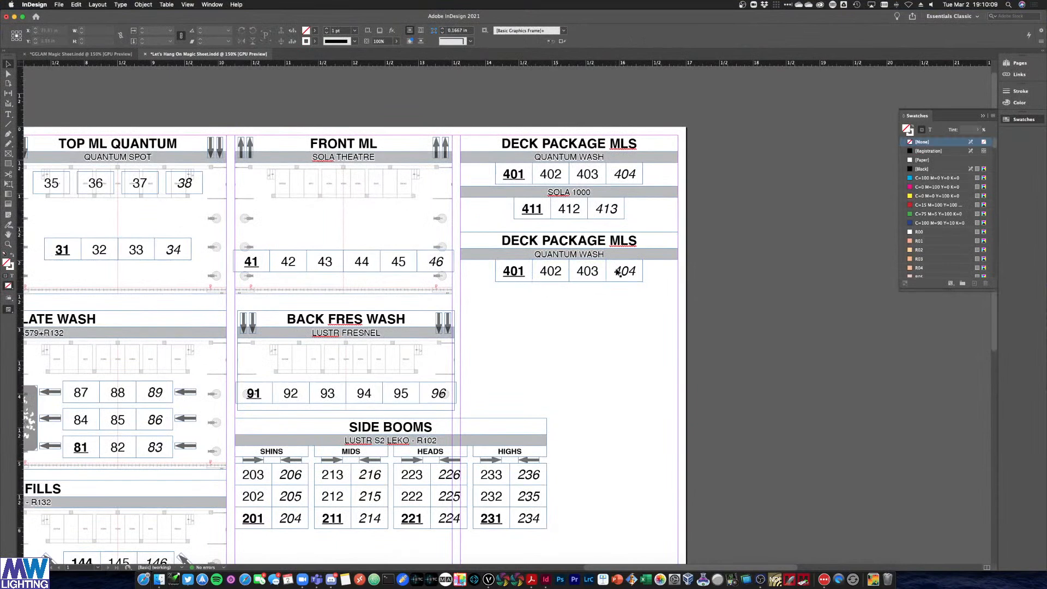
Extend the lower 401–404 row to six cells by duplicating the 402 and 403 cells ahead of the final 404 cell
left_click_drag(619, 273, 688, 271)
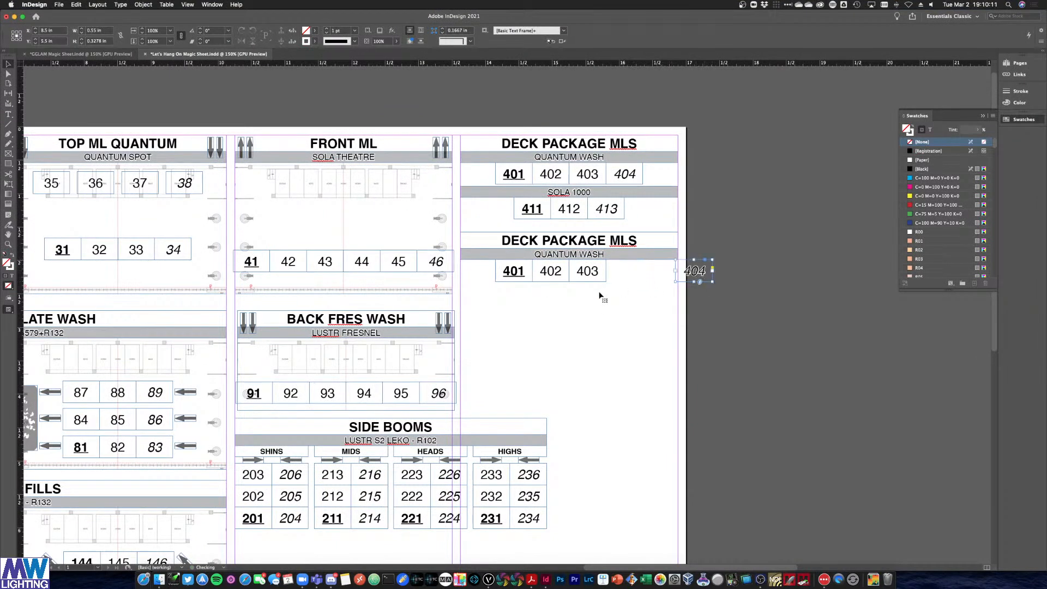
left_click(547, 273)
left_click_drag(581, 280, 616, 312)
mouse_move(700, 267)
left_mouse_down()
mouse_move(718, 267)
mouse_move(703, 271)
left_mouse_up()
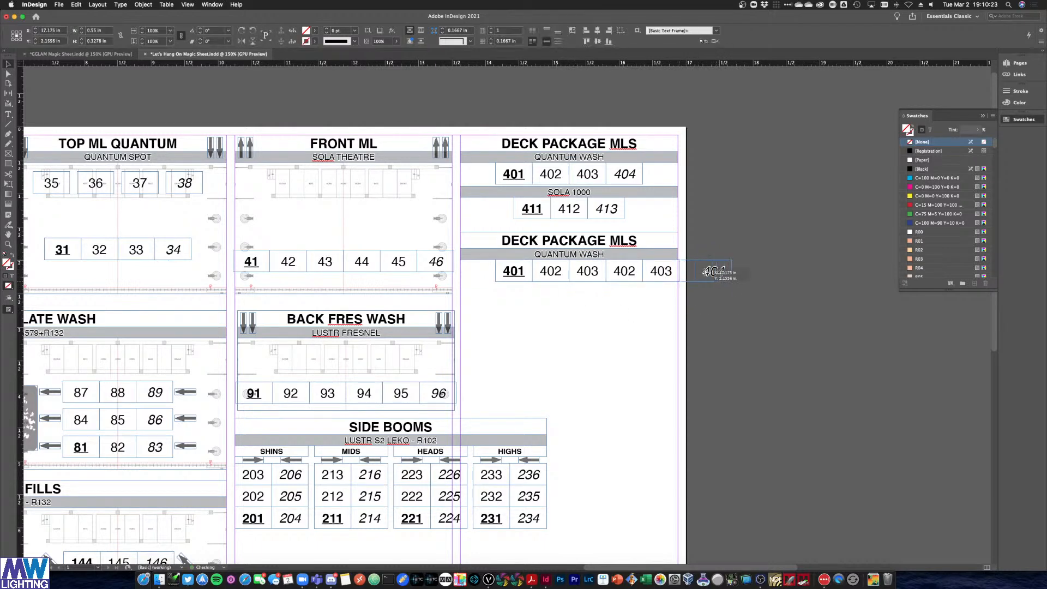
Align the six-cell row with the column's left edge and narrow it to match the width of the gray bar above
left_click_drag(739, 303, 577, 286)
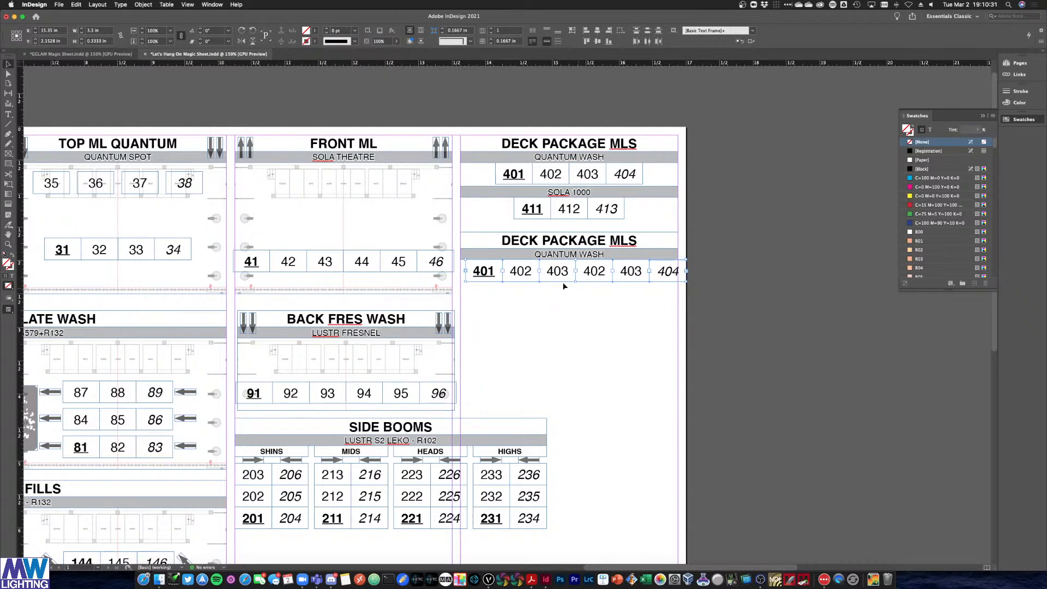
left_click_drag(489, 273, 485, 272)
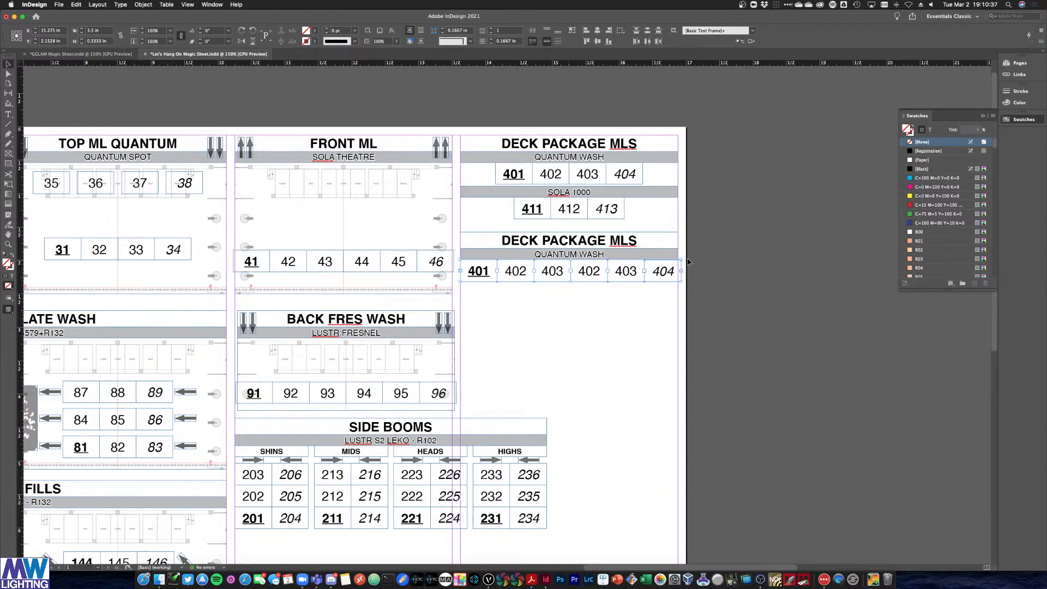
left_click_drag(682, 258, 678, 258)
left_click_drag(678, 258, 678, 259)
left_click(630, 326)
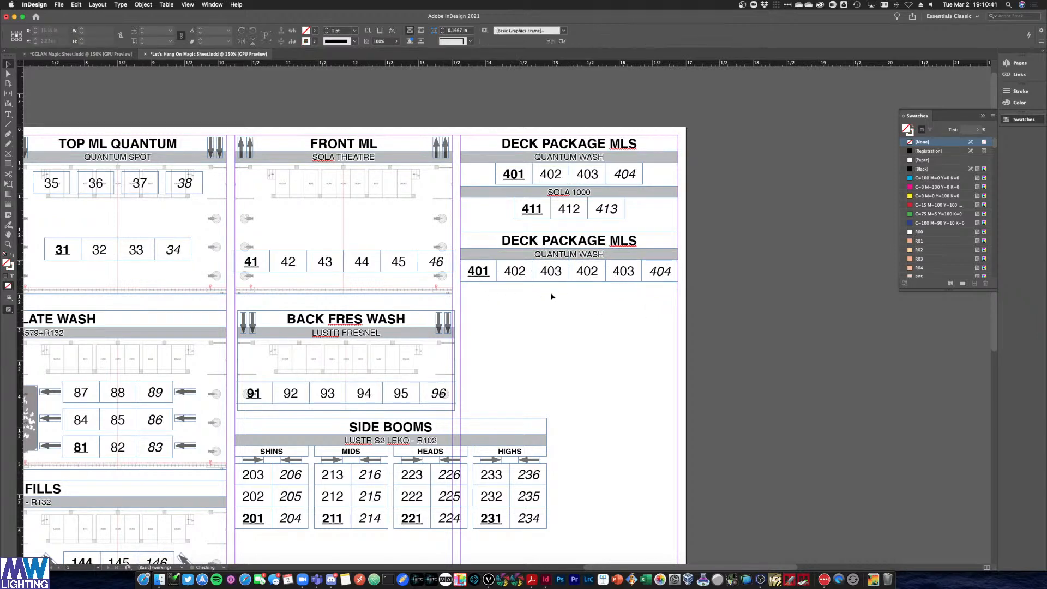
Check the band low backlight channels in the Acrobat cheat sheet and renumber the six-cell row 421, 422, 423, 424, 425 and 426
left_click(476, 272)
double_click(475, 271)
key("ctrl+Up")
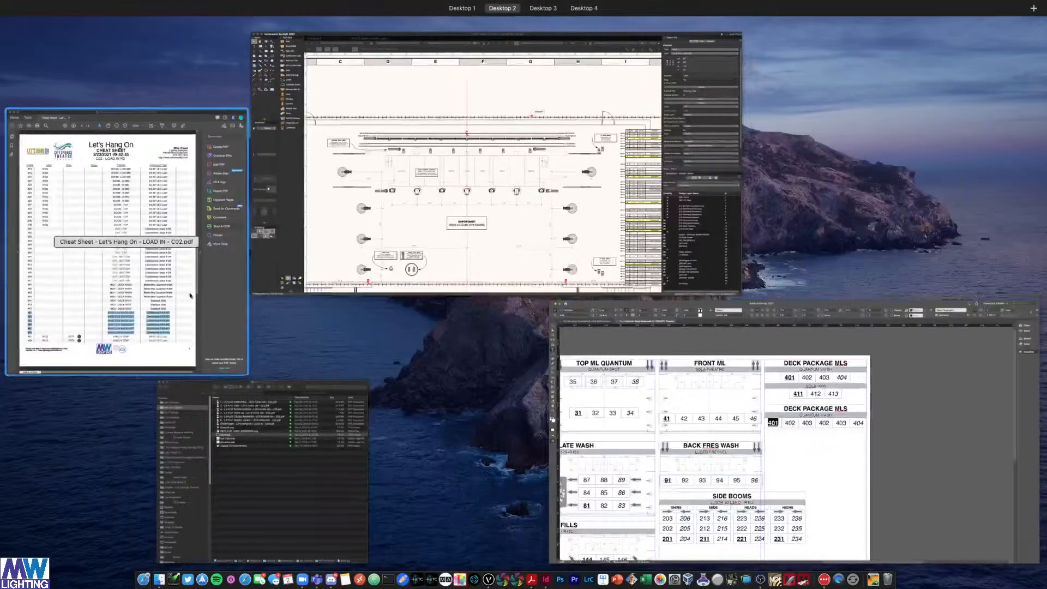
left_click(190, 349)
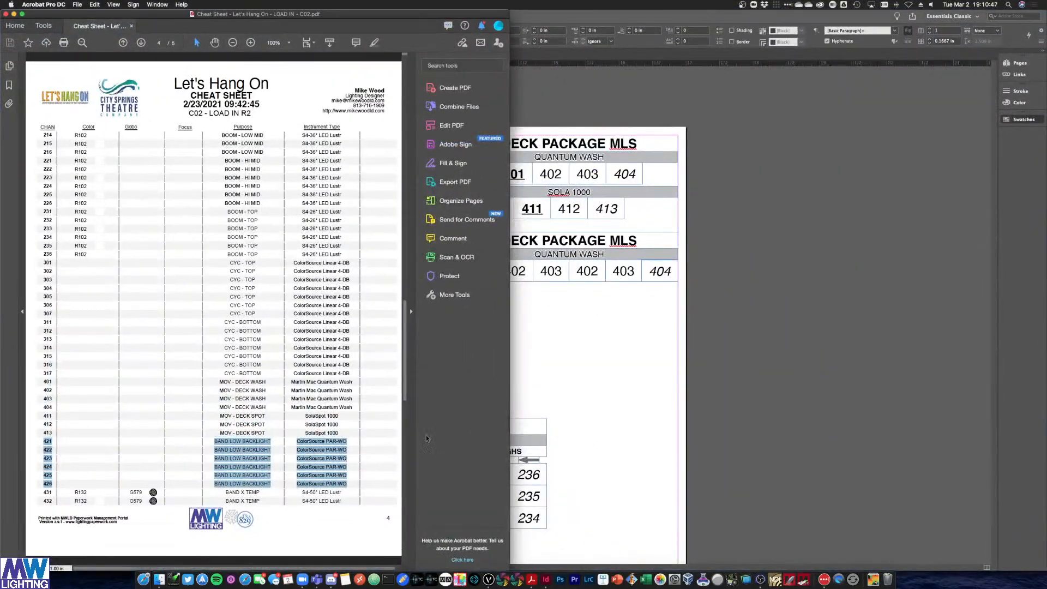
left_click(562, 116)
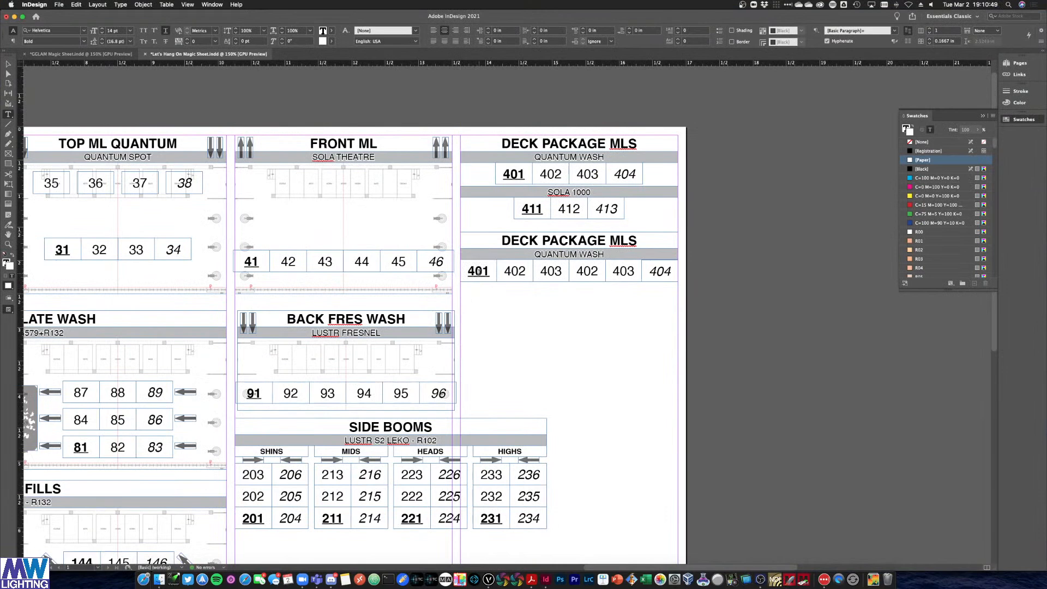
type("421")
double_click(507, 271)
type("422")
double_click(550, 271)
type("423")
double_click(593, 266)
type("424")
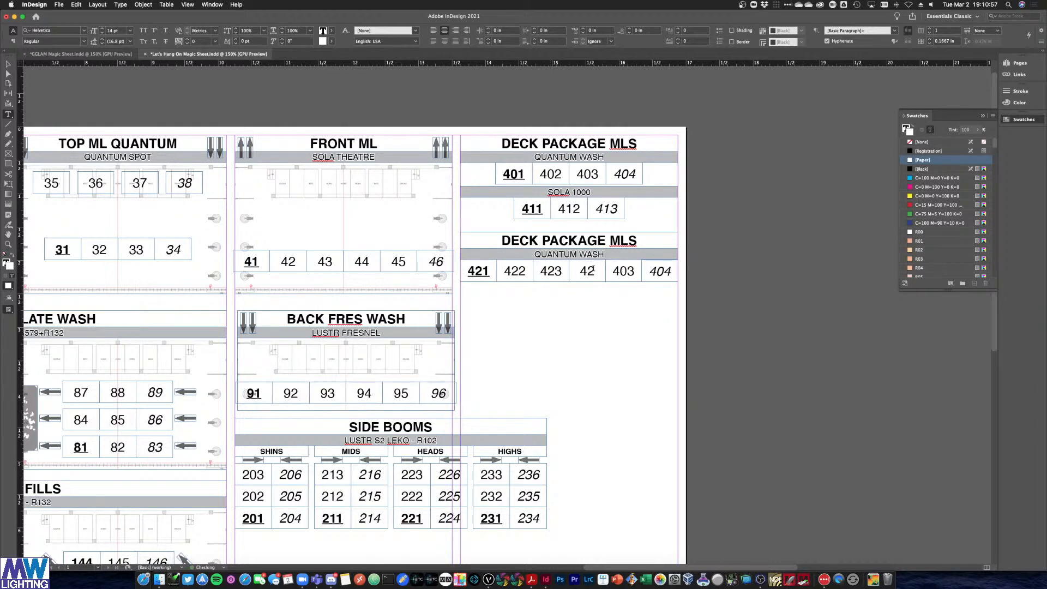
double_click(630, 269)
type("425")
double_click(659, 271)
type("426")
left_click(8, 64)
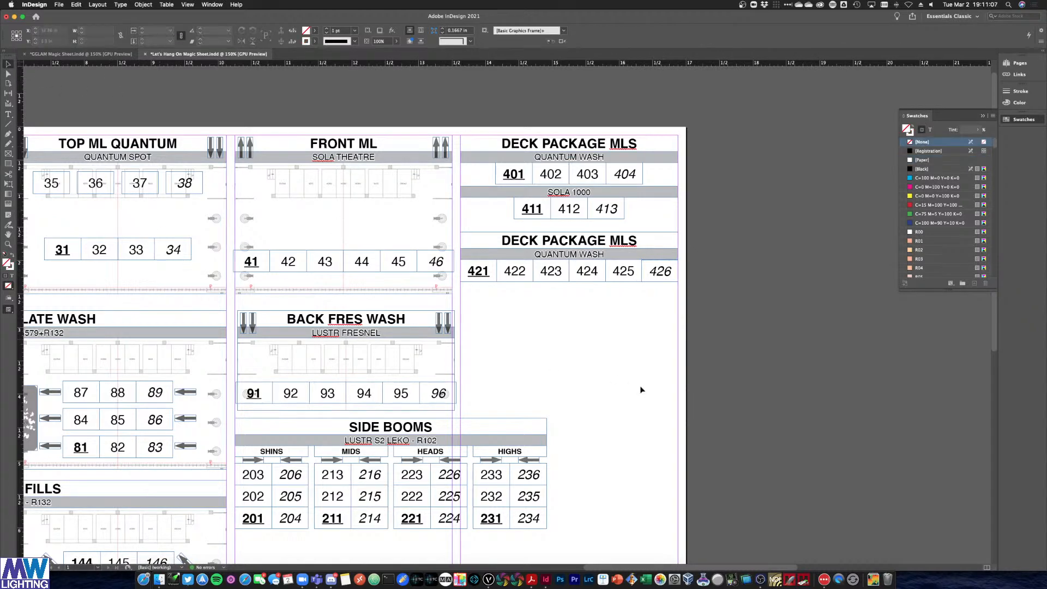
Nudge the lower heading, gray bar and 421–426 row up closer to the SOLA 1000 row
left_click(470, 244)
key("Up")
key("Up")
key("Up")
key("Up")
key("Up")
key("Up")
key("Up")
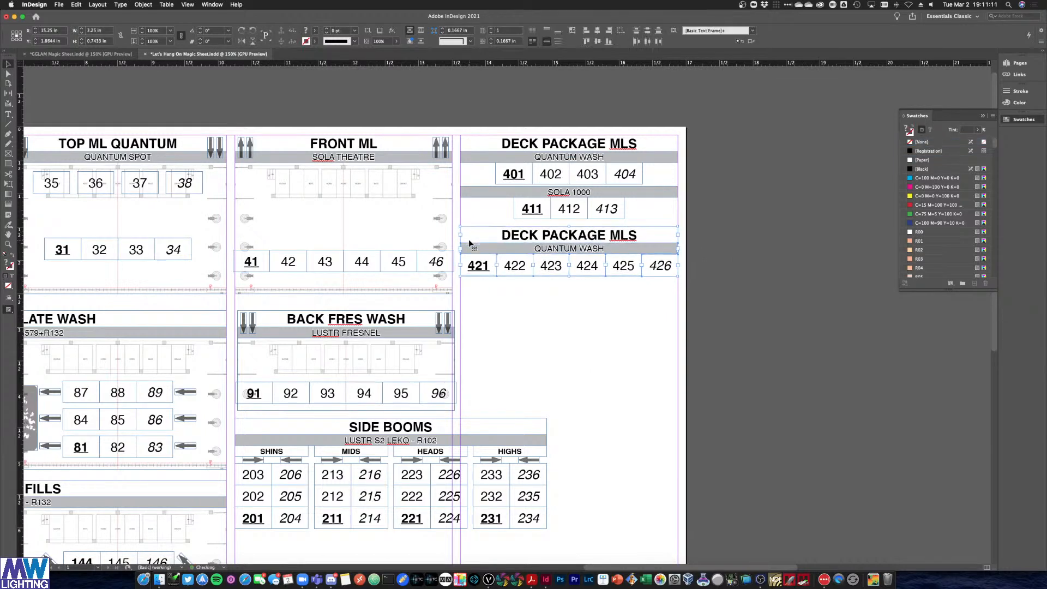
left_click(715, 324)
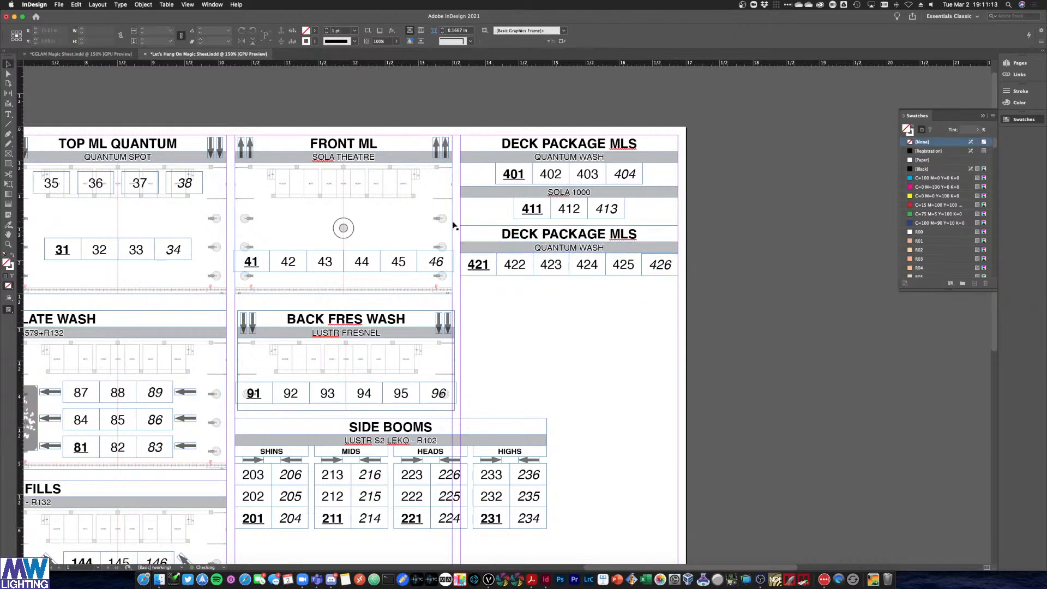
Switch to the Vectorworks deck plot and examine the trash can prop note and its fixture channels
key("ctrl+Up")
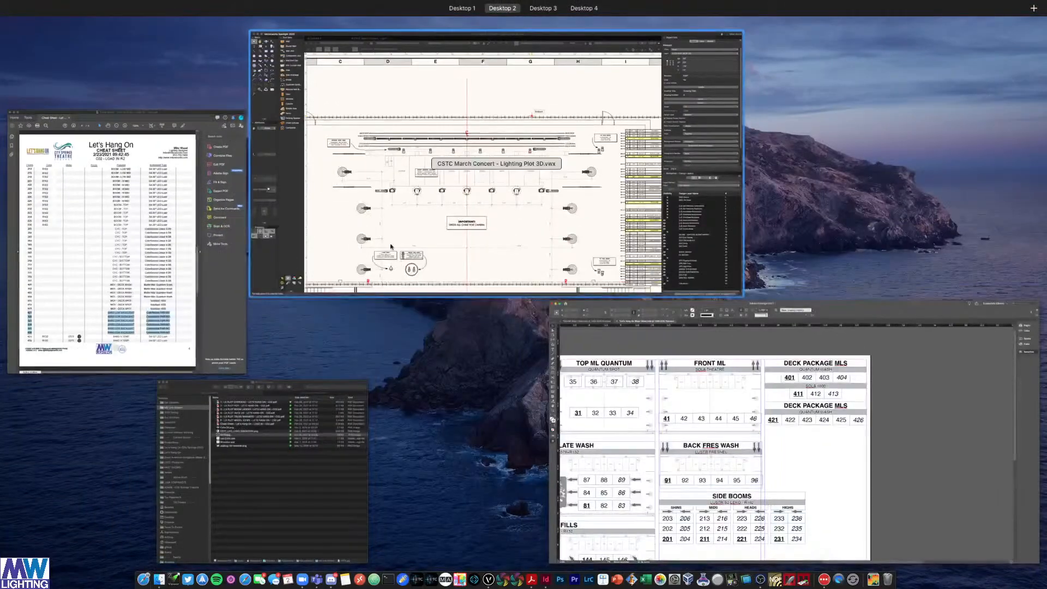
left_click(707, 433)
key("ctrl+Up")
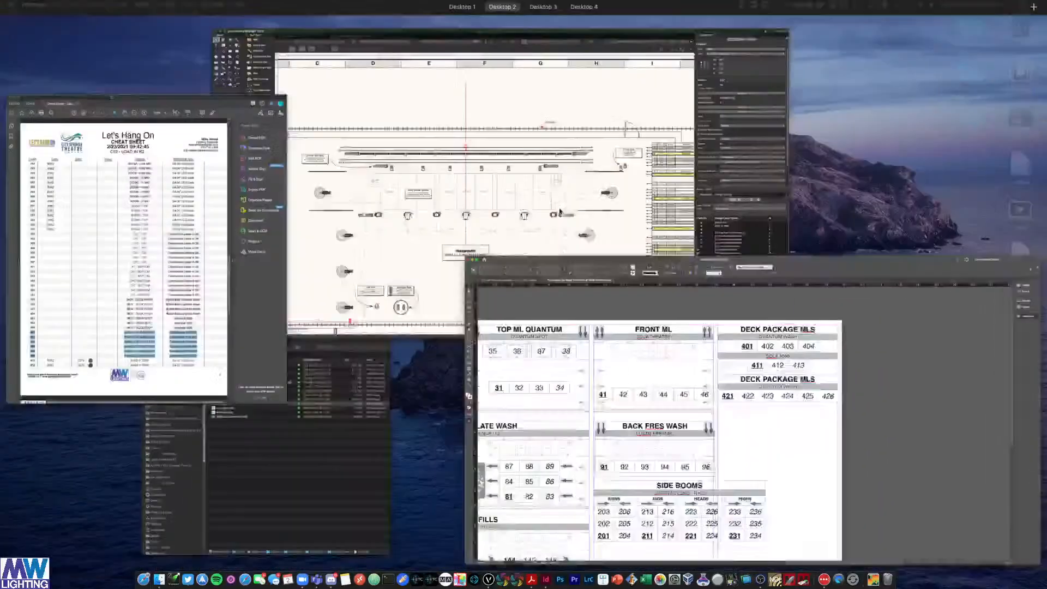
left_click(366, 127)
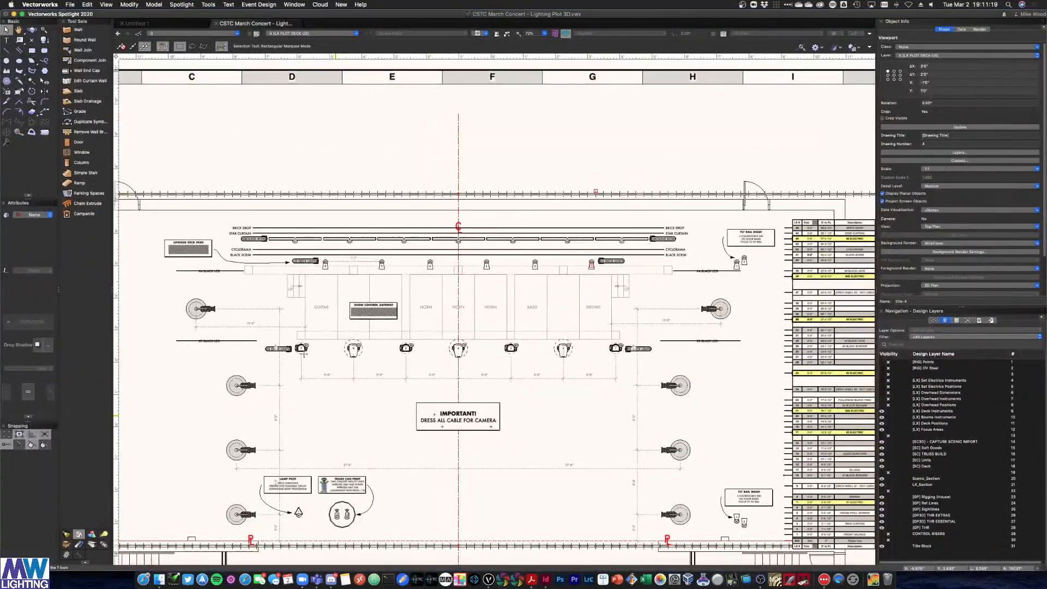
scroll(314, 509, "up", 10)
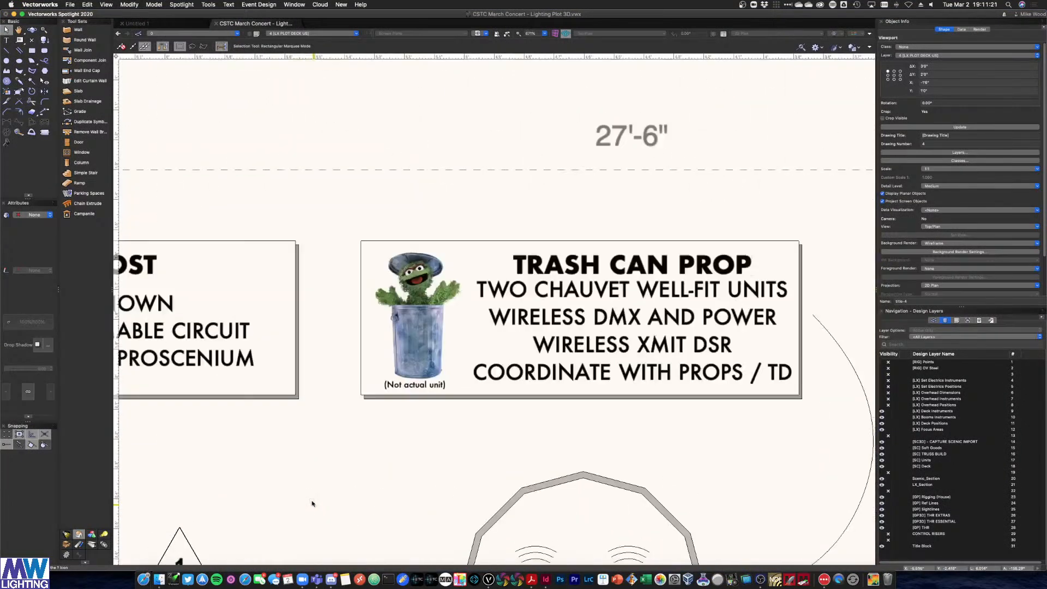
left_click_drag(263, 414, 230, 364)
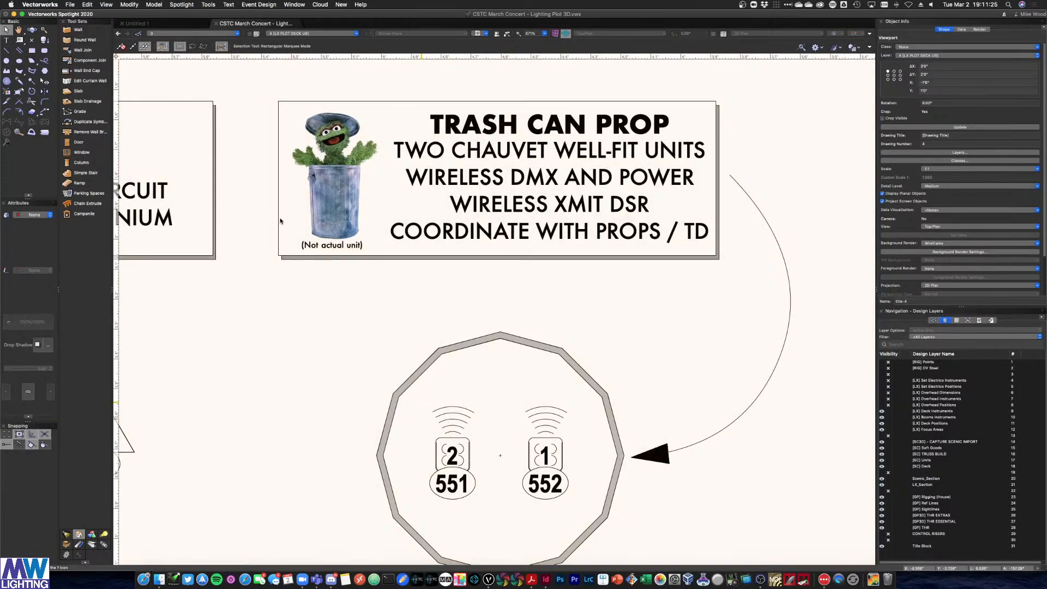
Switch to the Acrobat cheat sheet and check the channel purposes and instrument types on pages 4 and 5
key("ctrl+Up")
left_click(116, 259)
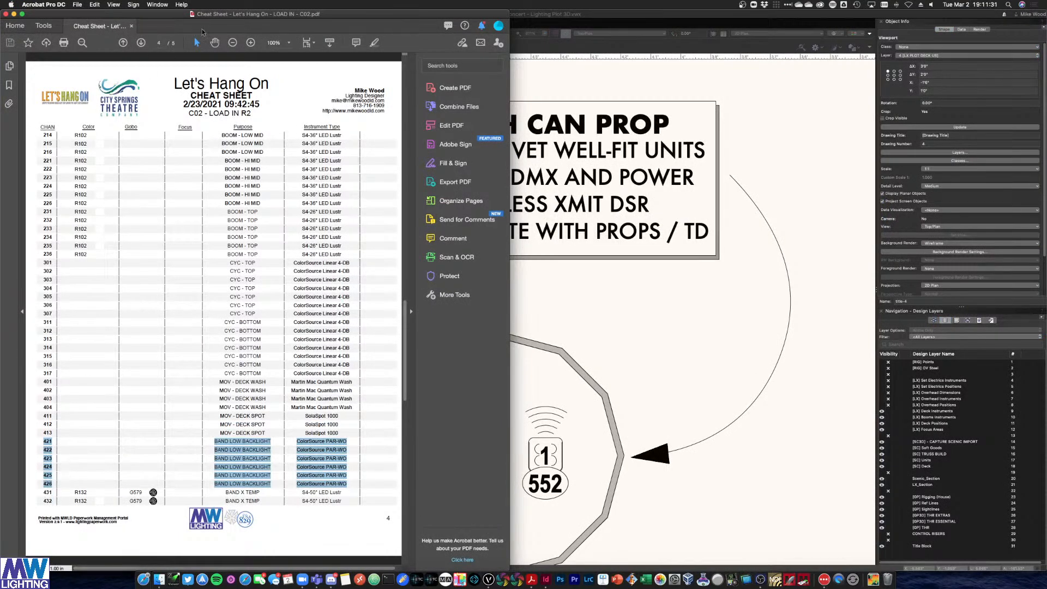
left_click(140, 44)
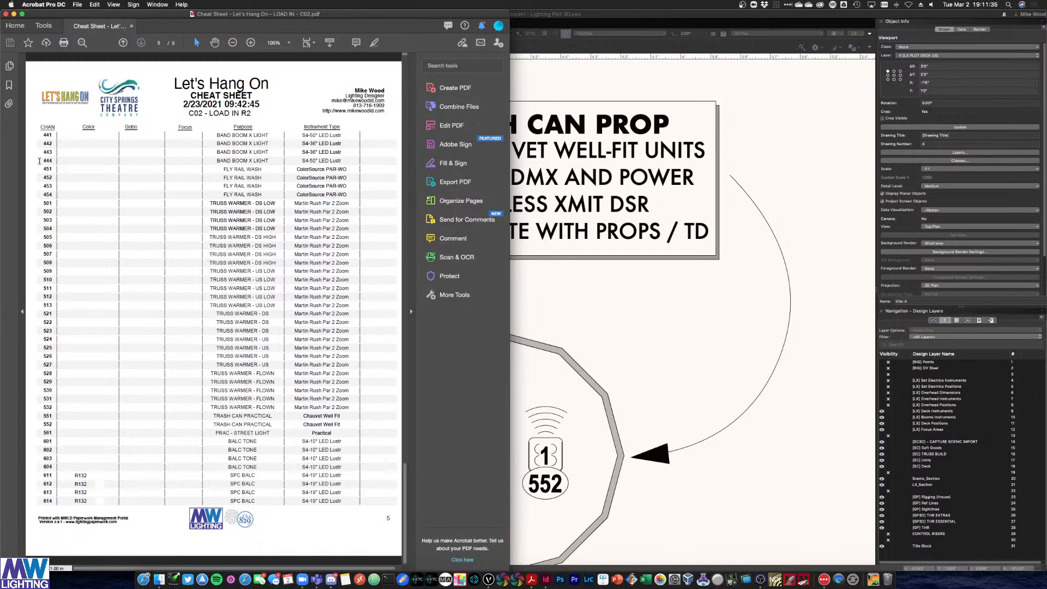
left_click(123, 43)
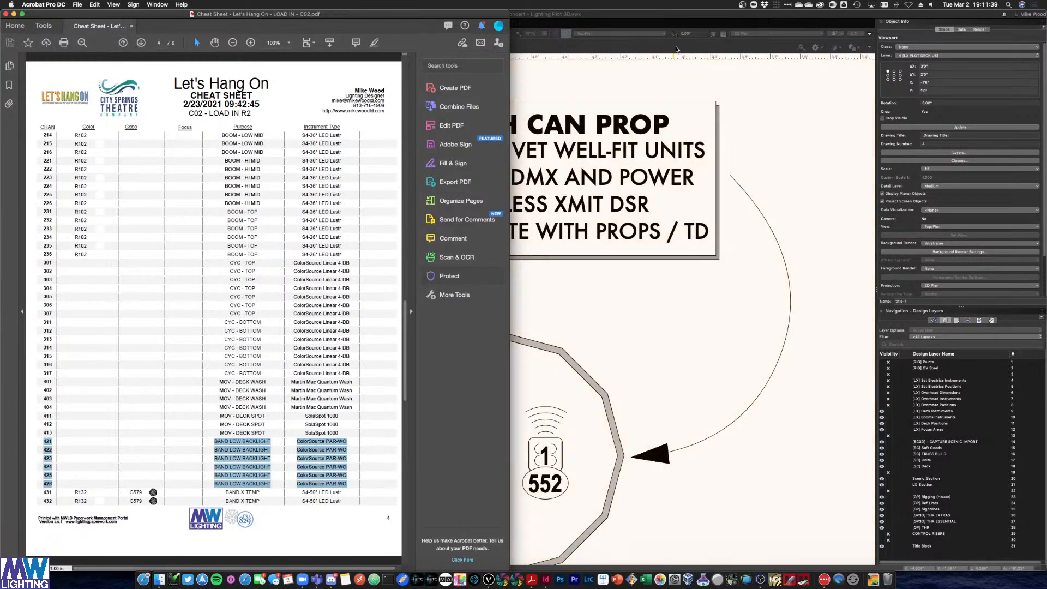
Open the LX PLOT OVERHEAD sheet layer in Vectorworks and examine the band cross light fixtures on the upstage electric
left_click(674, 54)
left_click(337, 35)
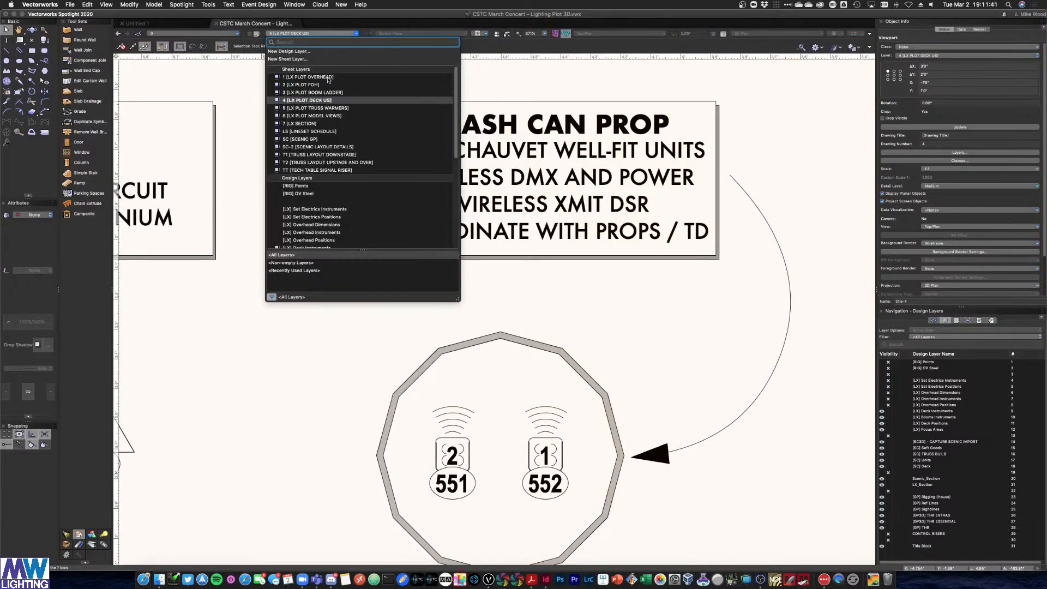
left_click(469, 291)
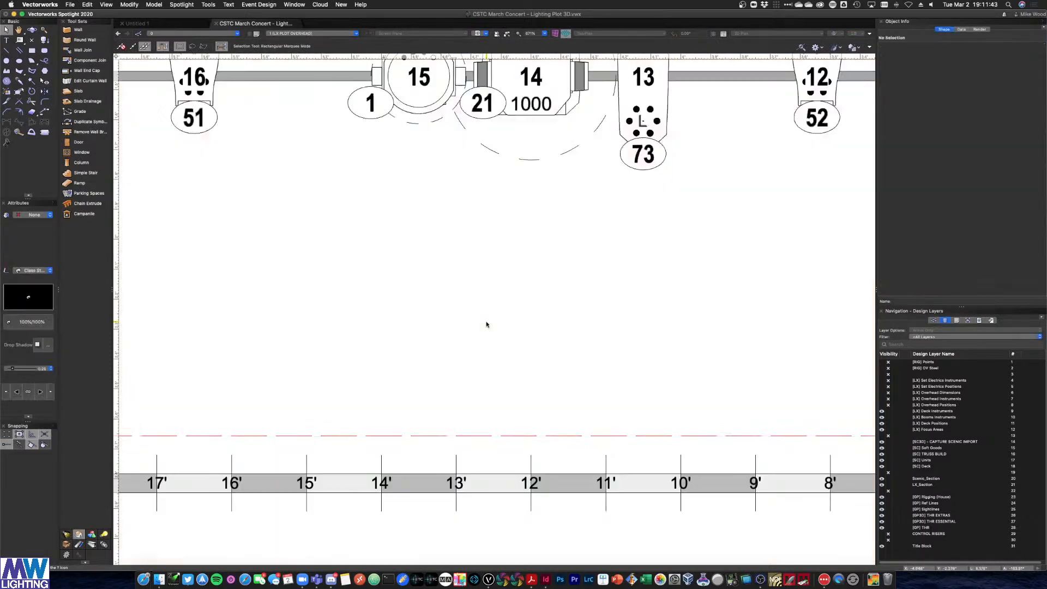
scroll(489, 326, "down", 7)
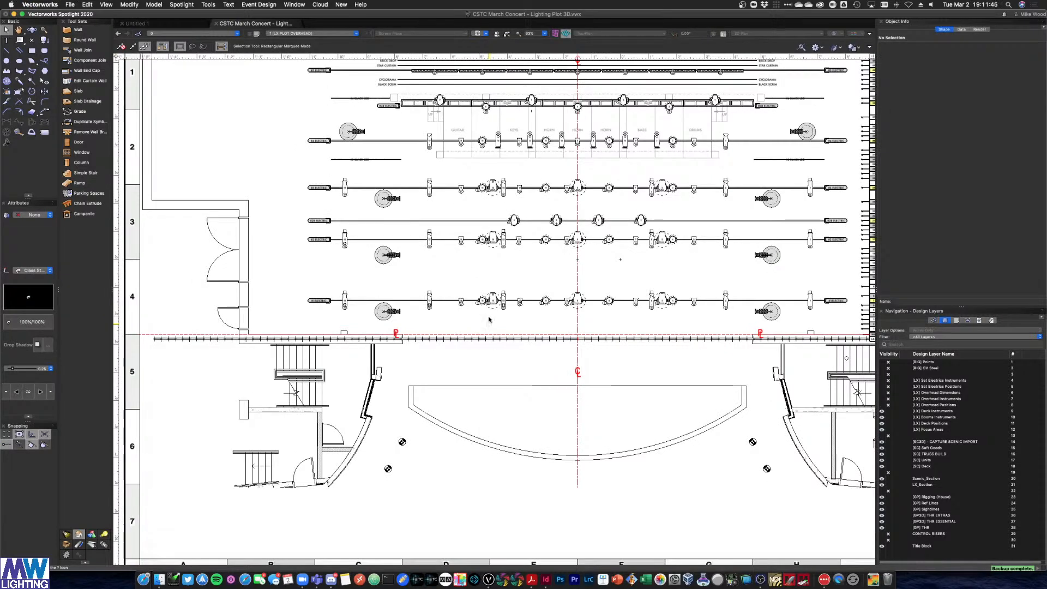
scroll(436, 128, "up", 4)
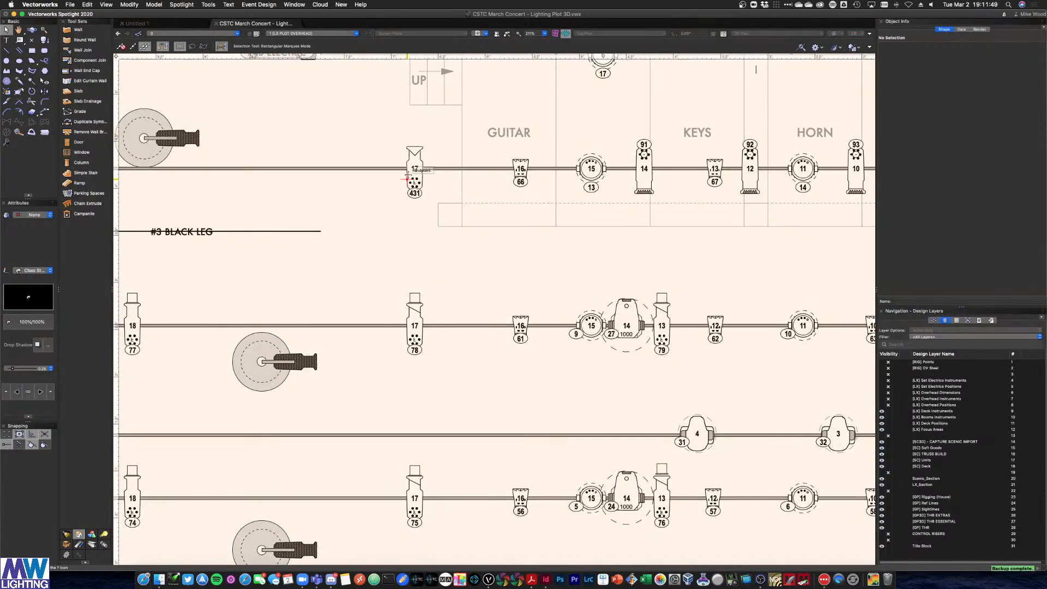
scroll(444, 198, "down", 2)
left_click_drag(560, 213, 463, 229)
Return to the InDesign magic sheet and move the whole SIDE BOOMS section down, leaving a gap below BACK FRES WASH
key("ctrl+Up")
left_click(491, 229)
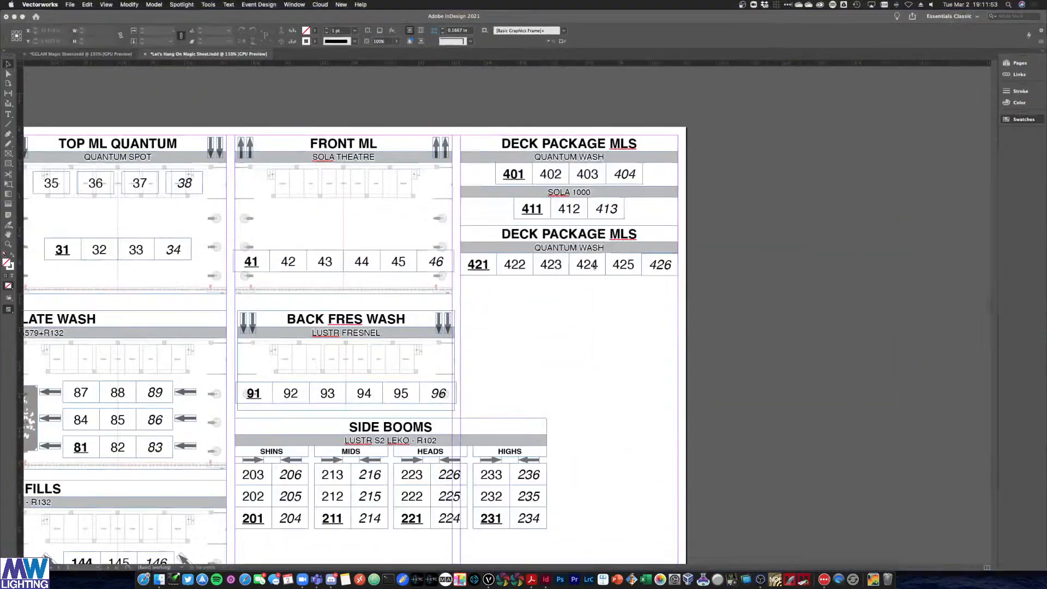
scroll(550, 338, "down", 1)
scroll(549, 336, "down", 2)
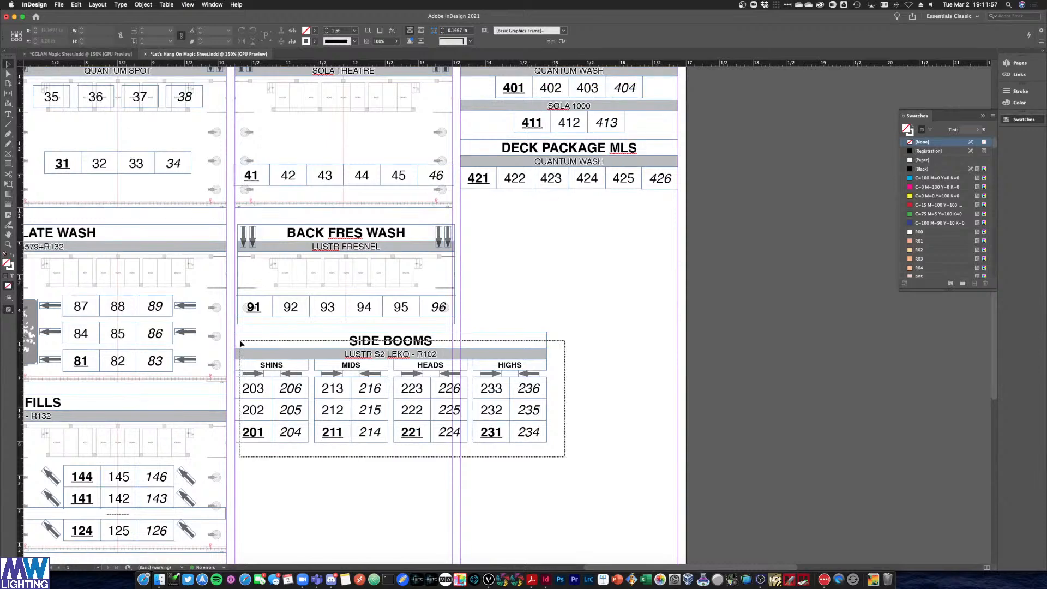
left_click_drag(253, 355, 255, 468)
left_click(746, 223)
scroll(747, 224, "up", 2)
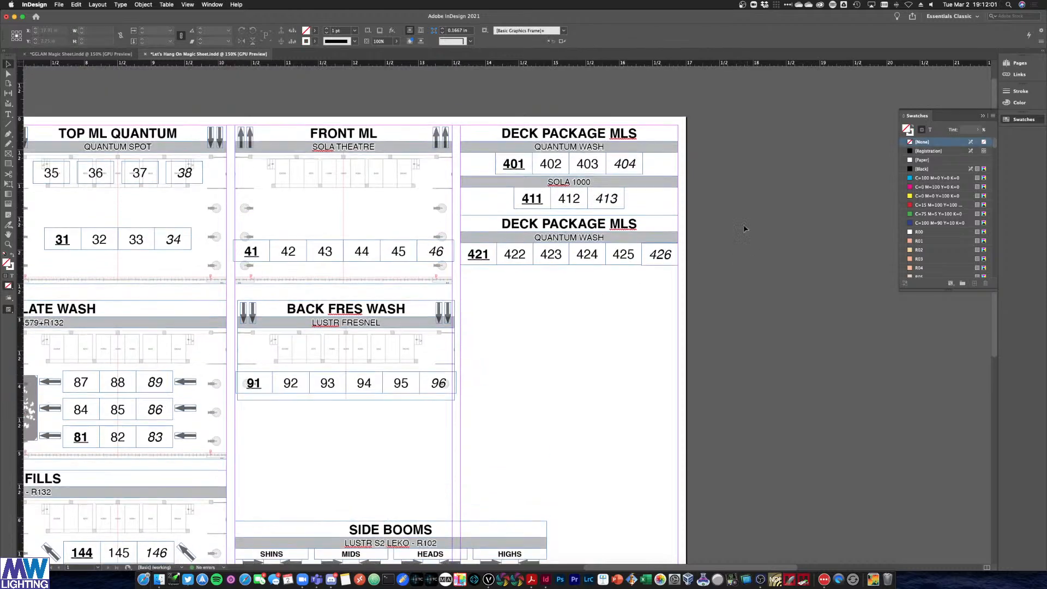
Duplicate the second DECK PACKAGE MLS section directly below itself and retitle the copy BAND CROSS WASH
left_click_drag(715, 274, 581, 376)
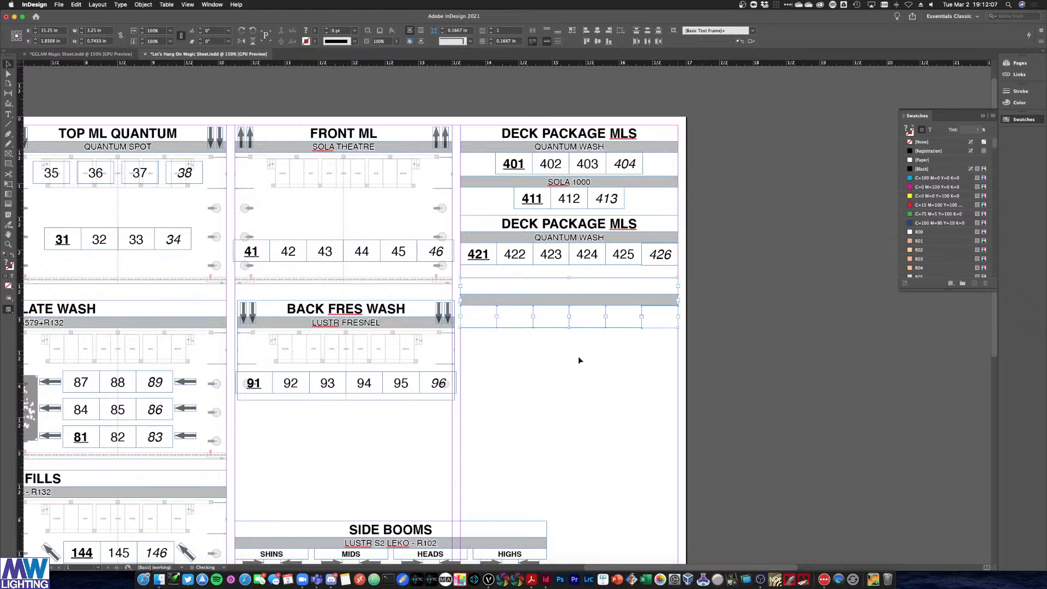
left_click(581, 288)
triple_click(582, 287)
triple_click(581, 288)
type("BAND")
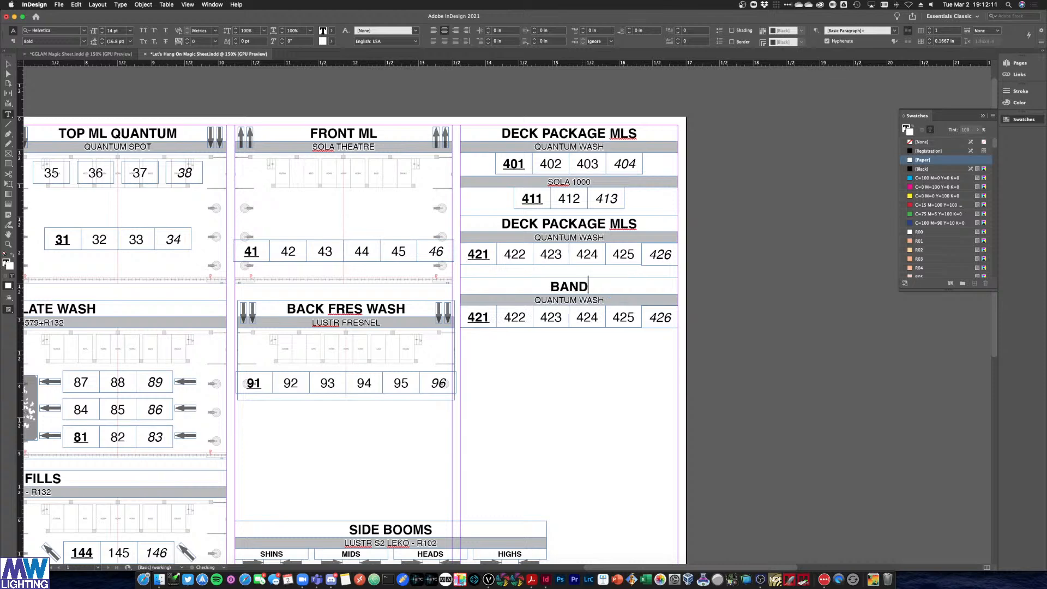
type(" CRO")
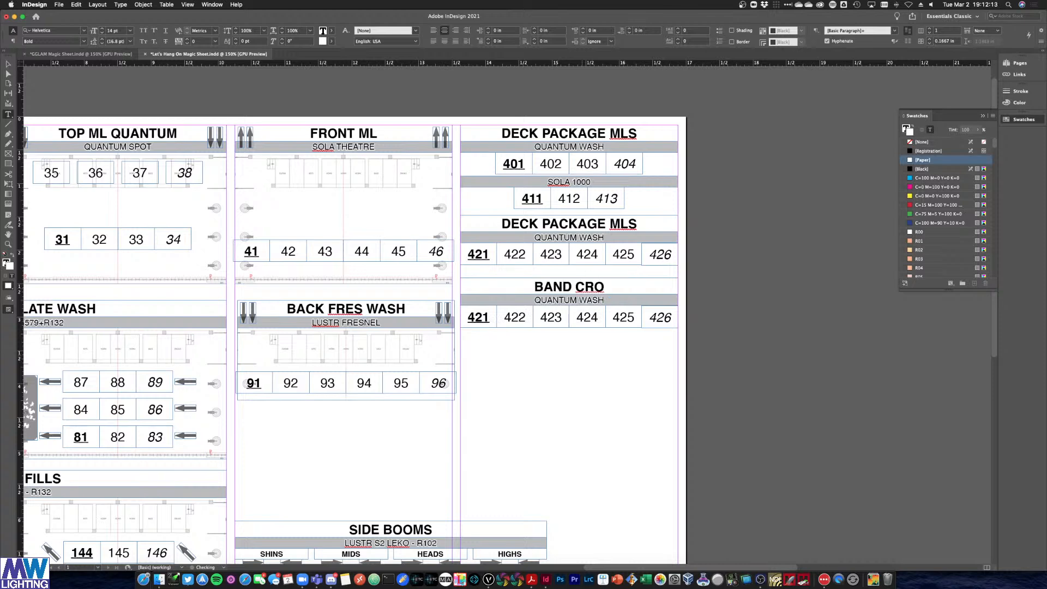
type("SS WASH")
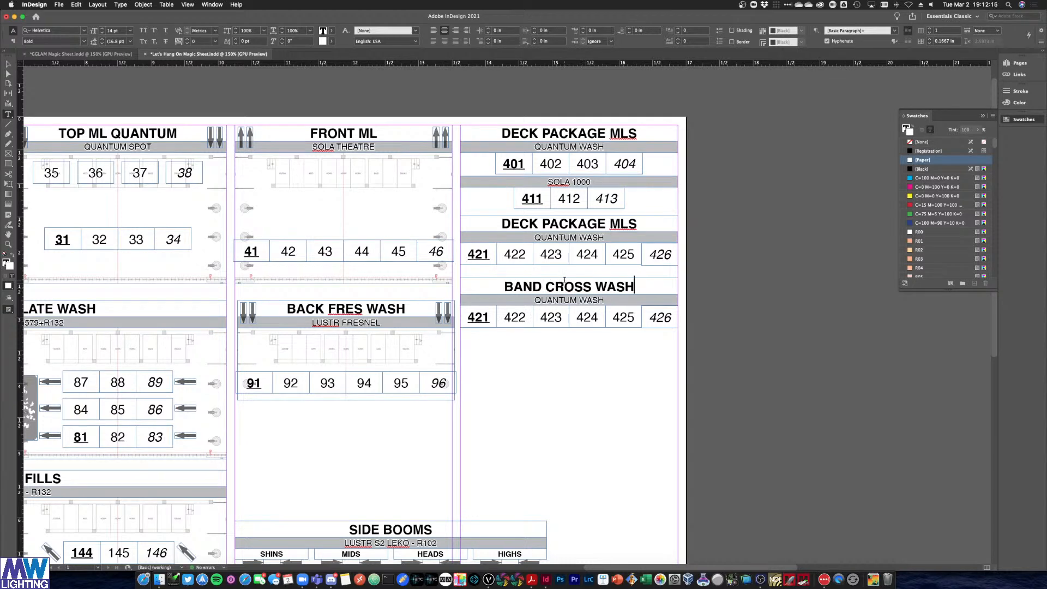
Change the gray bar subtitle under BAND CROSS WASH to BOOM FILLS
triple_click(565, 300)
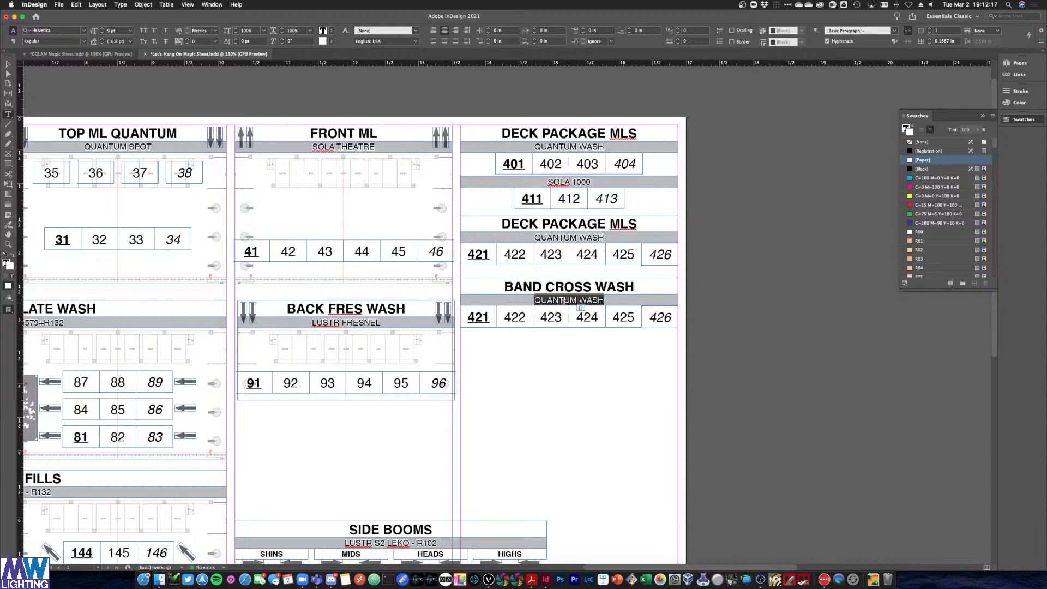
type("BOOM FILLS")
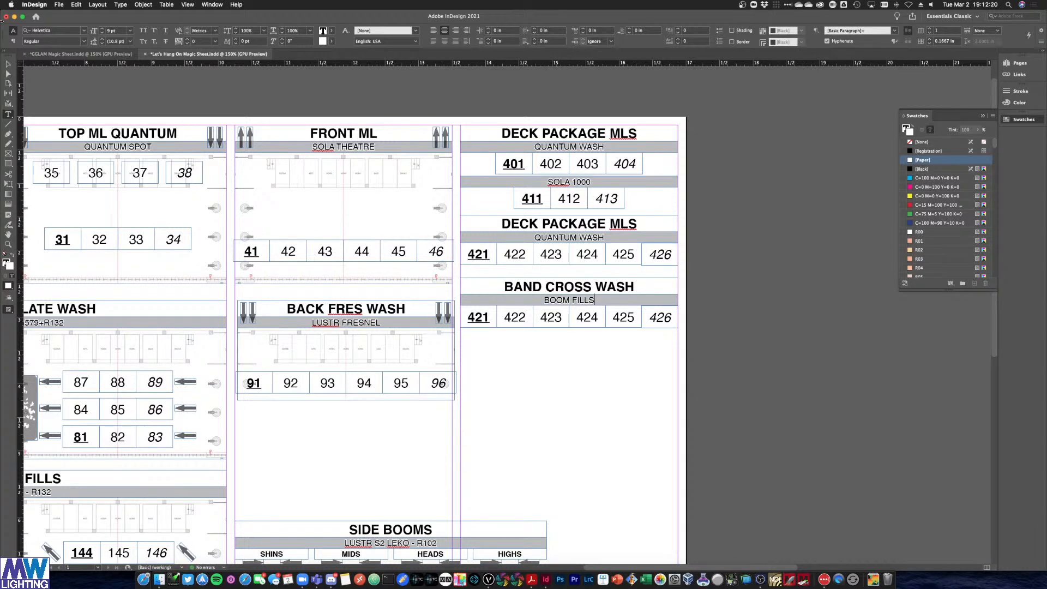
left_click(8, 64)
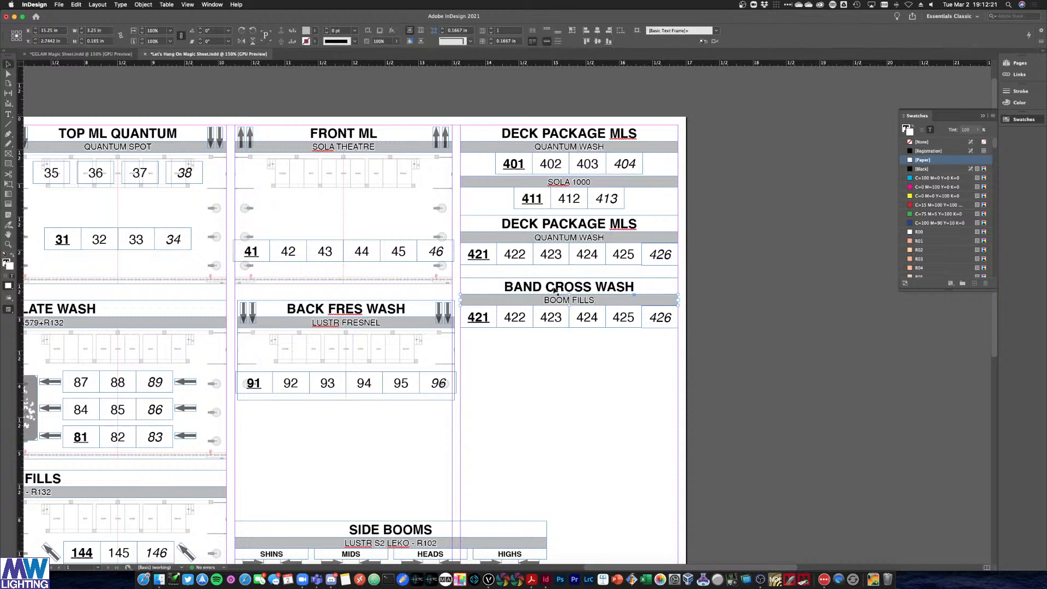
Duplicate the BOOM FILLS gray bar below the channel row and relabel the copy HIGH TEMP CROSS
left_click_drag(596, 303, 584, 356)
double_click(581, 357)
triple_click(581, 355)
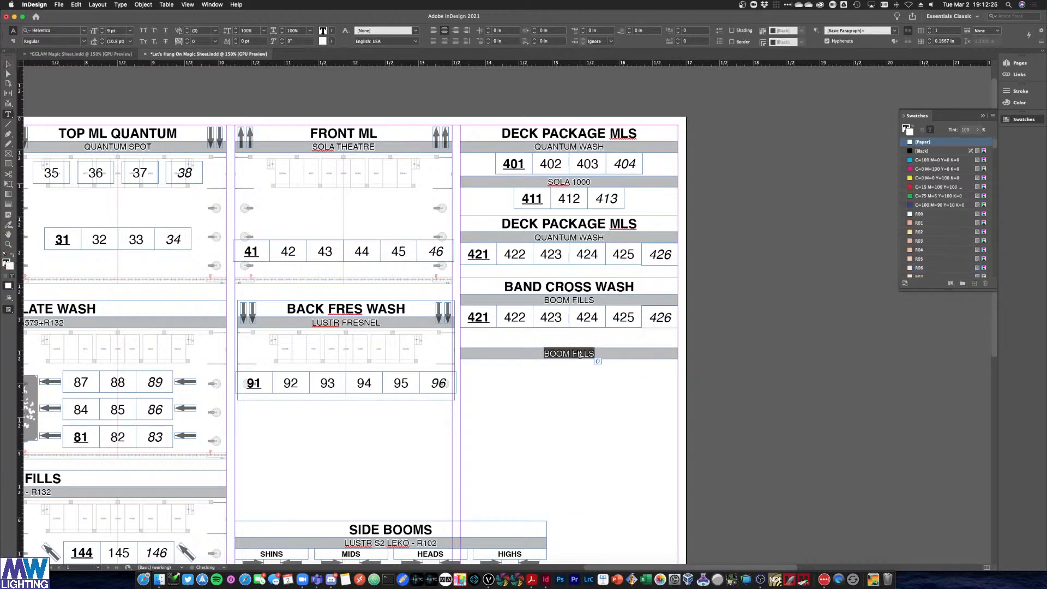
type("HIGH T")
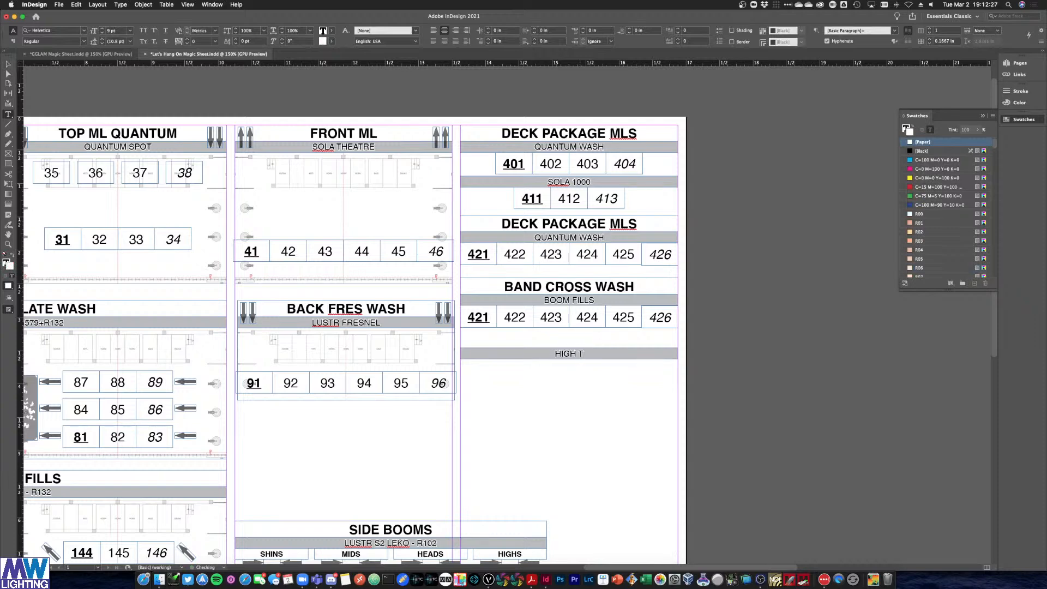
type("EMP CROSS")
key("Escape")
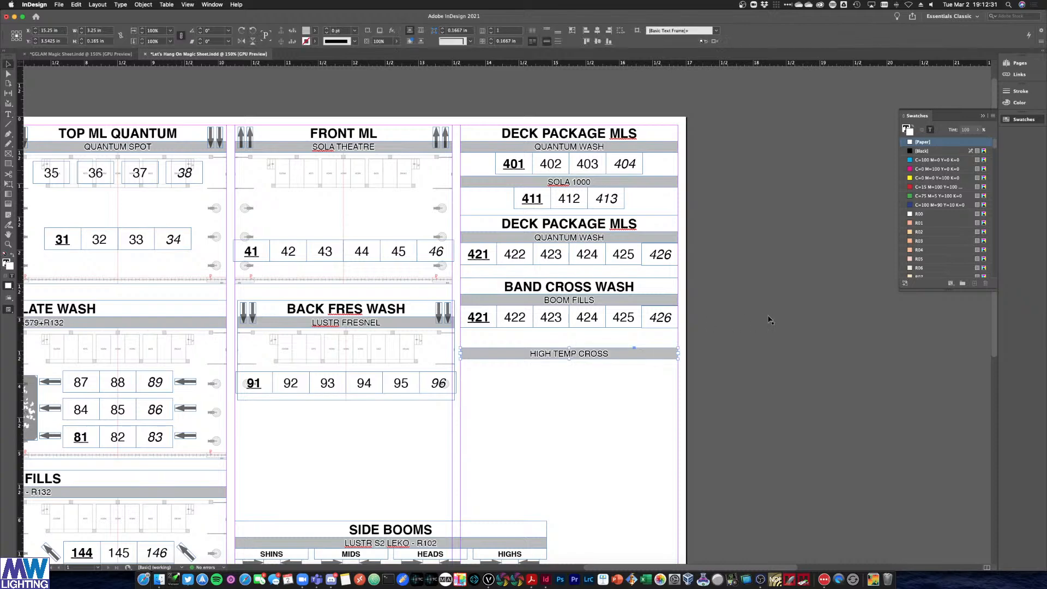
Check the band cross light and band boom channels in the Acrobat cheat sheet
key("ctrl+Up")
left_click(215, 290)
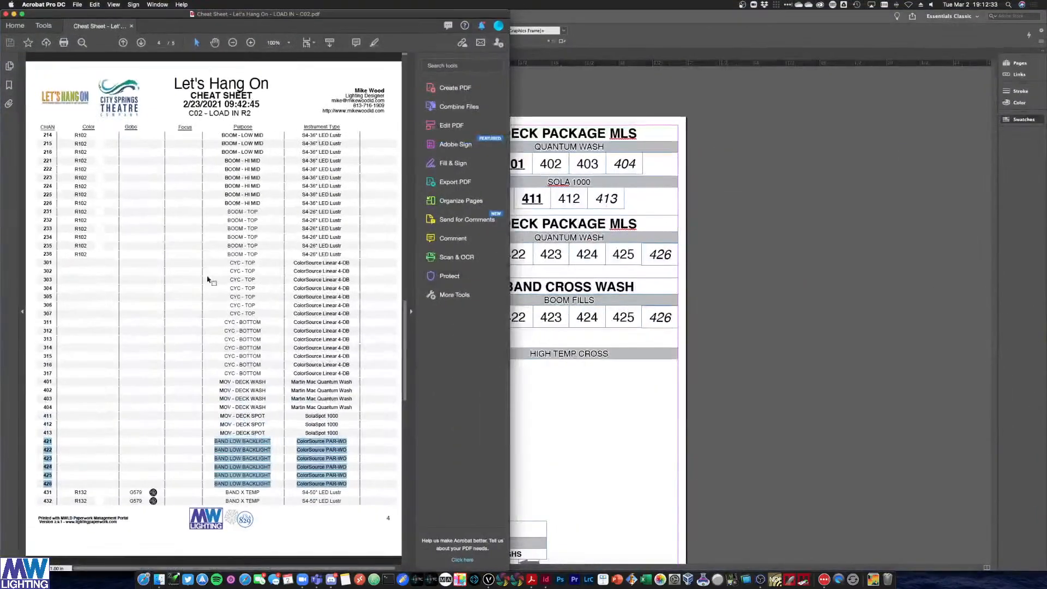
left_click(137, 43)
left_click(125, 43)
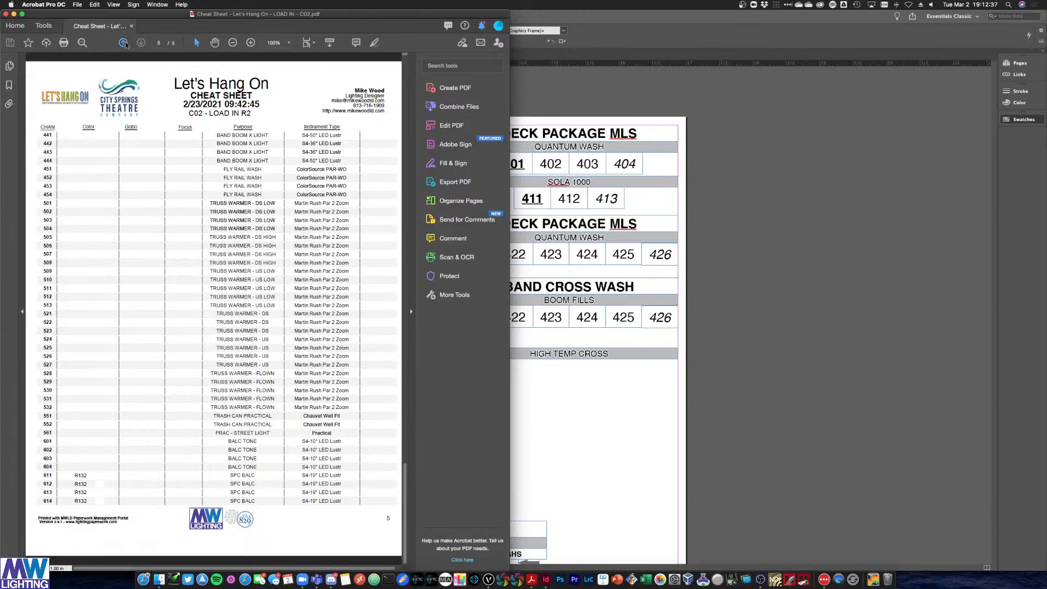
Delete the 423 and 424 cells from the BAND CROSS WASH row in InDesign
left_click(768, 380)
left_click(551, 325)
key("Delete")
left_click(589, 322)
key("Delete")
Move the 421–422 and 425–426 pairs inward and slightly down so they form one continuous four-cell row
left_click(481, 325)
left_click(513, 323, "shift")
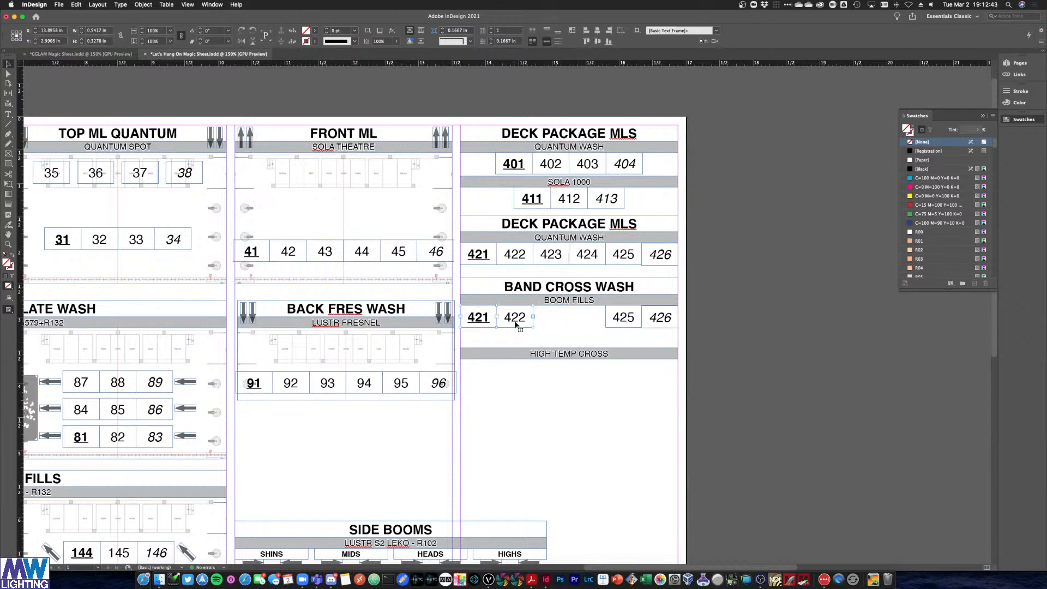
left_click_drag(515, 324, 539, 335)
left_click(619, 321)
left_click(658, 321, "shift")
left_click_drag(615, 324, 573, 334)
left_click(731, 318)
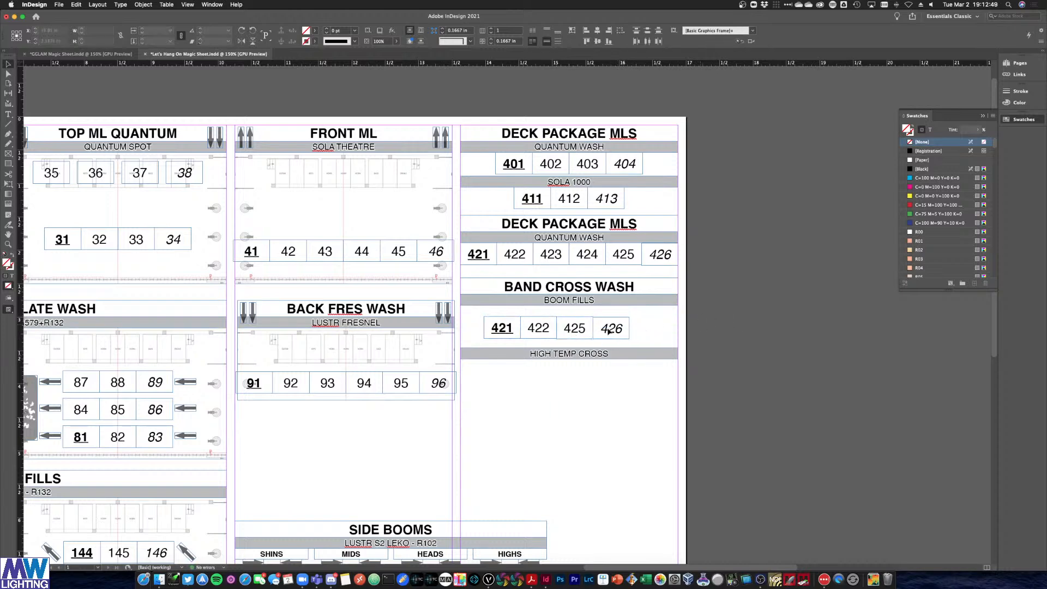
Split the four-cell row into two separate pairs with a gap between them, centered under the BOOM FILLS bar
left_click(620, 330)
left_click(584, 334, "shift")
left_click(754, 336)
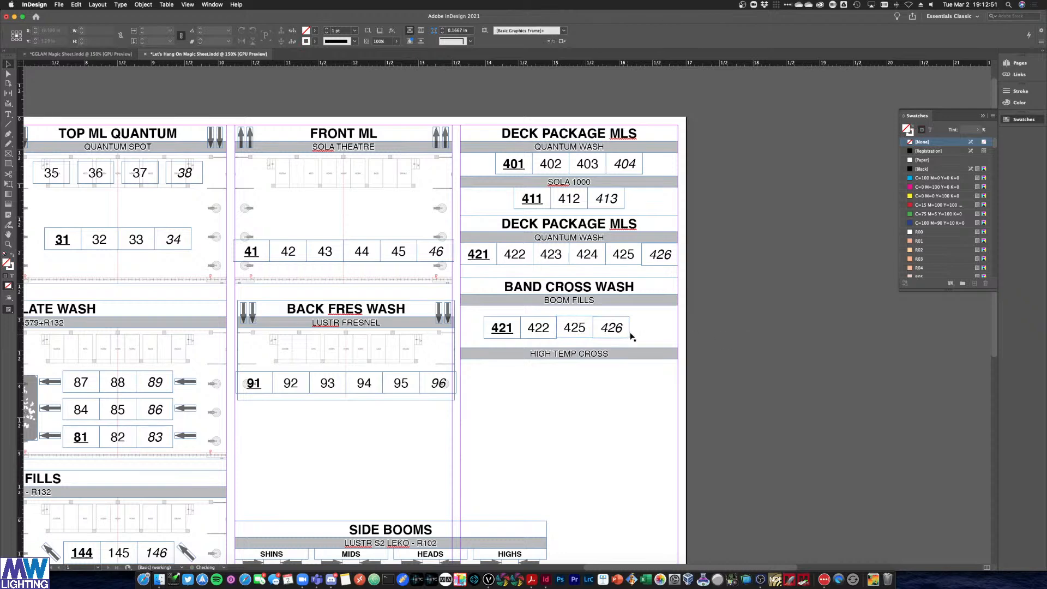
left_click_drag(630, 335, 497, 330)
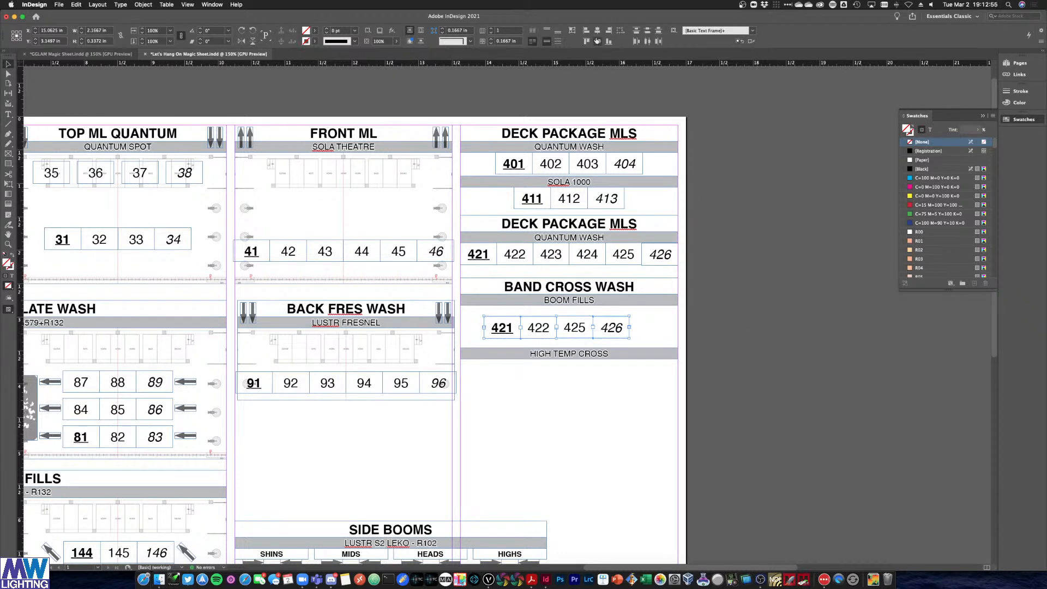
left_click(640, 325)
left_click(578, 329)
left_click_drag(578, 329, 498, 322)
Check the band boom channels in the Acrobat cheat sheet and renumber the BOOM FILLS cells 441, 442, 443 and 444
double_click(504, 322)
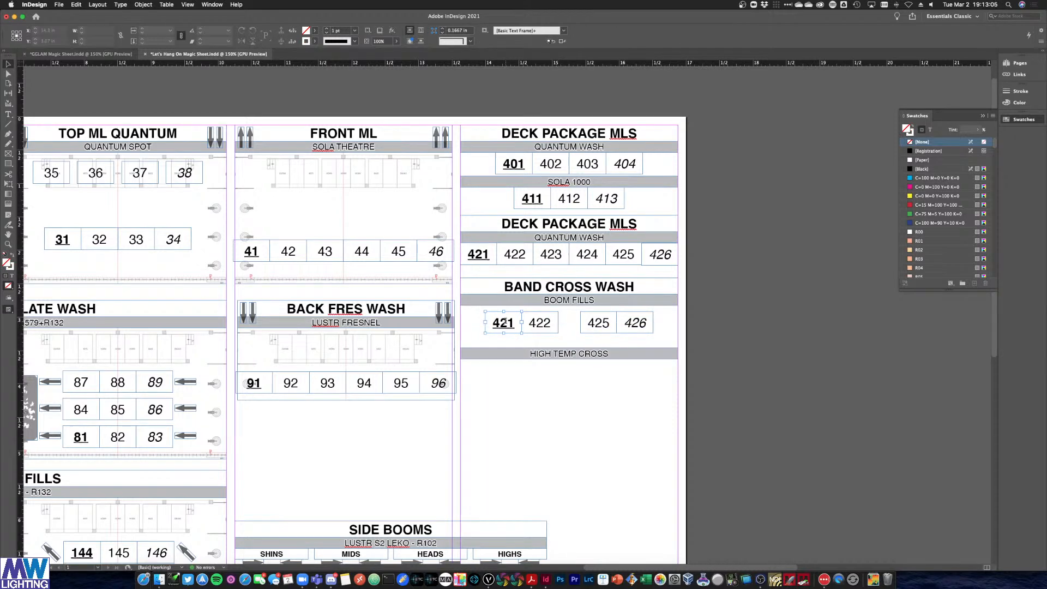
double_click(505, 322)
key("ctrl+Up")
left_click(176, 297)
key("ctrl+Up")
left_click(791, 431)
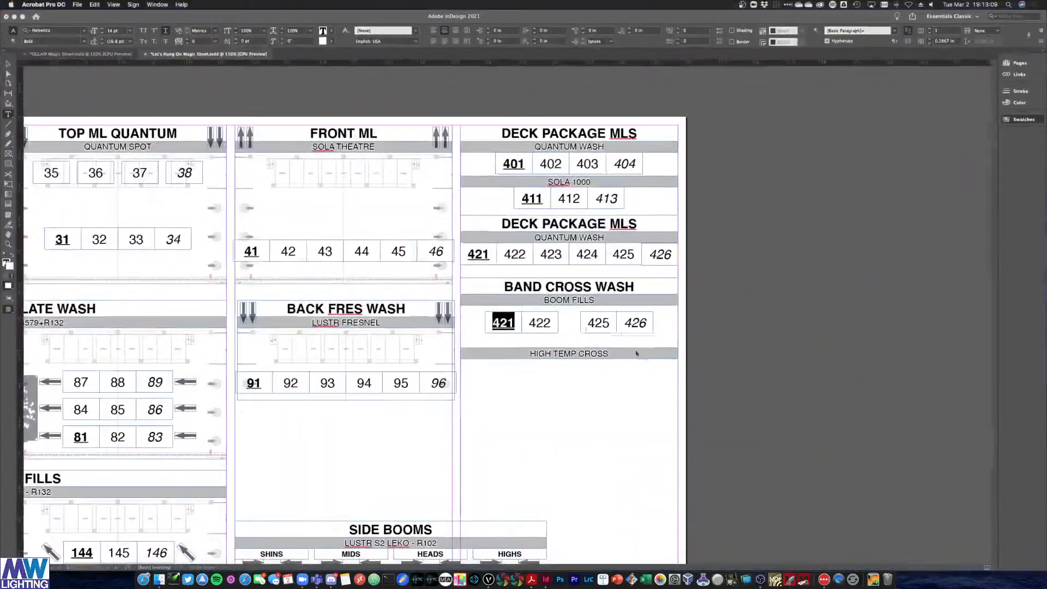
type("441")
key("Tab")
type("442")
key("Tab")
type("443")
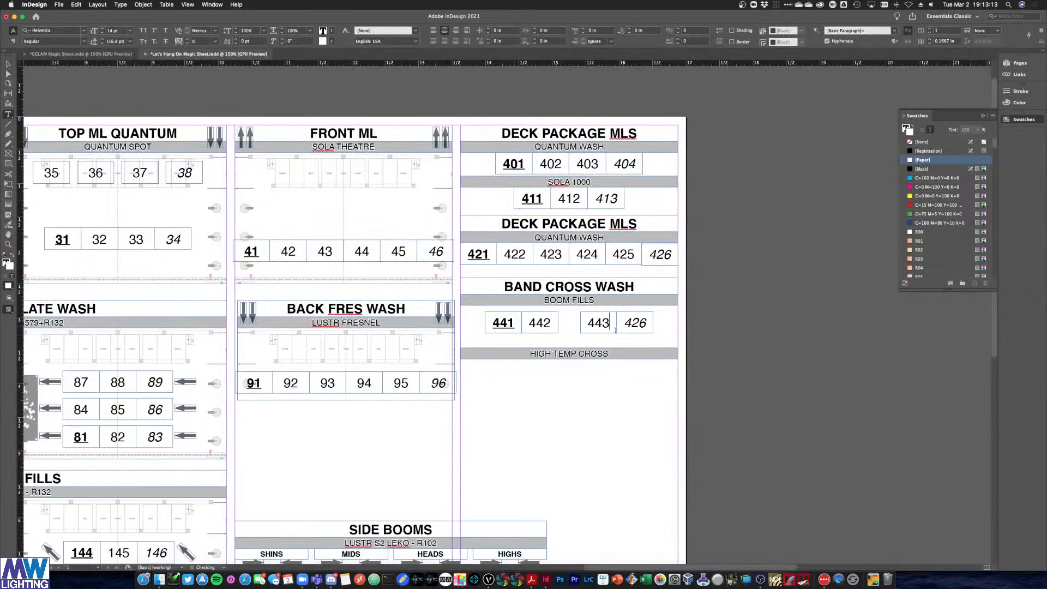
key("Tab")
type("443")
key("BackSpace")
type("4")
Extend the BAND CROSS WASH bar labels to BOOM FILLS - LUSTR and HIGH TEMP CROSS - LUSTR + G579
type(" - LUSTR")
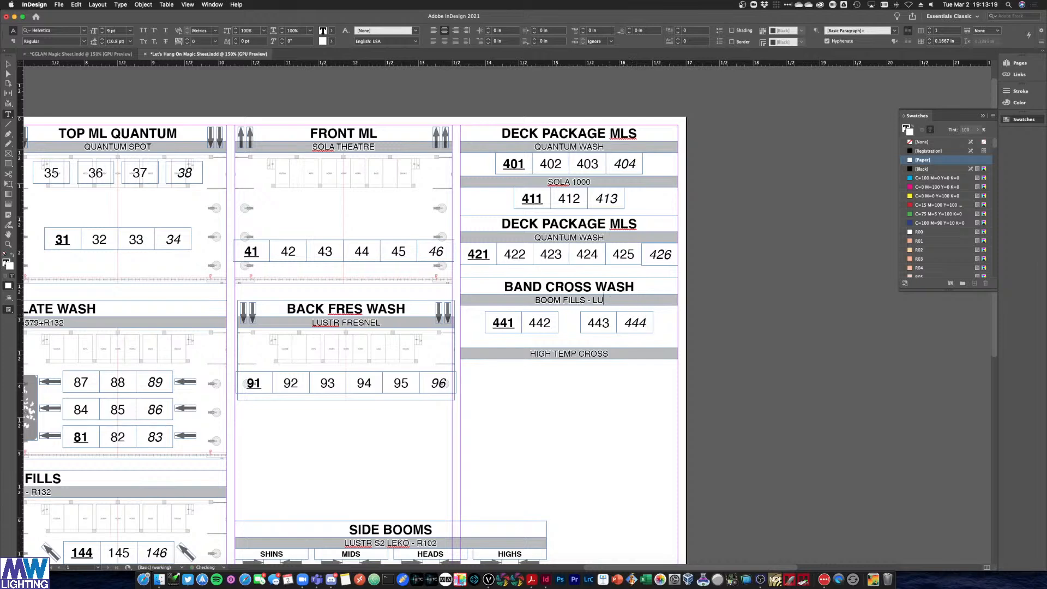
left_click(609, 353)
type("- L")
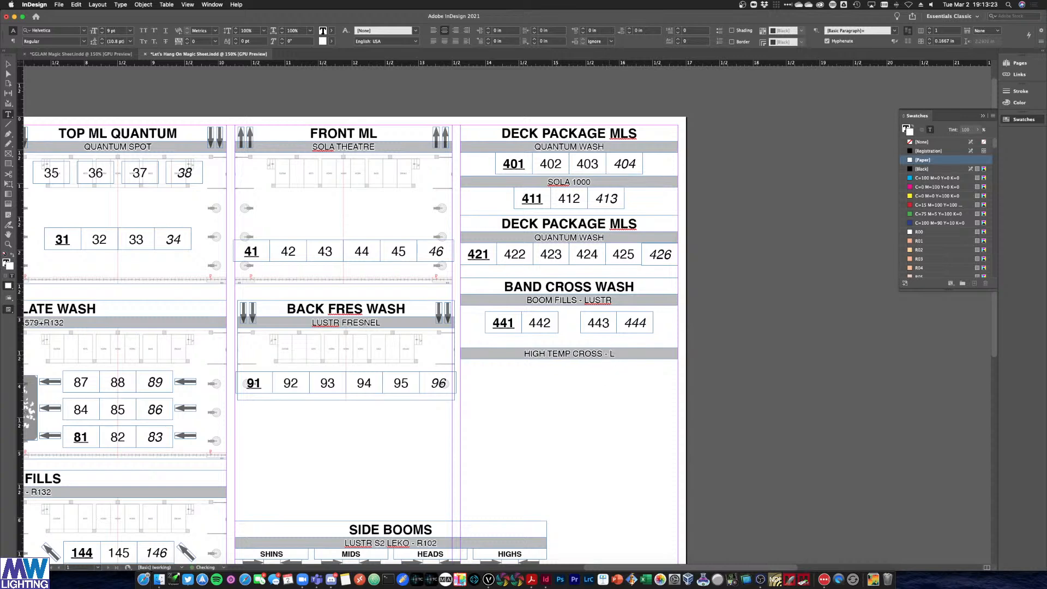
type("USTR + G")
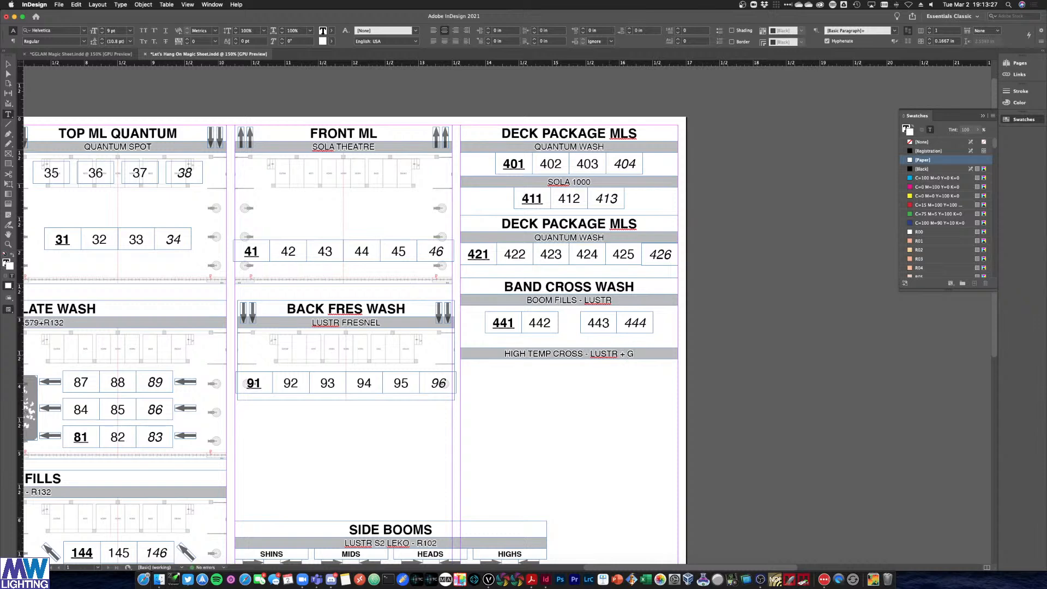
type("579")
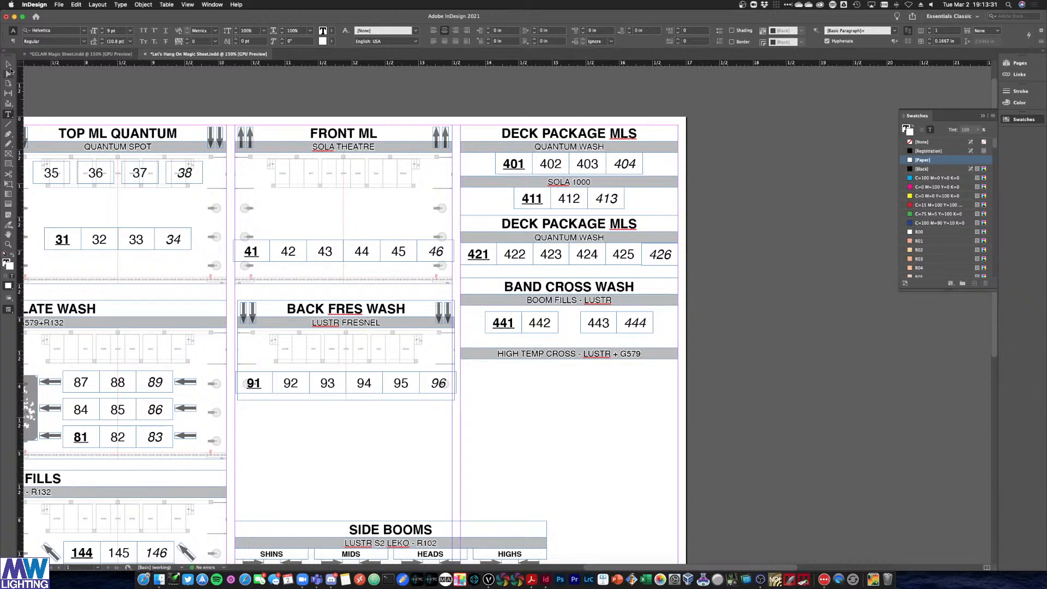
Duplicate the 441 and 444 cells beneath the HIGH TEMP CROSS bar and move both copies inward by one cell width
left_click(9, 65)
left_click(506, 326)
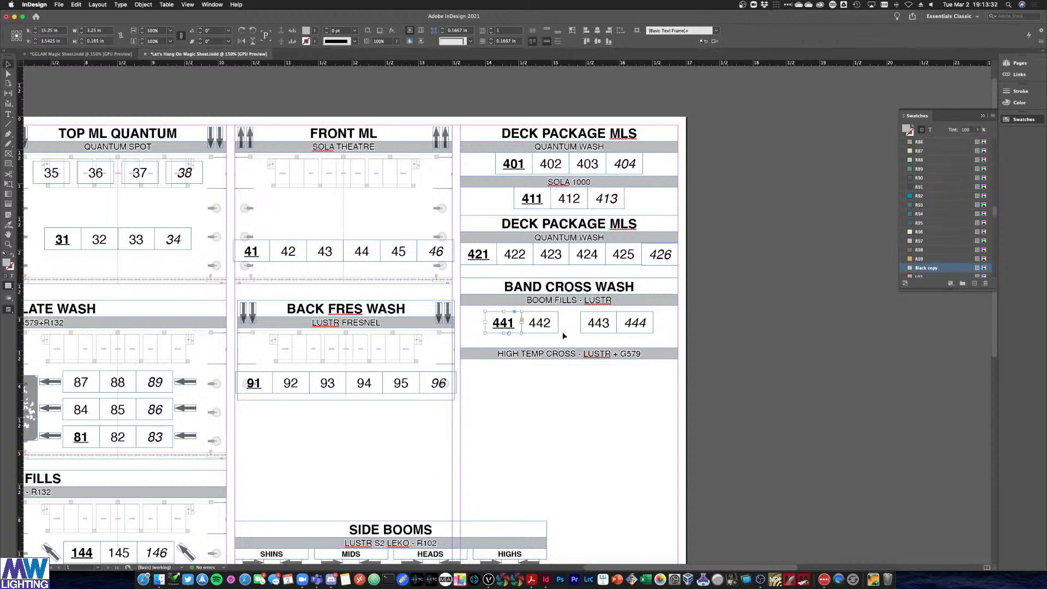
left_click(503, 322, "shift")
left_click_drag(501, 330, 500, 383)
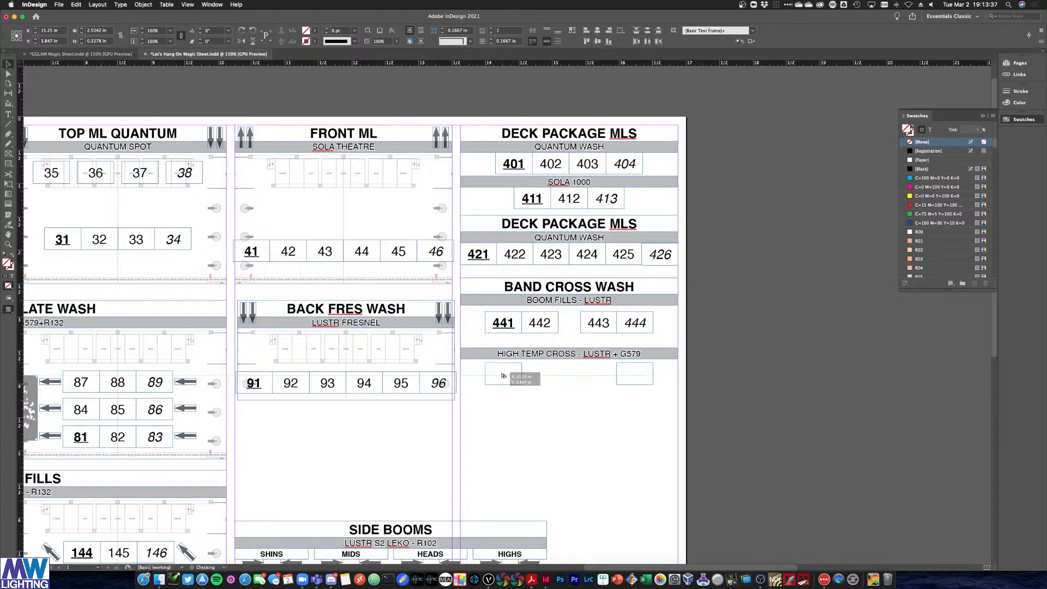
left_click(519, 418)
left_click(501, 375)
left_click_drag(509, 376, 544, 376)
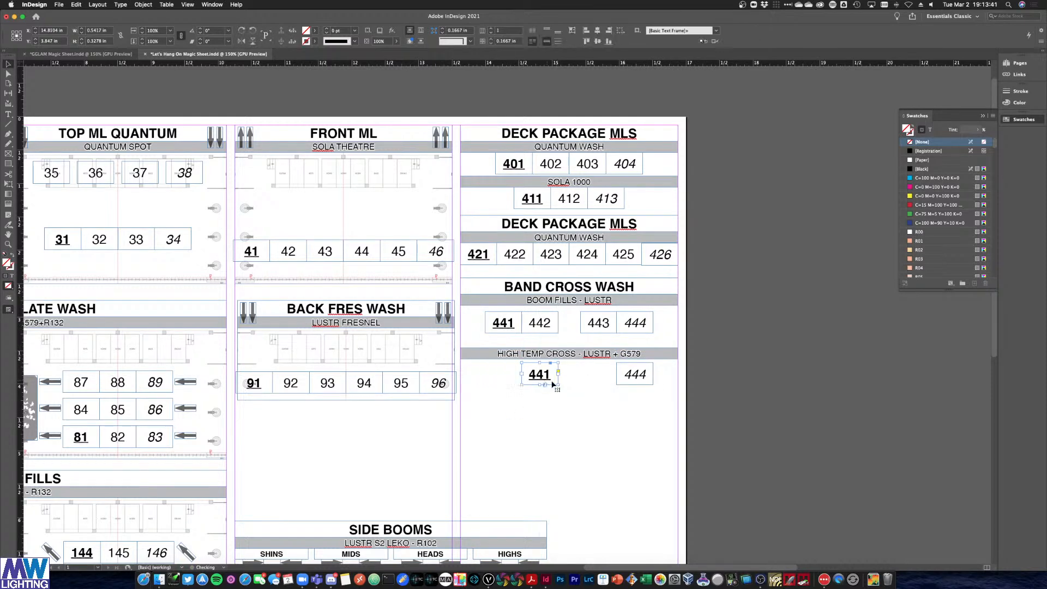
left_click(641, 380)
left_click_drag(641, 380, 605, 380)
Renumber the two HIGH TEMP CROSS cells 431 and 432
double_click(539, 376)
double_click(540, 375)
type("431")
double_click(607, 374)
type("432")
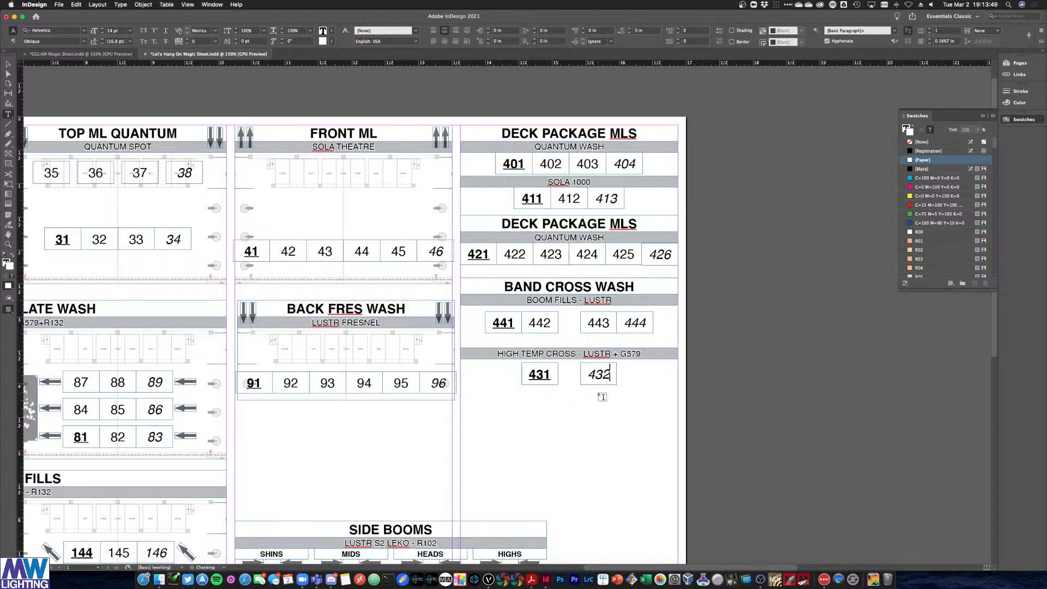
key("Escape")
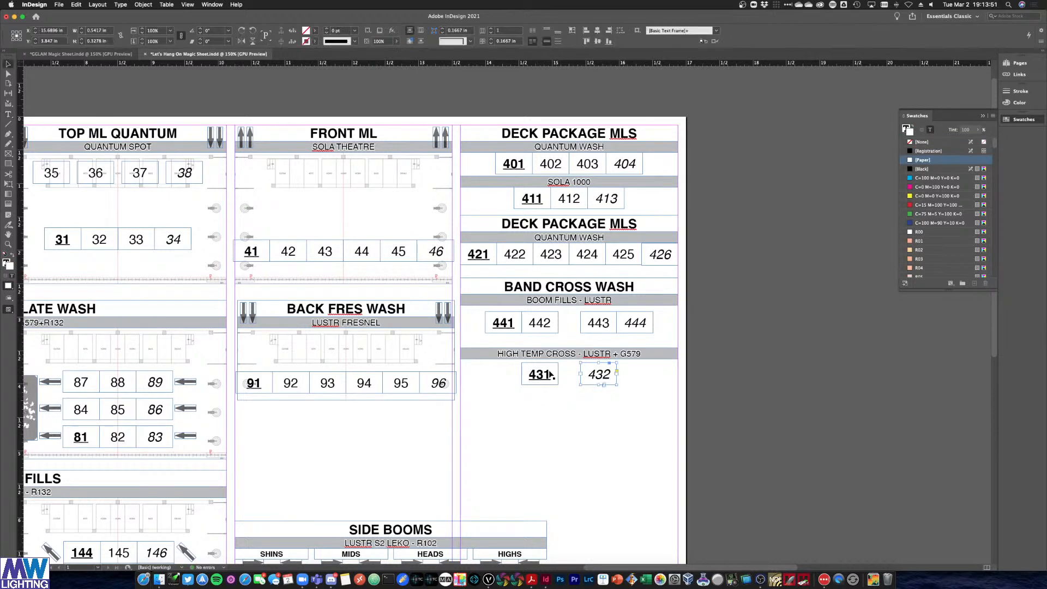
Copy the template image from HIGH SIDE TEMPLATE WASH, shrink it to about 0.45 in, and place it beside cell 431
scroll(551, 374, "left", 10)
scroll(550, 374, "left", 4)
scroll(750, 402, "right", 4)
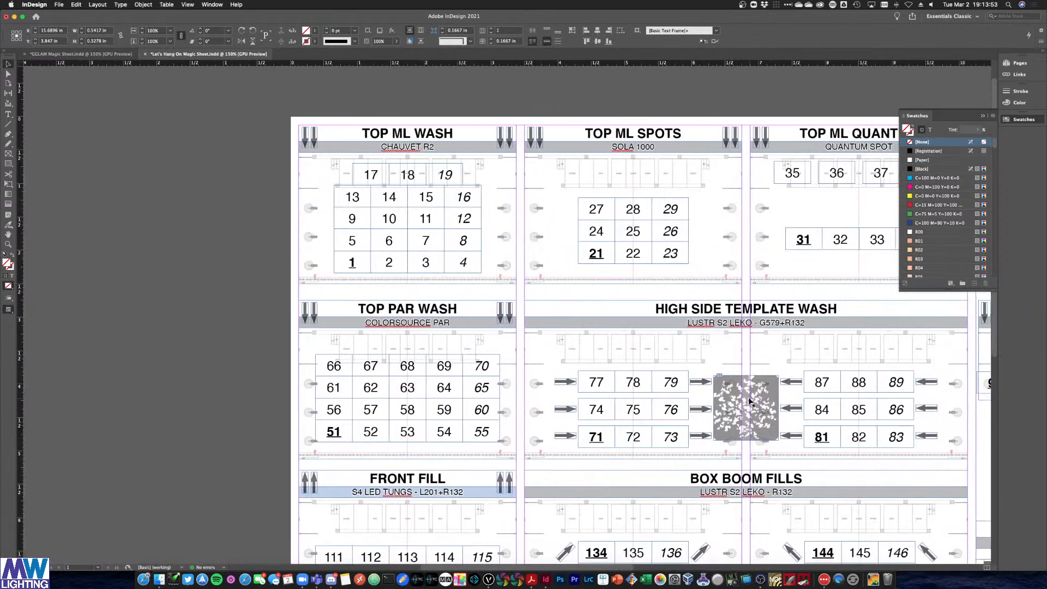
scroll(718, 419, "down", 1)
left_click(742, 375)
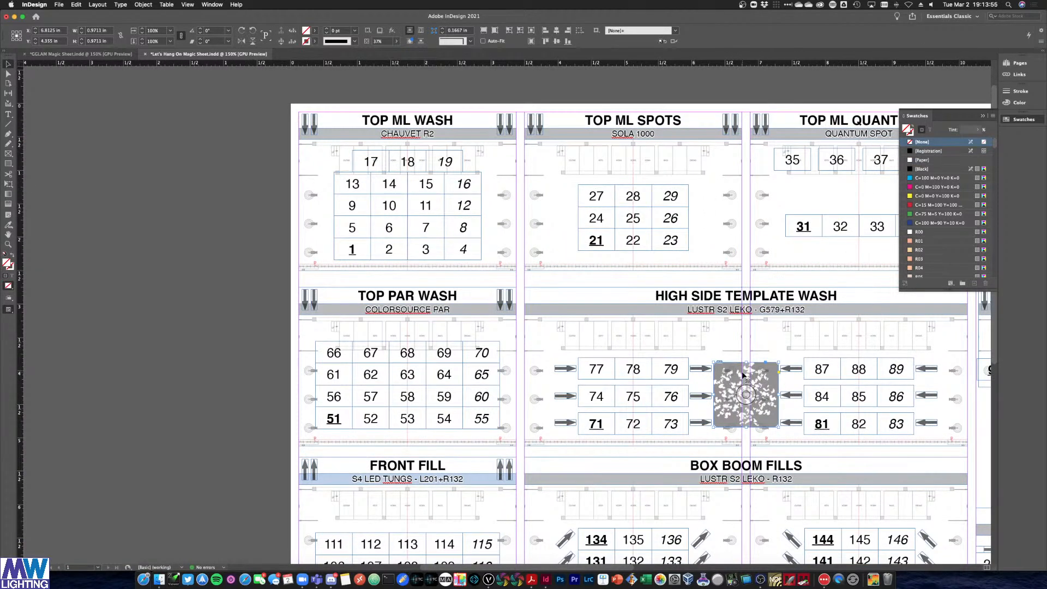
scroll(743, 375, "right", 2)
scroll(742, 376, "right", 10)
left_click(619, 404)
left_click_drag(507, 316, 487, 425)
left_click_drag(520, 457, 477, 374)
left_click_drag(428, 321, 500, 391)
left_click(550, 421)
left_click(474, 370)
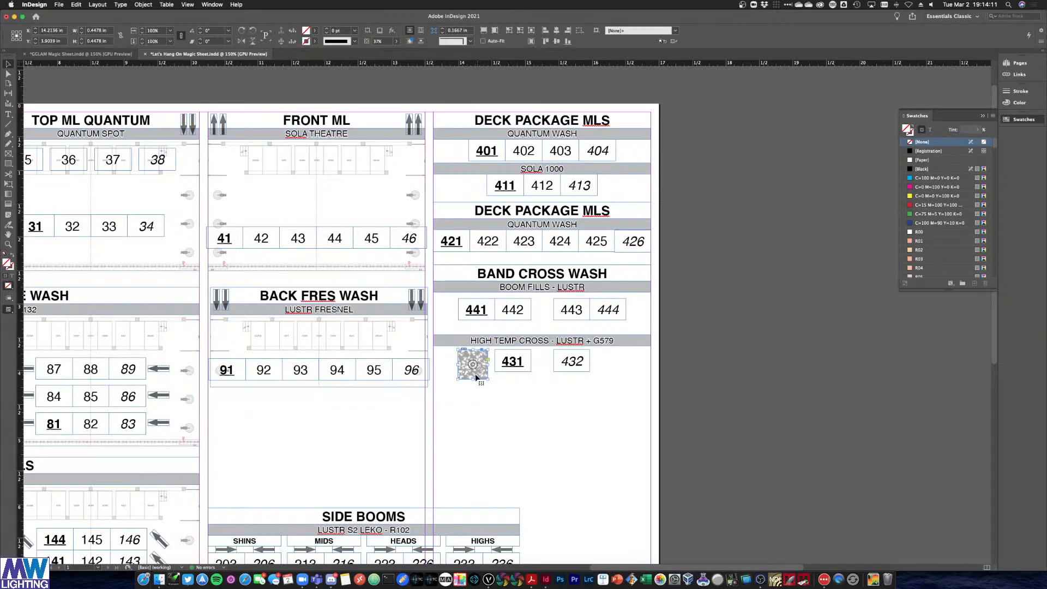
Crop the small template image to the height of the cells and place a duplicate on the outer side of cell 432
left_click_drag(473, 379, 602, 371)
left_click(501, 394)
left_click(471, 366)
left_click(567, 385)
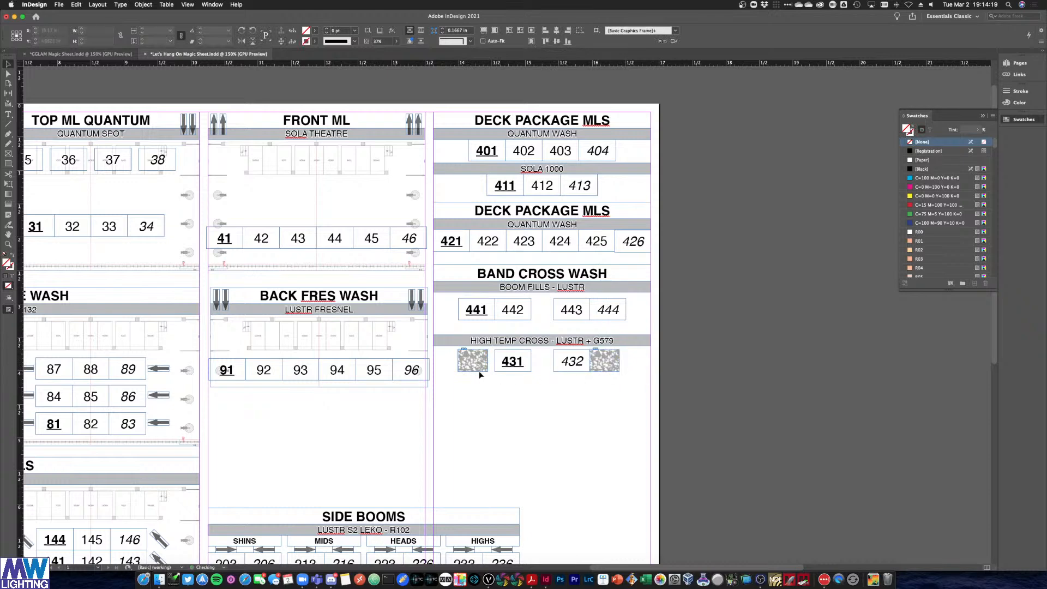
Keep a single template image centered between cells 431 and 432, and close the cells up against its sides
left_click(477, 371)
left_click_drag(472, 363, 581, 364)
left_click(583, 411)
left_click_drag(516, 362, 511, 362)
left_click(314, 428)
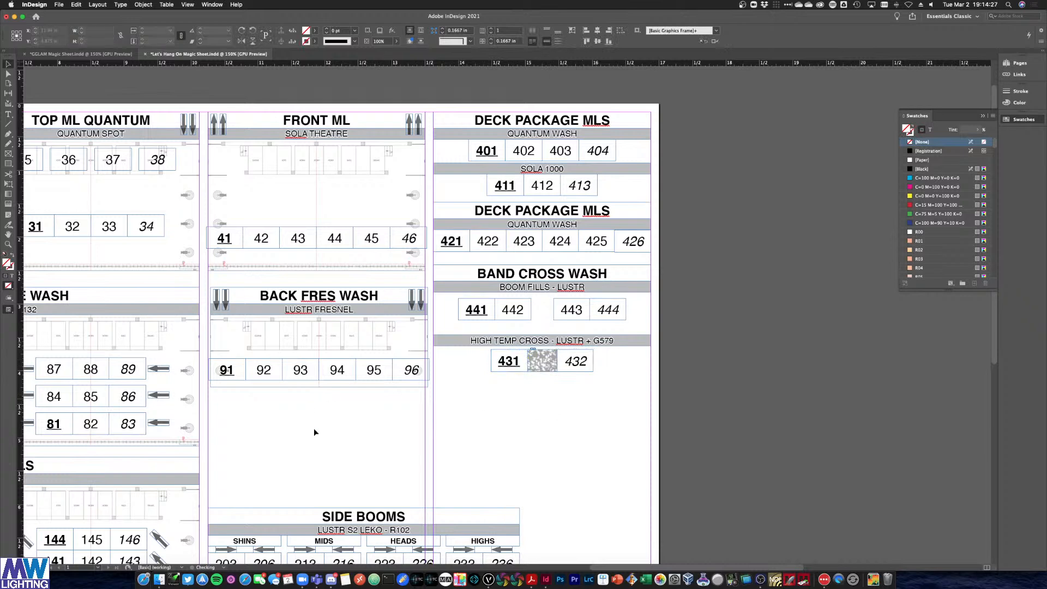
Copy the HIGH SIDE TEMPLATE WASH arrows and place inward-pointing pairs under the BOOM FILLS and HIGH TEMP CROSS cells
left_click(163, 396)
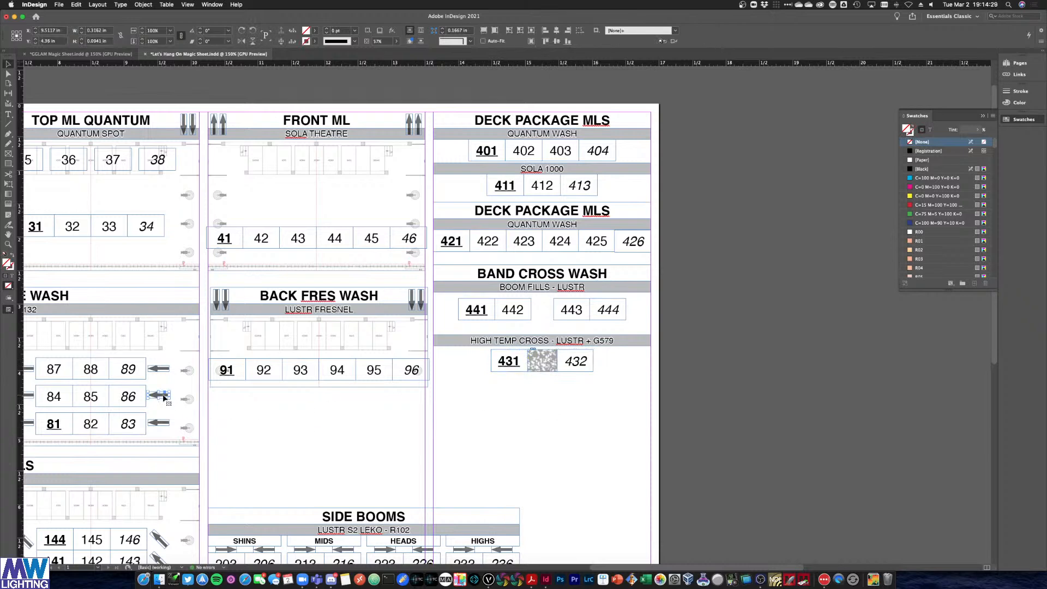
left_click_drag(163, 396, 424, 284)
left_click_drag(504, 324, 531, 348)
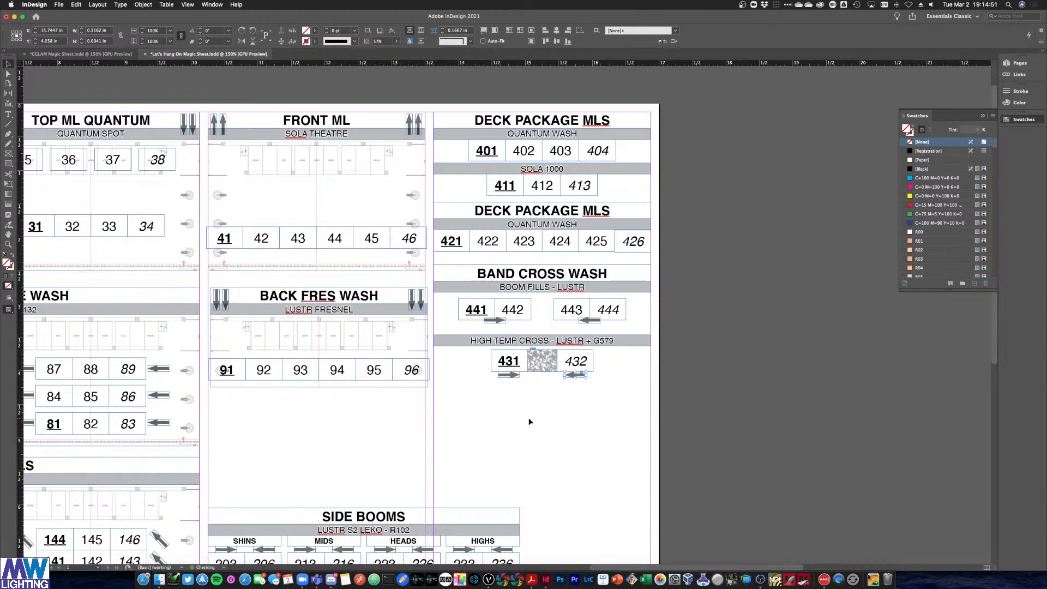
Move the HIGH TEMP CROSS bar with its cells, image and arrows up to sit directly below the BOOM FILLS arrows
left_click_drag(625, 389, 452, 332)
key("shift+Up")
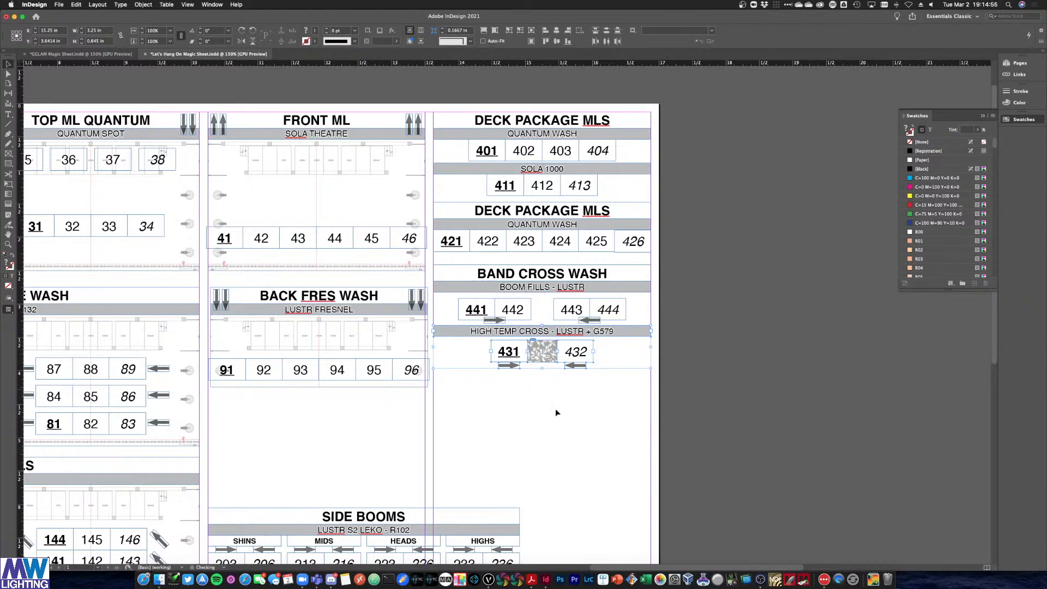
left_click(562, 418)
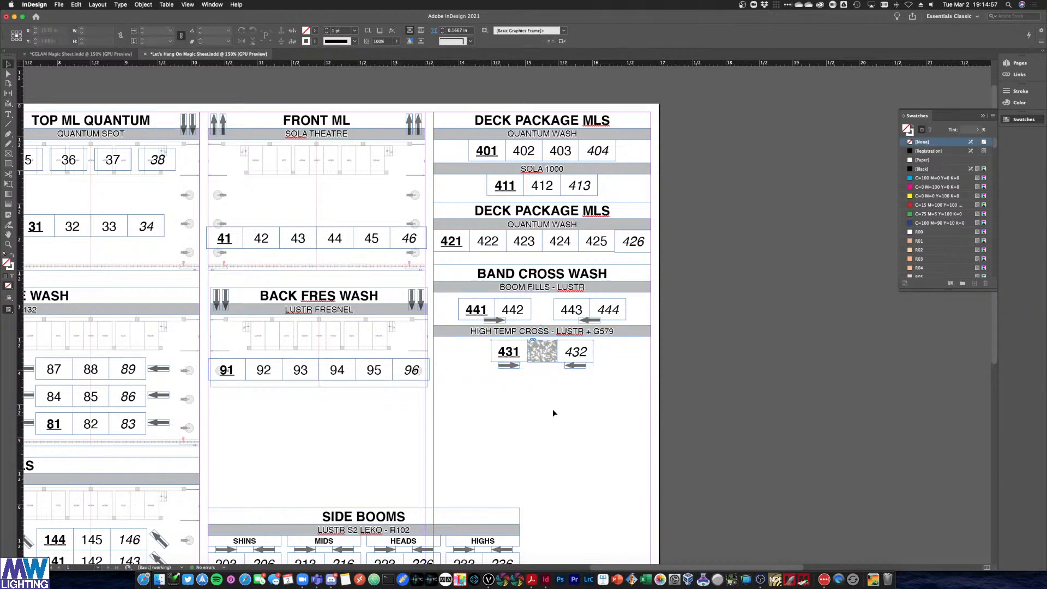
Switch to the Acrobat cheat sheet, review the channel list on page 5, and return to InDesign
key("ctrl+Up")
left_click(195, 337)
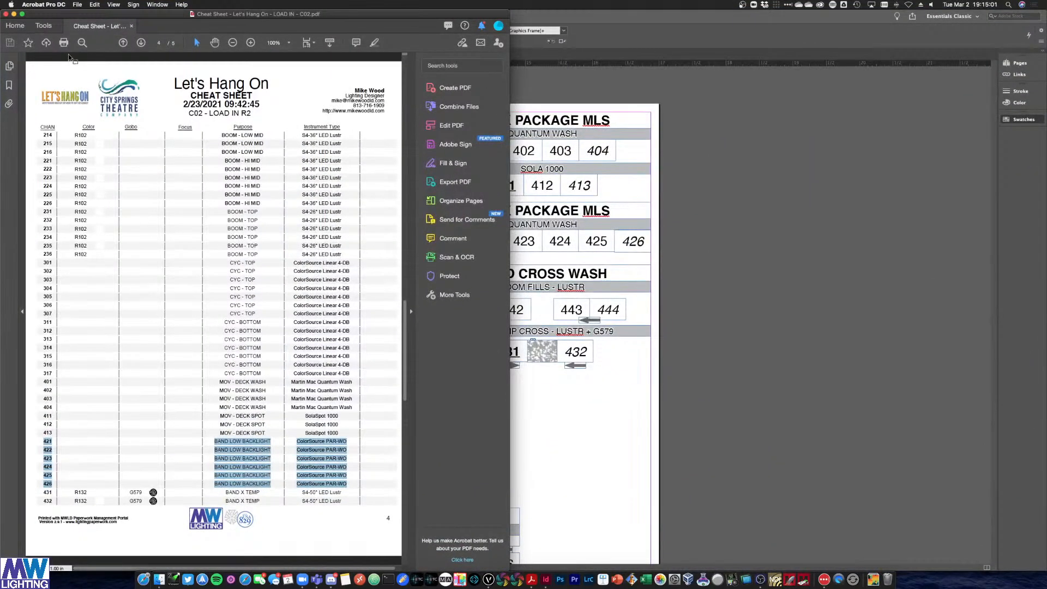
left_click(141, 43)
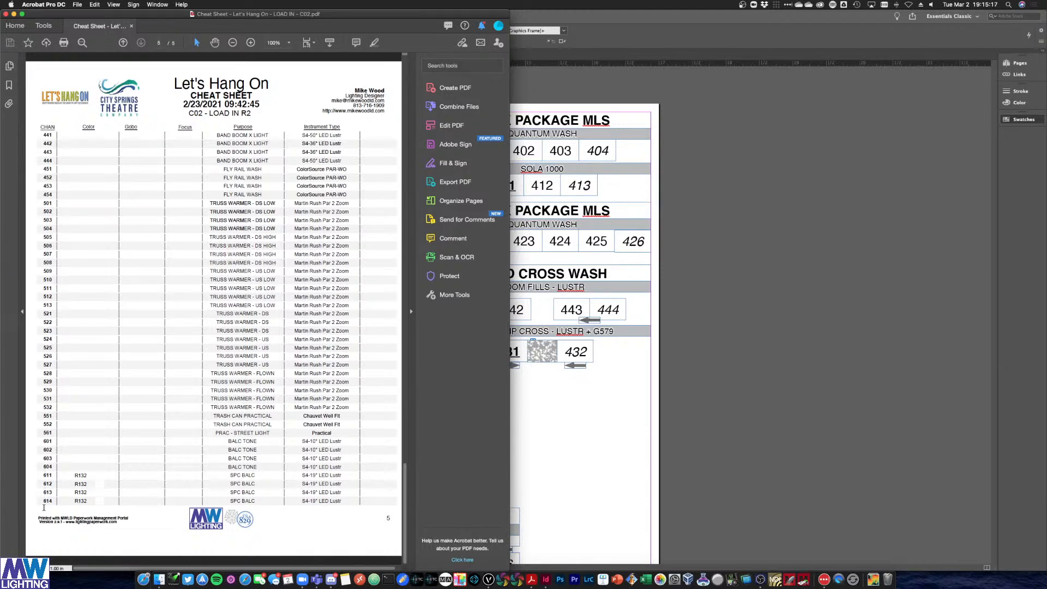
left_click(606, 462)
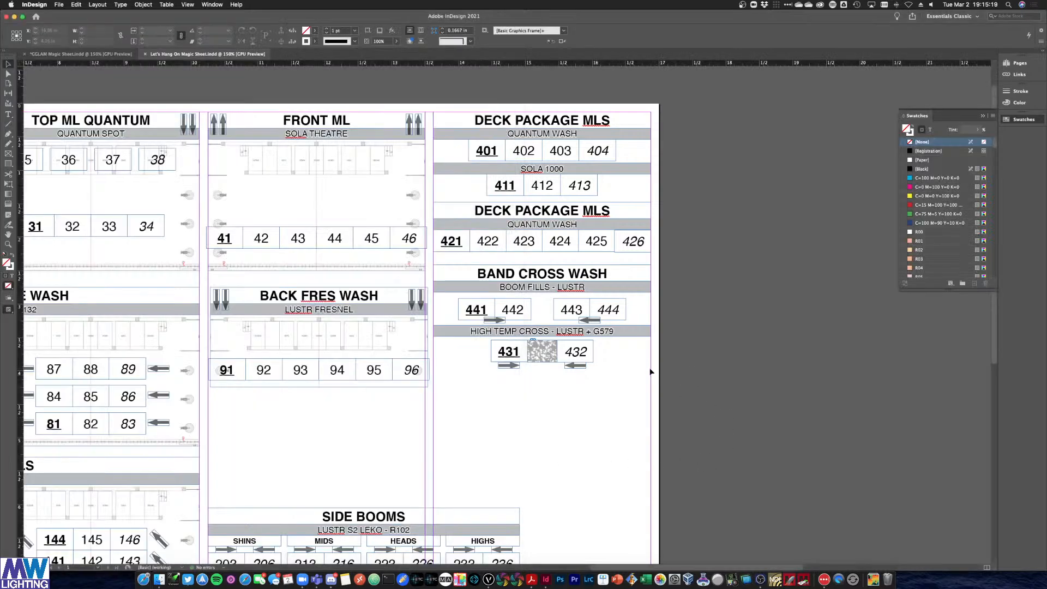
Try to shrink the whole SIDE BOOMS block to the width of a single column
scroll(652, 374, "down", 4)
scroll(649, 371, "down", 5)
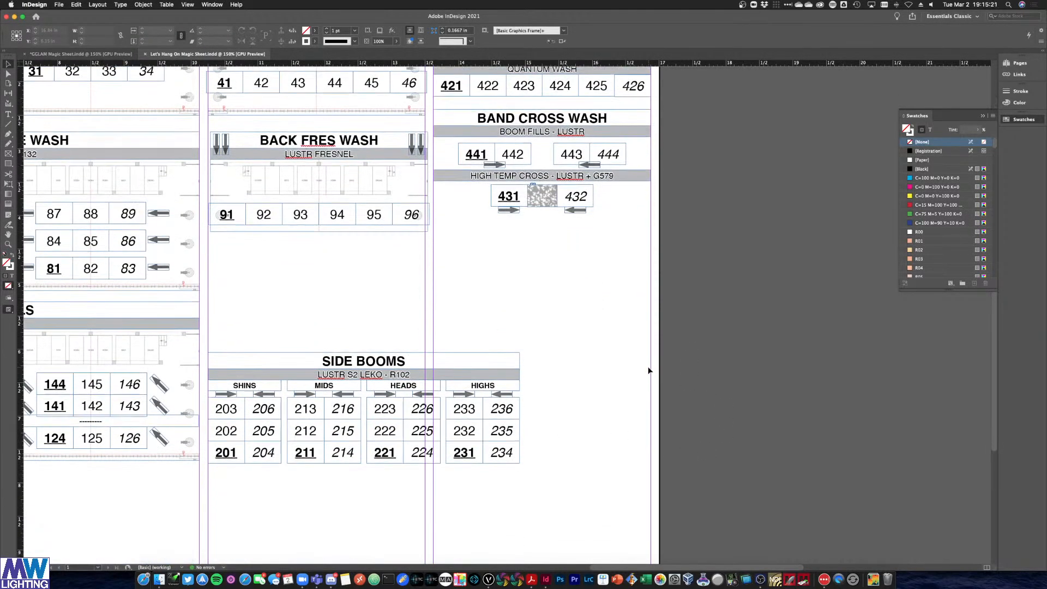
left_click_drag(553, 495, 205, 343)
scroll(205, 342, "down", 1)
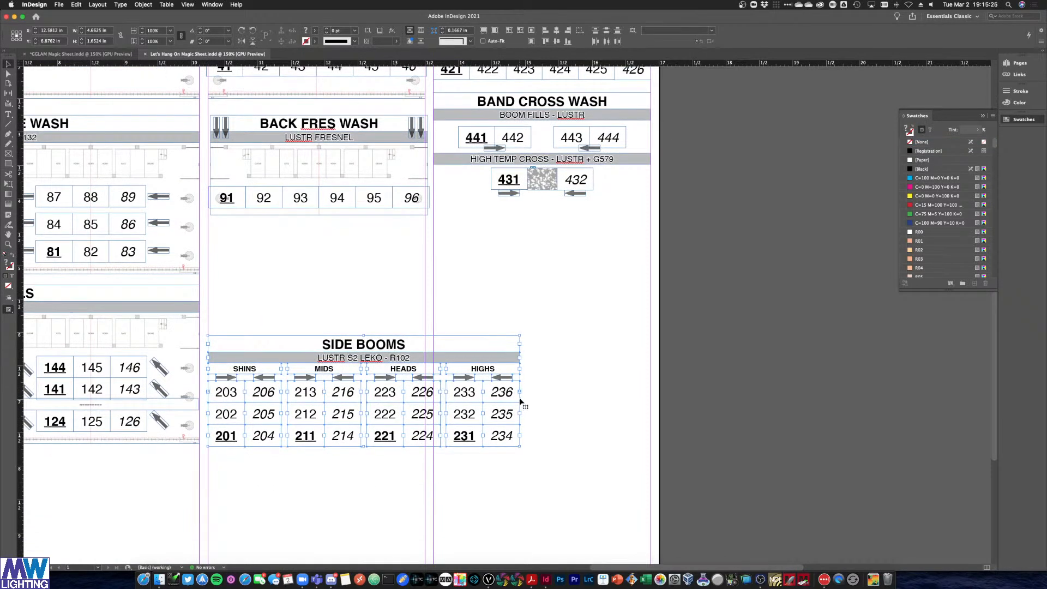
left_click_drag(520, 335, 426, 336)
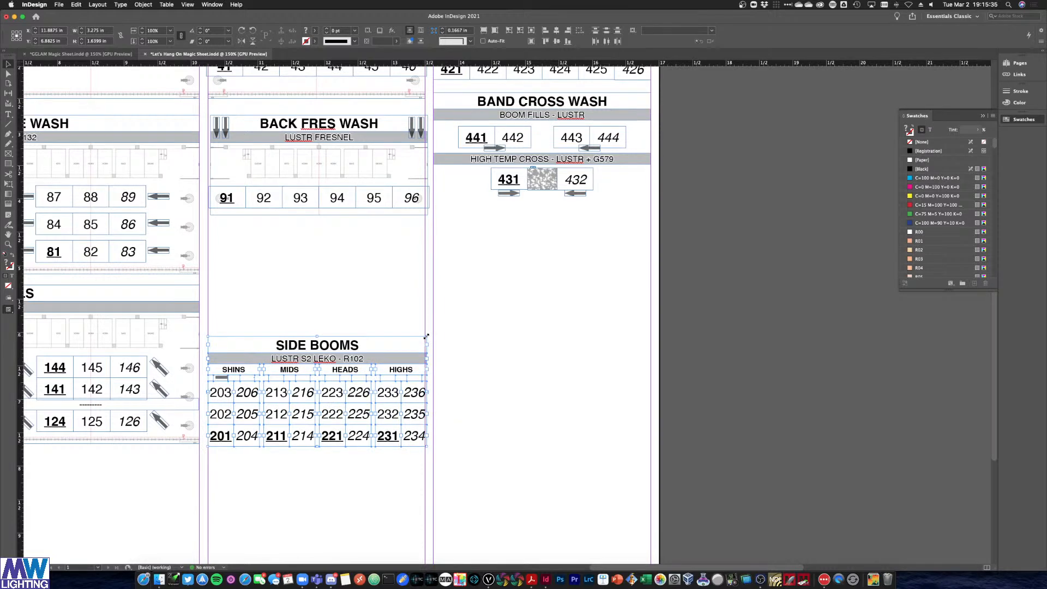
key("super+z")
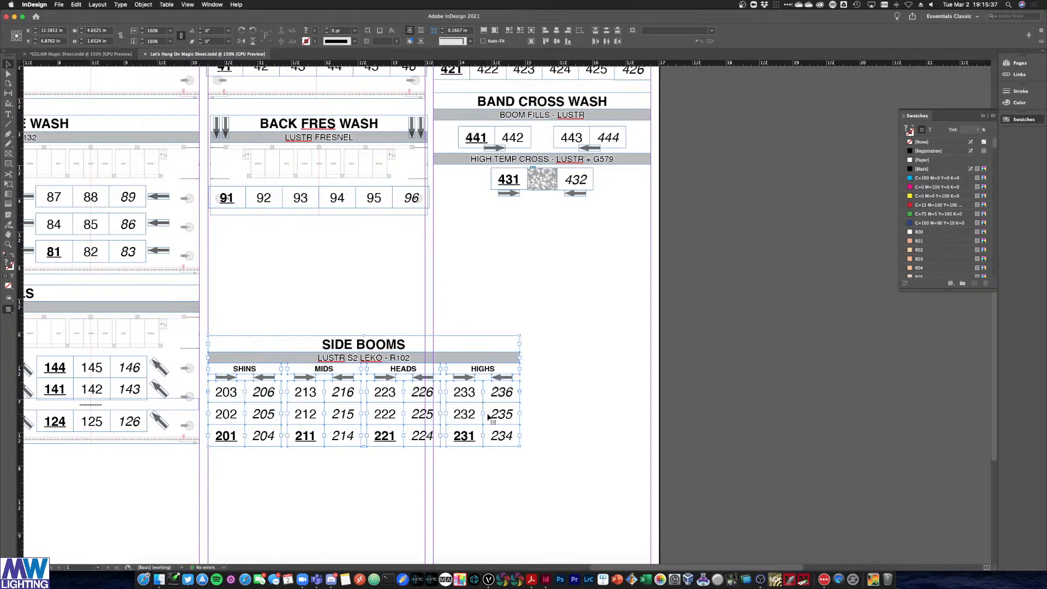
Move the SIDE BOOMS block directly below BOX BOOM FILLS and widen it to span the same two columns
key("super+minus")
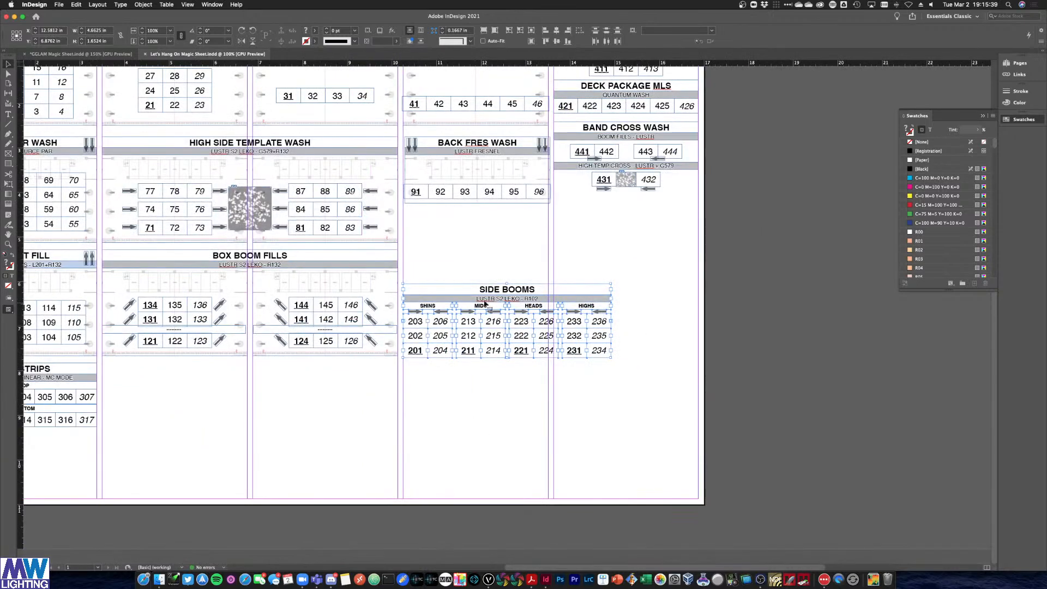
left_click_drag(489, 293, 189, 373)
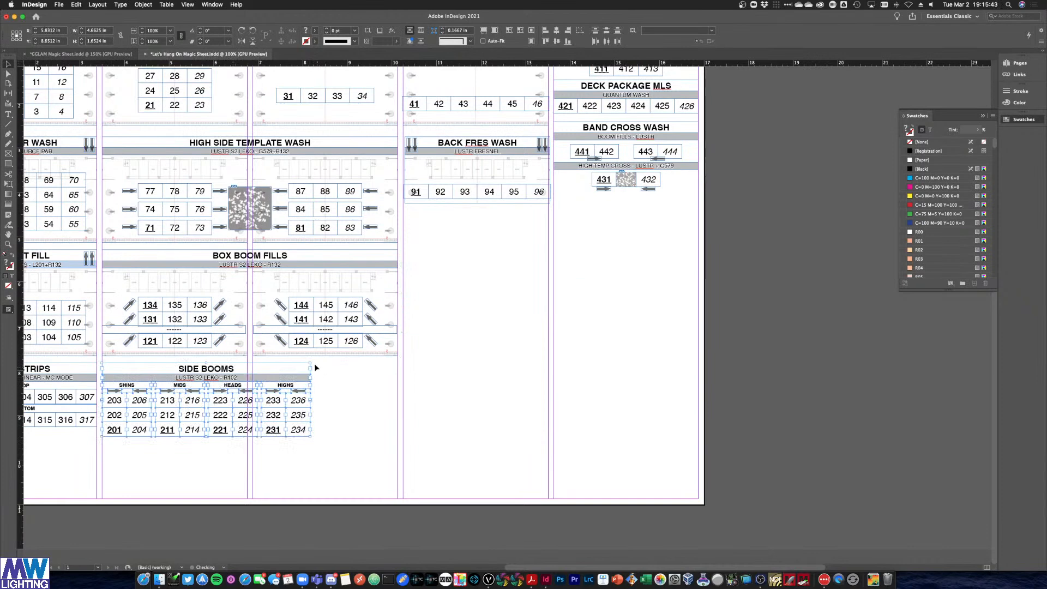
left_click_drag(308, 361, 397, 364)
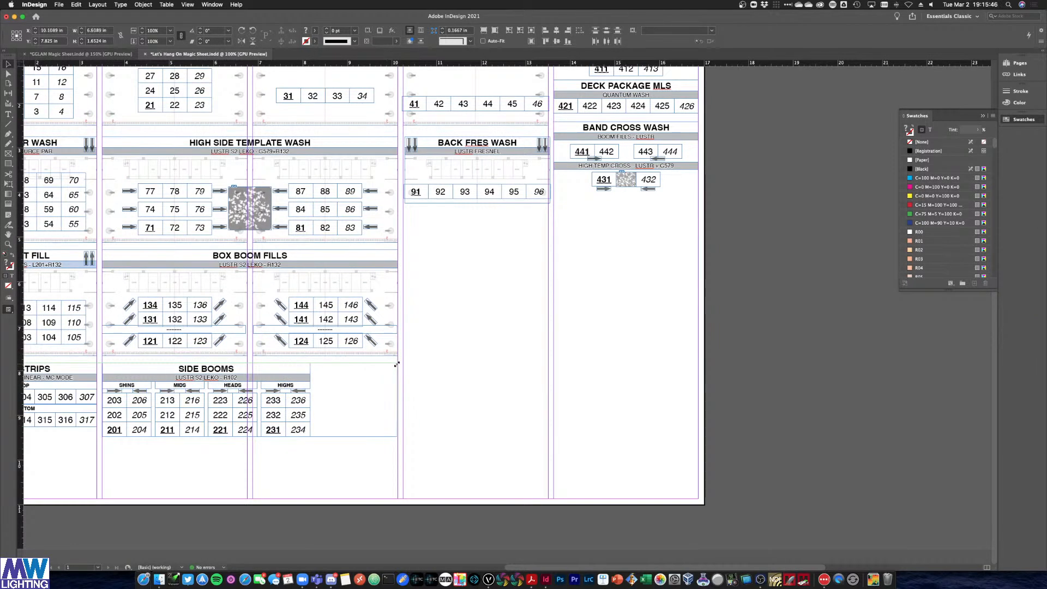
left_click(486, 373)
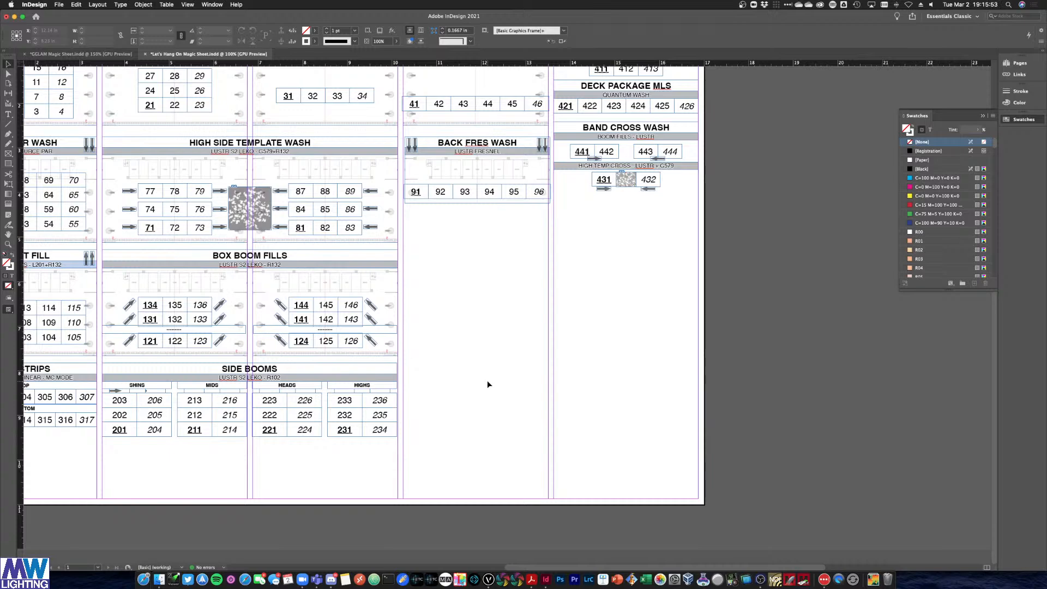
Delete the arrows from SIDE BOOMS and nudge its channel cells up beneath the SHINS, MIDS, HEADS and HIGHS headings
left_click_drag(394, 389, 103, 396)
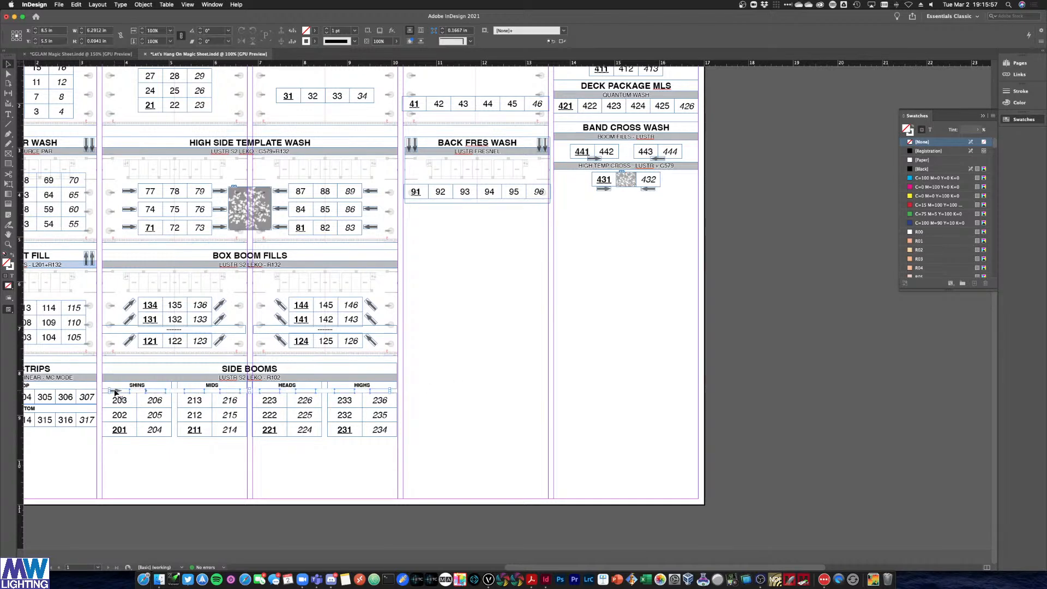
left_click_drag(413, 457, 119, 393)
key("Up")
key("Up")
key("Up")
key("Up")
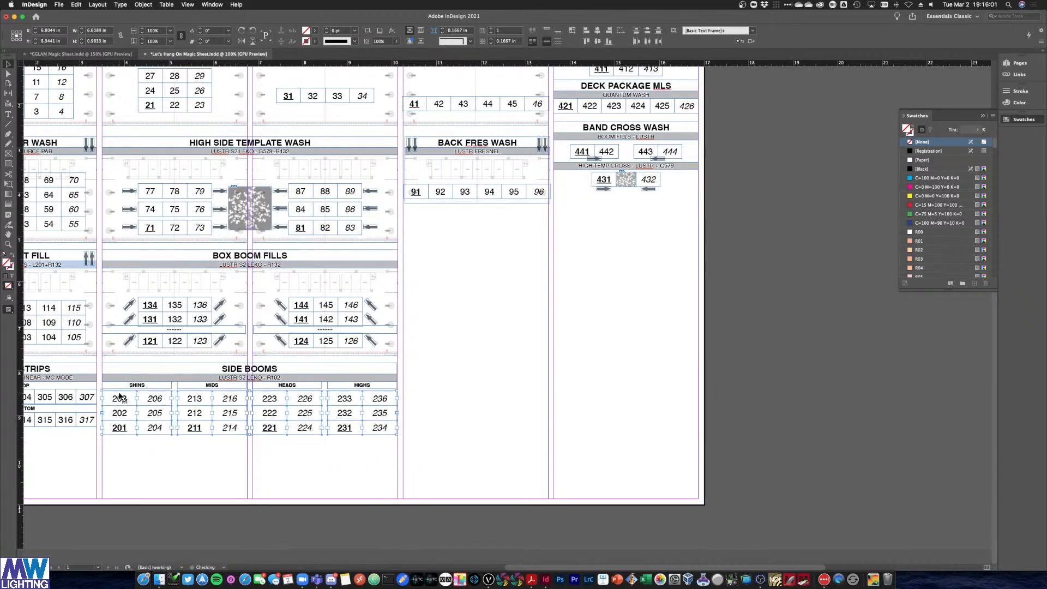
left_click(473, 387)
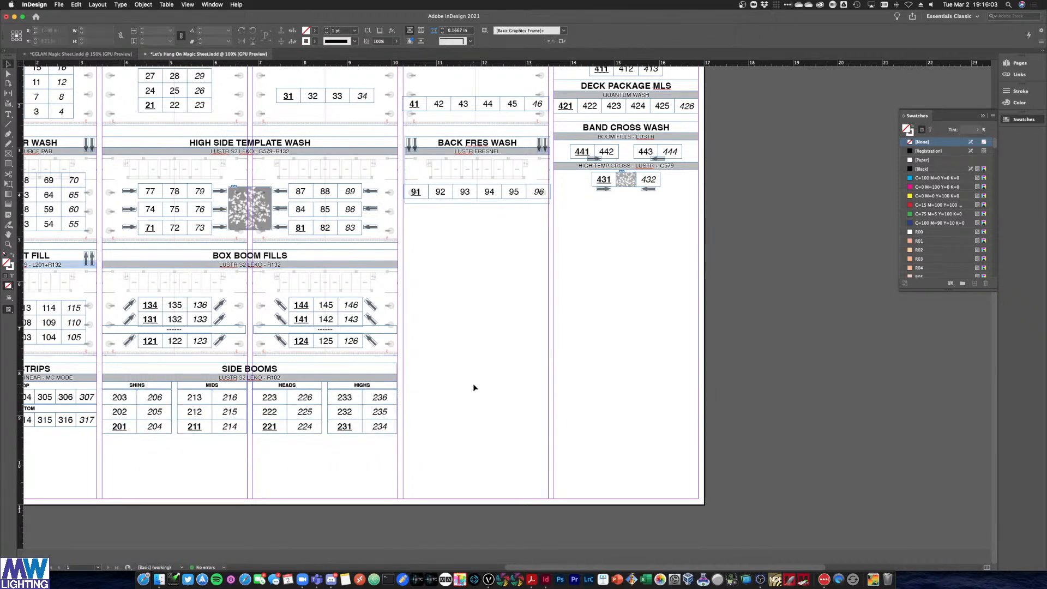
Save the magic sheet and check the remaining channels on page 5 of the Acrobat cheat sheet
key("super+s")
scroll(612, 353, "left", 3)
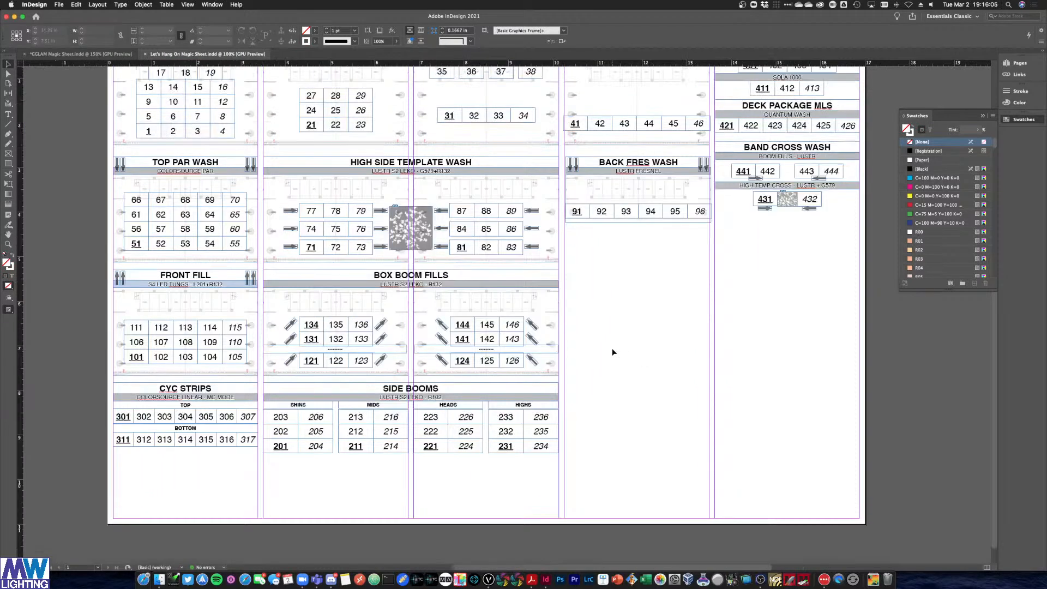
scroll(612, 352, "right", 3)
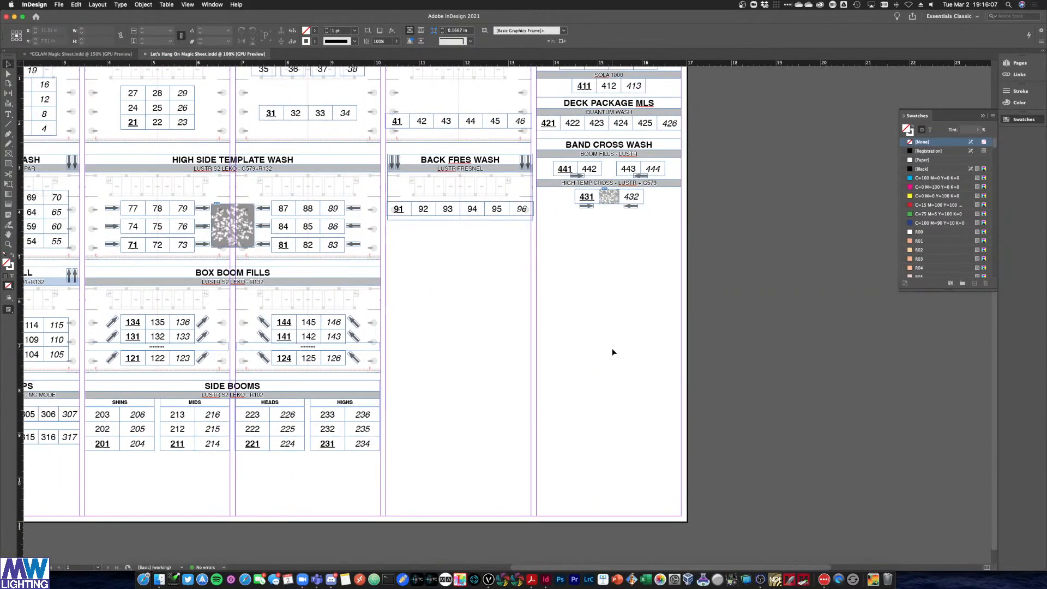
key("ctrl+Up")
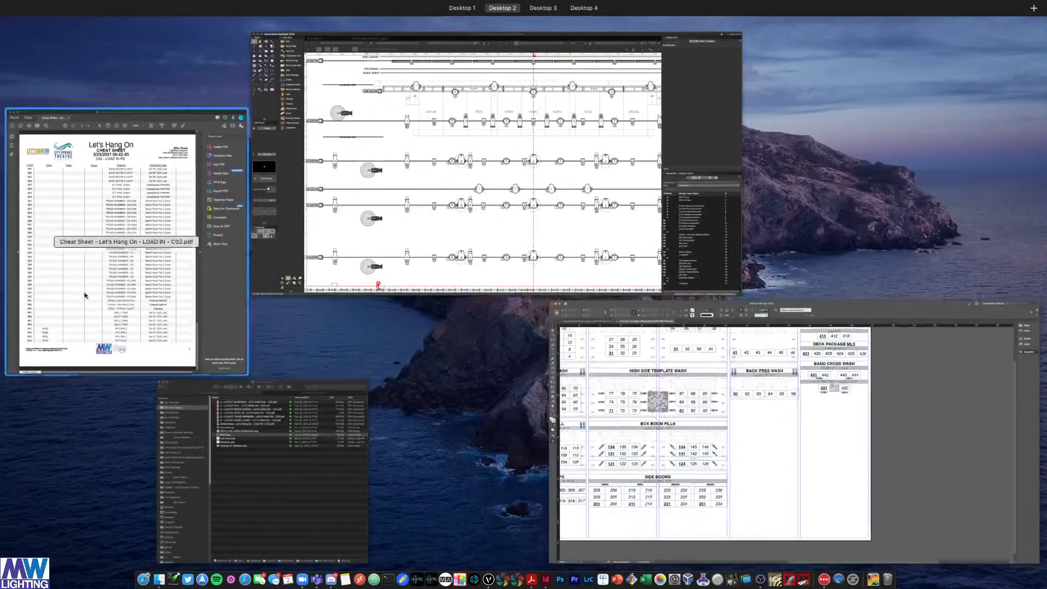
left_click(87, 294)
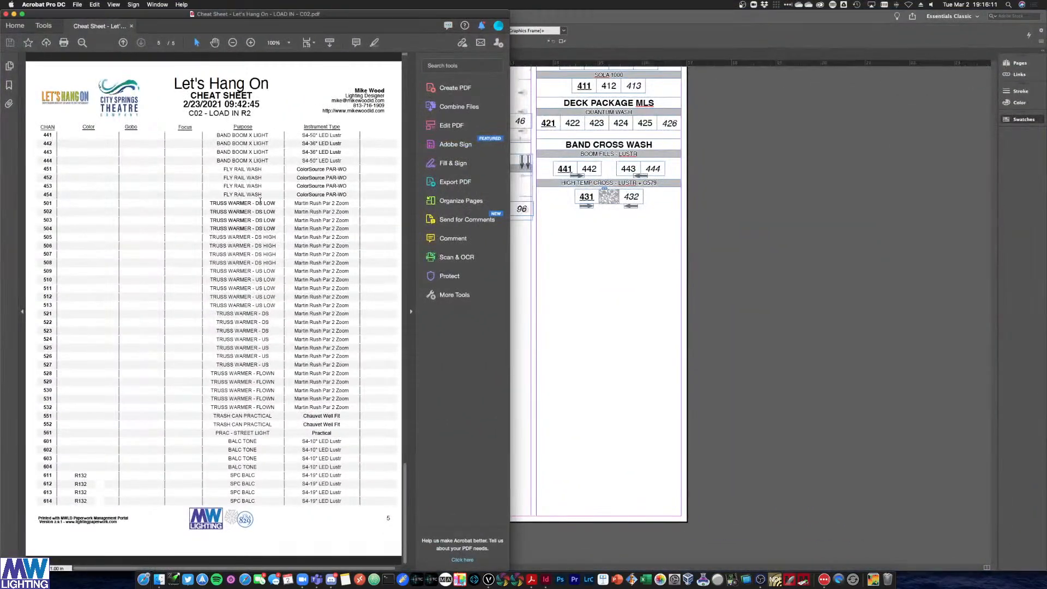
left_click(570, 291)
Switch to the Vectorworks lighting plot and open the sheet layer 4 [LX PLOT DECK US]
key("ctrl+Up")
left_click(519, 221)
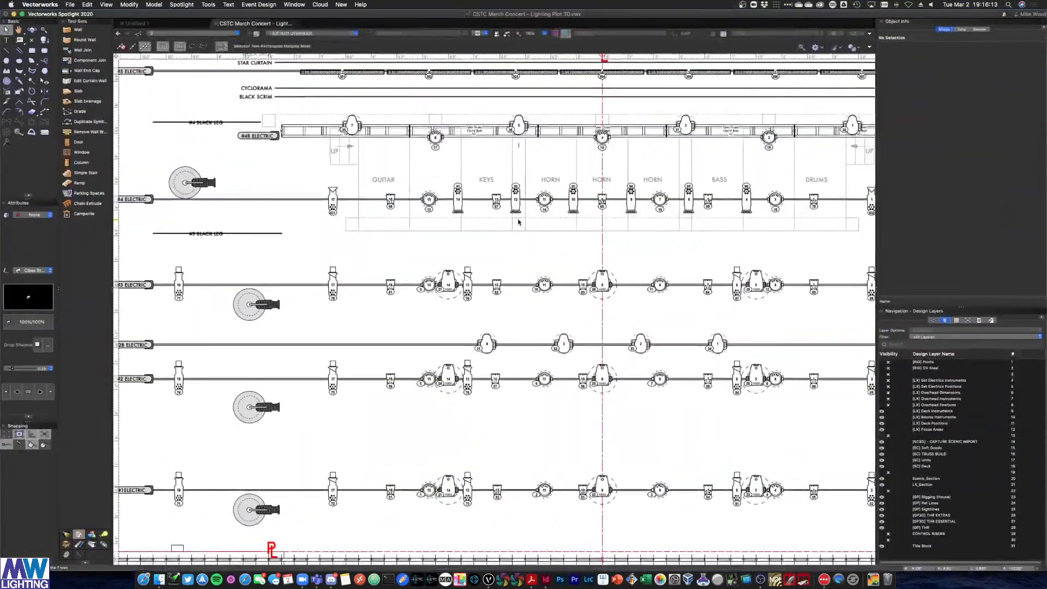
scroll(518, 219, "down", 4)
left_click(349, 33)
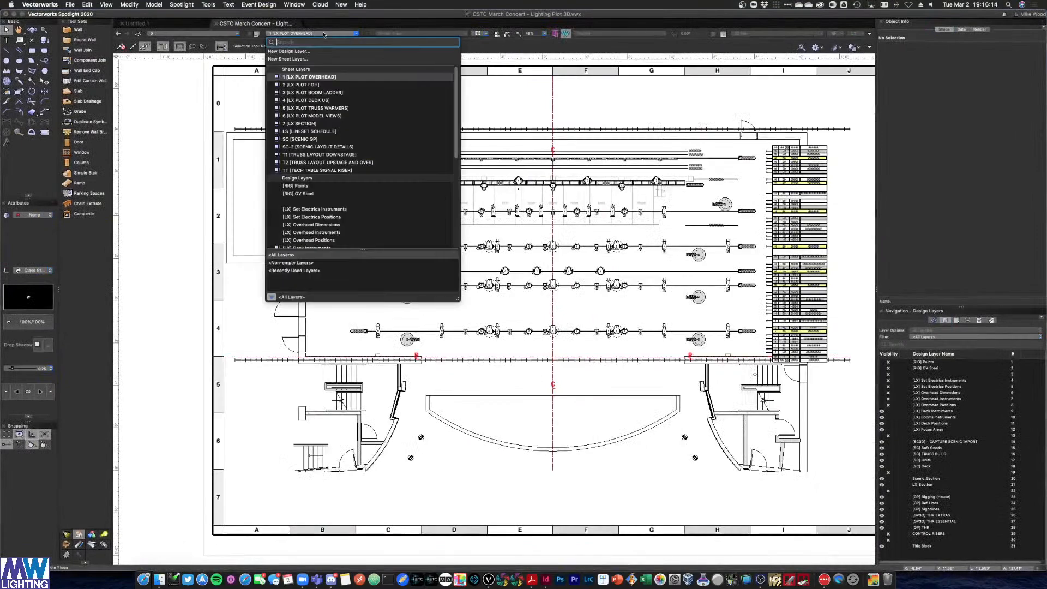
left_click(317, 100)
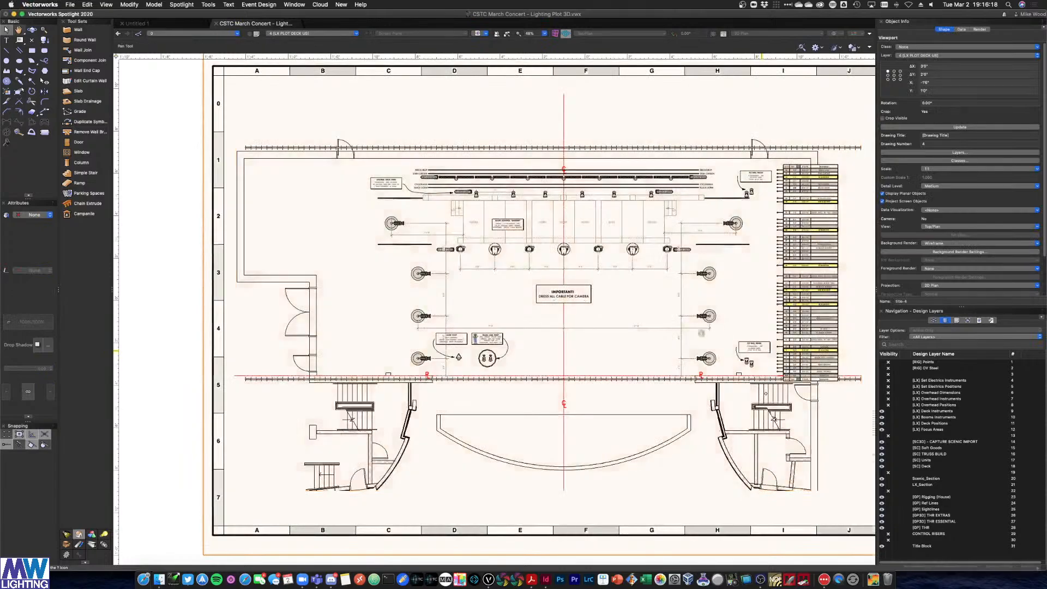
Examine the positions of the FLY RAIL WASH units on the deck plot and return to InDesign
left_click_drag(765, 328, 553, 324)
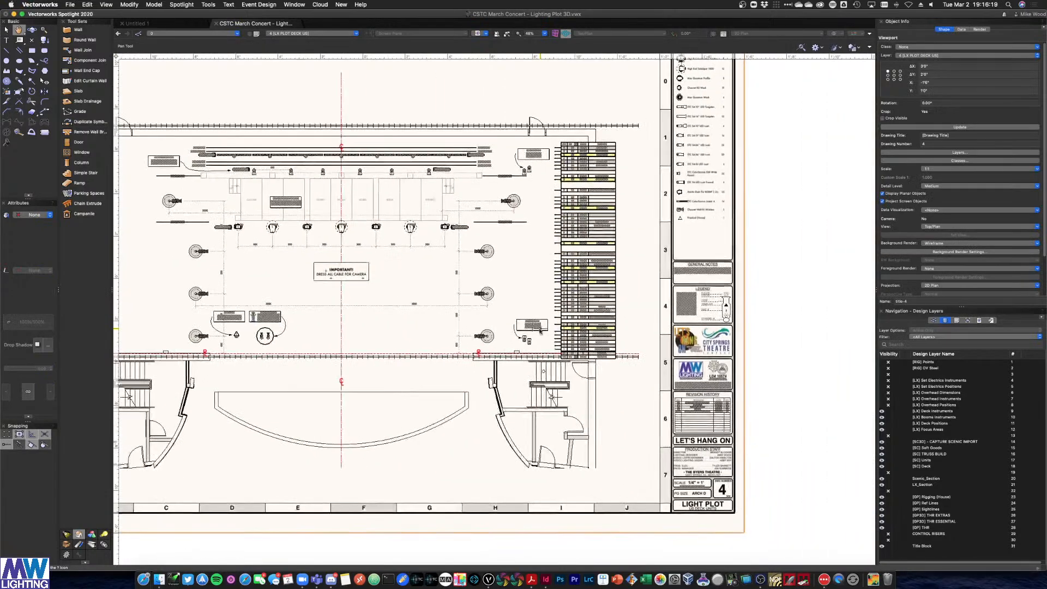
scroll(541, 340, "up", 3)
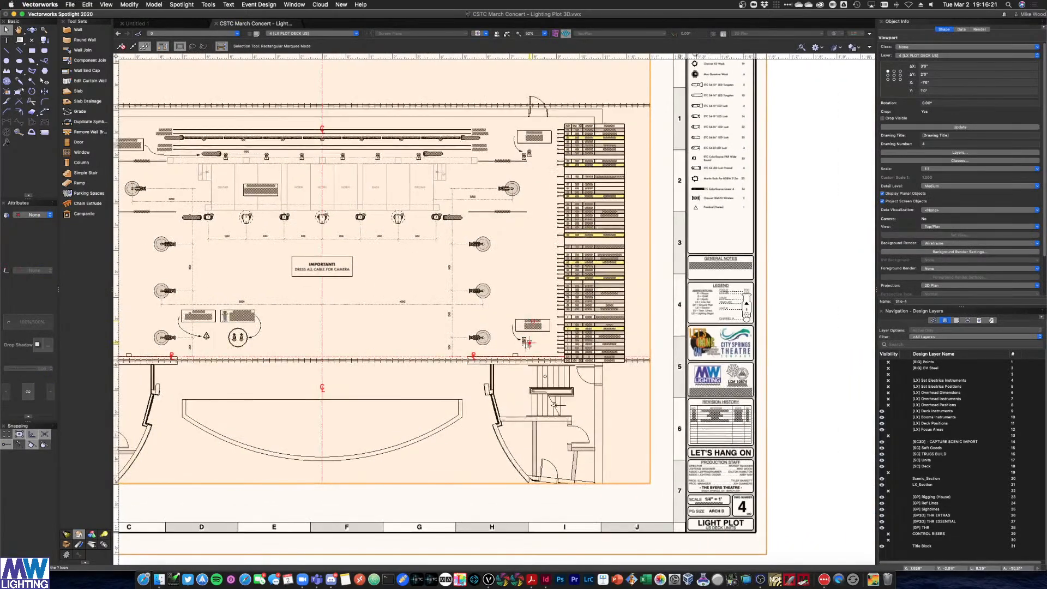
scroll(549, 177, "up", 5)
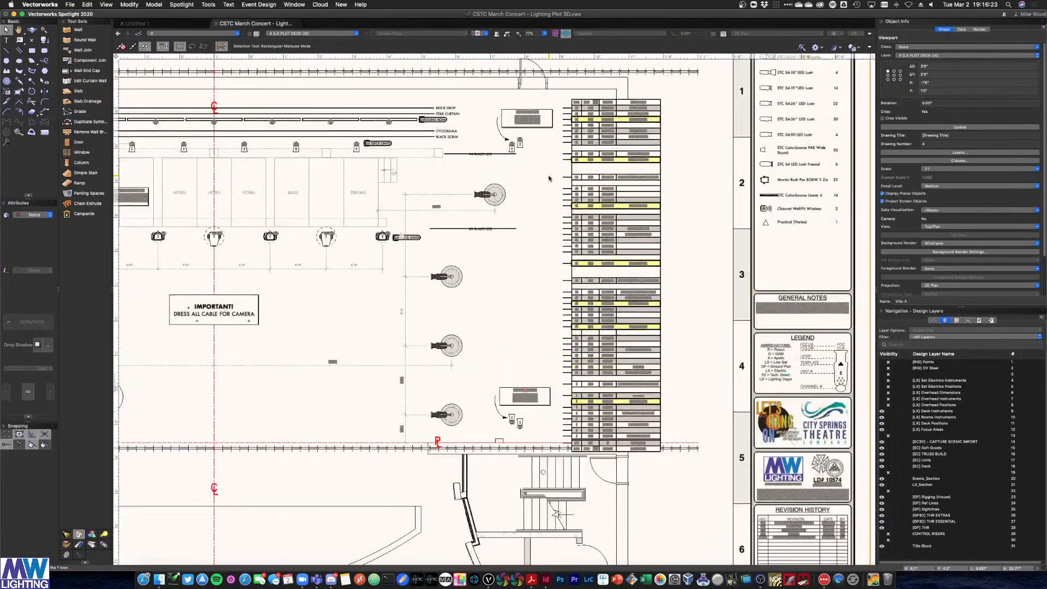
scroll(527, 139, "up", 2)
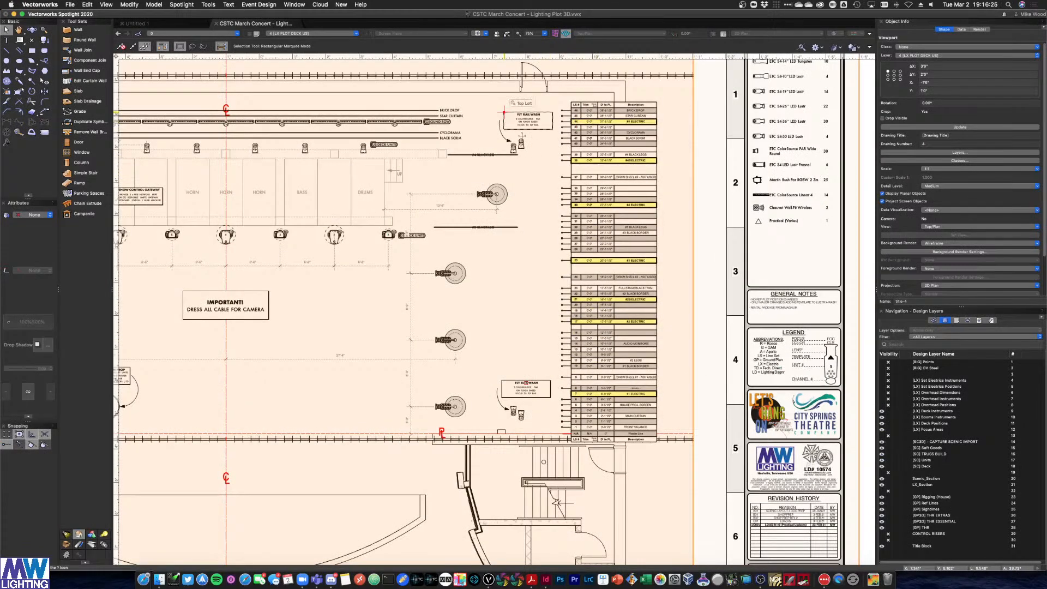
scroll(521, 140, "up", 4)
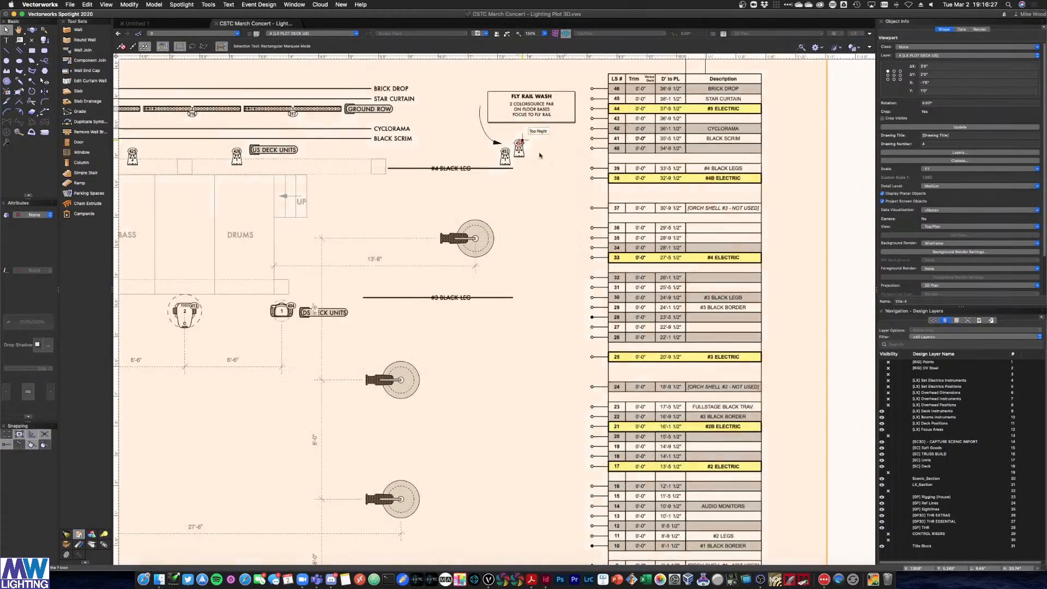
scroll(590, 337, "down", 6)
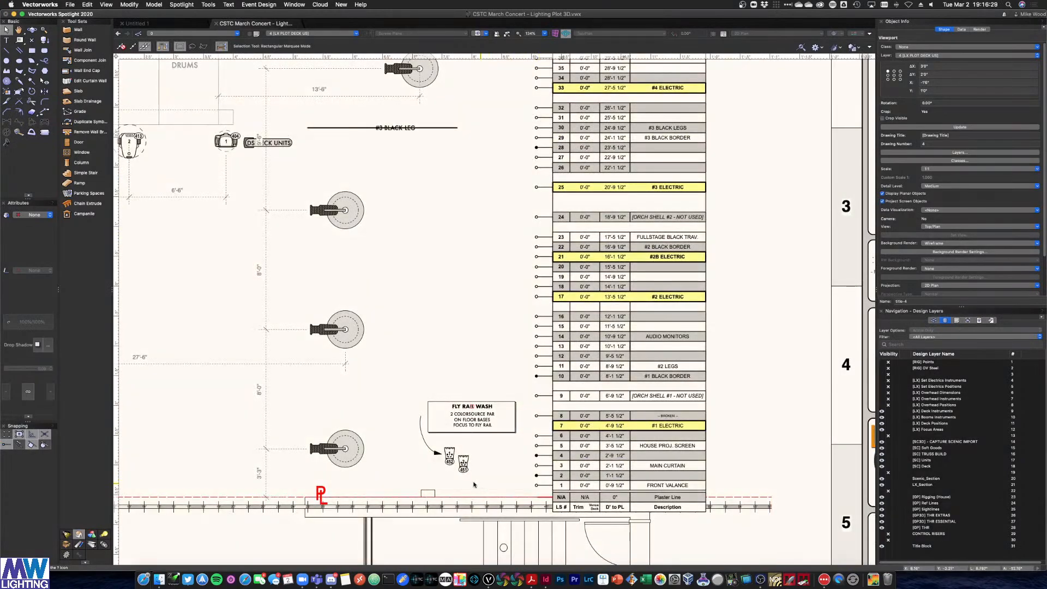
scroll(463, 478, "up", 3)
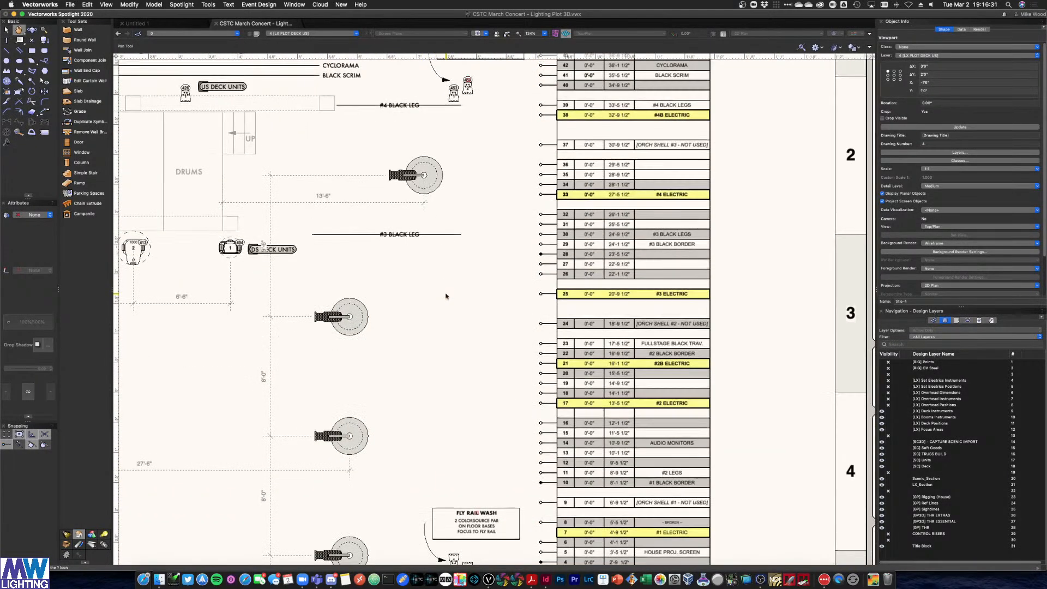
key("ctrl+Up")
left_click(461, 86)
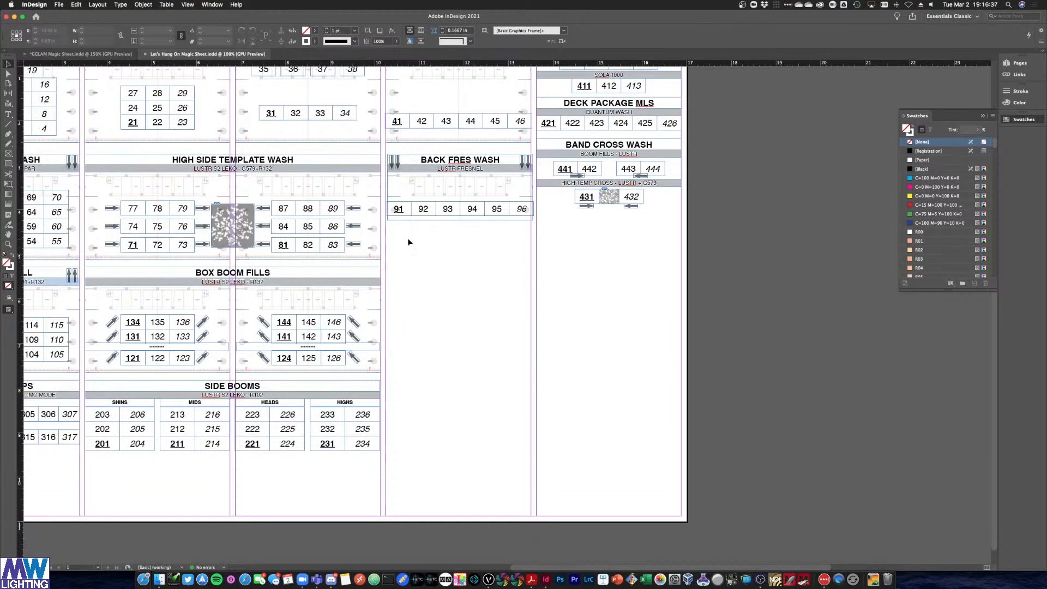
Copy channel cells 41, 44 and 46 from FRONT ML into the empty area below BACK FRES WASH
scroll(408, 237, "up", 3)
left_click(404, 309)
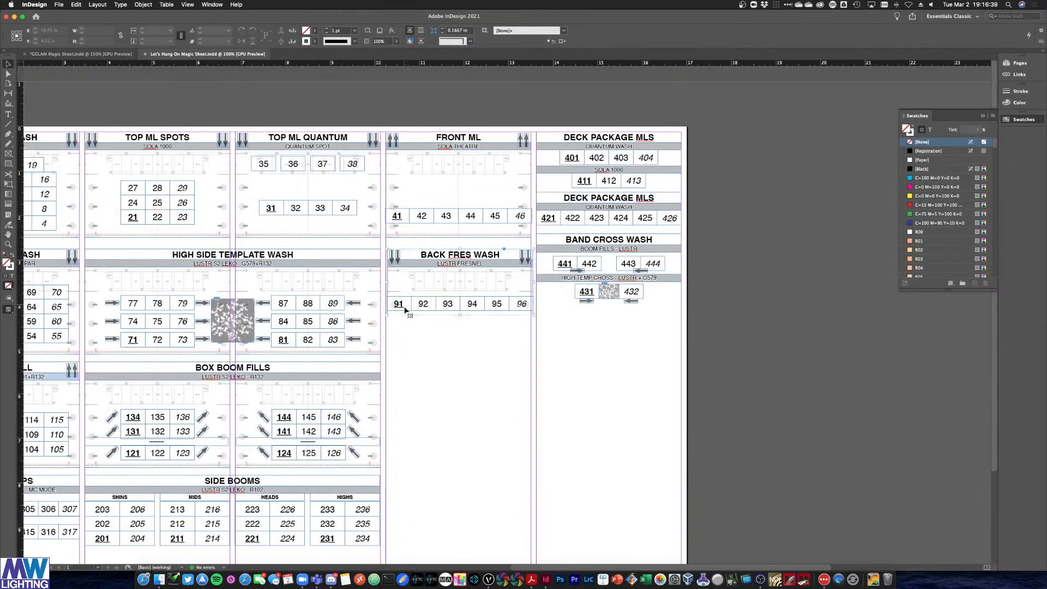
left_click(403, 217)
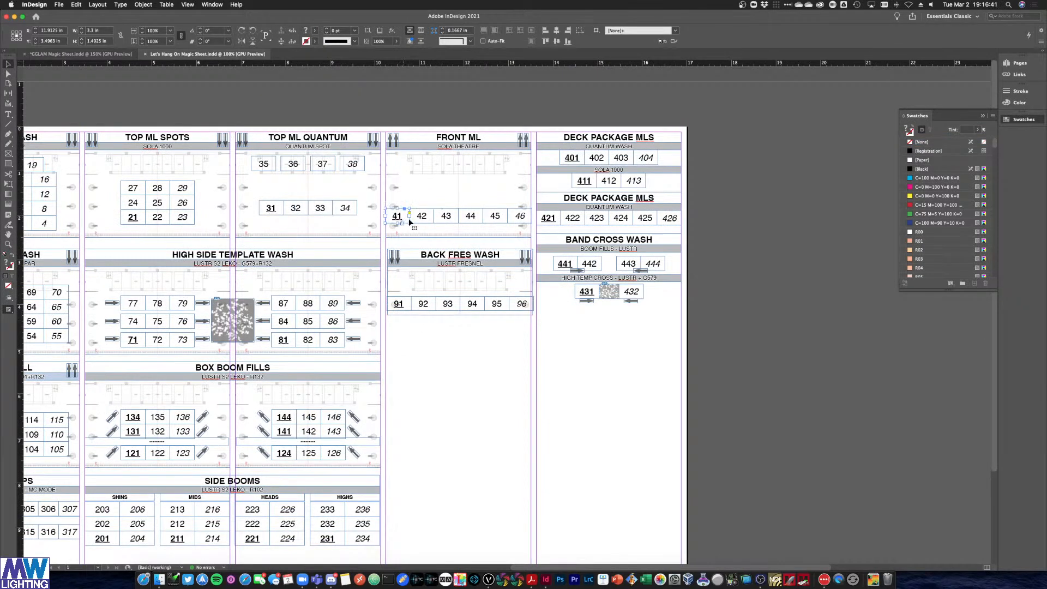
double_click(410, 221)
left_click(478, 218, "shift")
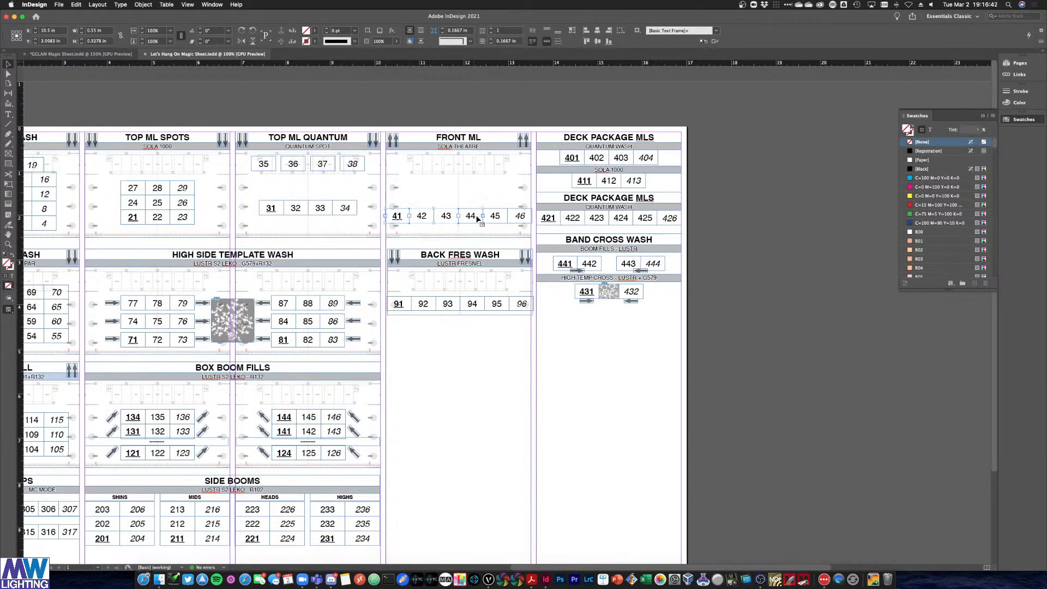
left_click(514, 218, "shift")
left_click_drag(476, 219, 445, 352)
Arrange the copied cells into one touching vertical stack of four, with 46 uppermost, two 44 cells, and 41 lowest
left_click(488, 426)
left_click(446, 387)
left_click_drag(448, 388, 444, 358)
left_click(486, 386)
key("super+equal")
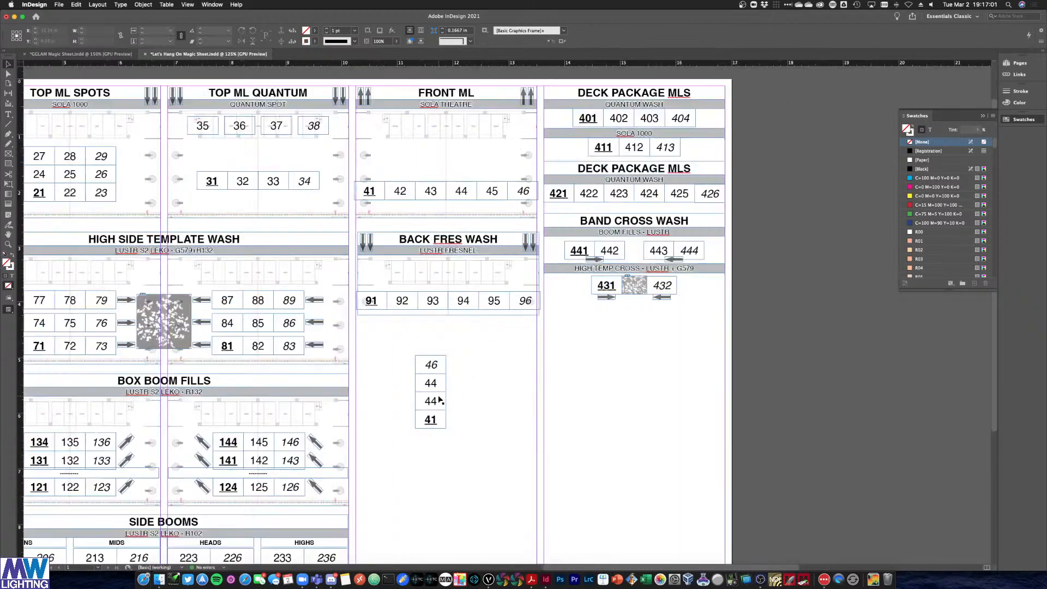
key("super+equal")
key("super+equal")
scroll(439, 399, "down", 2)
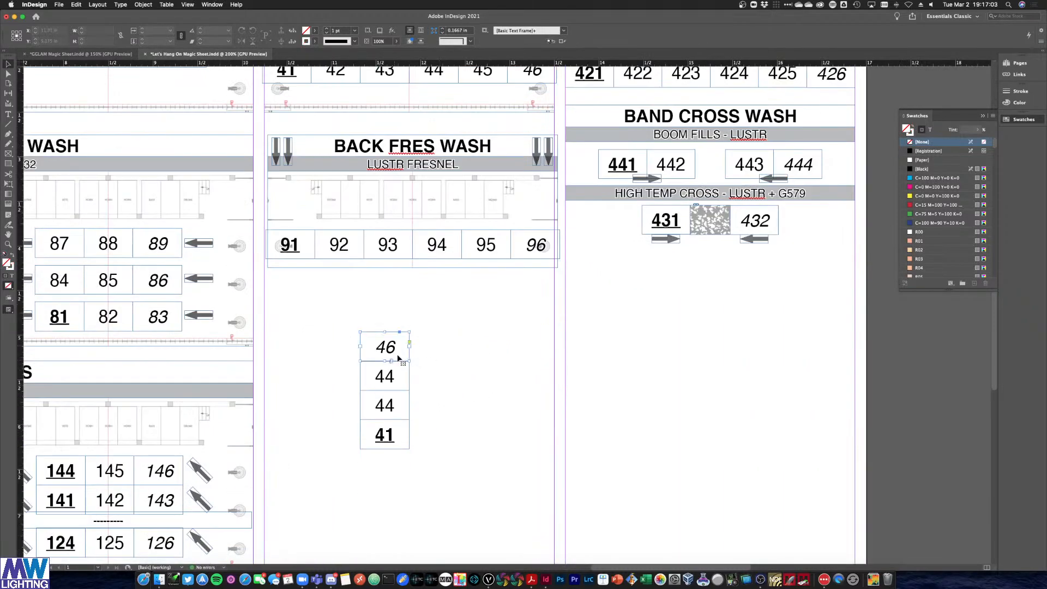
left_click(399, 334)
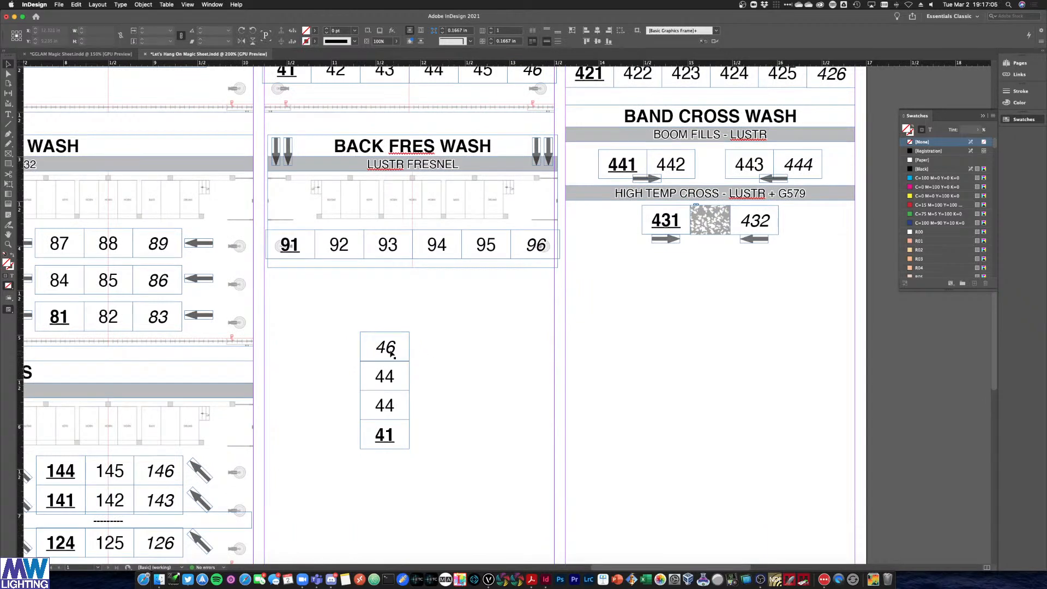
mouse_move(392, 355)
left_mouse_down()
mouse_move(395, 334)
mouse_move(394, 356)
left_mouse_up()
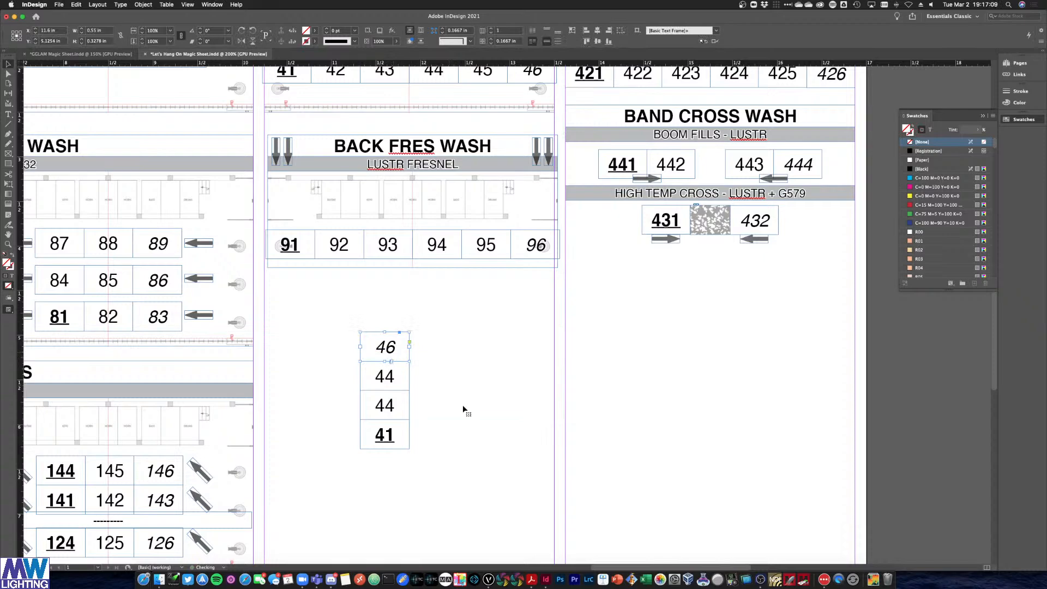
Check the FLY RAIL WASH channel numbers on page 5 of the Acrobat cheat sheet and return to InDesign
key("ctrl+Up")
left_click(243, 244)
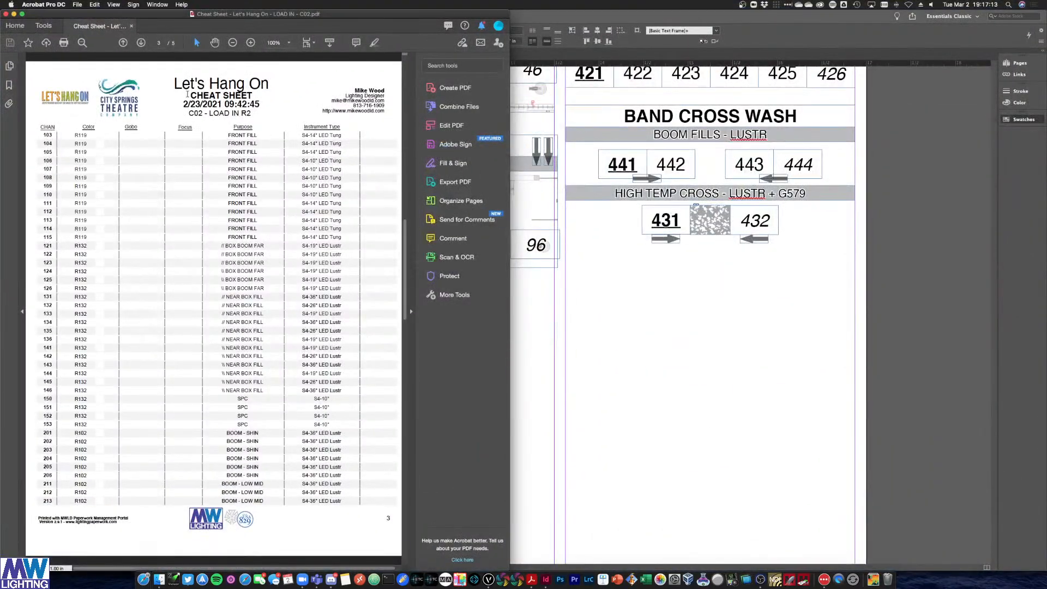
left_click(141, 42)
left_click(142, 42)
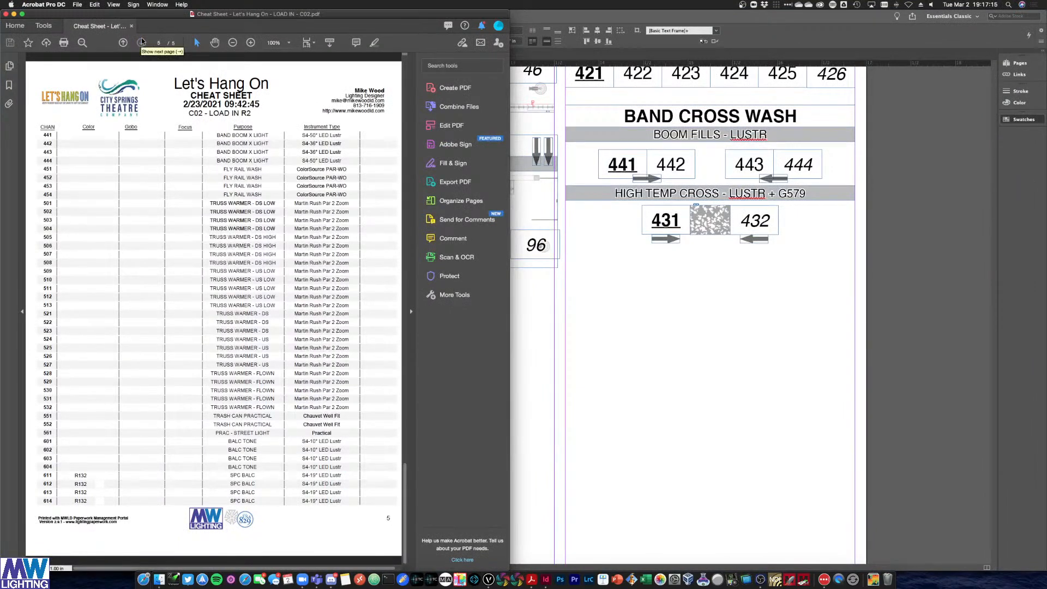
left_click(589, 372)
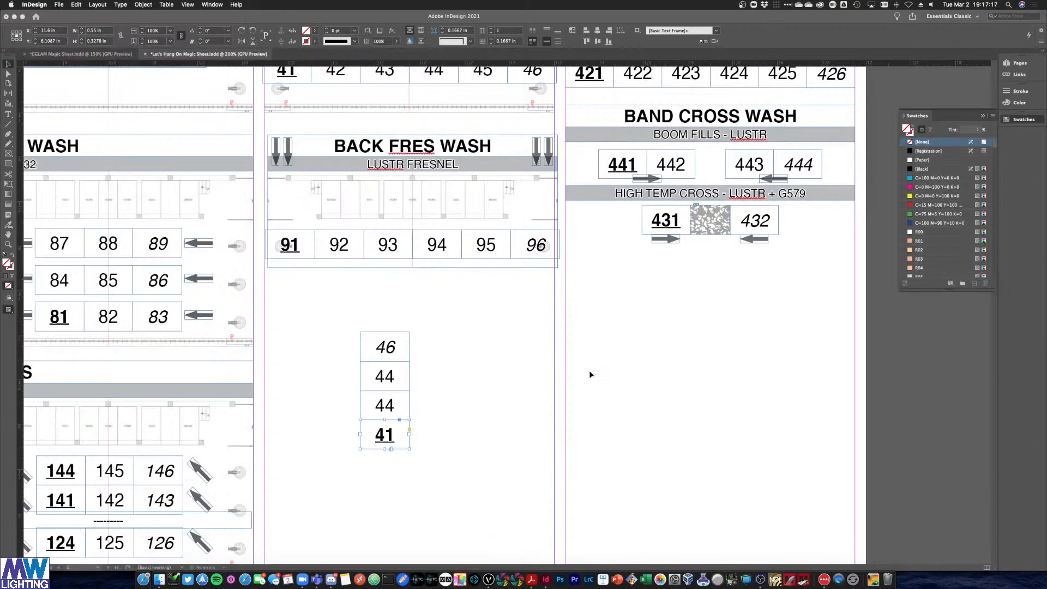
Renumber the four stacked cells from the lowest upward as 451, 452, 453 and 454
double_click(385, 435)
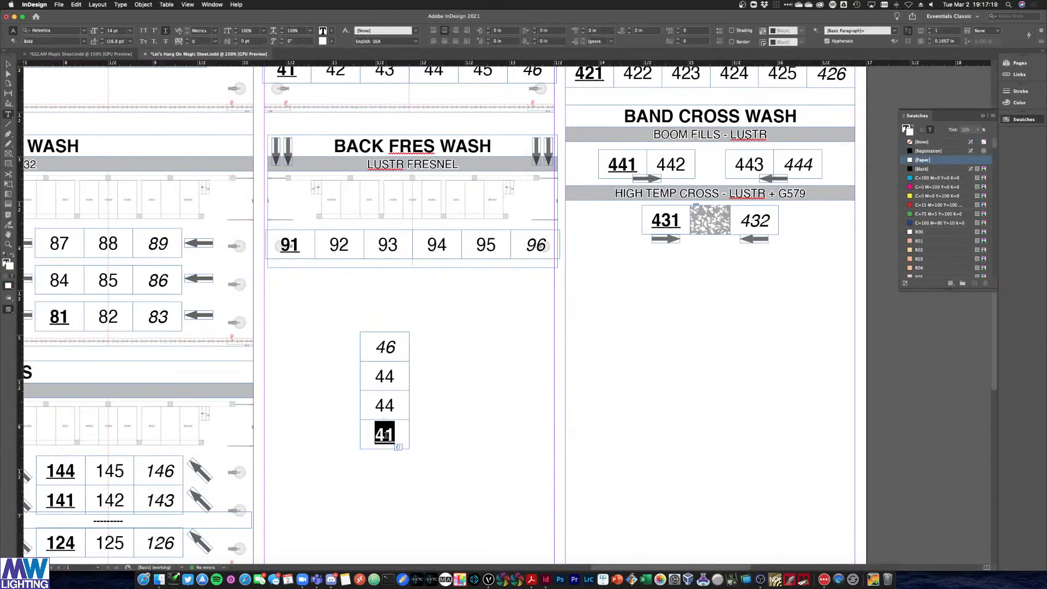
type("451")
double_click(384, 403)
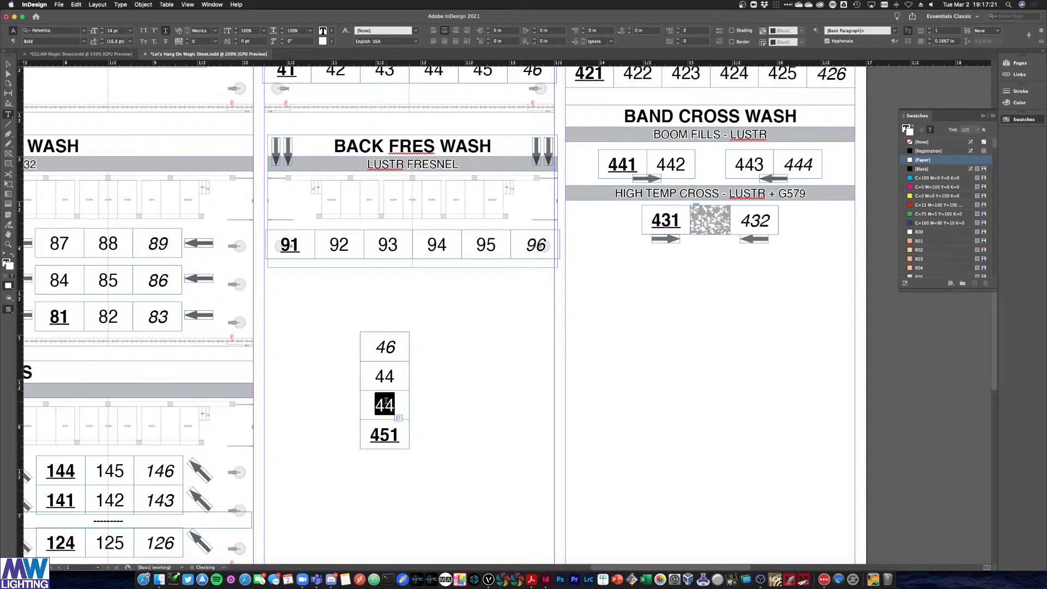
type("452")
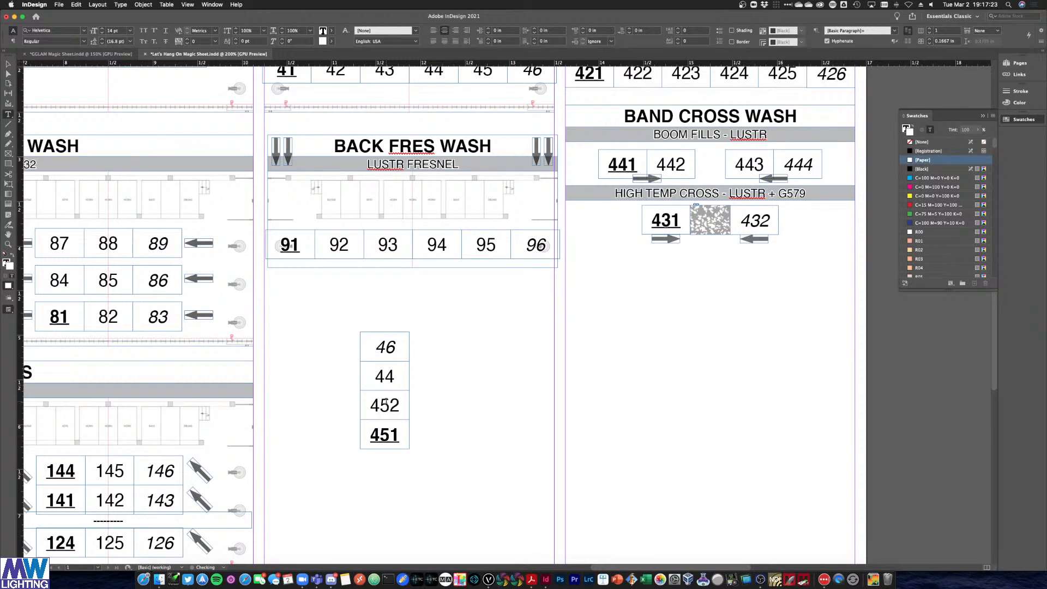
double_click(390, 374)
type("453")
double_click(396, 347)
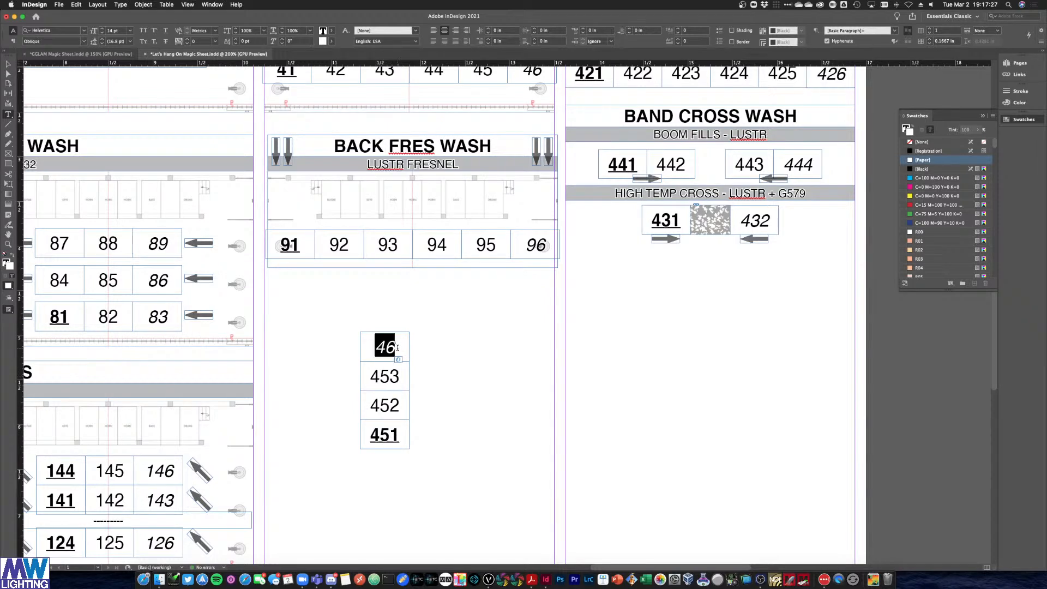
type("454")
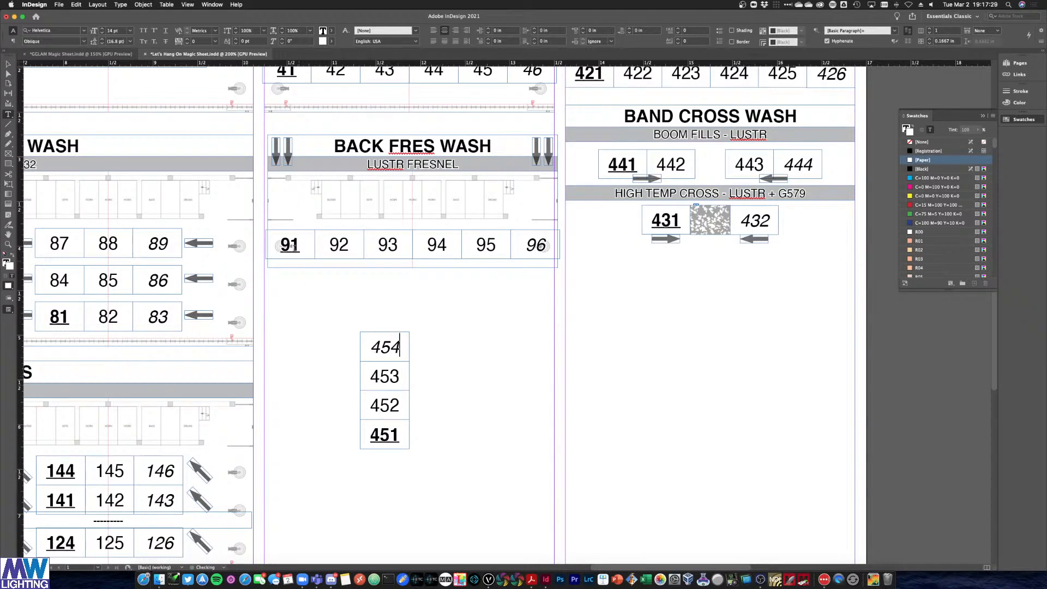
left_click(9, 64)
left_click(462, 318)
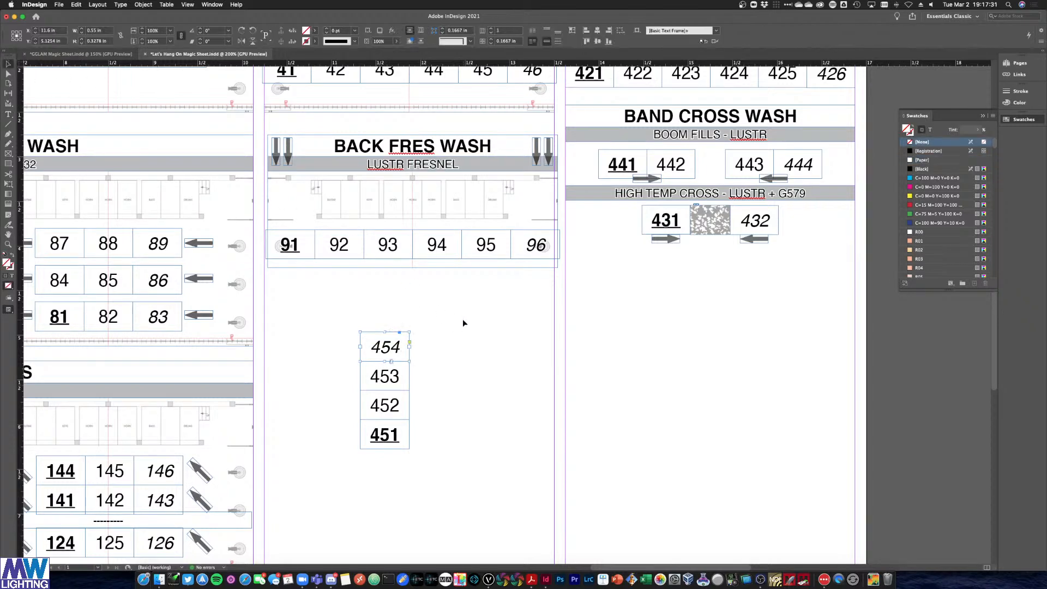
Copy the BAND CROSS WASH heading to just above the 451–454 stack and retitle it FLY WASH
left_click(705, 125)
left_click_drag(712, 124, 417, 322)
triple_click(505, 321)
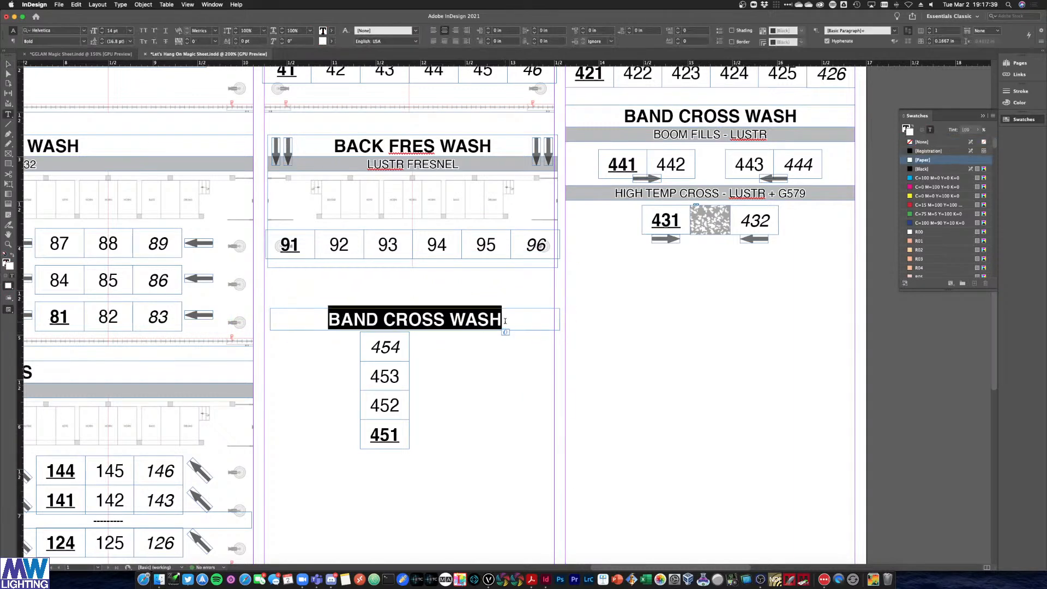
type("FLY WASH")
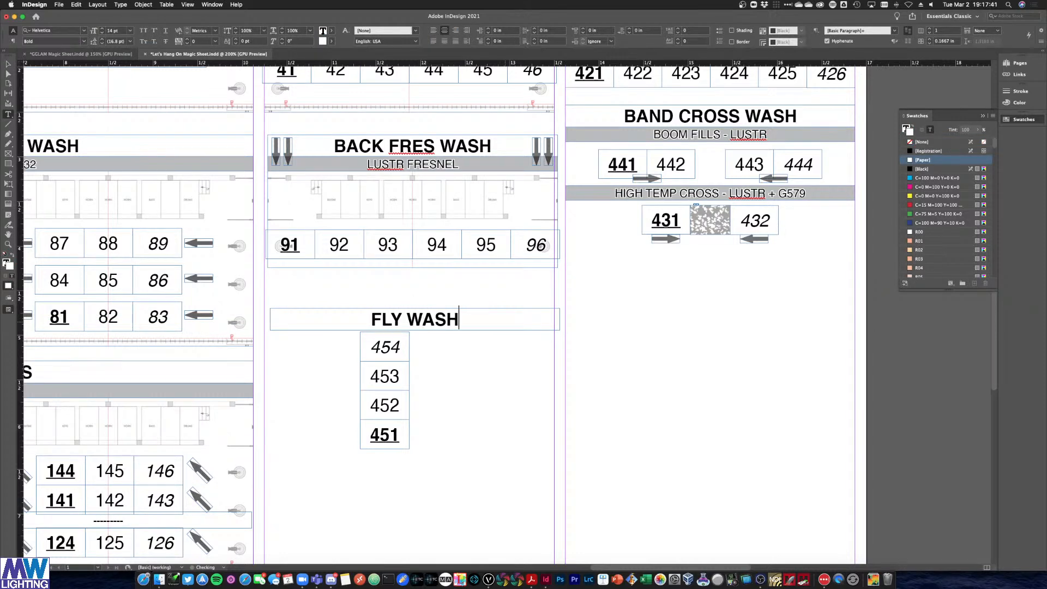
key("Escape")
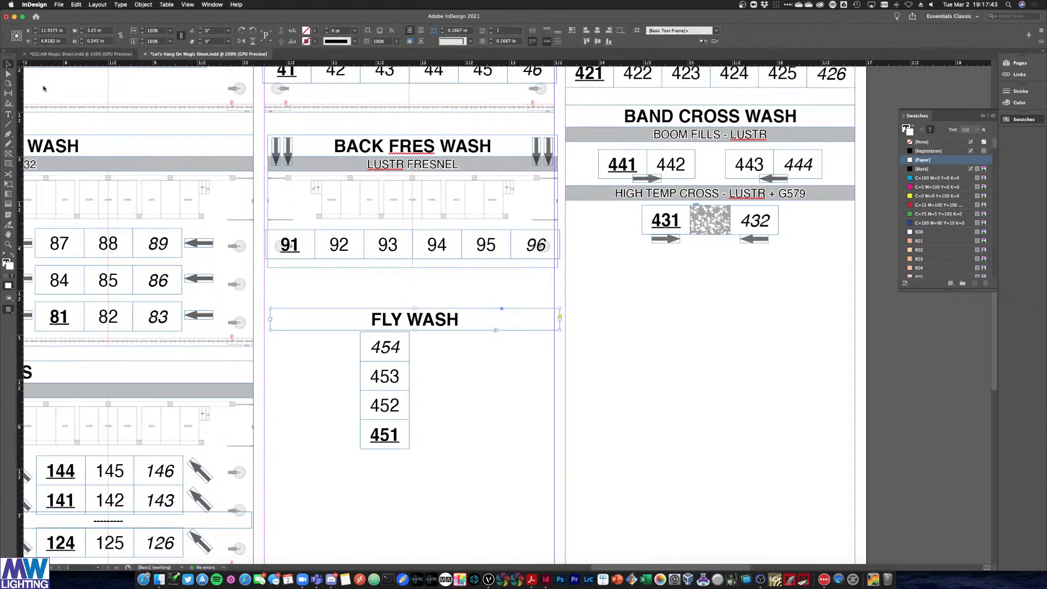
Narrow the FLY WASH heading frame and center it over the stacked channel cells
left_click(550, 380)
left_click(548, 328)
left_click_drag(559, 330, 410, 328)
left_click(426, 461)
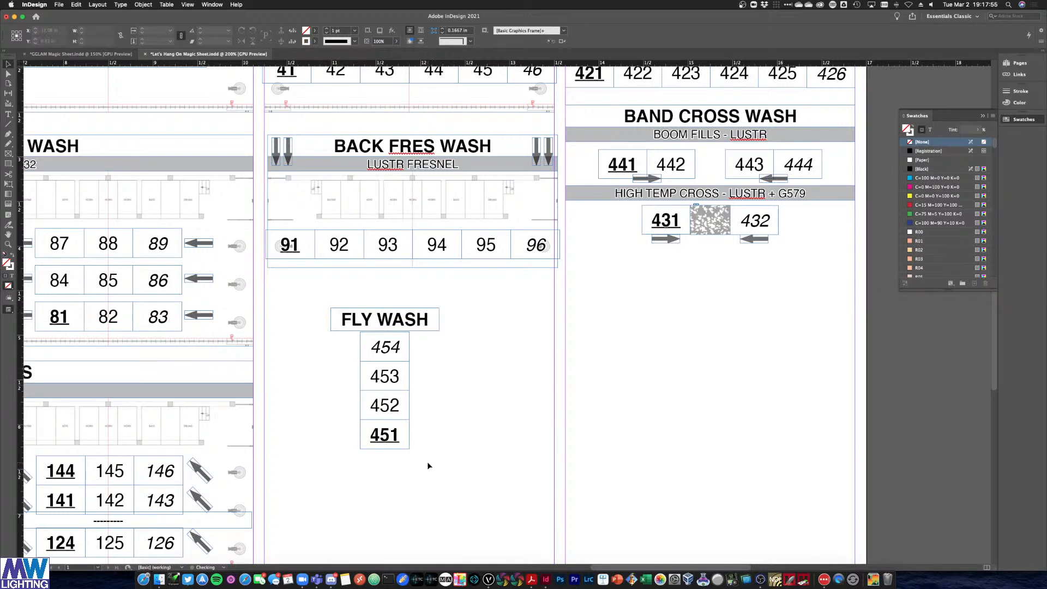
Move the whole FLY WASH block into the rightmost page column, below the BAND CROSS WASH section and against the column's right edge
key("super+minus")
key("super+minus")
left_click_drag(464, 434, 378, 301)
left_click_drag(466, 330, 679, 318)
Check which channels follow FLY RAIL WASH on page 5 of the Acrobat cheat sheet and return to InDesign
key("ctrl+Up")
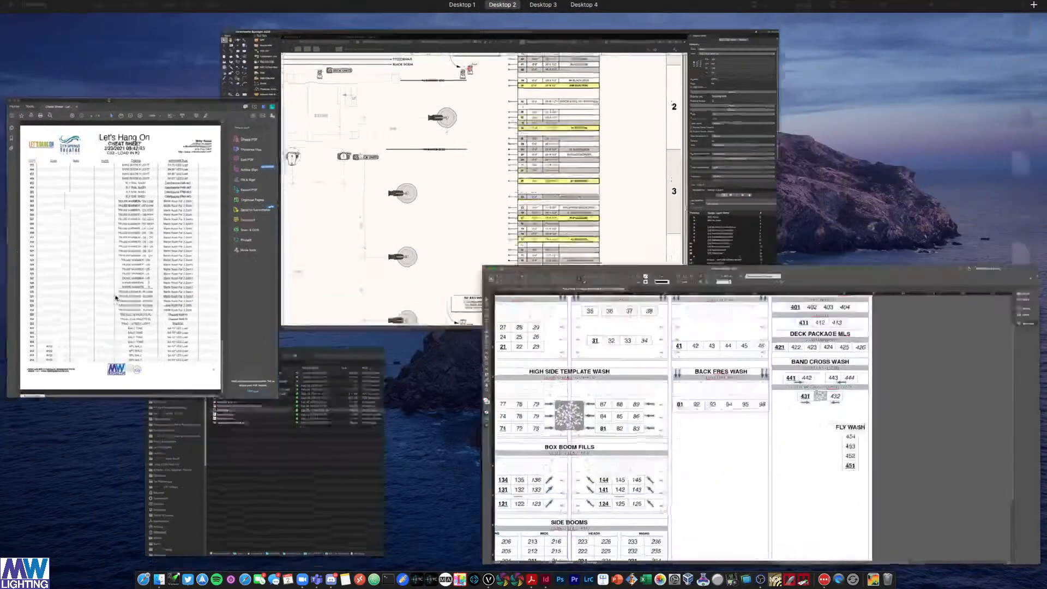
left_click(115, 297)
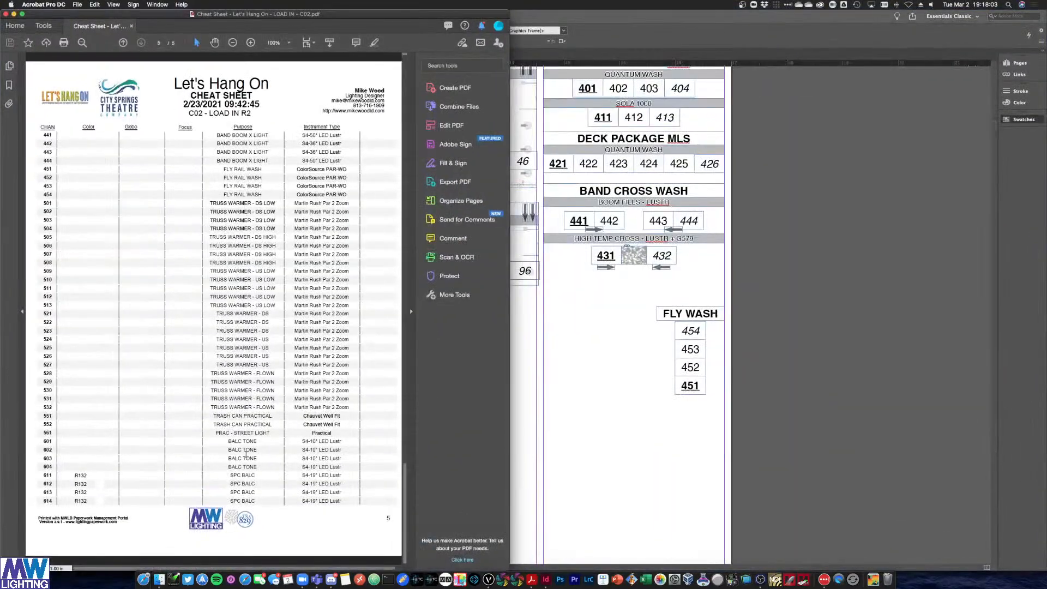
left_click(604, 390)
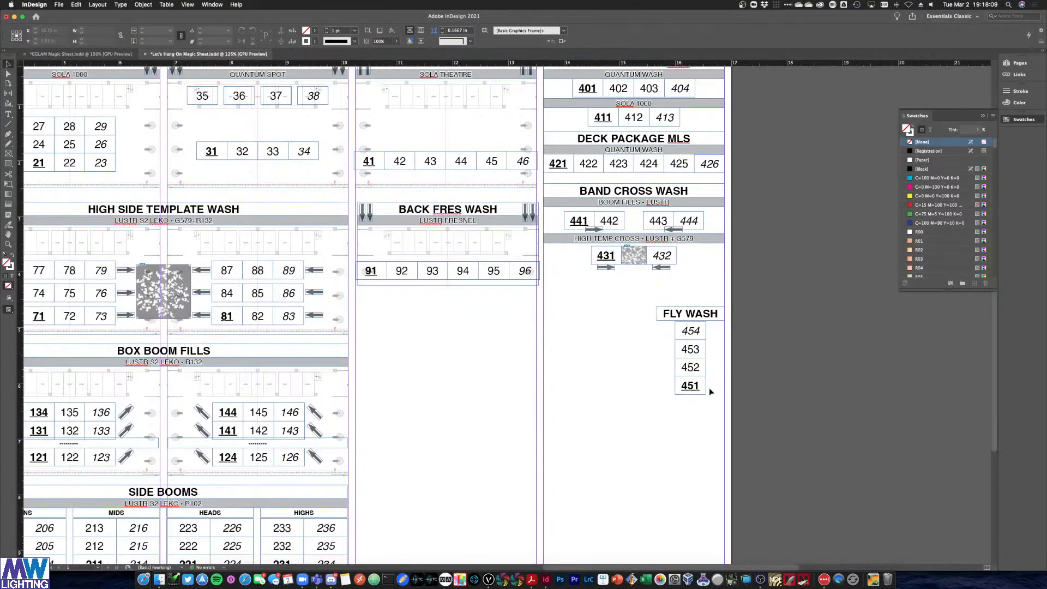
Copy the FLY WASH heading and its 451 and 452 cells beside the original block, and retitle the copied heading TRASH
left_click(695, 372)
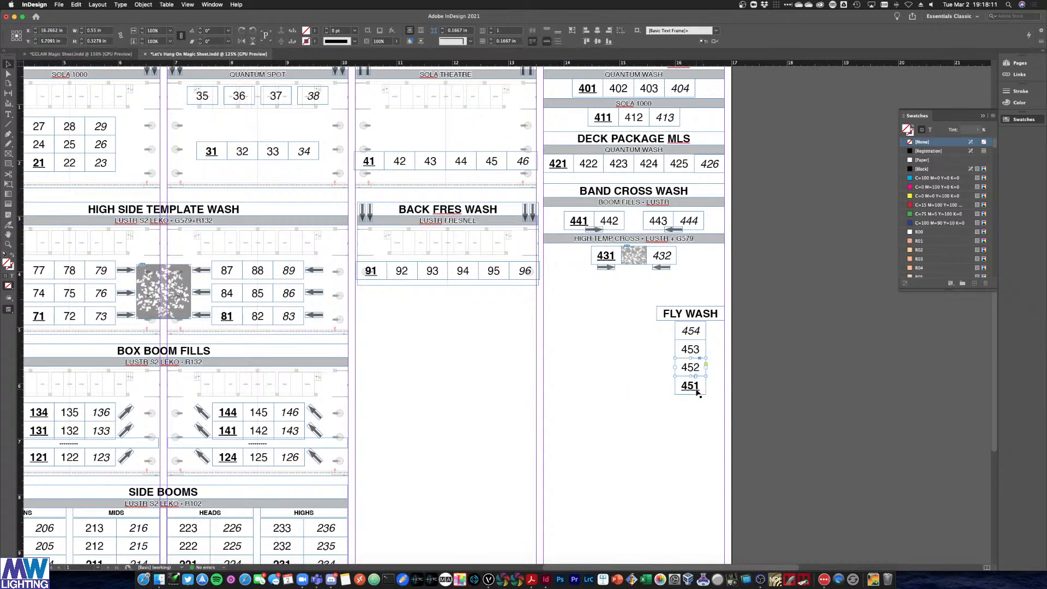
left_click(696, 318, "shift")
left_click_drag(700, 317, 622, 319)
double_click(609, 313)
triple_click(609, 313)
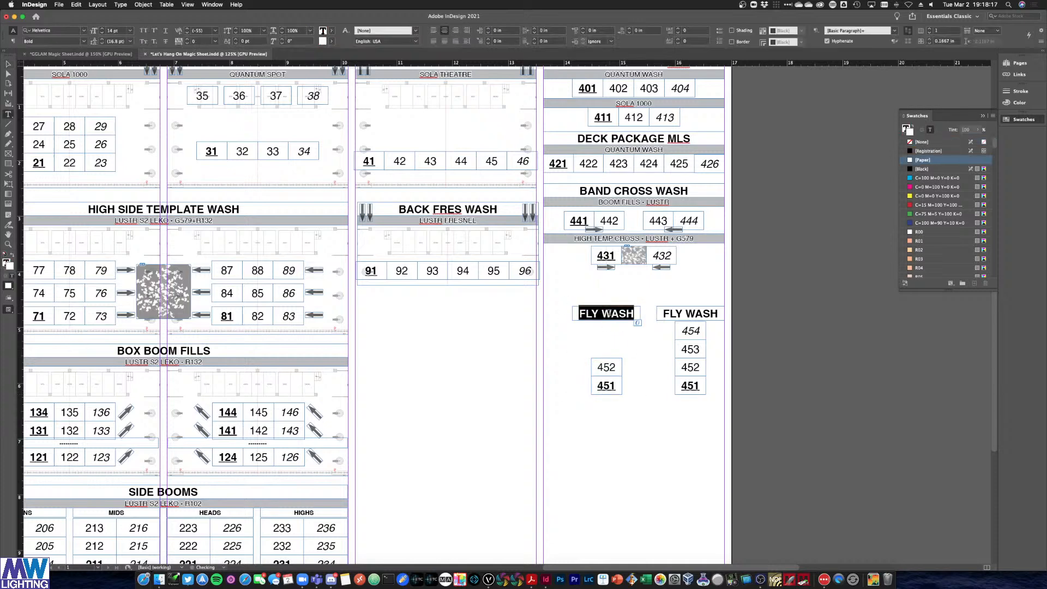
type("TRASH PR")
key("BackSpace")
key("BackSpace")
key("BackSpace")
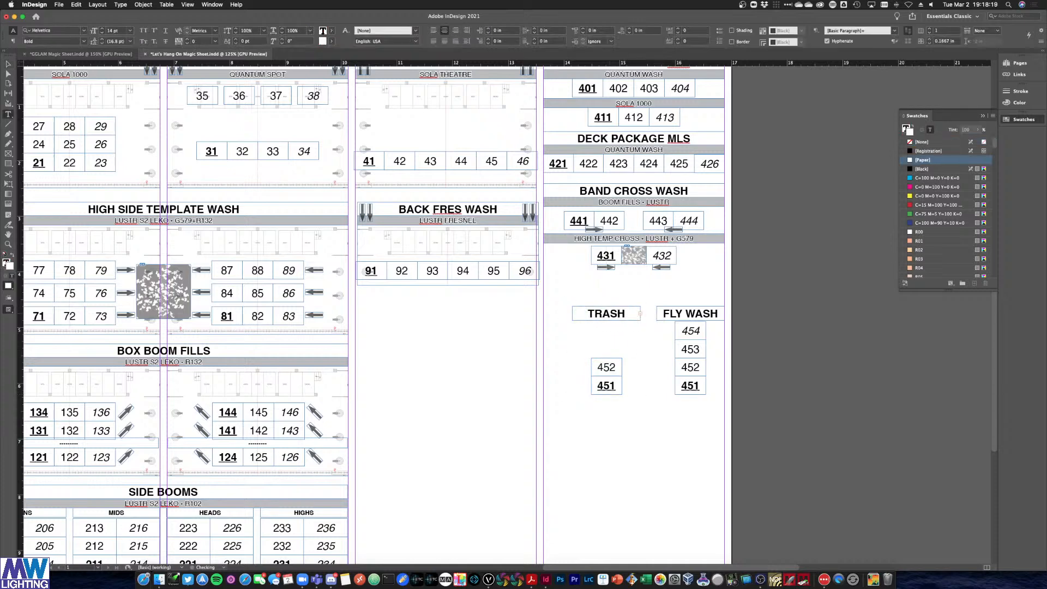
type("PRA")
key("BackSpace")
key("BackSpace")
key("BackSpace")
left_click(8, 64)
Look up the trash can practical channels in the Acrobat cheat sheet and renumber the copied cells 551 and 552 from the lowest upward
key("ctrl+Up")
left_click(103, 268)
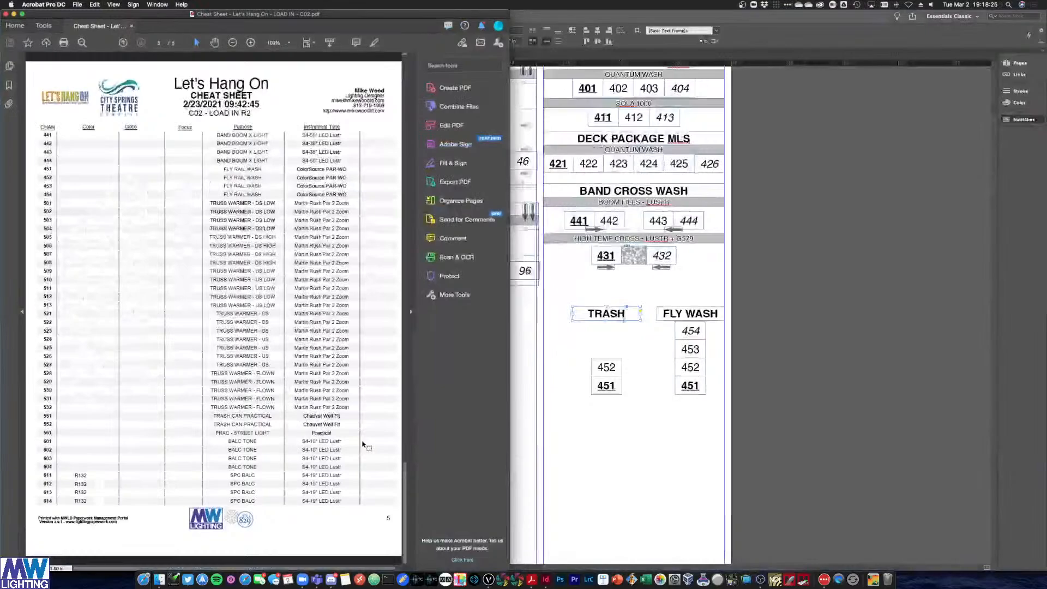
key("ctrl+Up")
left_click(676, 365)
double_click(609, 383)
double_click(610, 382)
type("551")
key("shift+Tab")
type("552")
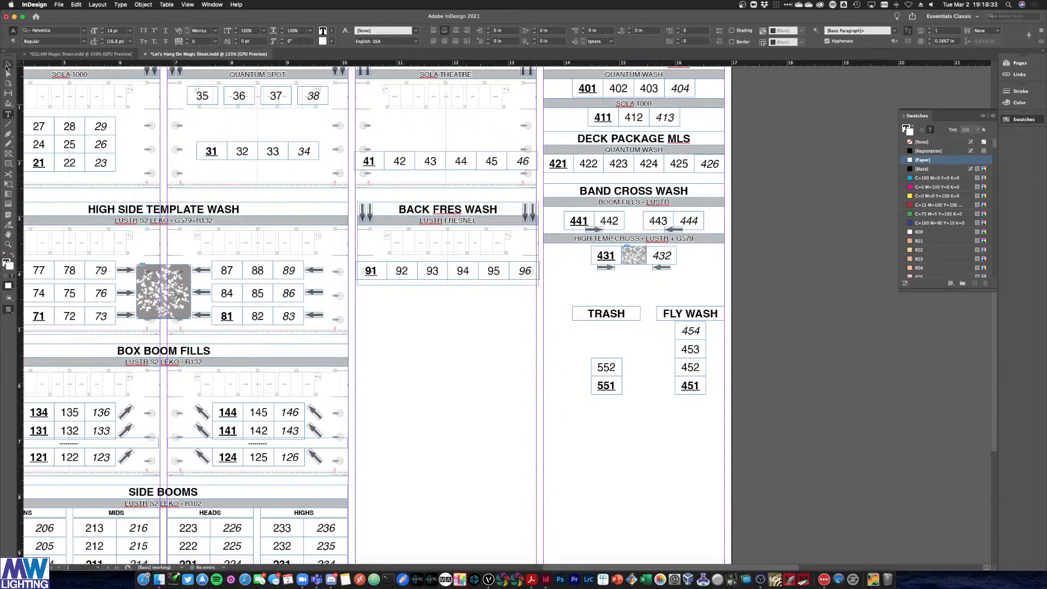
left_click(8, 64)
left_click(652, 428)
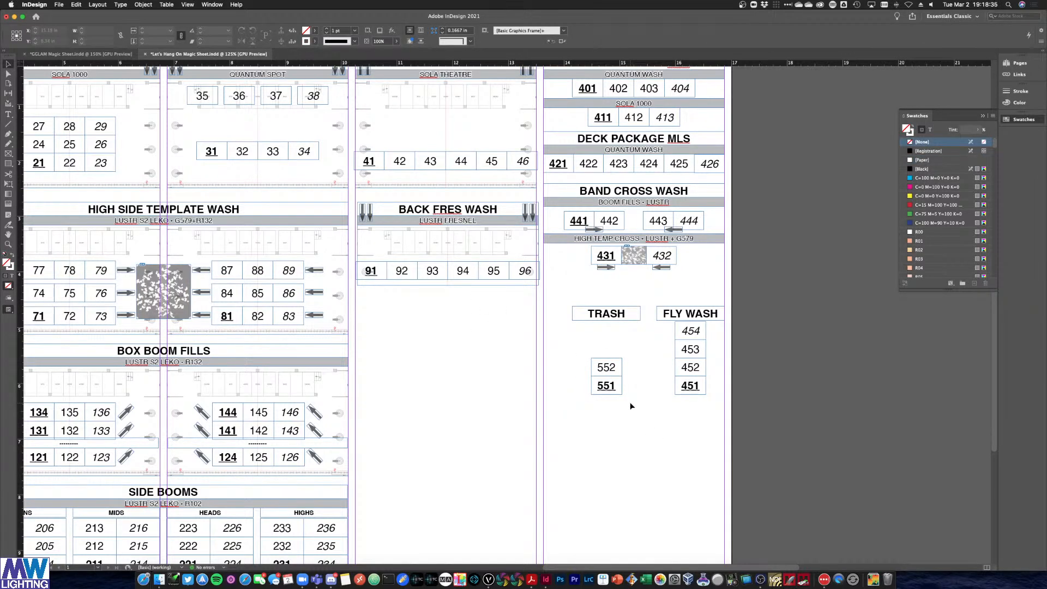
Switch to the Vectorworks plot, capture the trash can picture from the TRASH CAN PROP note, and return to InDesign
key("ctrl+Up")
left_click(354, 149)
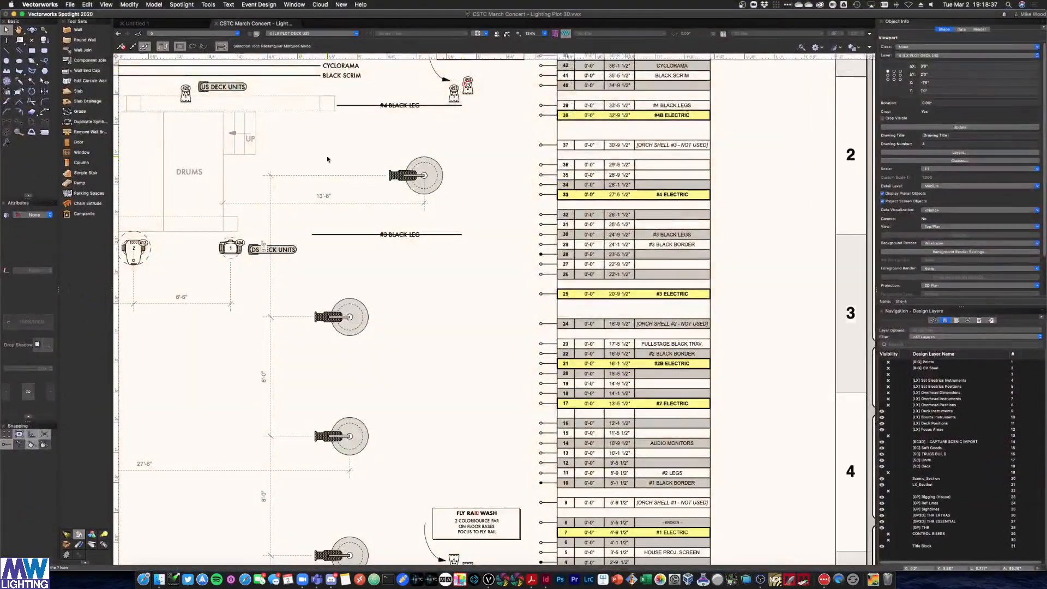
scroll(328, 158, "down", 5)
scroll(225, 224, "up", 6)
scroll(255, 170, "up", 5)
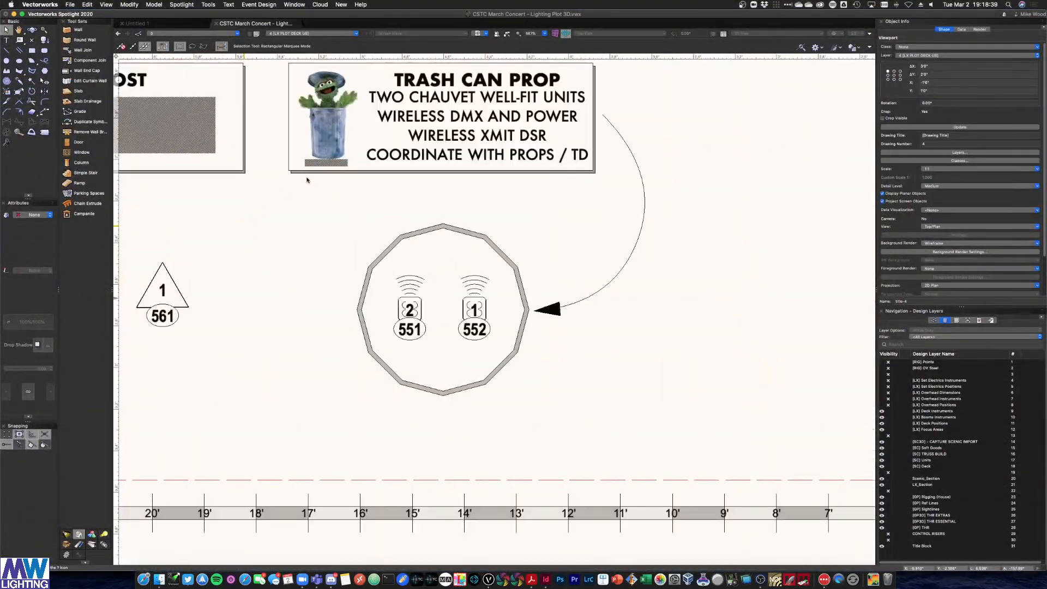
scroll(333, 185, "up", 5)
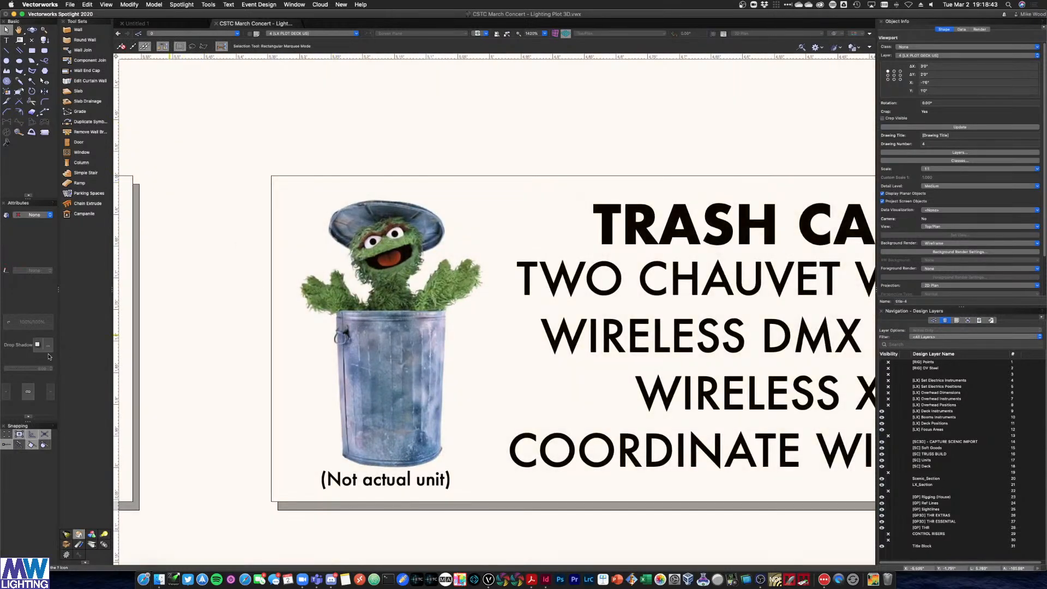
left_click_drag(295, 192, 489, 473)
key("ctrl+Up")
left_click(487, 231)
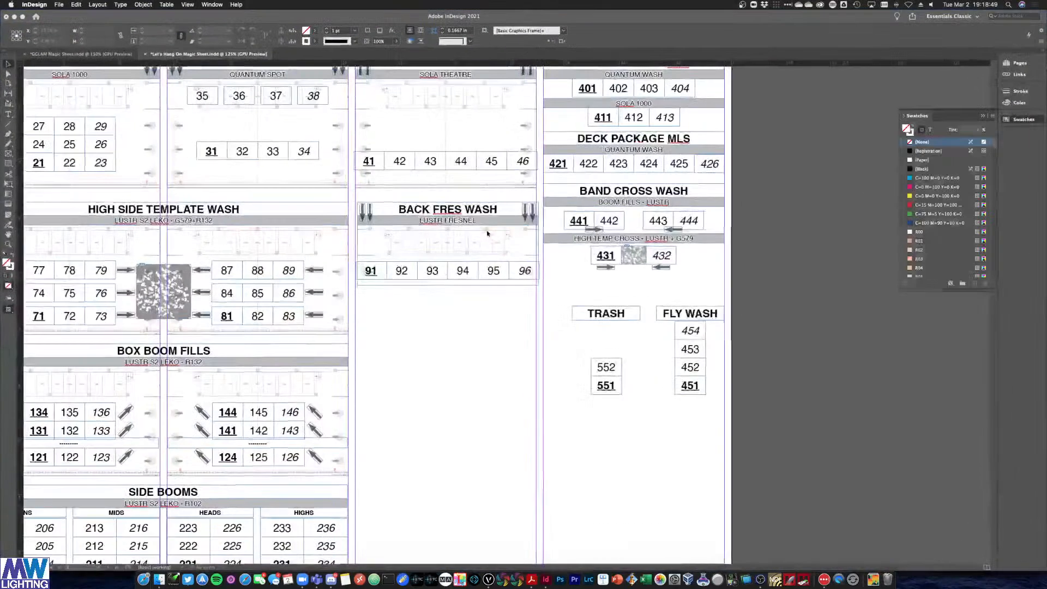
Paste the trash can picture, shrink its frame to about 0.46 by 0.66 in, fit the content proportionally, and place it under the TRASH heading
key("super+v")
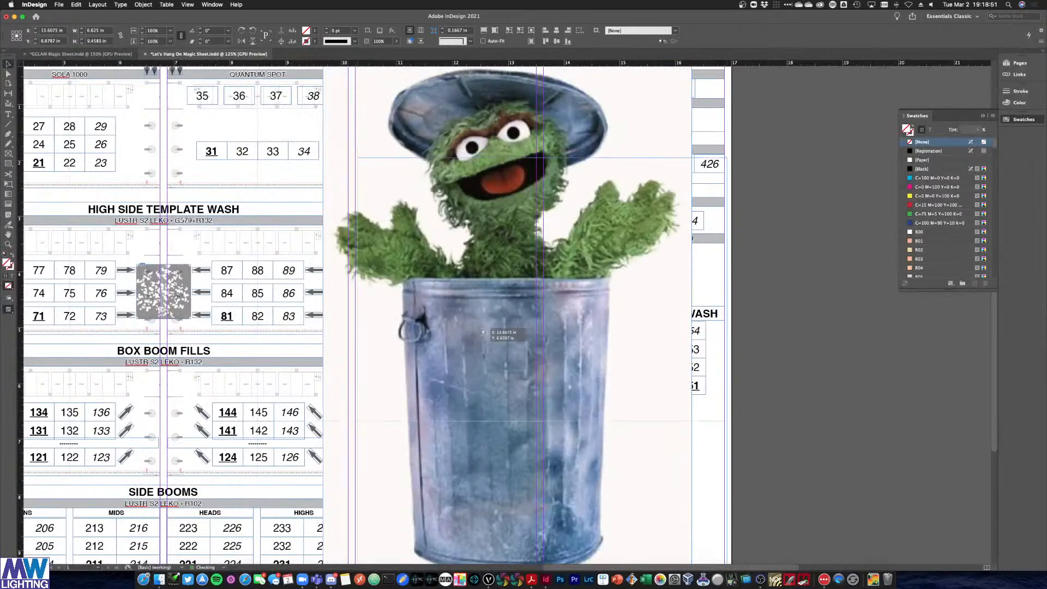
left_click_drag(726, 158, 554, 402)
right_click(546, 419)
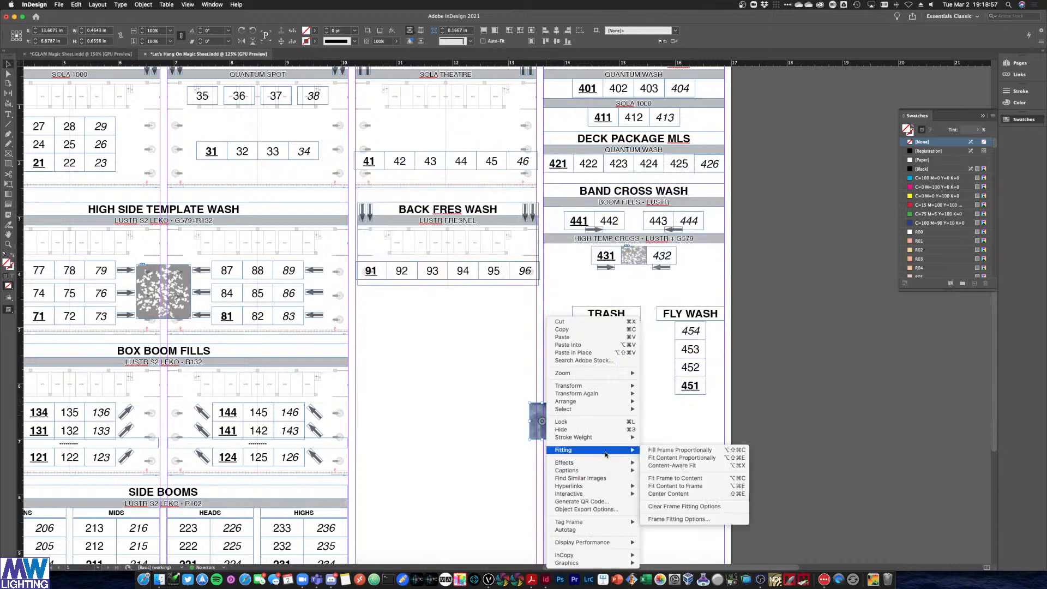
mouse_move(605, 450)
left_click(655, 459)
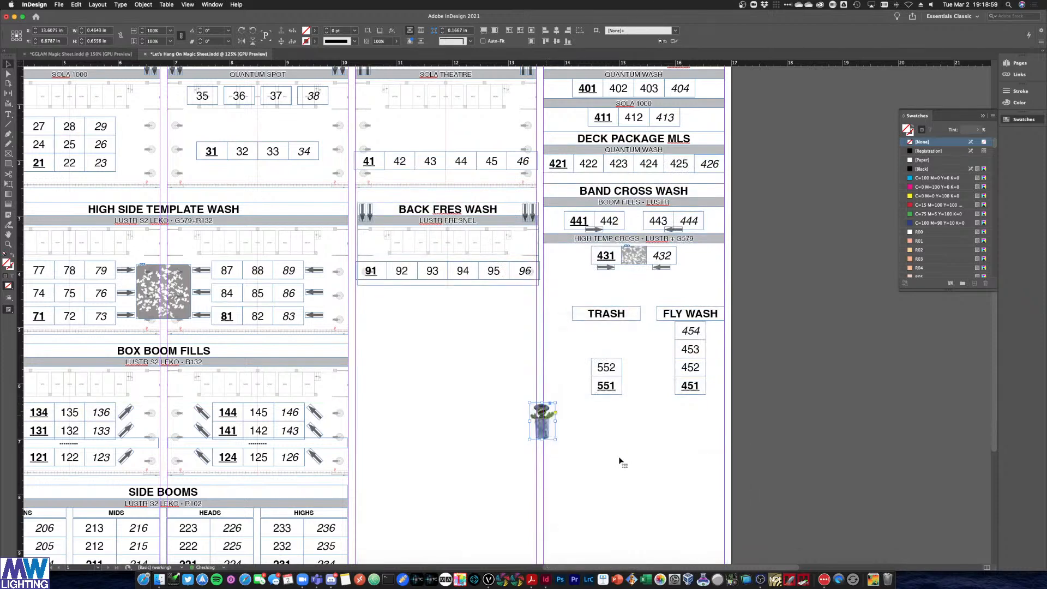
left_click_drag(548, 434, 586, 308)
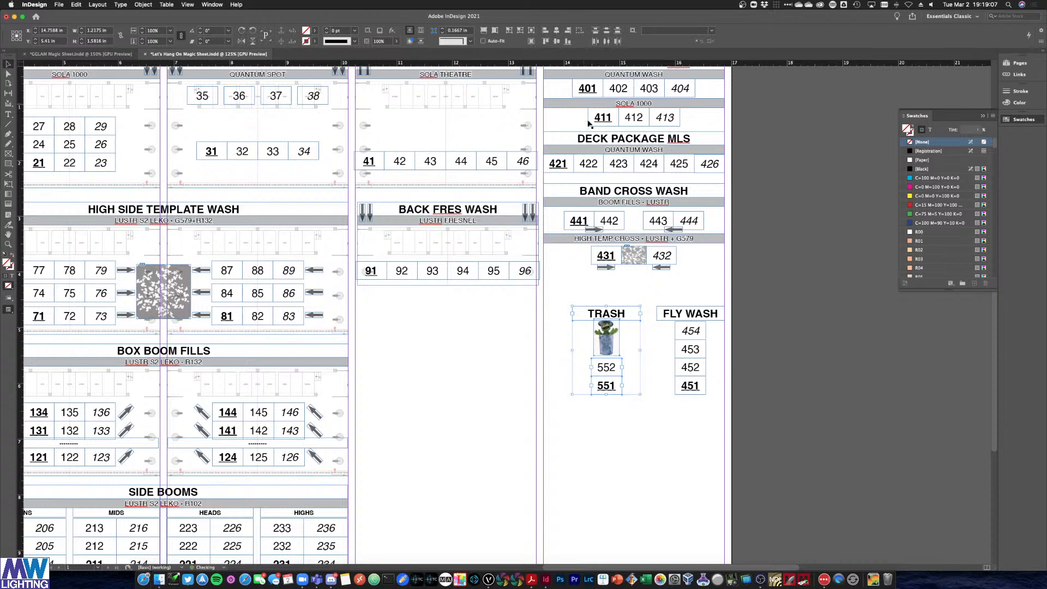
Overlap the 552 and 551 cells in front of the trash can picture and shift the whole TRASH block slightly left
left_click(656, 411)
left_click(603, 375)
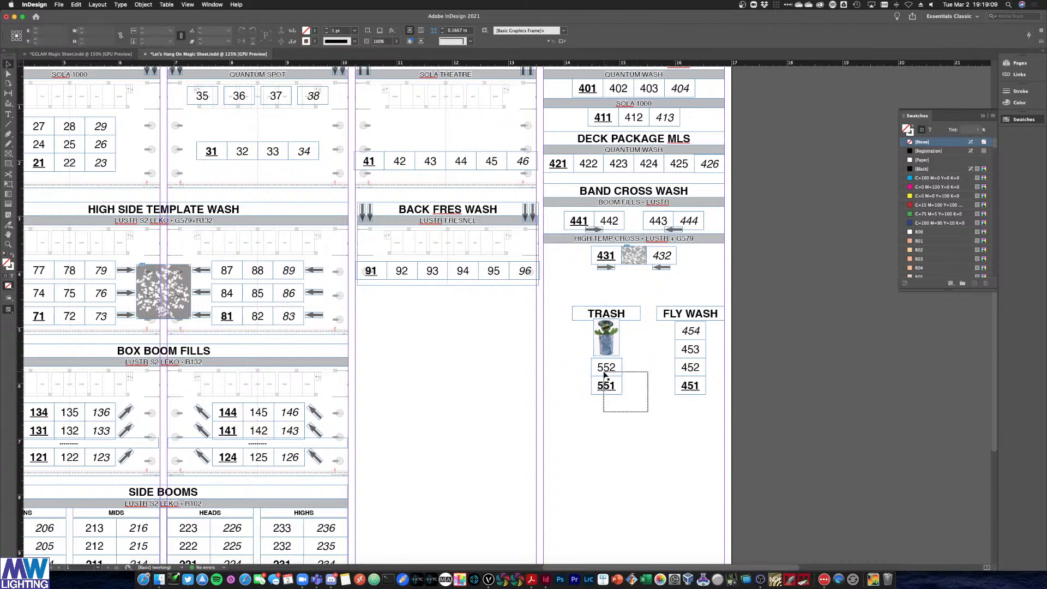
left_click_drag(602, 375, 606, 346)
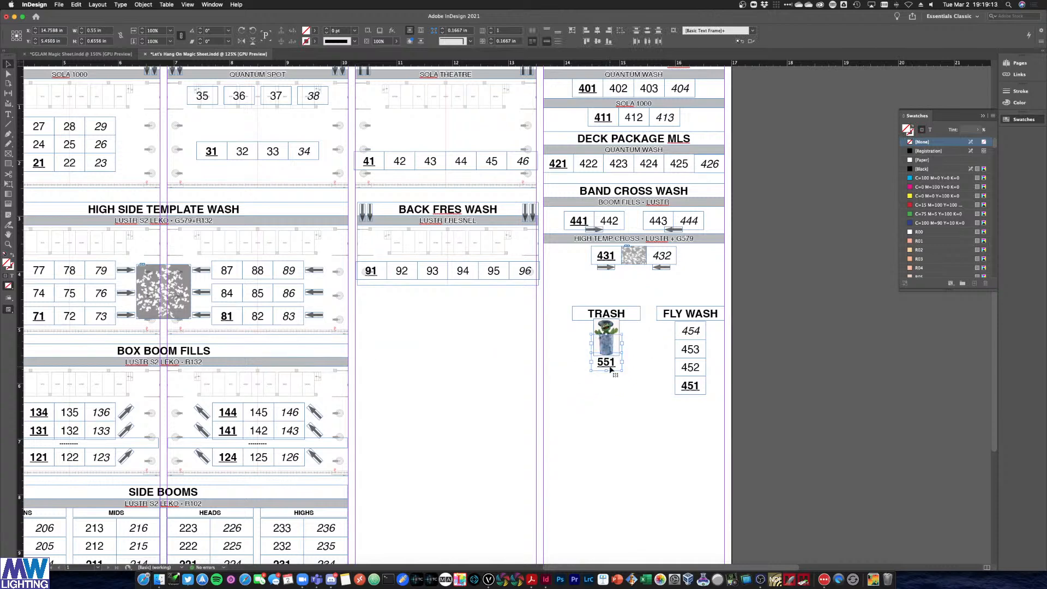
right_click(606, 360)
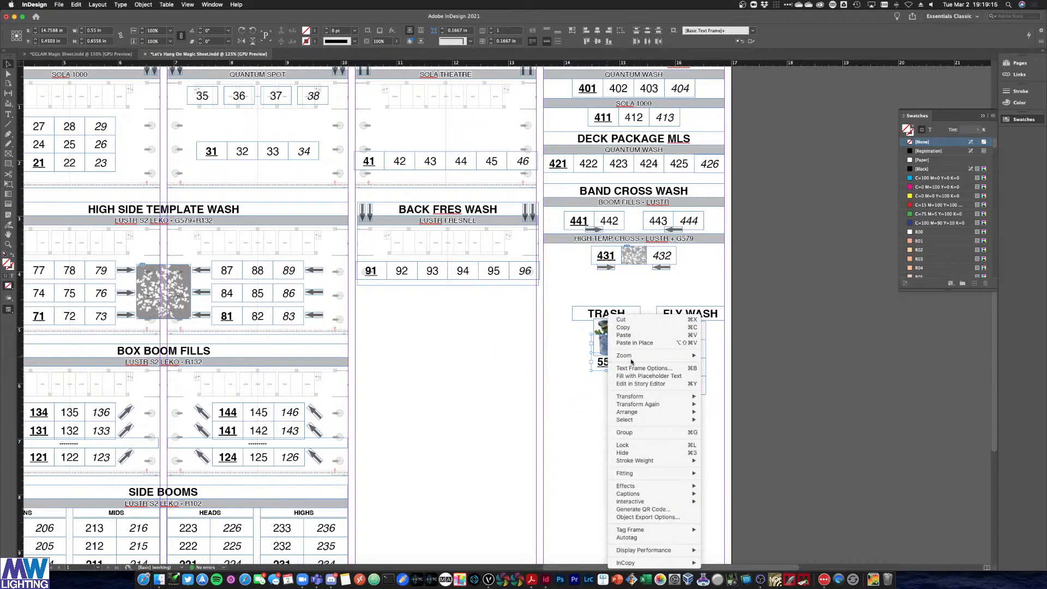
mouse_move(670, 474)
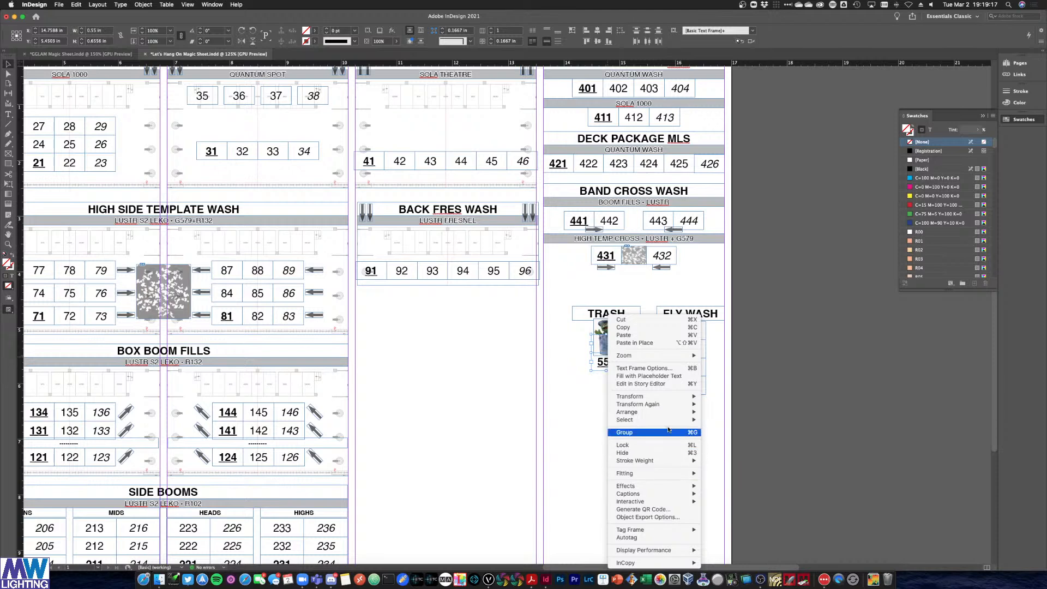
left_click(709, 413)
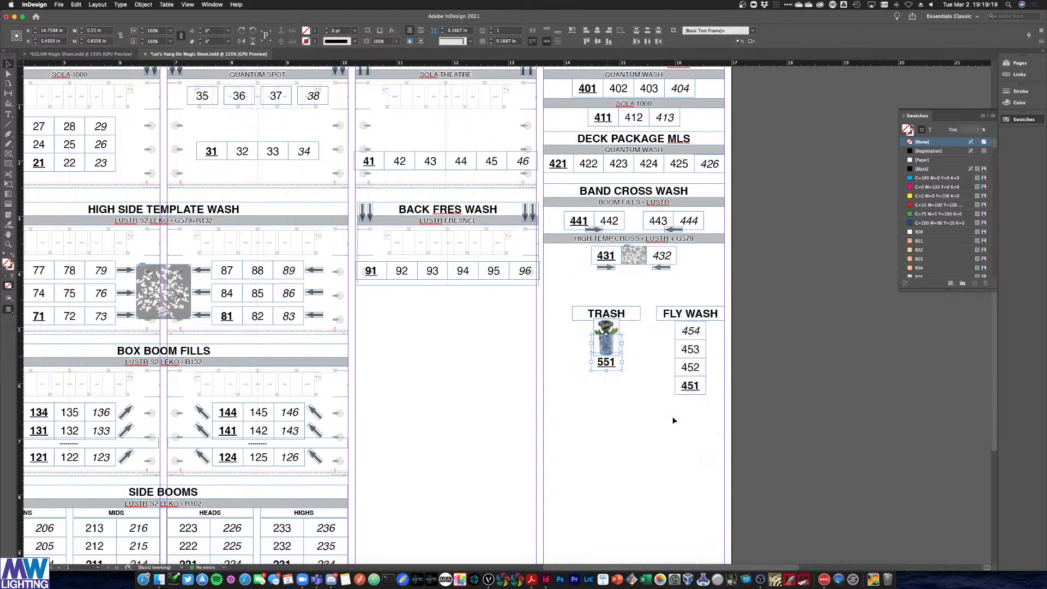
left_click(626, 423)
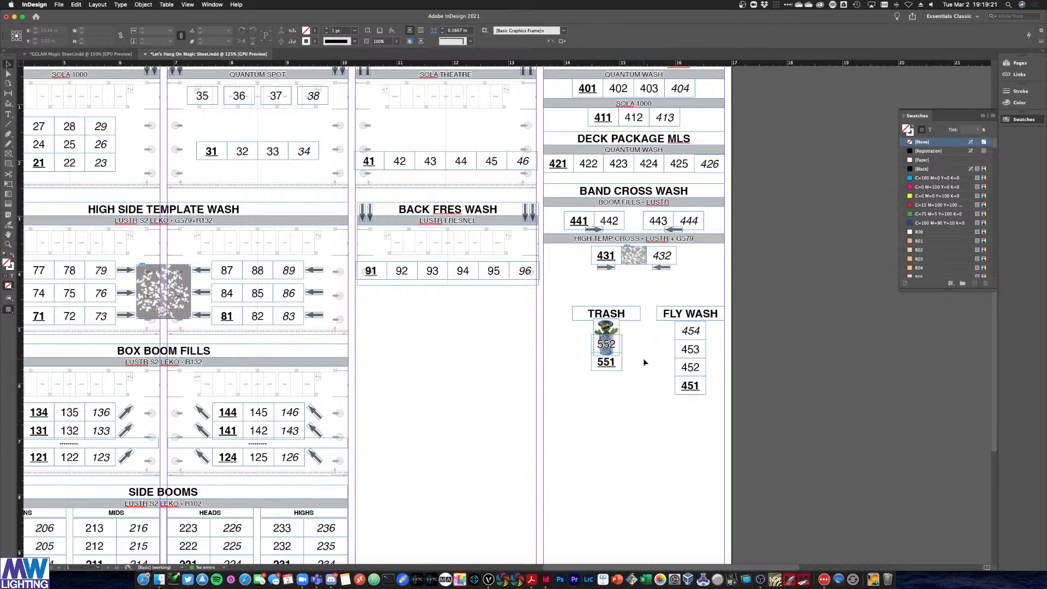
left_click_drag(640, 354, 564, 314)
Move the BAND CROSS WASH heading down above the TRASH and FLY WASH blocks and retitle it MISC SPECIALS
left_click_drag(663, 242, 657, 298)
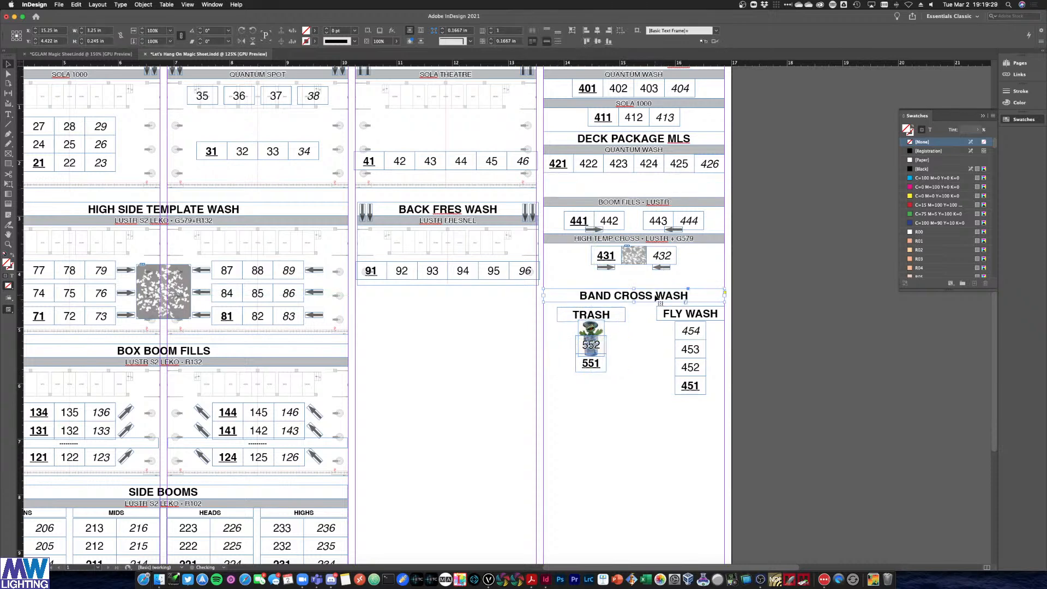
triple_click(656, 295)
type("MISC SPECI")
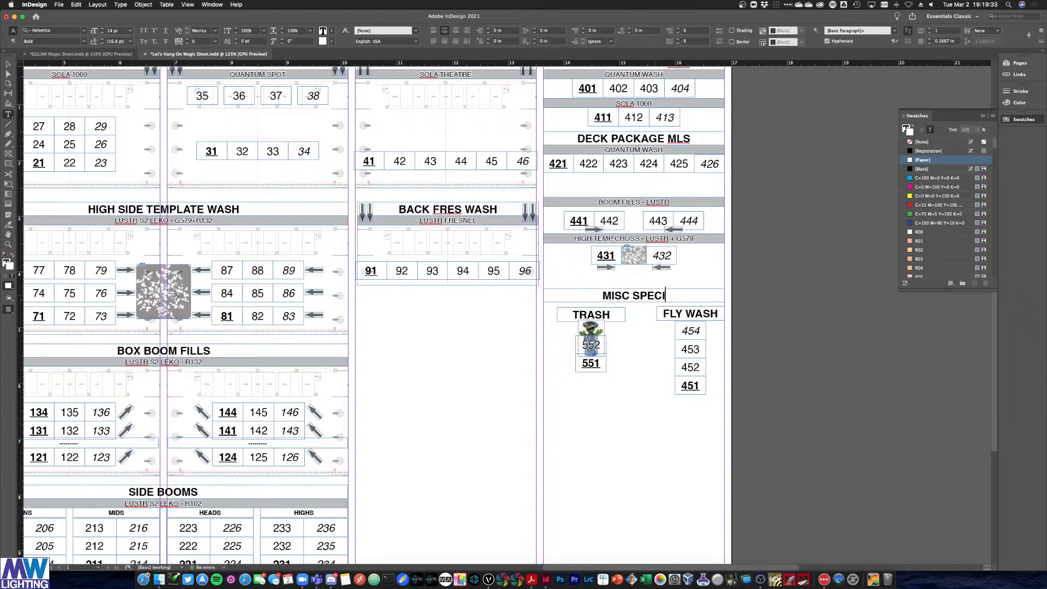
type("ALS")
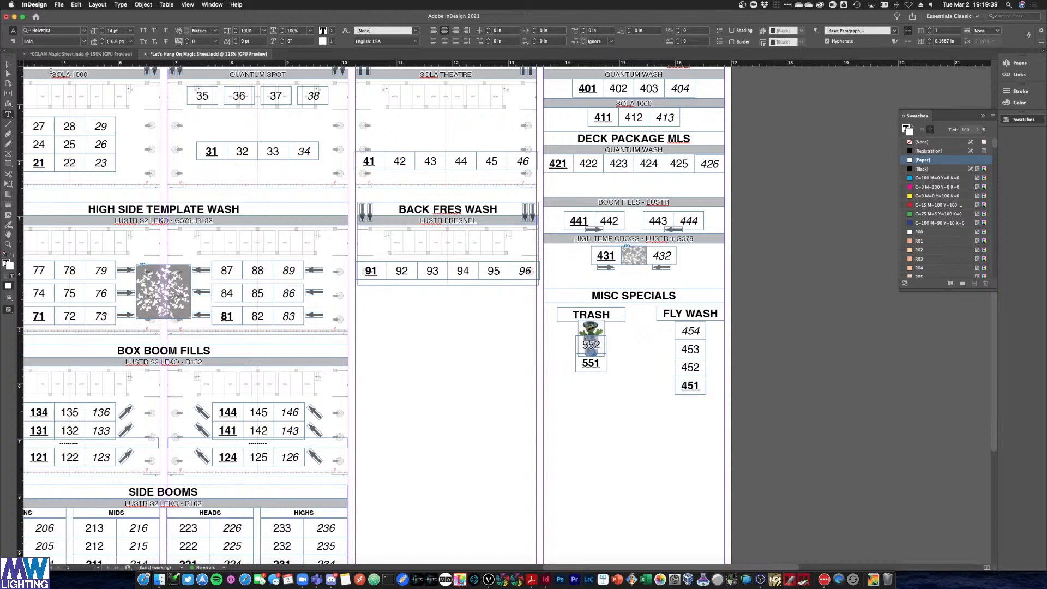
left_click(9, 64)
key("slash")
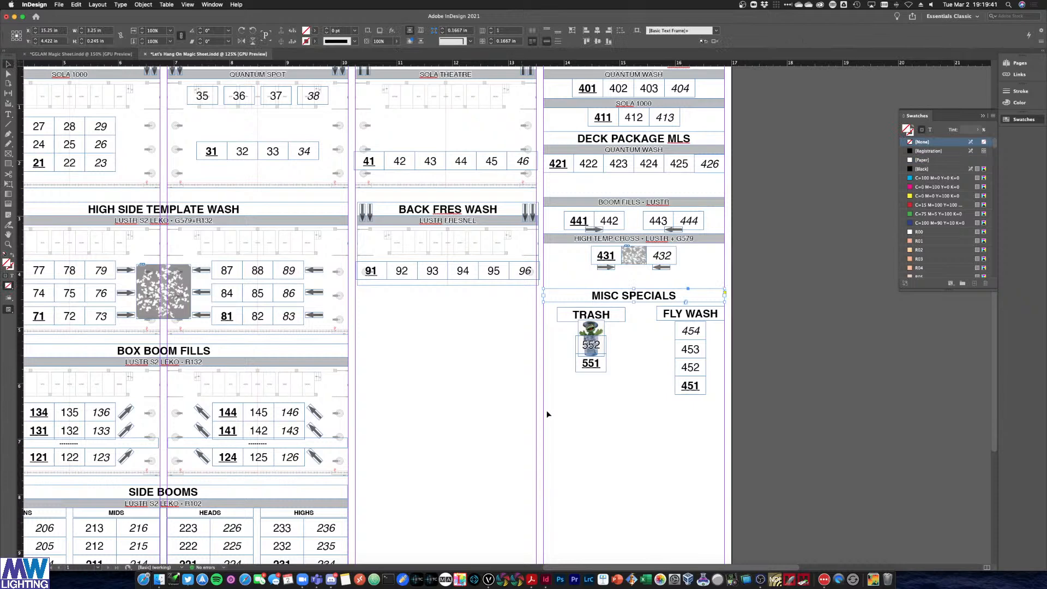
left_click(551, 440)
scroll(579, 410, "right", 10)
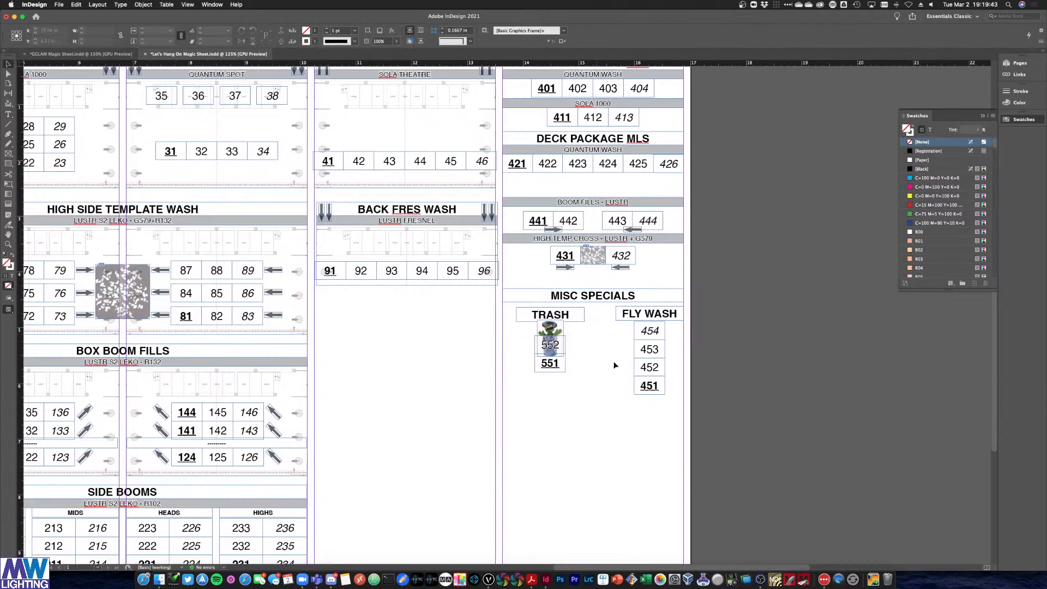
Switch to the cheat sheet PDF in Acrobat, review pages 3 to 5 for special channels including SPC rows 150–153, and return to InDesign
left_click_drag(267, 291, 262, 298)
left_click(280, 345)
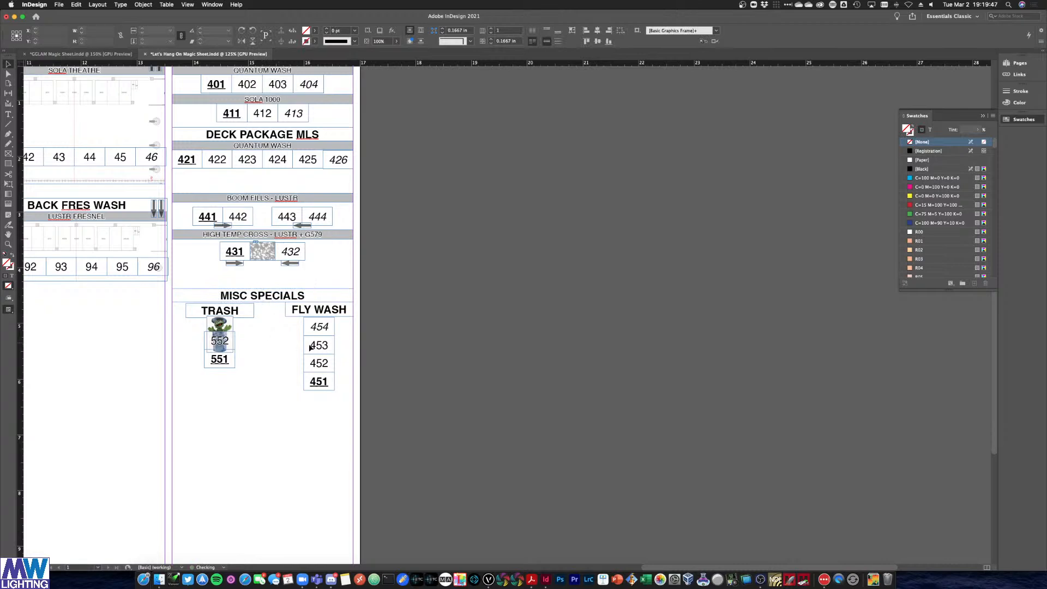
key("ctrl+Up")
left_click(165, 326)
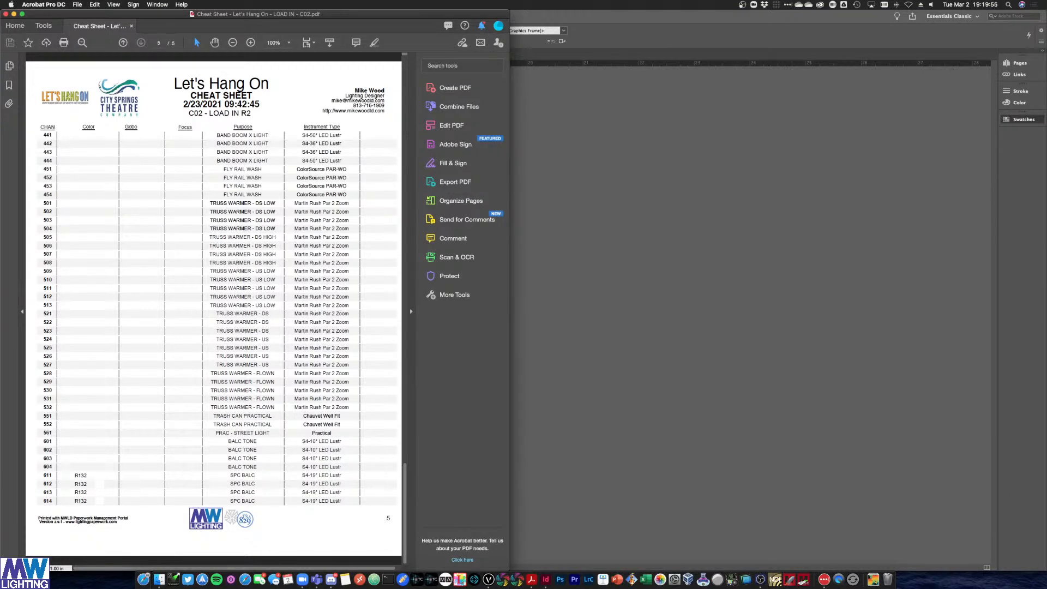
left_click(124, 43)
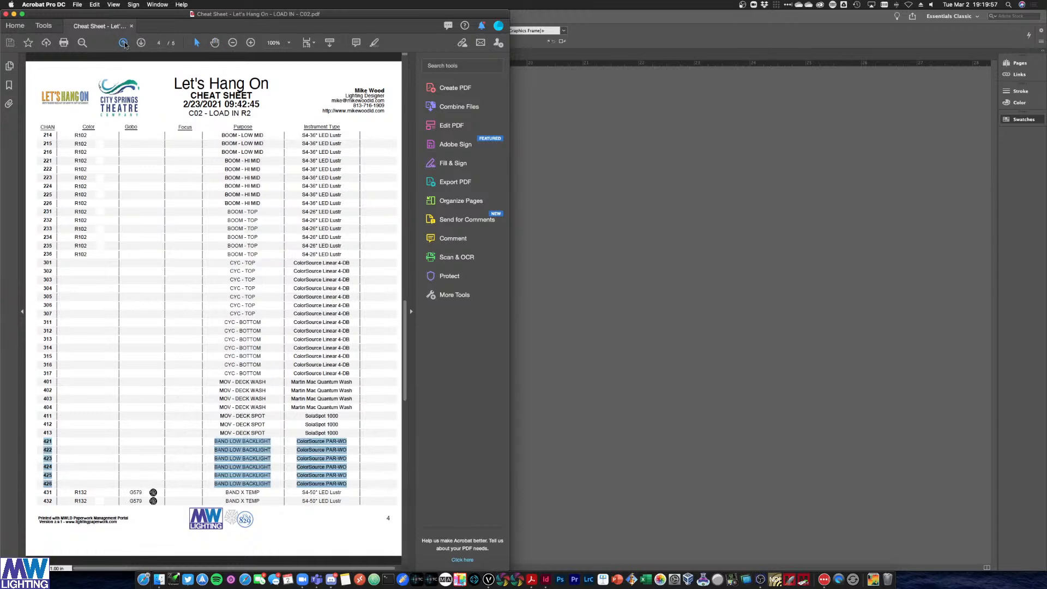
left_click(124, 43)
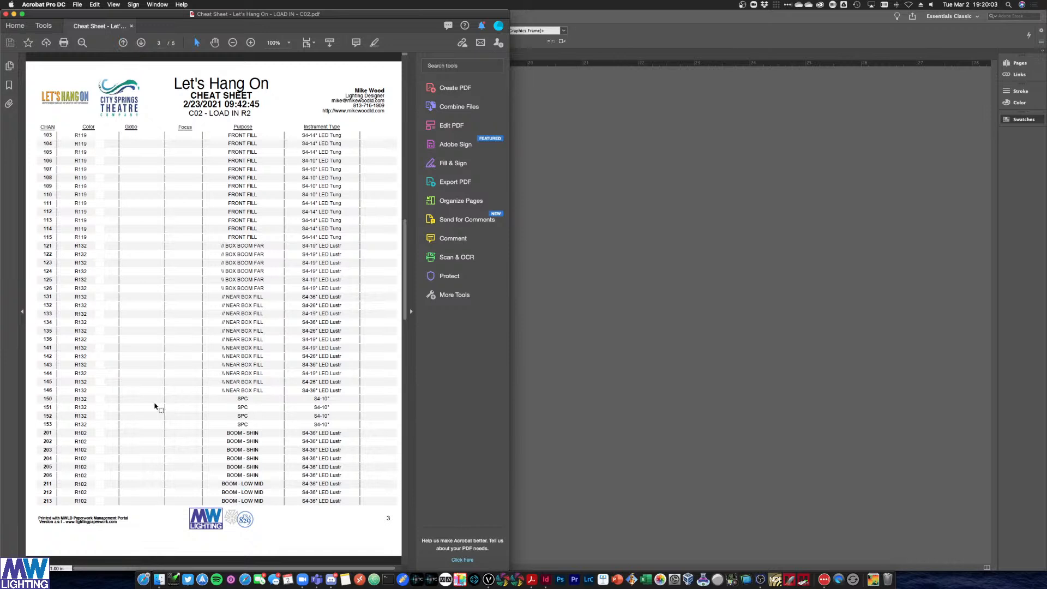
left_click_drag(46, 399, 79, 424)
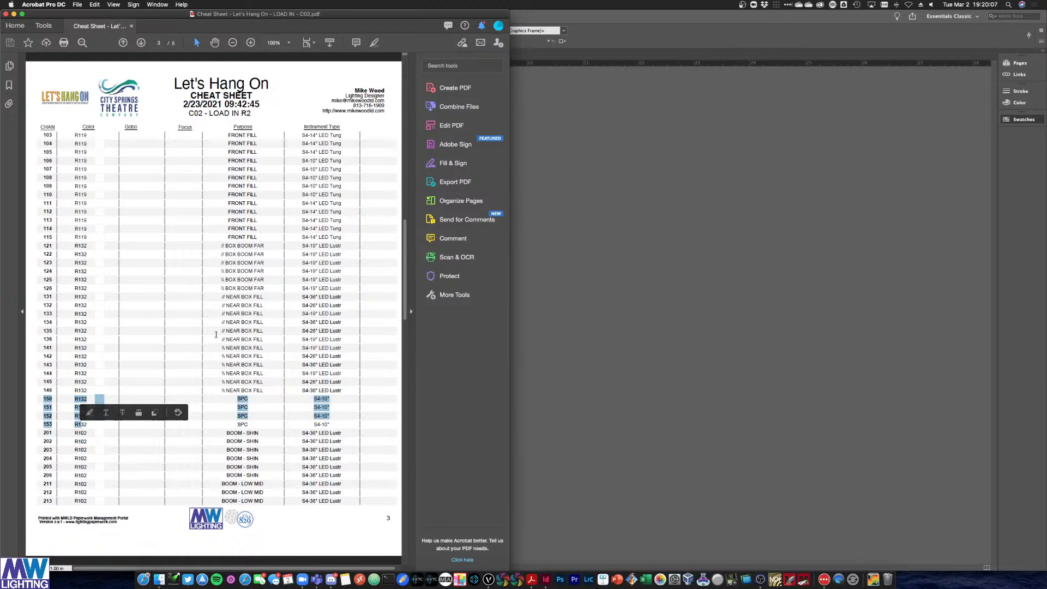
left_click(140, 43)
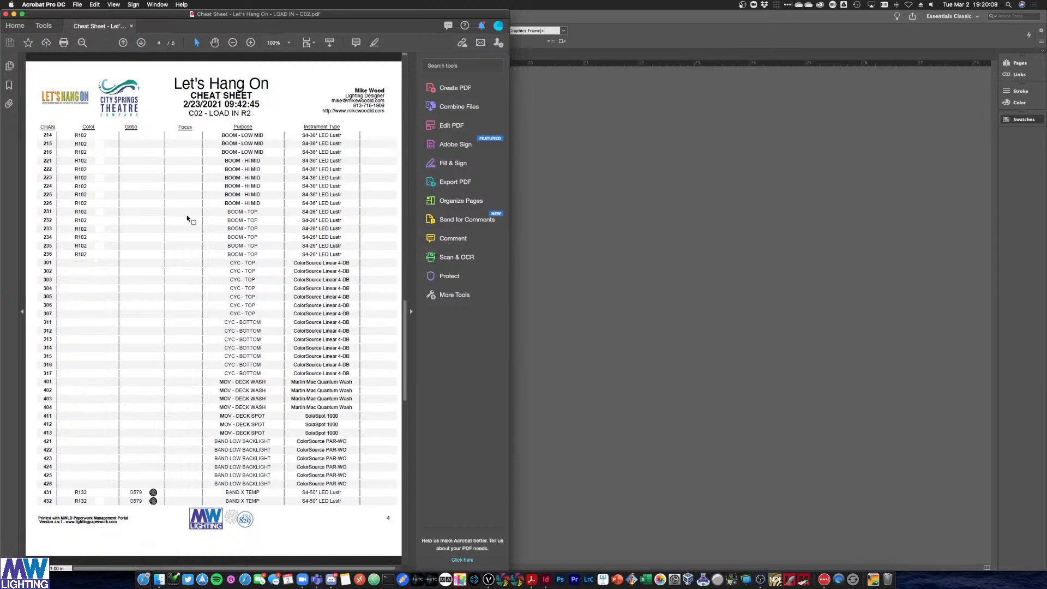
left_click(141, 44)
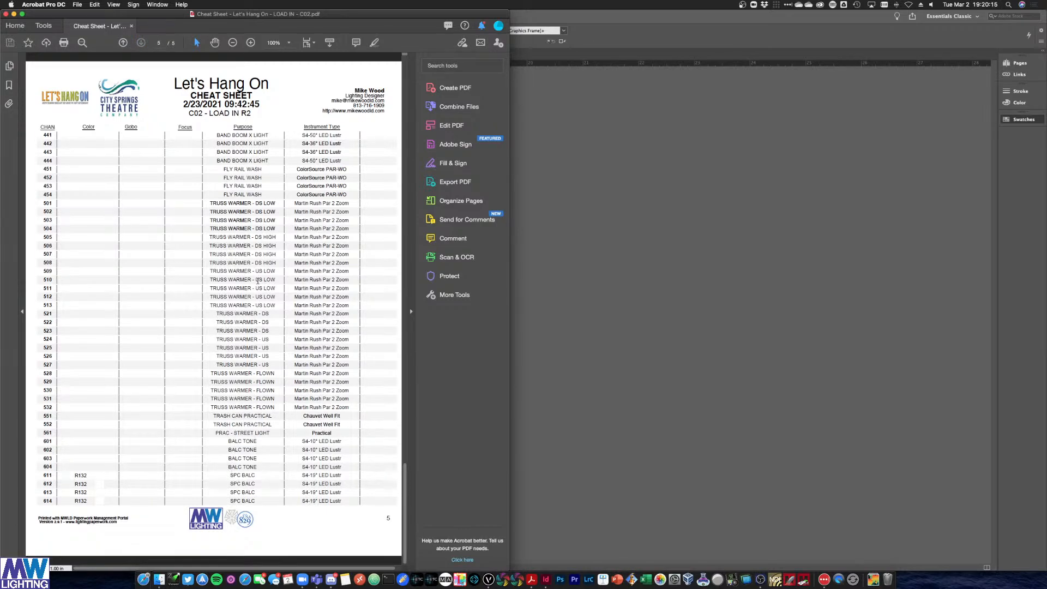
key("ctrl+Up")
left_click(549, 416)
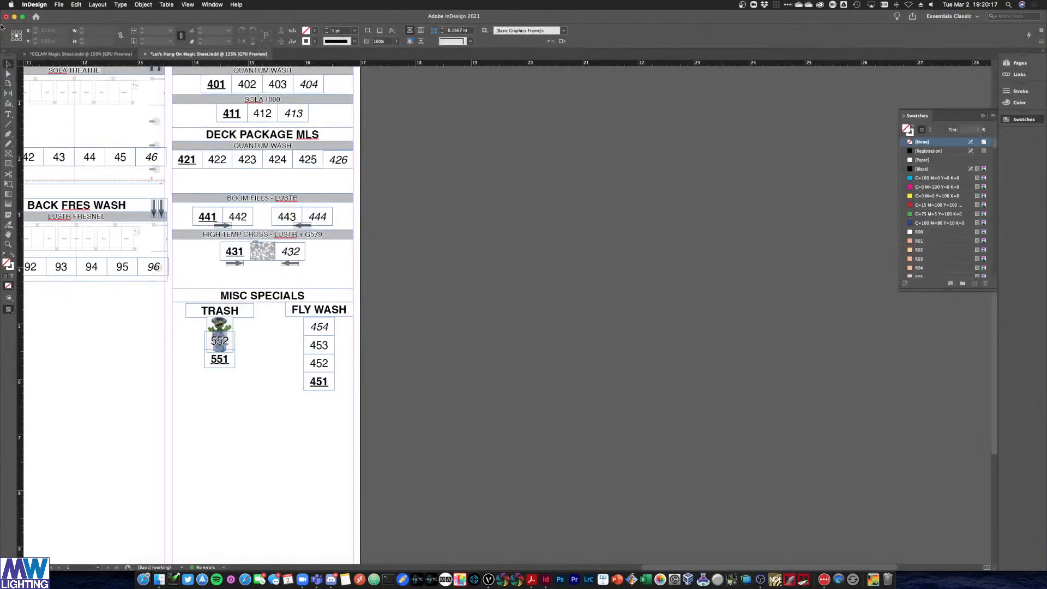
Duplicate the TRASH heading below channel 551 and retitle the copy BALC SPC
left_click_drag(251, 315, 253, 385)
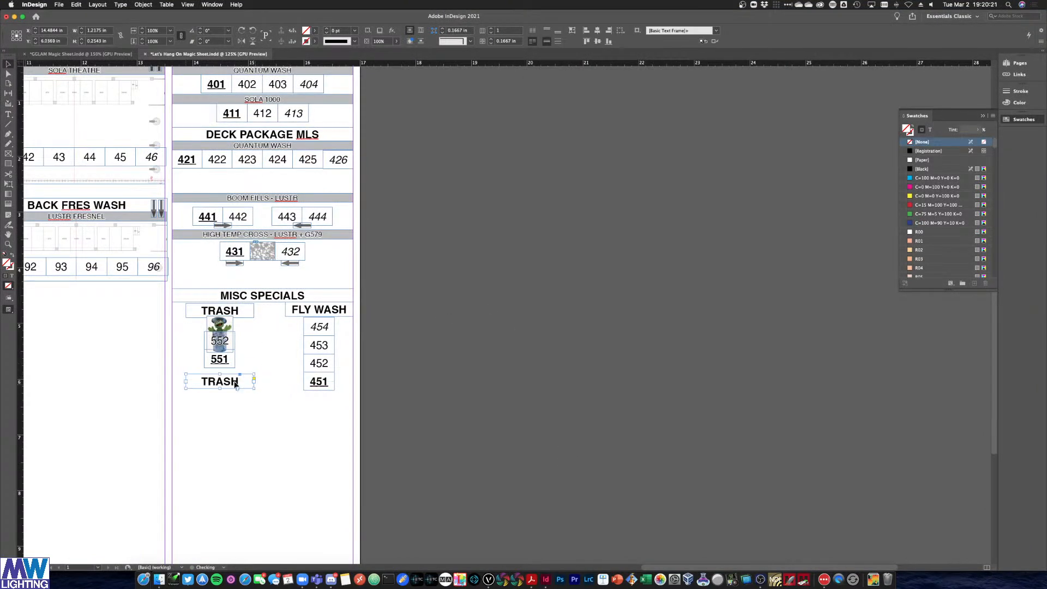
double_click(235, 382)
double_click(235, 382)
type("BALC SC")
key("BackSpace")
type("PC")
Check the SPC BALC channels in the cheat sheet PDF, then copy channel boxes 401–404 beneath the BALC SPC heading in InDesign
key("ctrl+Up")
left_click(156, 286)
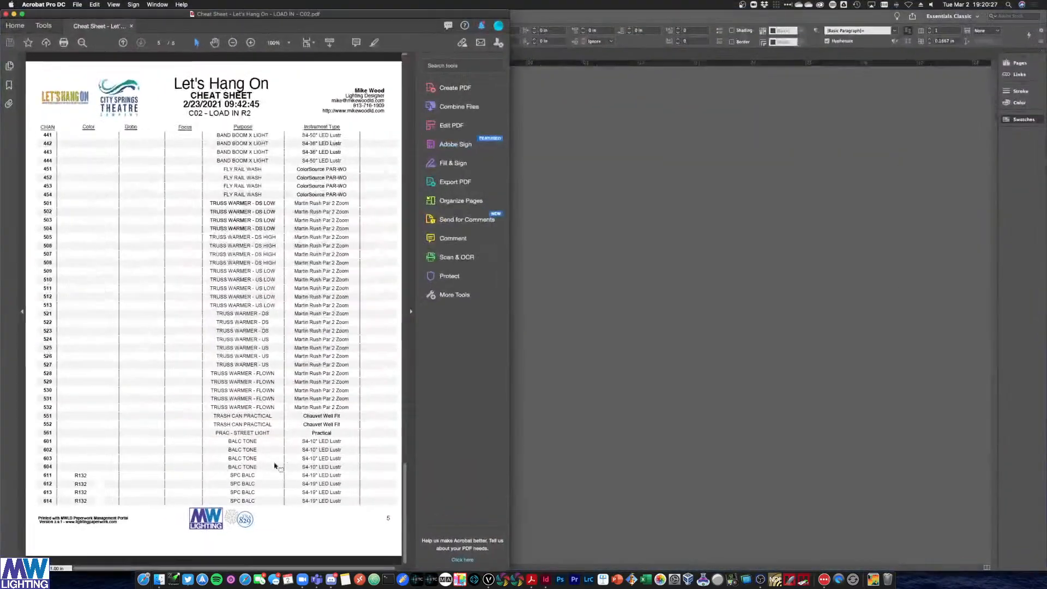
left_click(768, 253)
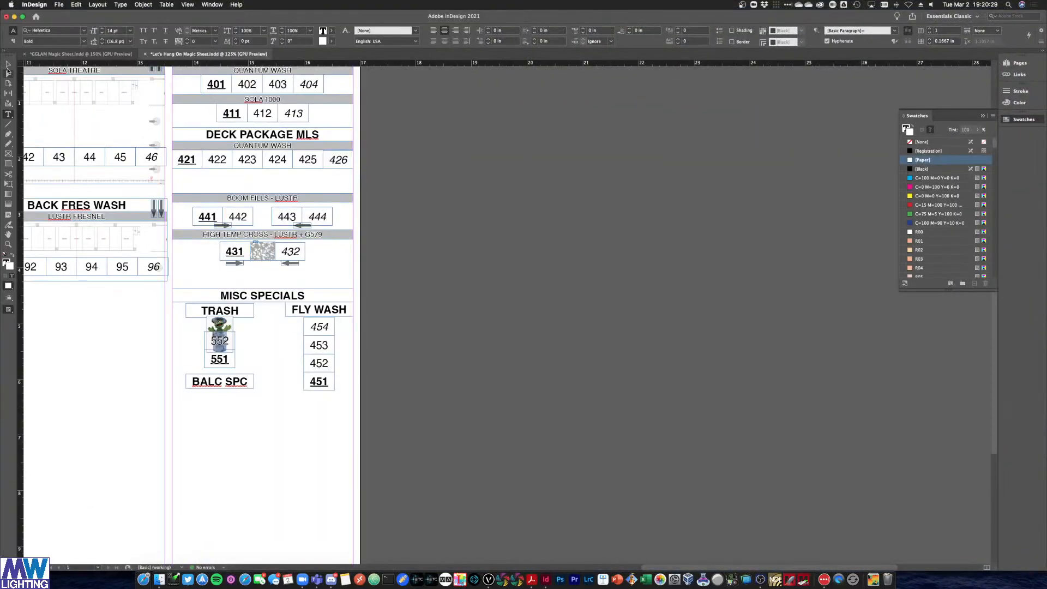
left_click(8, 66)
left_click(218, 85)
left_click(250, 85, "shift")
left_click(288, 85, "shift")
left_click_drag(313, 86, 243, 397)
left_click_drag(249, 385, 253, 386)
left_click(270, 443)
left_click(207, 417)
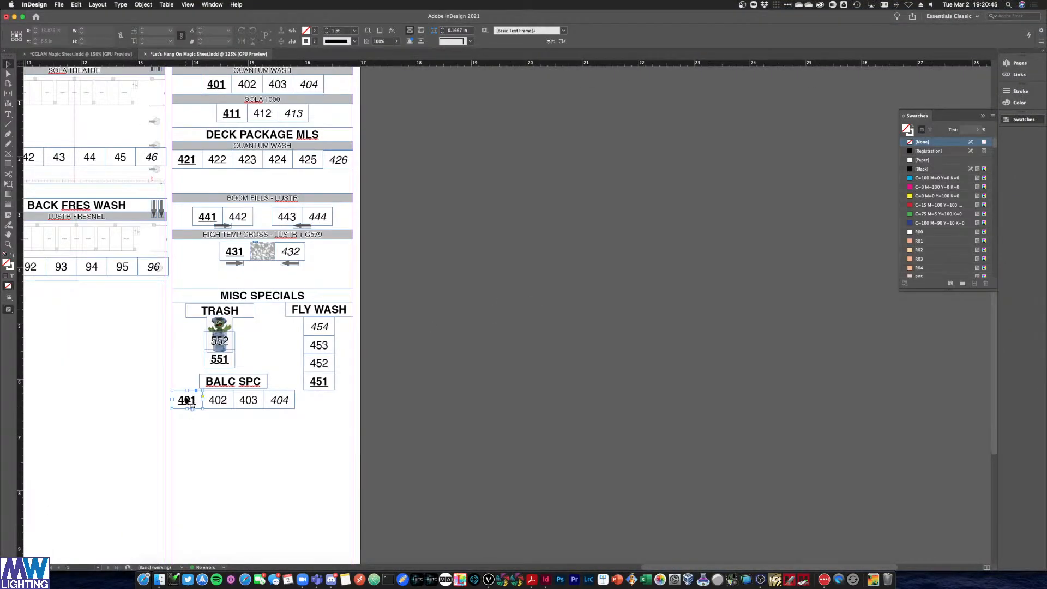
Renumber the four channel boxes under BALC SPC as 611, 612, 613 and 614
double_click(187, 399)
type("61")
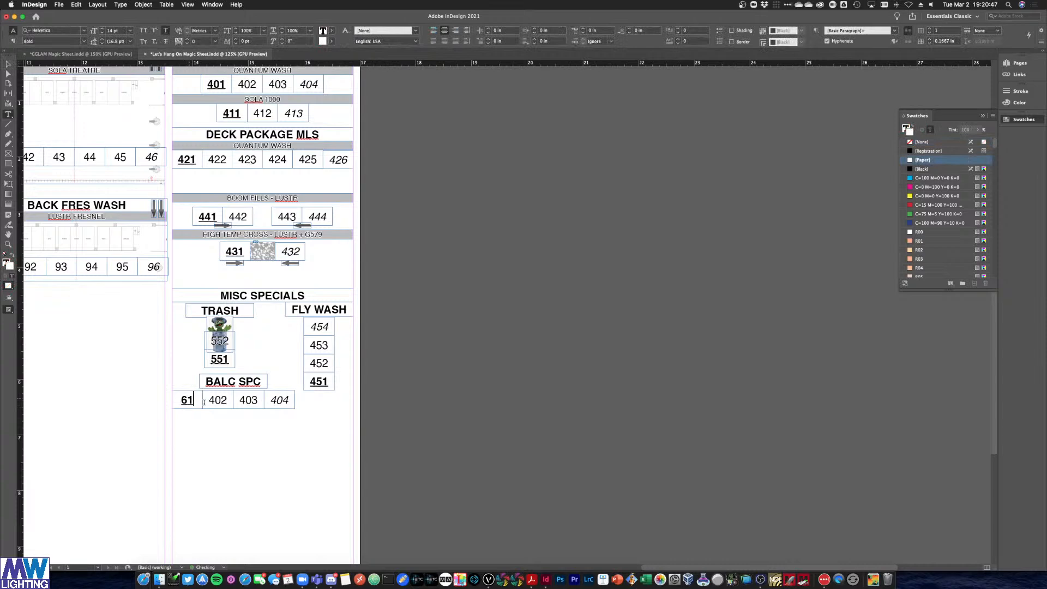
type("11")
key("Tab")
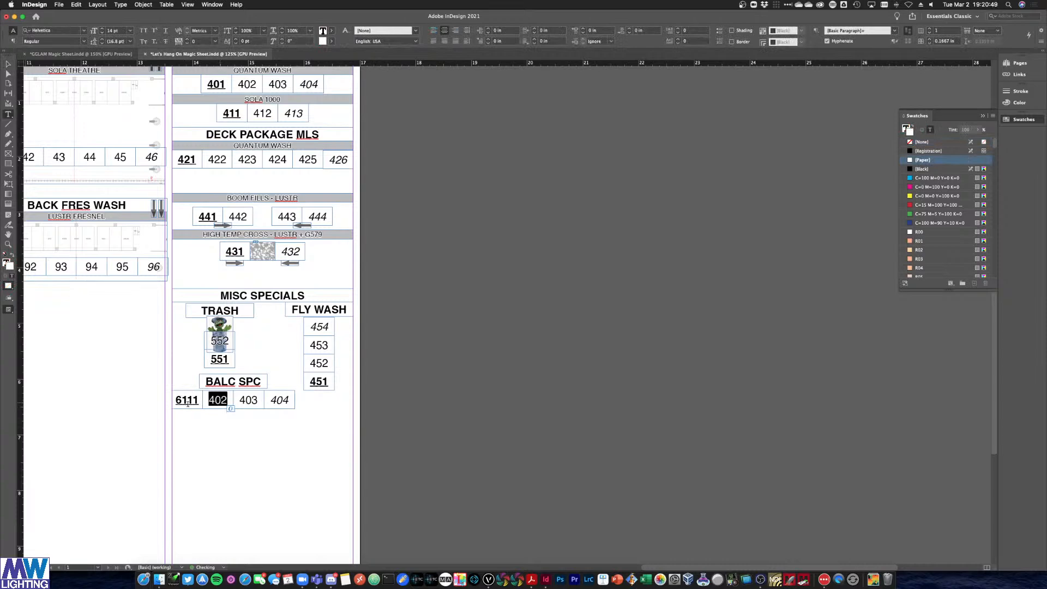
double_click(187, 401)
type("611")
key("Tab")
type("612")
double_click(248, 399)
type("613")
key("Tab")
type("64")
type("4")
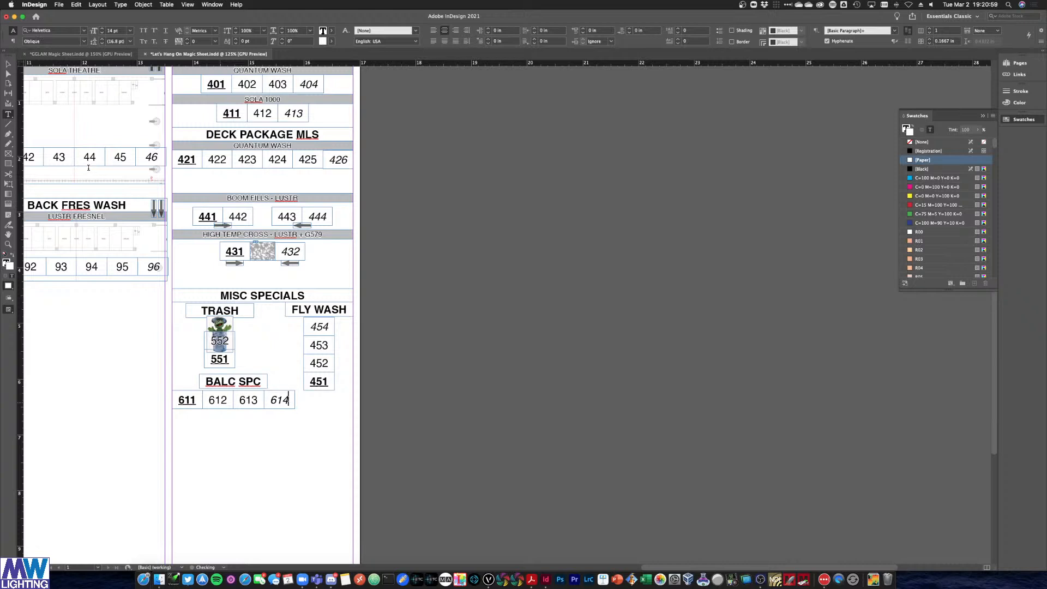
left_click(8, 64)
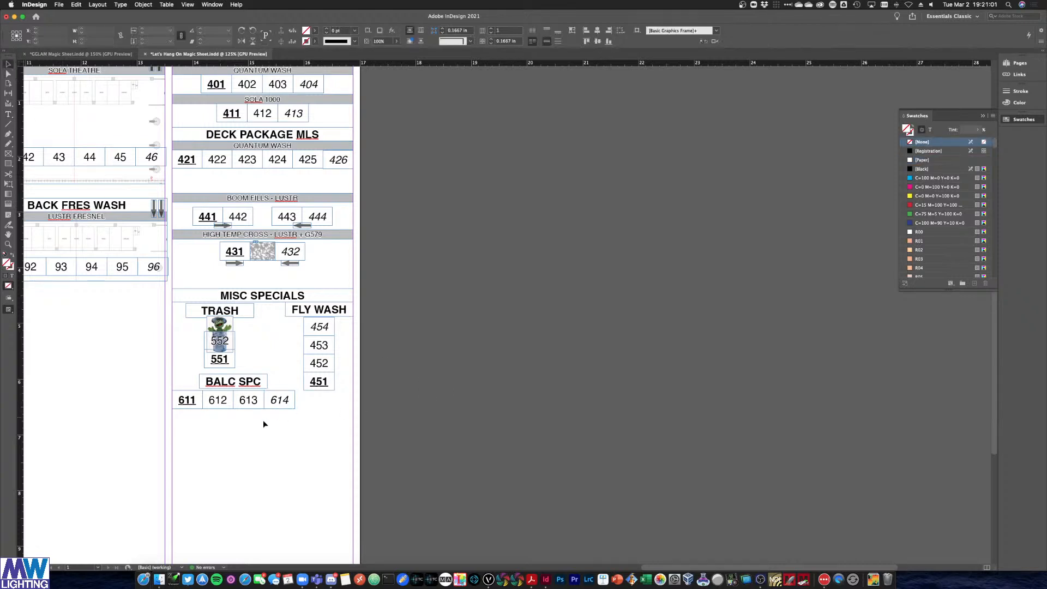
Nudge the BALC SPC heading and its four channel boxes slightly down and to the right within the column
left_click_drag(281, 417, 233, 380)
left_click(397, 410)
left_click_drag(282, 415, 183, 382)
key("Down")
key("Down")
key("Down")
key("Down")
key("Right")
key("Right")
key("Right")
key("Right")
key("Right")
key("Right")
key("Right")
left_click(434, 385)
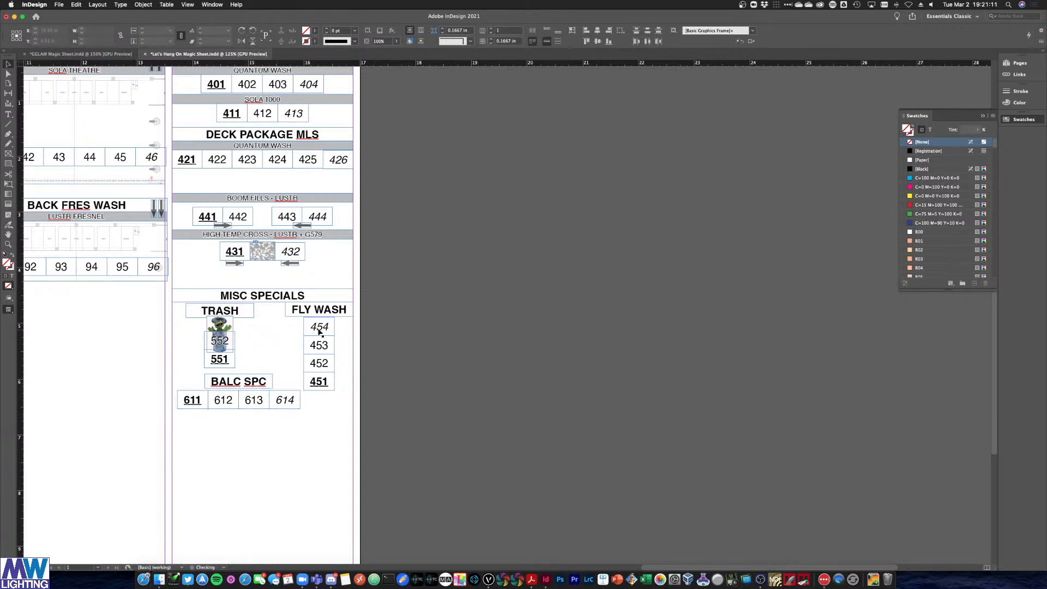
Glance at the cheat sheet PDF, then duplicate the BALC SPC block directly below itself in InDesign and retitle the copy FOH SPC
key("ctrl+Up")
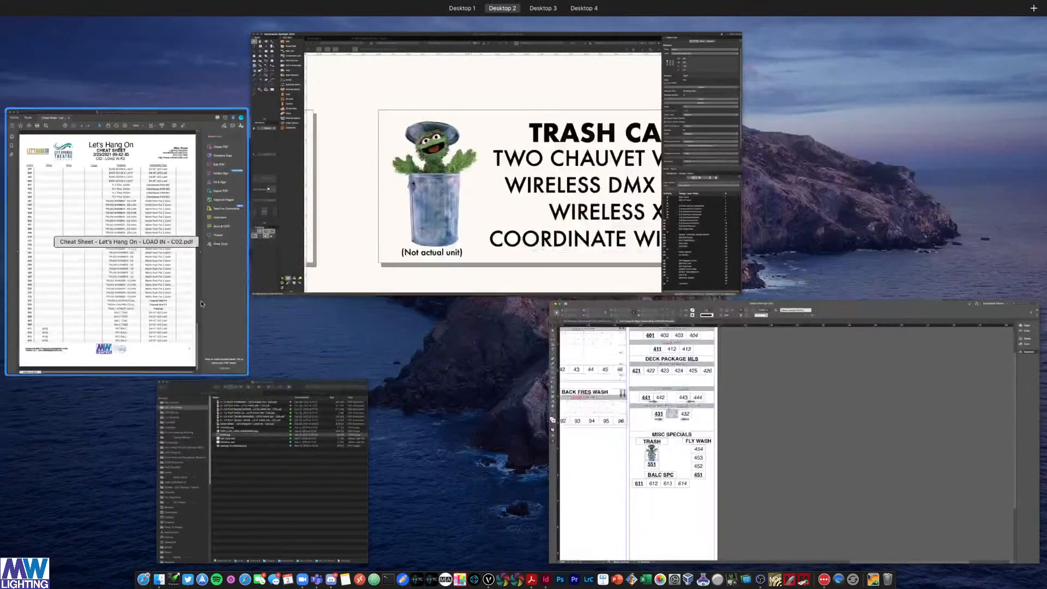
left_click(202, 304)
key("super+Tab")
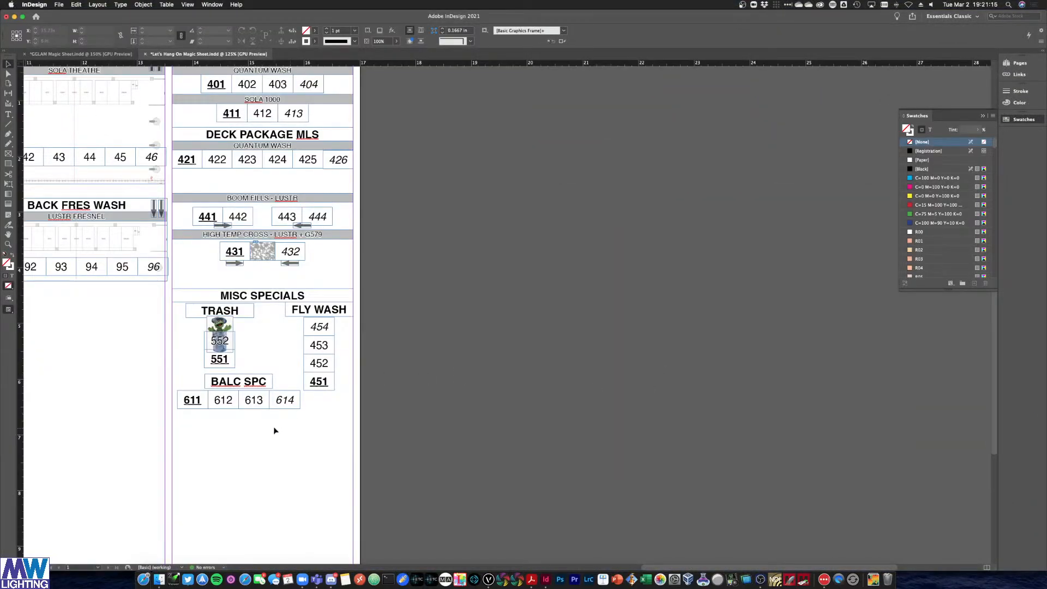
left_click(244, 384)
left_click_drag(244, 383, 240, 427)
left_click(341, 423)
double_click(243, 425)
triple_click(239, 422)
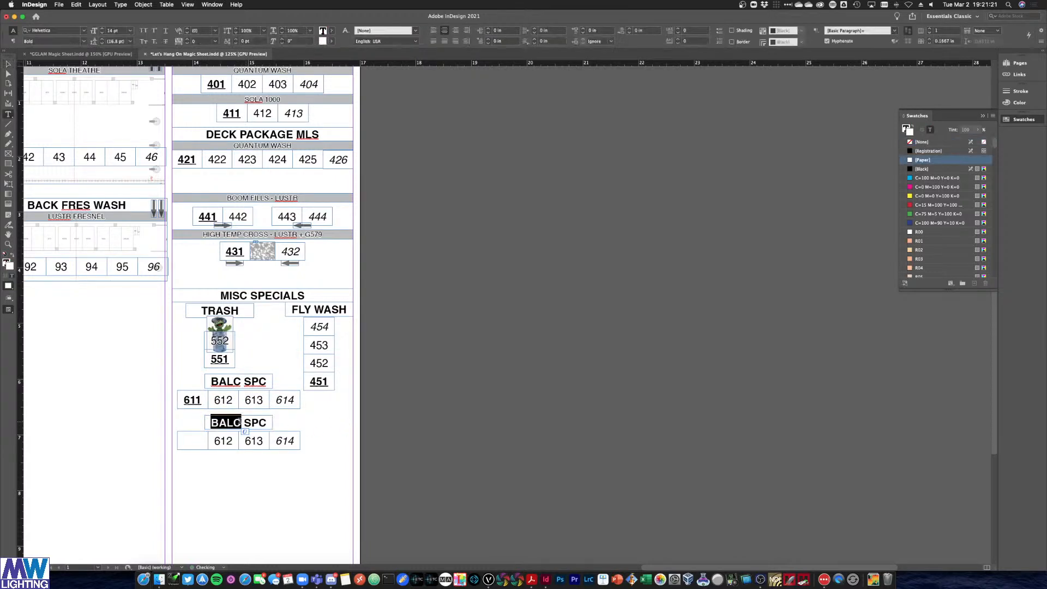
type("FOH SPC")
Look up the SPC channel numbers on page 3 of the cheat sheet PDF in Acrobat and return to InDesign
key("ctrl+Up")
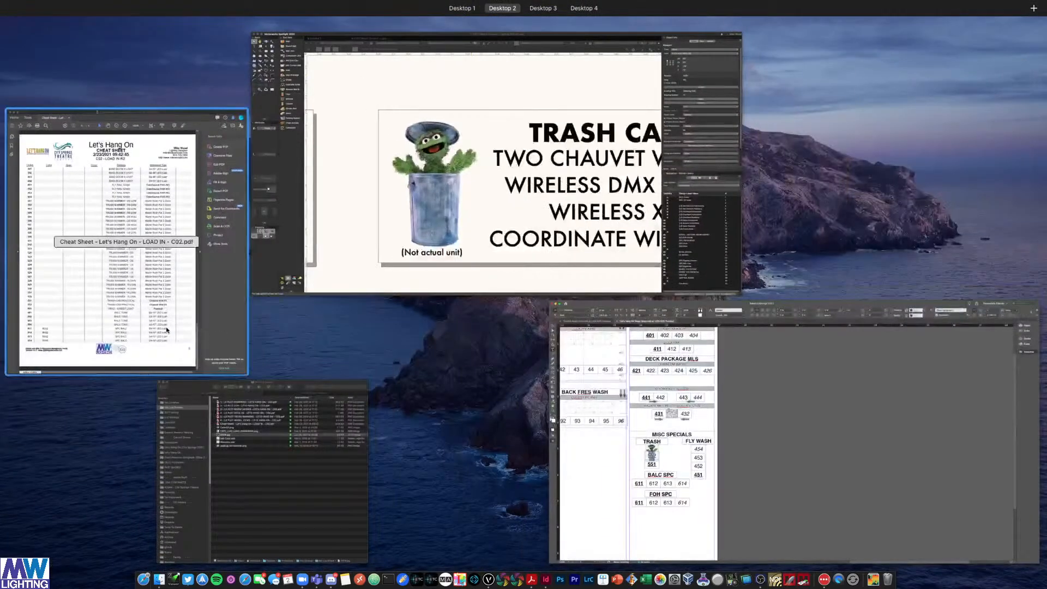
left_click(166, 329)
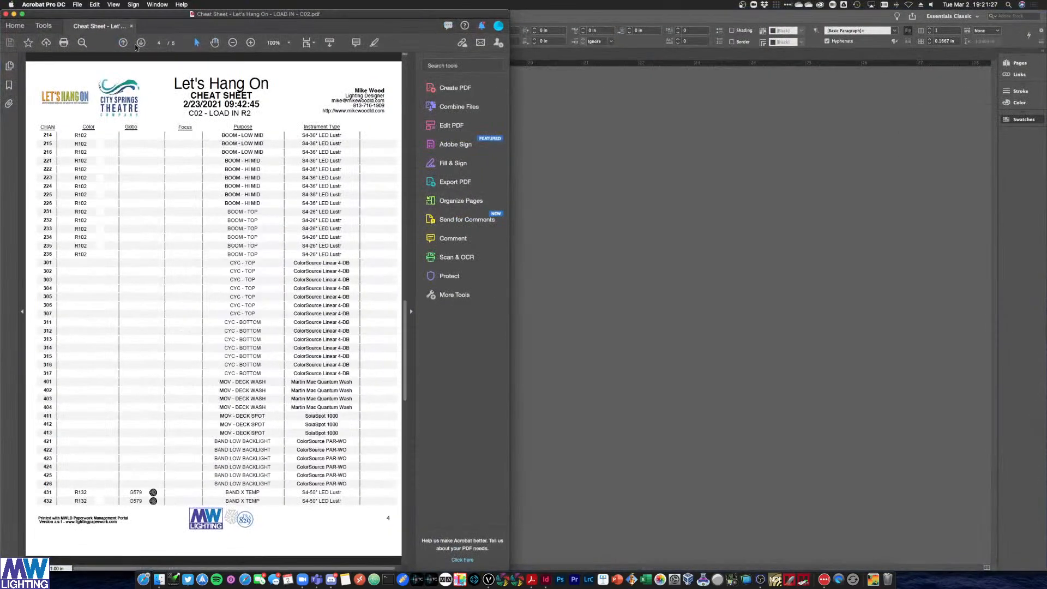
left_click(129, 47)
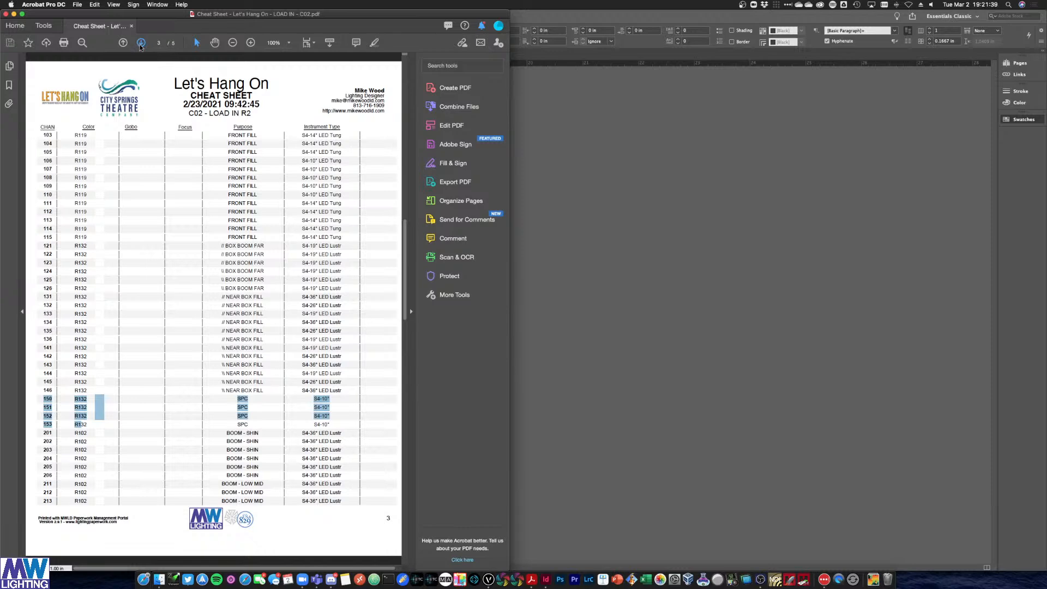
left_click(140, 43)
left_click(595, 175)
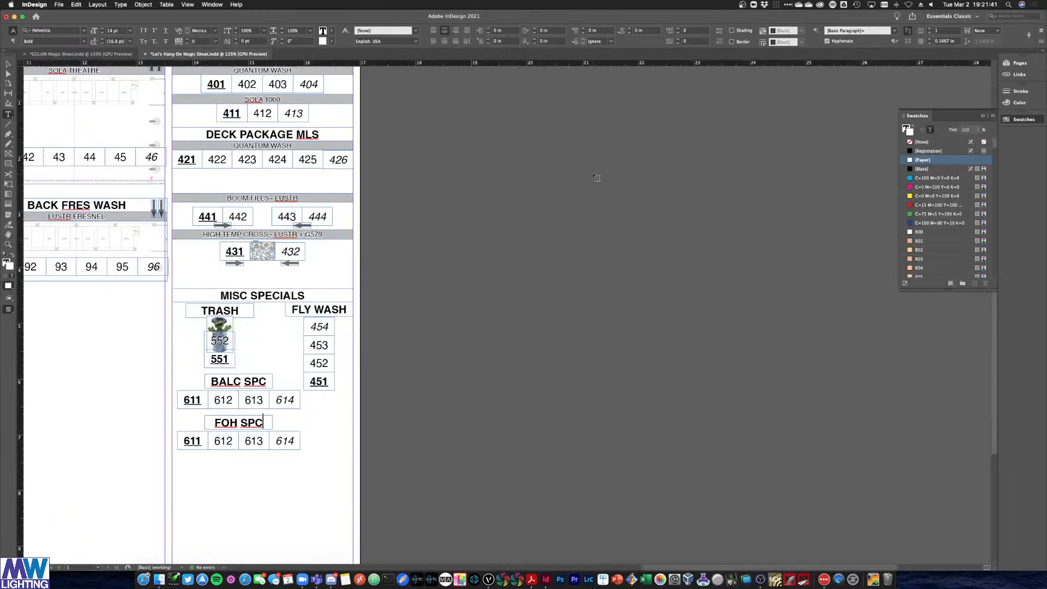
Undo the FOH SPC retitling and the duplication of the BALC SPC block
left_click(8, 64)
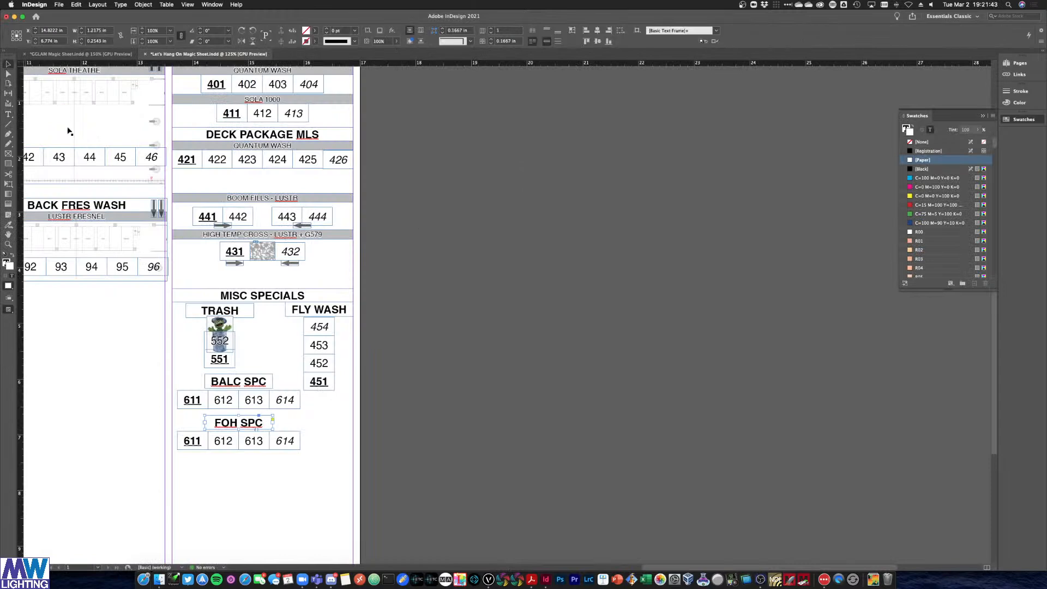
left_click(383, 441)
key("super+z")
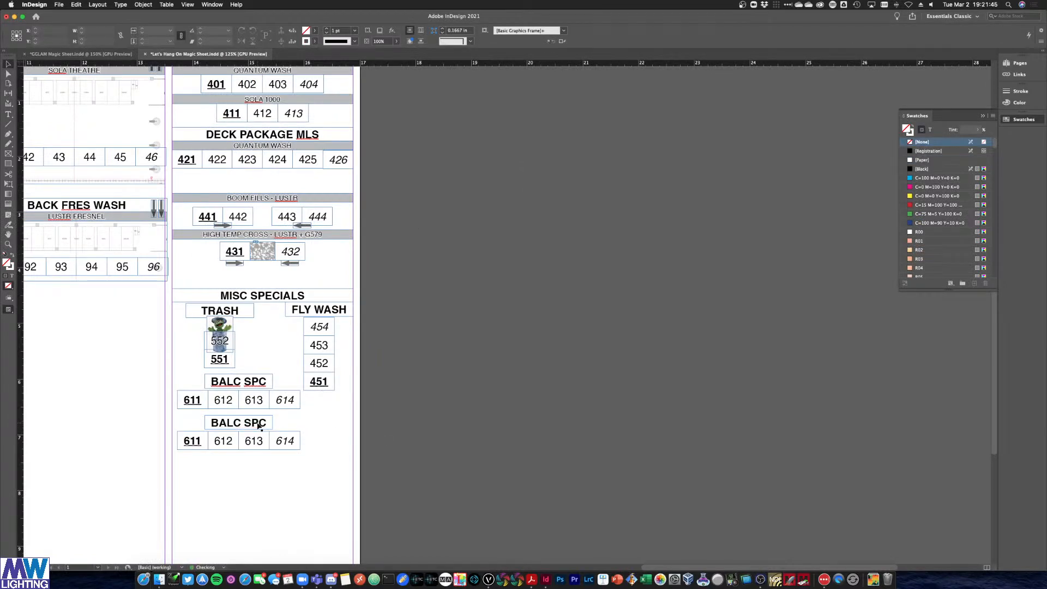
key("super+z")
key("super+z")
key("super+z")
Duplicate the MISC SPECIALS heading above the BOOM FILLS bar and retitle the copy BAND CROSS LIGHT
left_click(257, 335)
left_click_drag(272, 300, 276, 191)
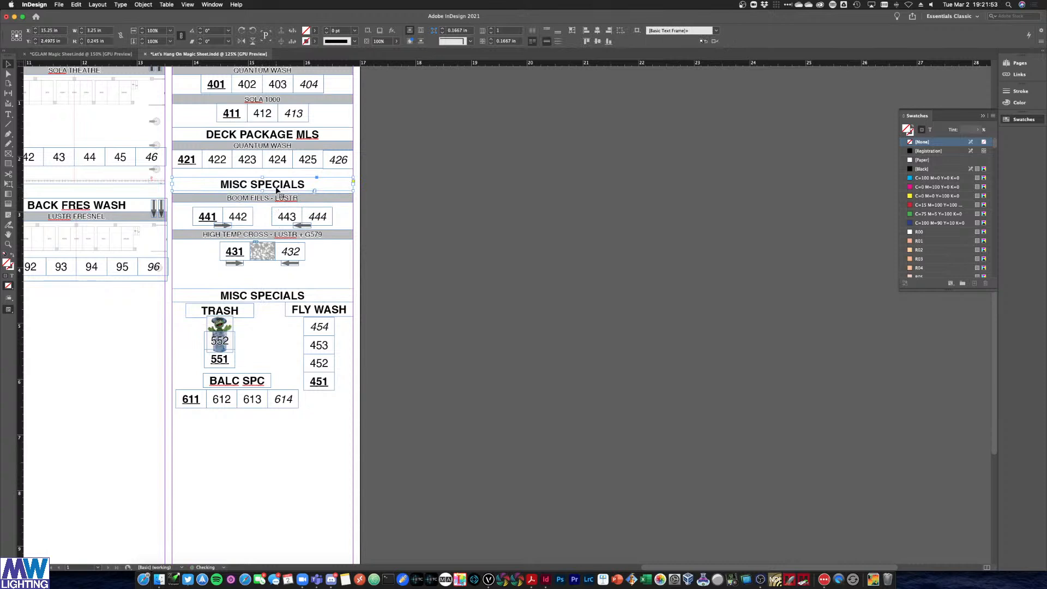
double_click(276, 186)
triple_click(276, 185)
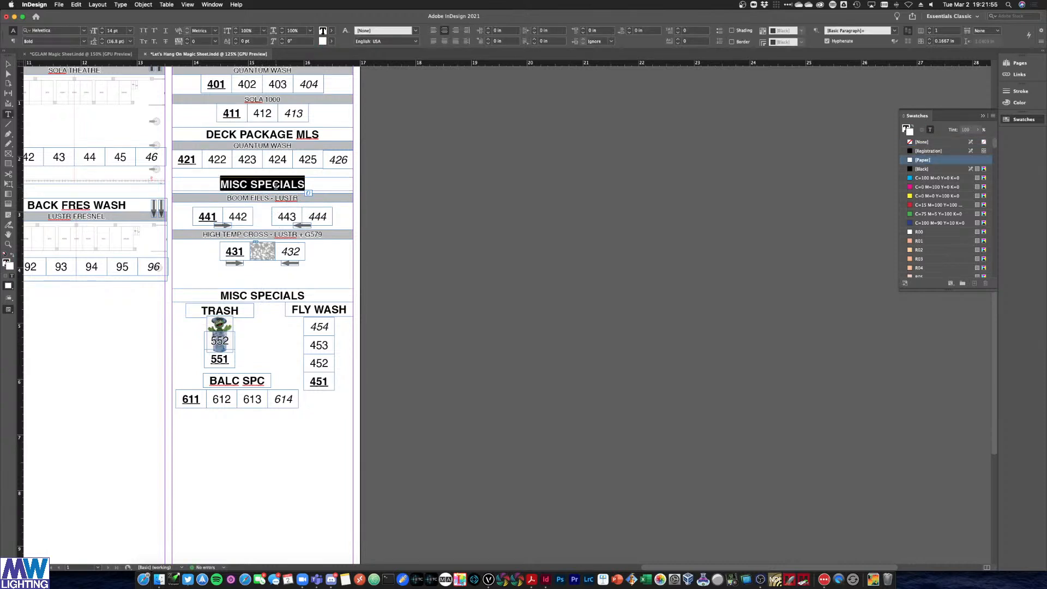
type("BAND CROSS LIGHT")
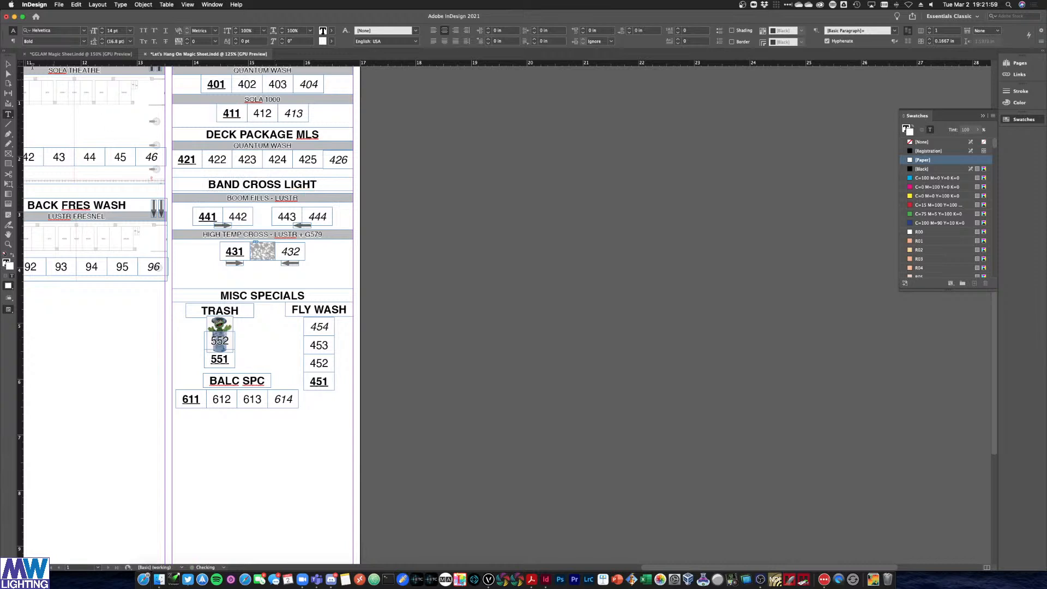
key("Escape")
Duplicate the BALC SPC heading with its four channel boxes directly below and retitle the copied heading FOH SPC
left_click(195, 386)
left_click_drag(219, 387, 224, 424)
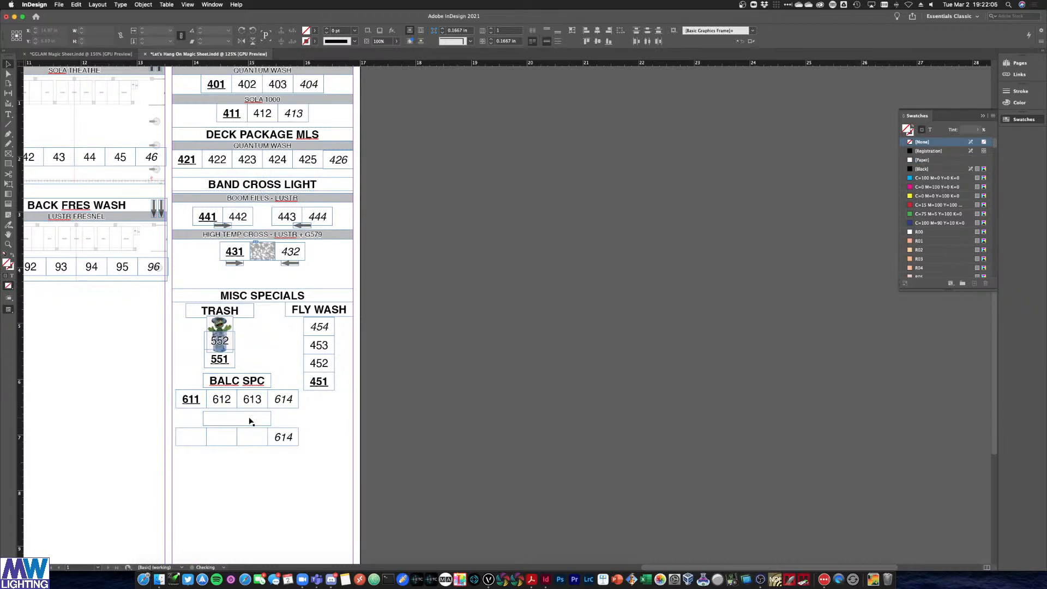
triple_click(236, 419)
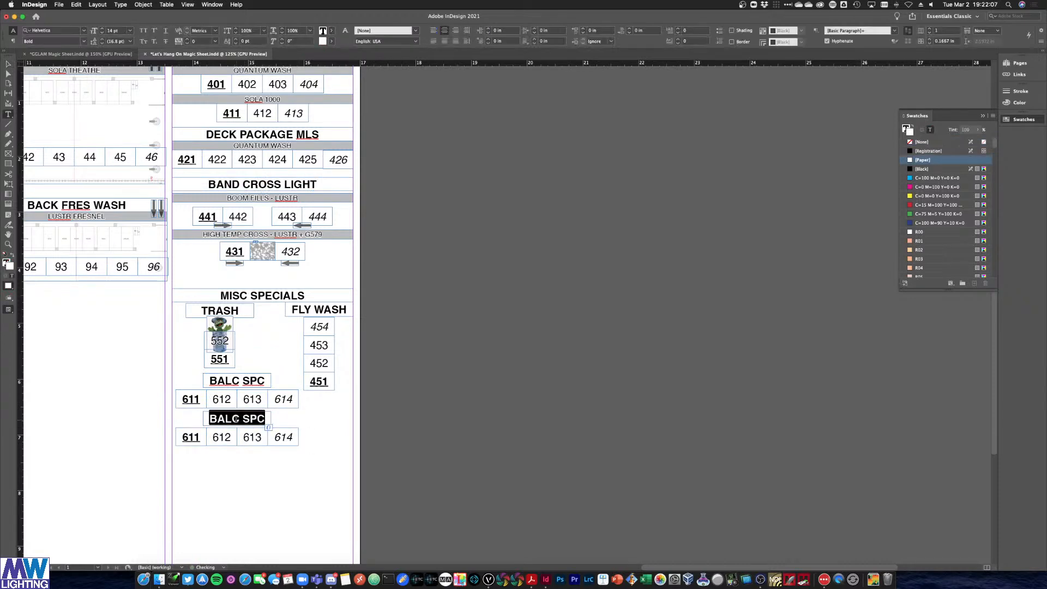
type("FOH SPC")
Renumber the four channel boxes under FOH SPC as 150, 151, 152 and 153
double_click(185, 436)
type("150")
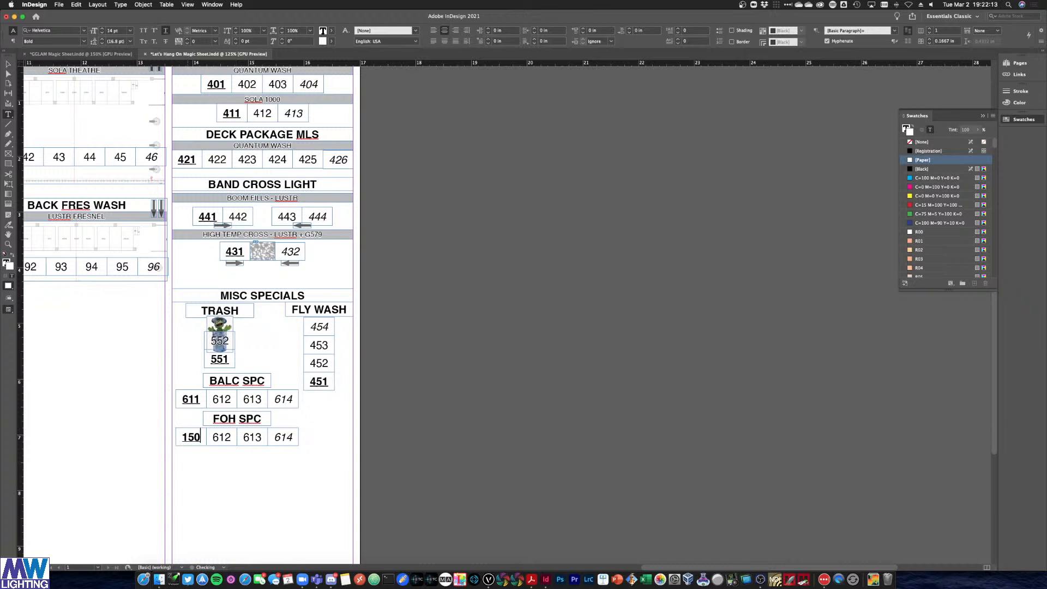
double_click(222, 438)
type("151")
double_click(251, 436)
type("152")
key("Tab")
type("153")
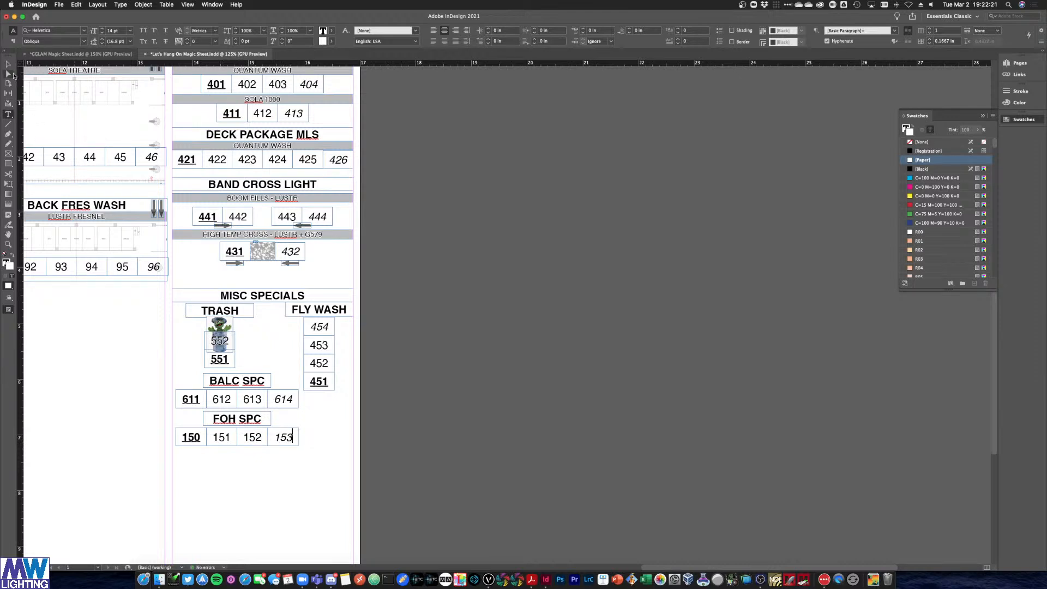
left_click(9, 65)
left_click(464, 354)
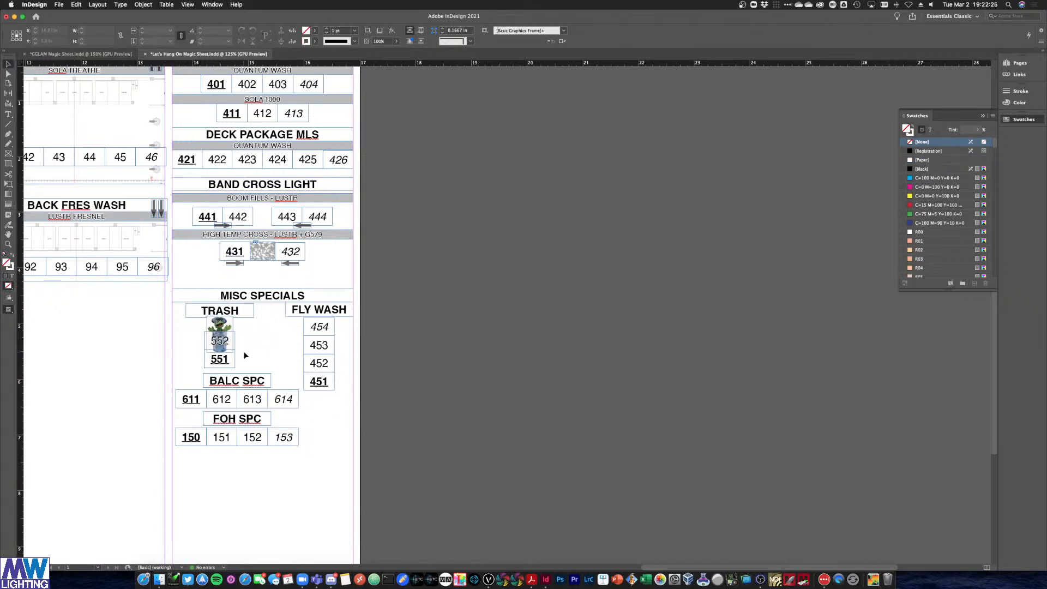
Look up the street light practical on the following page of the cheat sheet PDF and return to the magic sheet
key("ctrl+Up")
left_click(228, 318)
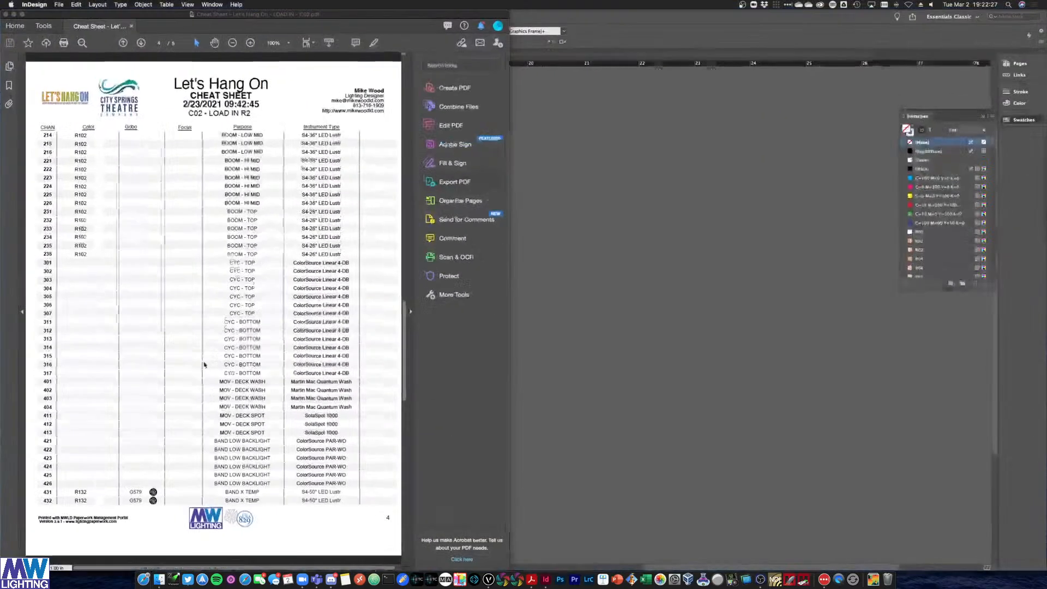
left_click(141, 43)
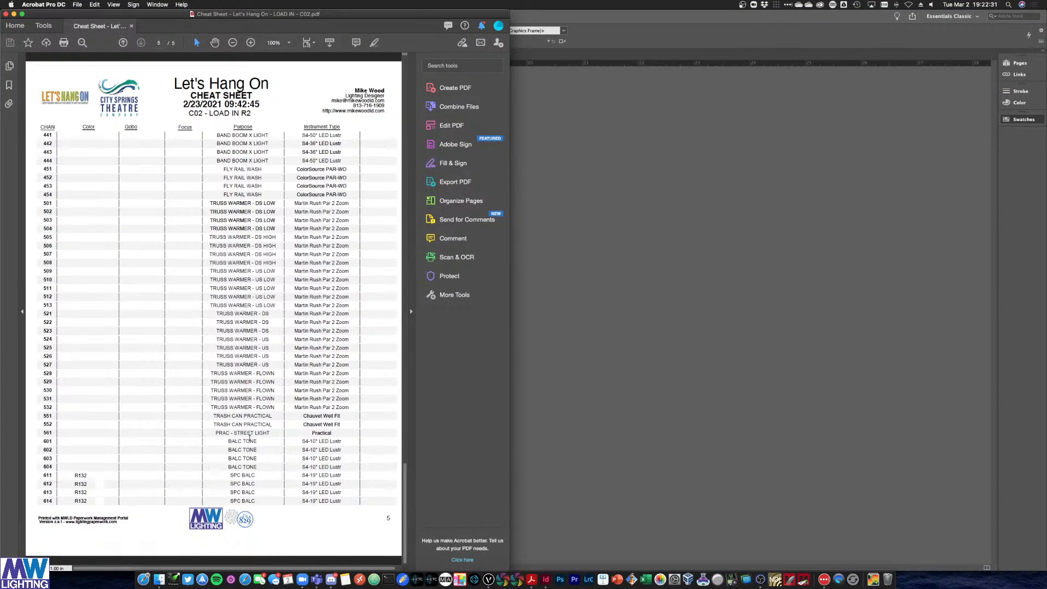
triple_click(250, 435)
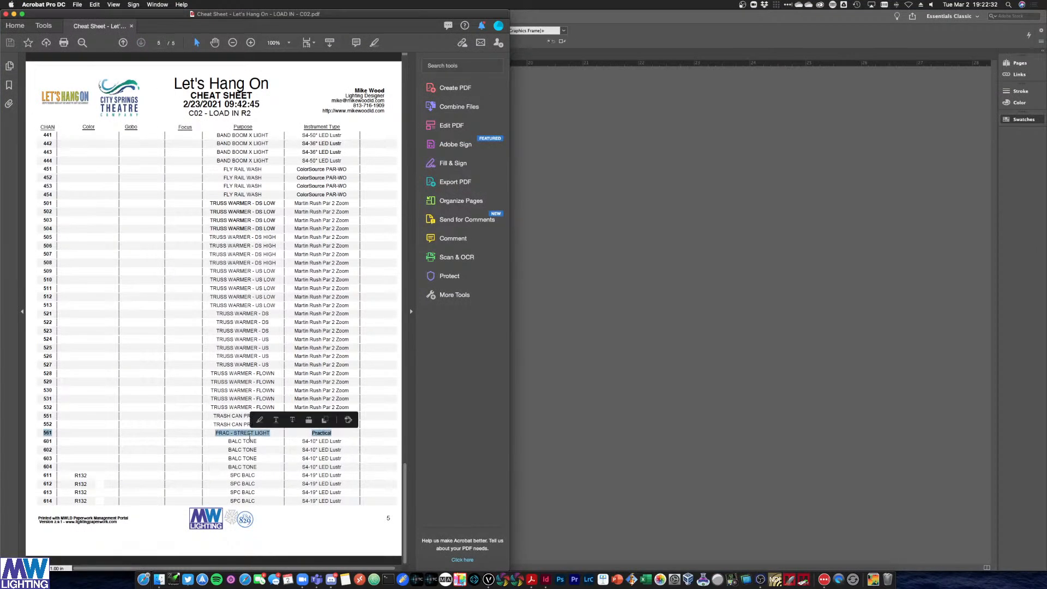
left_click(607, 357)
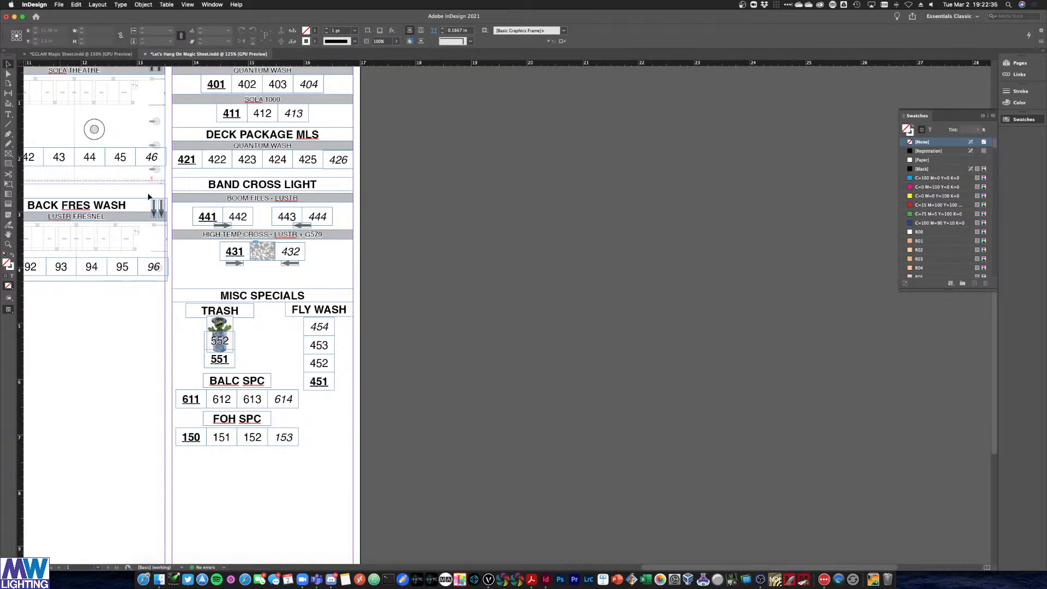
Duplicate the TRASH heading and its 551 channel box into the space below the FLY WASH column, beside FOH SPC
left_click(224, 364)
right_click(241, 315)
right_click(235, 313)
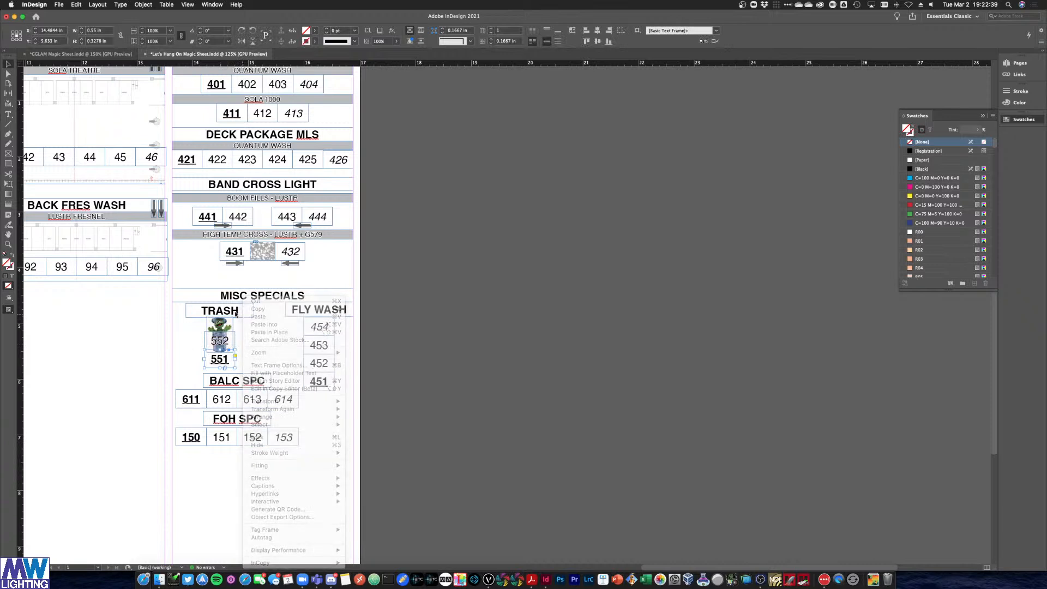
right_click(232, 311)
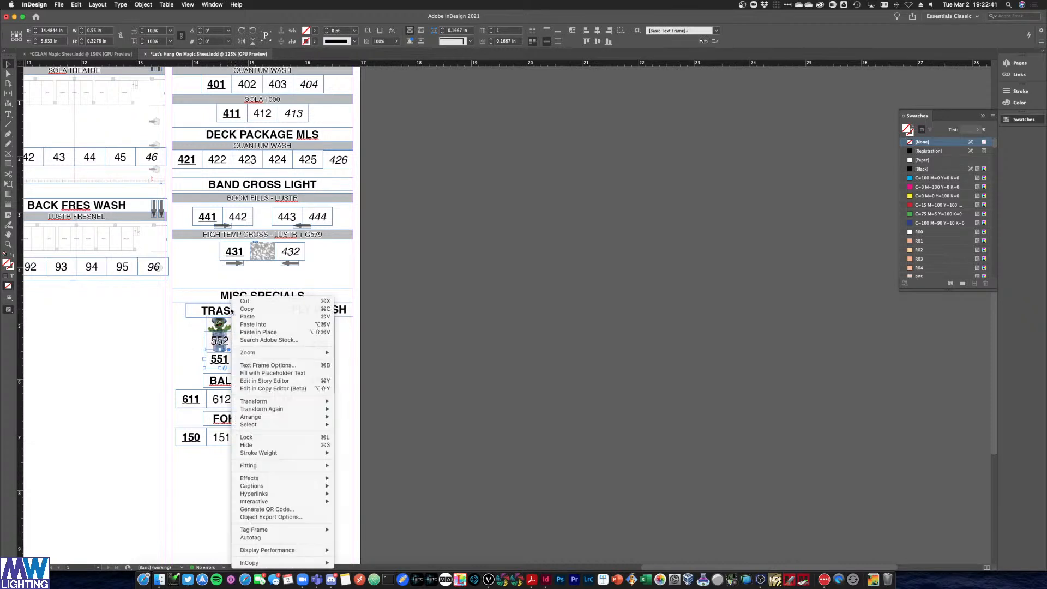
left_click(231, 310)
left_click(231, 310)
left_click_drag(231, 311, 337, 424)
left_click_drag(327, 467, 327, 443)
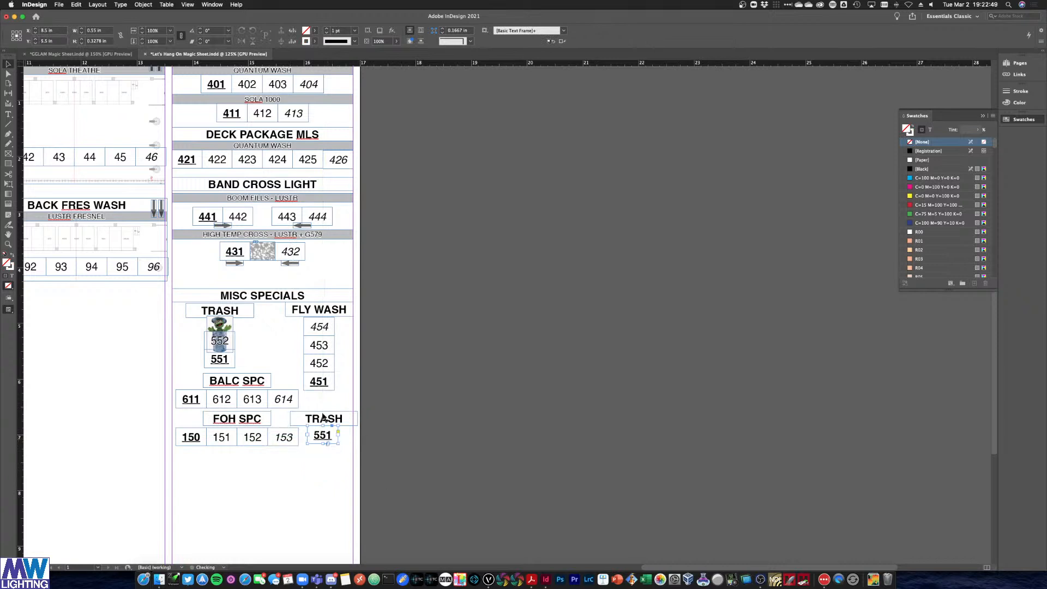
Retitle the copied TRASH heading as LAMP and narrow its text frame to fit the word
double_click(321, 417)
type("LAMP")
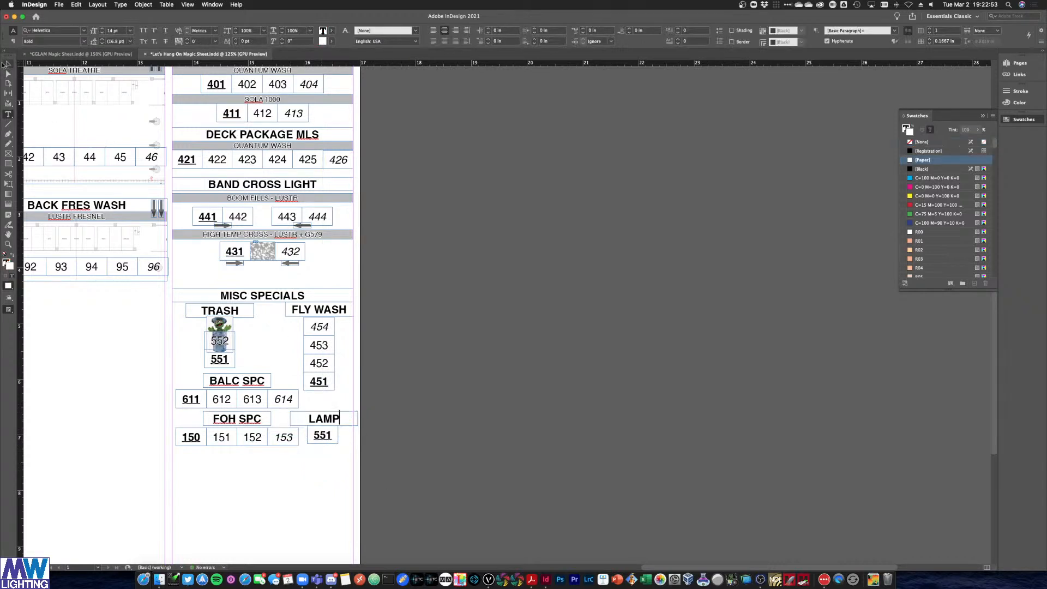
left_click(8, 64)
left_click_drag(399, 450, 374, 430)
left_click(325, 421)
left_click_drag(289, 418, 329, 420)
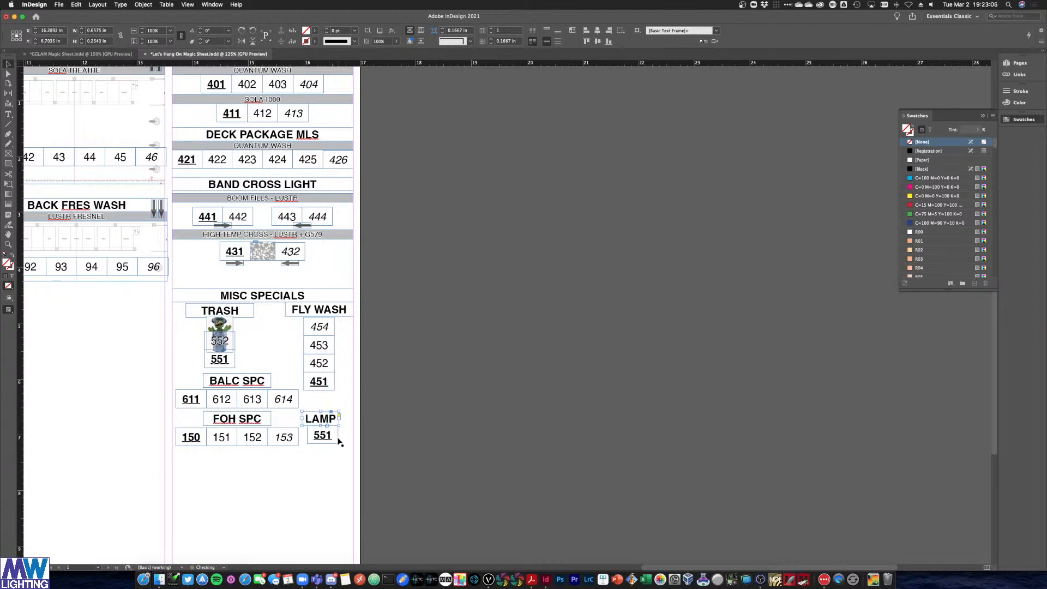
Centre the 551 channel box horizontally under the LAMP heading
left_click(332, 463)
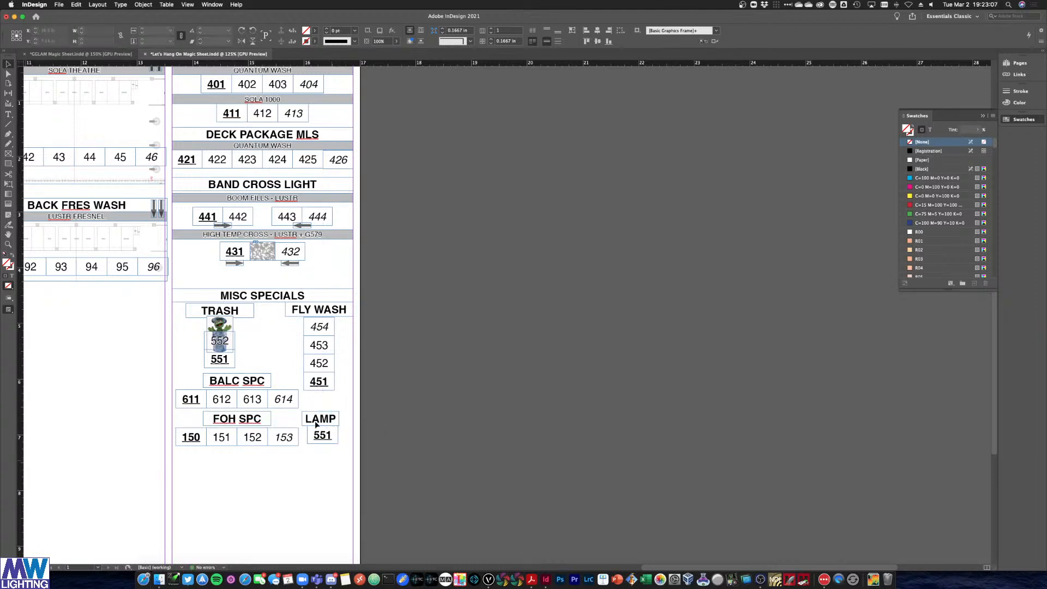
left_click(317, 425)
left_click(597, 33)
left_click(334, 460)
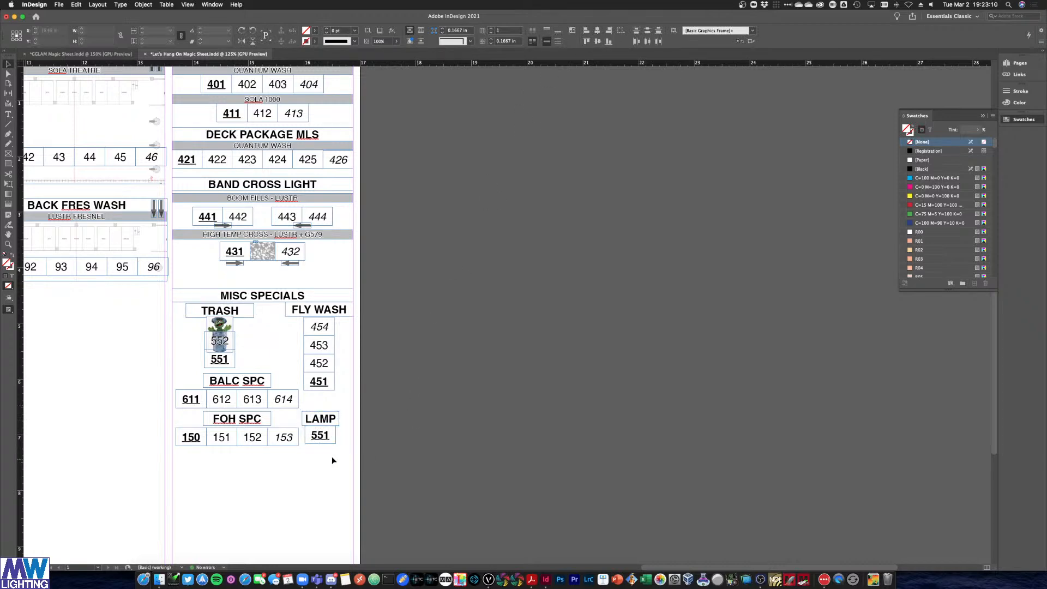
Move the LAMP heading and its channel box slightly up, and shift the whole MISC SPECIALS section closer to BAND CROSS LIGHT
left_click(313, 416)
left_click_drag(313, 416, 320, 407)
left_click(451, 415)
key("super+minus")
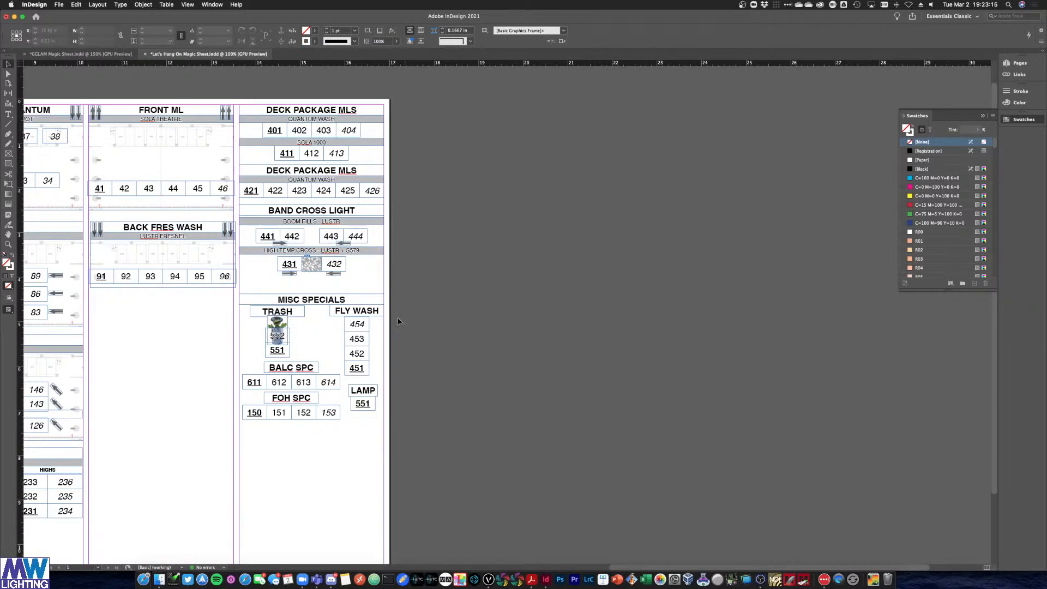
left_click_drag(430, 450, 264, 292)
left_click(428, 321)
Hide the frame edges across the whole magic sheet
scroll(436, 319, "down", 1)
scroll(442, 317, "left", 5)
scroll(443, 316, "down", 3)
scroll(443, 316, "left", 20)
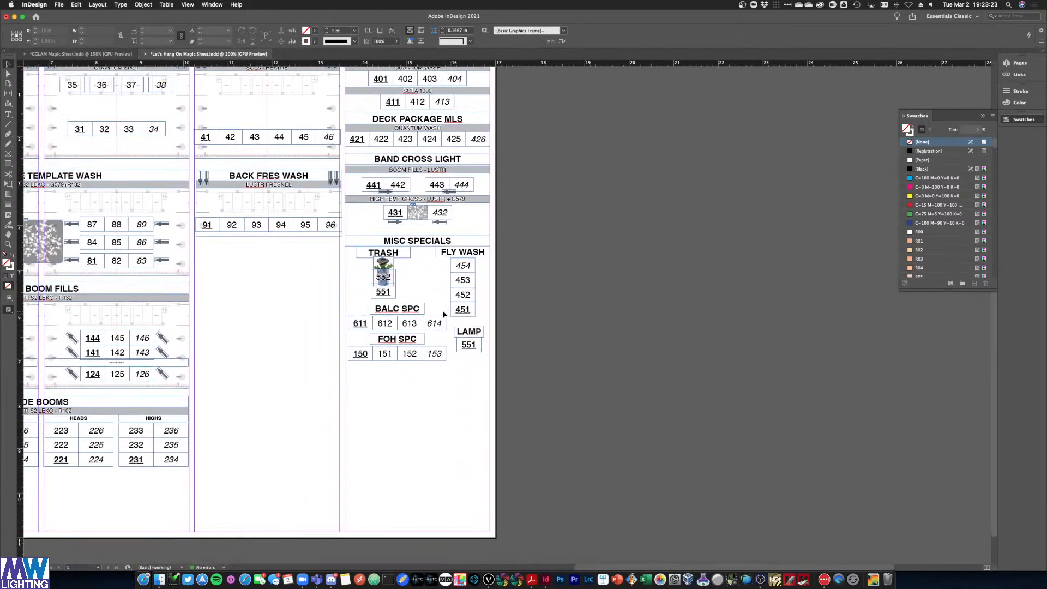
scroll(443, 315, "right", 3)
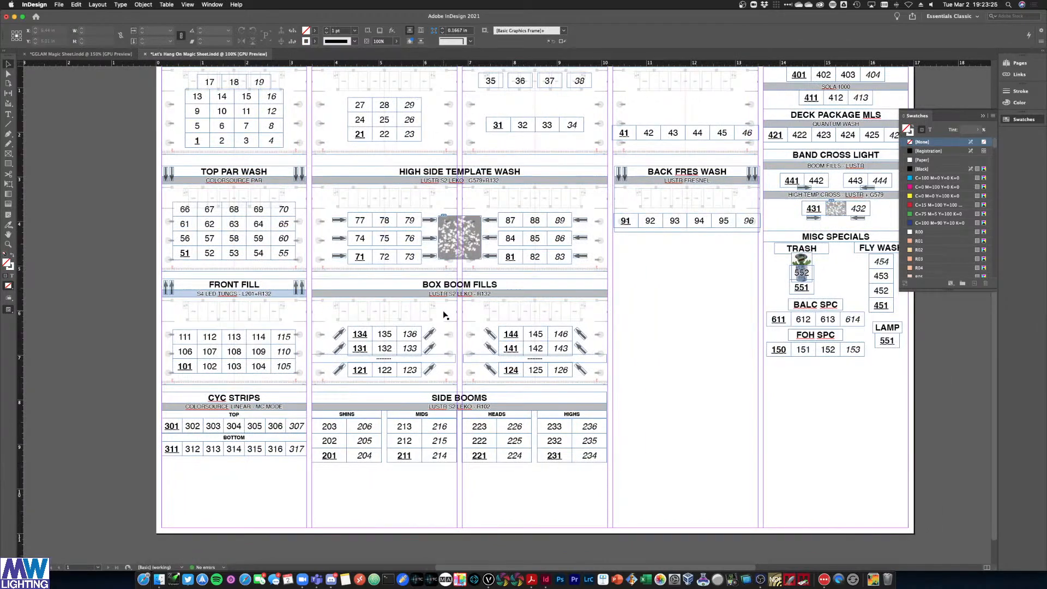
key("super+minus")
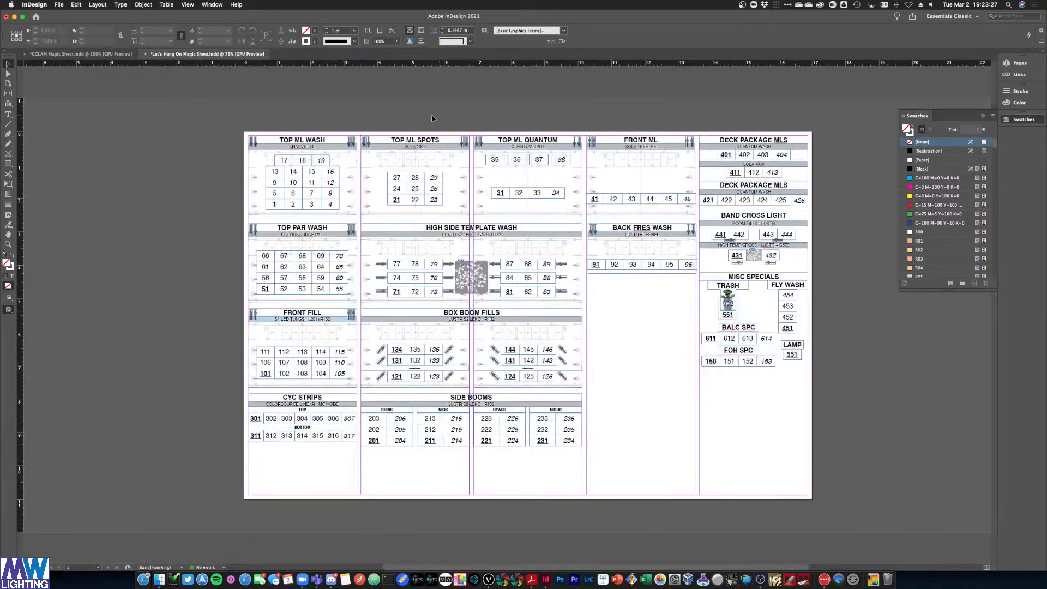
left_click(187, 4)
mouse_move(214, 4)
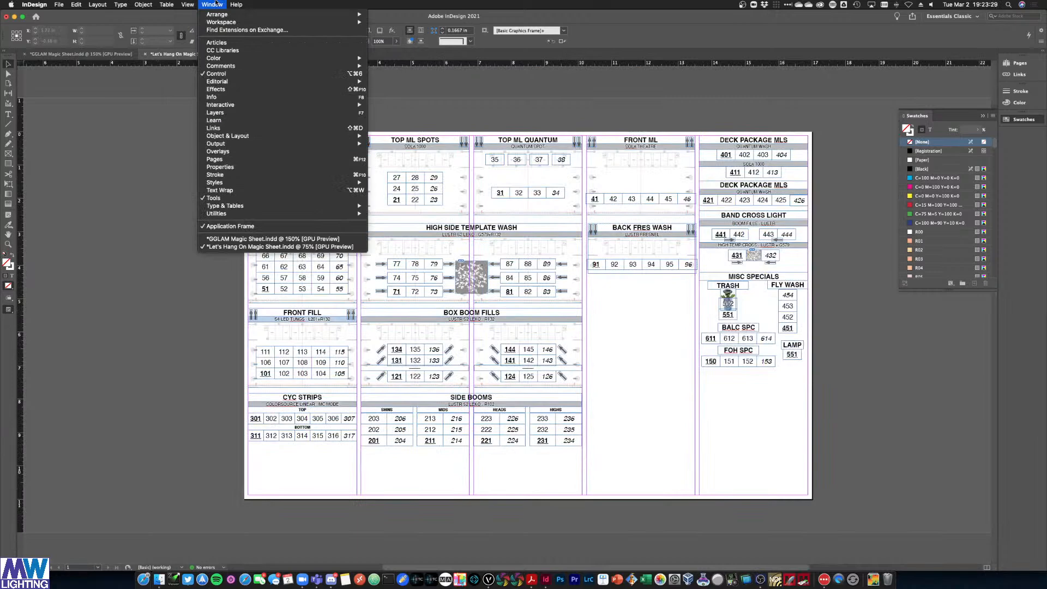
mouse_move(217, 165)
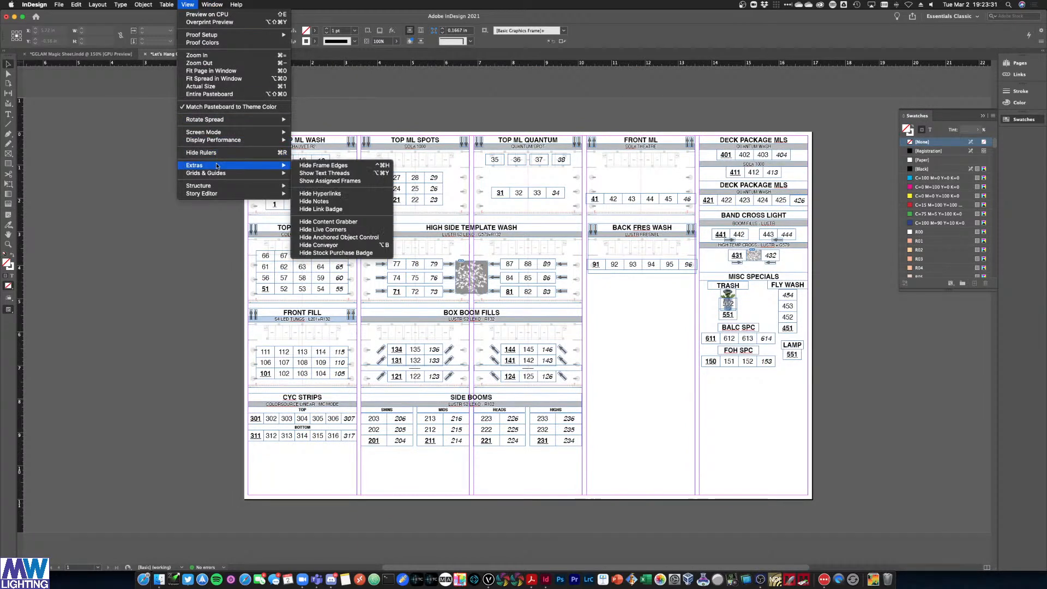
left_click(324, 165)
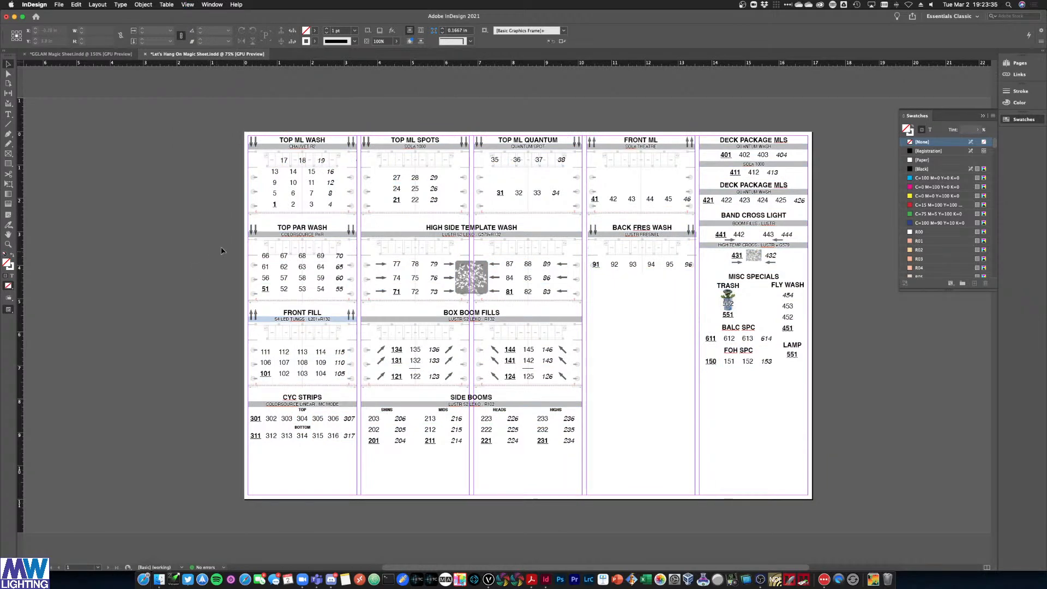
Nudge the TOP PAR WASH, HIGH SIDE TEMPLATE WASH and BACK FRES WASH row up toward the row above it
left_click_drag(220, 223, 695, 302)
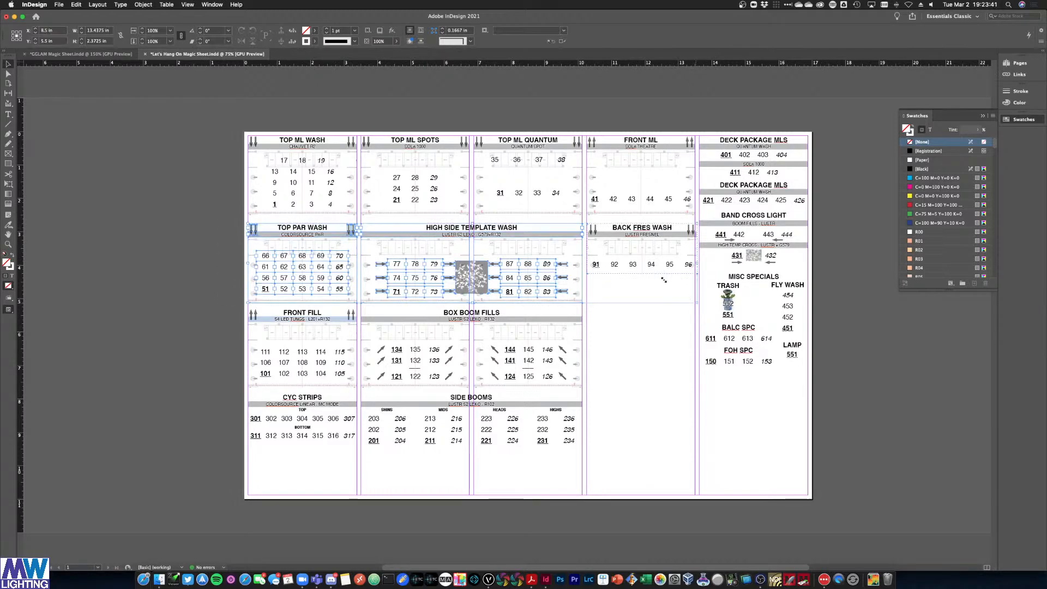
key("Up")
key("Up")
key("Up")
key("Up")
key("Up")
key("Up")
key("Up")
key("Up")
key("Up")
key("Up")
key("Up")
key("Up")
key("Up")
key("Up")
key("Up")
Nudge the FRONT FILL and BOX BOOM FILLS blocks up to close the gap below the wash row
left_click_drag(225, 304, 625, 387)
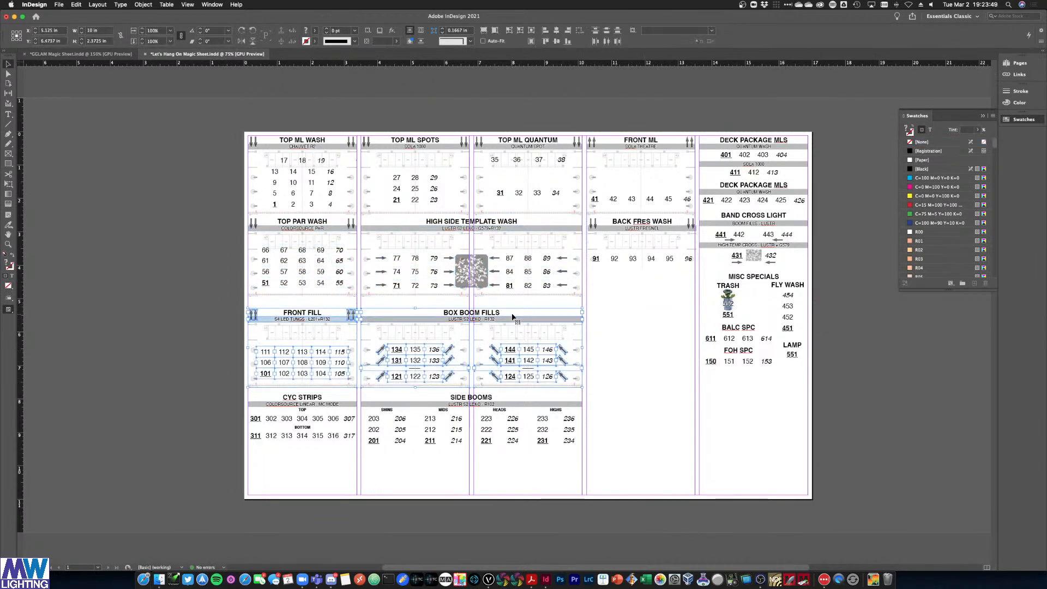
key("Up")
key("Up")
key("Up")
key("Up")
key("Up")
key("Up")
key("Up")
key("Up")
key("Up")
key("Up")
key("Up")
key("Up")
key("Up")
key("Up")
key("Up")
key("Up")
left_click(639, 328)
Move the CYC STRIPS and SIDE BOOMS blocks slightly up together
left_click_drag(609, 463, 220, 392)
left_click_drag(304, 395, 304, 391)
left_click(660, 388)
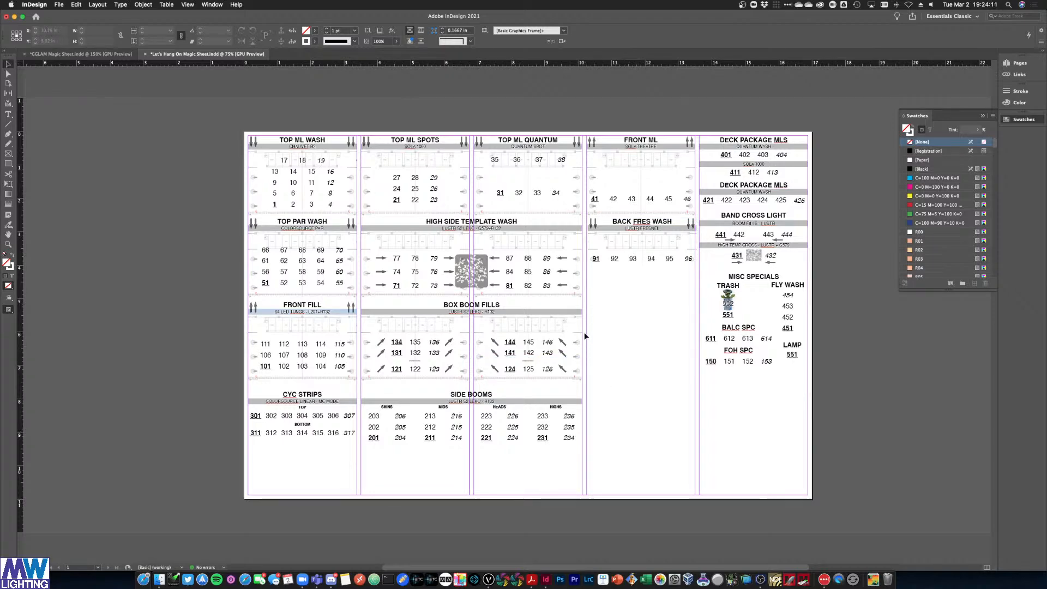
Switch to the lighting plot in Vectorworks and open sheet layer 5 [LX PLOT TRUSS WARMERS] with nothing selected
key("ctrl+Up")
left_click(342, 104)
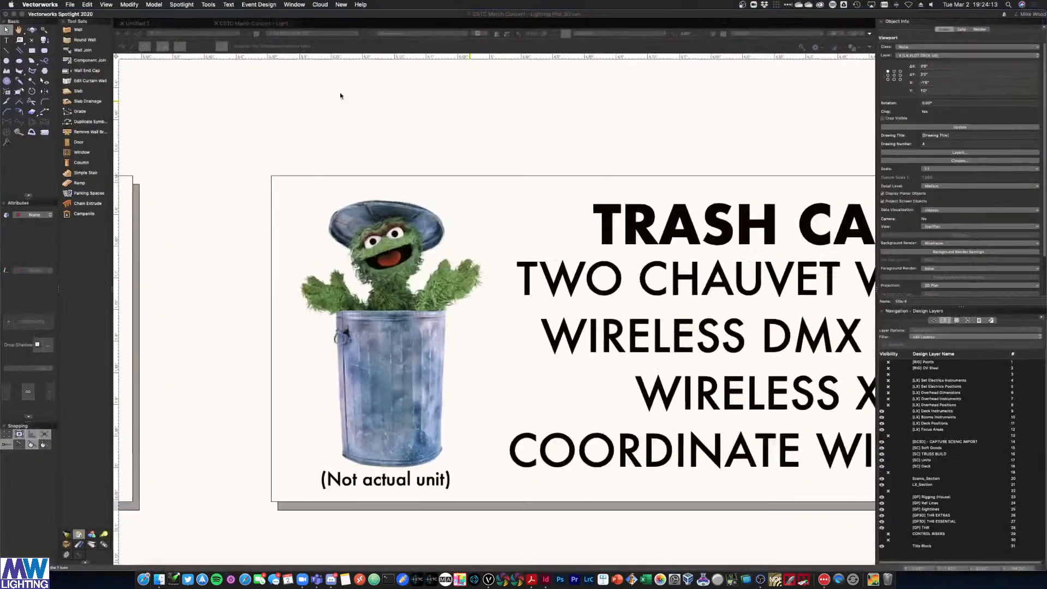
left_click(312, 33)
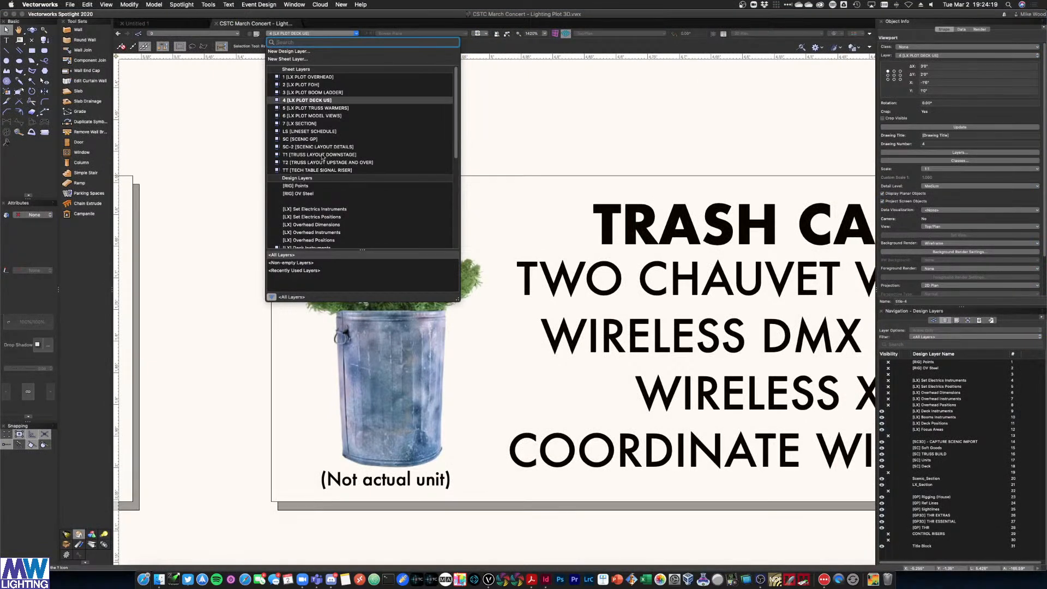
key("Escape")
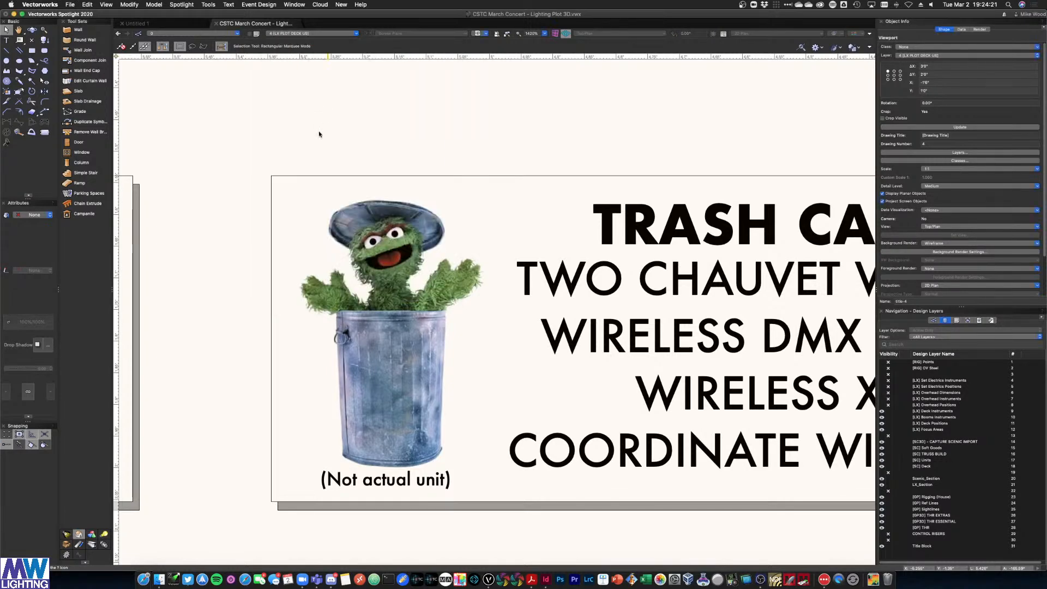
scroll(350, 271, "down", 10)
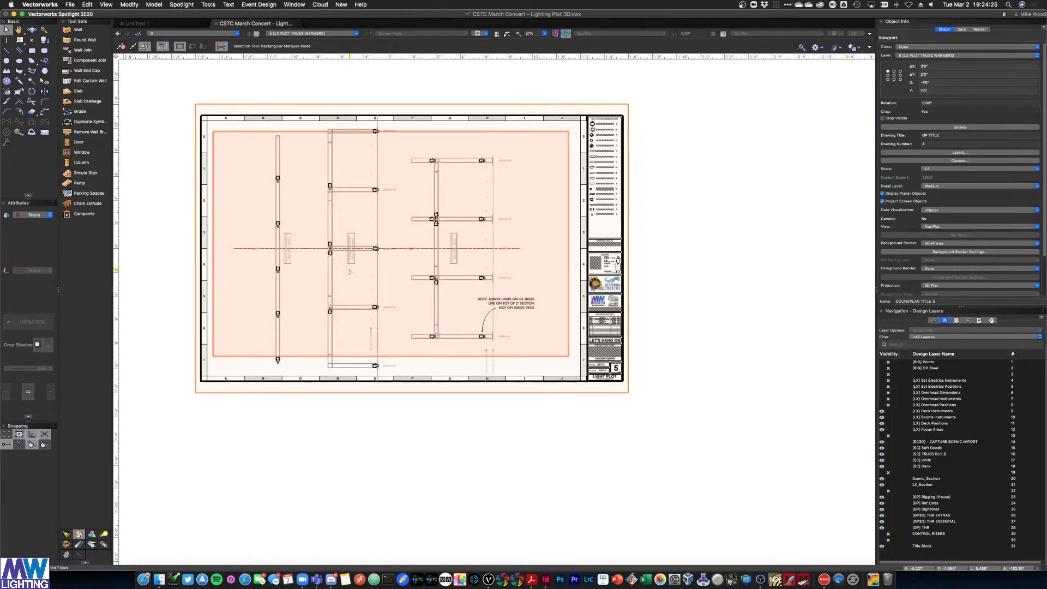
left_click(561, 98)
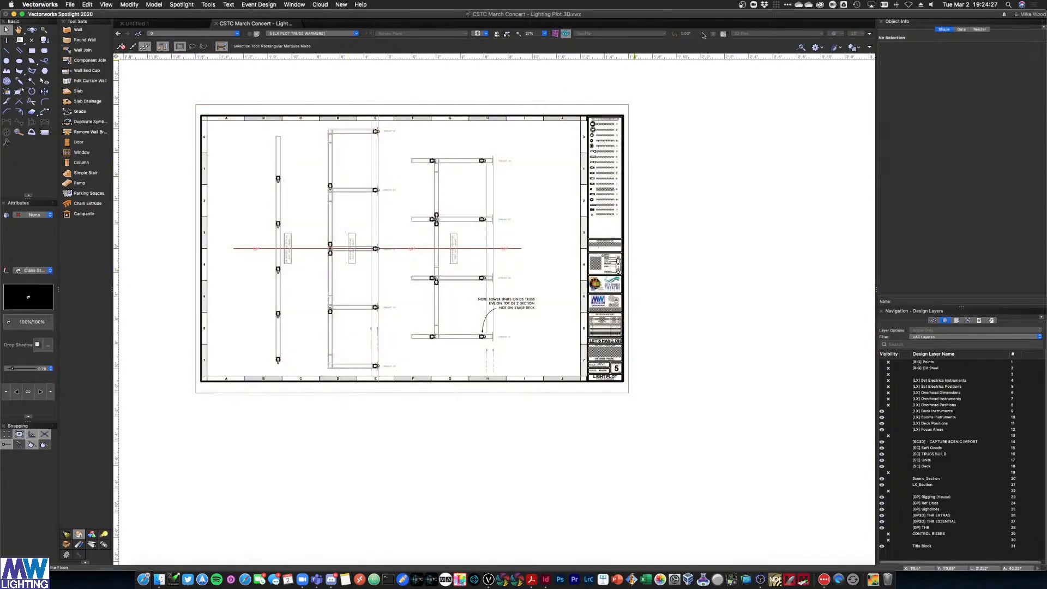
Delete the note about lower units on the DS truss and its leader arrow from the truss warmers sheet
scroll(370, 237, "up", 3)
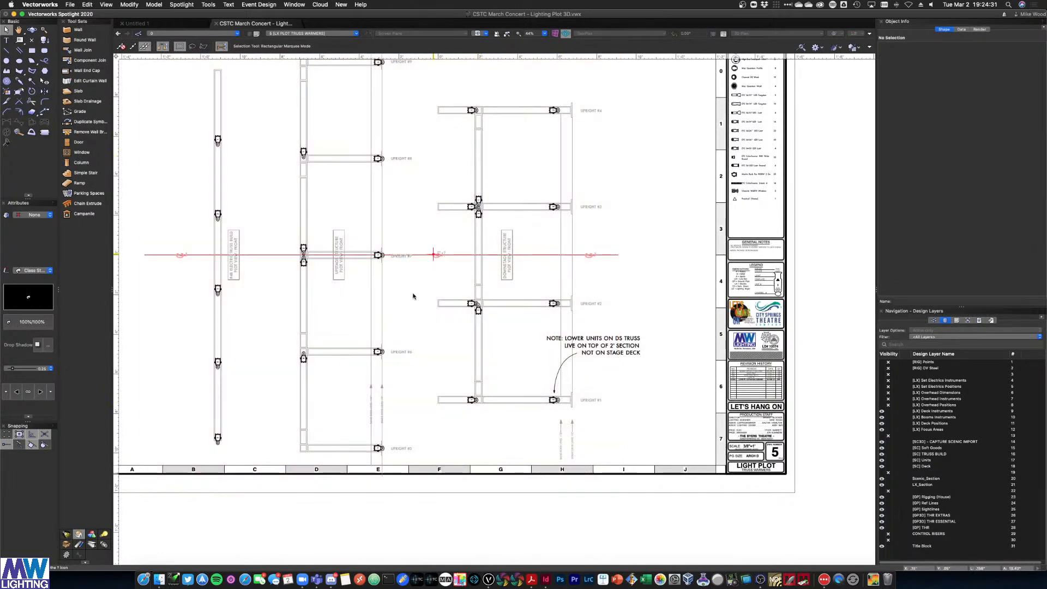
left_click_drag(339, 121, 376, 131)
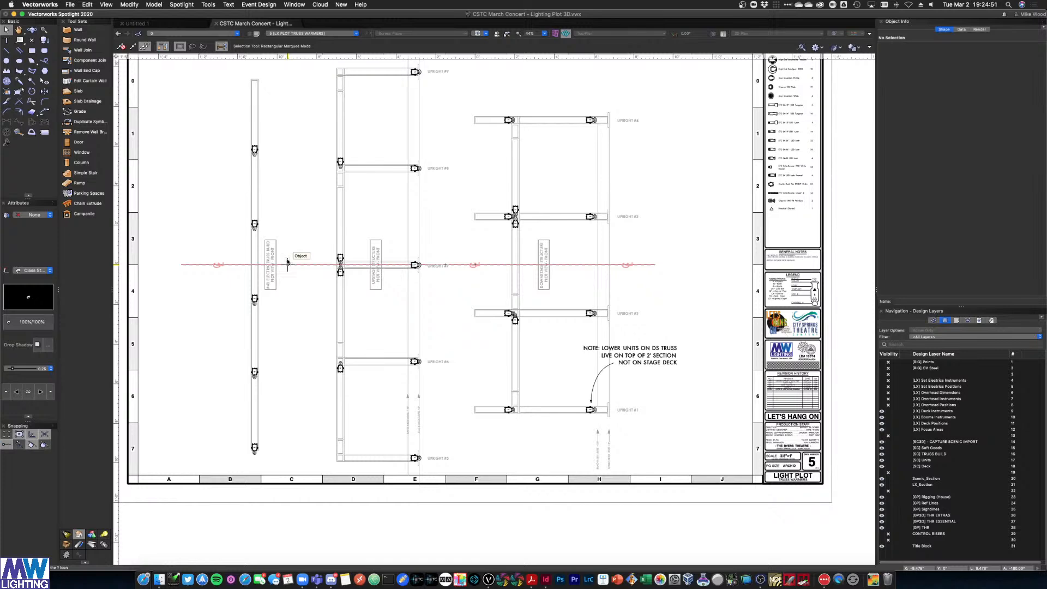
scroll(287, 263, "up", 3)
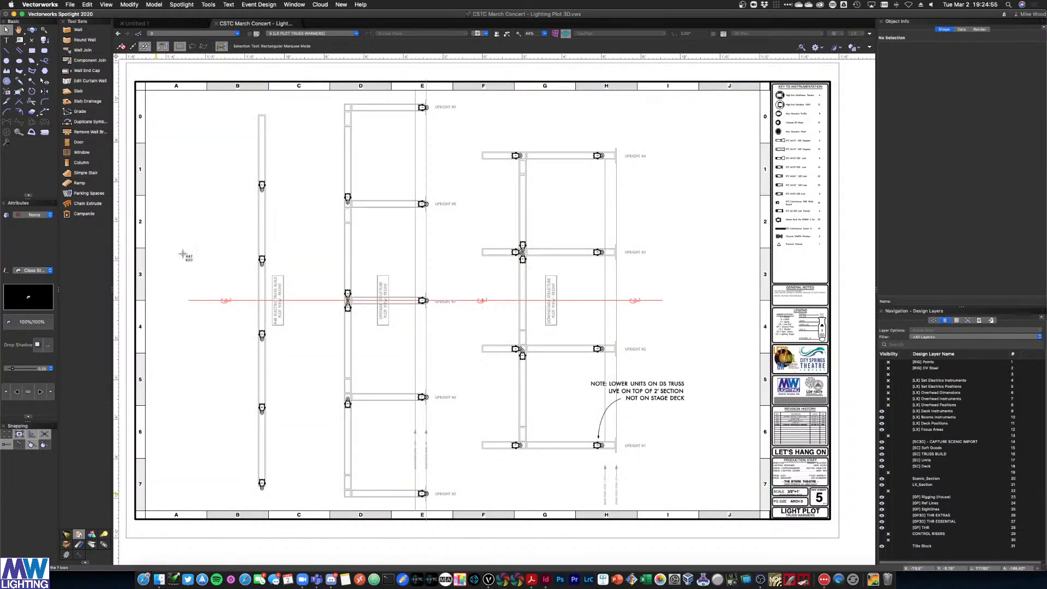
left_click_drag(191, 94, 703, 512)
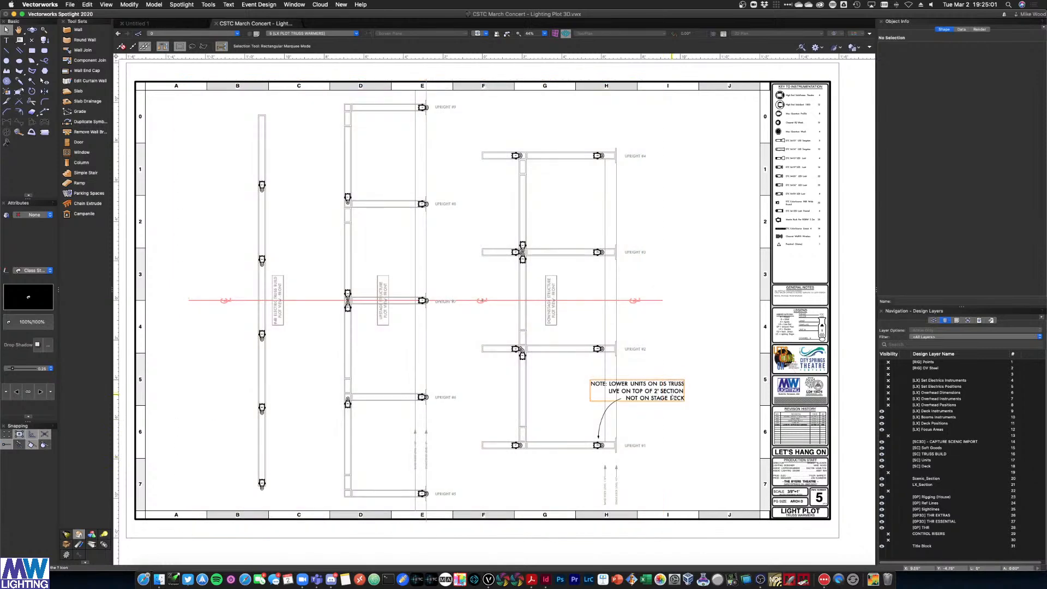
left_click(672, 398)
key("Delete")
left_click(608, 408)
key("Delete")
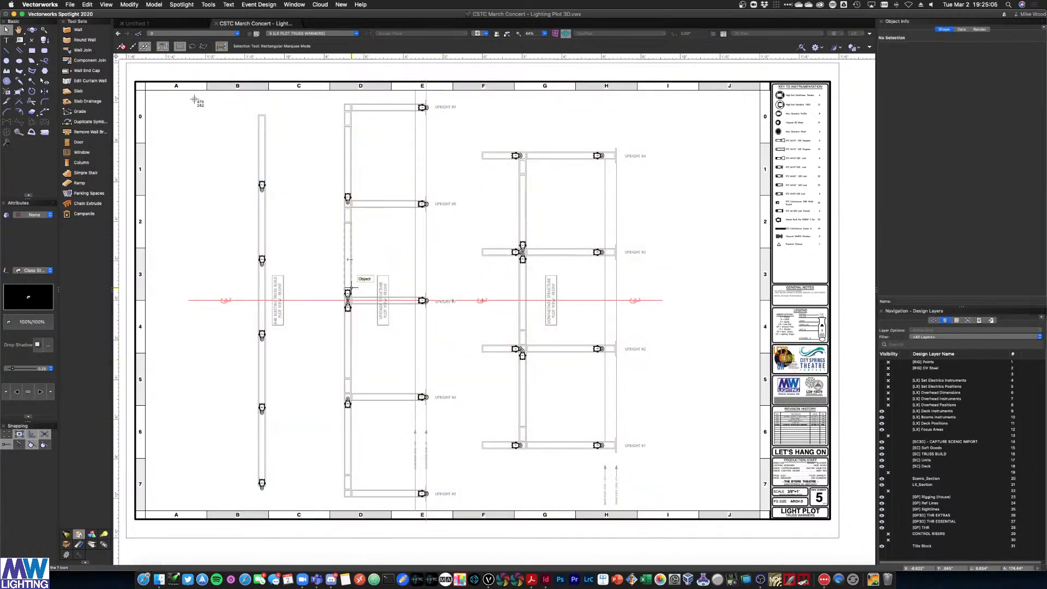
Capture the truss drawing area of the sheet as a screenshot and switch back to the InDesign magic sheet
left_click_drag(193, 94, 530, 361)
left_click_drag(219, 100, 625, 506)
key("ctrl+Up")
left_click(470, 218)
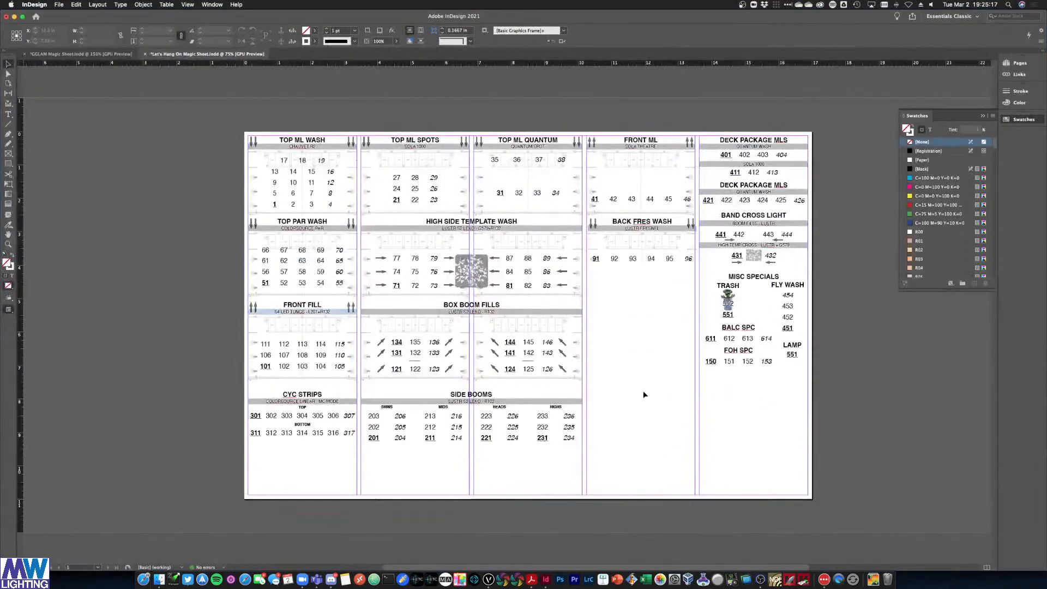
Save the magic sheet, paste the captured truss drawing onto the page and rotate it 90° clockwise
key("super+s")
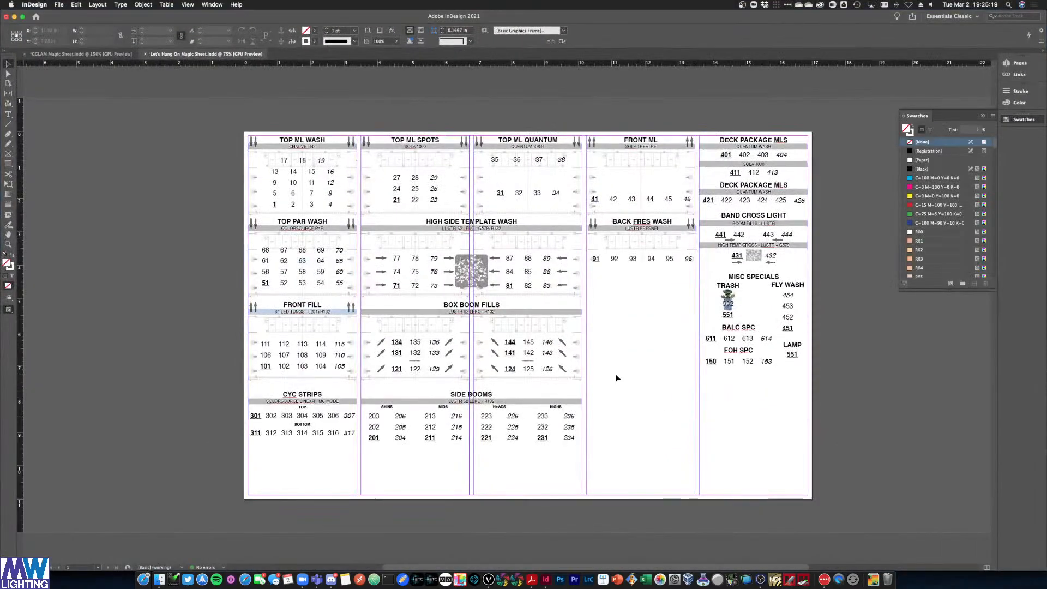
key("super+v")
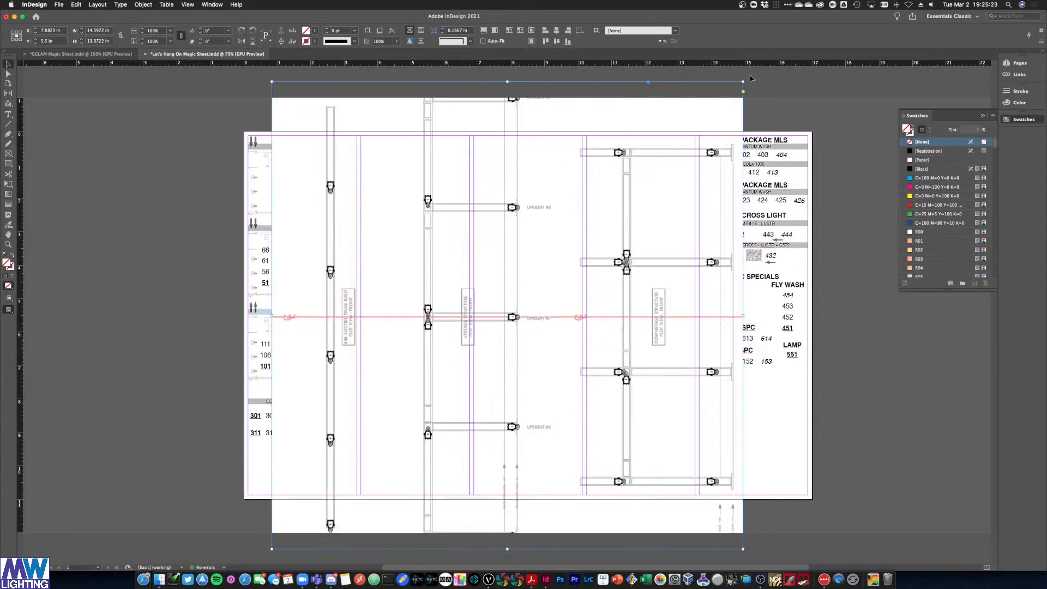
mouse_move(766, 108)
left_mouse_down()
mouse_move(785, 325)
mouse_move(747, 421)
mouse_move(720, 436)
left_mouse_up()
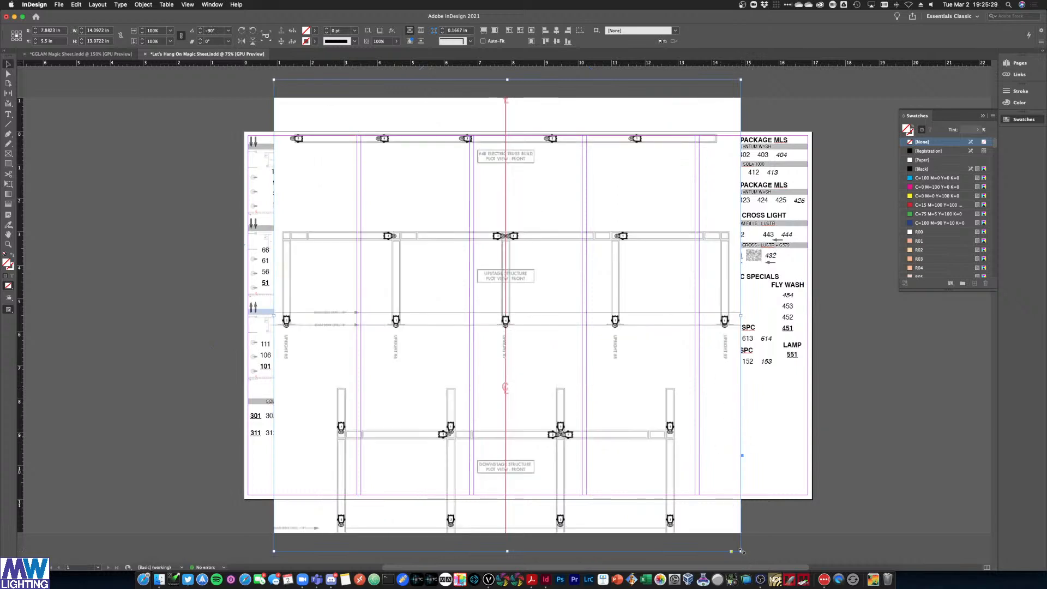
Shrink the truss drawing's frame to the 3.25 in column beneath BACK FRES WASH and fit the content to the frame
mouse_move(740, 551)
left_mouse_down()
mouse_move(701, 515)
mouse_move(650, 421)
mouse_move(612, 397)
left_mouse_up()
left_click_drag(579, 351, 762, 429)
left_click_drag(642, 369, 611, 290)
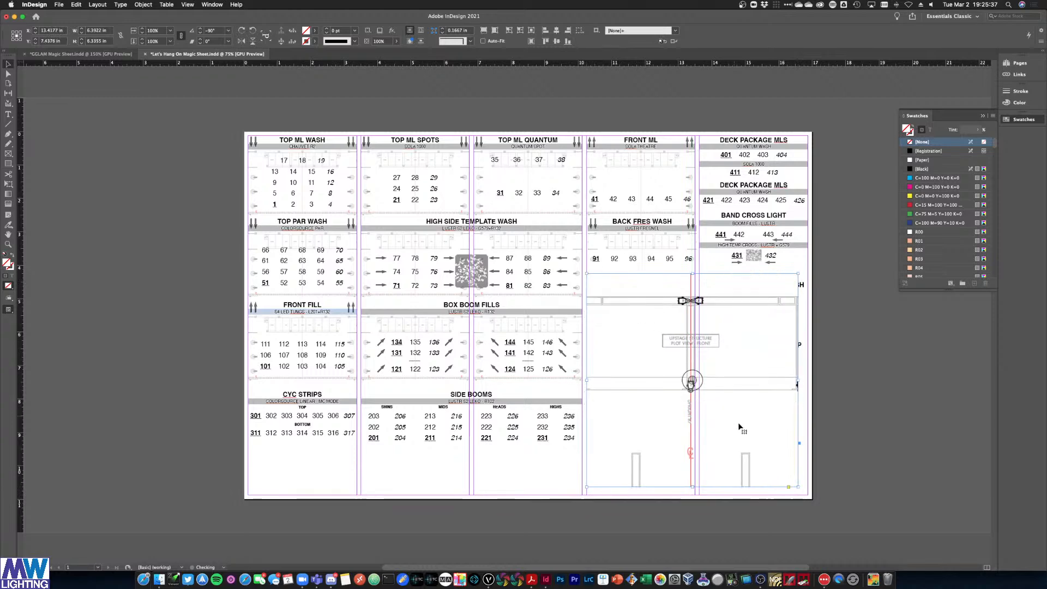
left_click_drag(799, 487, 674, 382)
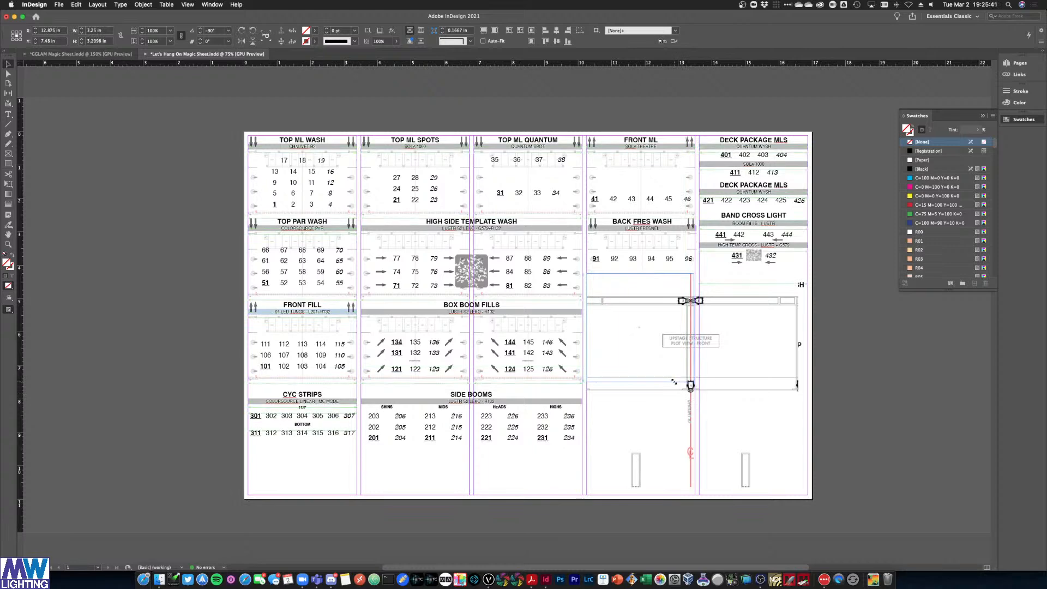
right_click(642, 362)
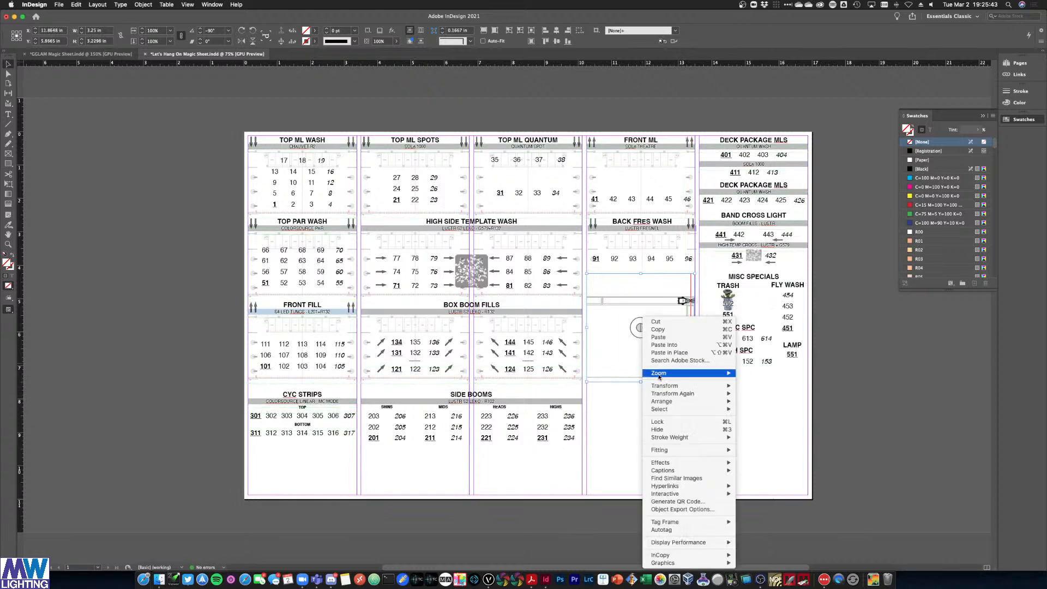
mouse_move(672, 449)
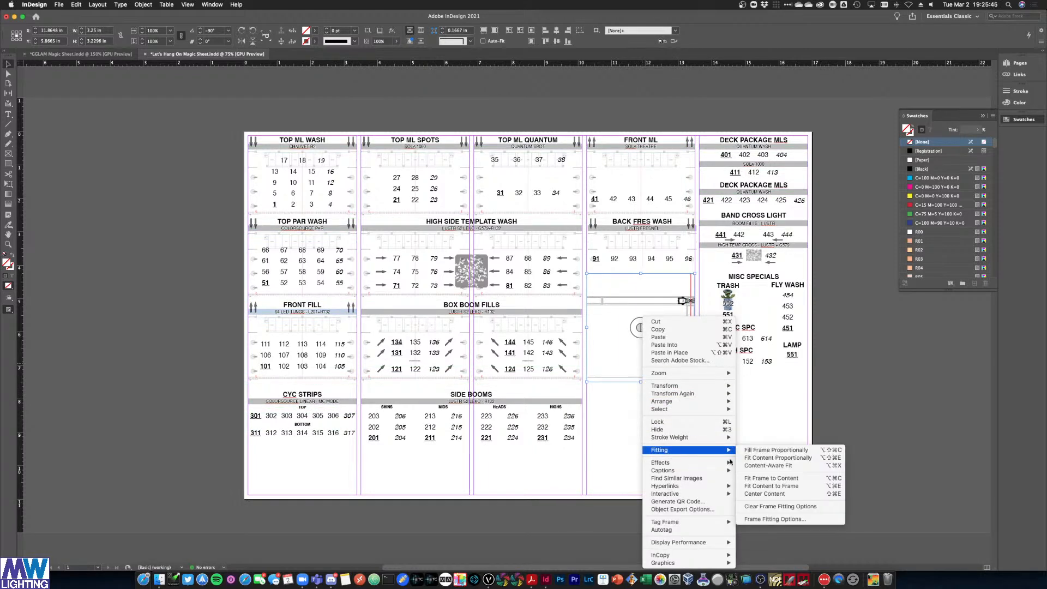
left_click(753, 486)
left_click(654, 428)
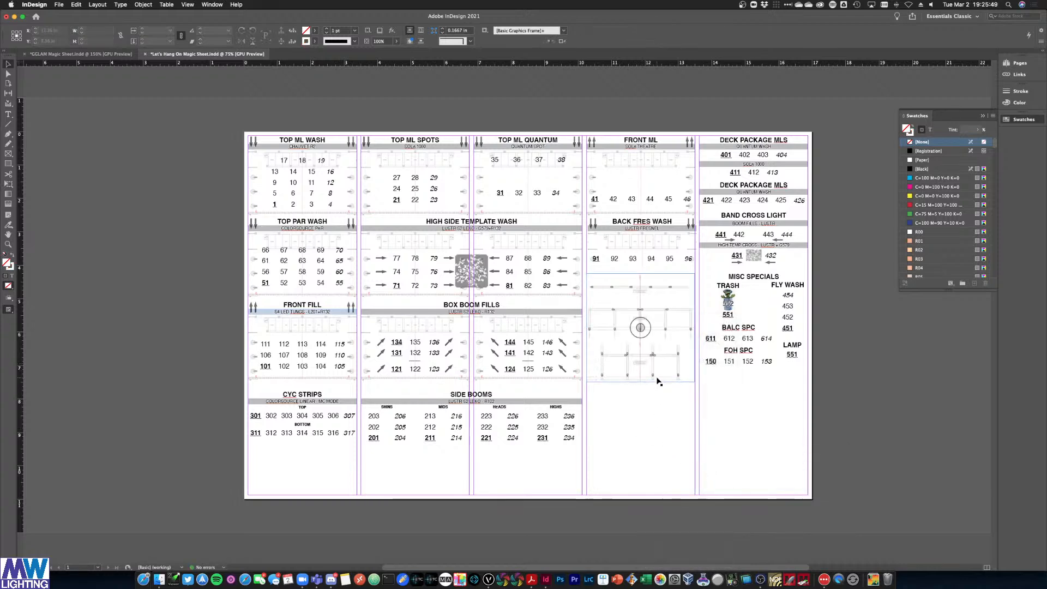
Move the truss drawing to the page's lower edge and group the MISC SPECIALS, CYC STRIPS and SIDE BOOMS sections separately
left_click_drag(684, 393, 704, 499)
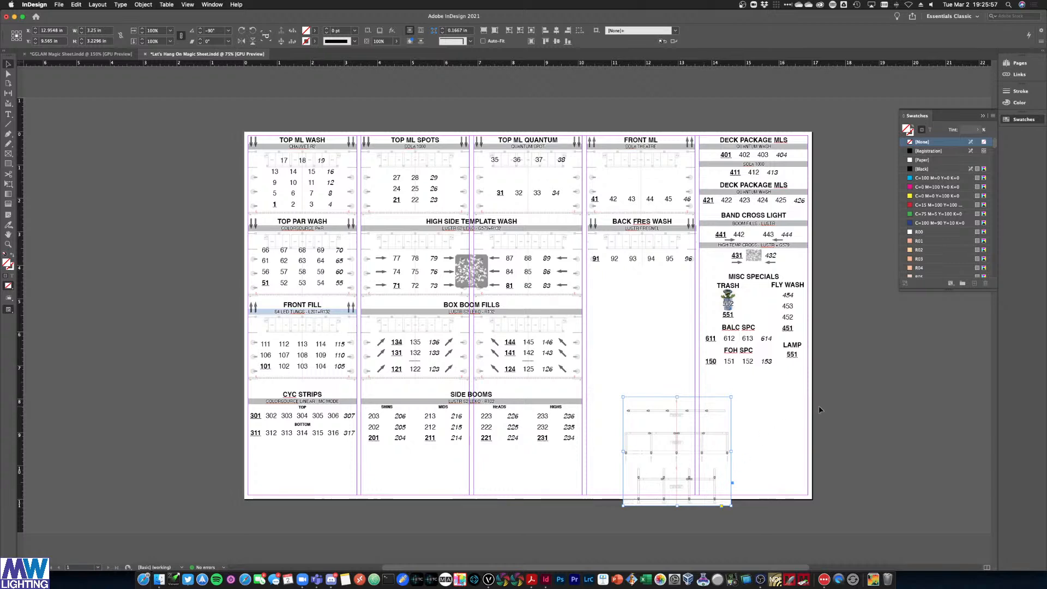
left_click_drag(839, 374, 688, 278)
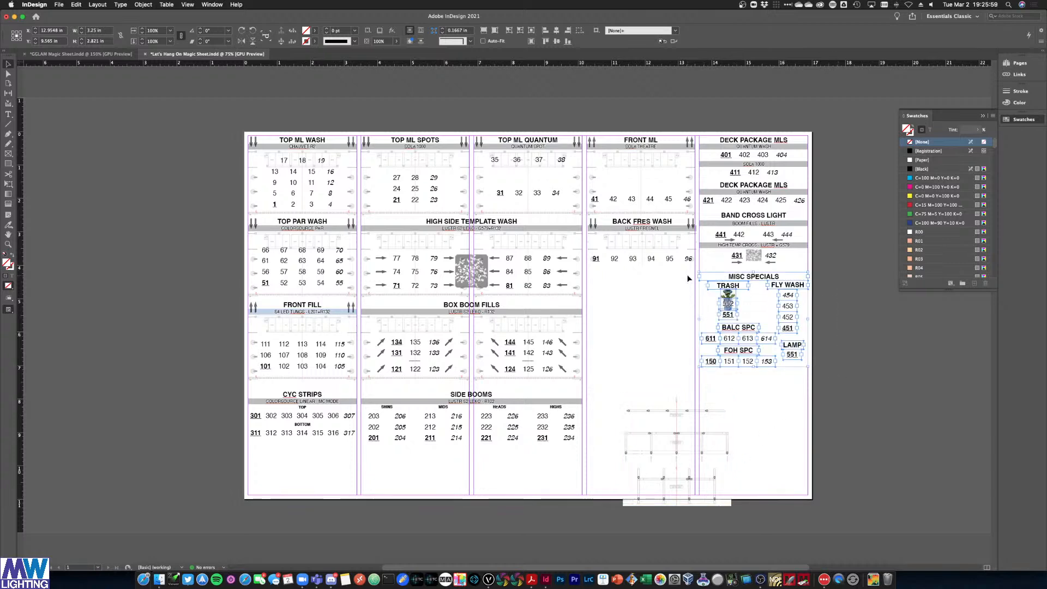
key("super+g")
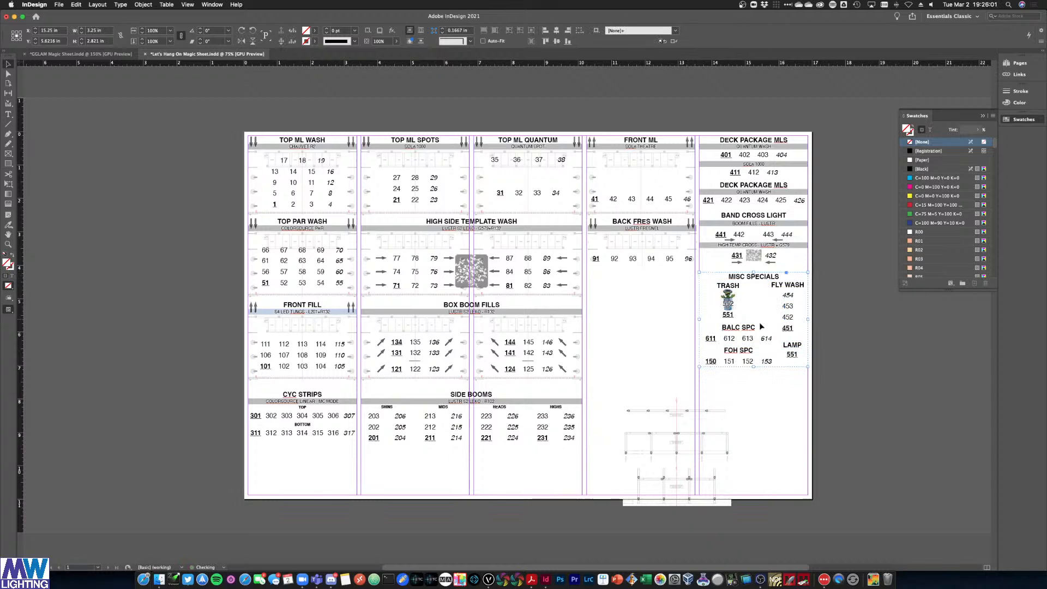
left_click_drag(218, 380, 353, 443)
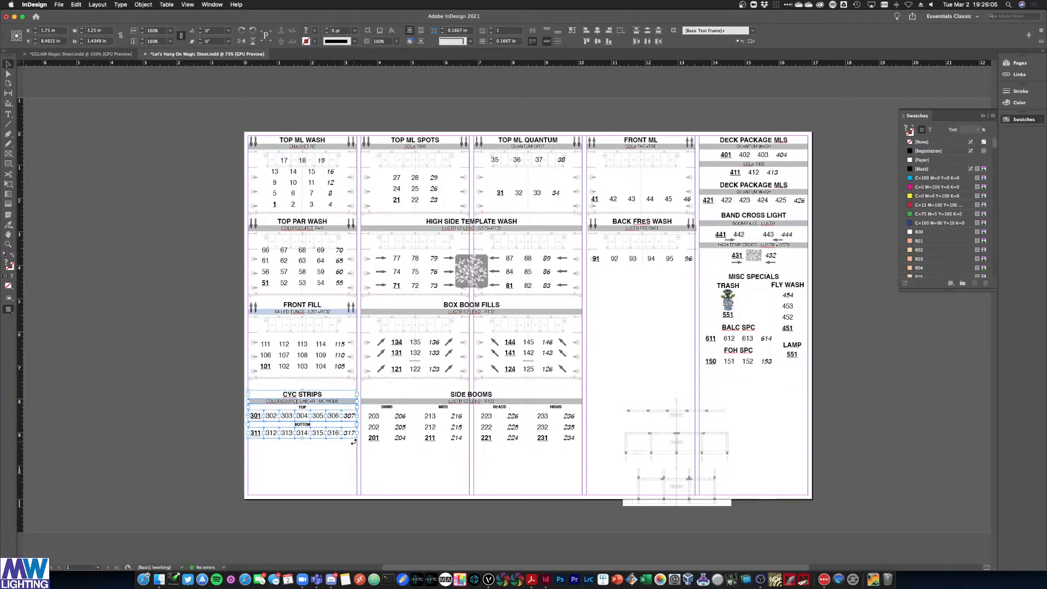
left_click(354, 443)
left_click_drag(589, 450, 367, 394)
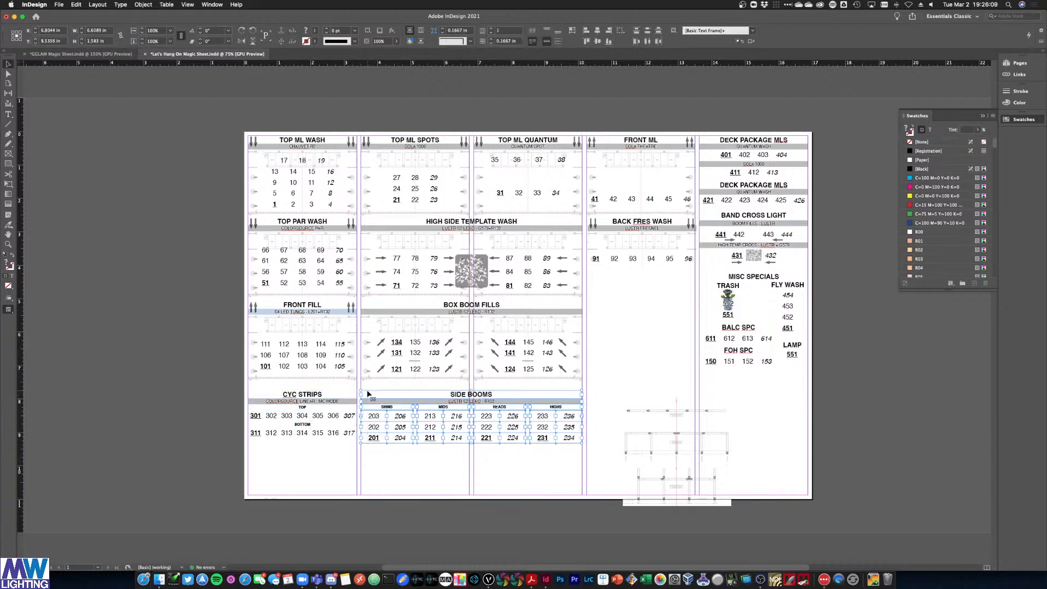
key("super+g")
Move the CYC STRIPS and MISC SPECIALS groups off the page onto the pasteboard
left_click_drag(322, 396, 186, 334)
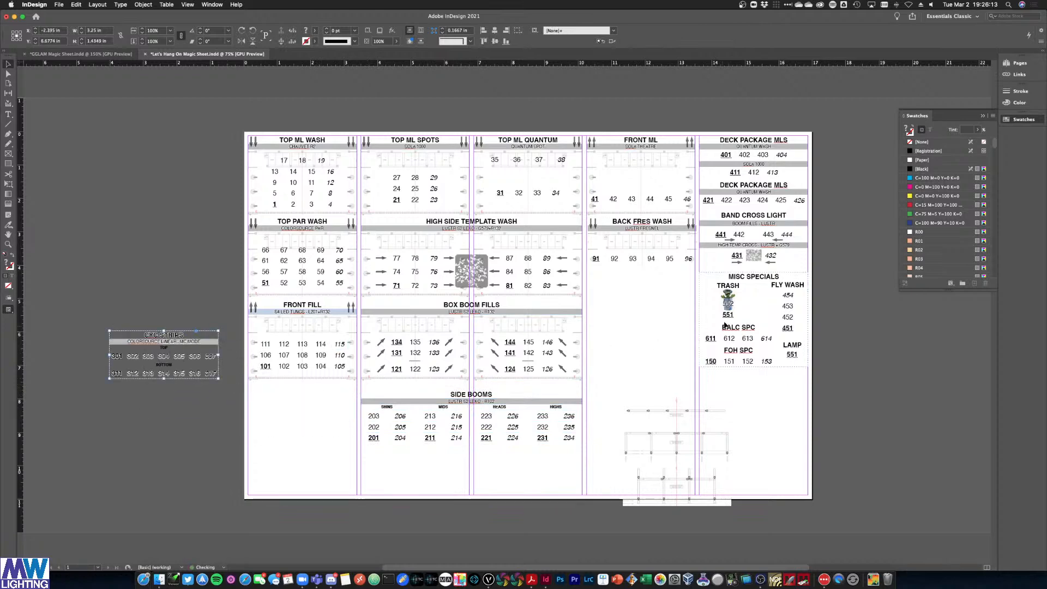
left_click_drag(729, 276, 171, 409)
Enlarge the truss drawing to about 5.34 in wide with its content fitted and centre it across the last two columns beneath BACK FRES WASH
left_click_drag(615, 410, 592, 312)
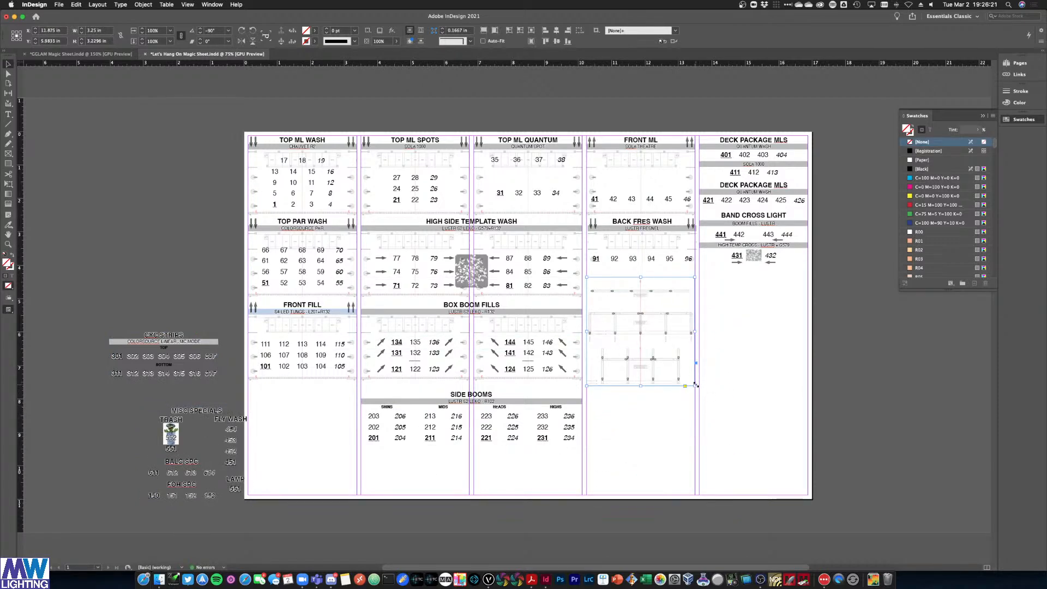
left_click_drag(696, 386, 753, 454)
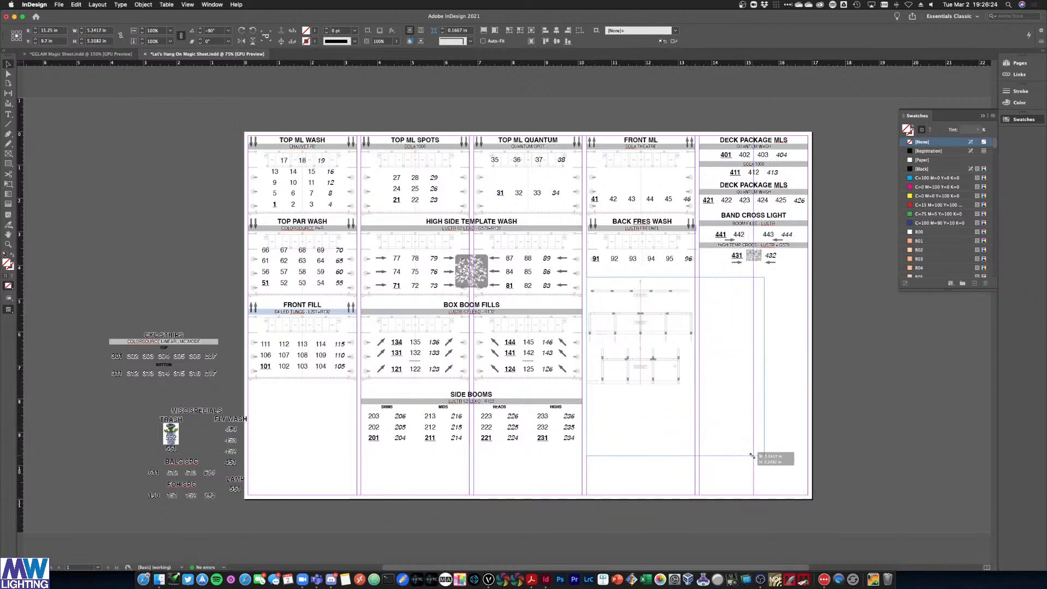
right_click(690, 345)
mouse_move(725, 450)
left_click(810, 485)
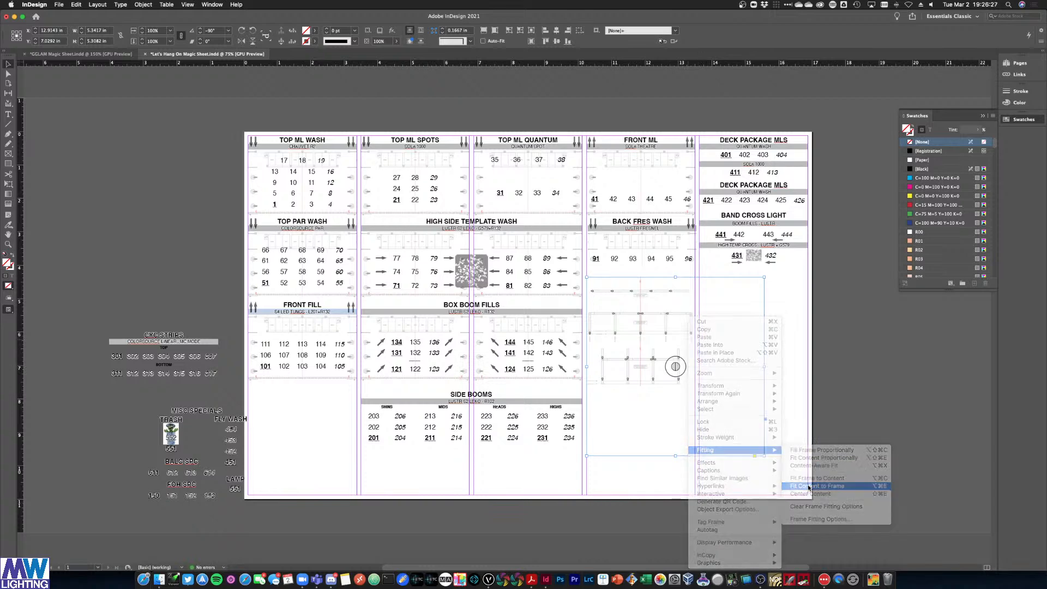
left_click_drag(674, 381, 697, 384)
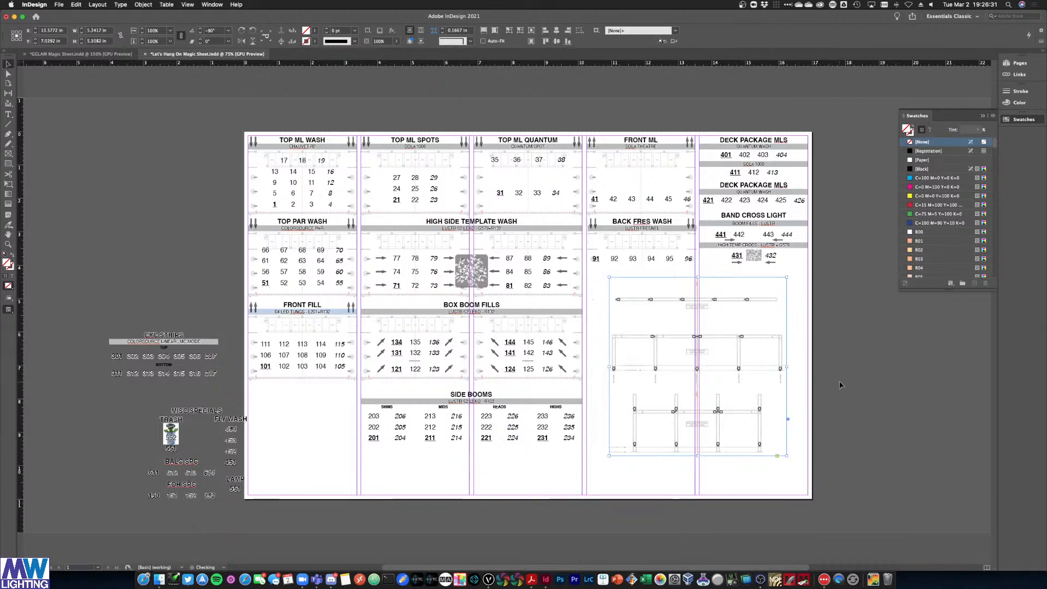
Move SIDE BOOMS up slightly, and place MISC SPECIALS beneath FRONT FILL and CYC STRIPS beneath SIDE BOOMS
left_click_drag(523, 438, 523, 434)
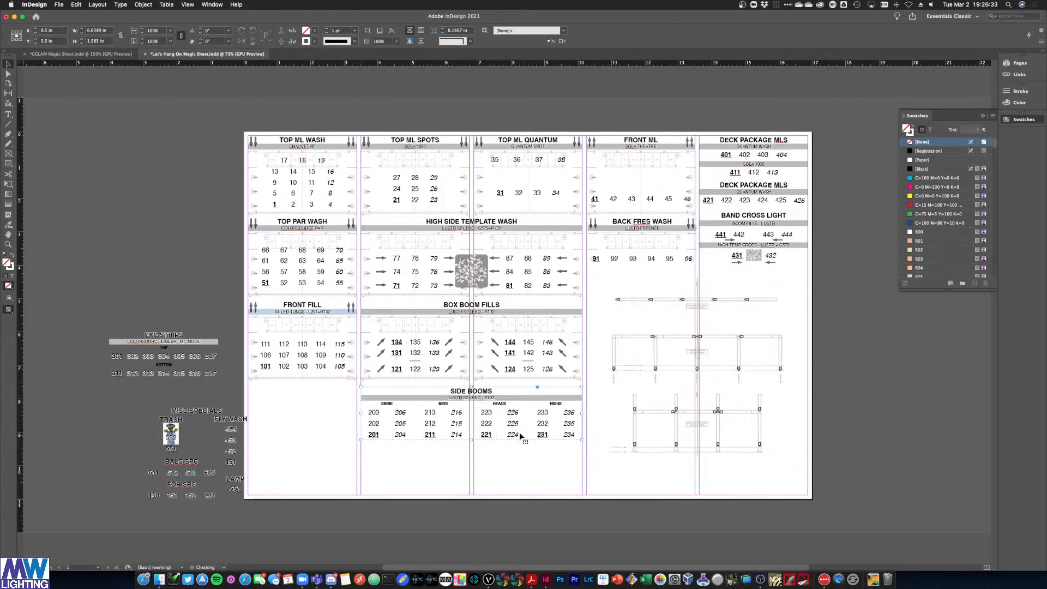
left_click_drag(173, 452, 278, 433)
left_click(151, 468)
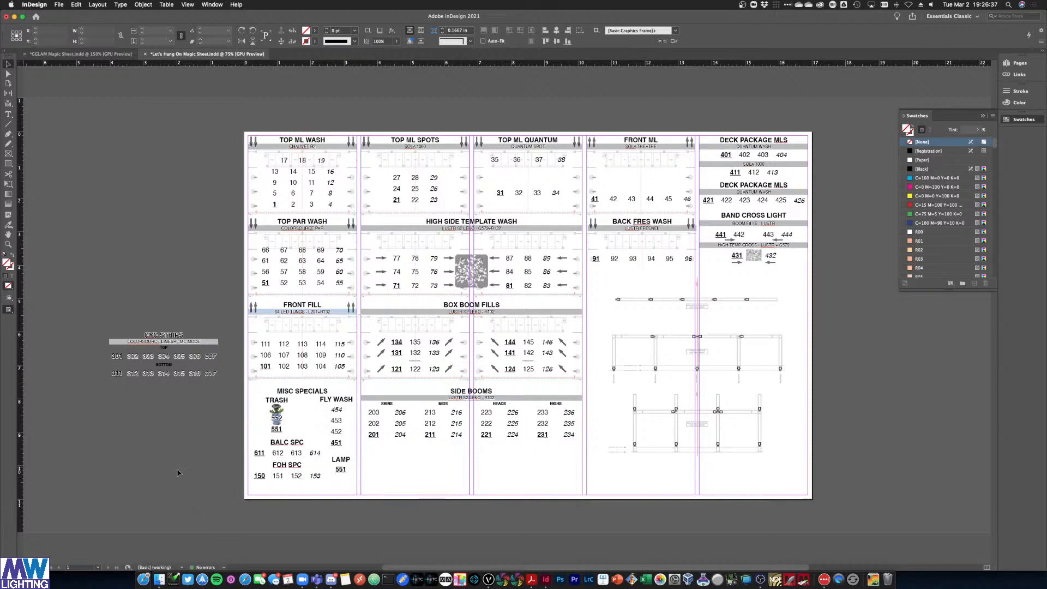
left_click_drag(535, 412, 535, 409)
left_click_drag(188, 368, 497, 489)
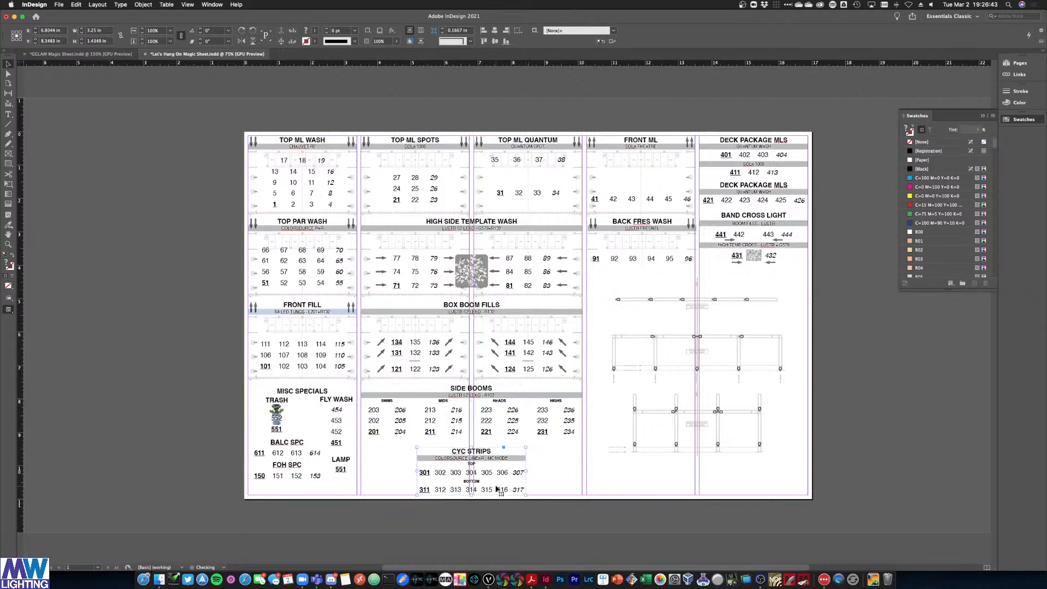
Widen the CYC STRIPS group in both directions to span the full width of the SIDE BOOMS section above
left_click(430, 483)
left_click_drag(417, 473, 360, 472)
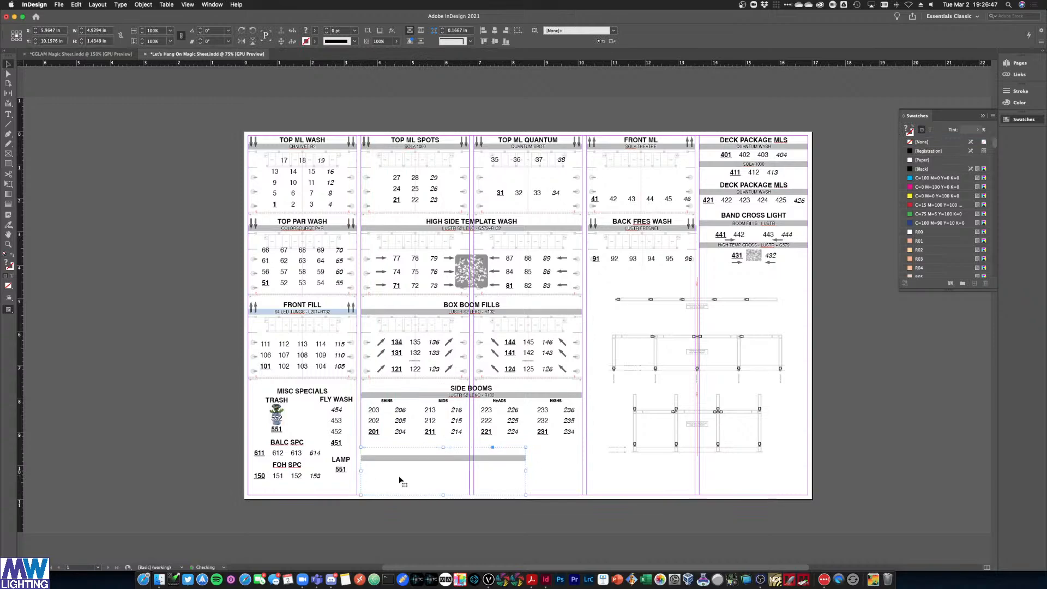
left_click_drag(526, 472, 582, 470)
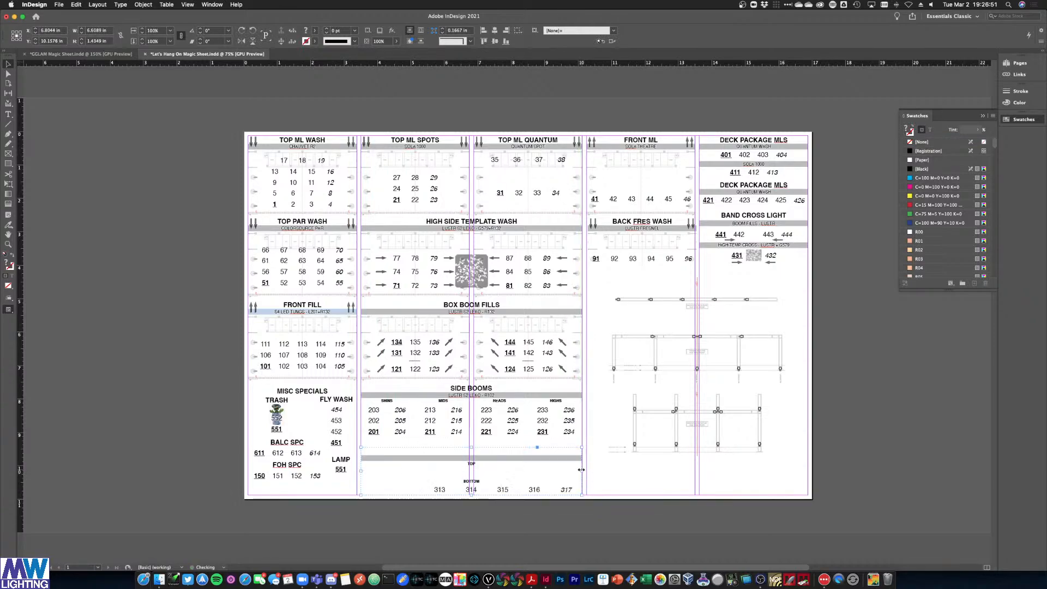
Check the channel list on the Acrobat cheat sheet and move the MISC SPECIALS group down to the page's bottom margin
key("ctrl+Up")
left_click(212, 346)
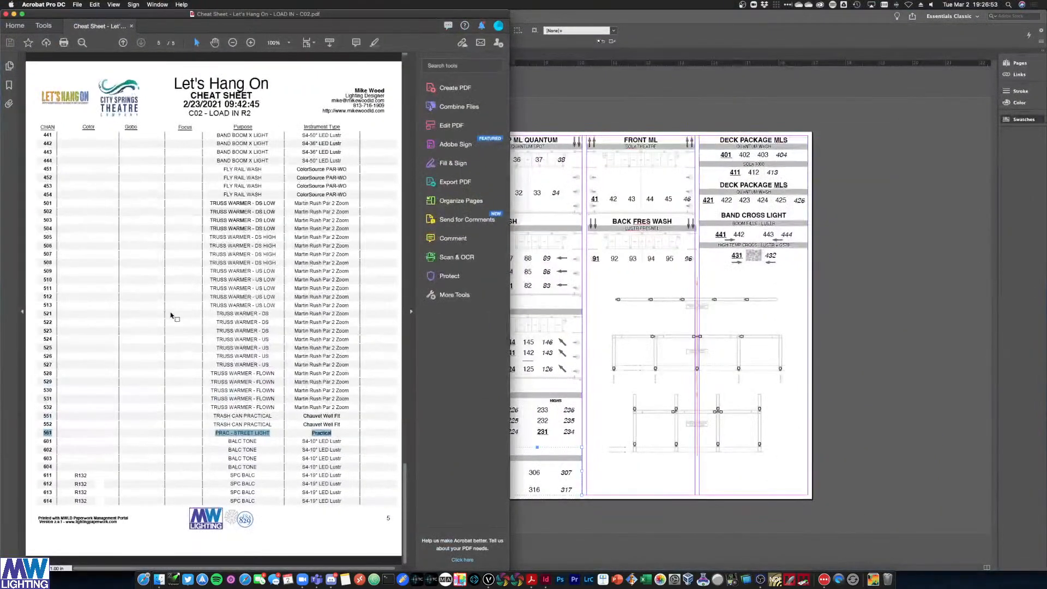
left_click(720, 403)
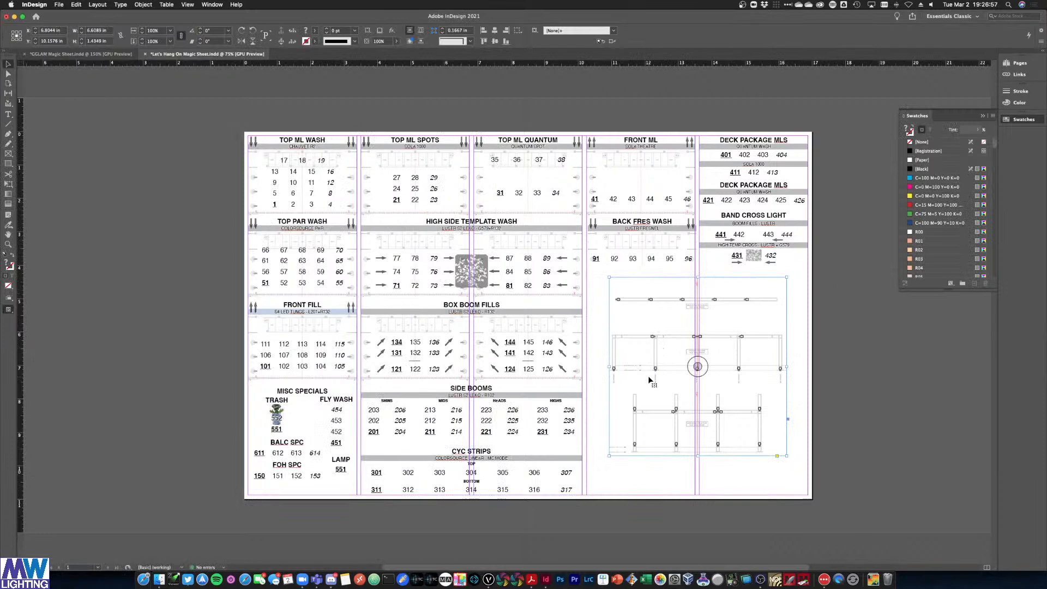
left_click(650, 353)
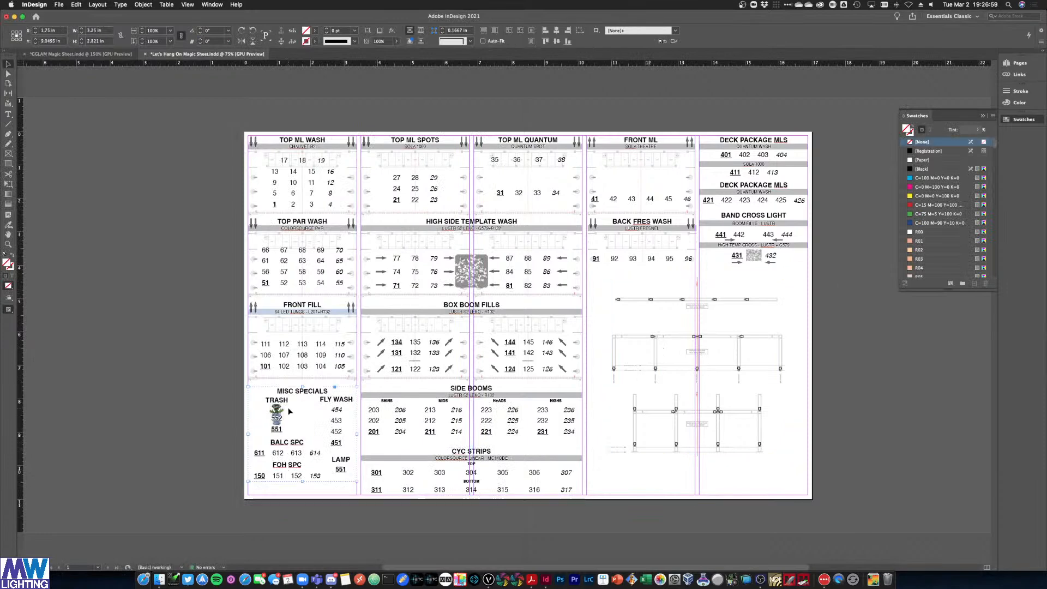
left_click_drag(279, 427, 281, 428)
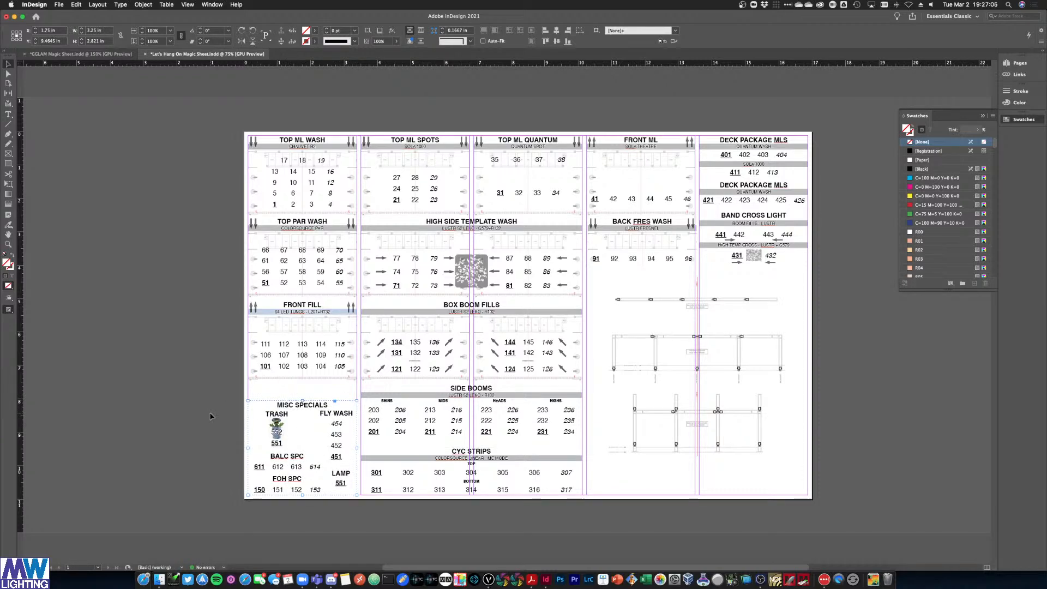
Duplicate the FRONT FILL heading into the gap above MISC SPECIALS
key("super+equal")
key("super+equal")
left_click(420, 404)
left_click(470, 461)
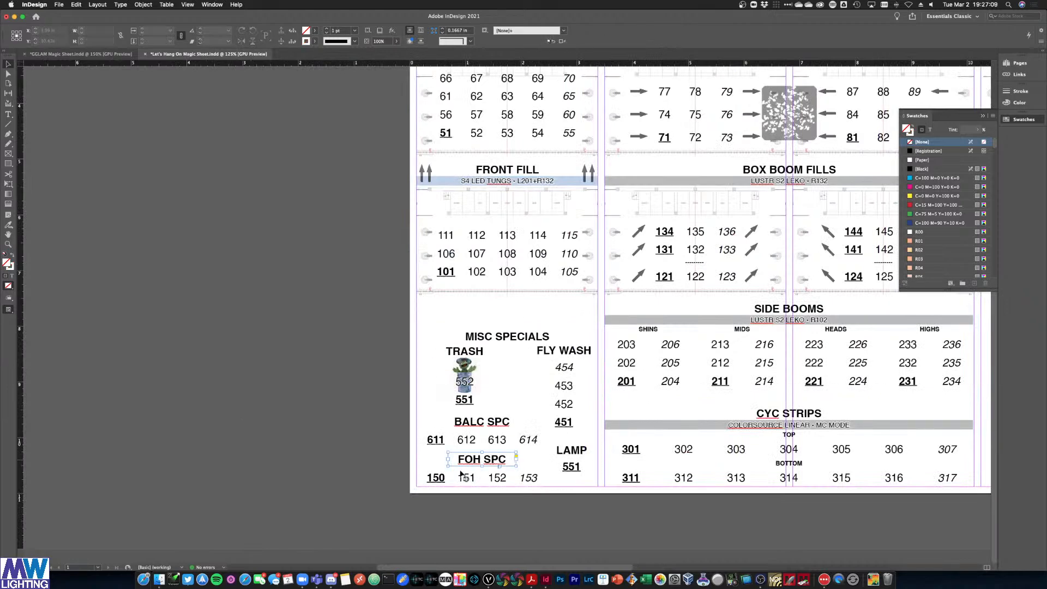
right_click(434, 478)
left_click(416, 443)
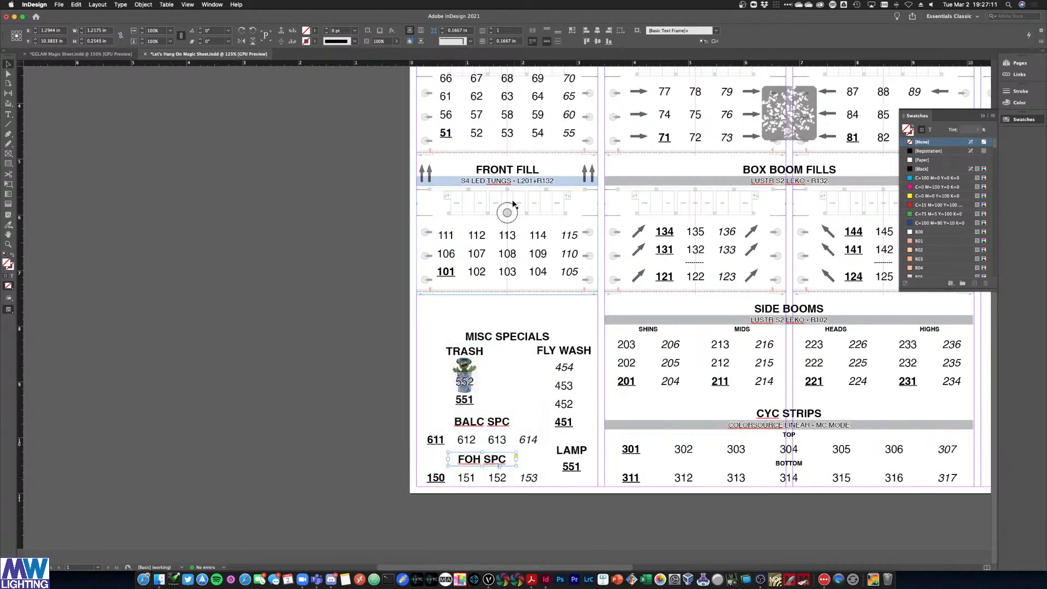
left_click(469, 169)
left_click_drag(490, 169, 488, 308)
Change the duplicated heading to FRONT TONE and check the BALC TONE channels on the cheat sheet
double_click(507, 308)
double_click(529, 309)
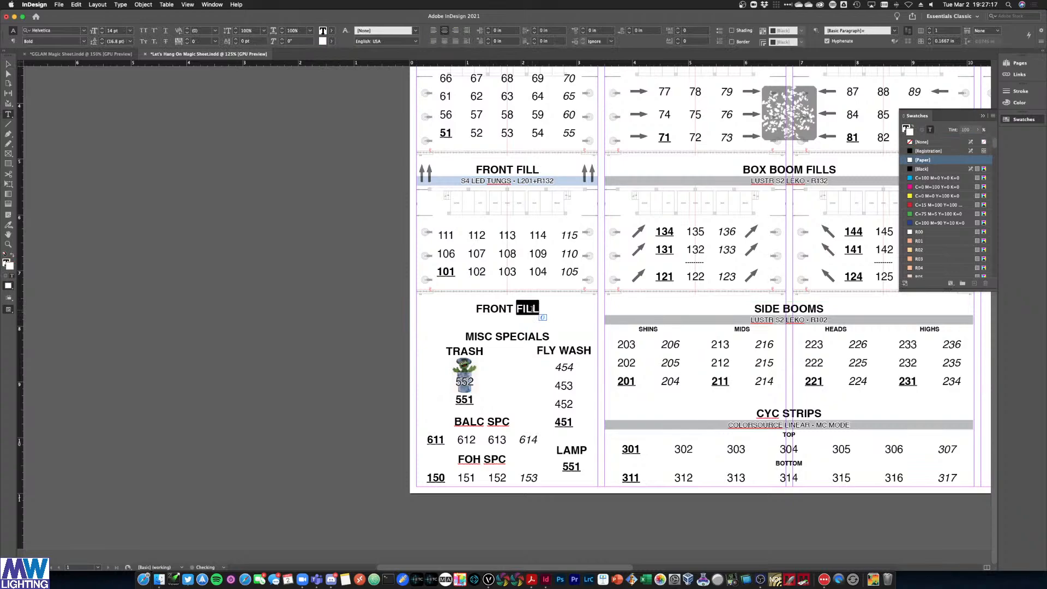
type("TOME")
key("BackSpace")
key("BackSpace")
type("NE")
key("ctrl+Up")
left_click(202, 300)
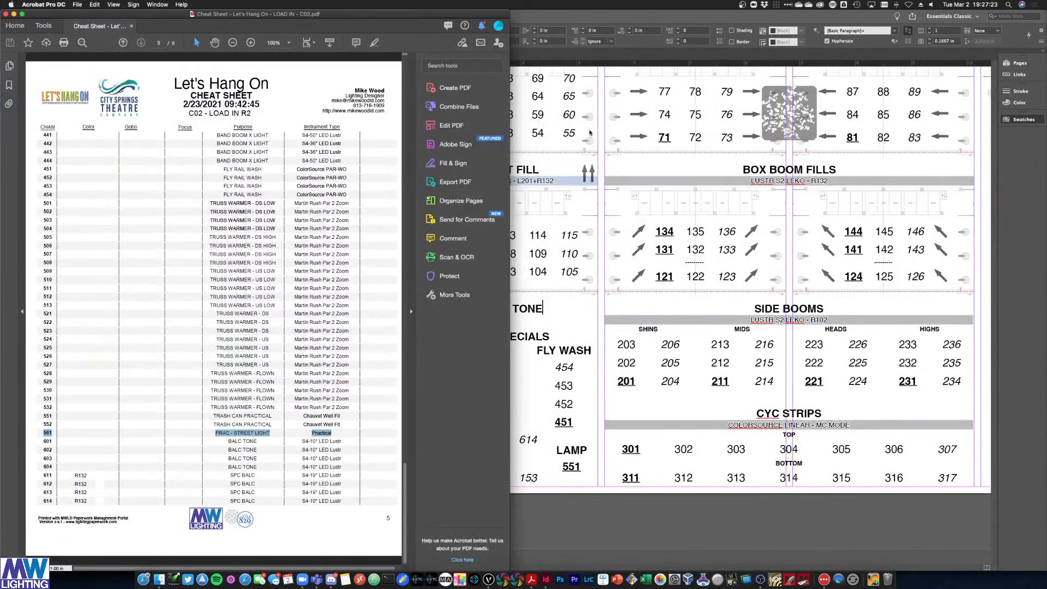
left_click(623, 29)
key("Escape")
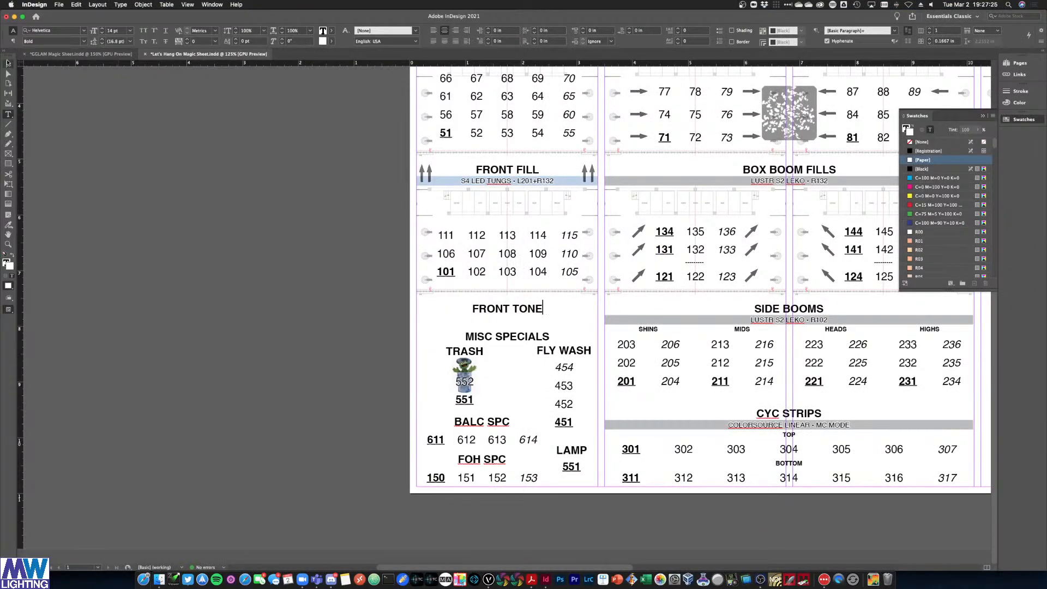
Copy the FOH SPC channel numbers 150 to 153 from the ungrouped MISC SPECIALS section and regroup the section
left_click(921, 141)
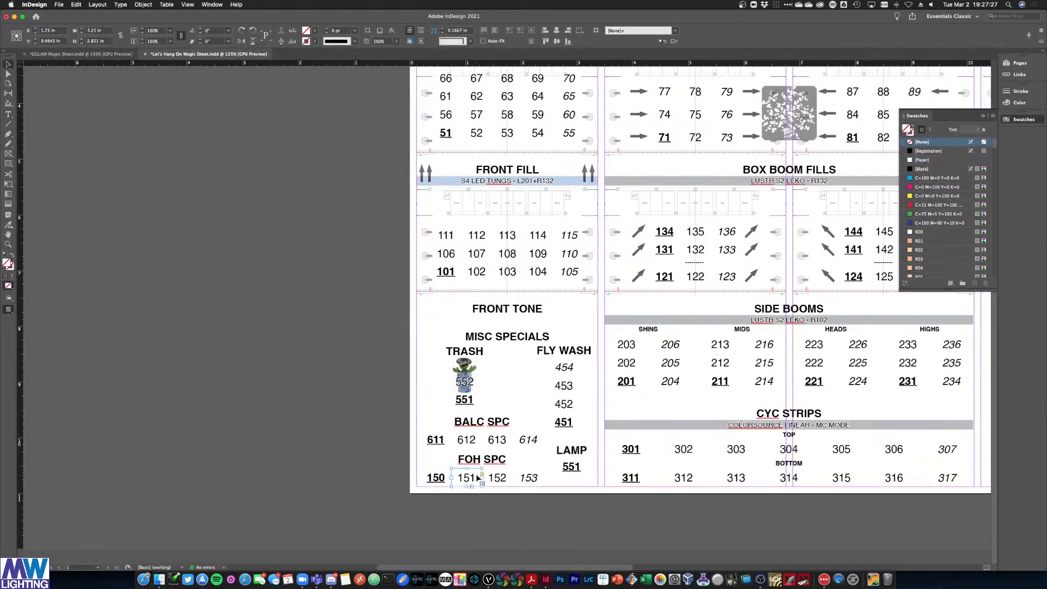
left_click(442, 479)
left_click(499, 485)
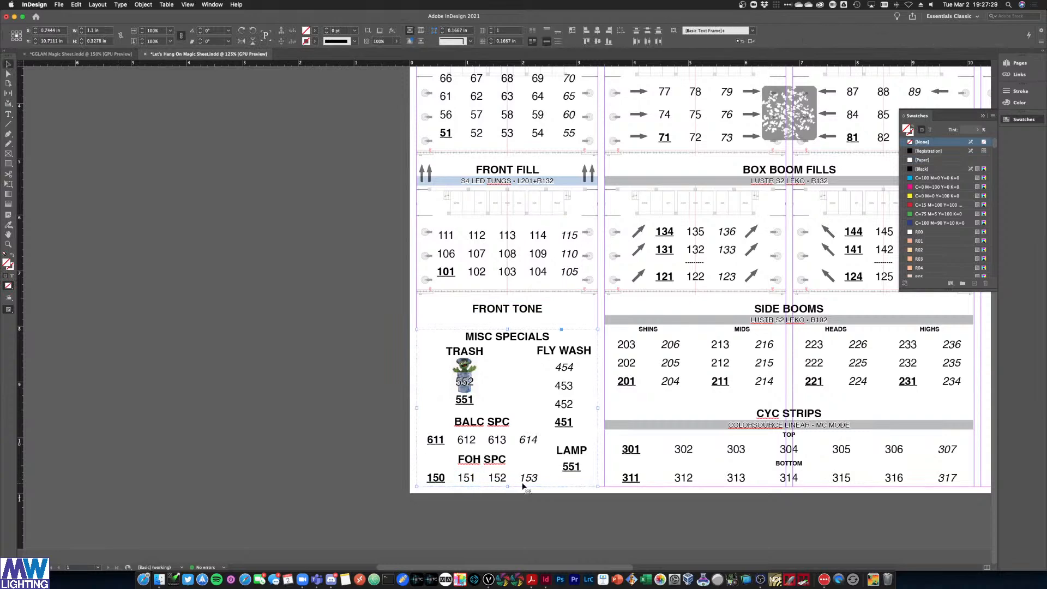
right_click(494, 439)
left_click(515, 445)
left_click(461, 523)
left_click(422, 480)
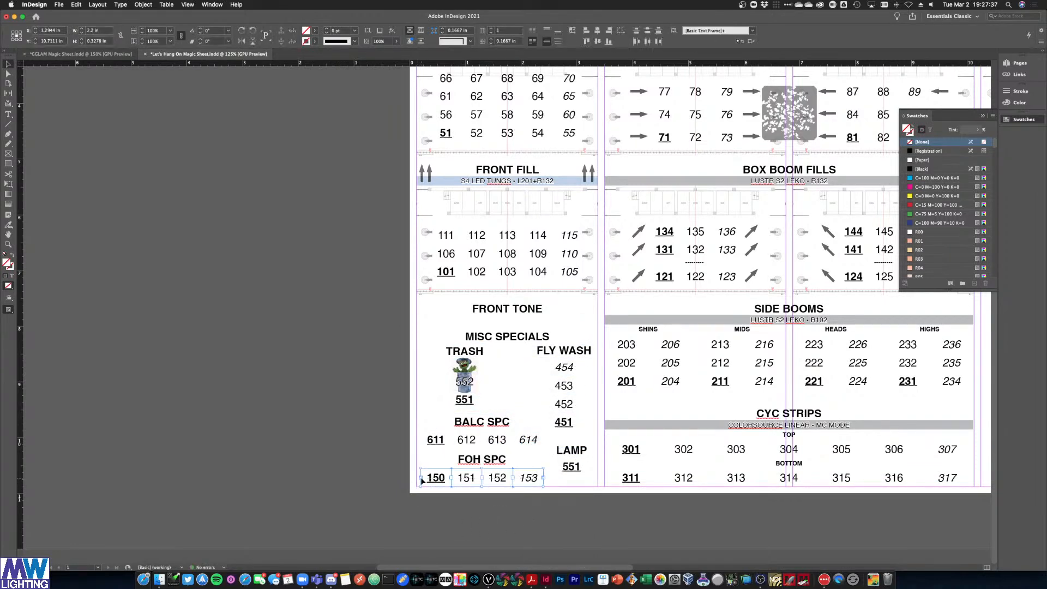
left_click_drag(585, 504, 416, 343)
key("super+g")
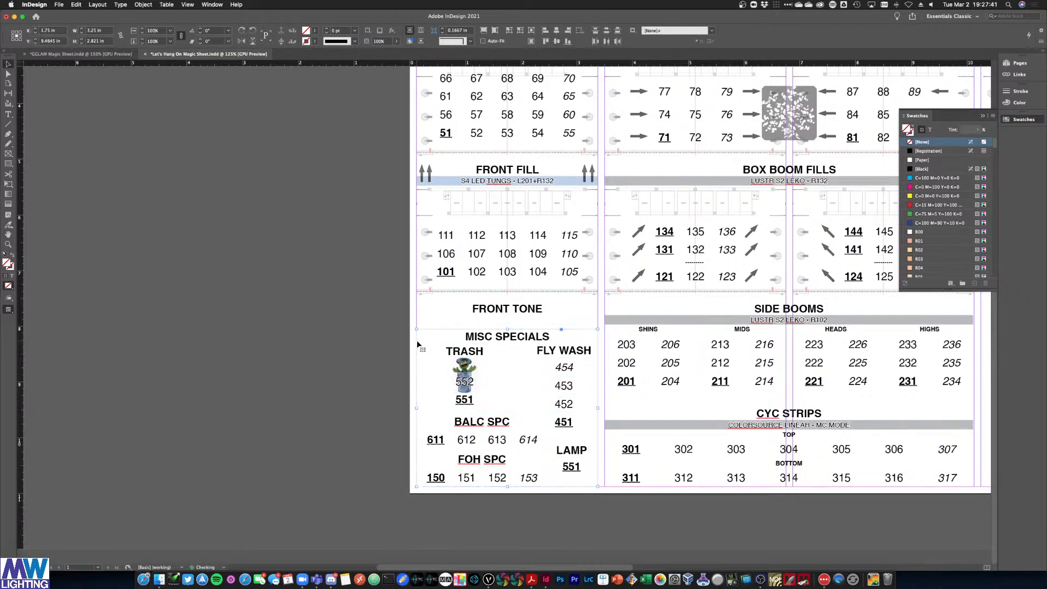
Paste the copied channel numbers centred beneath the FRONT TONE heading and nudge them into position
key("super+v")
left_click_drag(526, 311, 525, 326)
left_click(527, 310)
left_click(520, 327, "shift")
key("Up")
key("Up")
key("Up")
key("Up")
left_click(504, 330, "shift")
key("Down")
key("Down")
key("Down")
key("Down")
Select the FRONT TONE heading with all four of its channel numbers and nudge them up together
left_click(496, 329, "shift")
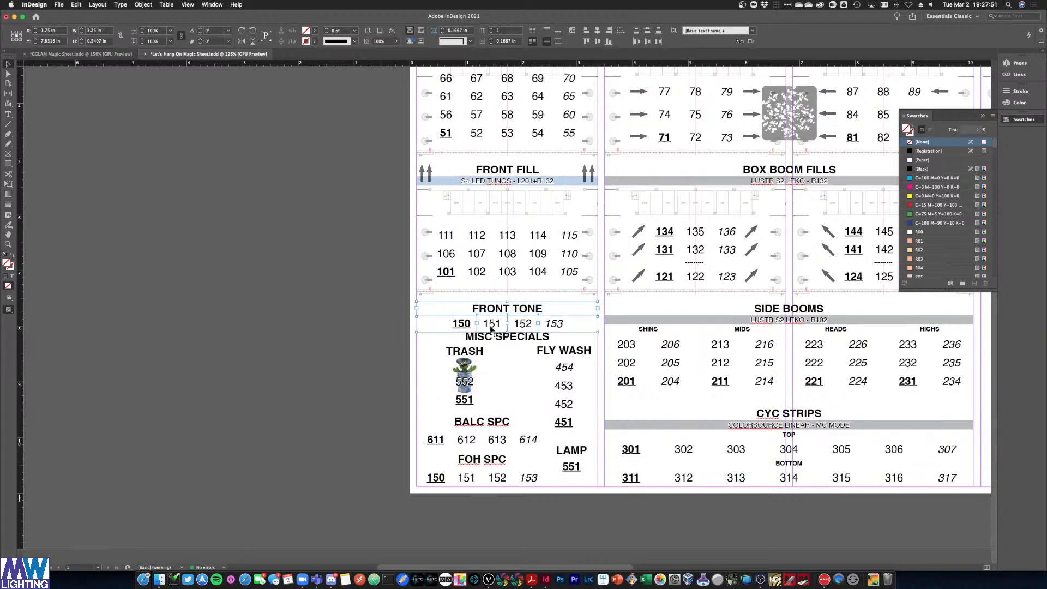
left_click(462, 326, "shift")
left_click(554, 326, "shift")
key("Up")
key("Up")
key("Up")
key("Up")
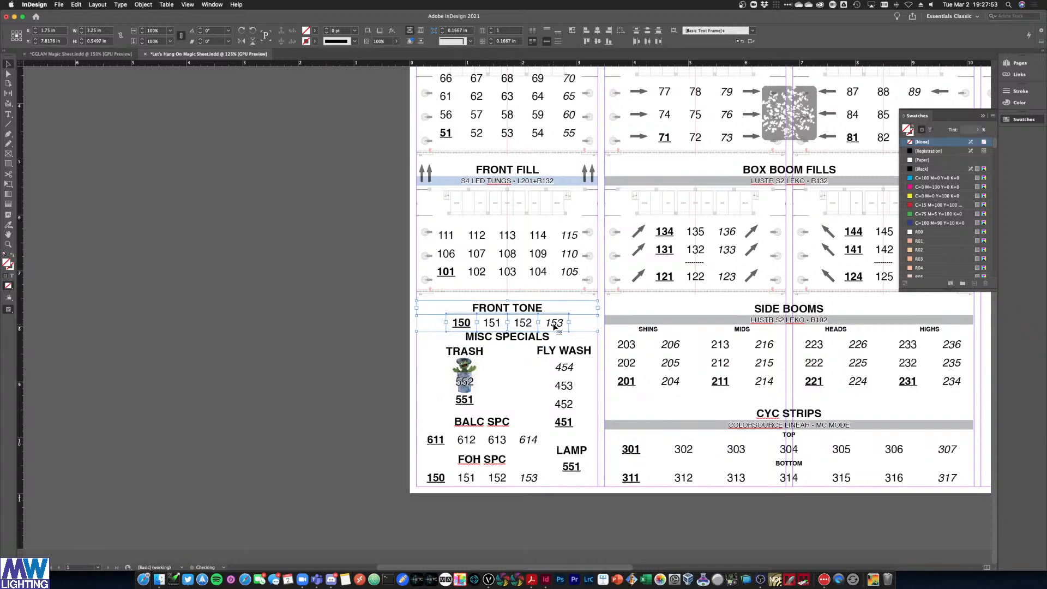
Look up the BALC TONE channels on the cheat sheet and change the first FRONT TONE channel number to 601
left_click(394, 340)
key("ctrl+Up")
left_click(201, 338)
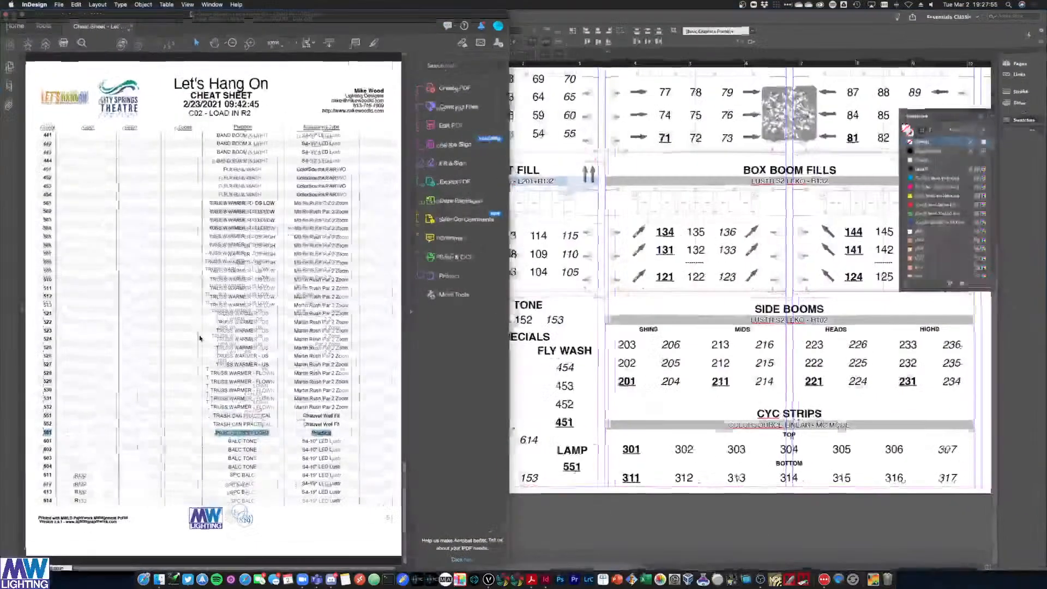
key("super+Tab")
left_click(461, 319)
double_click(461, 318)
type("601 151")
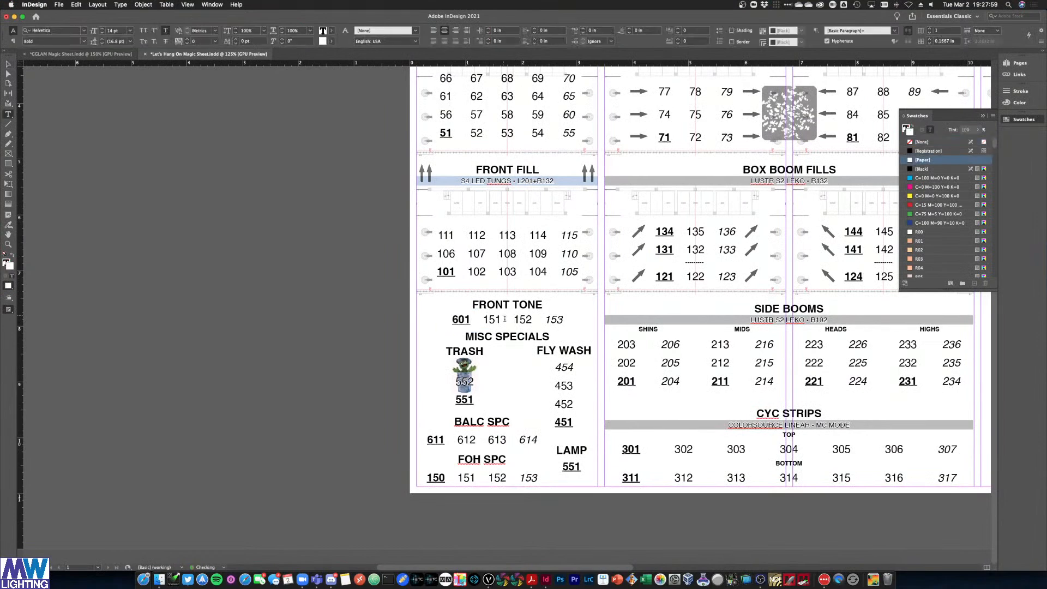
Renumber the remaining three FRONT TONE channels as 602, 603 and 604
double_click(492, 319)
type("602")
double_click(522, 319)
type("603")
double_click(554, 317)
type("604")
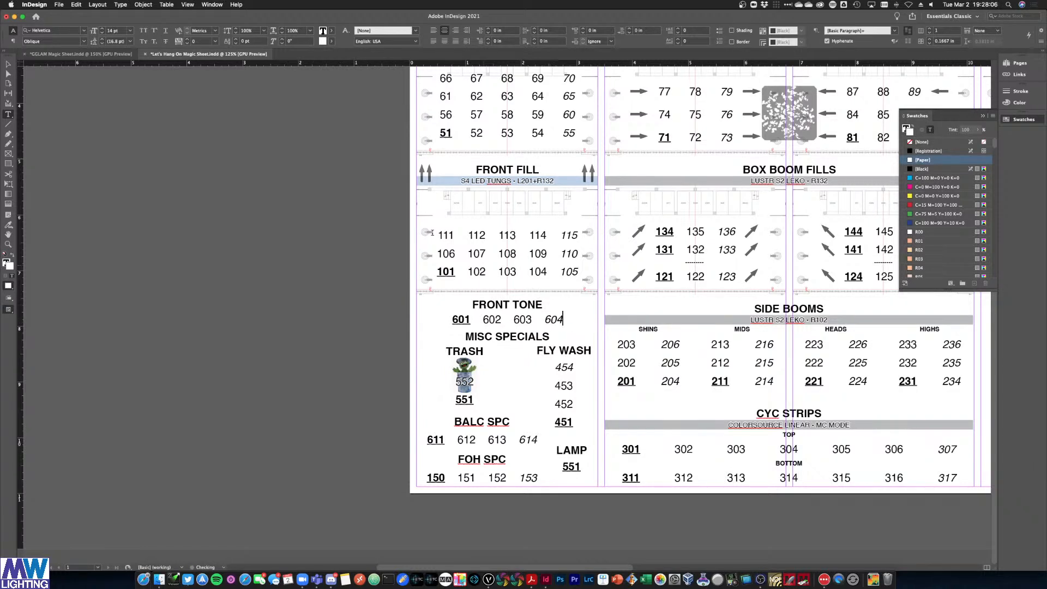
left_click(9, 65)
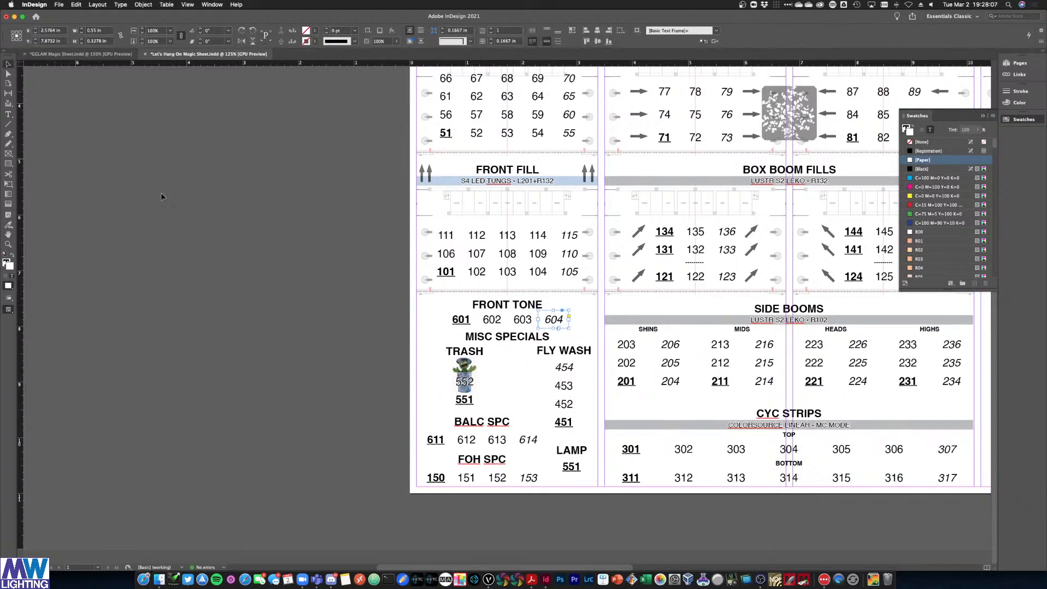
Group the FRONT TONE heading with its four channel numbers 601 to 604
left_click(402, 298)
left_click(462, 317)
left_click(496, 321, "shift")
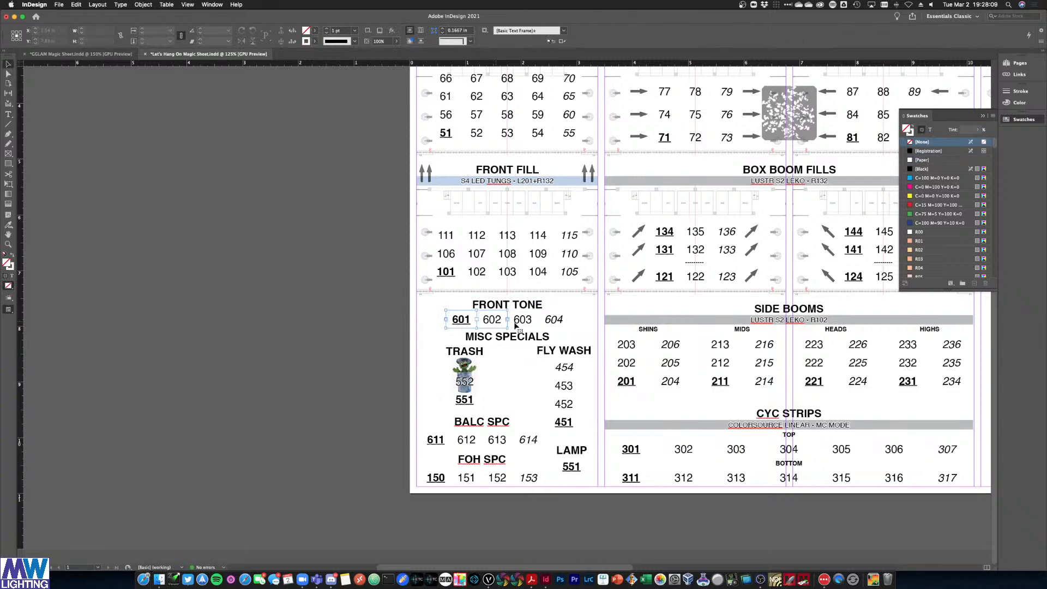
left_click(515, 322, "shift")
left_click(549, 323, "shift")
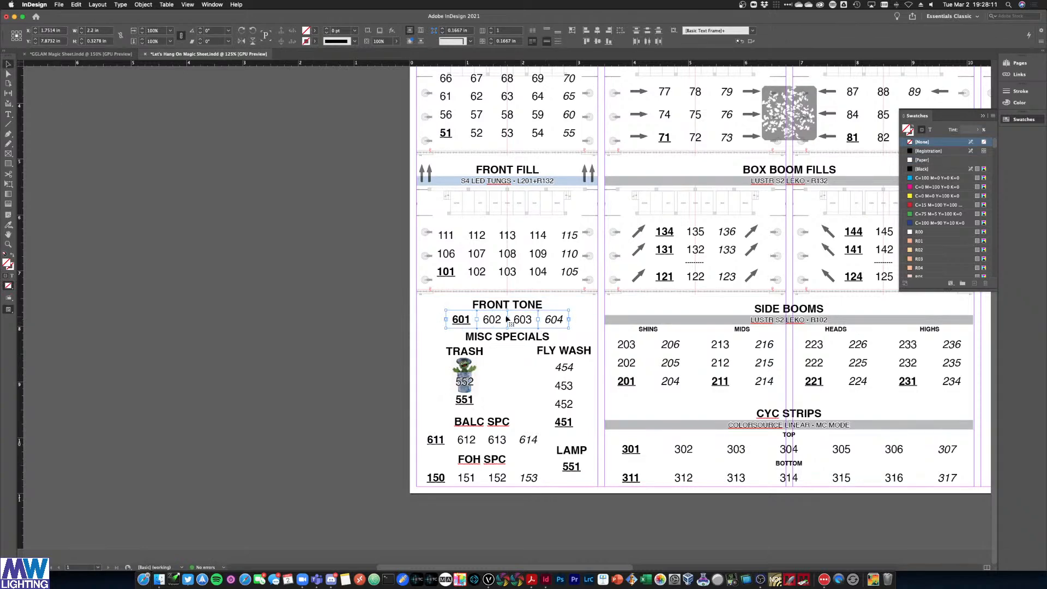
left_click(523, 310, "shift")
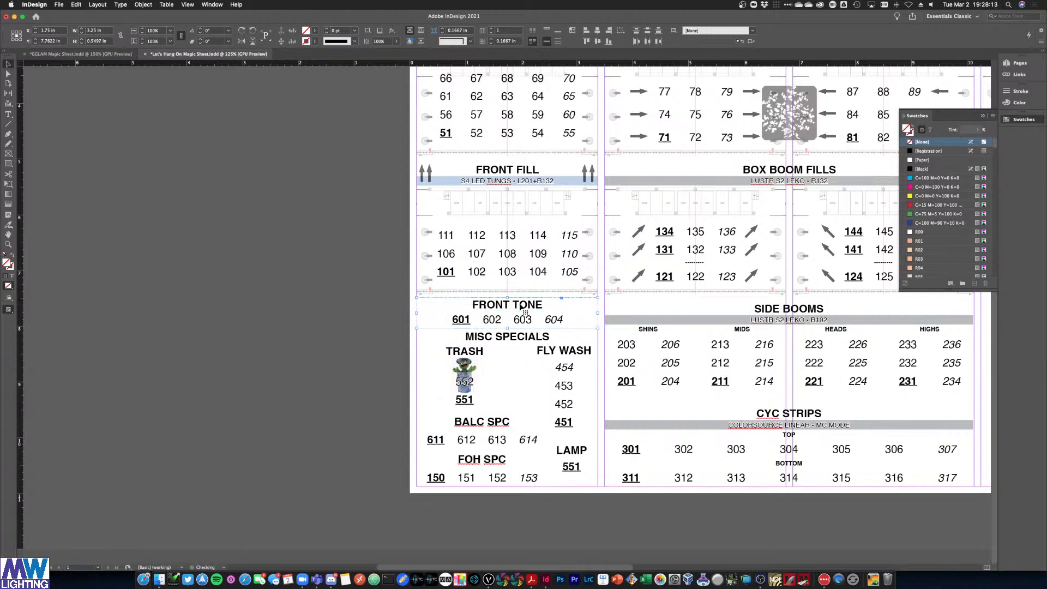
key("super+g")
Move the truss warmer drawing slightly down in the empty area below BACK FRES WASH
key("super+minus")
key("super+minus")
scroll(520, 307, "right", 6)
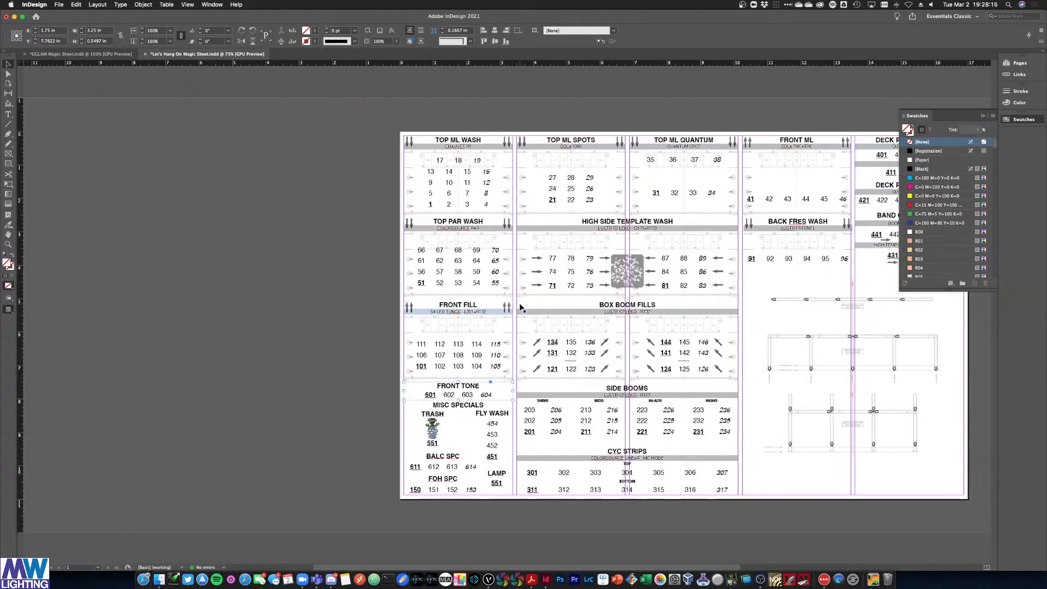
left_click_drag(667, 346, 669, 354)
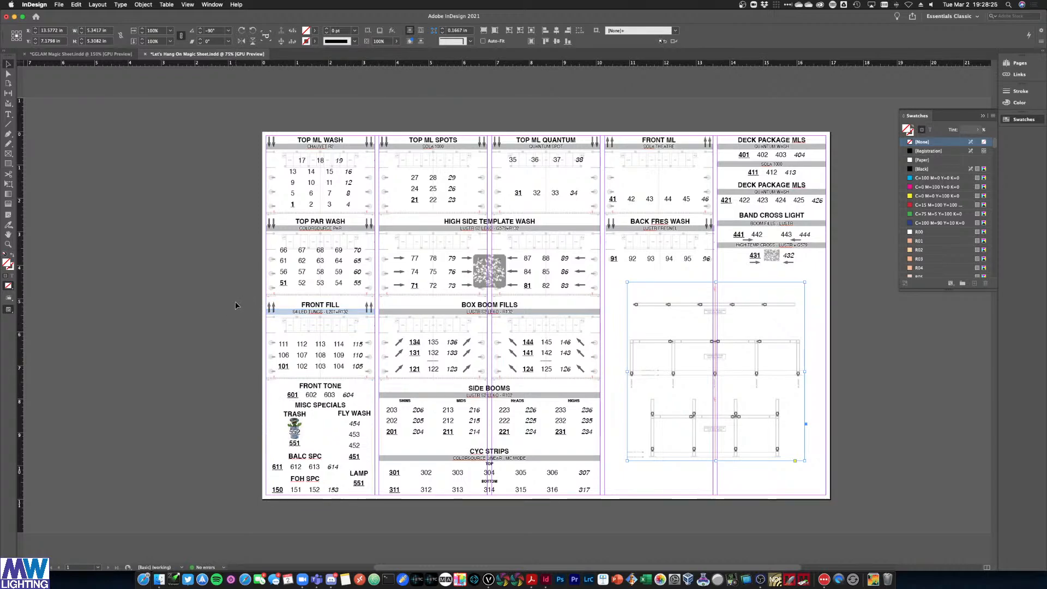
scroll(235, 301, "right", 5)
left_click(796, 235)
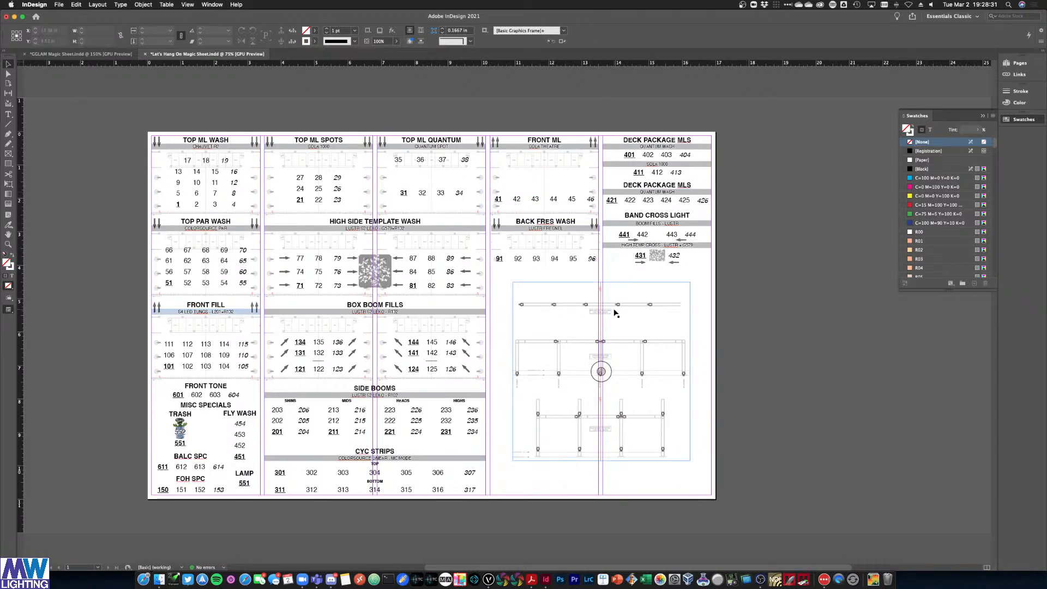
scroll(615, 313, "up", 1)
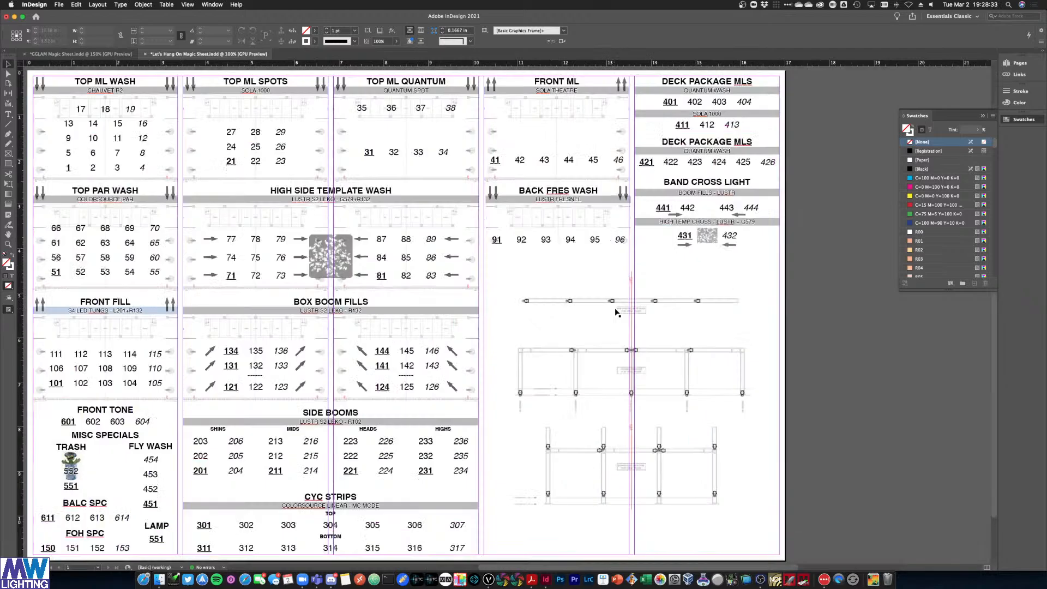
scroll(588, 306, "down", 3)
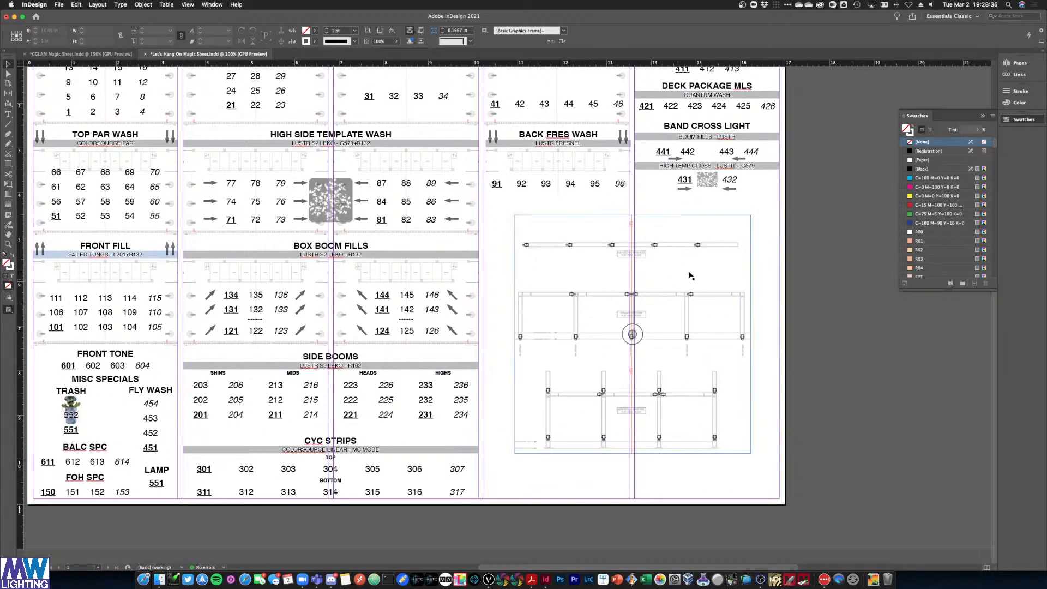
Duplicate the TOP PAR WASH heading above the truss drawing and turn on the display of frame edges
left_click(117, 143)
left_click_drag(118, 140, 567, 215)
left_click(784, 276)
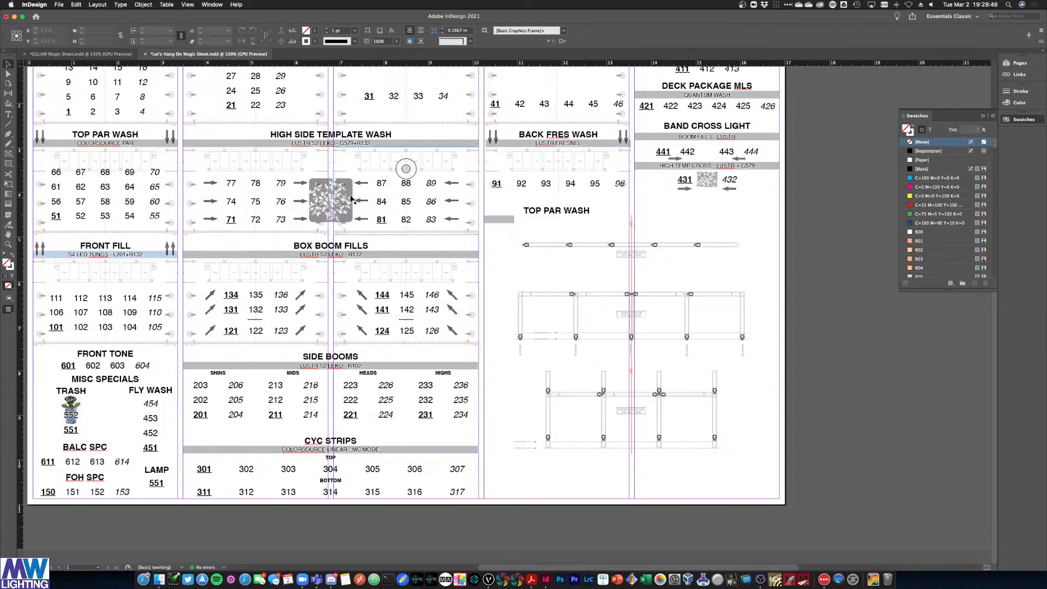
left_click(194, 5)
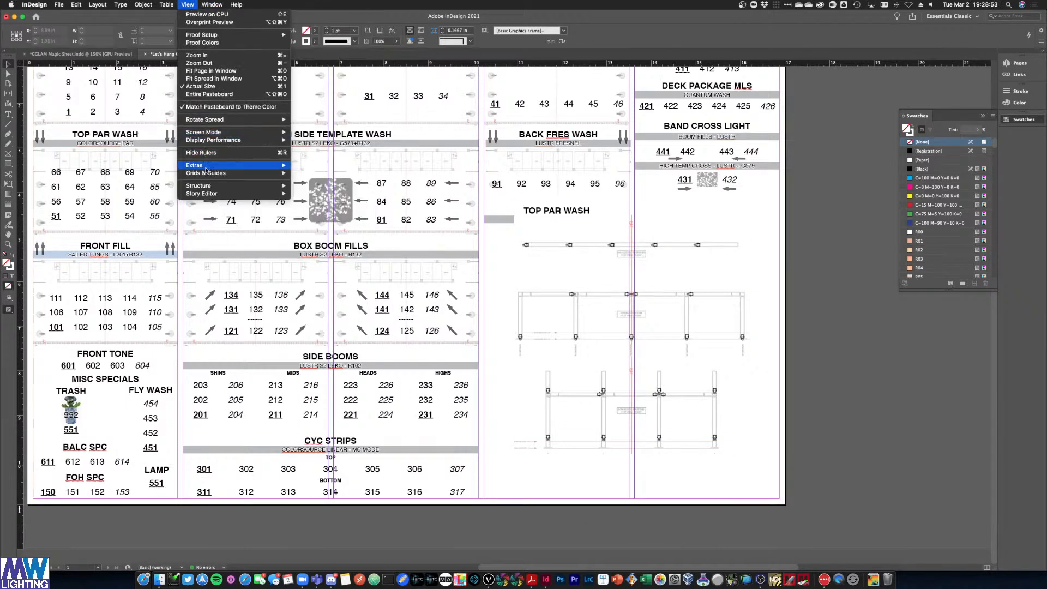
mouse_move(233, 162)
left_click(325, 165)
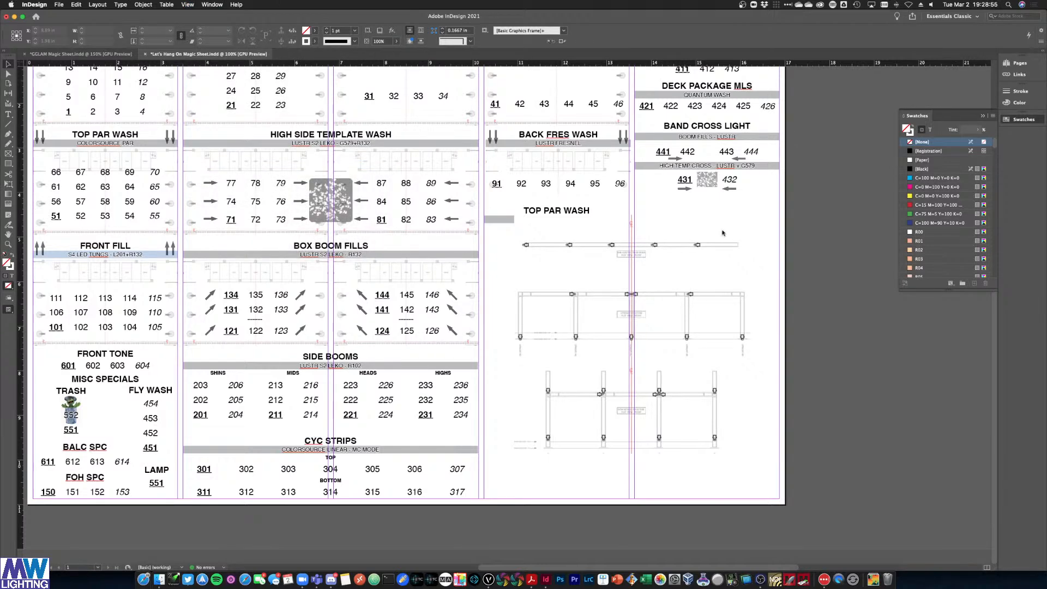
Crop the top of the truss drawing's frame and fit the duplicated heading directly above it at the drawing's full width
left_click_drag(687, 316, 686, 321)
left_click_drag(632, 221, 631, 234)
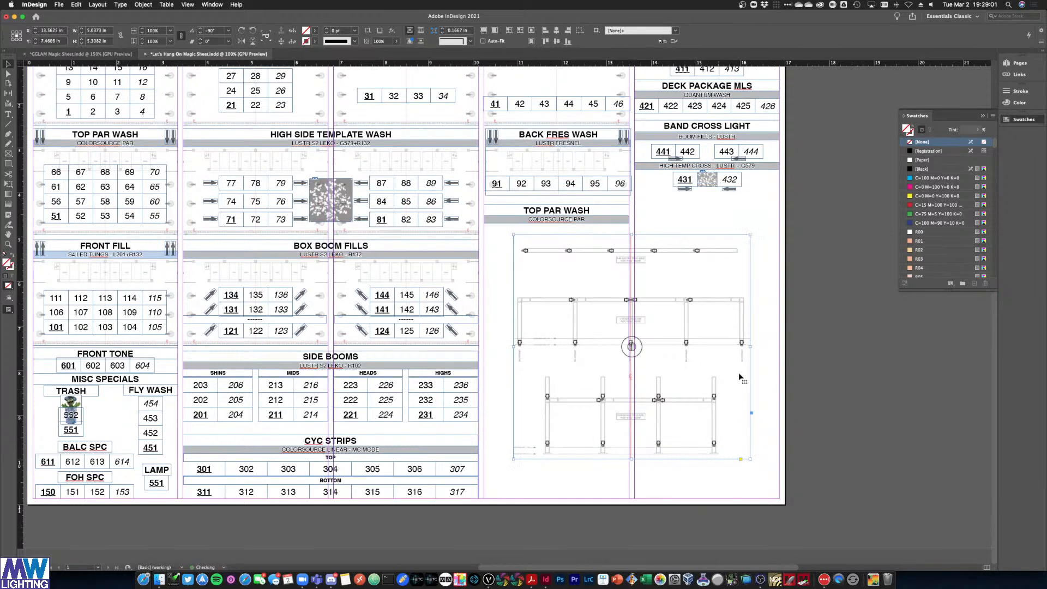
left_click(765, 322)
left_click_drag(573, 218, 750, 229)
left_click(756, 248)
Change the duplicated heading above the truss drawing to TRUSS WARMERS
left_click(652, 221)
triple_click(651, 221)
type("TR")
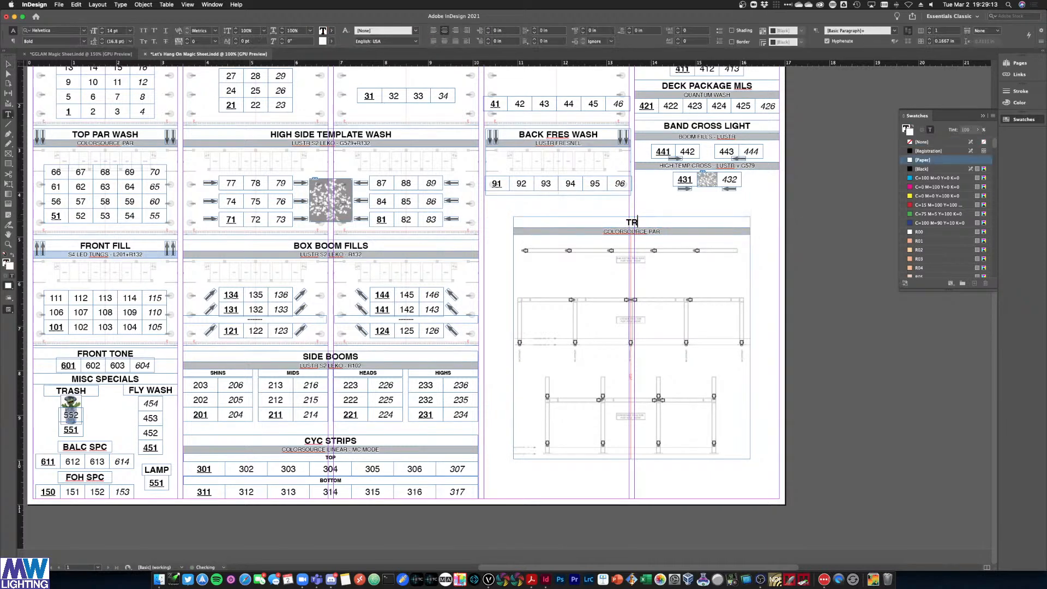
type("USS WARMERS")
Replace the COLORSOURCE PAR subtitle under TRUSS WARMERS with RUSH PAR ZOOMS
left_click(654, 236)
left_click_drag(654, 235, 656, 232)
key("super+z")
triple_click(647, 231)
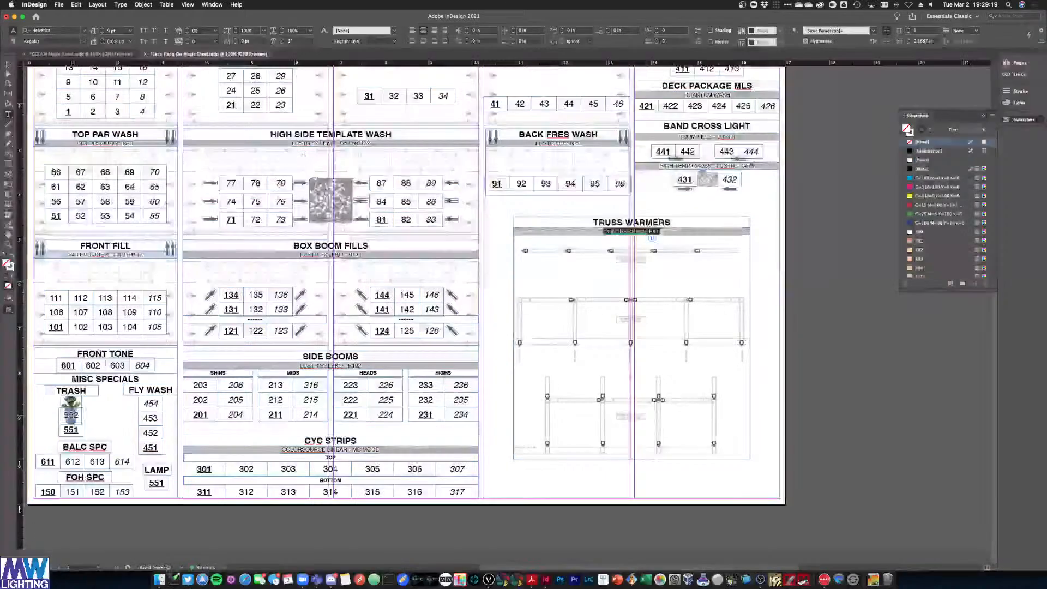
type("M")
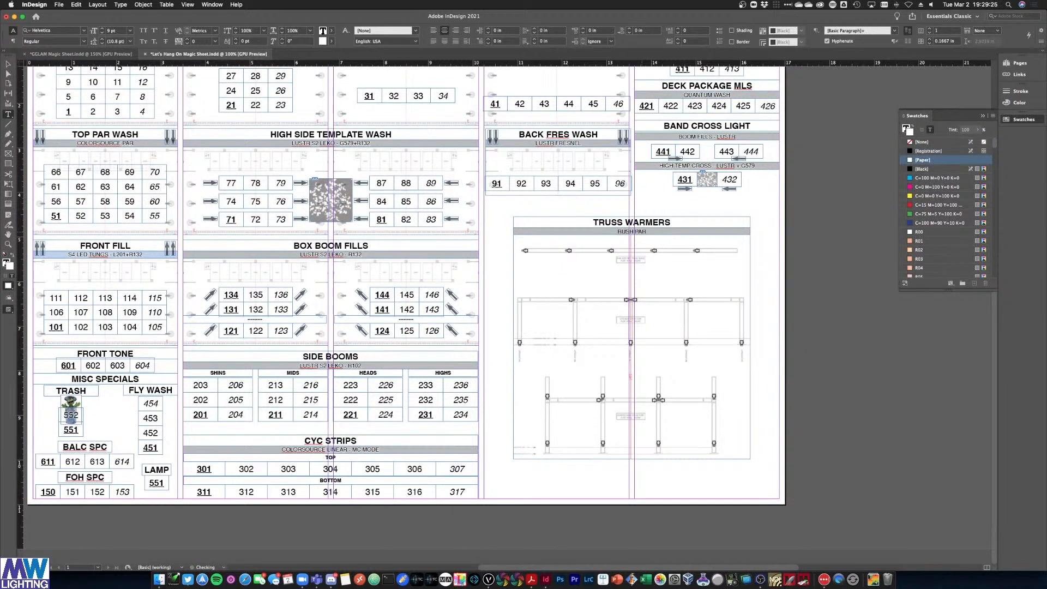
key("BackSpace")
type("OOMS")
Select the TRUSS WARMERS heading together with the truss drawing and move them up slightly
left_click(8, 65)
left_click(815, 317)
left_click_drag(796, 426, 507, 217)
left_click_drag(589, 225, 589, 213)
left_click(812, 265)
Bring up the cheat sheet and open the 5 - LX PLOT TRUSS WARMERS PDF to check the truss warmer channels
key("super+equal")
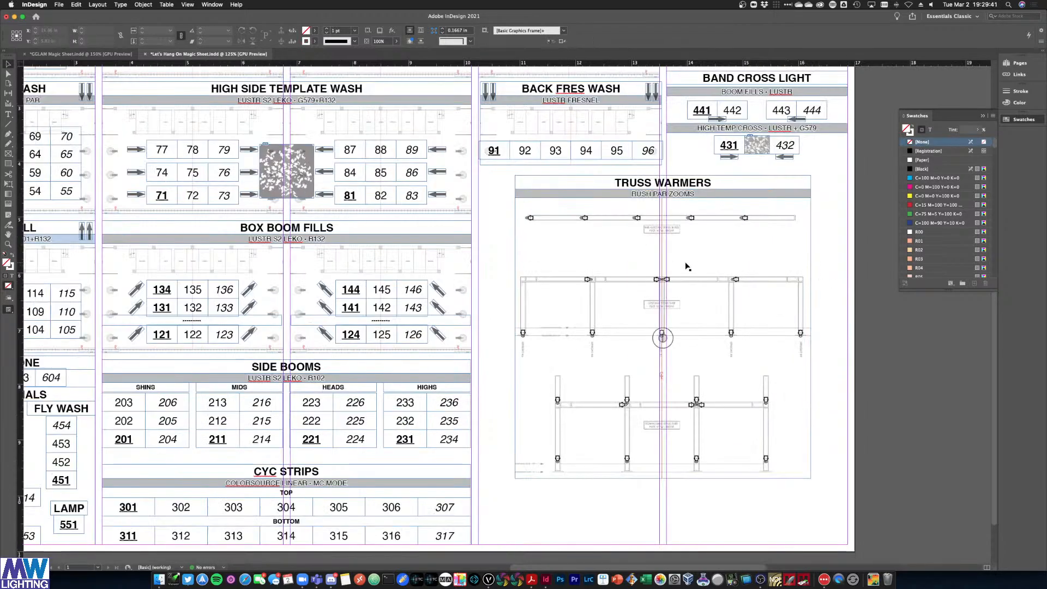
key("super+equal")
key("super+equal")
scroll(702, 257, "right", 10)
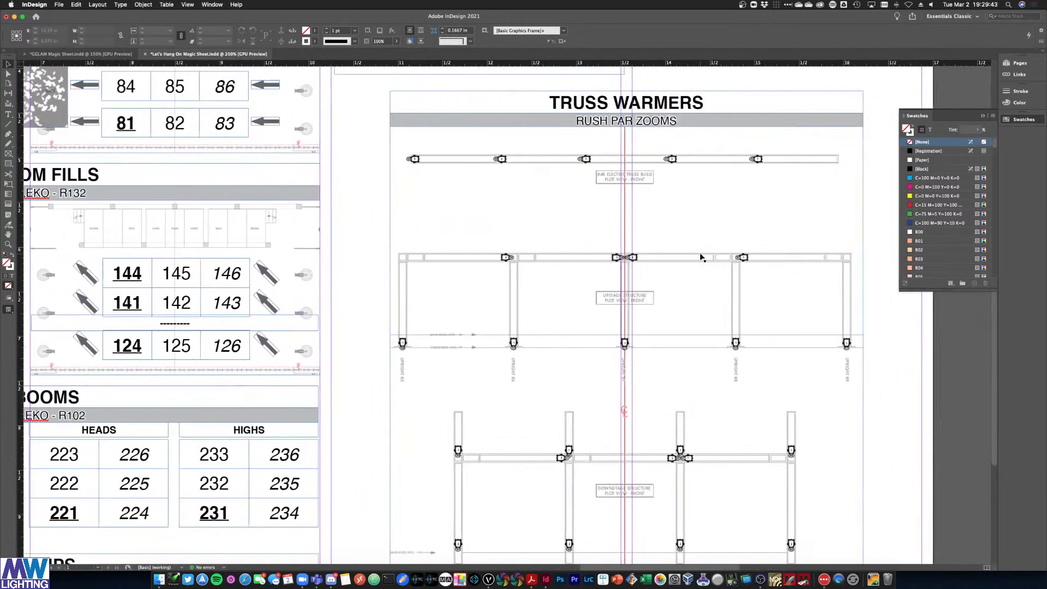
key("ctrl+Up")
left_click(186, 232)
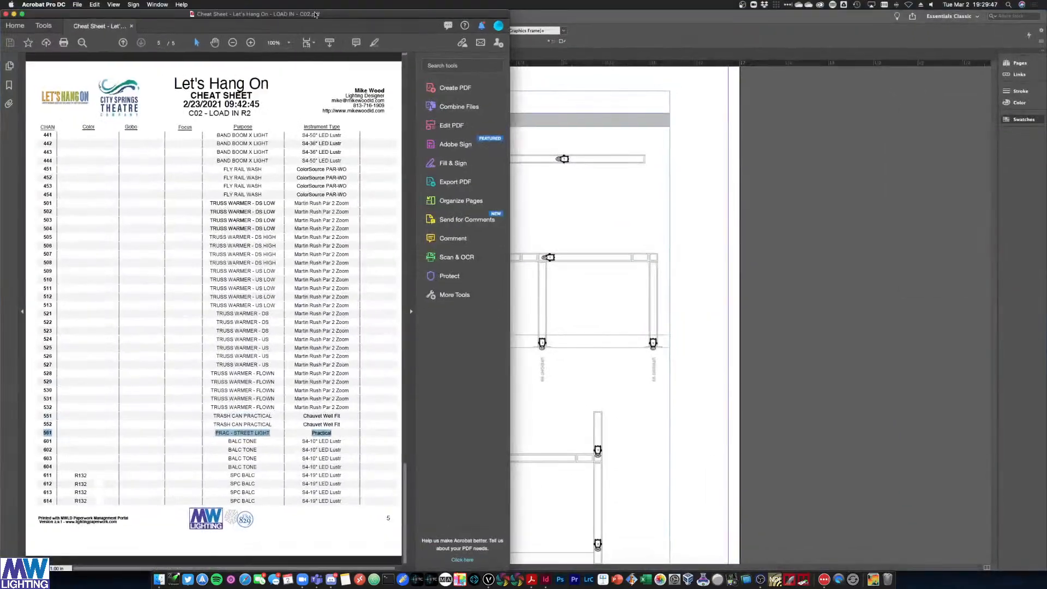
double_click(315, 14)
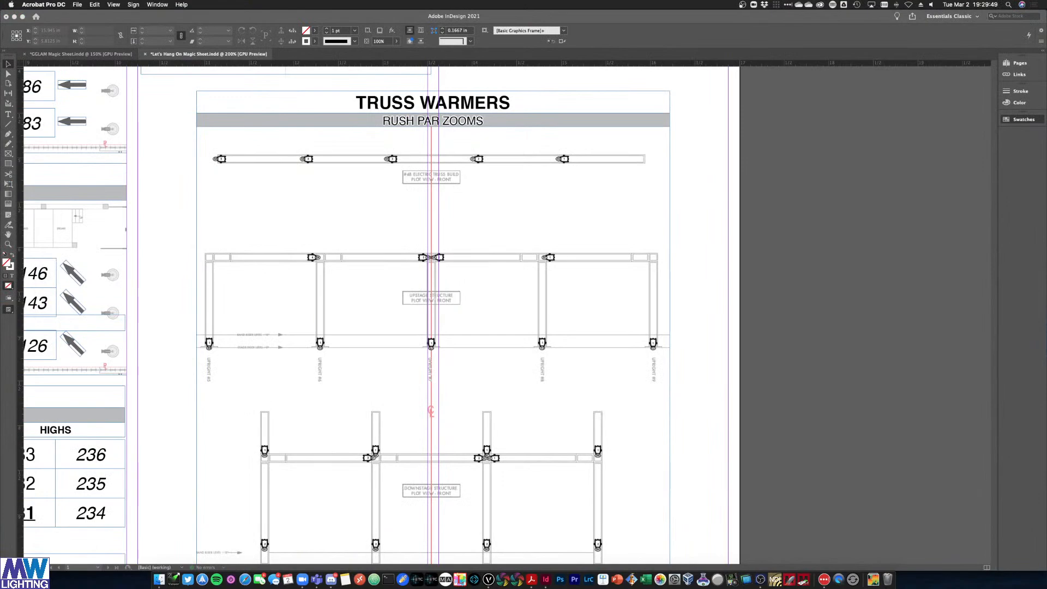
key("ctrl+Up")
left_click(189, 355)
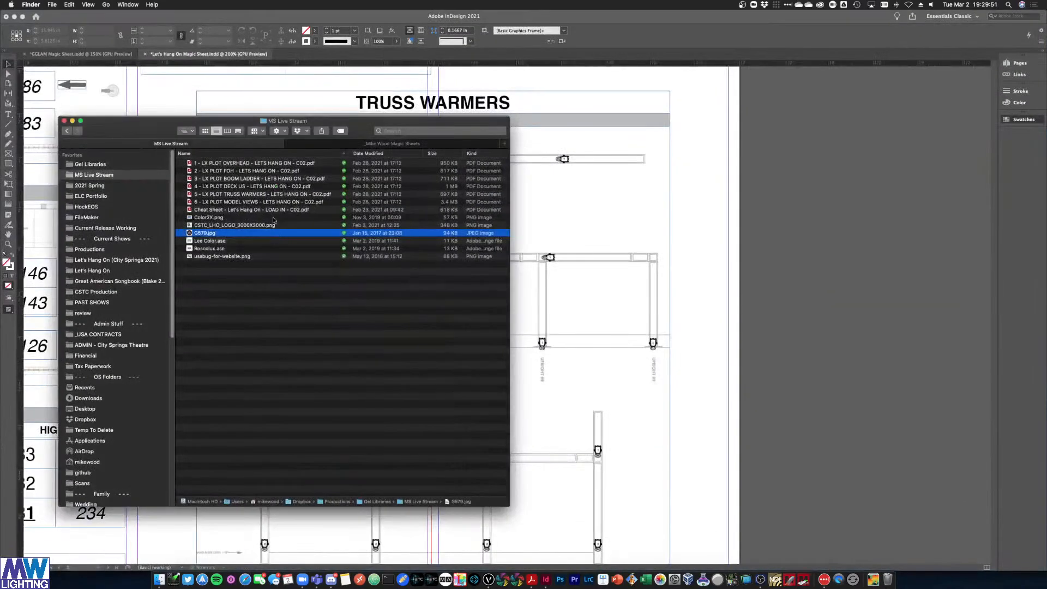
double_click(245, 194)
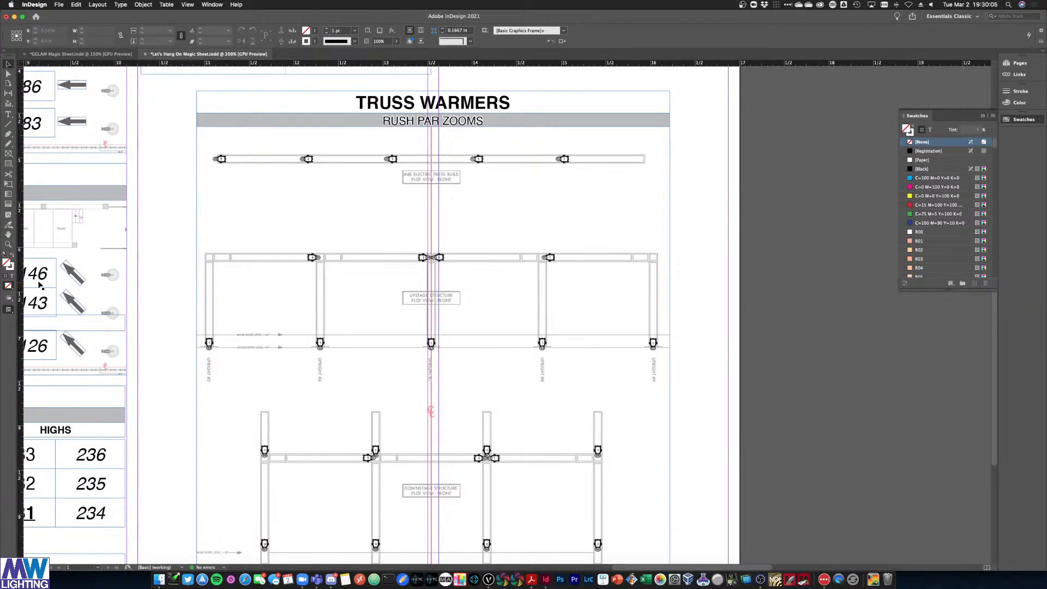
Paste a copy of channel number 146 above the middle truss and send the truss drawing to the back
key("super+v")
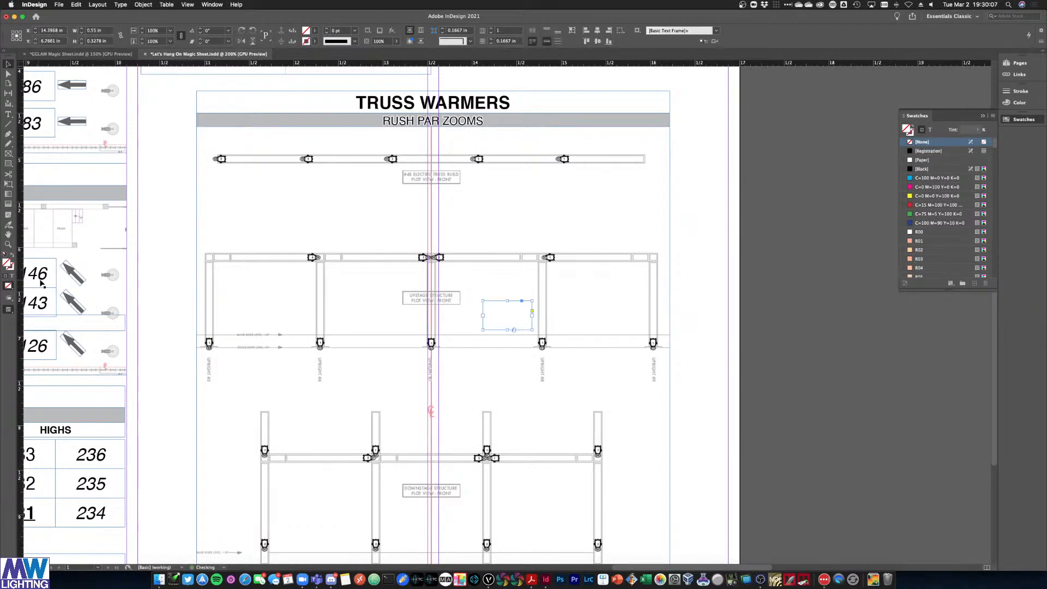
left_click_drag(496, 317, 331, 230)
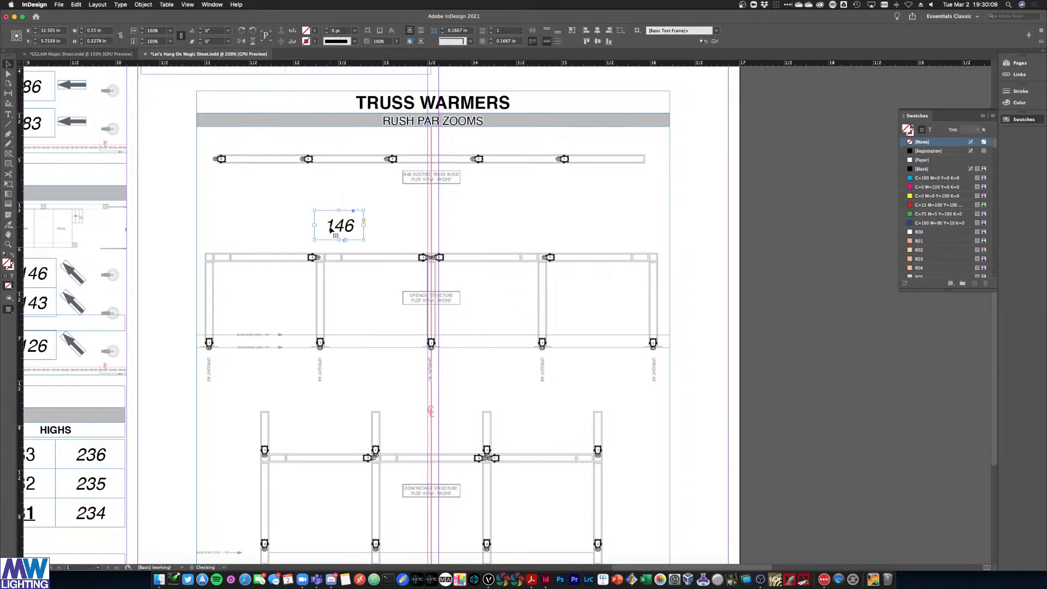
right_click(475, 199)
mouse_move(560, 282)
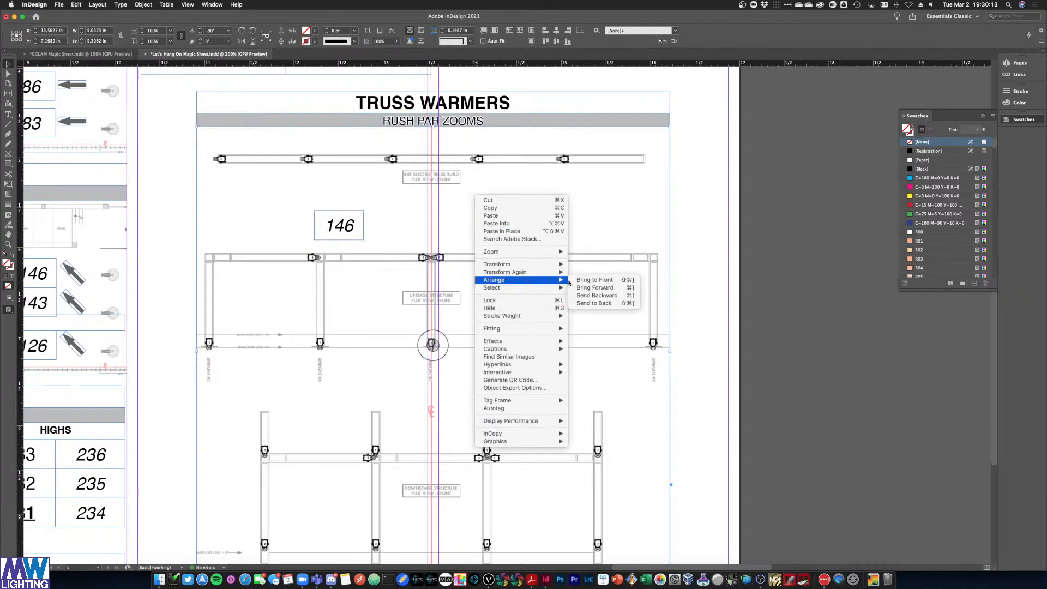
left_click(594, 304)
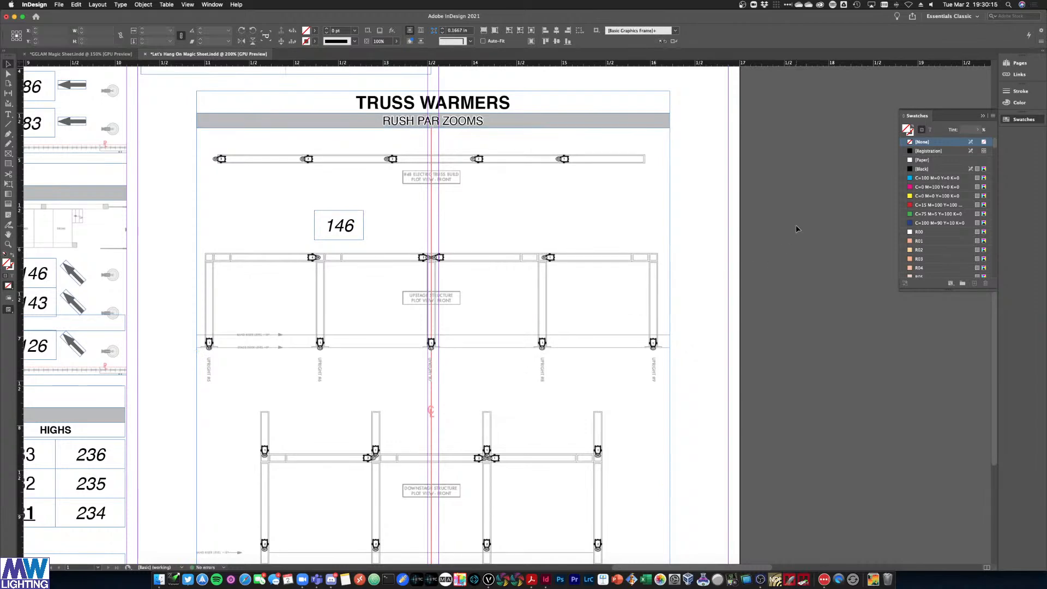
Move the pasted 146 channel number across the truss drawing, and delete it
left_click(335, 235)
left_click_drag(346, 232, 284, 205)
key("Delete")
Copy the underlined channel number 81 and place the copy over the first fixture of the uppermost truss
scroll(267, 360, "left", 2)
scroll(295, 333, "left", 1)
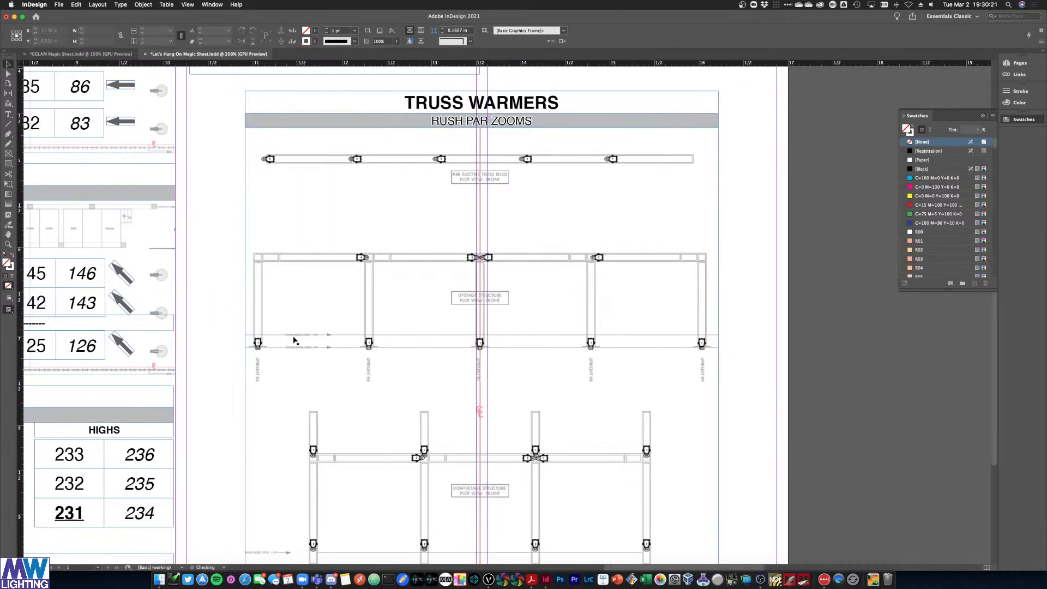
left_click(68, 522)
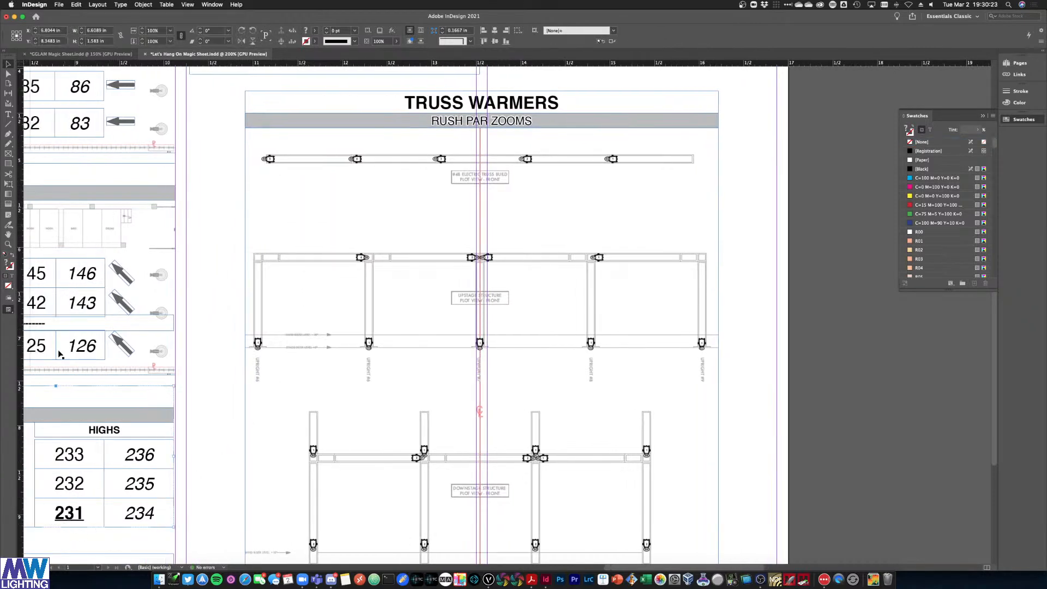
scroll(169, 201, "left", 5)
scroll(170, 201, "up", 5)
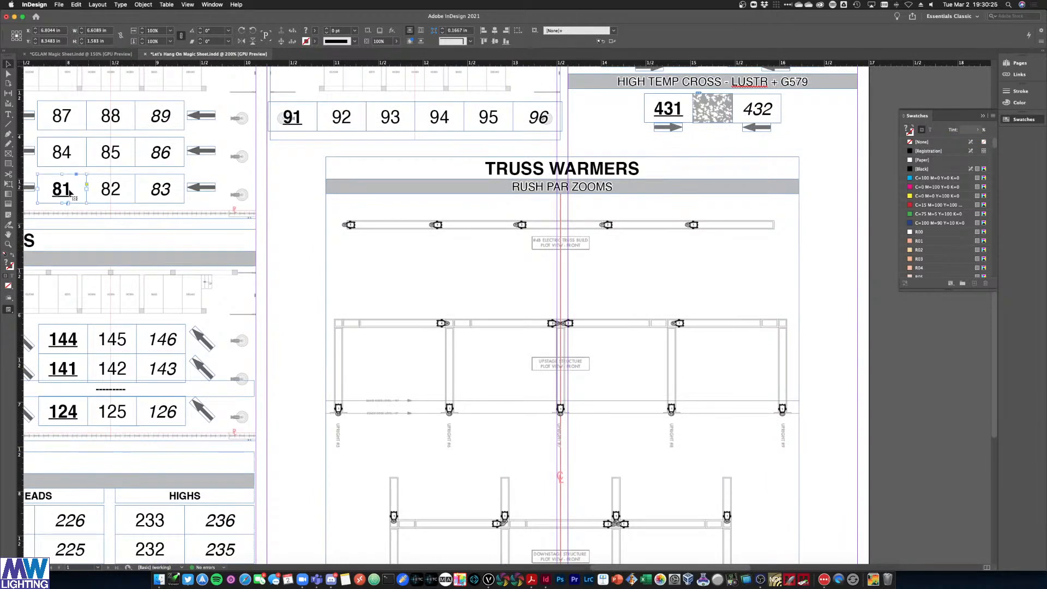
left_click(75, 197)
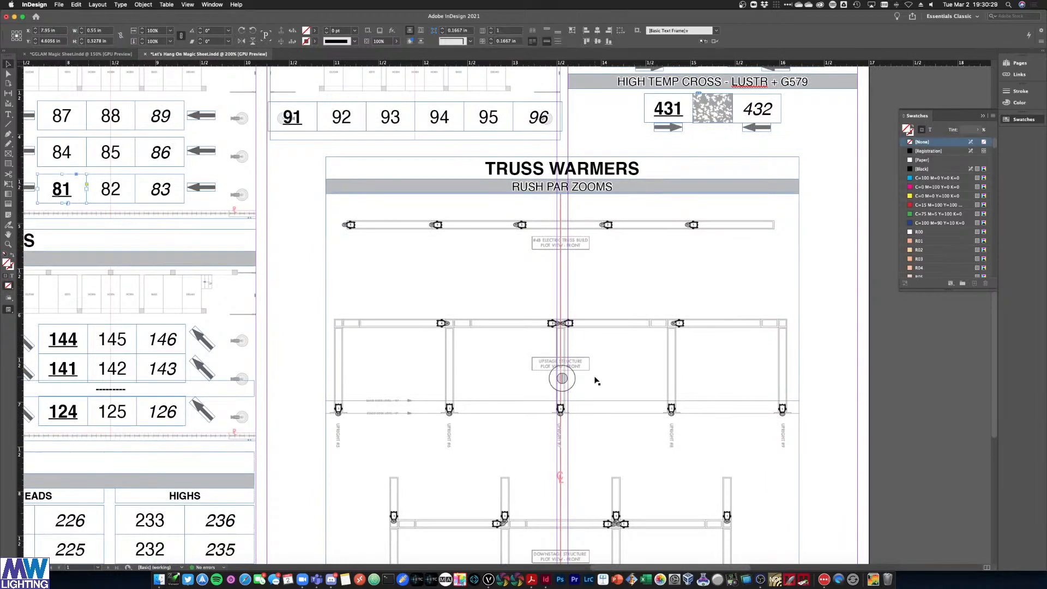
scroll(359, 293, "down", 5)
scroll(360, 294, "up", 5)
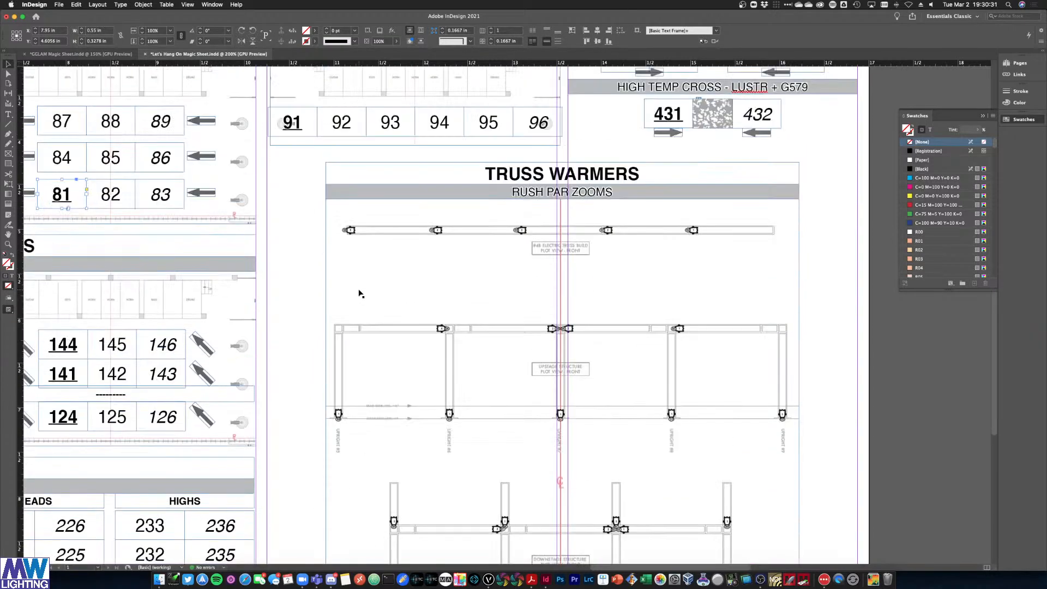
scroll(360, 293, "down", 5)
scroll(360, 293, "up", 5)
key("super+v")
left_click_drag(511, 325, 357, 142)
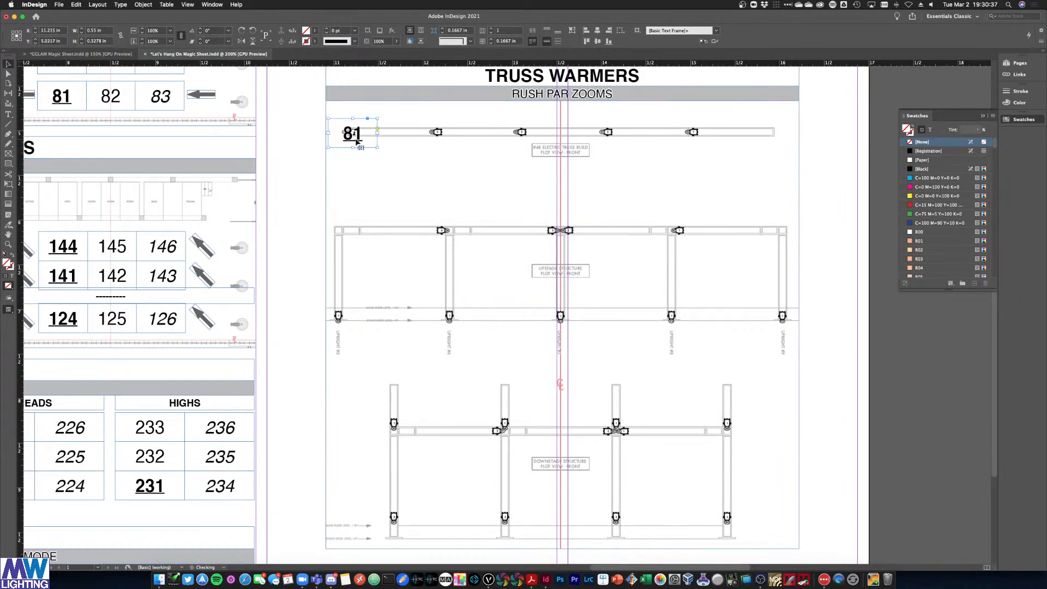
Nudge the copied 81 channel number into position over the first fixture of the uppermost truss
key("Left")
key("Left")
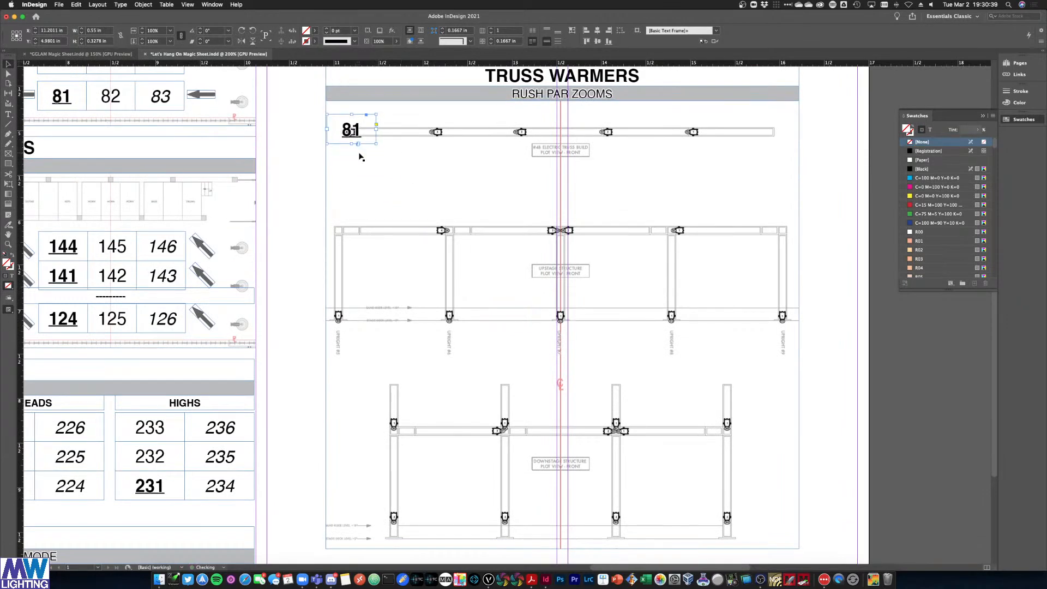
key("Down")
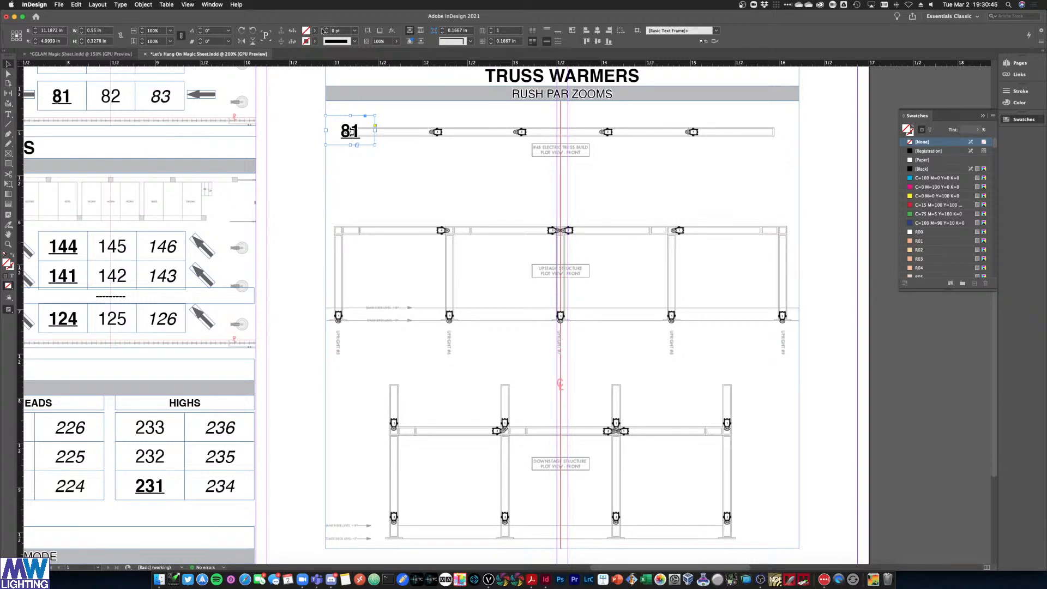
Set the Paper-coloured text outline of the copied 81 over the uppermost truss to 1 pt
double_click(350, 127)
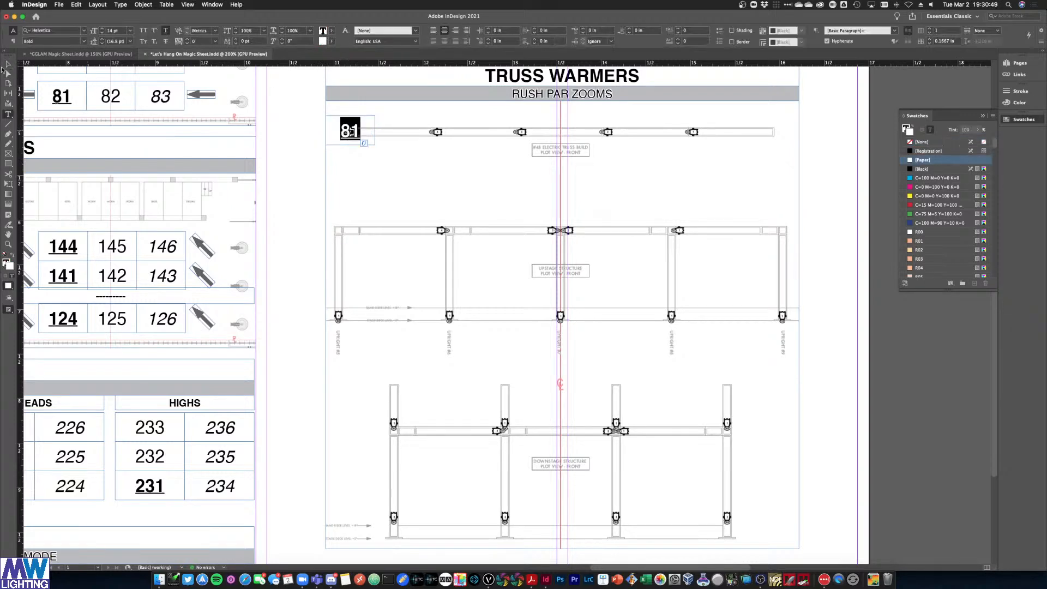
key("Escape")
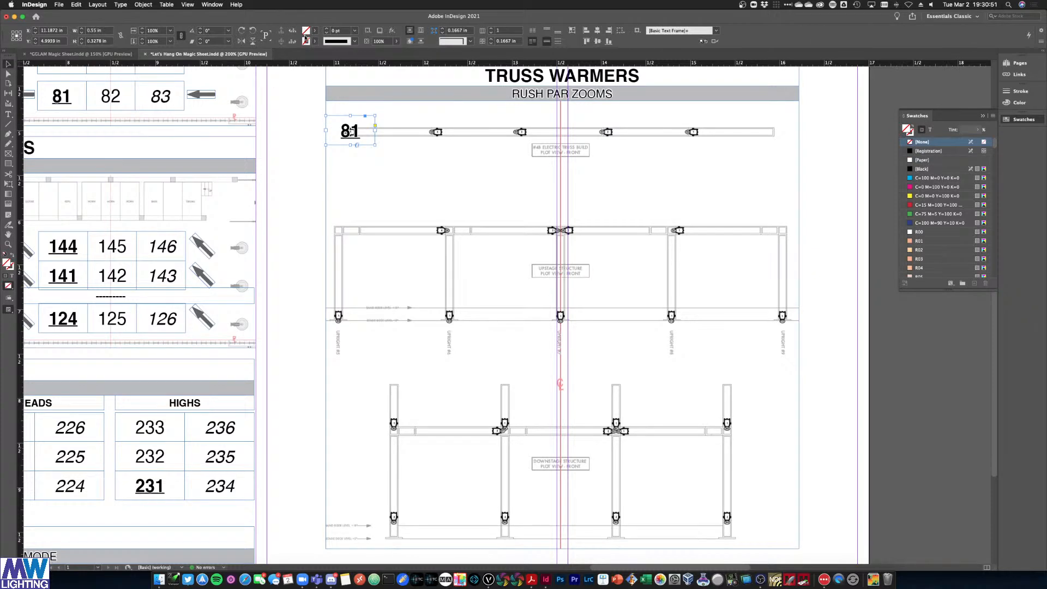
left_click(306, 33)
left_click(595, 256)
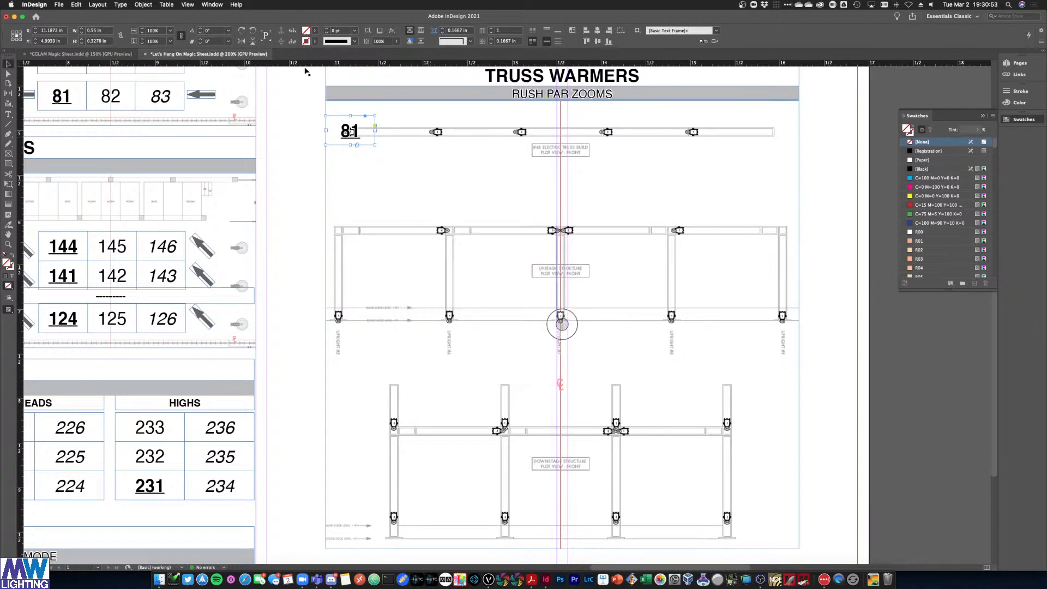
left_click(314, 31)
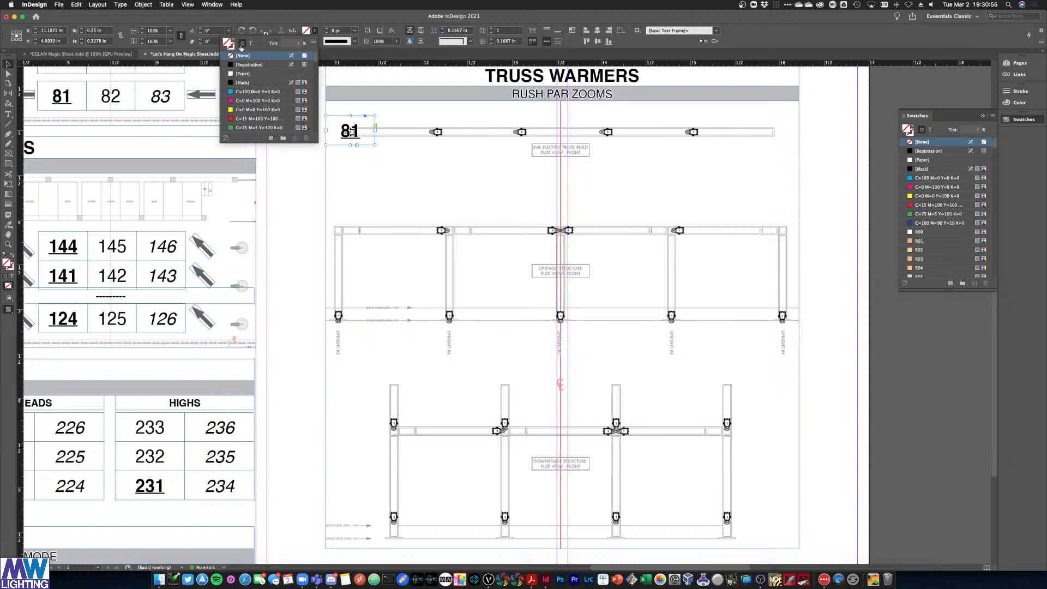
left_click(326, 29)
left_click(326, 32)
left_click(314, 30)
left_click(252, 44)
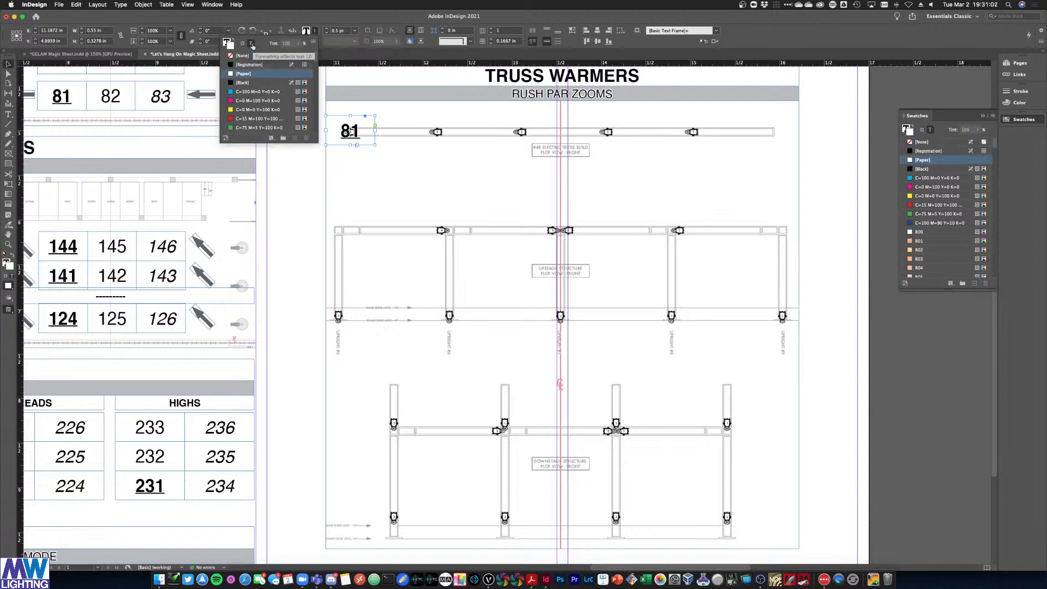
left_click(327, 29)
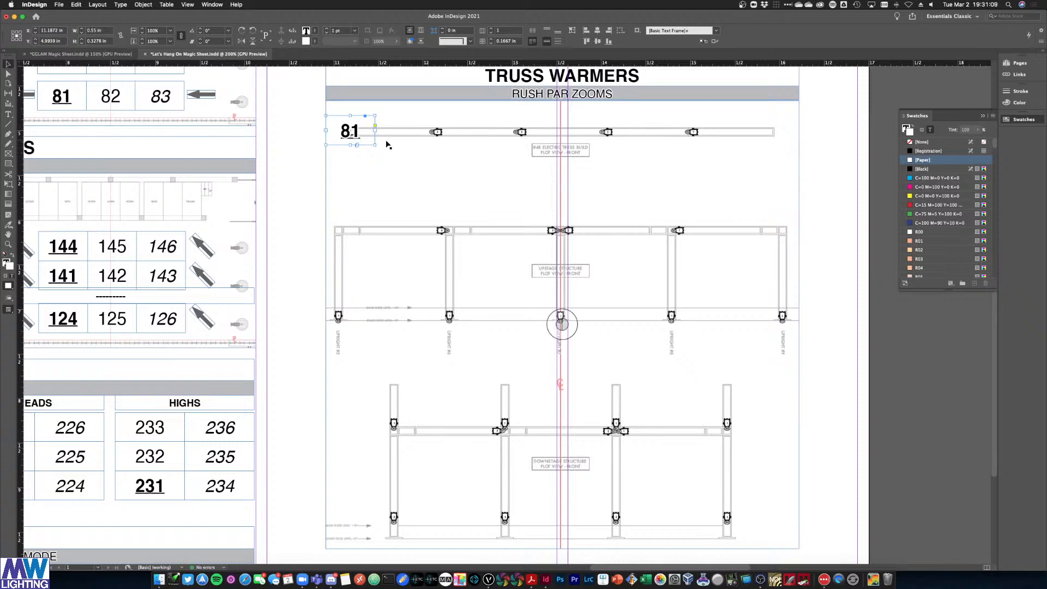
left_click(827, 163)
Change the channel number over the uppermost truss's first fixture to 528
left_click(359, 140)
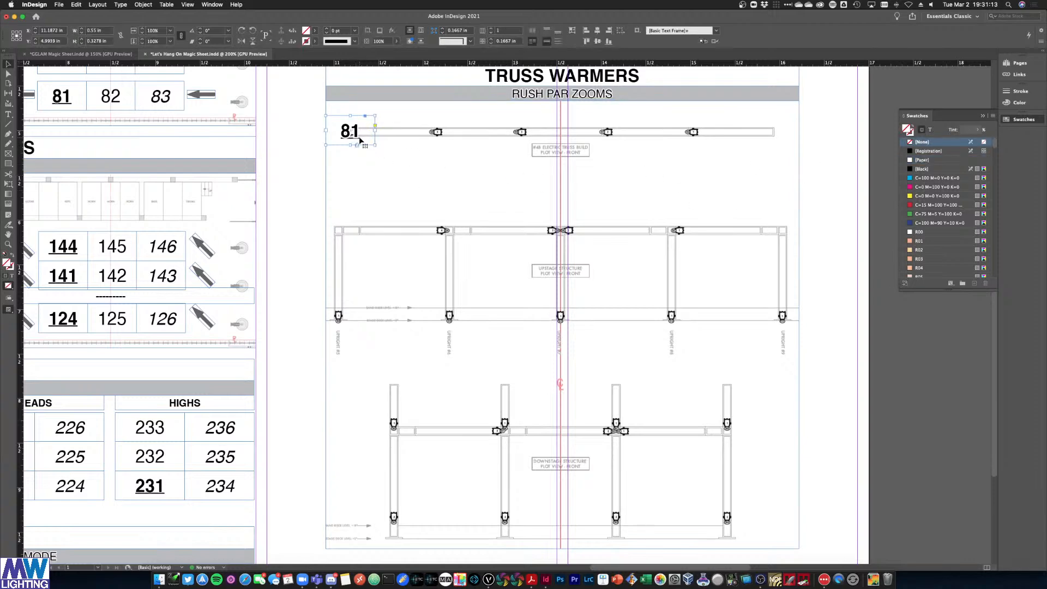
double_click(352, 133)
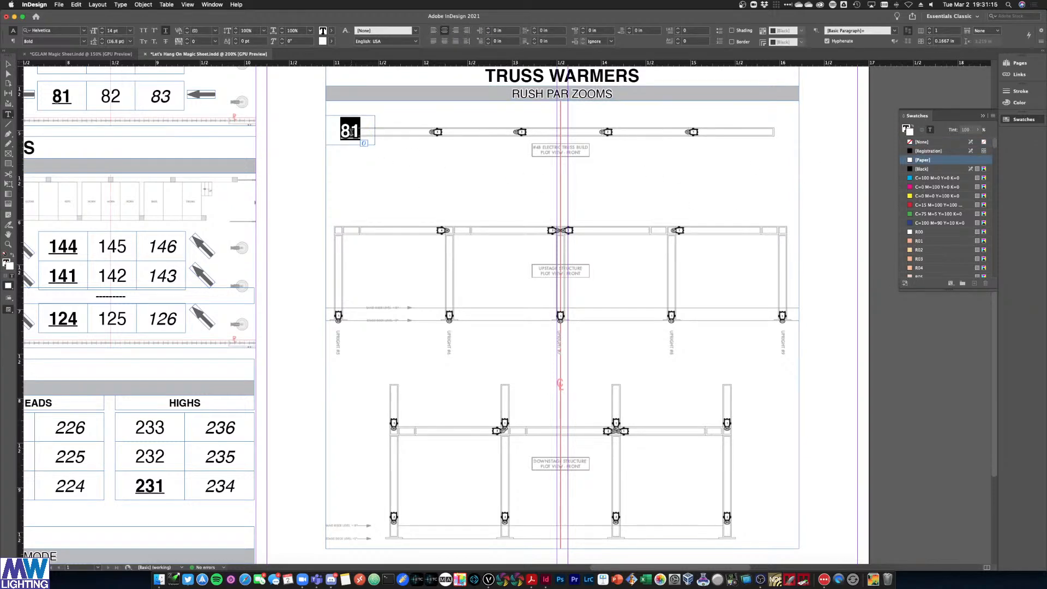
type("528")
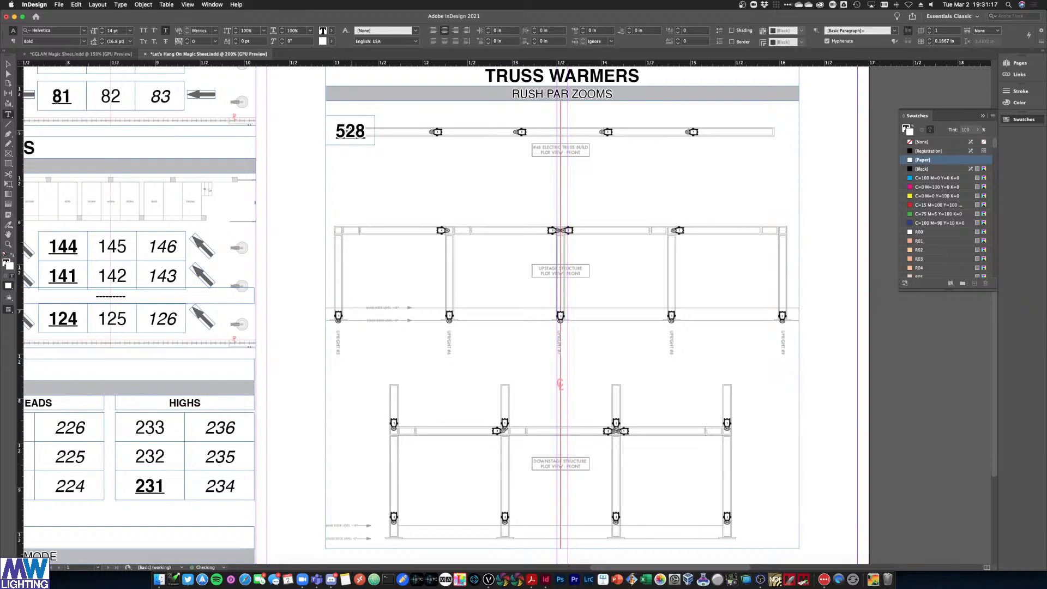
left_click(15, 65)
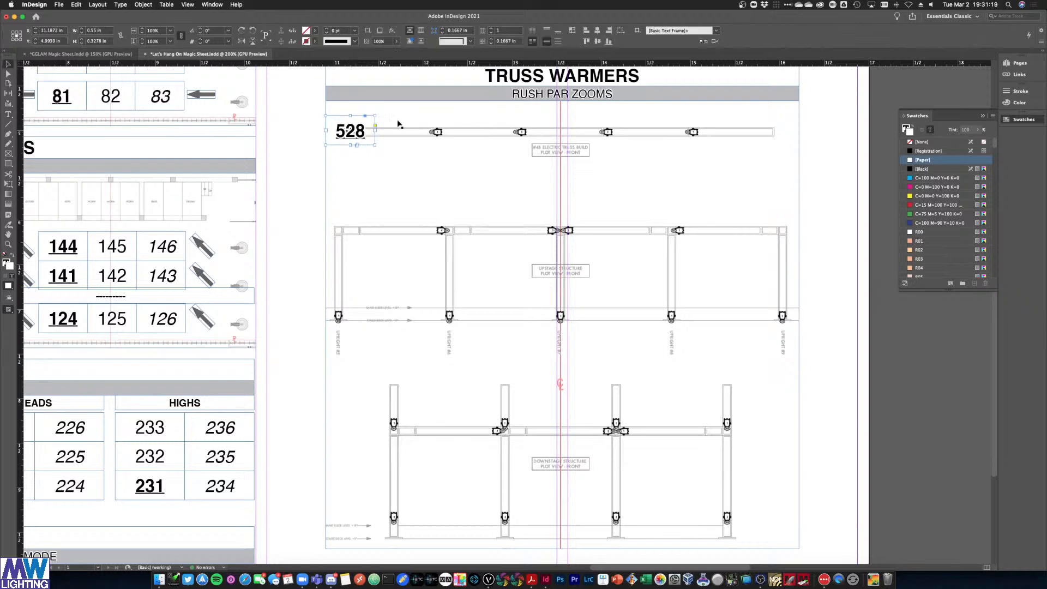
Copy the 528 channel number over the second fixture of the uppermost truss and renumber the copy 529
left_click_drag(355, 145, 444, 133)
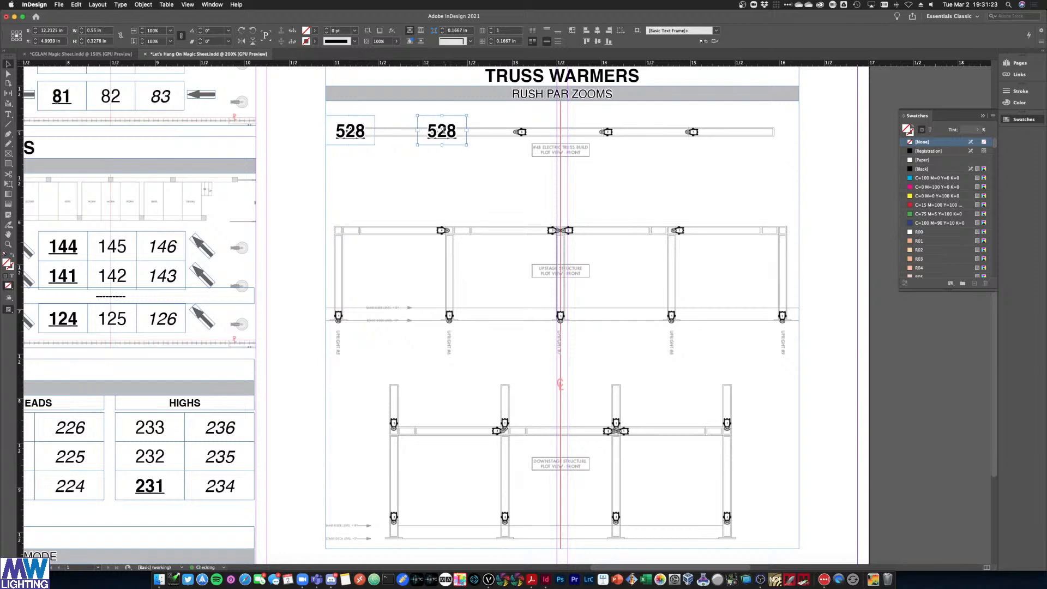
double_click(444, 133)
double_click(444, 134)
type("2")
key("BackSpace")
type("529")
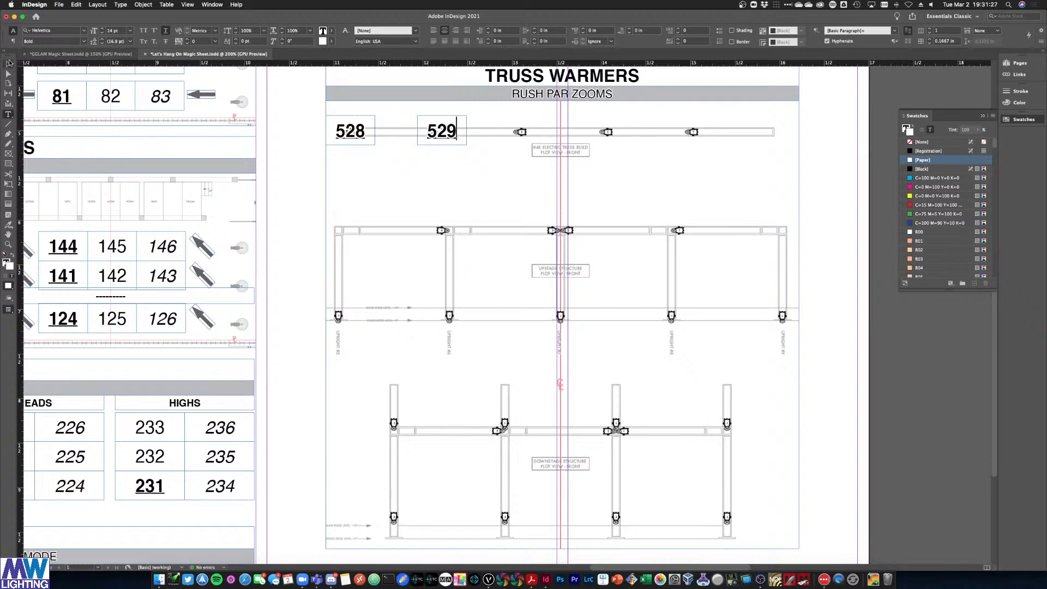
left_click(9, 64)
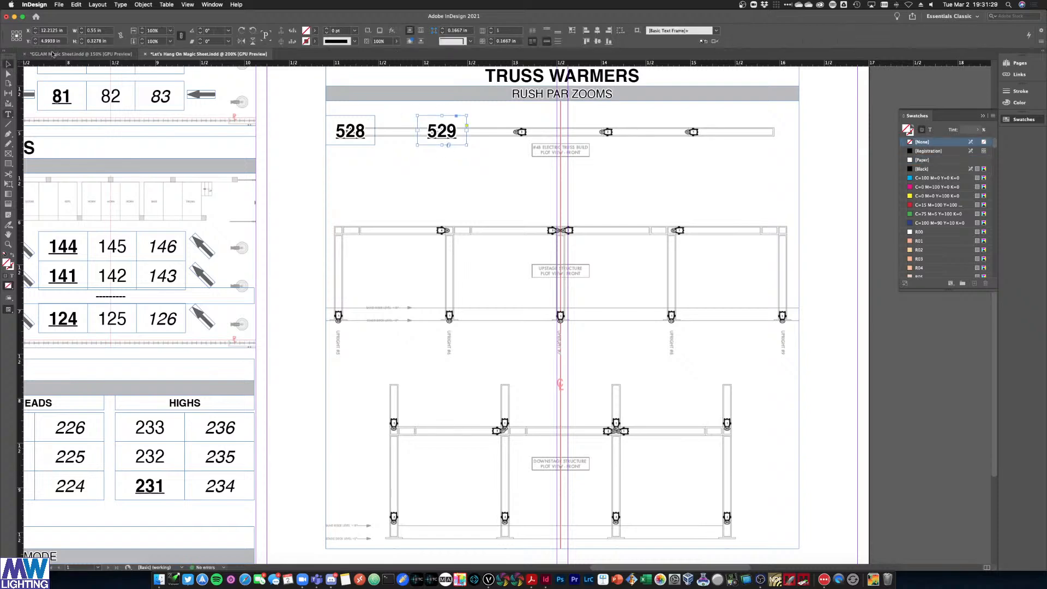
Format channel number 529 in the Regular font style without underline
left_click(8, 114)
left_click(84, 41)
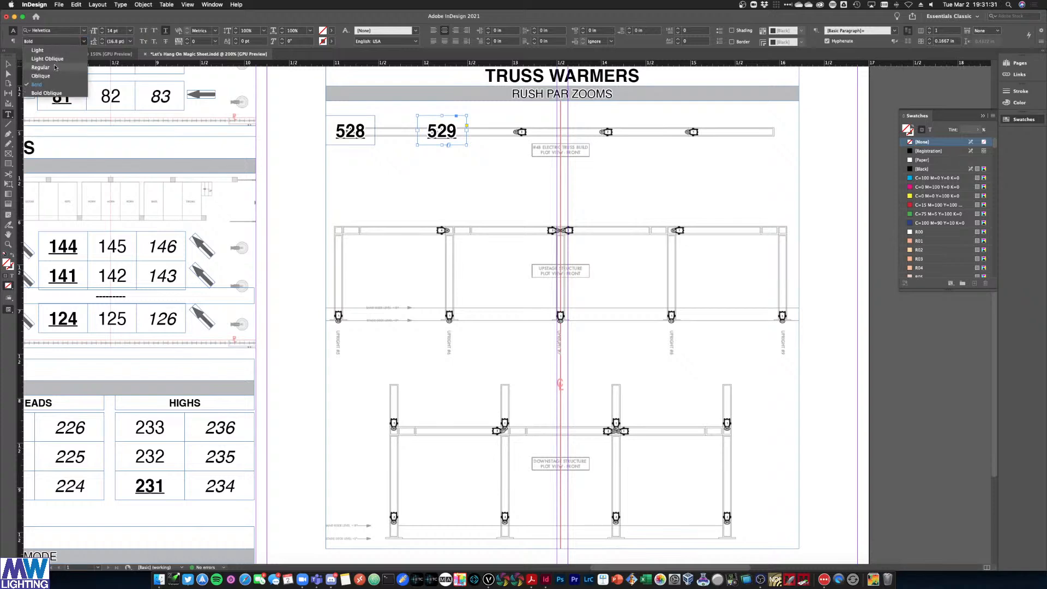
left_click(72, 68)
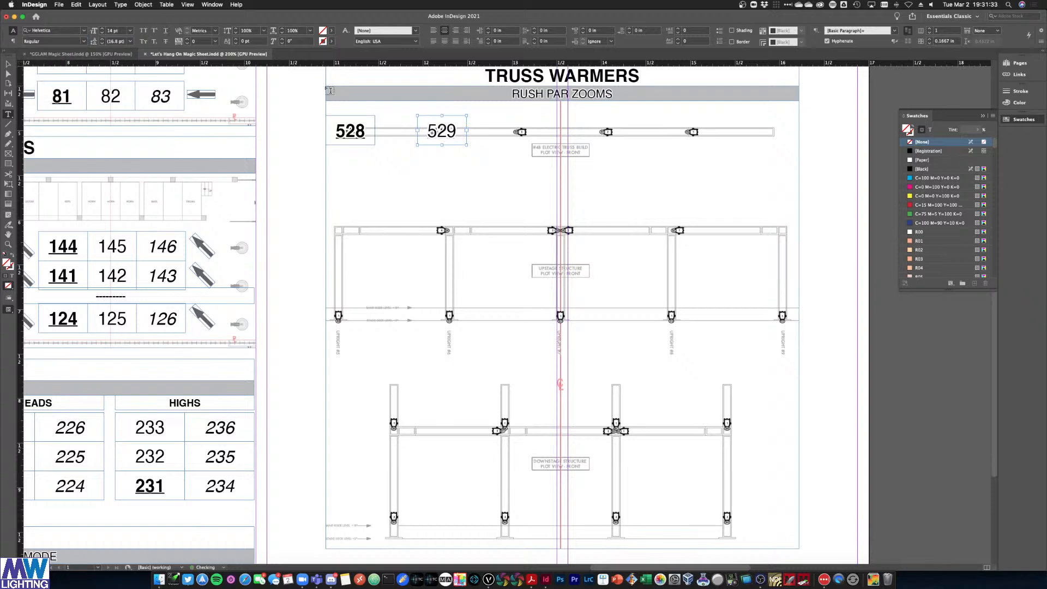
left_click(8, 64)
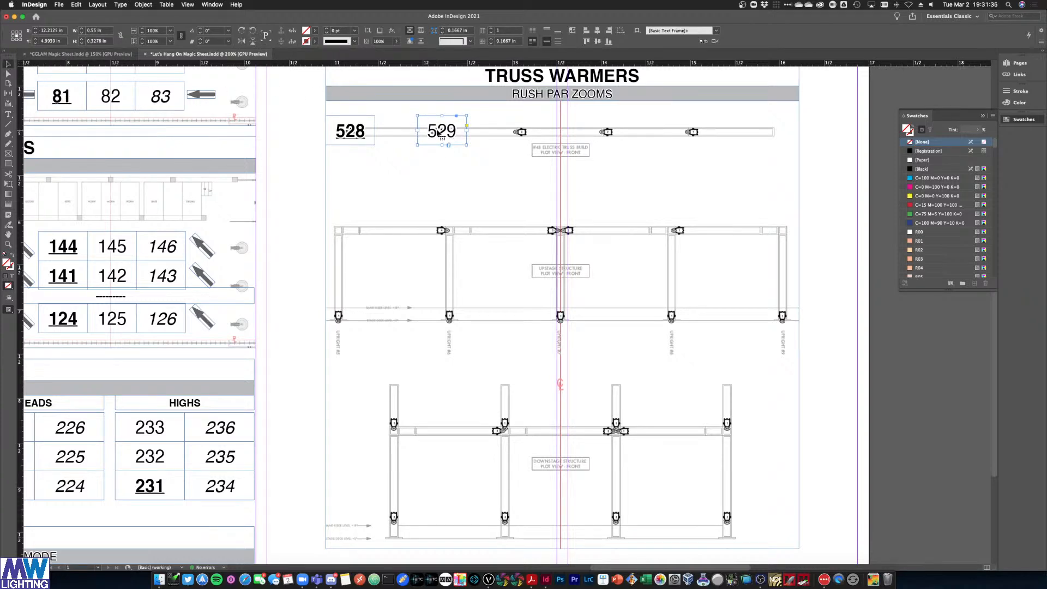
Copy the 529 channel number over the third fixture of the uppermost truss and renumber the copy 530
left_click_drag(467, 133, 528, 135)
double_click(522, 132)
key("ctrl+a")
type("530")
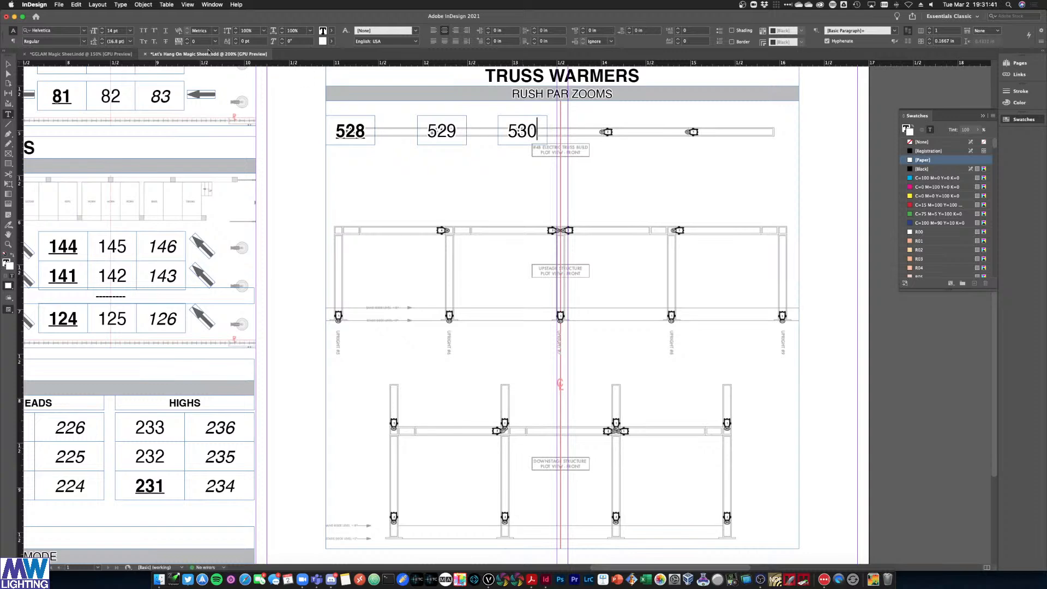
left_click(8, 64)
Copy the 530 channel number over the fourth fixture of the uppermost truss and renumber the copy 531
left_click_drag(520, 140, 605, 139)
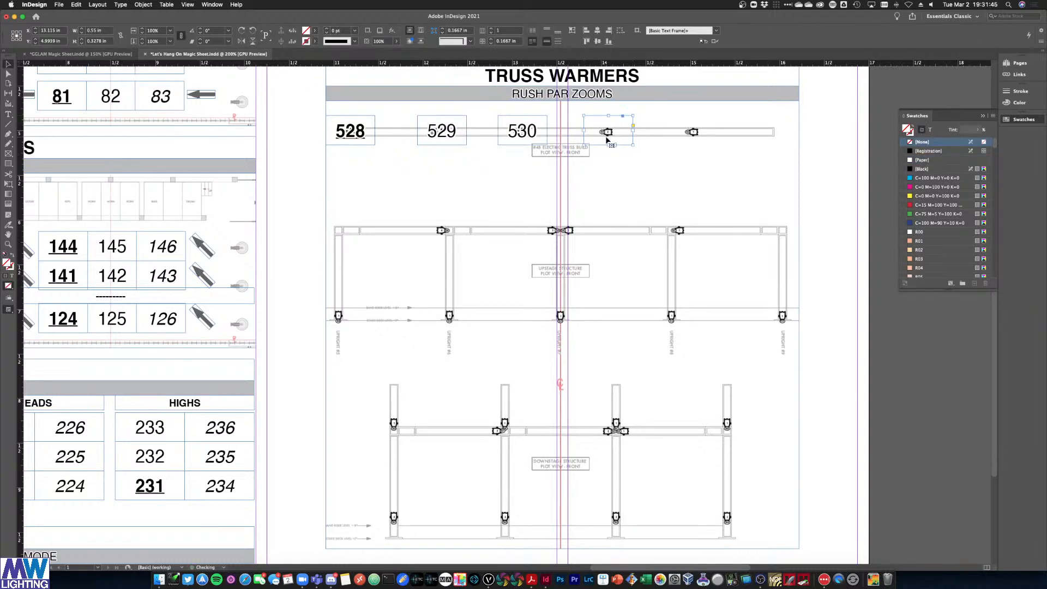
double_click(607, 128)
double_click(605, 127)
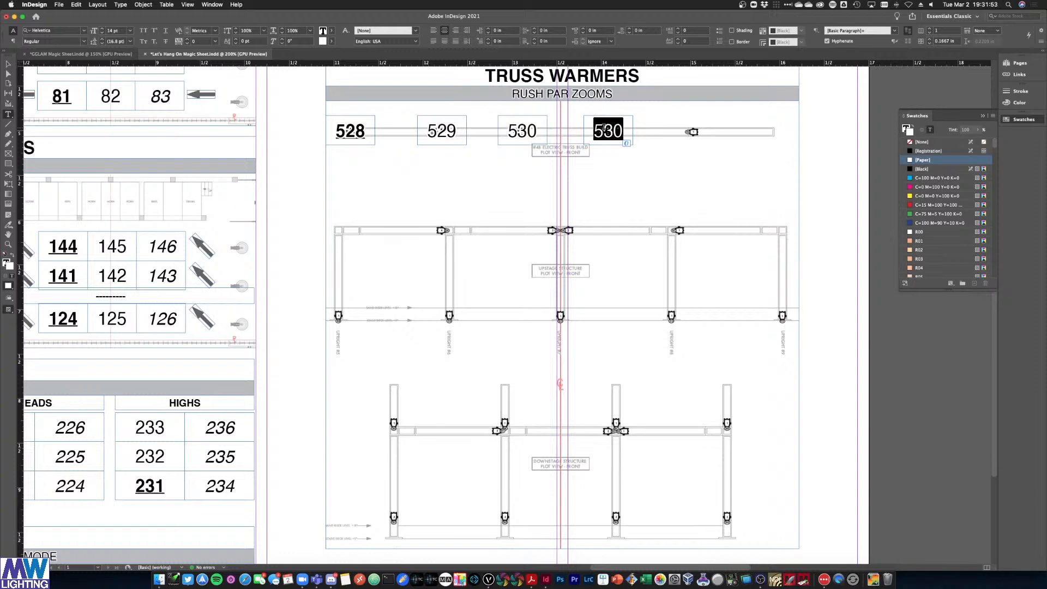
type("531")
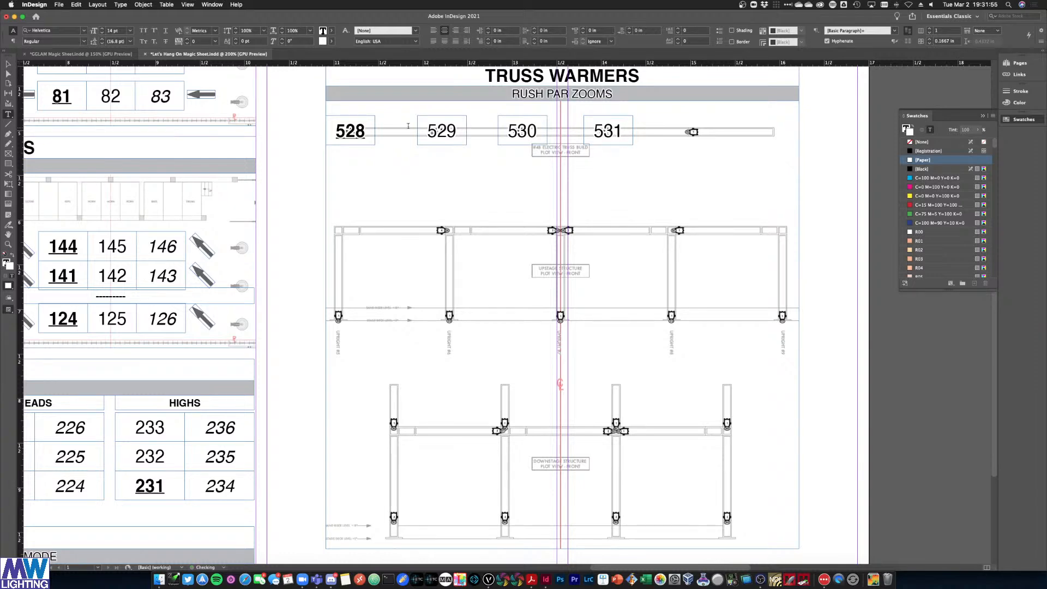
left_click(8, 64)
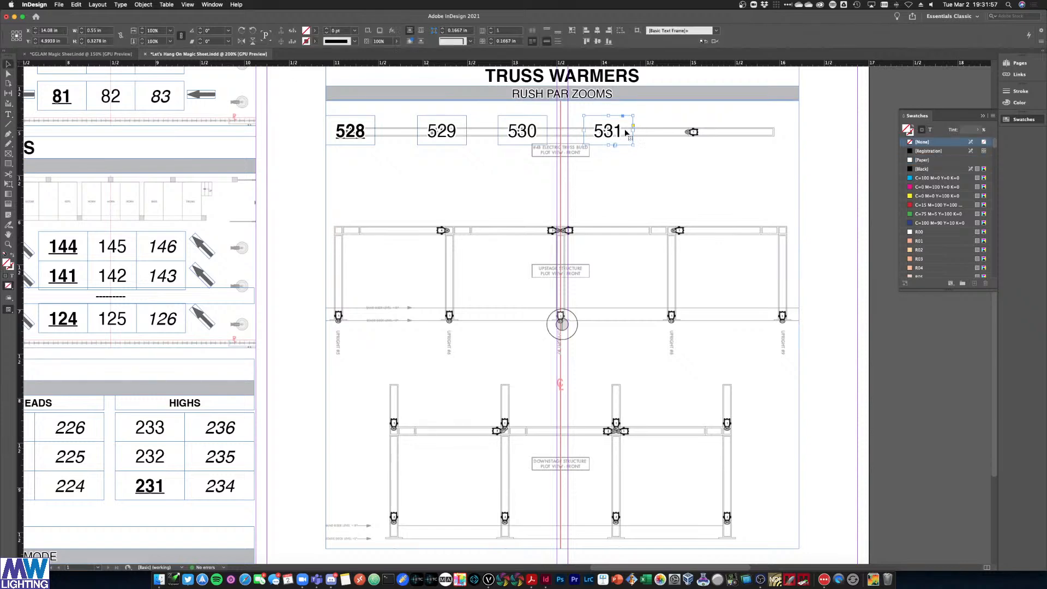
Copy the 531 channel number over the last fixture of the uppermost truss and renumber the copy 532
left_click_drag(662, 134, 700, 140)
double_click(704, 130)
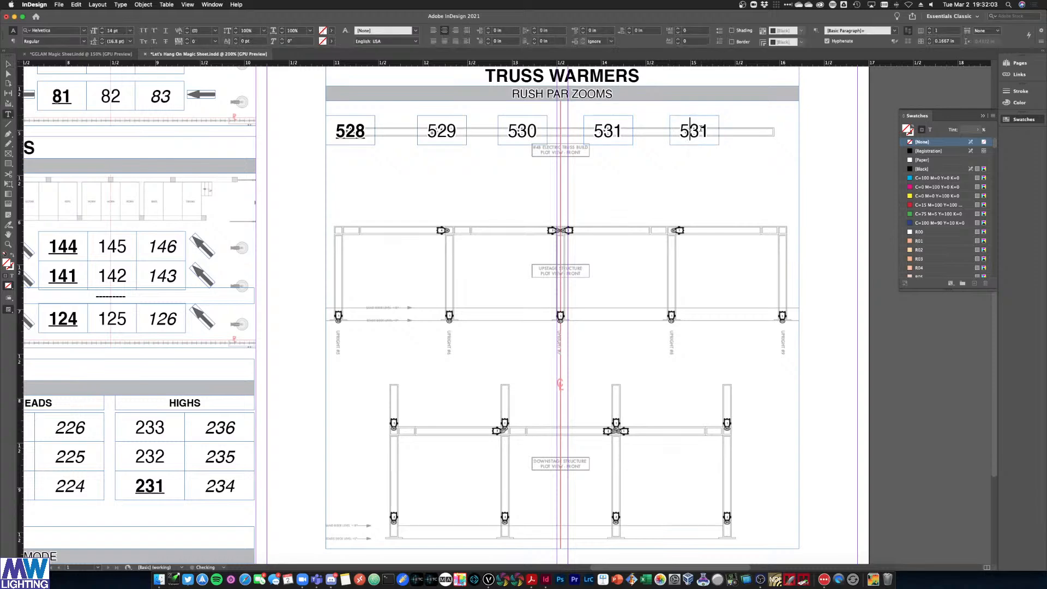
double_click(692, 130)
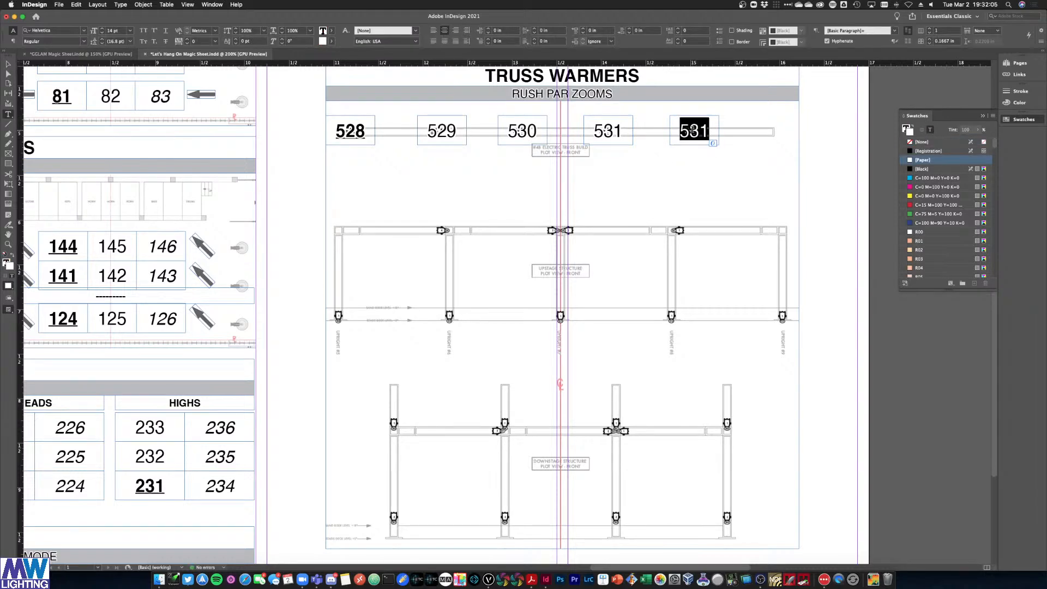
type("532")
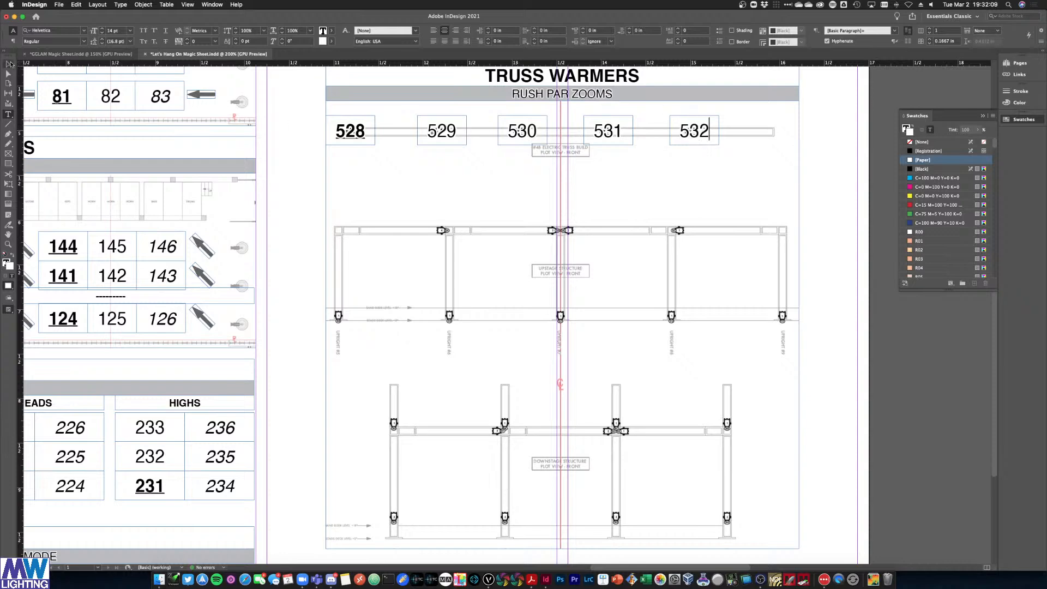
left_click(10, 64)
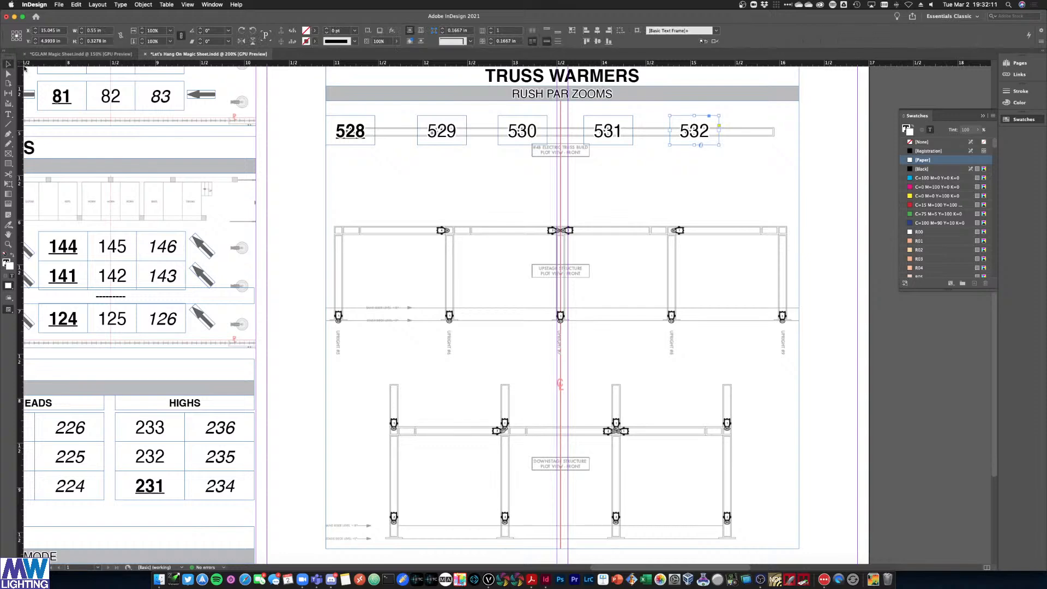
Format channel number 532 in the Oblique font style and deselect it
left_click(7, 115)
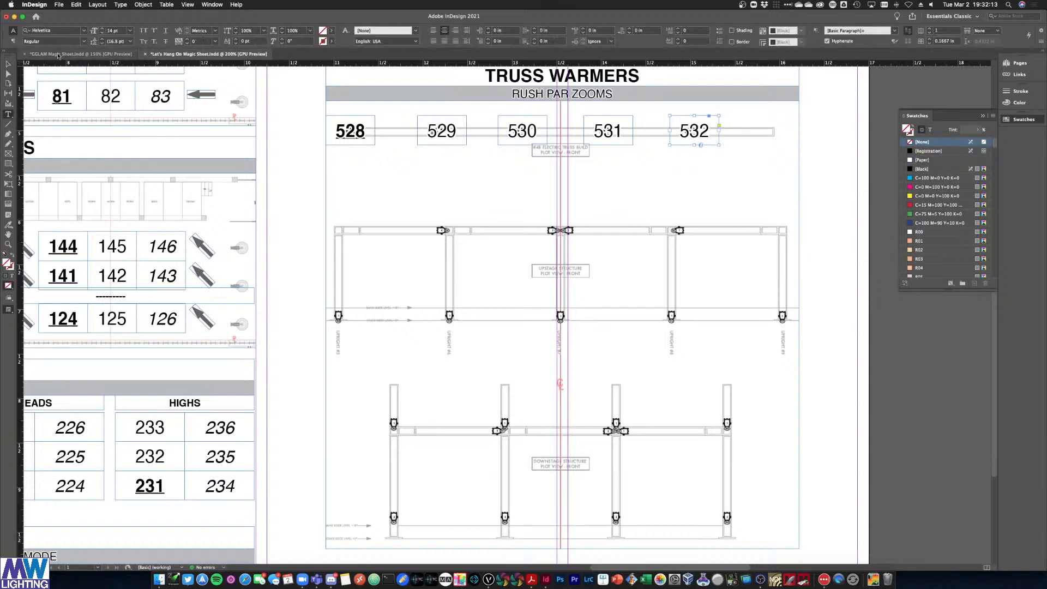
left_click(82, 41)
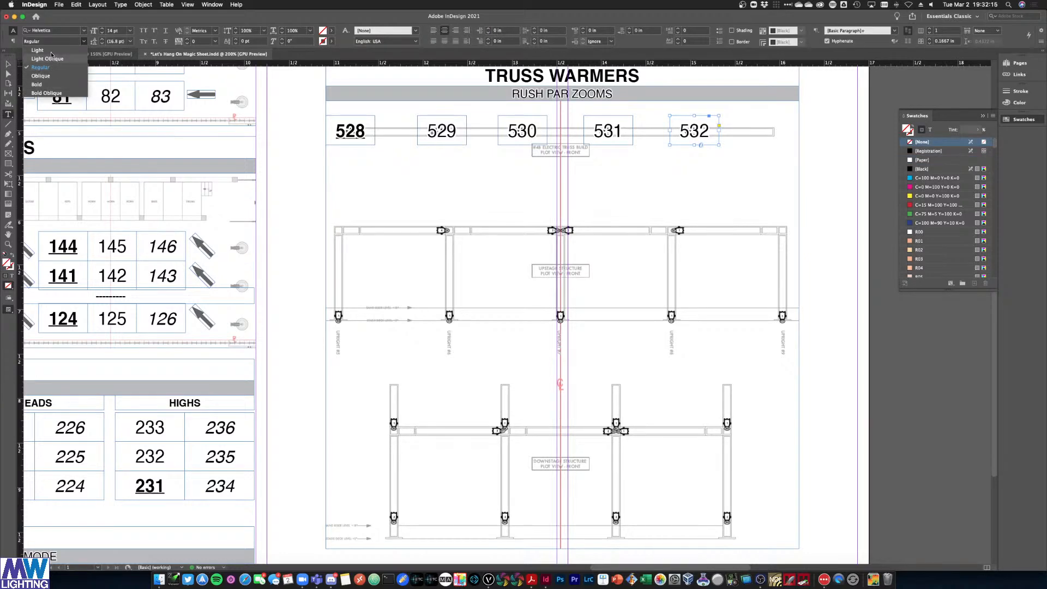
left_click(47, 76)
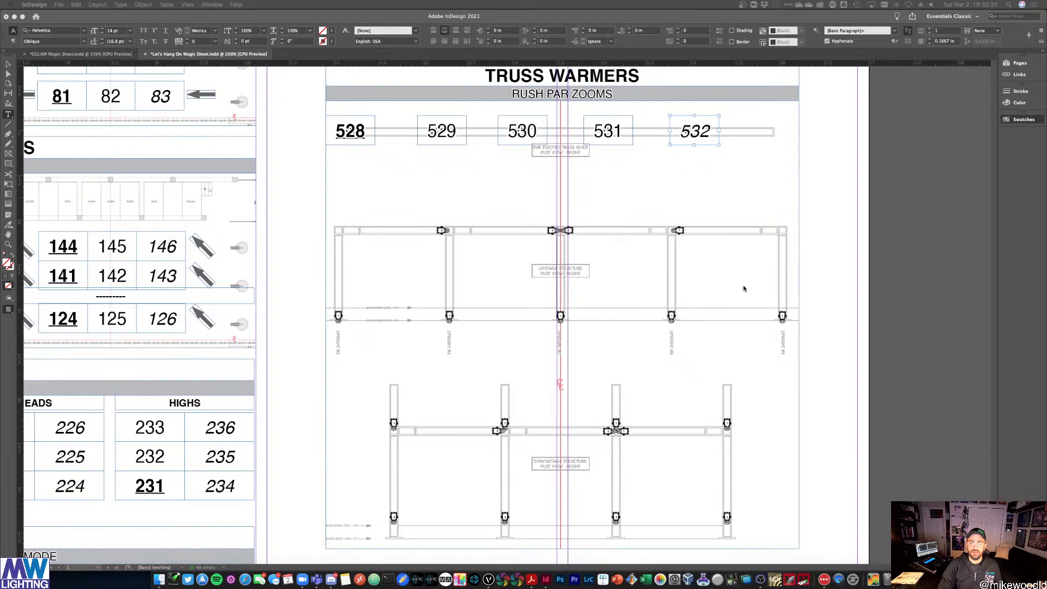
left_click(706, 174)
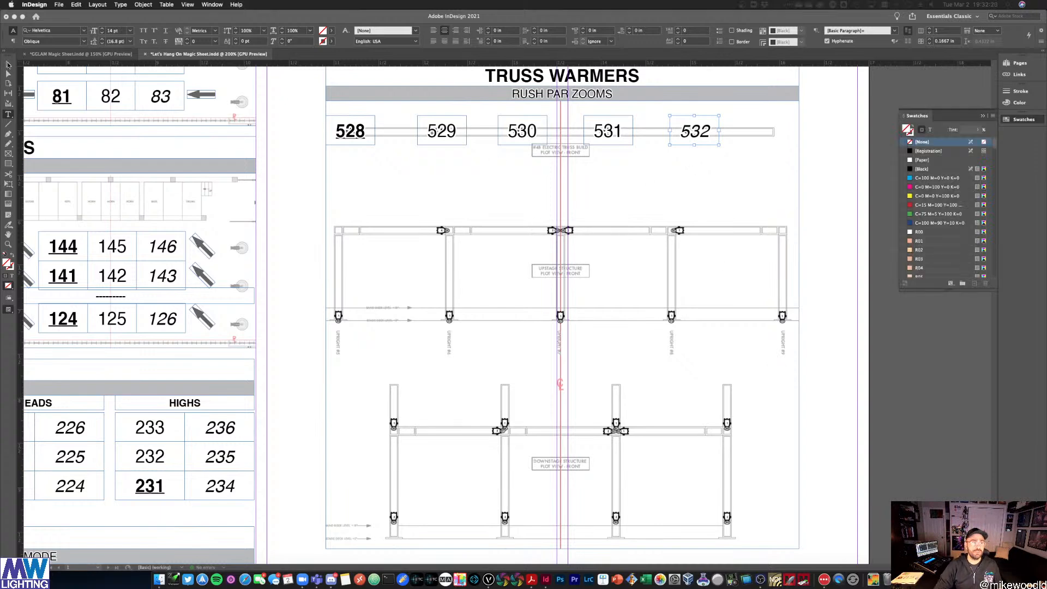
left_click(955, 366)
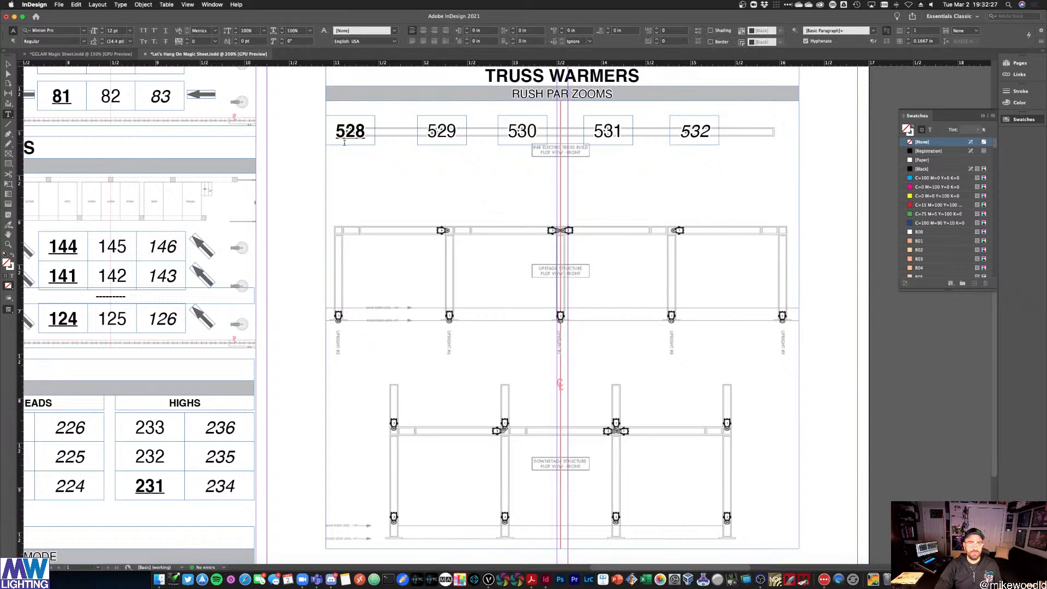
Place a copy of 528 over the first fixture on the upstage structure's crossbar and copies of 529 over the other three
left_click(7, 64)
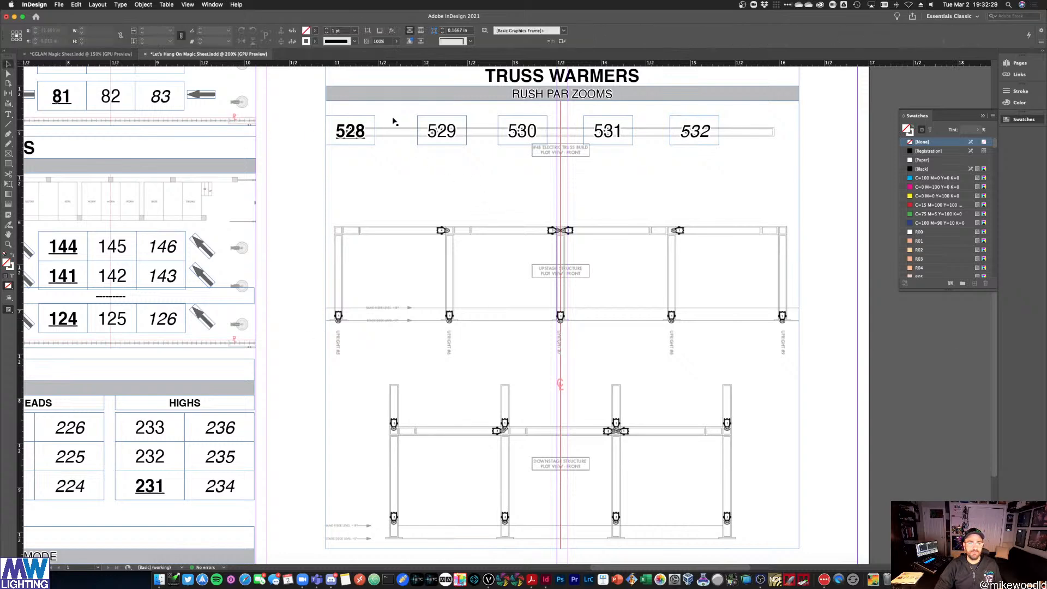
left_click_drag(442, 138, 441, 237)
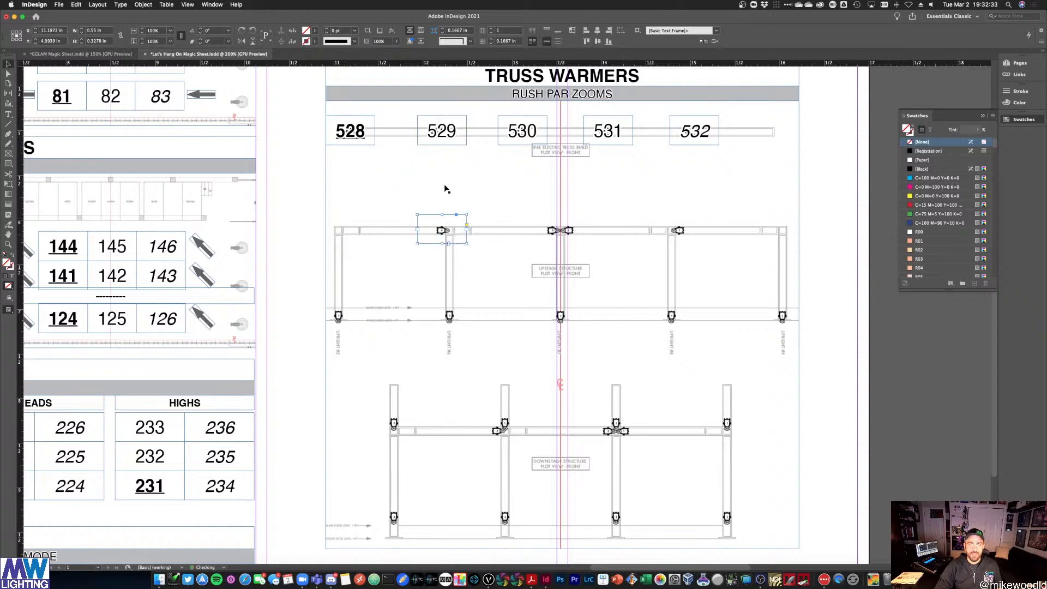
left_click_drag(442, 136, 704, 236)
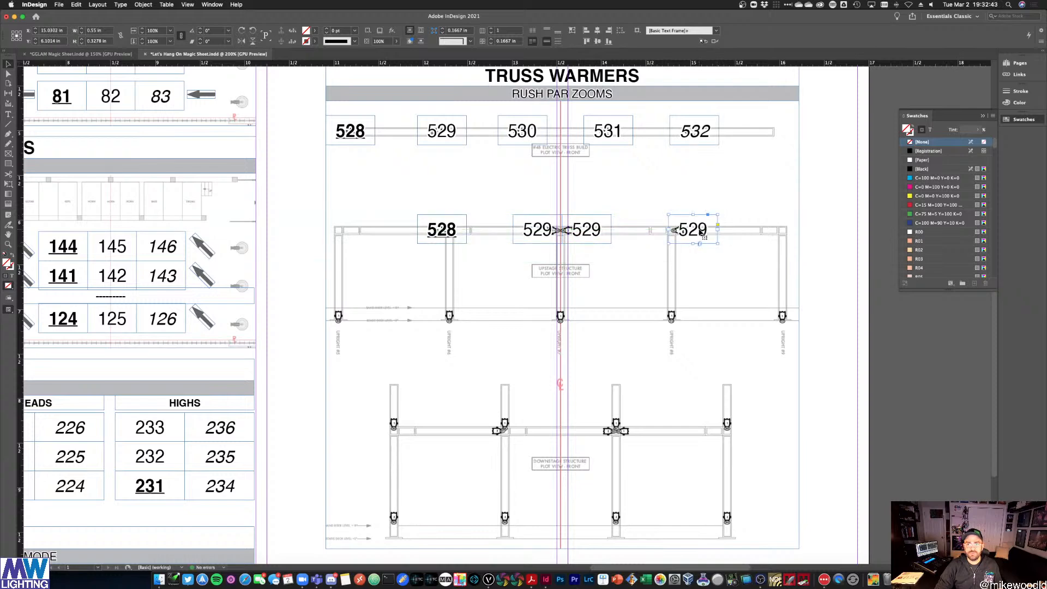
Replace the last 529 on the upstage structure's crossbar with a copy of the italic 532 channel number
key("Delete")
left_click(700, 140)
left_click_drag(699, 141, 696, 236)
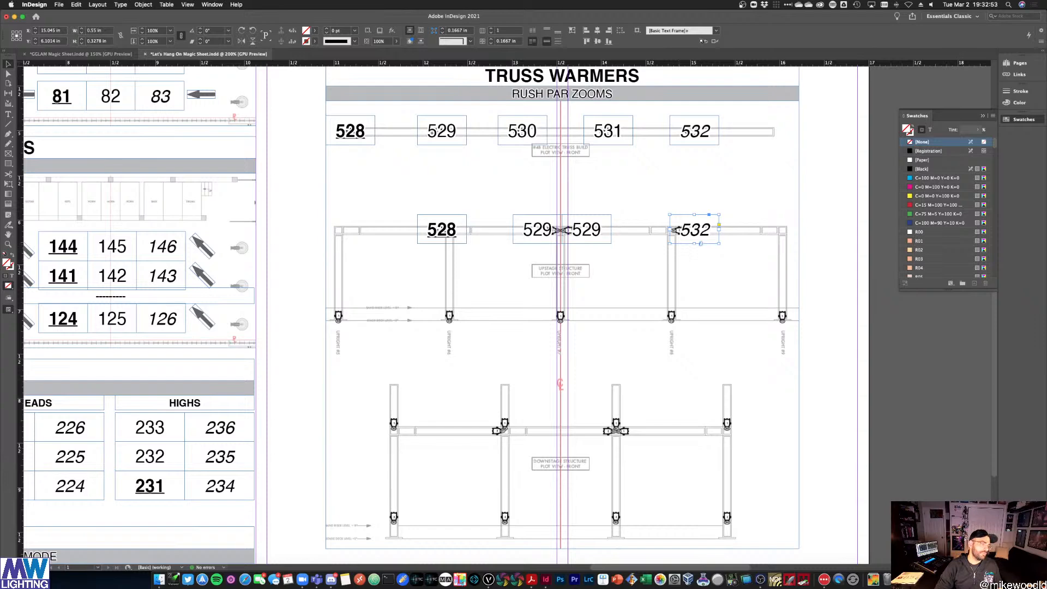
Renumber the first two channel numbers on the upstage structure's crossbar as 524 and 525
key("super+Tab")
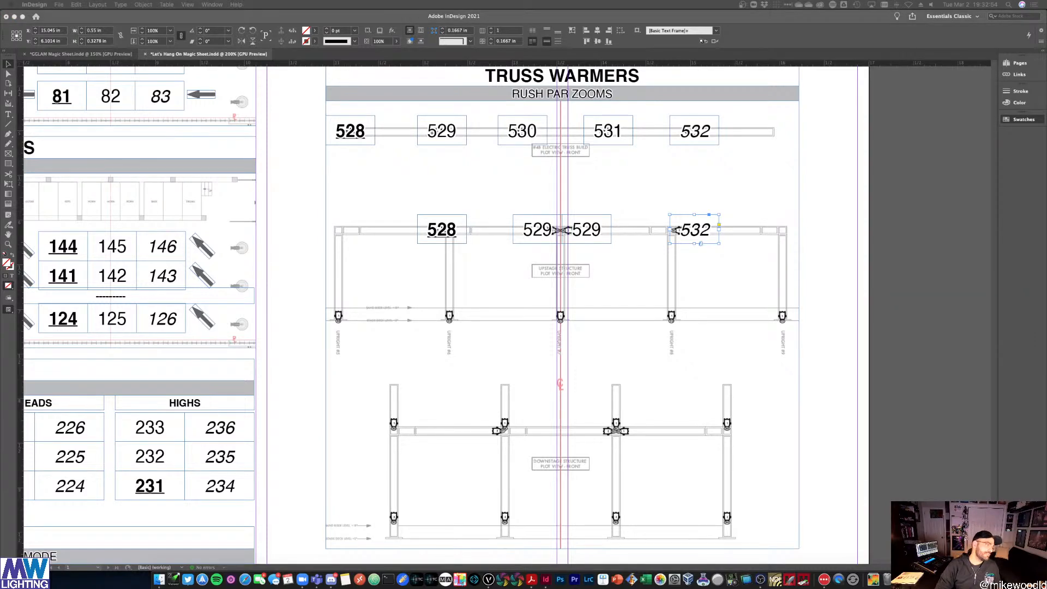
left_click(437, 234)
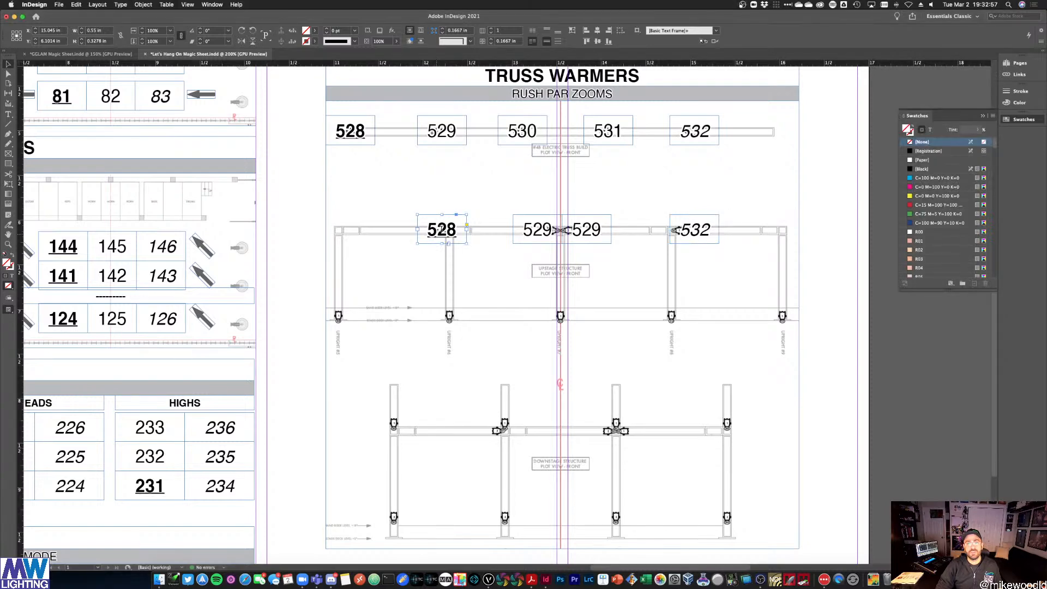
double_click(440, 231)
double_click(440, 230)
type("524")
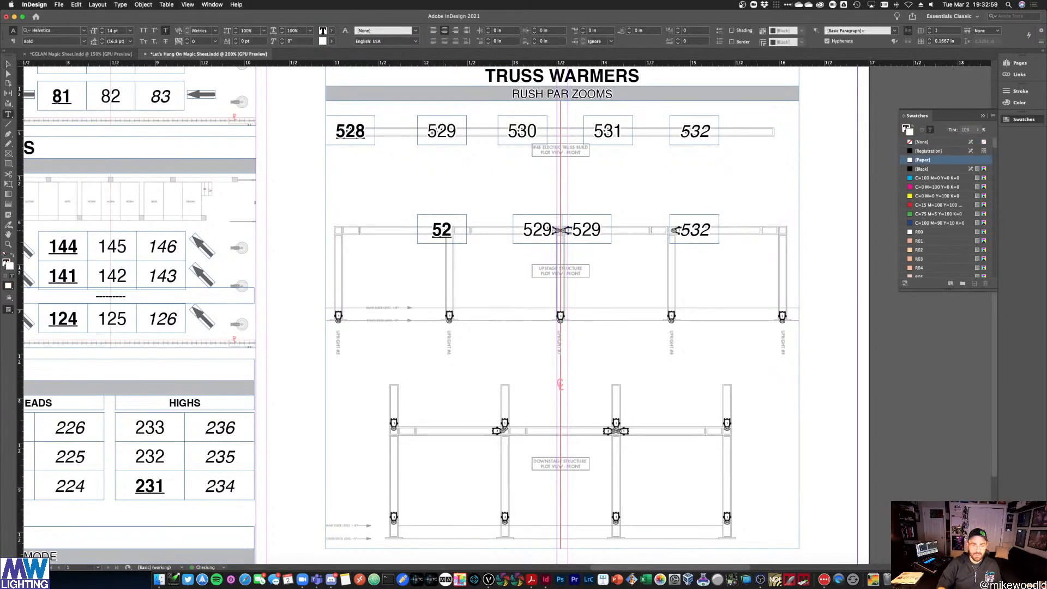
double_click(538, 226)
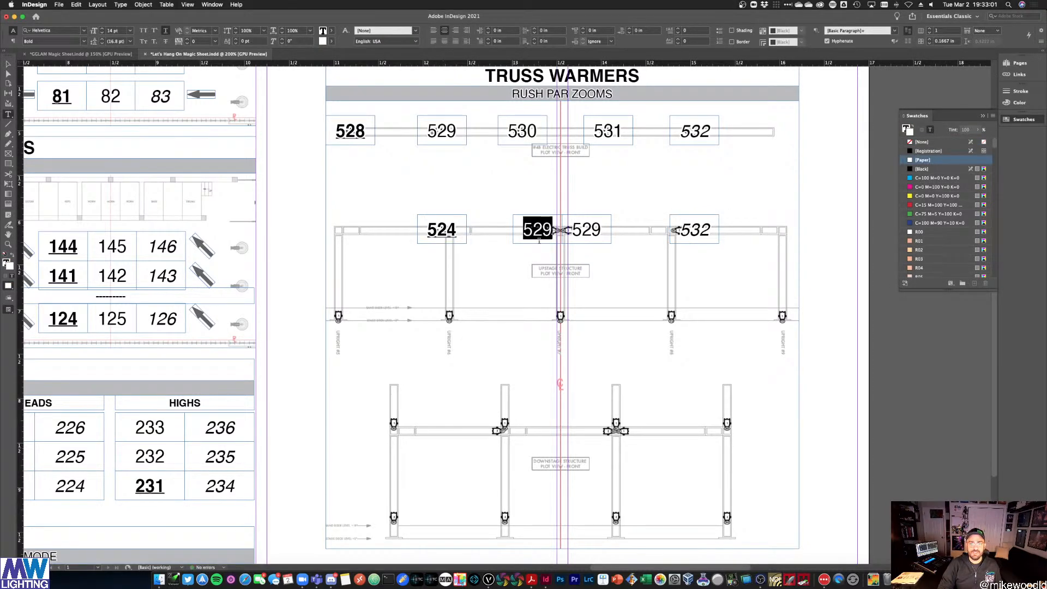
type("525")
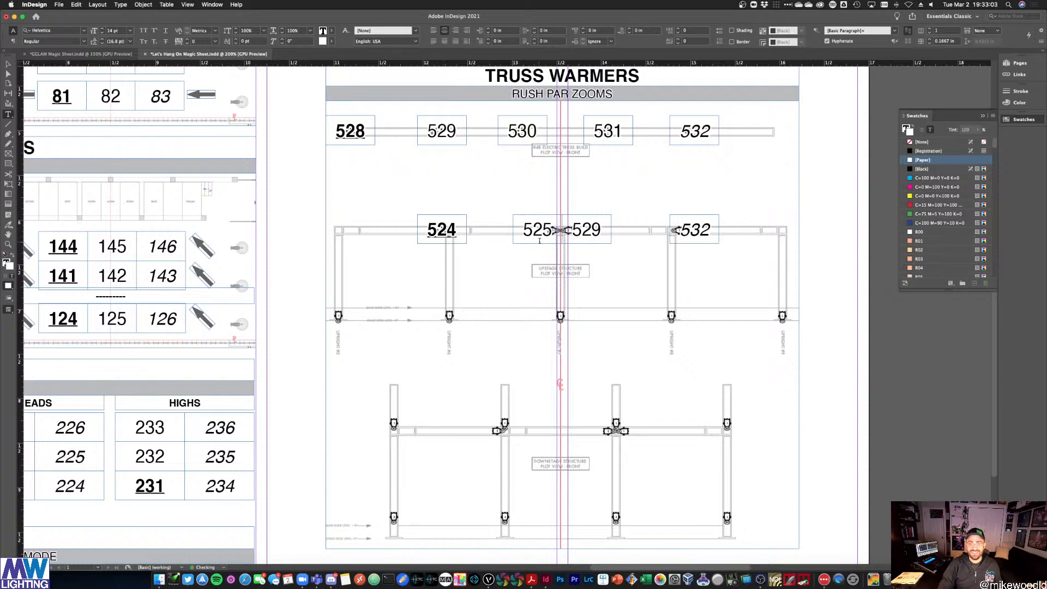
Renumber the last two channel numbers on the upstage structure's crossbar as 526 and 527
double_click(587, 225)
type("52")
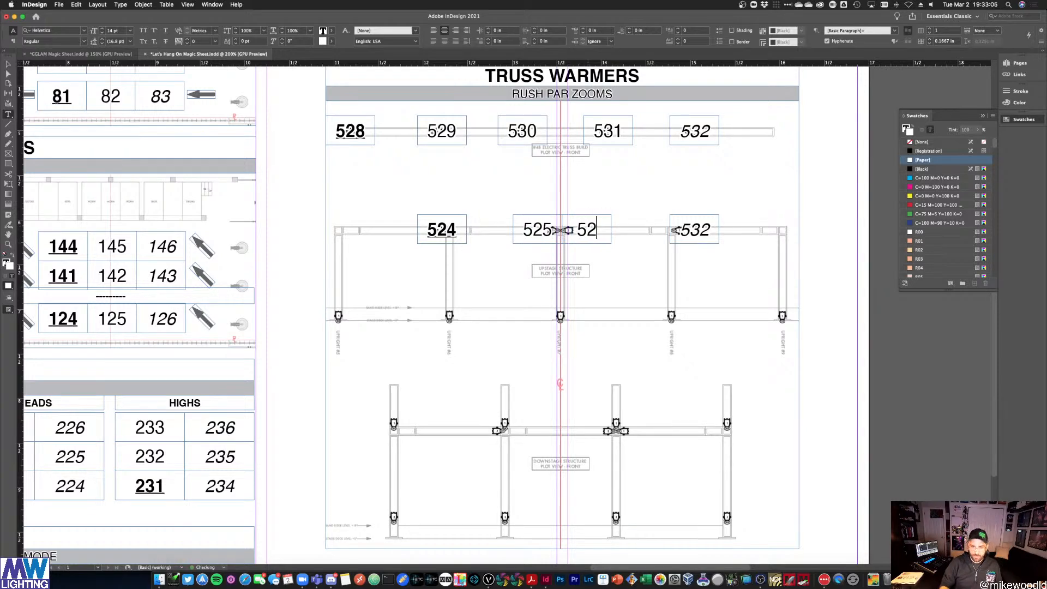
type("6")
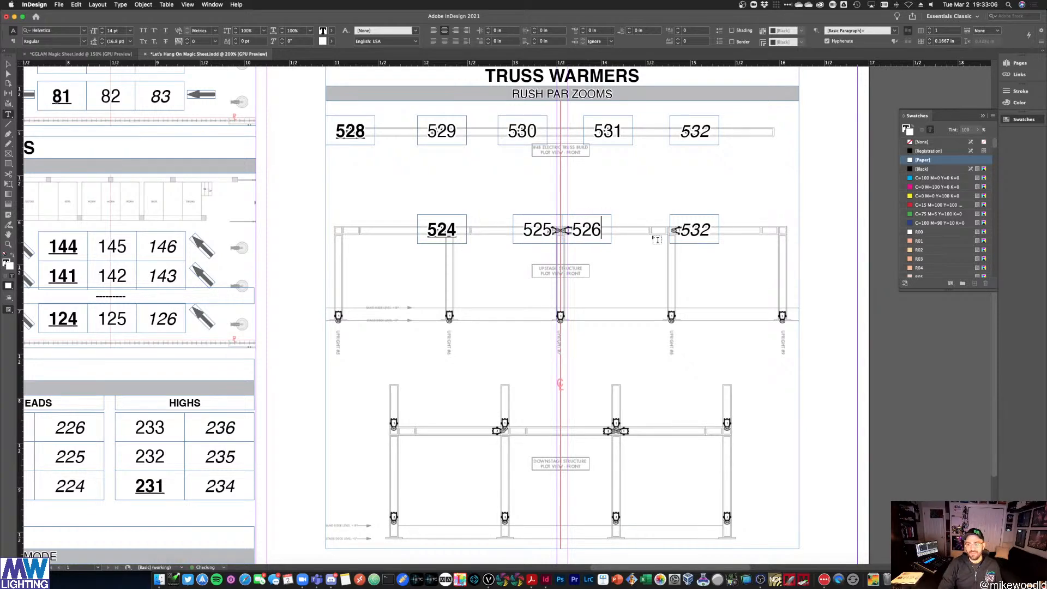
double_click(702, 226)
type("527")
left_click(9, 64)
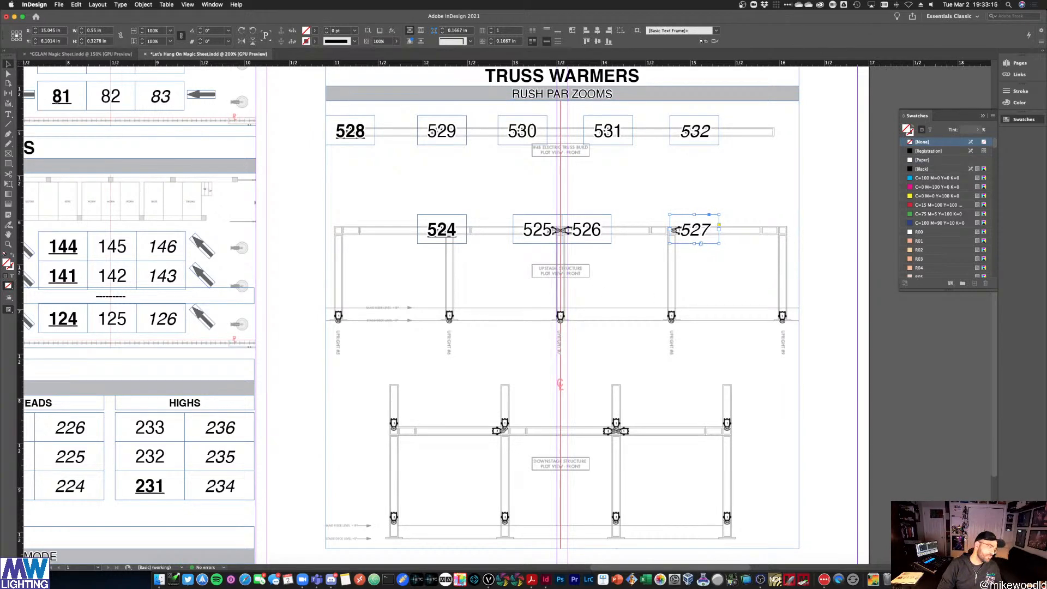
Place a copy of 524, three copies of 525 and a copy of 527 over the upstage structure's five base fixtures
left_click(455, 235)
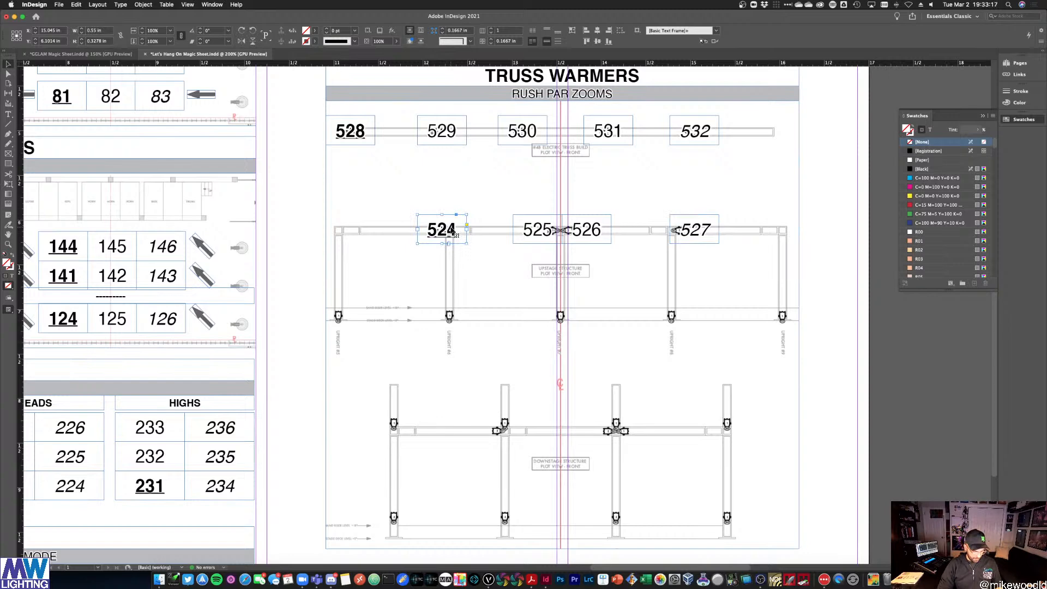
key("super+v")
left_click_drag(499, 315, 672, 319)
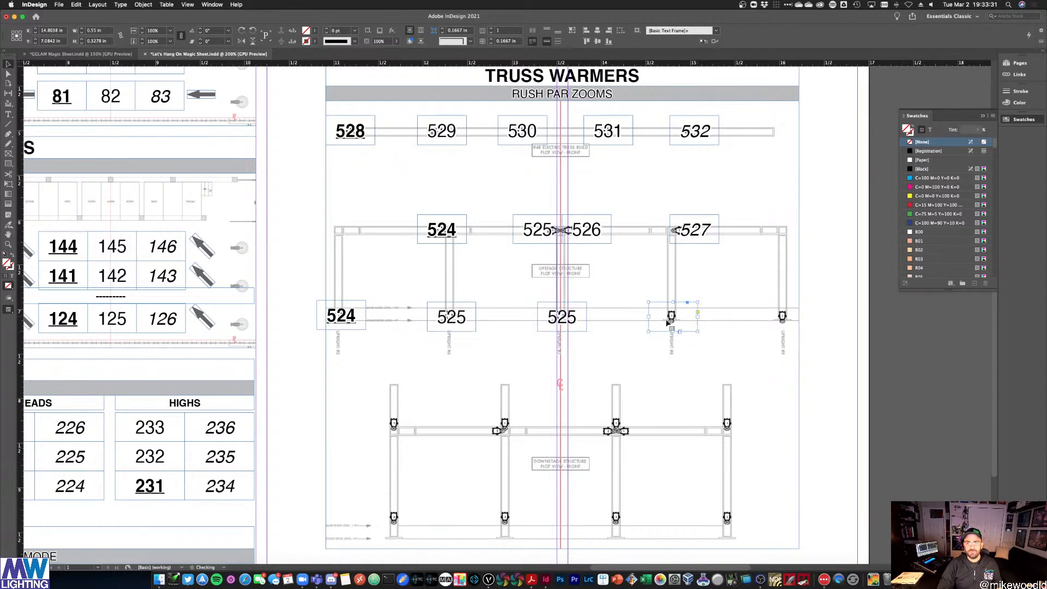
left_click(701, 239)
left_click_drag(690, 236, 779, 323)
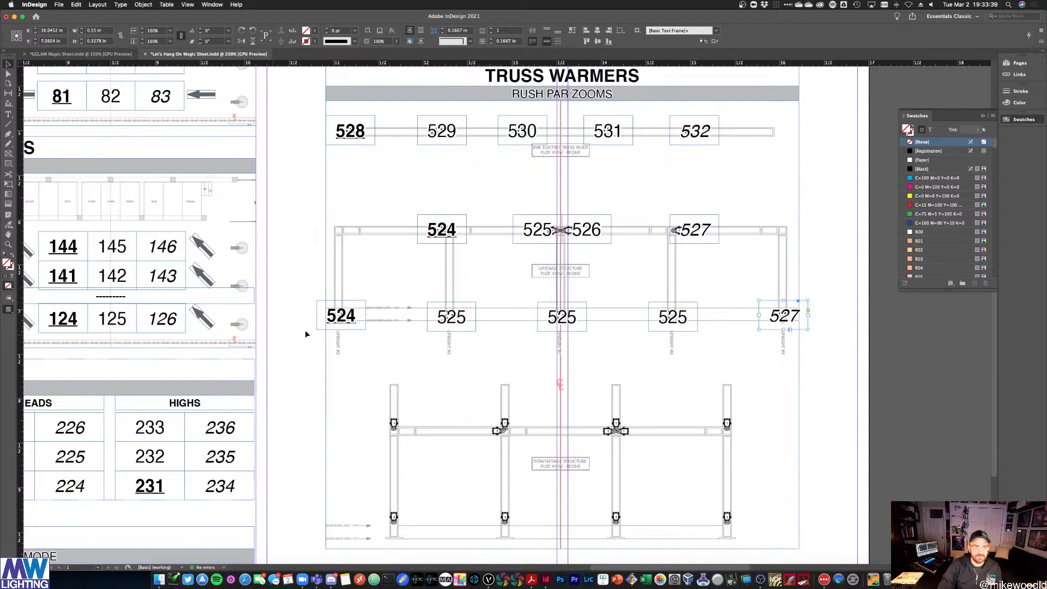
Renumber the five channel numbers along the upstage structure's base as 509, 510, 511, 512 and 513
double_click(341, 316)
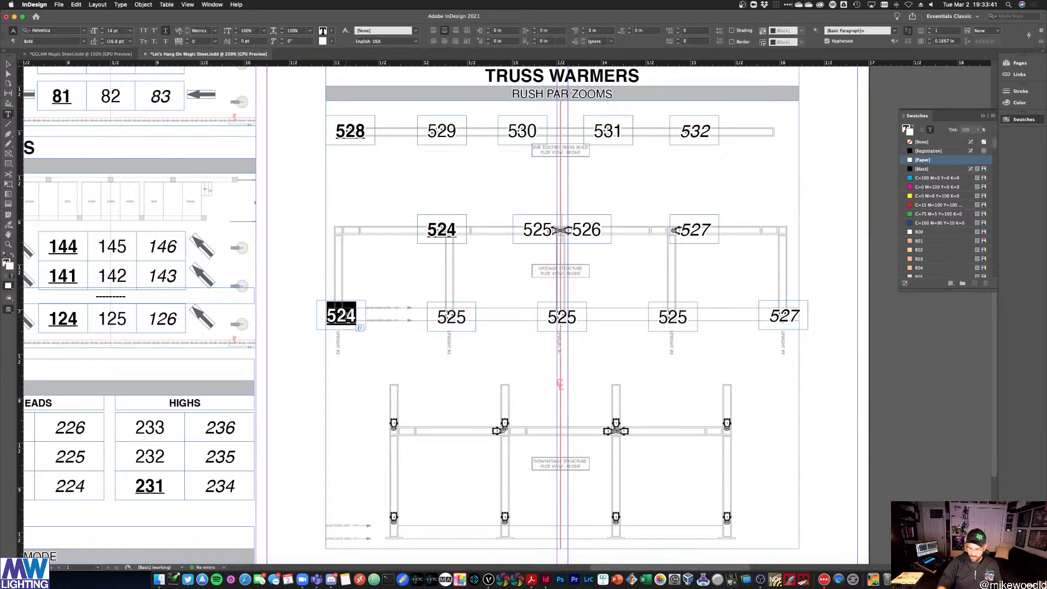
type("509")
double_click(447, 316)
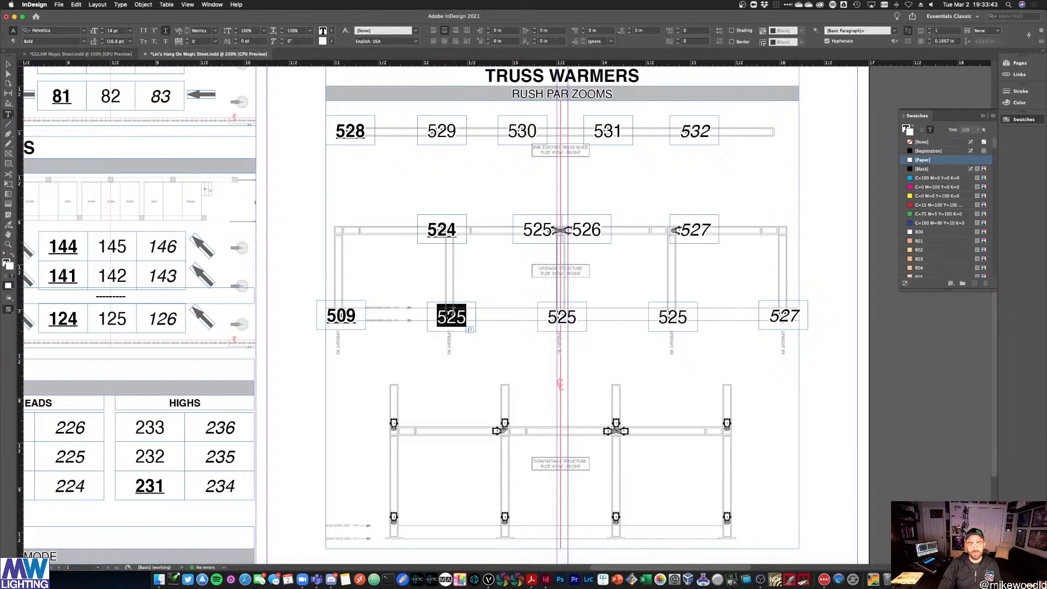
type("510")
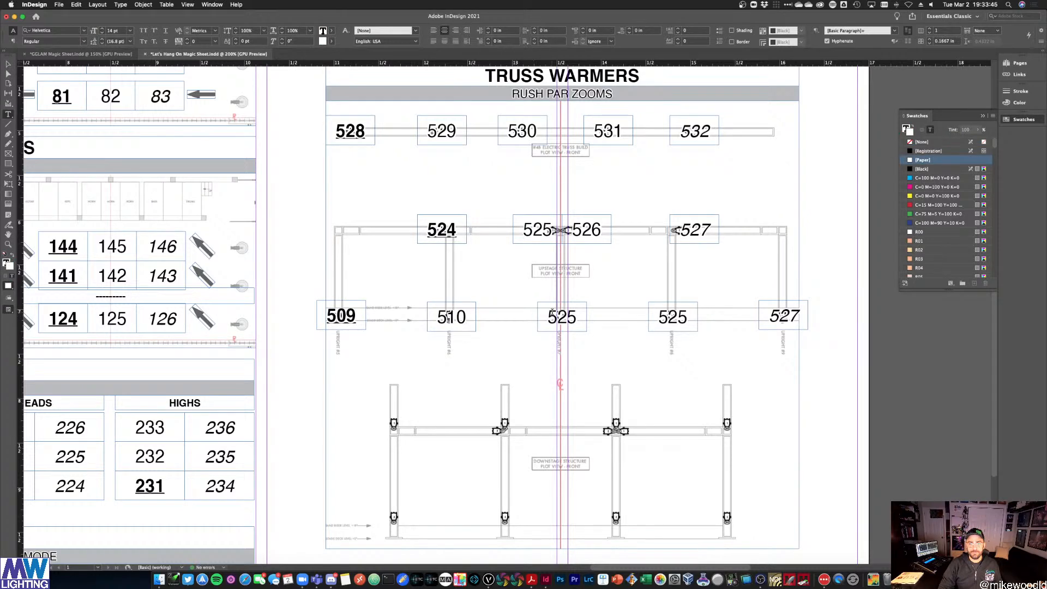
double_click(553, 314)
type("511")
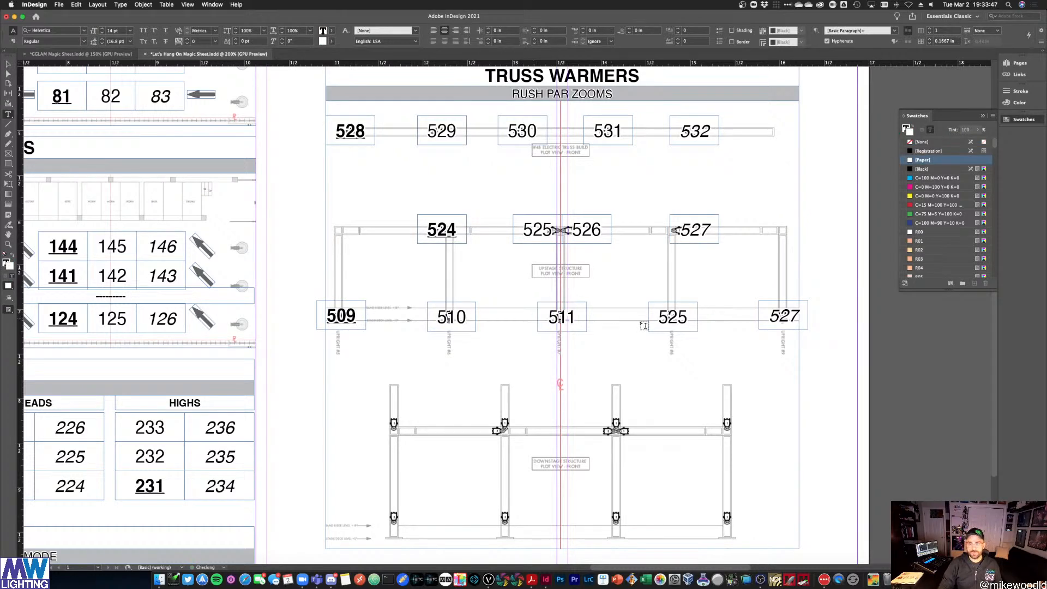
double_click(675, 311)
type("512")
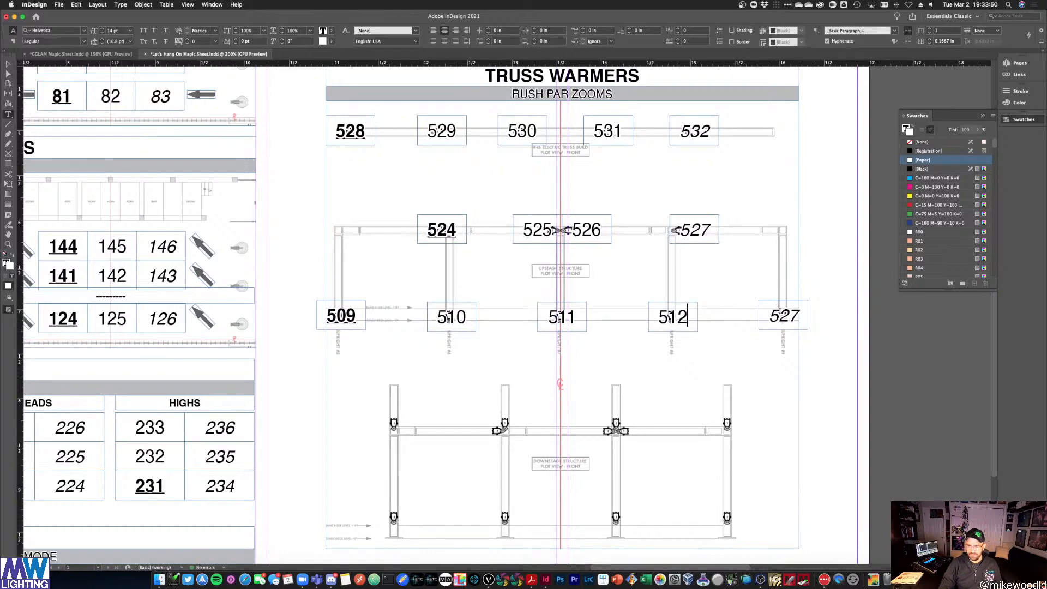
double_click(781, 314)
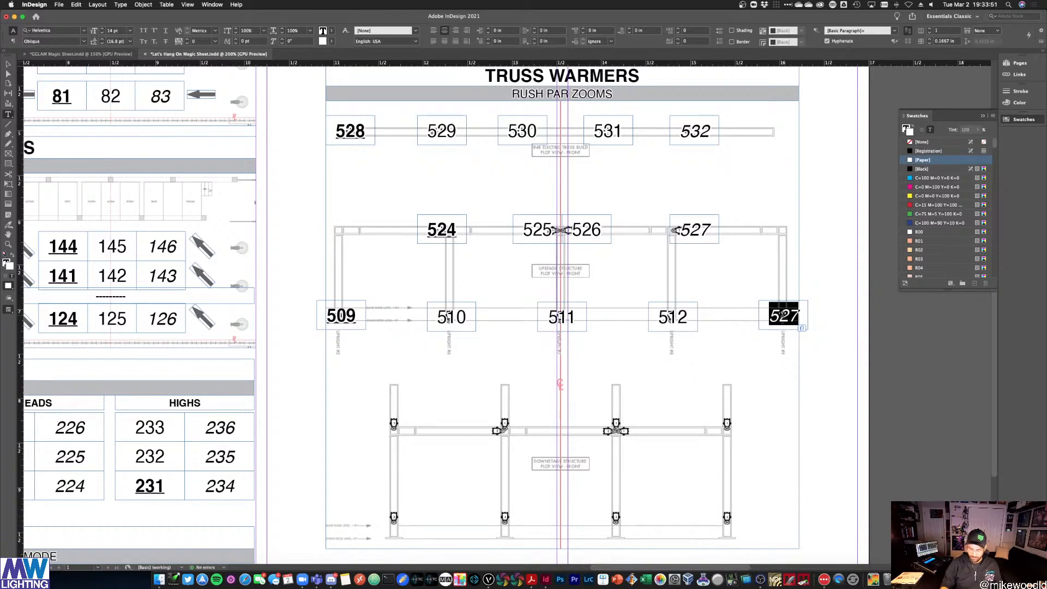
type("51")
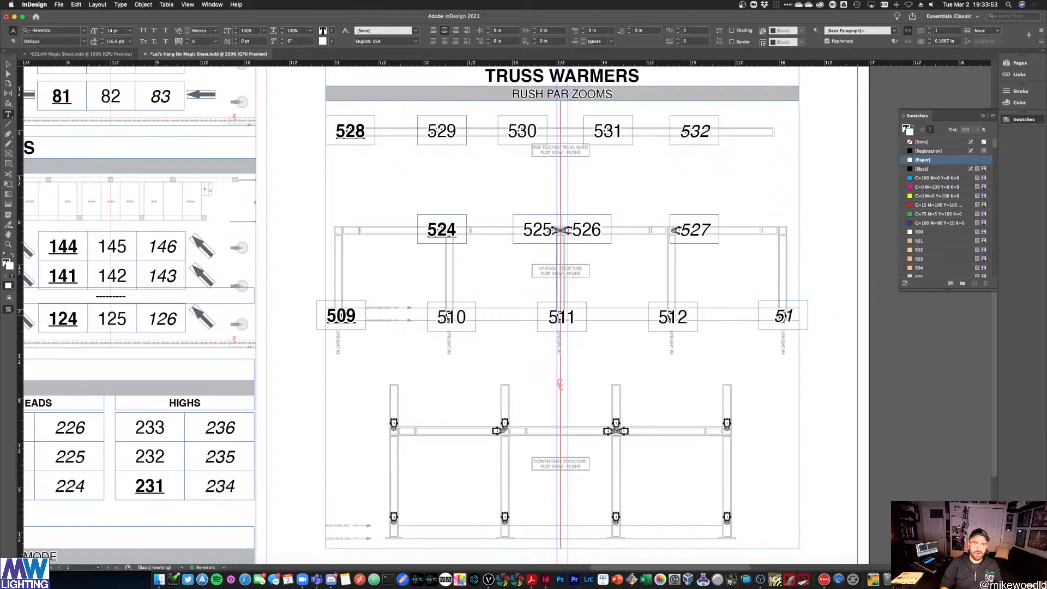
type("3")
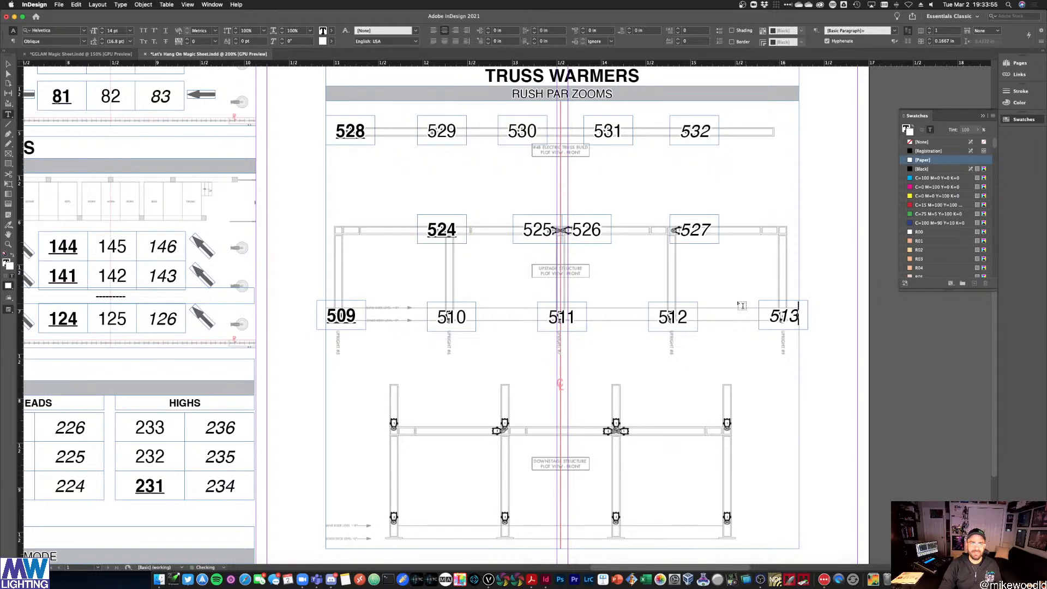
key("Escape")
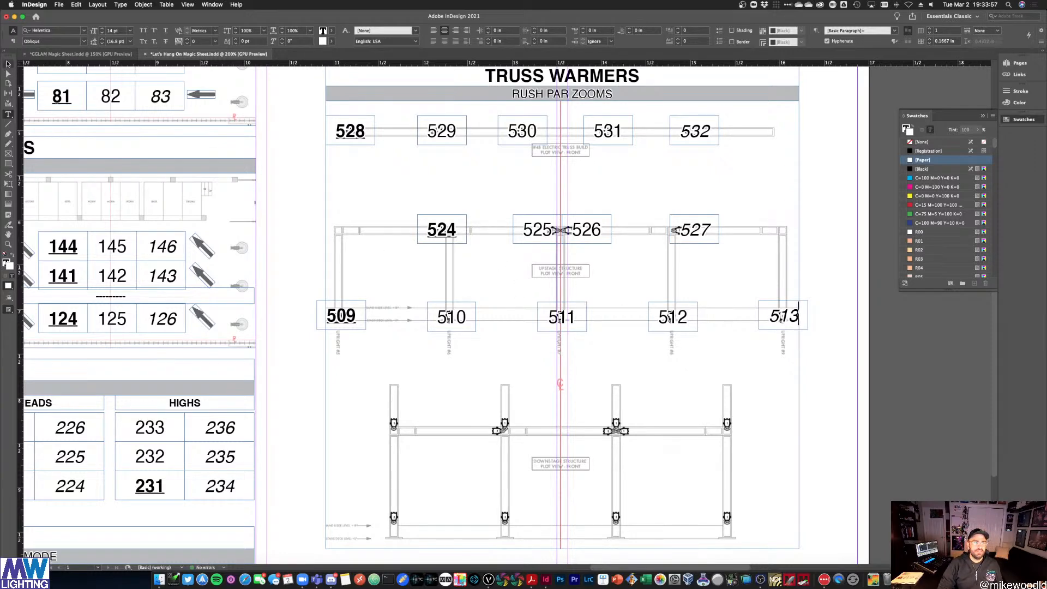
Place a copy of 509, two copies of 510 and a copy of 513 over the downstage structure's four base fixtures
scroll(802, 358, "down", 4)
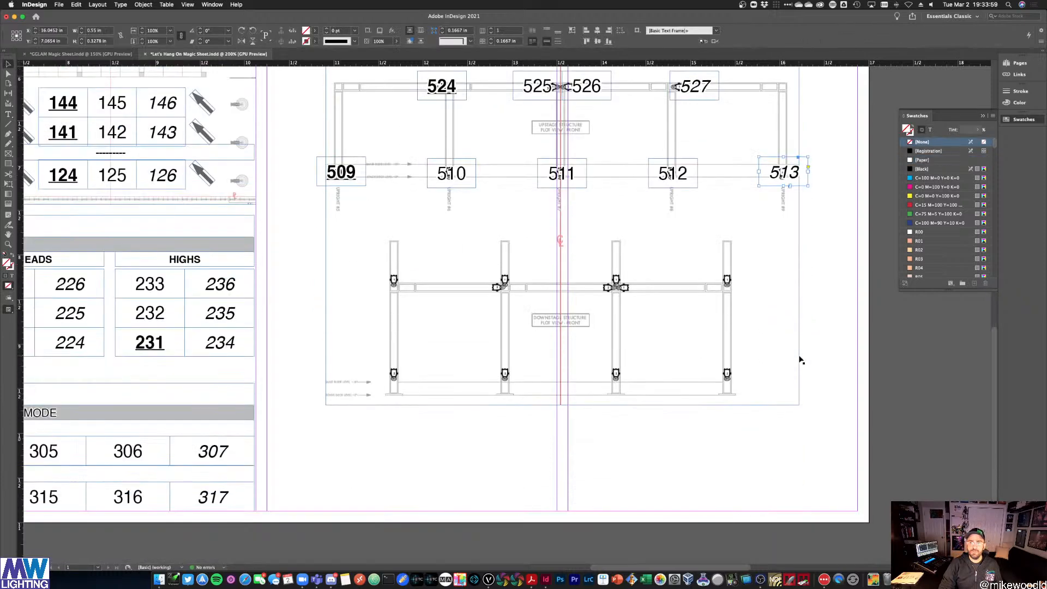
scroll(801, 359, "up", 2)
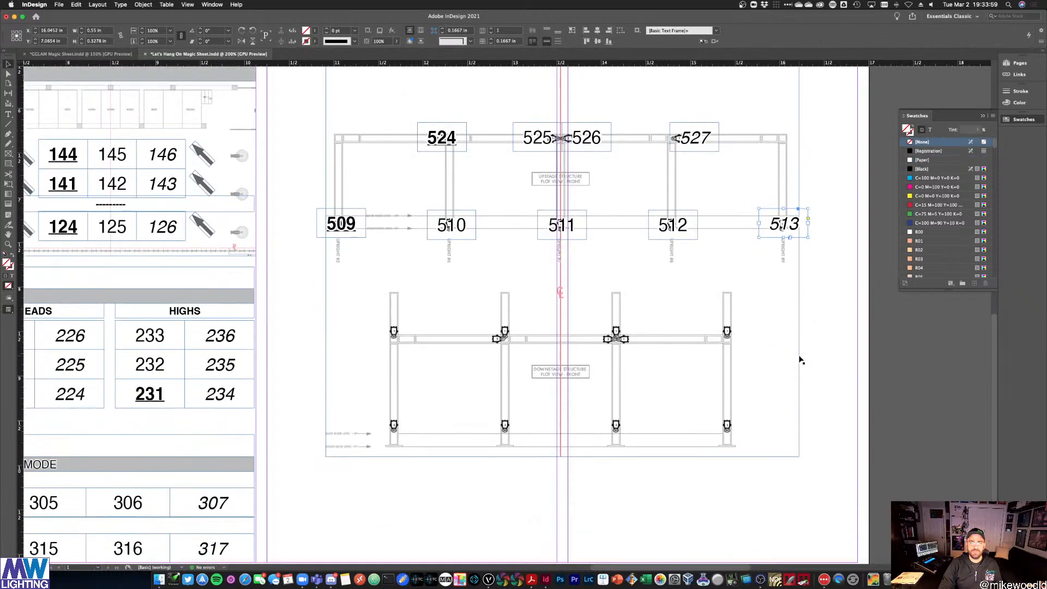
left_click(347, 233)
left_click_drag(347, 233, 399, 438)
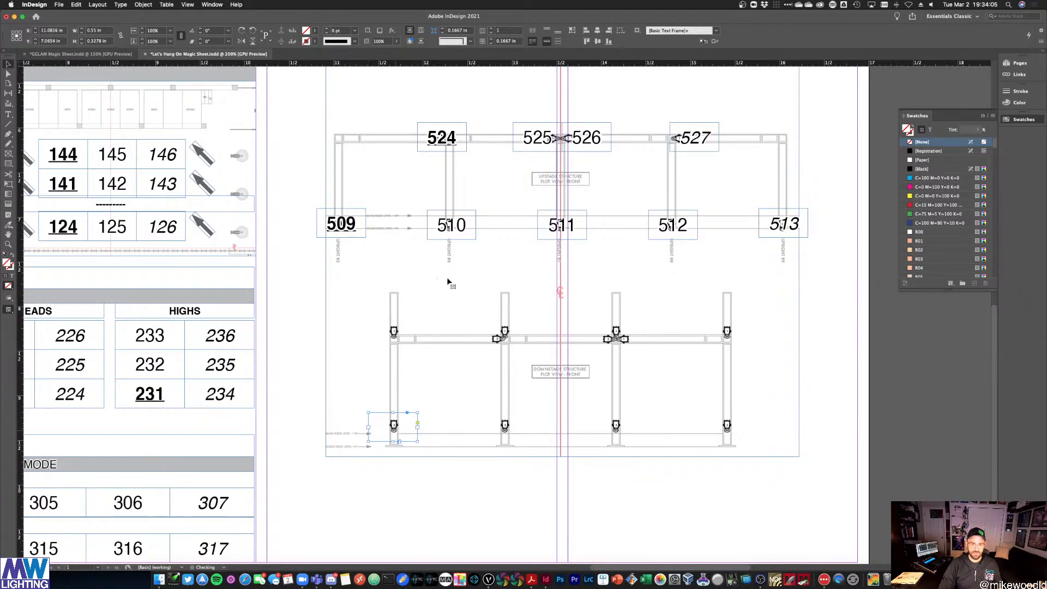
left_click(452, 228)
left_click_drag(508, 339, 618, 436)
left_click(783, 239)
left_click_drag(787, 239, 727, 429)
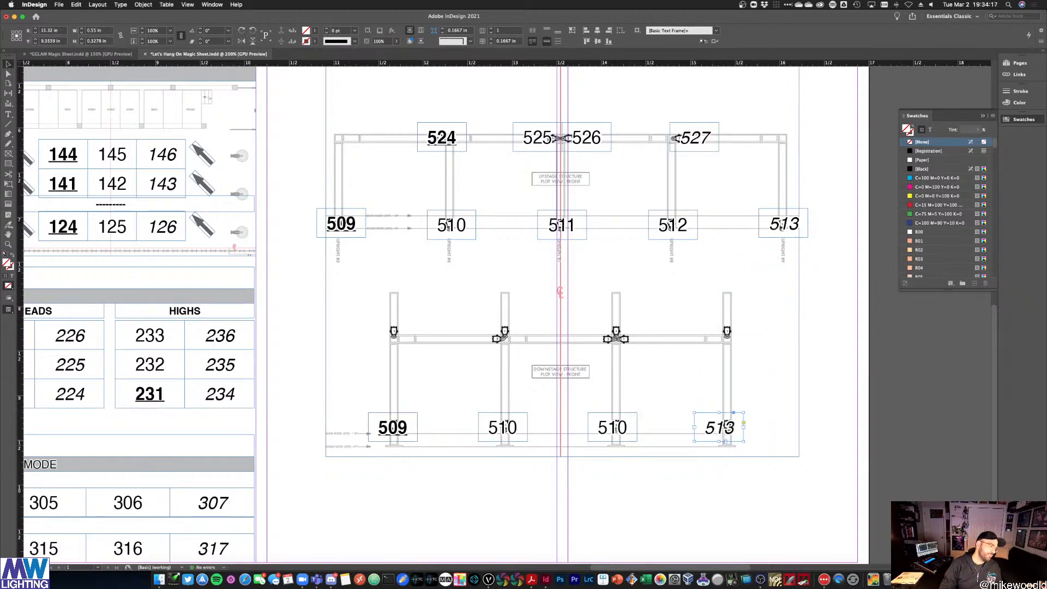
Renumber the four channel numbers along the downstage structure's base as 501, 502, 503 and 504
key("super+Tab")
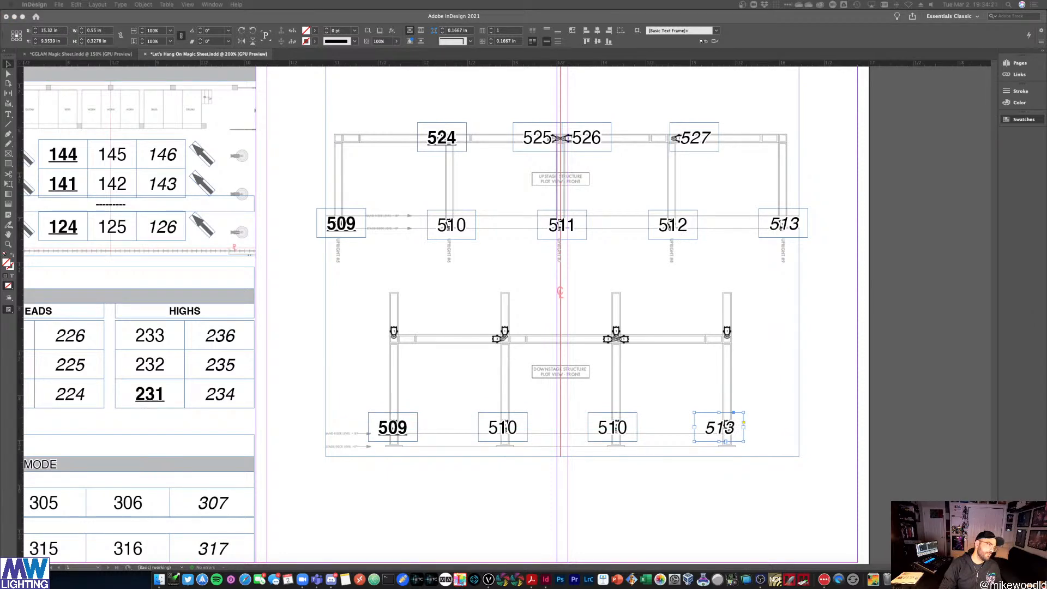
left_click(390, 430)
double_click(390, 430)
double_click(390, 428)
type("501")
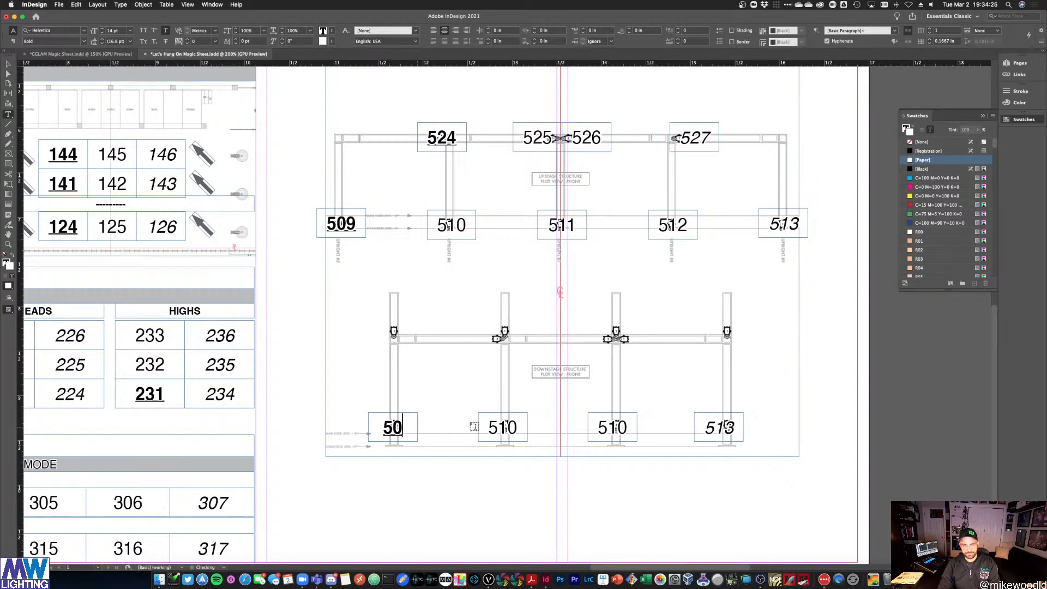
double_click(502, 428)
type("502")
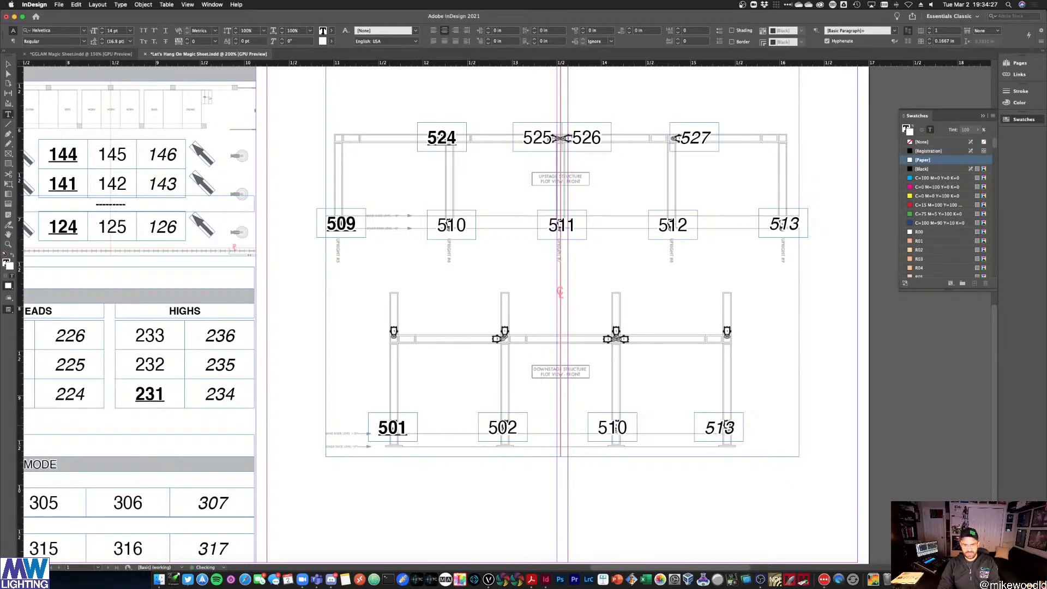
double_click(599, 418)
type("503")
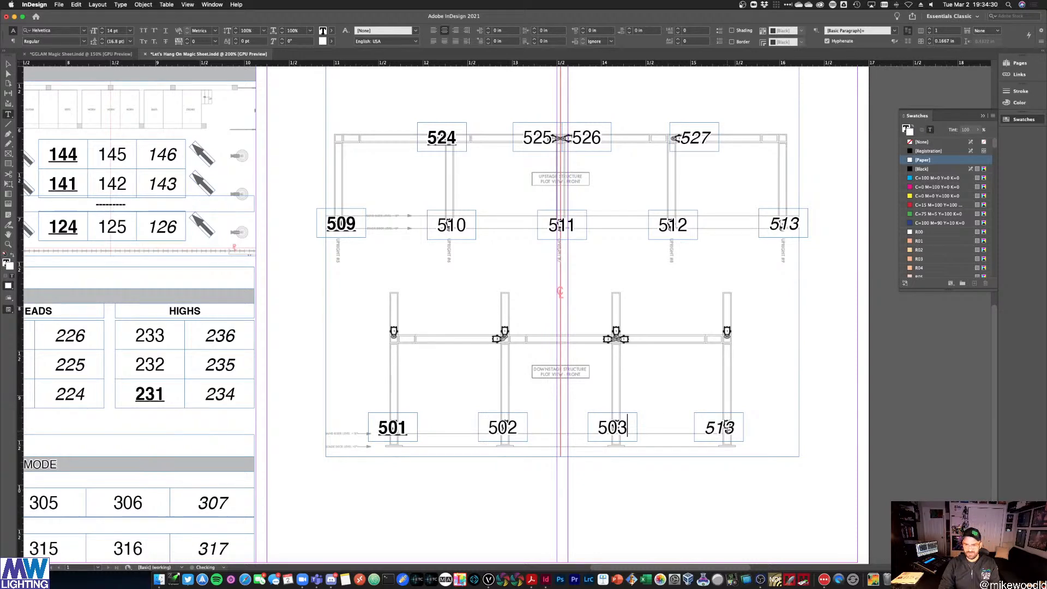
double_click(727, 428)
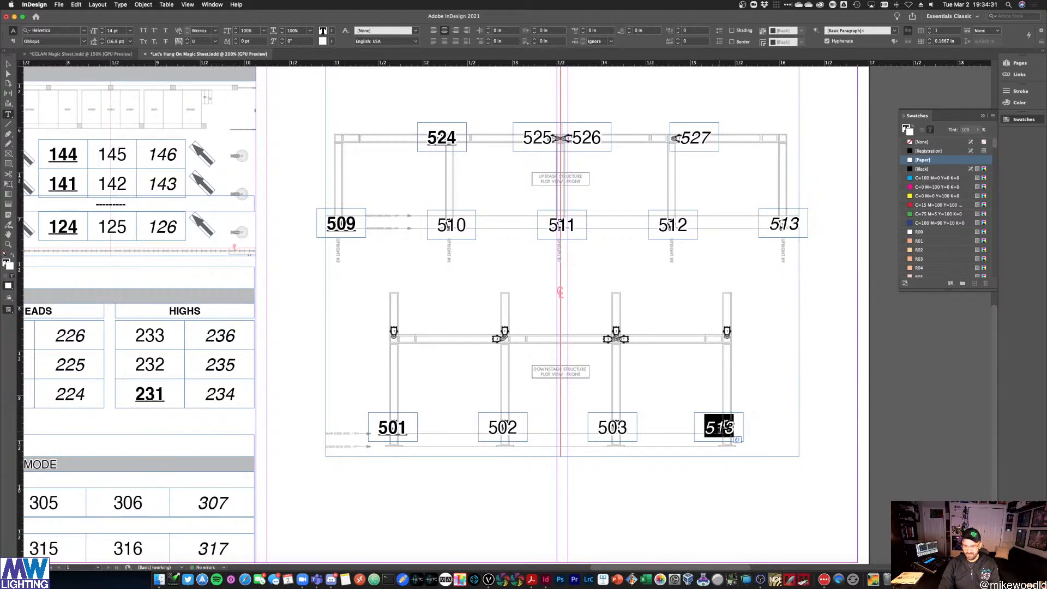
type("504")
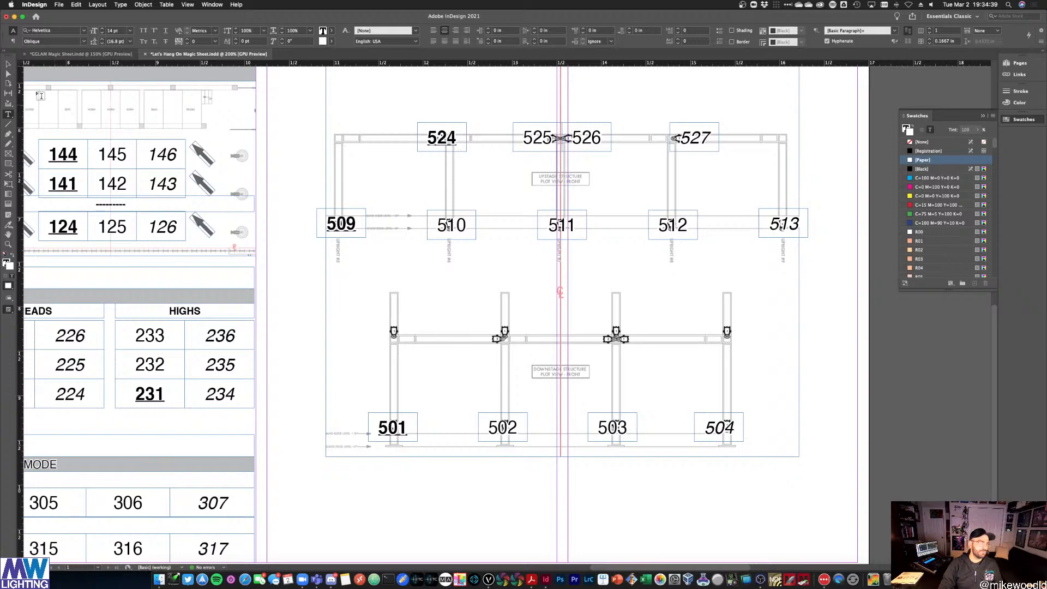
Copy the 501 to 504 row of channel numbers up to just above the downstage structure's crossbar
left_click(8, 63)
left_click(407, 431)
left_click(499, 429, "shift")
left_click(725, 427, "shift")
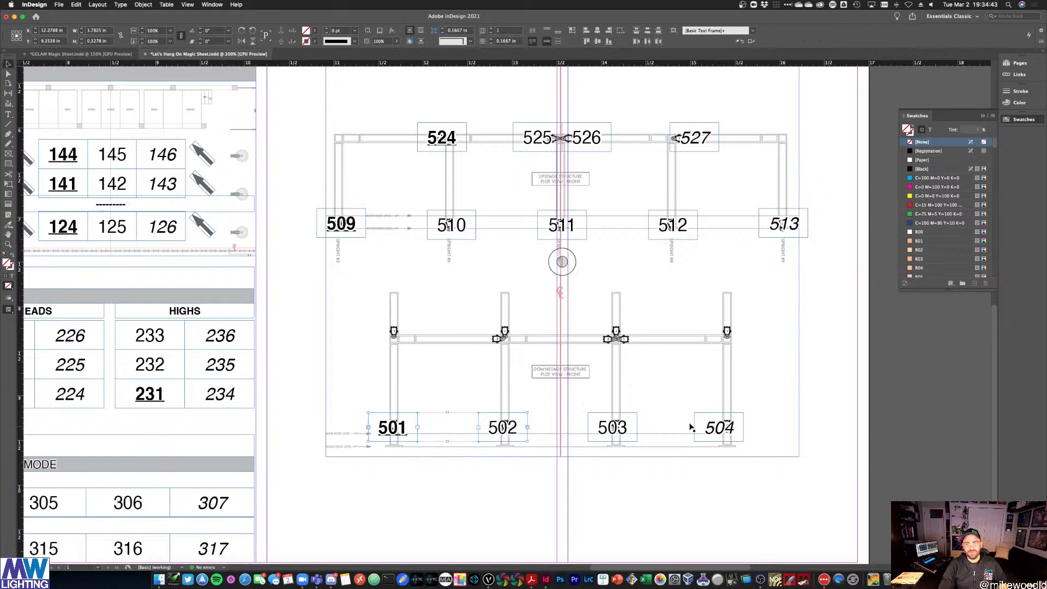
left_click(643, 429, "shift")
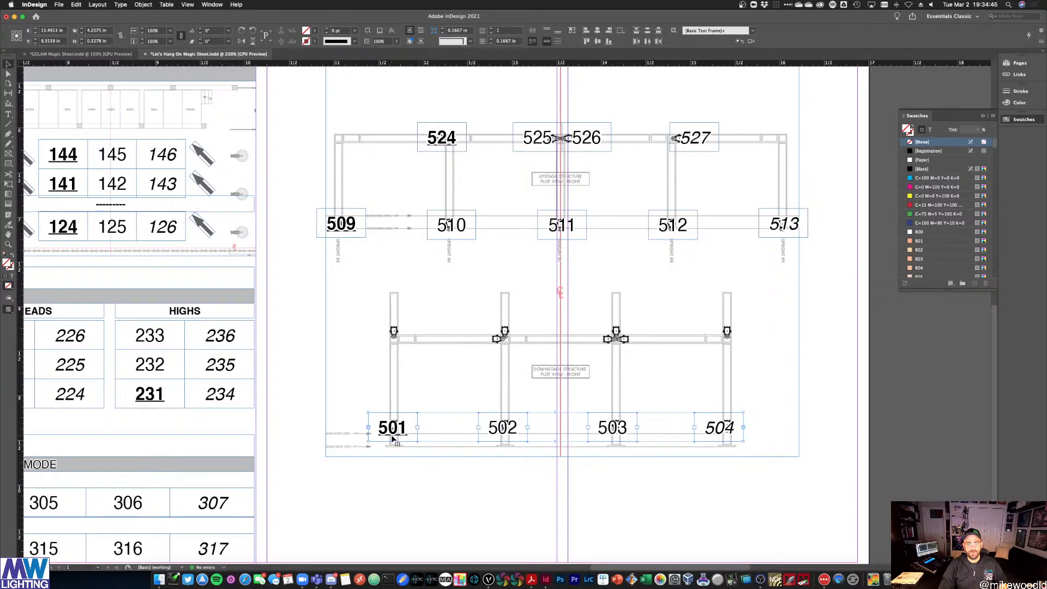
left_click_drag(391, 436, 410, 341)
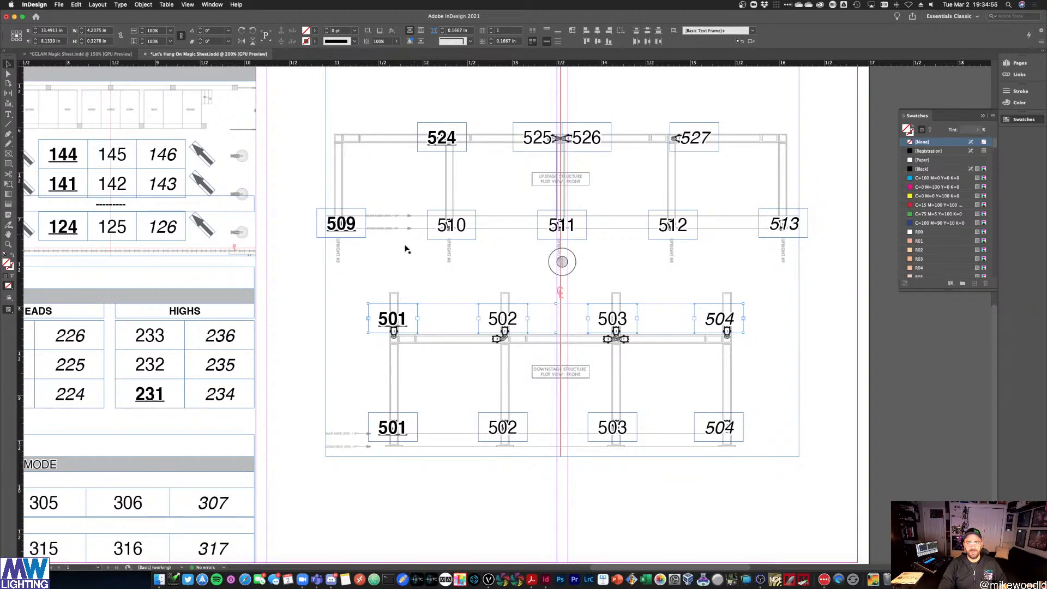
Renumber the four channel numbers above the downstage structure's crossbar as 505, 506, 507 and 508
double_click(393, 319)
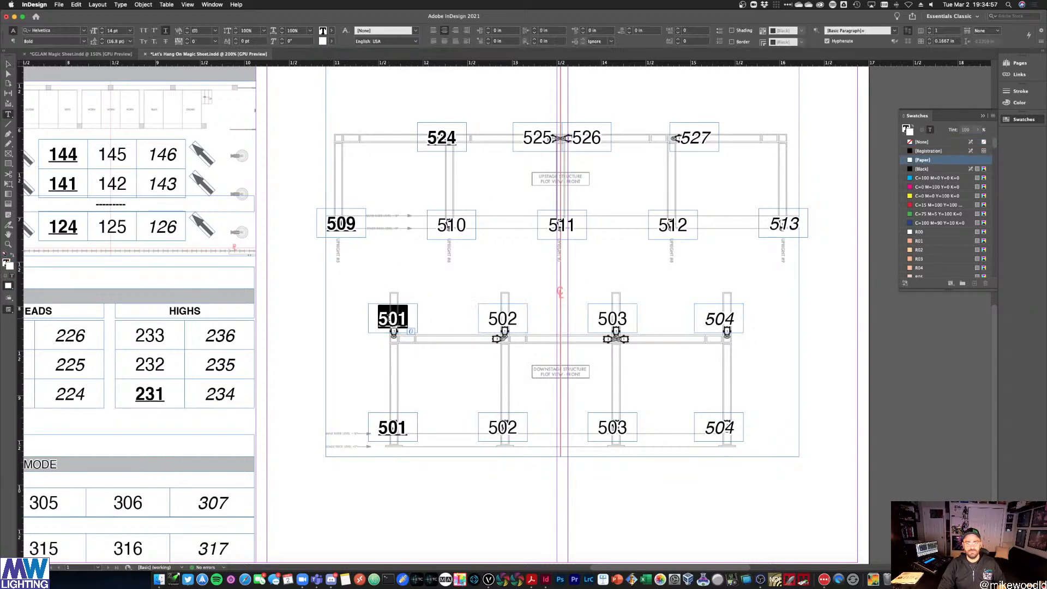
type("505")
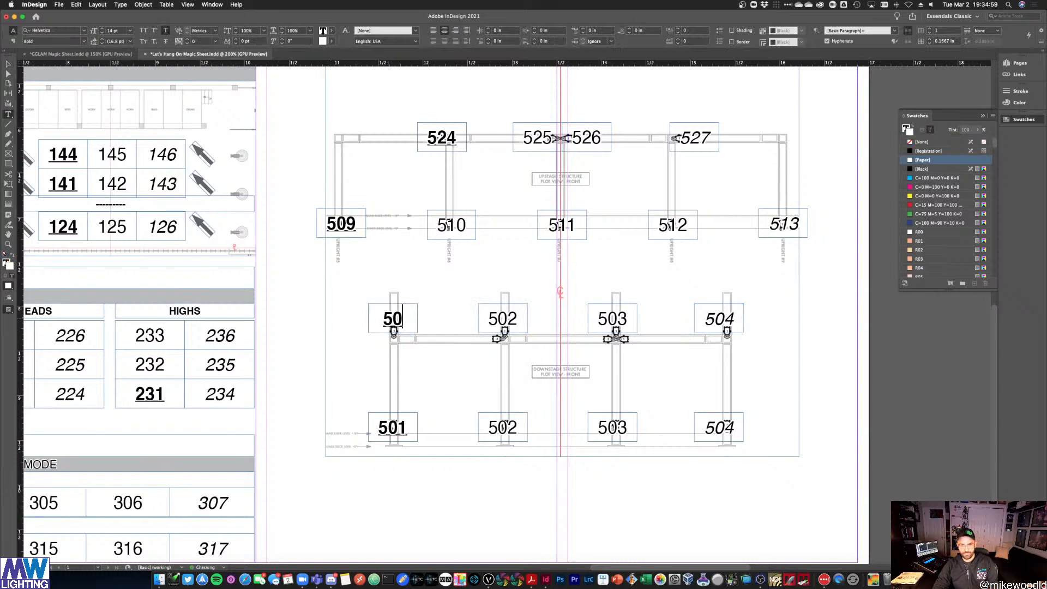
double_click(502, 318)
type("506")
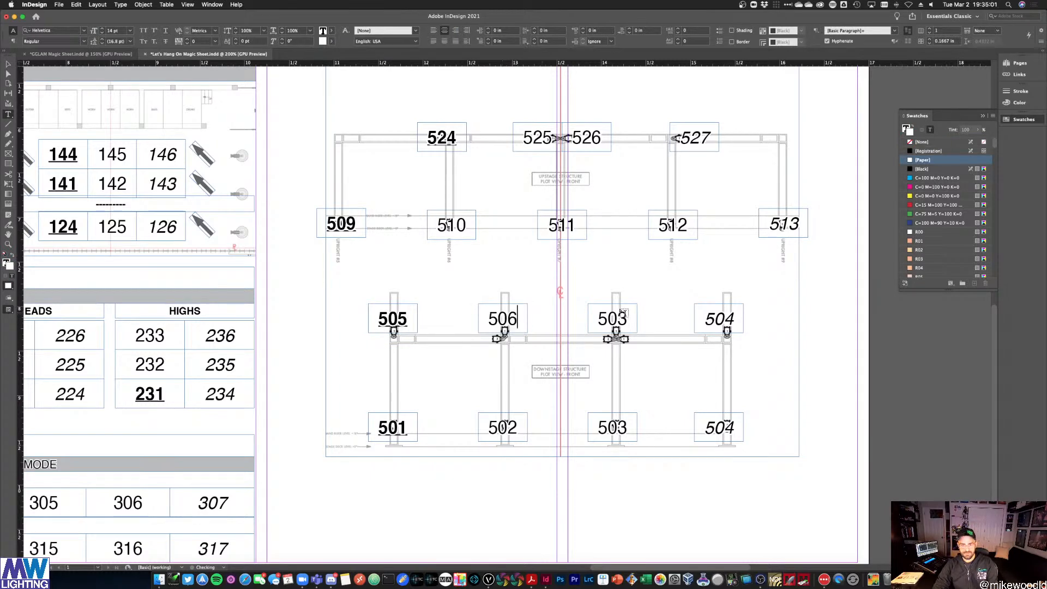
double_click(622, 314)
type("507")
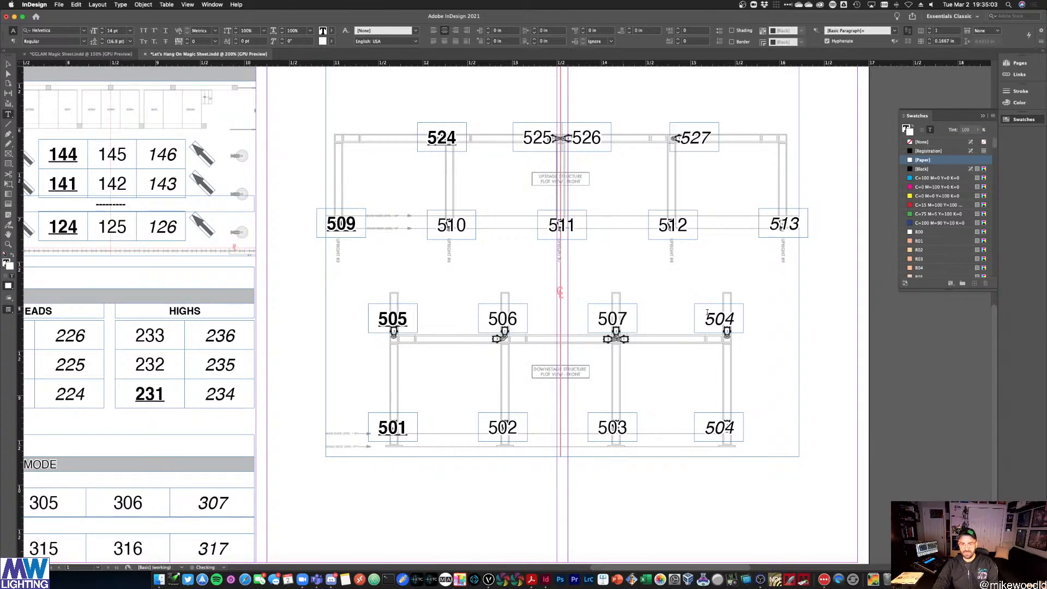
double_click(712, 314)
type("508")
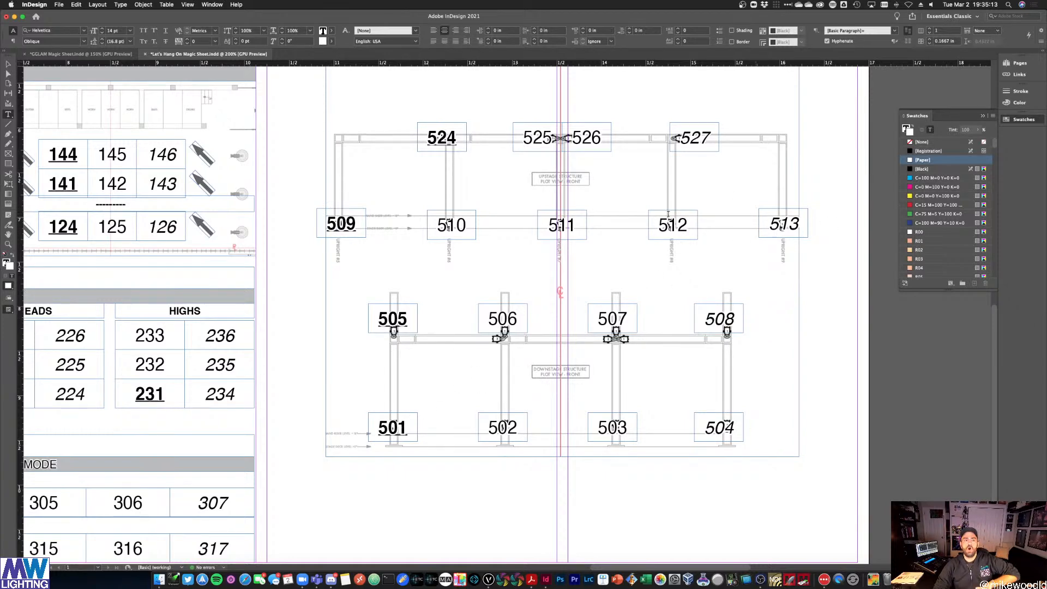
left_click(10, 64)
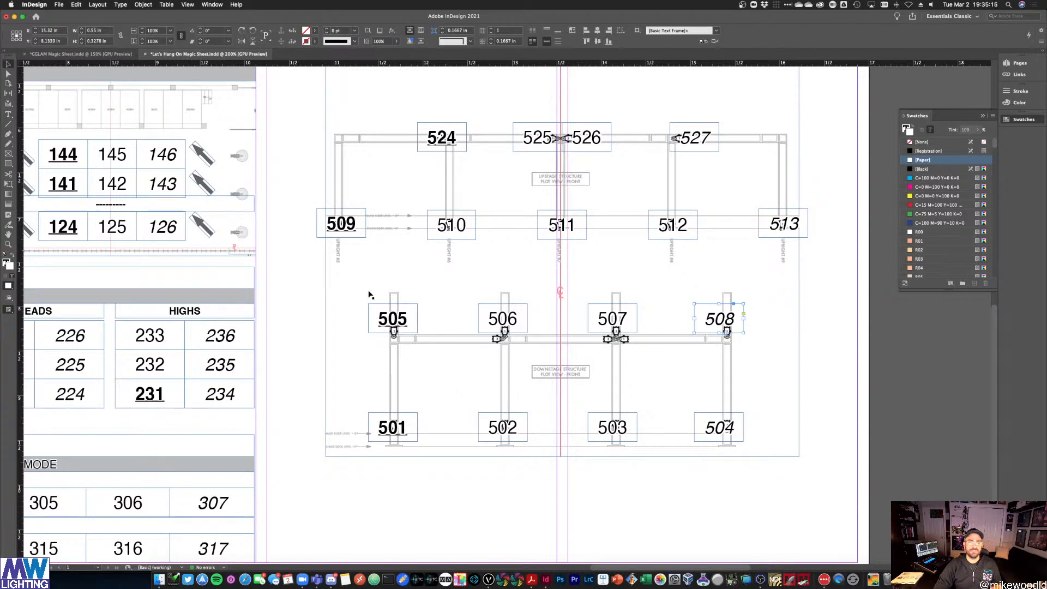
Copy 505 to just below the downstage crossbar beside the second upright's side fixture, and renumber the copy as 521
scroll(410, 334, "up", 1)
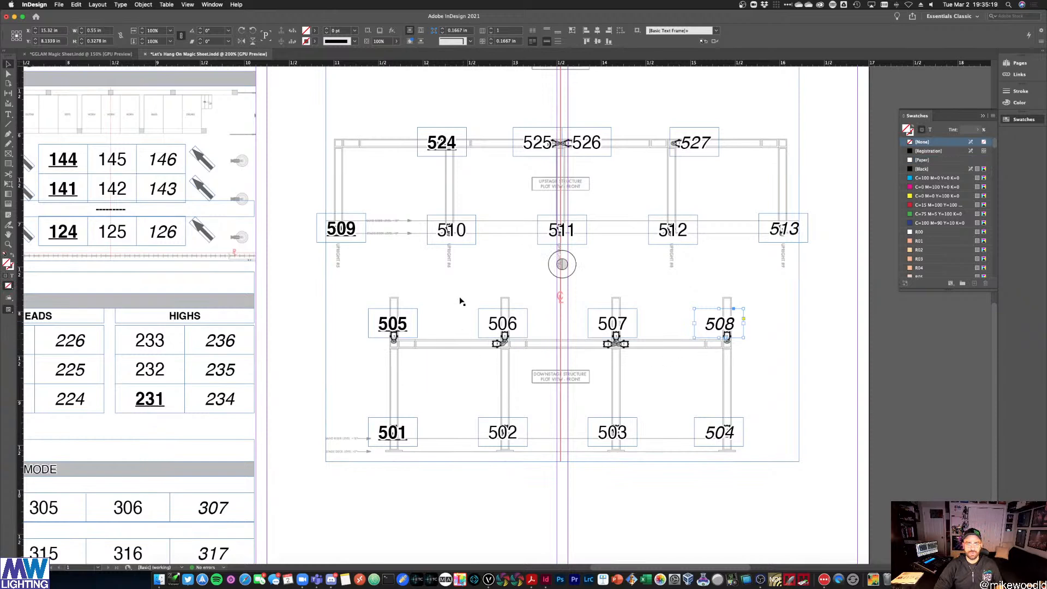
scroll(491, 347, "up", 5)
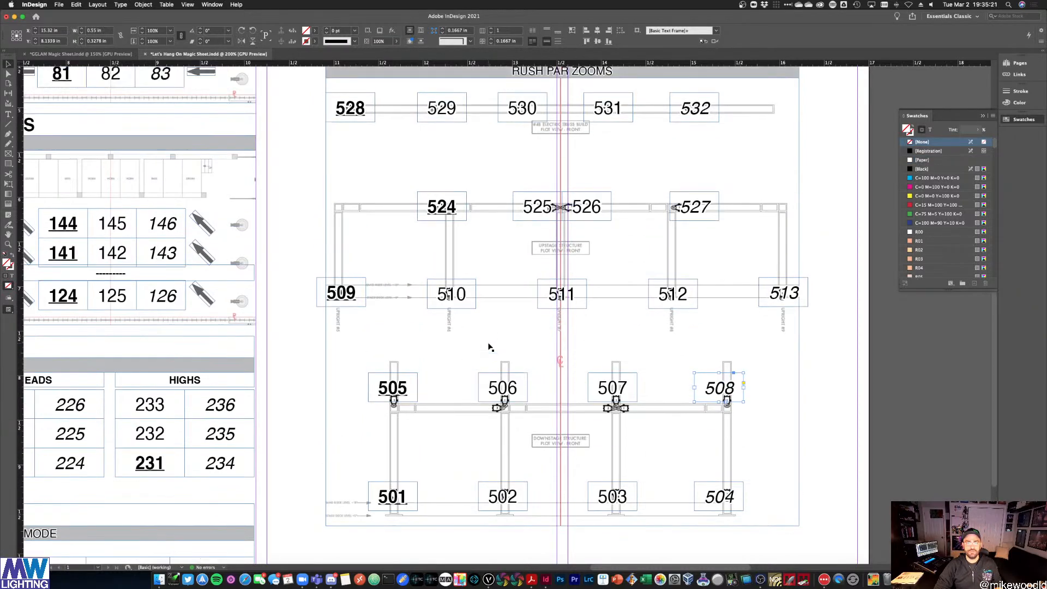
scroll(680, 168, "down", 7)
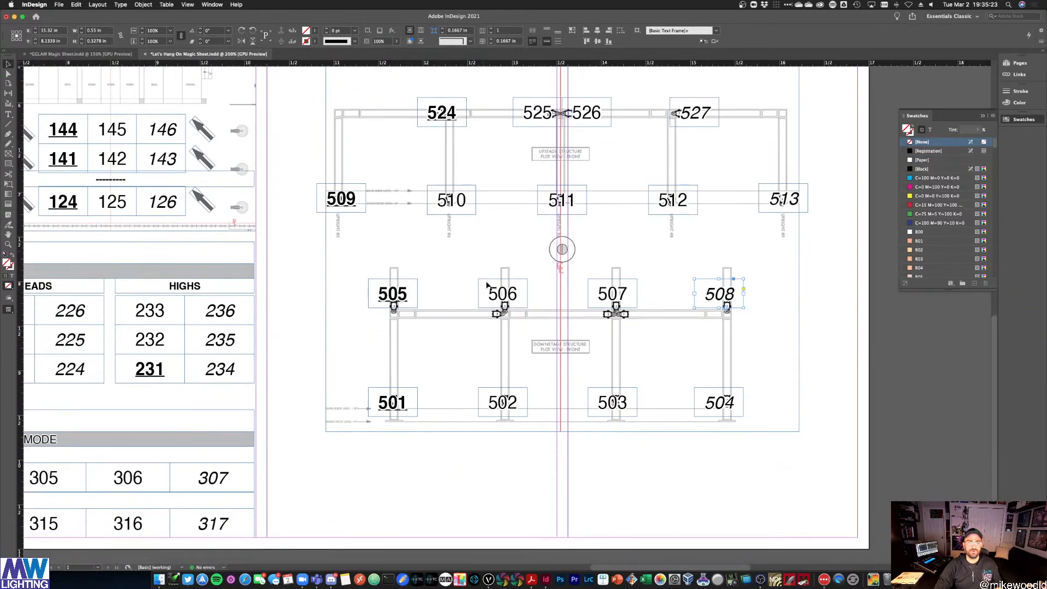
left_click(413, 303)
left_click_drag(410, 303, 489, 337)
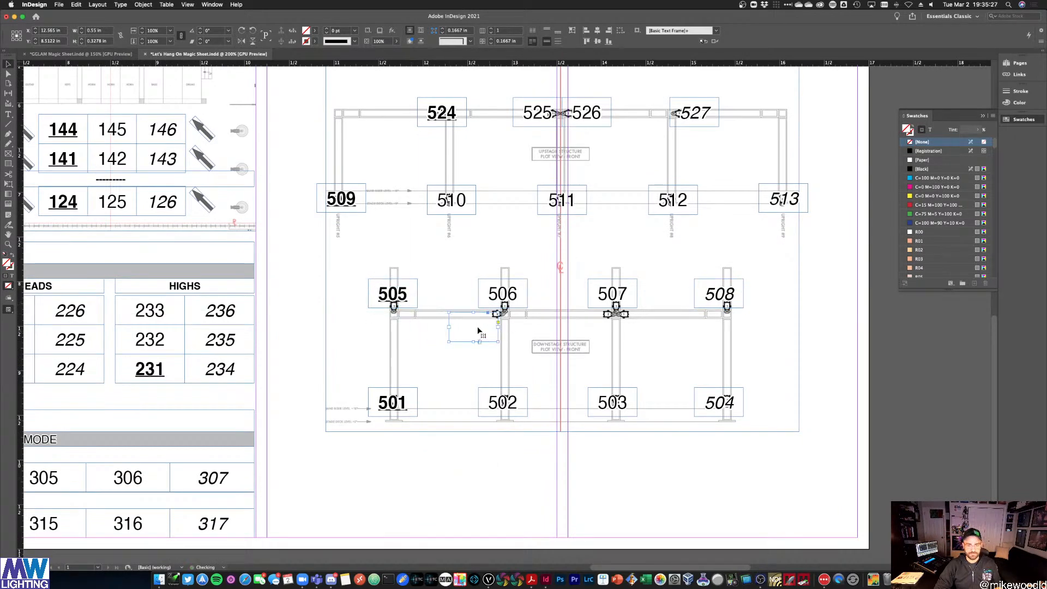
double_click(473, 327)
double_click(473, 327)
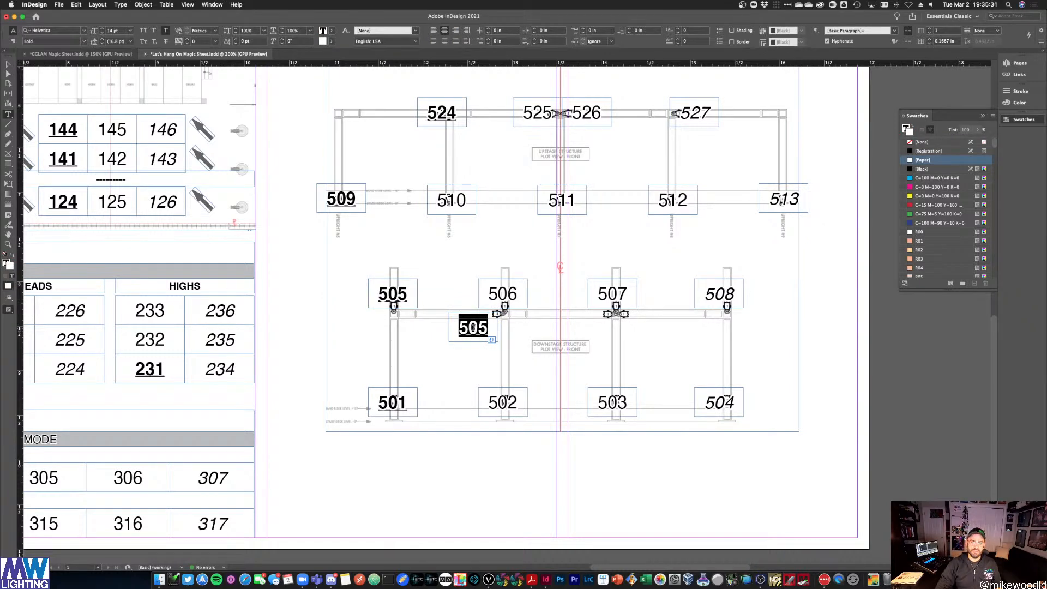
scroll(474, 327, "up", 4)
scroll(474, 327, "down", 2)
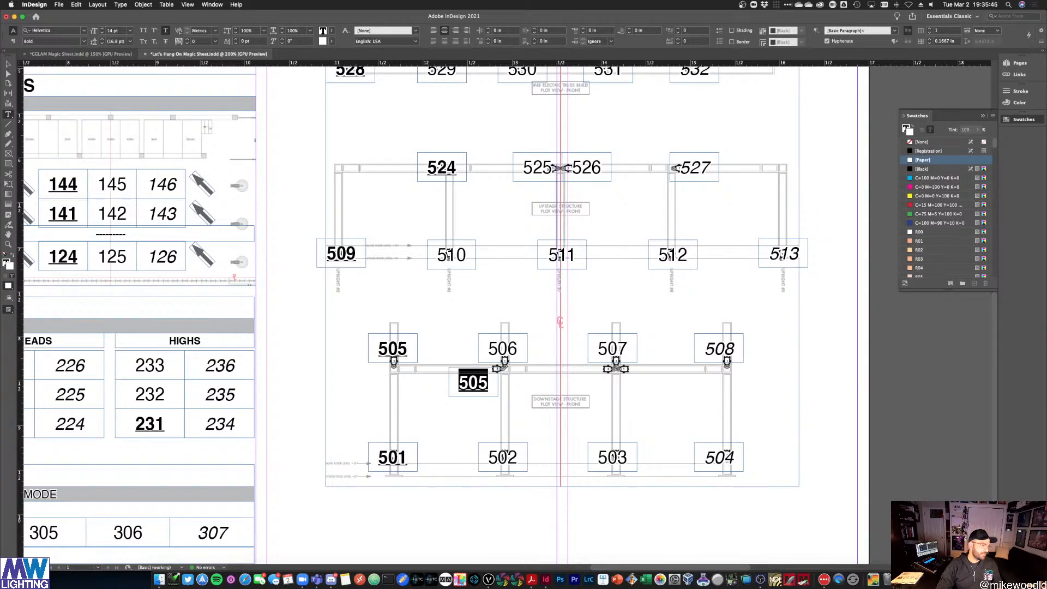
type("521")
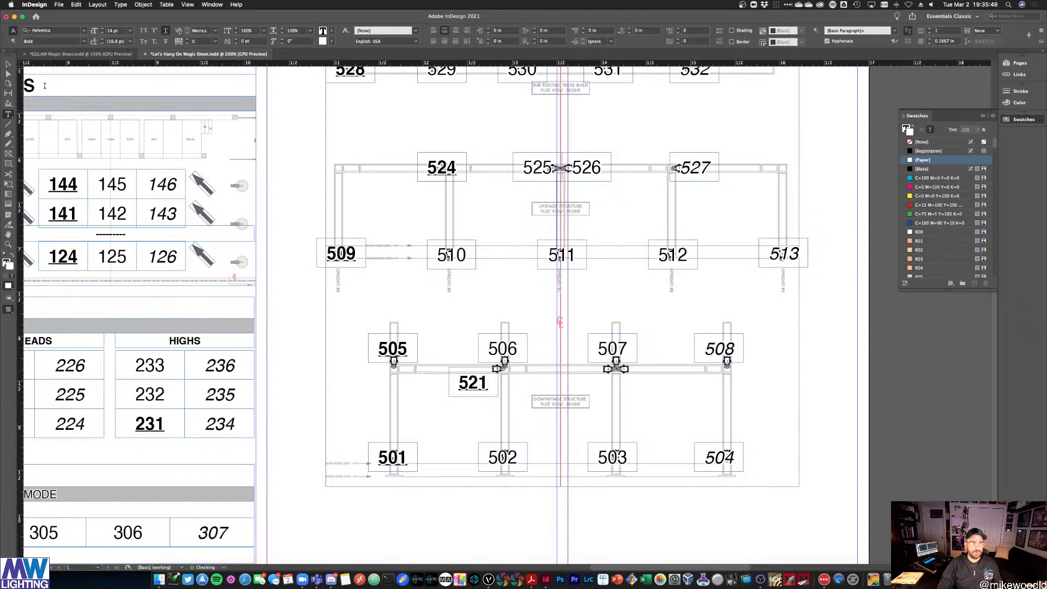
key("Escape")
Copy 506 to just below the downstage crossbar before the third upright, and change the copy's text to 507
left_click(504, 351)
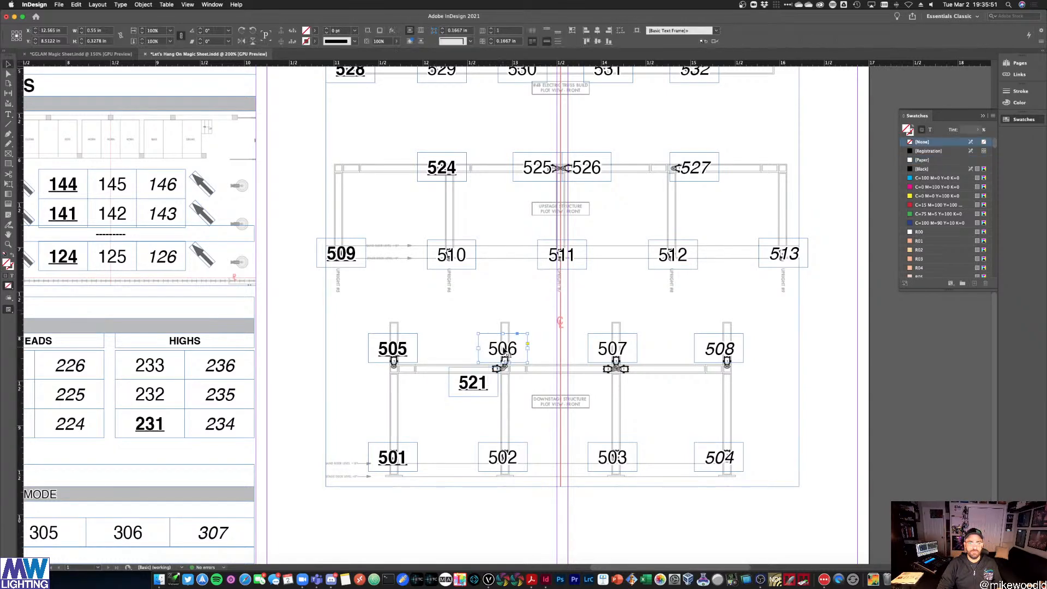
left_click_drag(505, 353, 591, 390)
double_click(580, 381)
type("5078")
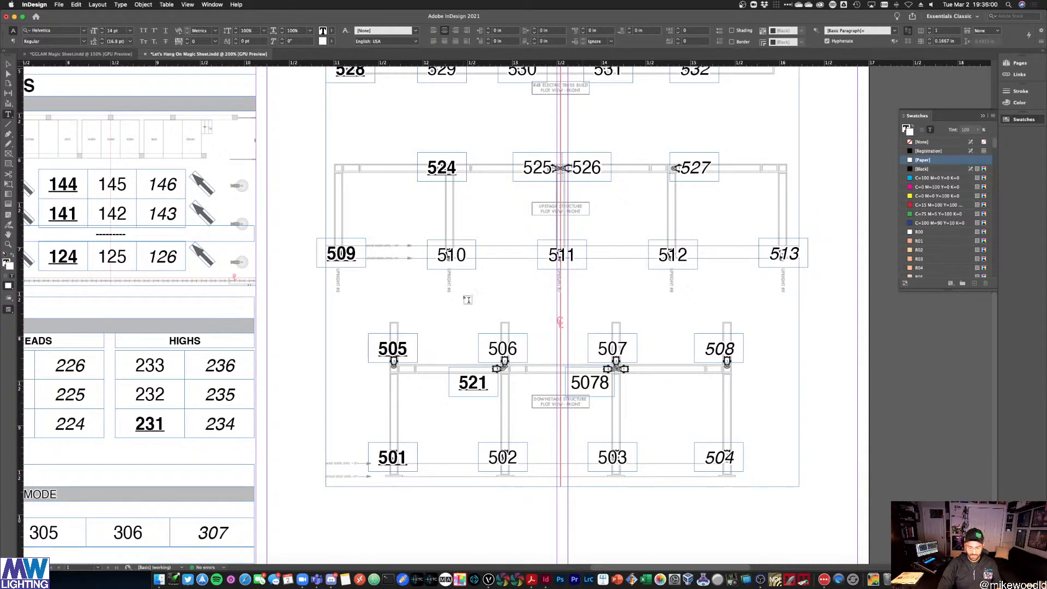
key("BackSpace")
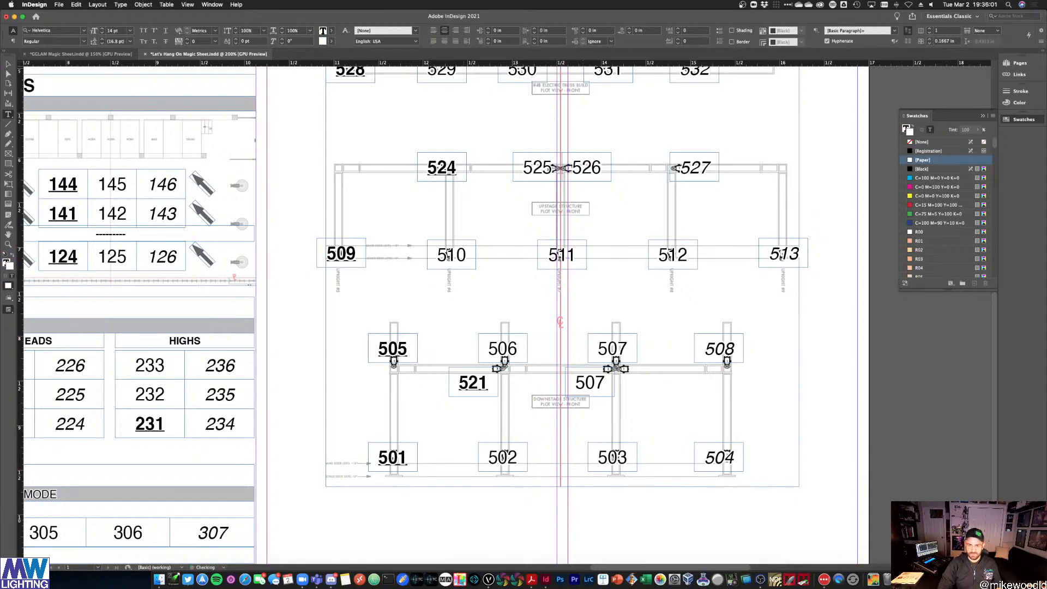
left_click(7, 73)
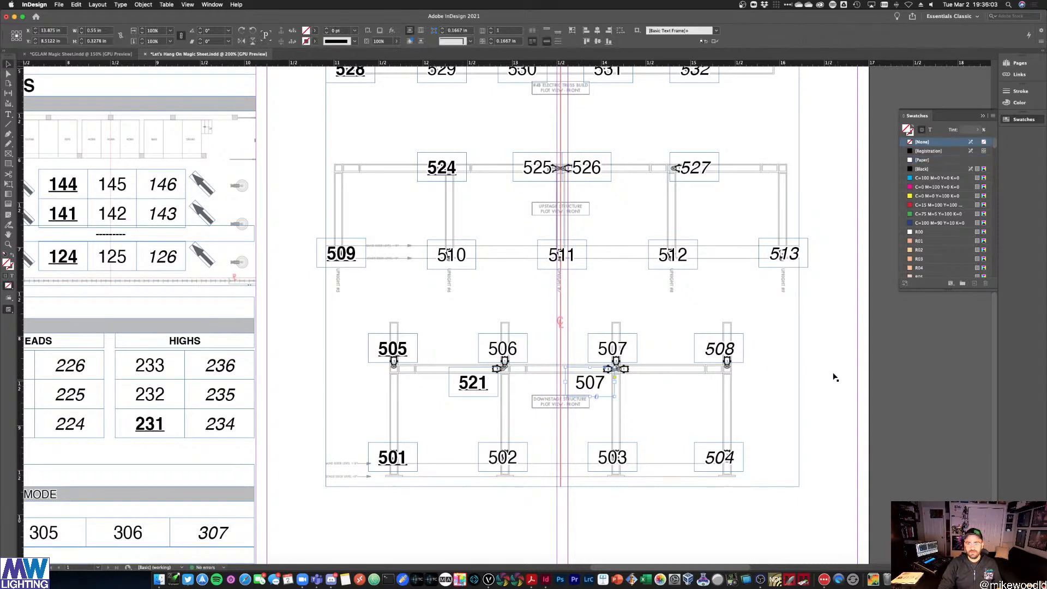
Copy 508 to just below the downstage crossbar past the third upright, and renumber the two copies around that upright as 522 and 523
left_click_drag(720, 351, 656, 380)
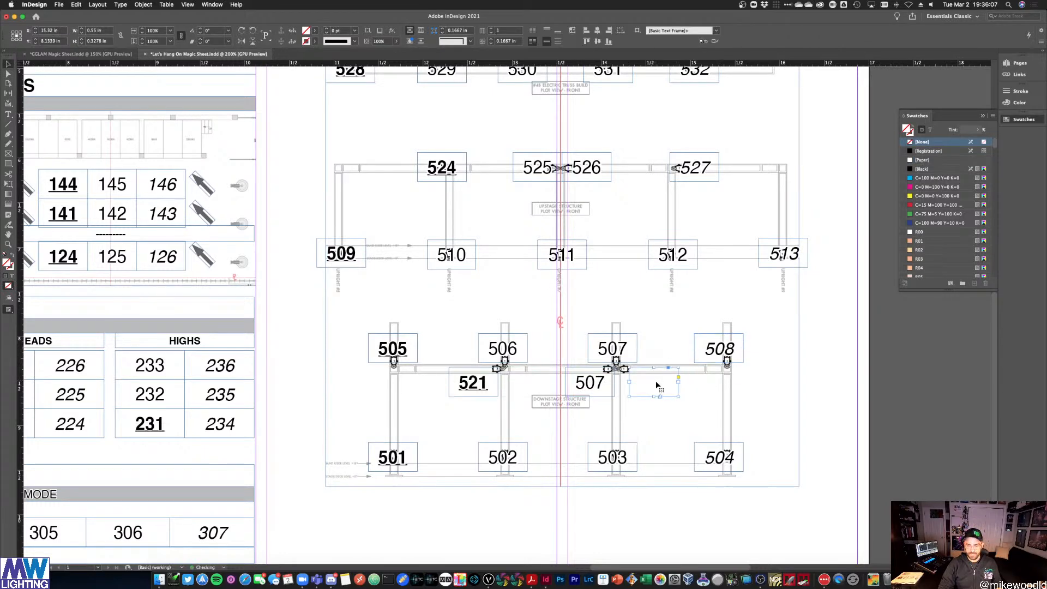
double_click(655, 381)
double_click(655, 383)
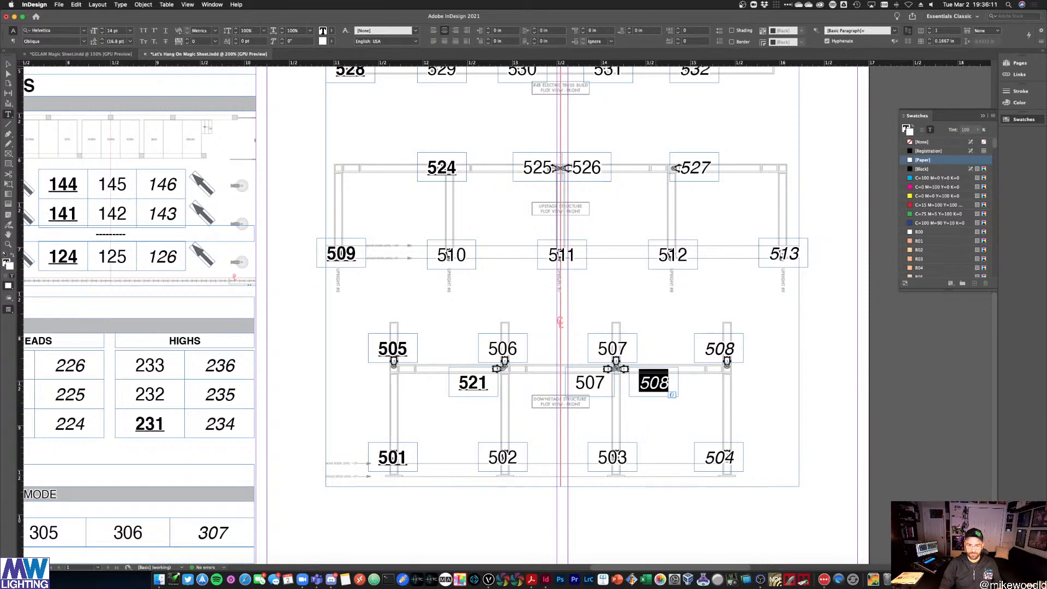
double_click(590, 382)
type("522")
double_click(660, 382)
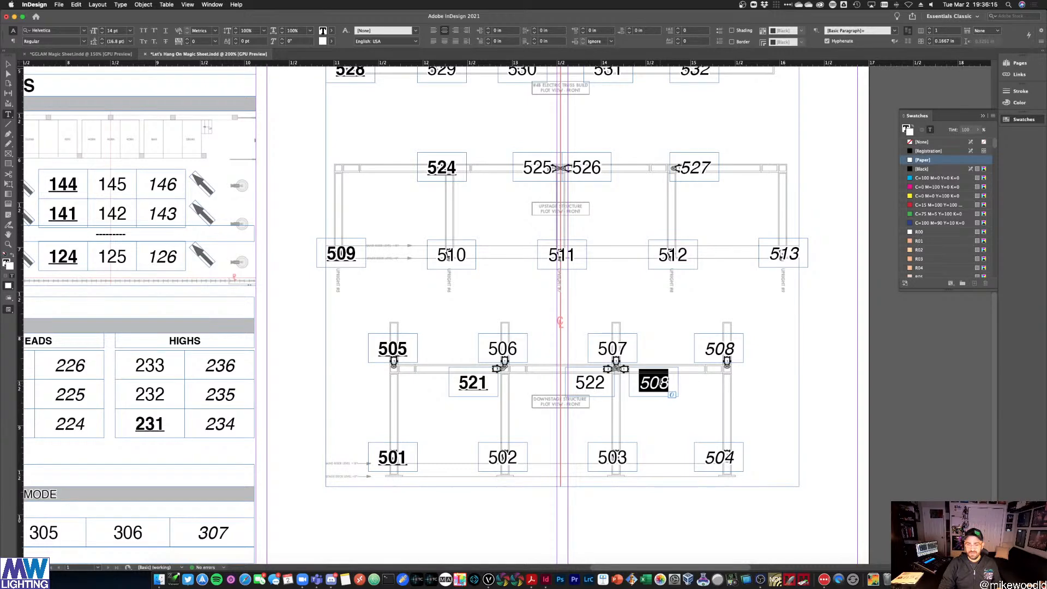
type("523")
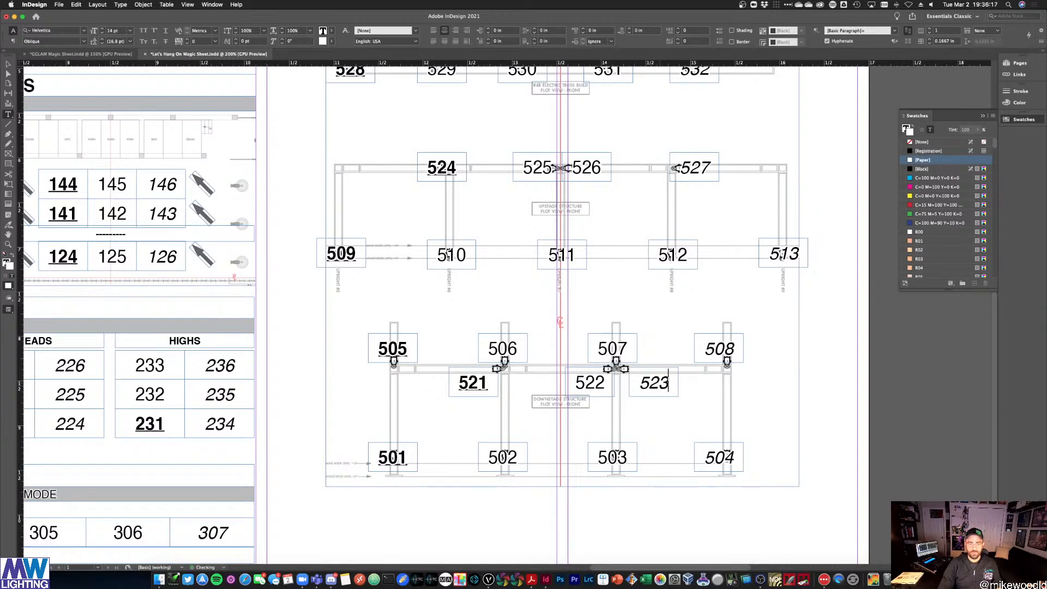
key("Escape")
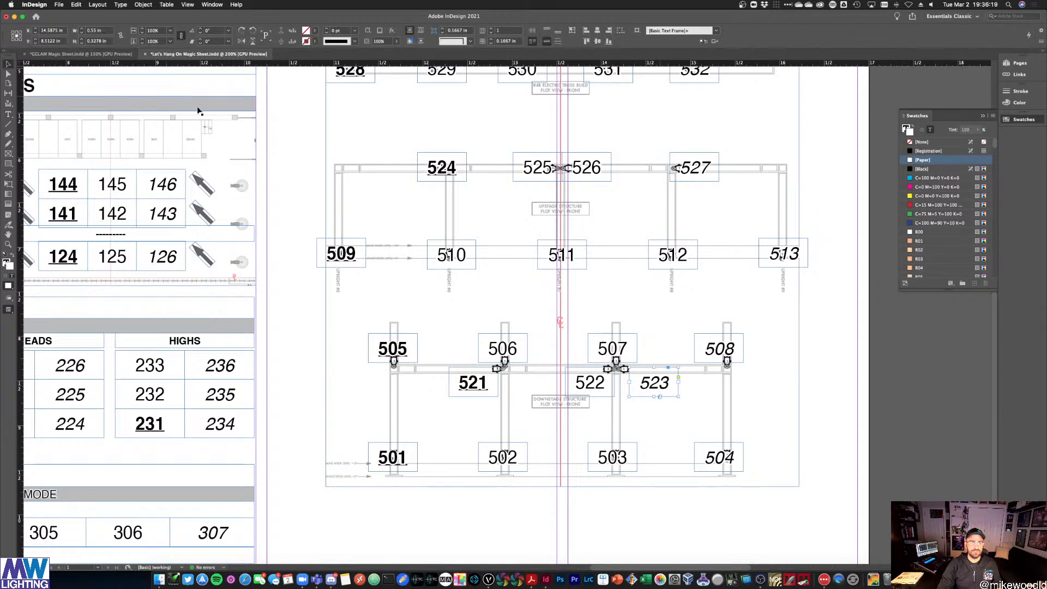
Move 521, 522 and 523 onto the downstage crossbar, each in the gap between two uprights
left_click(290, 158)
key("super+minus")
key("super+minus")
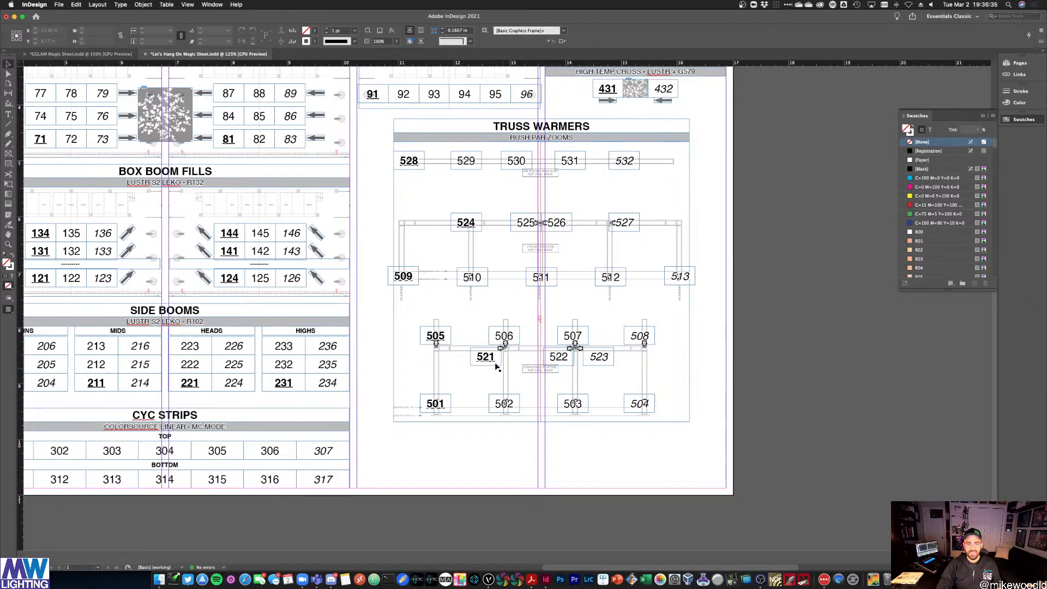
left_click_drag(493, 360, 470, 351)
left_click_drag(558, 358, 608, 353)
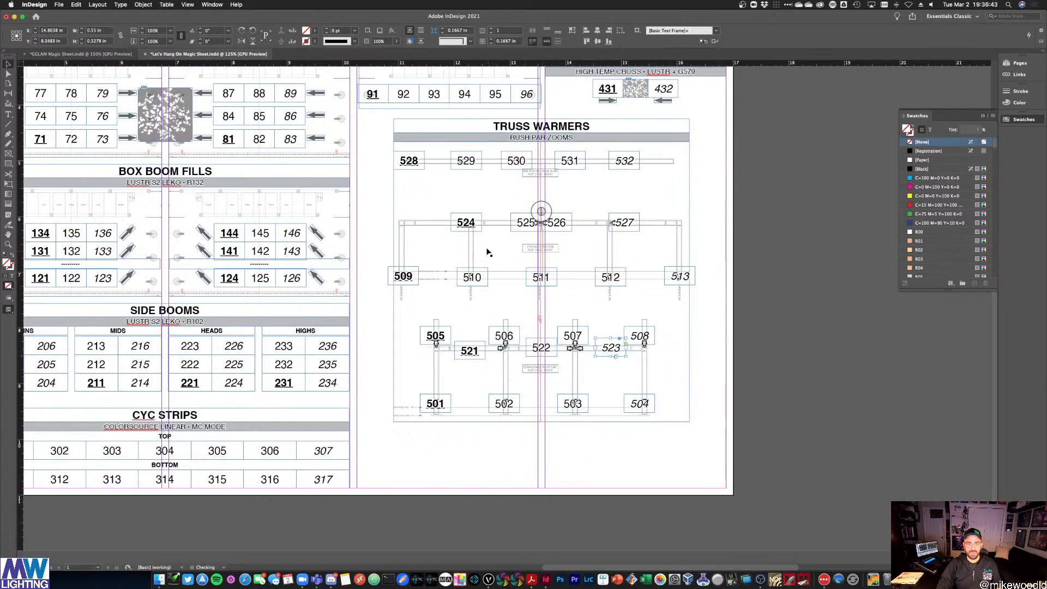
Spread 524, 525, 526 and 527 along the upstage structure's crossbar so they sit clear of the fixture symbols
left_click_drag(475, 224, 445, 226)
left_click_drag(527, 226, 655, 231)
left_click_drag(579, 230, 582, 230)
left_click(751, 233)
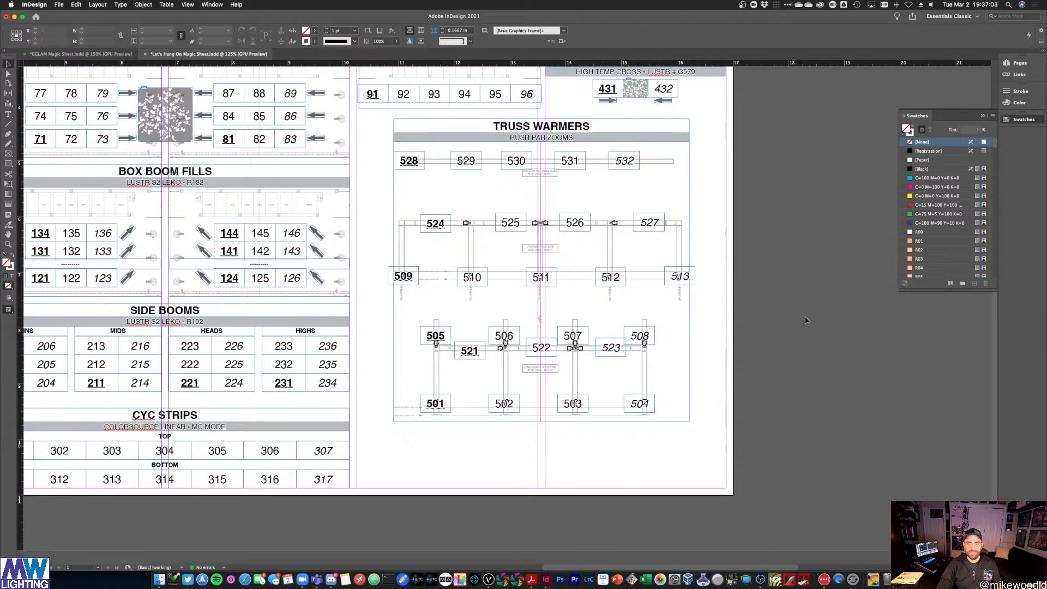
Group the whole TRUSS WARMERS section and nudge it slightly up the page
left_click_drag(782, 450, 385, 116)
key("super+g")
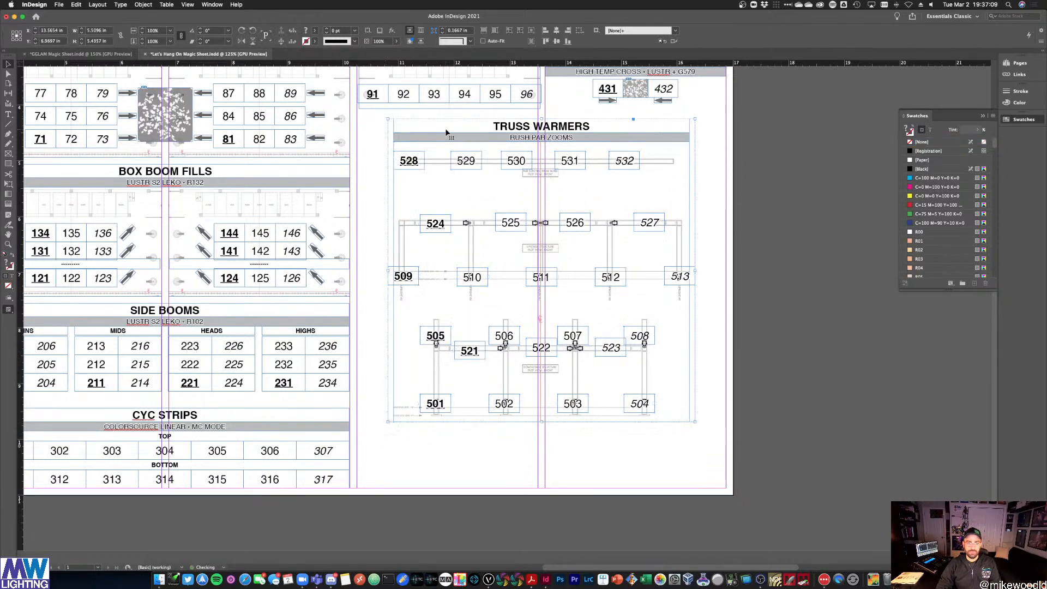
key("Up")
key("Up")
key("Up")
key("Up")
key("Up")
key("Up")
key("Up")
key("Up")
key("Up")
key("Up")
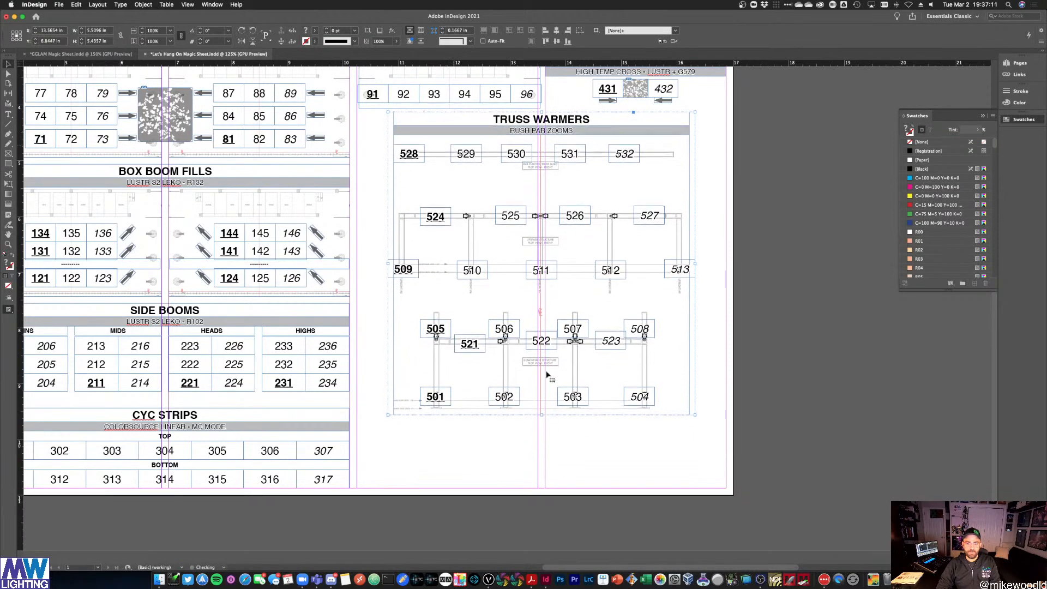
left_click(589, 473)
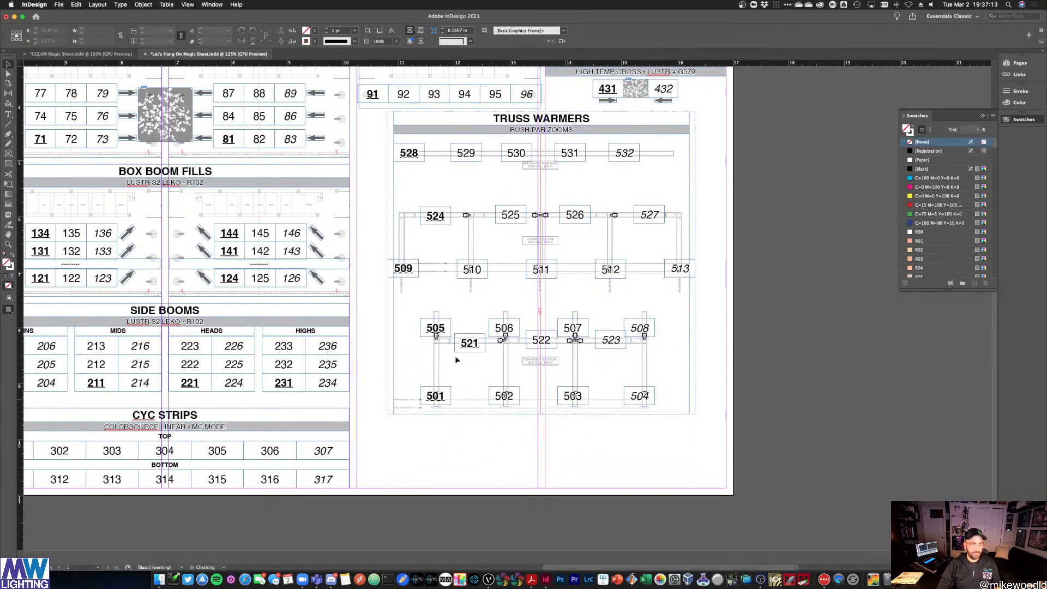
Try to place the Color2X.png logo from the MS Live Stream folder in the empty space below the TRUSS WARMERS section
key("ctrl+Up")
left_click(212, 423)
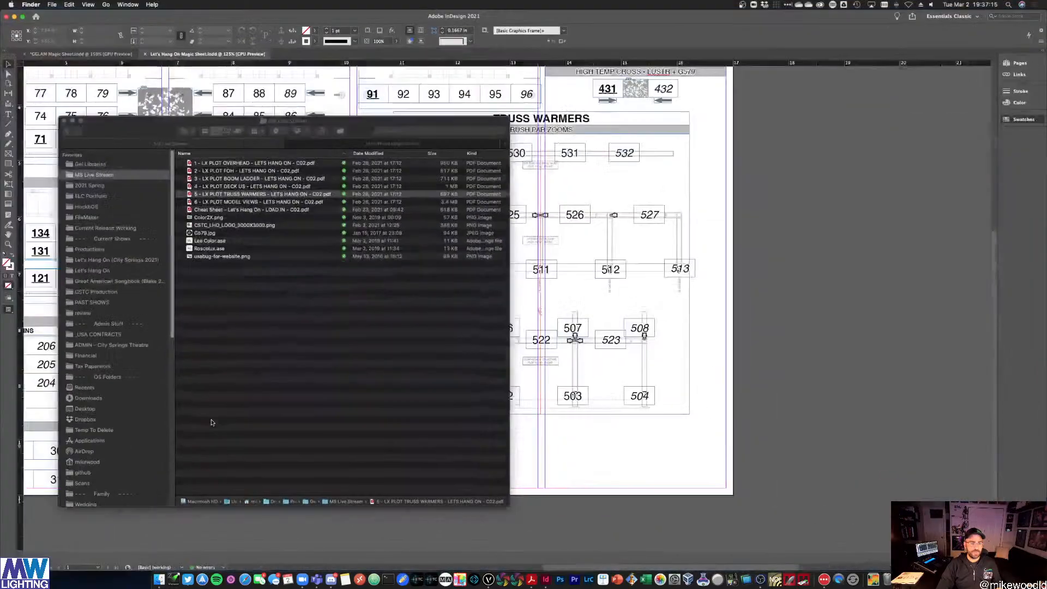
left_click(218, 312)
left_click(207, 218)
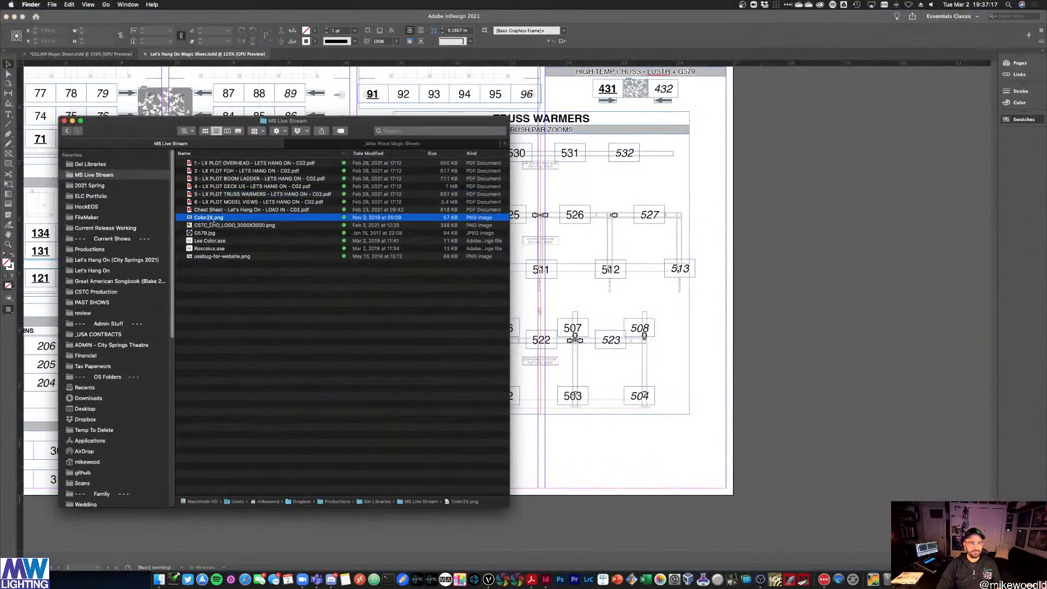
left_click_drag(206, 220, 567, 448)
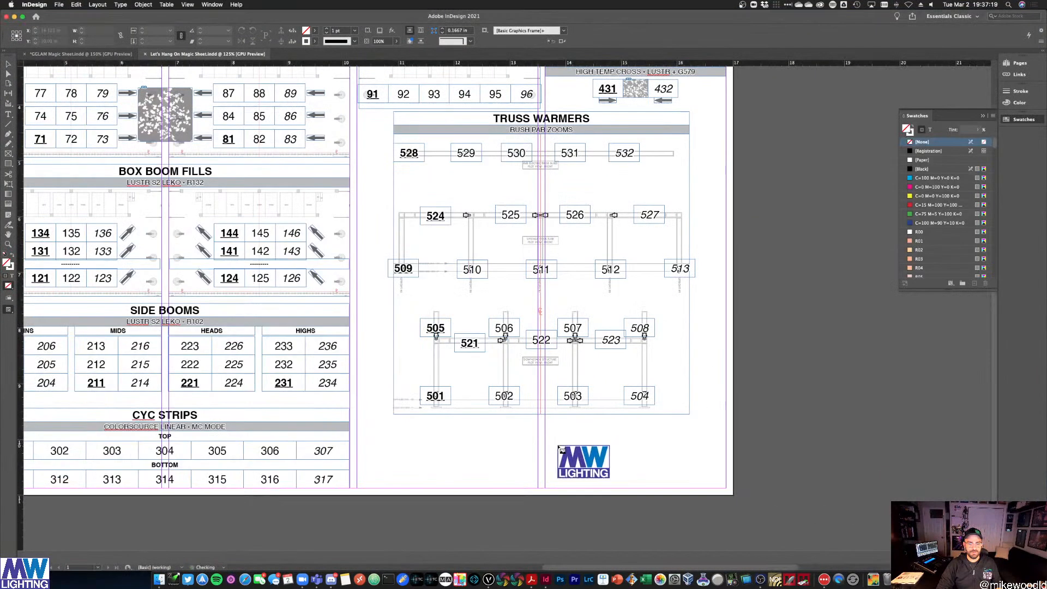
left_click(528, 440)
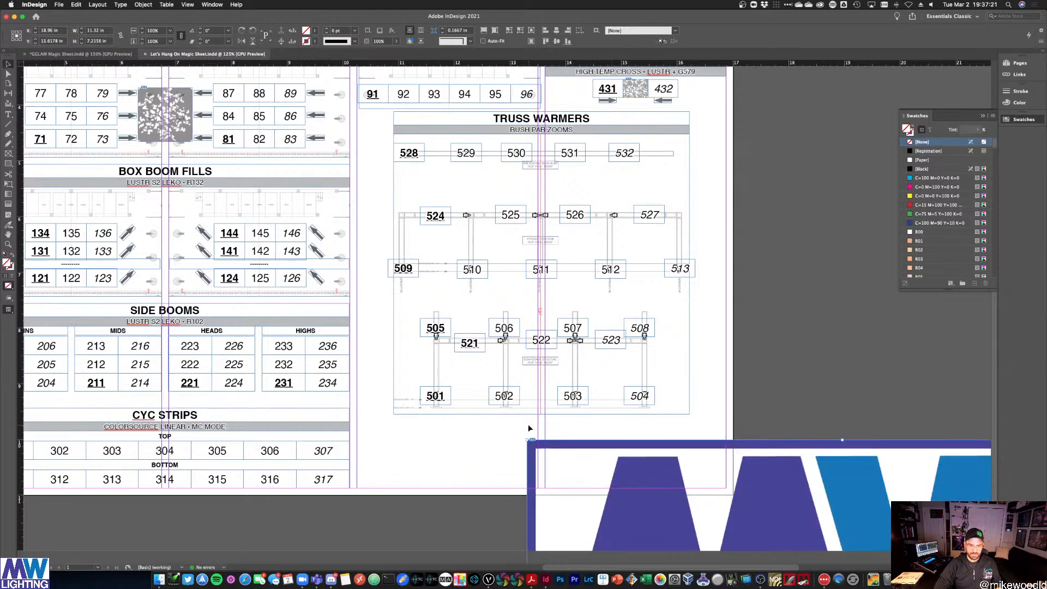
key("Delete")
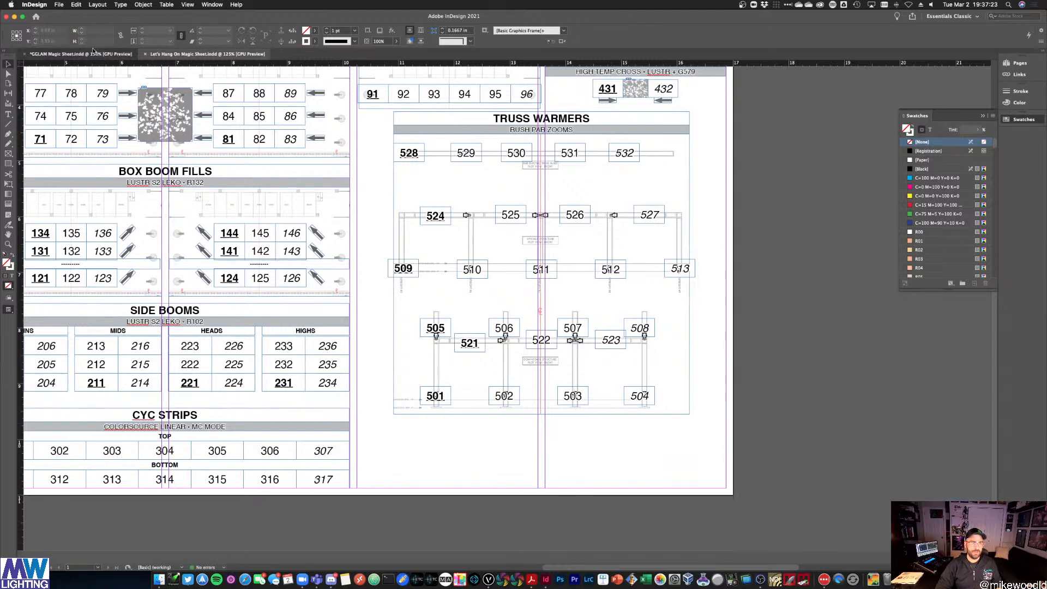
Copy the MAGIC SHEET title text from the GGLAM magic sheet and place it in the Let's Hang On page's lower-right corner
scroll(567, 448, "right", 10)
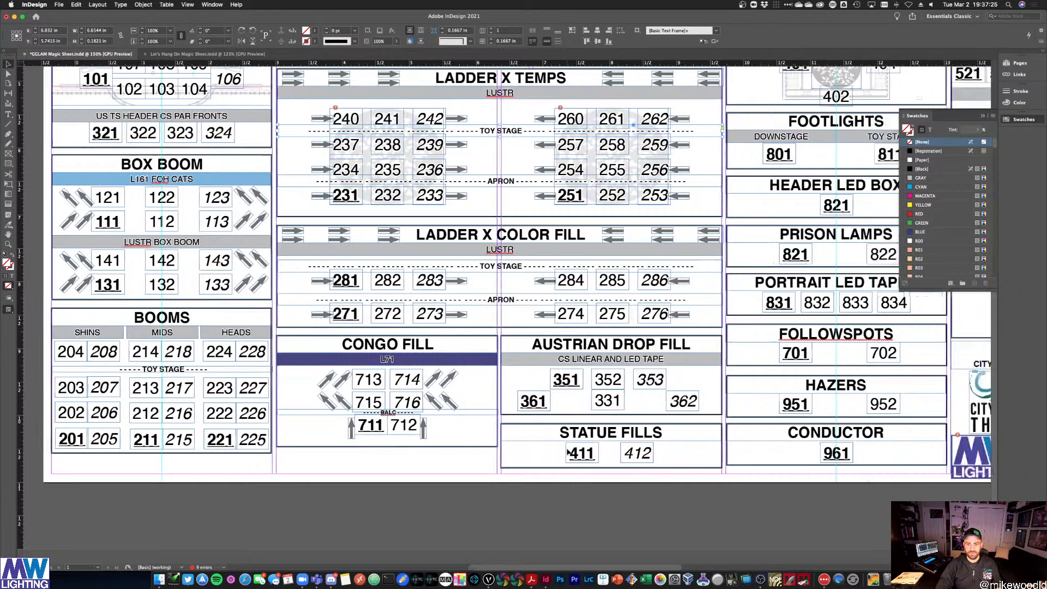
left_click(483, 470)
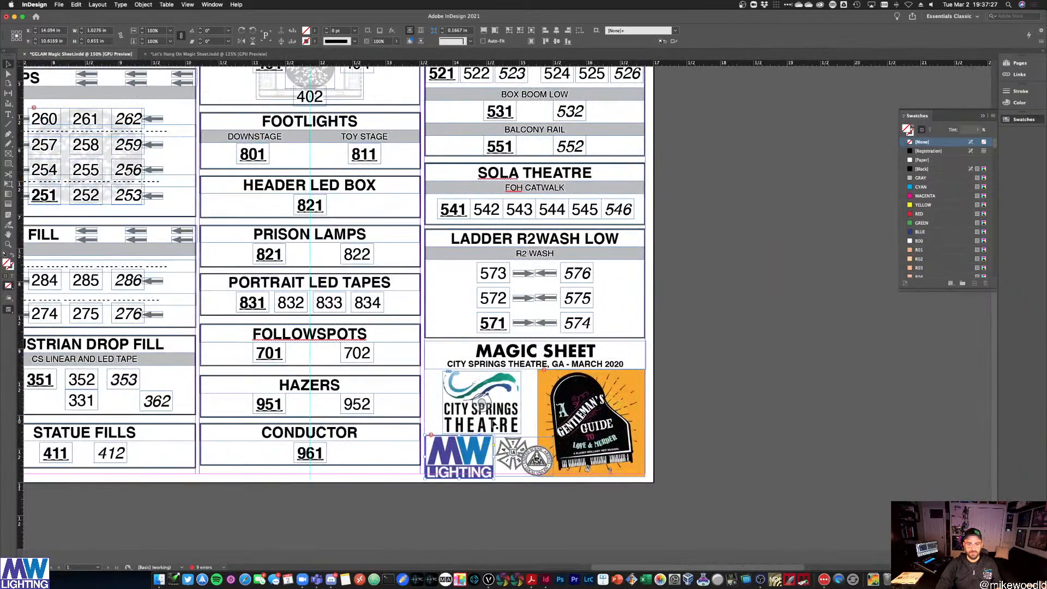
left_click(532, 469)
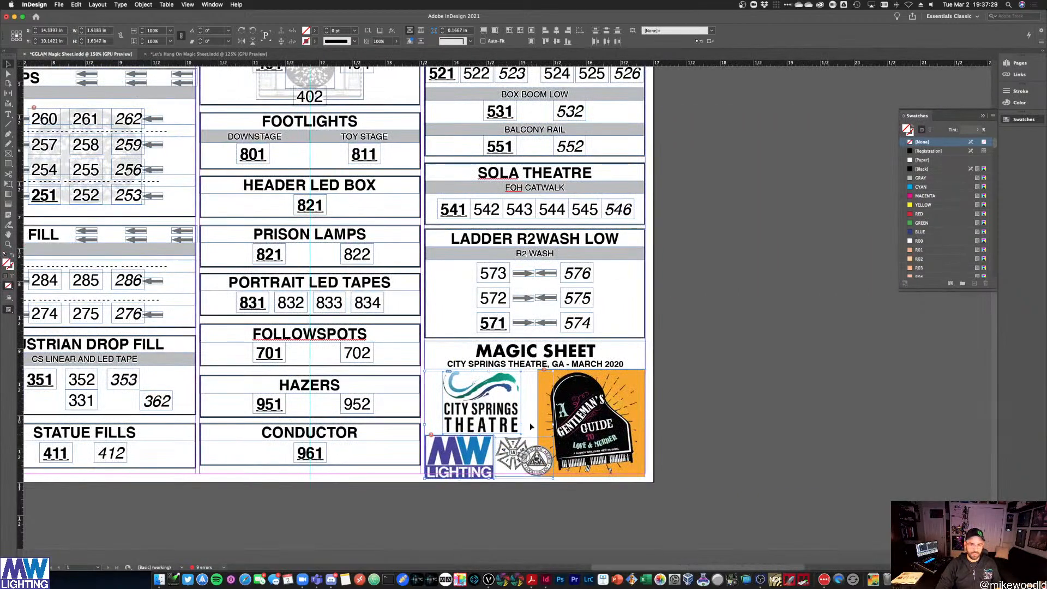
left_click(522, 354)
left_click(207, 54)
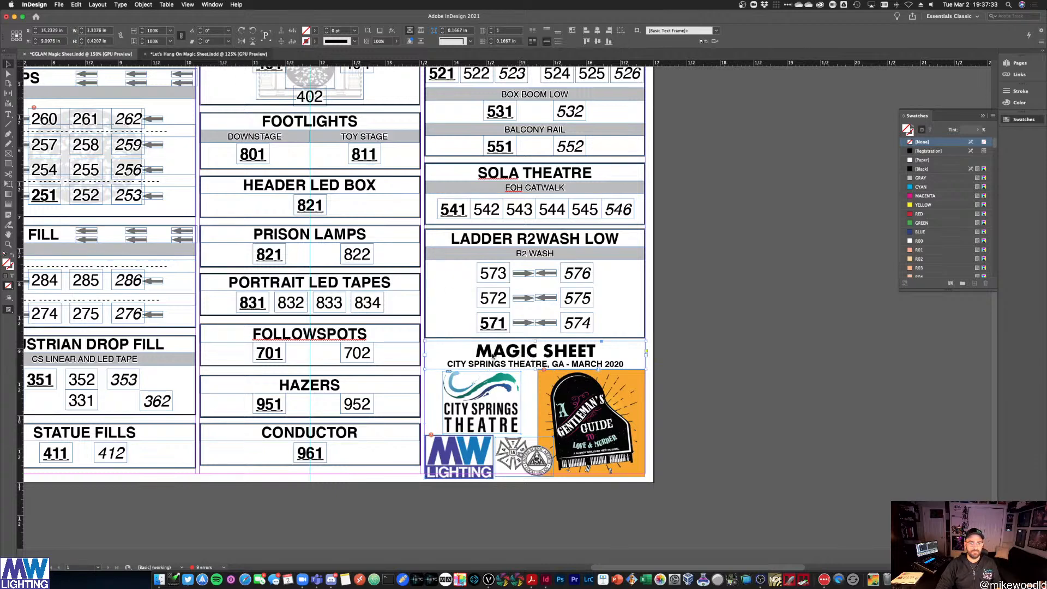
key("super+v")
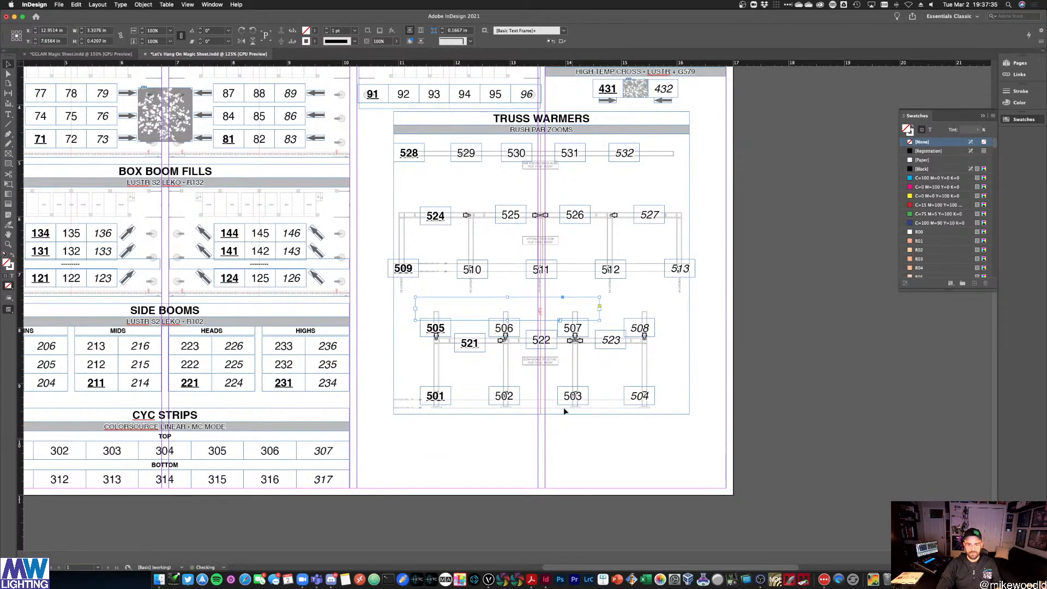
left_click_drag(476, 310, 621, 485)
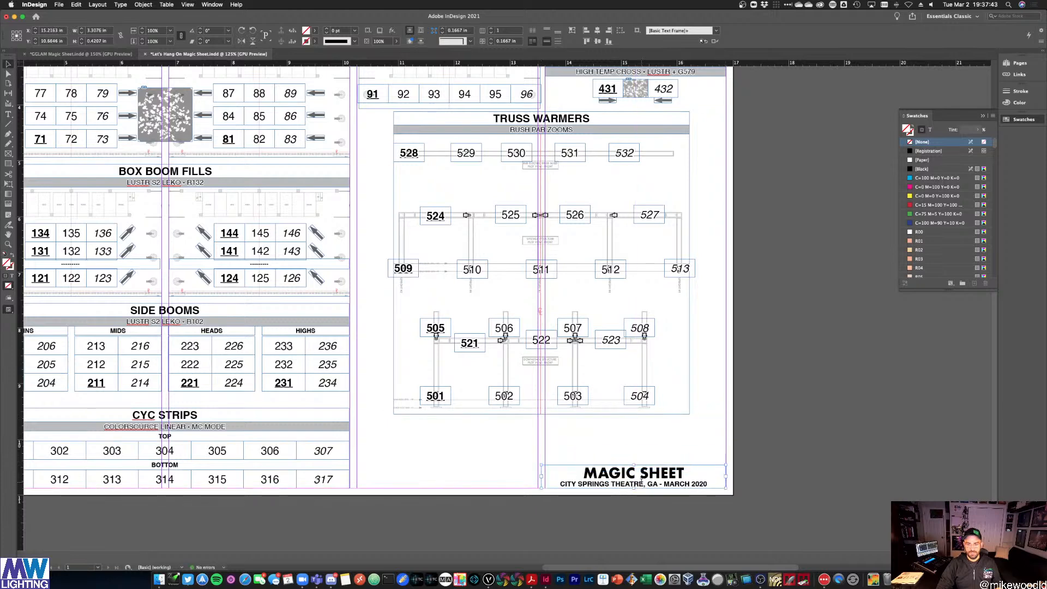
Change the year in the title's date line to 2021
double_click(681, 483)
type("2021")
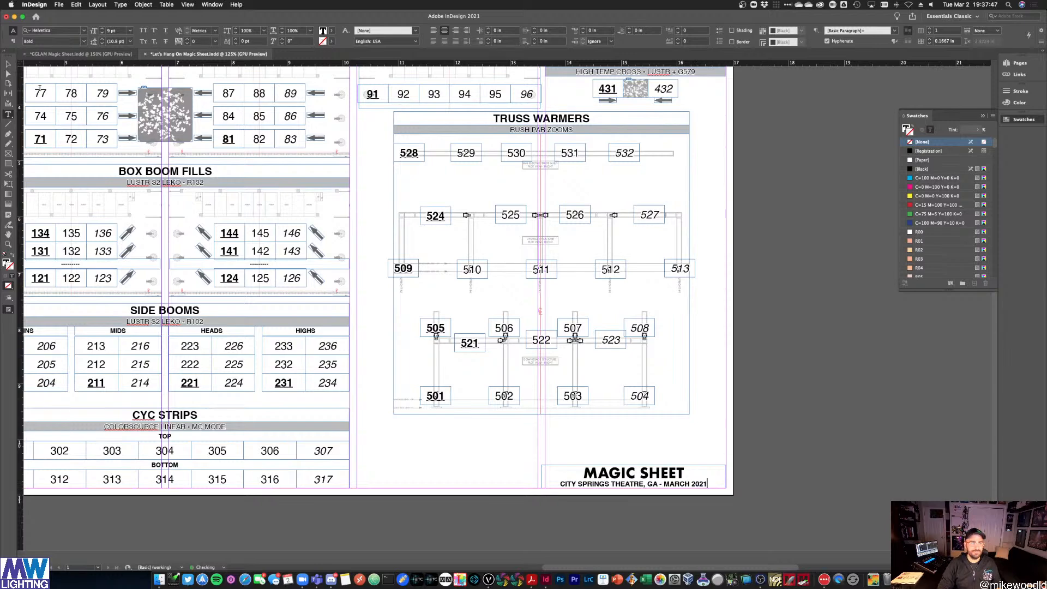
left_click(9, 64)
Place Color2X.png from the MS Live Stream folder, shrink it with its content fitted to the frame, and align it above the title's left end
key("ctrl+Up")
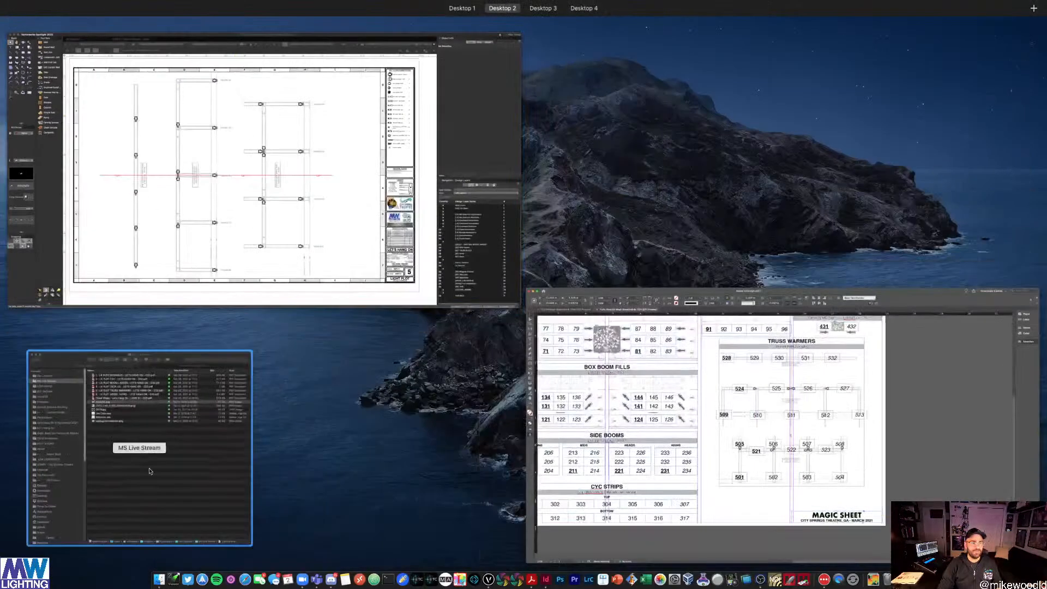
left_click(149, 470)
left_click_drag(291, 258, 547, 435)
left_click_drag(478, 435, 606, 413)
right_click(614, 425)
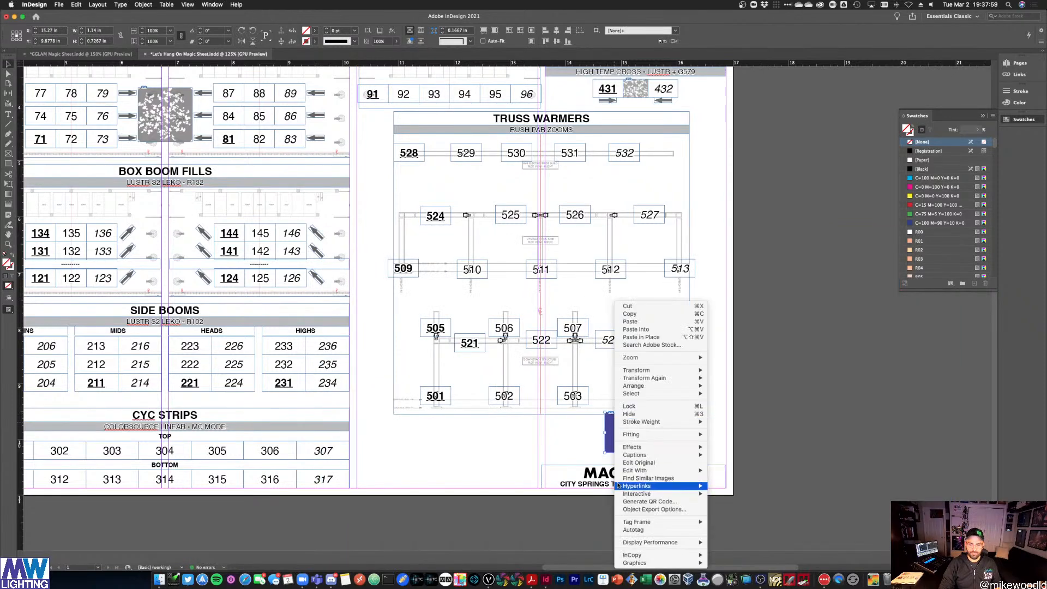
mouse_move(644, 436)
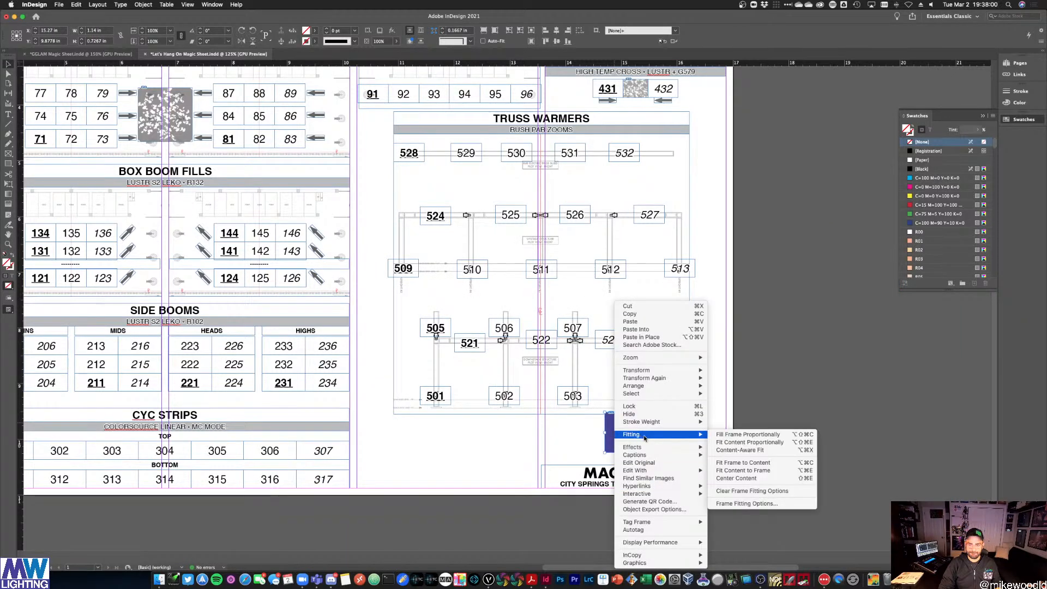
left_click(742, 470)
left_click_drag(625, 446, 557, 457)
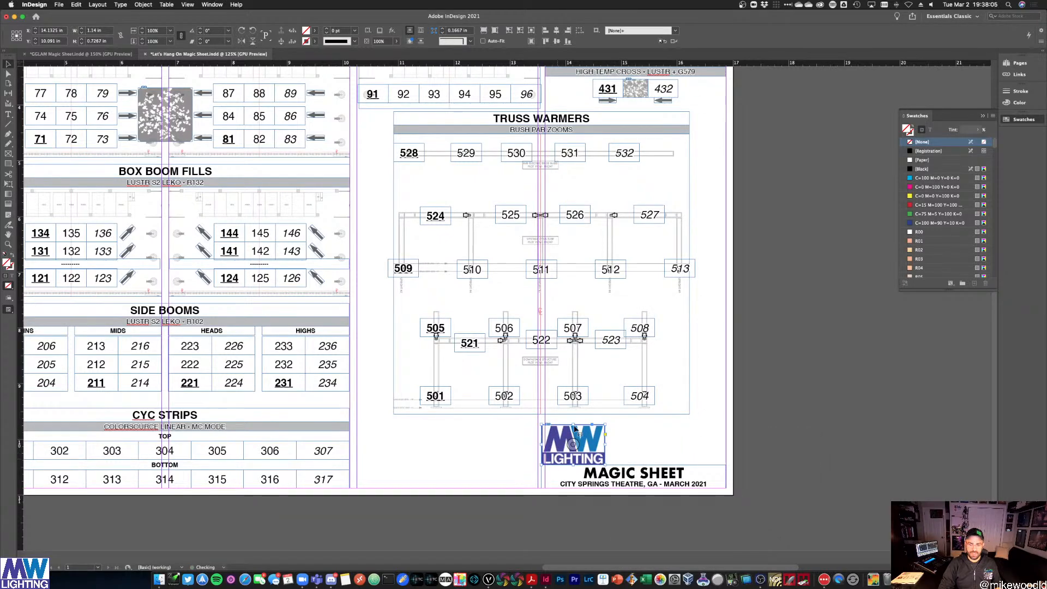
Try to place usabug-for-website.png from the MS Live Stream folder over the TRUSS WARMERS section
key("ctrl+Up")
left_click(150, 419)
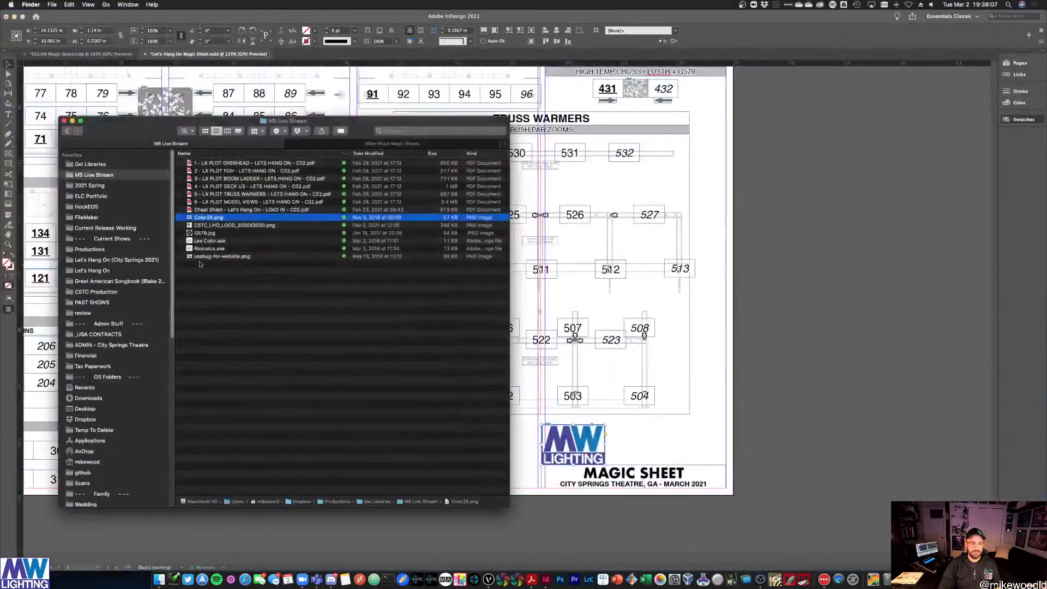
left_click_drag(200, 256, 529, 233)
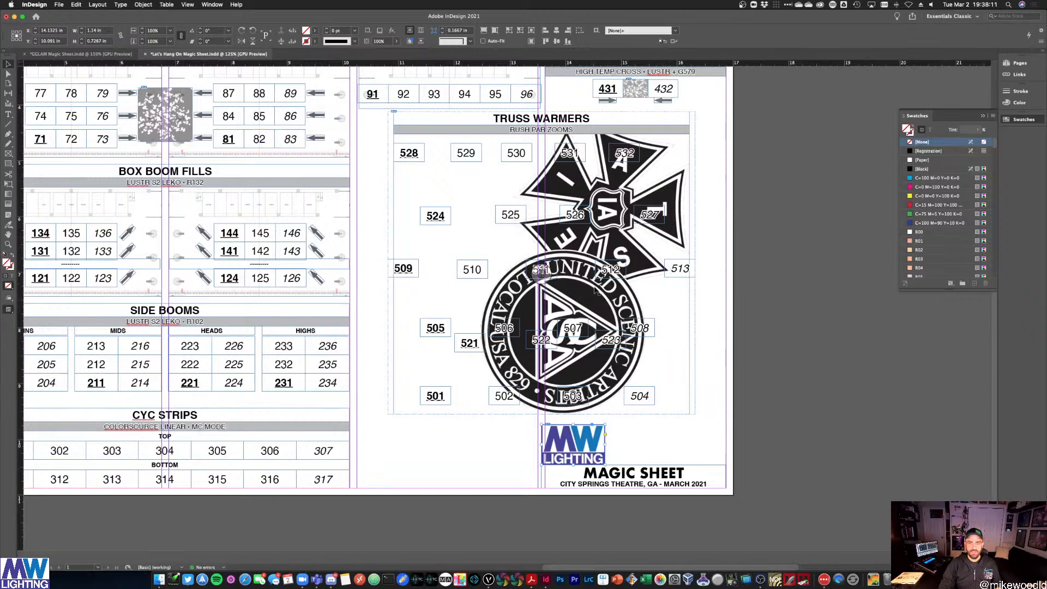
left_click(767, 355)
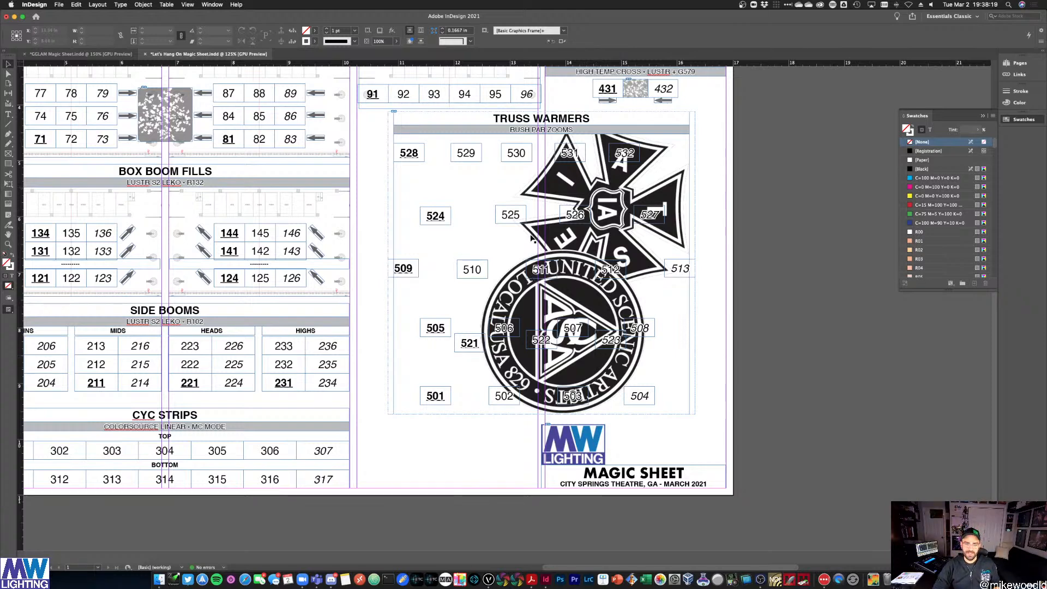
key("super+z")
Place usabug-for-website.png from the MS Live Stream folder as a separate image and move it over the TRUSS WARMERS section
key("ctrl+Up")
left_click(289, 240)
key("ctrl+Up")
left_click(311, 209)
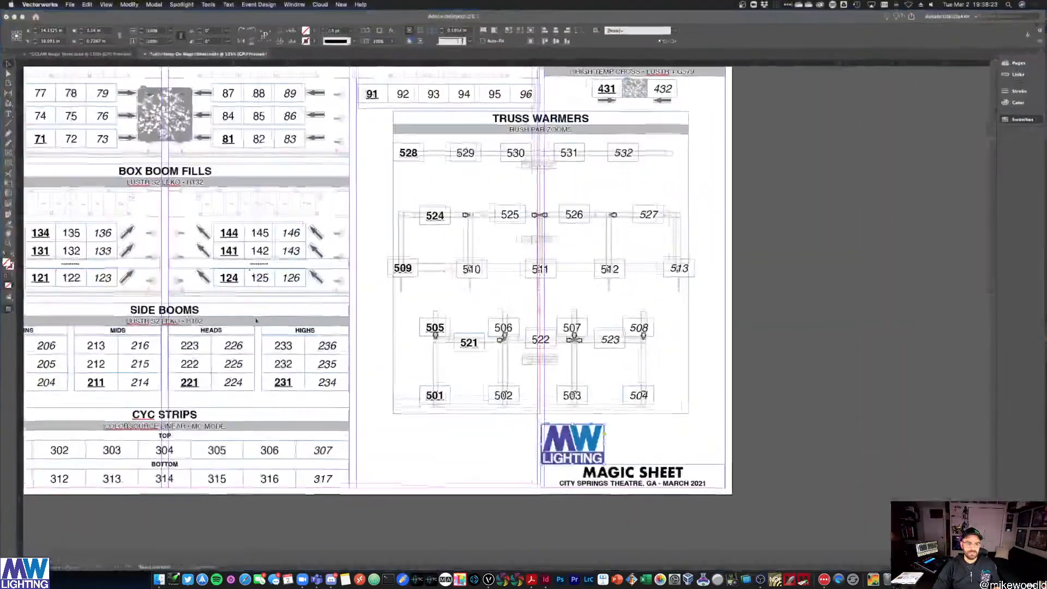
key("ctrl+Up")
left_click(153, 399)
left_click_drag(219, 262, 704, 431)
left_click_drag(772, 483, 424, 258)
Try to shrink the union logo frame to about 1.33 by 0.89 in and fit its content beside the MW Lighting logo
left_click_drag(356, 204, 645, 380)
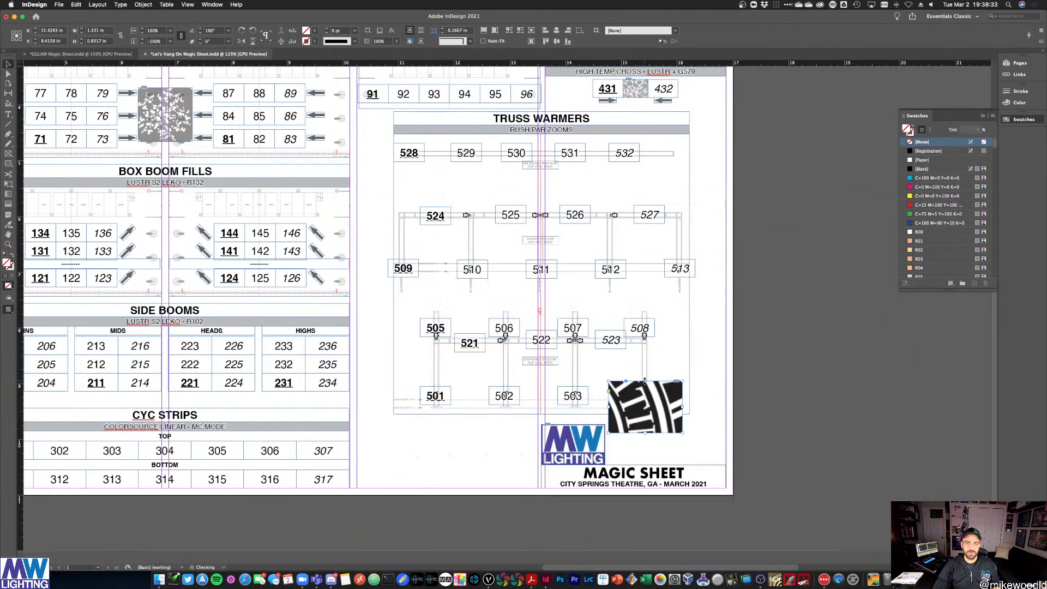
left_click_drag(677, 428, 687, 453)
right_click(687, 453)
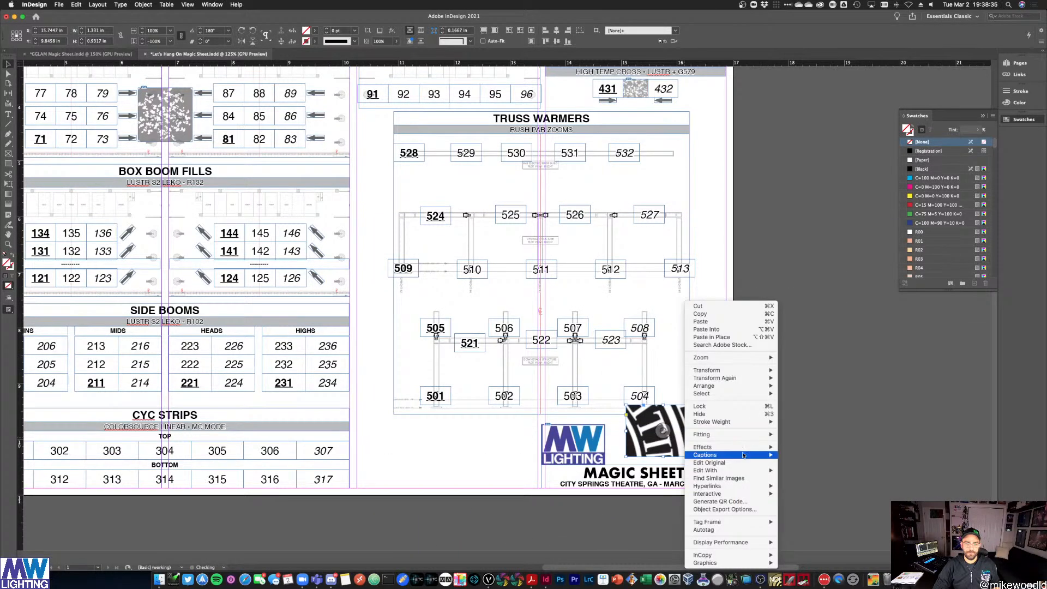
mouse_move(744, 434)
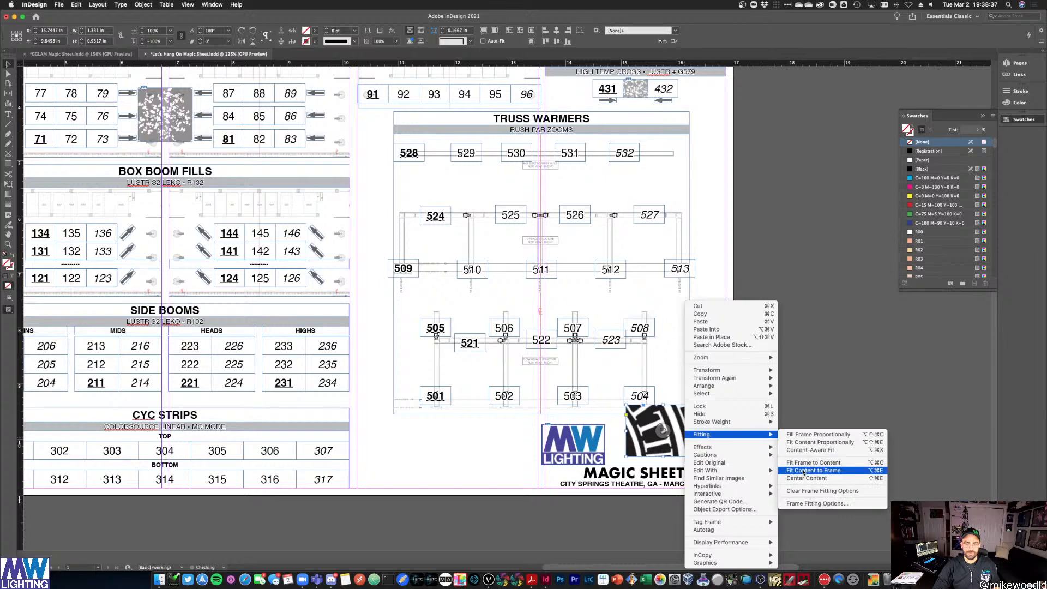
left_click(804, 471)
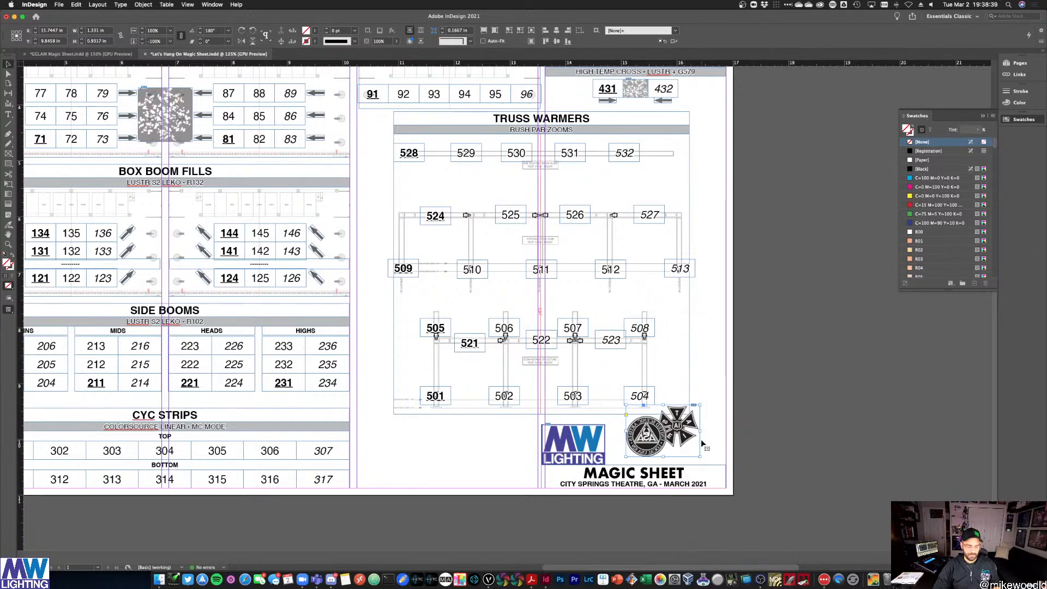
key("super+z")
key("super+z")
key("super+z")
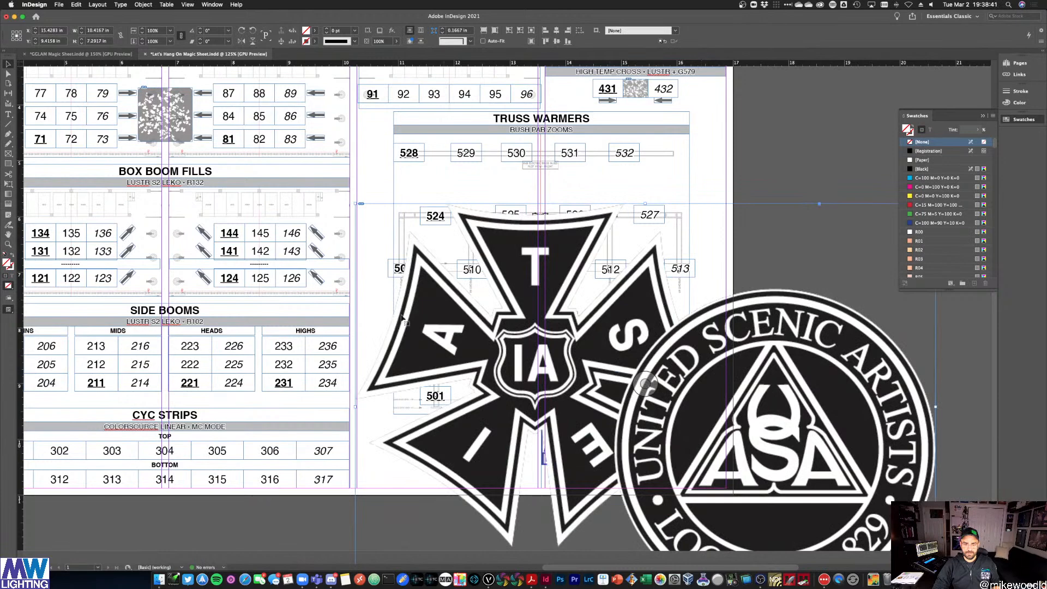
Shrink the union logo frame to about 1.66 in wide, fit the content to it, and move it above the title's right end
left_click_drag(355, 204, 599, 374)
right_click(634, 410)
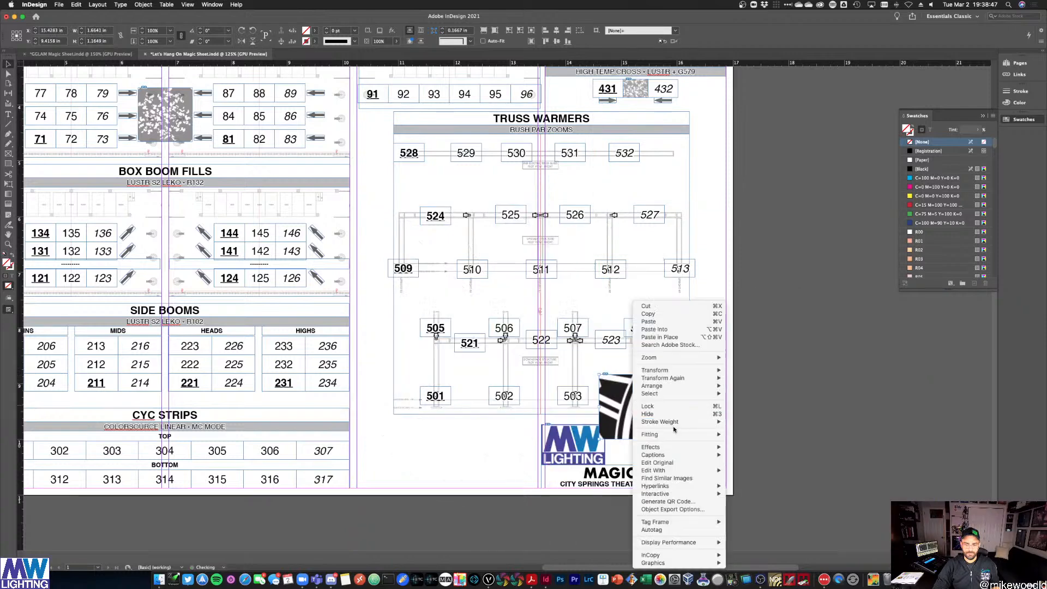
mouse_move(711, 435)
left_click(756, 470)
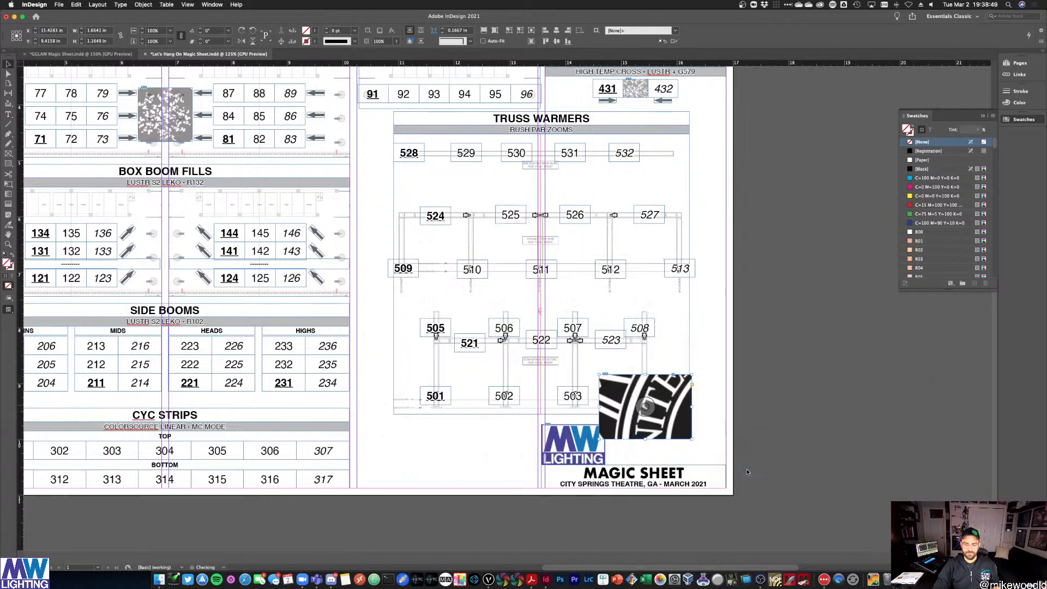
left_click_drag(694, 414, 728, 439)
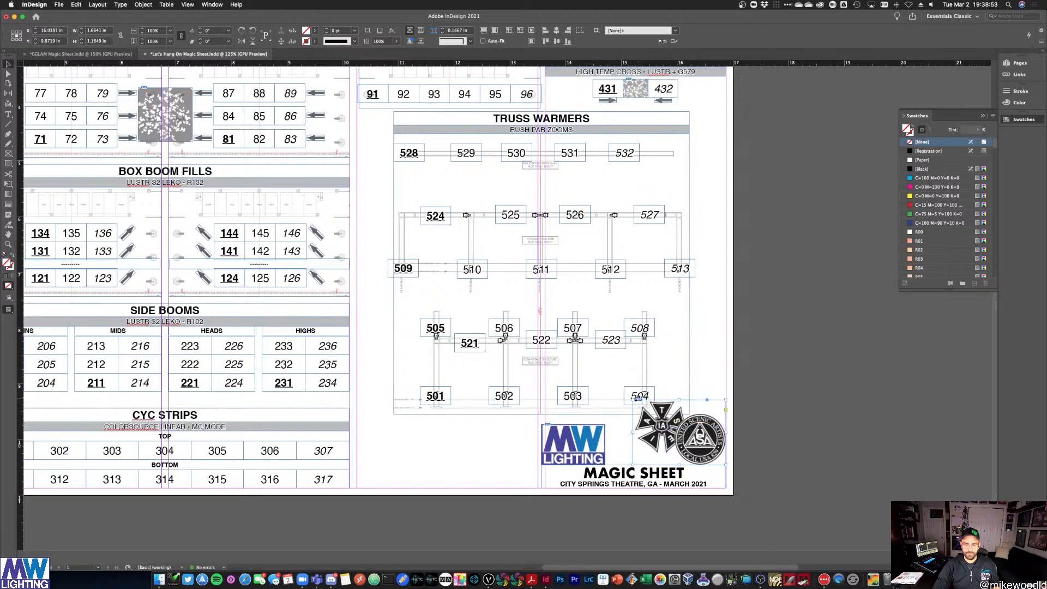
Shrink the union logo frame further to about 0.73 in wide and refit its content to the frame
left_click_drag(634, 400, 687, 437)
right_click(696, 447)
mouse_move(724, 434)
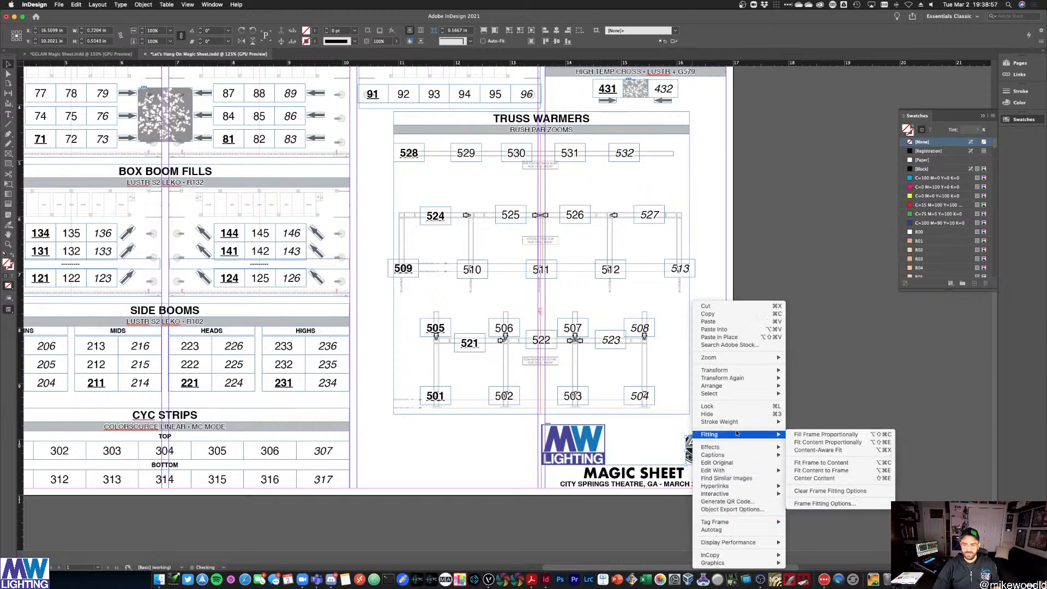
left_click(822, 470)
left_click(788, 426)
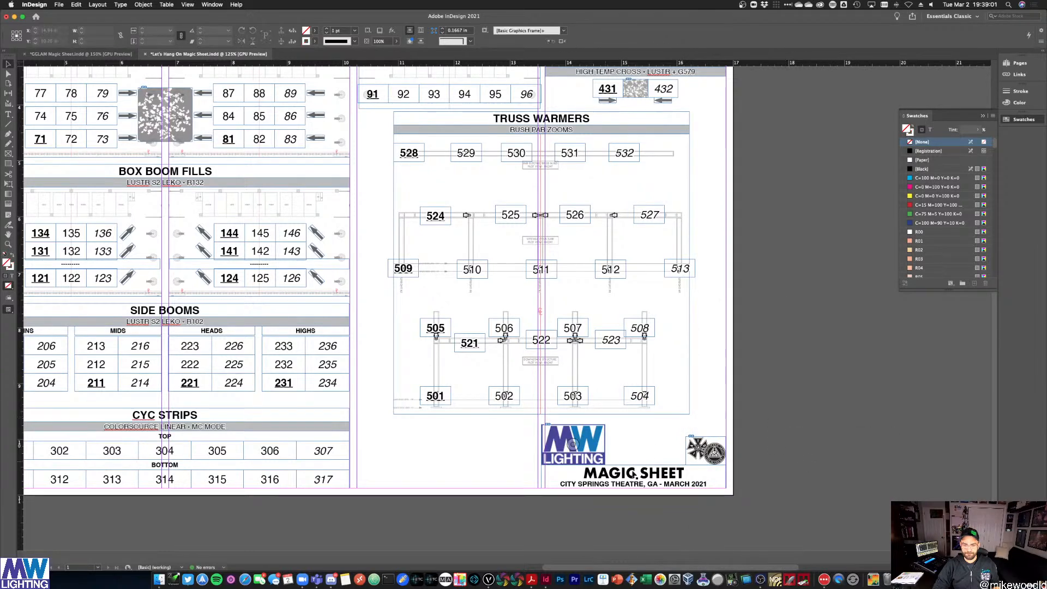
Place CSTC_LHO_LOGO_3000X3000.png at the page's right edge in a frame about 0.91 in square and fit the content to it
key("ctrl+Up")
left_click(196, 381)
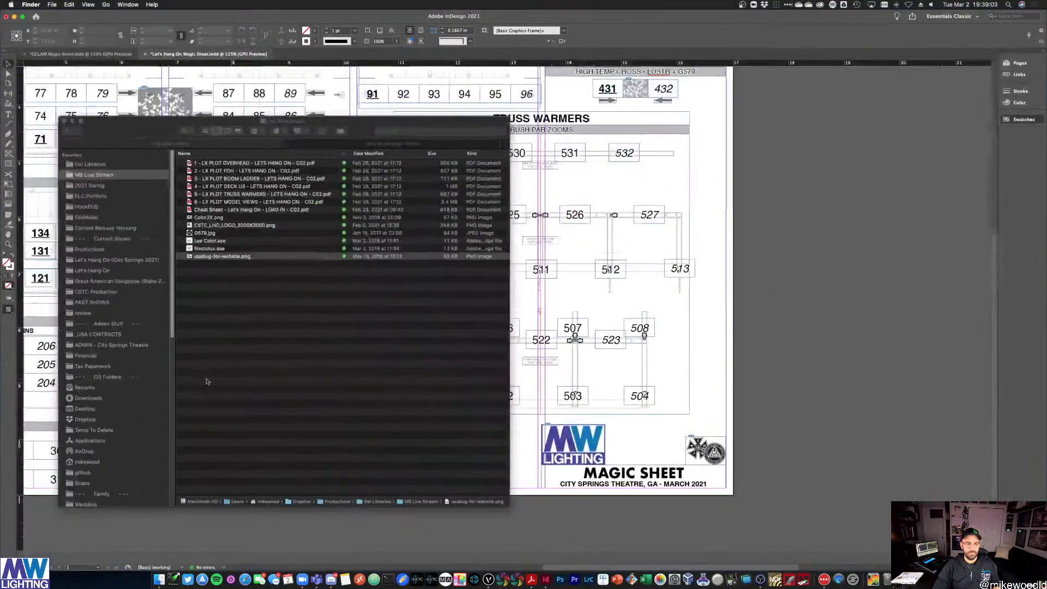
left_click(209, 266)
left_click_drag(212, 227, 695, 325)
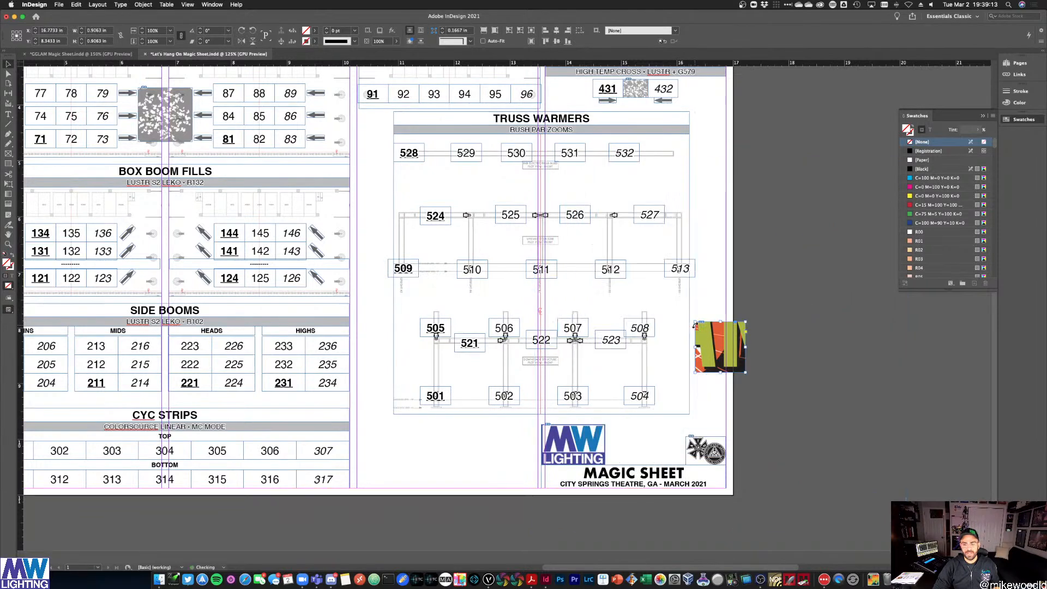
right_click(702, 334)
mouse_move(752, 434)
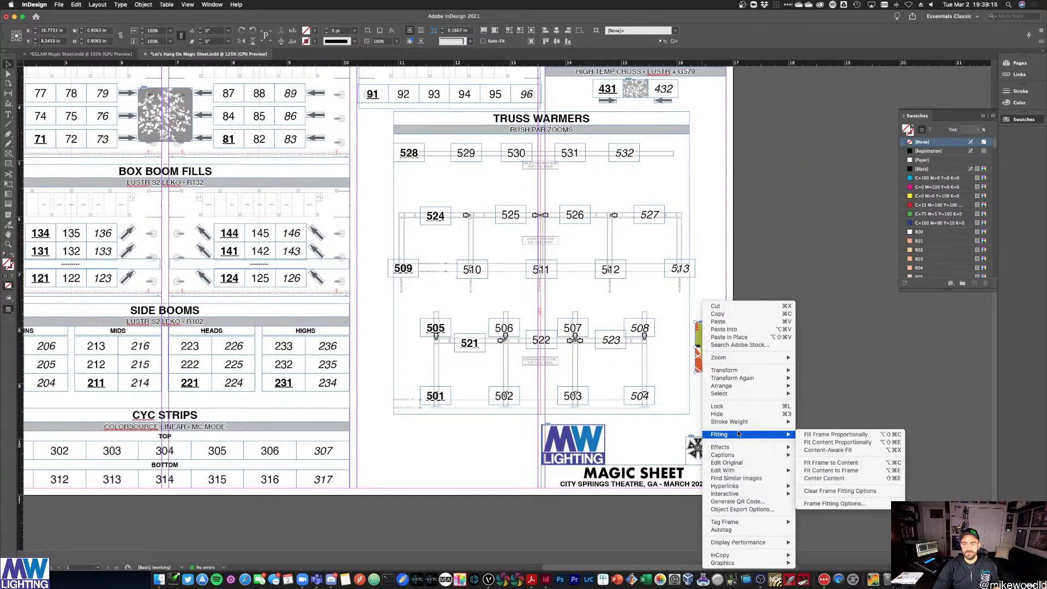
left_click(818, 471)
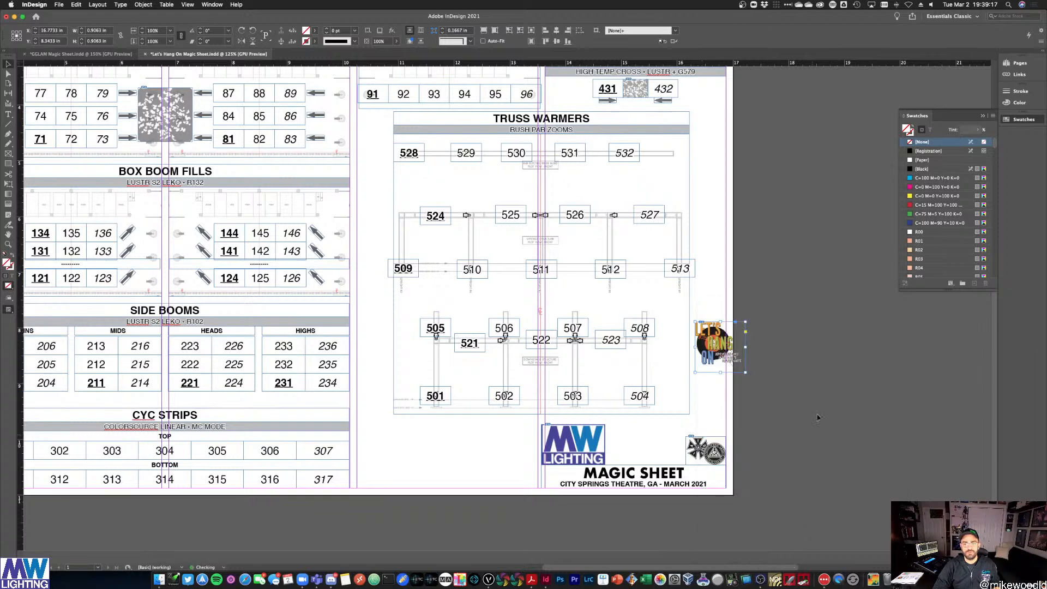
Move the Let's Hang On logo above the title's right end and the union logo between it and the MW Lighting logo
left_click_drag(733, 371, 651, 448)
left_click_drag(716, 450, 741, 363)
left_click_drag(668, 464, 710, 465)
left_click(795, 463)
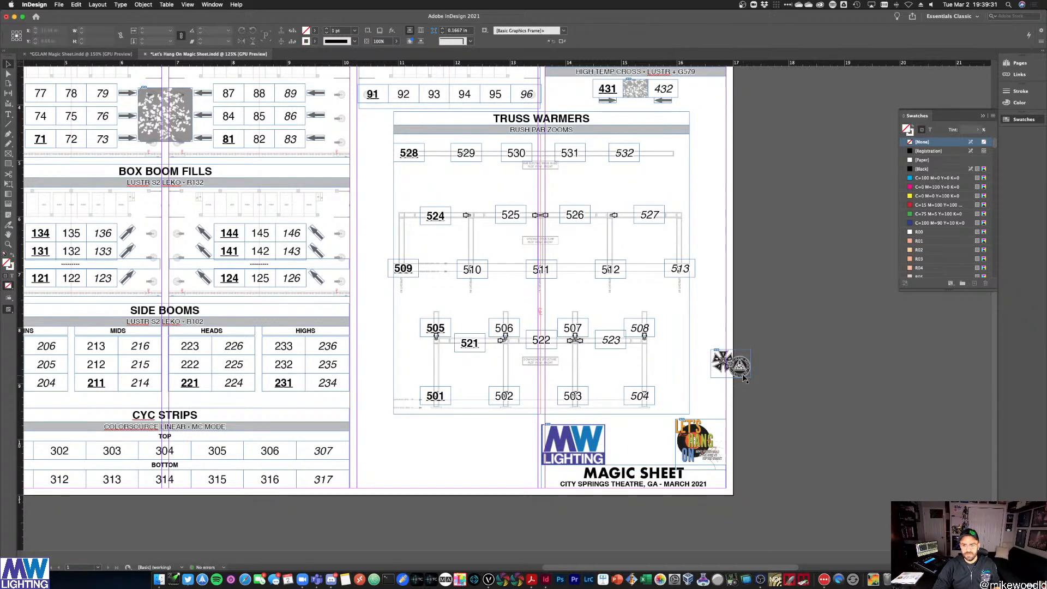
left_click_drag(745, 373, 653, 452)
left_click(801, 392)
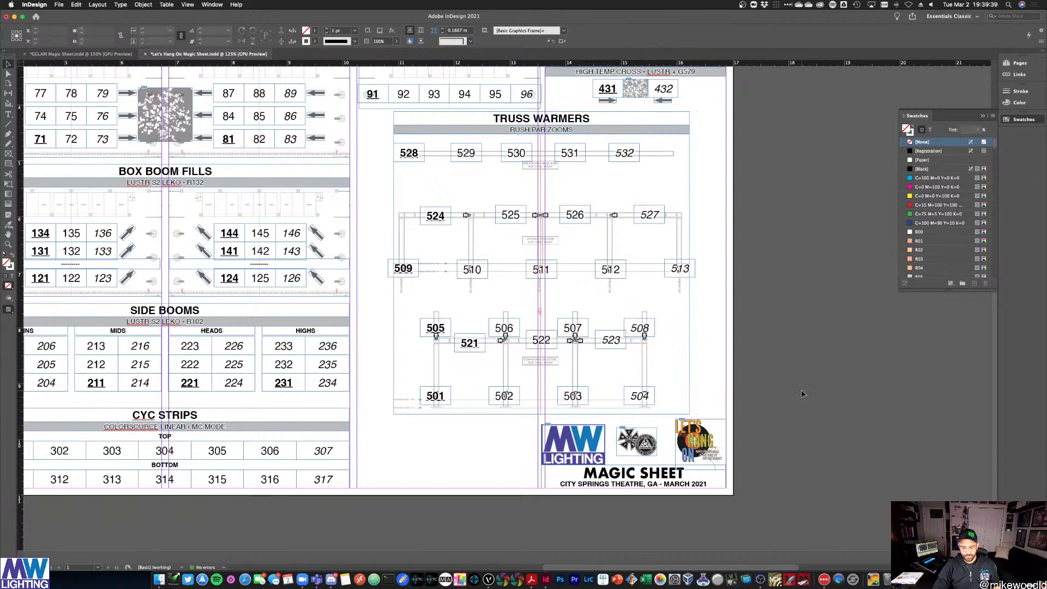
key("super+minus")
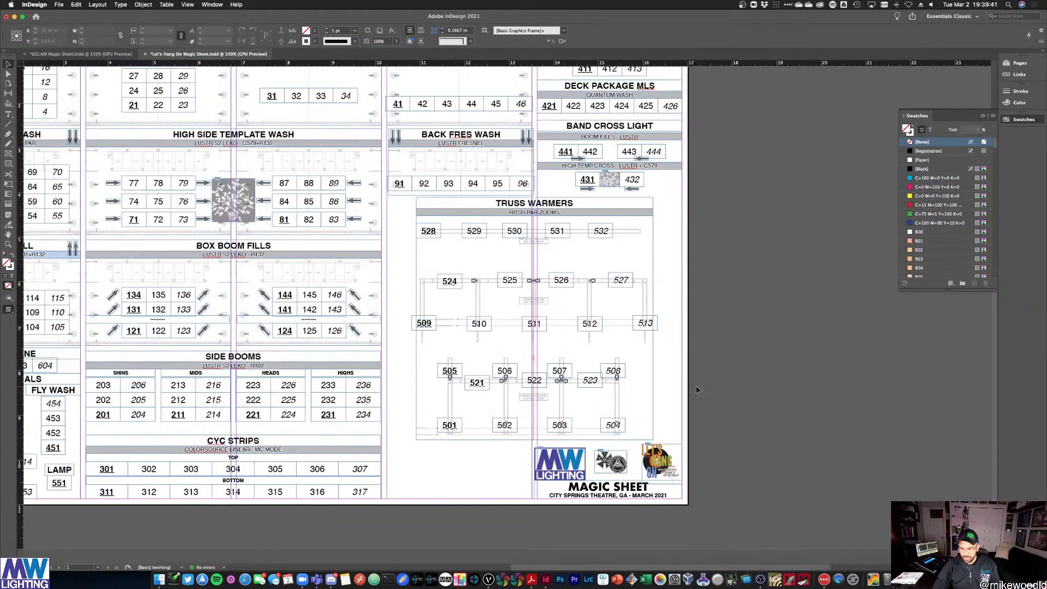
key("super+minus")
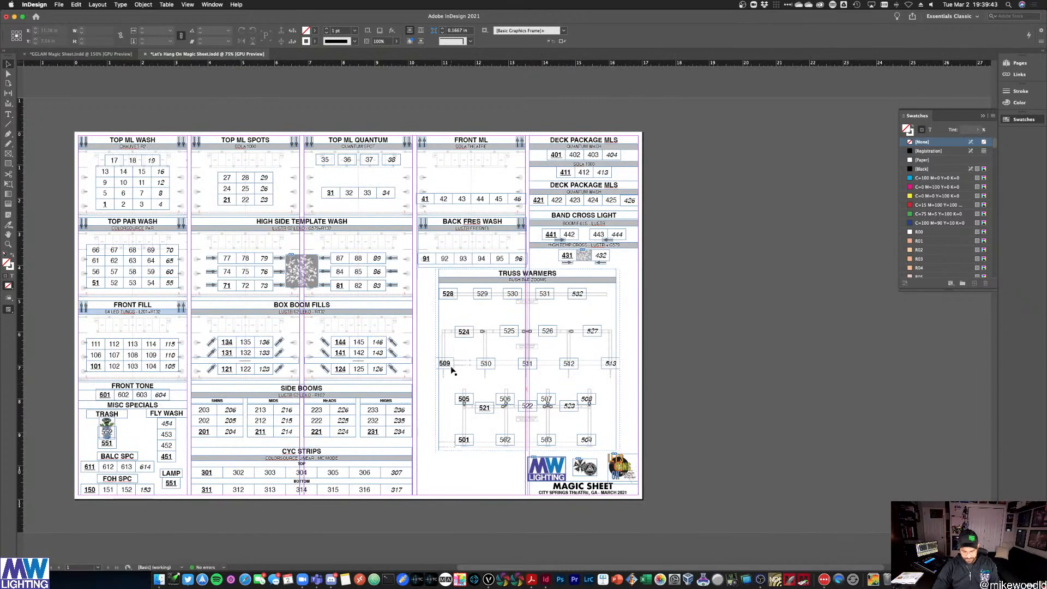
key("super+equal")
scroll(451, 370, "left", 2)
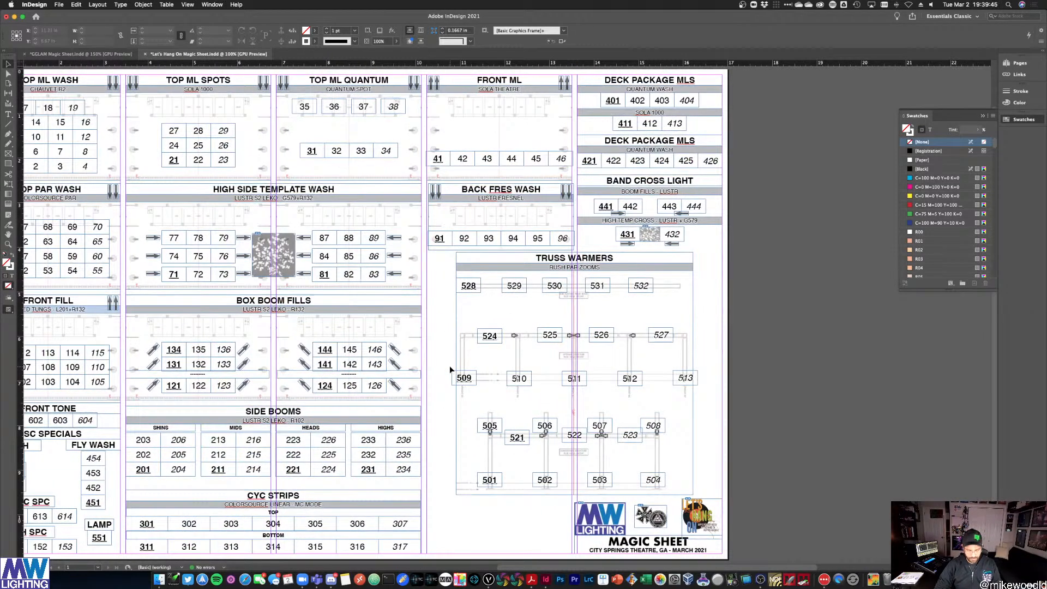
key("super+minus")
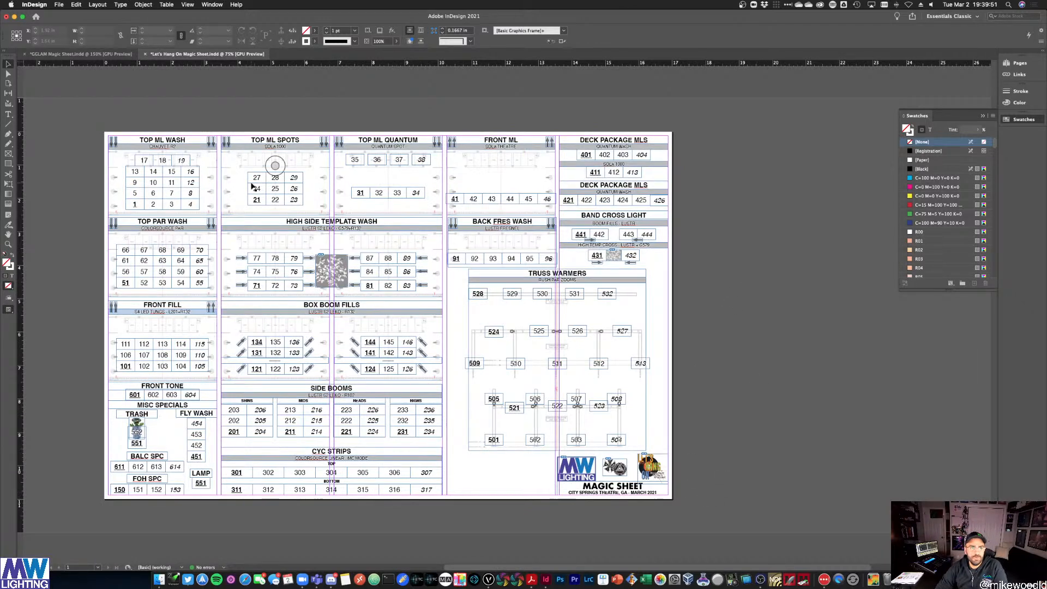
Hide the frame edges on the magic sheet
left_click(212, 5)
mouse_move(187, 4)
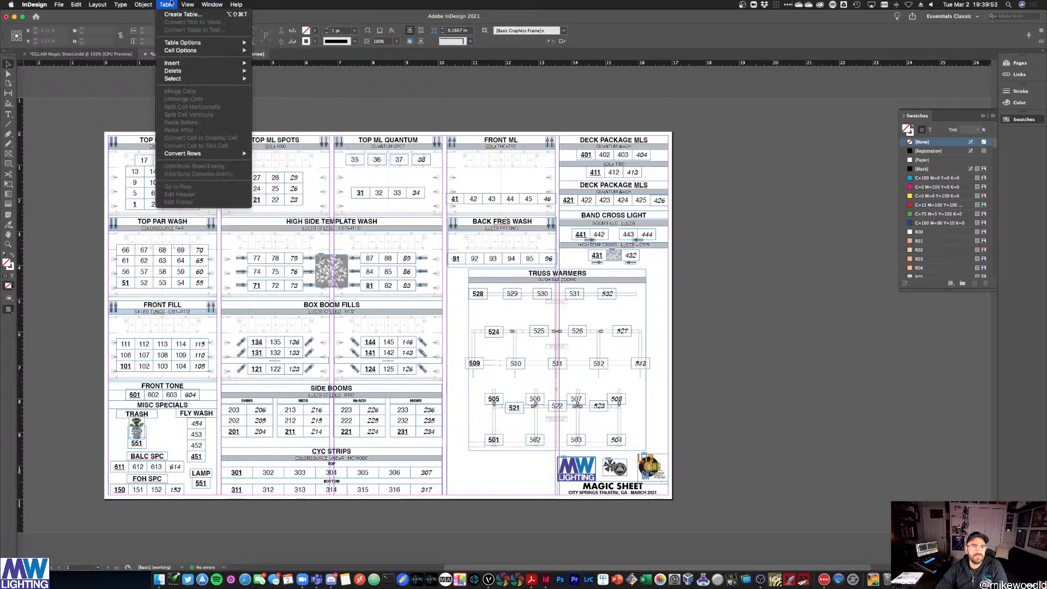
mouse_move(228, 166)
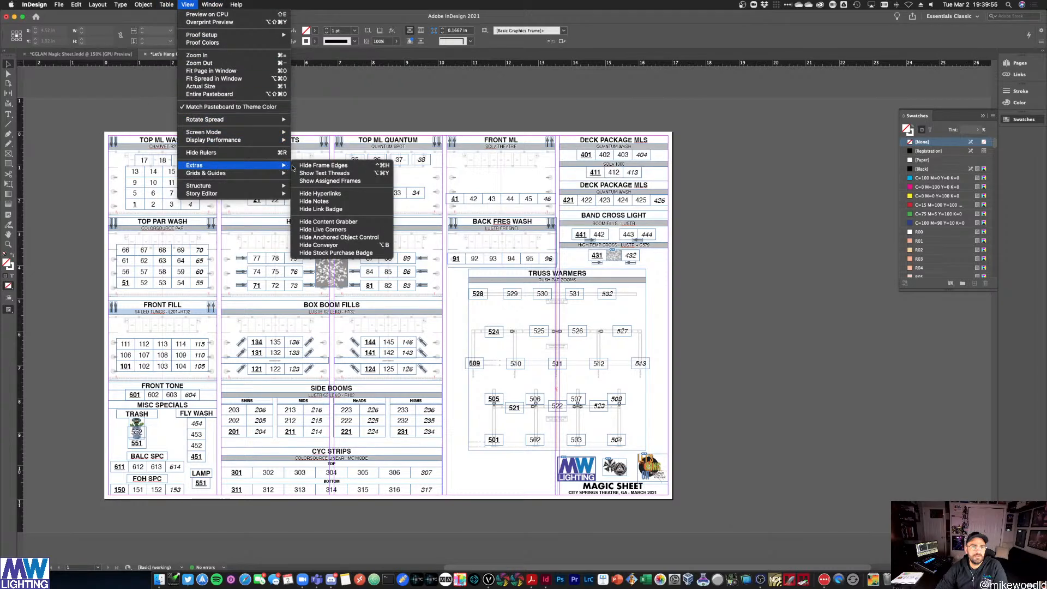
left_click(323, 165)
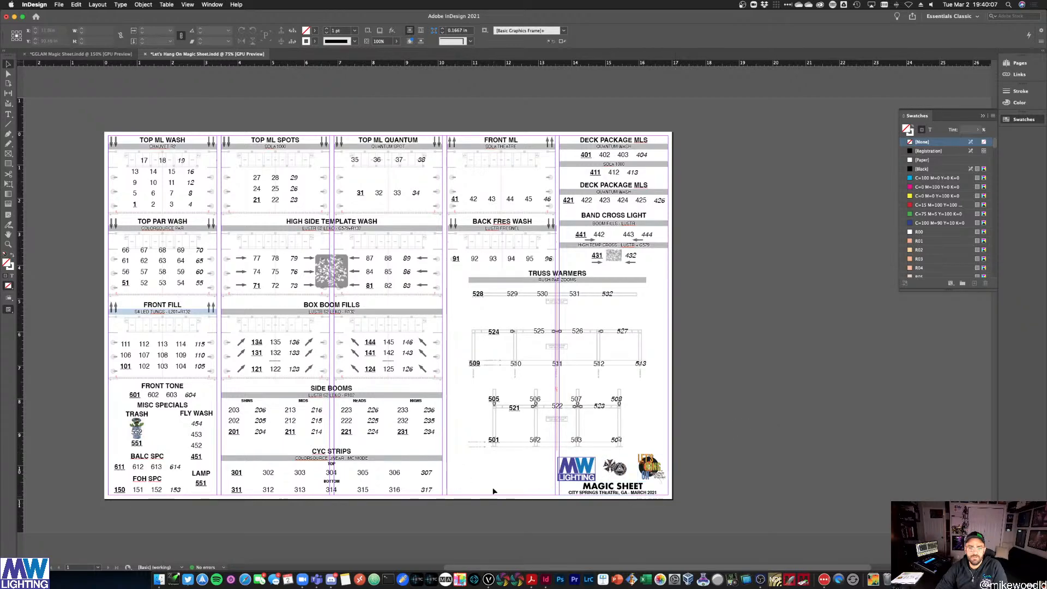
Draw a rectangle about 3.31 by 2.44 in around the TOP ML WASH section and give it a black stroke
left_click(8, 163)
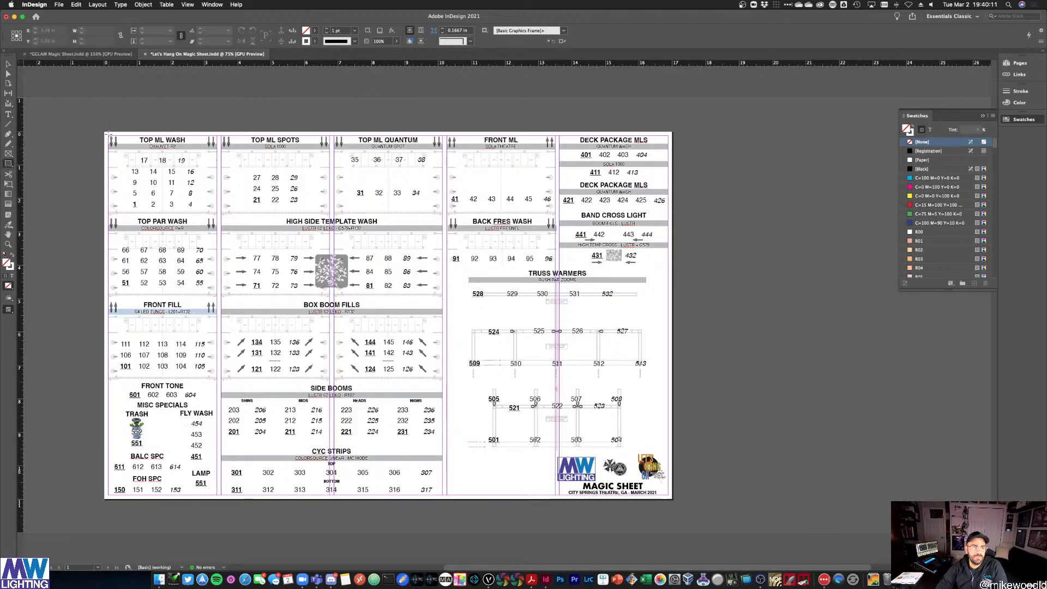
left_click_drag(108, 132, 219, 218)
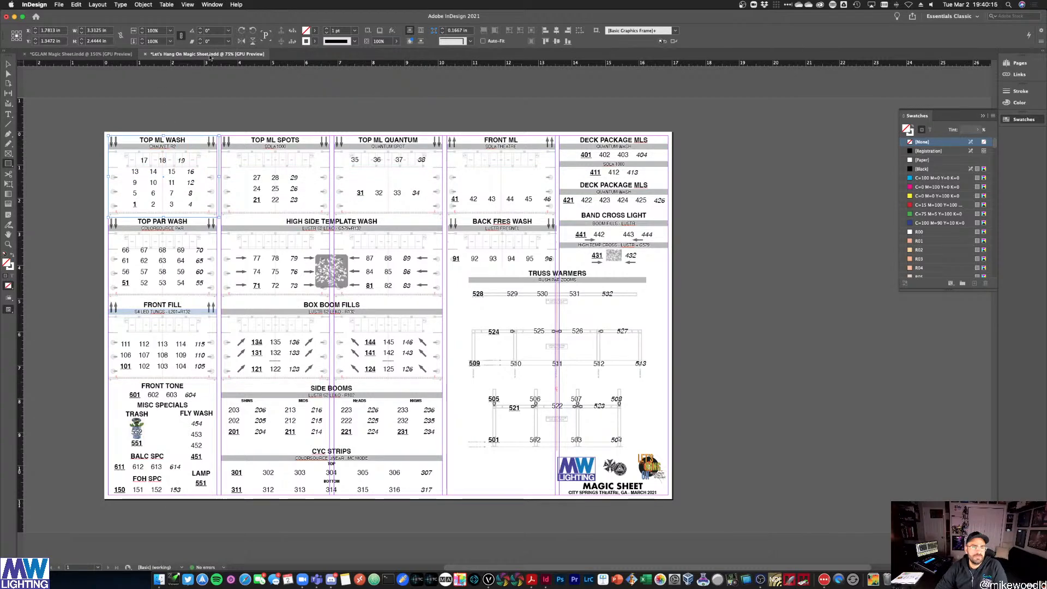
left_click(315, 33)
left_click(315, 36)
left_click(315, 42)
scroll(255, 96, "up", 5)
left_click(255, 93)
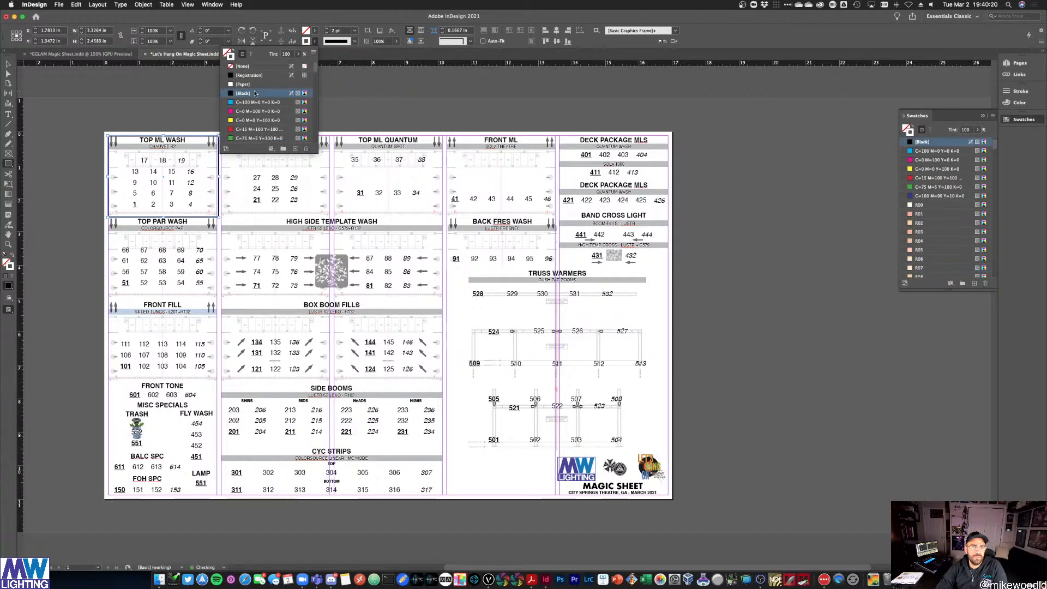
Set the stroke weight of the TOP ML WASH border to 0.75 pt and deselect it
left_click(326, 34)
left_click(327, 33)
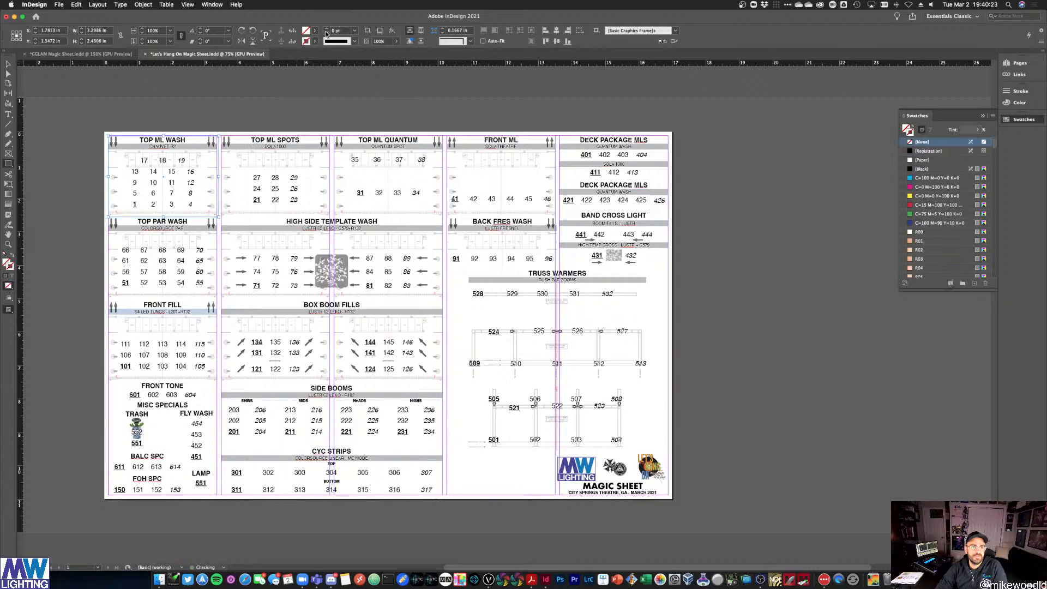
left_click(326, 28)
type("0.75")
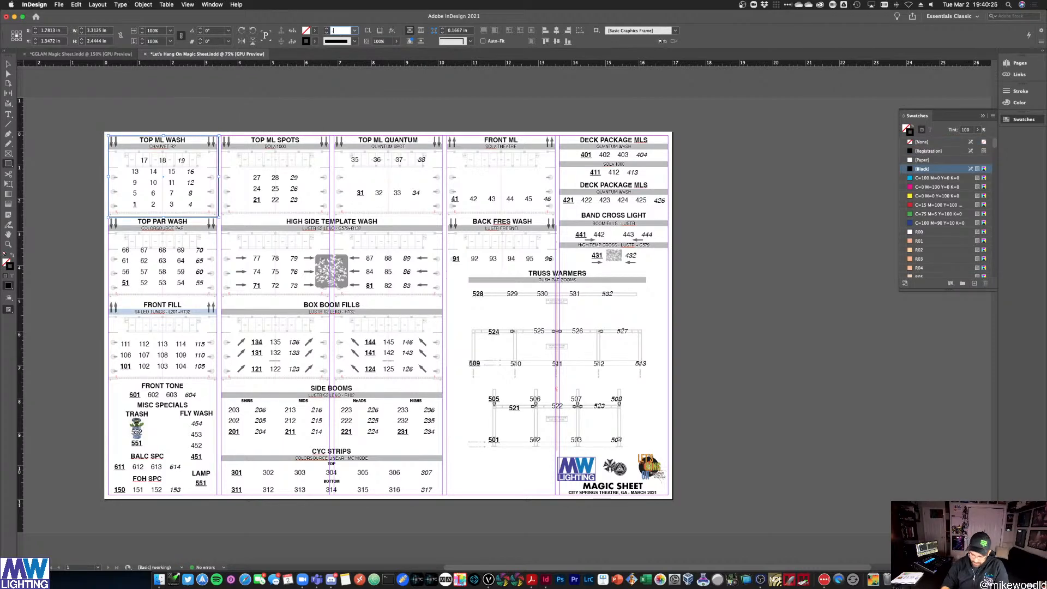
key("Return")
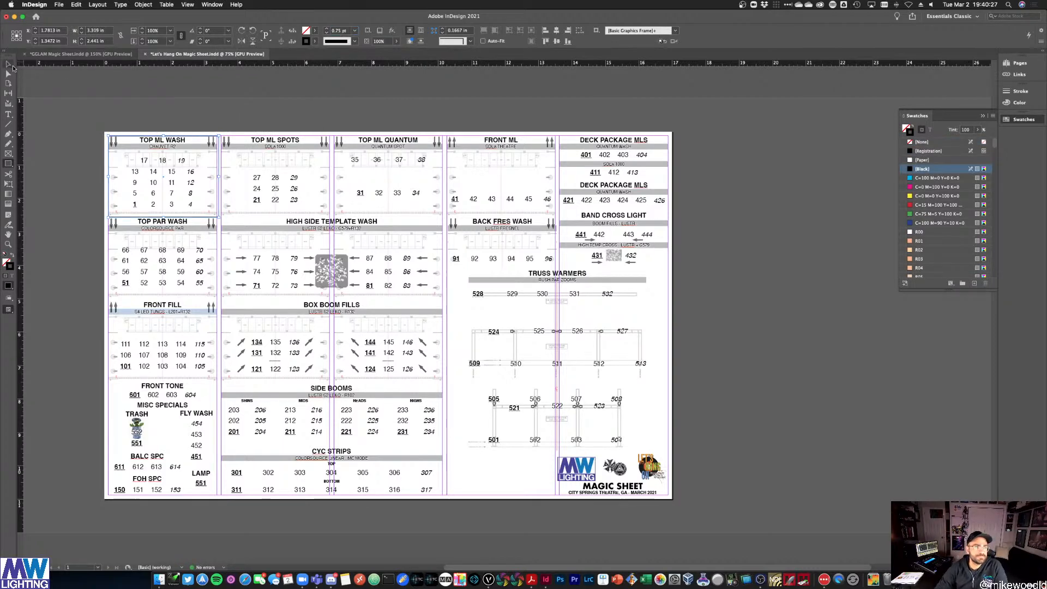
left_click(52, 82)
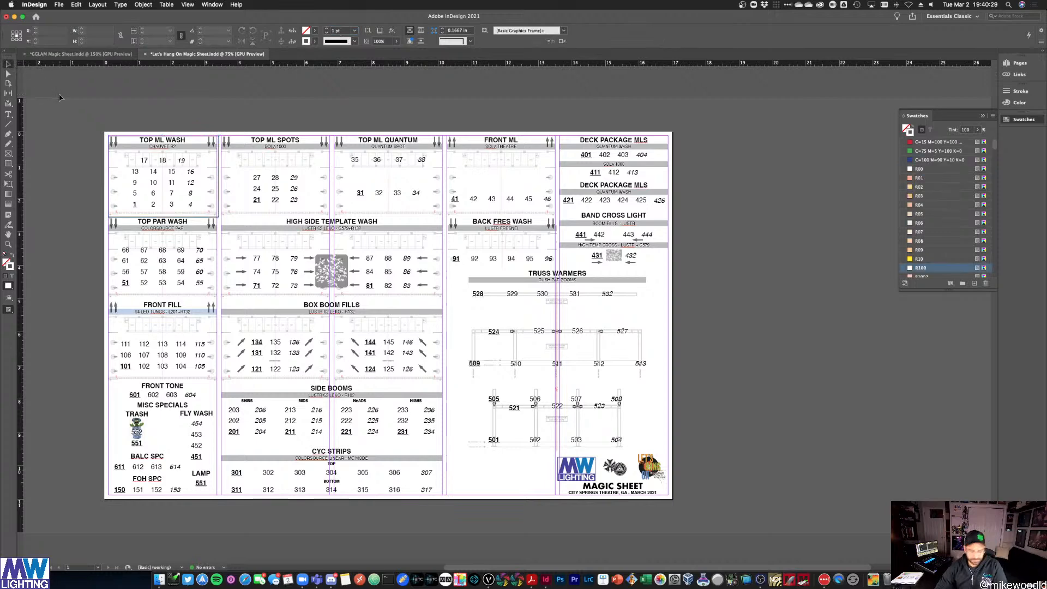
Shrink the TOP ML WASH border to the column guides, about 3.25 by 2.37 in
key("super+equal")
key("super+equal")
scroll(130, 138, "left", 20)
scroll(131, 139, "up", 3)
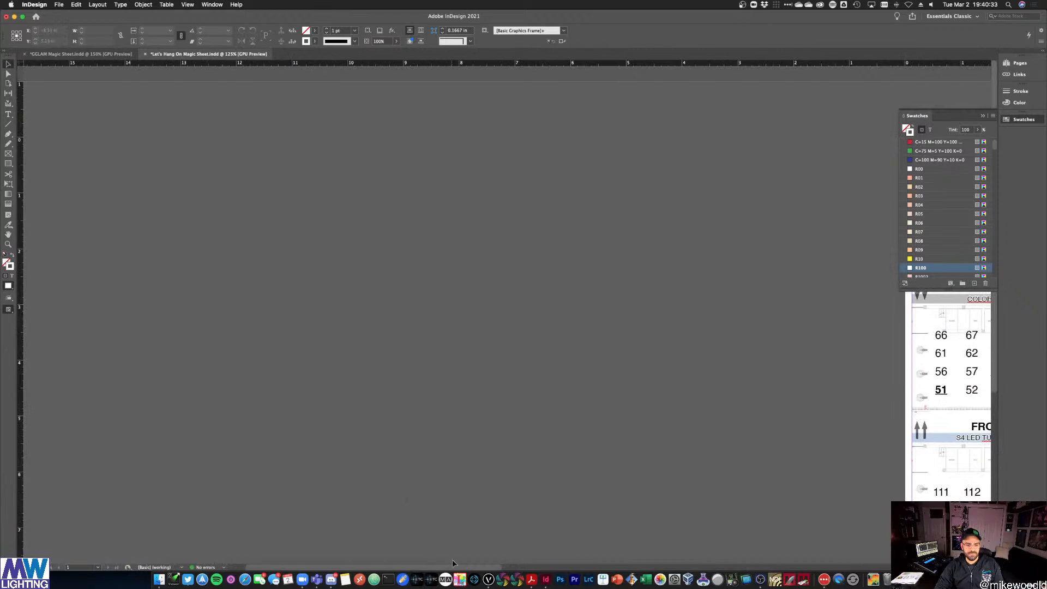
left_click_drag(452, 568, 607, 551)
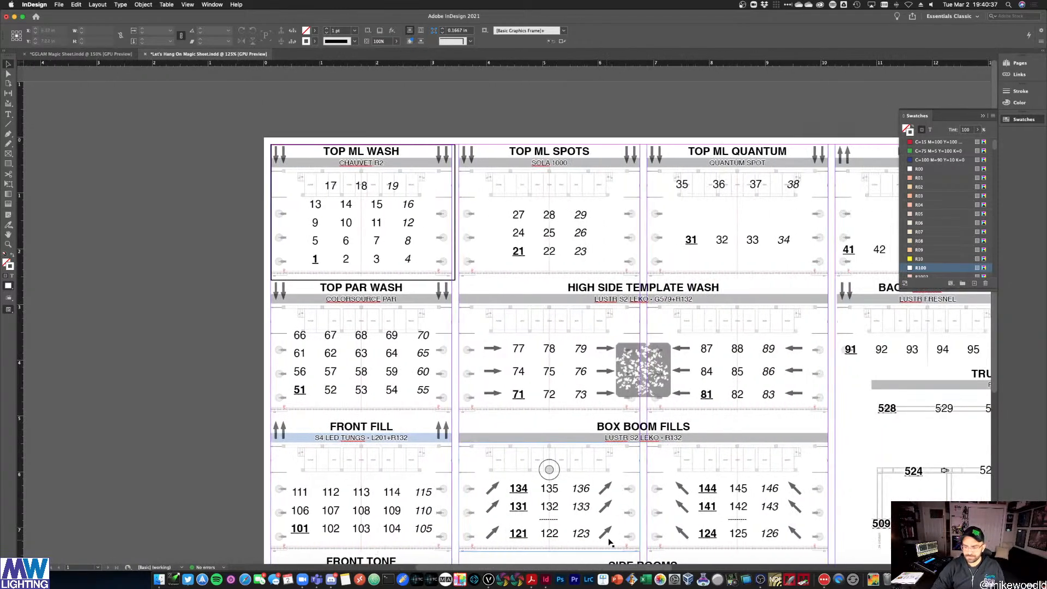
left_click(455, 281)
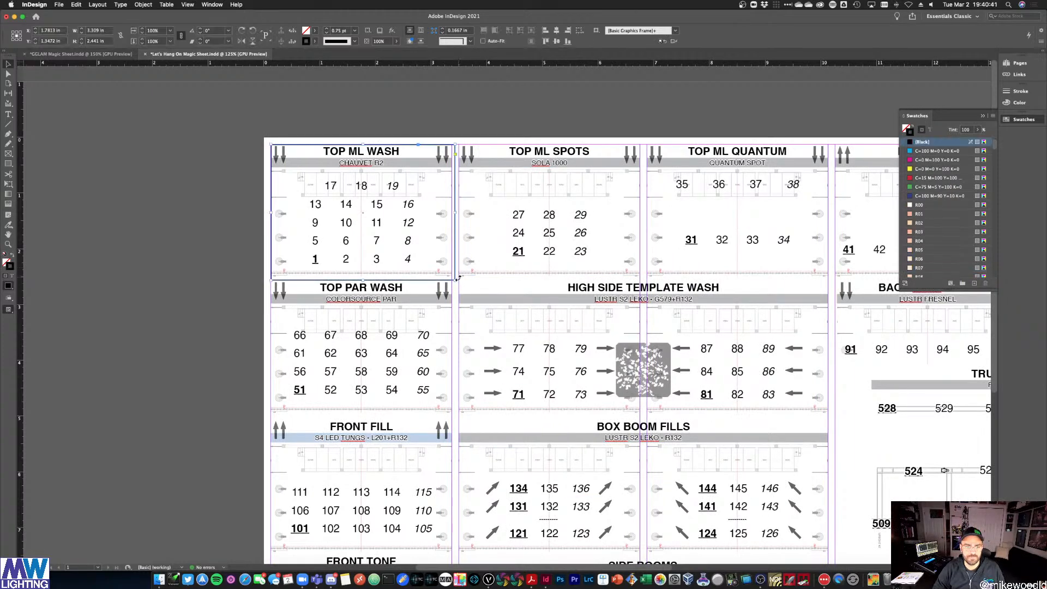
left_click_drag(455, 280, 450, 277)
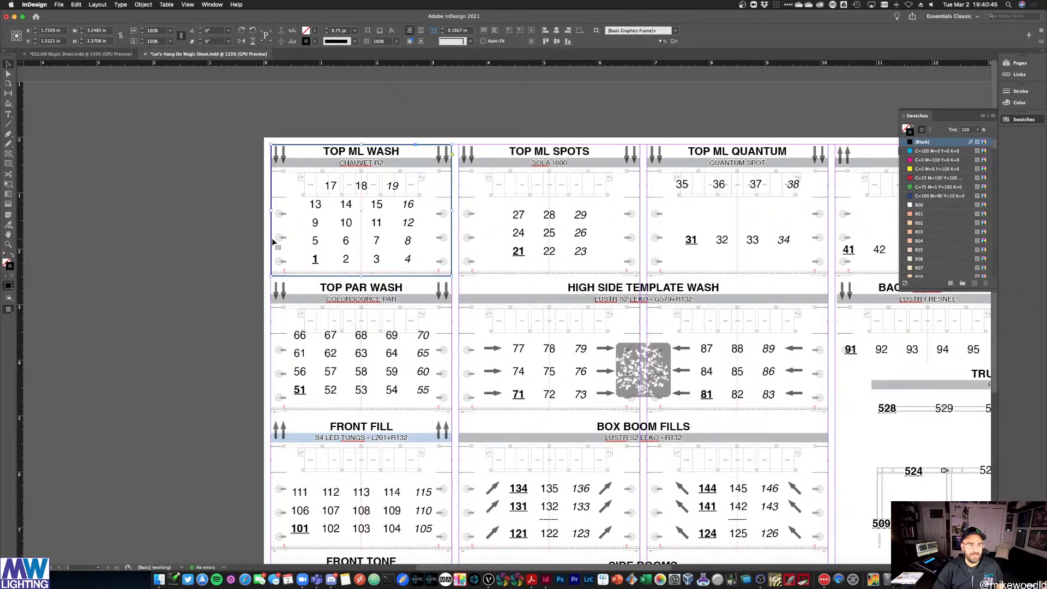
Place copies of the TOP ML WASH border around the TOP PAR WASH and TOP ML SPOTS sections
left_click_drag(273, 240, 275, 359)
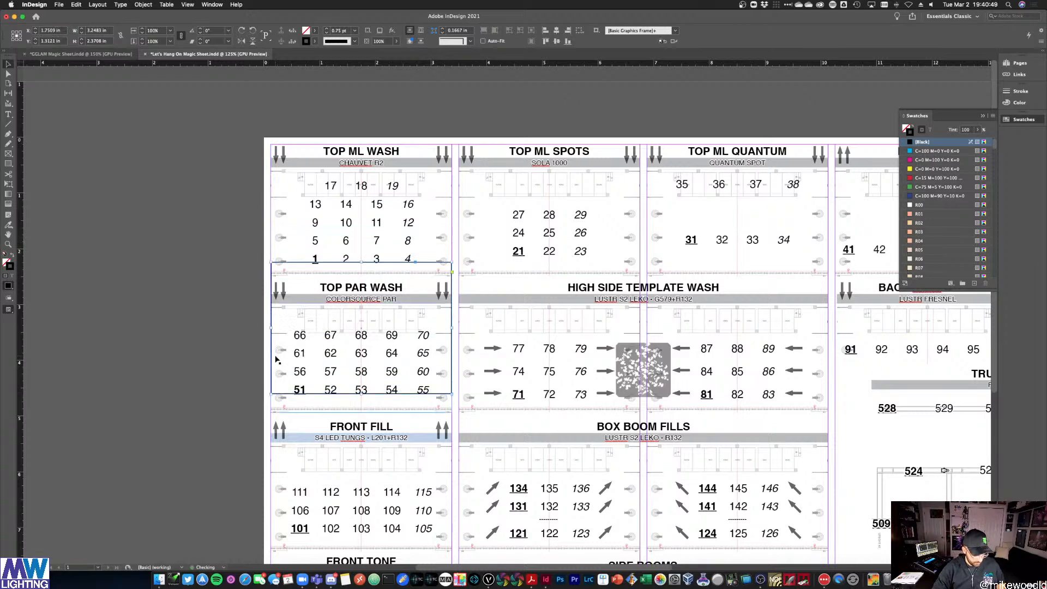
key("super+z")
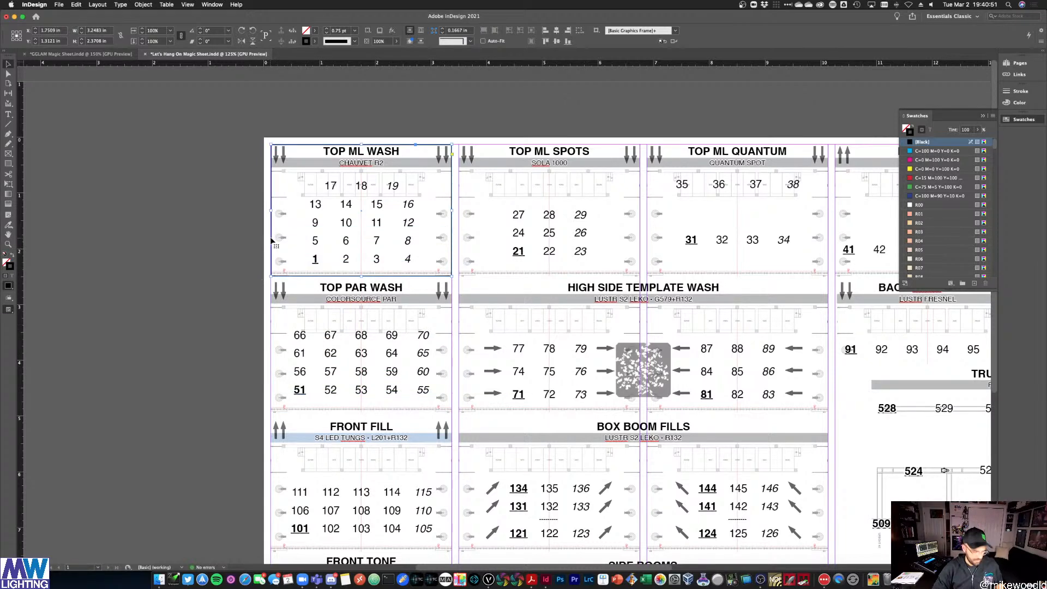
left_click_drag(272, 242, 270, 378)
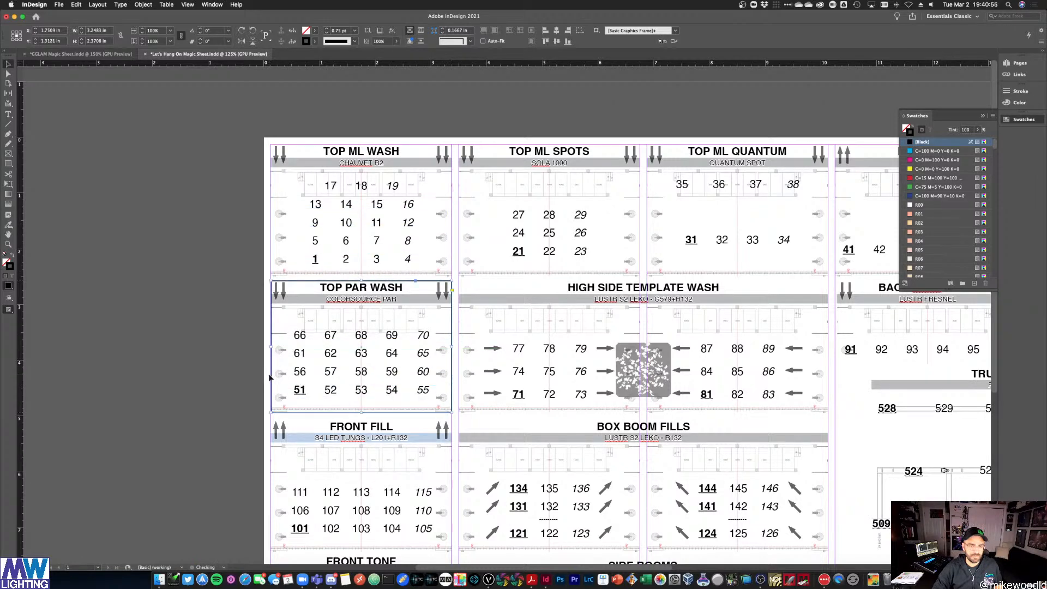
left_click_drag(271, 324, 460, 201)
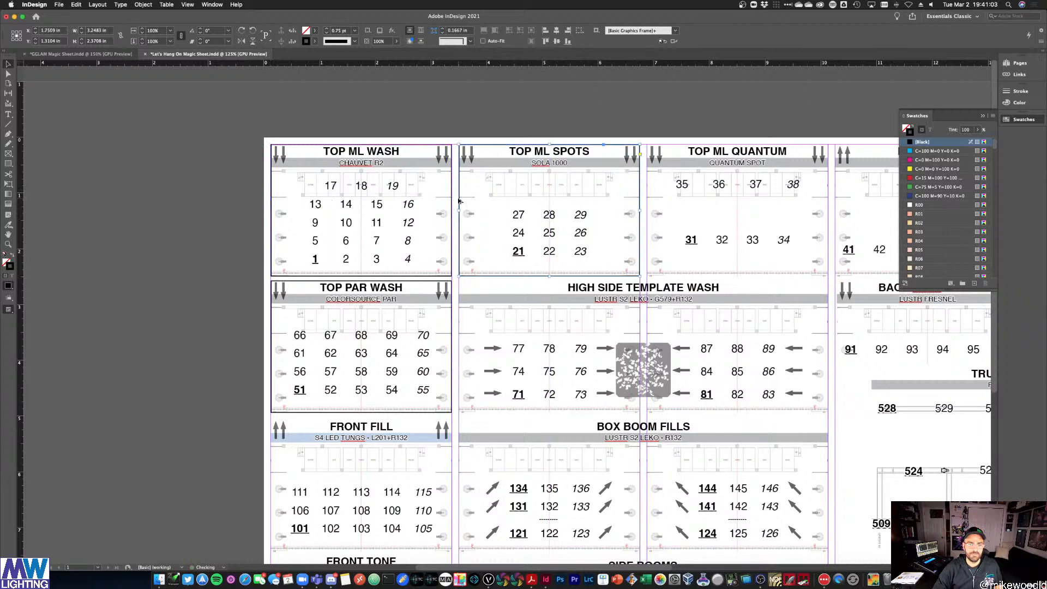
Copy the border around FRONT FILL and again below it, resizing that second copy to enclose both FRONT TONE and MISC SPECIALS
scroll(367, 295, "down", 8)
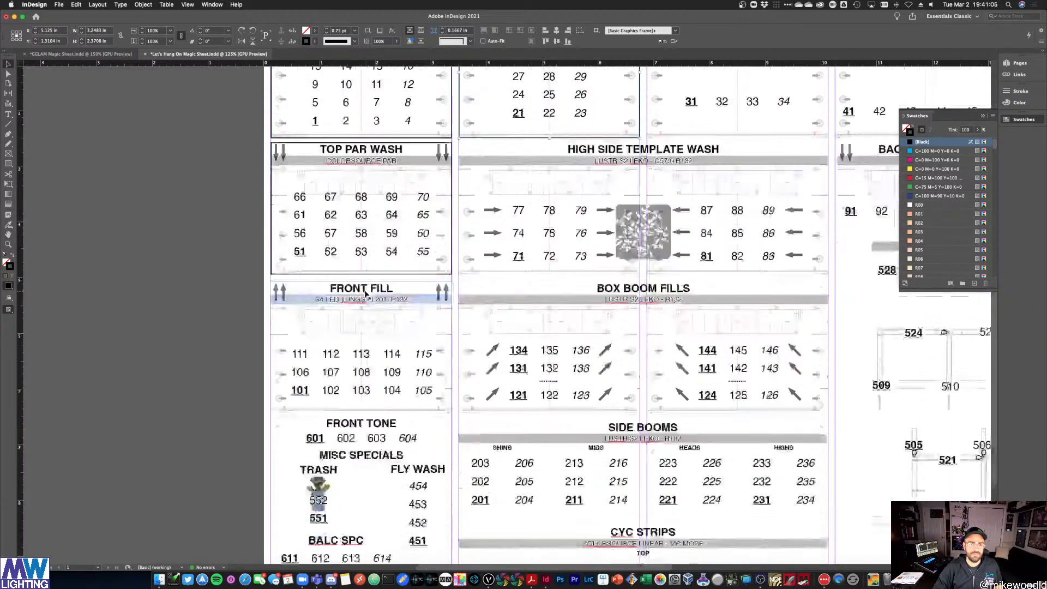
left_click_drag(282, 189, 276, 210)
left_click(267, 164)
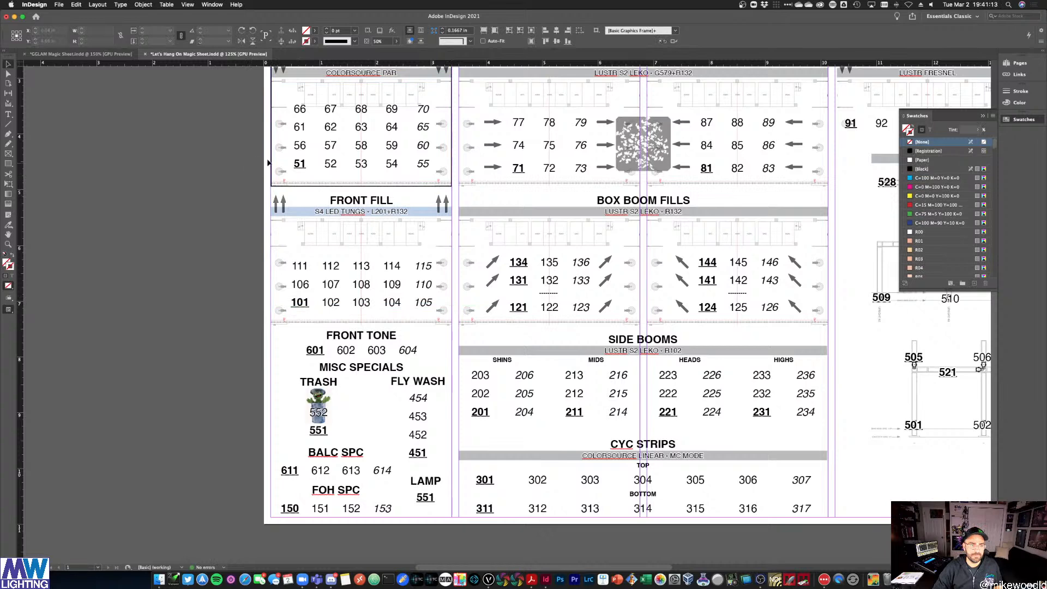
scroll(369, 206, "up", 5)
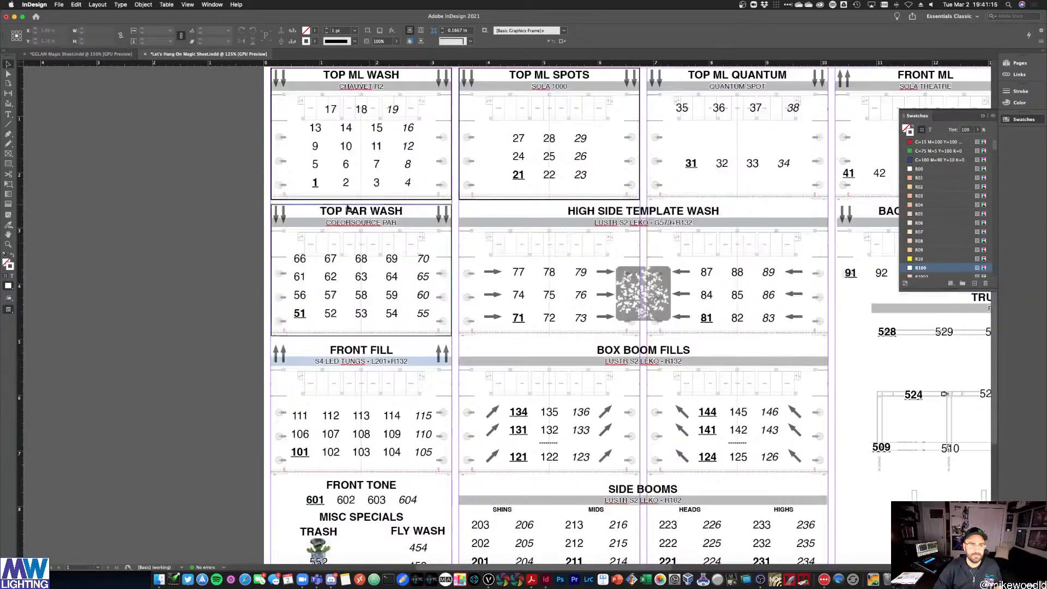
left_click(271, 200)
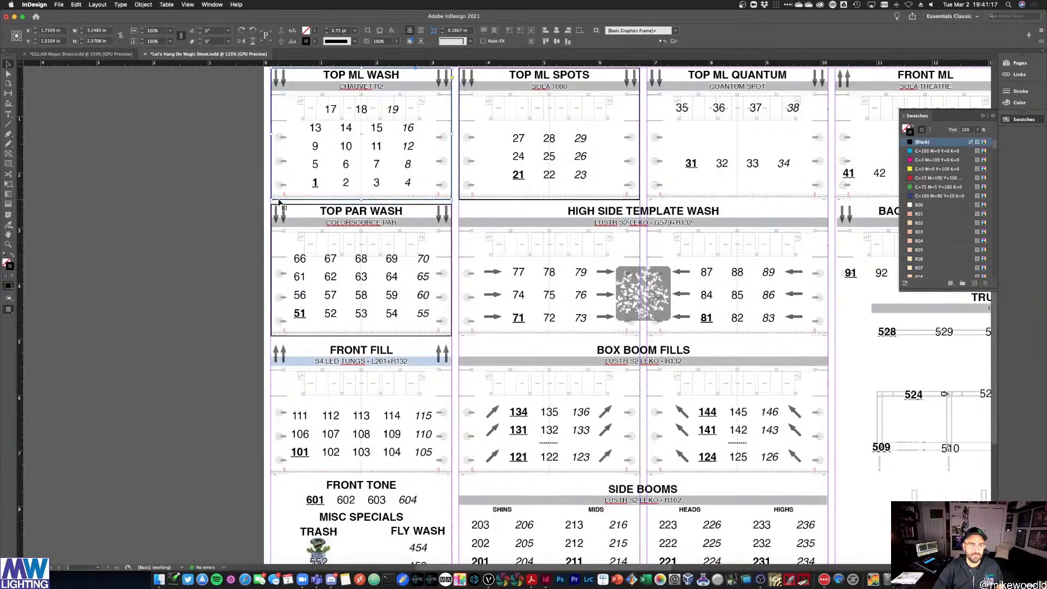
left_click_drag(279, 201, 273, 477)
scroll(276, 423, "down", 5)
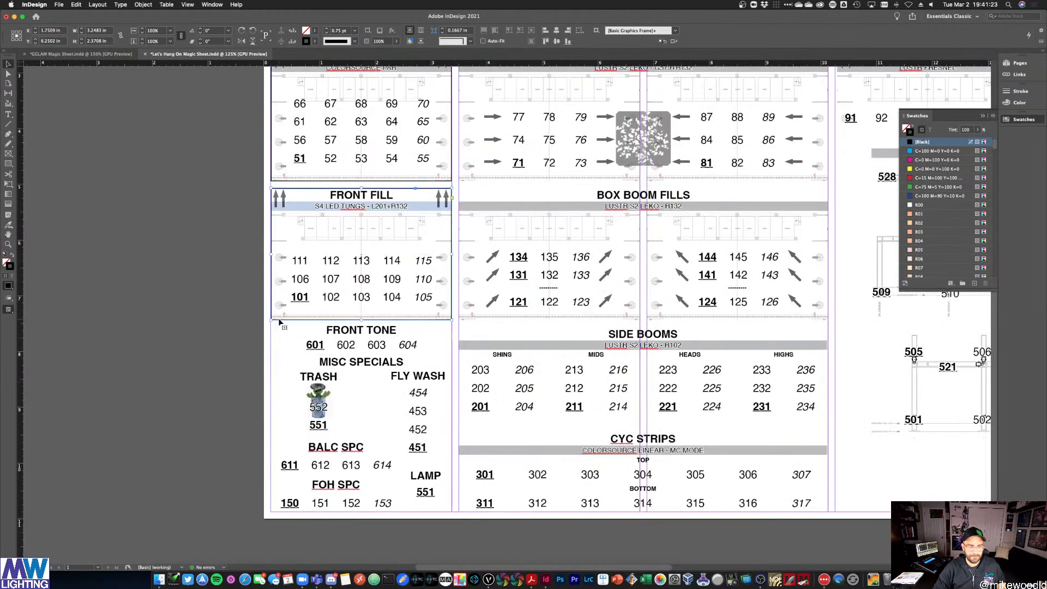
left_click_drag(279, 322, 286, 514)
left_click_drag(360, 383, 370, 326)
Nudge the MISC SPECIALS and FRONT TONE blocks slightly down inside their shared border
left_click(329, 369)
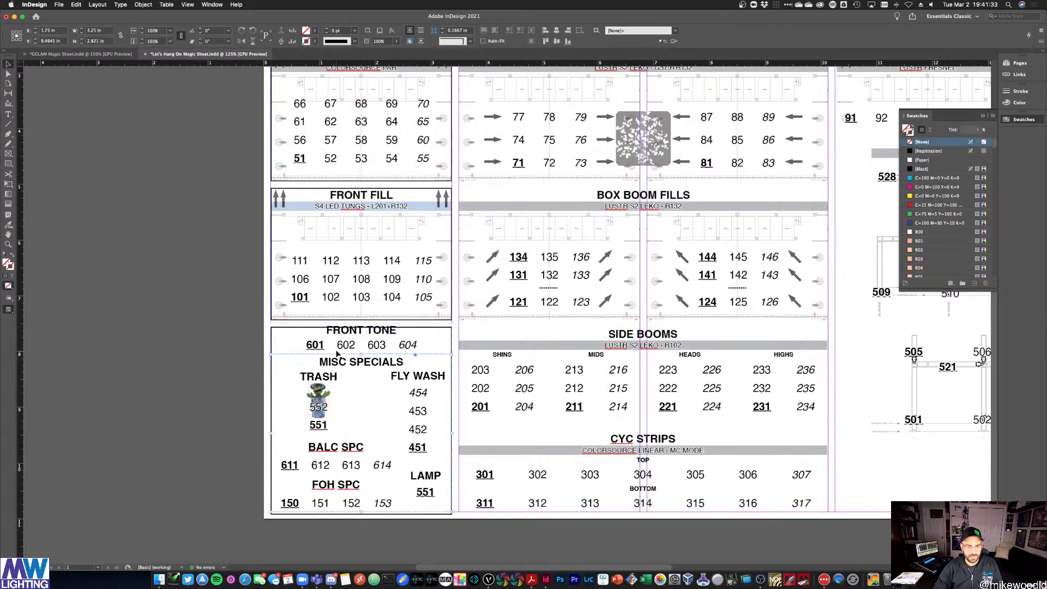
key("Down")
key("Down")
left_click(341, 349)
key("Down")
key("Down")
key("Down")
key("Down")
key("Down")
key("Down")
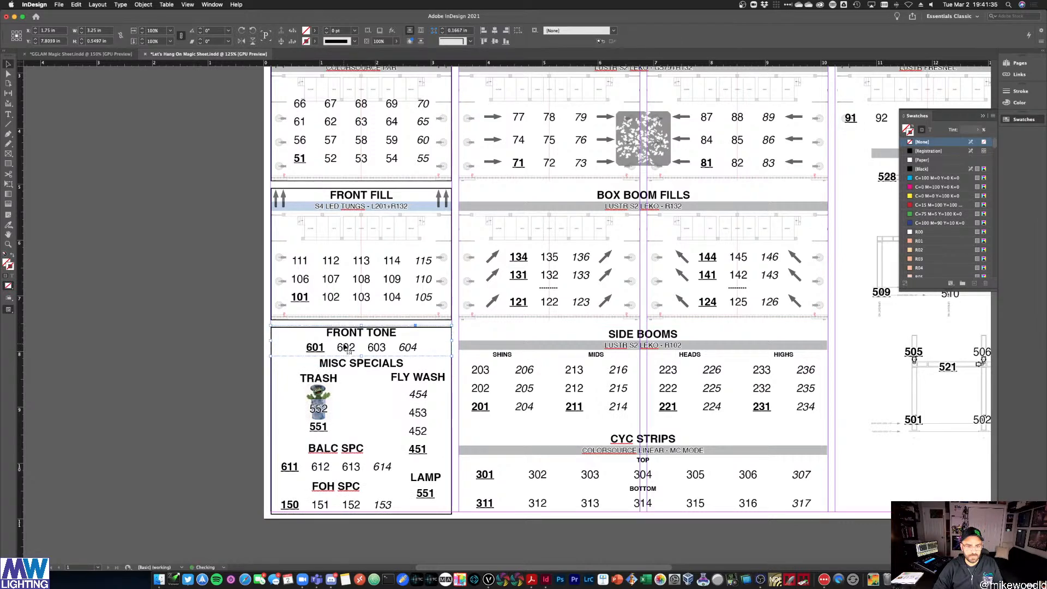
left_click(207, 347)
Copy the FRONT FILL border onto BOX BOOM FILLS and widen it across both columns to about 6.62 in
left_click(531, 376)
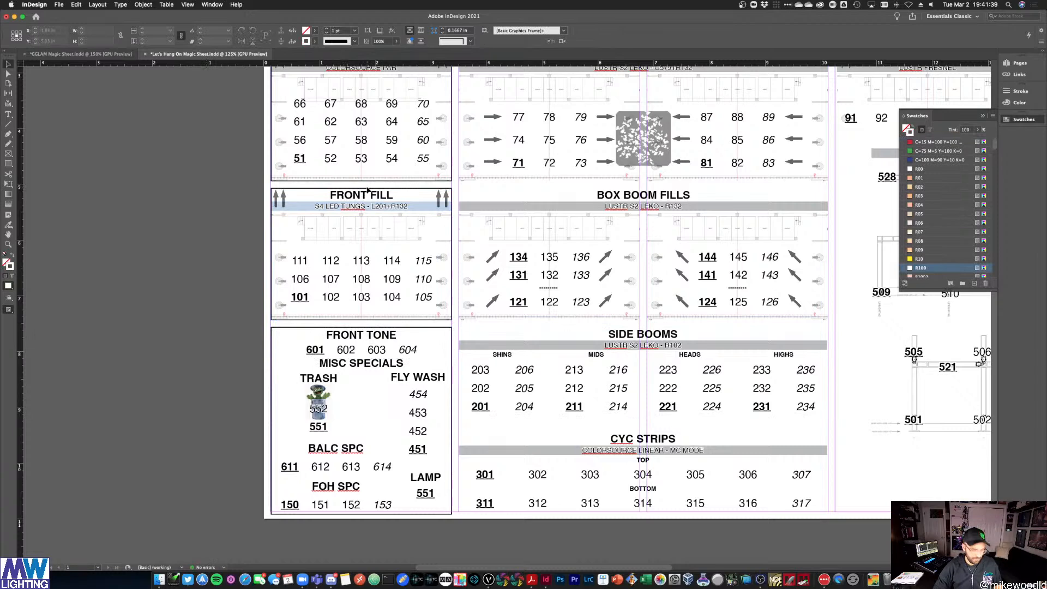
left_click_drag(507, 179, 508, 178)
left_click(288, 189)
left_click(297, 190)
left_click(208, 220)
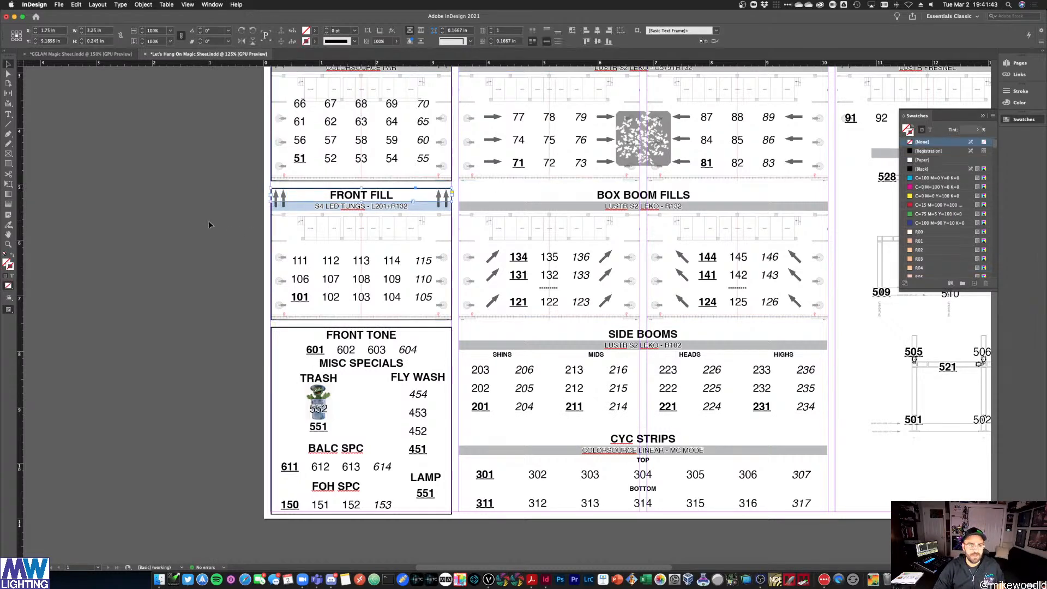
left_click(278, 312)
left_click_drag(276, 323, 464, 317)
left_click_drag(641, 254, 828, 232)
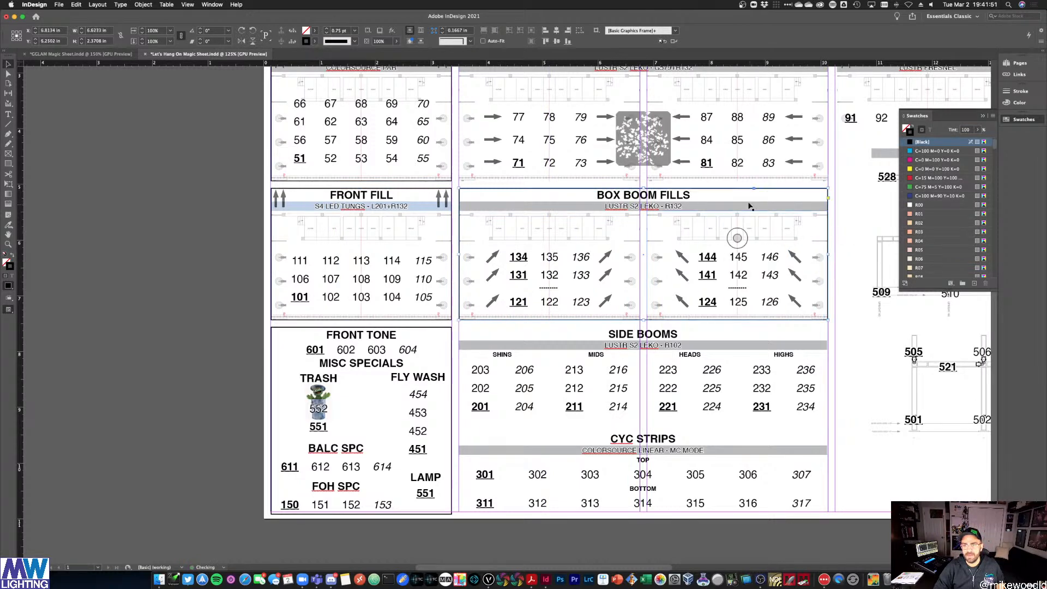
Copy the wide border around SIDE BOOMS and CYC STRIPS, resizing the copies to about 1.68 in and 1.49 in high
left_click_drag(739, 191, 738, 328)
left_click_drag(643, 460, 647, 420)
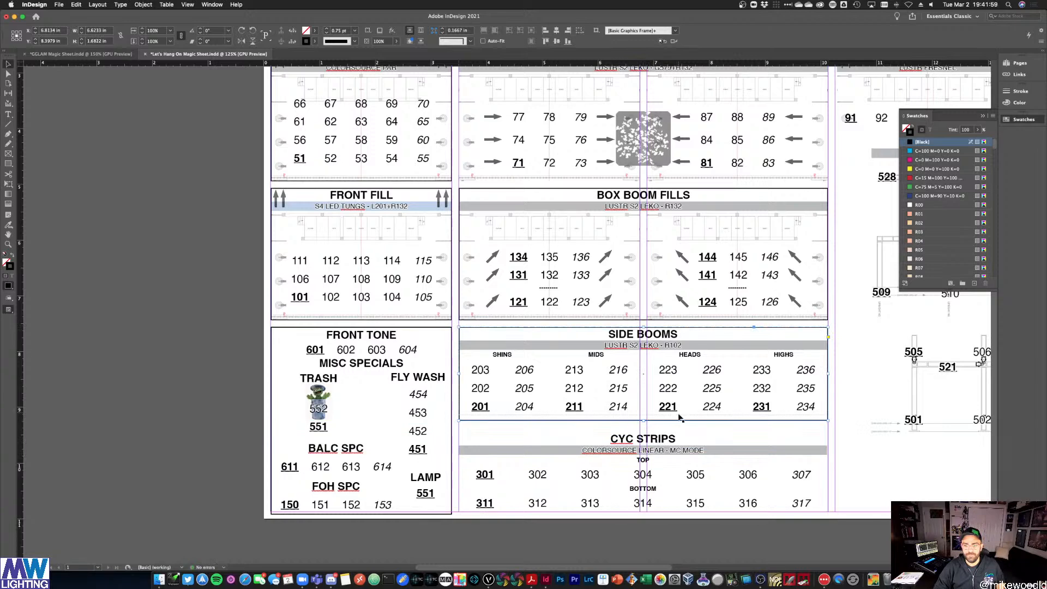
left_click(665, 495)
left_click_drag(663, 516, 642, 432)
Copy the BOX BOOM FILLS border up around the HIGH SIDE TEMPLATE WASH section and deselect it
scroll(718, 383, "up", 1)
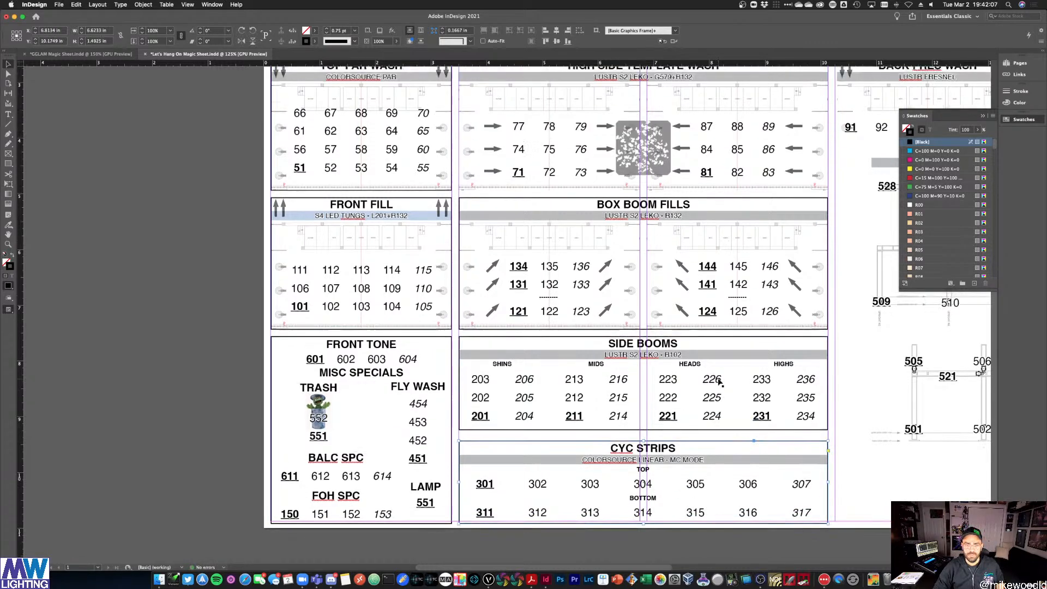
scroll(718, 383, "up", 5)
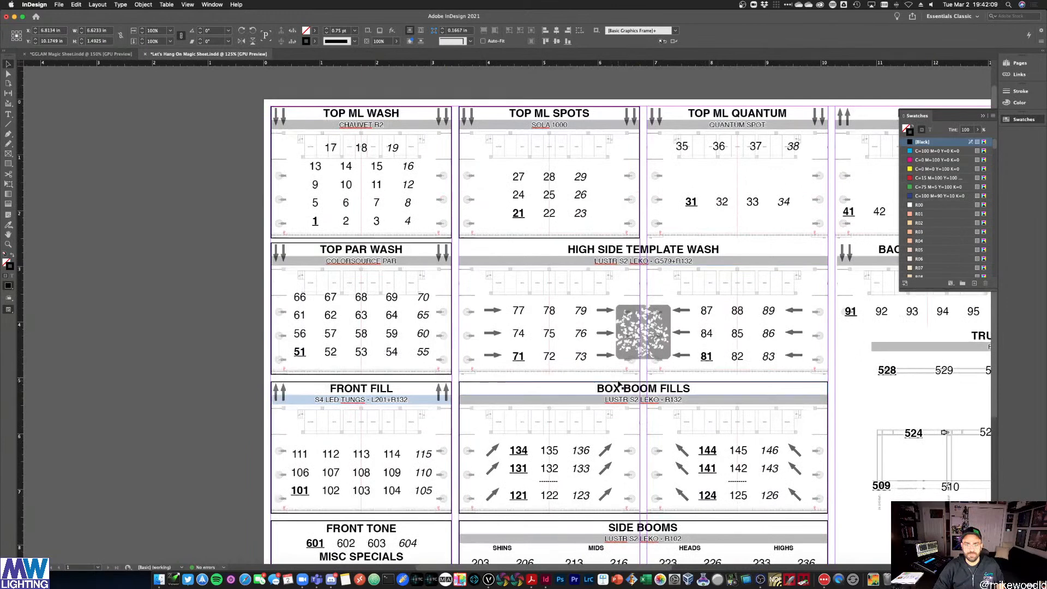
left_click(797, 514)
left_click_drag(797, 516, 783, 379)
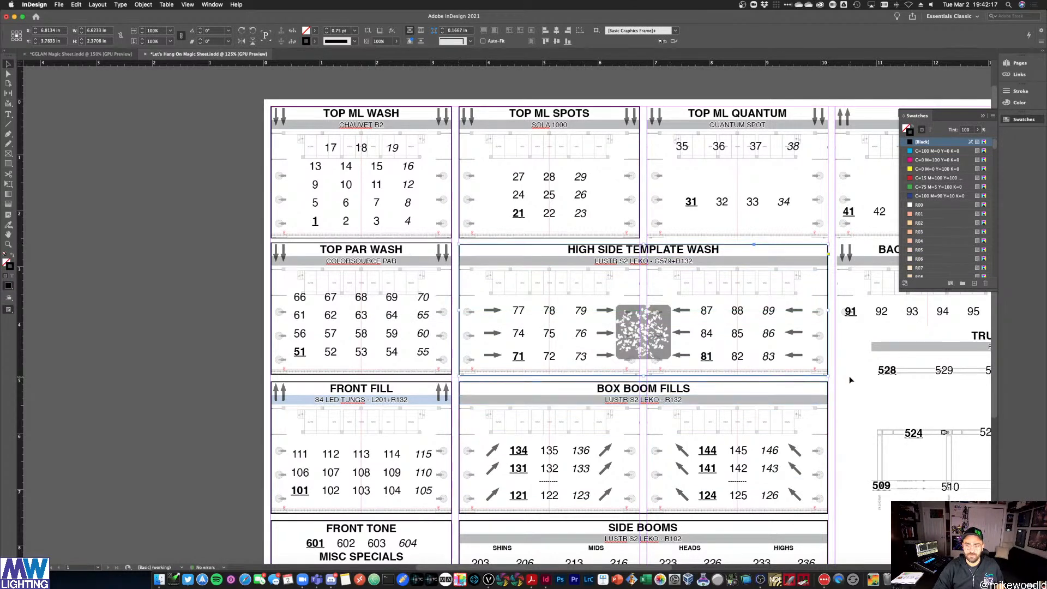
left_click(209, 303)
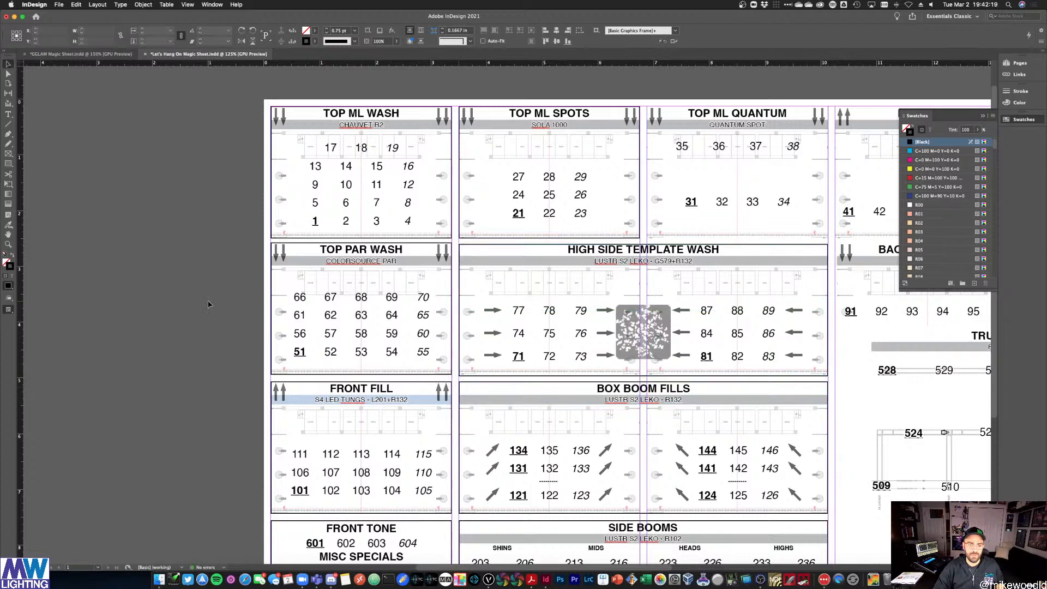
scroll(218, 311, "right", 10)
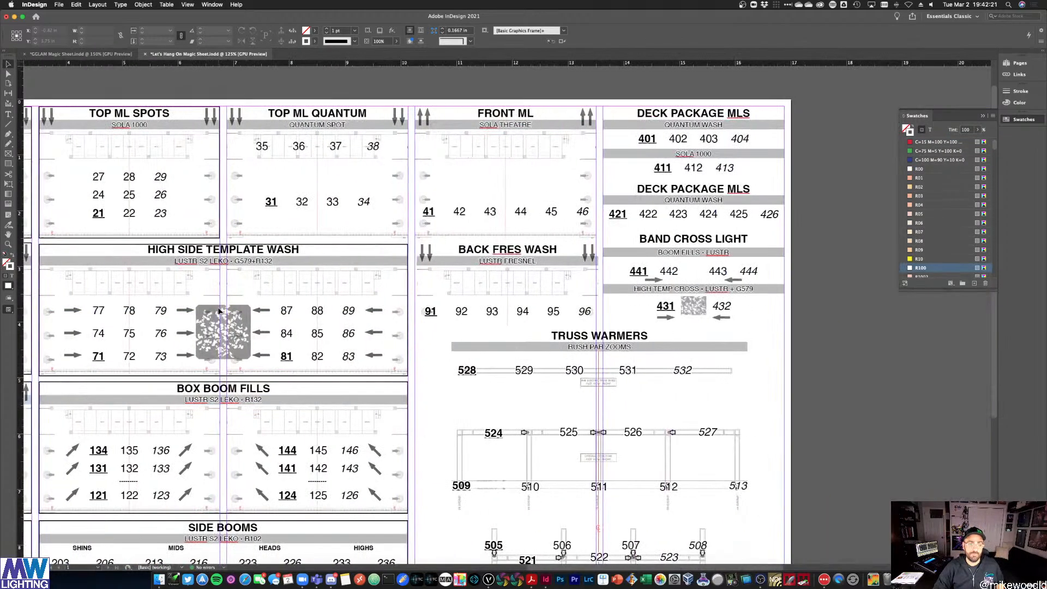
scroll(299, 290, "left", 1)
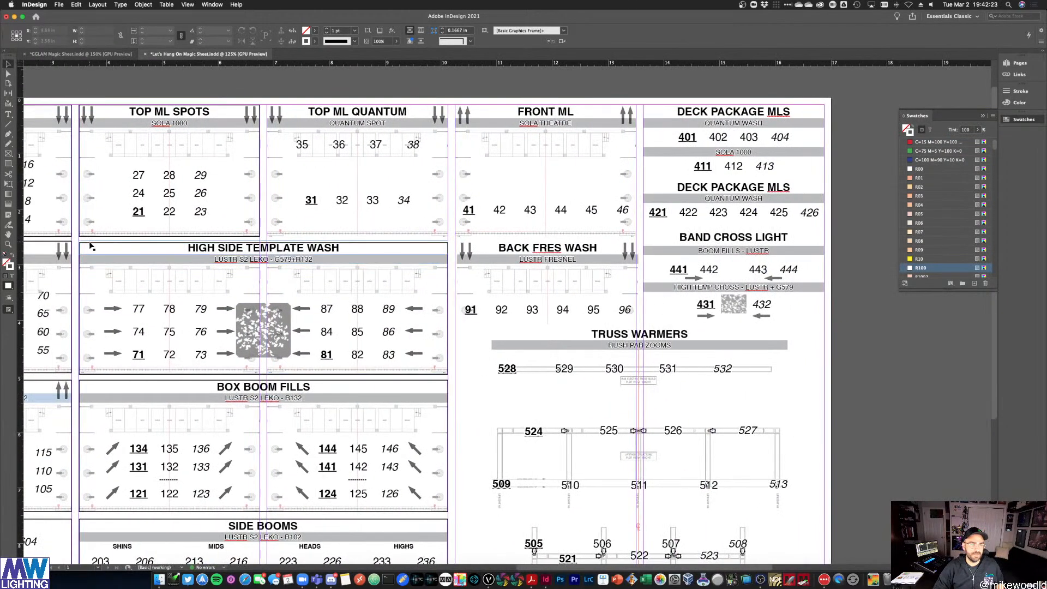
Nudge the HIGH SIDE TEMPLATE WASH border slightly up, and copy a one-column border onto FRONT ML and BACK FRES WASH, shortening the latter to about 1.45 in
left_click_drag(91, 247, 91, 245)
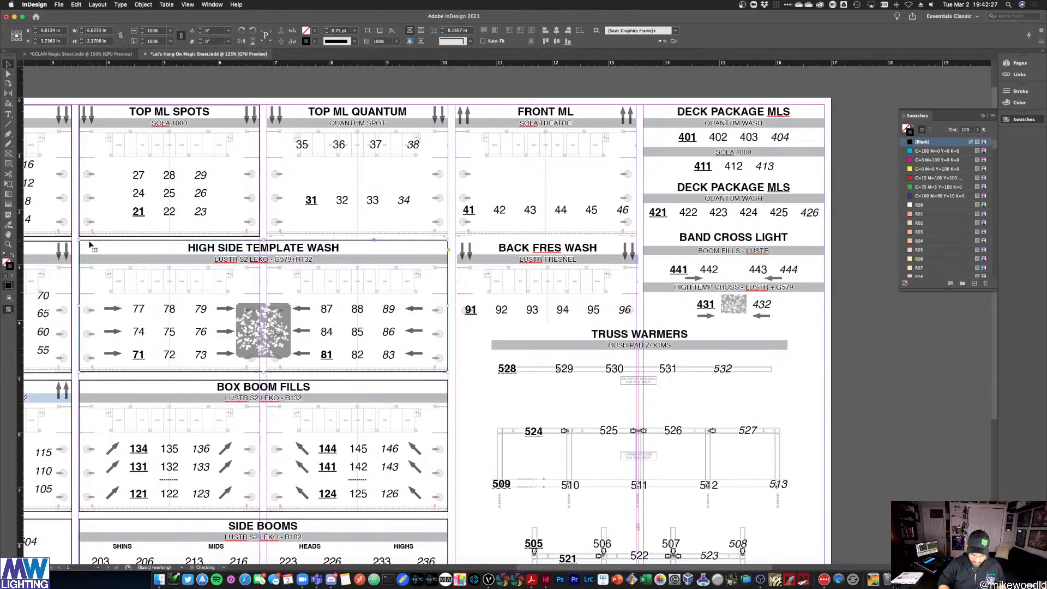
left_click(219, 79)
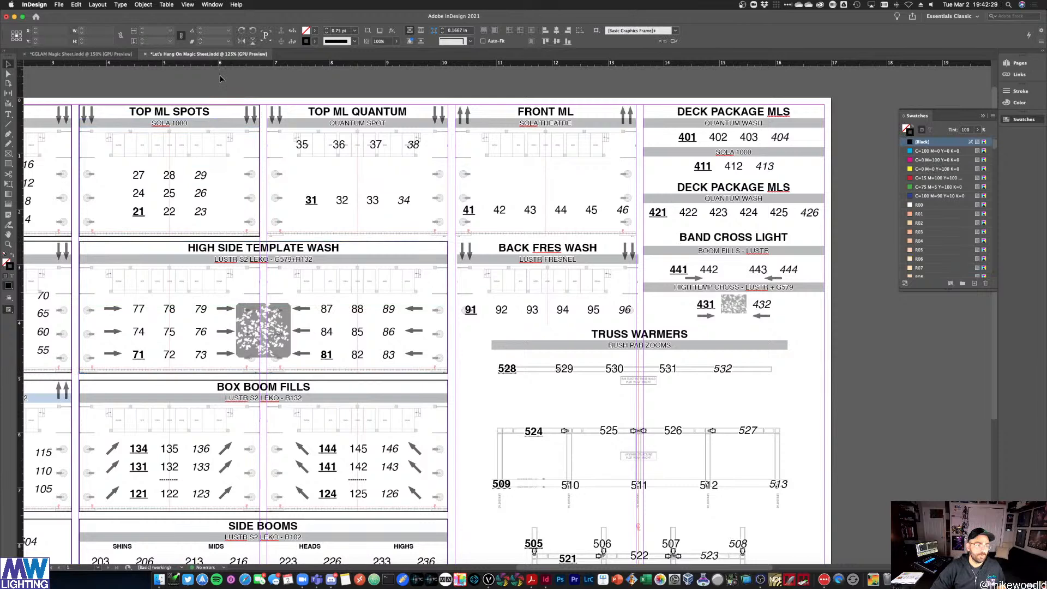
left_click_drag(125, 109, 496, 244)
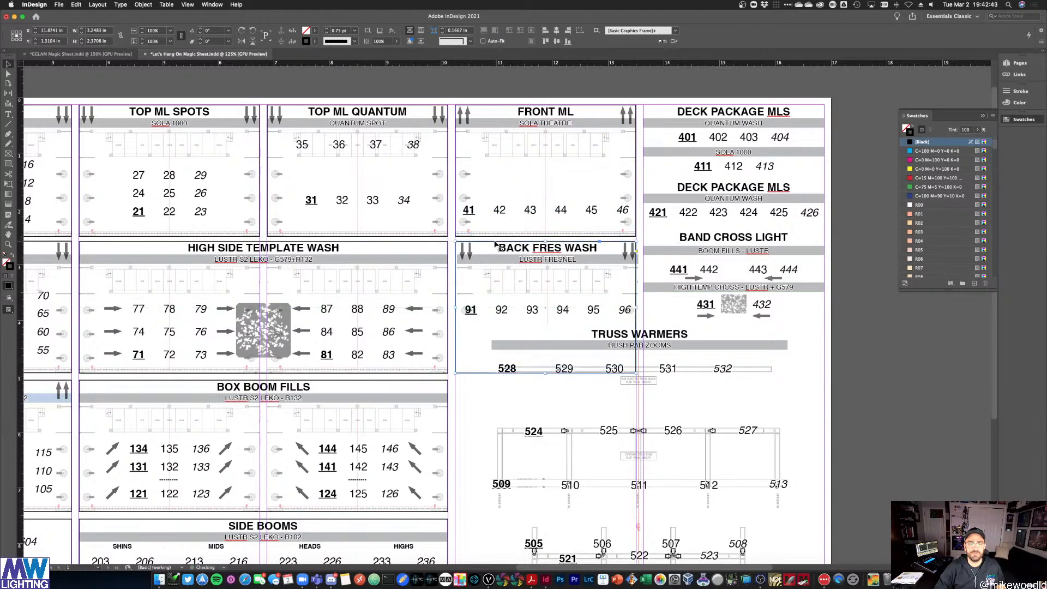
left_click_drag(545, 373, 552, 321)
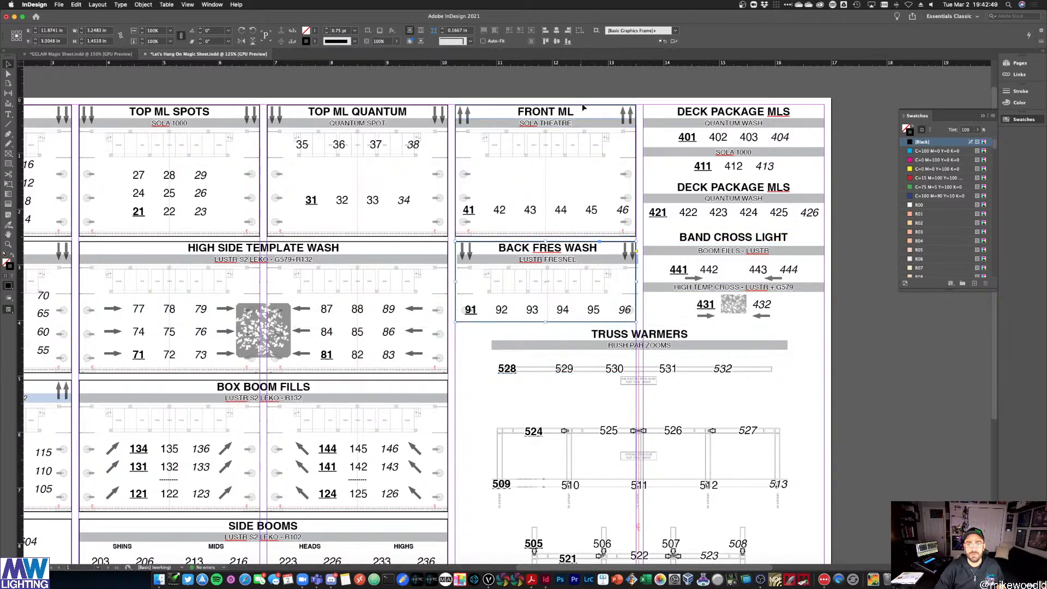
Copy the FRONT ML border onto the DECK PACKAGE MLS column and extend it below BAND CROSS LIGHT to about 3.91 in high
left_click(730, 105)
key("super+z")
left_click(458, 194)
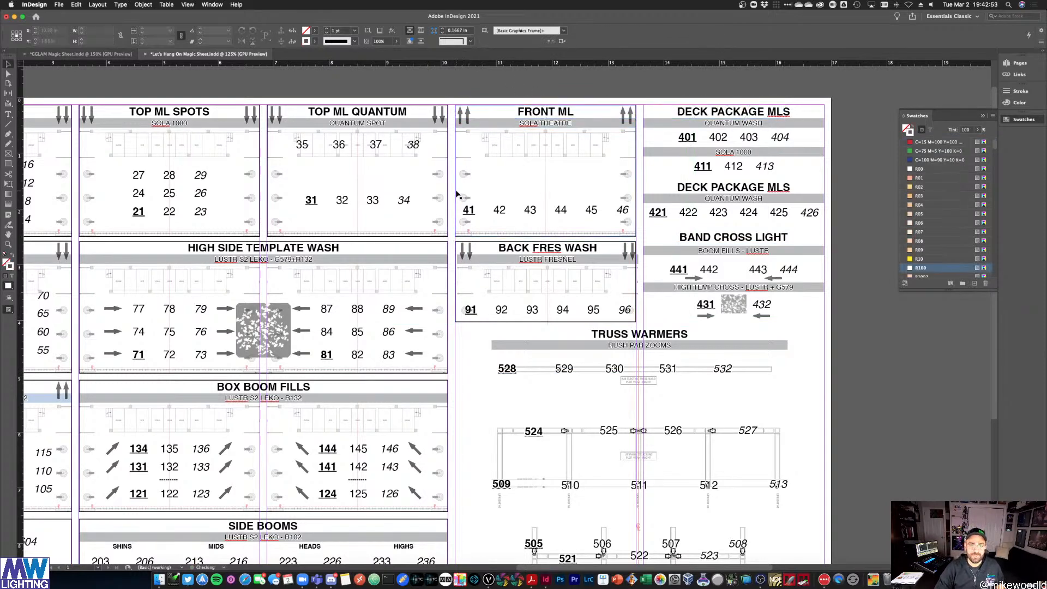
left_click(644, 190)
left_click_drag(734, 236, 737, 320)
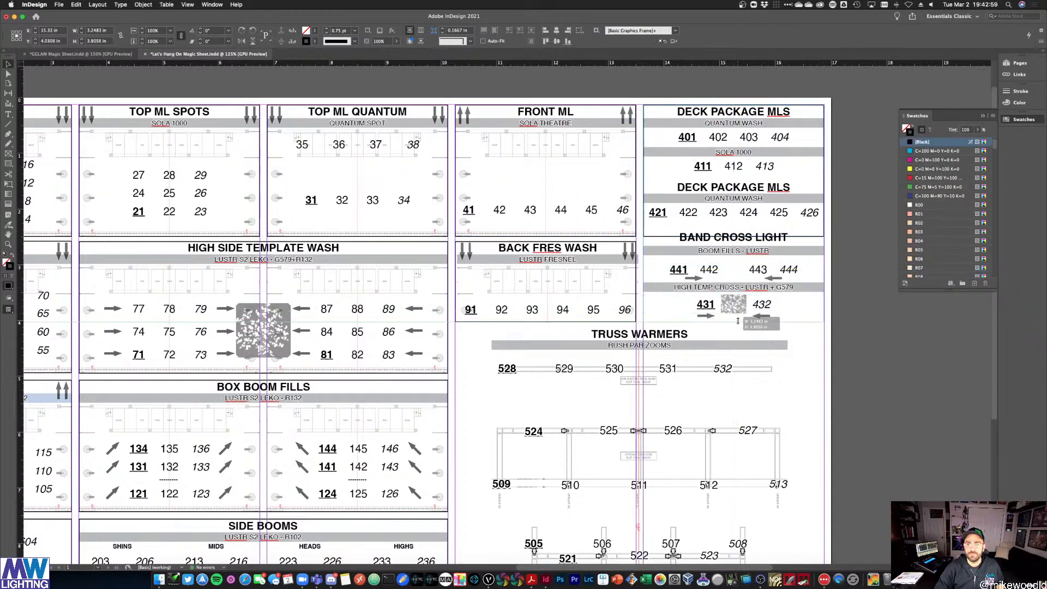
left_click(840, 359)
Copy the BACK FRES WASH border onto TRUSS WARMERS and resize it around the whole truss diagram, about 5.5 in wide and 5.45 in high
scroll(799, 316, "down", 3)
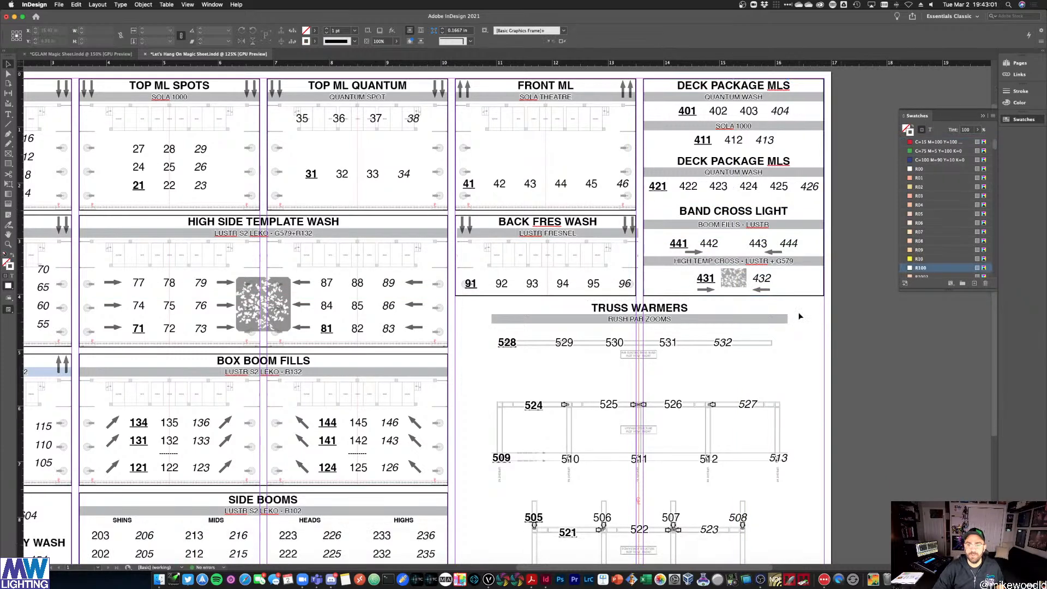
scroll(797, 311, "down", 2)
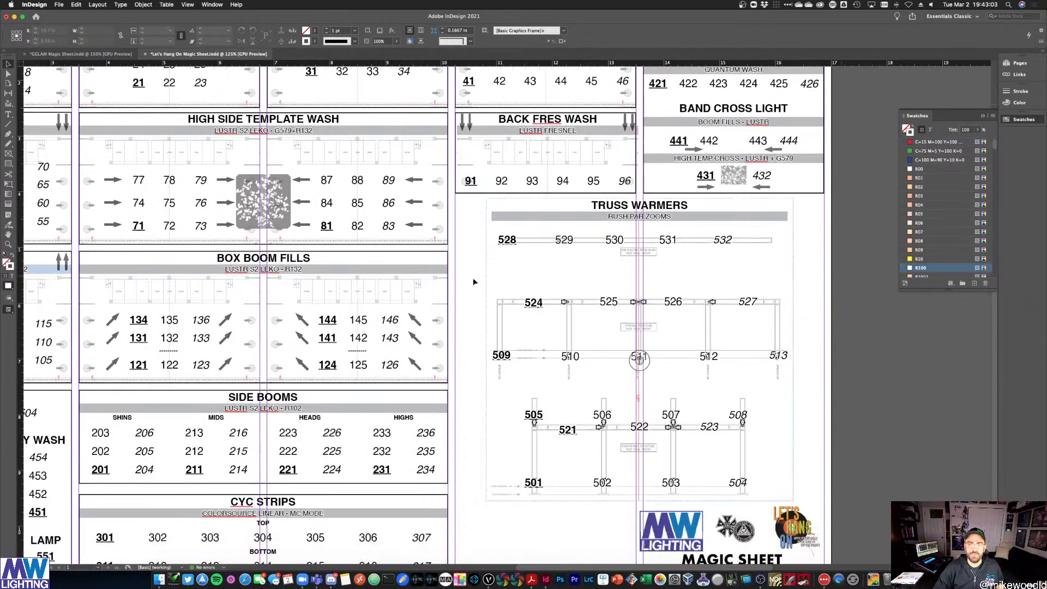
left_click_drag(466, 197, 466, 283)
left_click_drag(636, 240, 799, 239)
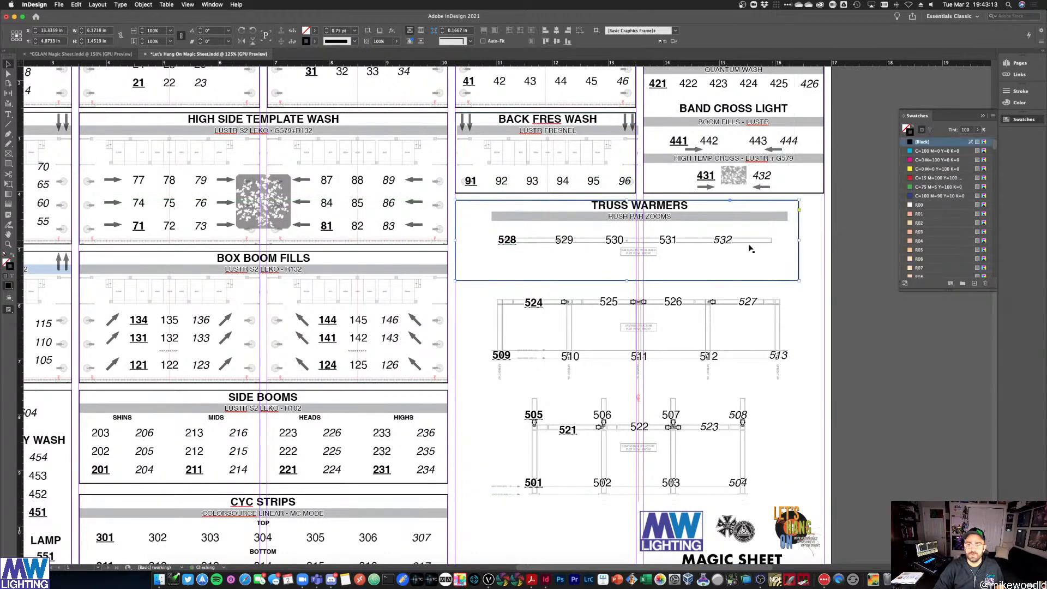
left_click_drag(455, 240, 486, 240)
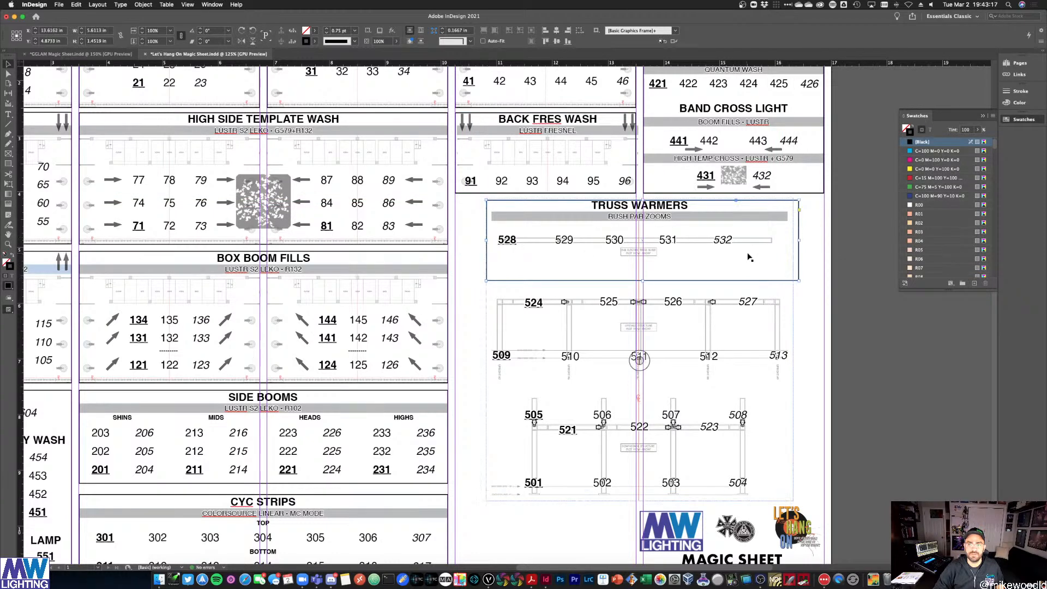
left_click_drag(799, 240, 793, 240)
left_click_drag(639, 280, 632, 503)
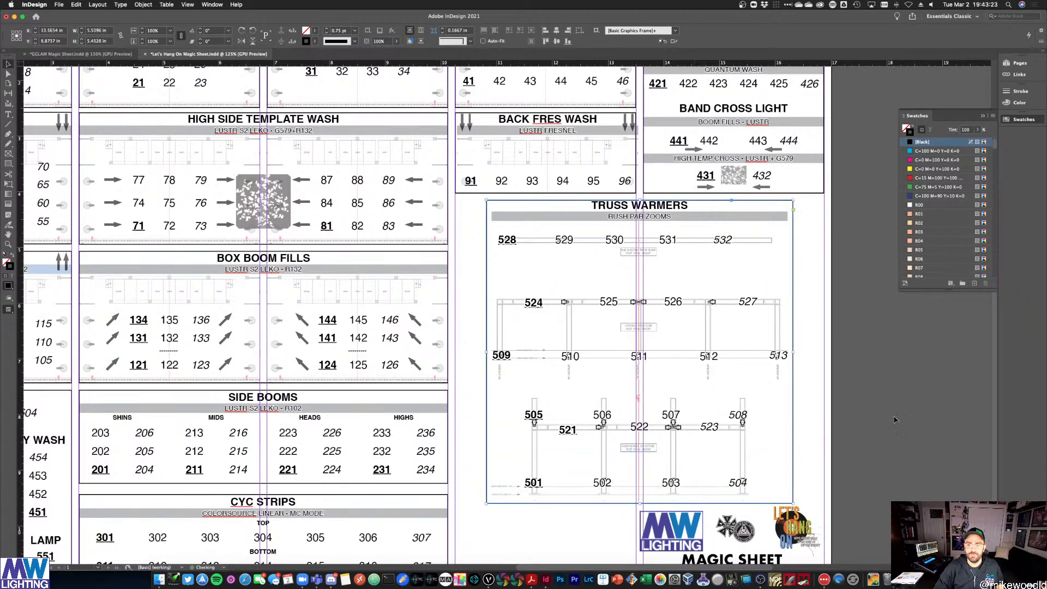
left_click(857, 398)
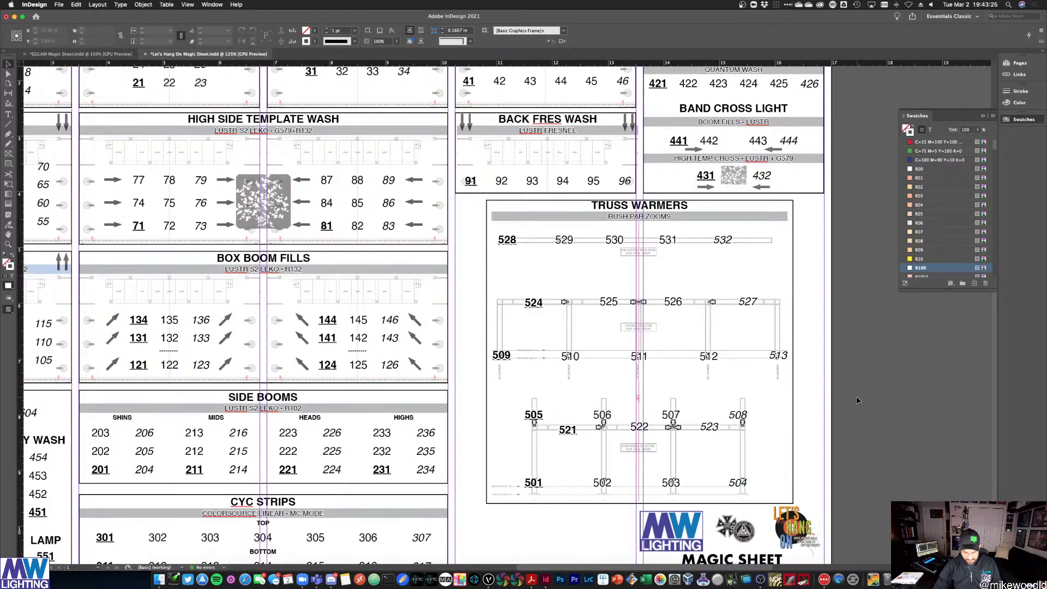
Save the document and export it as Let's Hang On Magic Sheet in Adobe PDF (Print) format to the 09 - Magic Sheet folder
key("super+minus")
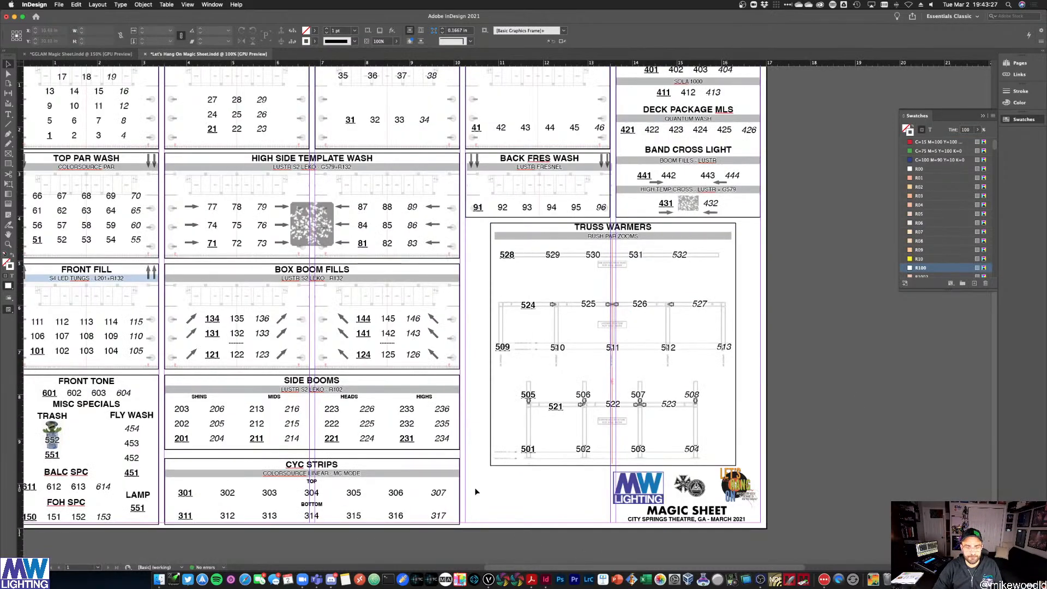
key("super+minus")
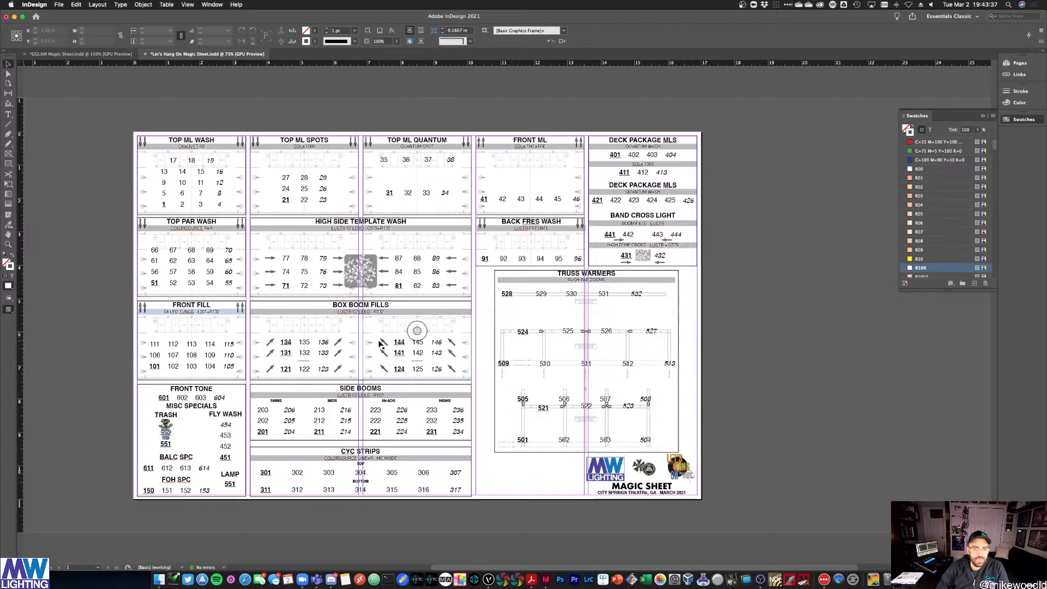
scroll(380, 344, "left", 2)
scroll(381, 344, "left", 3)
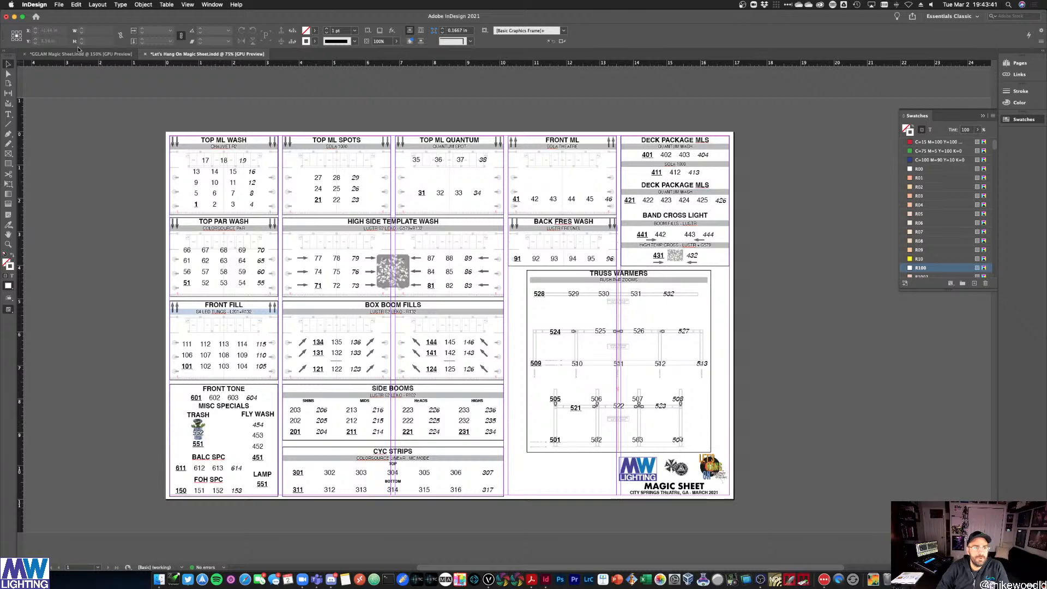
key("super+s")
left_click(57, 5)
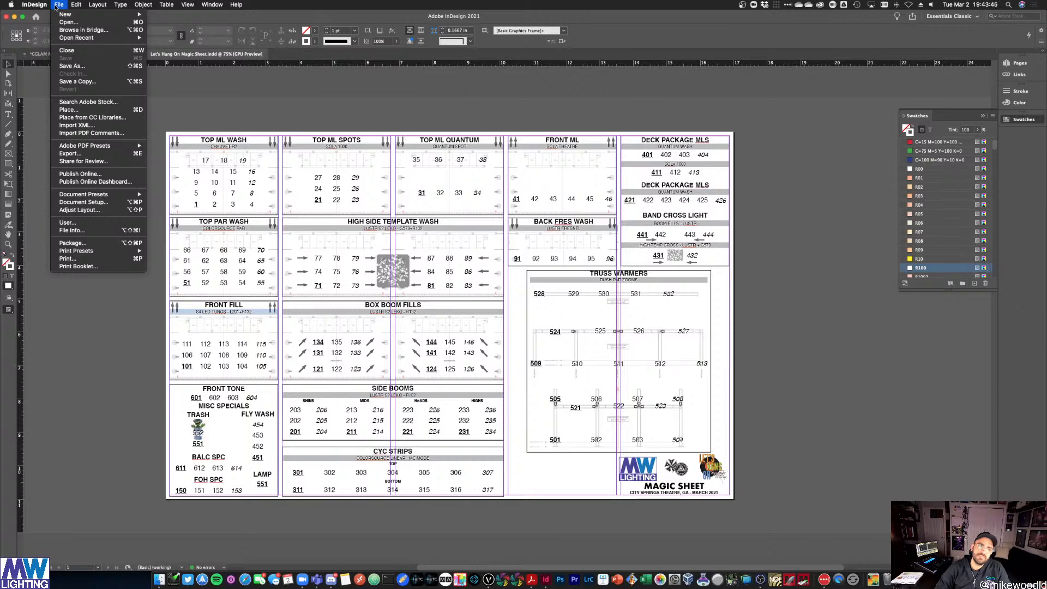
left_click(100, 155)
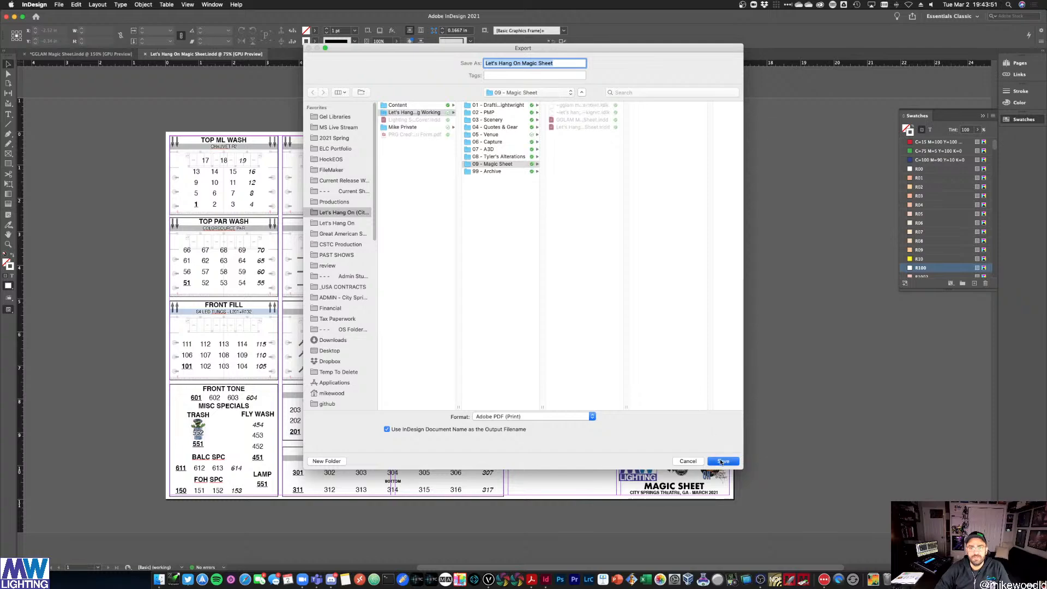
left_click(721, 461)
left_click(638, 421)
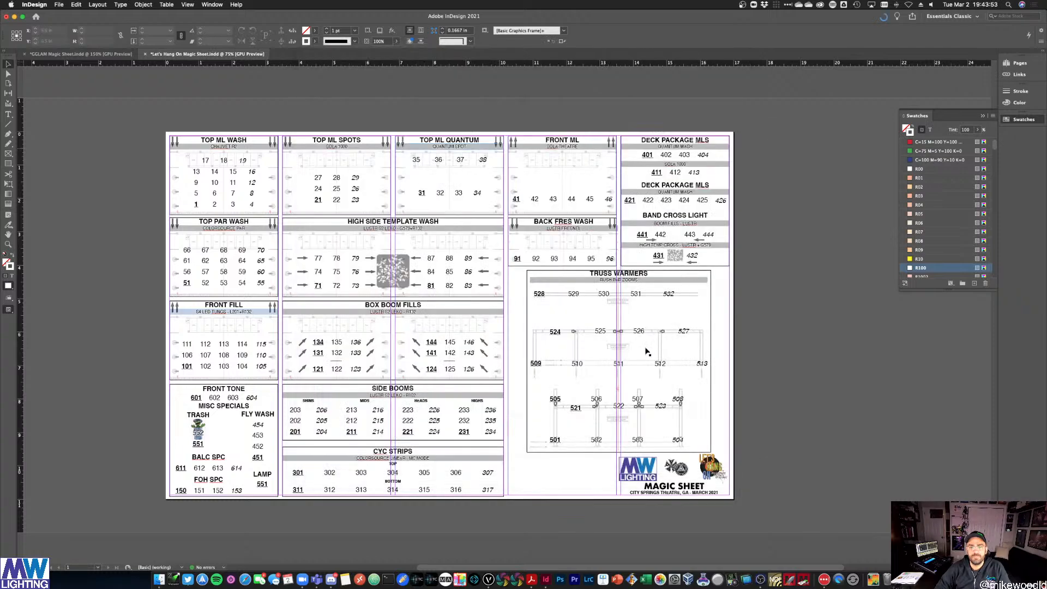
Switch to Finder and open the 09 - Magic Sheet folder inside Let's Hang On - Lighting Working
key("ctrl+Up")
left_click(199, 341)
left_click(92, 270)
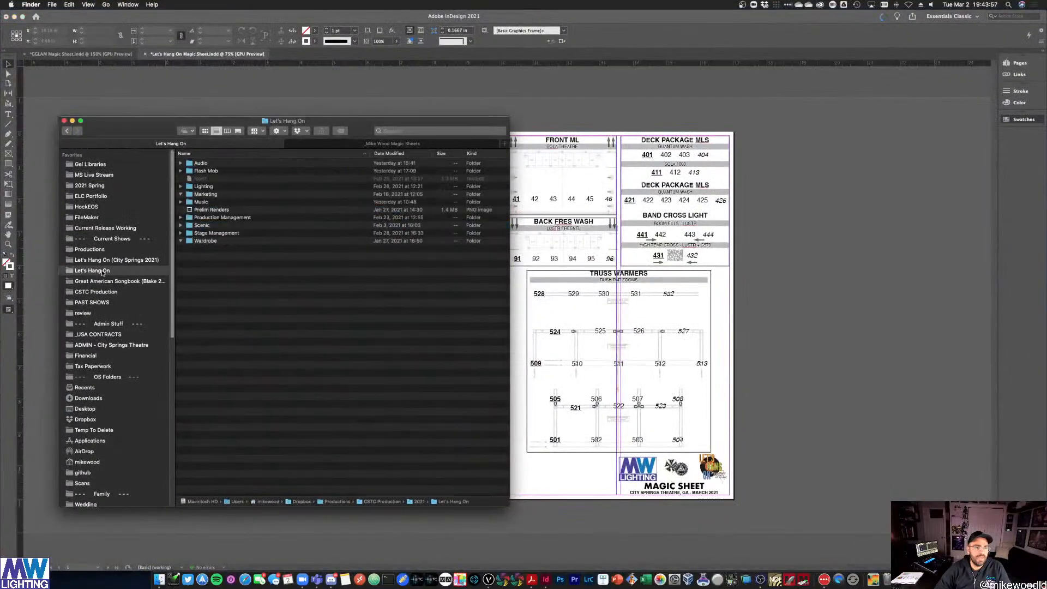
left_click(89, 262)
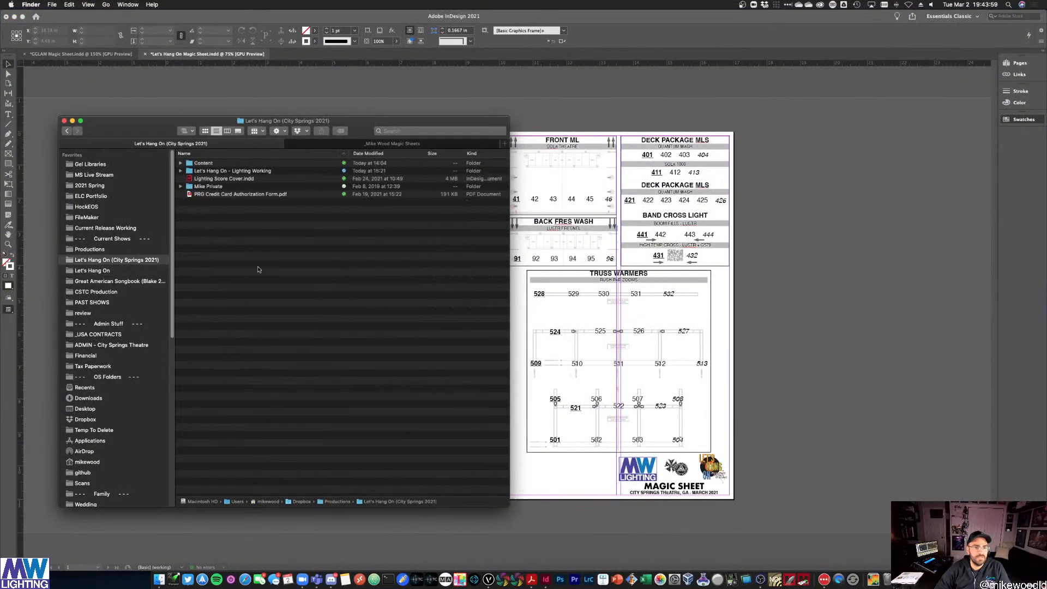
double_click(211, 171)
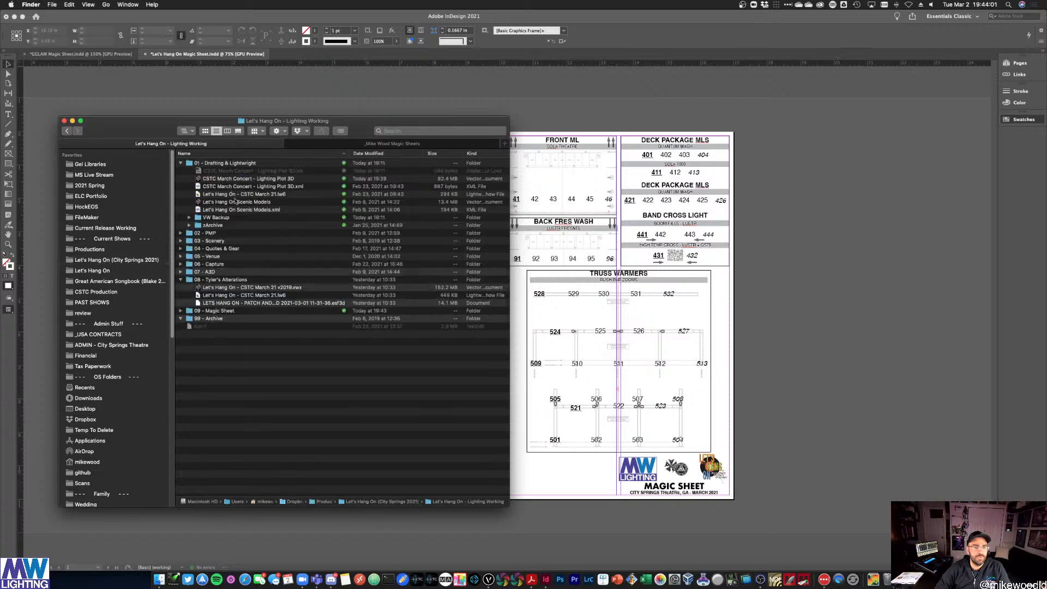
double_click(192, 313)
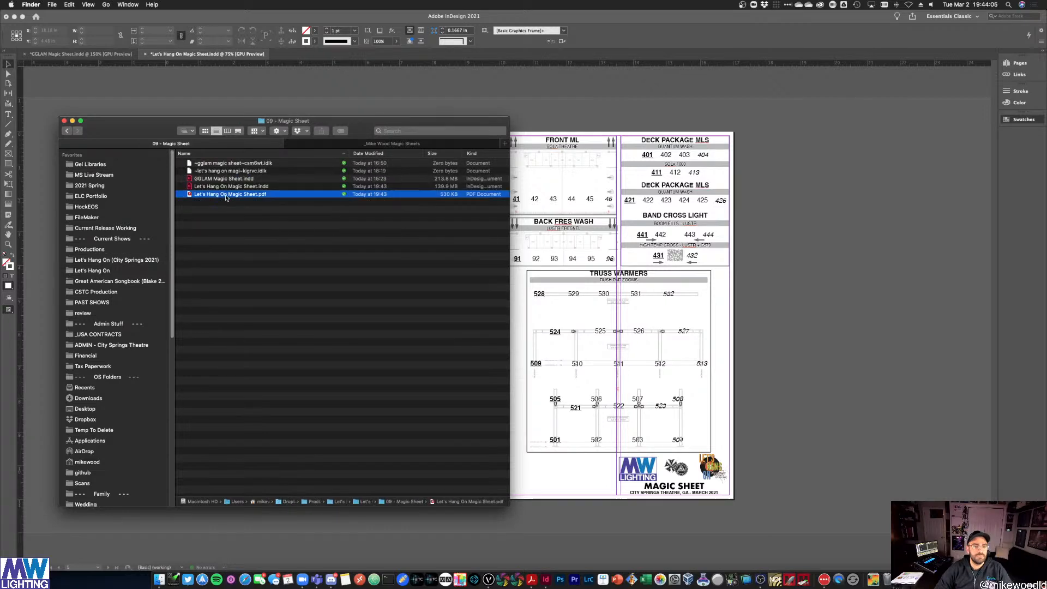
Preview the exported Let's Hang On Magic Sheet.pdf to check the full layout, and close the preview
left_click(225, 194)
key("space")
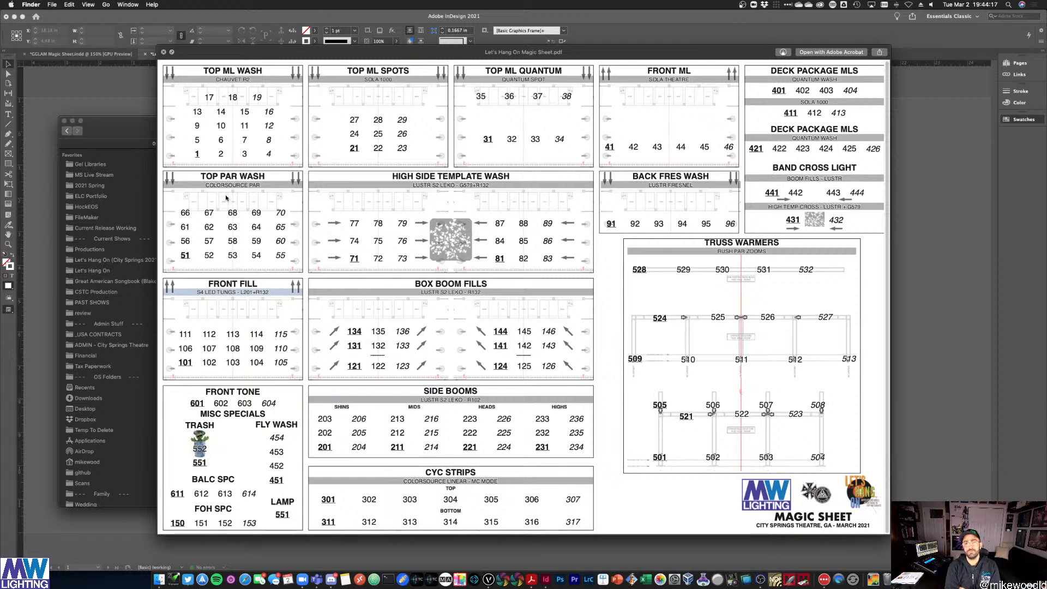
key("space")
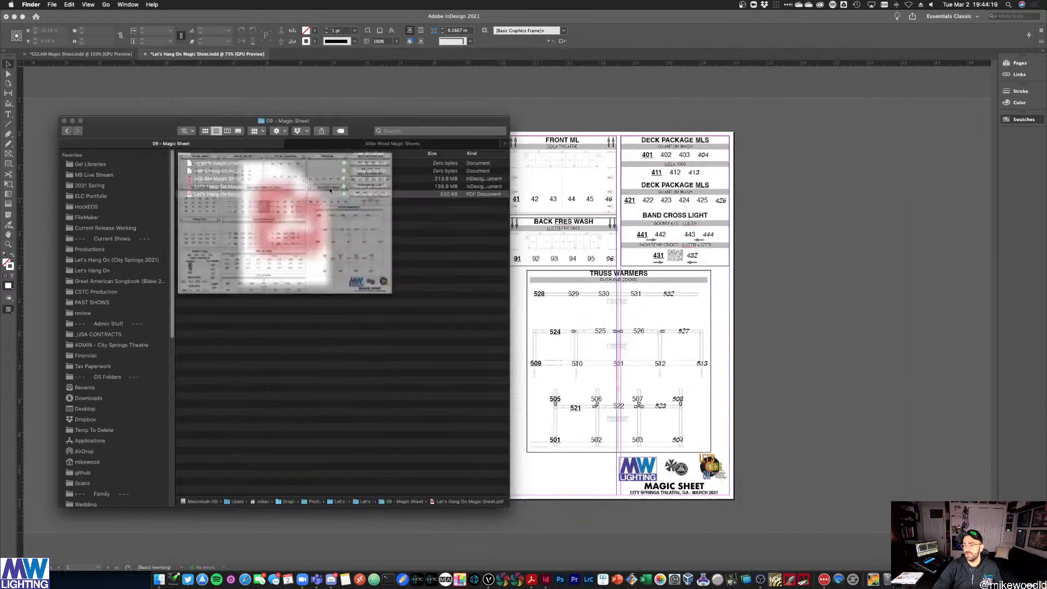